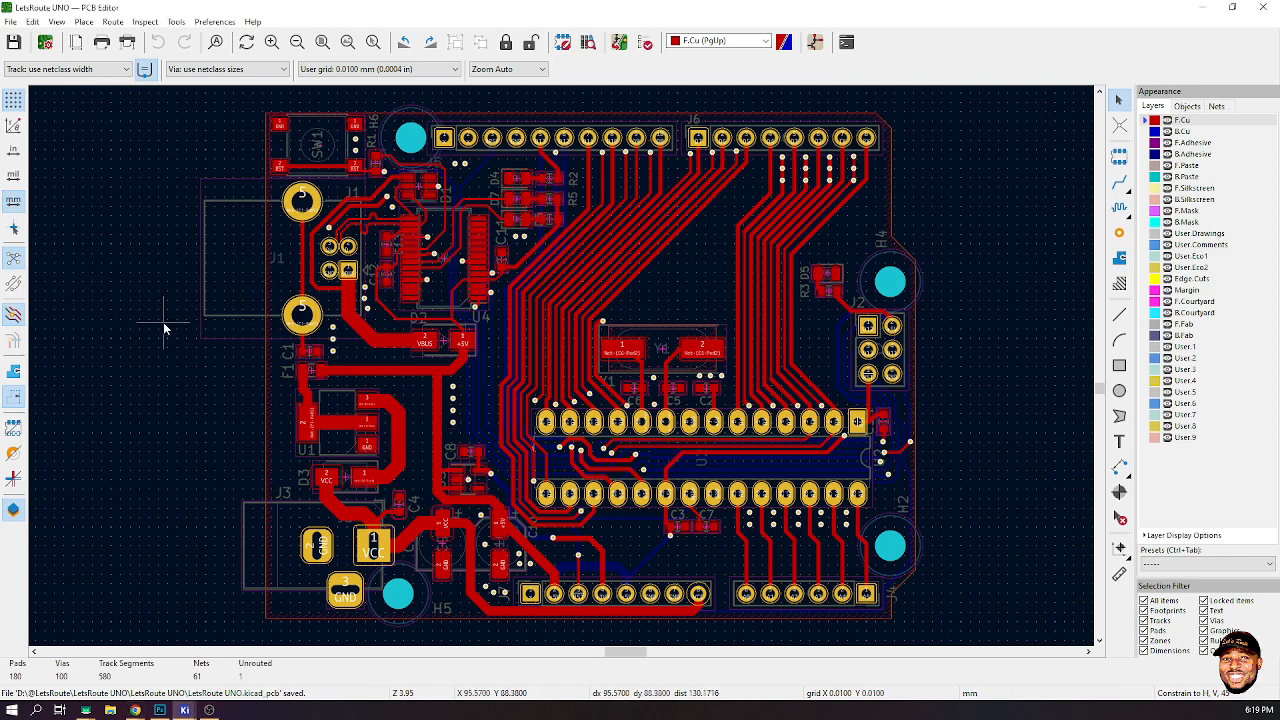
- Toggle the high-contrast display mode repeatedly to compare the active layer against the rest of the board
key(ctrl+h)
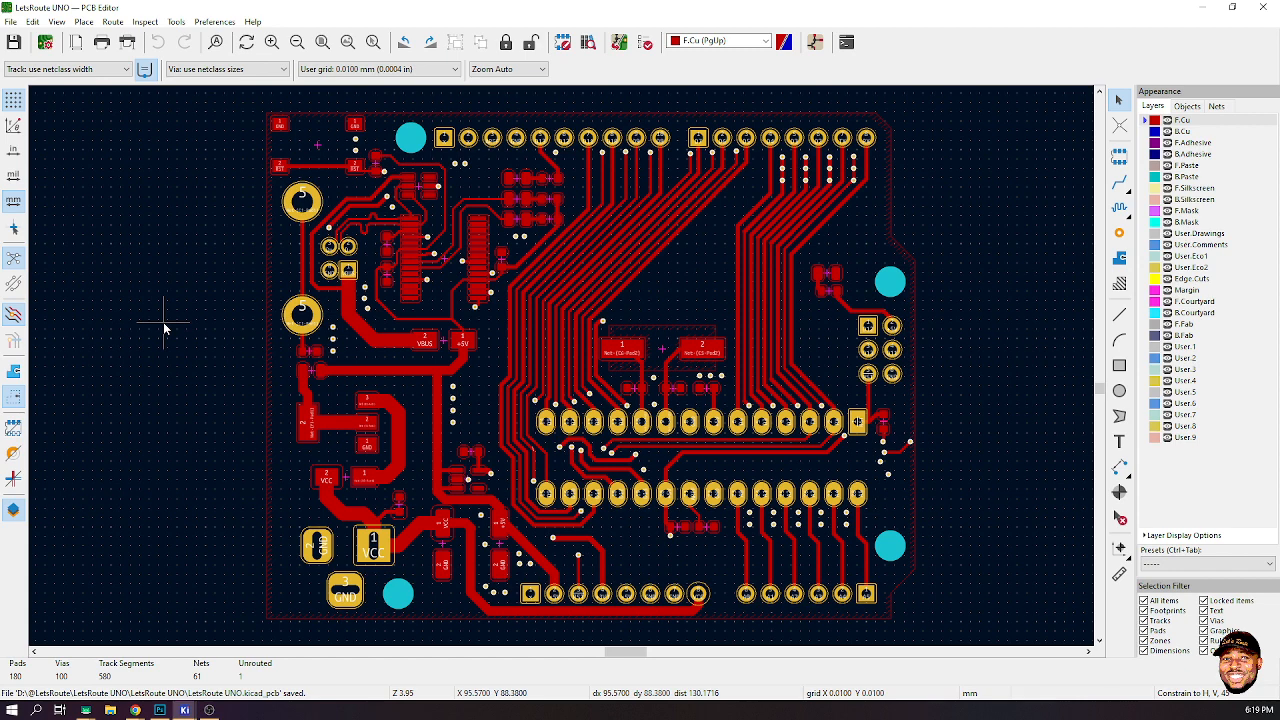
key(ctrl+h)
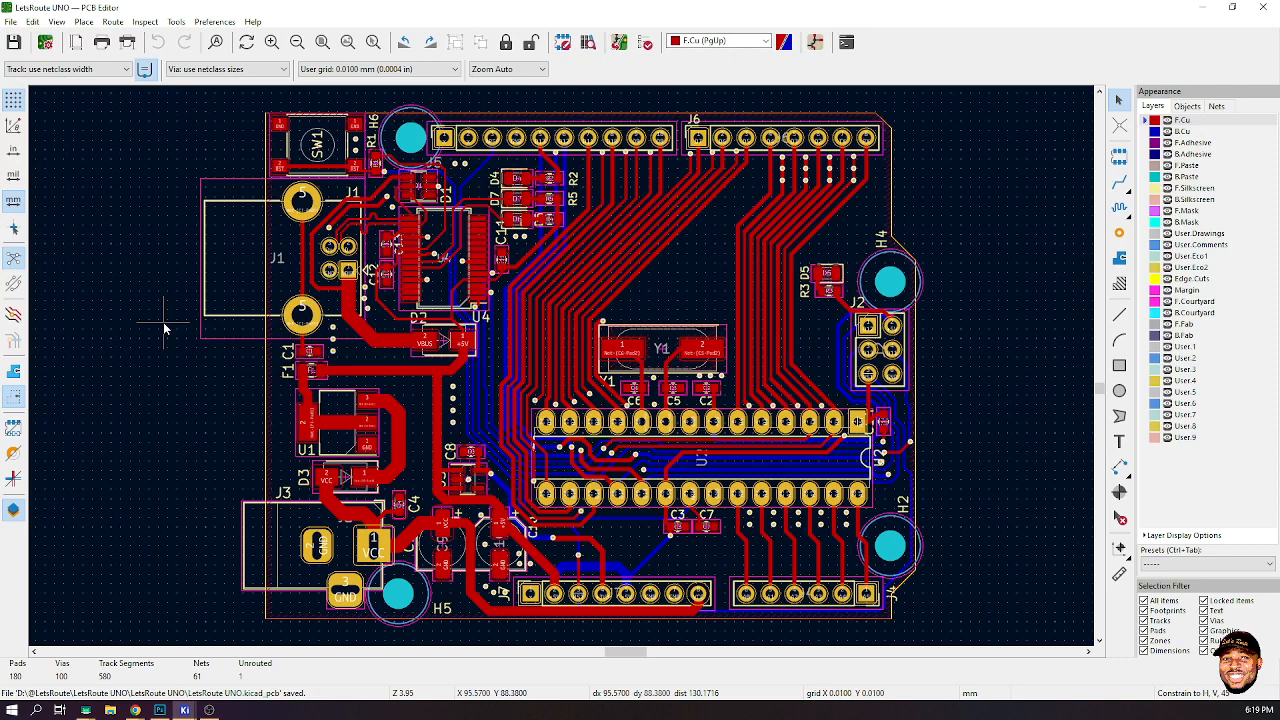
key(ctrl+h)
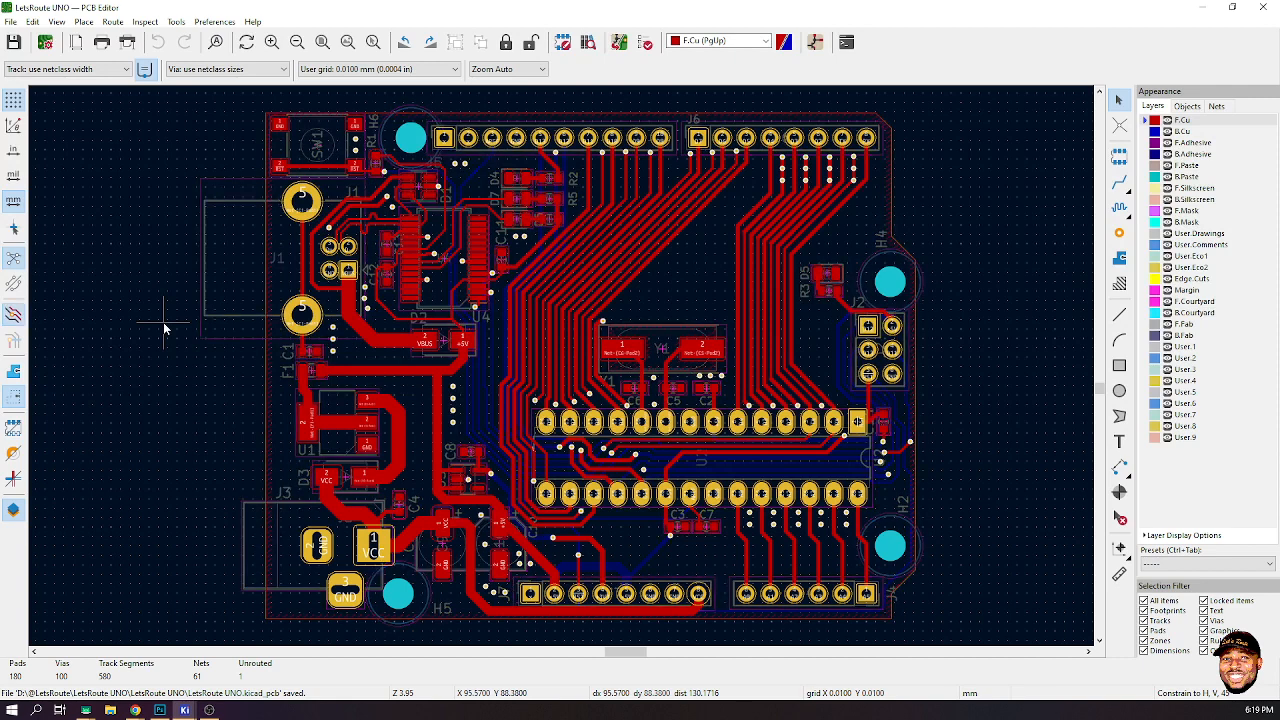
key(ctrl+h)
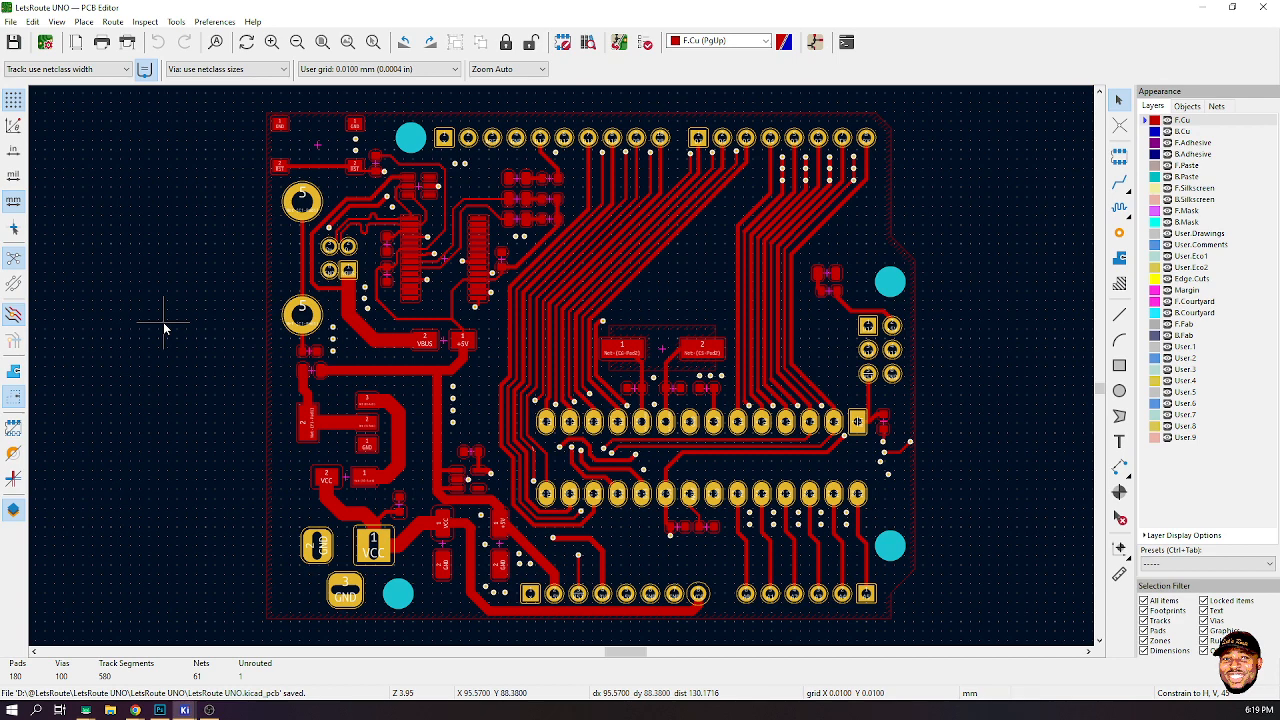
key(ctrl+h)
key(ctrl+h)
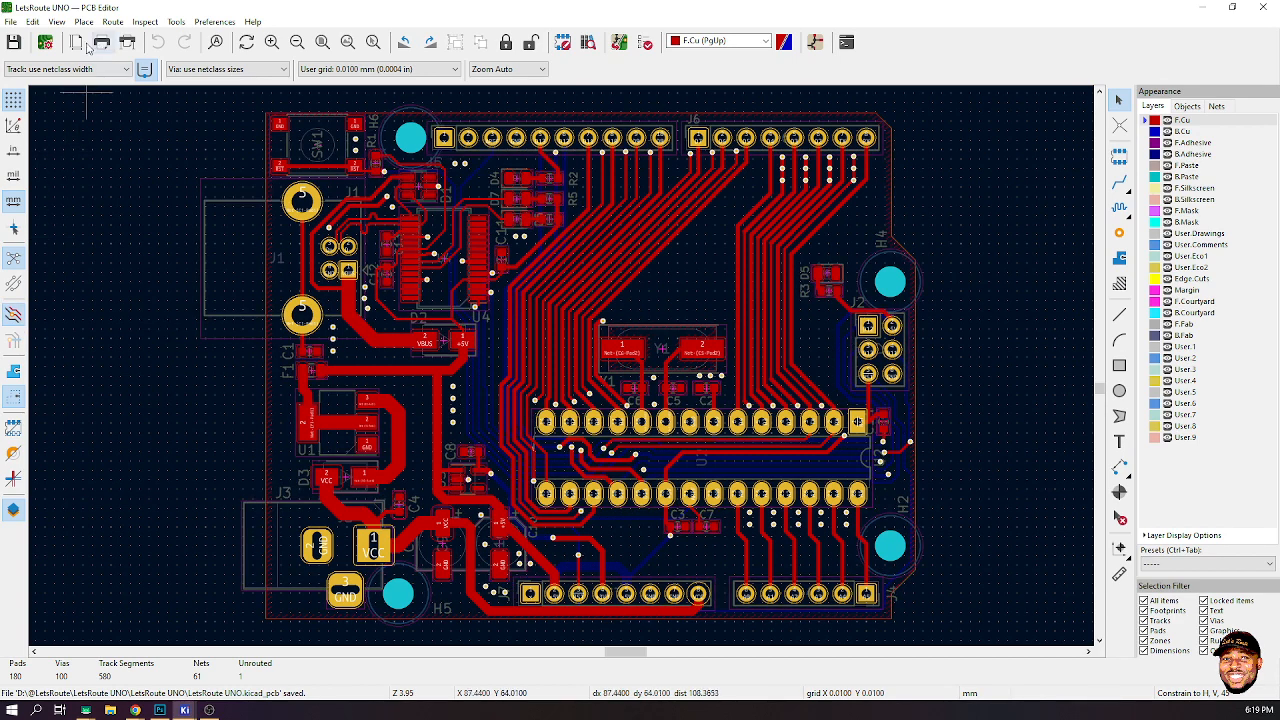
key(alt+Tab)
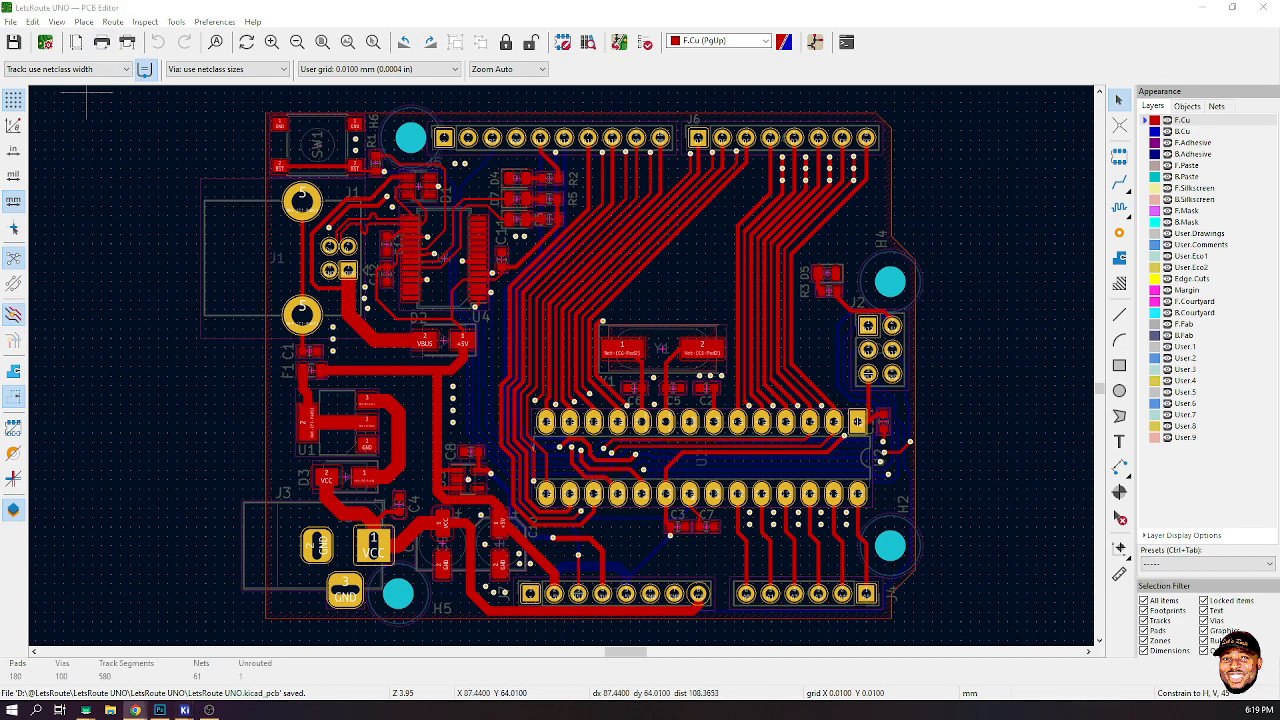
click(156, 291)
key(ctrl+h)
key(ctrl+h)
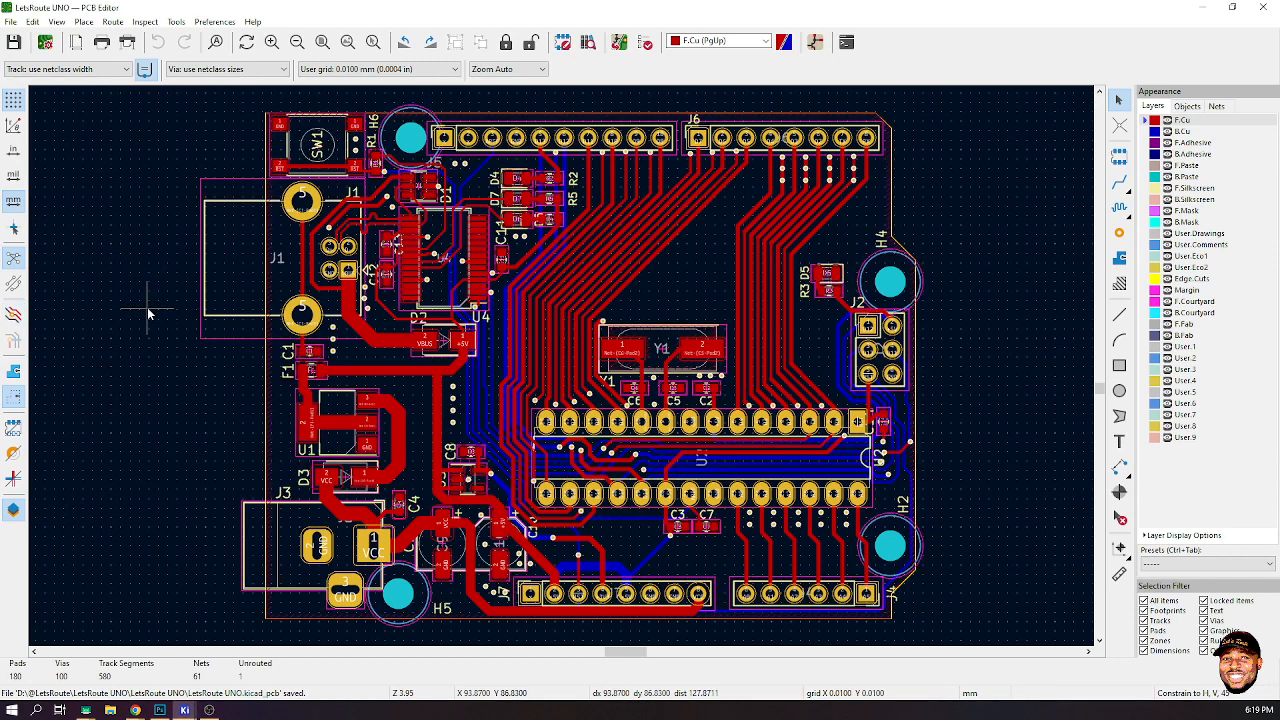
key(ctrl+h)
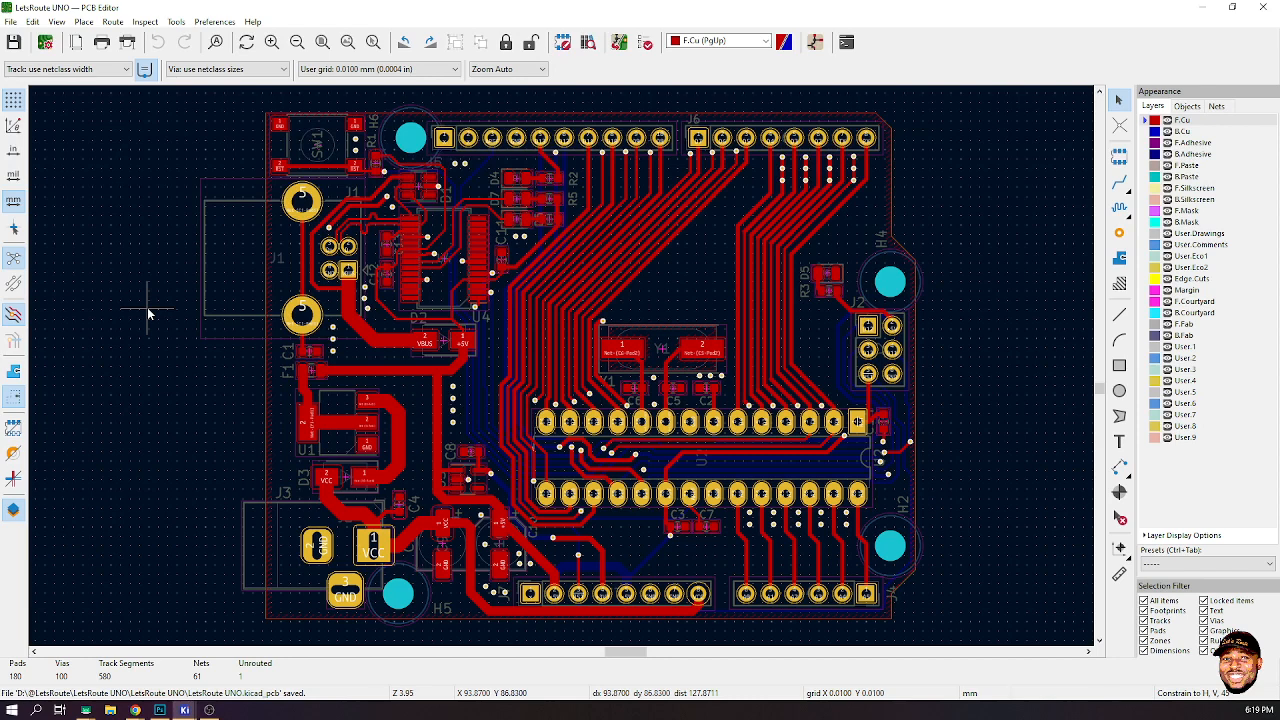
- Make F.Silkscreen the active layer and check it in high-contrast display
click(1150, 190)
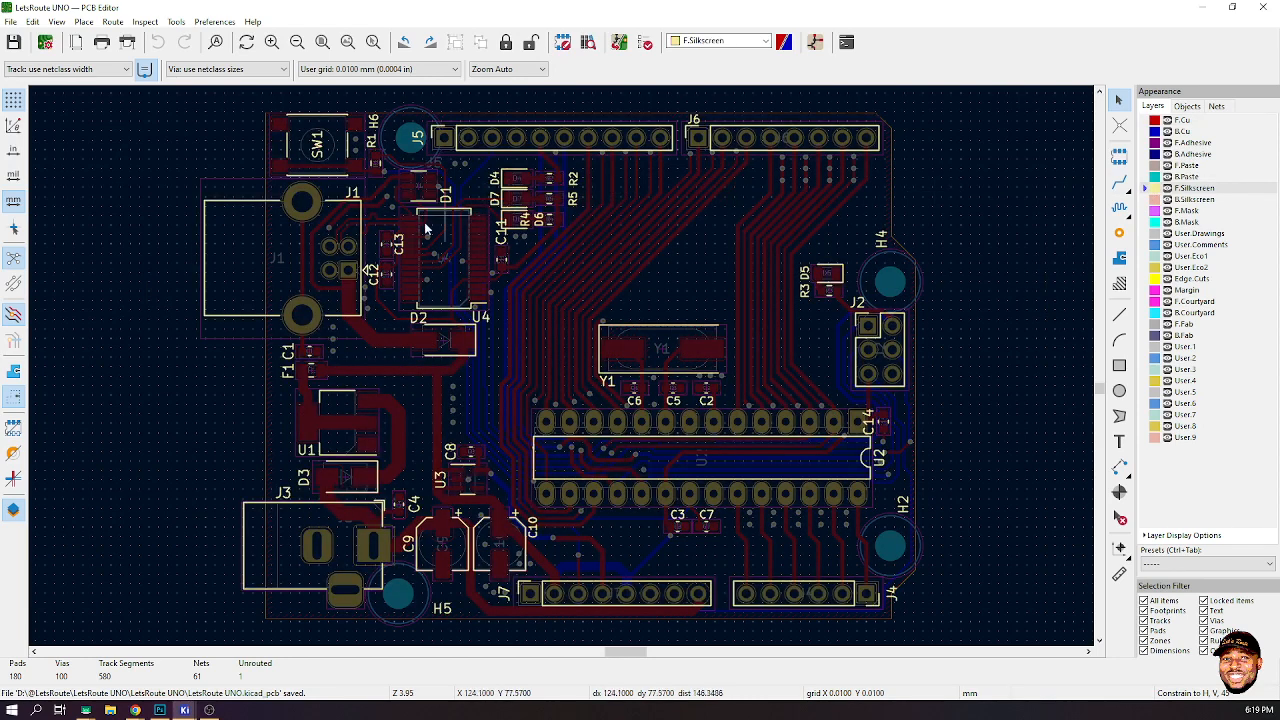
key(ctrl+h)
key(ctrl+h)
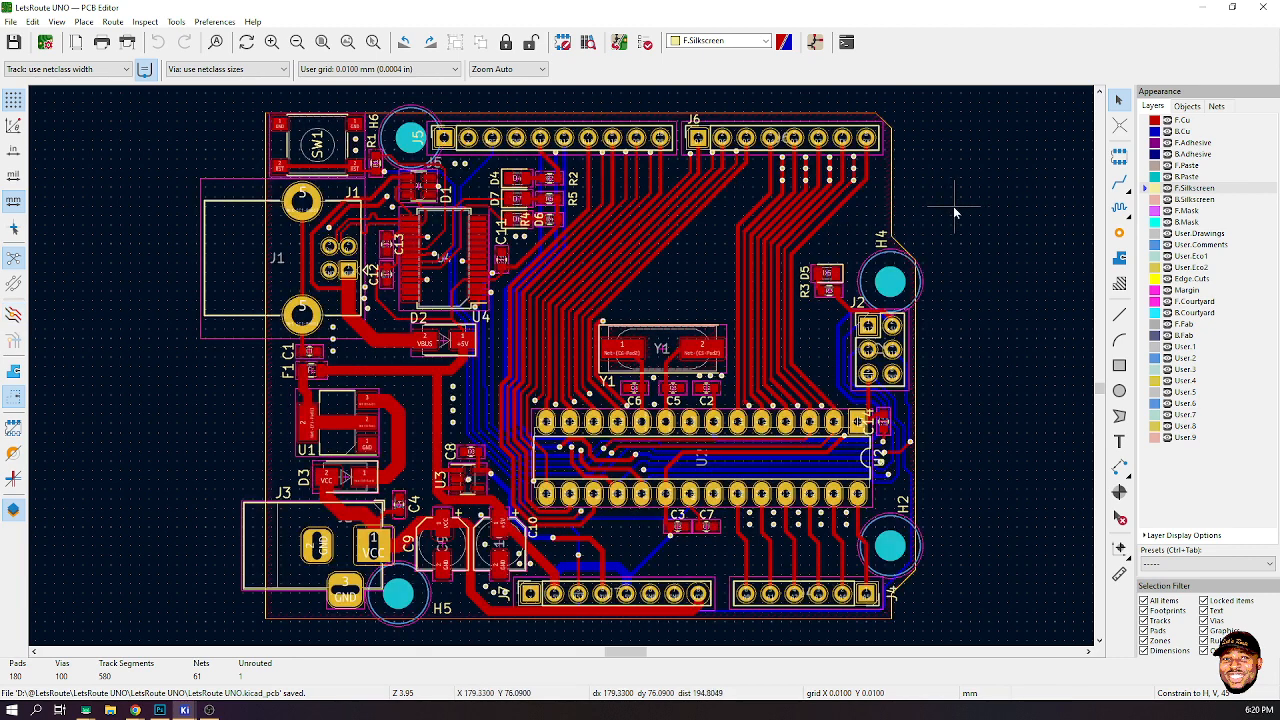
key(alt+Tab)
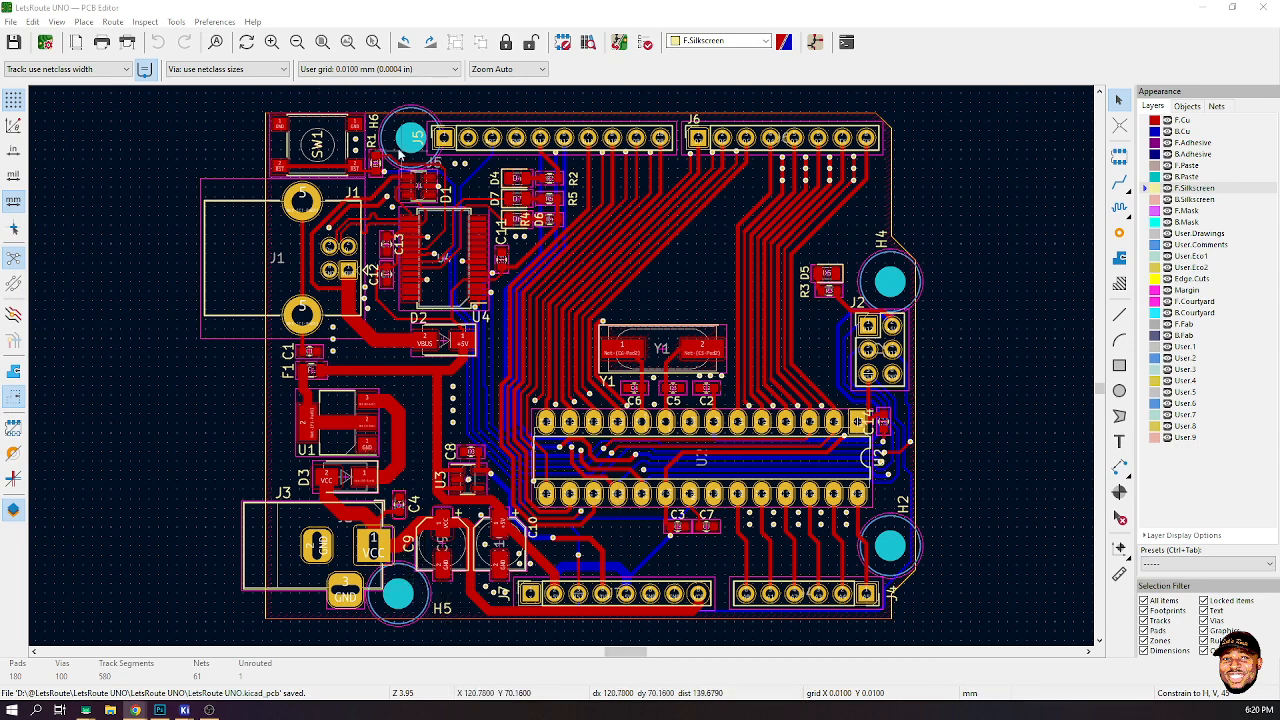
- Move the R1 reference label slightly upward, away from the resistor near SW1
scroll(377, 146, up, 5)
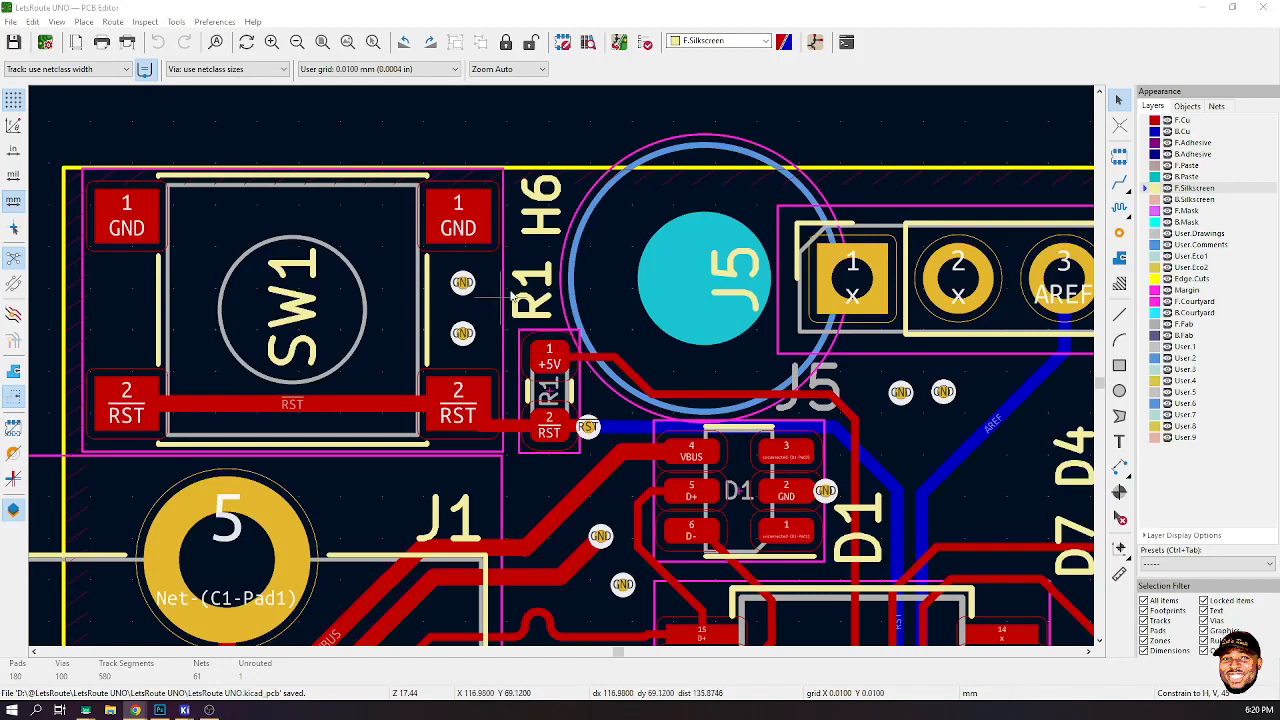
scroll(530, 309, up, 3)
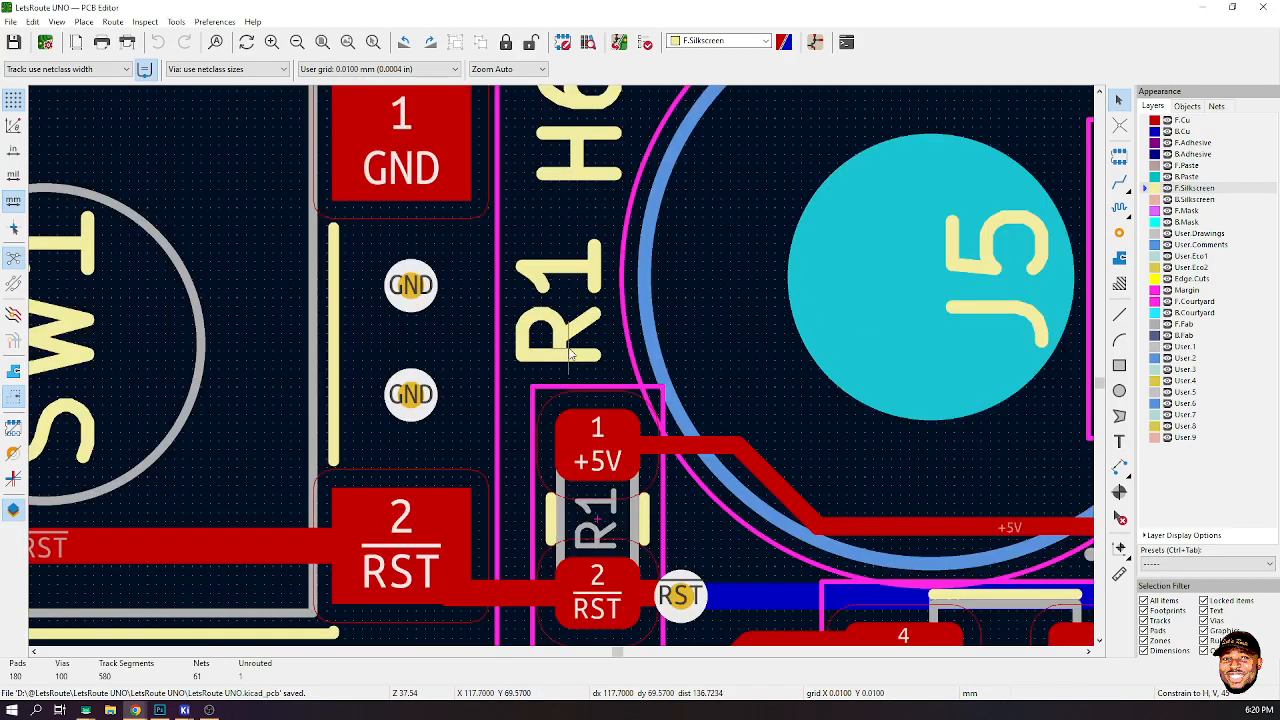
click(575, 362)
key(m)
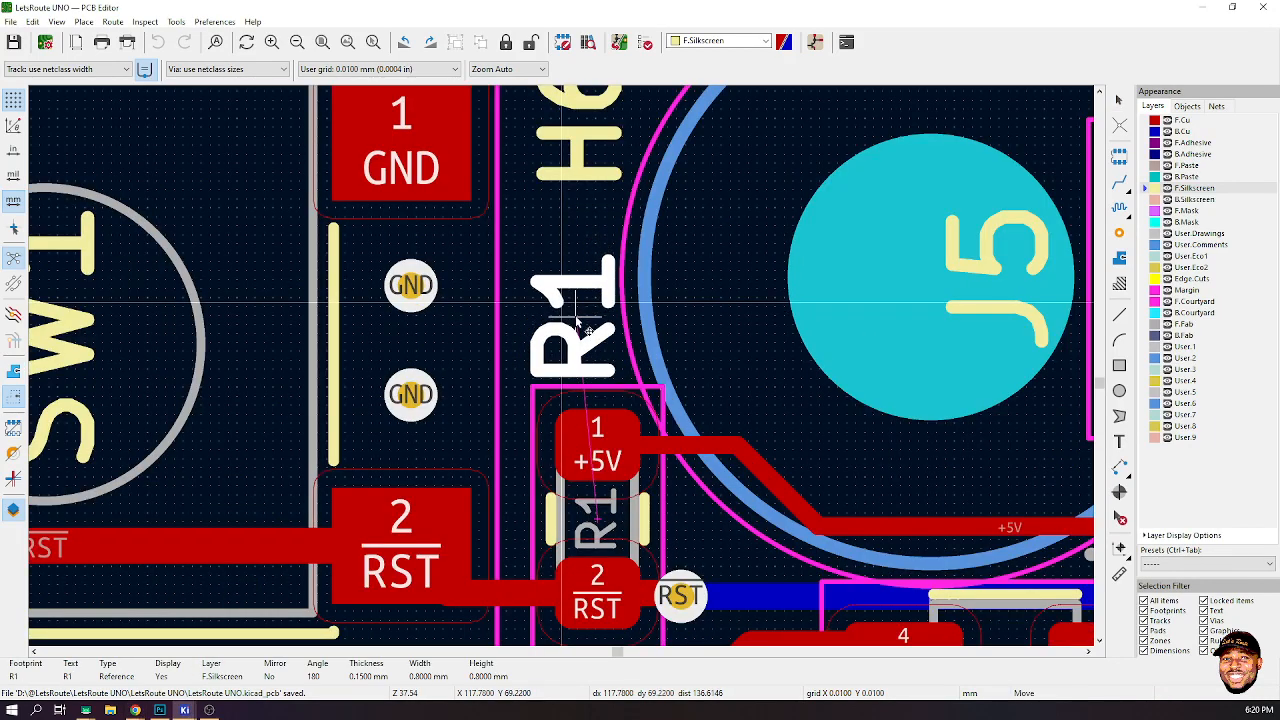
click(576, 316)
- Move the J5 reference label below the mounting hole and rotate it to read horizontally
scroll(576, 316, down, 3)
click(563, 290)
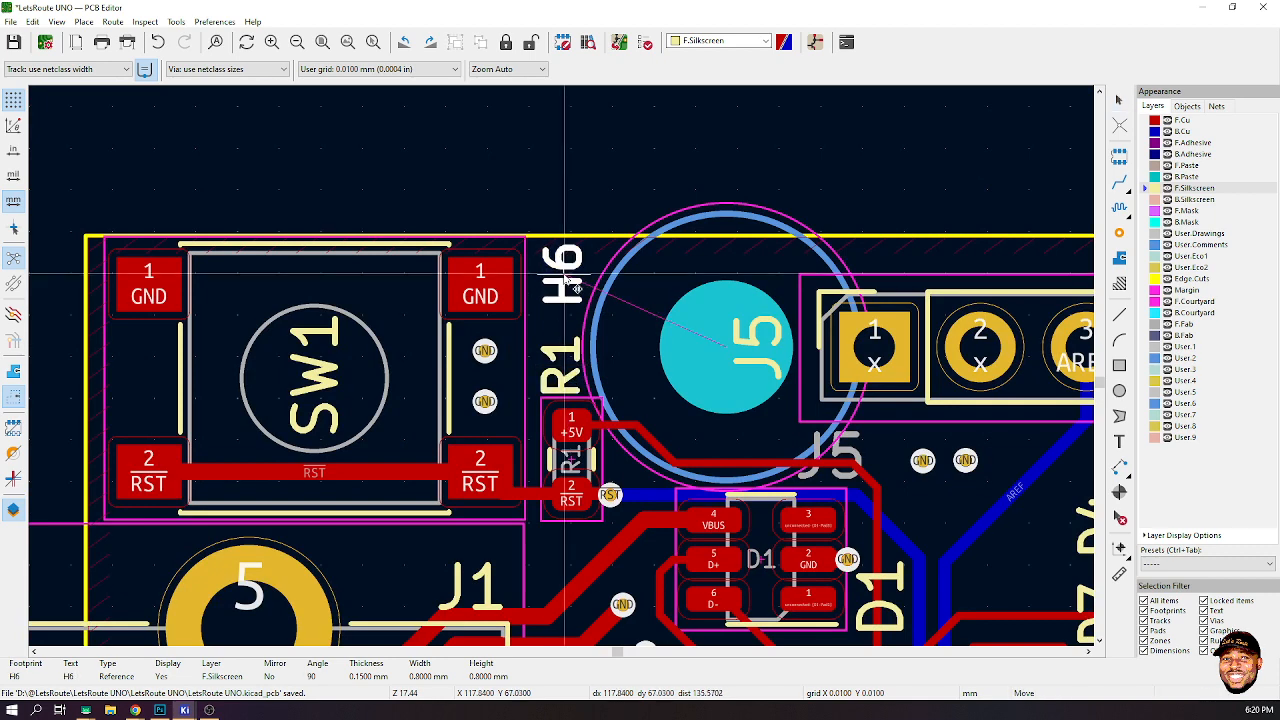
click(781, 375)
key(m)
scroll(875, 360, down, 3)
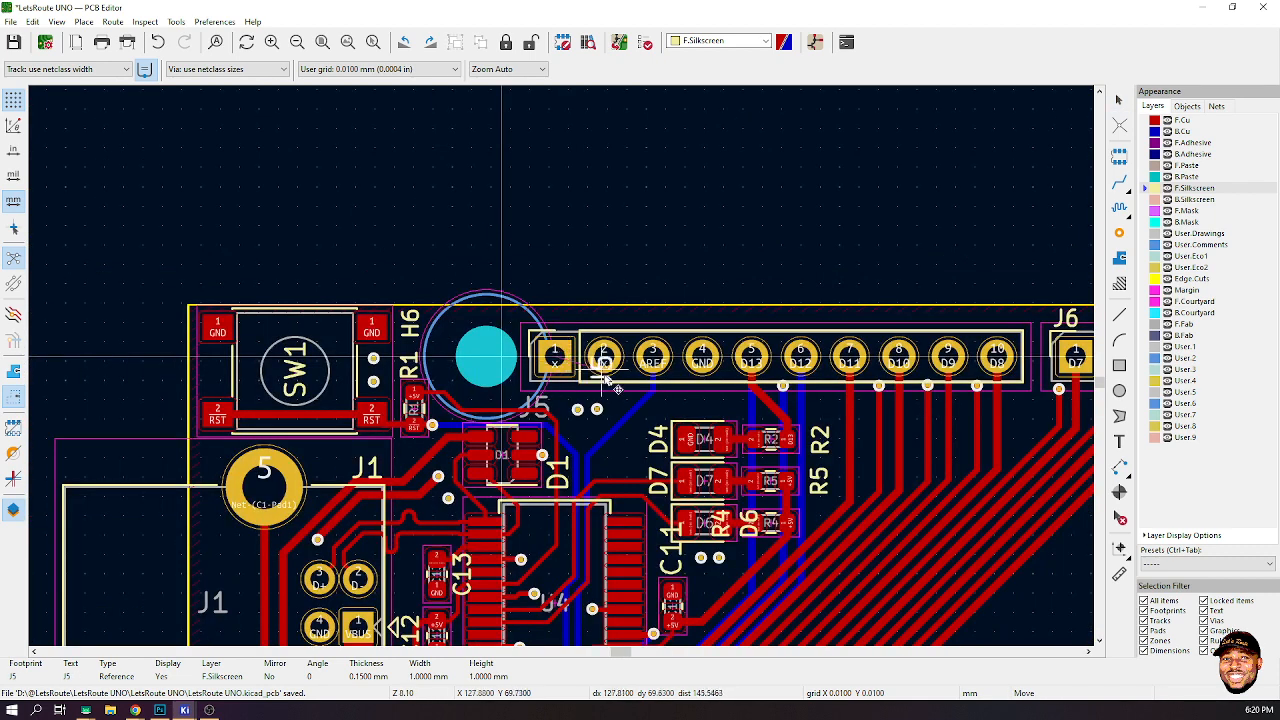
scroll(604, 378, up, 3)
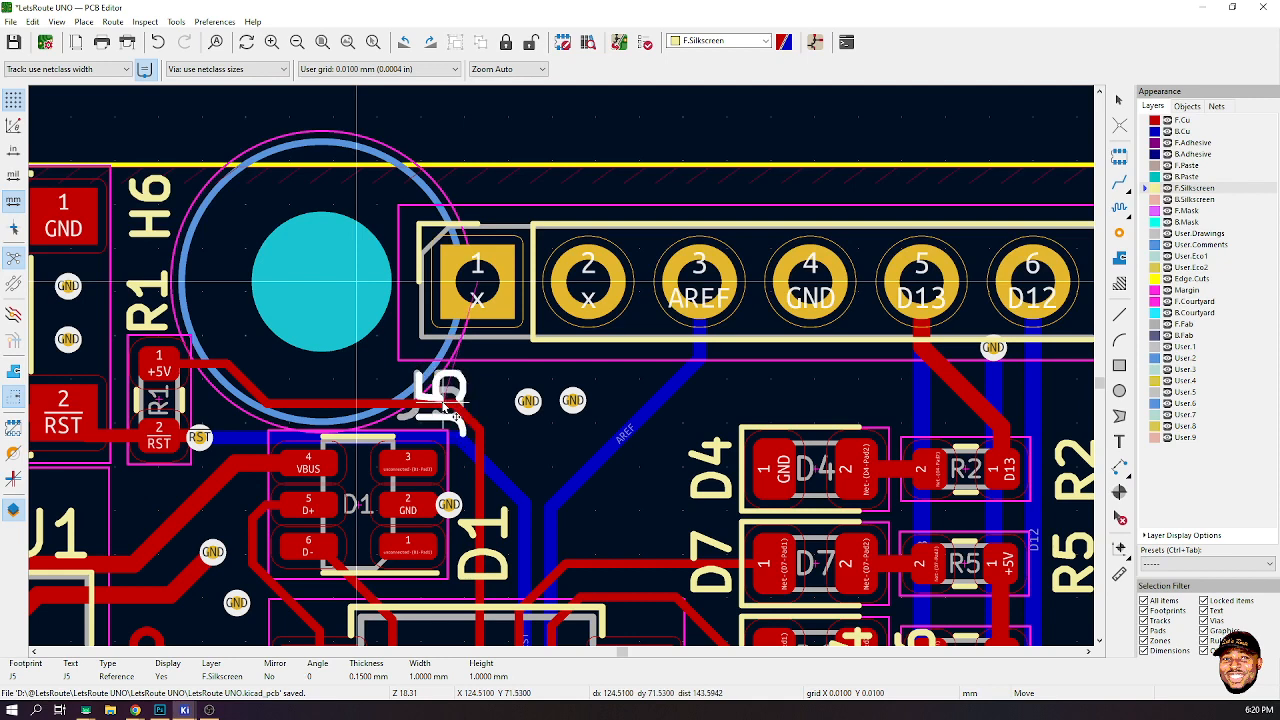
key(r)
key(r)
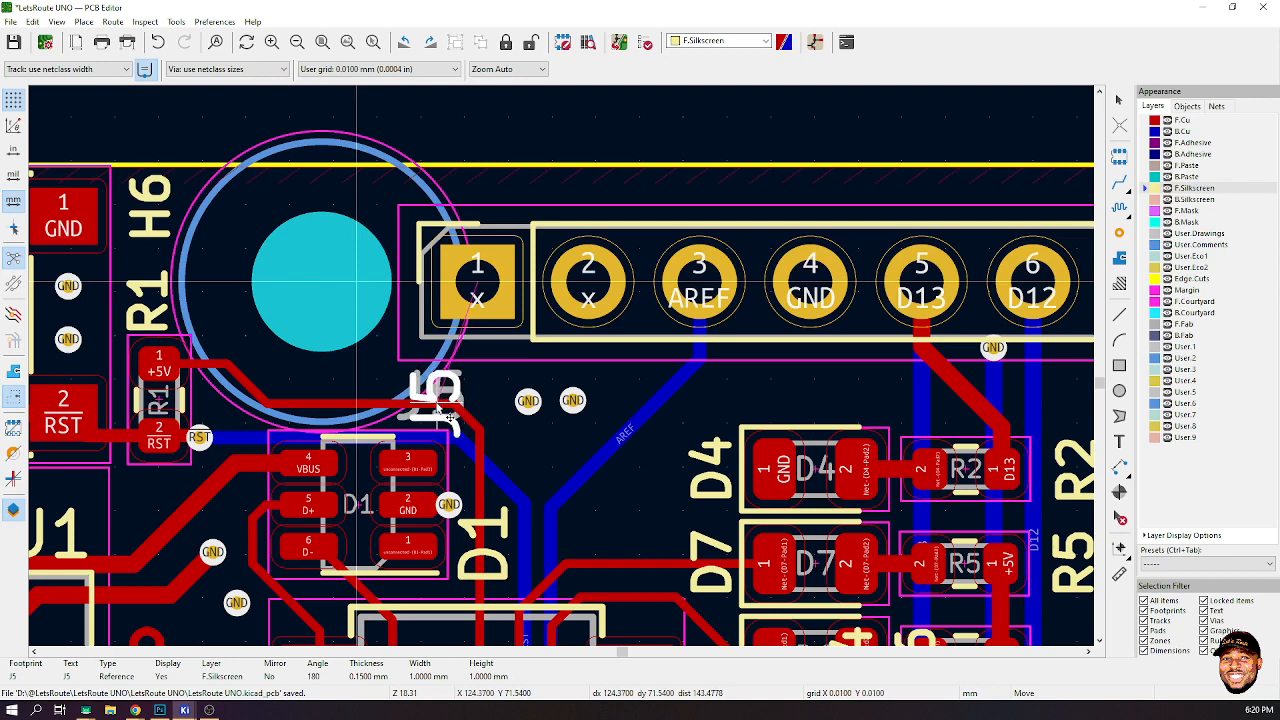
key(r)
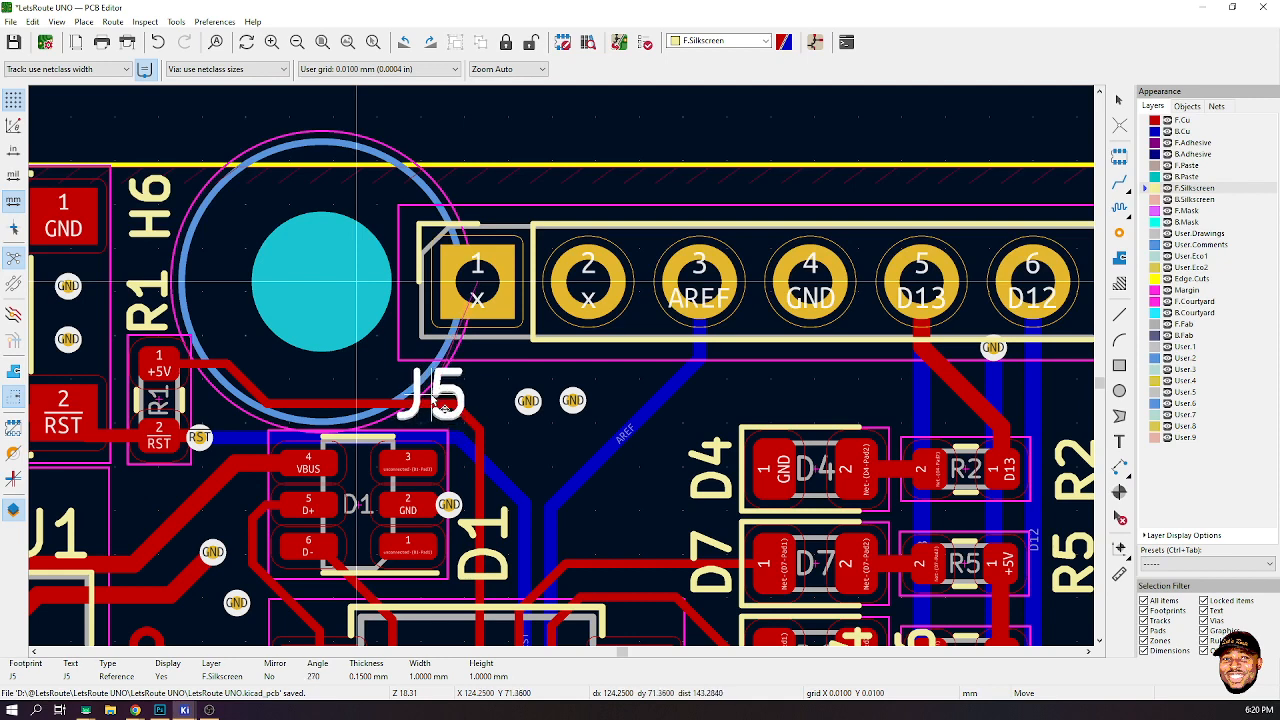
click(437, 406)
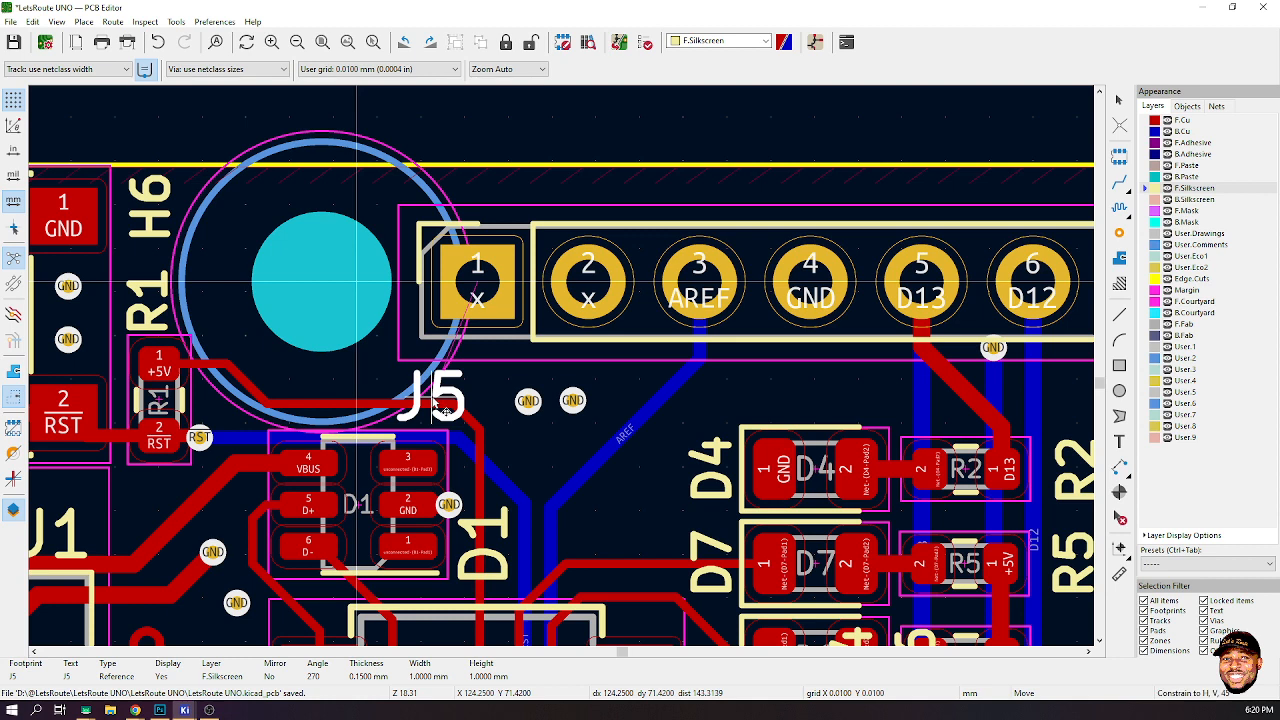
- Hide the F.Cu and B.Cu copper layers to expose the silkscreen
click(1167, 121)
click(1167, 131)
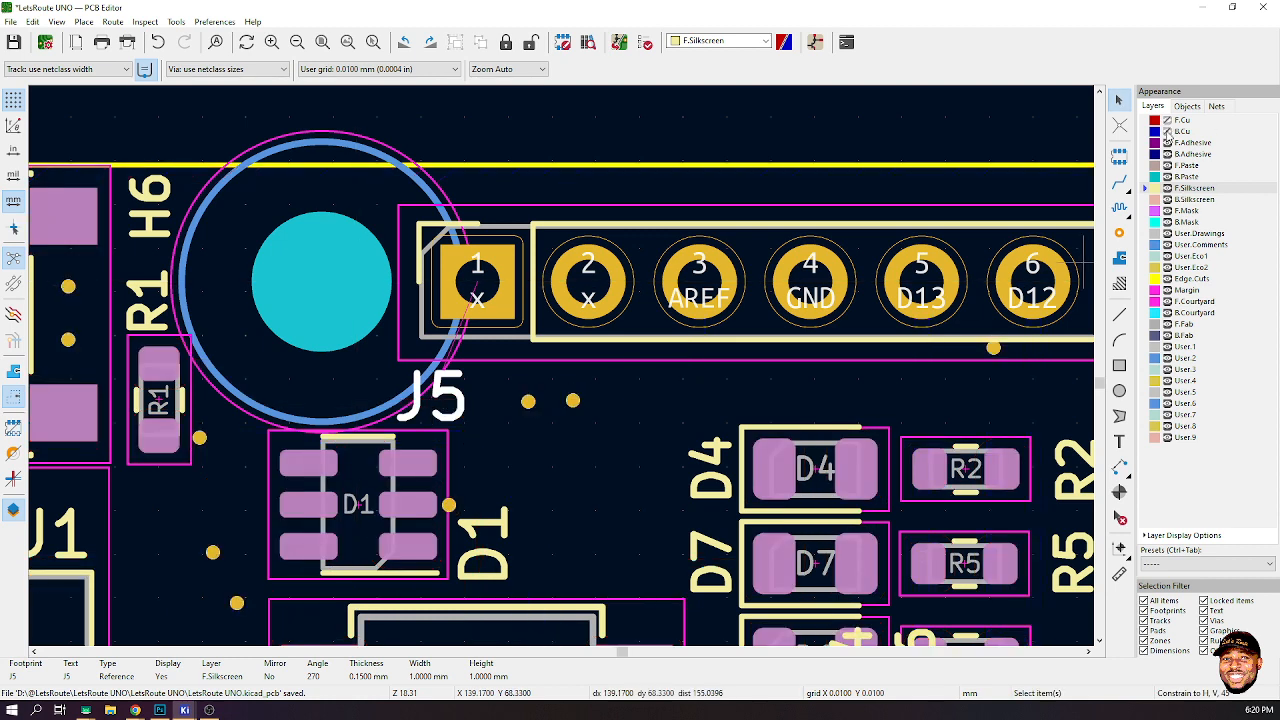
click(471, 443)
- Drag the D6 reference label to the left side of the D6 diode
scroll(471, 443, down, 3)
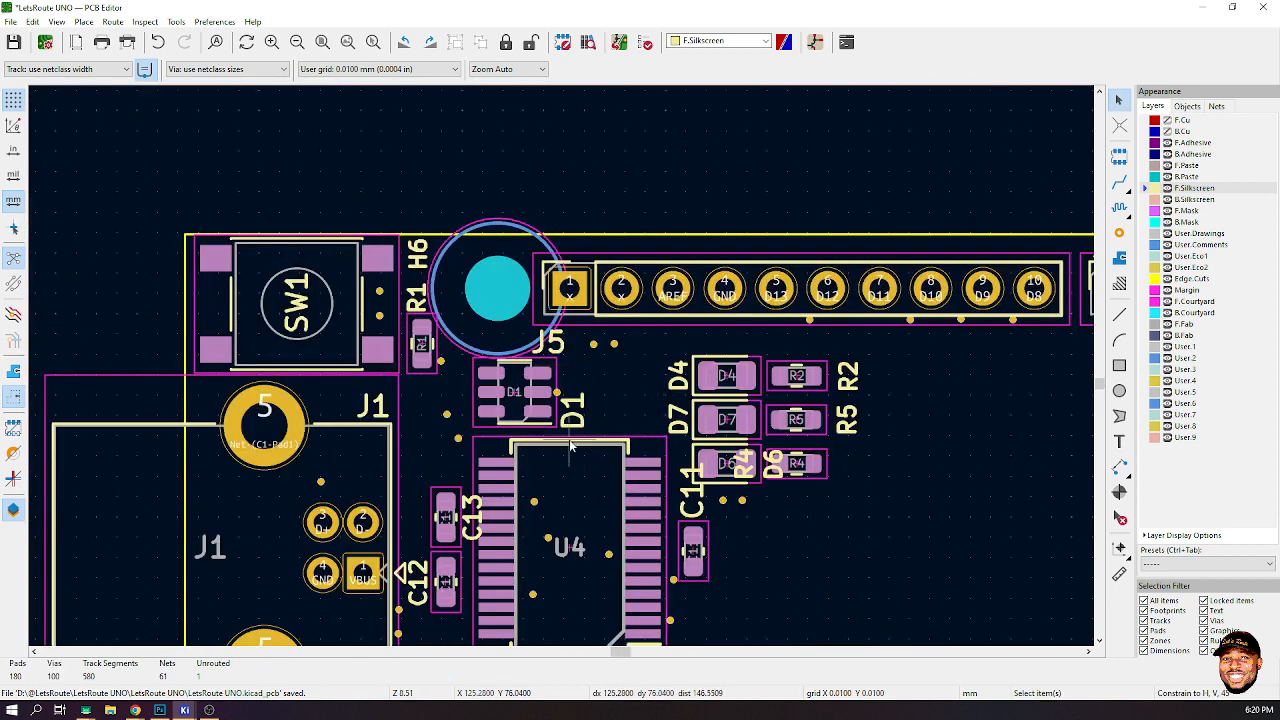
scroll(571, 447, up, 1)
scroll(790, 291, down, 1)
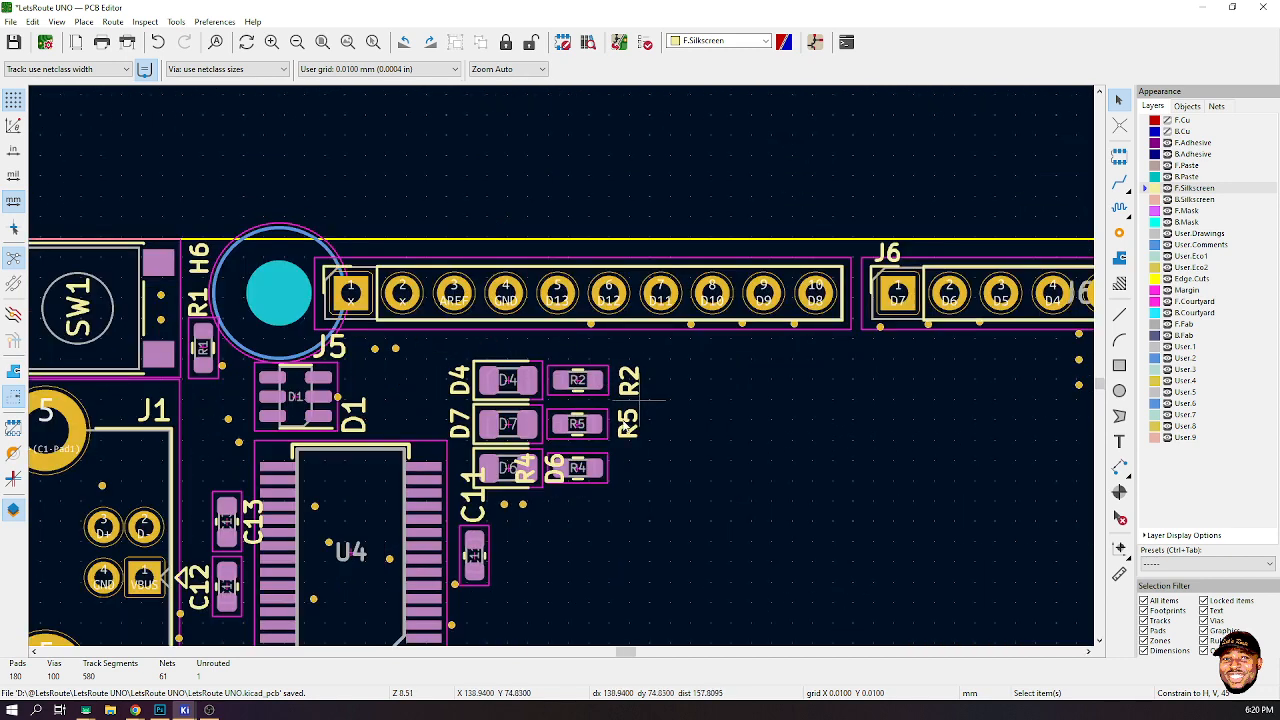
scroll(561, 364, up, 3)
click(546, 378)
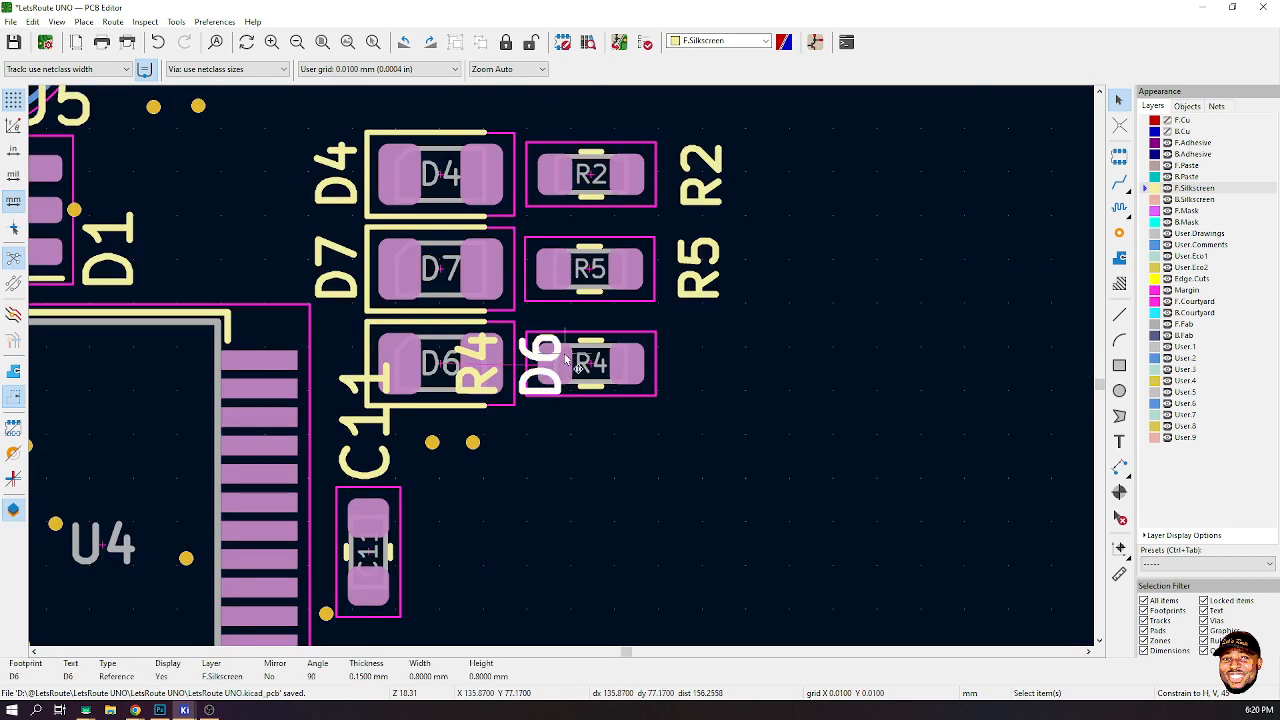
drag(546, 378, 345, 376)
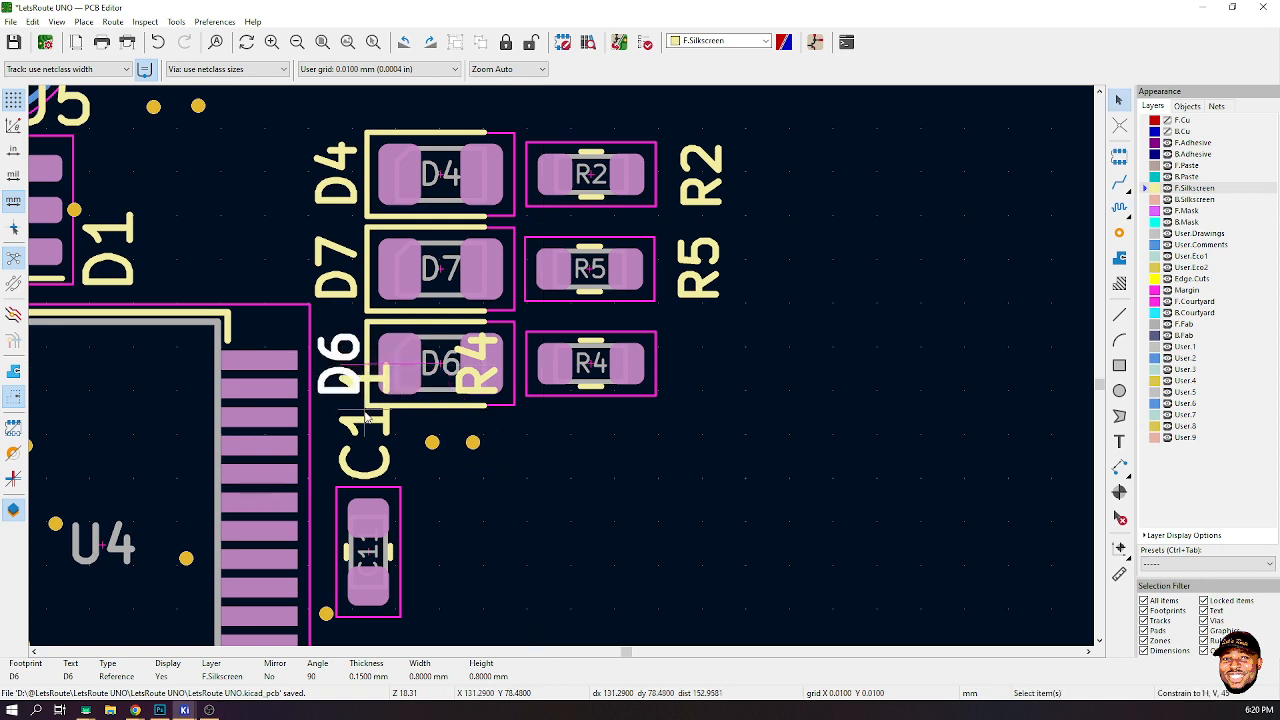
- Move the C11 label beside its capacitor and set its text width and height to 0.8 mm
click(365, 455)
drag(365, 455, 448, 564)
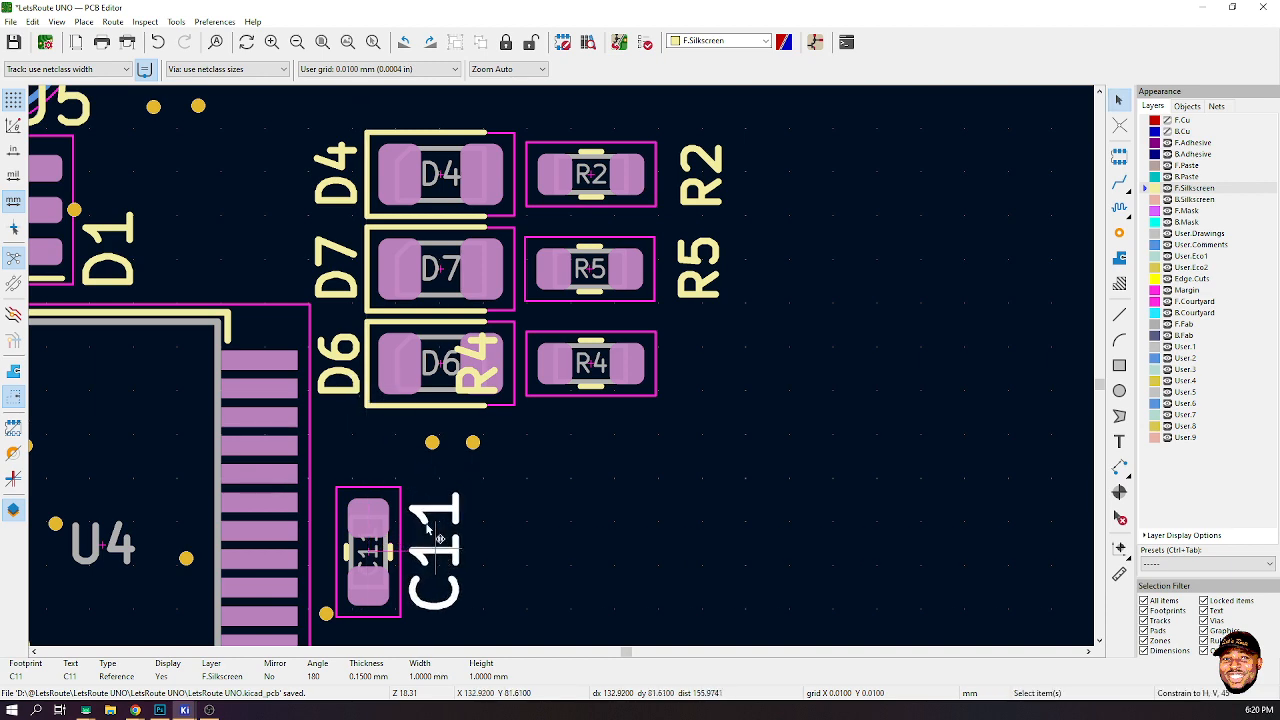
double_click(432, 532)
click(549, 260)
text(.)
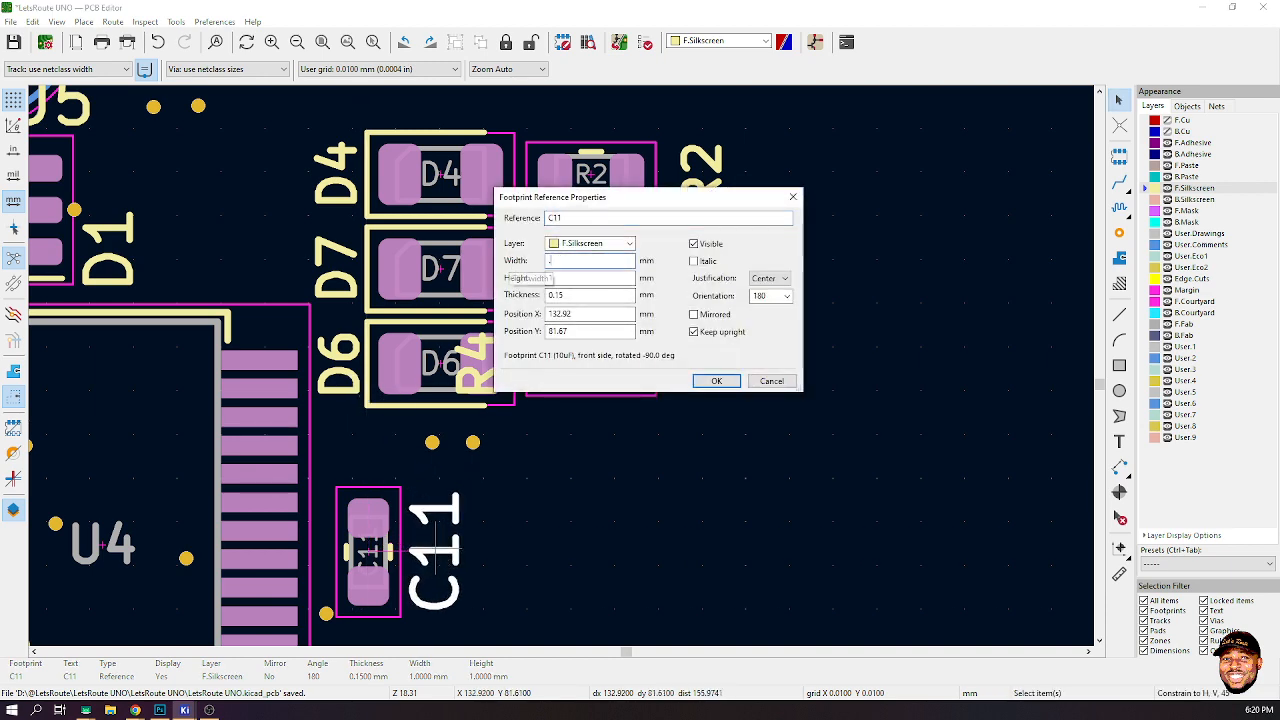
text(6)
click(630, 259)
text(.8)
key(Tab)
text(.6)
click(717, 381)
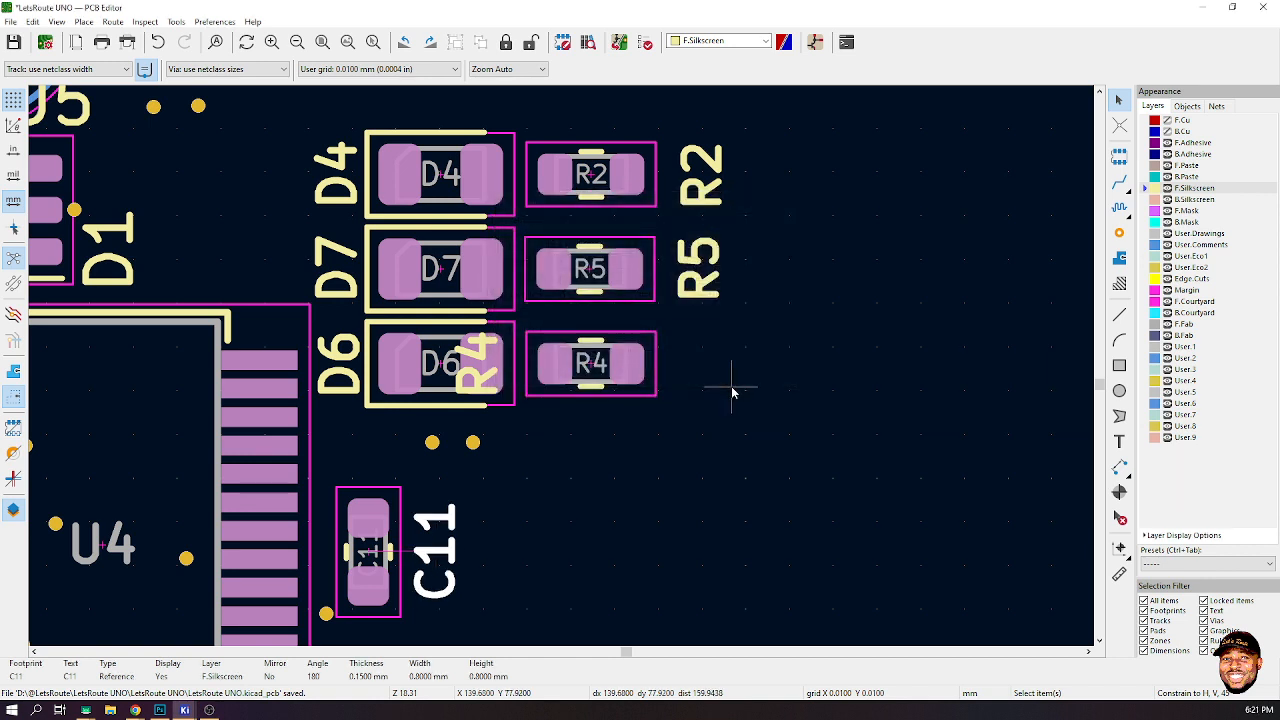
- Move the R2 reference label closer to the right side of resistor R2
scroll(563, 363, down, 1)
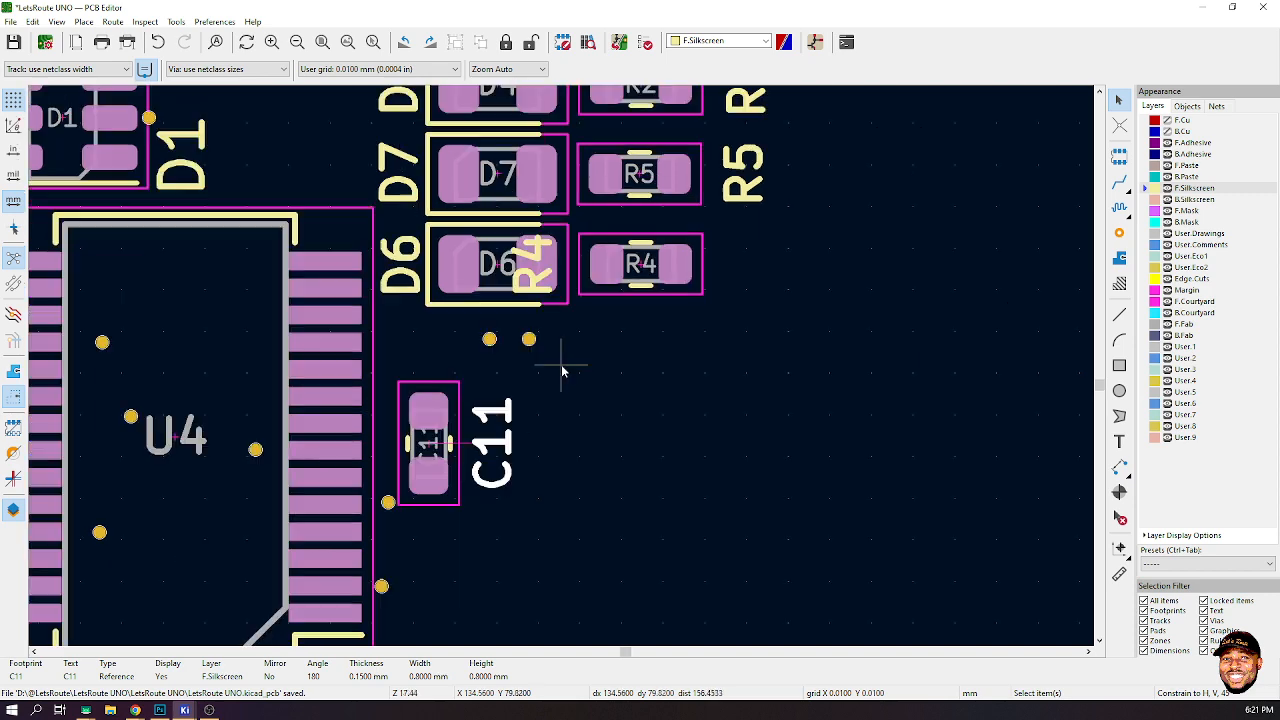
scroll(563, 352, up, 1)
click(553, 313)
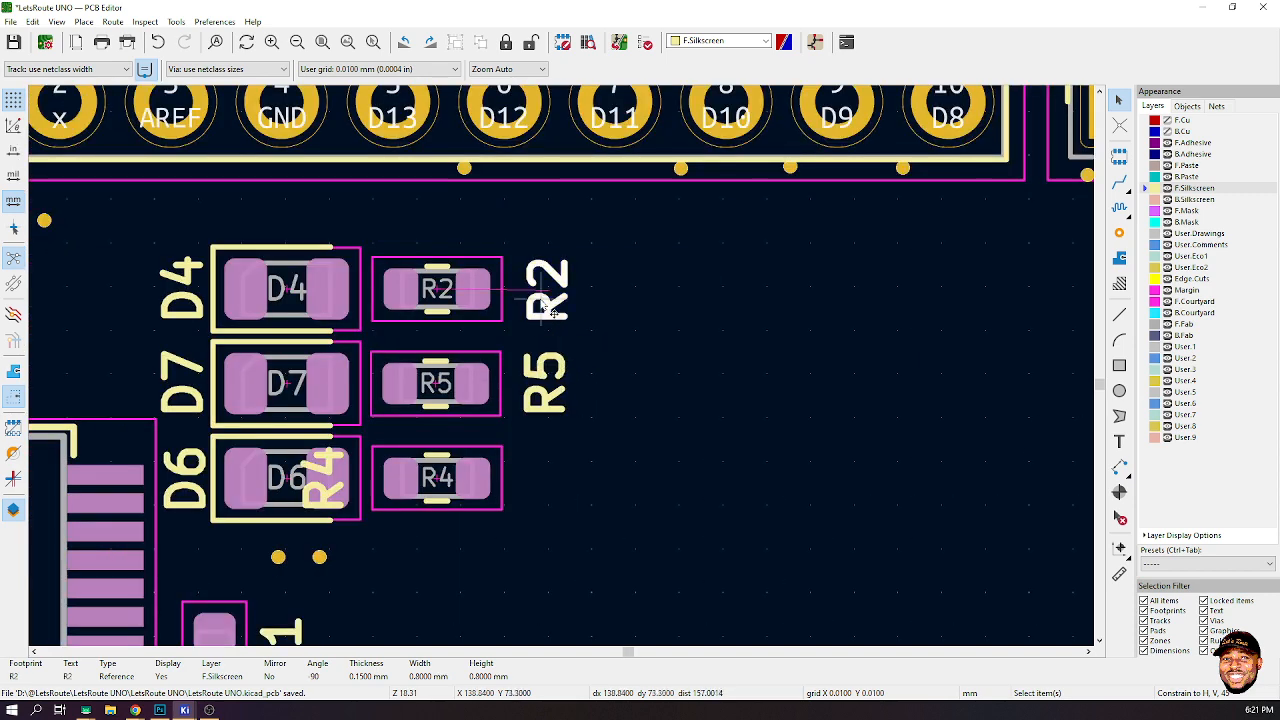
key(m)
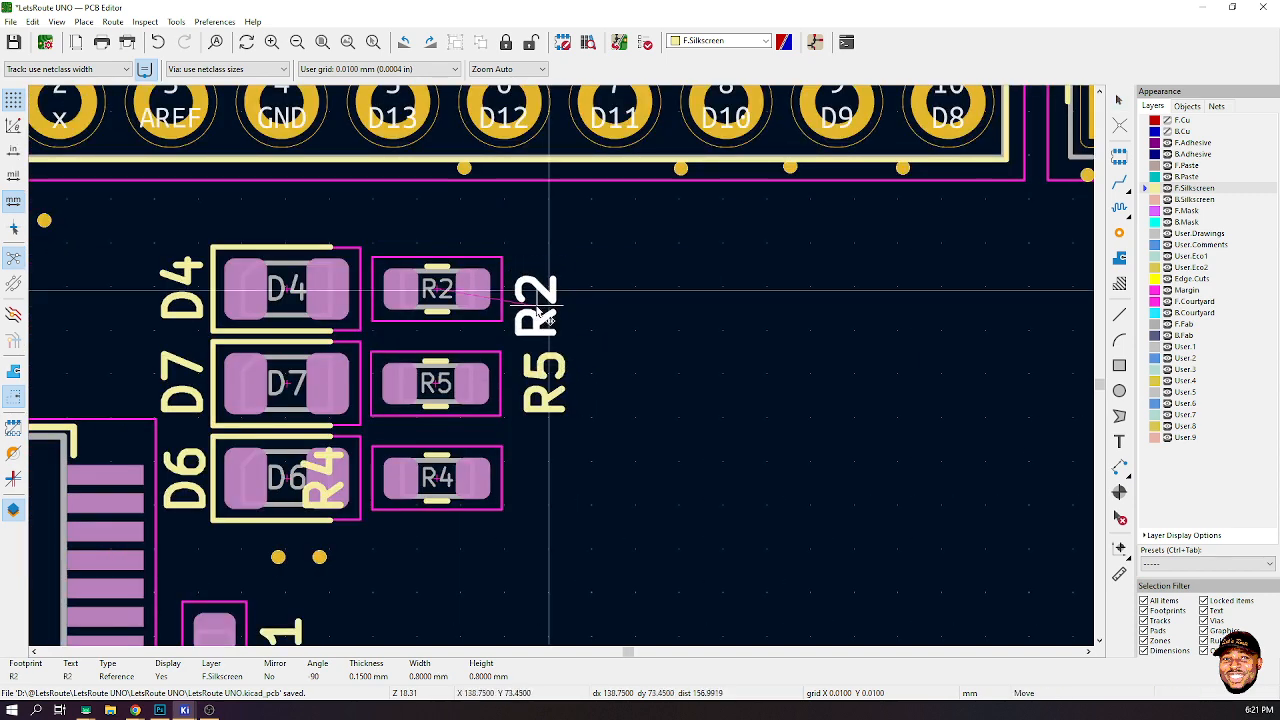
click(535, 292)
- Move the R5 reference label closer to the right side of resistor R5
click(543, 385)
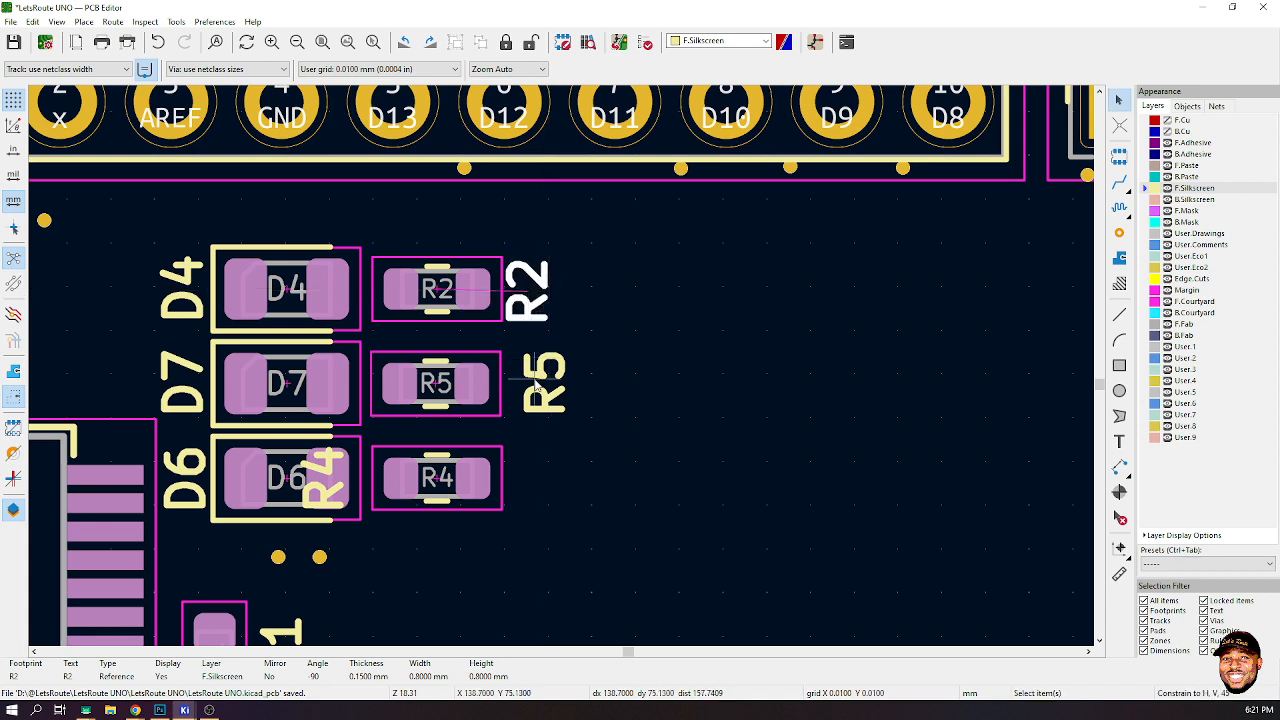
key(m)
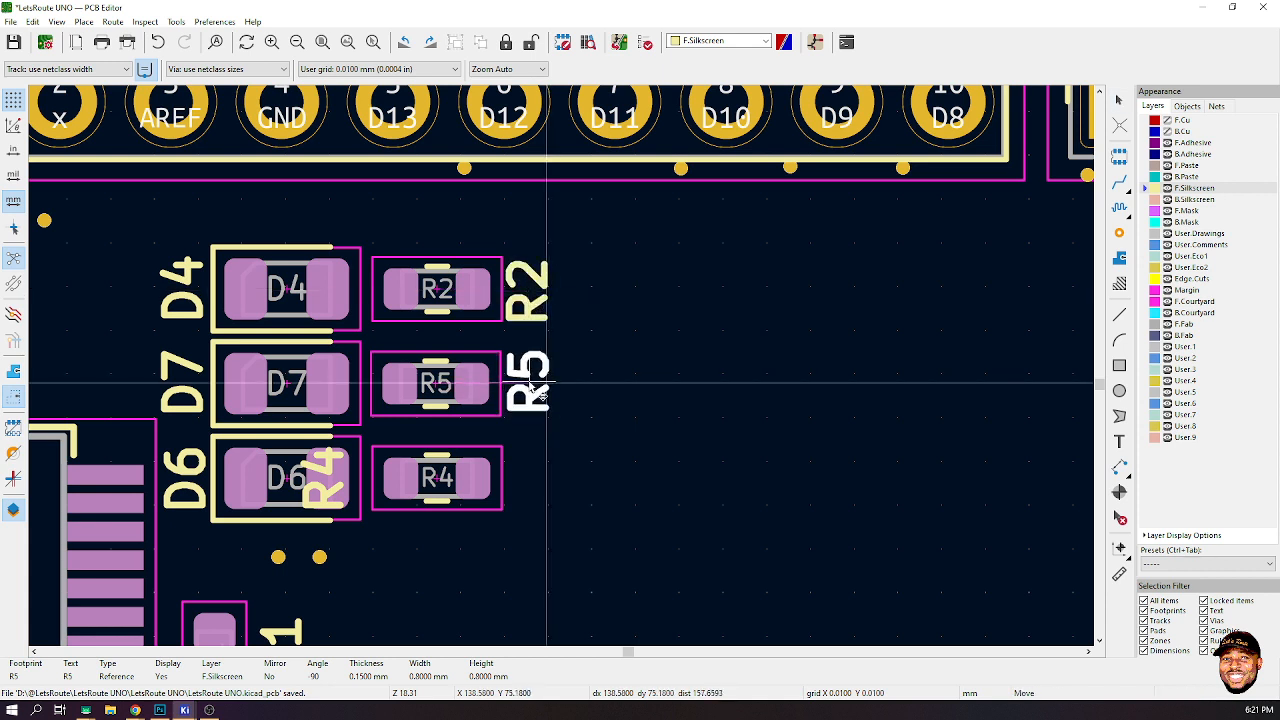
click(546, 383)
- Move the R4 reference label to the right side of resistor R4
click(325, 483)
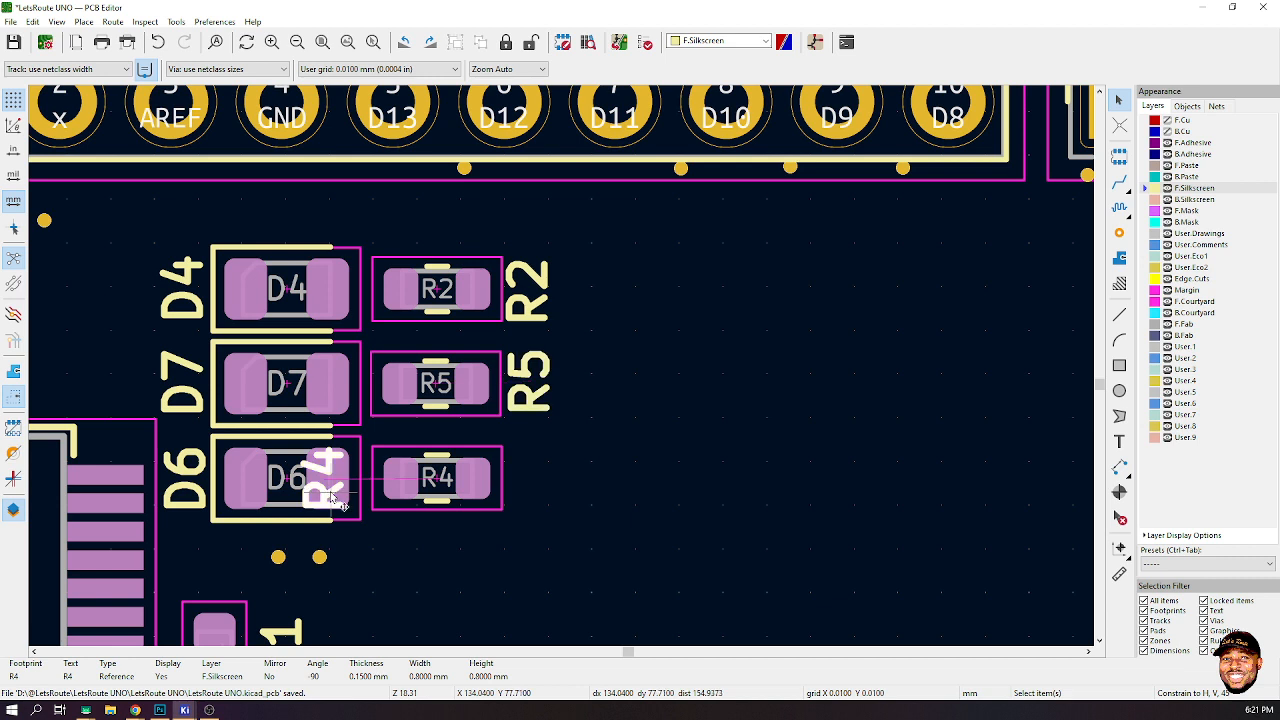
key(m)
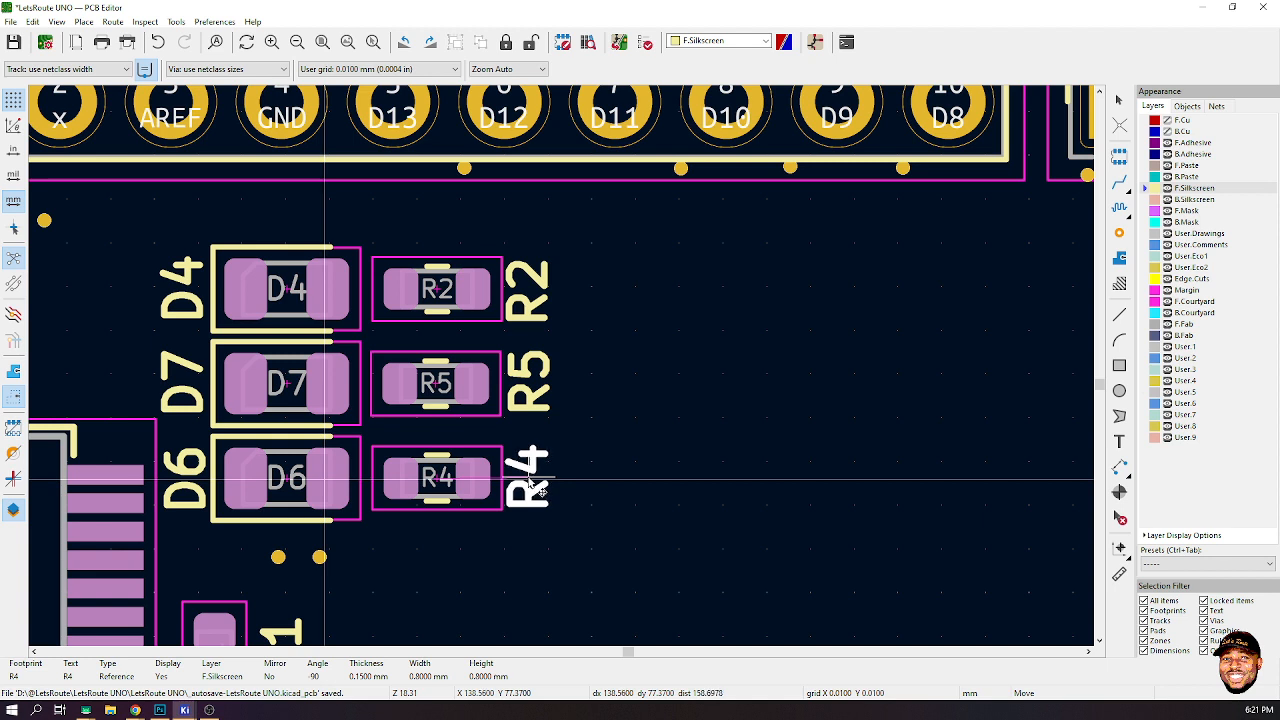
click(533, 482)
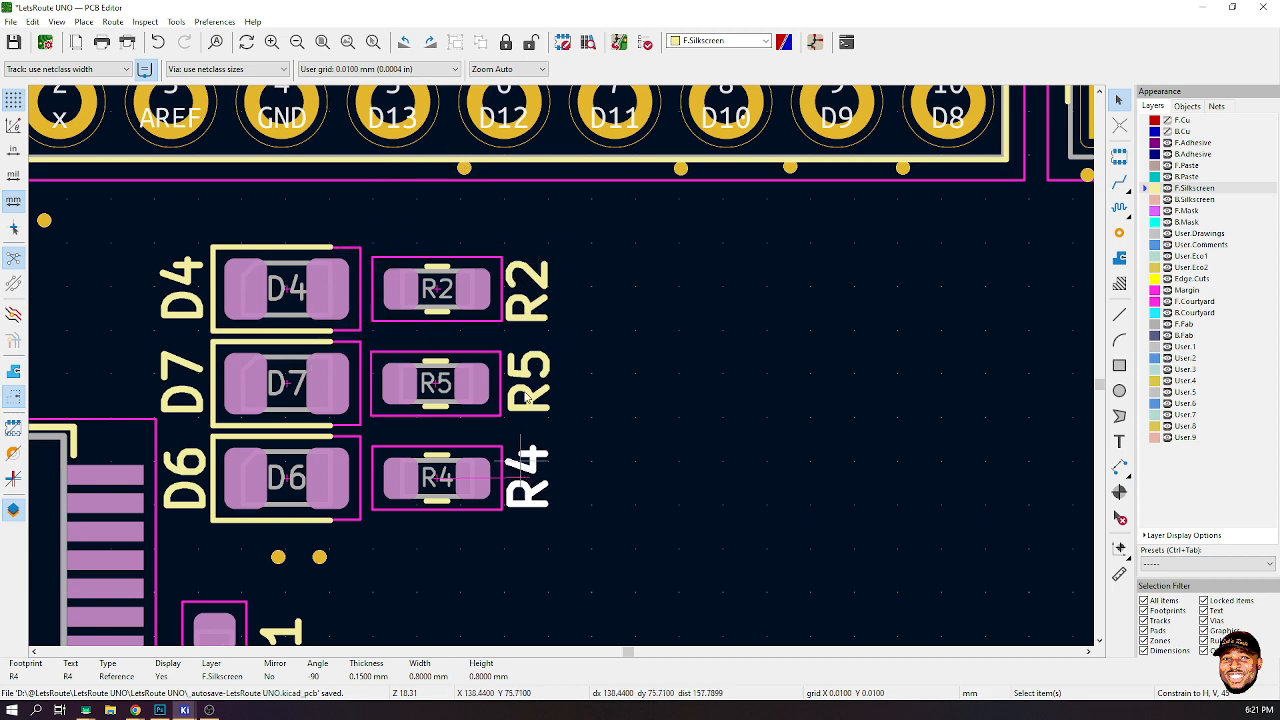
- Nudge the C13 and C12 reference labels into place beside their capacitors
scroll(551, 374, down, 6)
scroll(563, 372, up, 4)
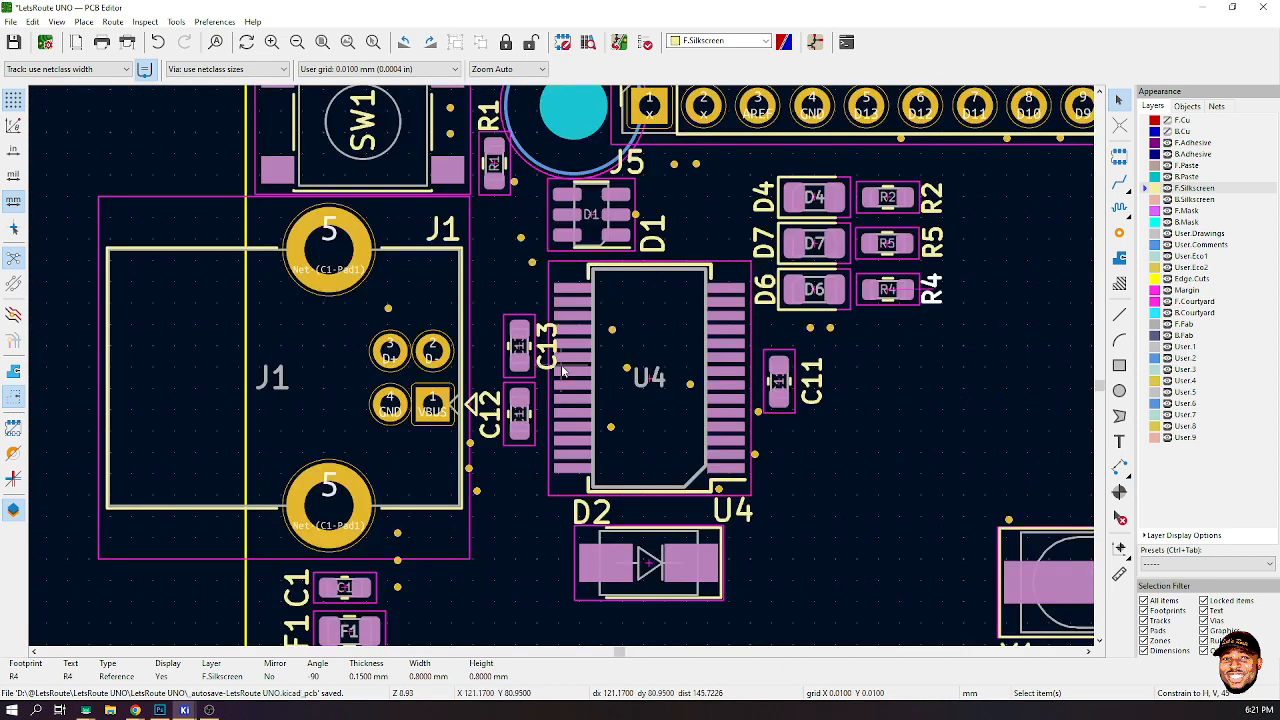
scroll(563, 372, up, 3)
drag(535, 340, 425, 338)
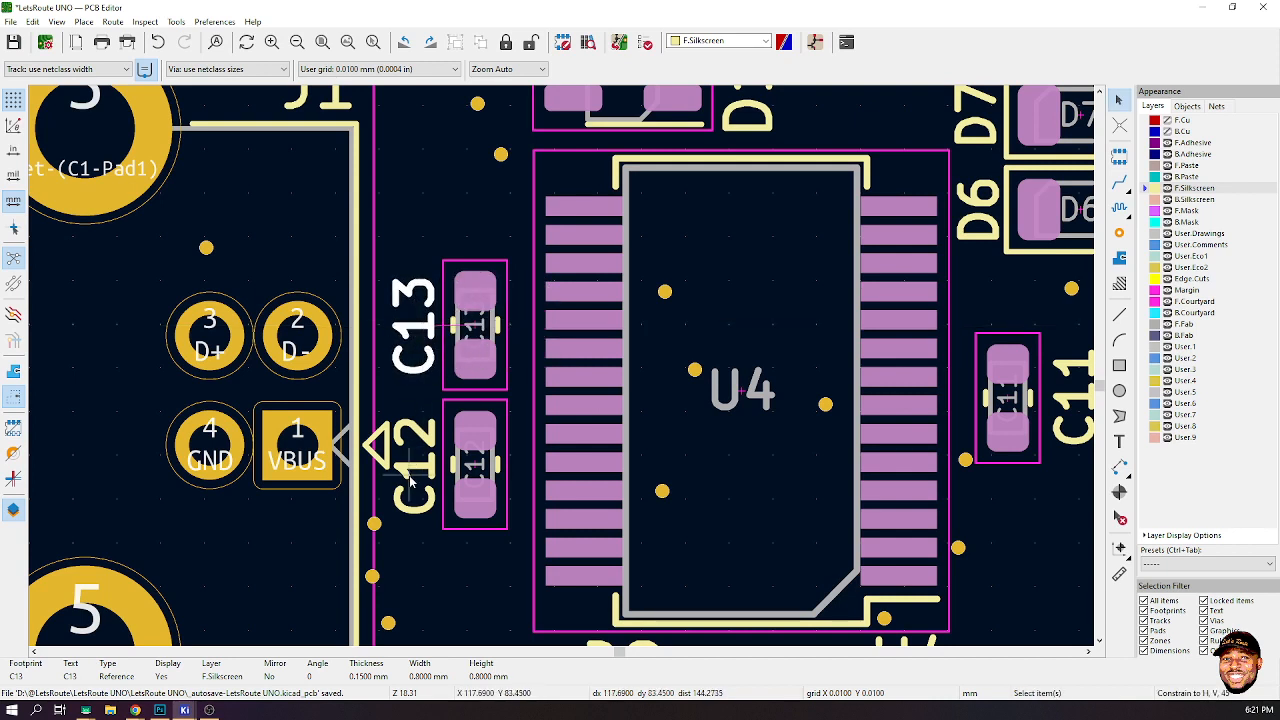
drag(418, 478, 417, 466)
- Set the D2 reference label's text width and height to 0.8 mm
scroll(562, 371, down, 4)
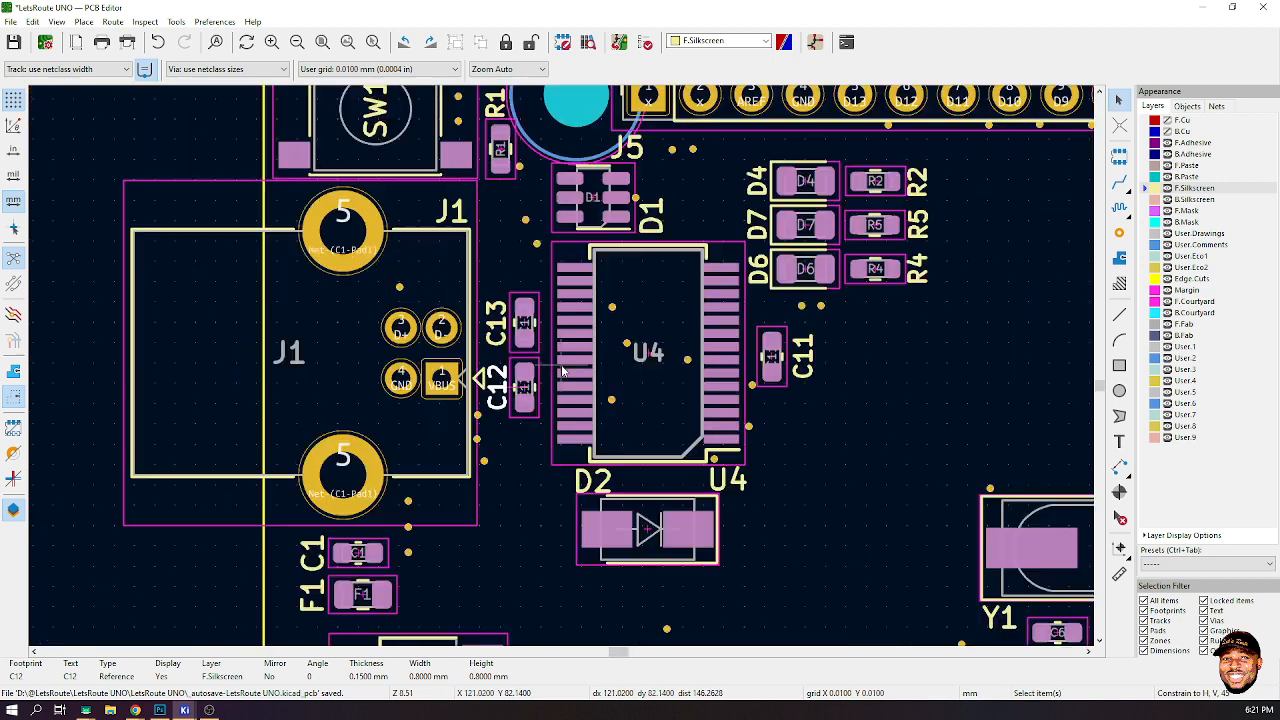
scroll(660, 527, up, 5)
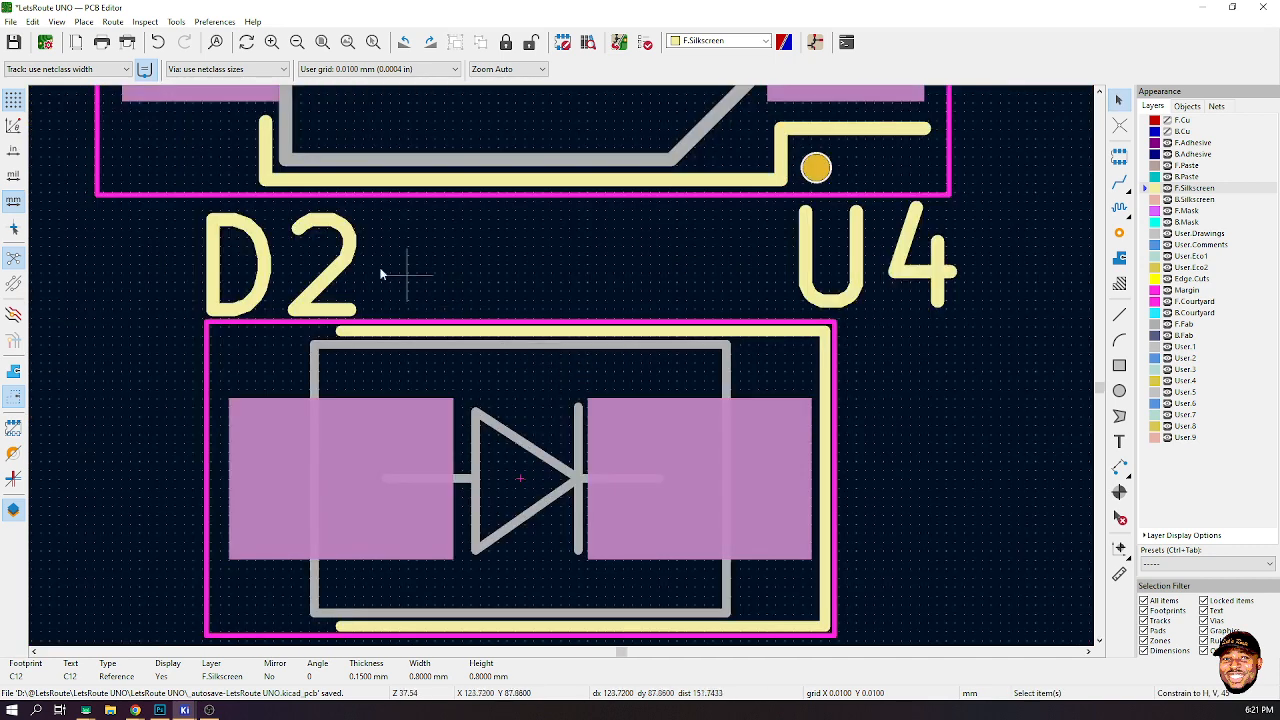
click(604, 483)
key(Escape)
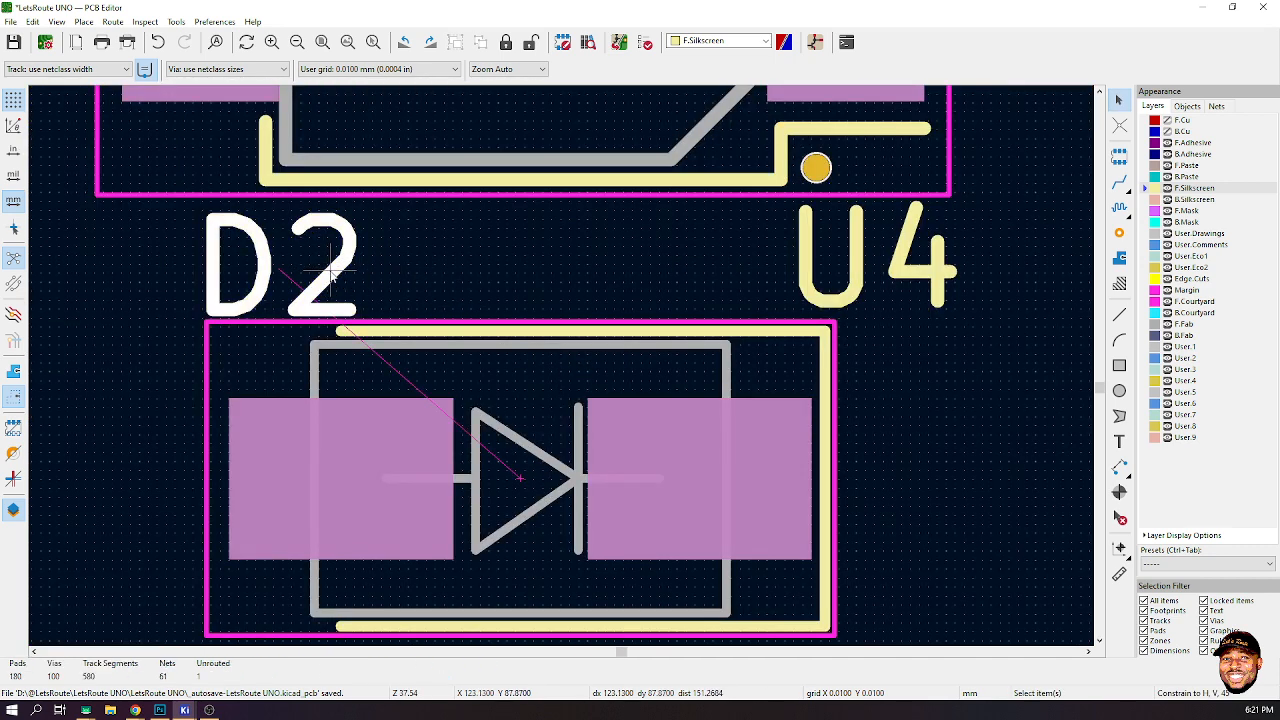
click(343, 286)
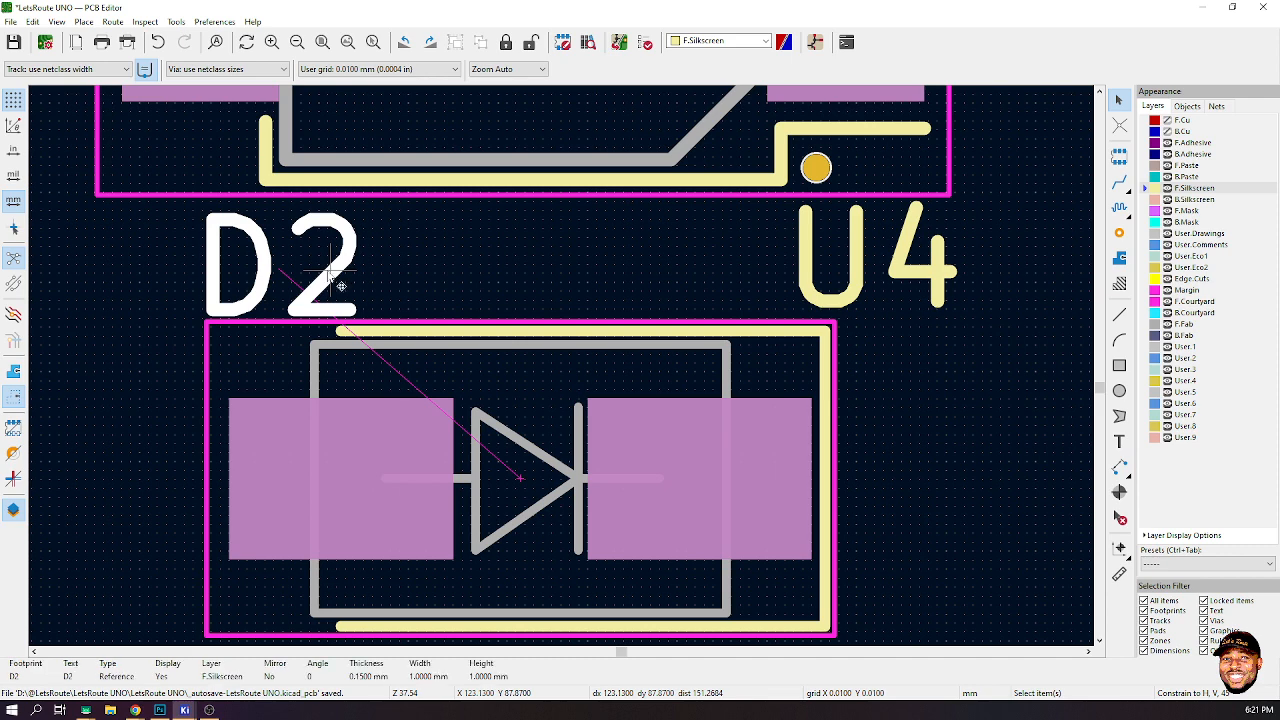
double_click(341, 286)
key(Tab)
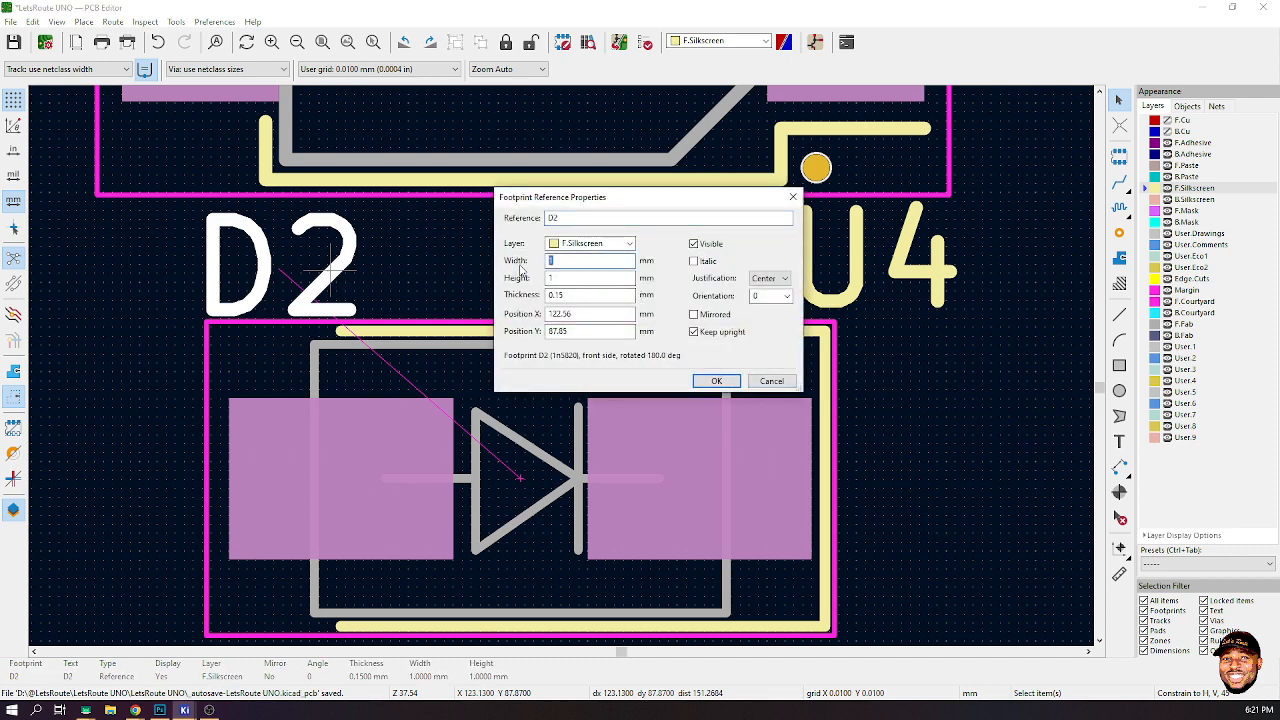
text(.8.8)
click(717, 381)
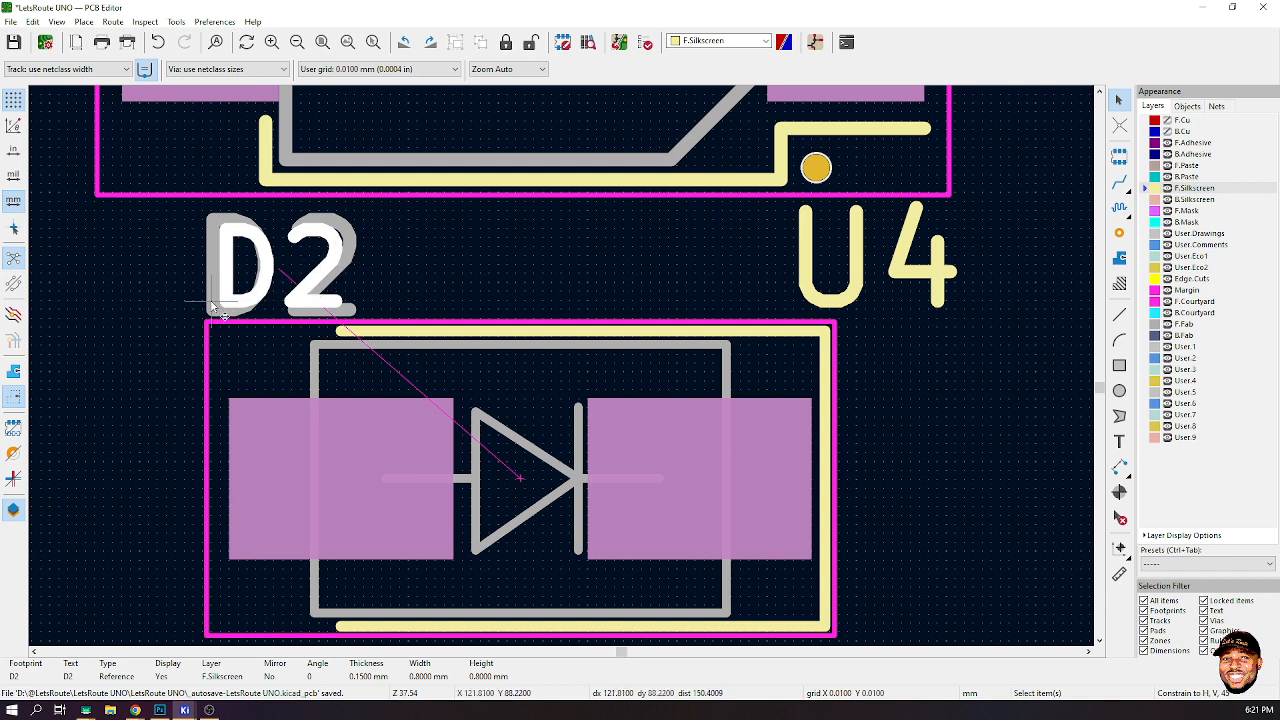
click(147, 276)
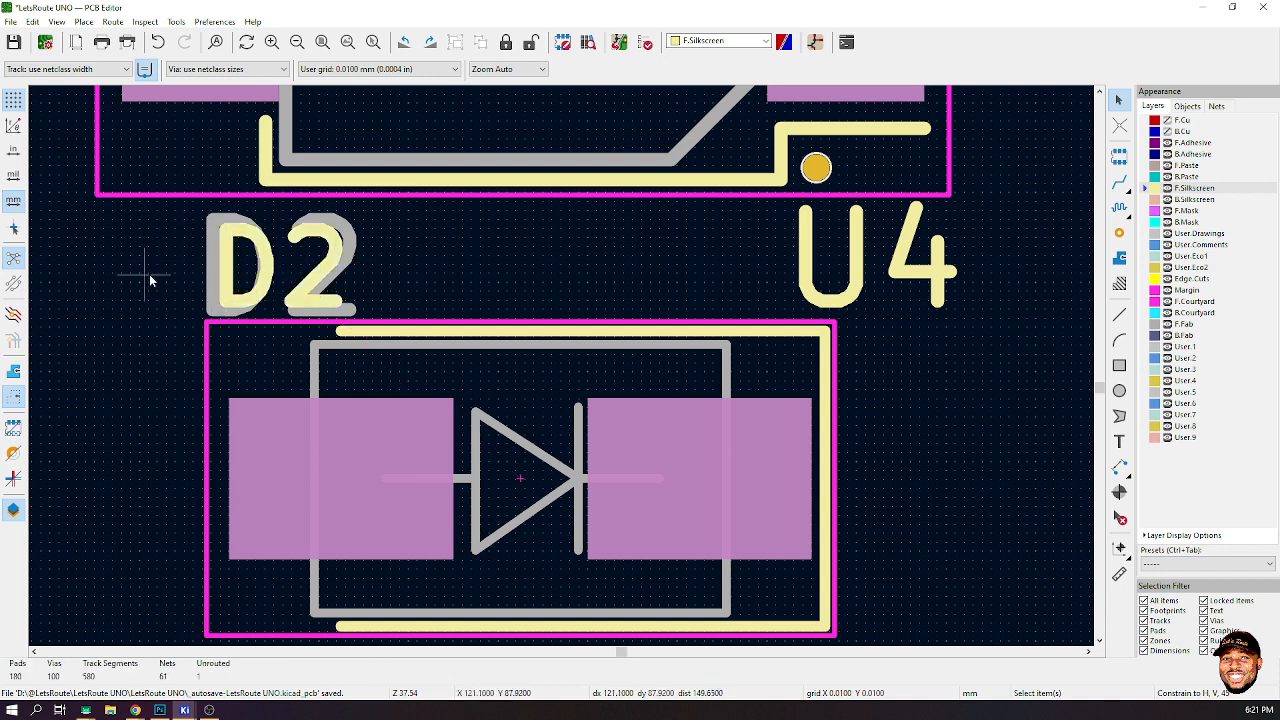
click(227, 236)
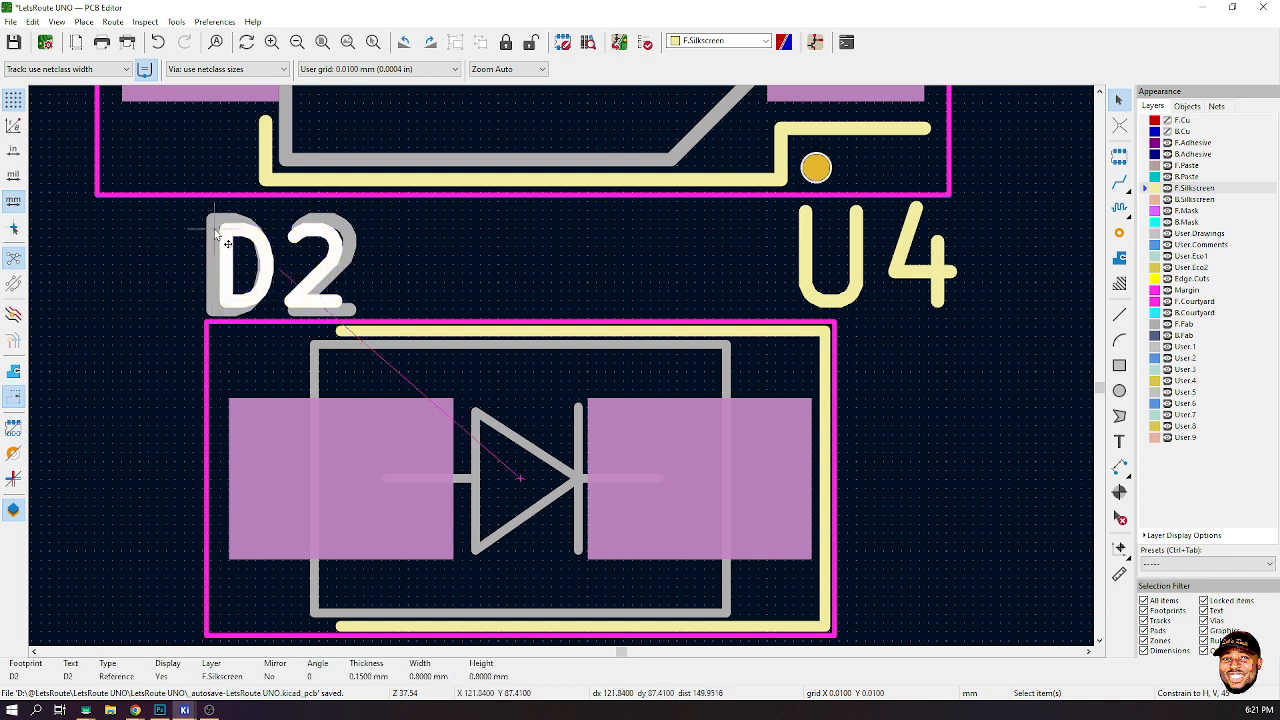
click(155, 272)
click(211, 314)
key(alt+Tab)
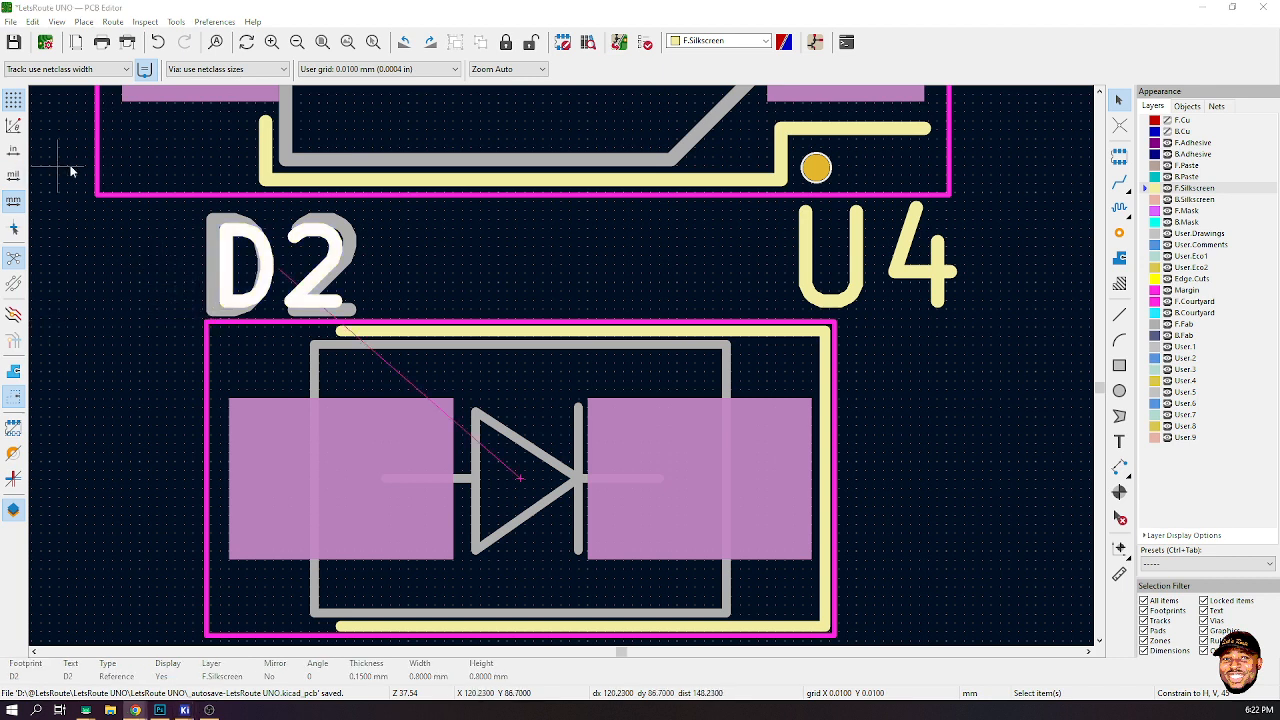
click(77, 251)
click(322, 311)
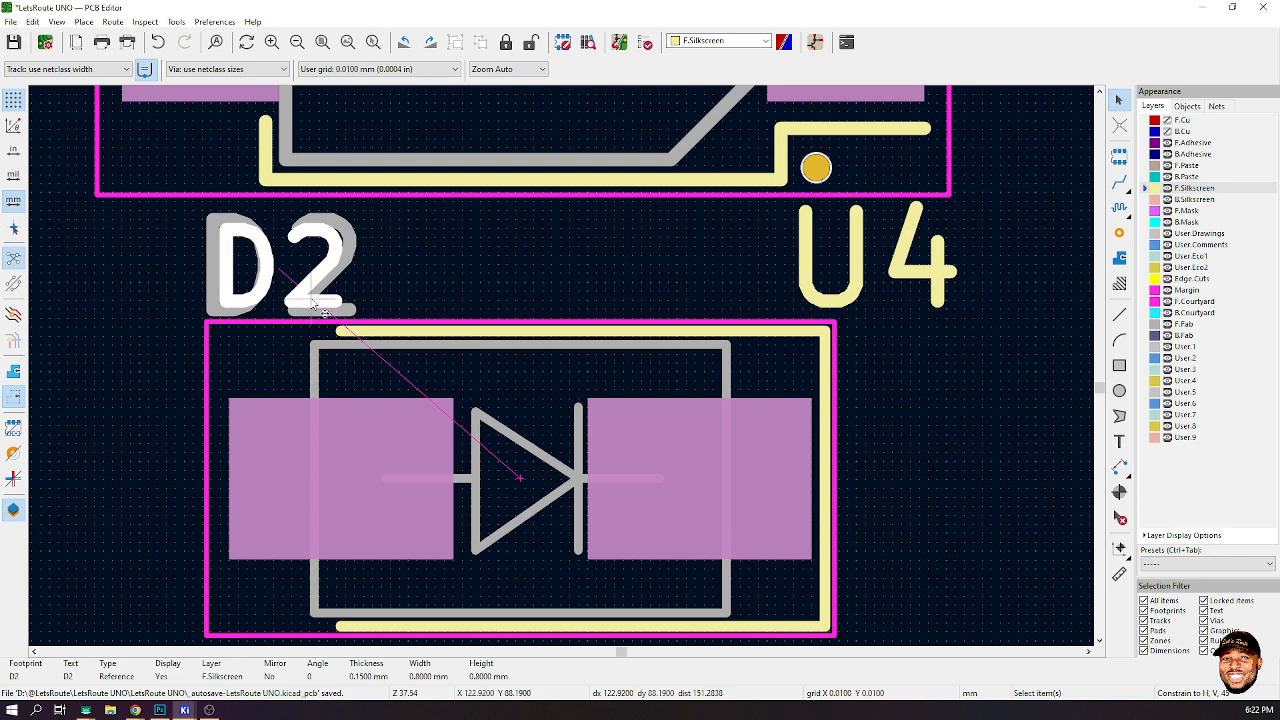
- Pull the overlapping D2 F.Fab reference text aside and set its width and height to 0.8 mm
drag(311, 301, 465, 267)
click(330, 271)
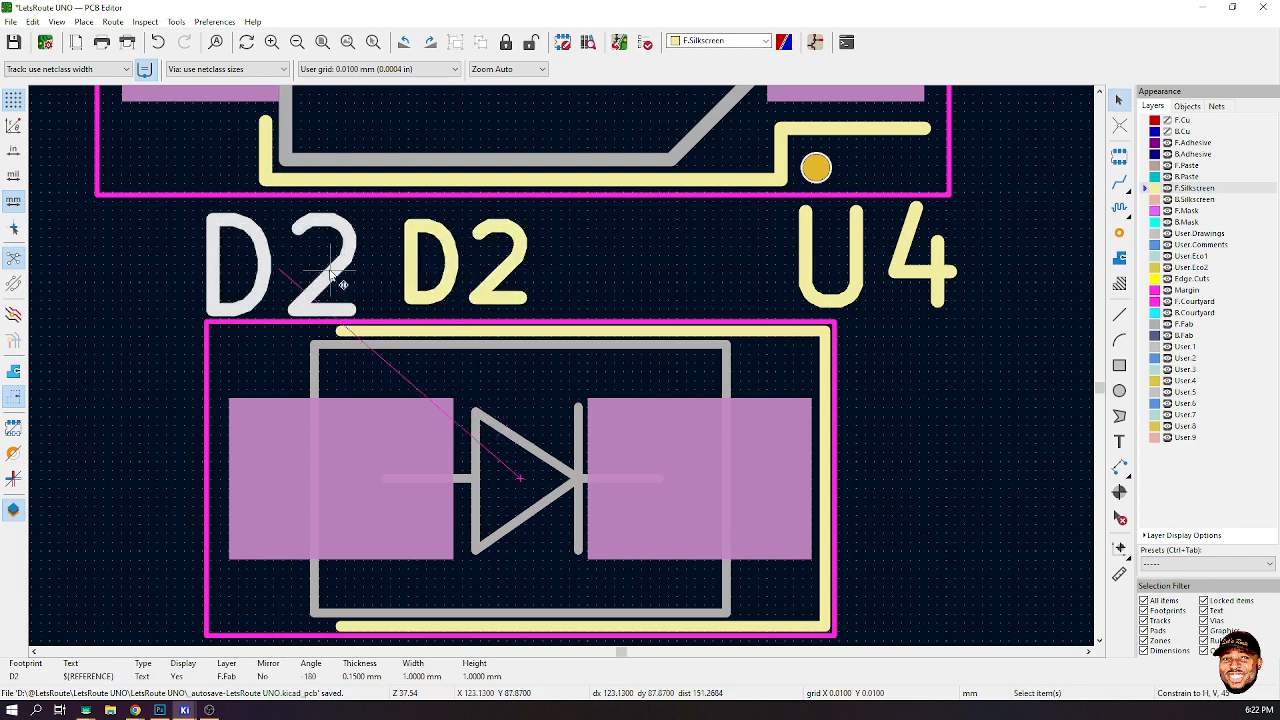
double_click(333, 276)
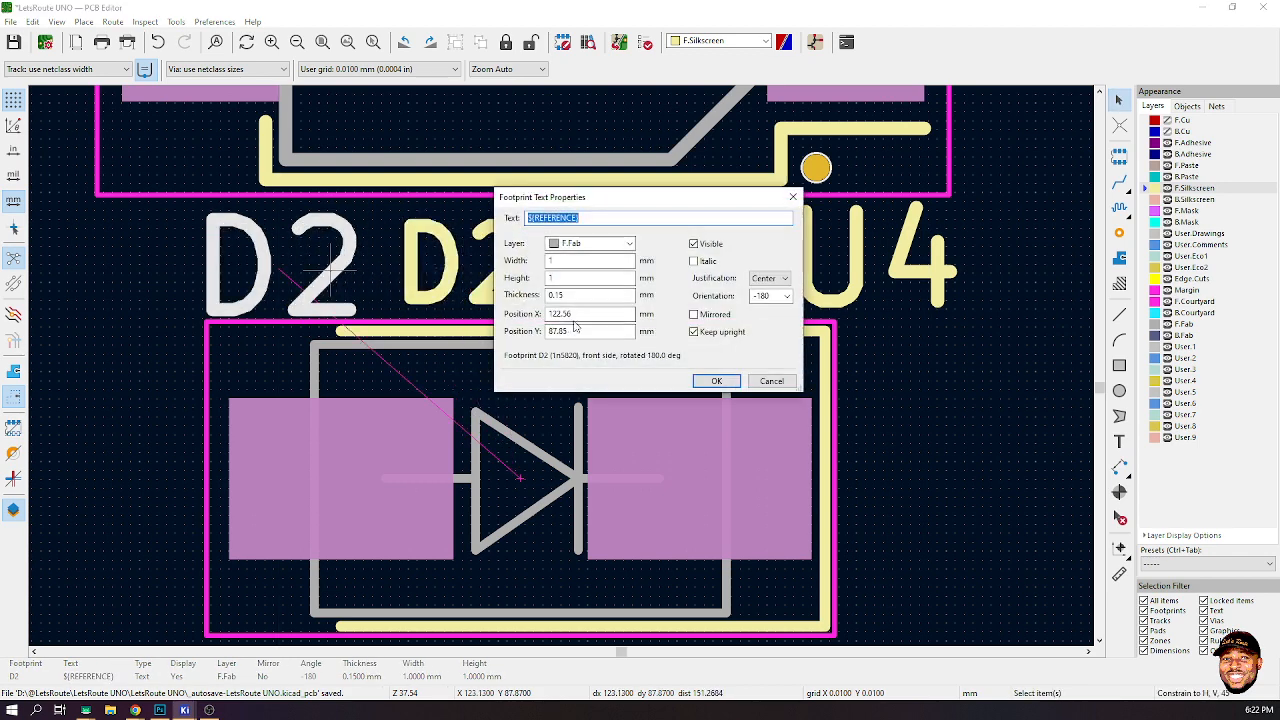
double_click(549, 261)
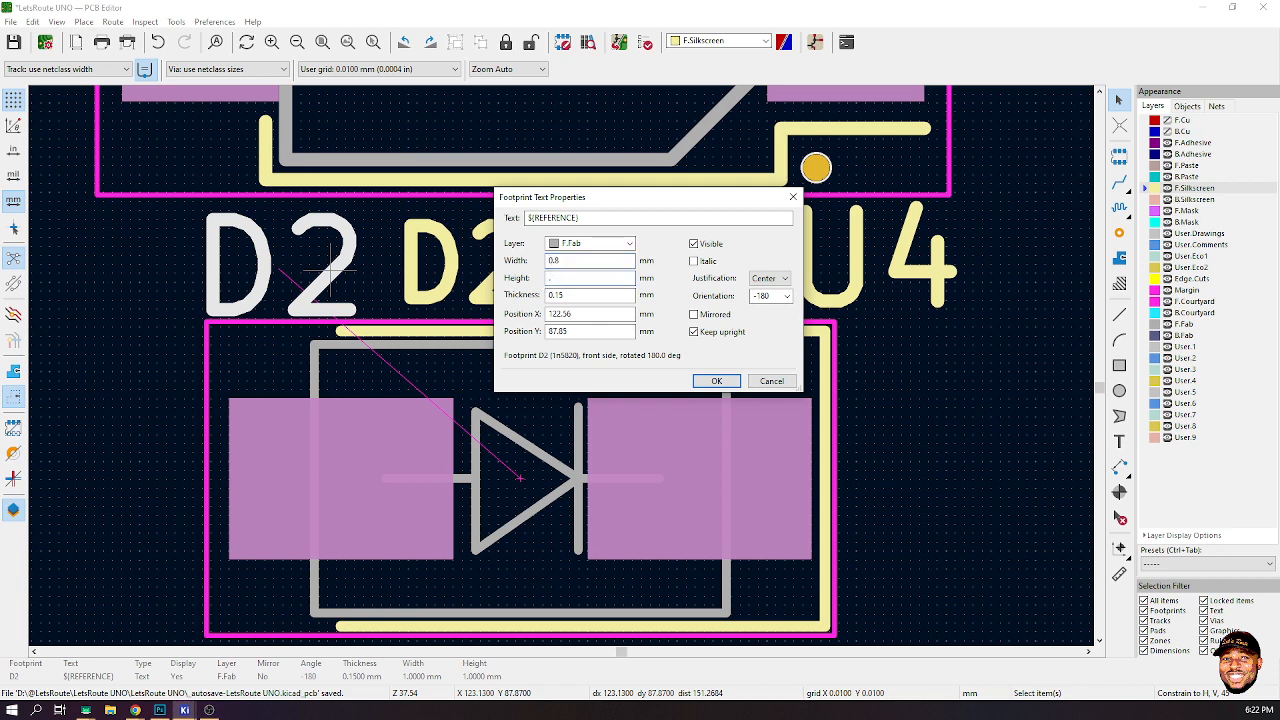
click(716, 381)
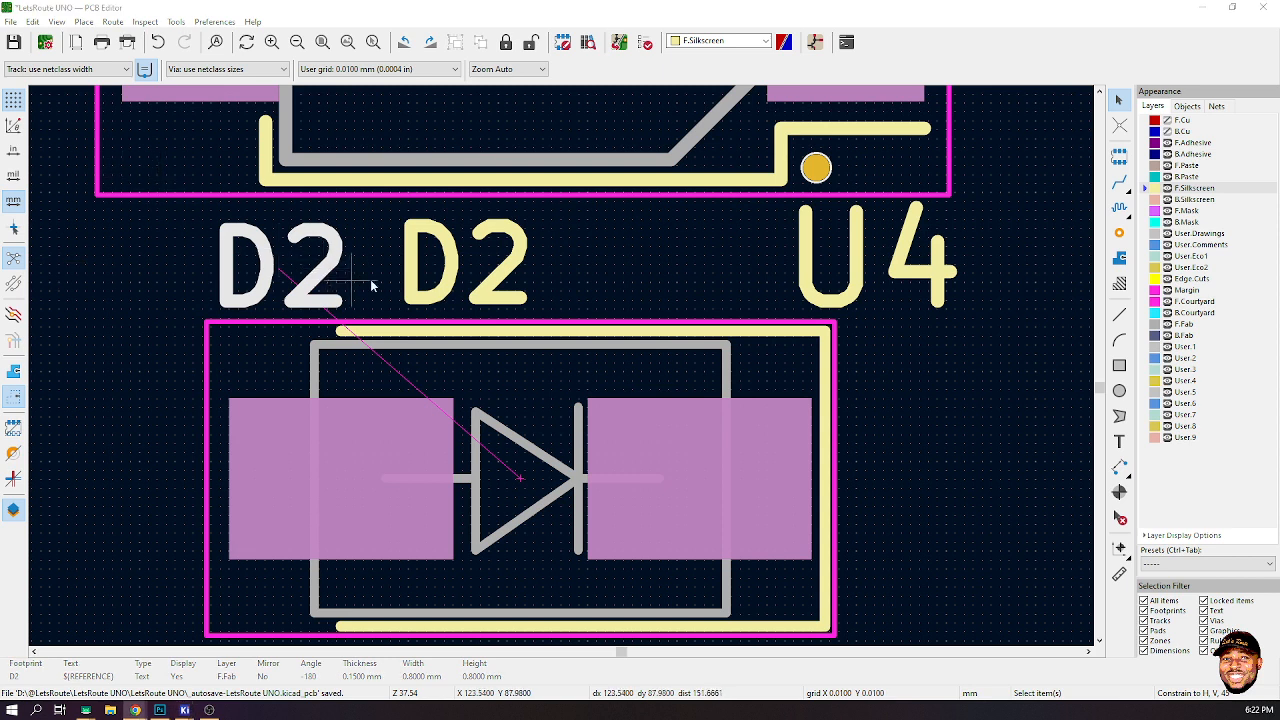
- Move the D2 F.Fab text back onto the D2 silkscreen label above the diode
click(420, 280)
key(m)
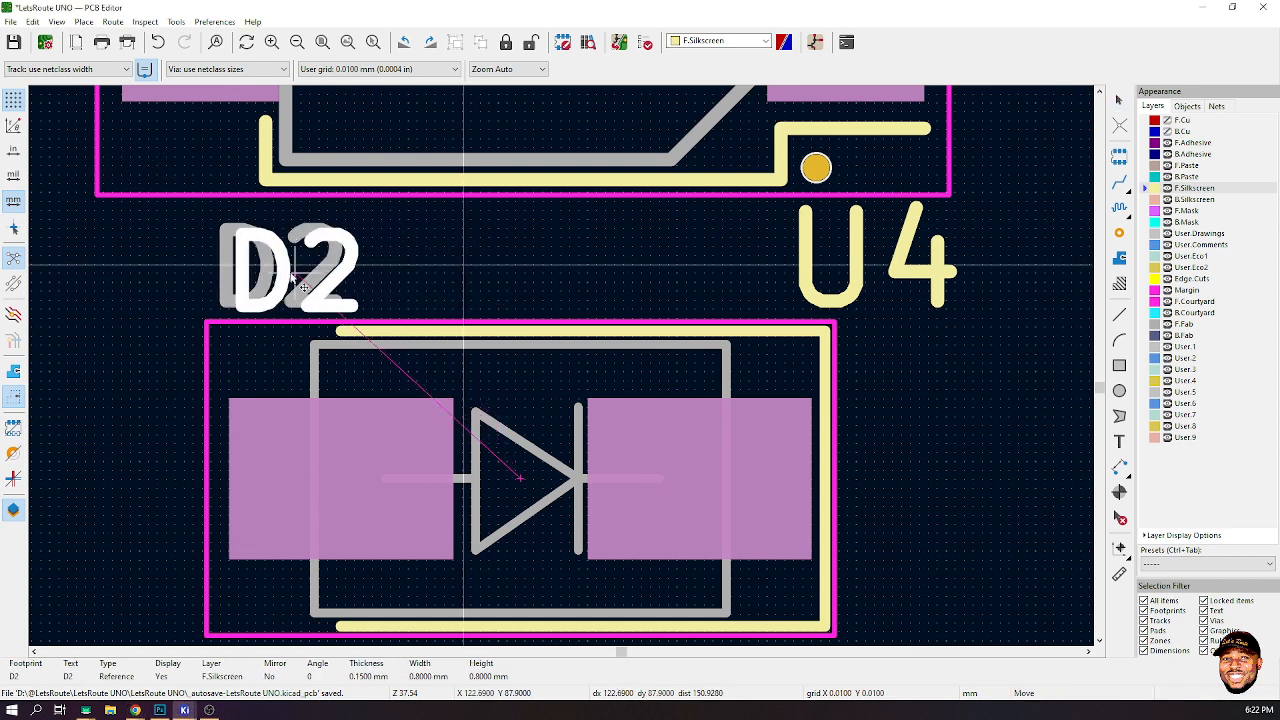
click(290, 284)
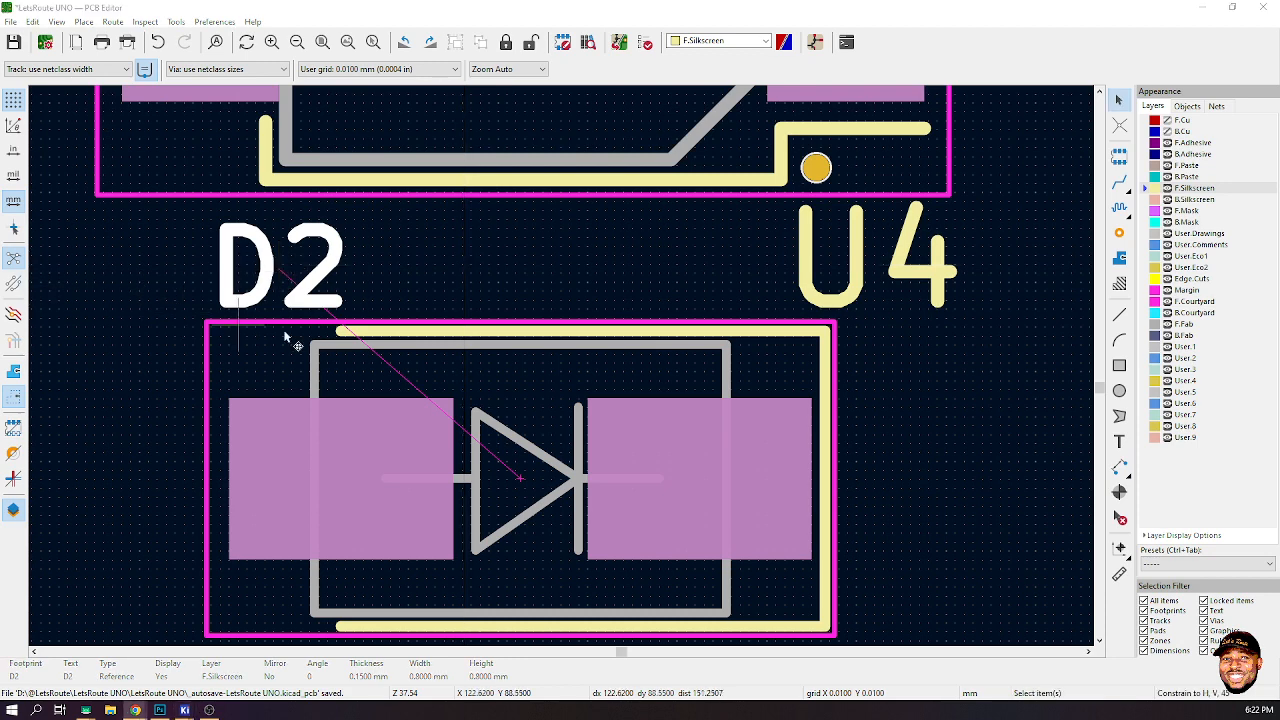
- Set the U4 reference label's text height to 0.8 mm
scroll(561, 366, down, 5)
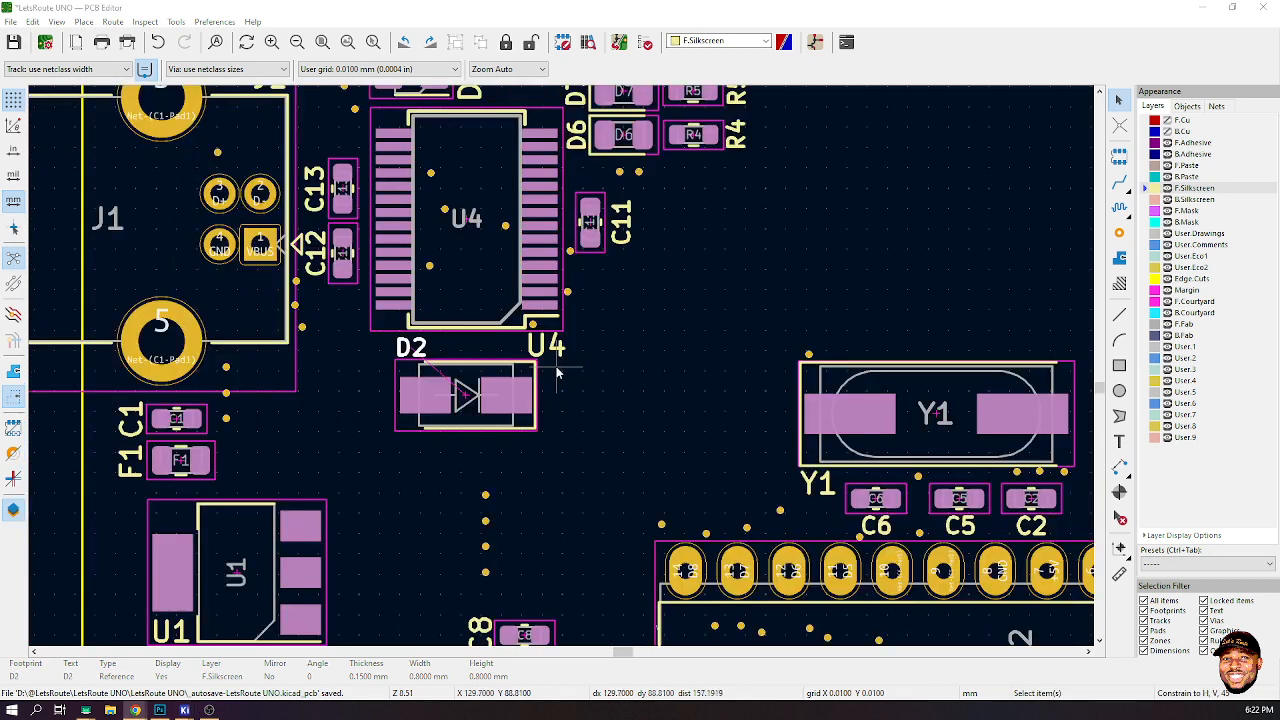
scroll(561, 330, up, 2)
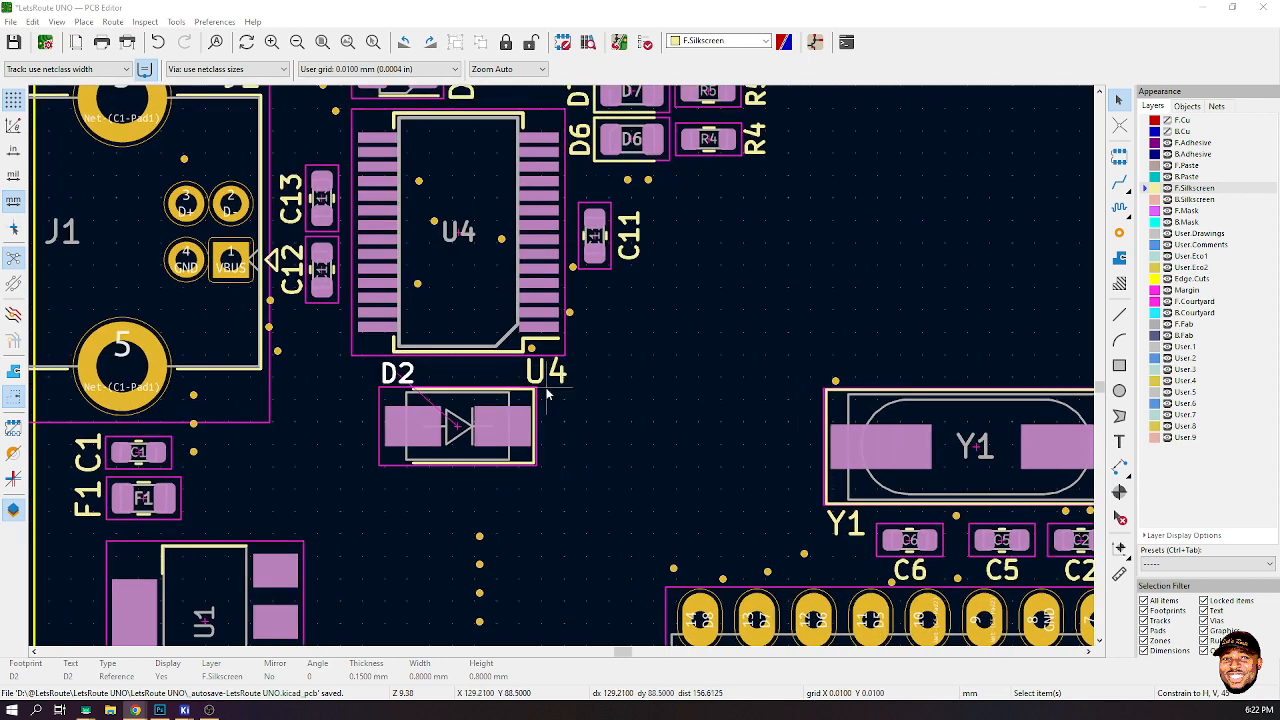
click(563, 373)
double_click(560, 372)
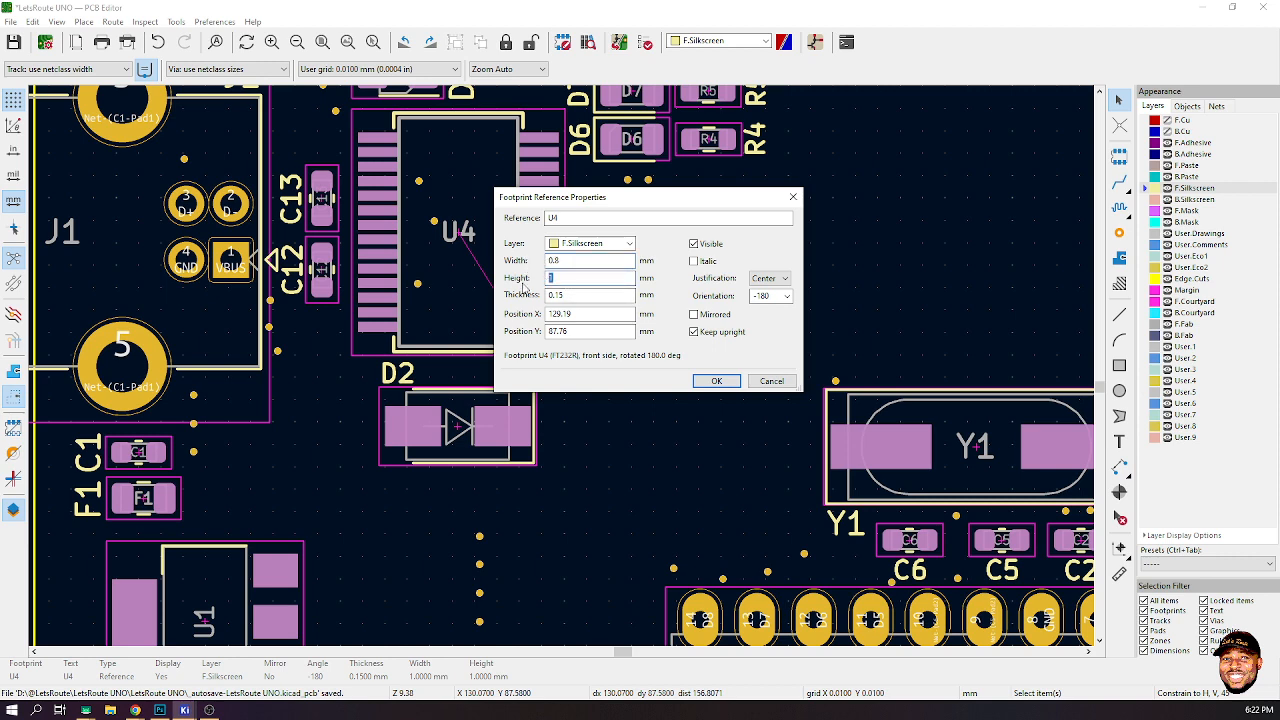
text(0.8)
click(716, 380)
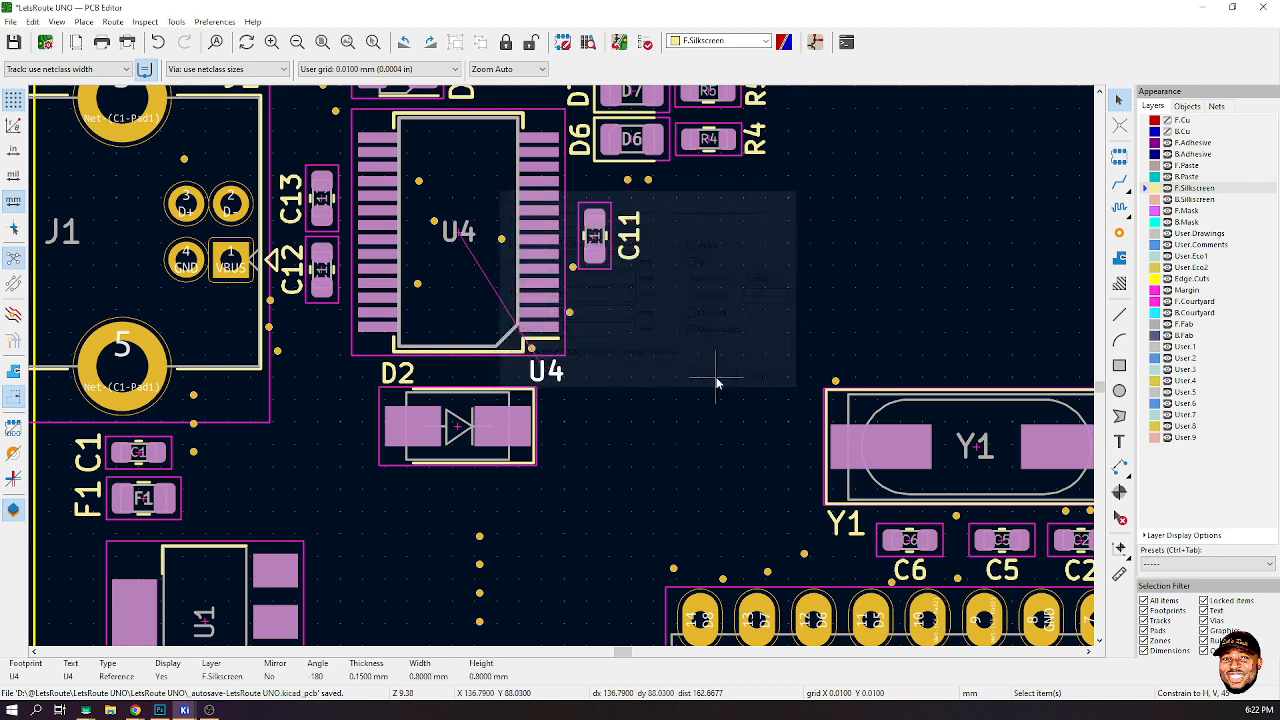
- Scan the board layout for reference labels that still need repositioning
scroll(561, 364, down, 2)
scroll(561, 364, up, 1)
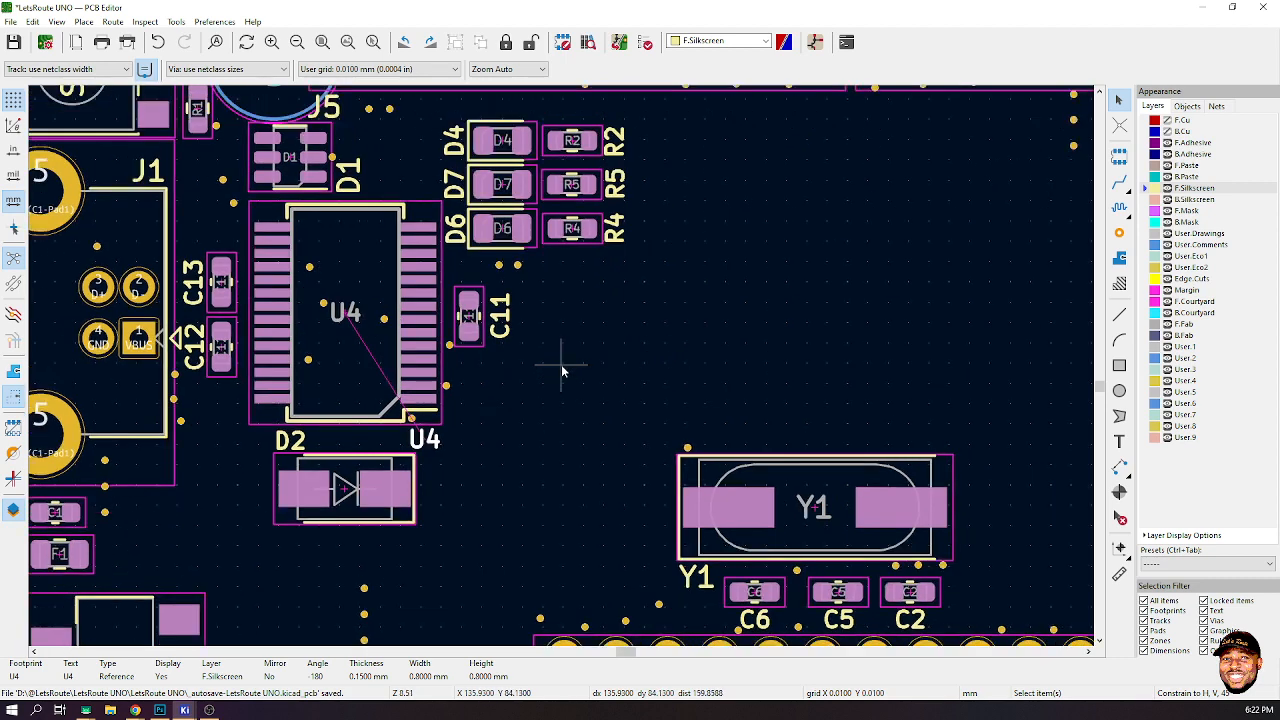
scroll(561, 364, down, 3)
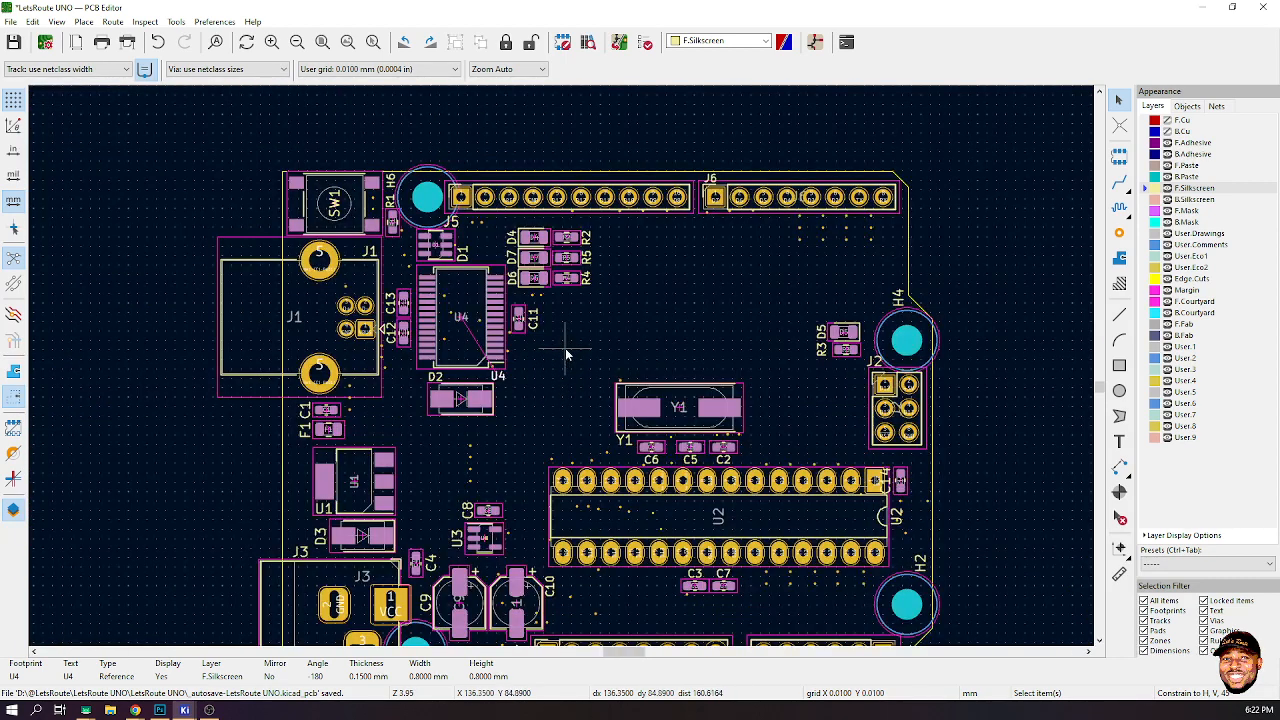
scroll(565, 352, up, 3)
scroll(559, 414, down, 1)
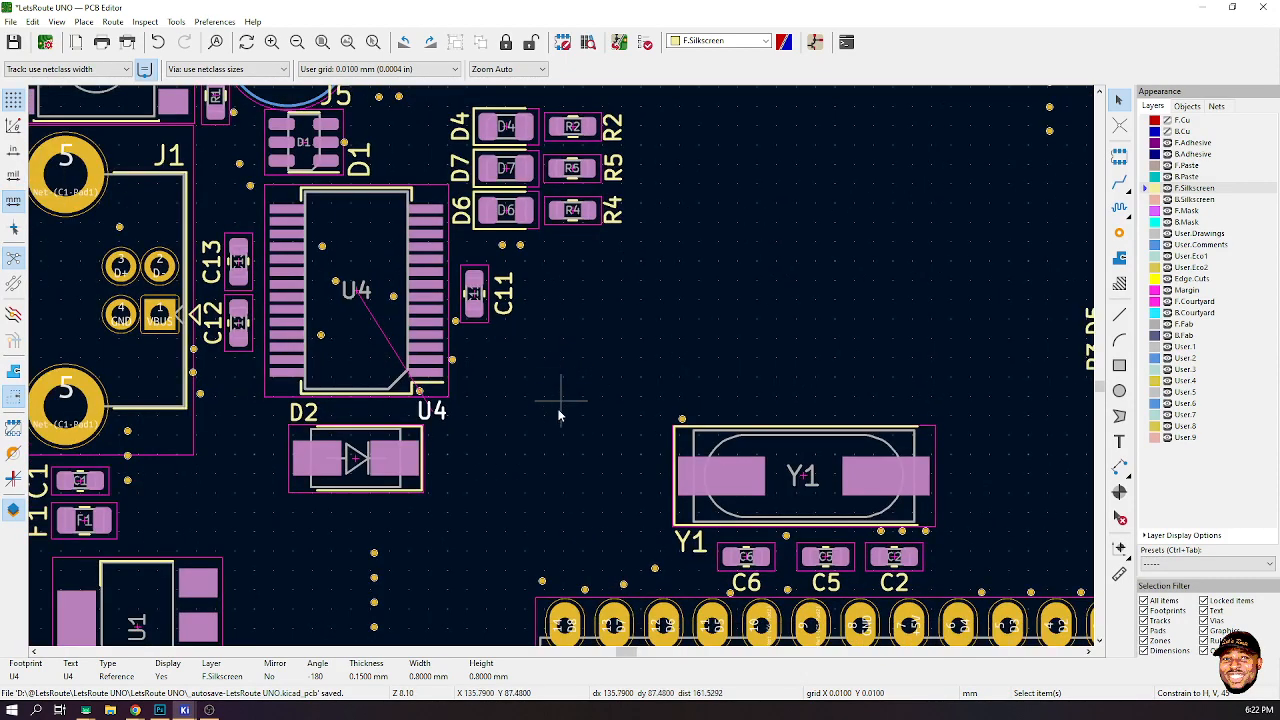
click(494, 444)
scroll(494, 444, down, 5)
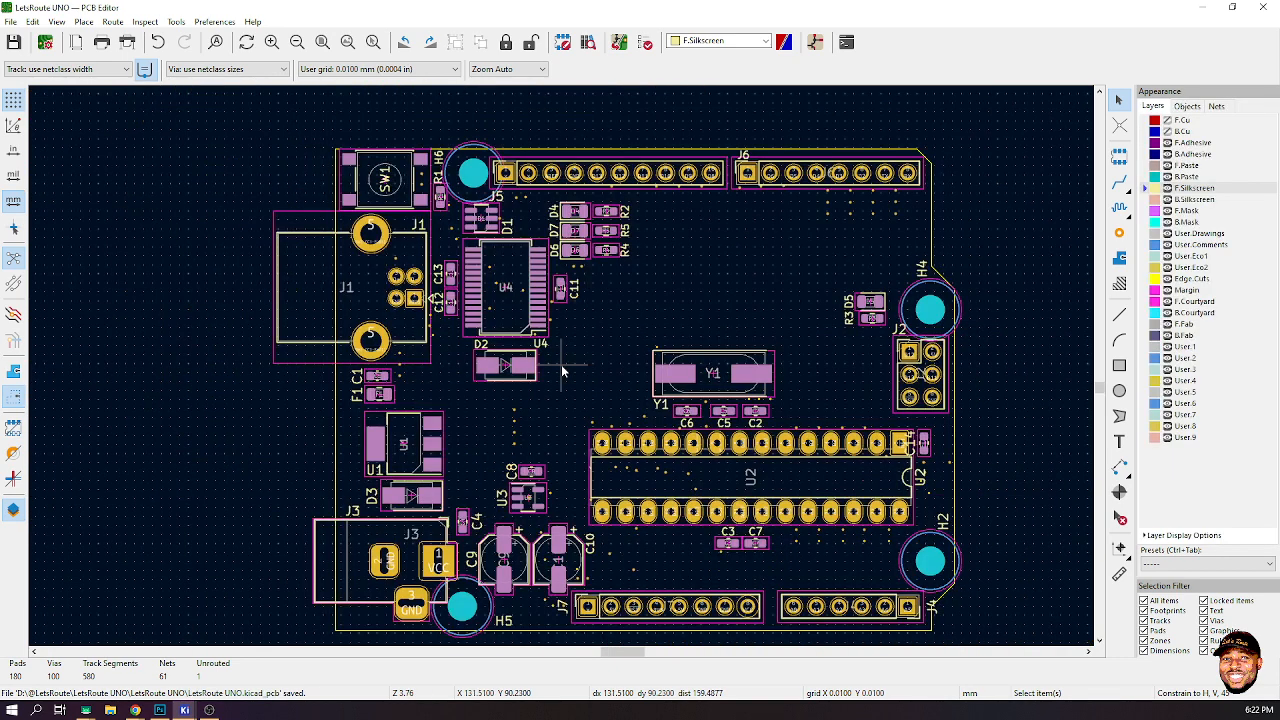
scroll(561, 364, up, 5)
scroll(561, 364, down, 1)
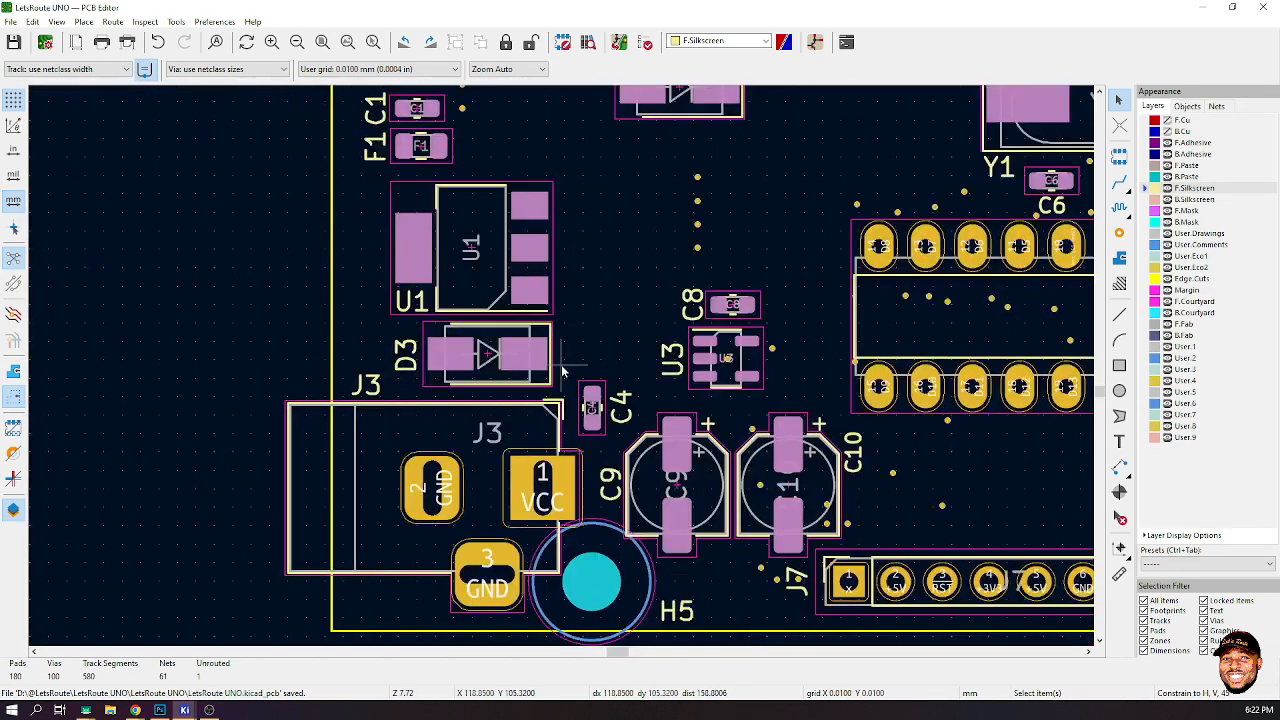
scroll(769, 380, down, 3)
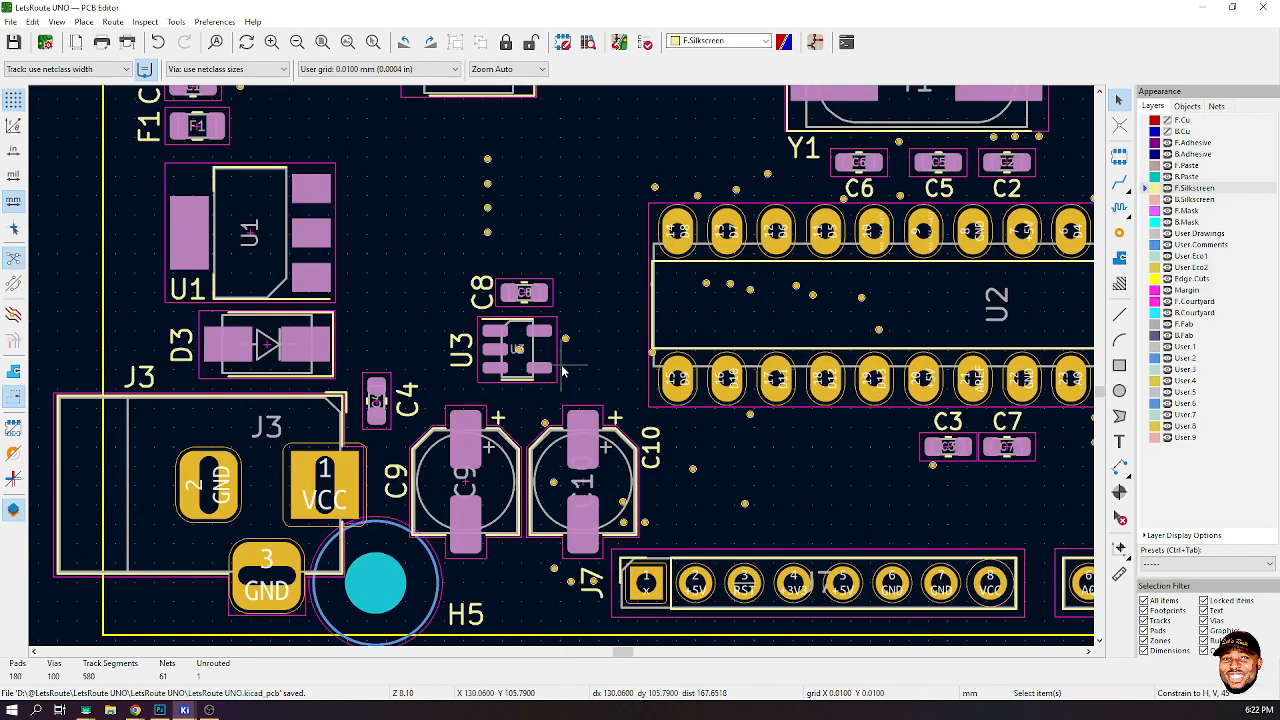
scroll(505, 362, up, 3)
scroll(537, 385, down, 1)
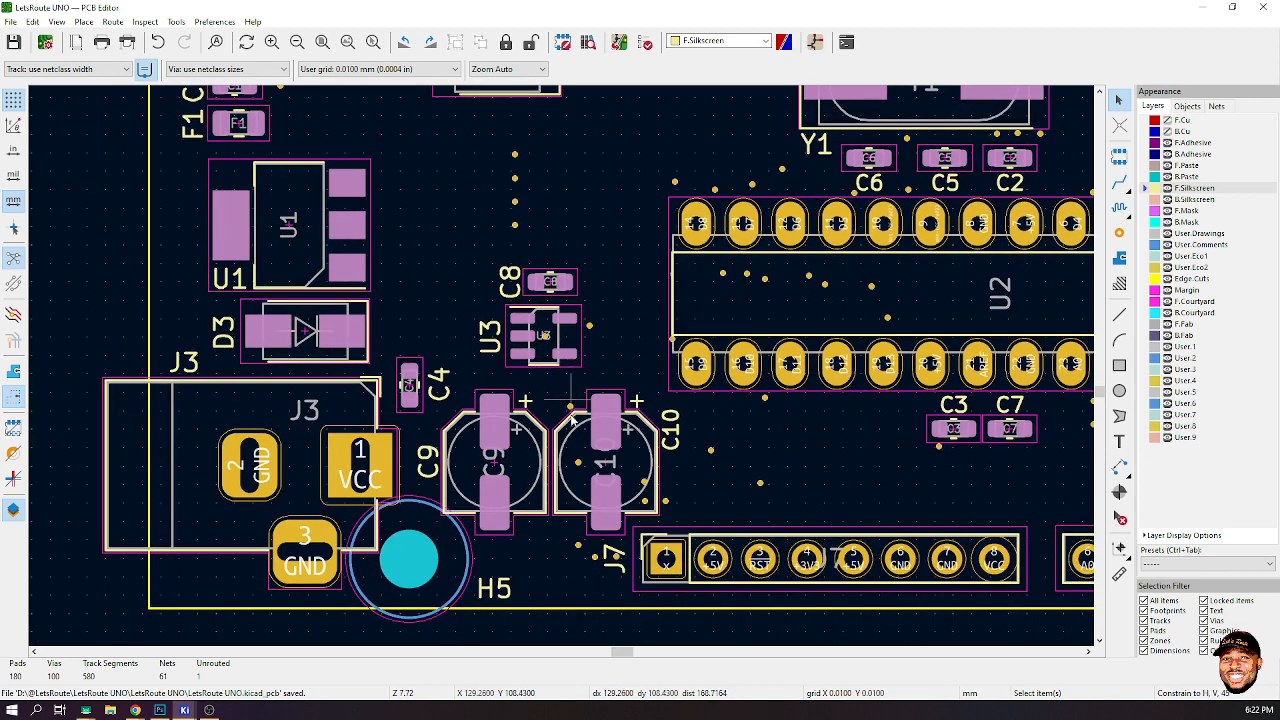
scroll(630, 487, down, 1)
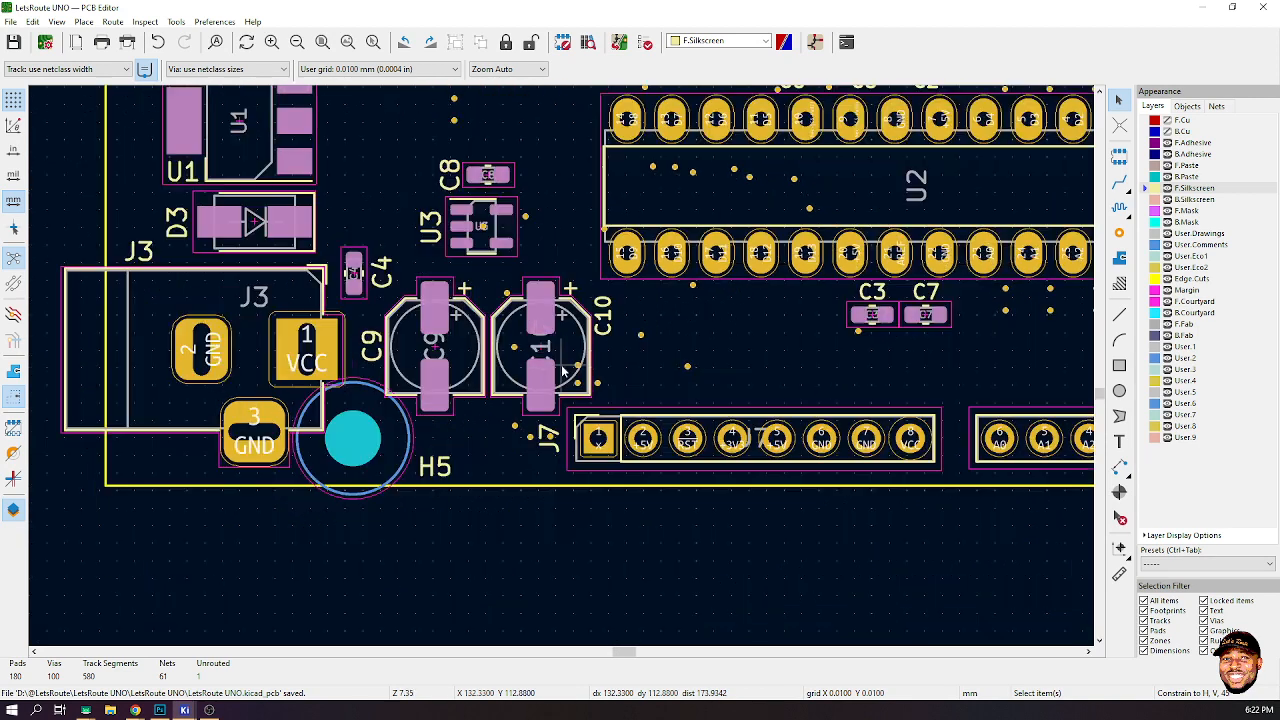
- Move the C14 reference label to the right side of its capacitor
middle_drag(734, 363, 557, 357)
middle_drag(761, 350, 557, 366)
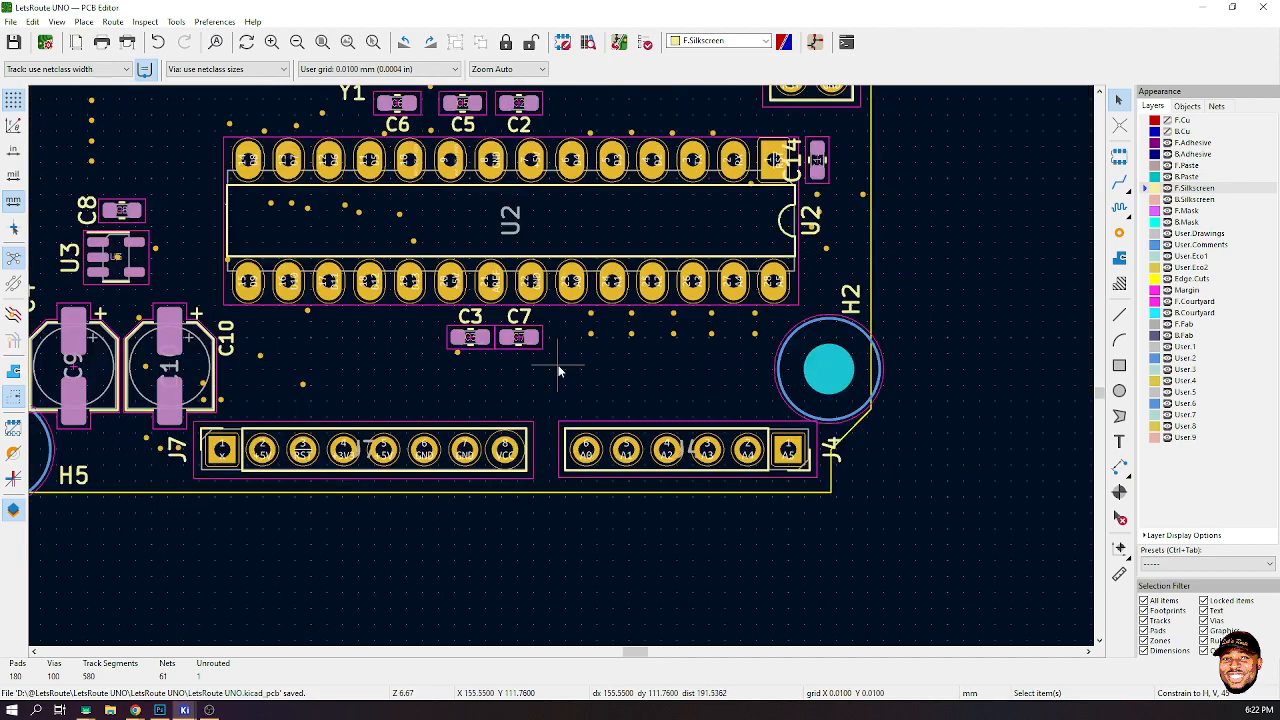
scroll(561, 364, down, 1)
scroll(757, 158, up, 5)
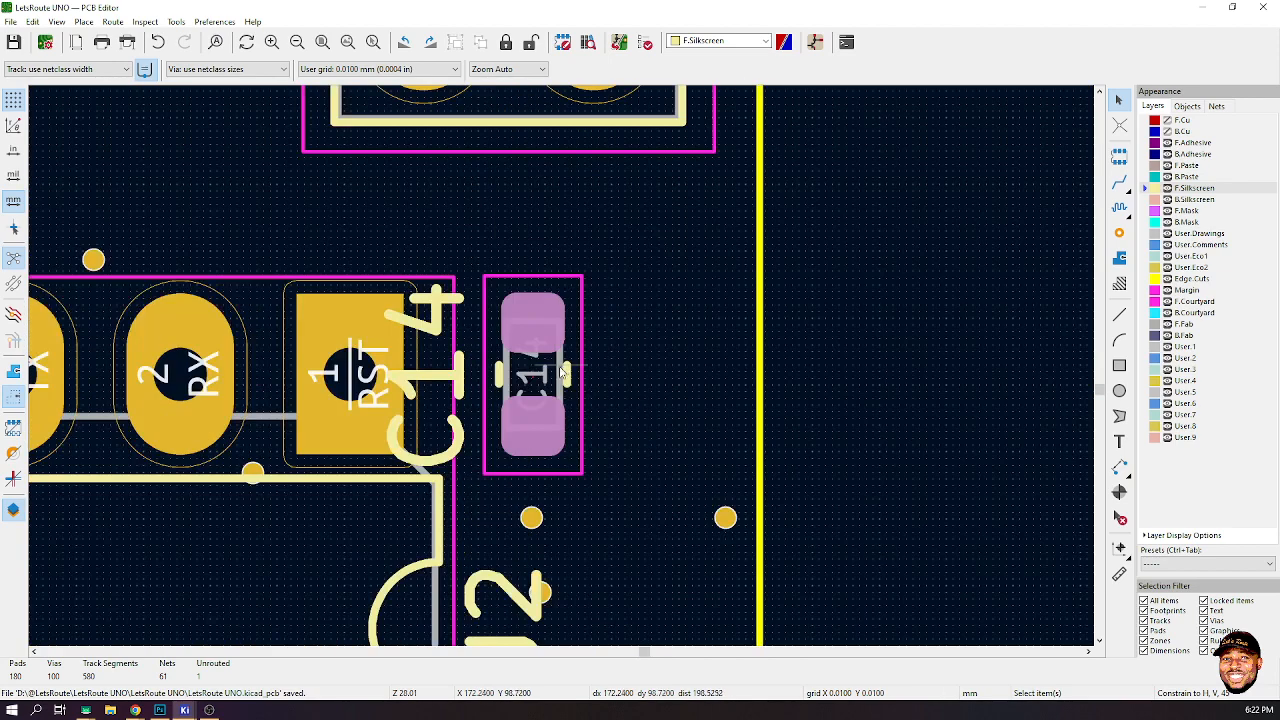
click(442, 381)
key(m)
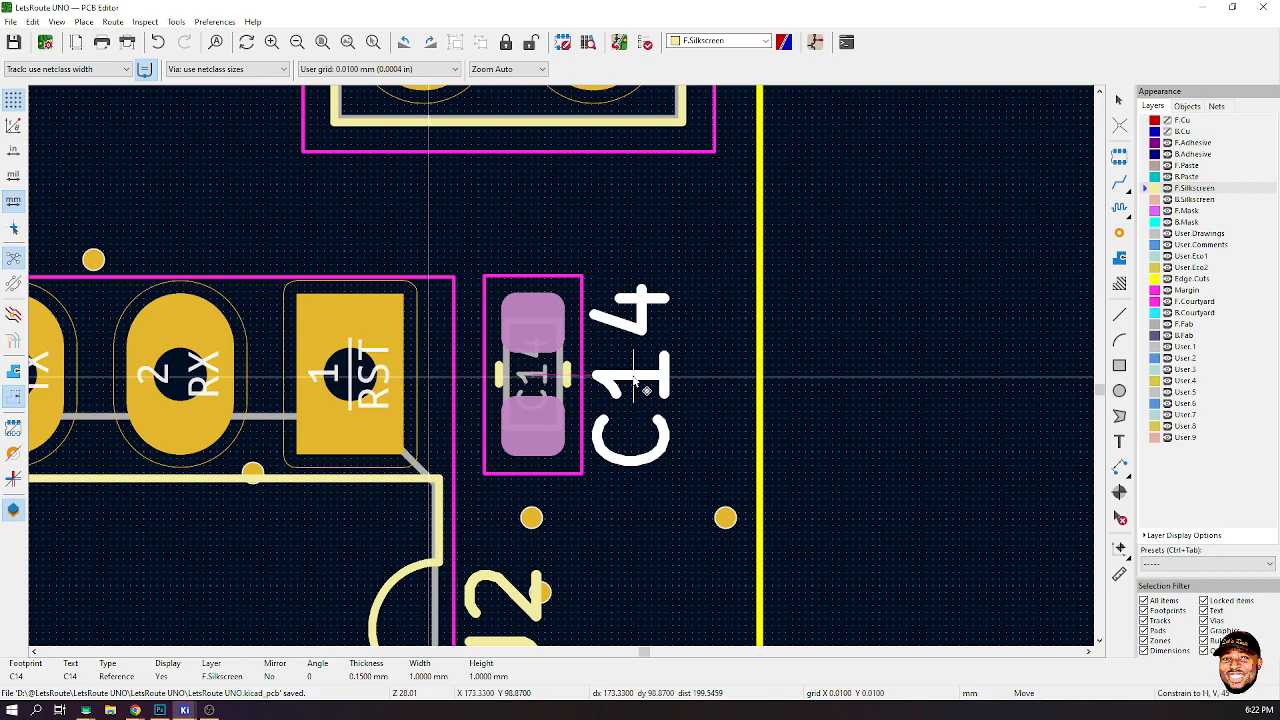
click(634, 380)
- Move the U2 reference label down along the board edge beside H2
scroll(590, 350, down, 5)
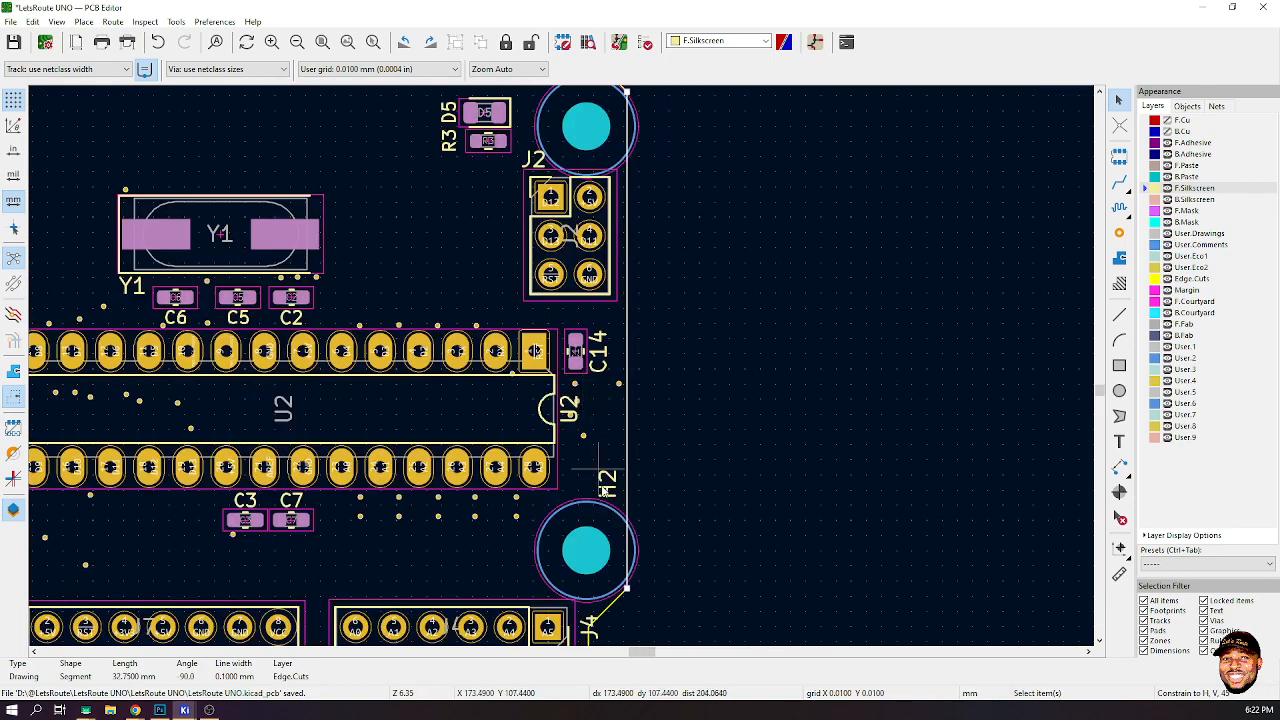
scroll(575, 415, up, 5)
click(530, 390)
key(m)
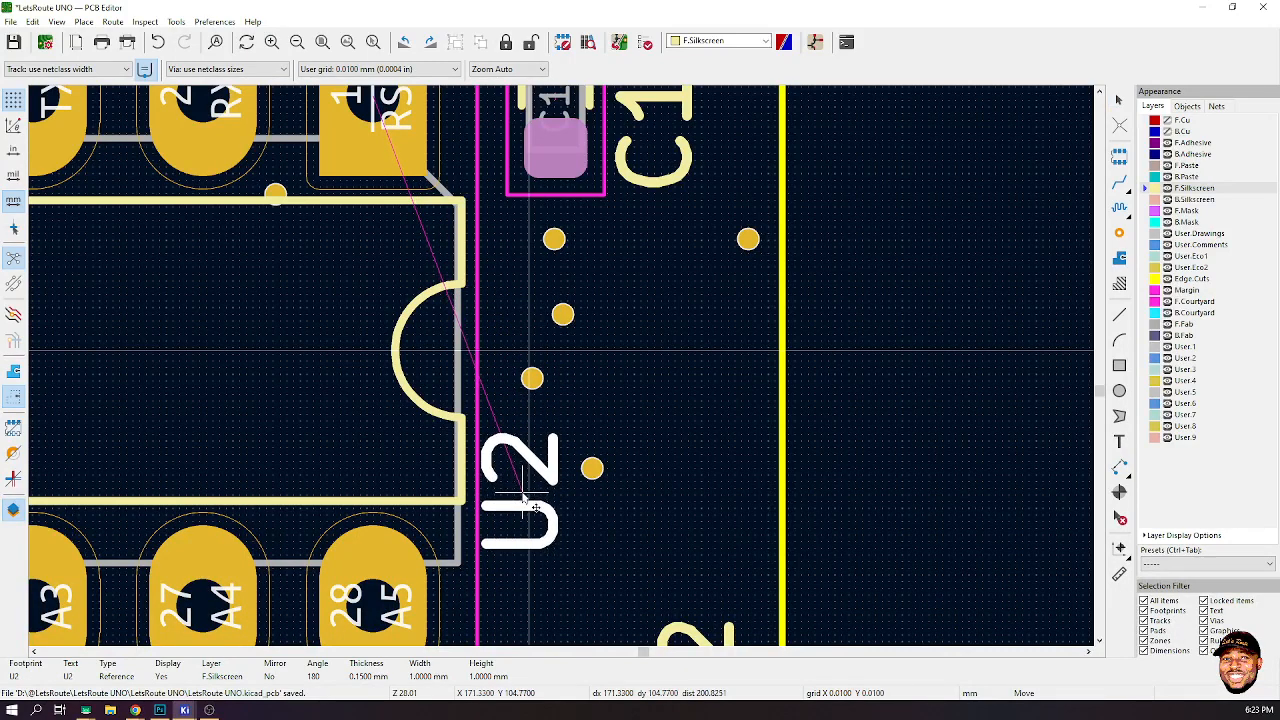
scroll(522, 494, down, 1)
middle_drag(522, 494, 560, 367)
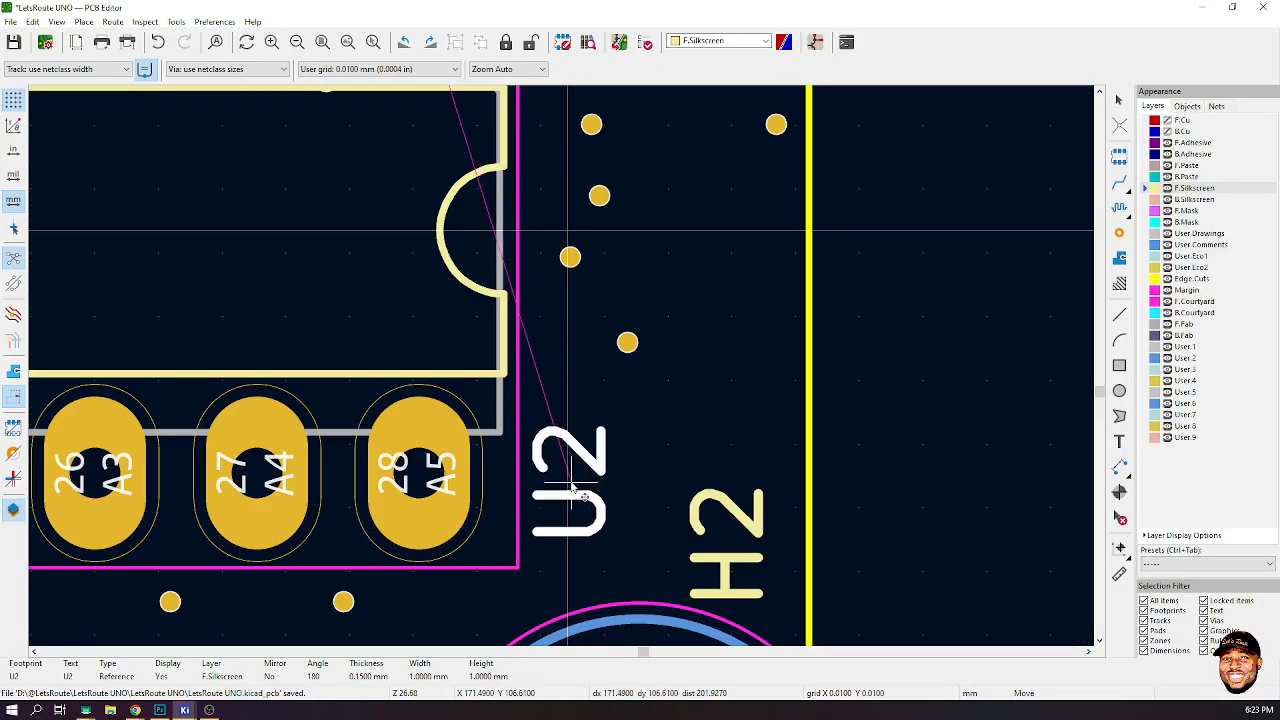
click(581, 490)
- Move the J4 reference label up beside its connector's first pin near the board corner
scroll(581, 490, down, 1)
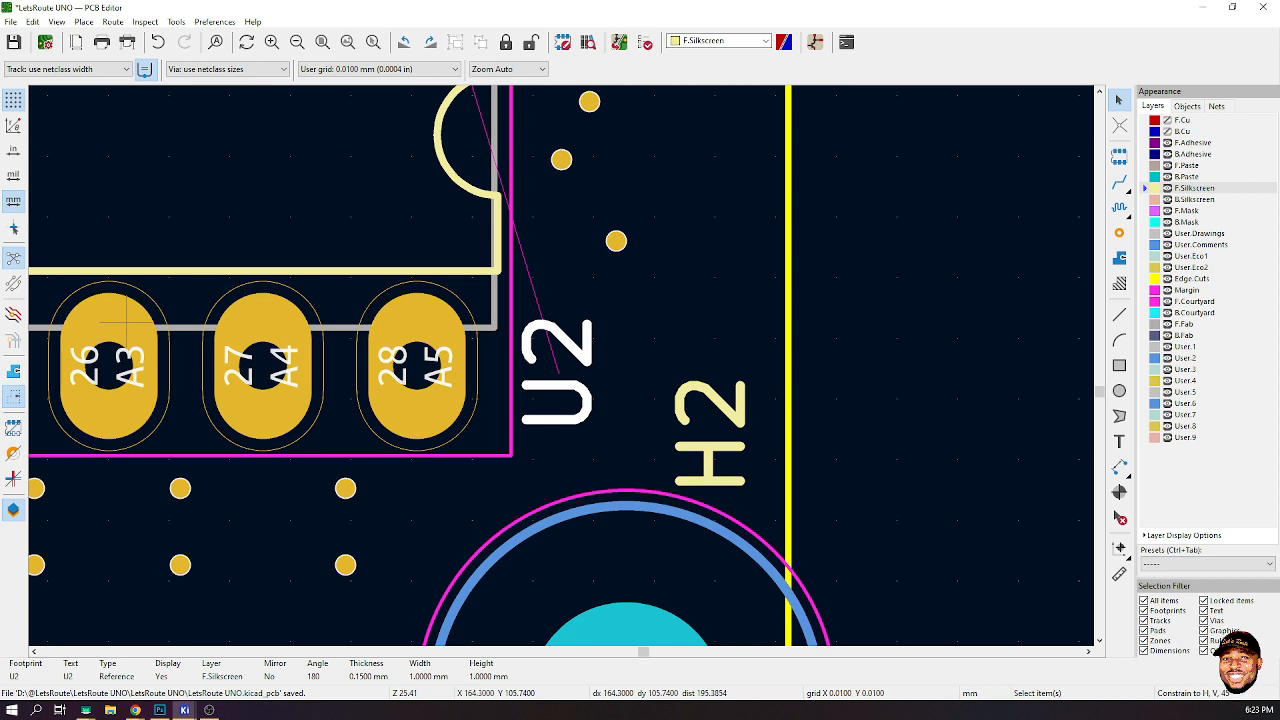
key(alt+Tab)
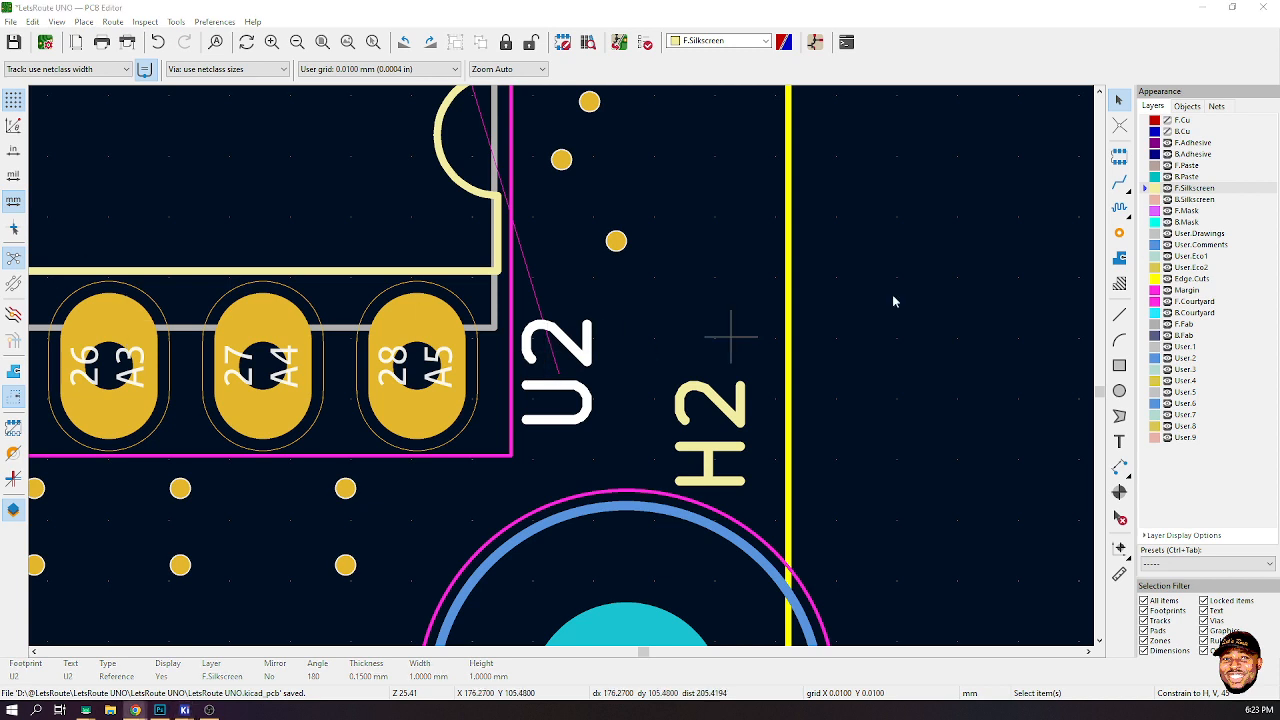
click(960, 286)
scroll(960, 286, down, 3)
scroll(557, 418, down, 2)
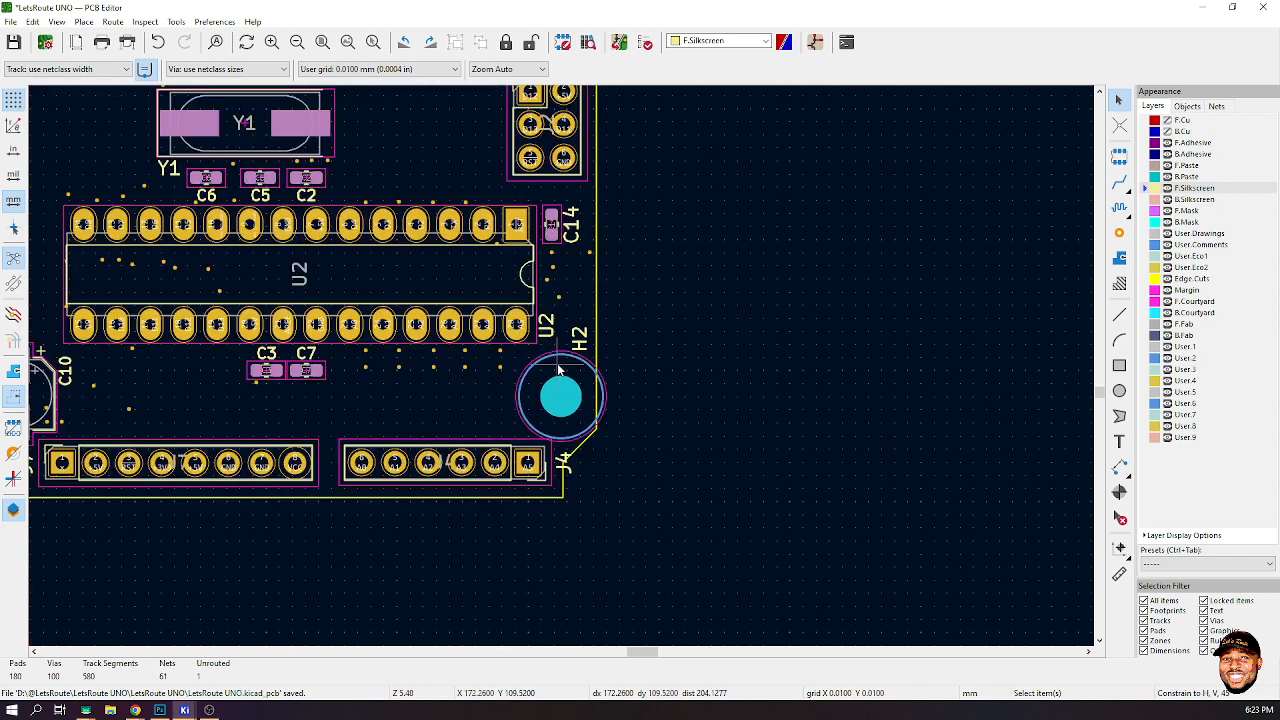
scroll(553, 390, up, 4)
click(553, 388)
drag(545, 379, 535, 340)
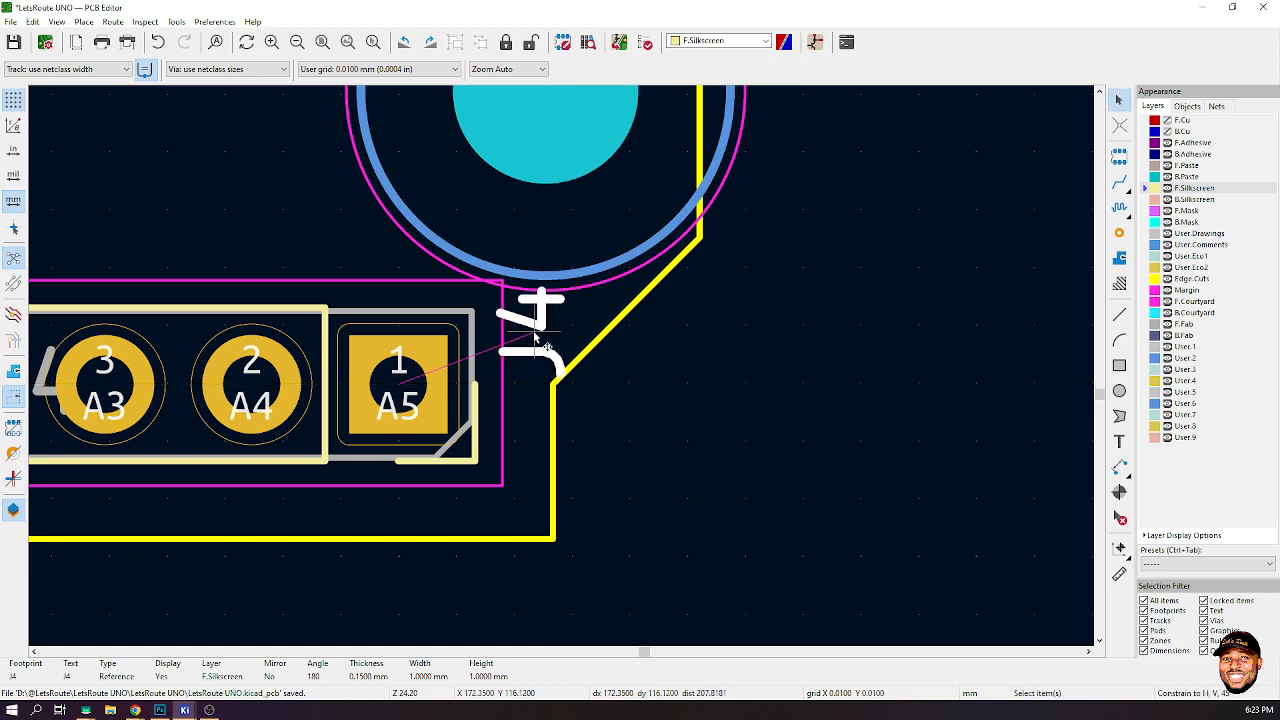
key(Escape)
- Set the J4 reference label's text width and height to 0.8 mm
double_click(535, 340)
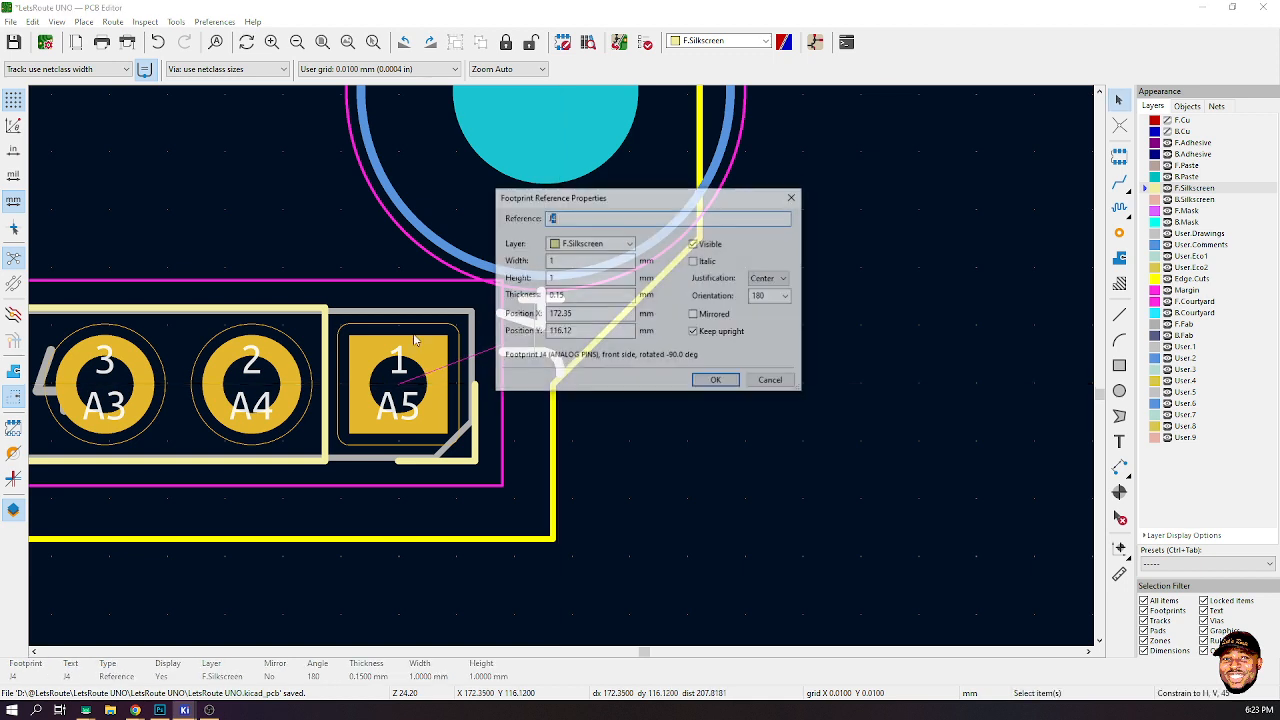
click(562, 260)
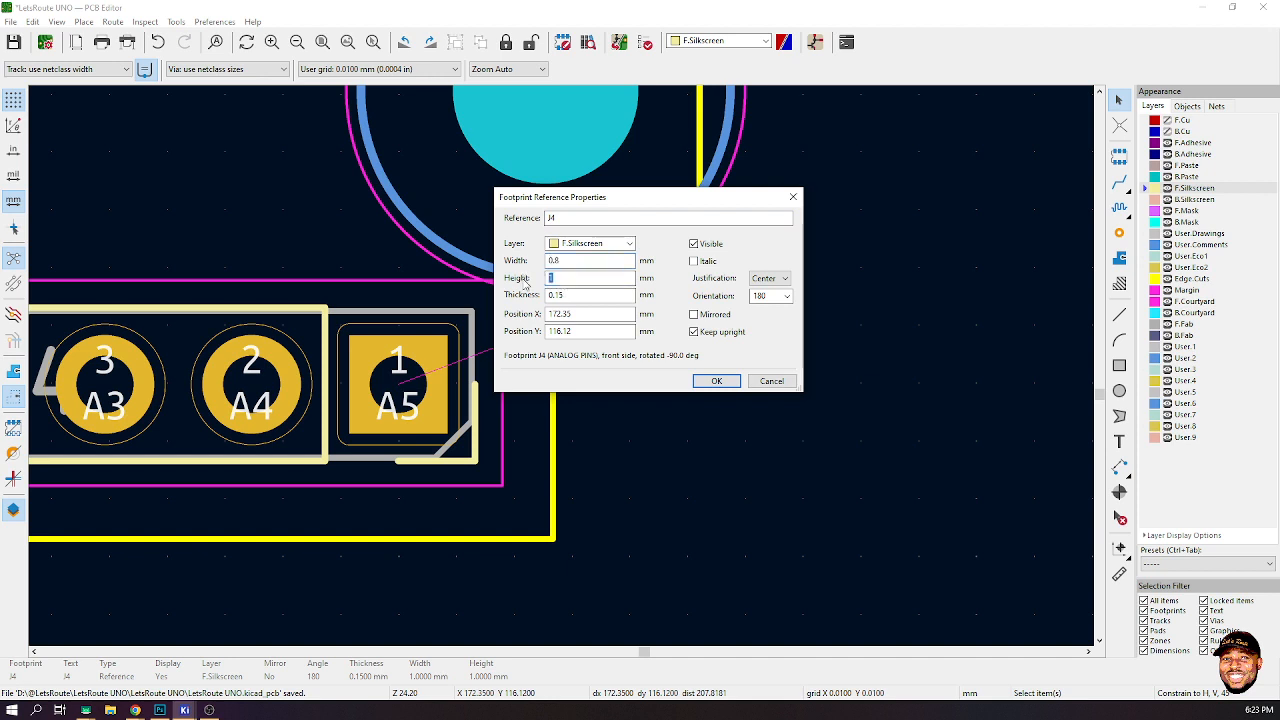
key(BackSpace)
text(.8)
click(716, 381)
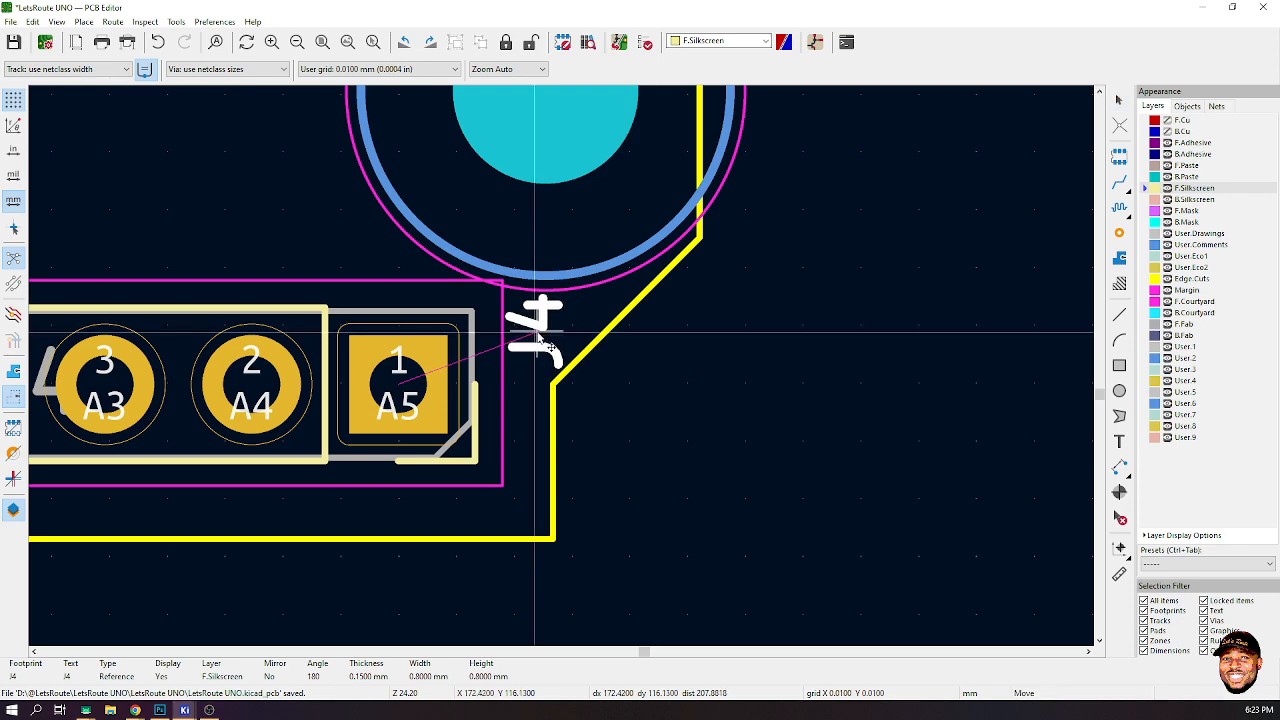
- Survey the board again for remaining labels to tidy
scroll(540, 345, down, 5)
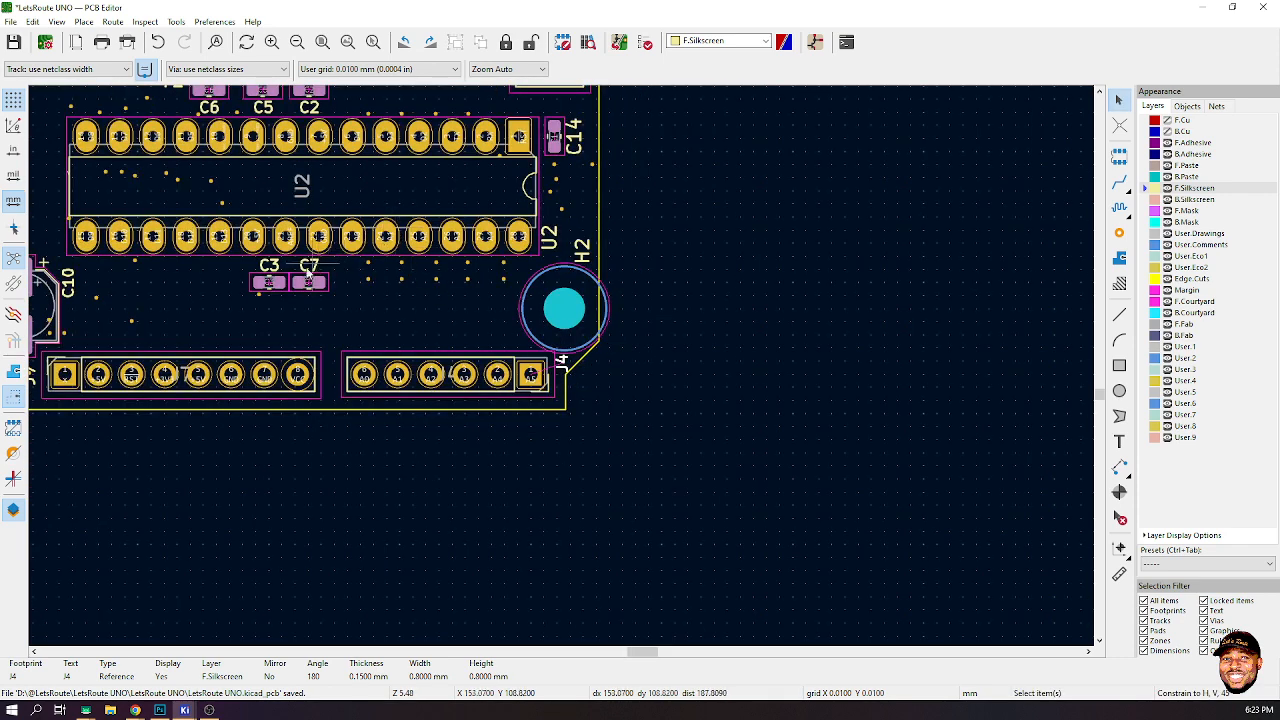
scroll(294, 268, down, 1)
scroll(318, 403, up, 1)
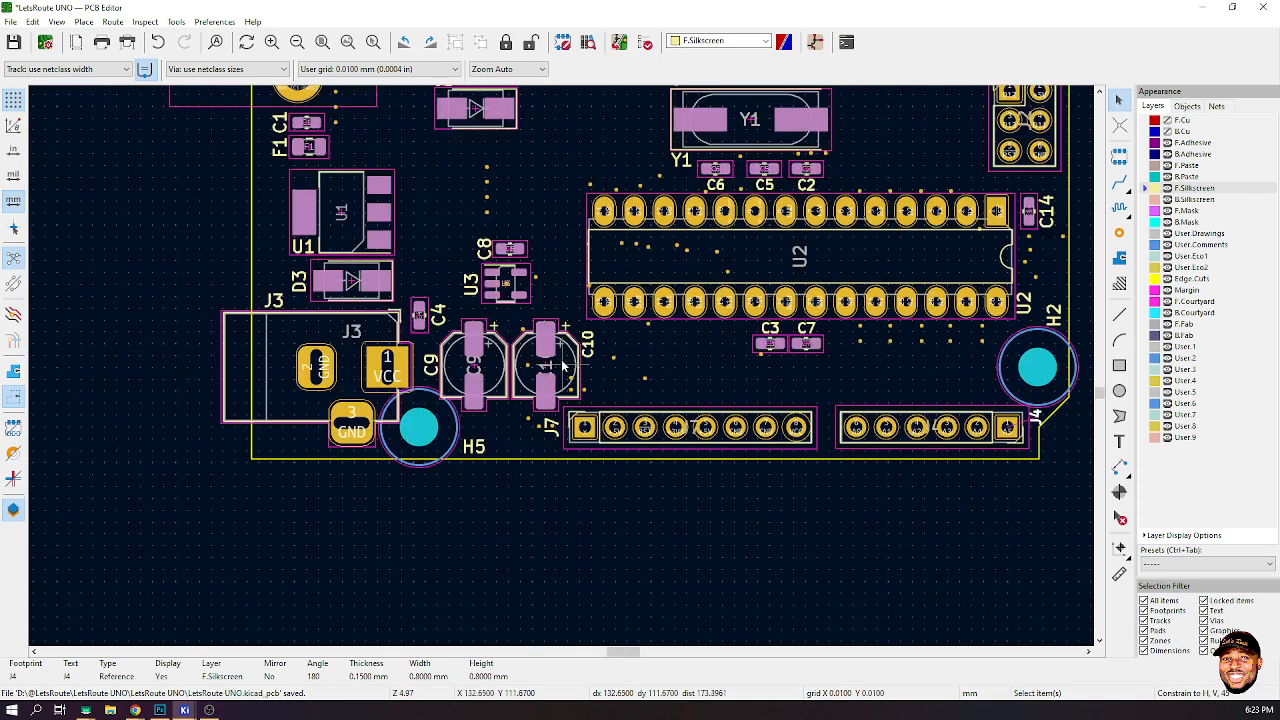
scroll(668, 258, down, 3)
scroll(668, 258, up, 5)
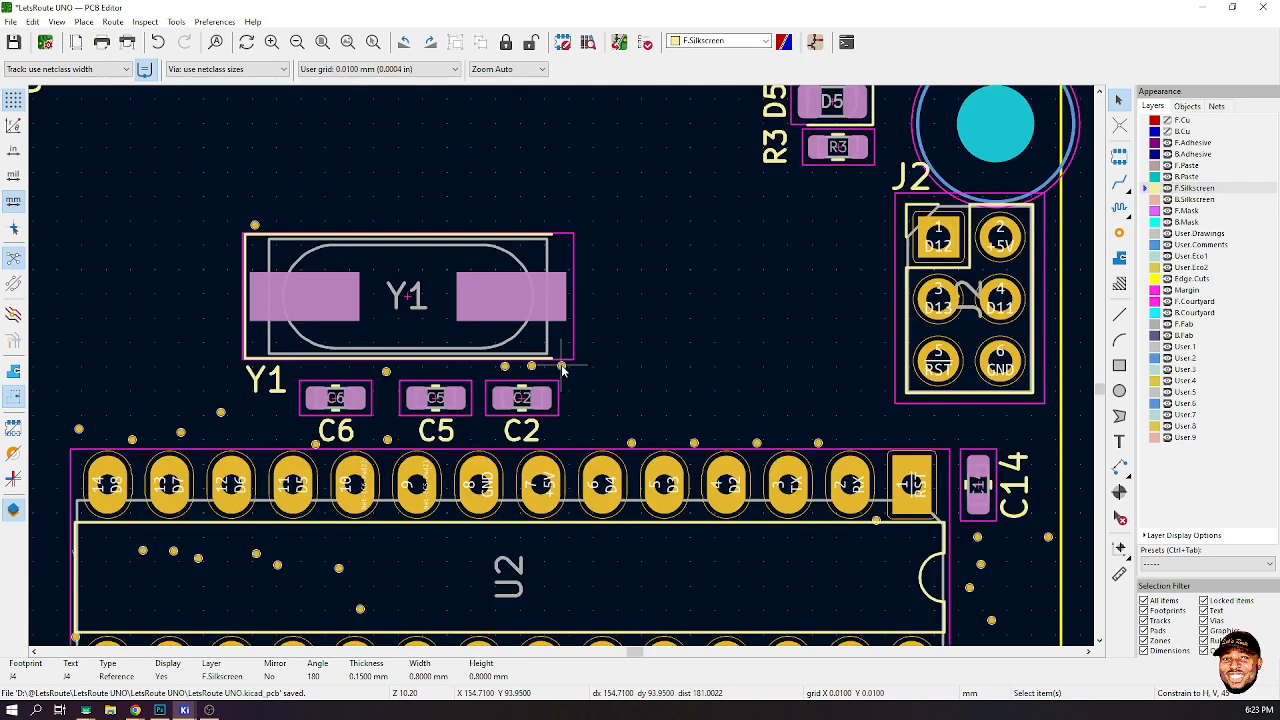
scroll(548, 400, down, 3)
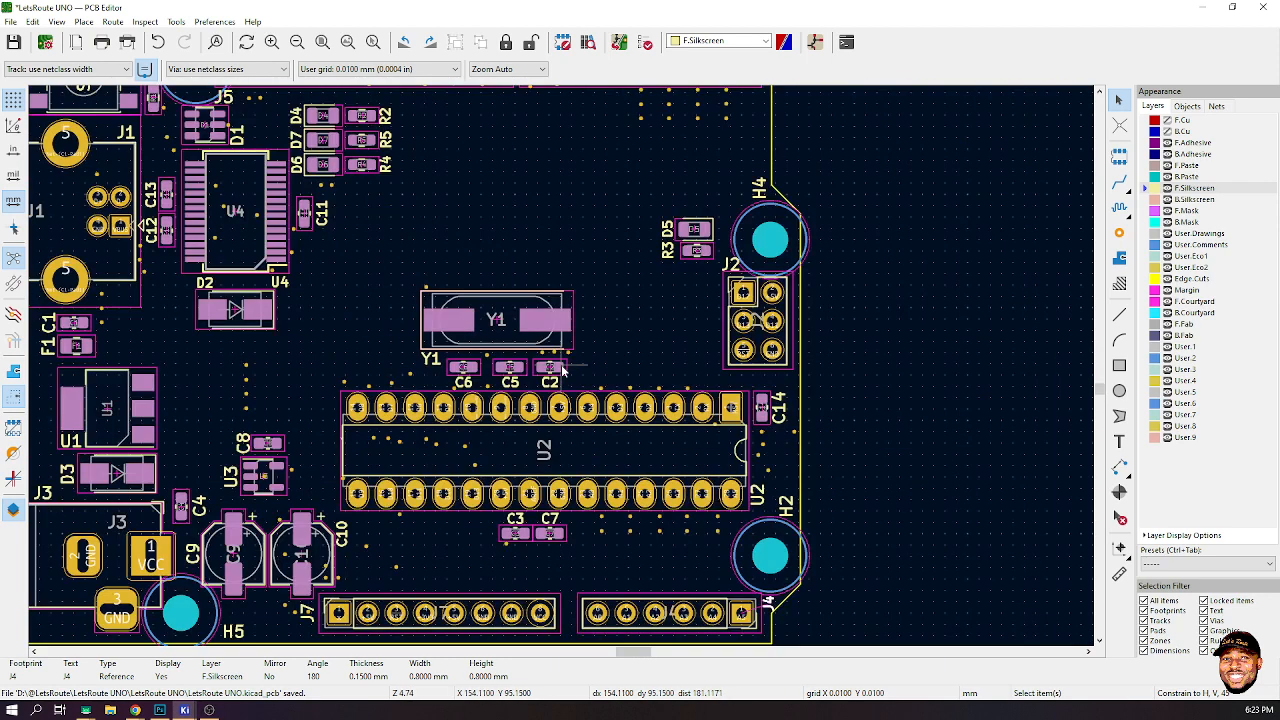
scroll(702, 209, down, 1)
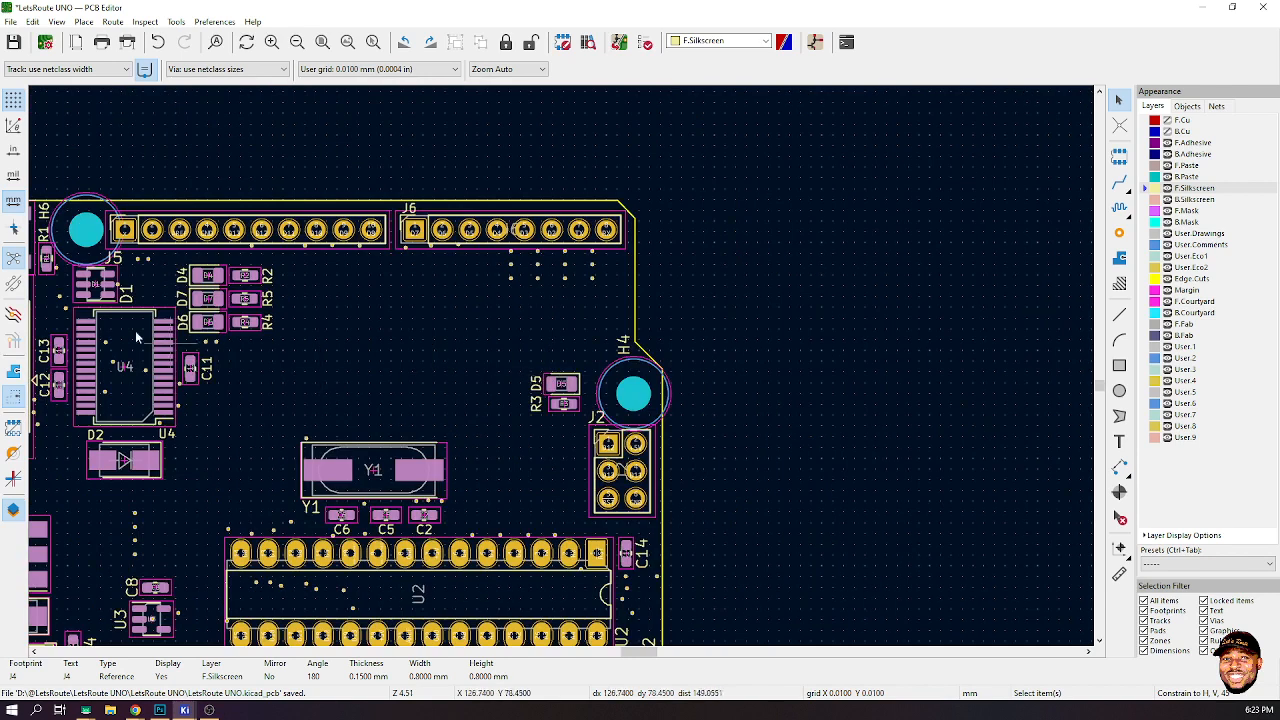
scroll(414, 208, up, 5)
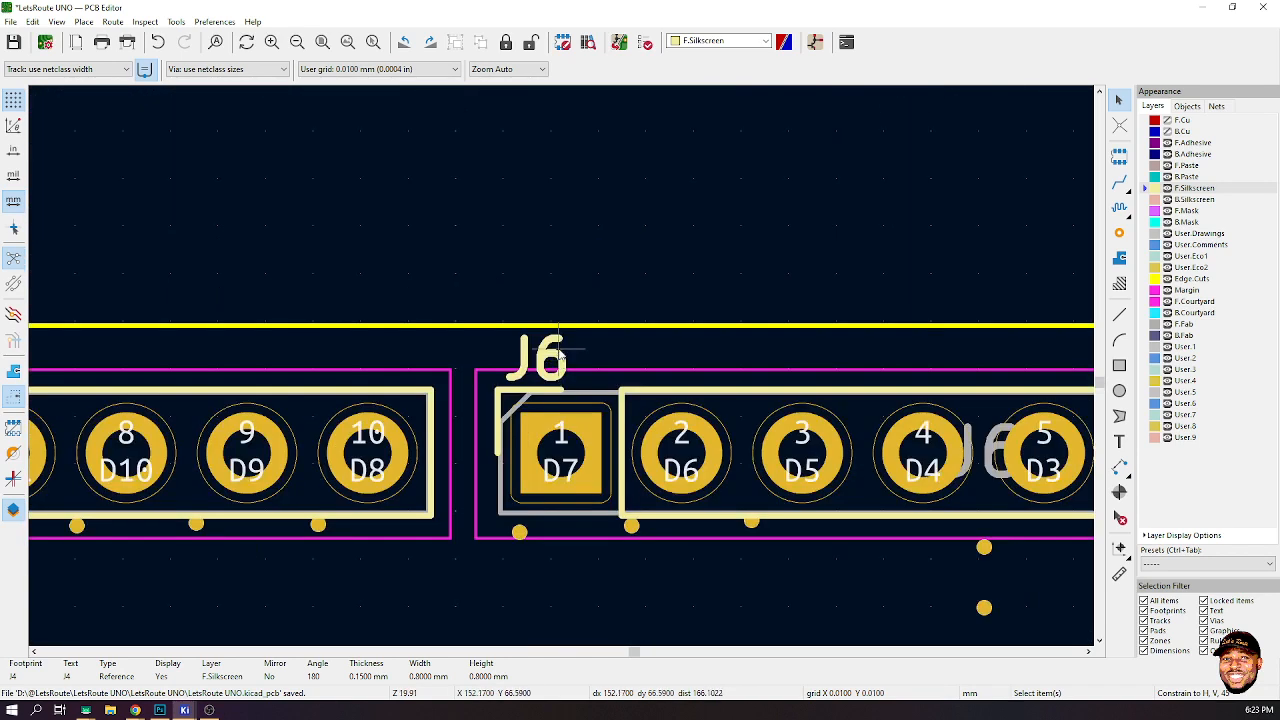
- Move the J6 reference label above its first pin and review its text properties
click(559, 359)
key(m)
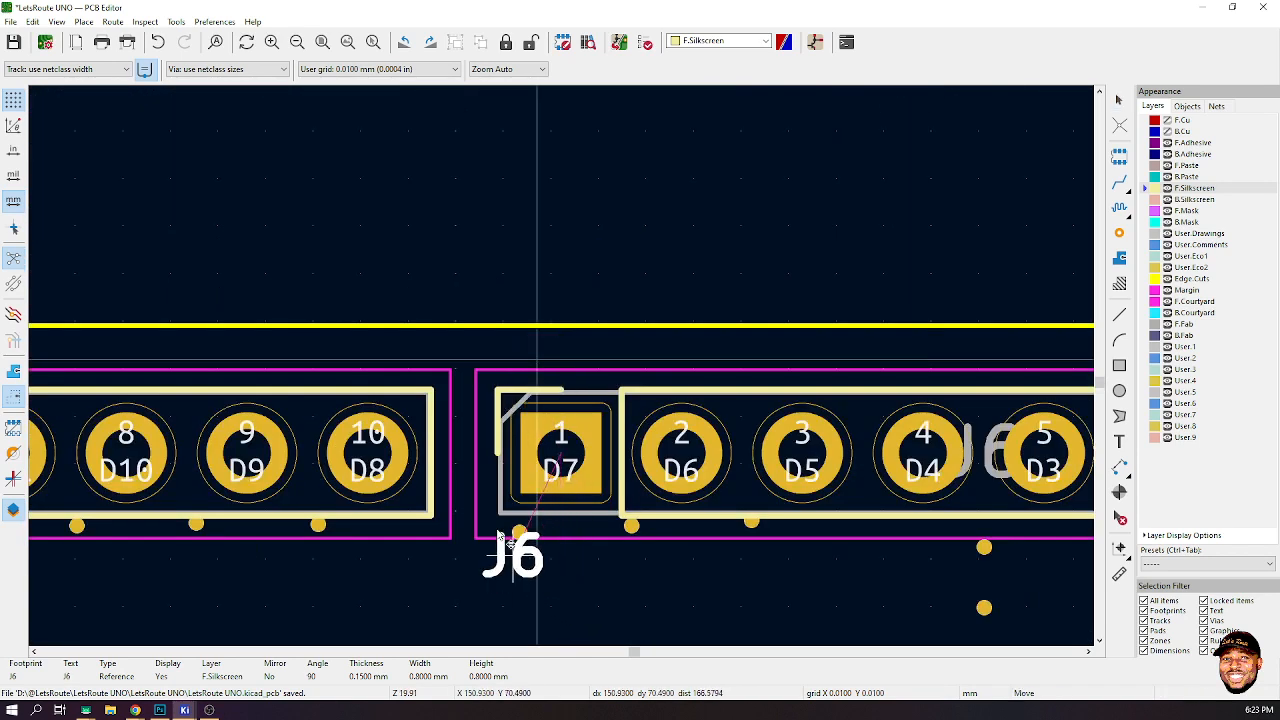
click(512, 356)
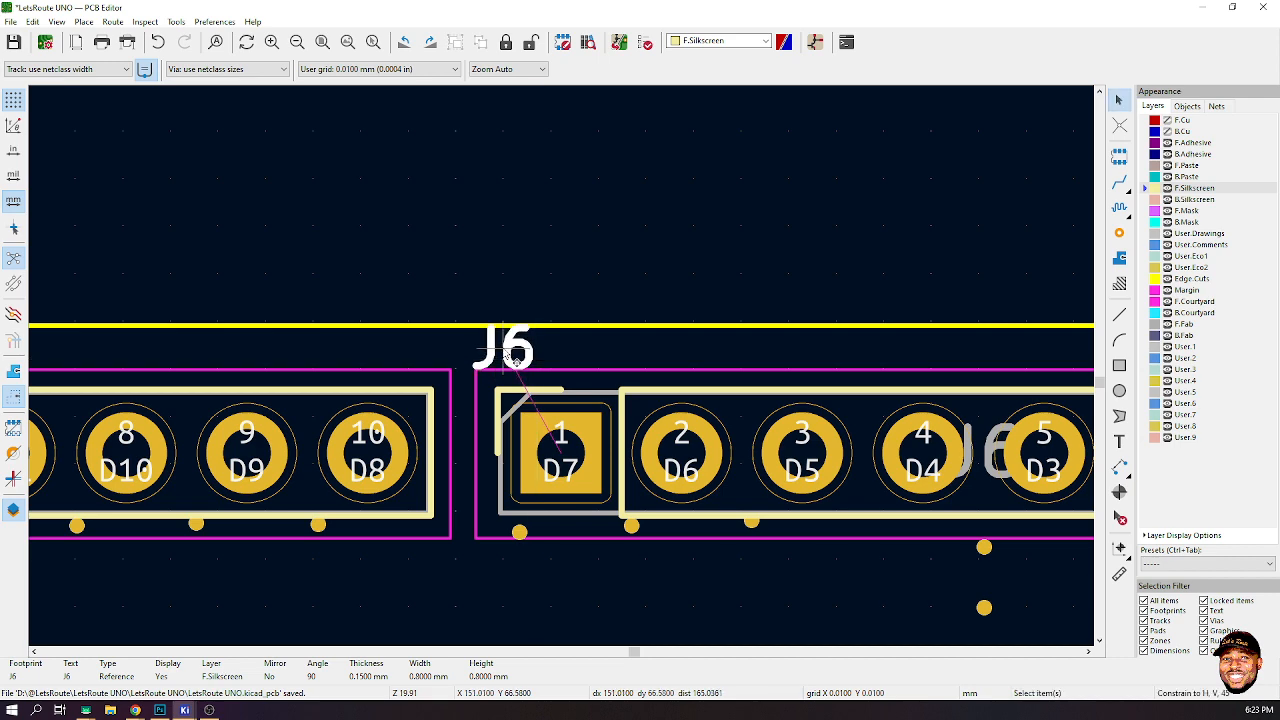
double_click(512, 357)
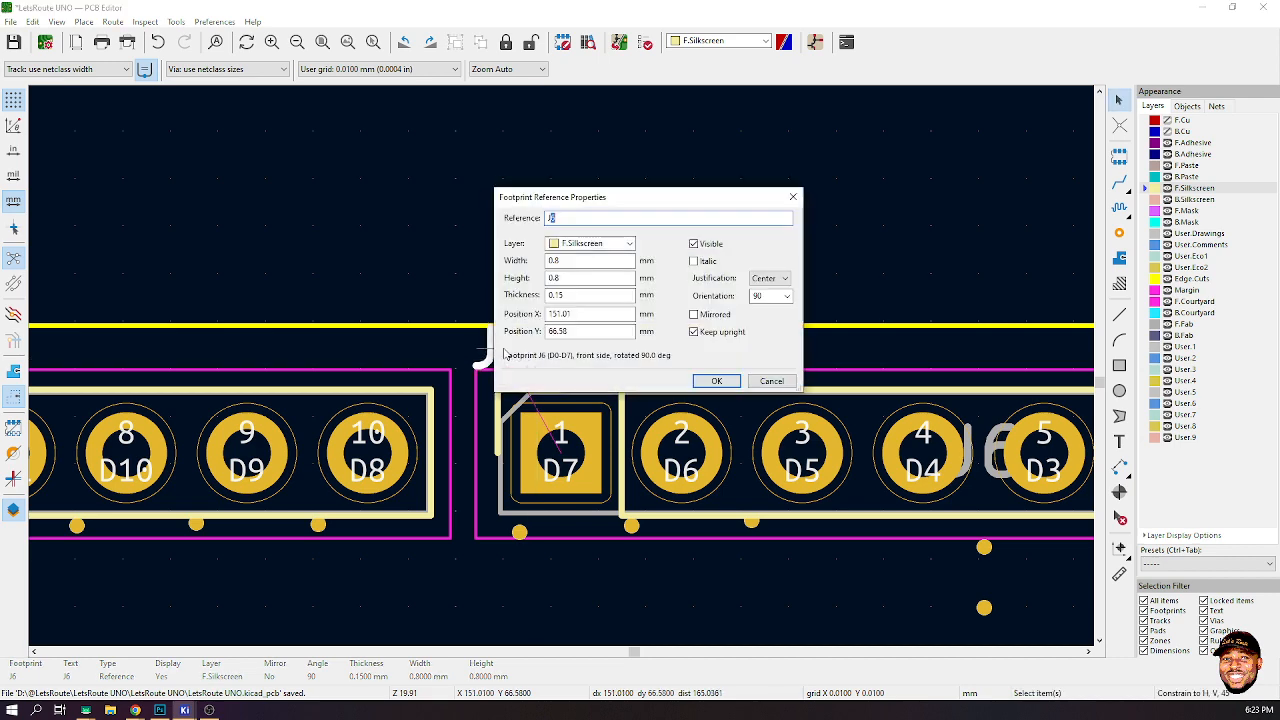
click(716, 381)
- Move the J6 reference label to the right end of its header, above pin 8
key(m)
scroll(518, 490, down, 1)
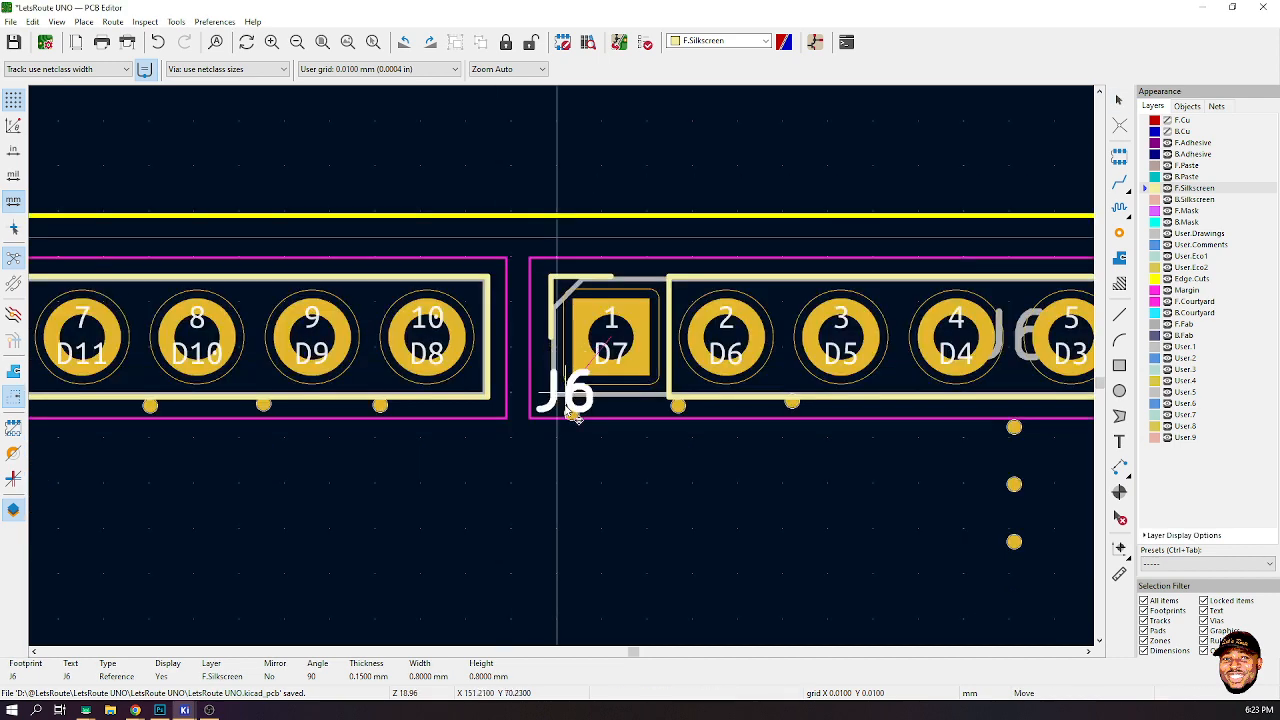
scroll(548, 452, down, 1)
scroll(575, 368, down, 3)
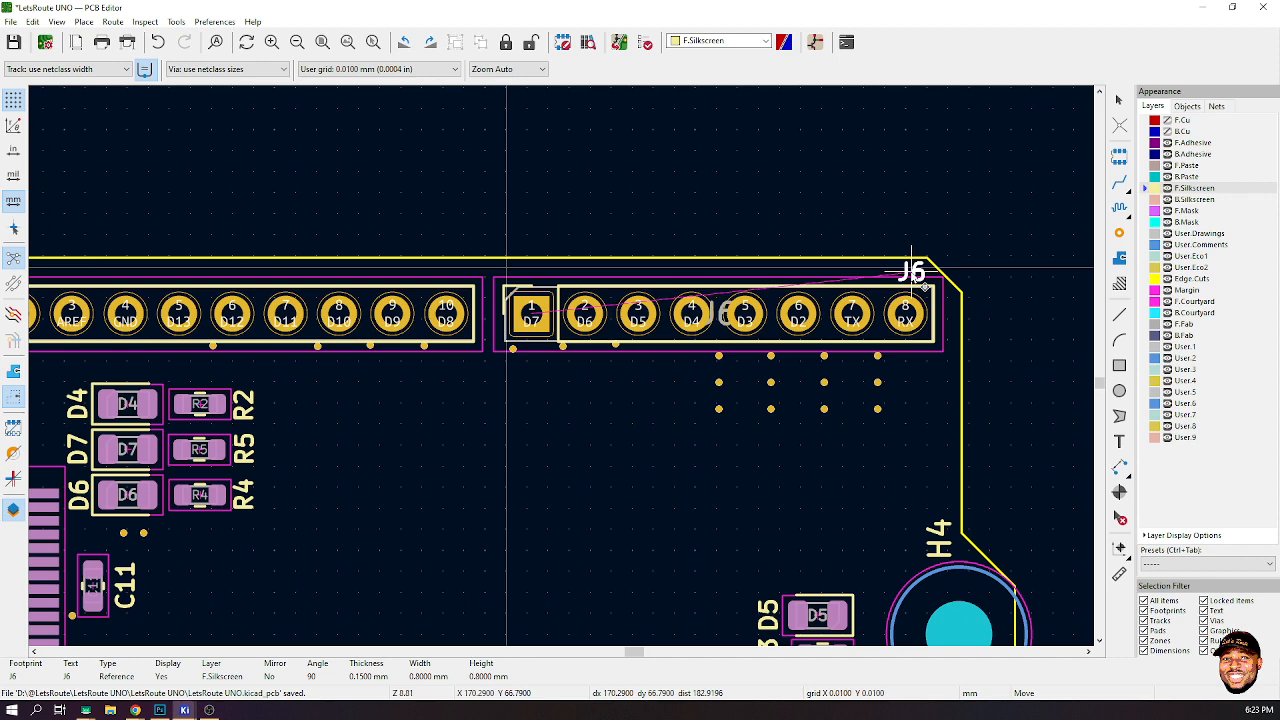
click(912, 270)
scroll(190, 400, down, 3)
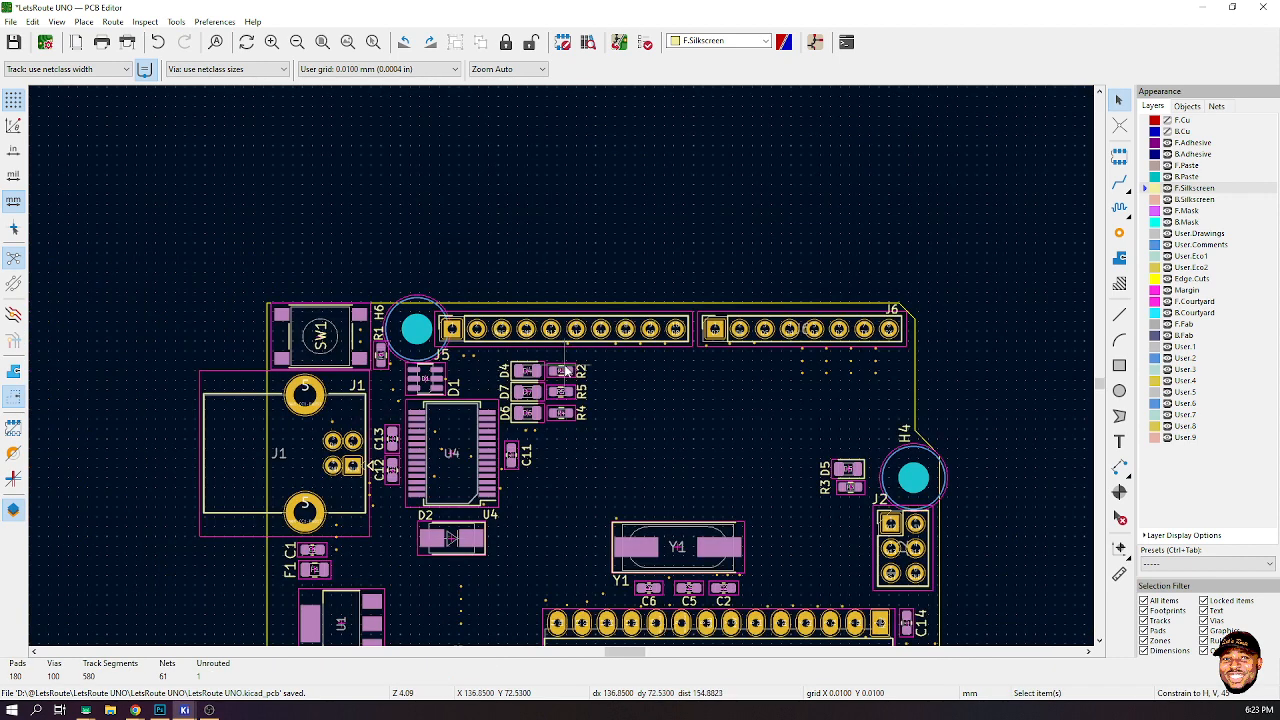
scroll(564, 370, up, 1)
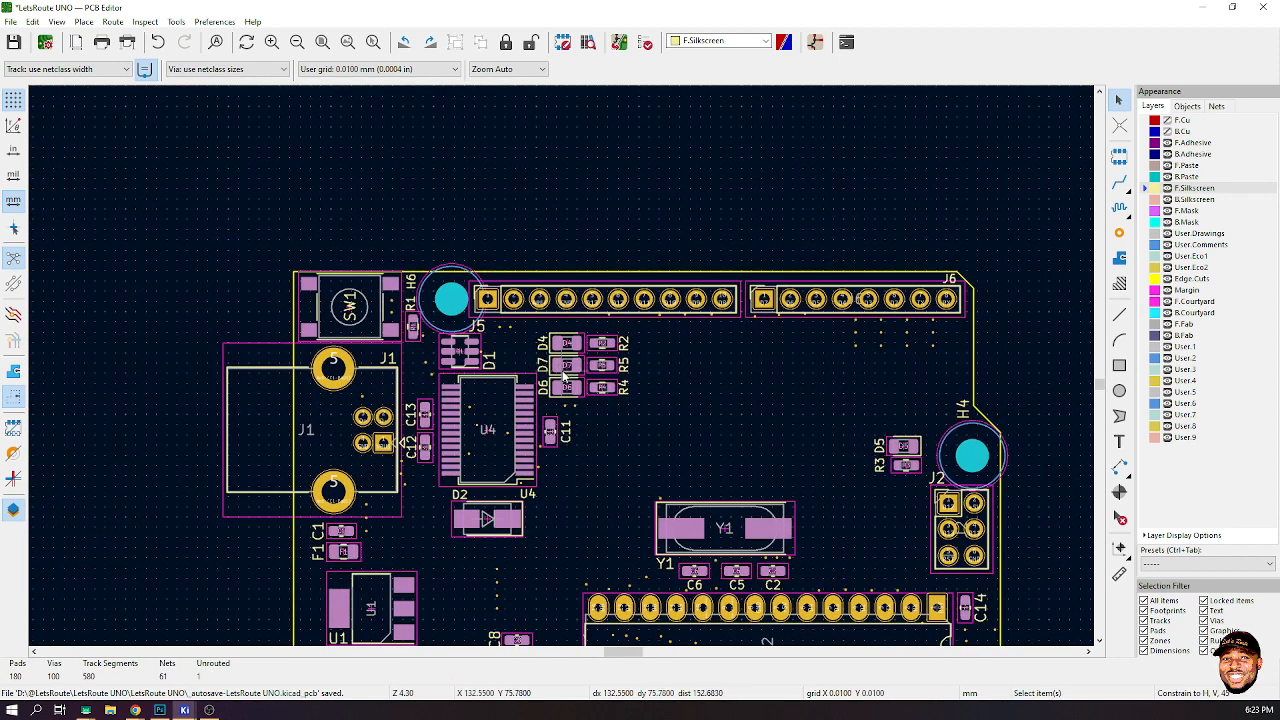
scroll(561, 368, down, 2)
scroll(626, 448, up, 2)
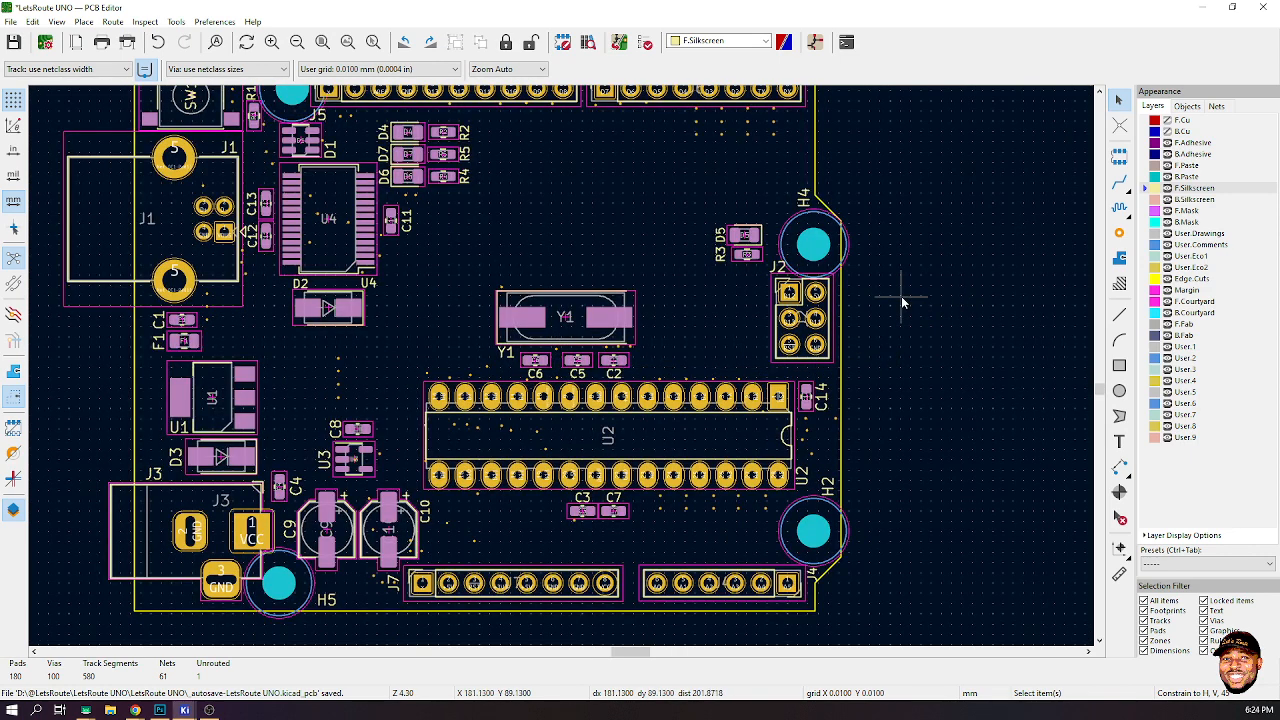
- Save the board and run a design rules check
key(ctrl+s)
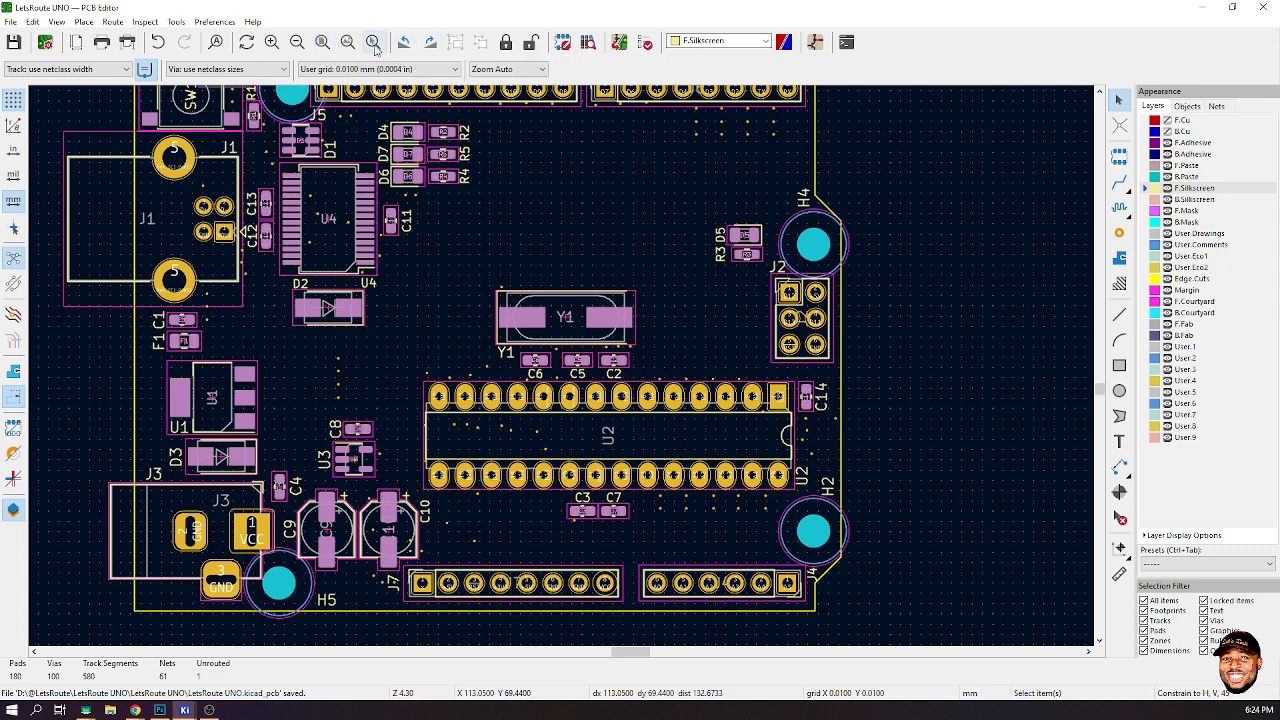
click(563, 42)
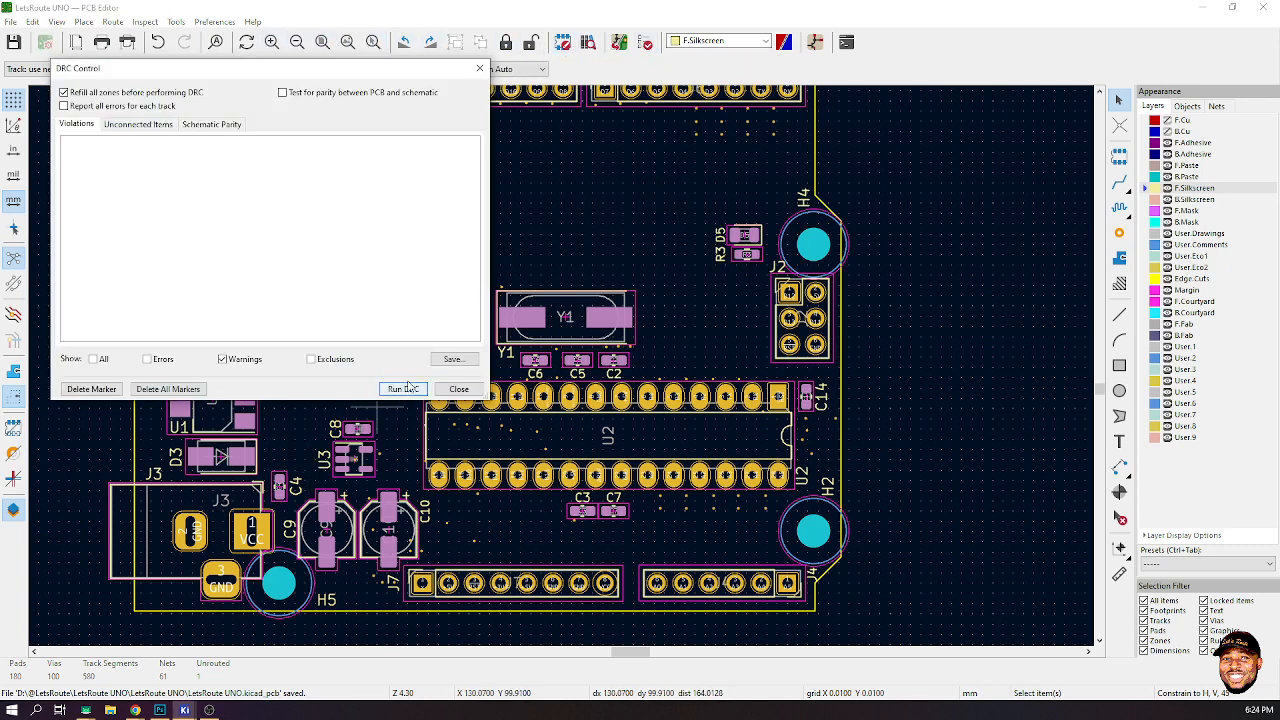
click(405, 388)
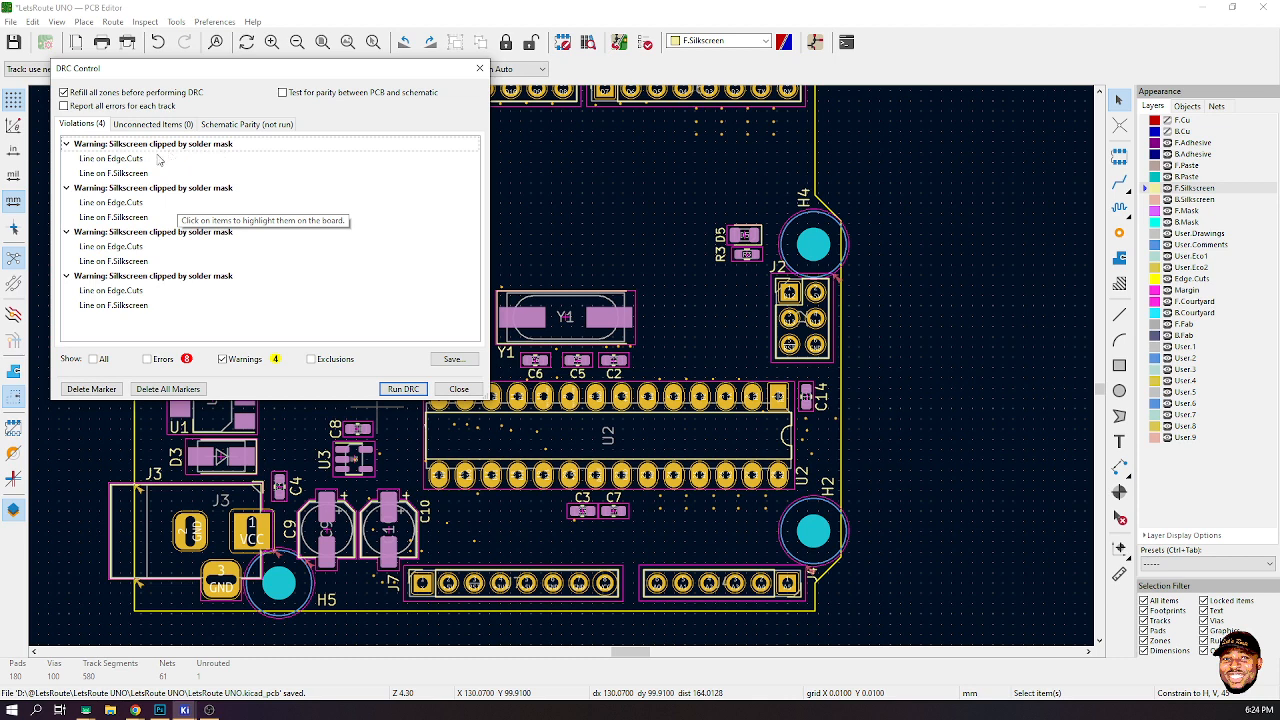
- Inspect each silkscreen-clipped-by-solder-mask warning by highlighting its items on the board
click(121, 159)
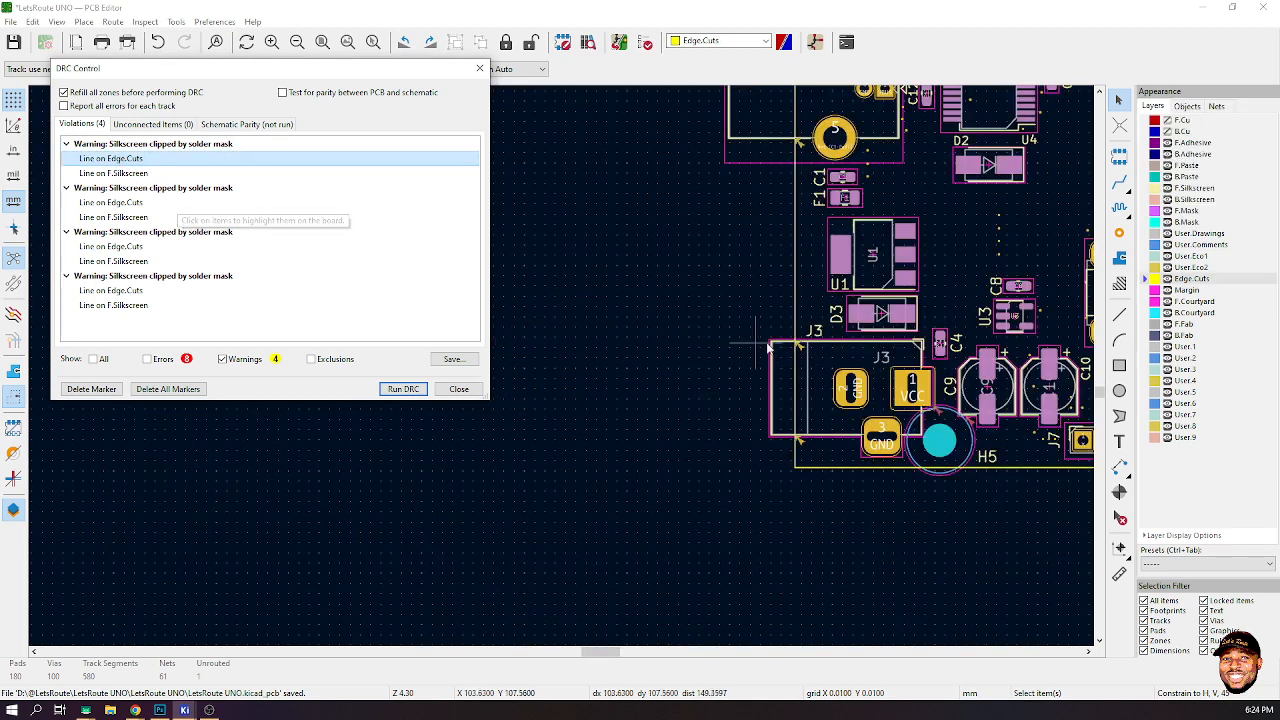
scroll(812, 357, up, 4)
scroll(561, 364, down, 2)
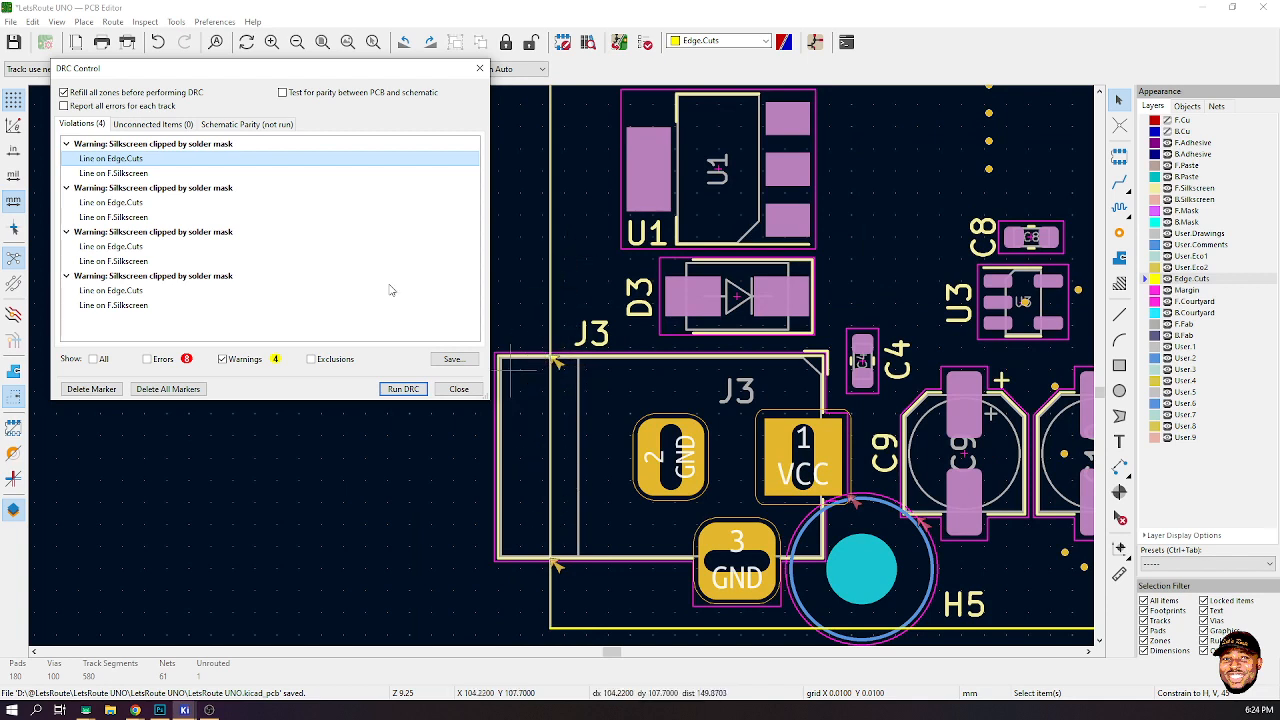
click(109, 202)
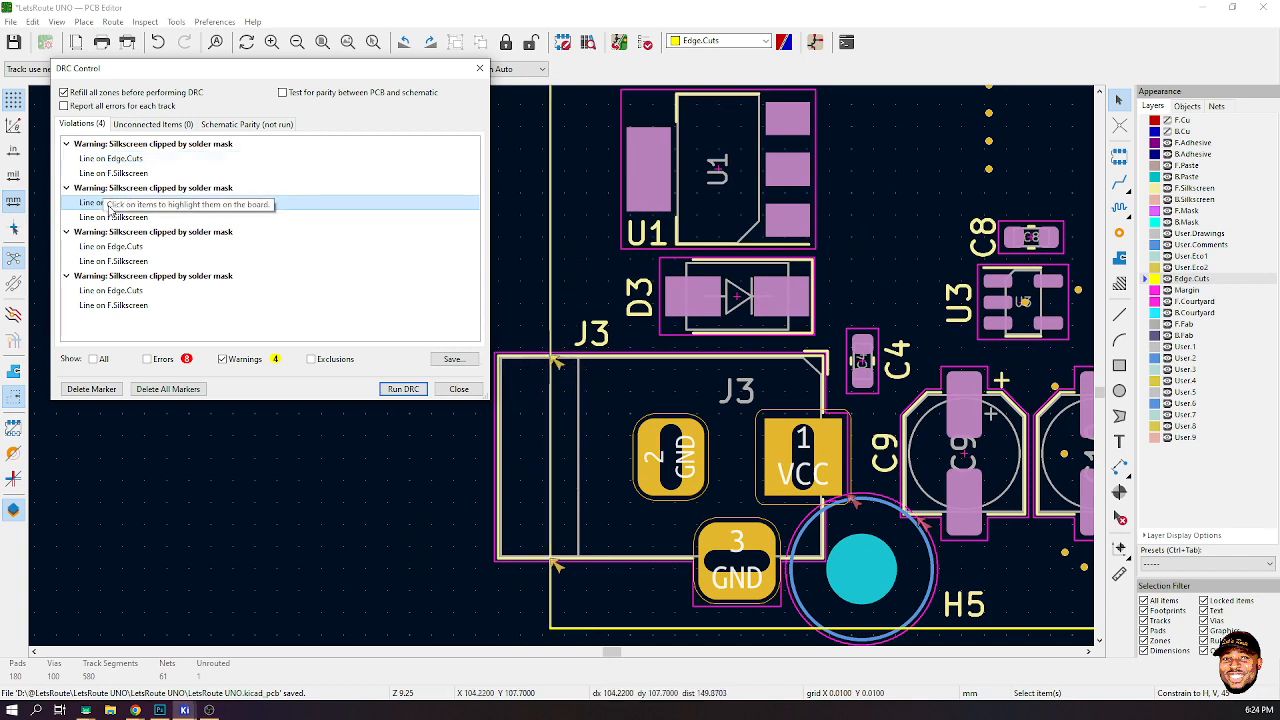
click(103, 218)
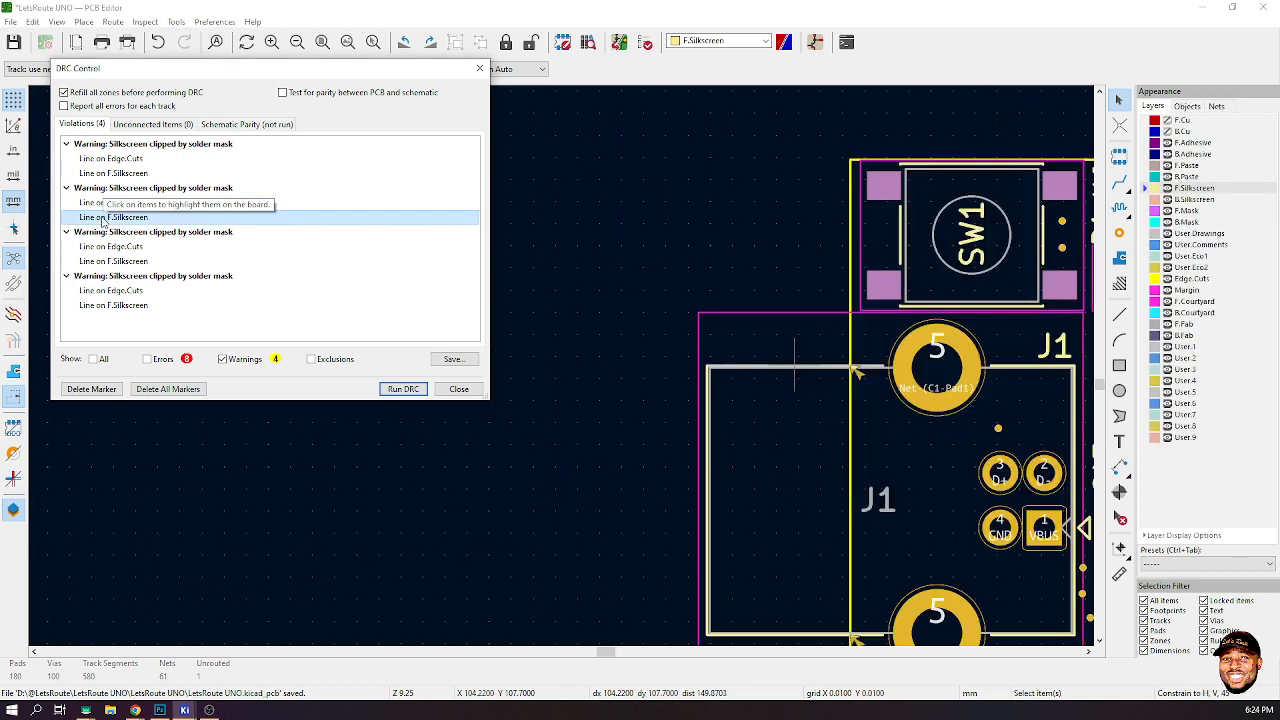
click(120, 246)
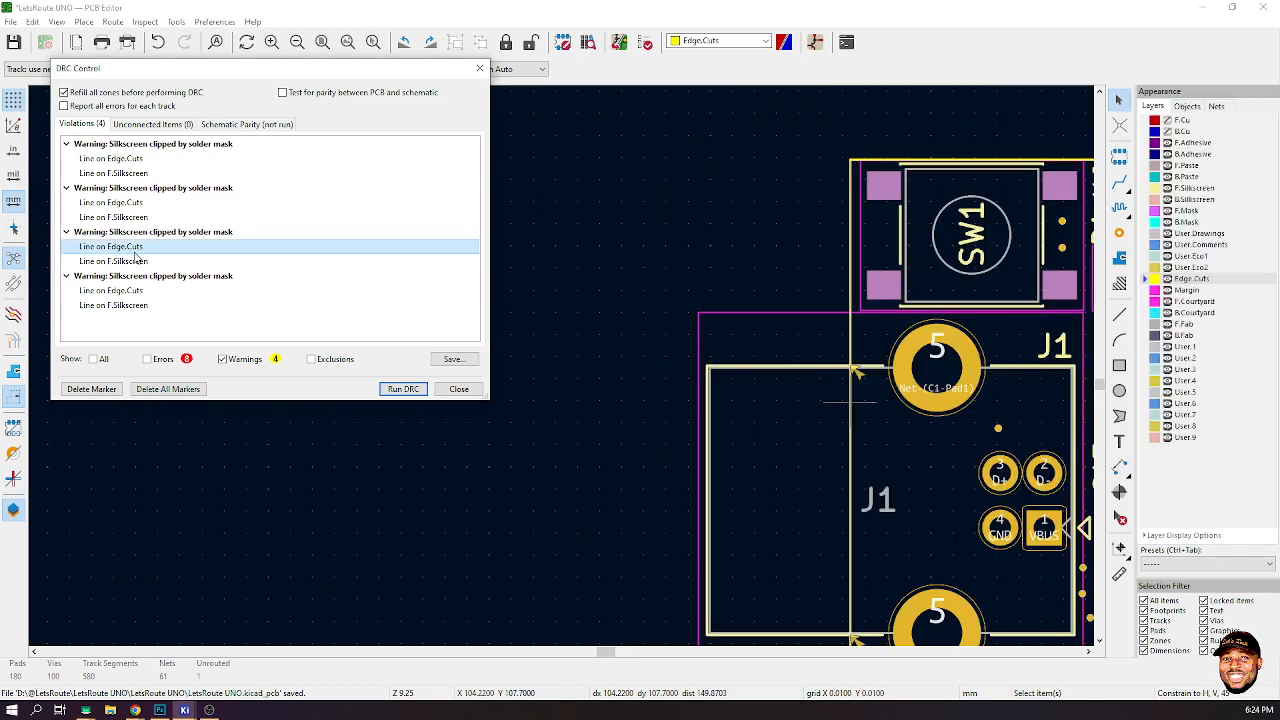
click(137, 261)
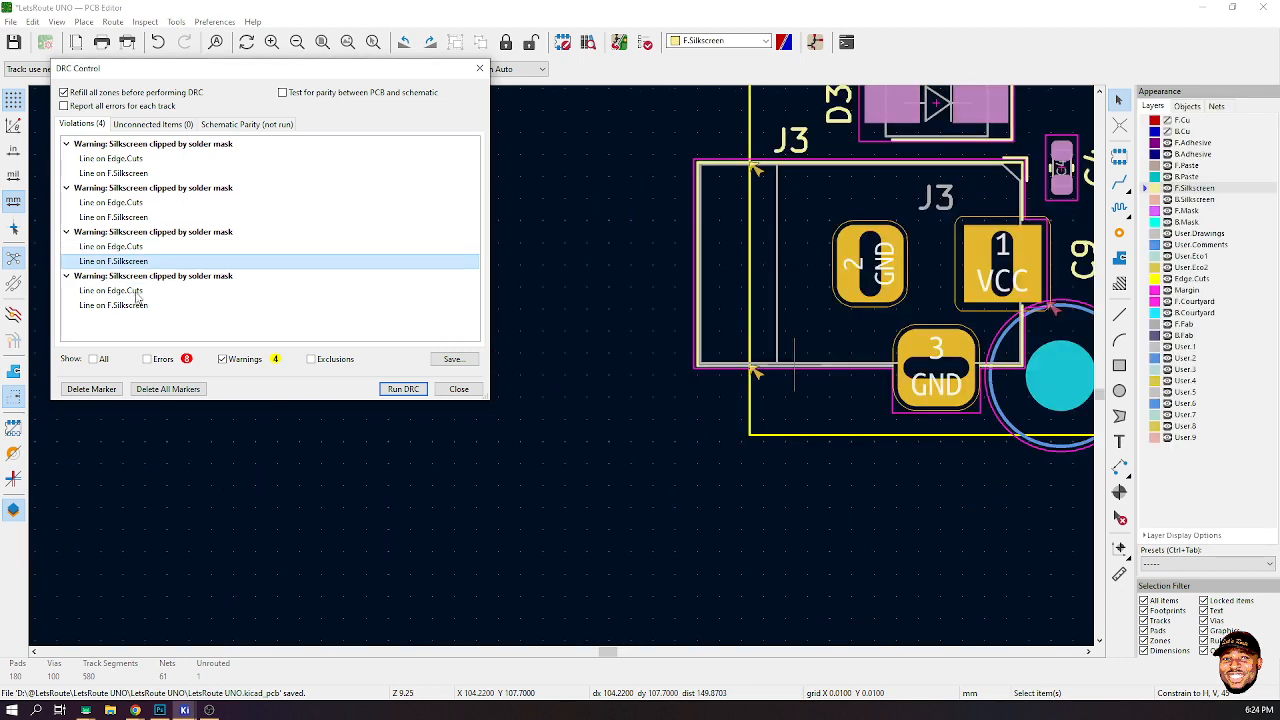
click(128, 291)
click(129, 305)
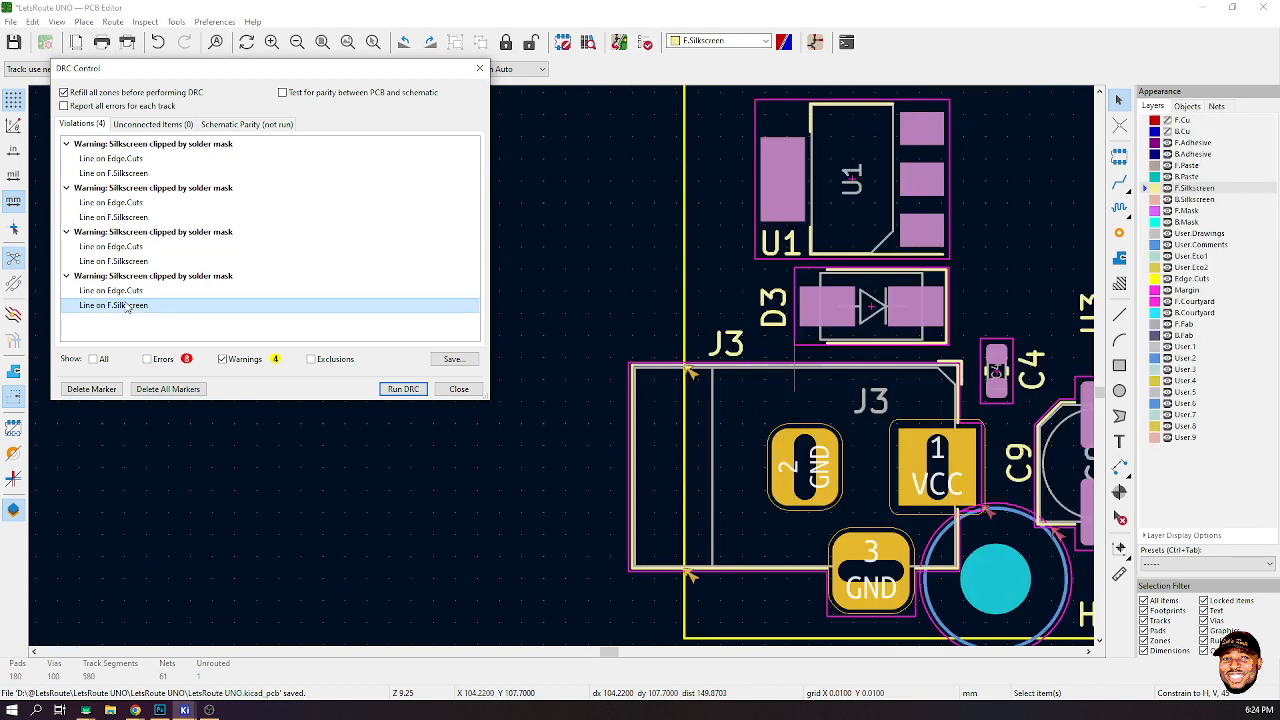
- Show only errors and inspect each courtyard overlap error by highlighting its footprints on the board
click(222, 359)
click(148, 360)
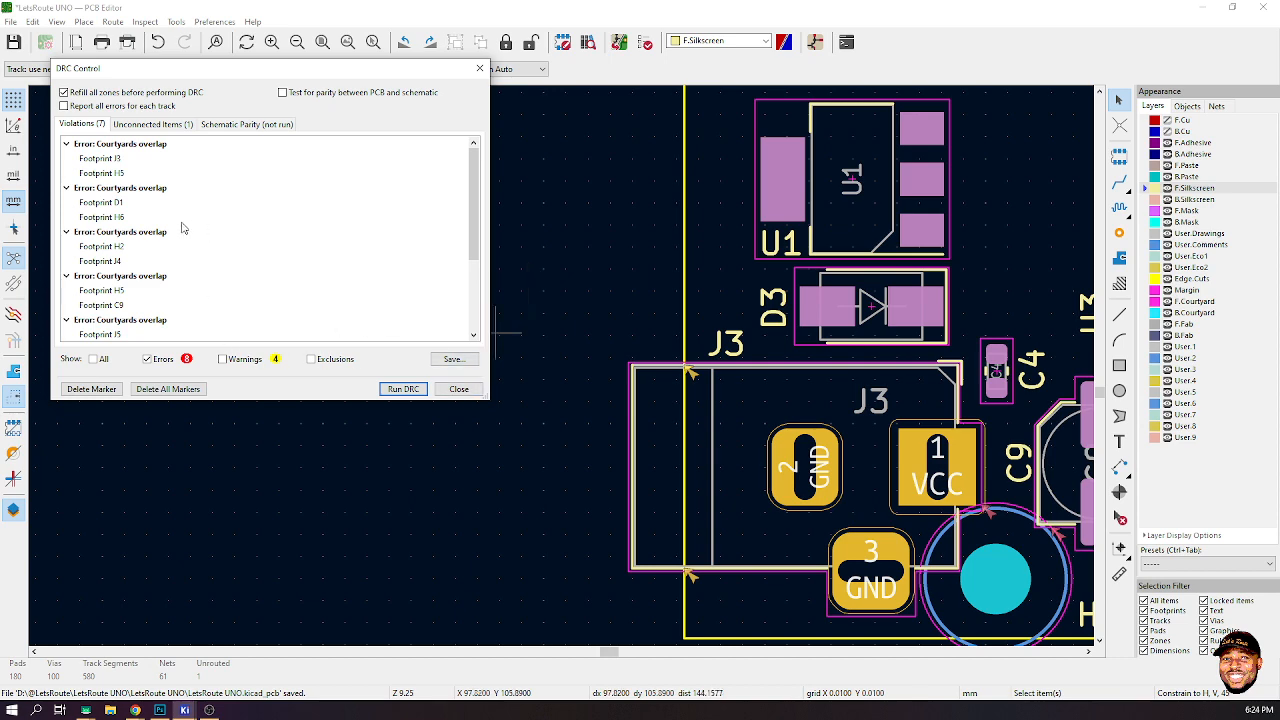
click(101, 159)
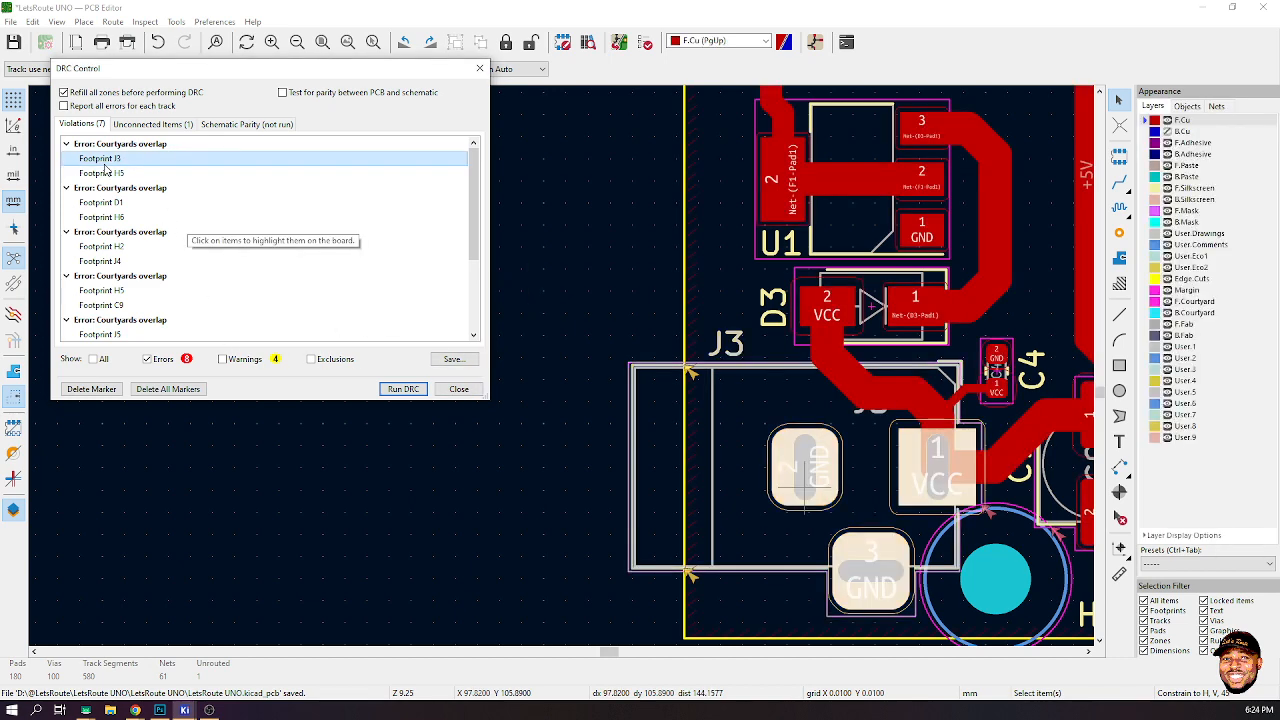
scroll(1010, 484, down, 1)
scroll(557, 401, up, 1)
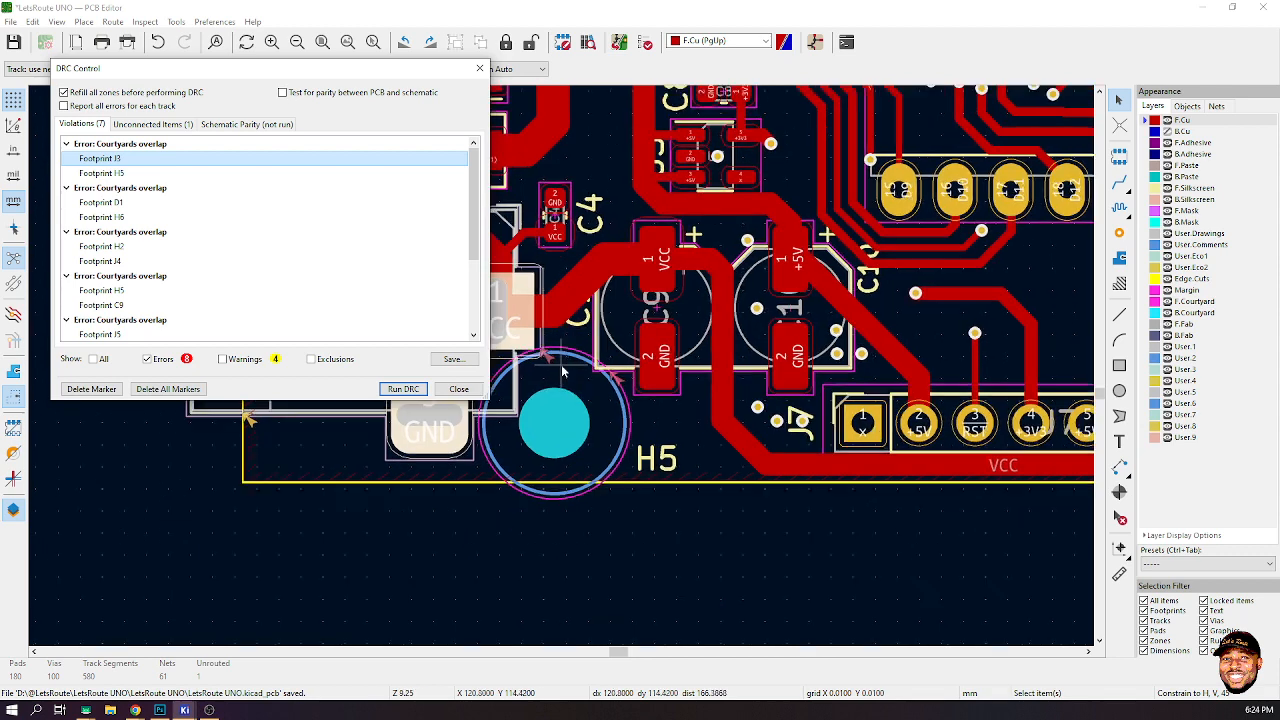
scroll(561, 364, up, 1)
scroll(561, 364, down, 4)
scroll(568, 364, up, 3)
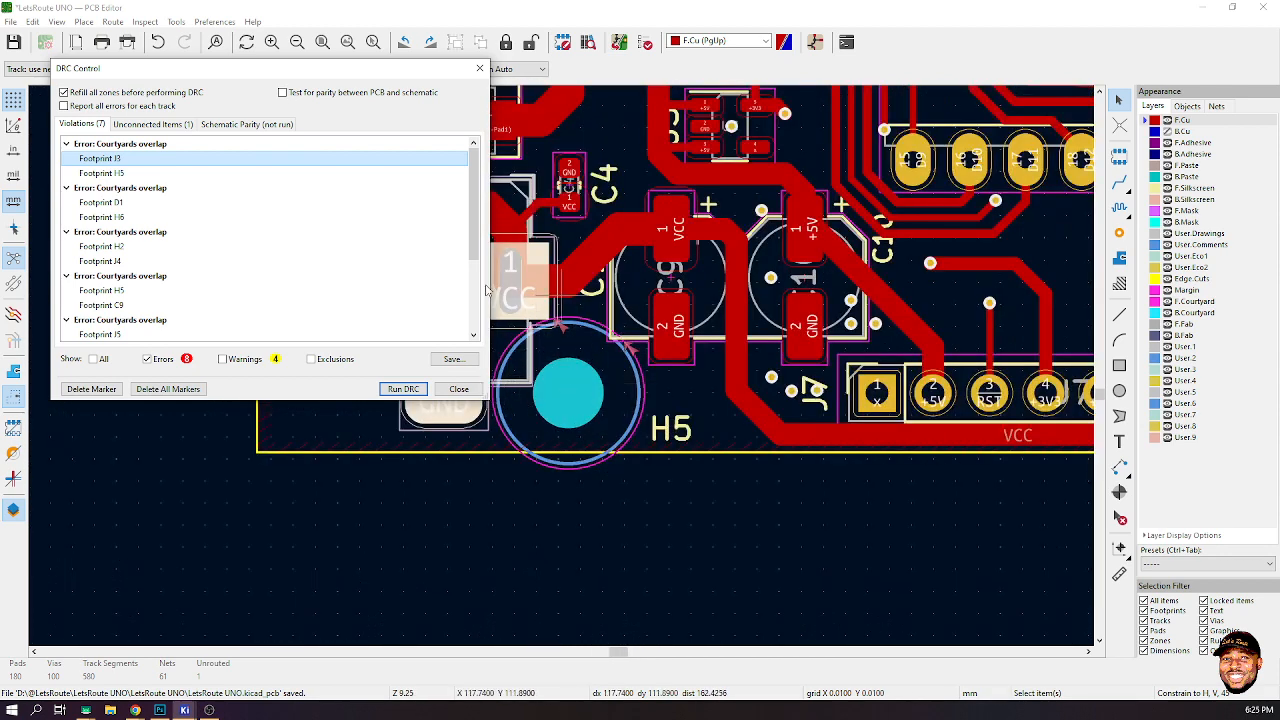
click(110, 202)
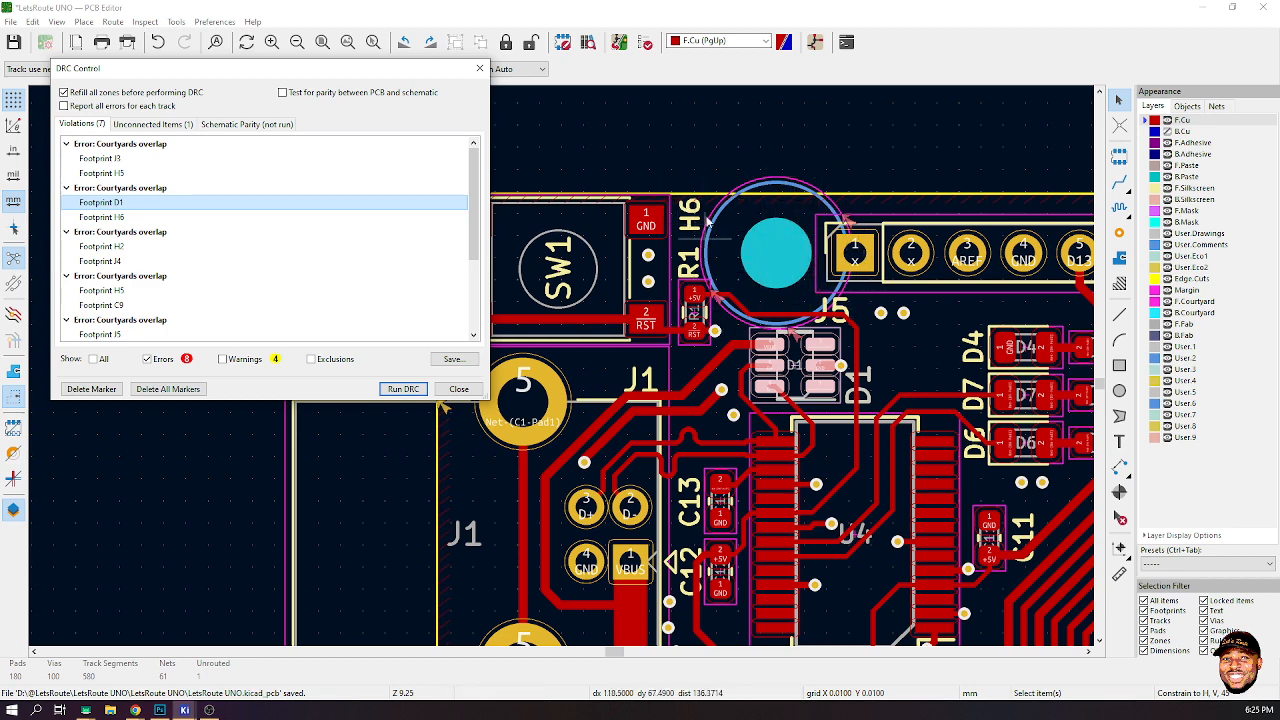
click(105, 247)
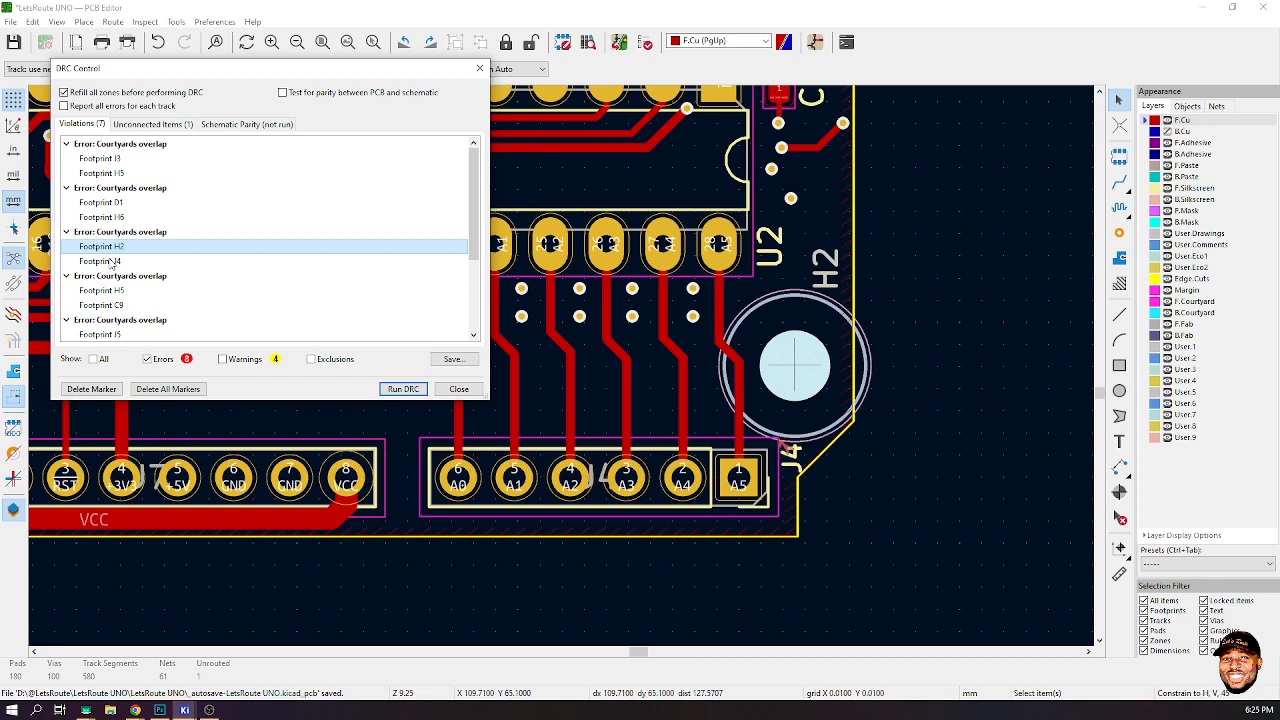
click(111, 262)
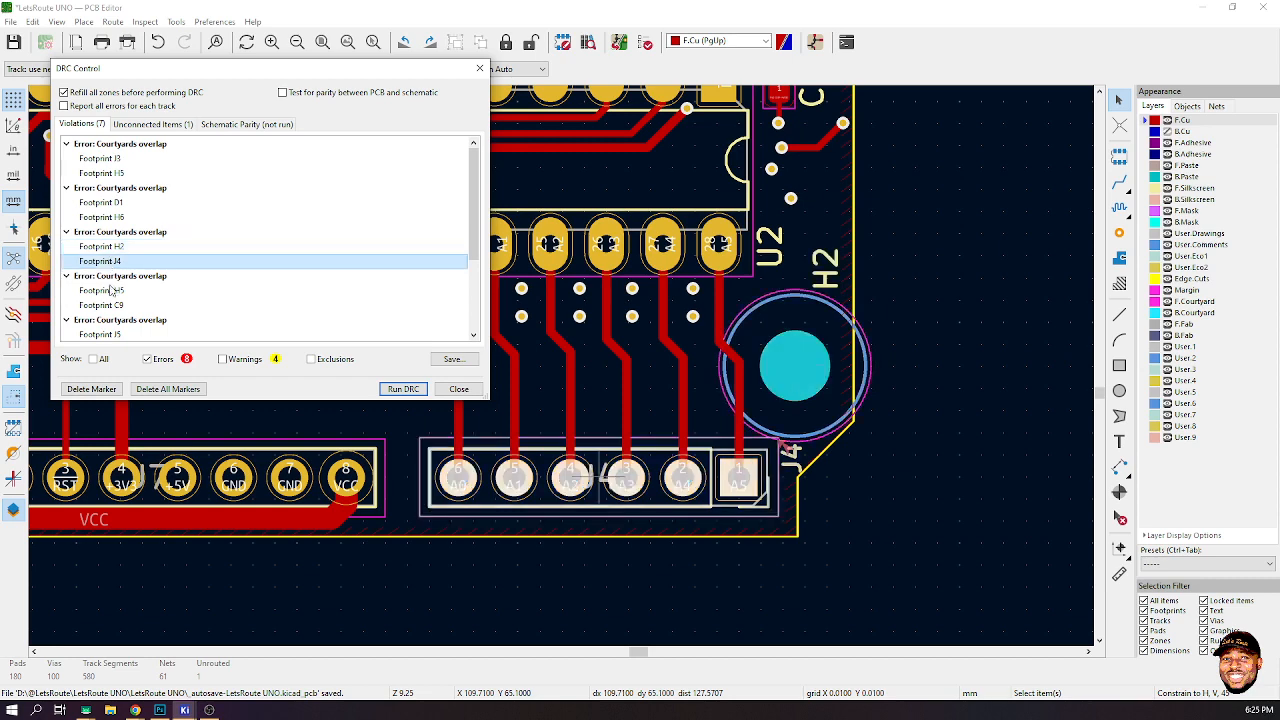
click(108, 290)
click(114, 276)
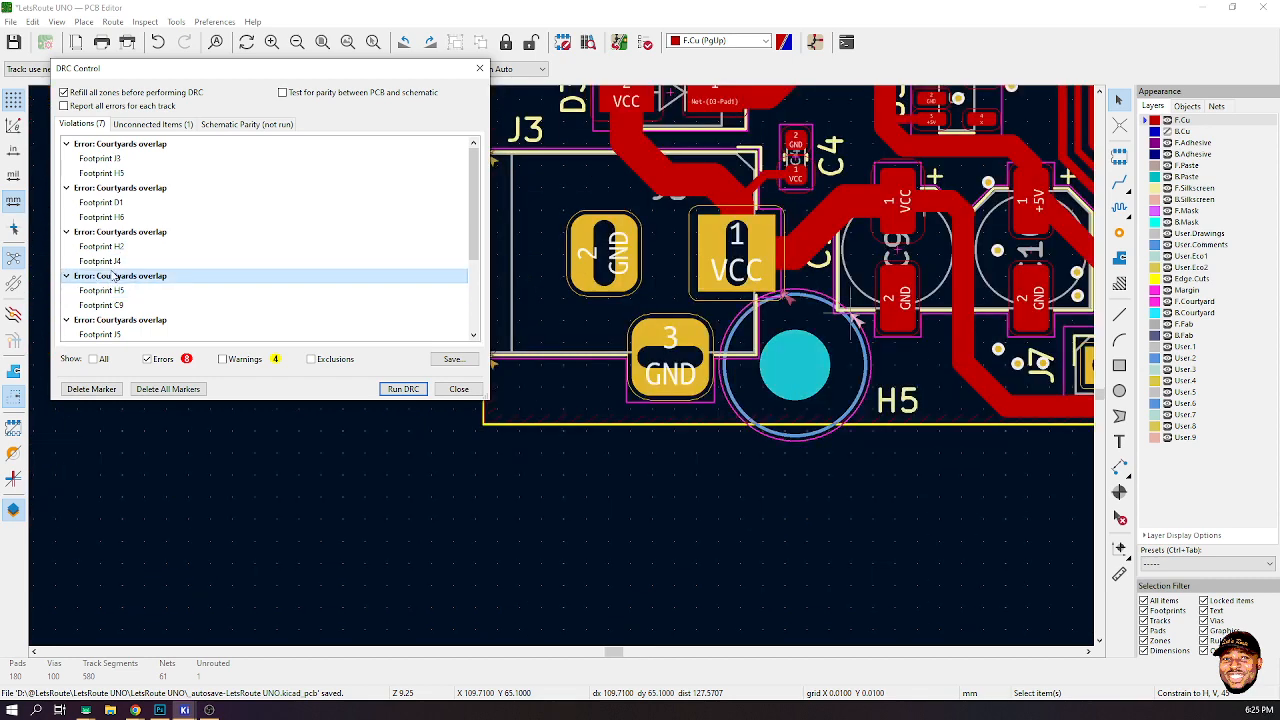
click(108, 290)
click(100, 261)
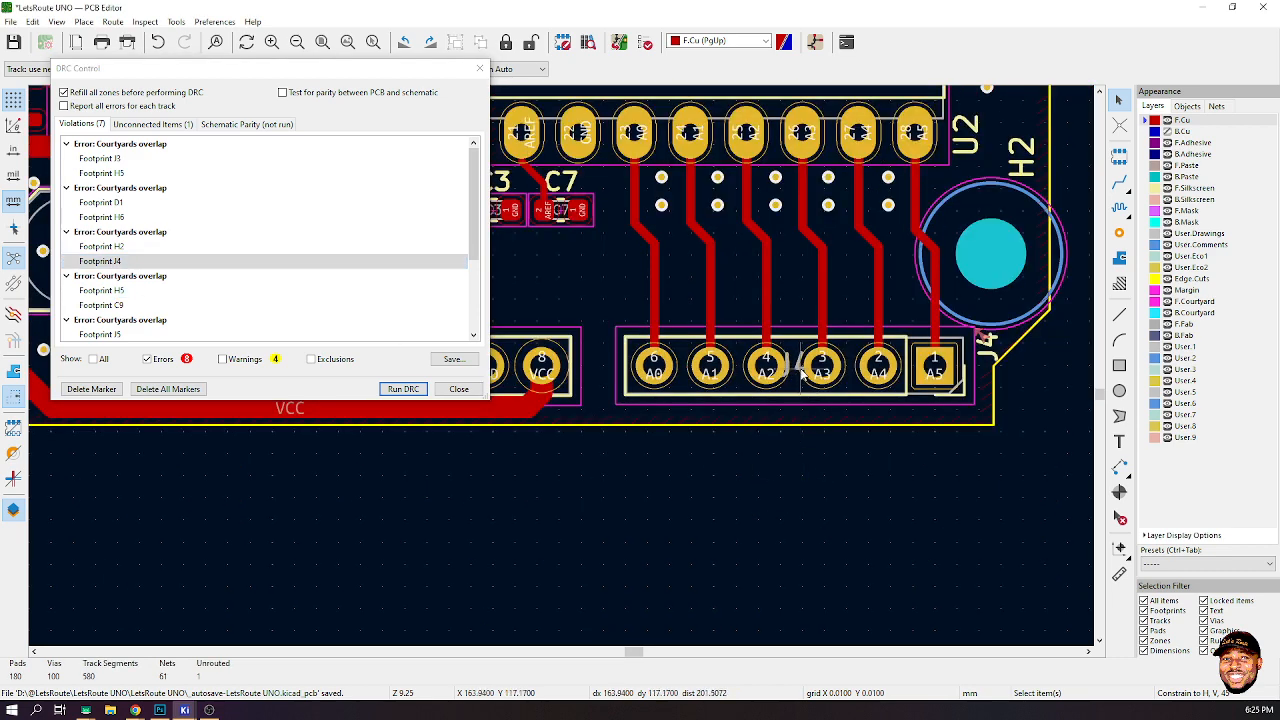
- Move the J4 fabrication-layer reference label toward pin A5 and rotate it to 180 degrees
click(801, 366)
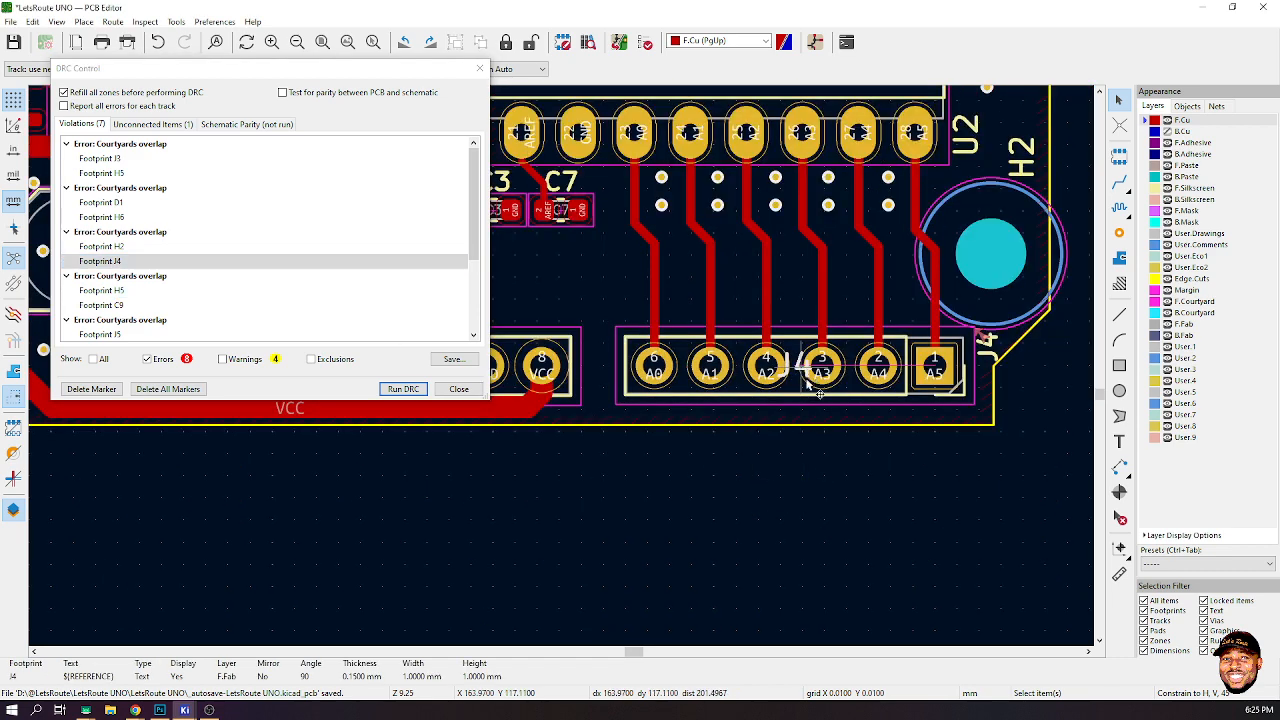
key(m)
scroll(977, 351, up, 5)
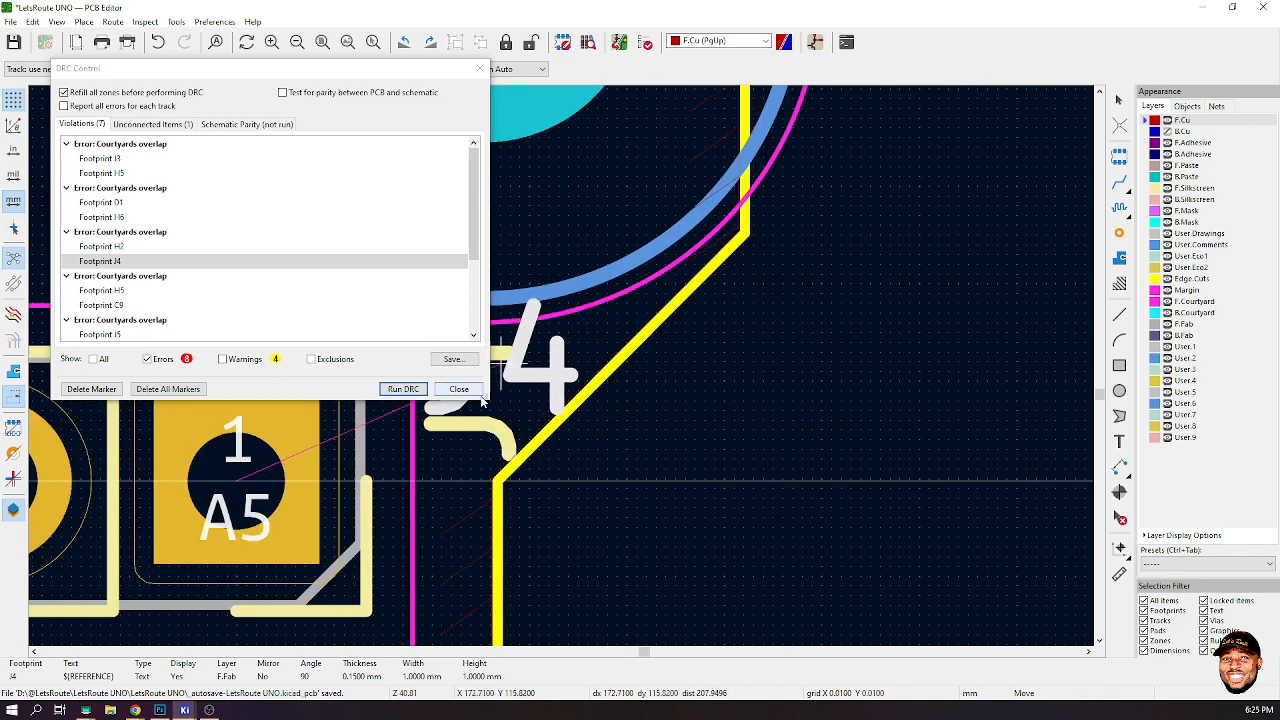
scroll(597, 368, down, 8)
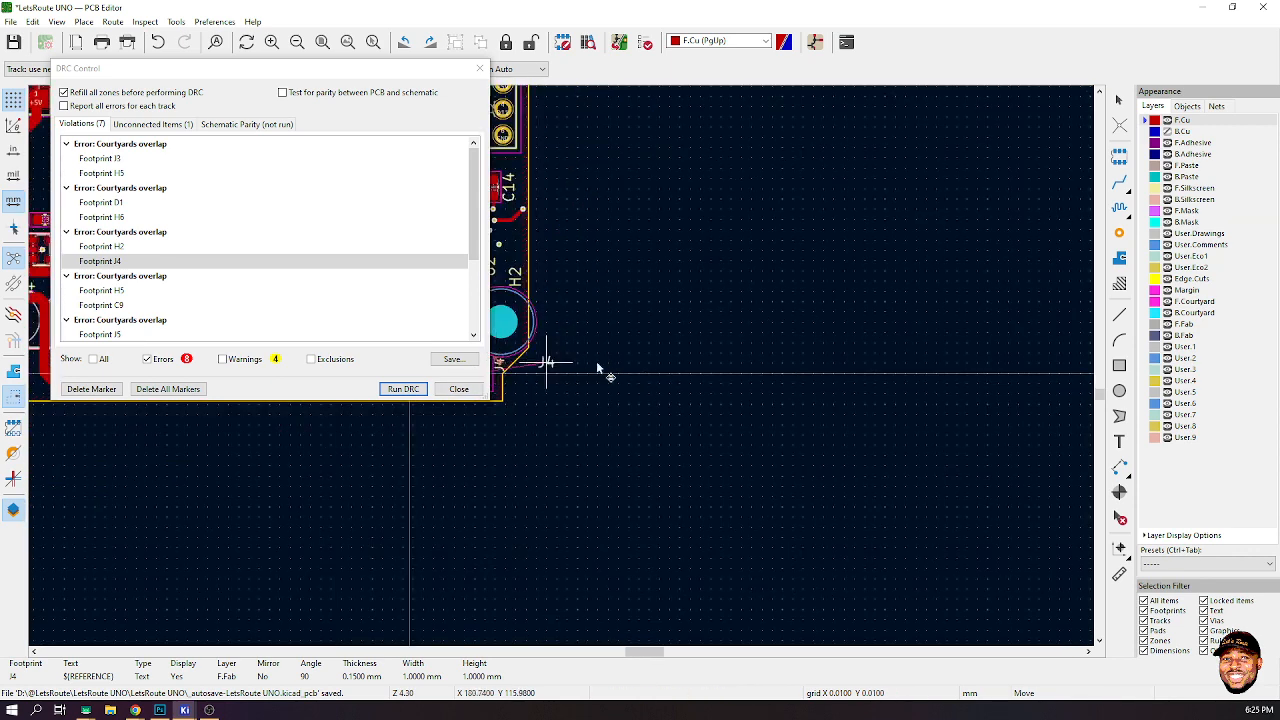
scroll(685, 358, down, 2)
scroll(320, 470, up, 1)
scroll(561, 371, down, 1)
scroll(976, 211, down, 1)
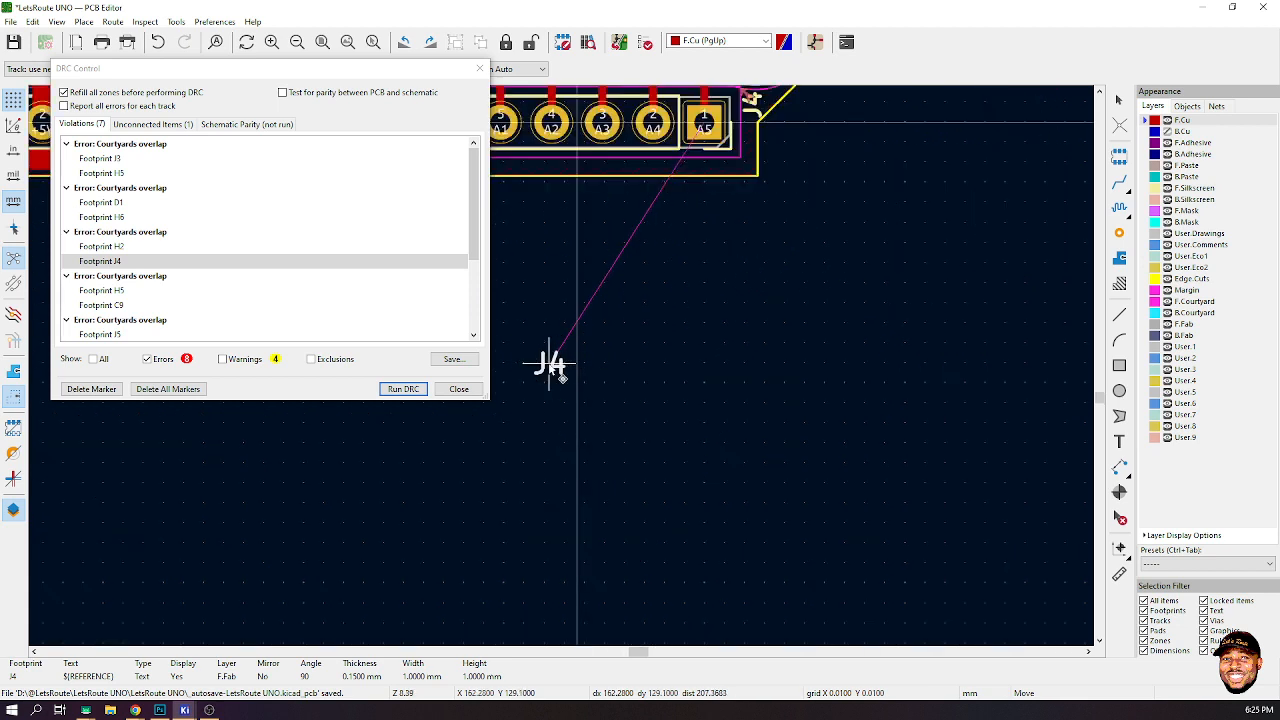
scroll(561, 371, up, 3)
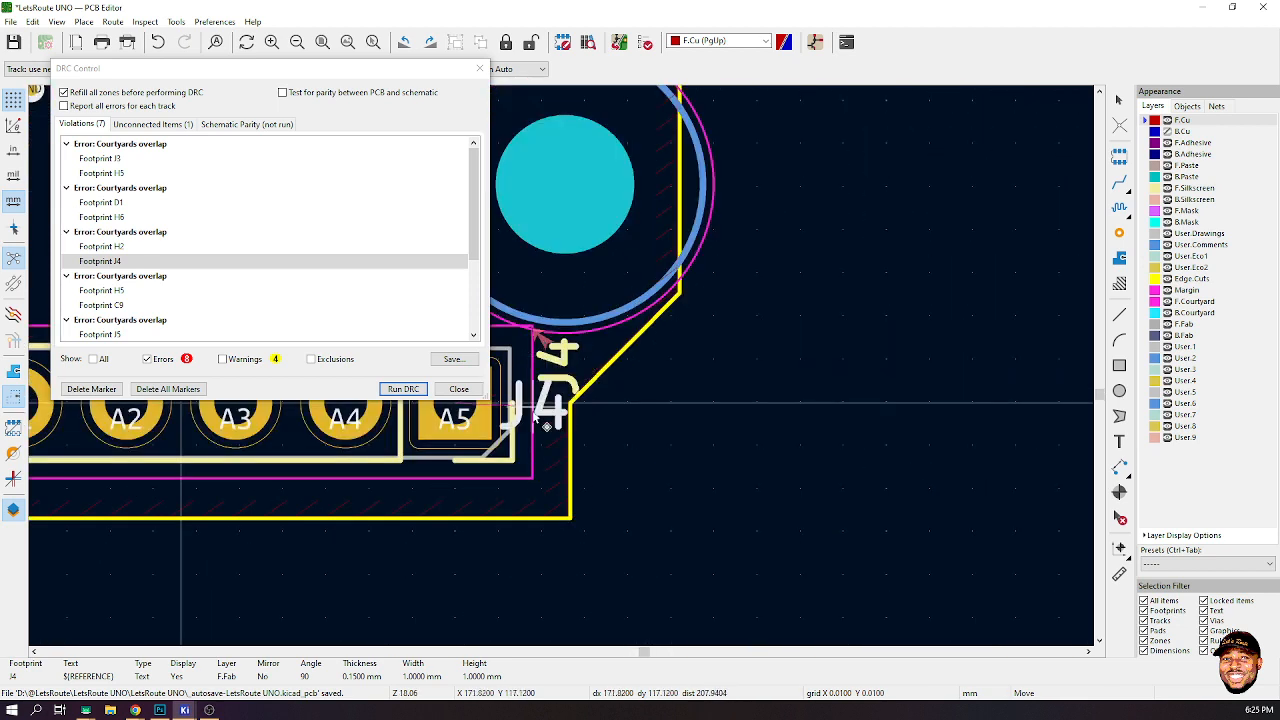
key(r)
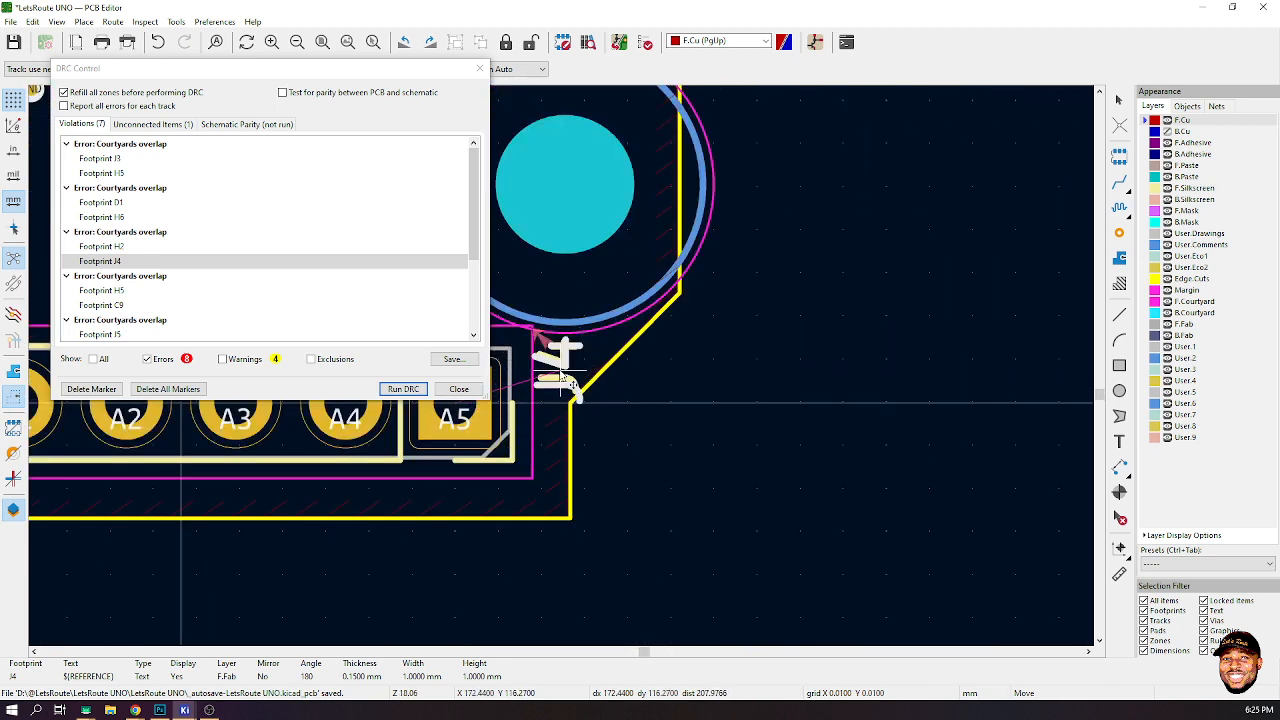
- Set the J4 fabrication label's width and height to 0.8 mm and place it beside pin A5
key(e)
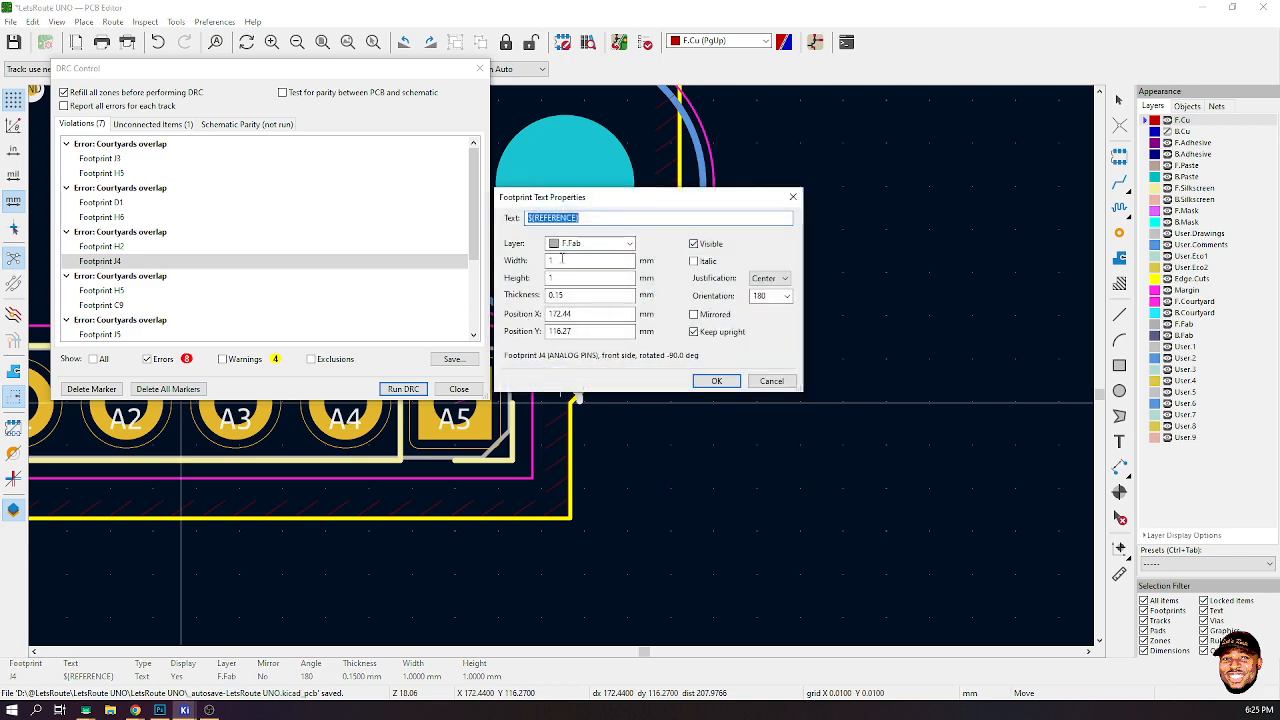
drag(558, 262, 489, 266)
key(BackSpace)
text(0.8)
key(Tab)
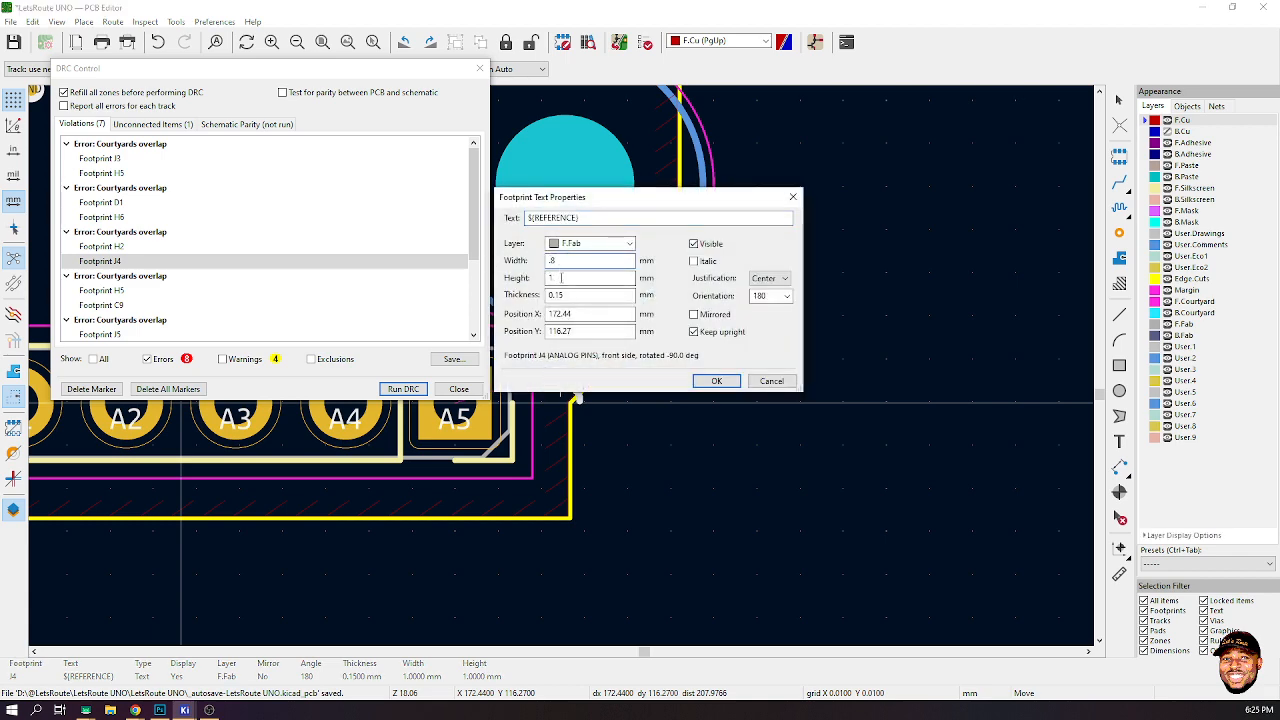
text(.8)
click(714, 381)
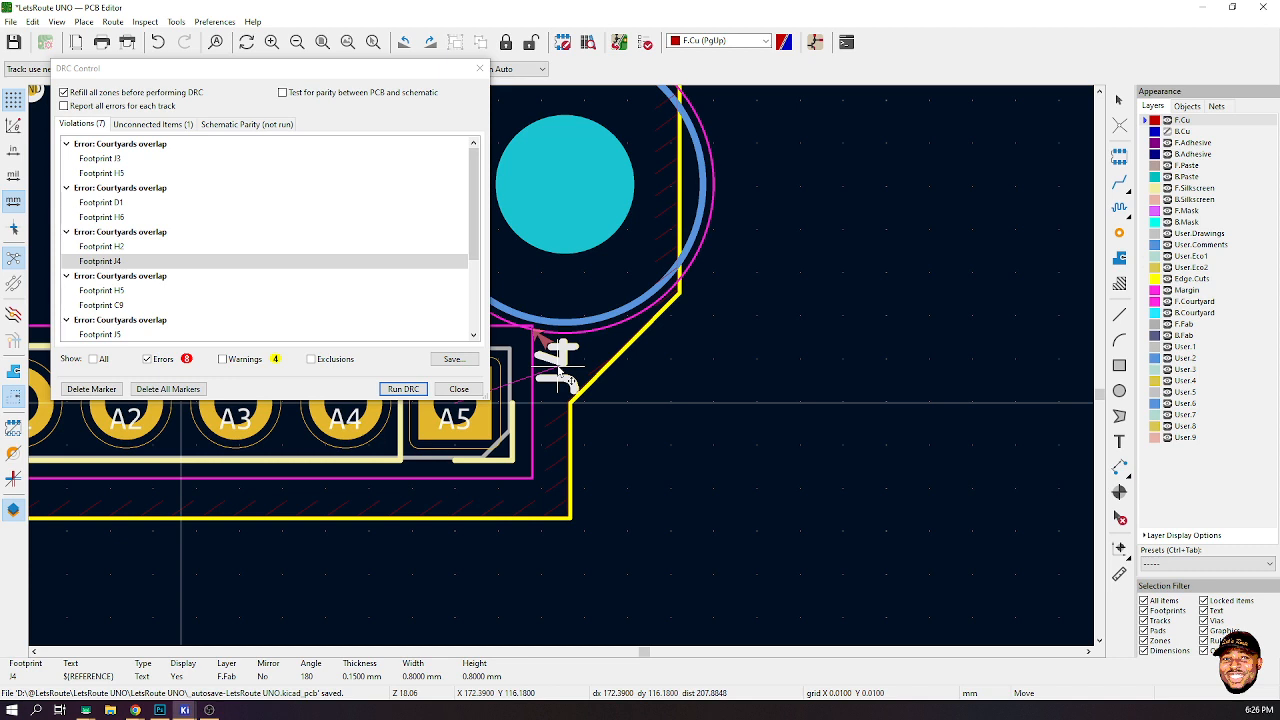
click(560, 375)
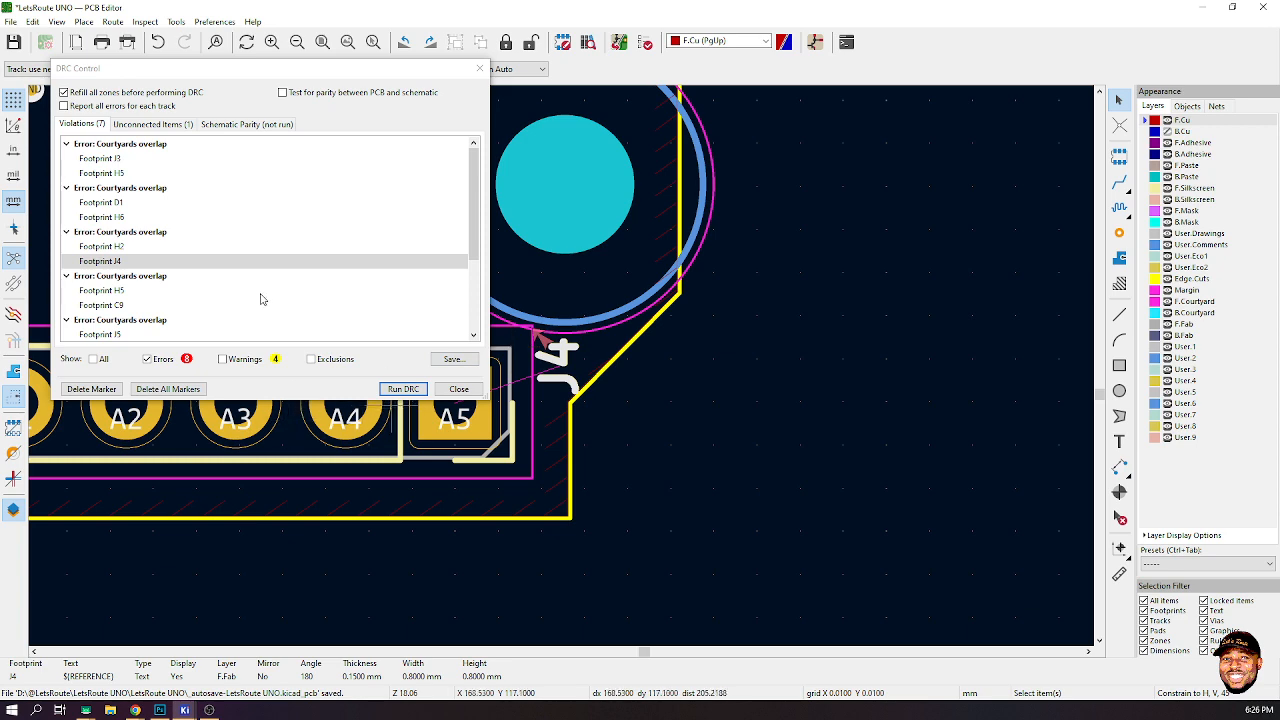
- Review the remaining courtyard overlap errors on the board and rerun the design rules check
click(115, 290)
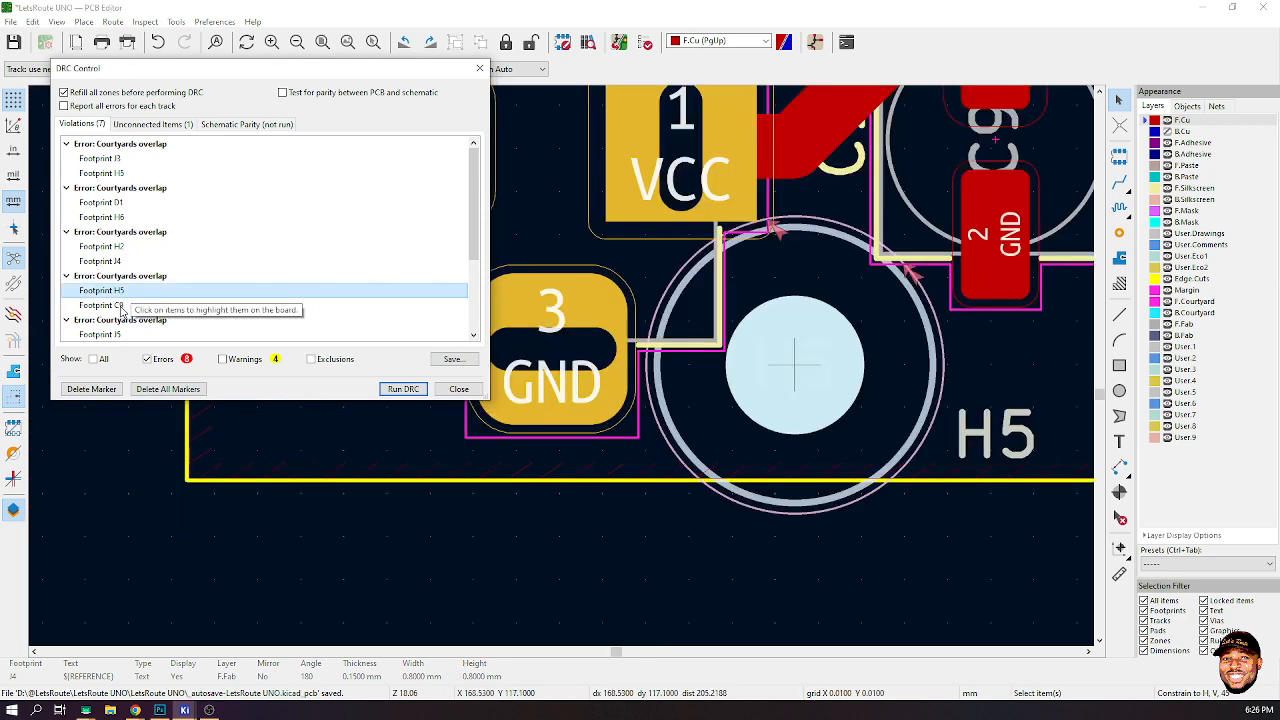
click(118, 305)
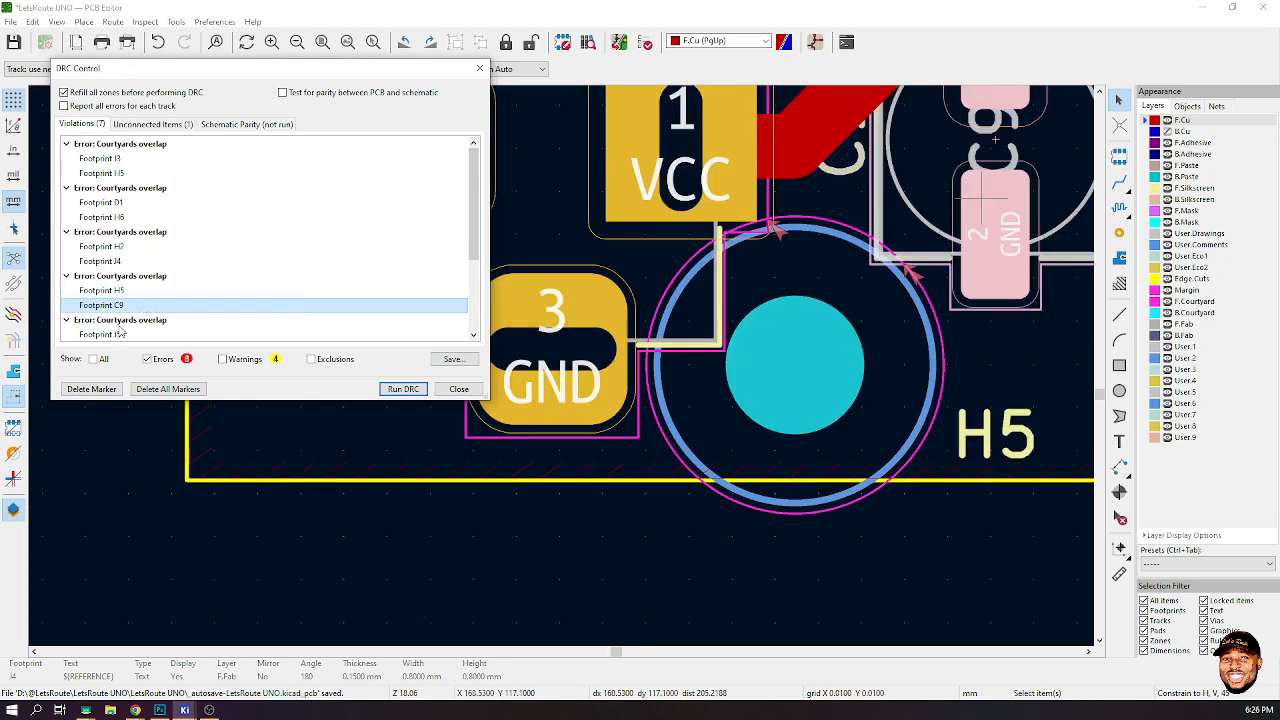
click(122, 321)
scroll(124, 326, down, 3)
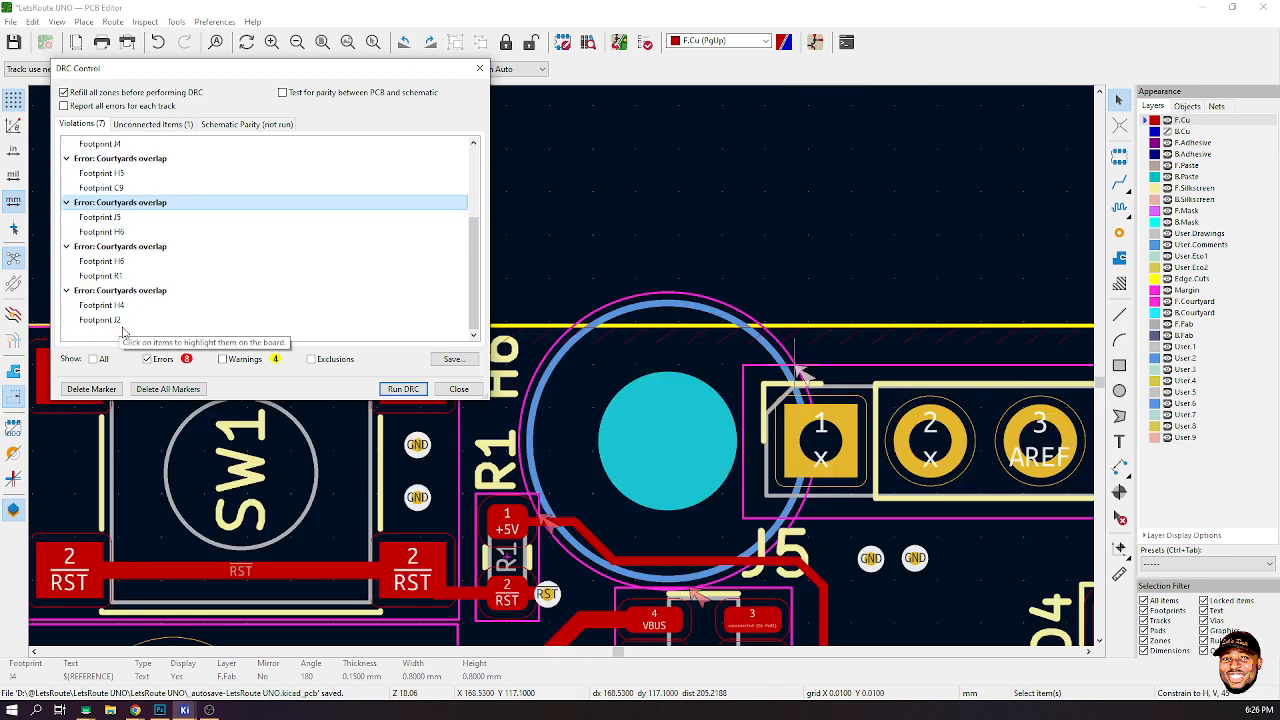
click(110, 250)
click(112, 261)
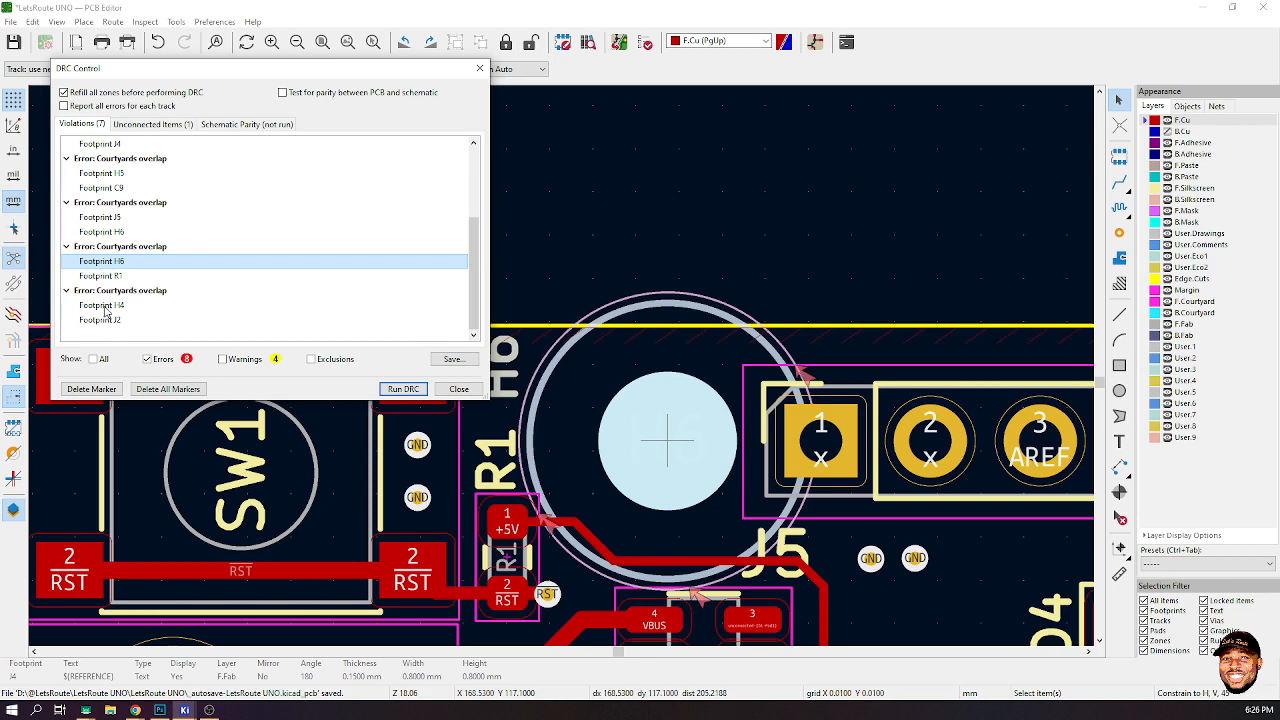
click(104, 306)
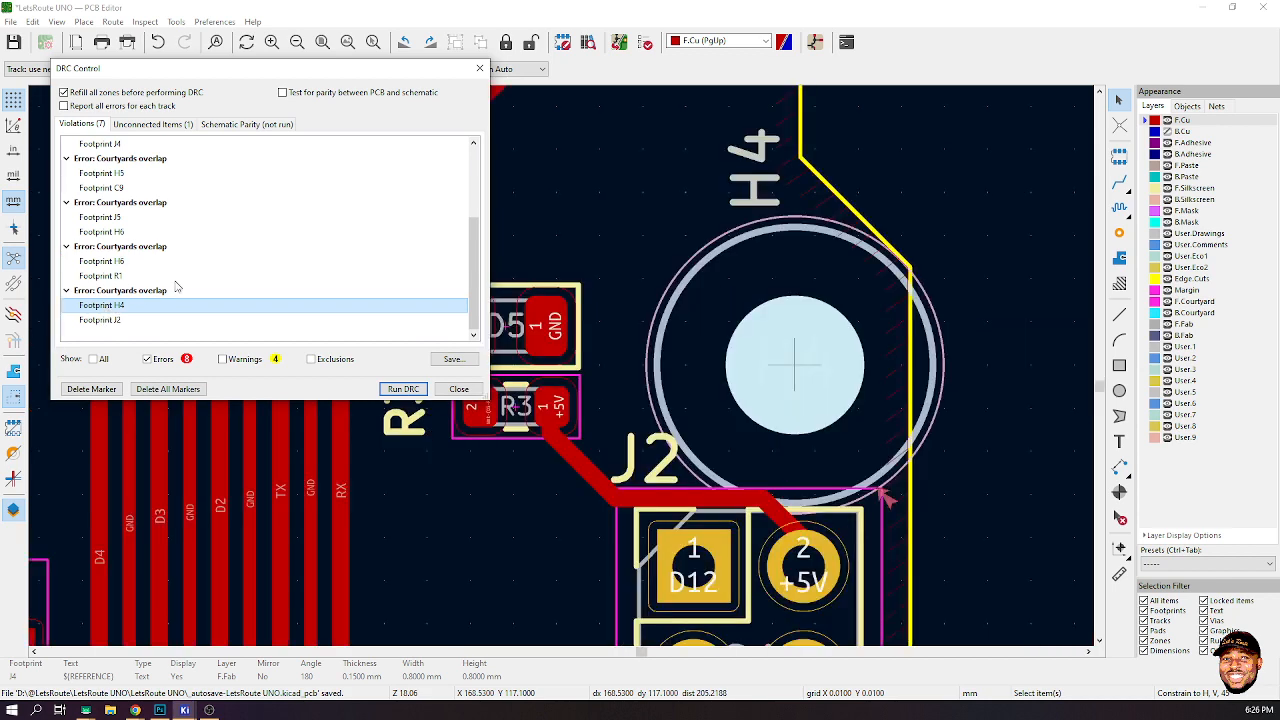
click(403, 388)
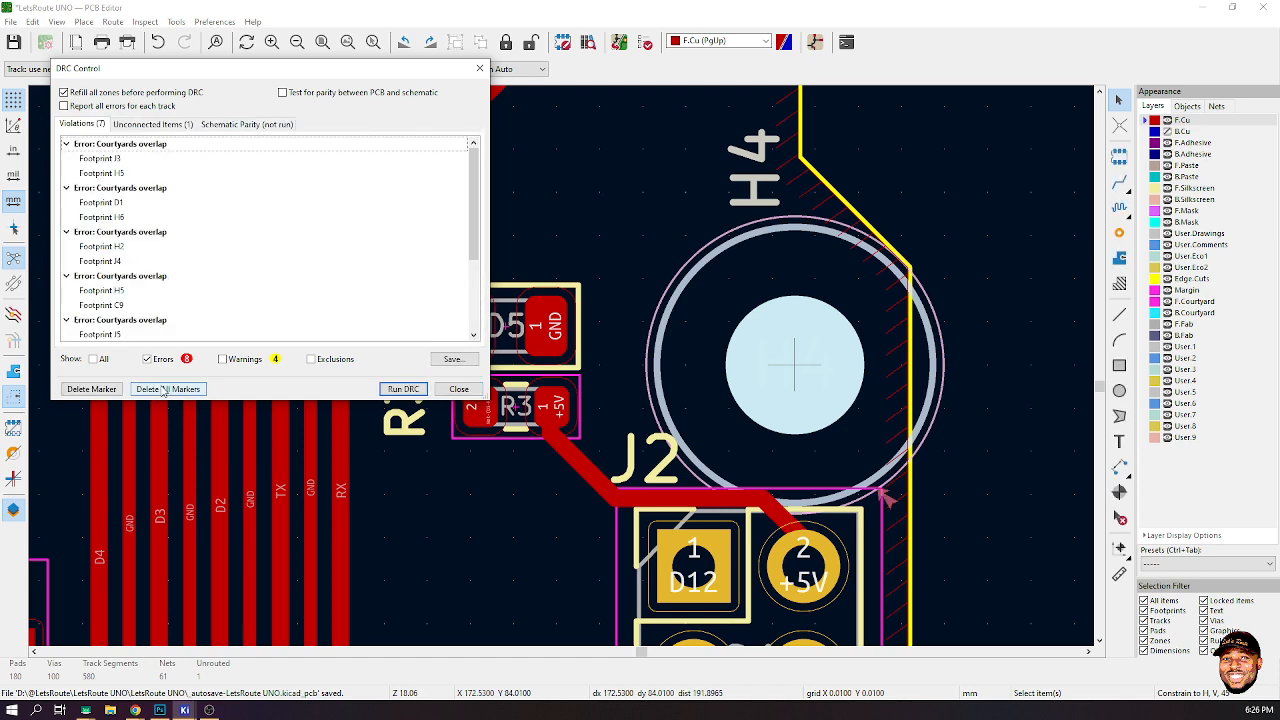
- Delete all DRC markers and close the design rules check dialog
click(163, 389)
click(458, 389)
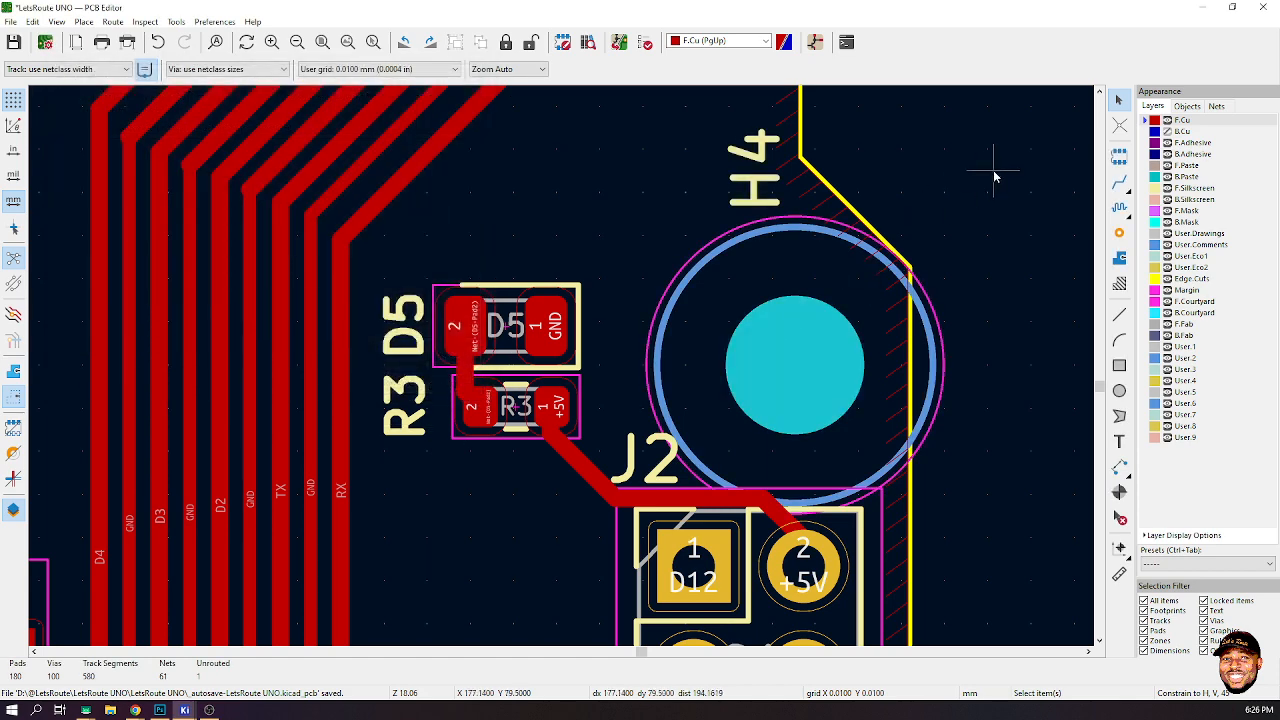
- Hide the front copper layer to reveal the footprints on the whole board
scroll(680, 400, down, 8)
scroll(561, 364, up, 3)
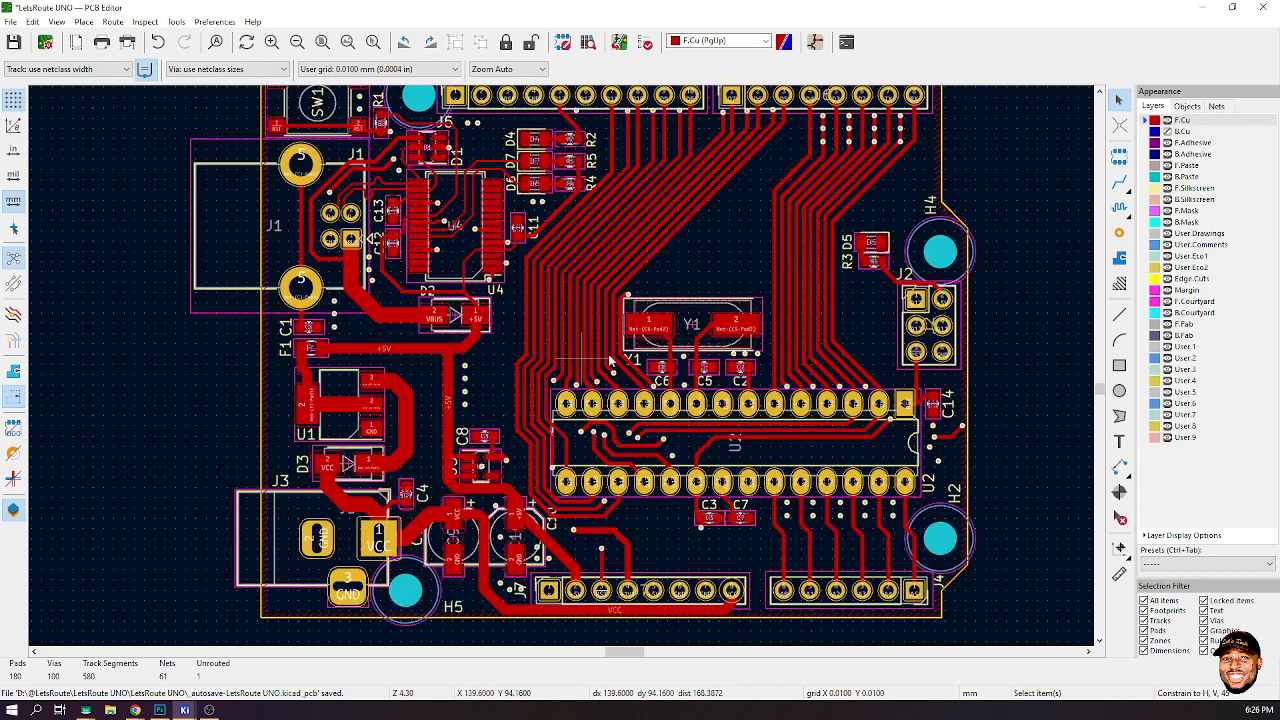
scroll(609, 360, down, 1)
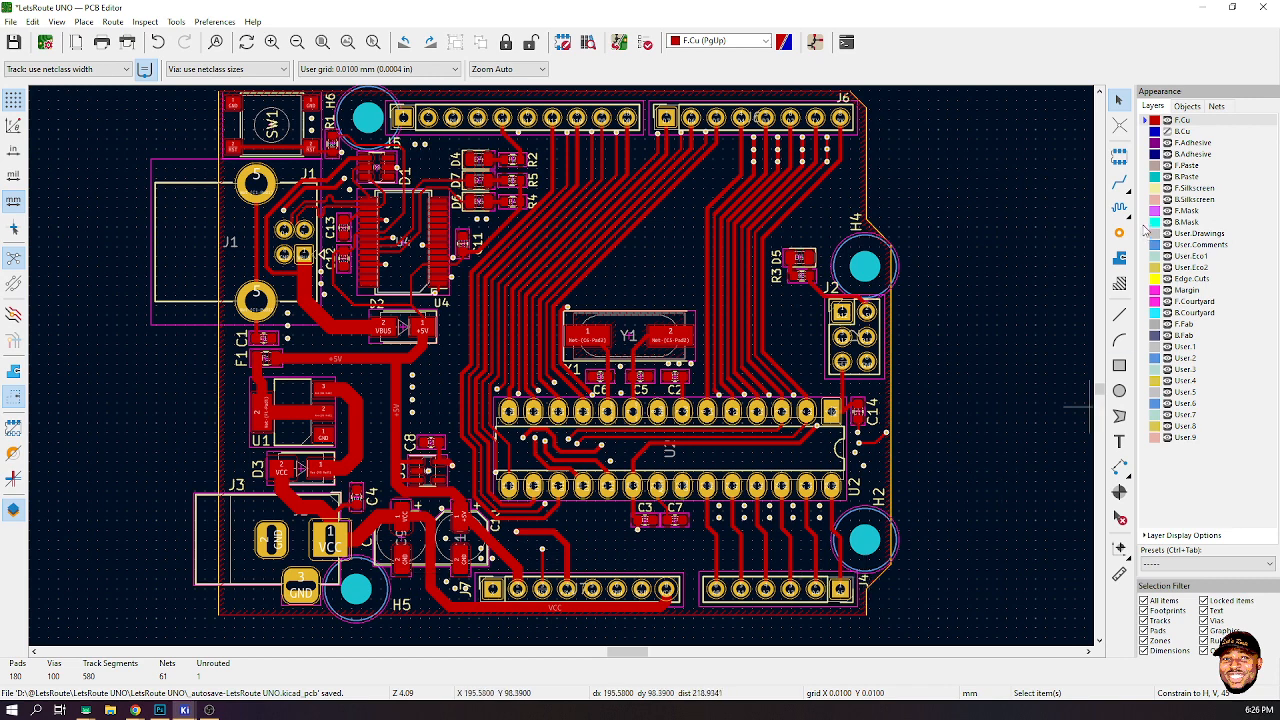
click(1167, 120)
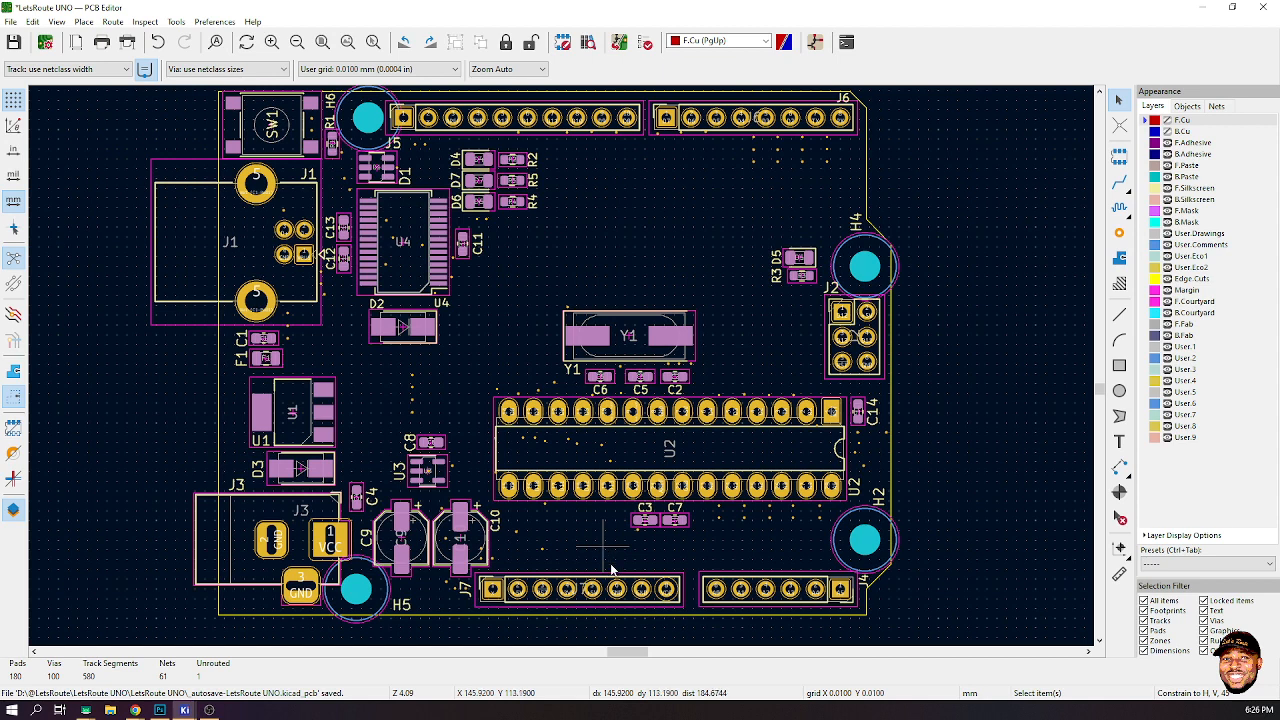
- Add an IOREF text on the front silkscreen at 1 mm width, height and thickness, rotated vertically above J7 pin 2
scroll(610, 563, up, 3)
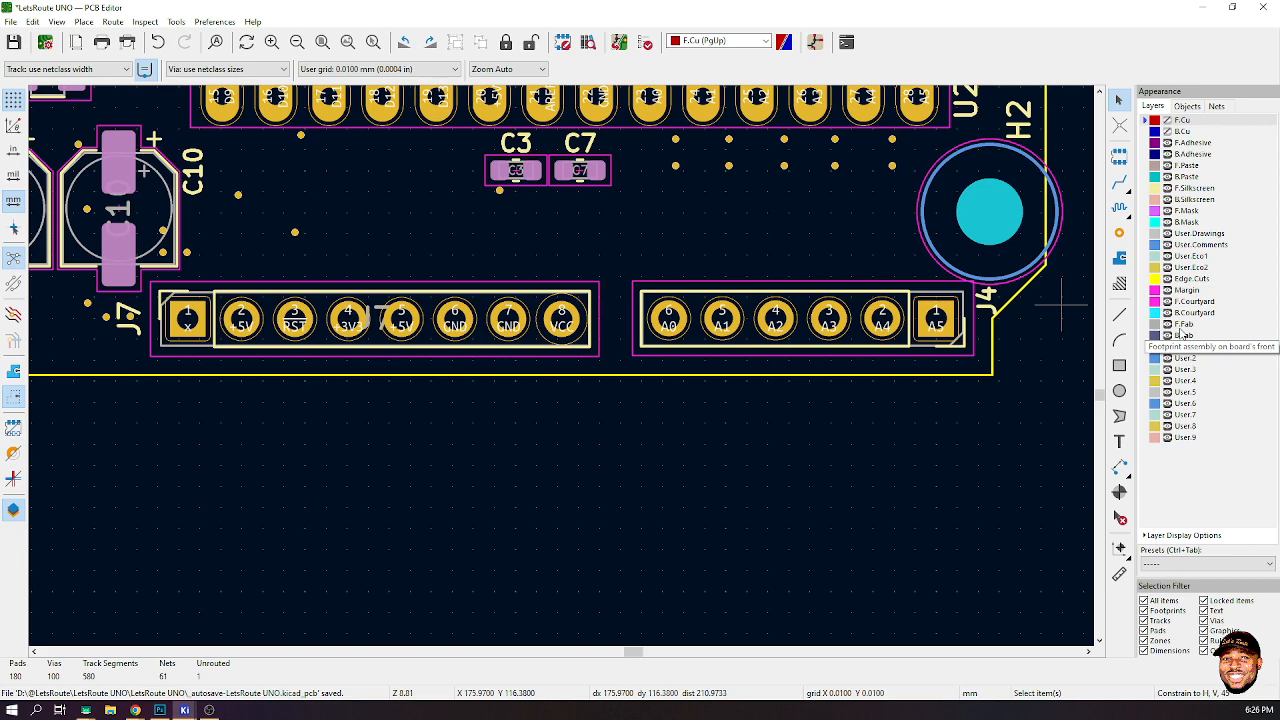
scroll(561, 364, down, 5)
scroll(561, 364, up, 3)
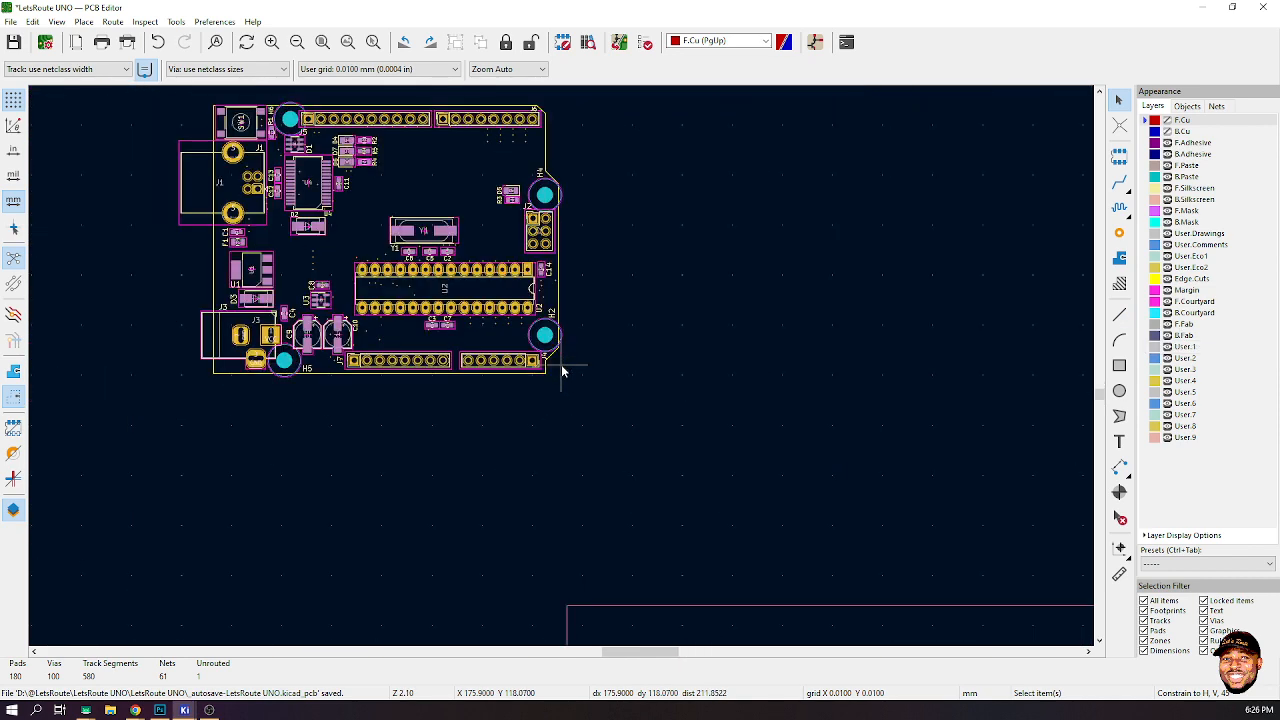
scroll(561, 370, down, 2)
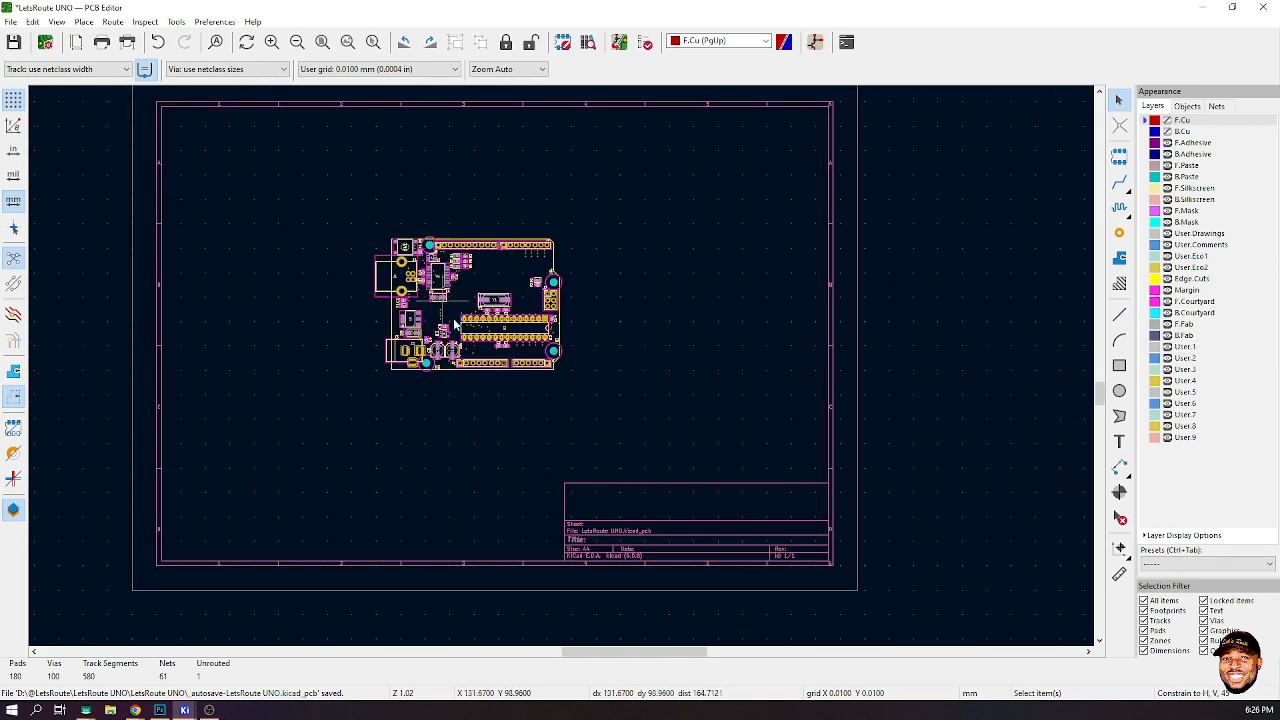
scroll(561, 366, up, 4)
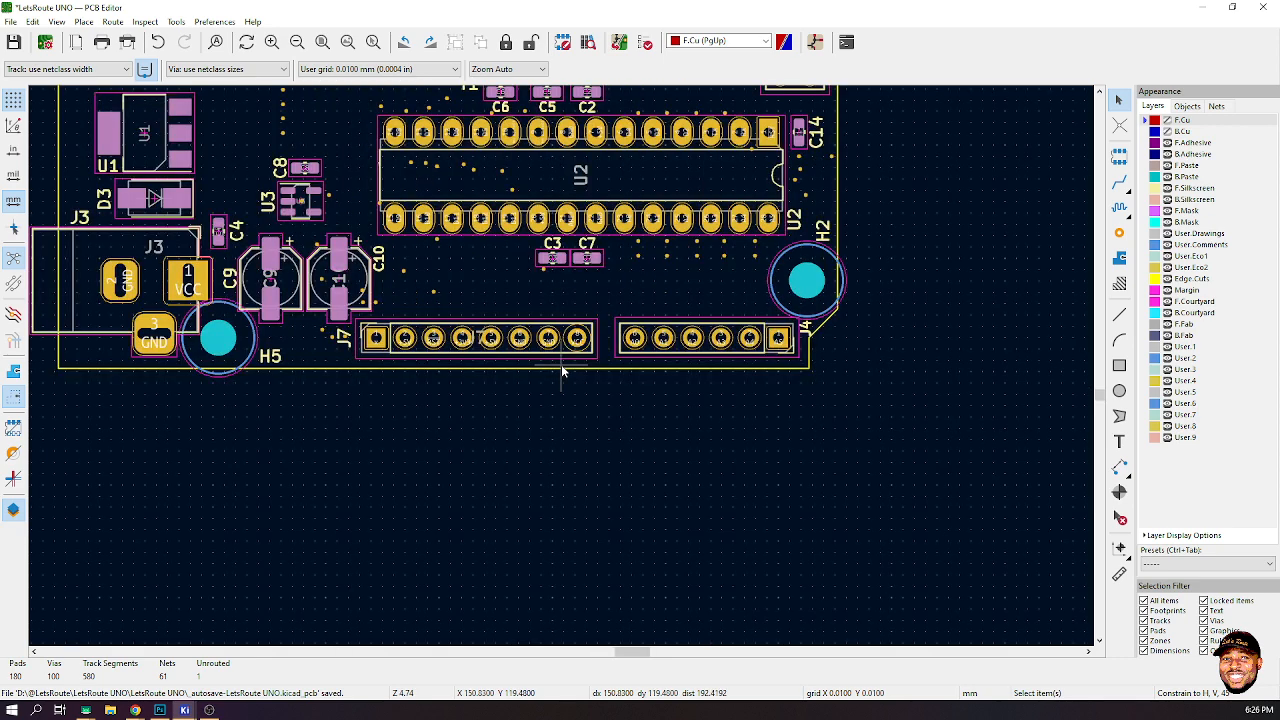
scroll(561, 364, up, 2)
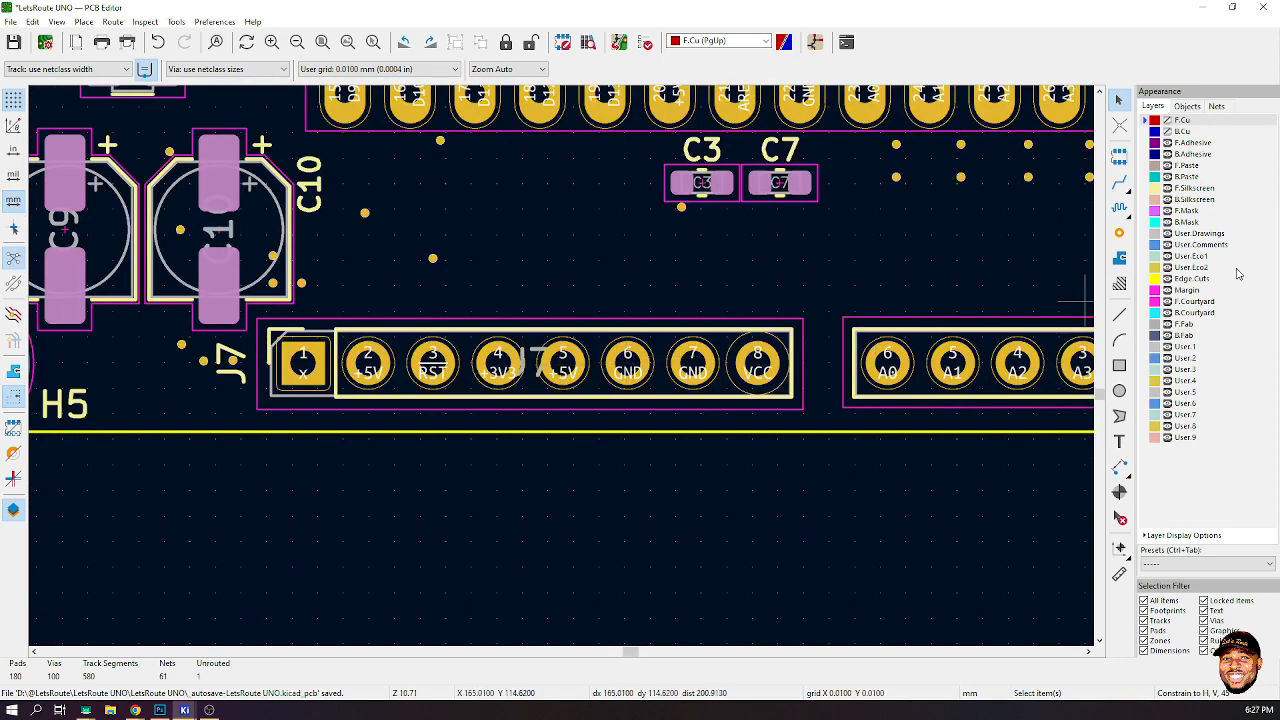
click(1119, 441)
click(887, 359)
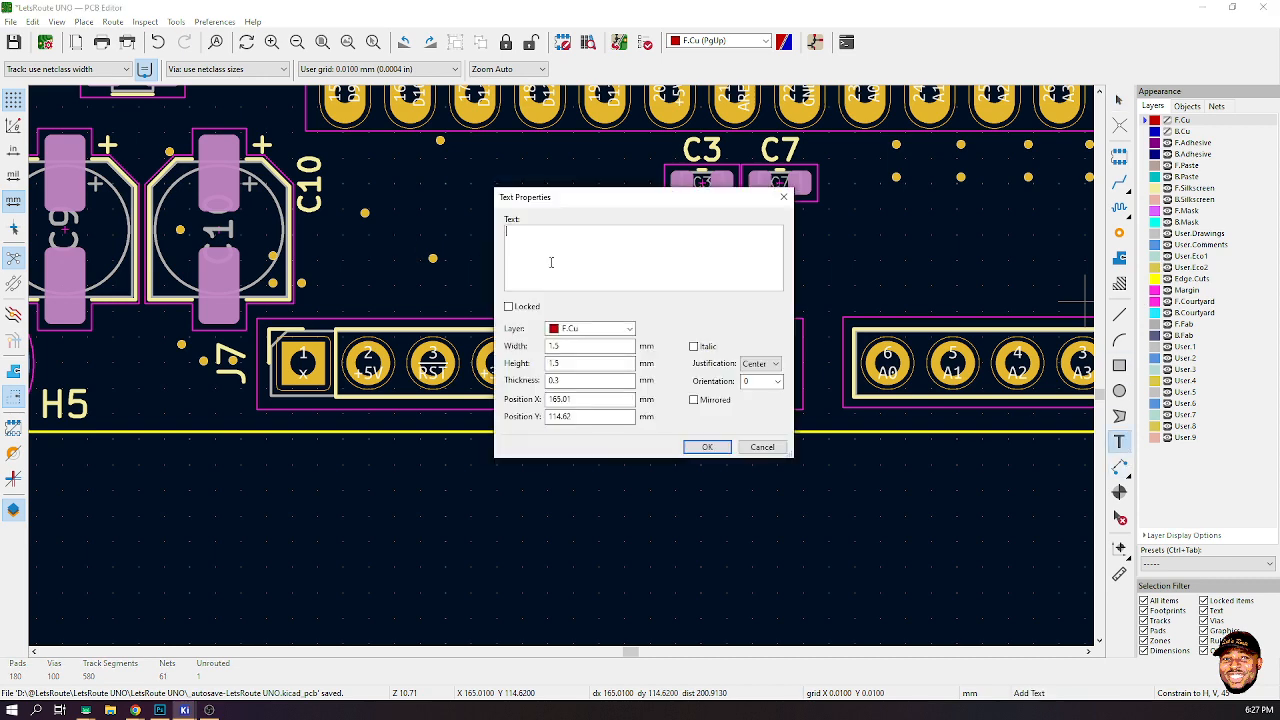
click(630, 328)
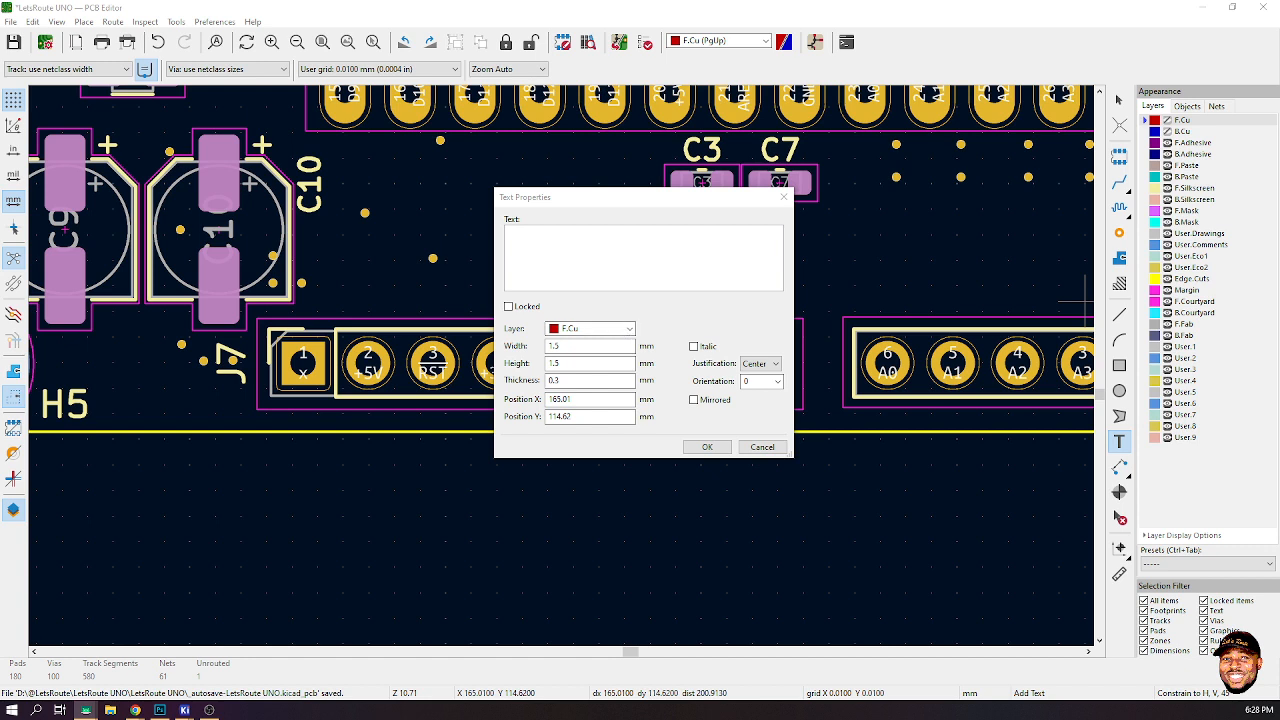
click(619, 333)
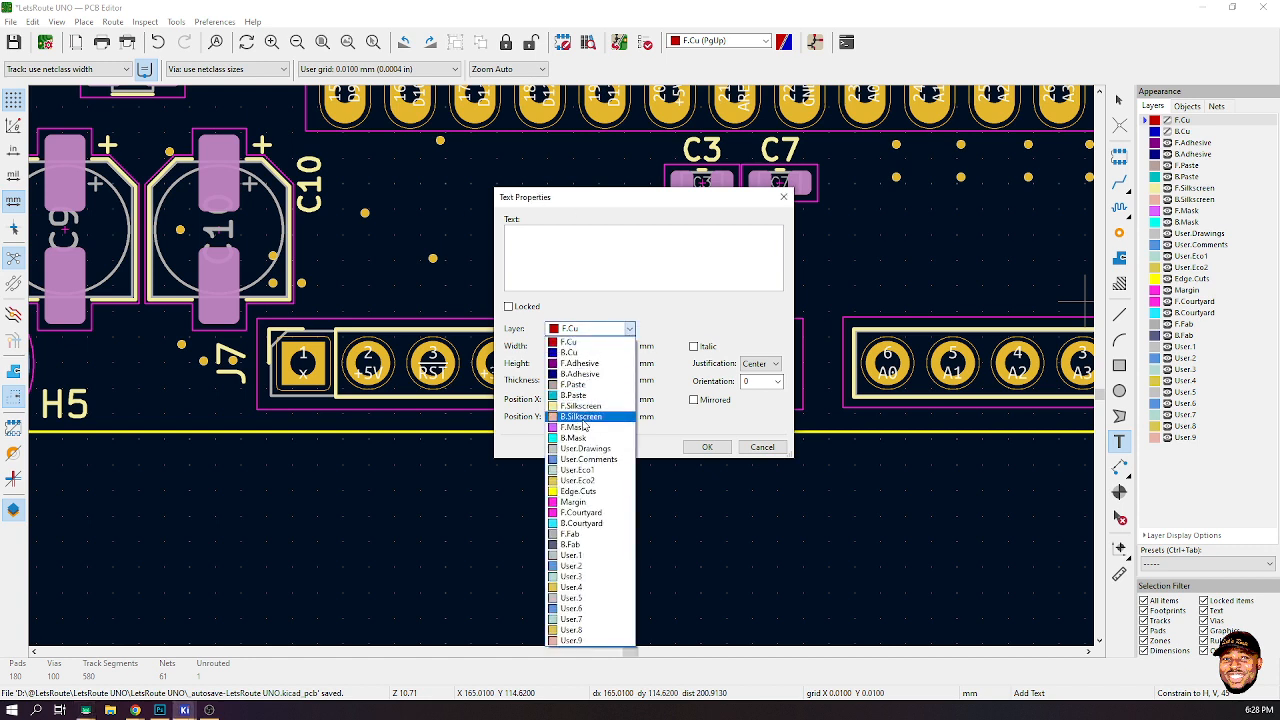
click(592, 406)
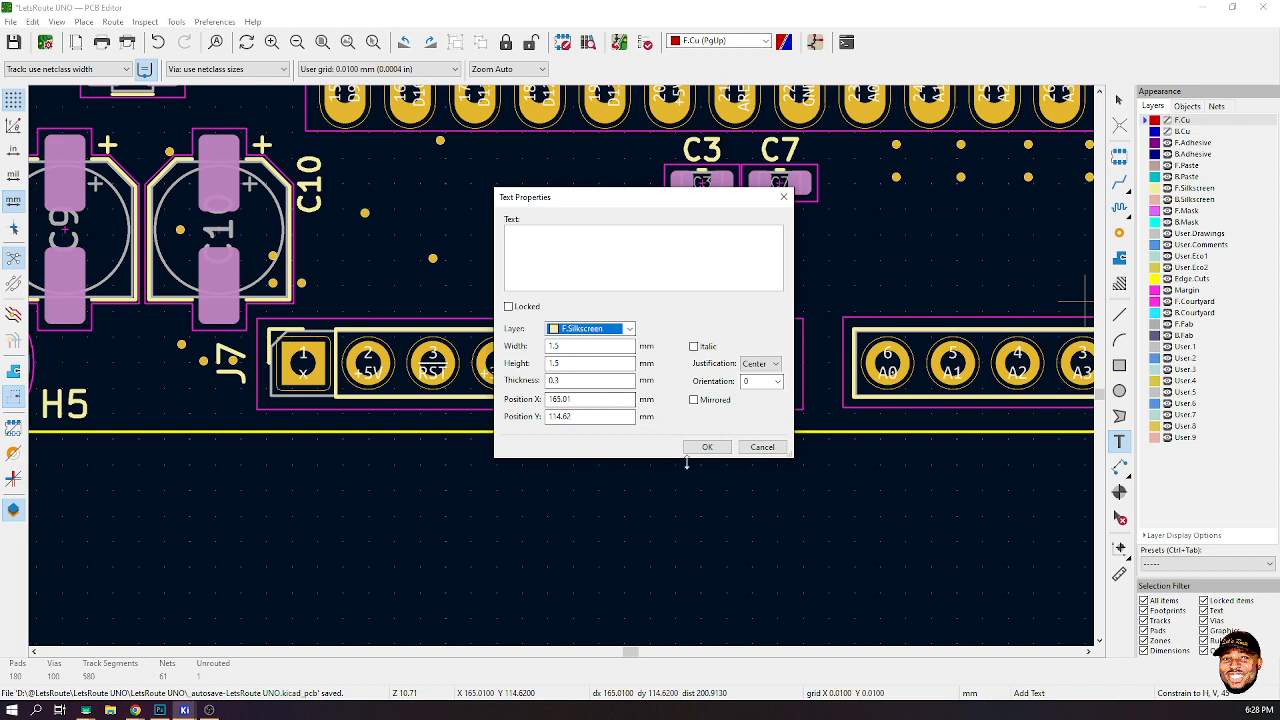
click(581, 232)
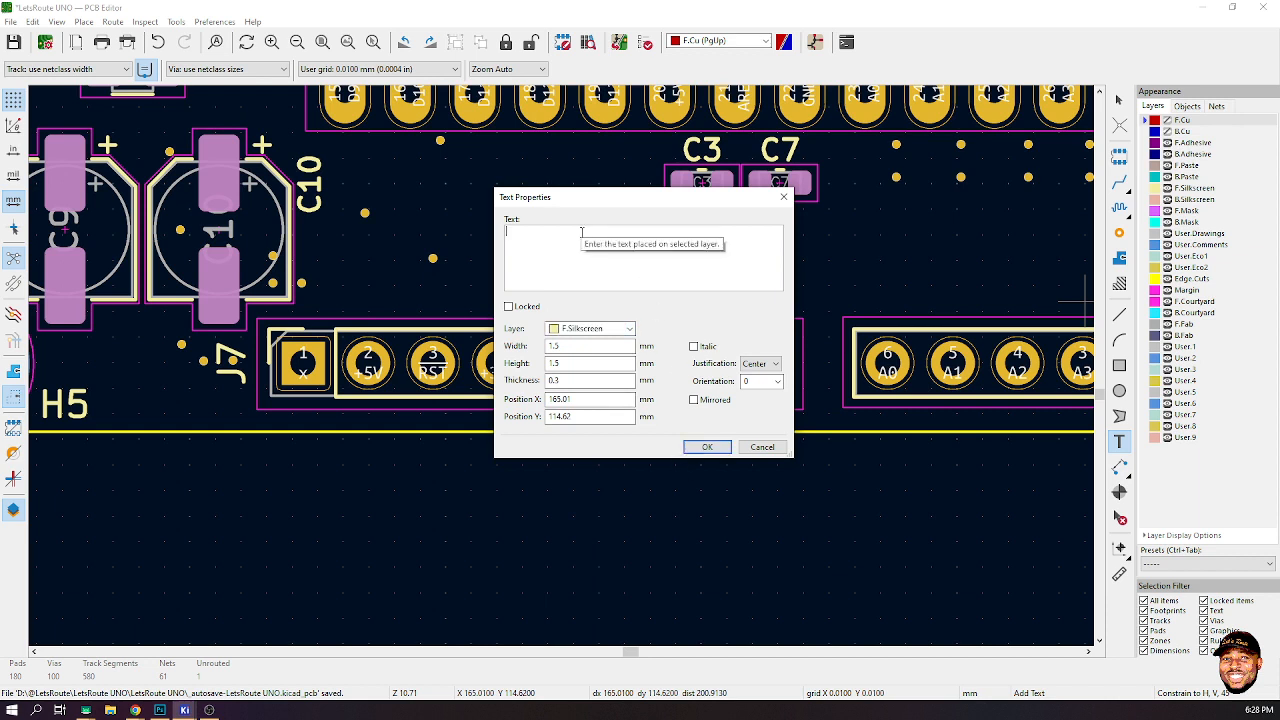
text(icsp)
key(BackSpace)
key(BackSpace)
key(BackSpace)
key(BackSpace)
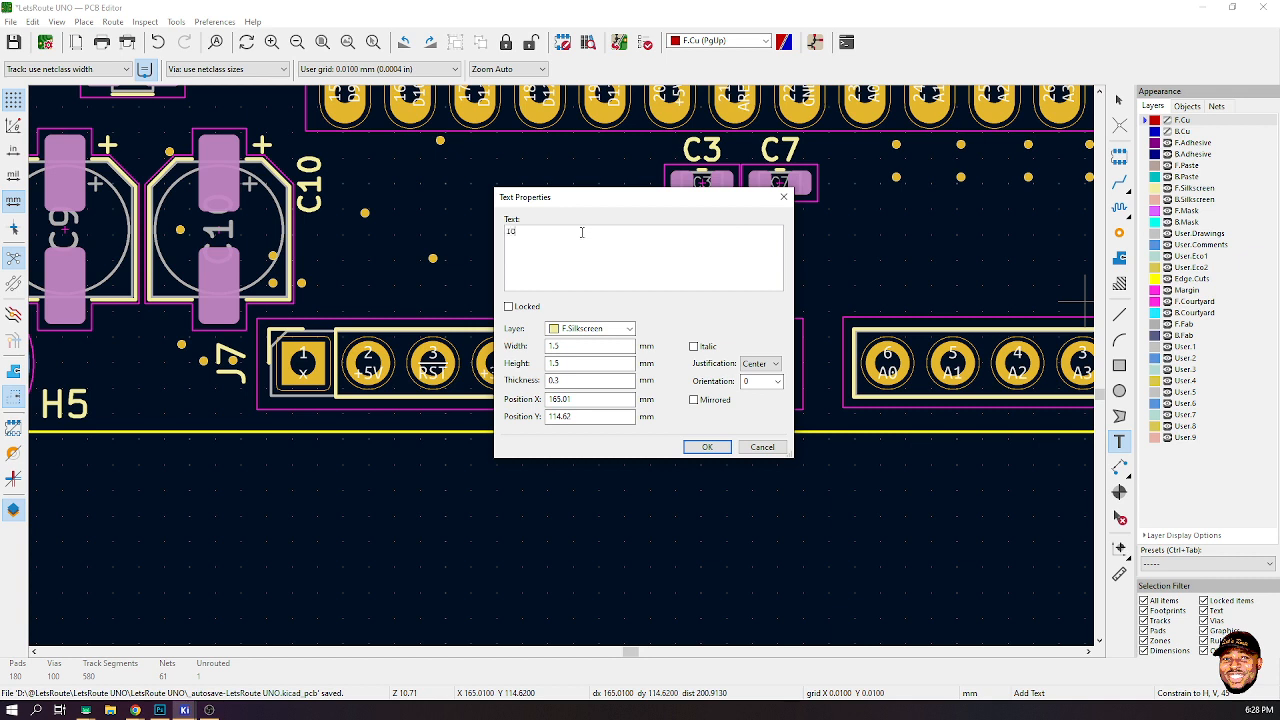
text(IOREF)
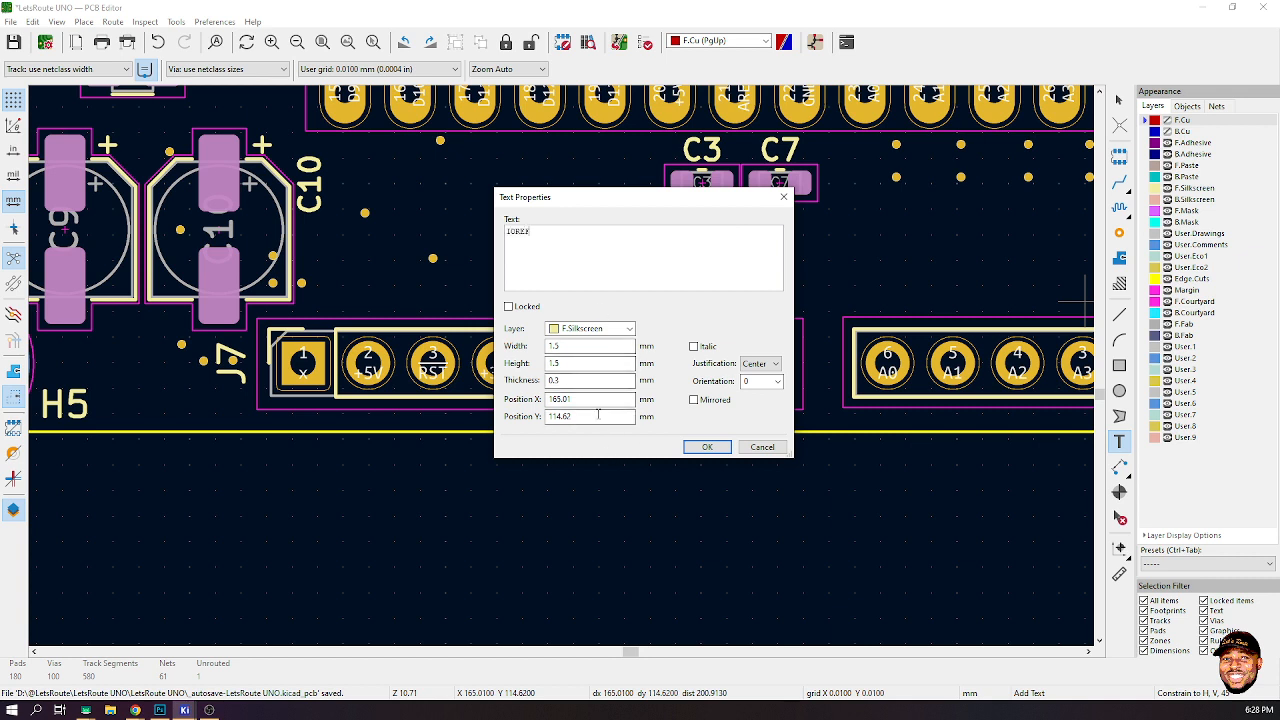
drag(597, 417, 502, 417)
drag(600, 346, 497, 357)
text(1)
key(Tab)
text(1)
key(Tab)
text(1)
click(707, 447)
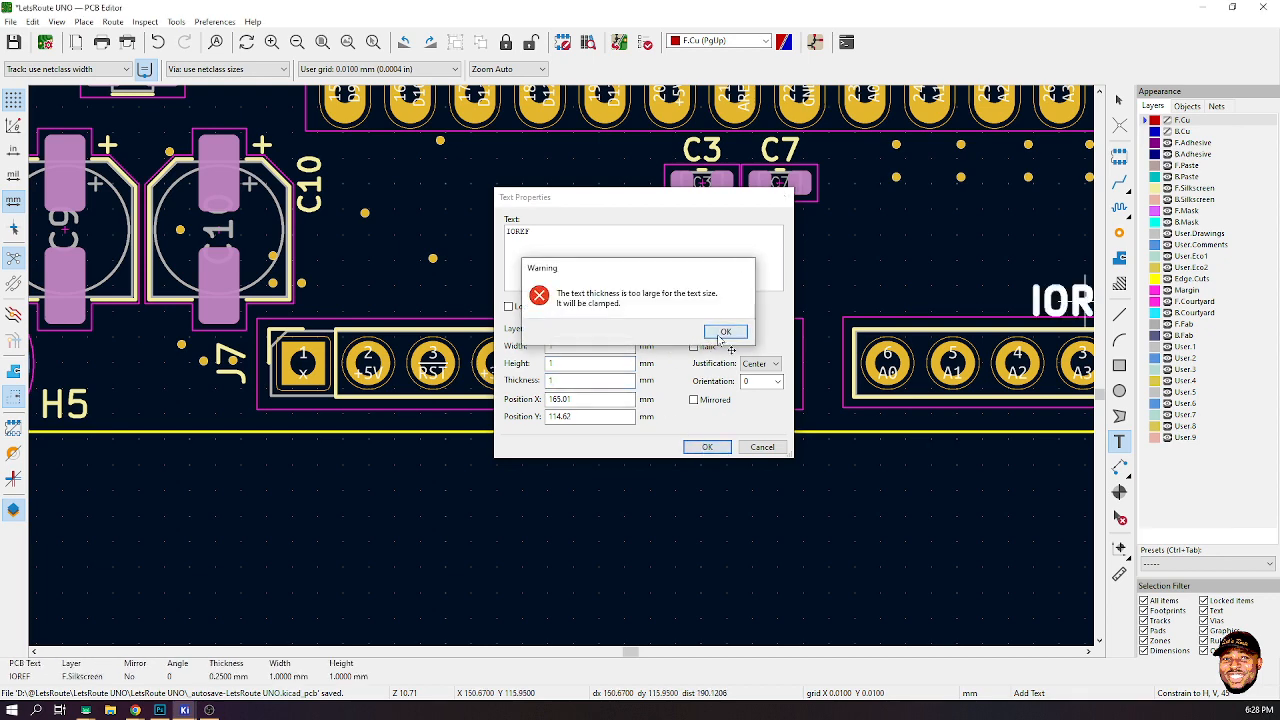
click(725, 331)
key(r)
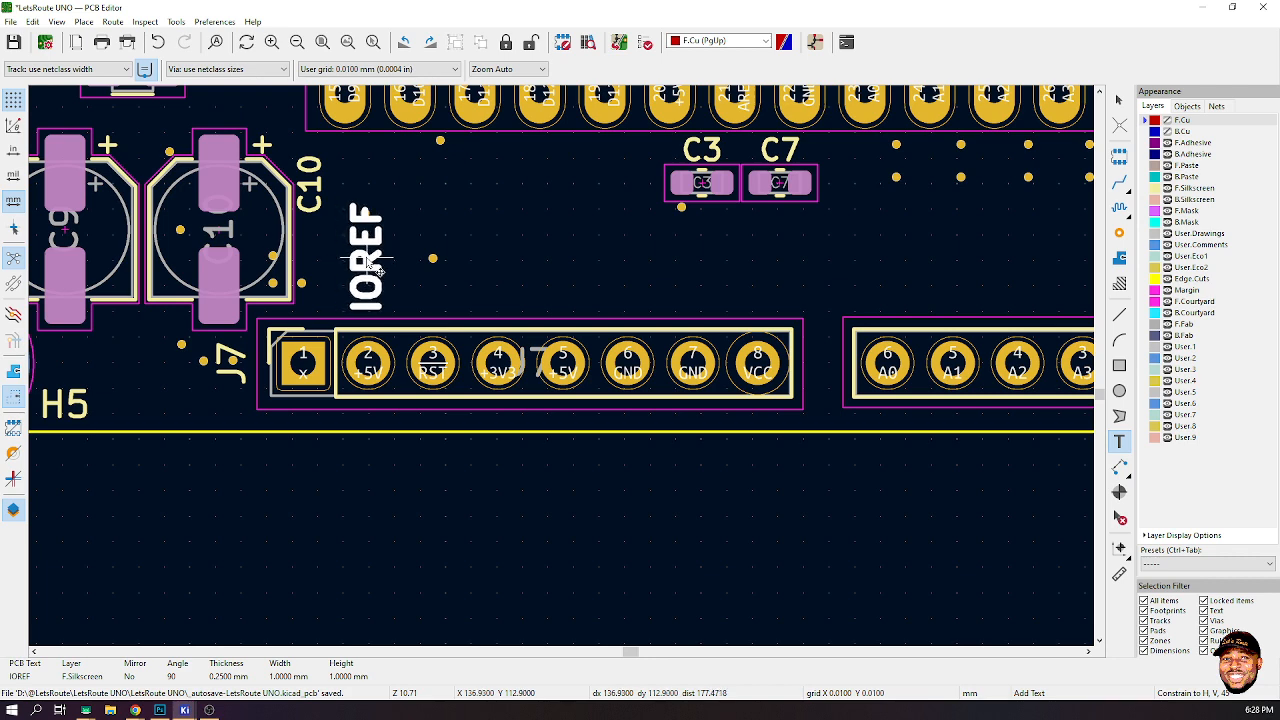
click(368, 263)
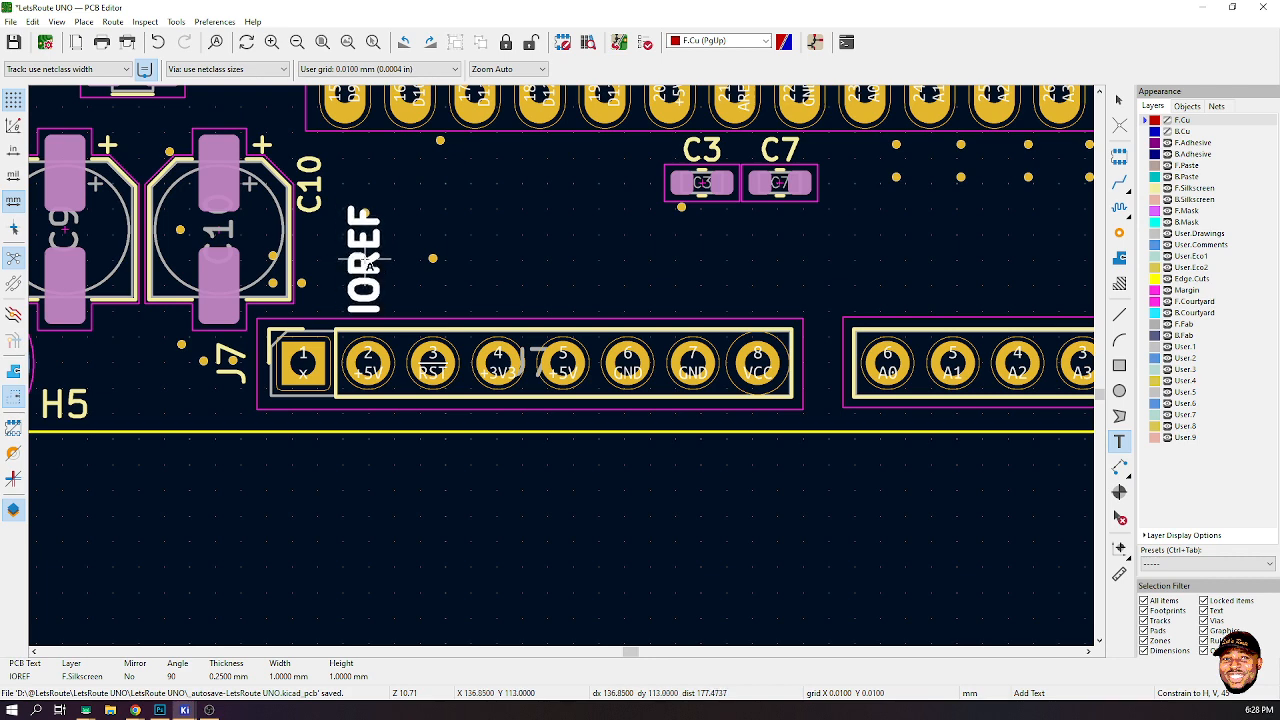
- Resize the IOREF text to 0.8 mm width and height
double_click(368, 262)
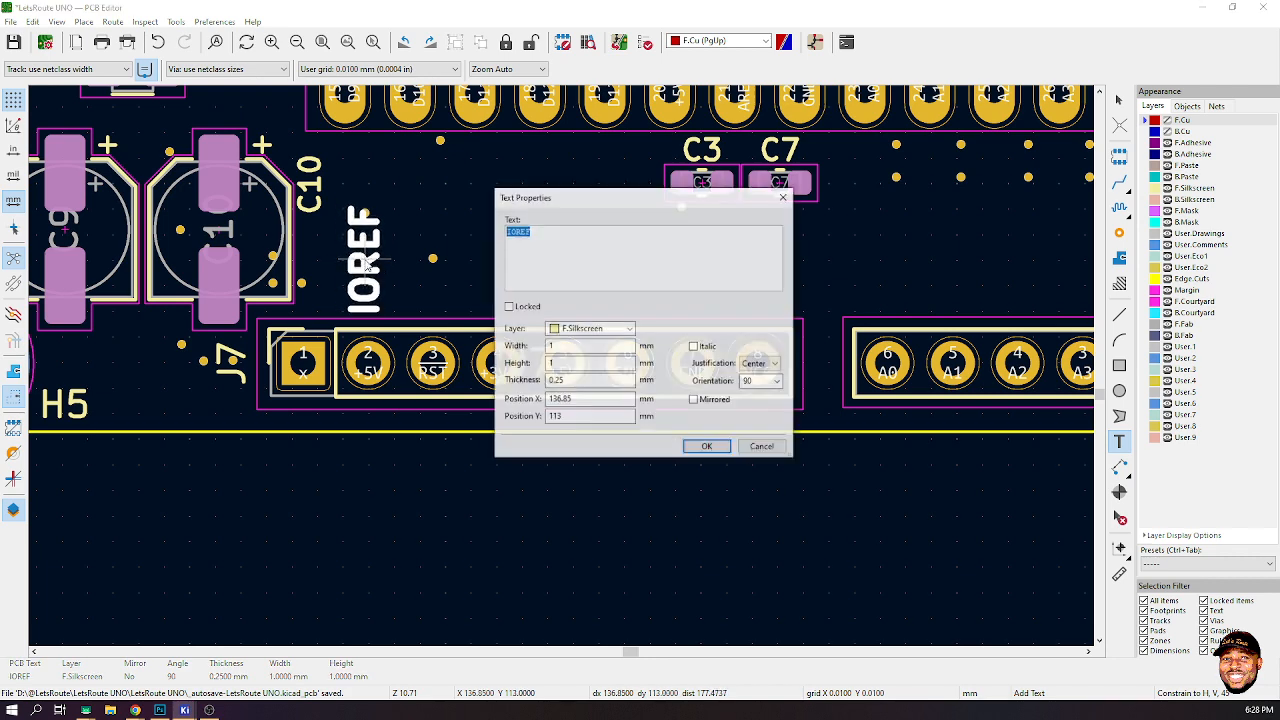
click(552, 346)
text(.)
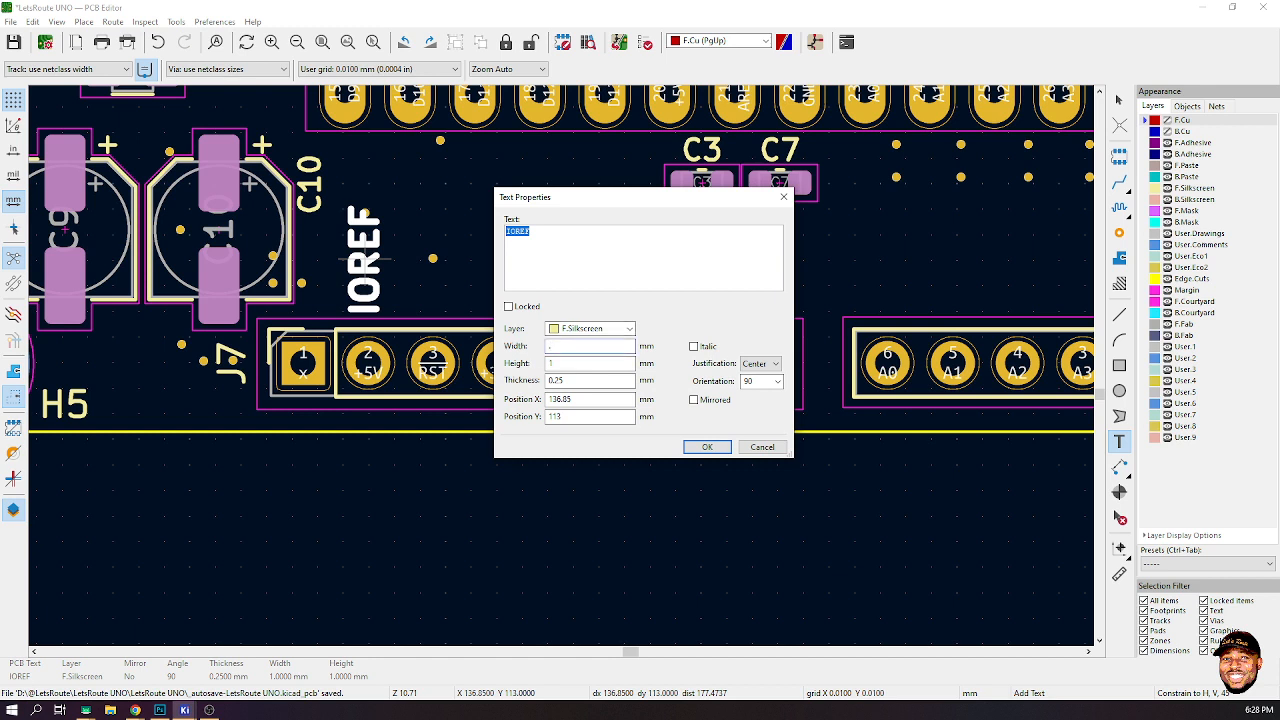
text(8)
key(Tab)
text(.8)
click(707, 447)
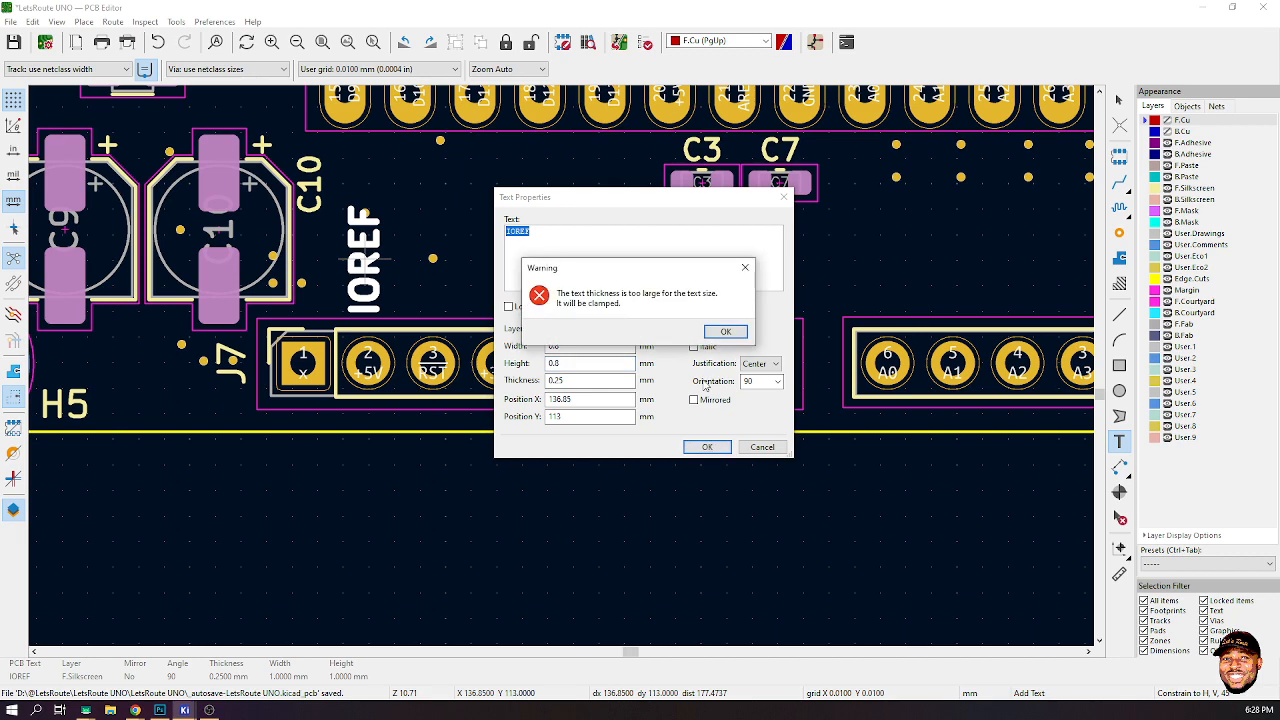
click(726, 332)
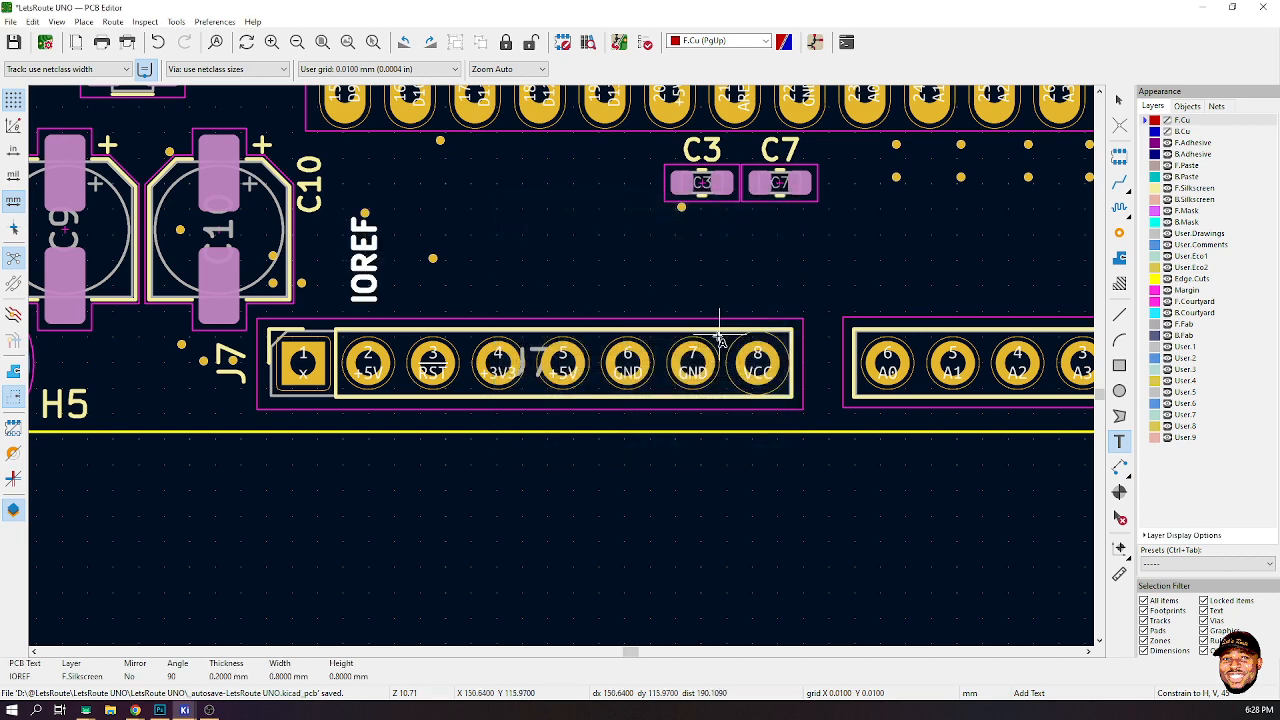
- Duplicate the IOREF label, place it above J7 pin 3 and change its text to RESET
click(370, 279)
key(ctrl+d)
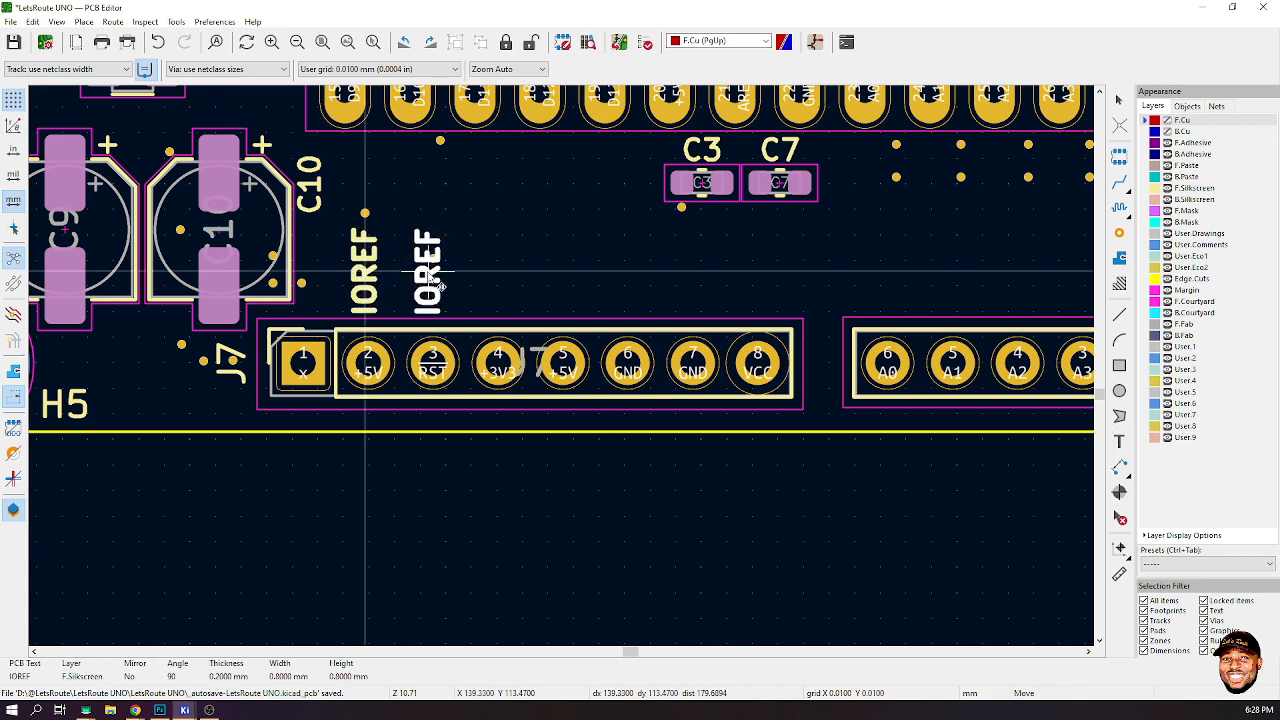
click(437, 285)
double_click(437, 285)
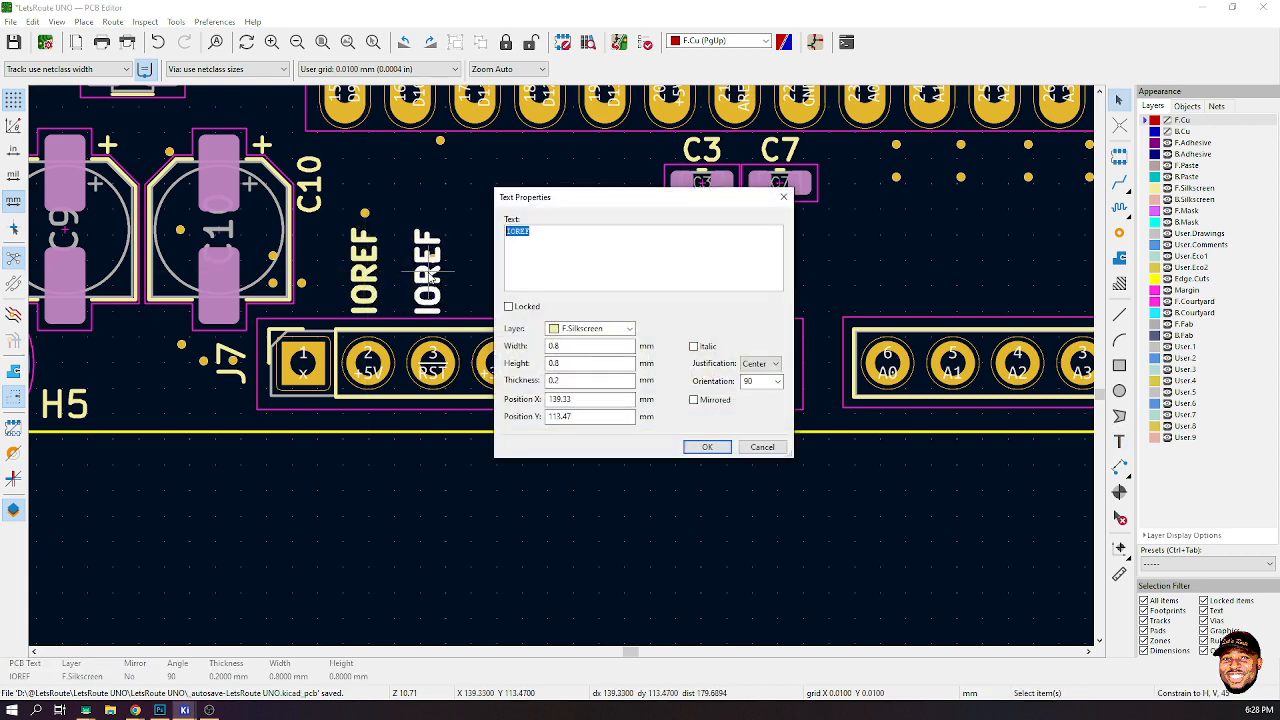
text(RESET)
click(716, 450)
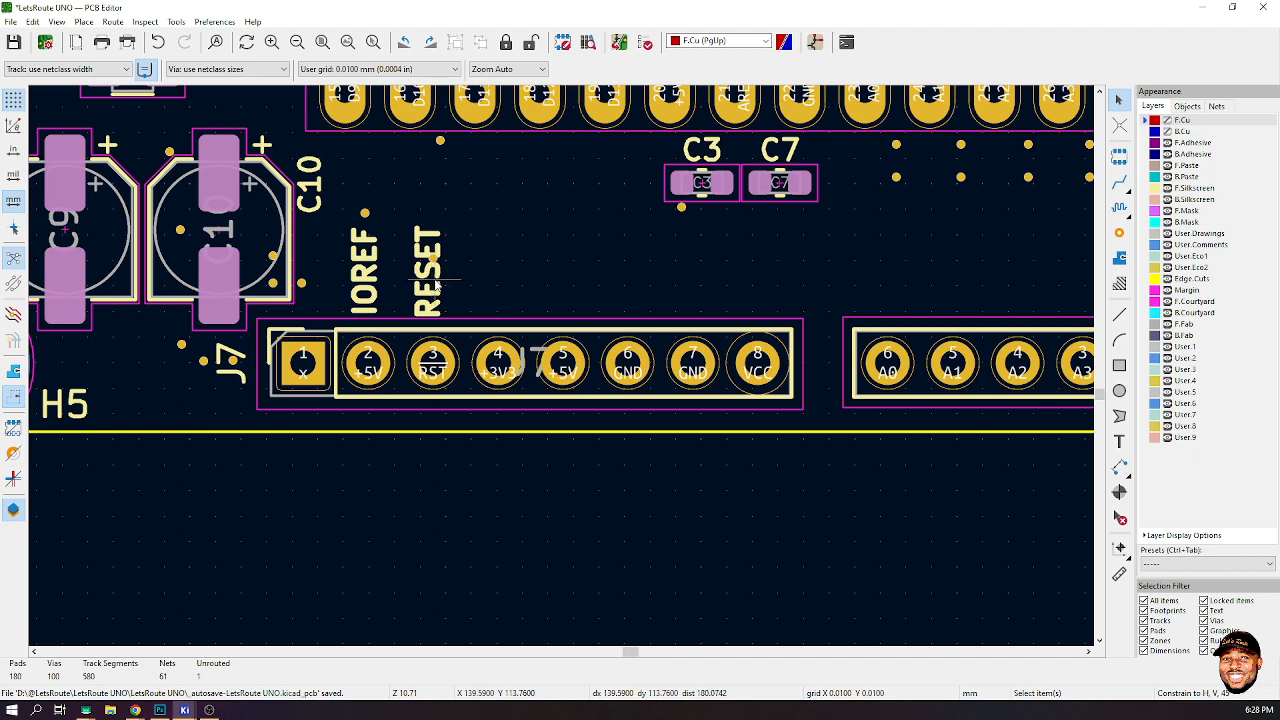
- Duplicate the RESET label, place it above J7 pin 4 and change its text to 3V3
click(430, 280)
key(ctrl+d)
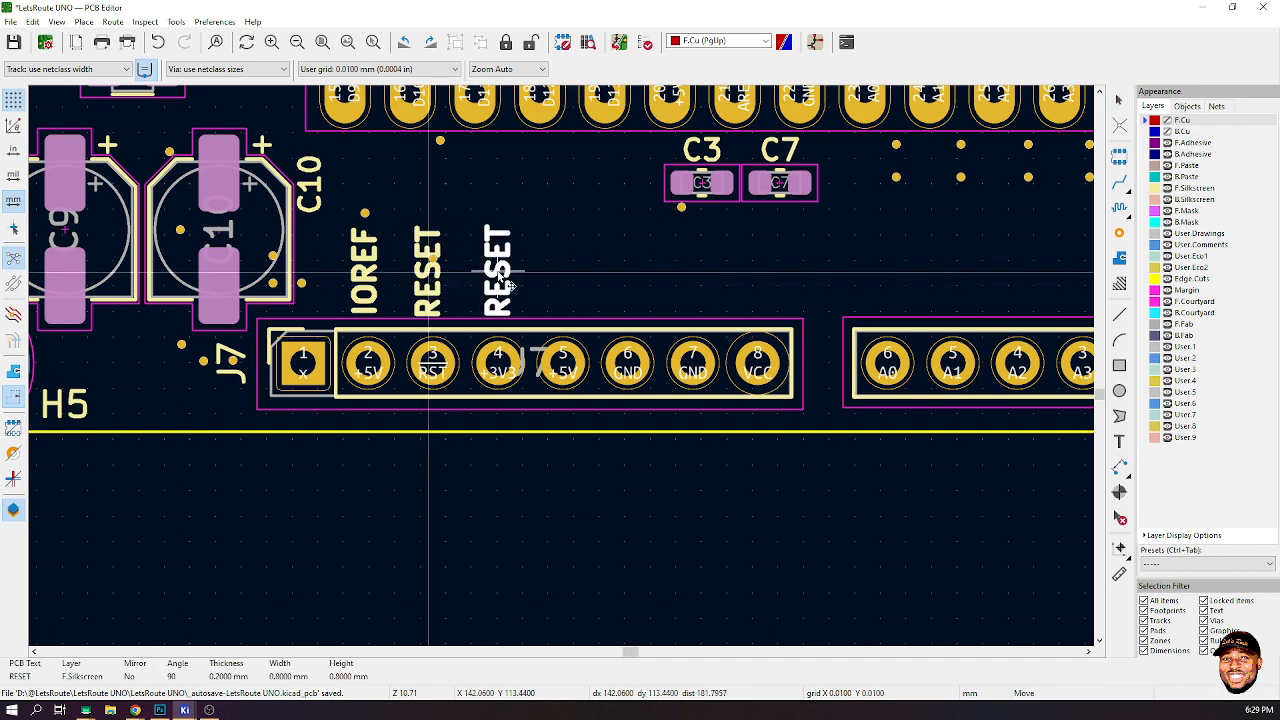
click(510, 287)
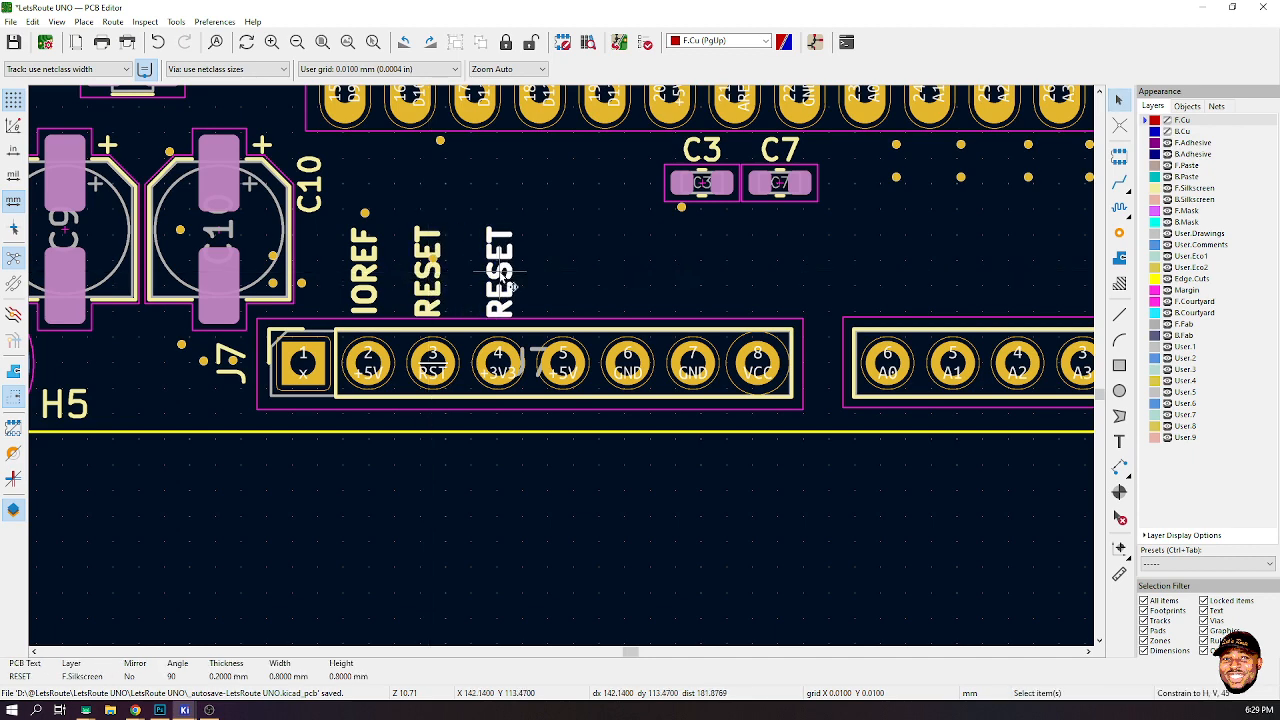
double_click(510, 287)
key(BackSpace)
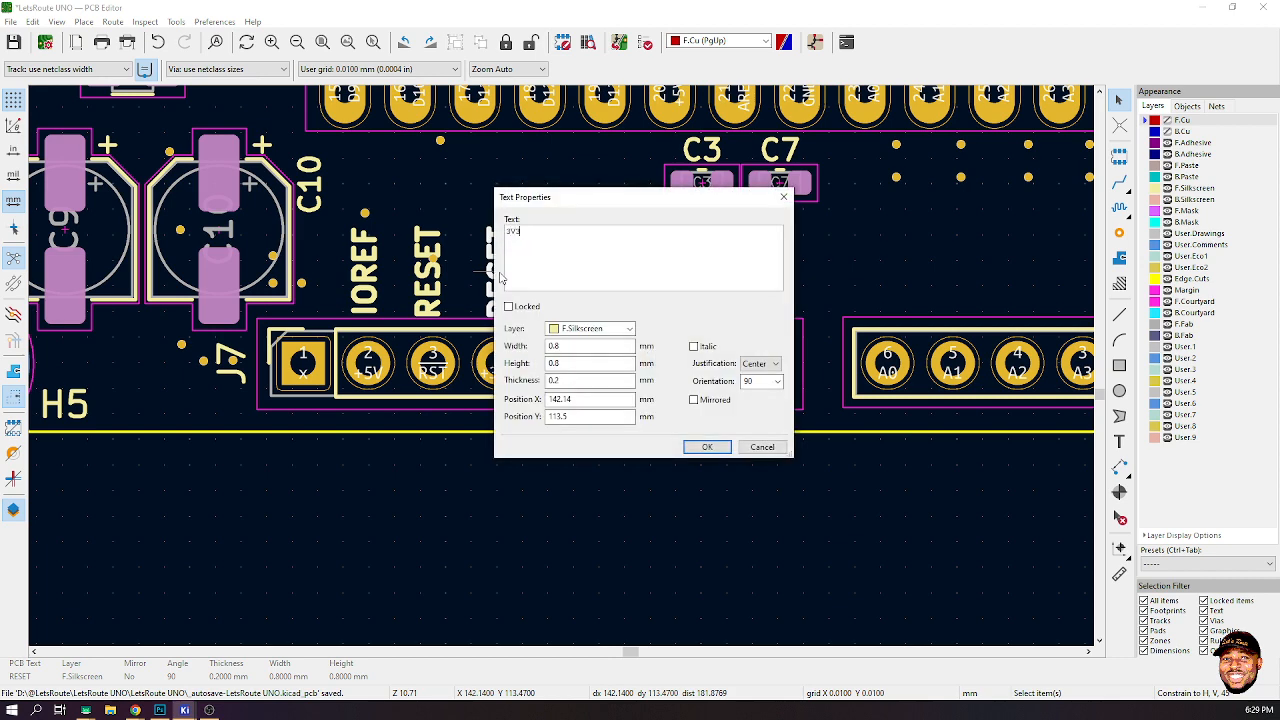
click(707, 447)
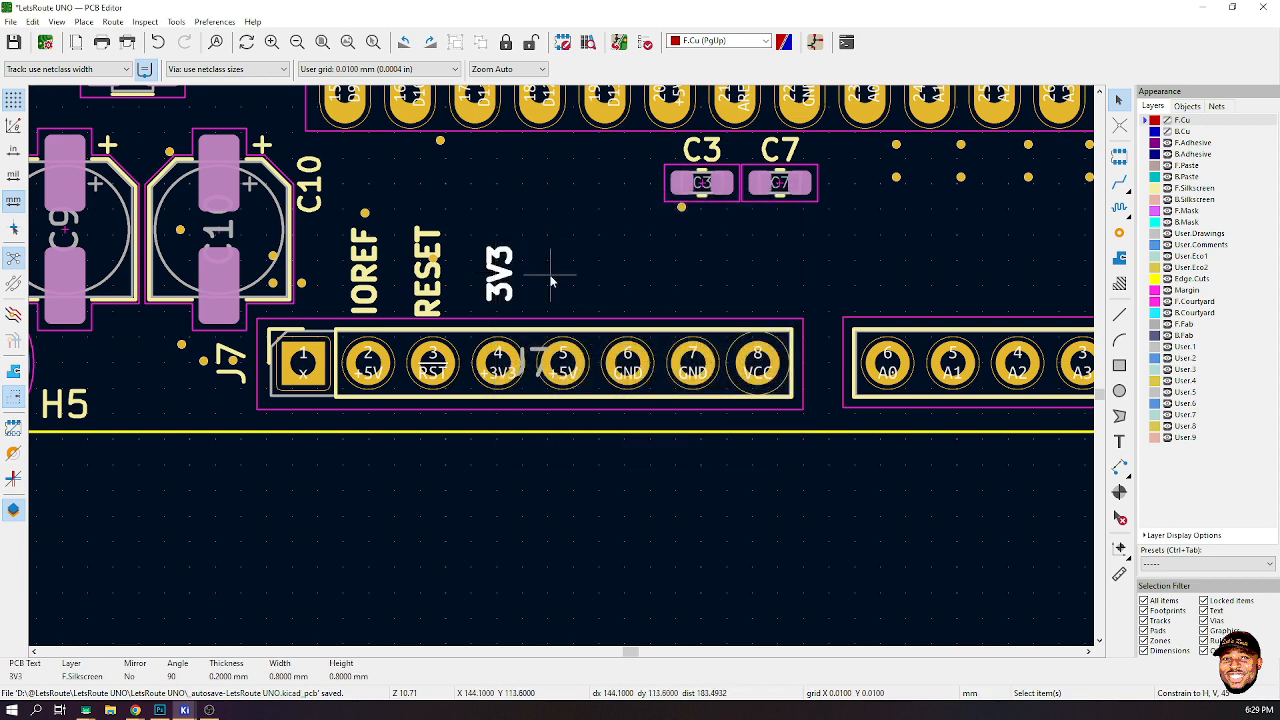
- Duplicate the 3V3 label, place it above J7 pin 5 and change its text to 5V
key(ctrl+d)
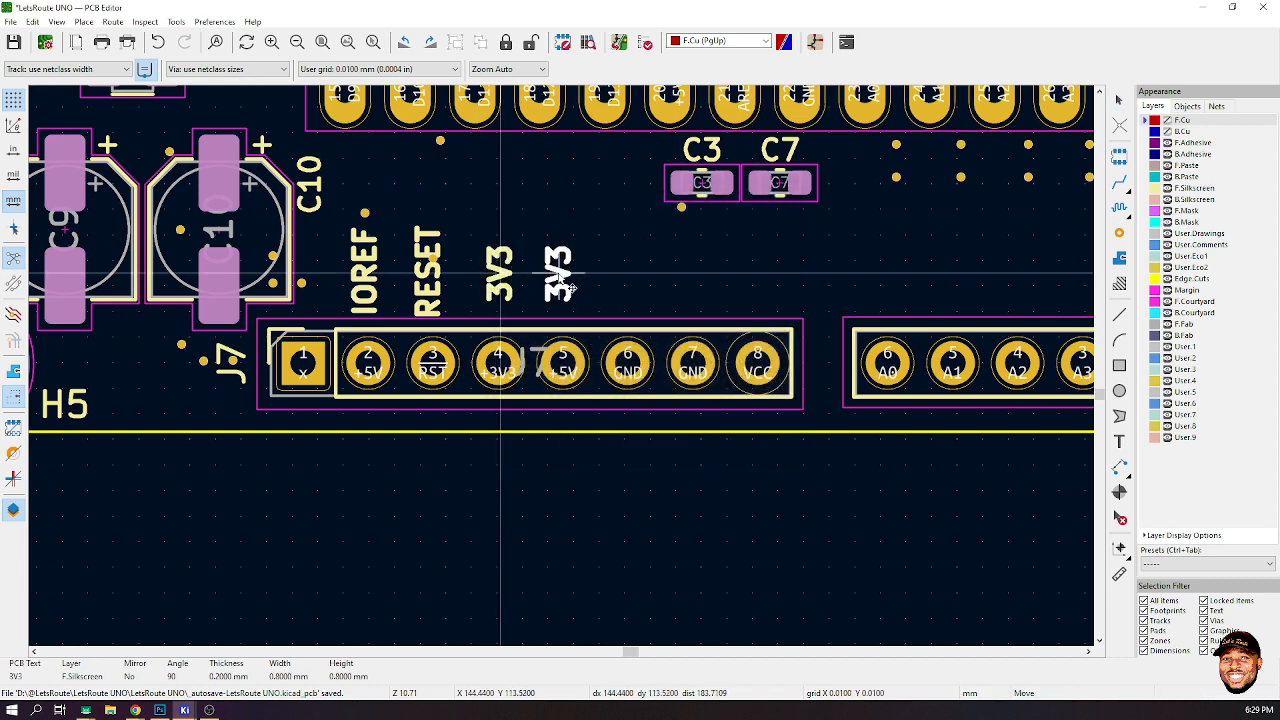
click(564, 286)
double_click(559, 276)
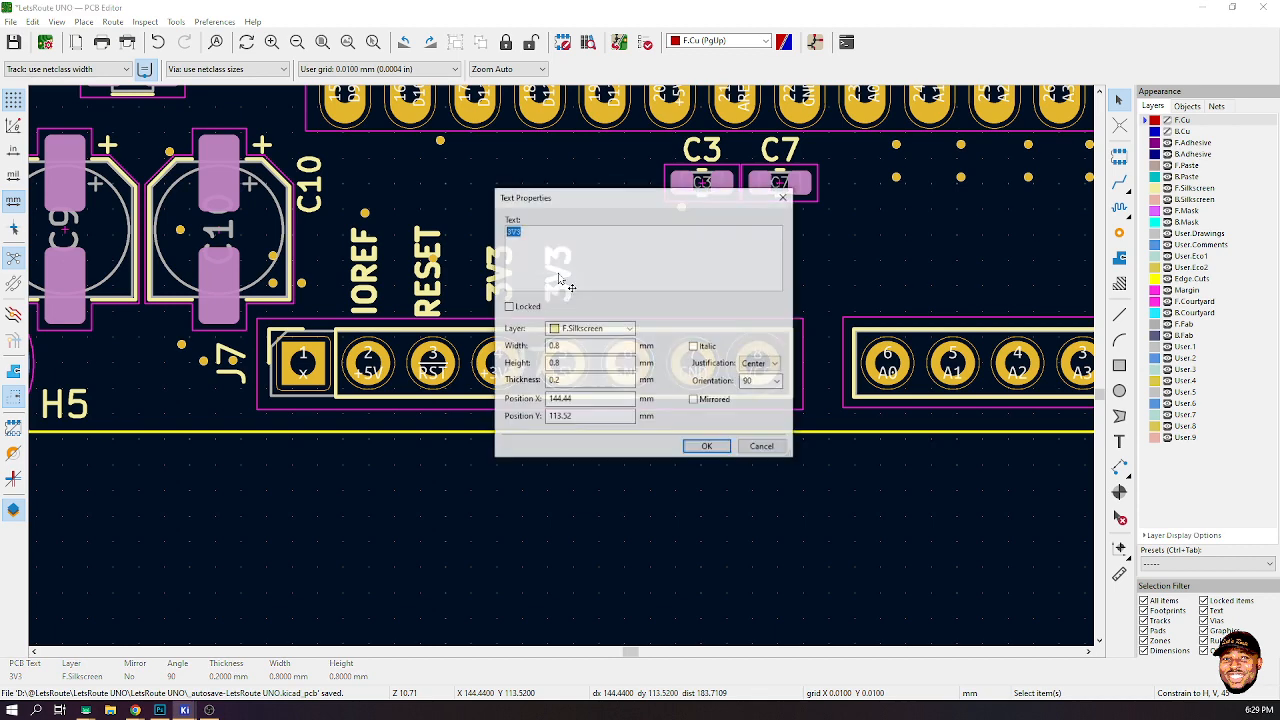
text(5V)
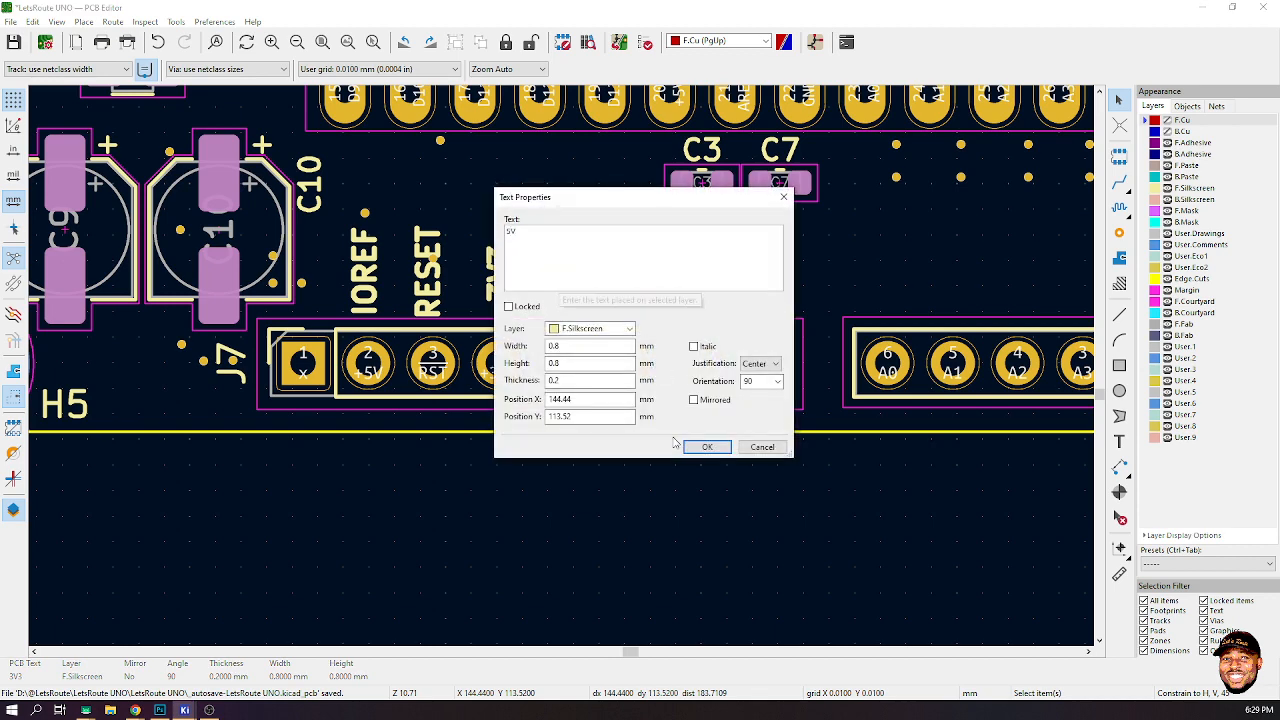
click(707, 446)
- Duplicate the 5V label, place it above J7 pin 6 and change its text to GND
key(ctrl+d)
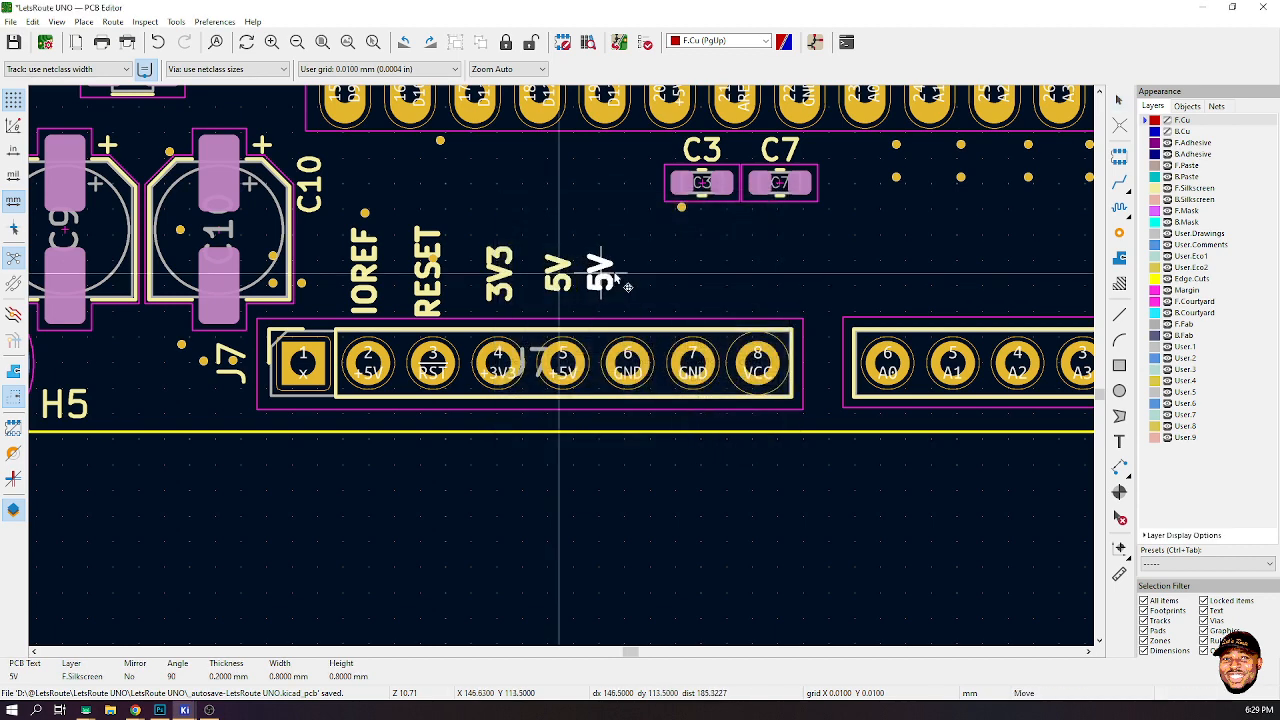
click(626, 282)
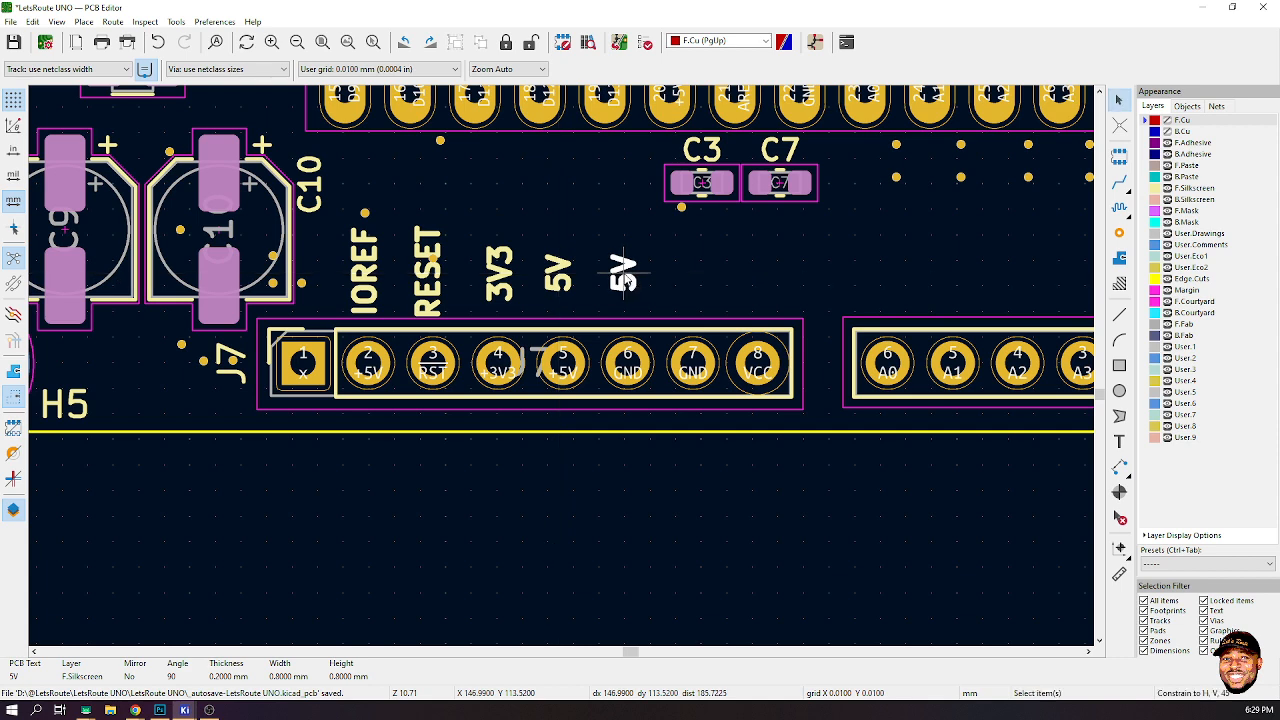
double_click(626, 279)
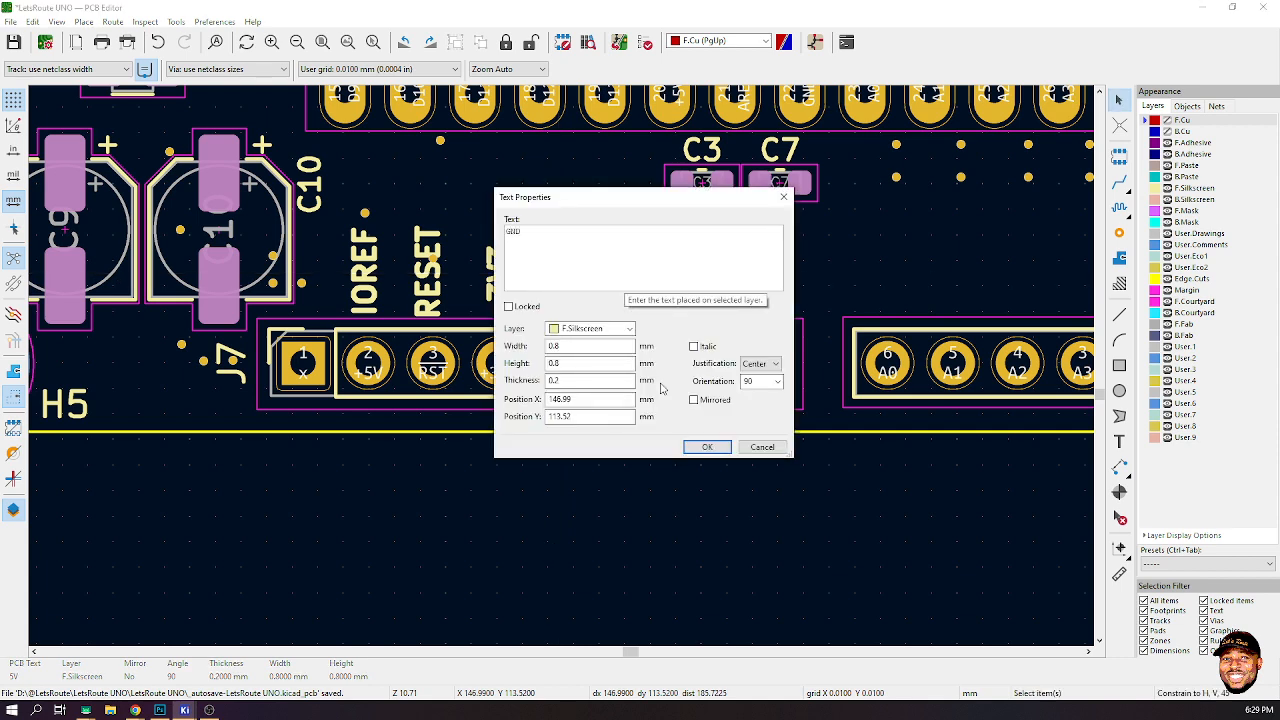
click(707, 447)
- Place another copy of the GND label above J7 pin 7
key(m)
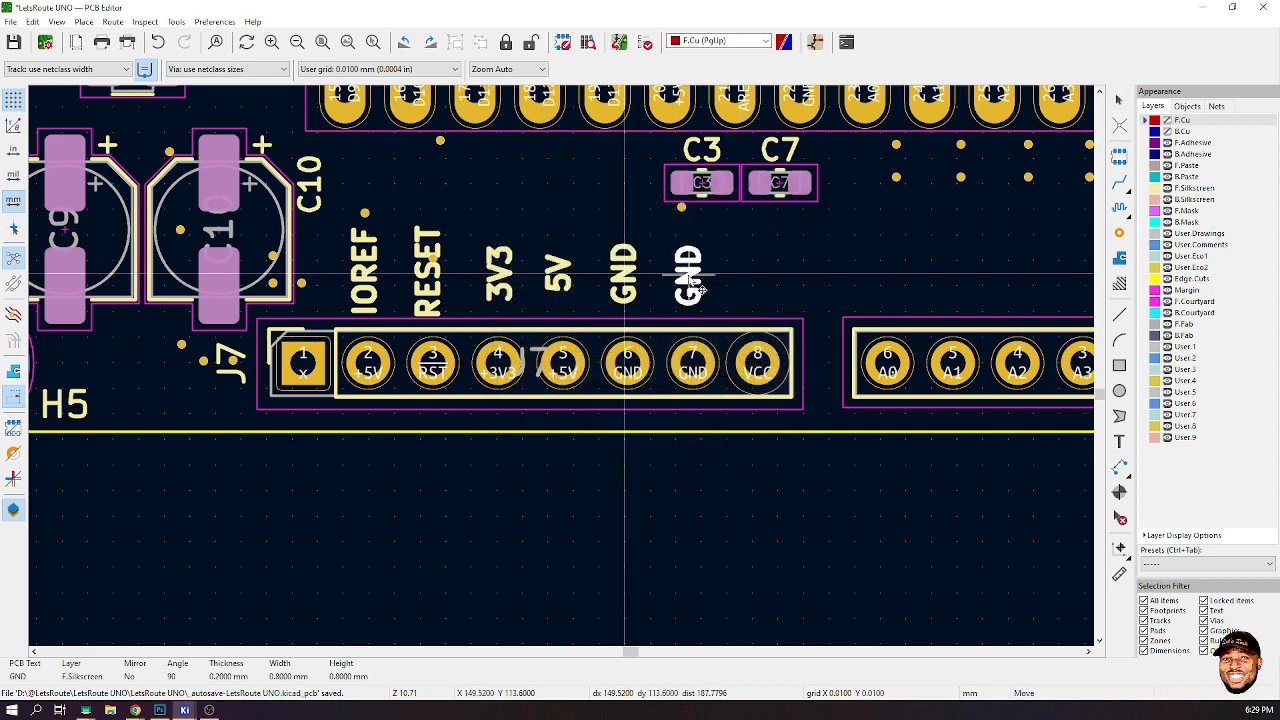
click(701, 287)
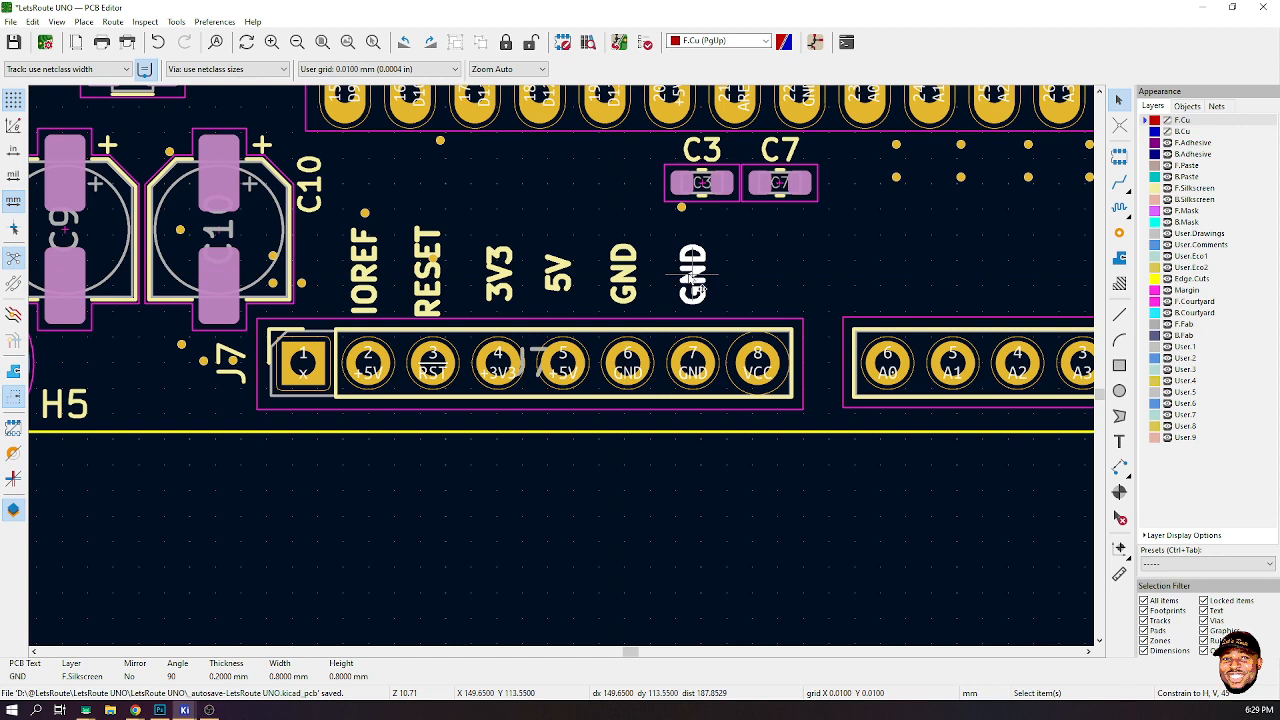
double_click(692, 282)
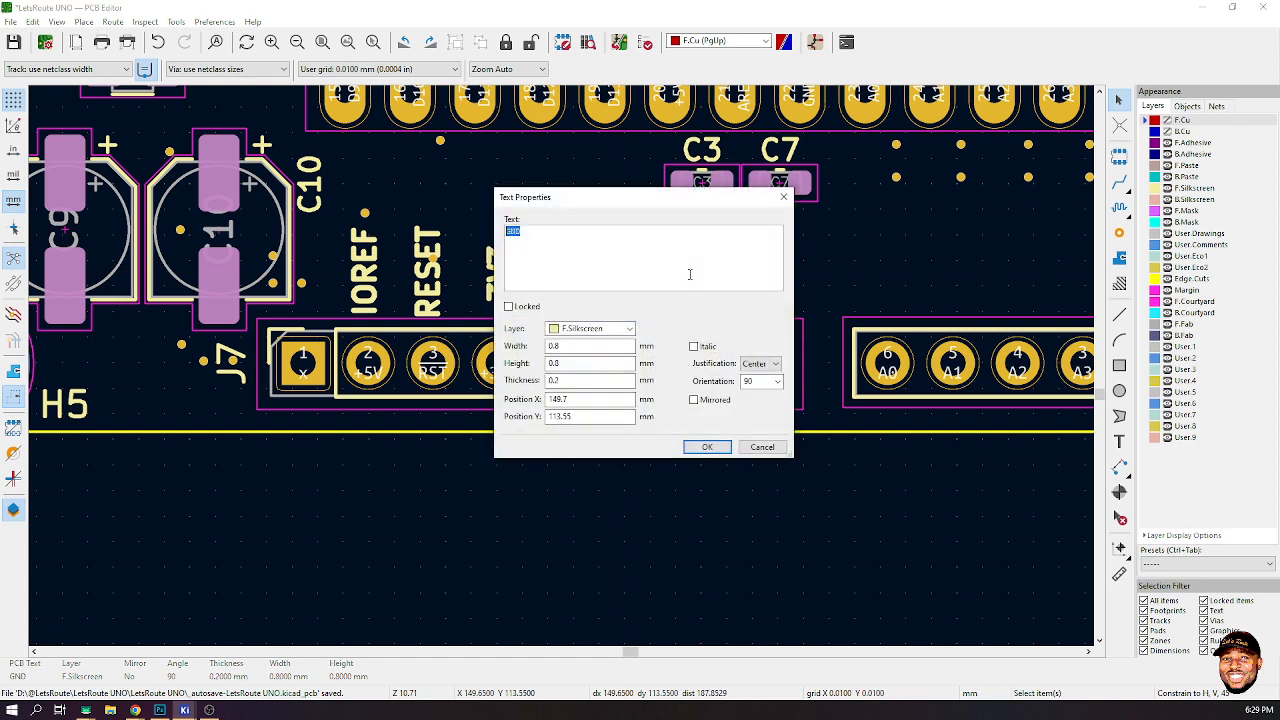
click(706, 447)
- Duplicate the GND label, place it above J7 pin 8 and change its text to VIN
key(ctrl+d)
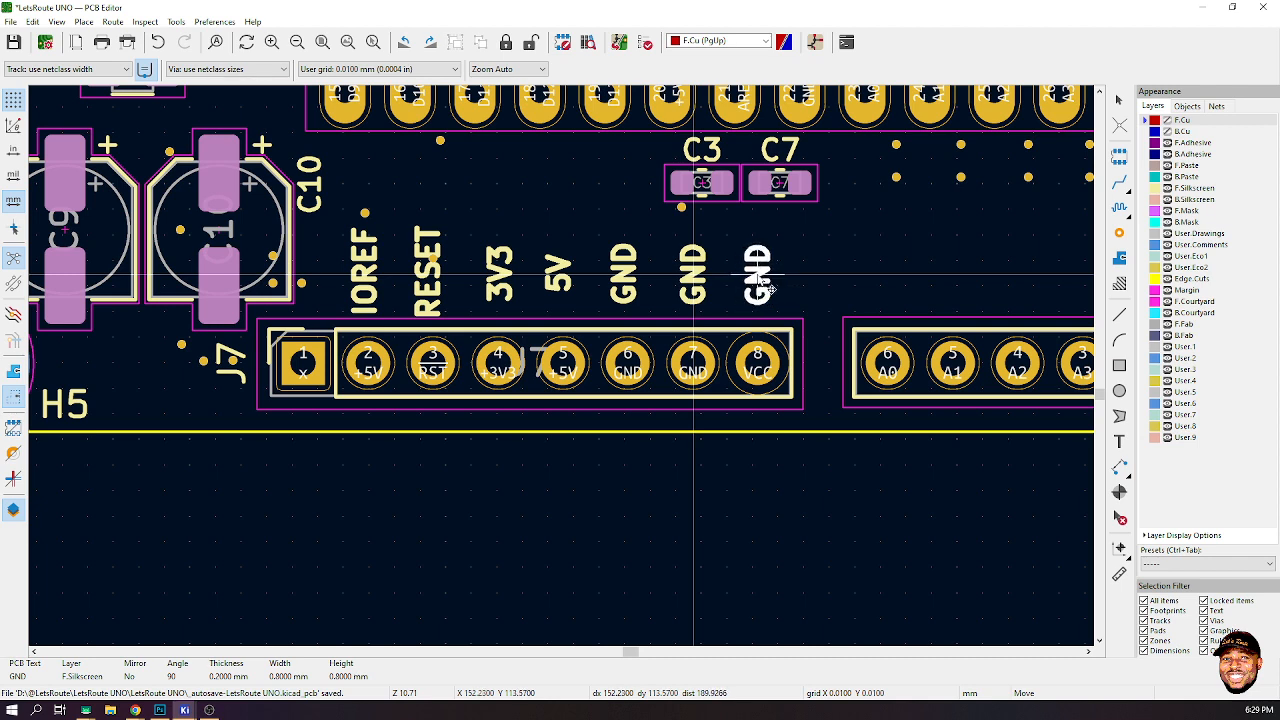
click(768, 288)
double_click(764, 286)
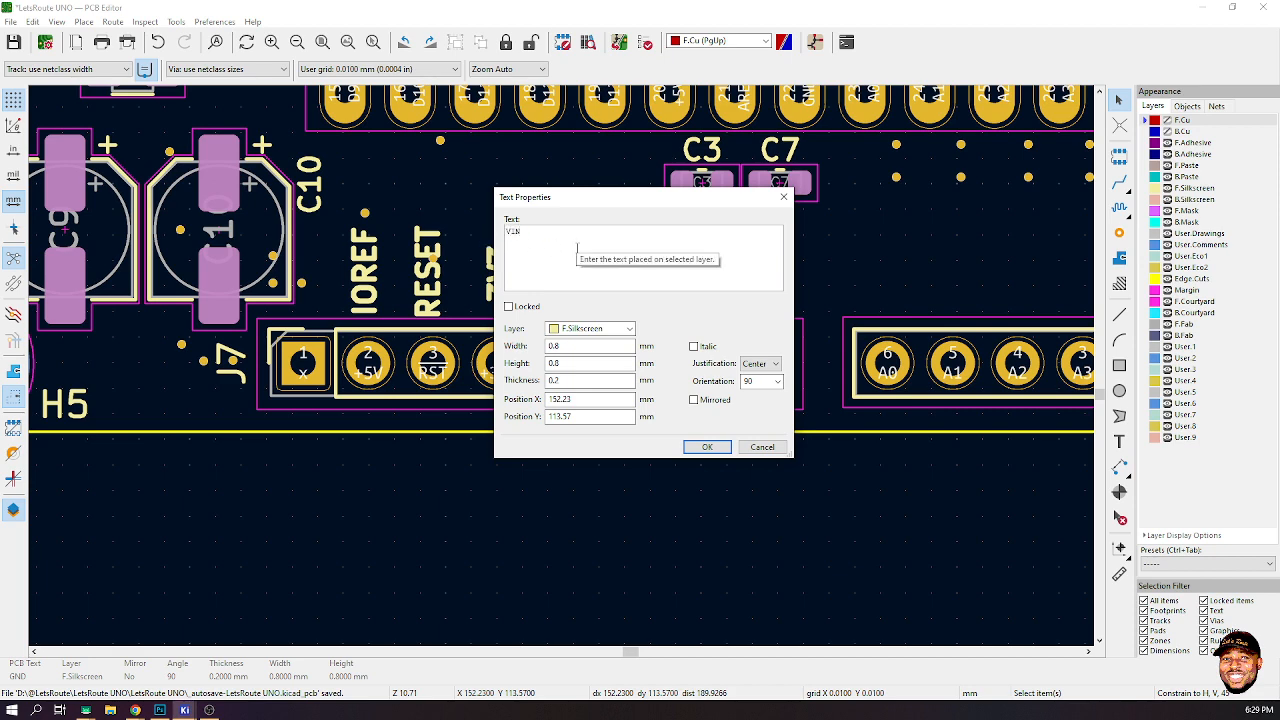
click(706, 447)
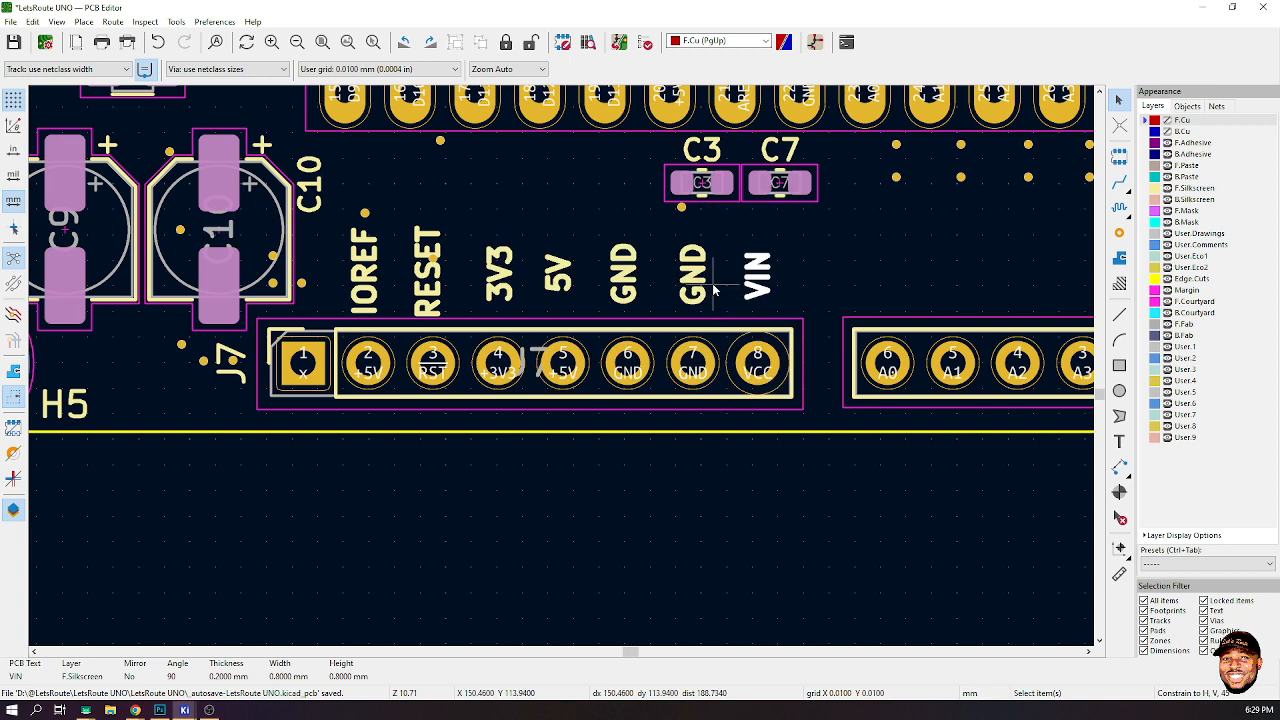
- Select all seven J7 pin labels and align them to their bottom edges
click(370, 292)
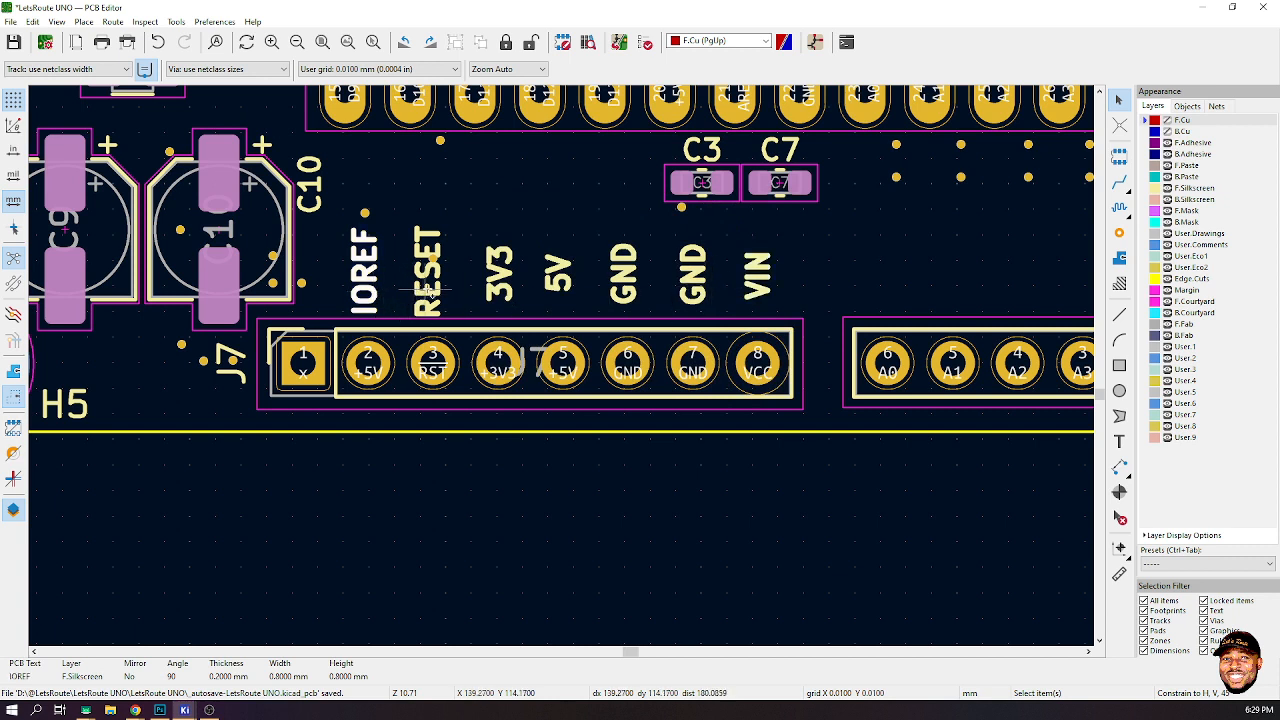
shift+click(429, 290)
shift+click(509, 291)
shift+click(560, 289)
shift+click(628, 289)
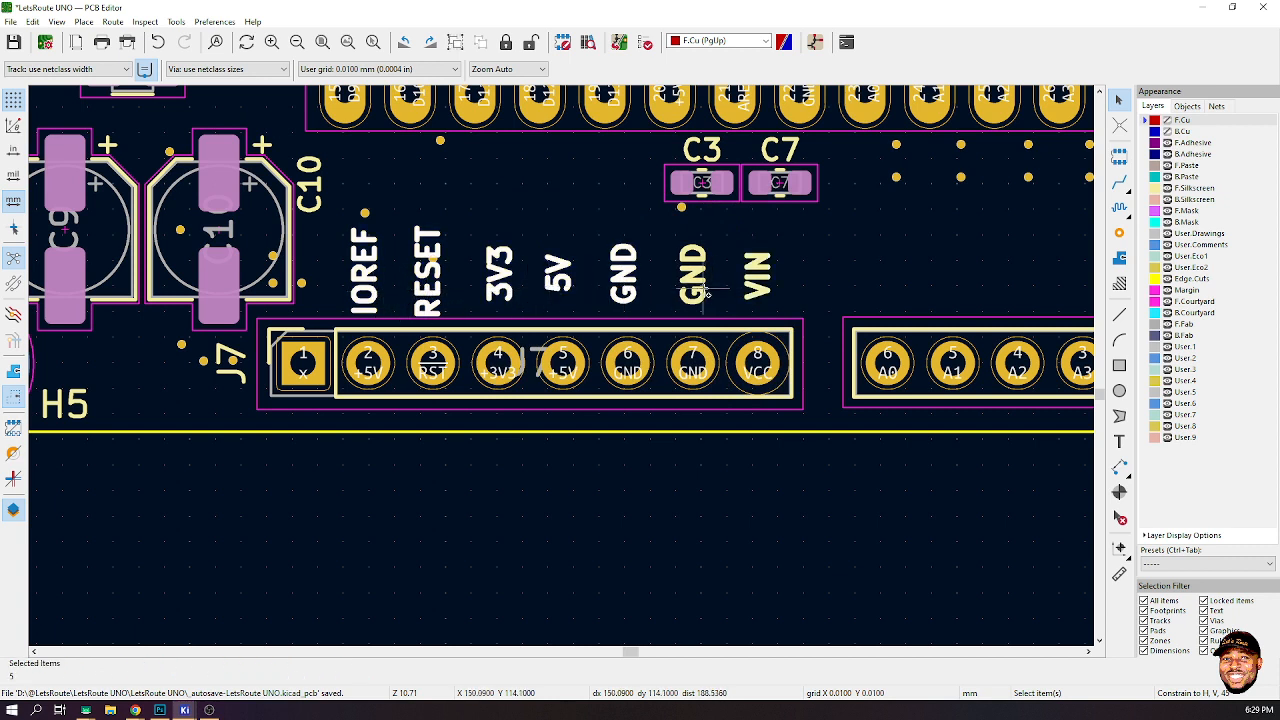
shift+click(707, 293)
shift+click(758, 285)
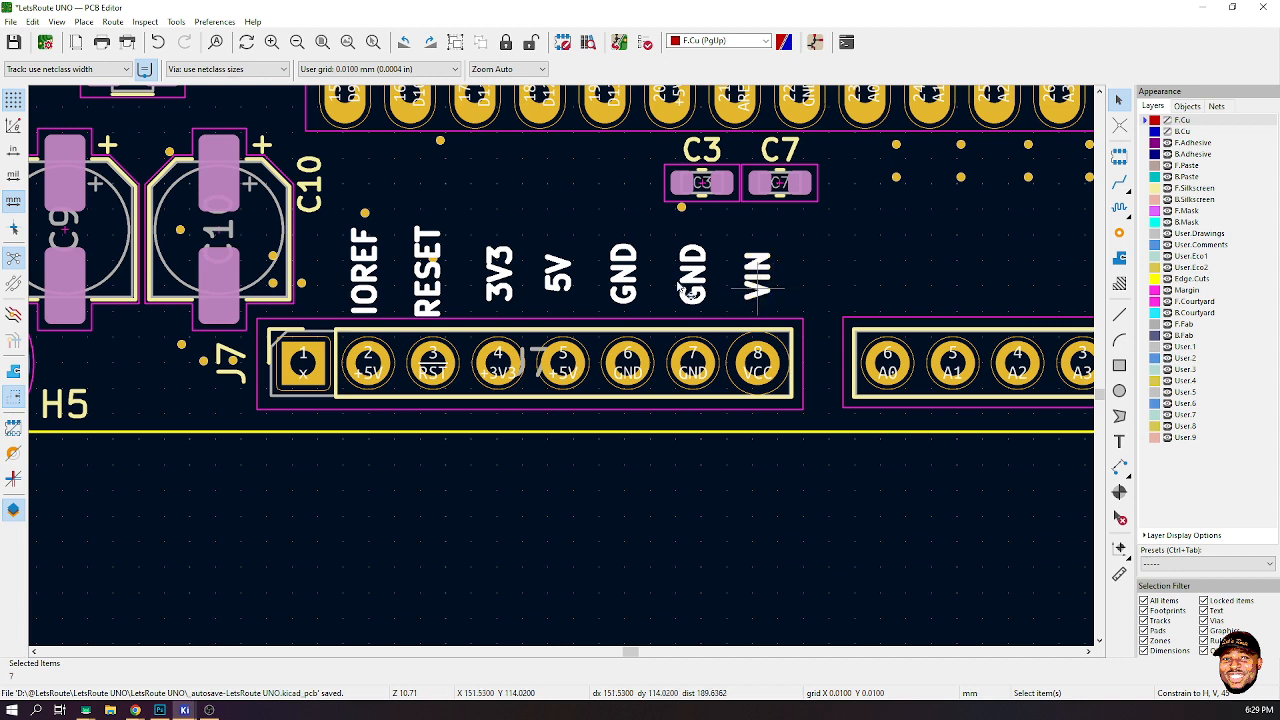
right_click(368, 302)
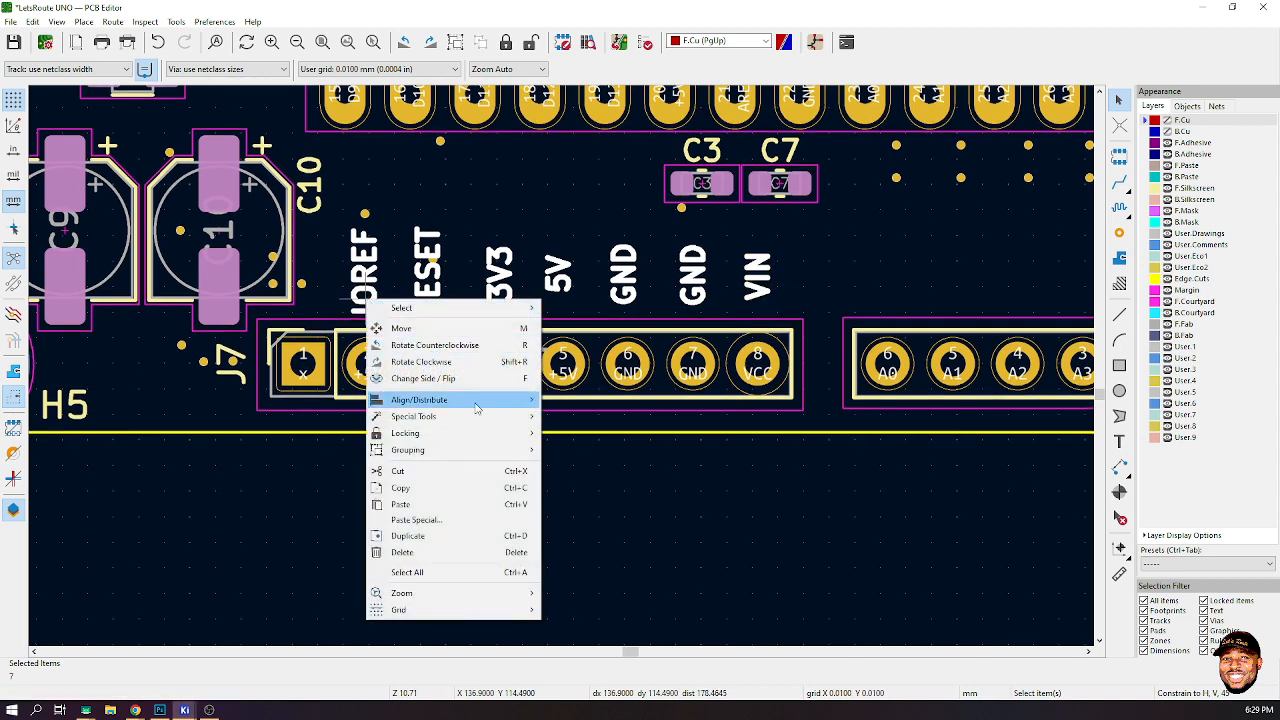
mouse_move(520, 400)
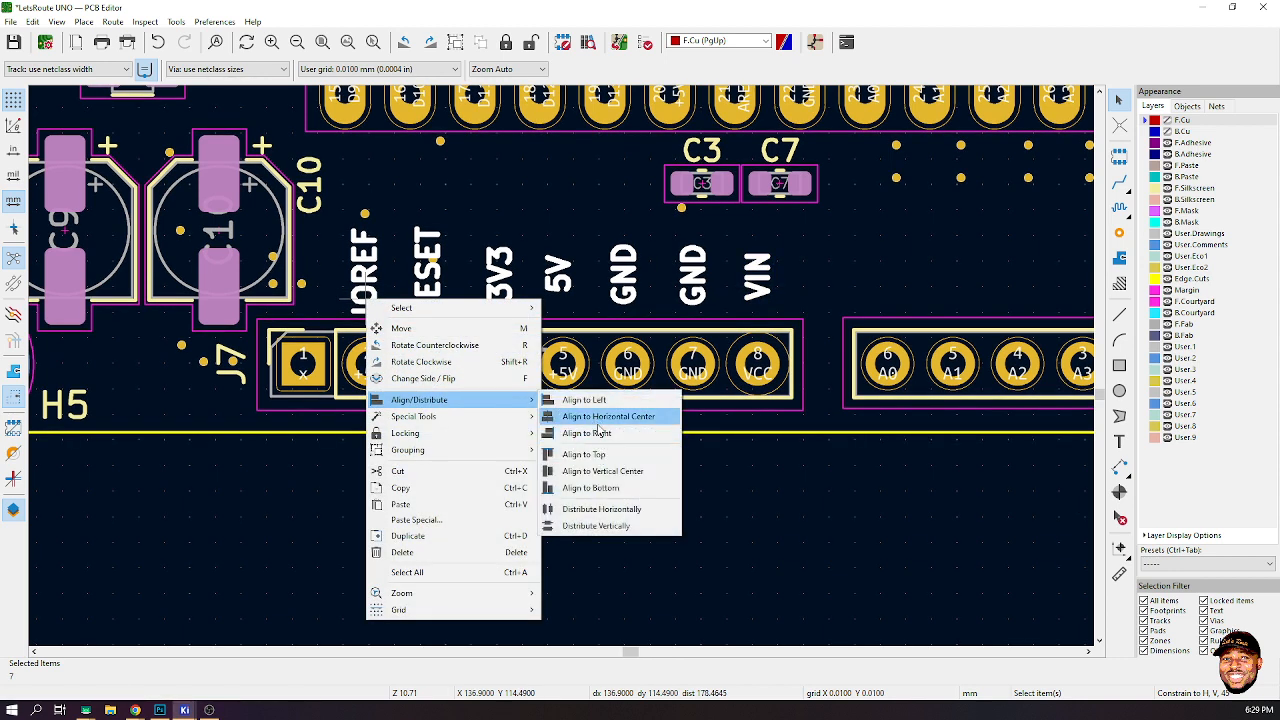
click(595, 490)
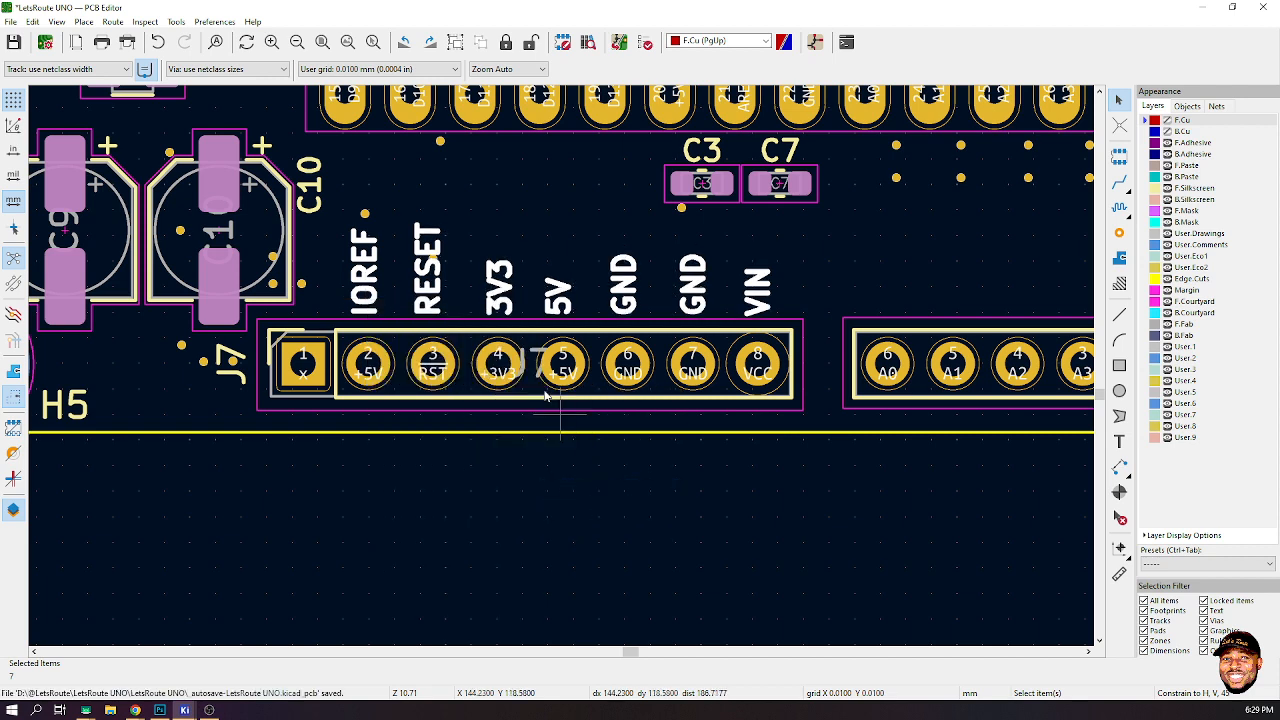
right_click(369, 293)
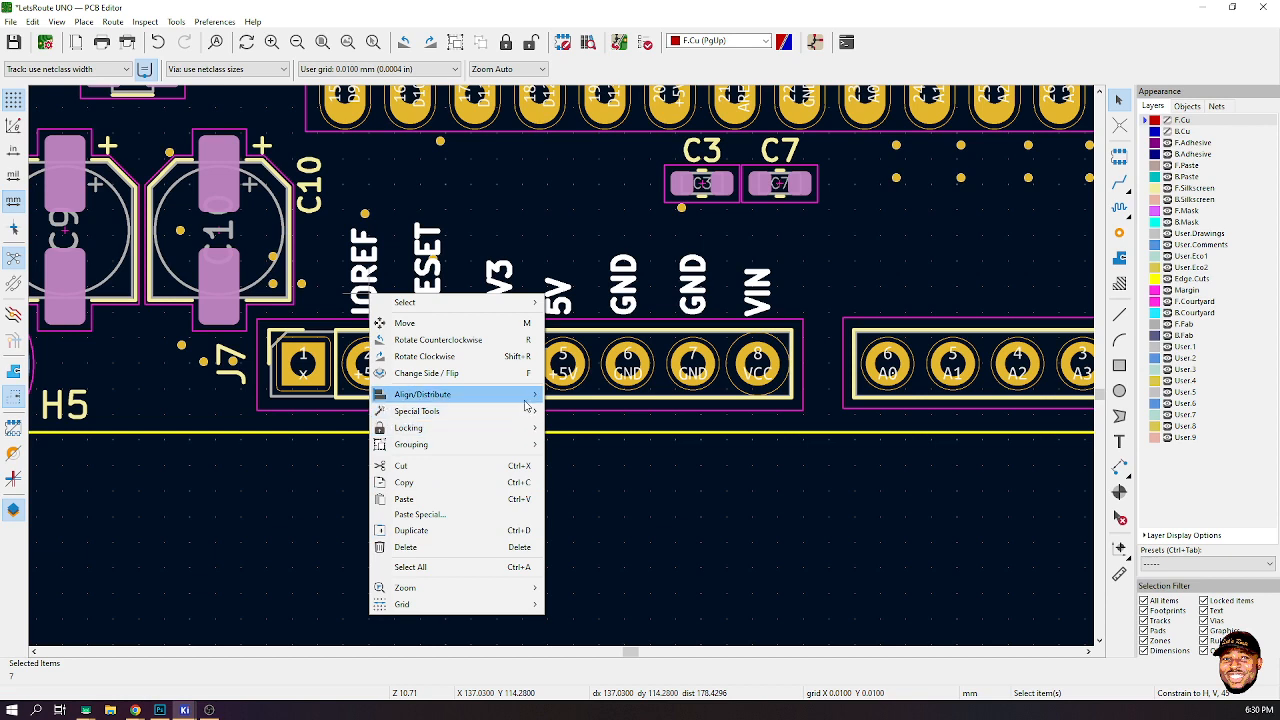
mouse_move(480, 394)
click(646, 490)
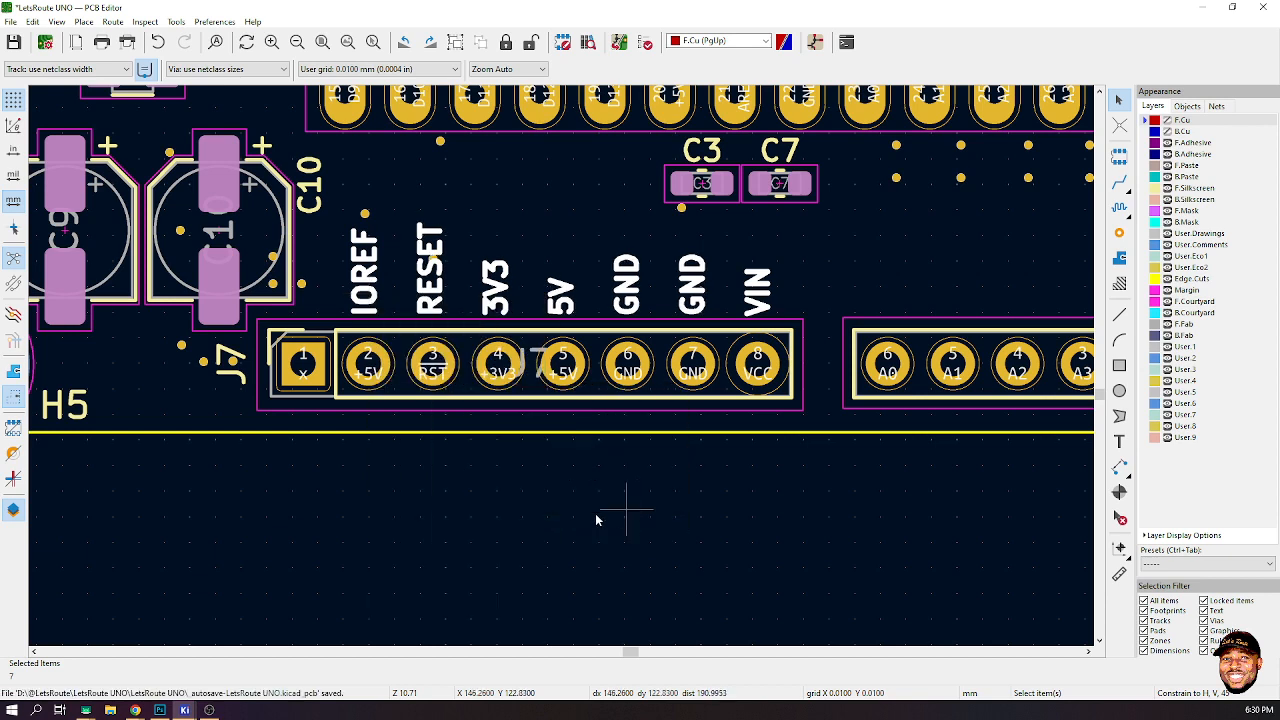
click(680, 517)
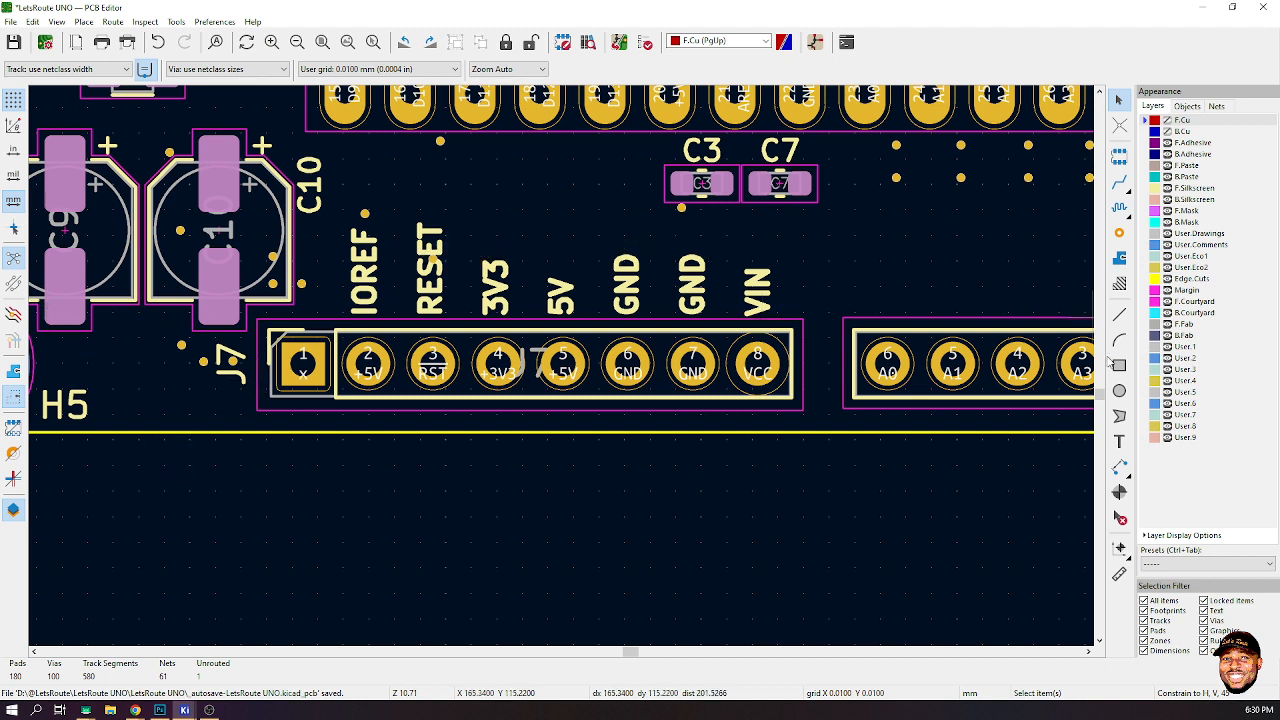
click(1119, 315)
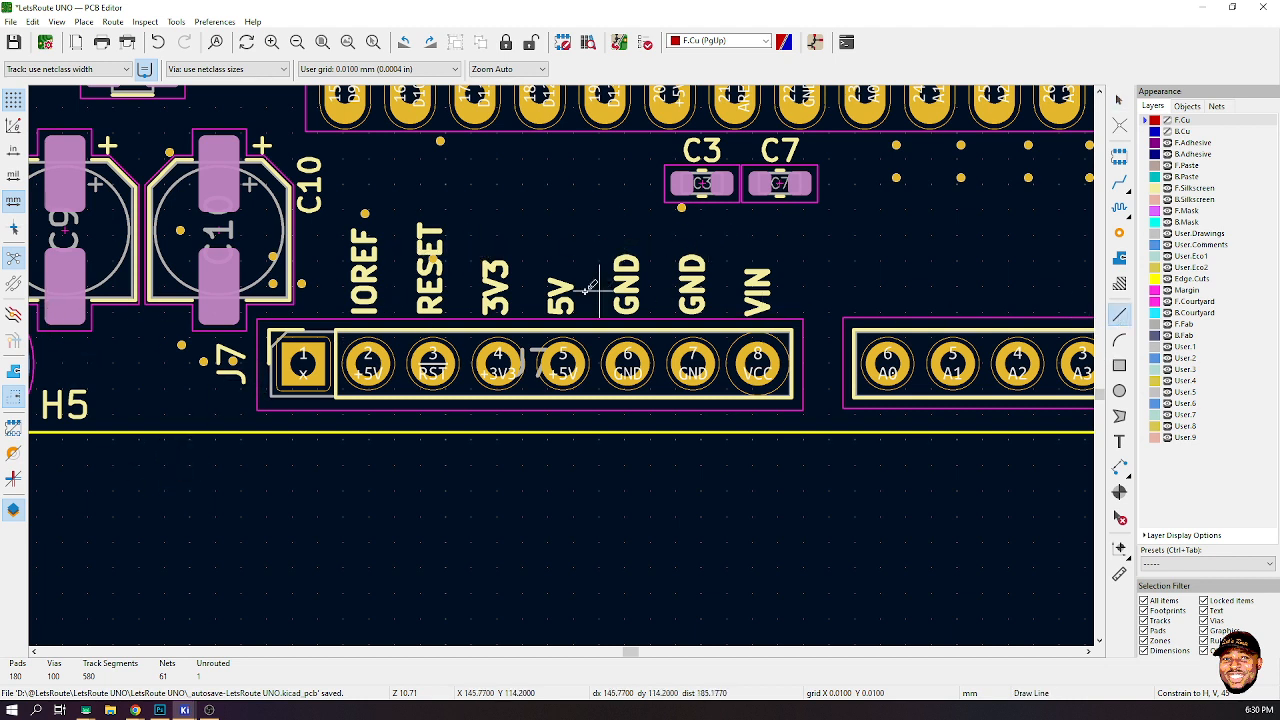
click(480, 237)
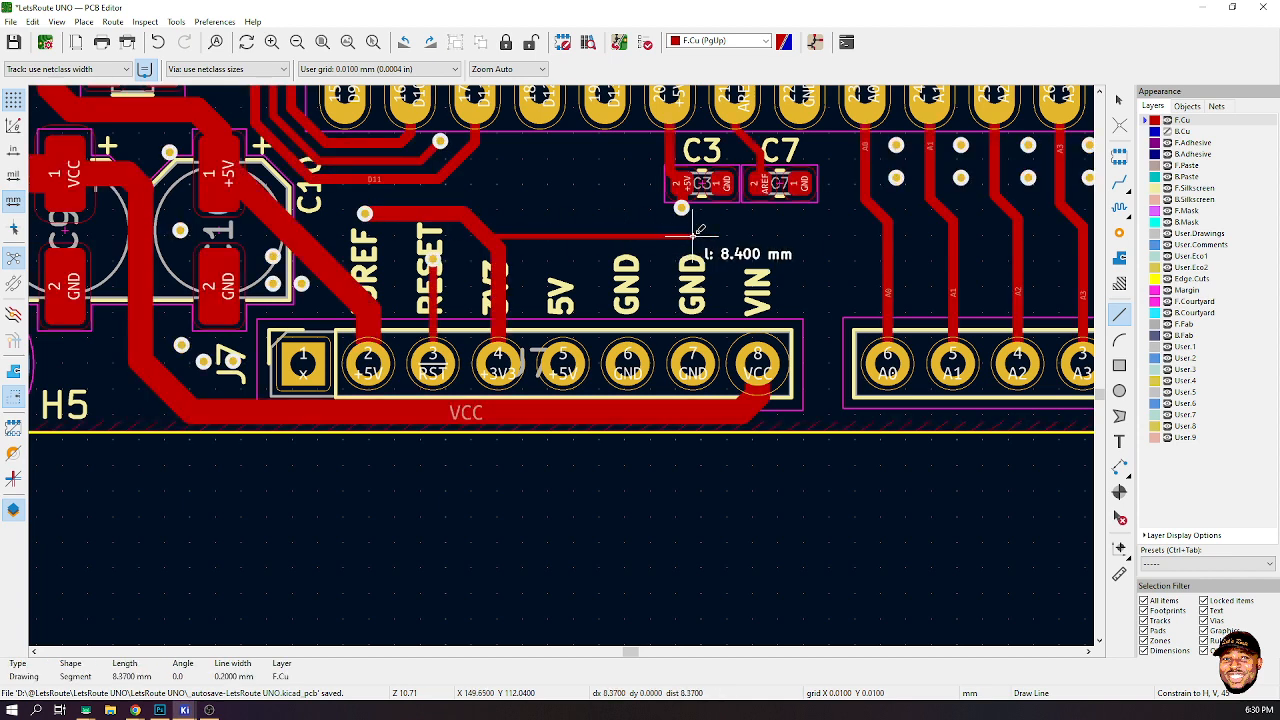
key(Escape)
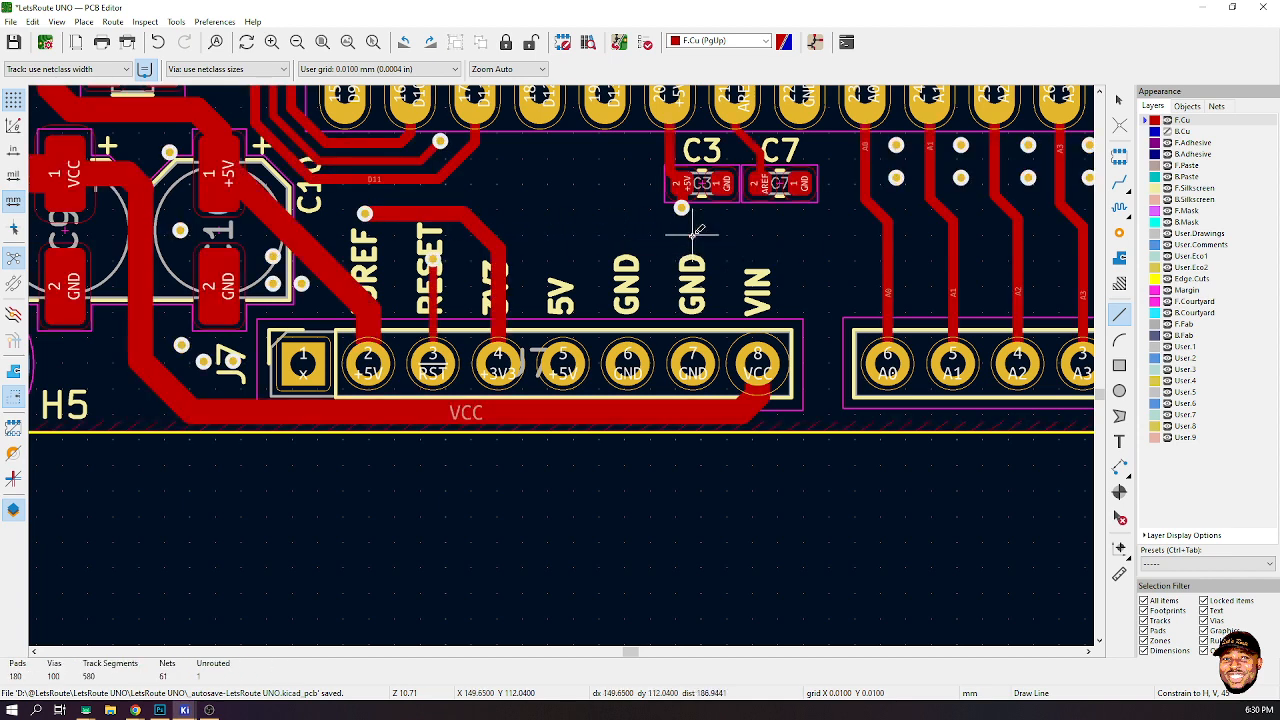
- Draw a horizontal silkscreen line about 12.7 mm long above the J7 pin labels
click(1167, 120)
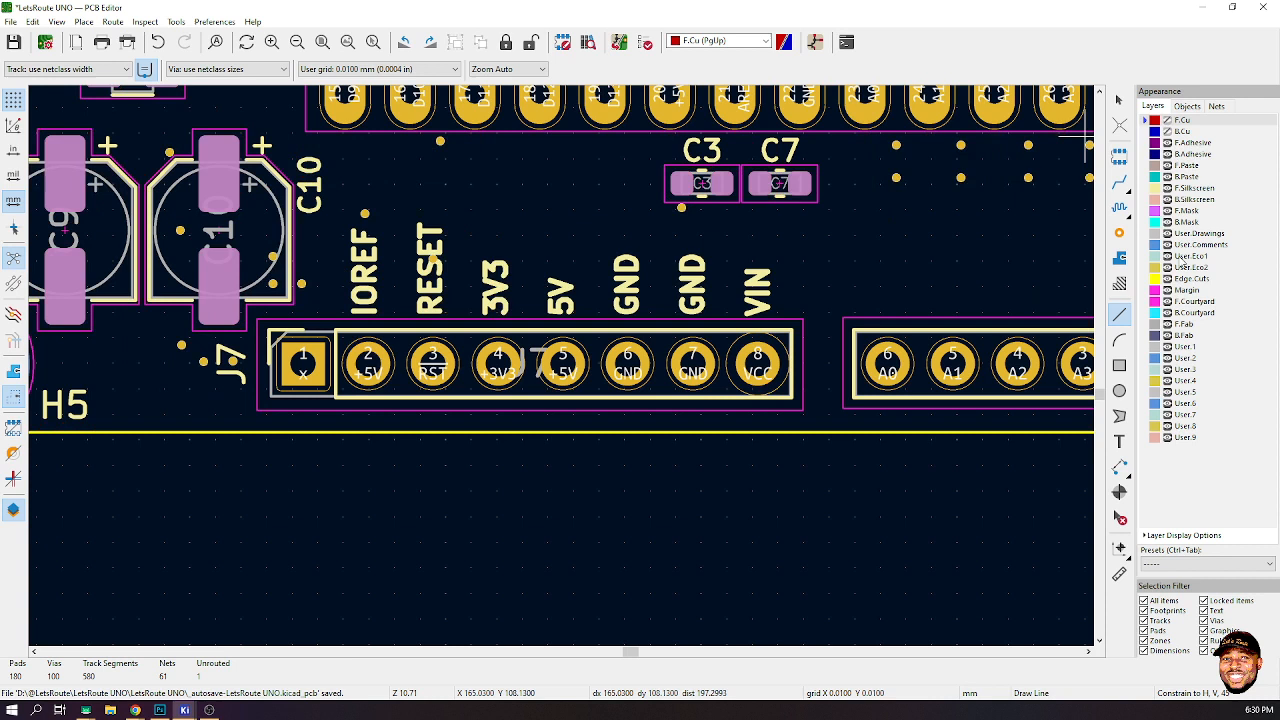
click(1146, 188)
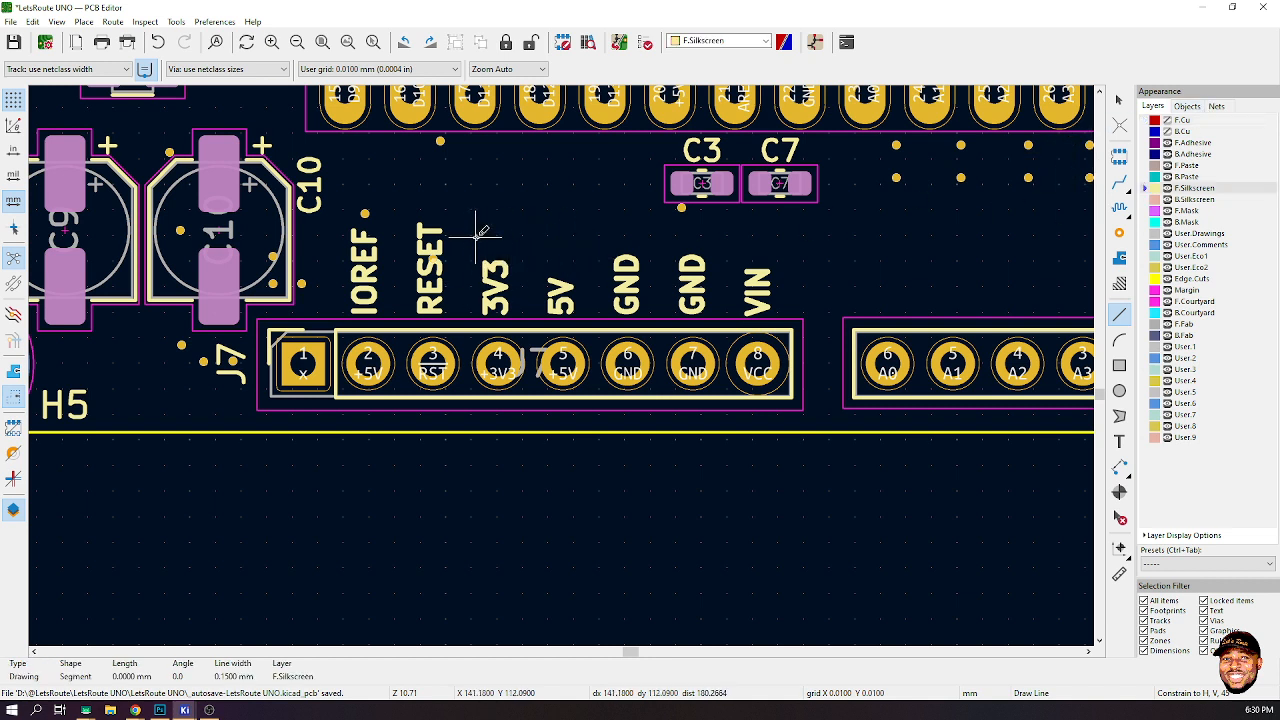
click(475, 236)
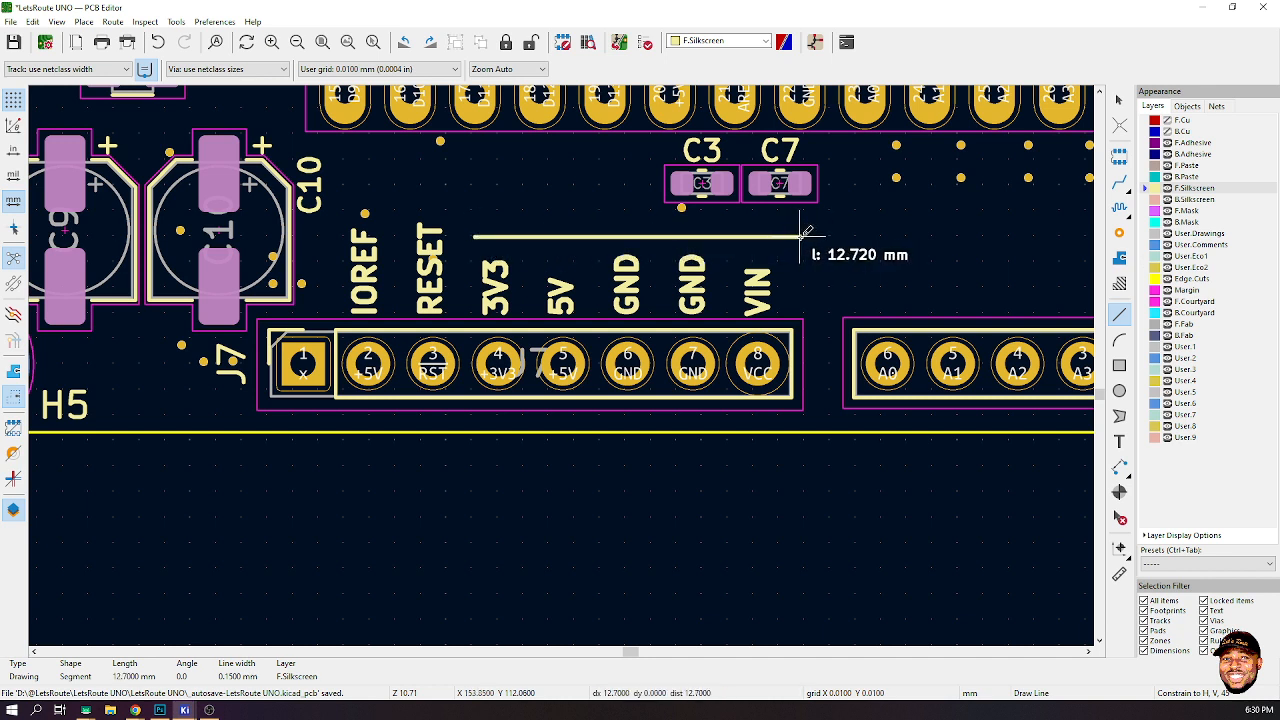
double_click(802, 236)
click(1119, 100)
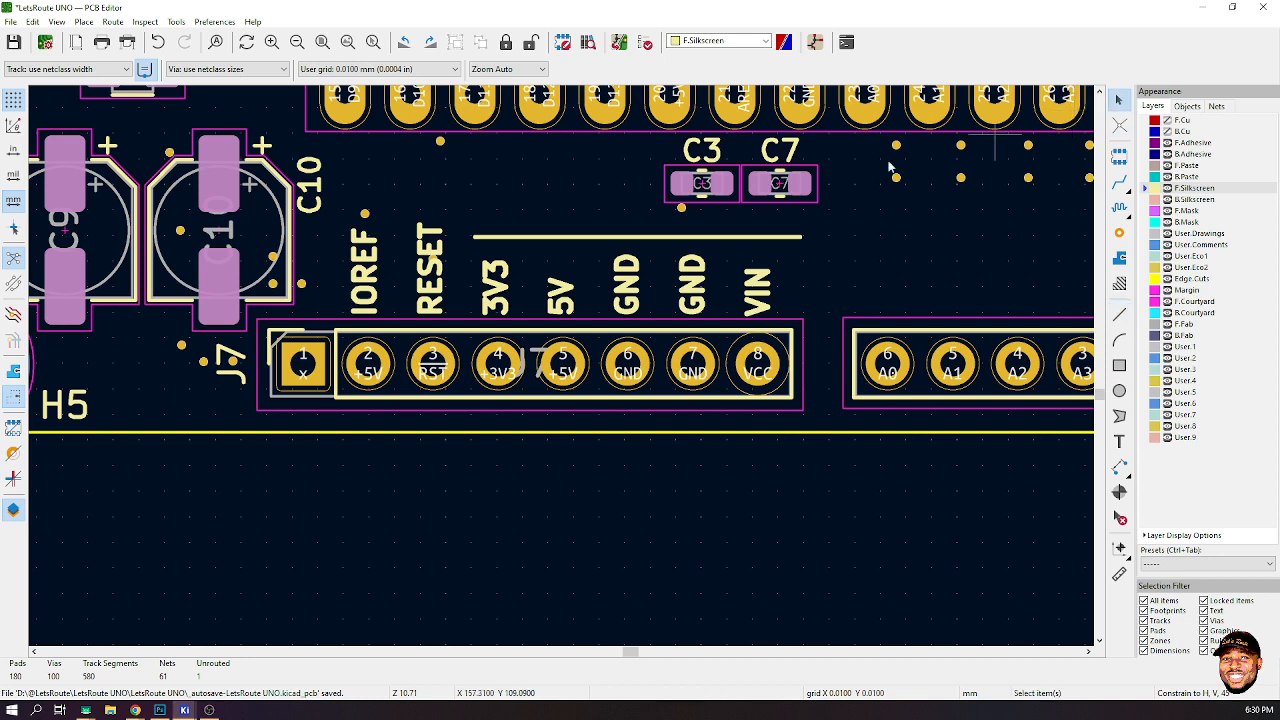
- Set the silkscreen line's width to 0.2 mm
click(522, 238)
double_click(522, 238)
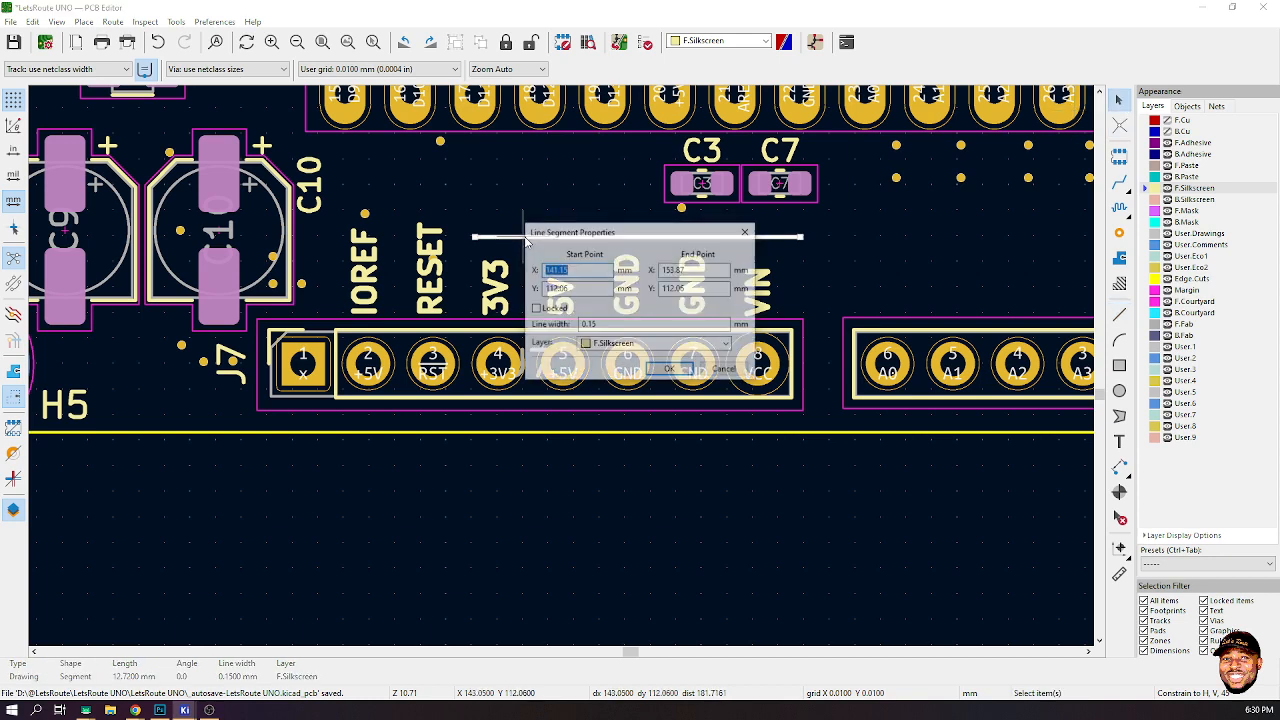
click(590, 324)
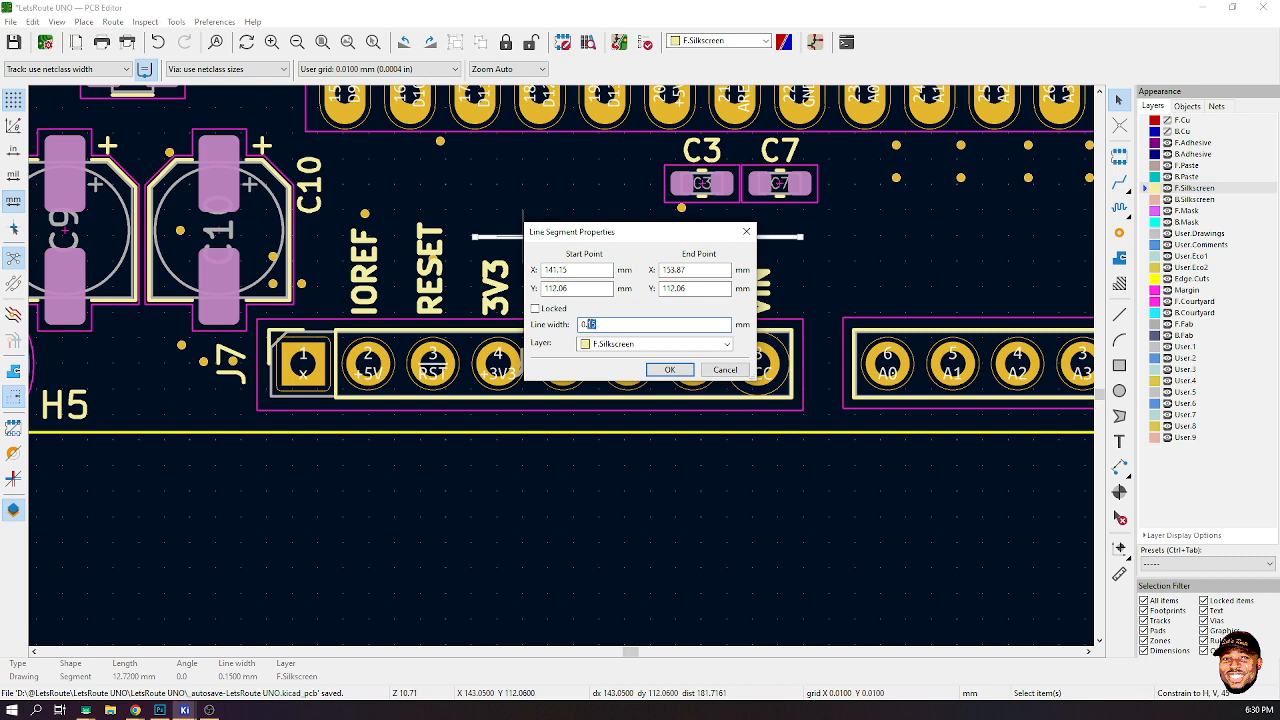
text(0.2)
click(669, 369)
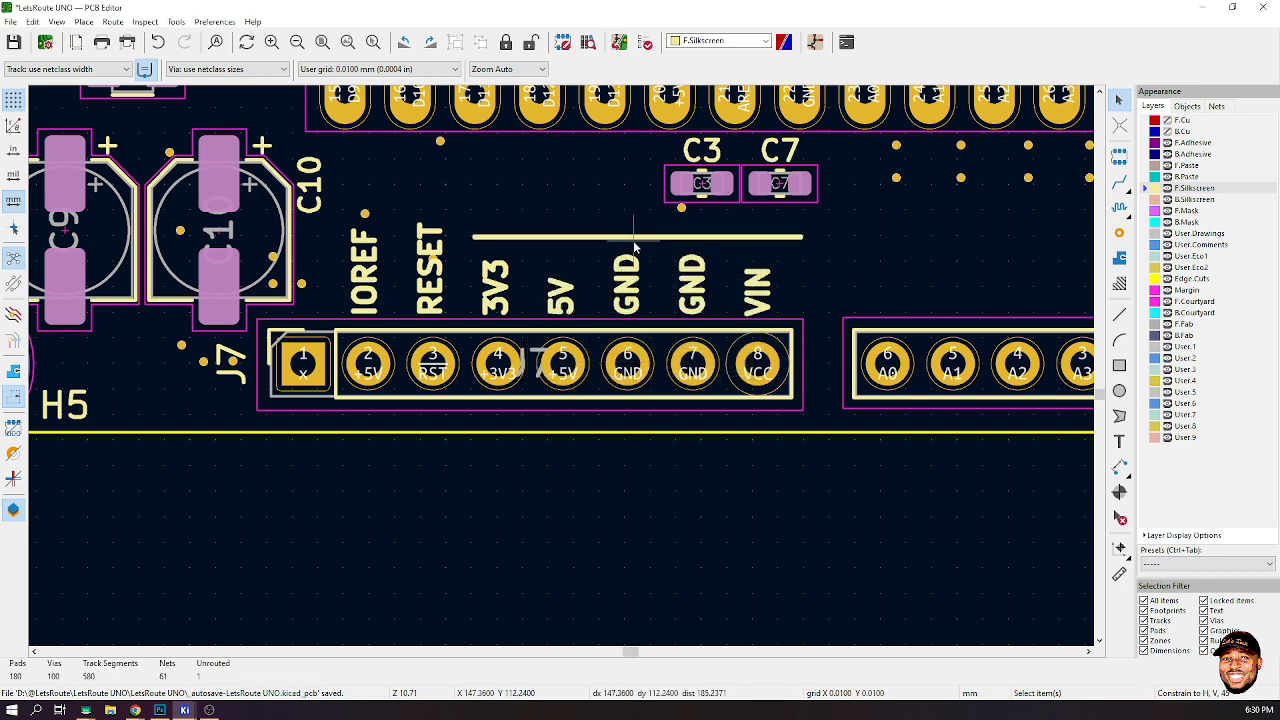
- Duplicate the VIN label, rotate it horizontal, place it above the line and change its text to POWER
click(773, 288)
key(ctrl+d)
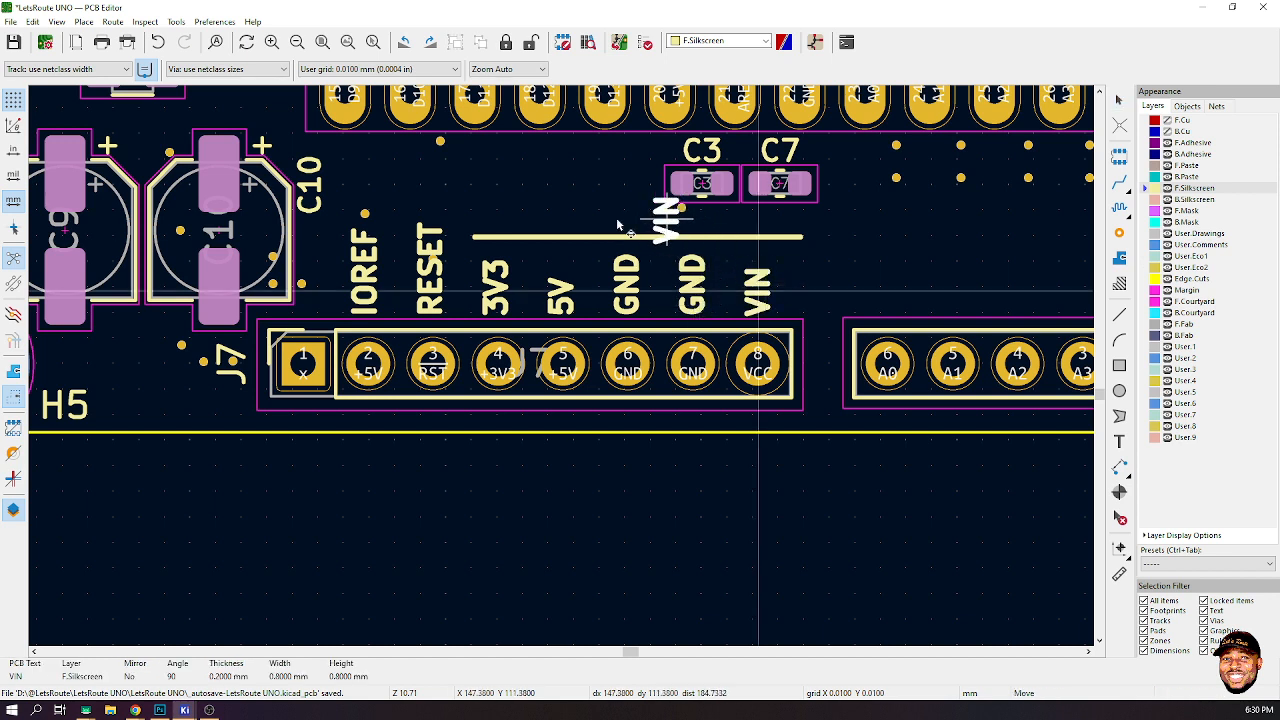
key(r)
key(r)
key(r)
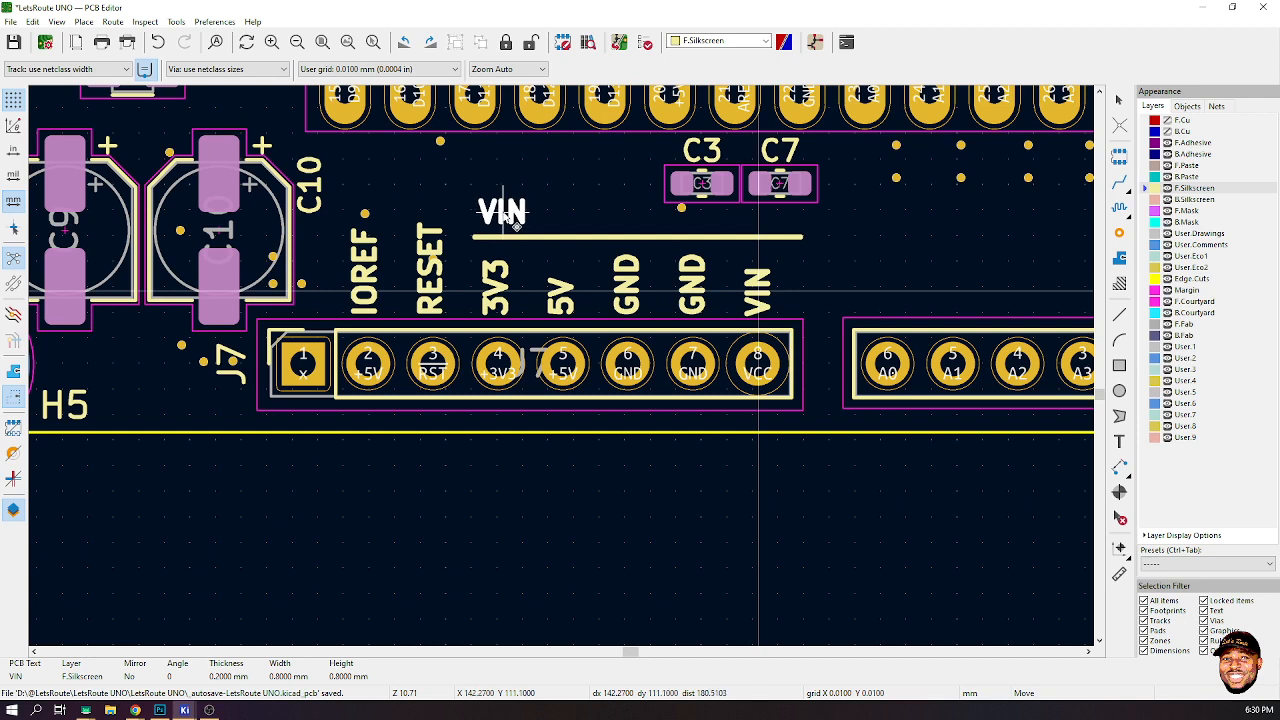
click(510, 215)
double_click(508, 217)
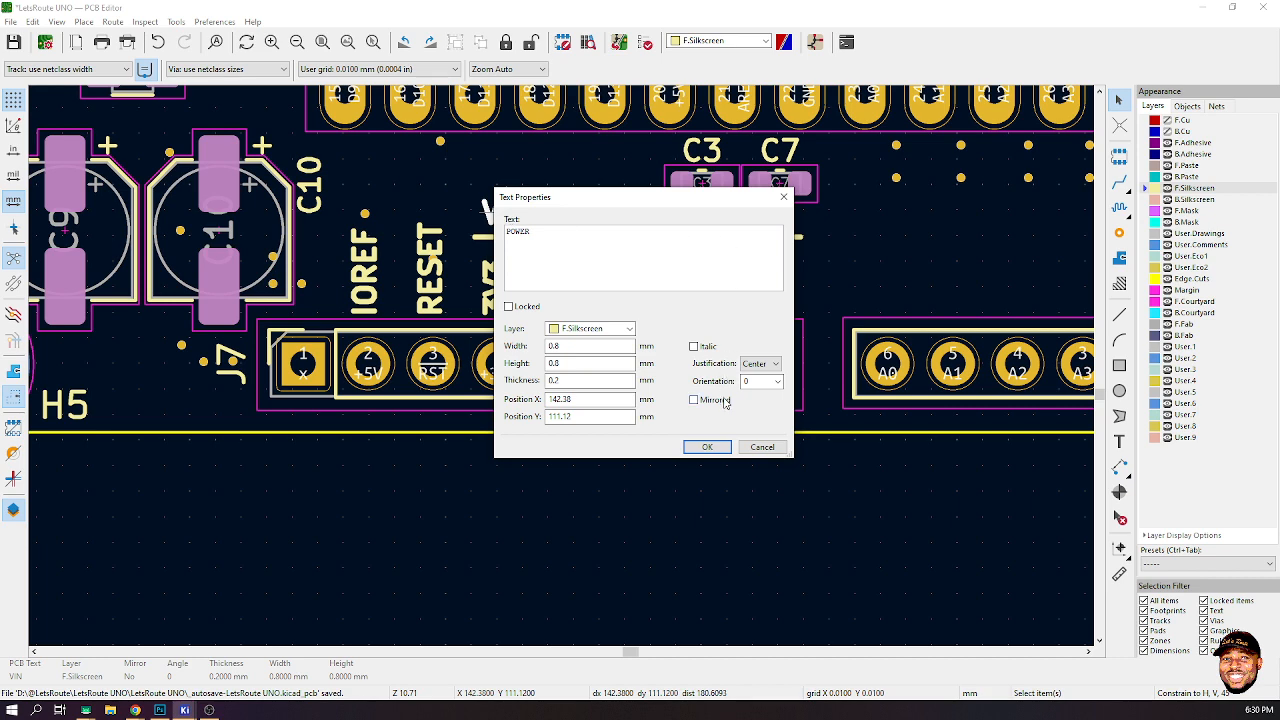
click(707, 447)
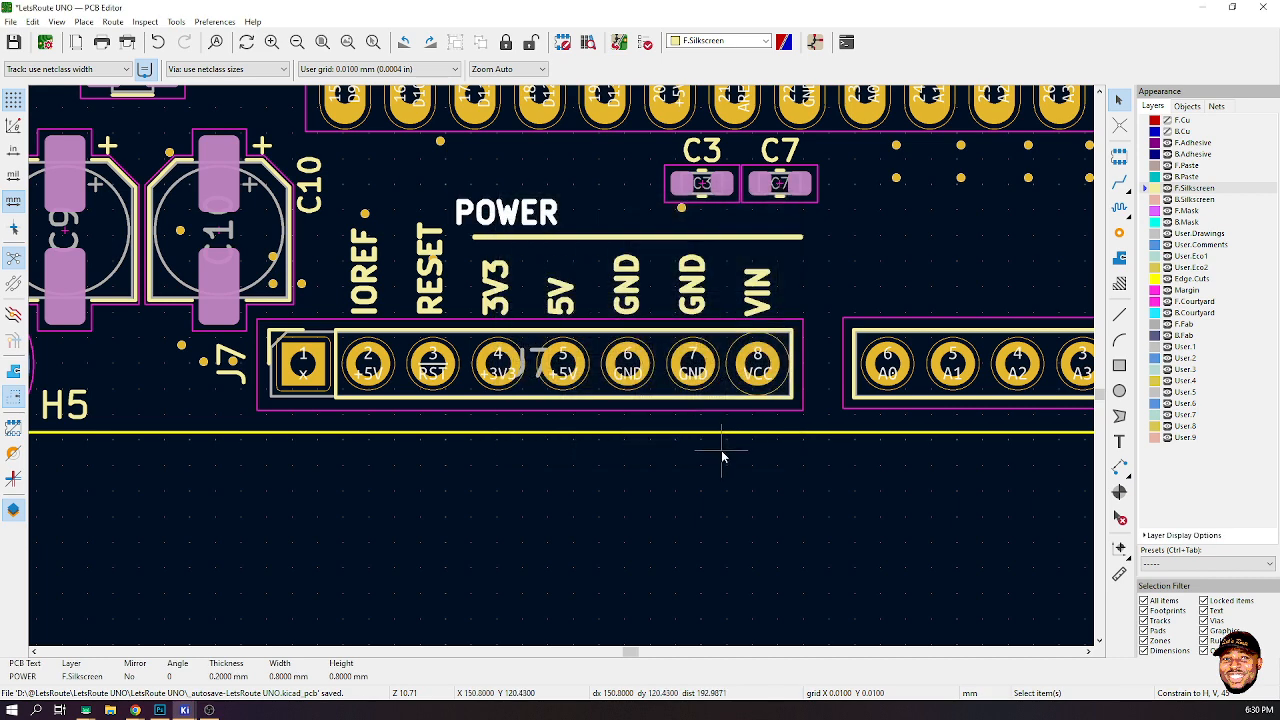
- Move the POWER label slightly to sit just above the line's left end
drag(521, 225, 537, 243)
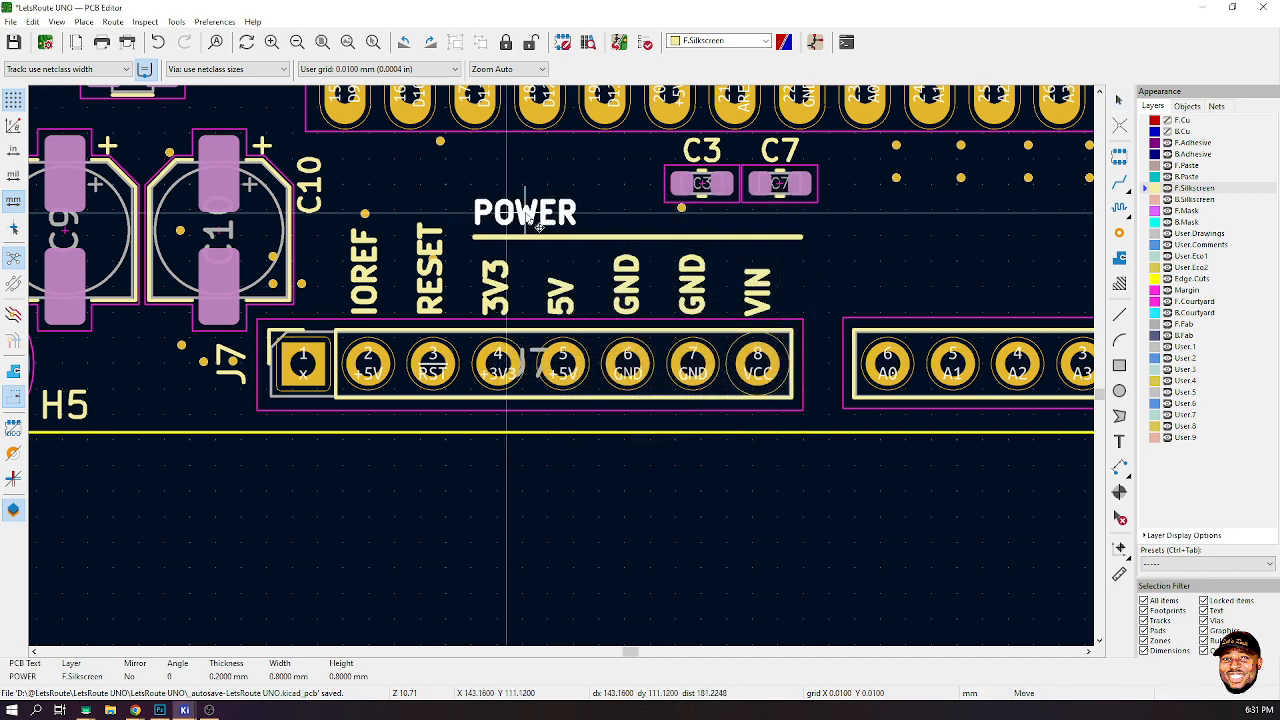
click(712, 535)
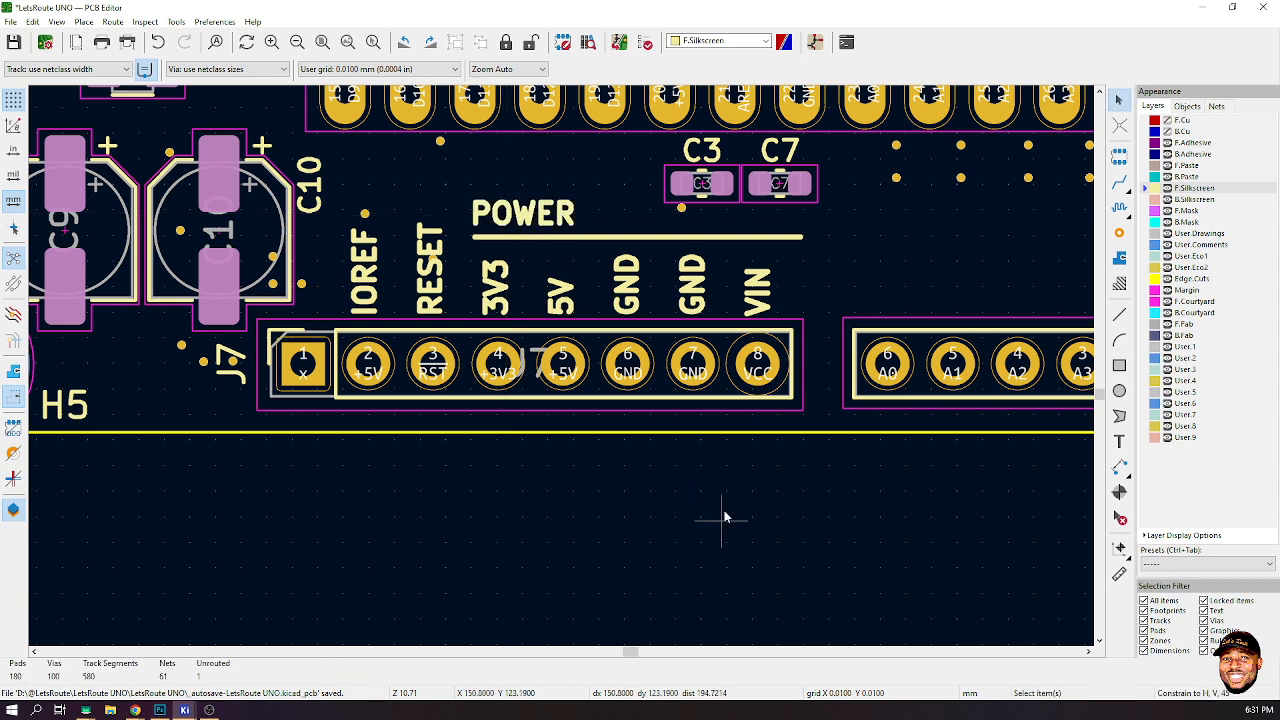
scroll(705, 432, down, 3)
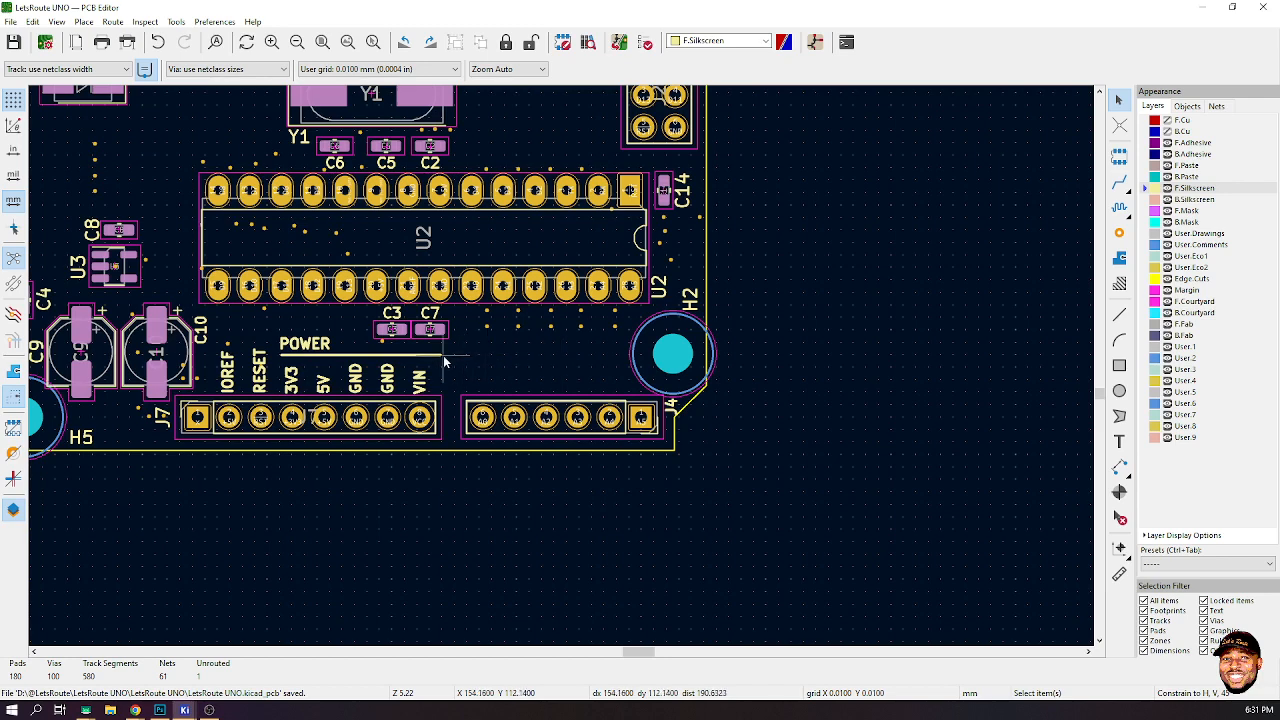
- Duplicate the VIN label, place the copy above the first J4 pin and change its text to A0
click(420, 385)
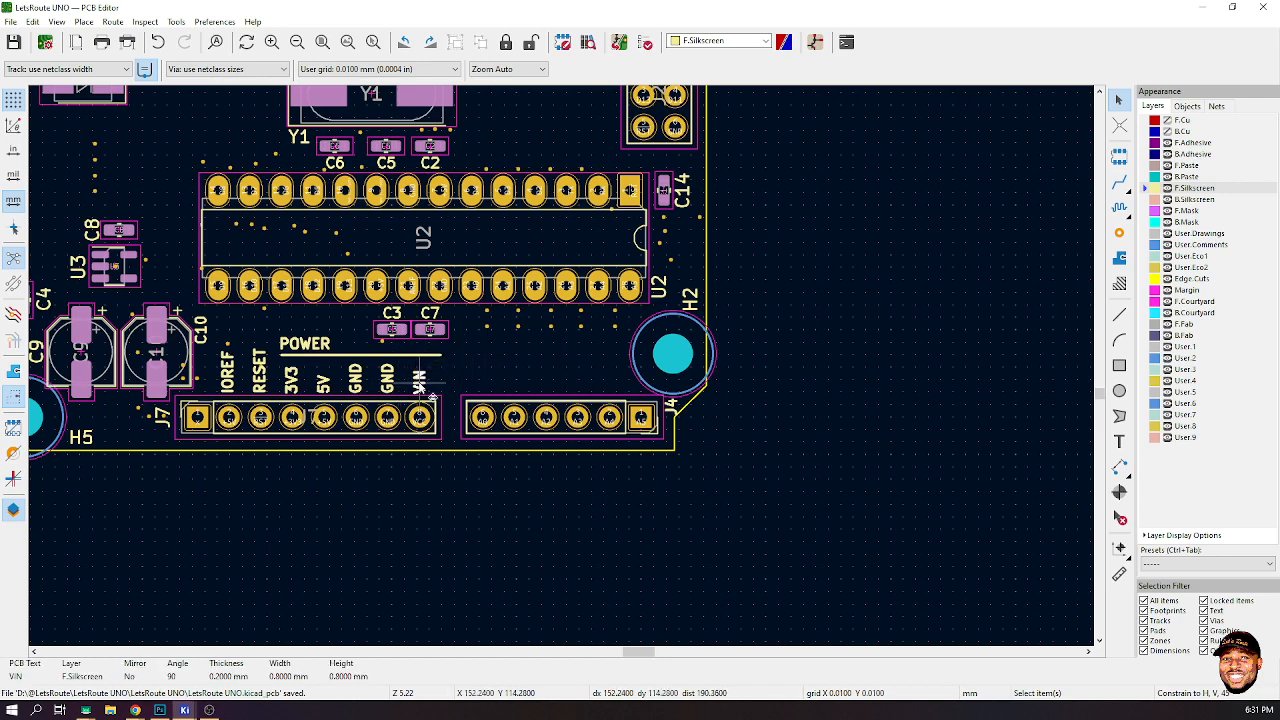
drag(420, 385, 494, 396)
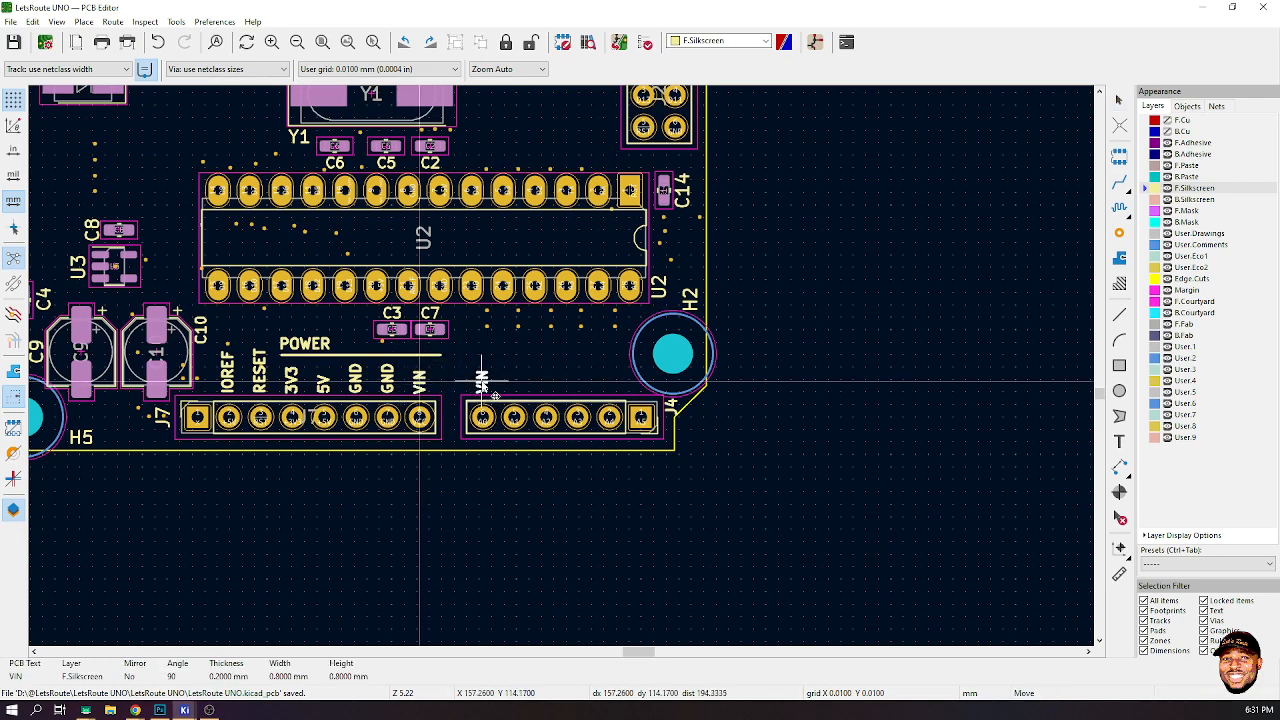
scroll(490, 390, up, 5)
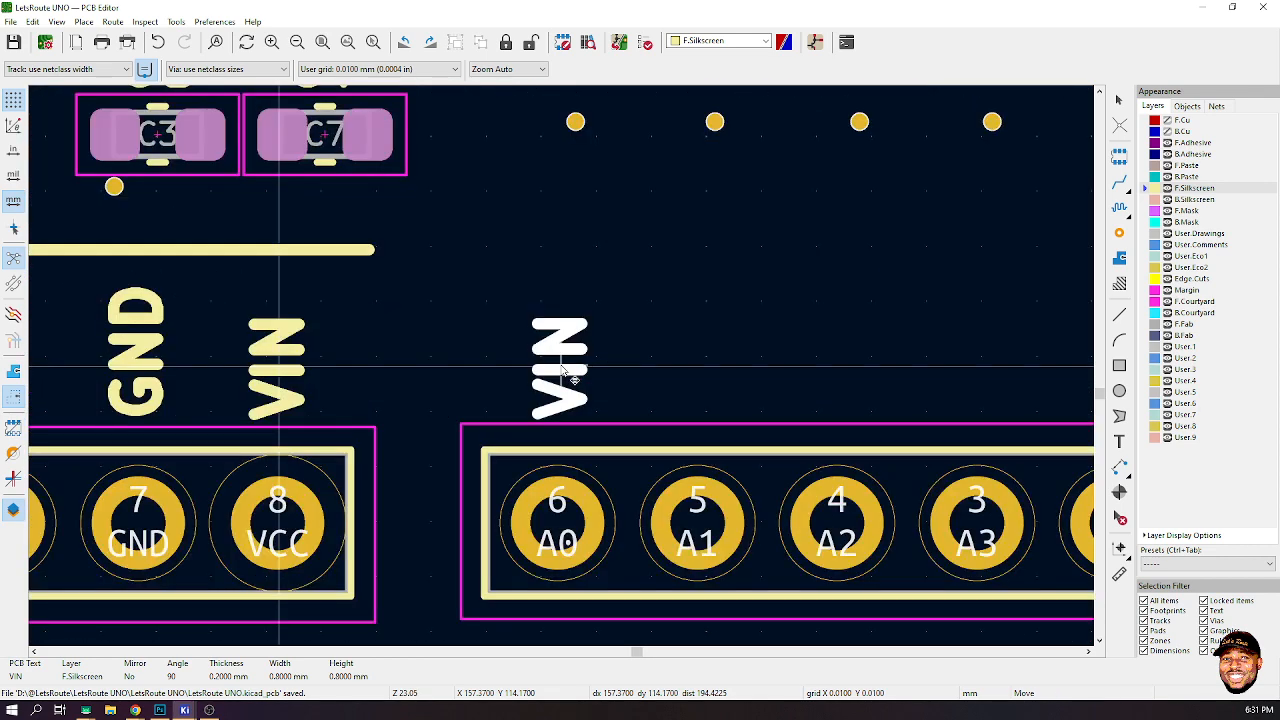
drag(573, 378, 558, 370)
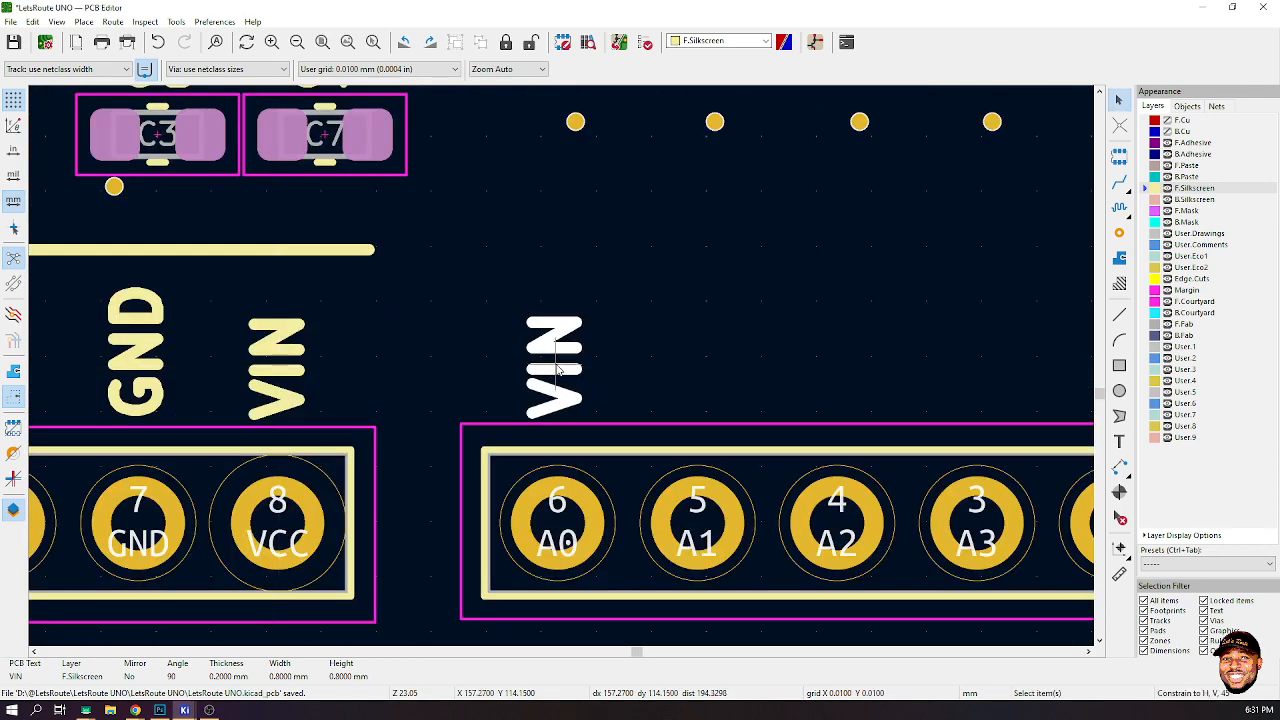
double_click(558, 370)
text(A0)
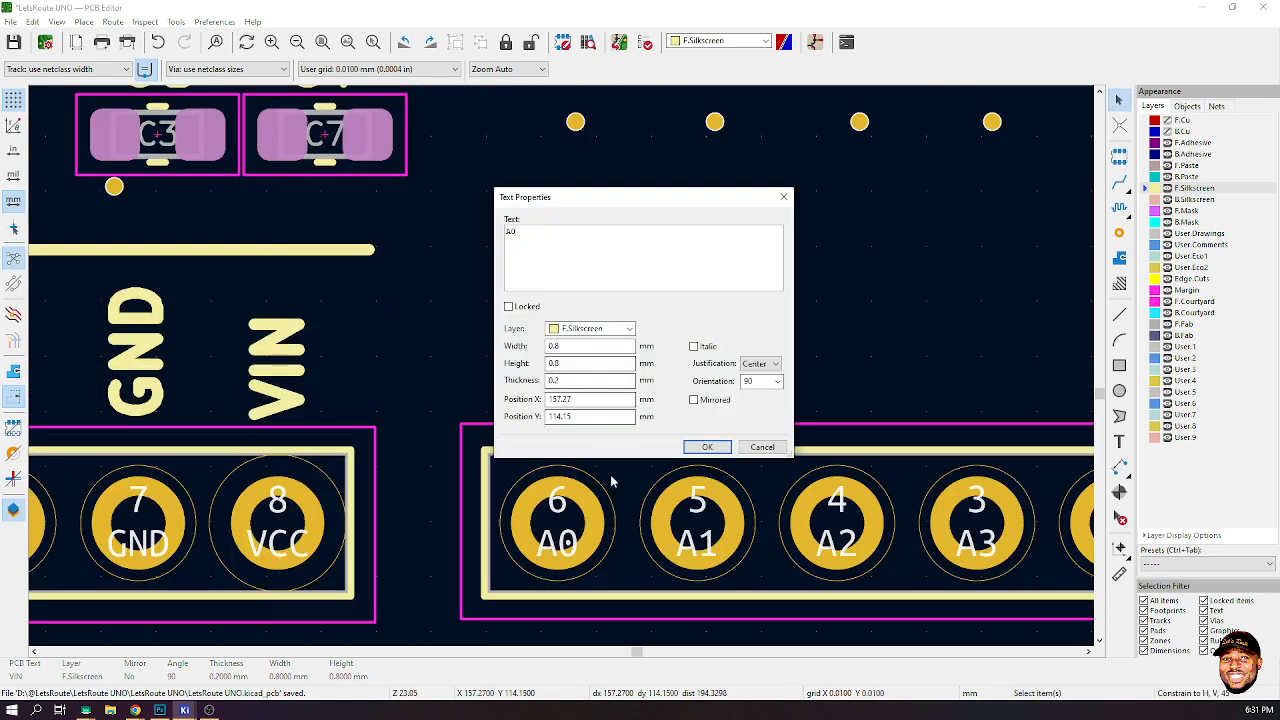
key(Return)
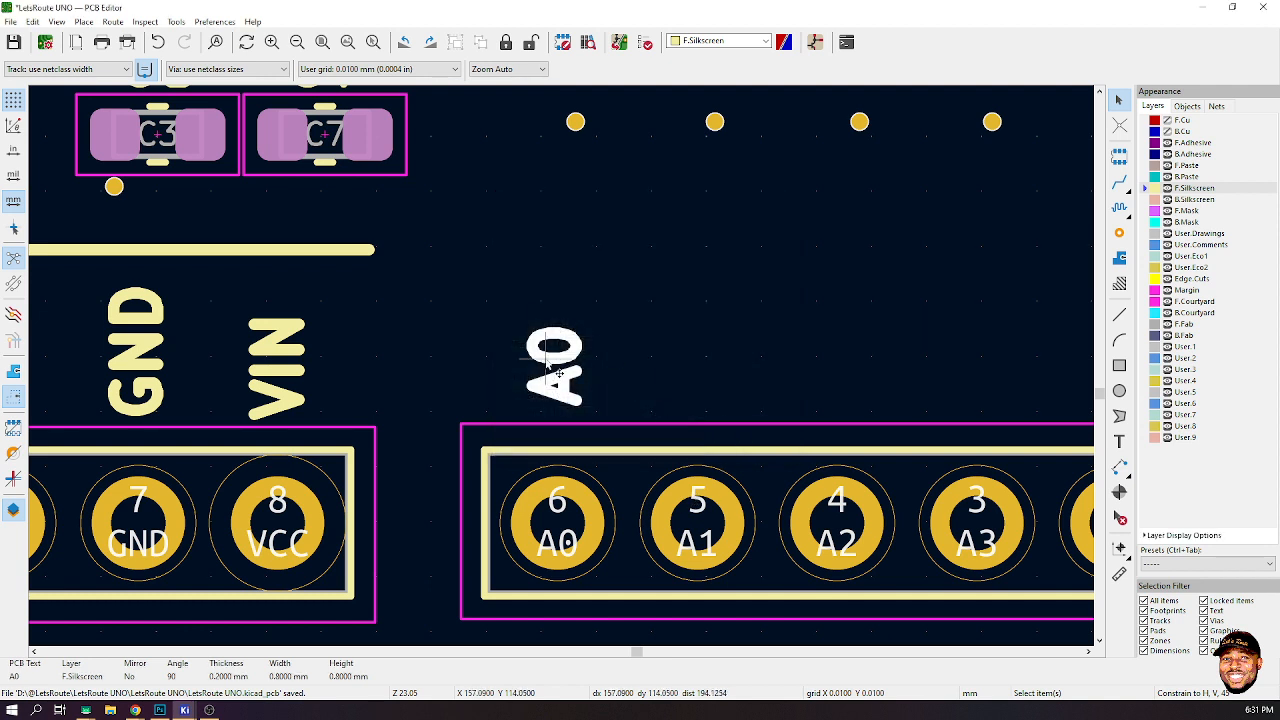
- Duplicate the A0 label onto the next J4 pin and change its text to A1
key(ctrl+d)
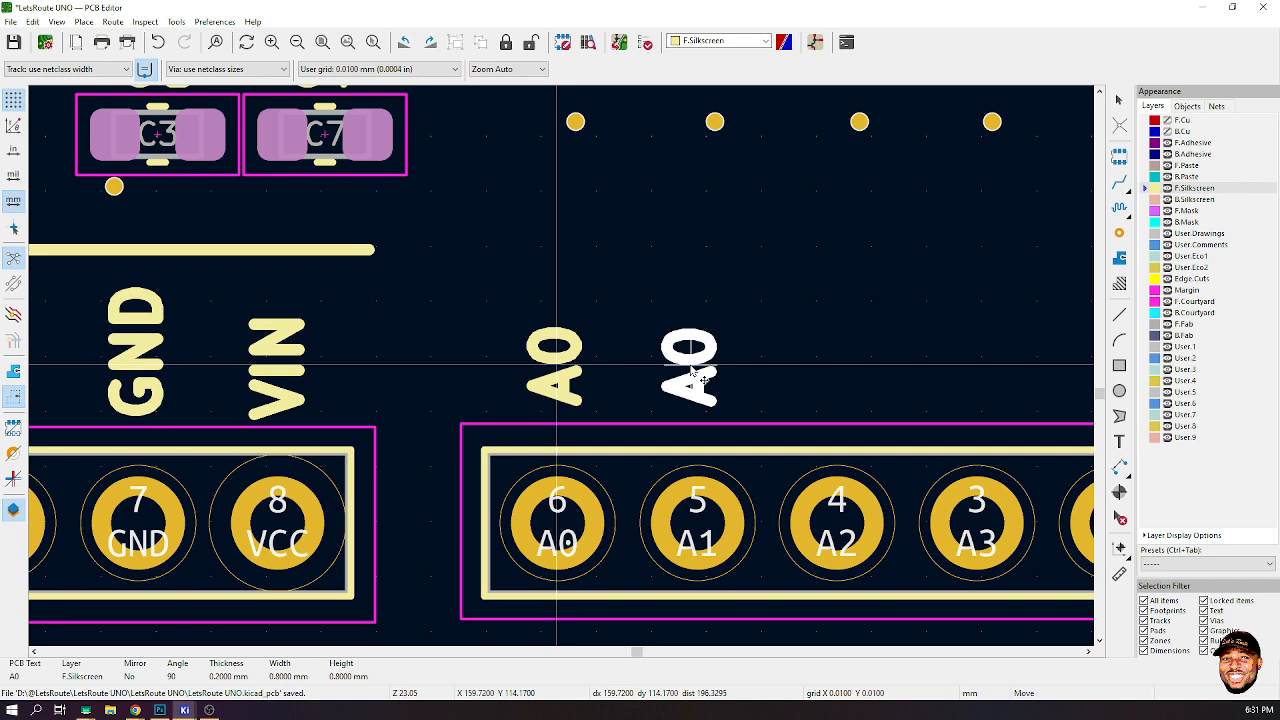
click(692, 370)
key(Escape)
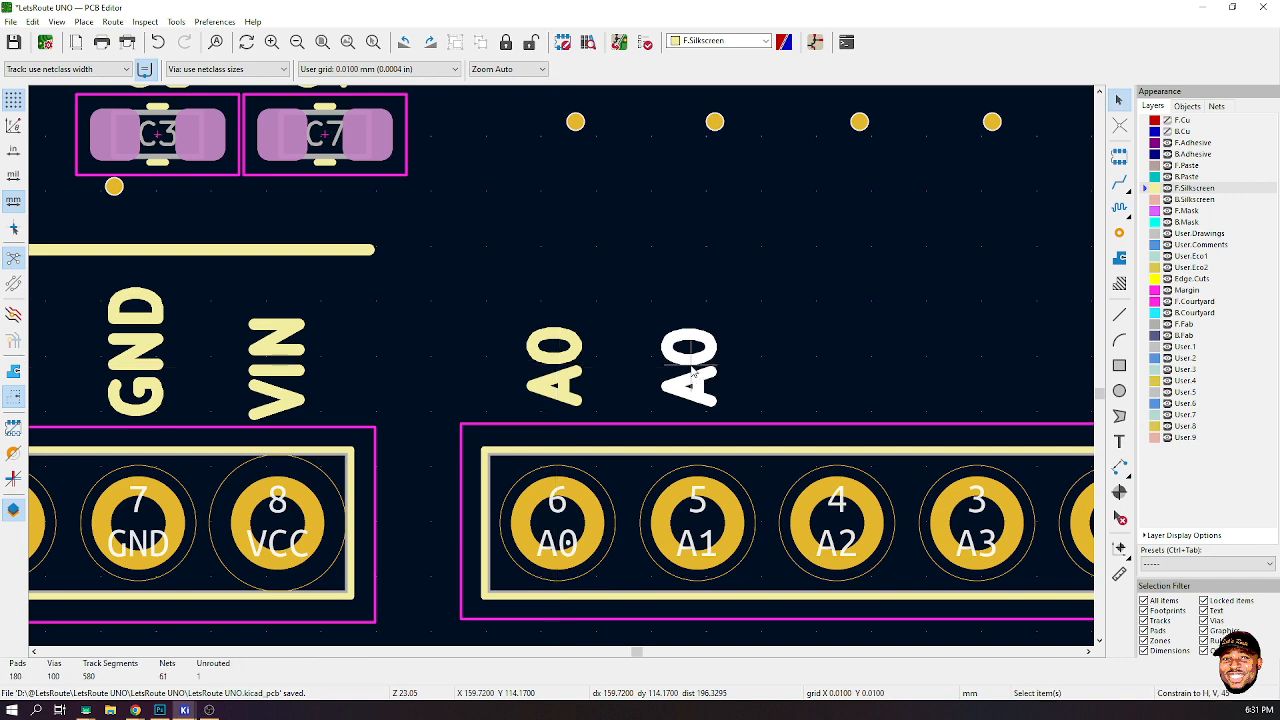
double_click(692, 370)
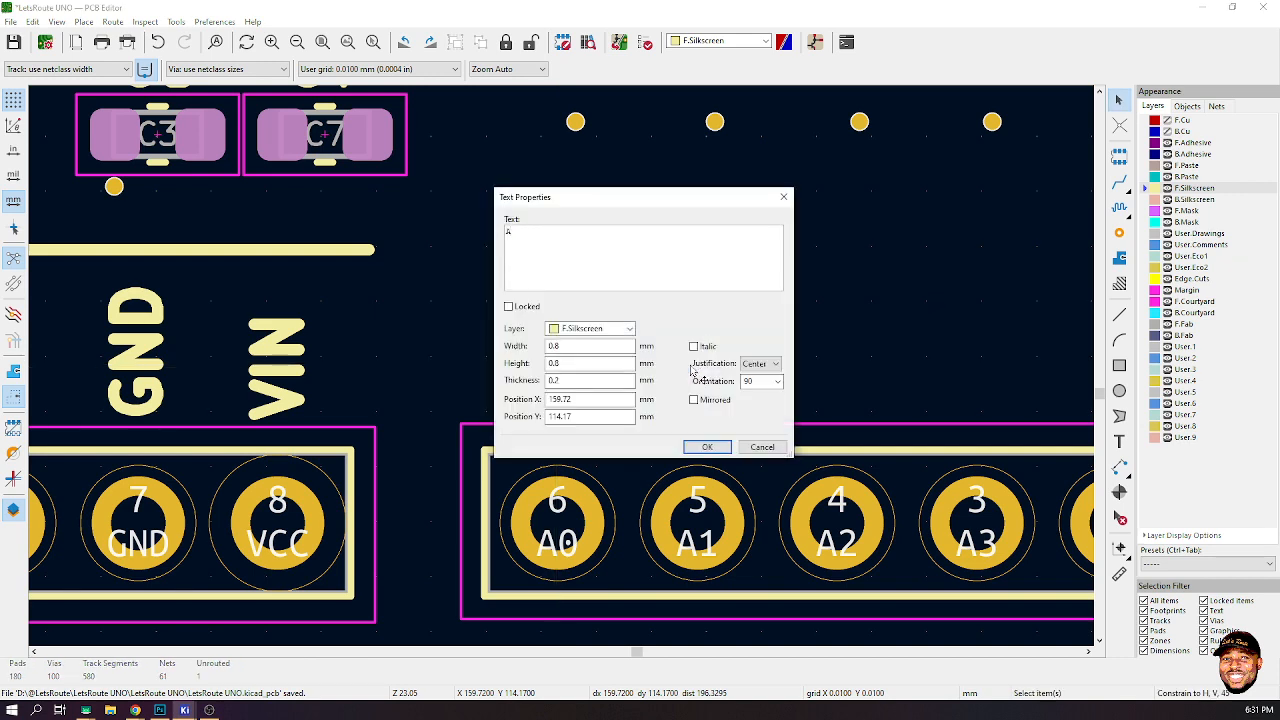
text(A1)
click(707, 447)
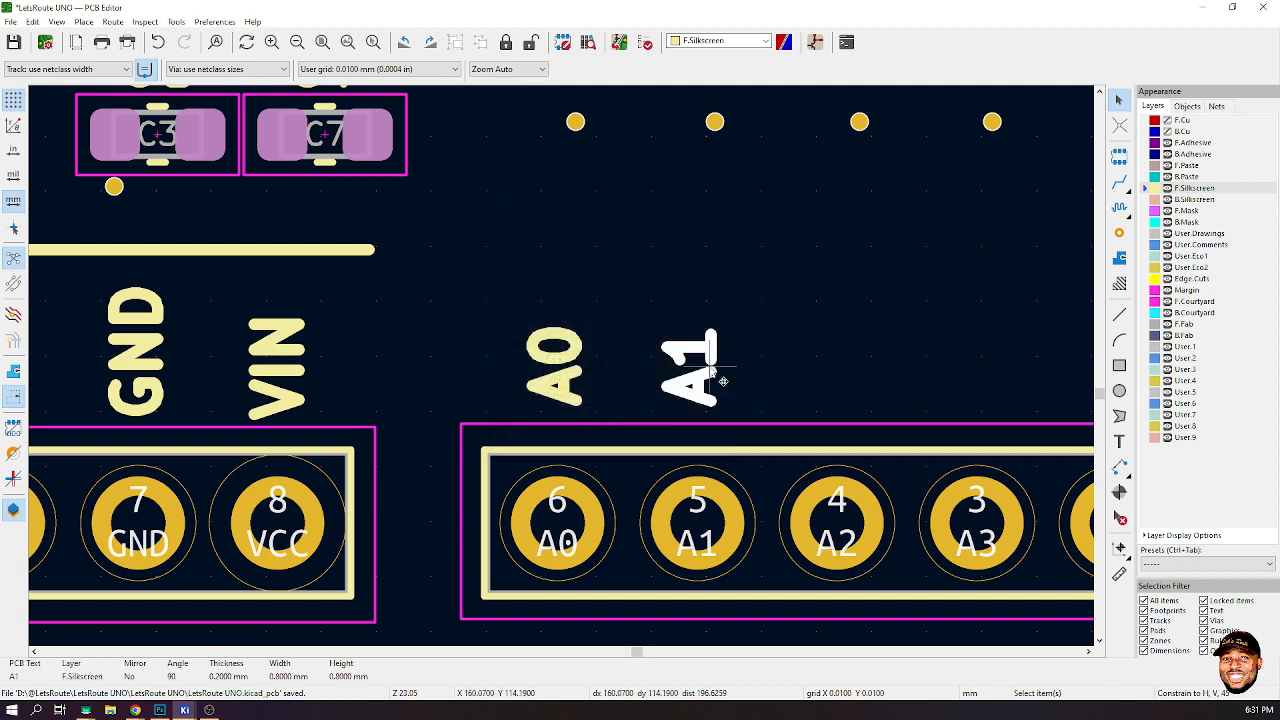
- Duplicate the A1 label onto the next J4 pin and change its text to A2
key(ctrl+d)
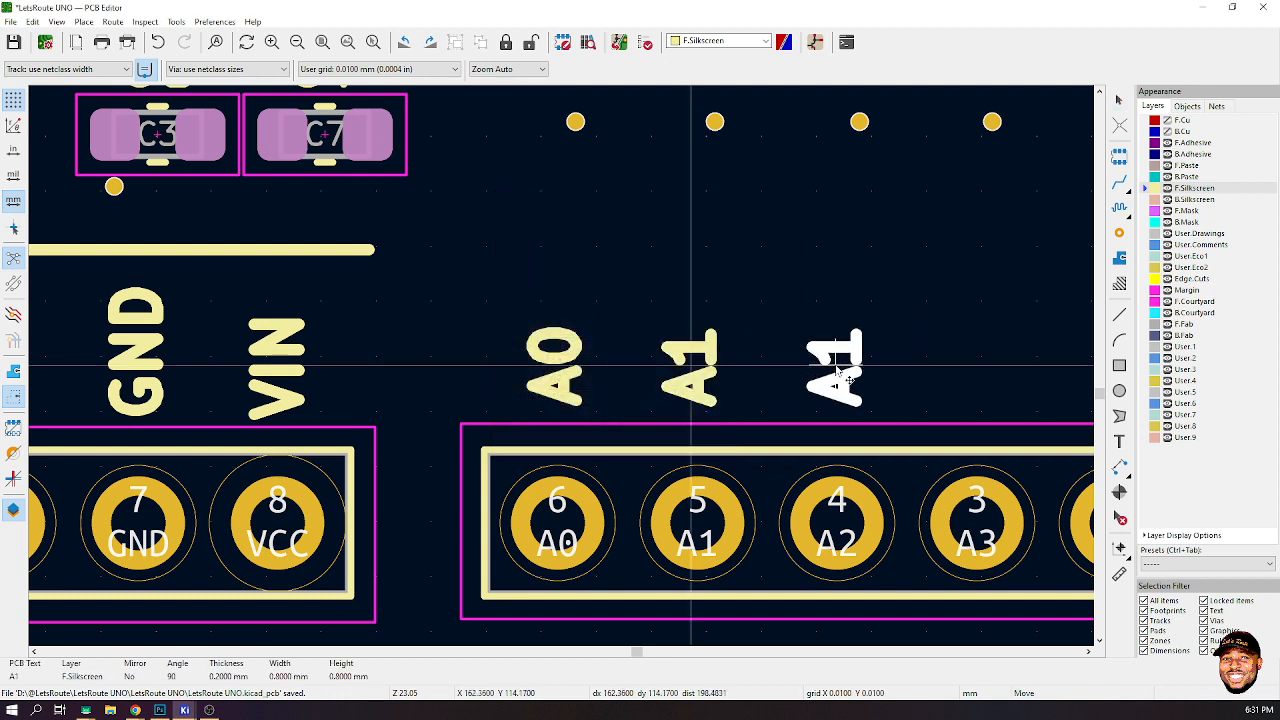
click(840, 377)
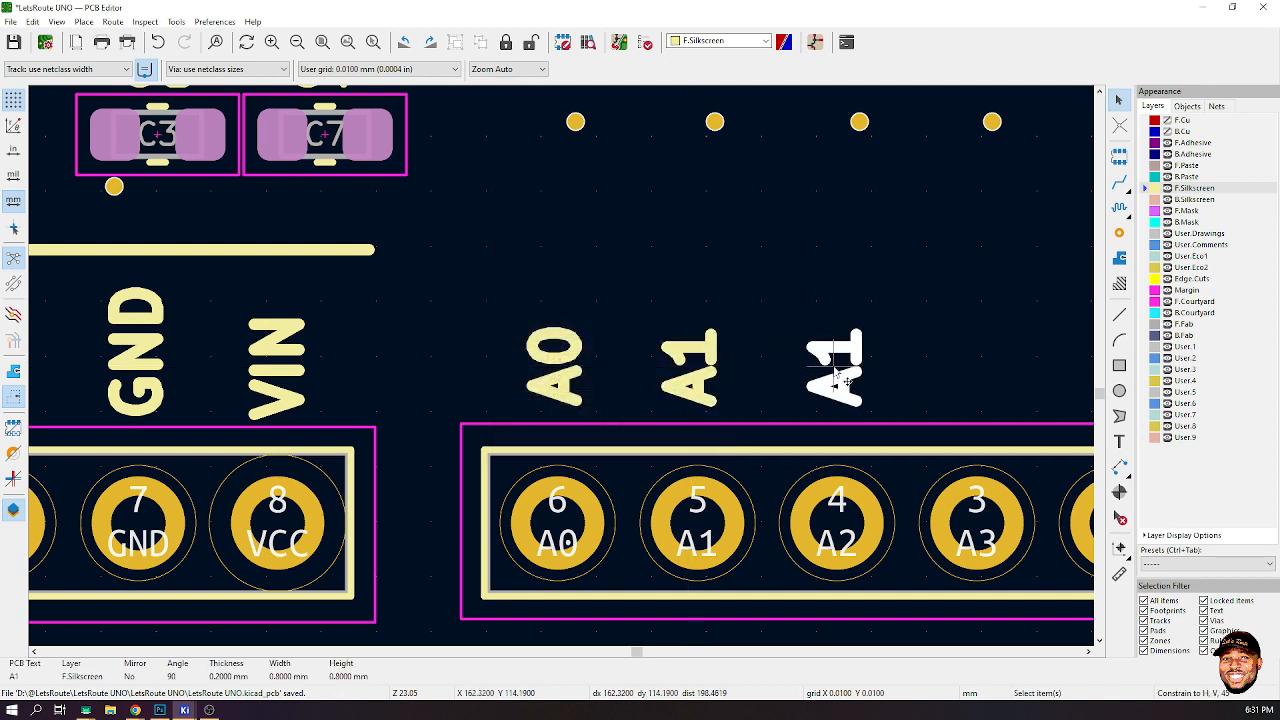
double_click(840, 378)
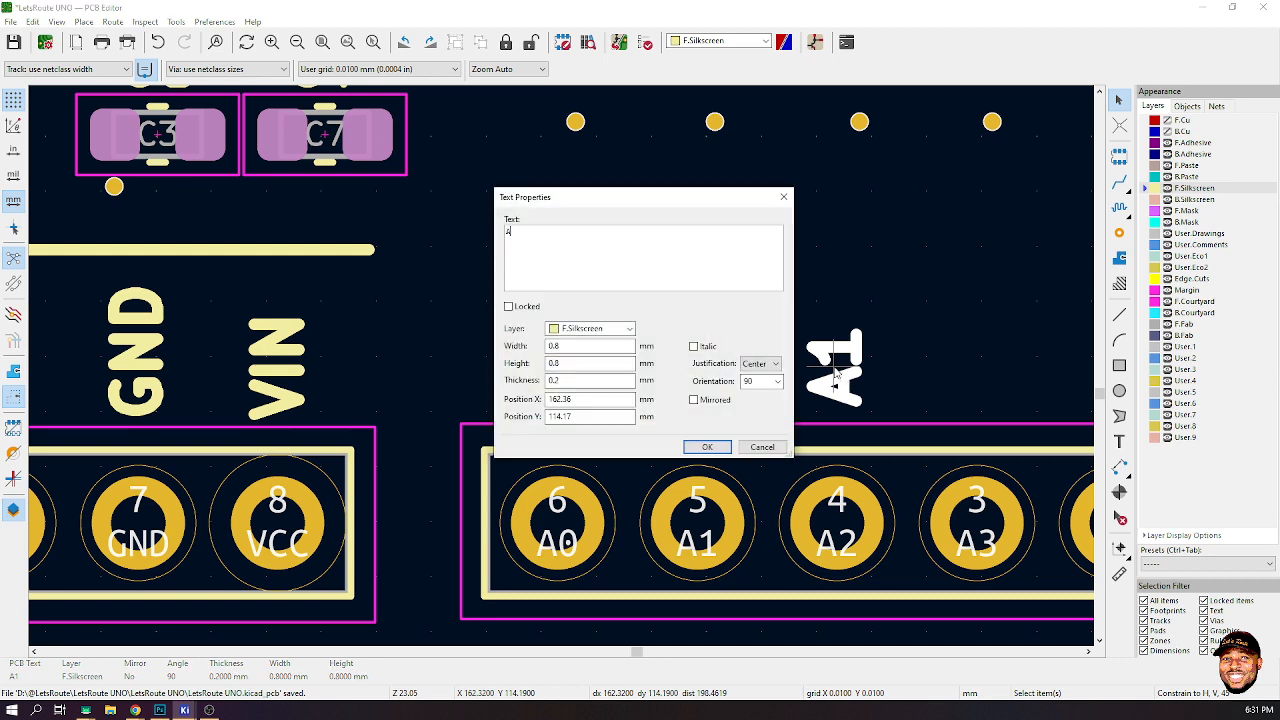
click(727, 448)
- Duplicate the A2 label onto the next J4 pin and change its text to A3
key(ctrl+d)
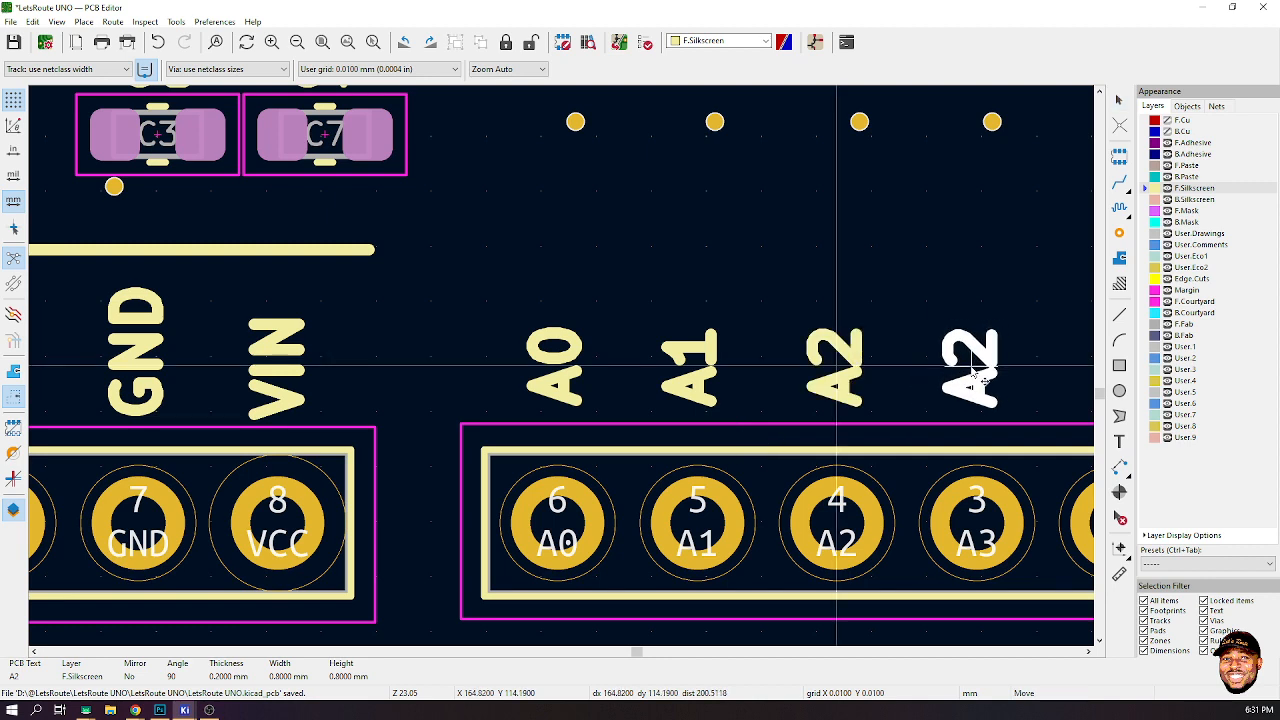
click(976, 374)
double_click(973, 372)
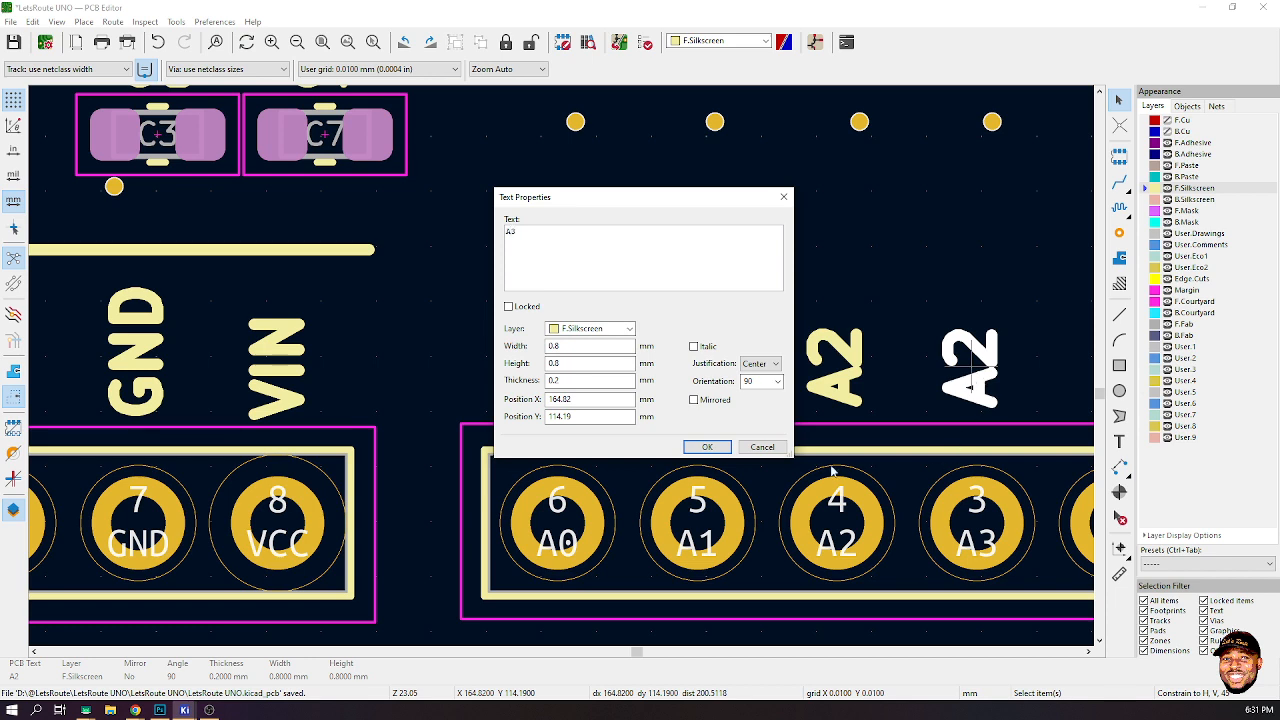
text(A3)
click(707, 447)
- Duplicate the A3 label onto the next J4 pin and change its text to A4
scroll(870, 405, down, 2)
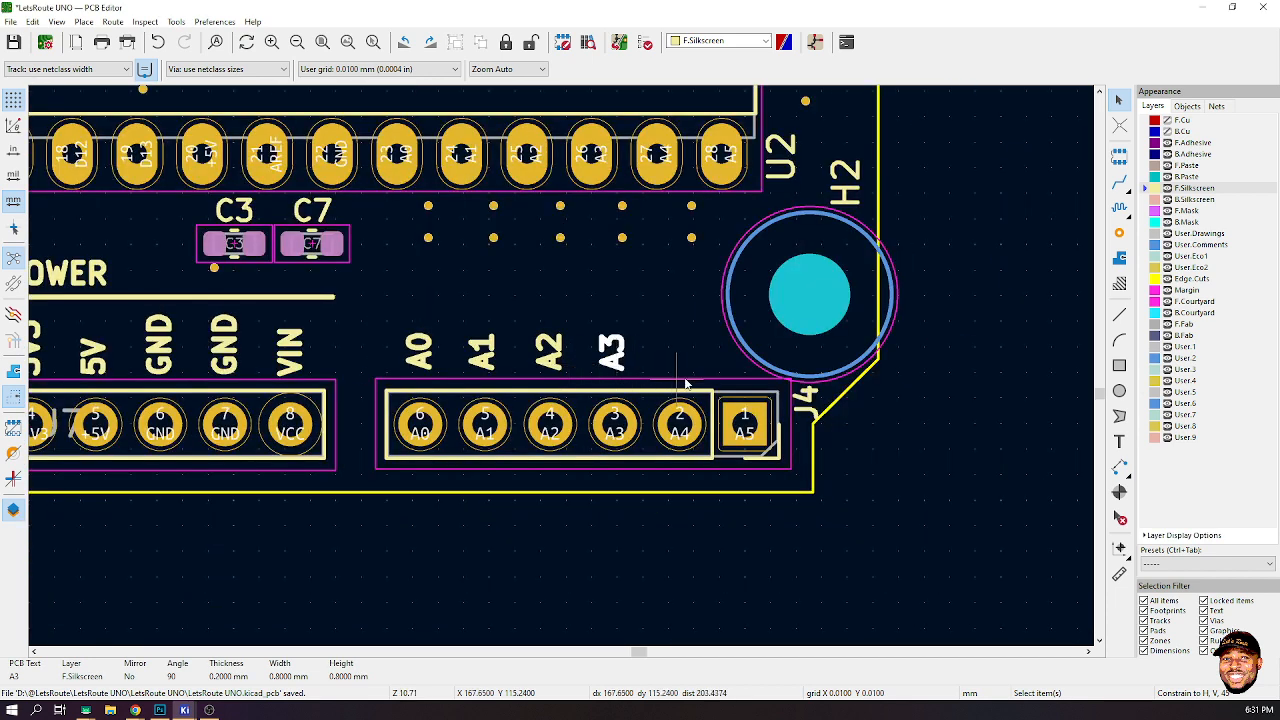
scroll(686, 383, up, 2)
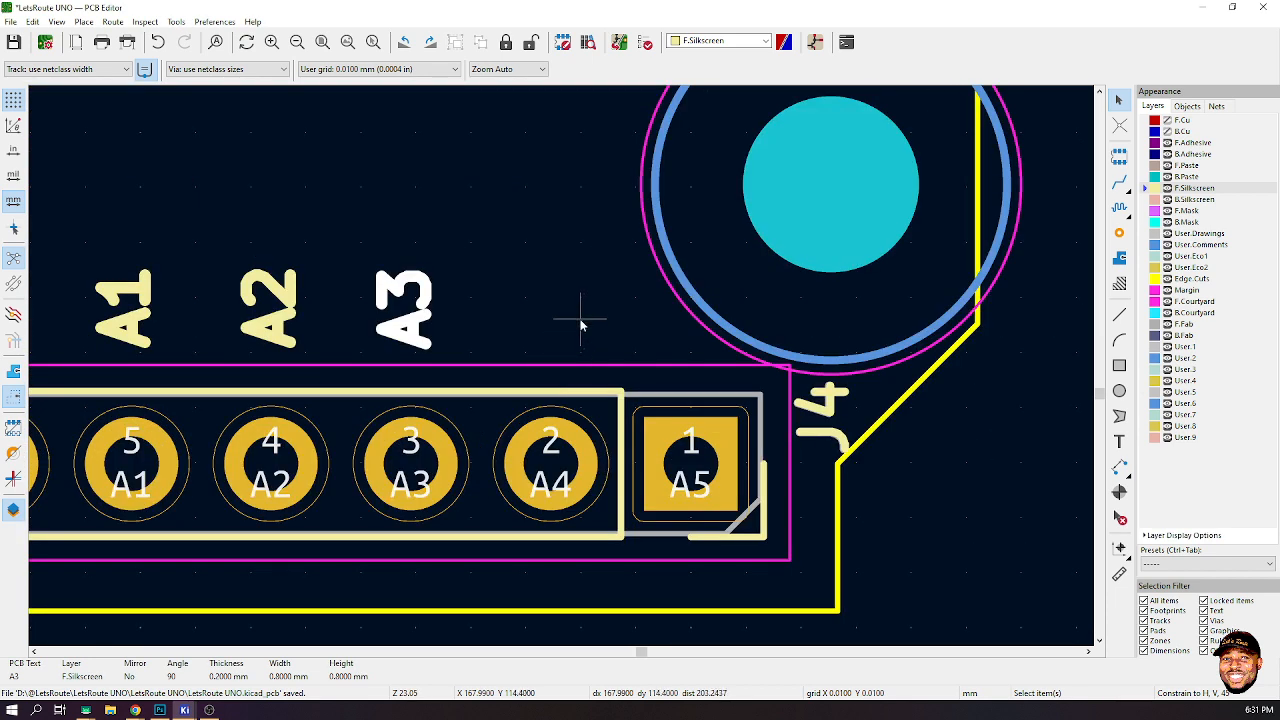
key(ctrl+d)
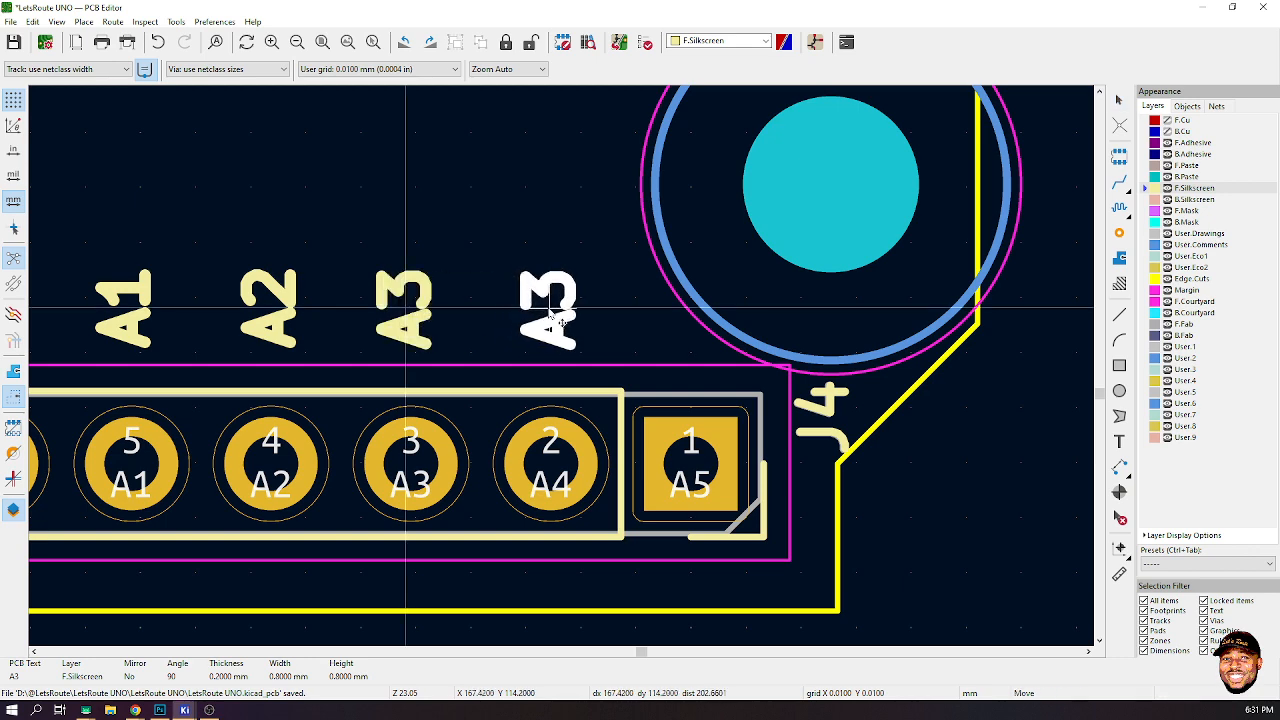
click(549, 313)
double_click(549, 313)
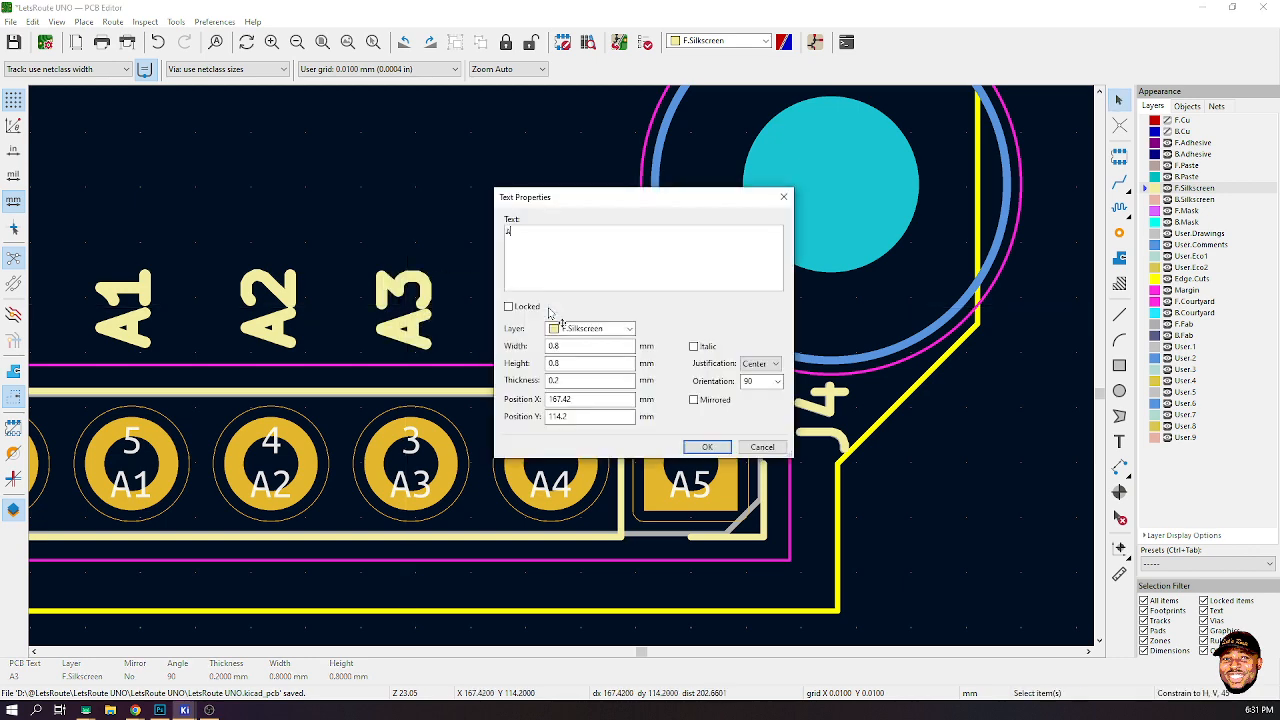
text(4)
click(707, 447)
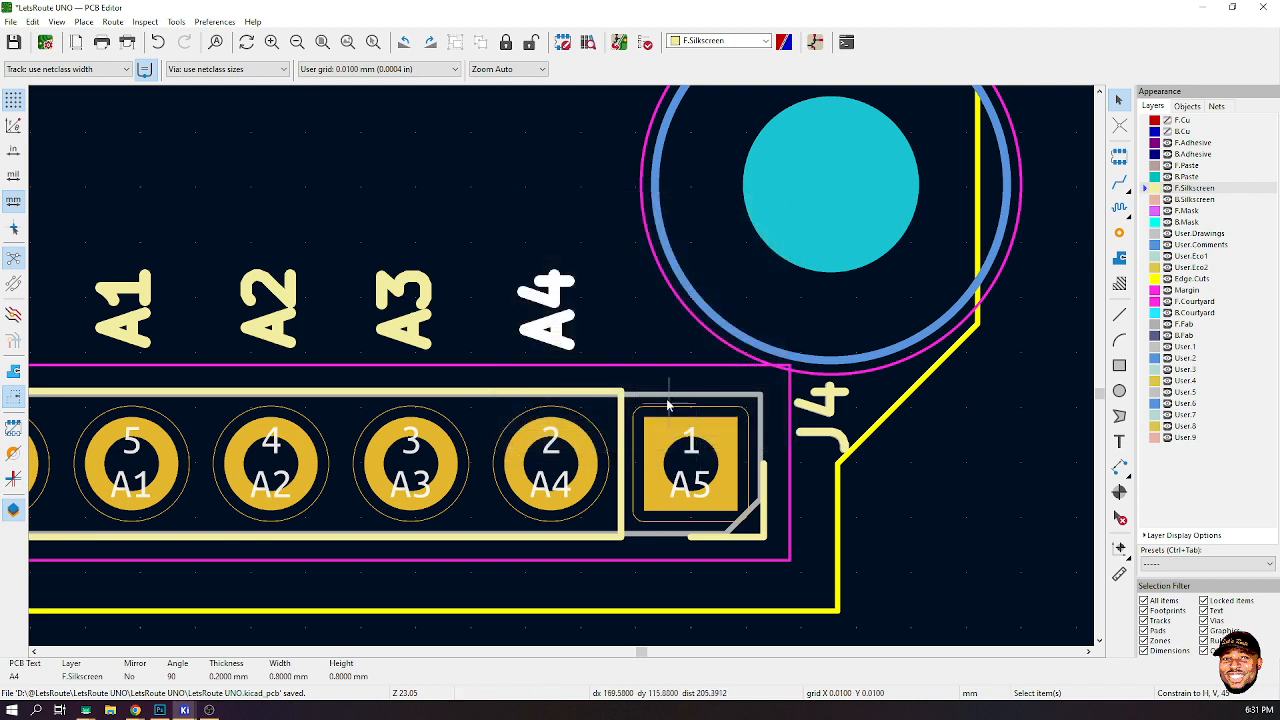
- Duplicate the A4 label onto the last J4 pin and change its text to A5/SCL
key(ctrl+d)
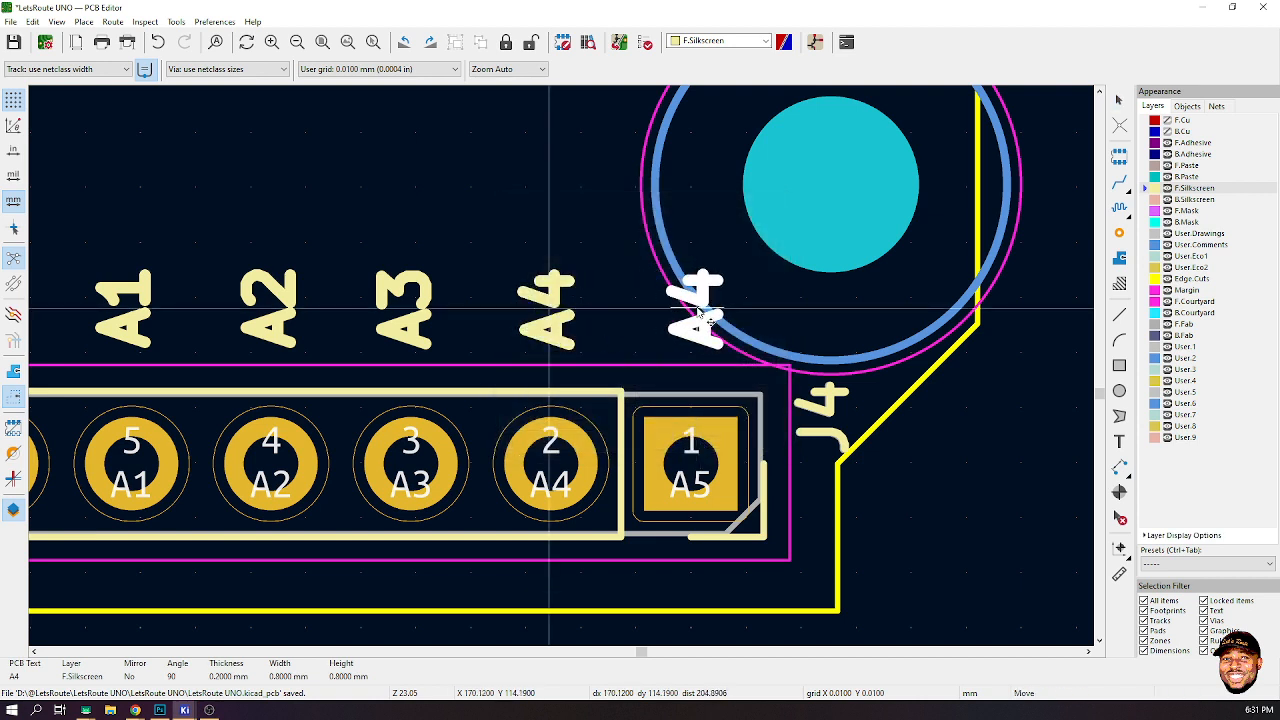
click(702, 318)
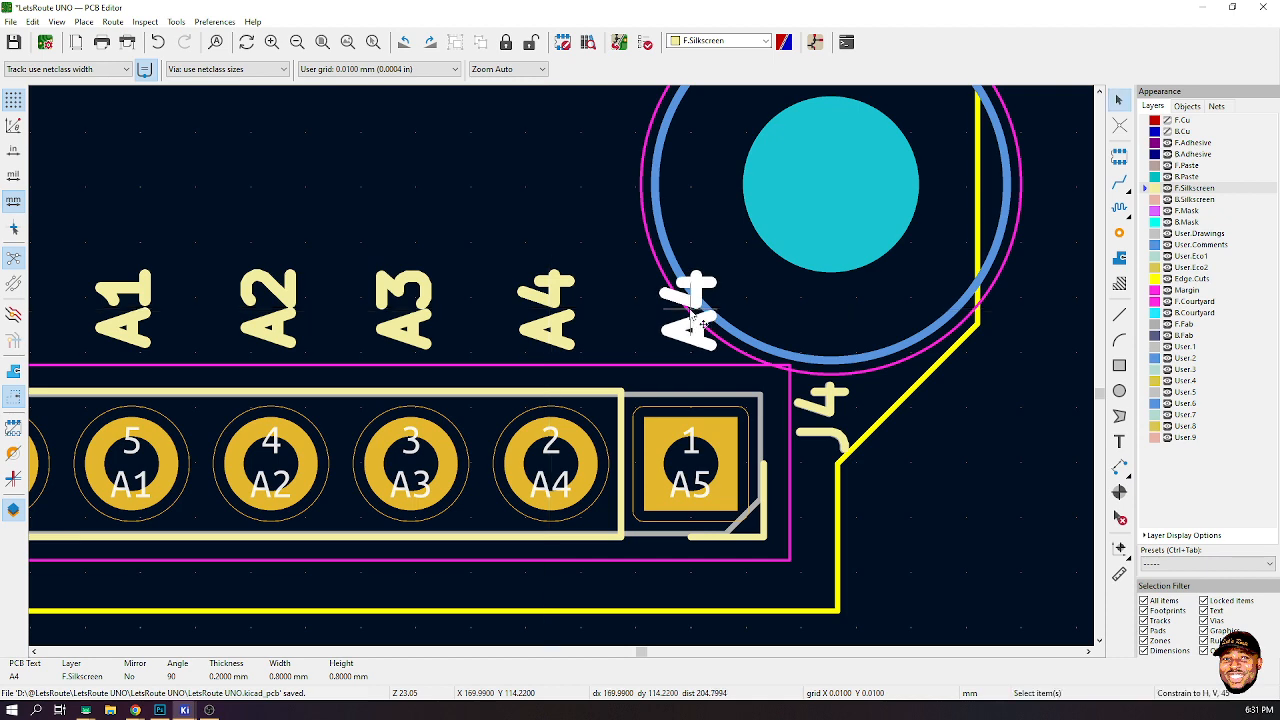
double_click(688, 321)
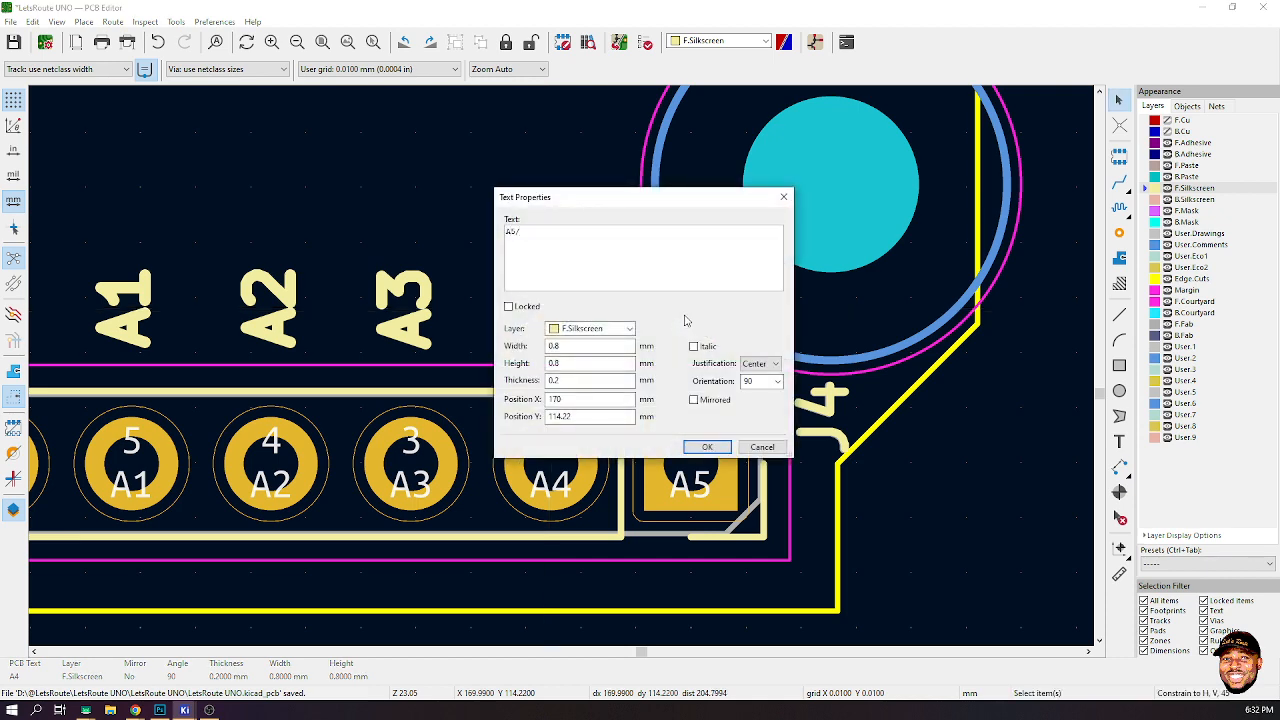
text(A5/SCL)
click(705, 447)
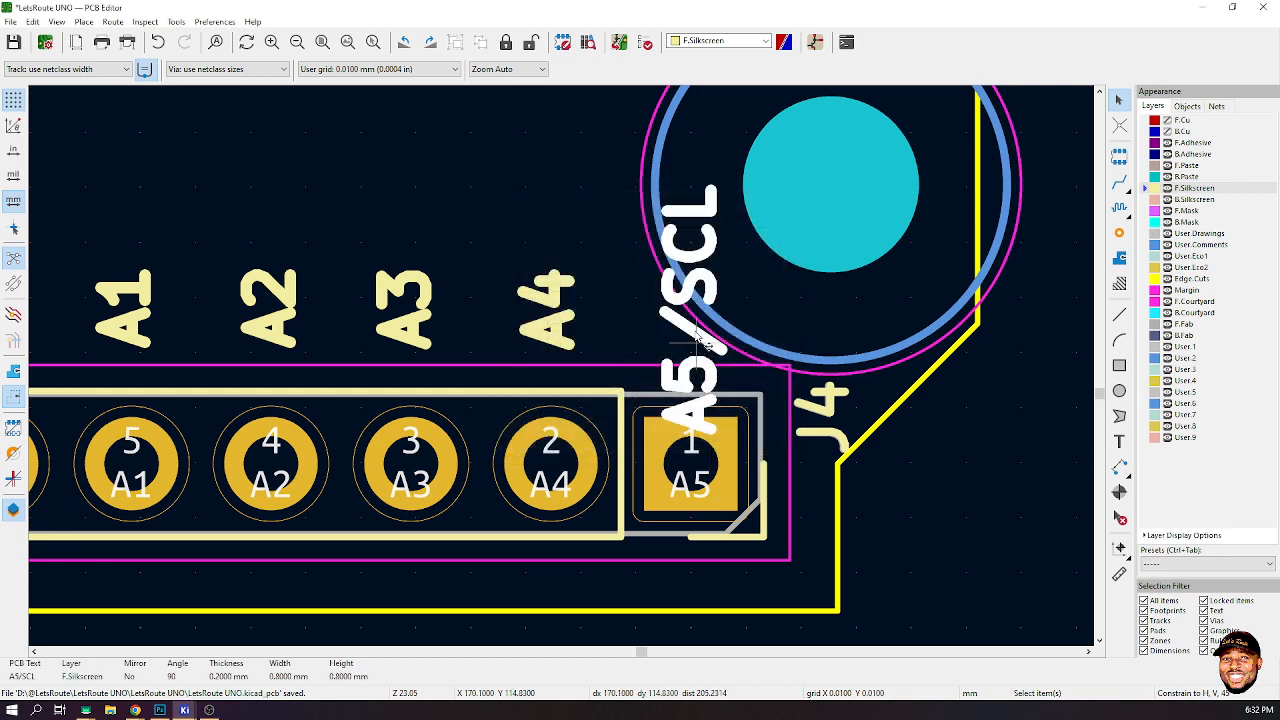
- Undo the A5/SCL text change and rename the last J4 pin label to A5
key(m)
scroll(691, 229, down, 1)
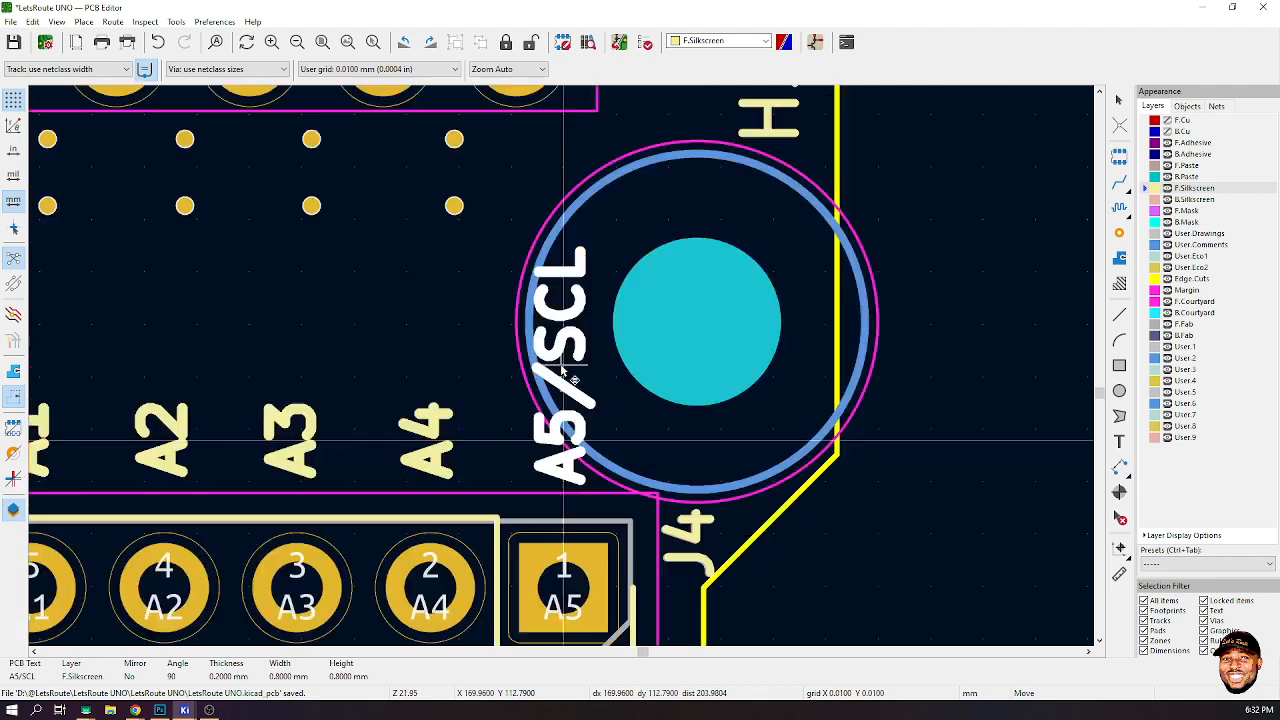
scroll(563, 372, down, 5)
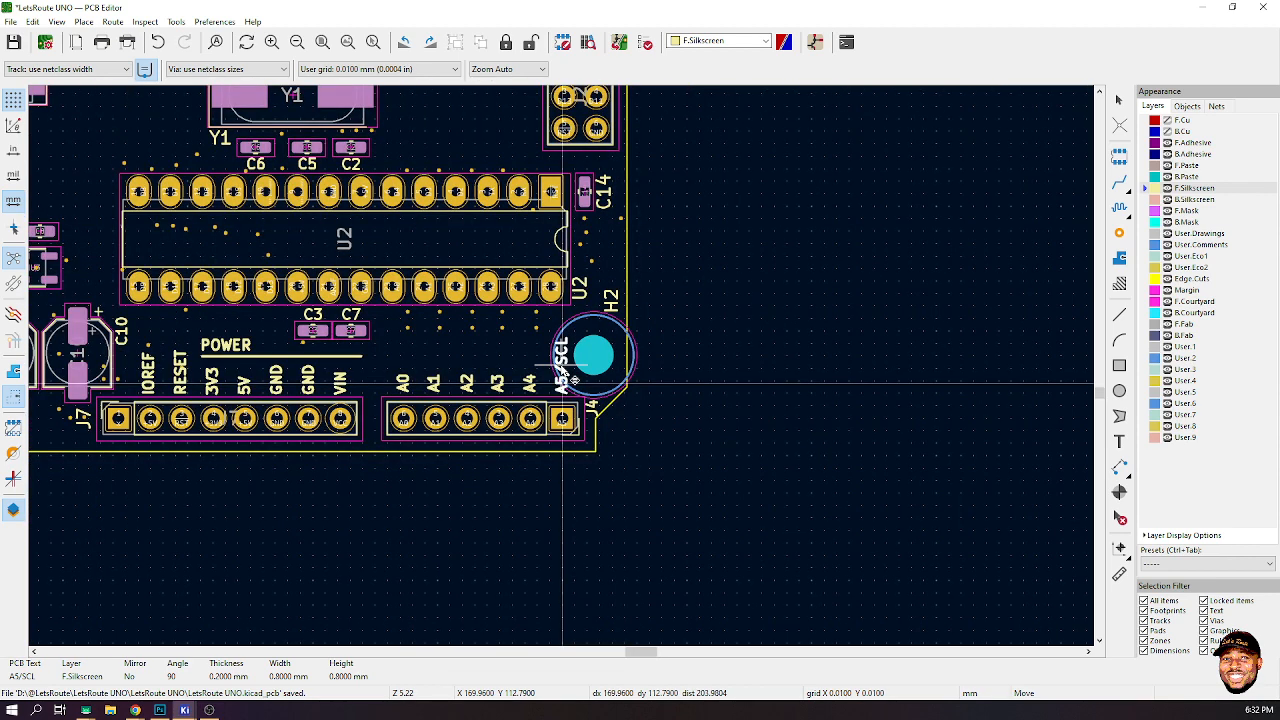
click(563, 384)
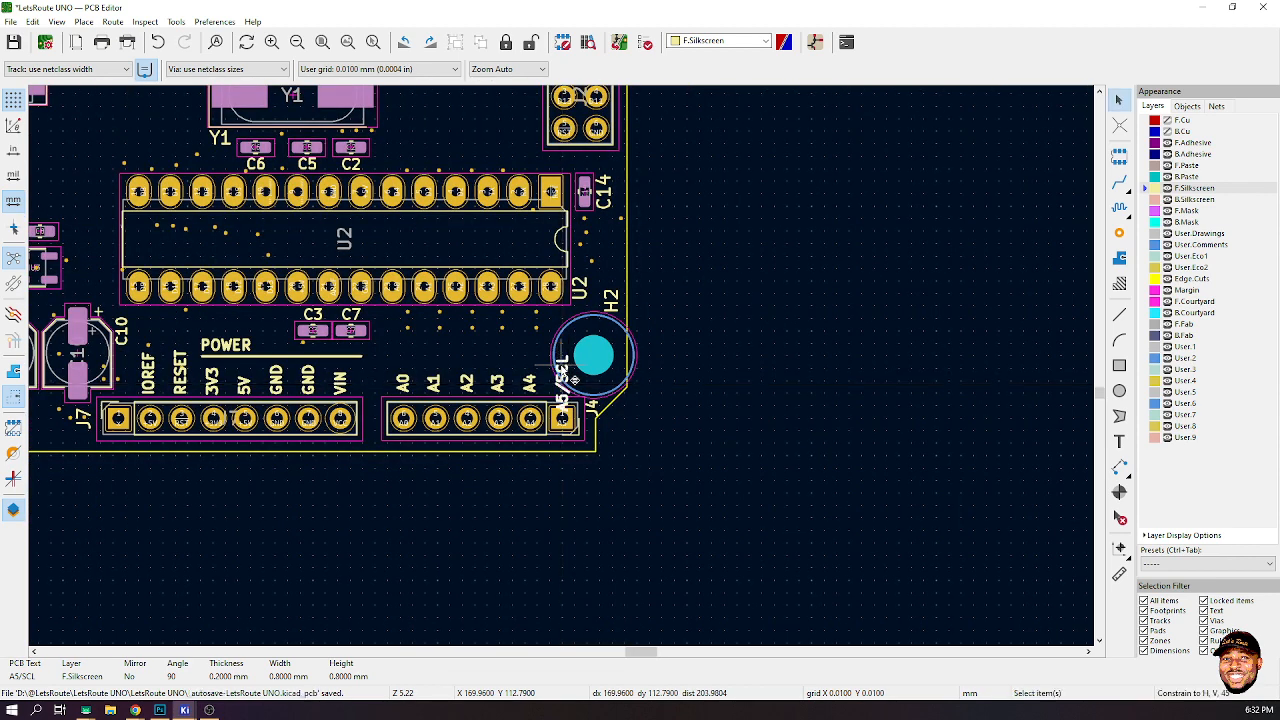
key(ctrl+z)
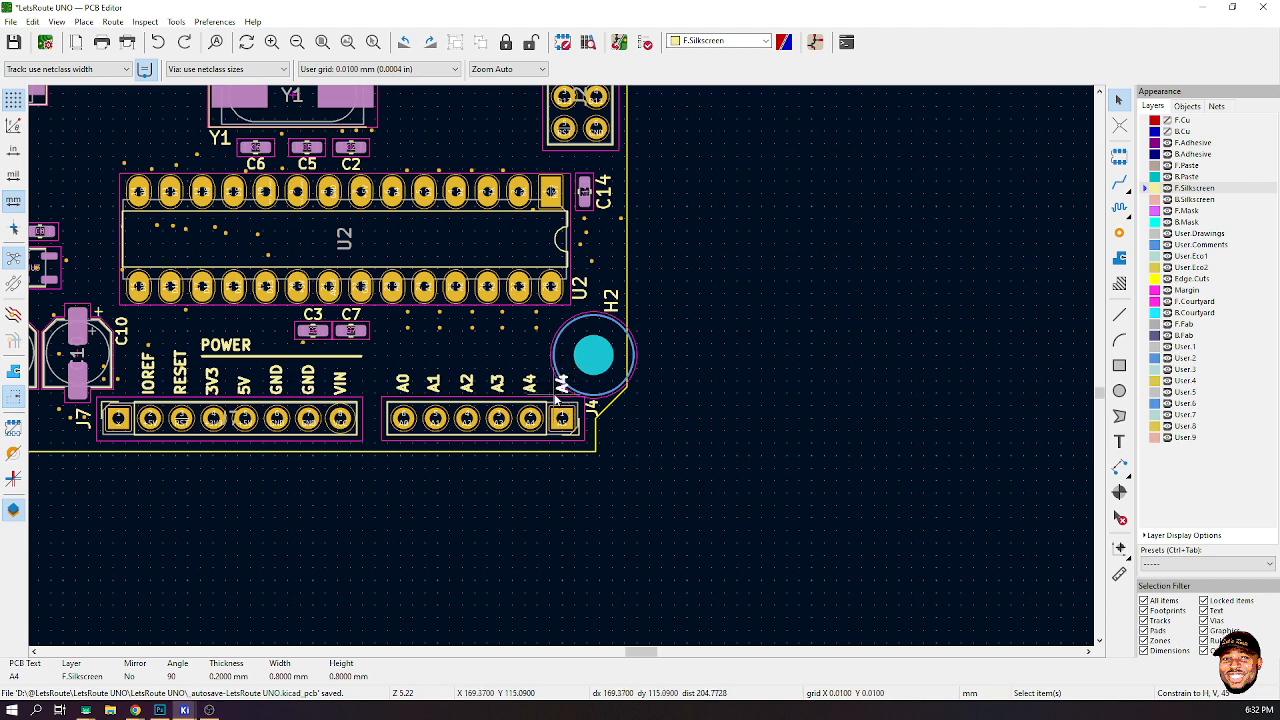
double_click(557, 398)
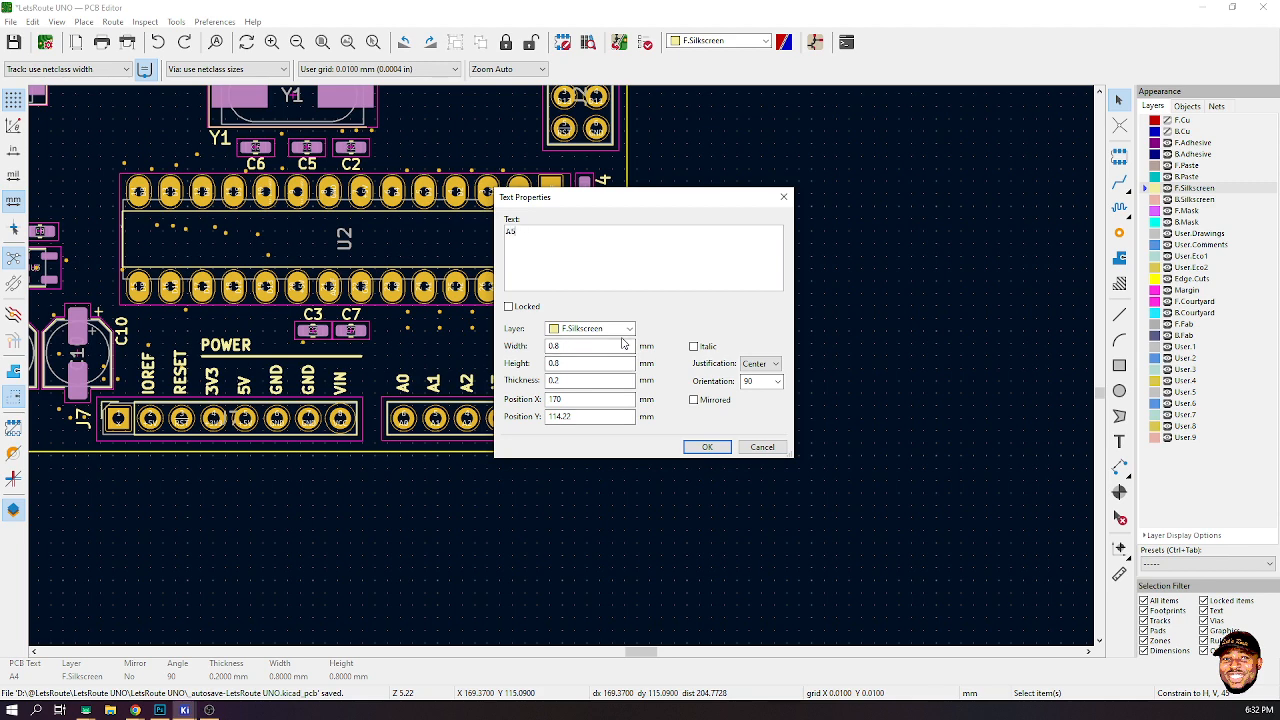
click(707, 447)
scroll(510, 410, up, 3)
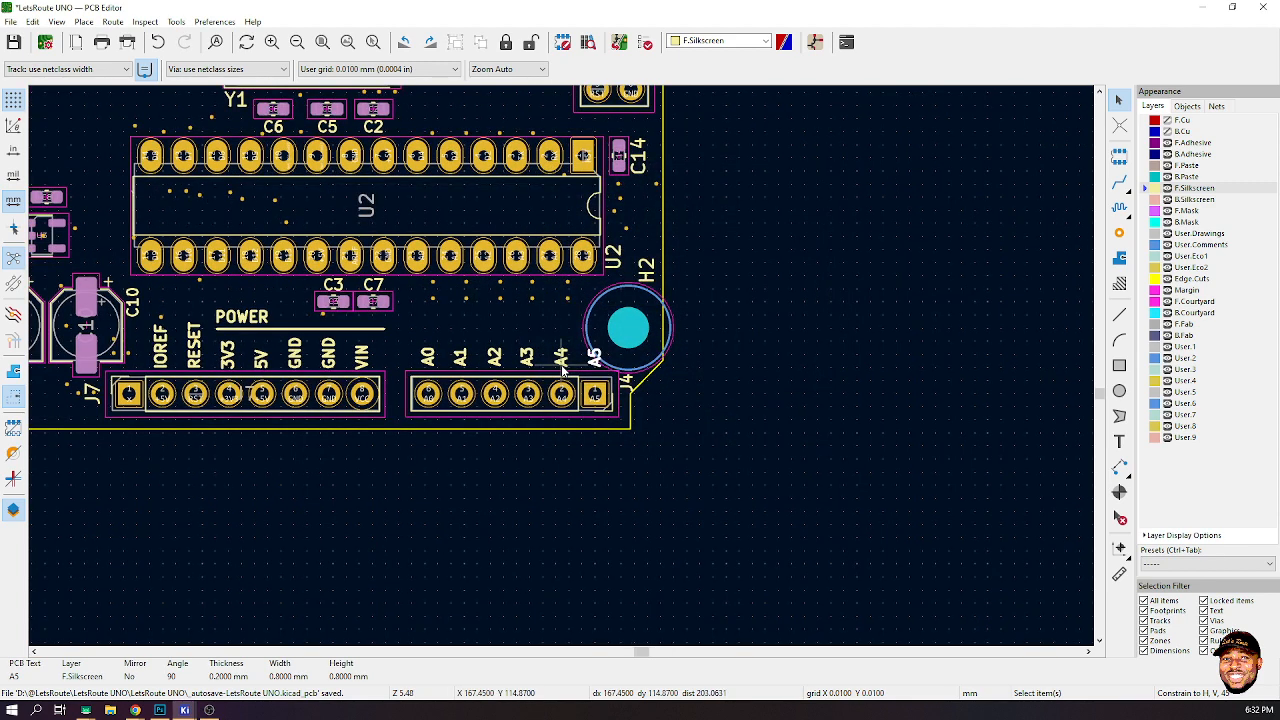
click(147, 358)
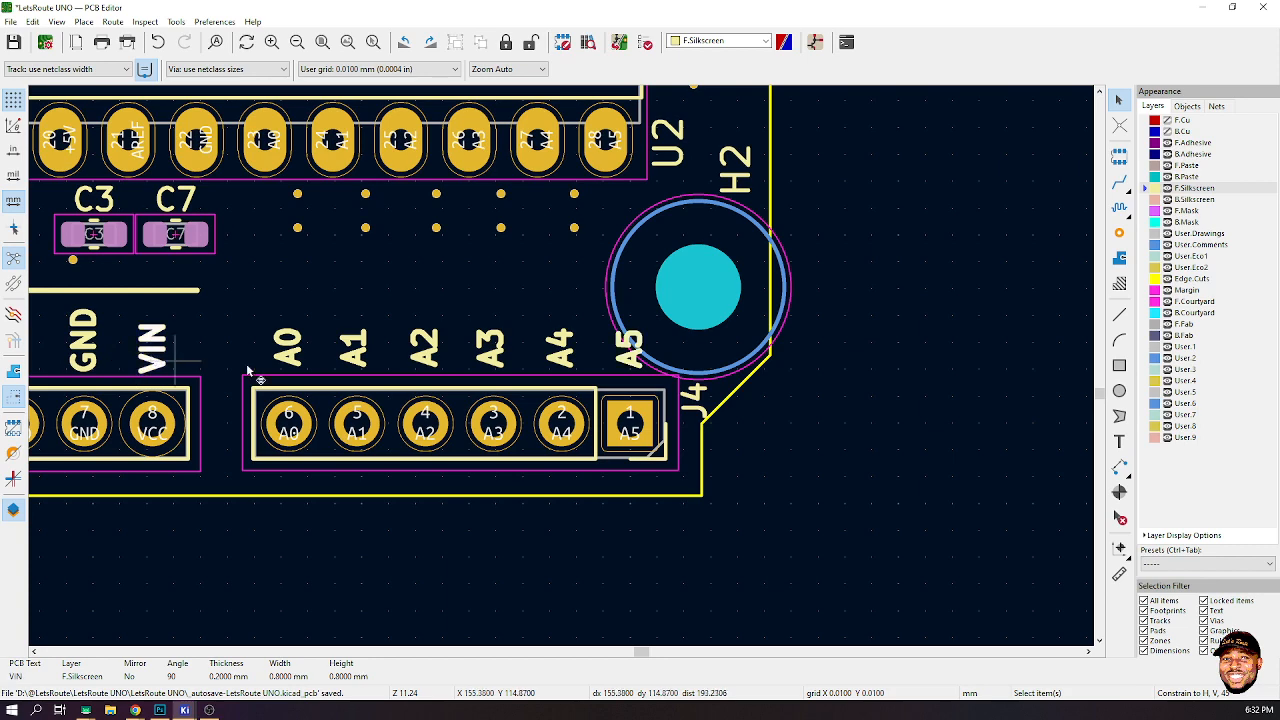
shift+click(287, 348)
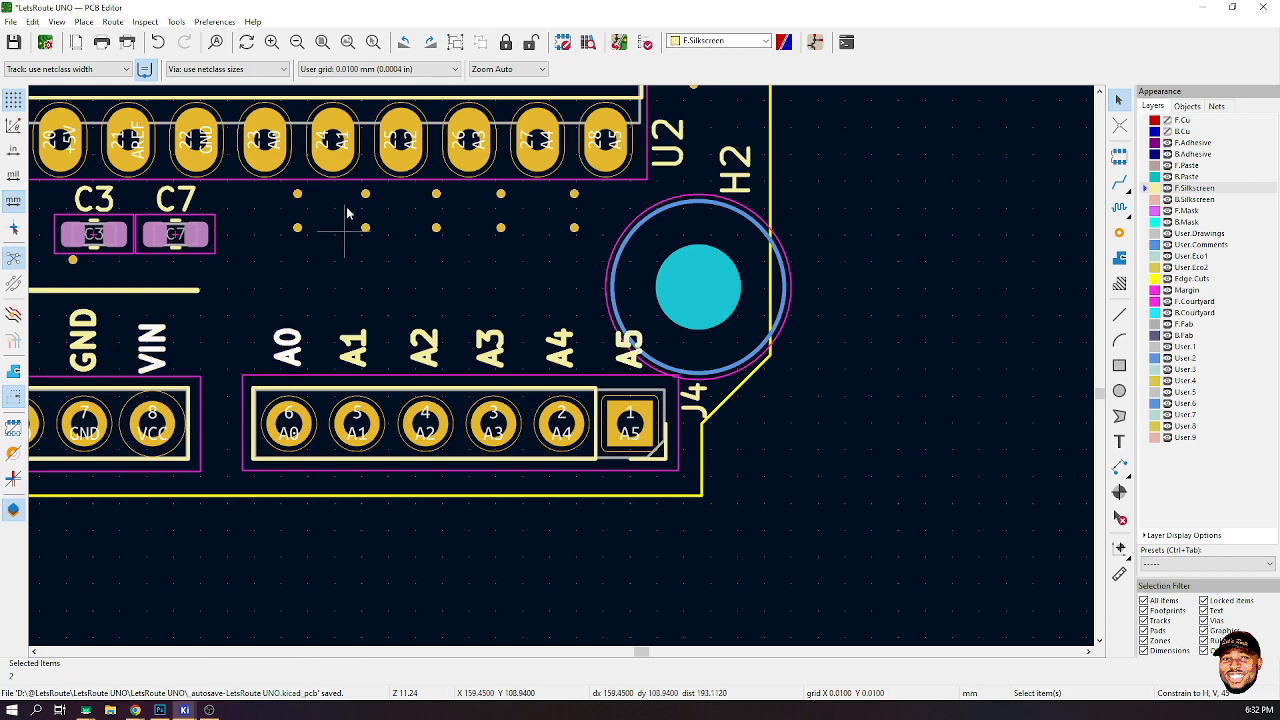
right_click(152, 365)
key(Escape)
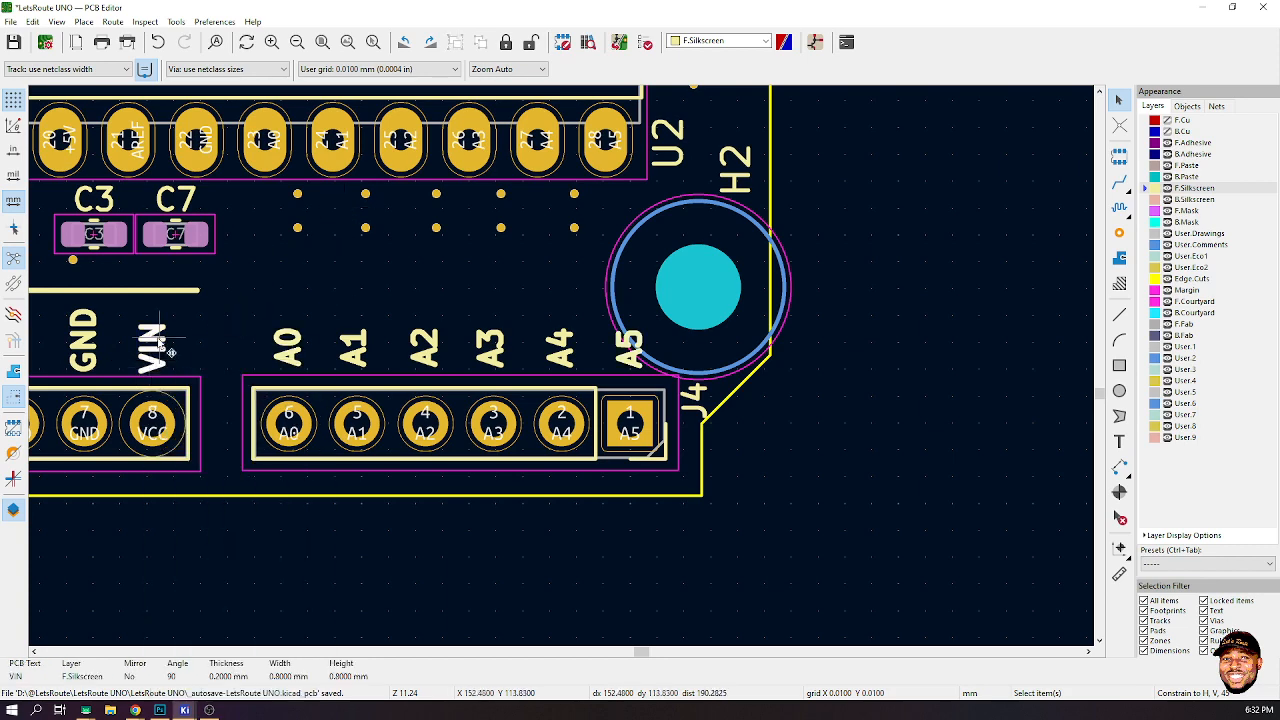
- Align the GND and VIN labels of J7 to their bottom edge
click(84, 340)
shift+click(155, 352)
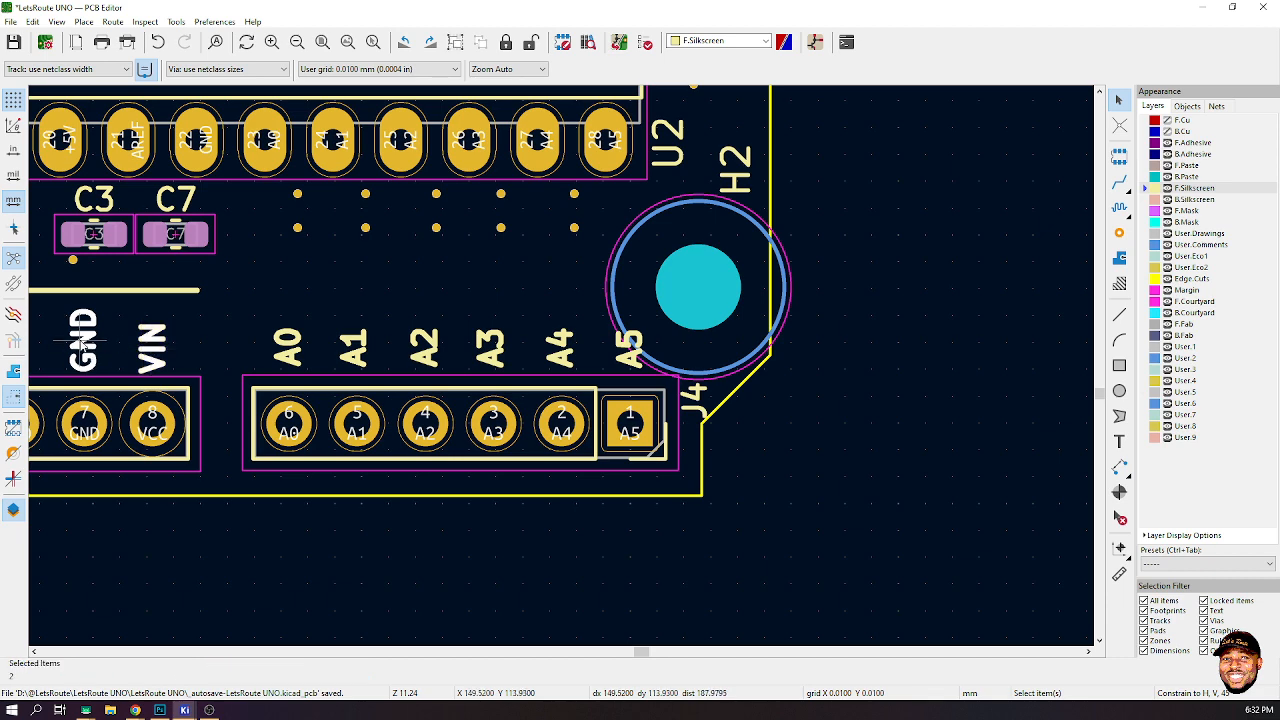
right_click(80, 340)
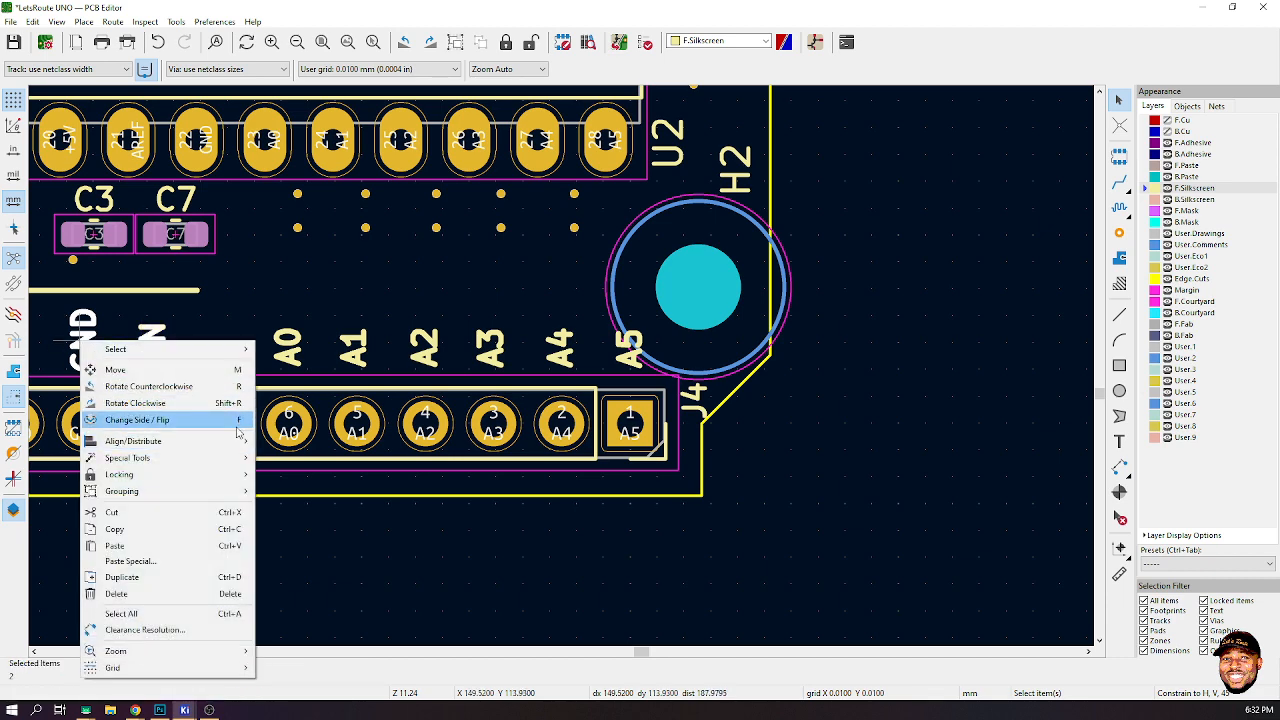
mouse_move(160, 441)
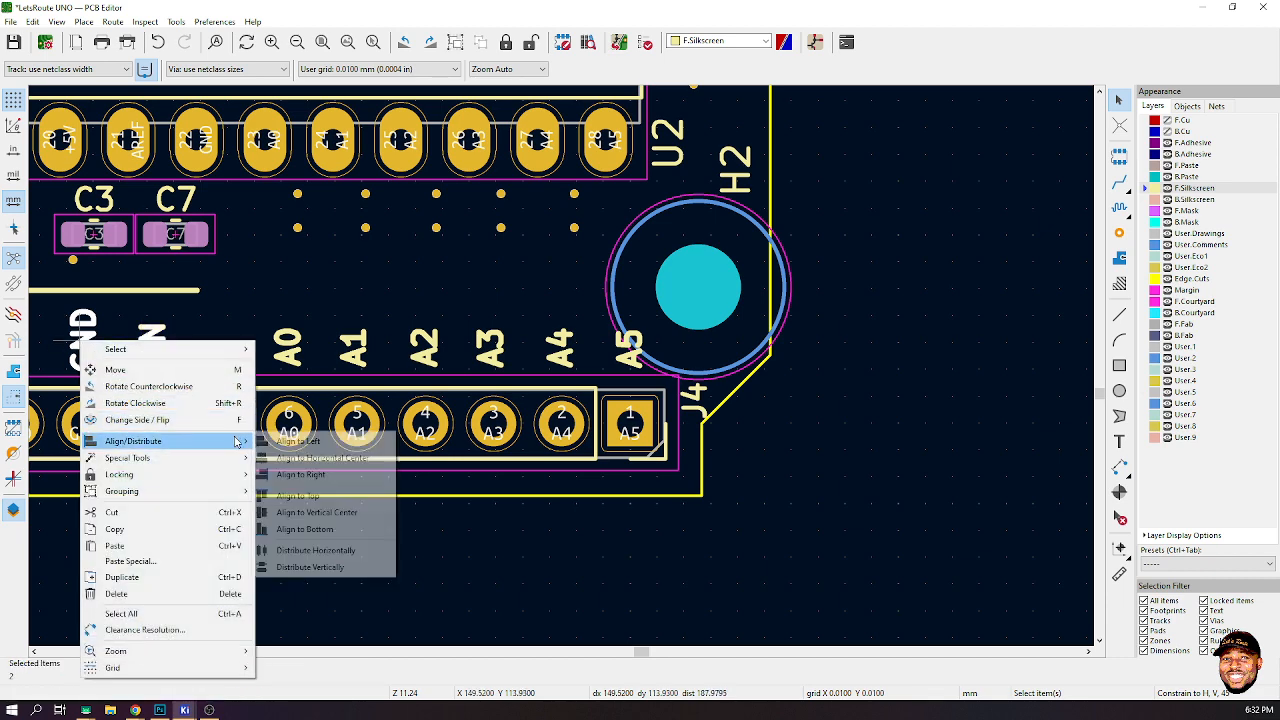
click(320, 530)
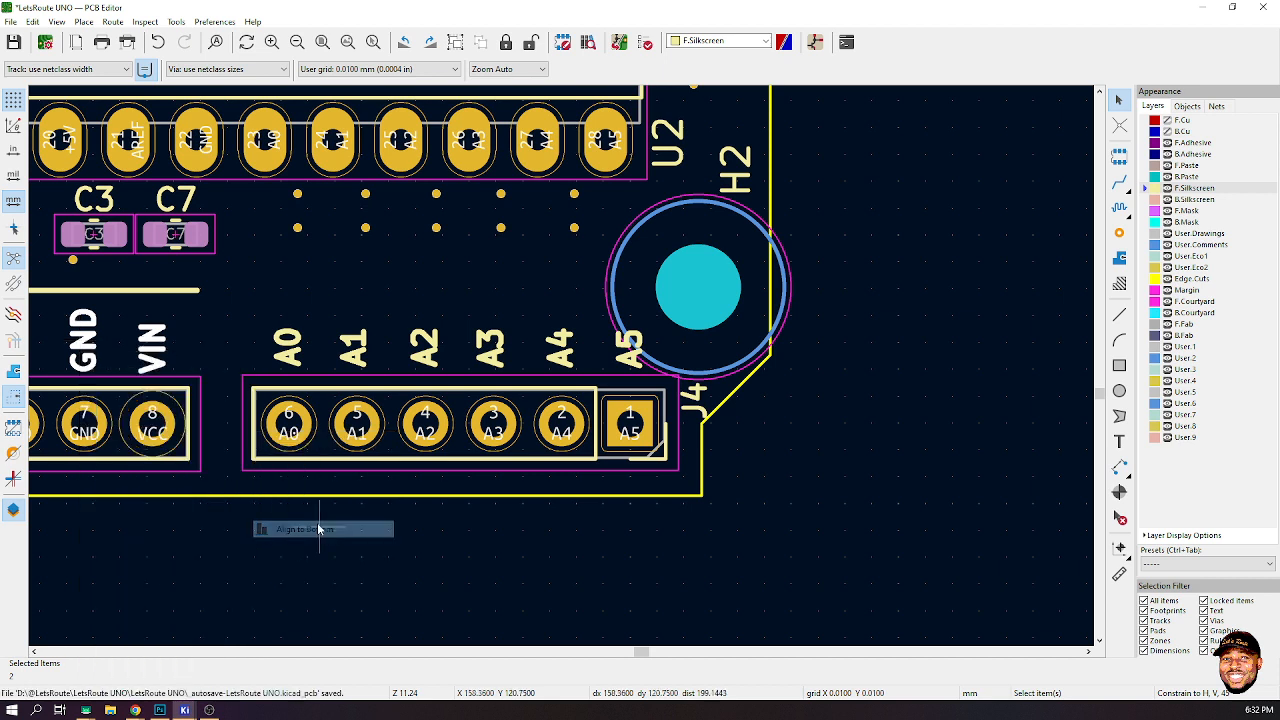
- Align the VIN label and the A0 label of J4 to their bottom edge
click(158, 362)
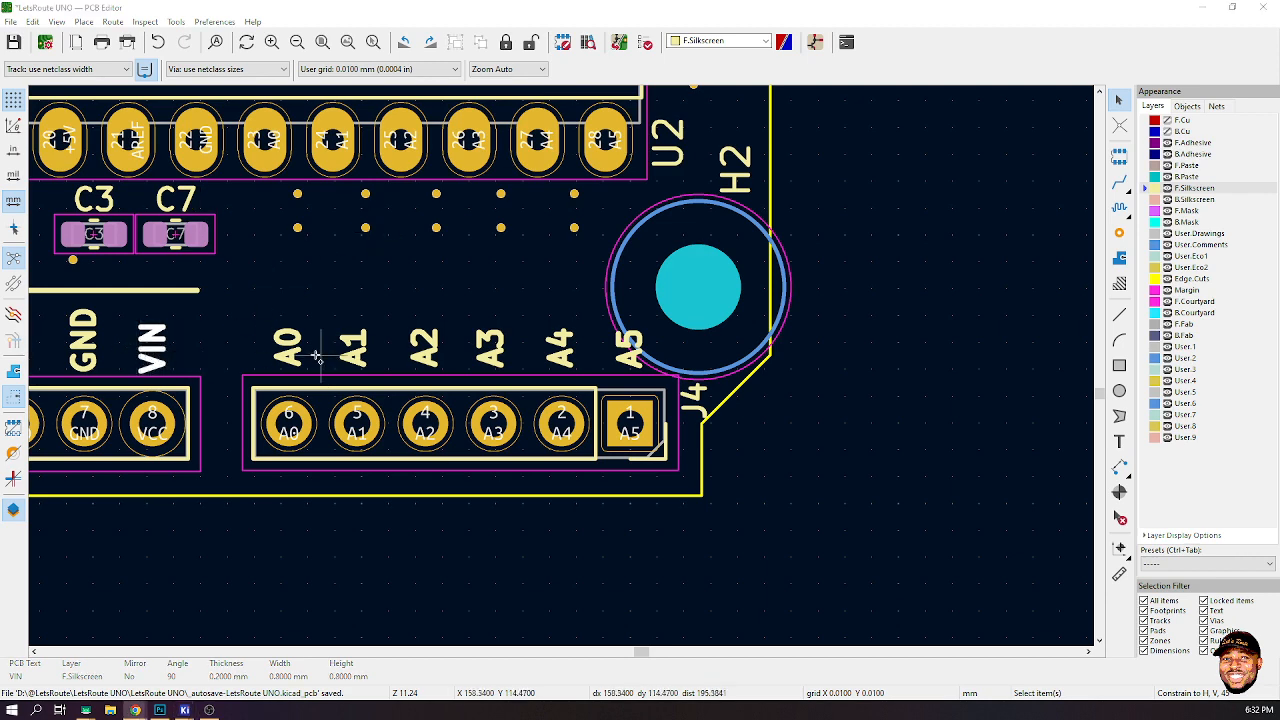
shift+click(288, 356)
right_click(288, 354)
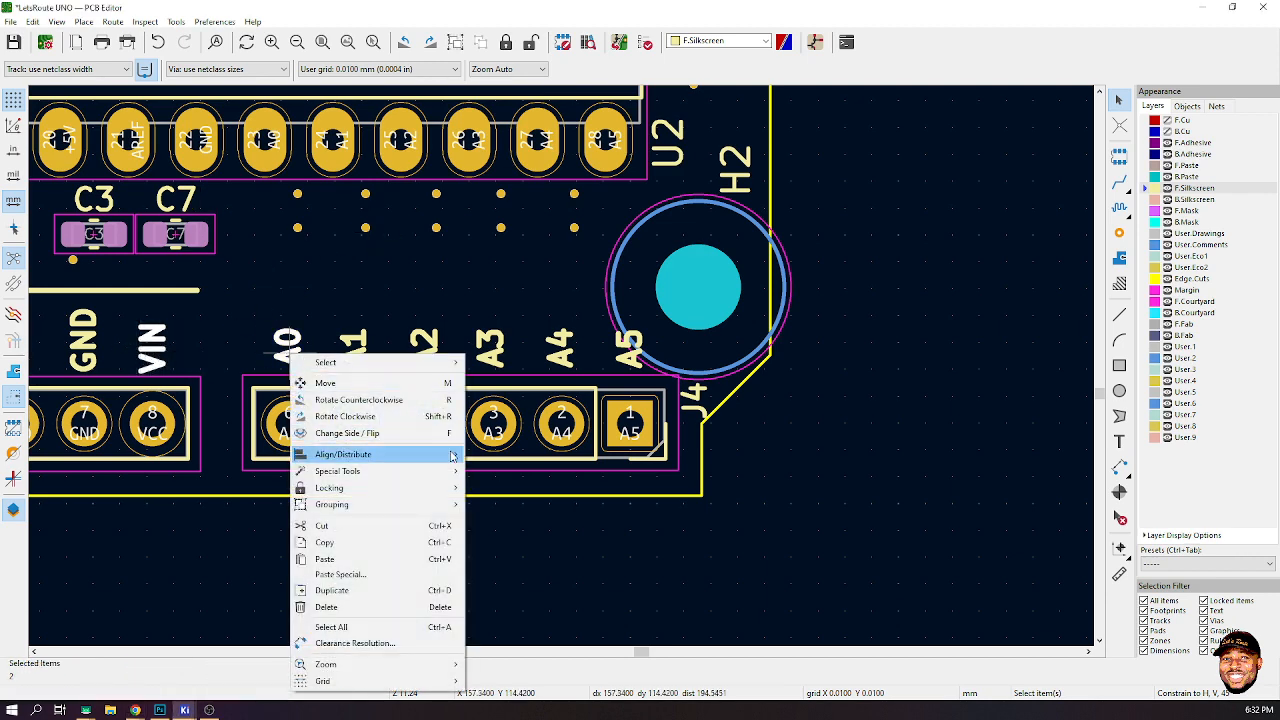
mouse_move(458, 458)
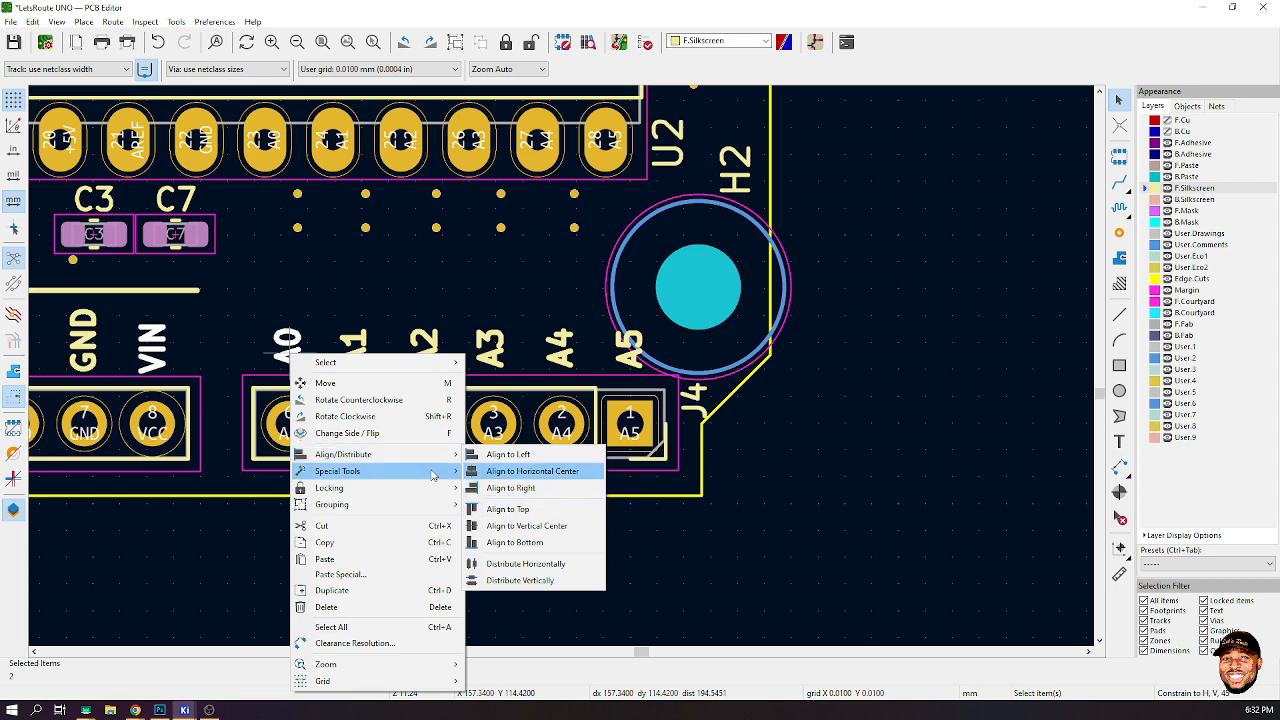
right_click(152, 350)
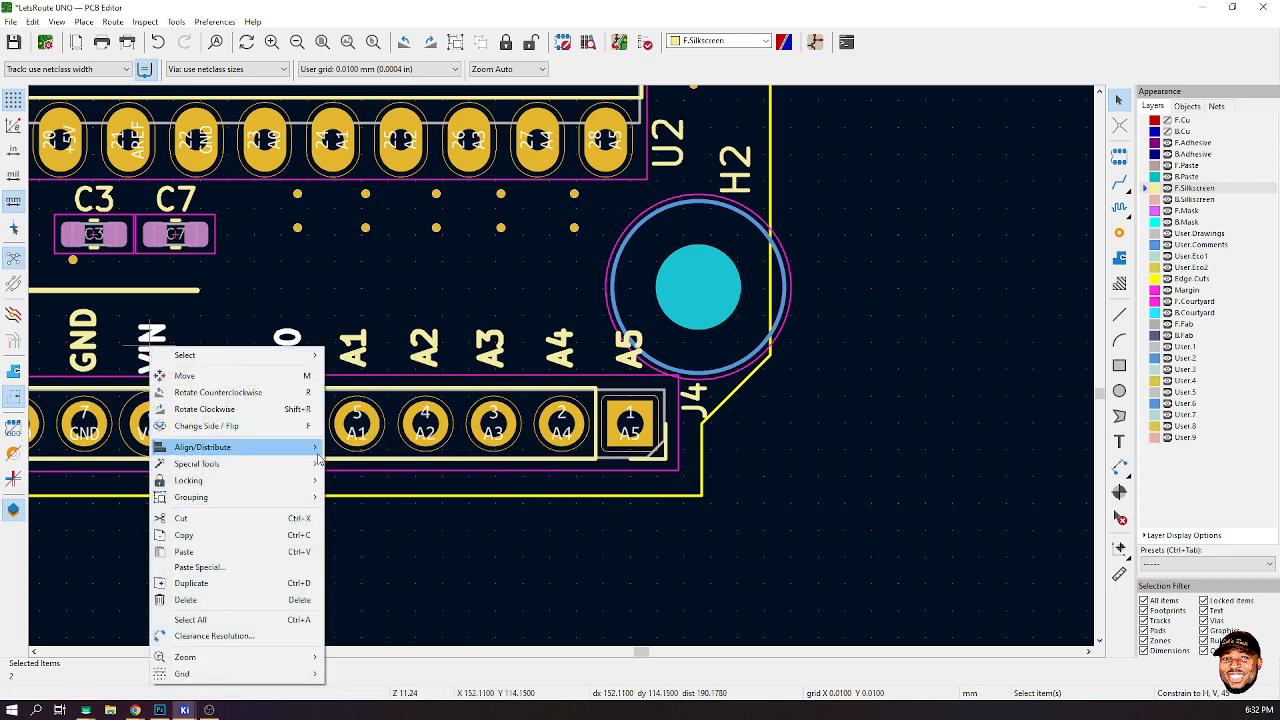
mouse_move(290, 447)
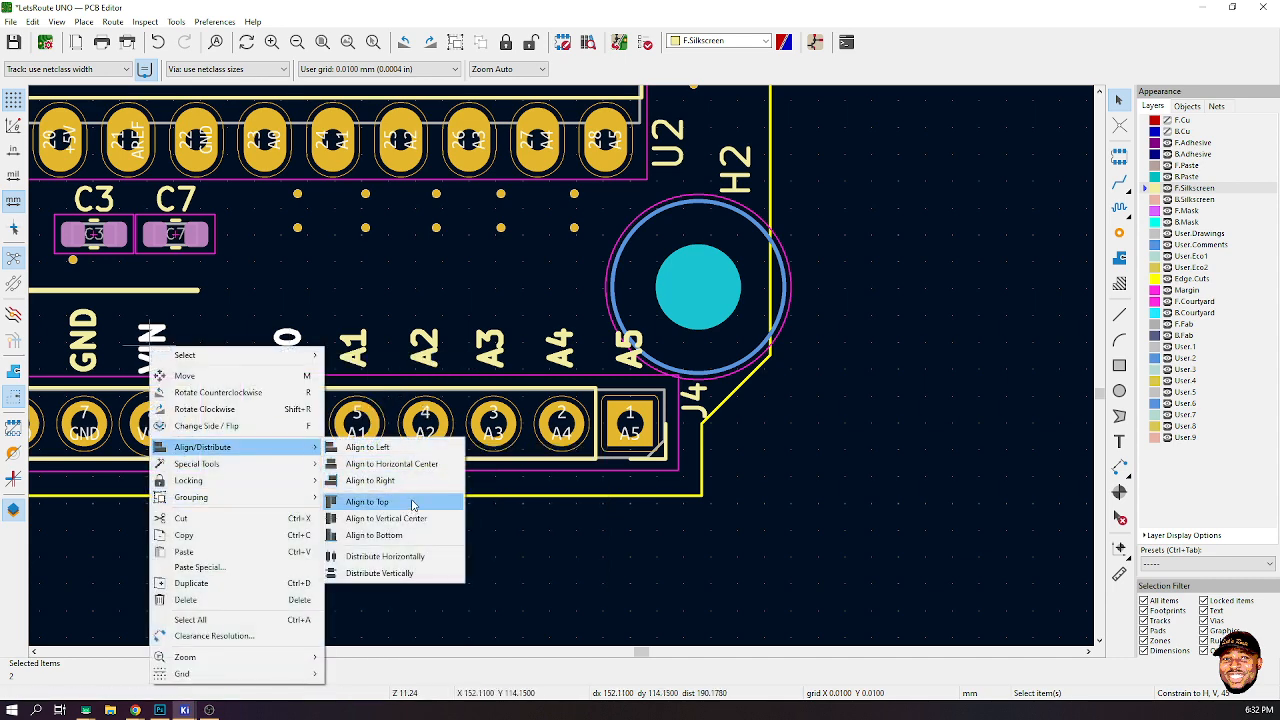
click(404, 536)
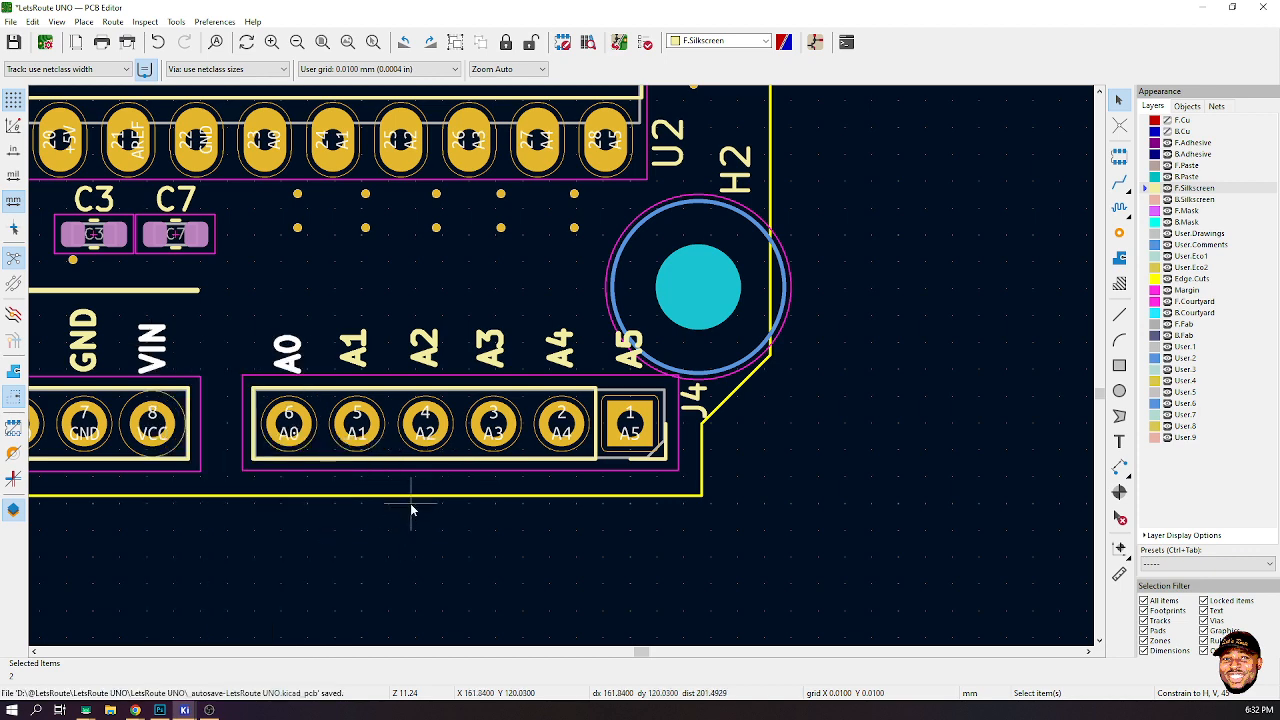
- Select all seven J7 pin labels from IOREF to VIN and align them to their bottom edge
scroll(257, 363, down, 1)
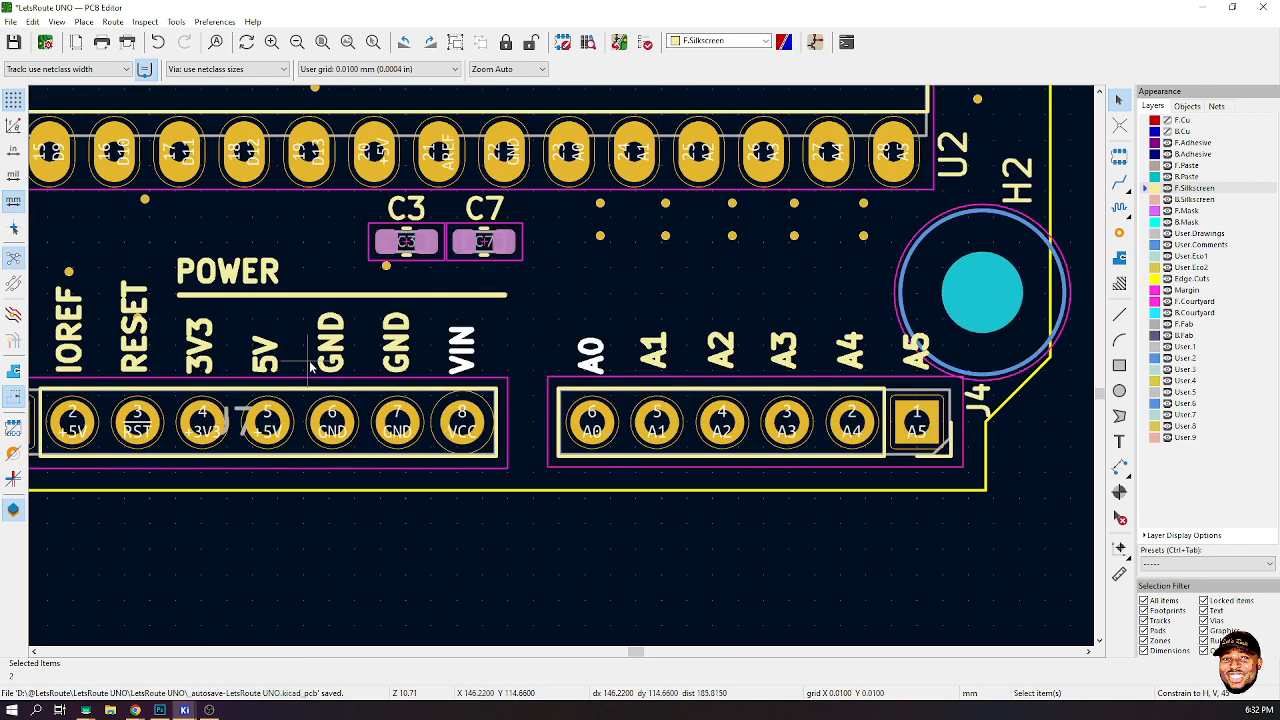
click(462, 360)
click(69, 343)
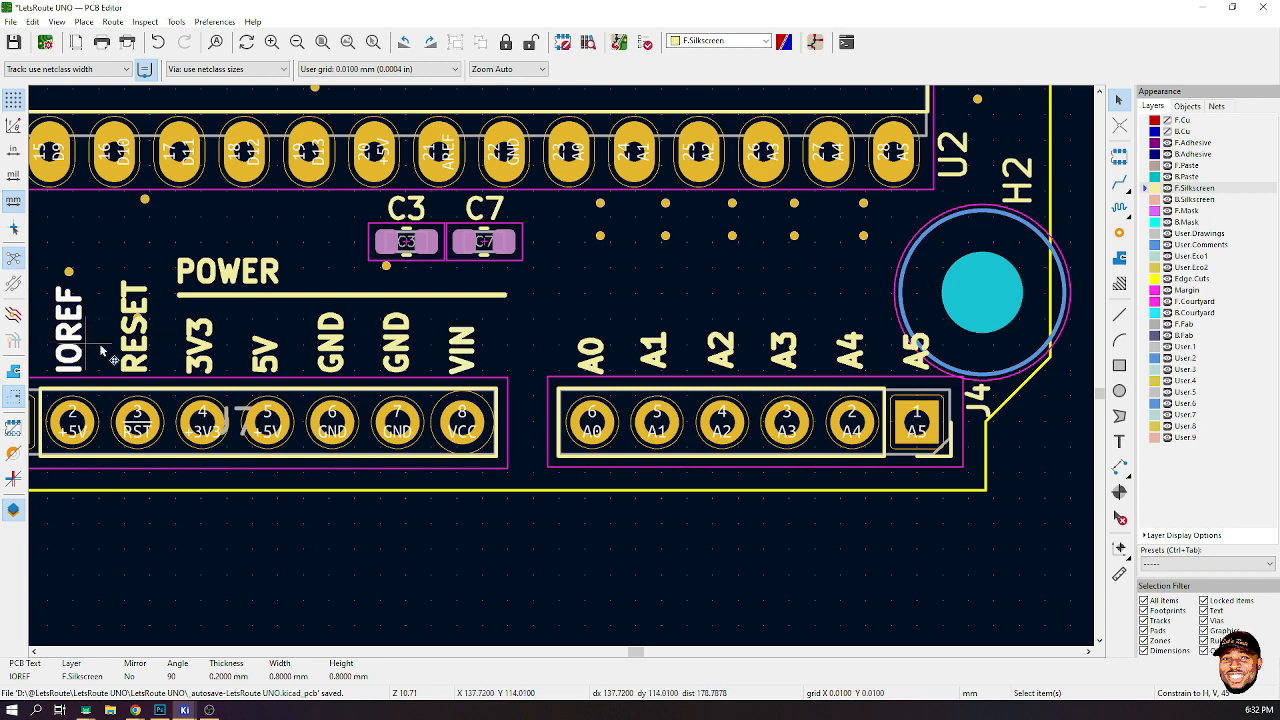
shift+click(133, 351)
shift+click(200, 348)
shift+click(265, 352)
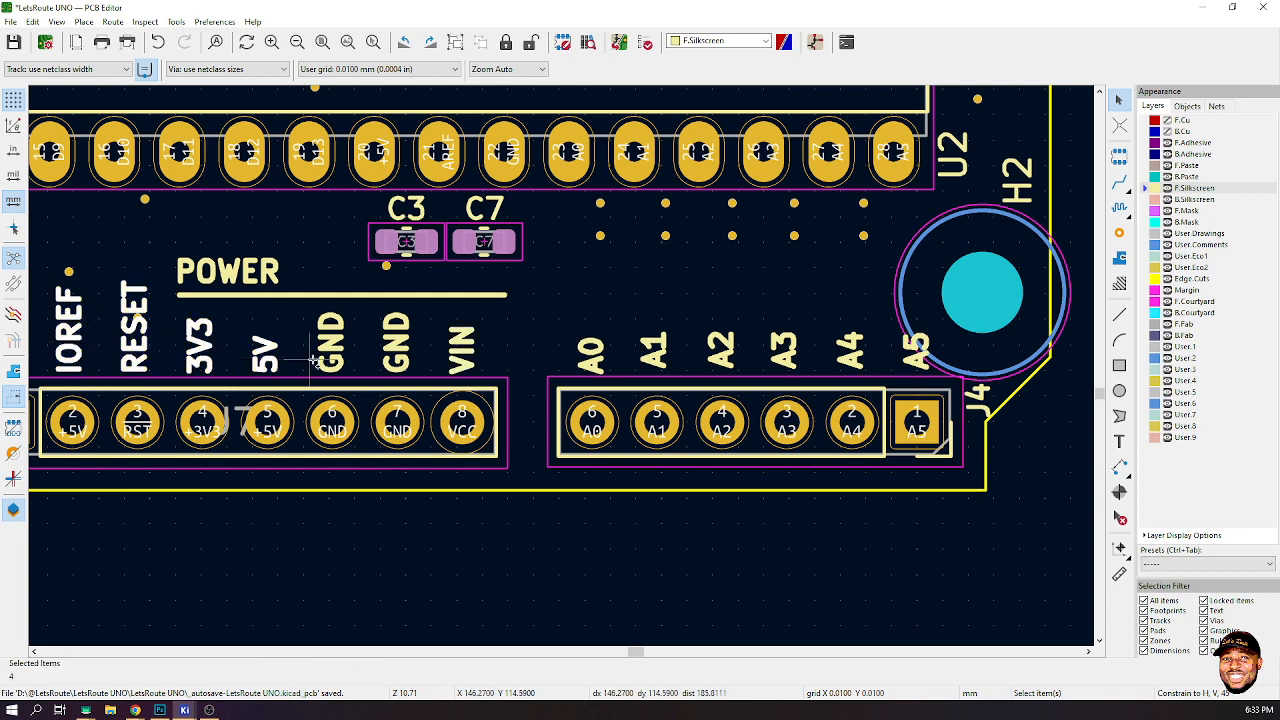
shift+click(331, 345)
shift+click(396, 345)
shift+click(462, 360)
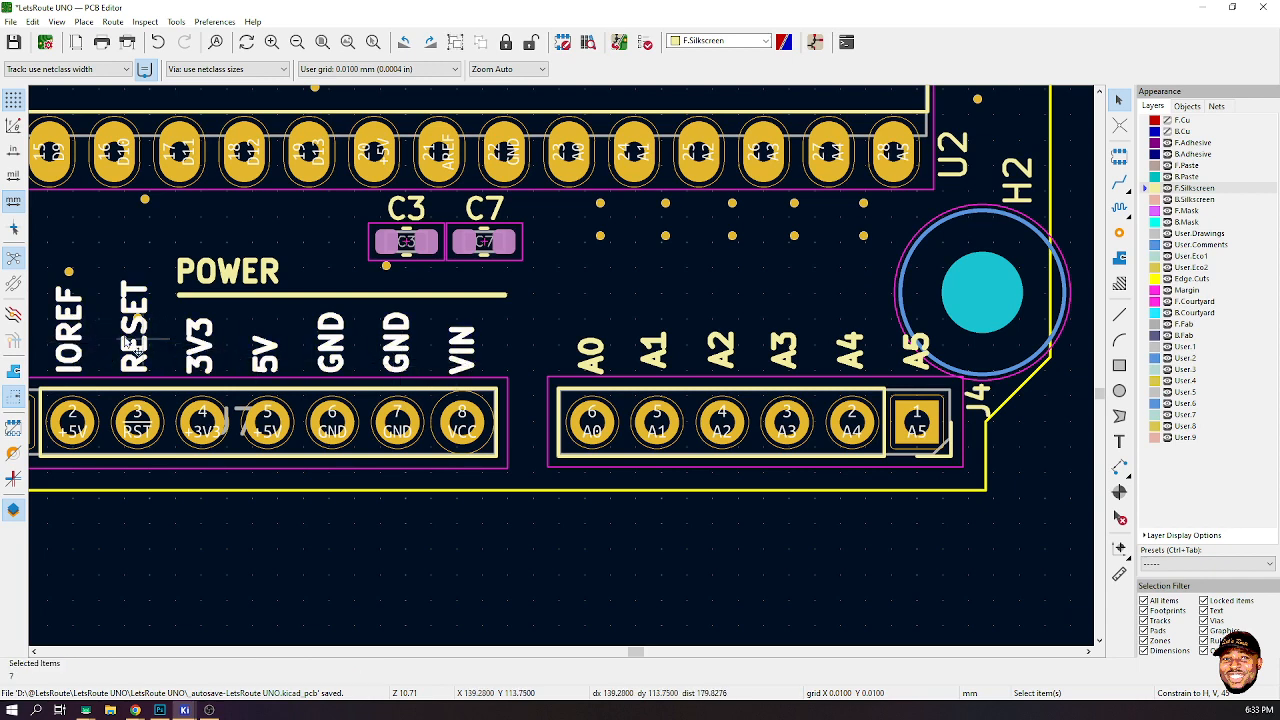
right_click(58, 354)
mouse_move(229, 458)
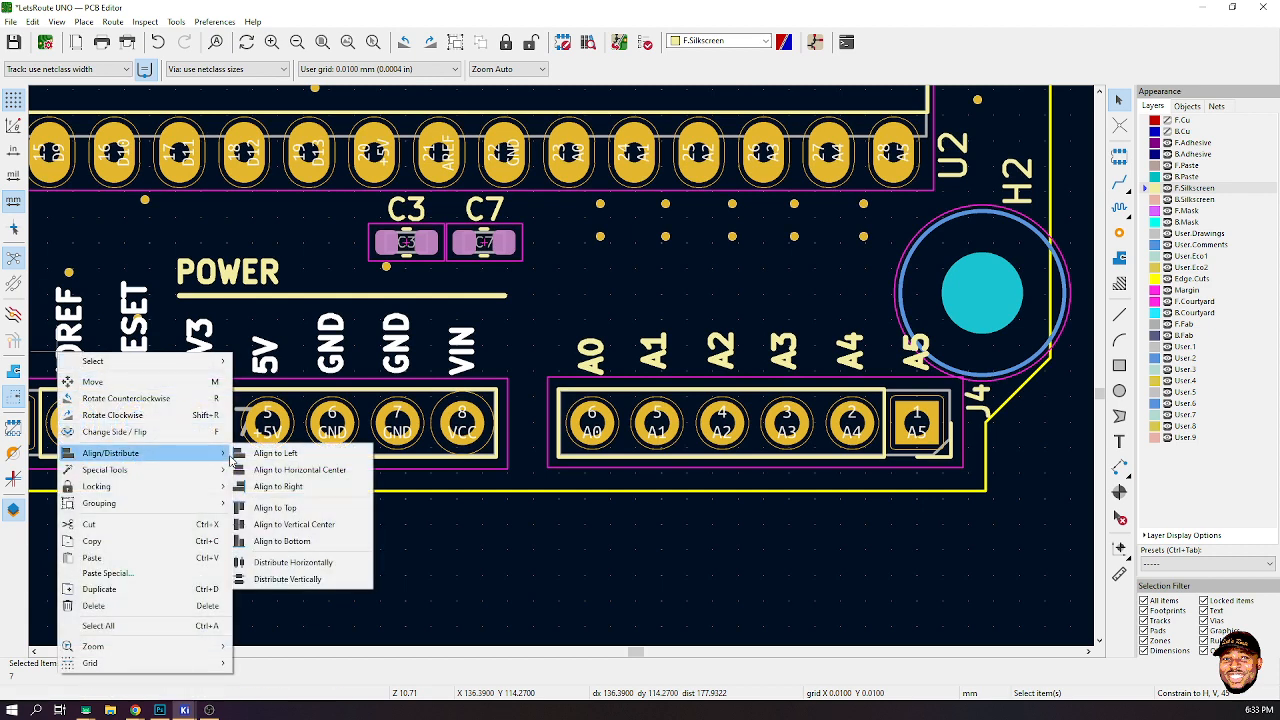
click(306, 542)
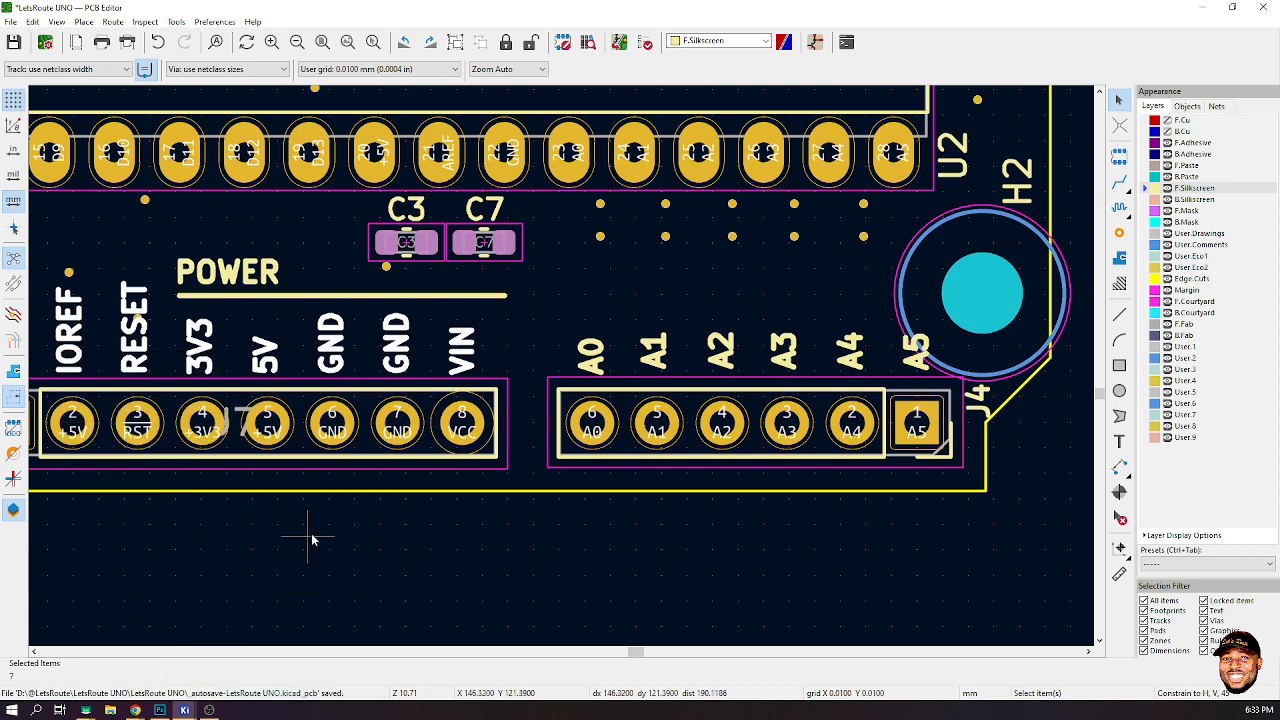
- Re-align the VIN and A0 labels along their bottom edge
click(462, 348)
key(m)
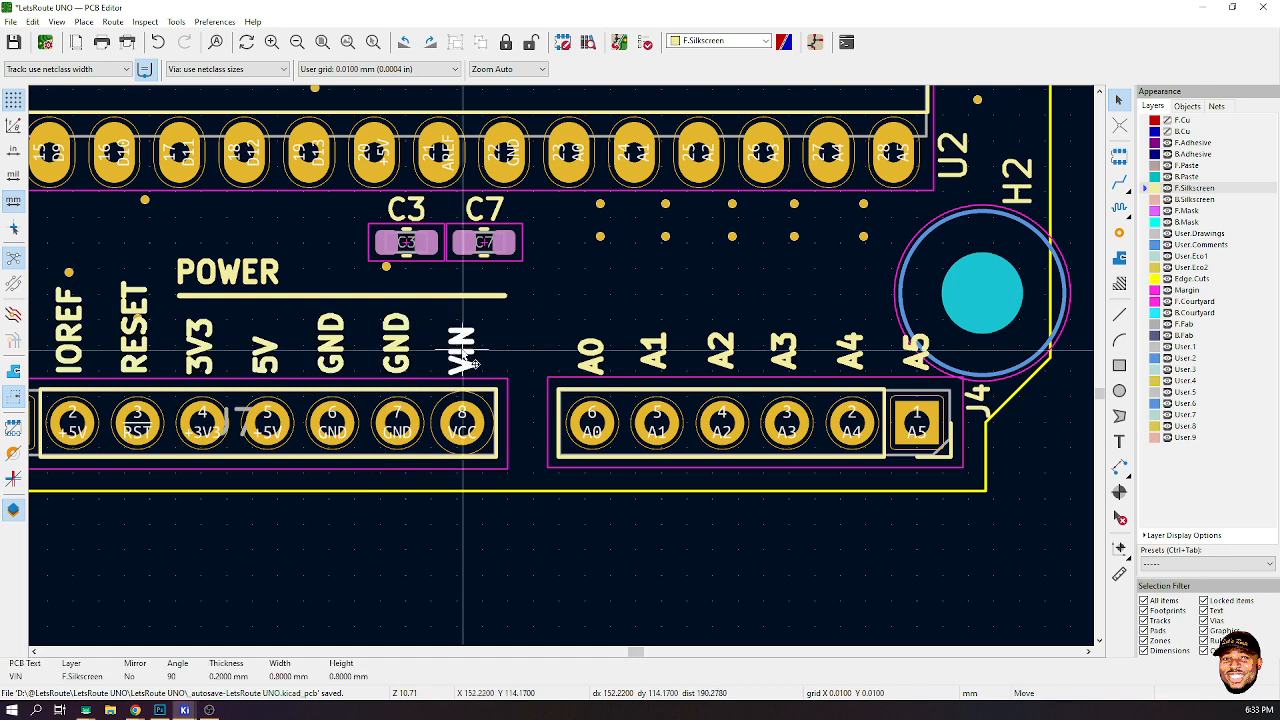
key(Escape)
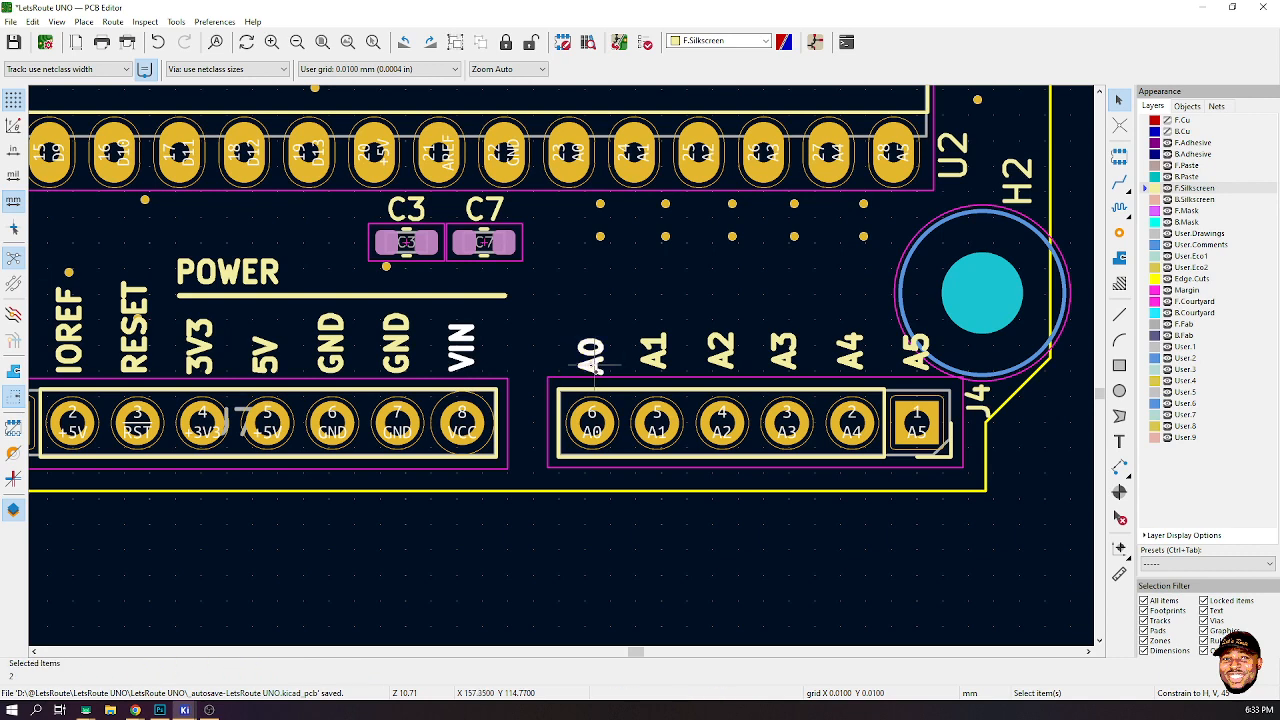
right_click(456, 357)
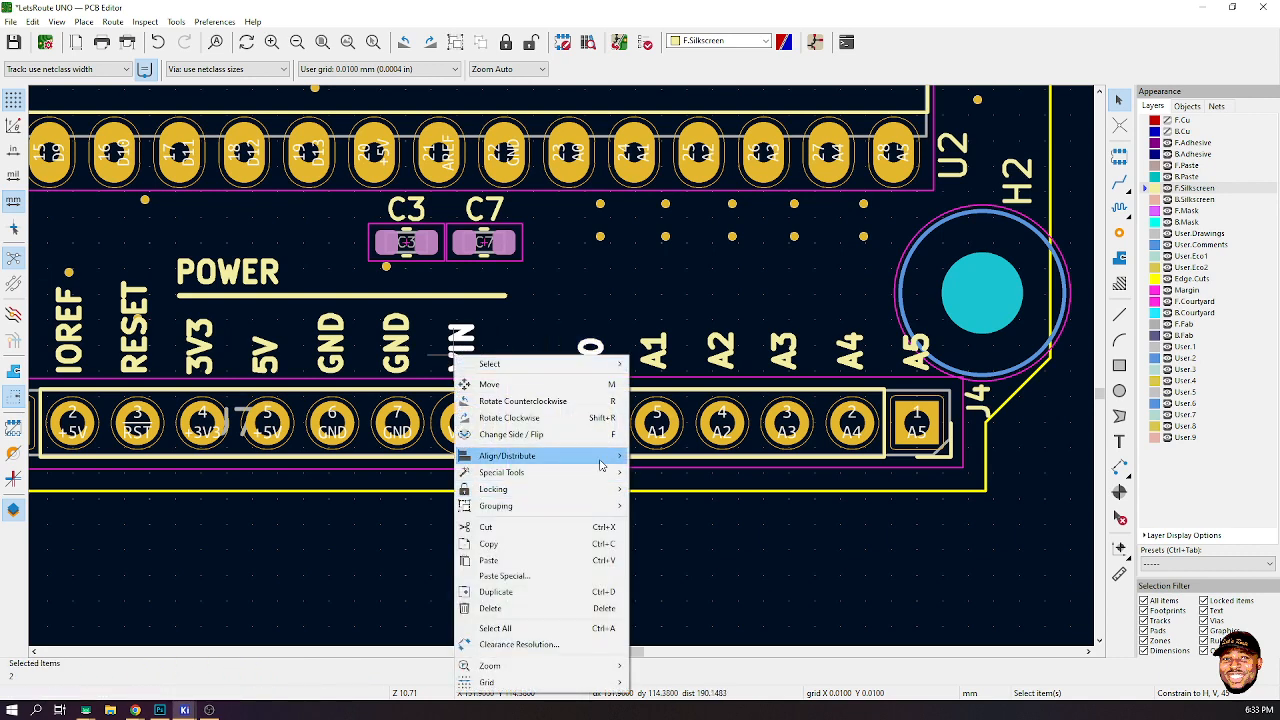
mouse_move(605, 457)
click(692, 544)
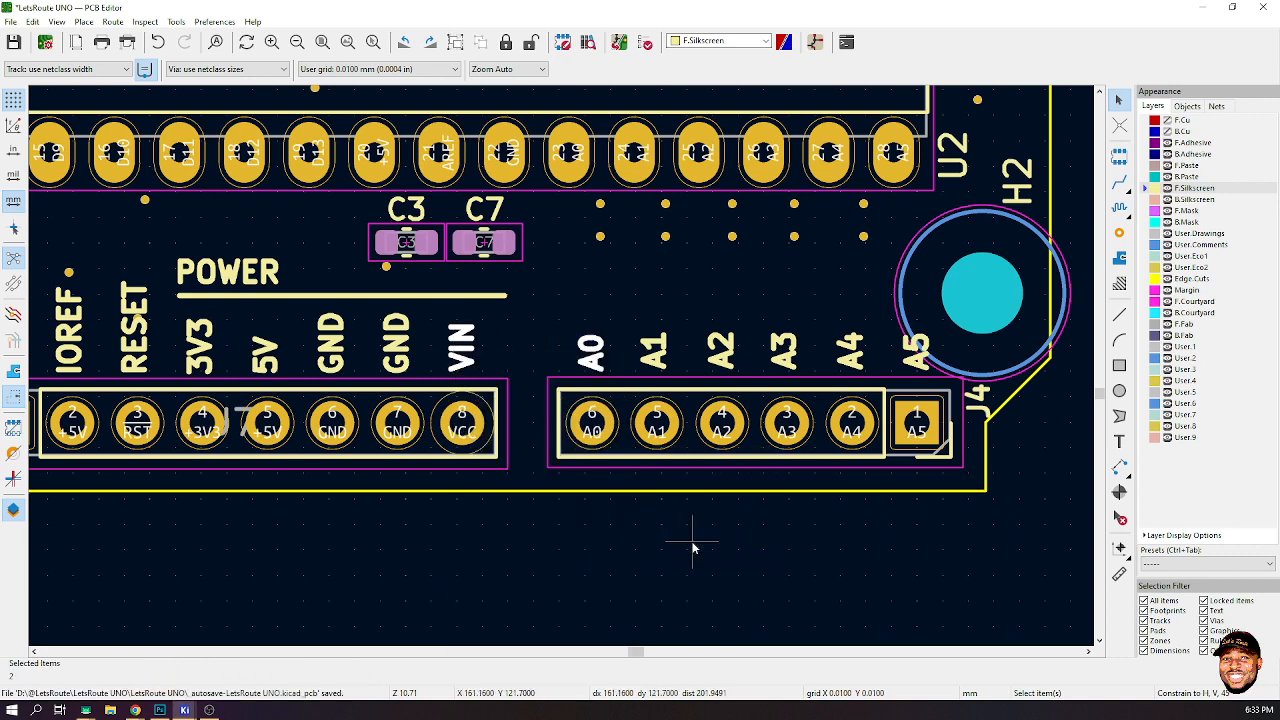
- Select the six J4 pin labels A0 to A5 and align them to their vertical center
click(595, 352)
shift+click(652, 352)
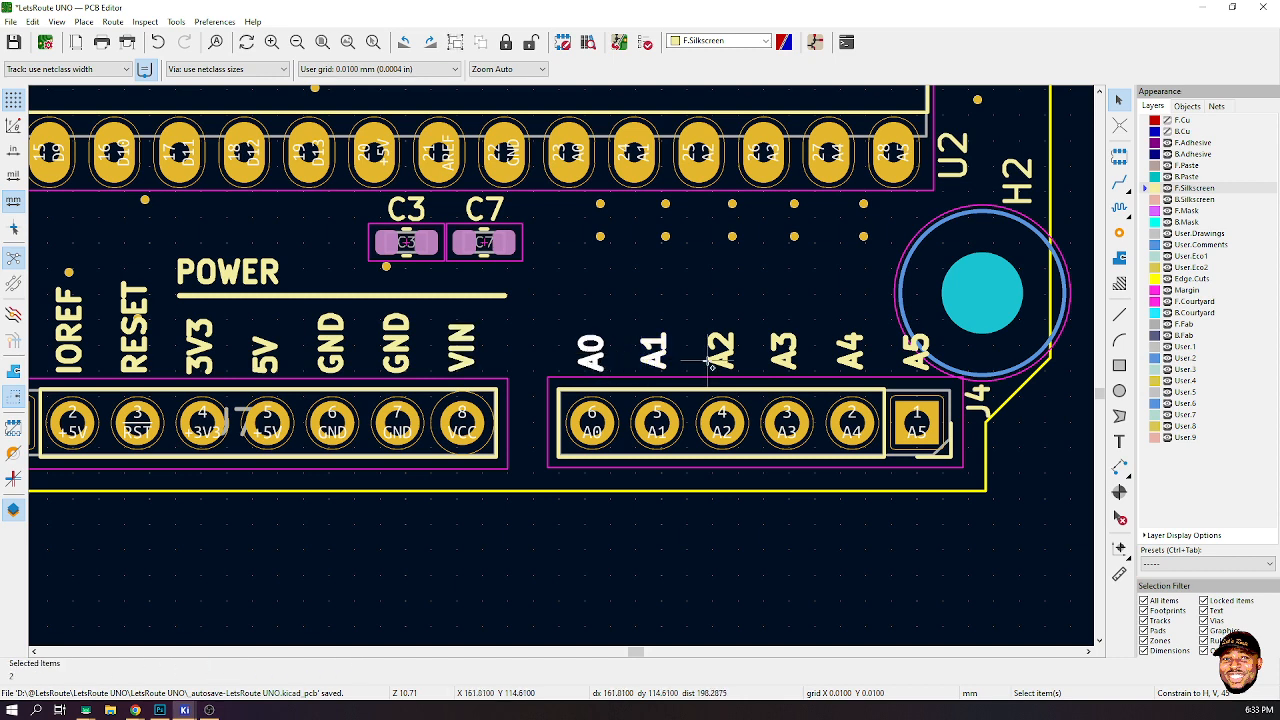
shift+click(720, 350)
shift+click(789, 358)
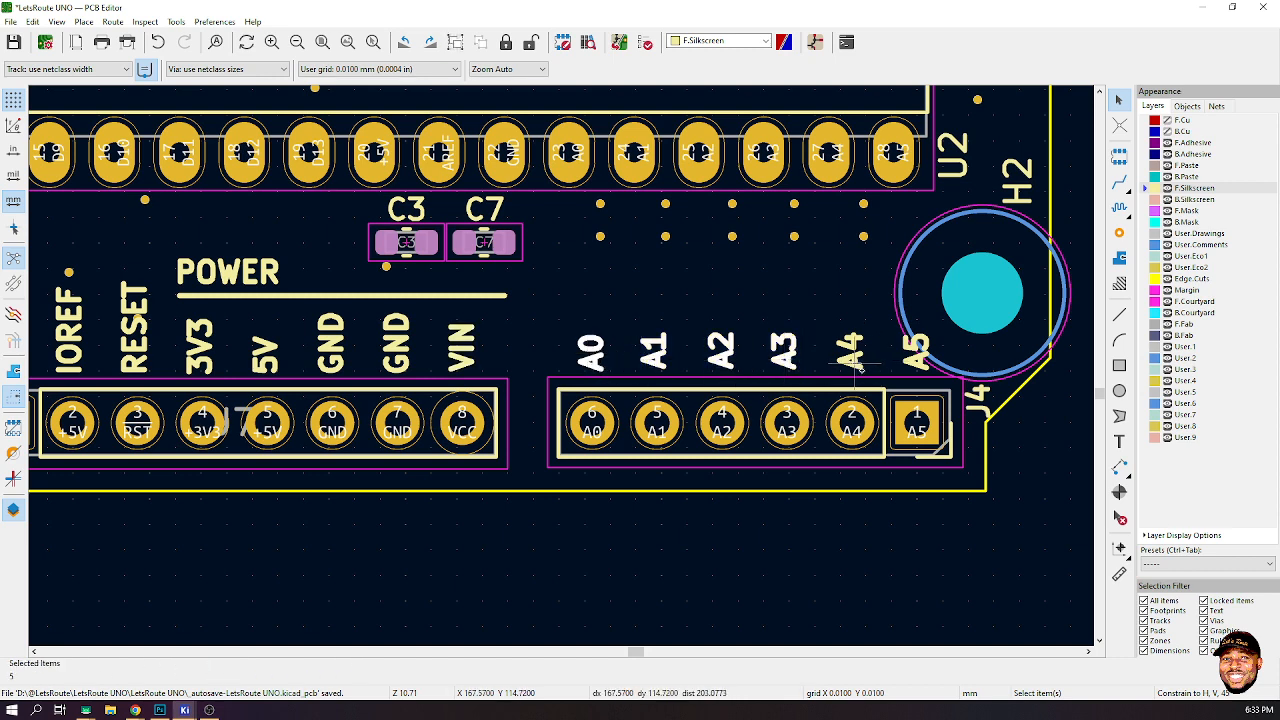
shift+click(916, 355)
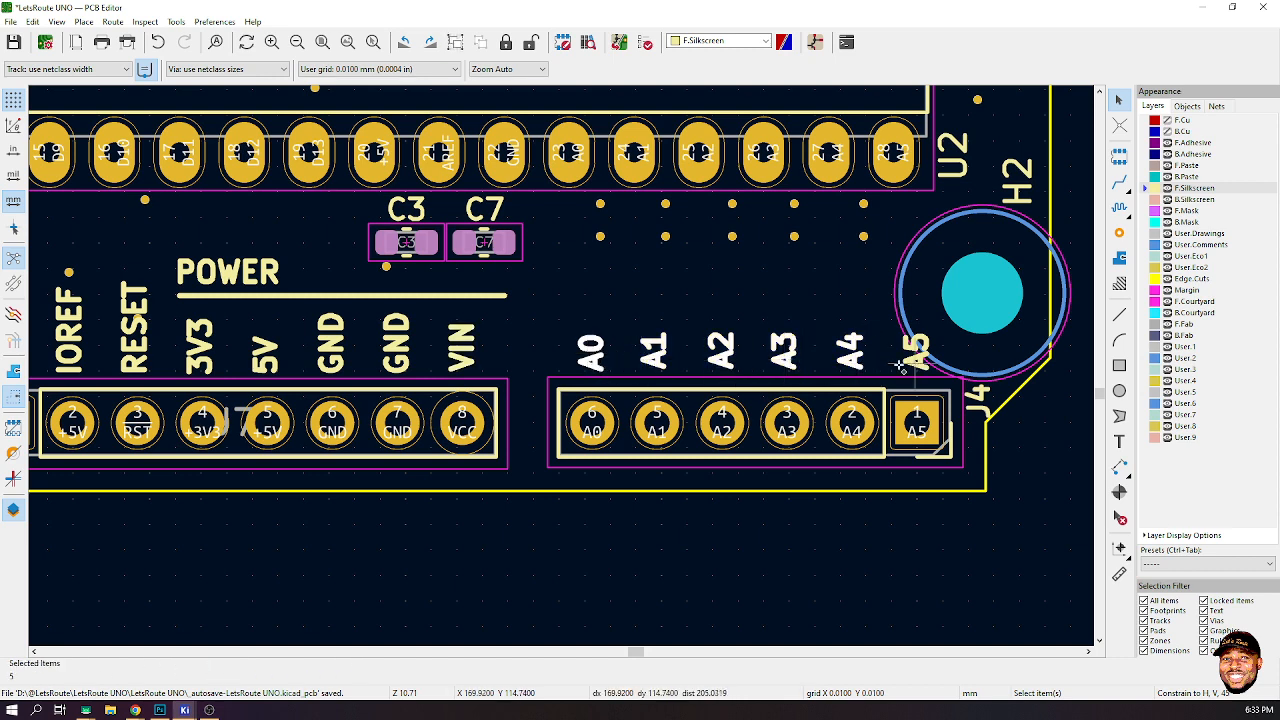
right_click(597, 368)
mouse_move(700, 465)
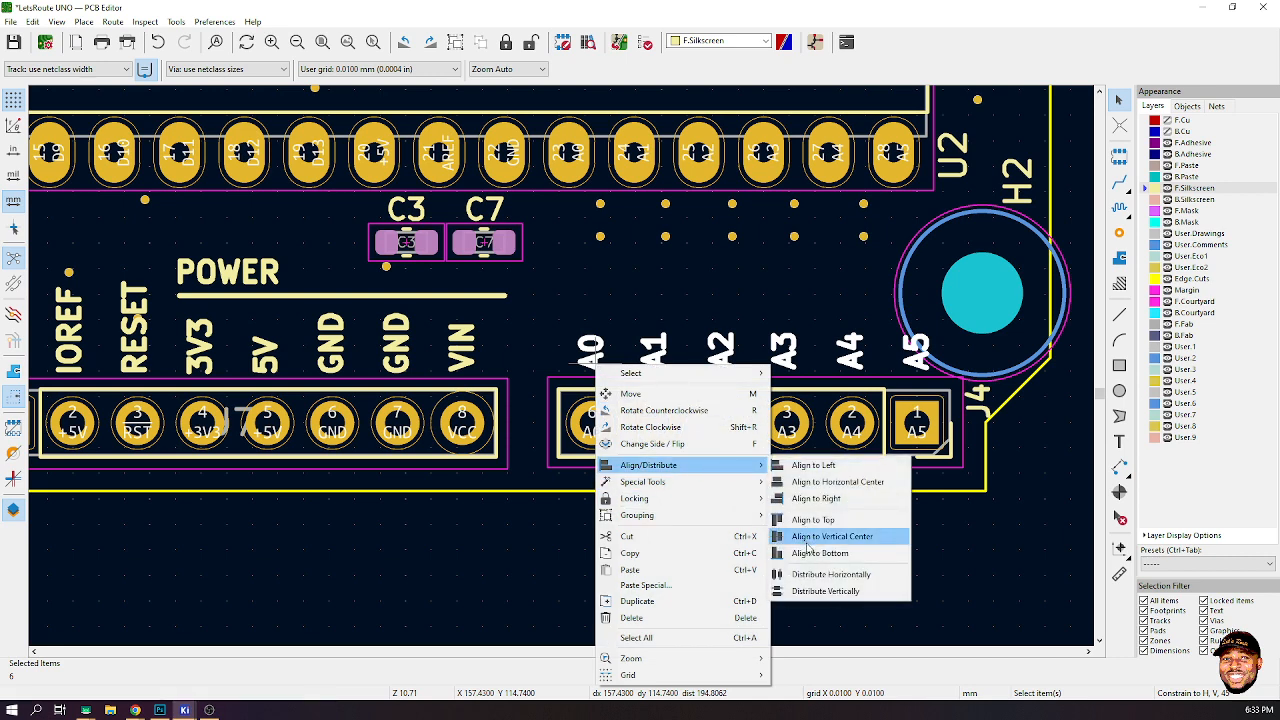
click(806, 537)
- Distribute the six J4 labels vertically and save the board
right_click(584, 356)
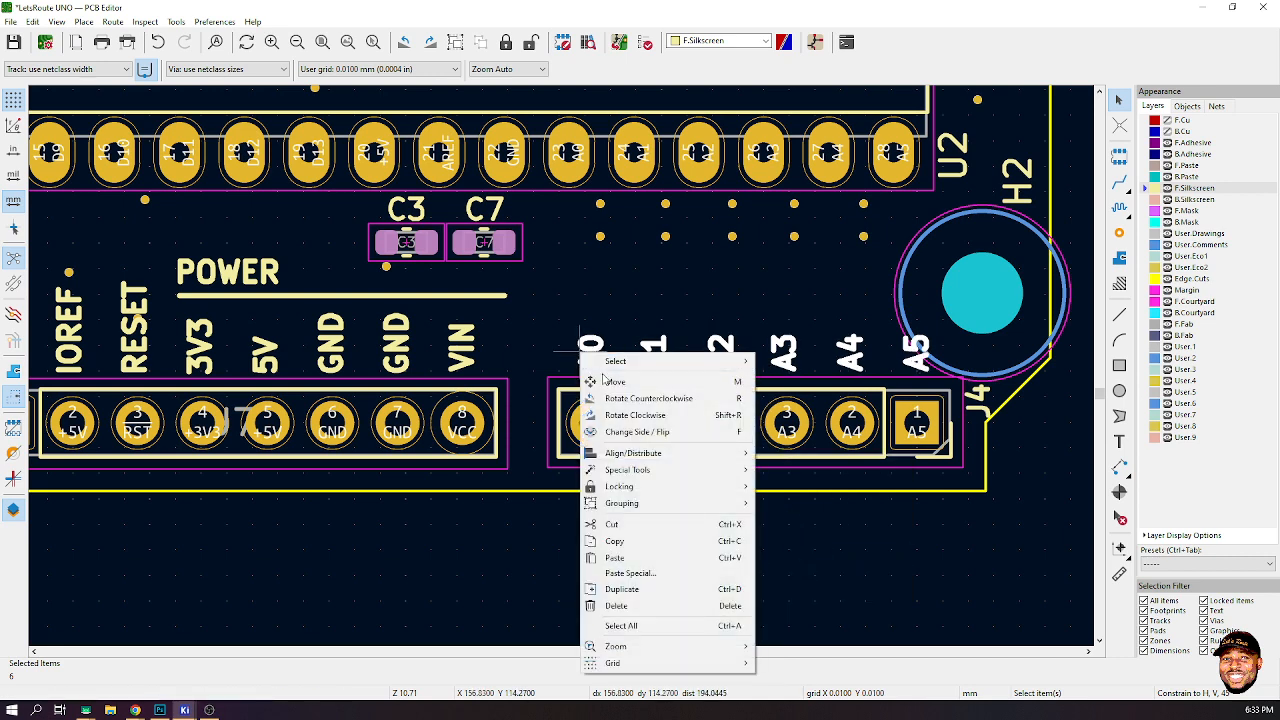
mouse_move(720, 462)
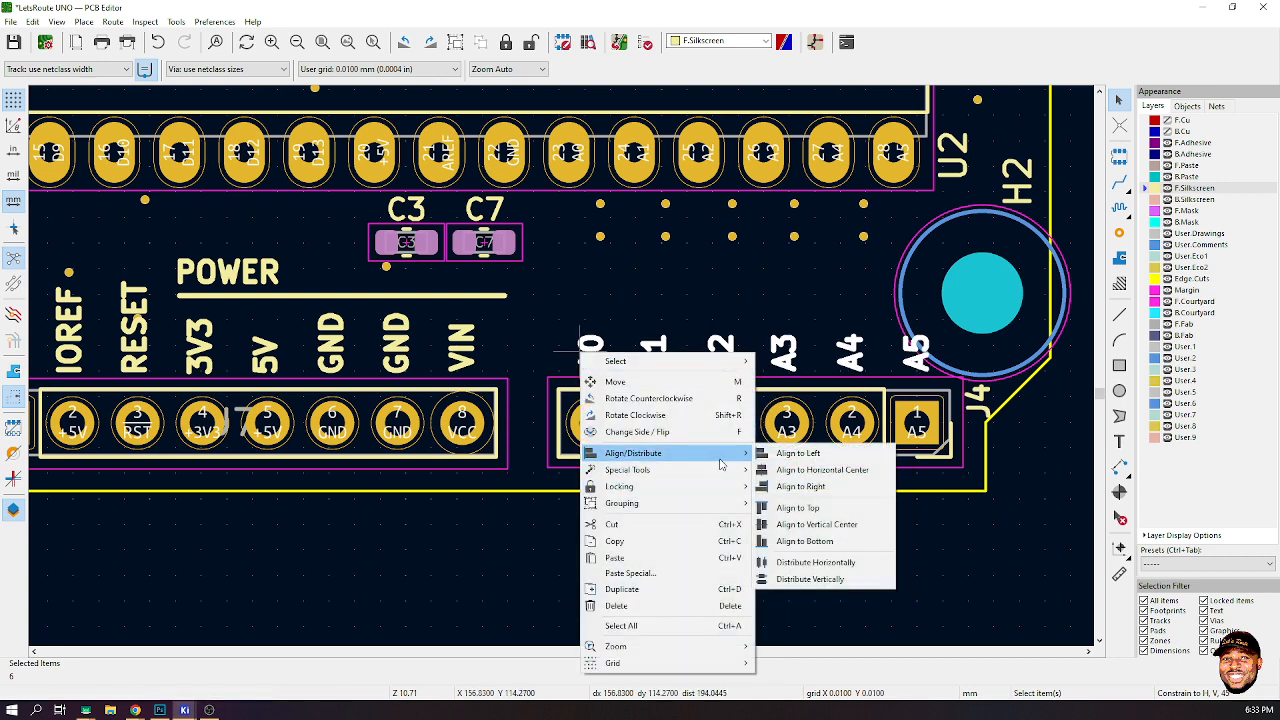
click(815, 579)
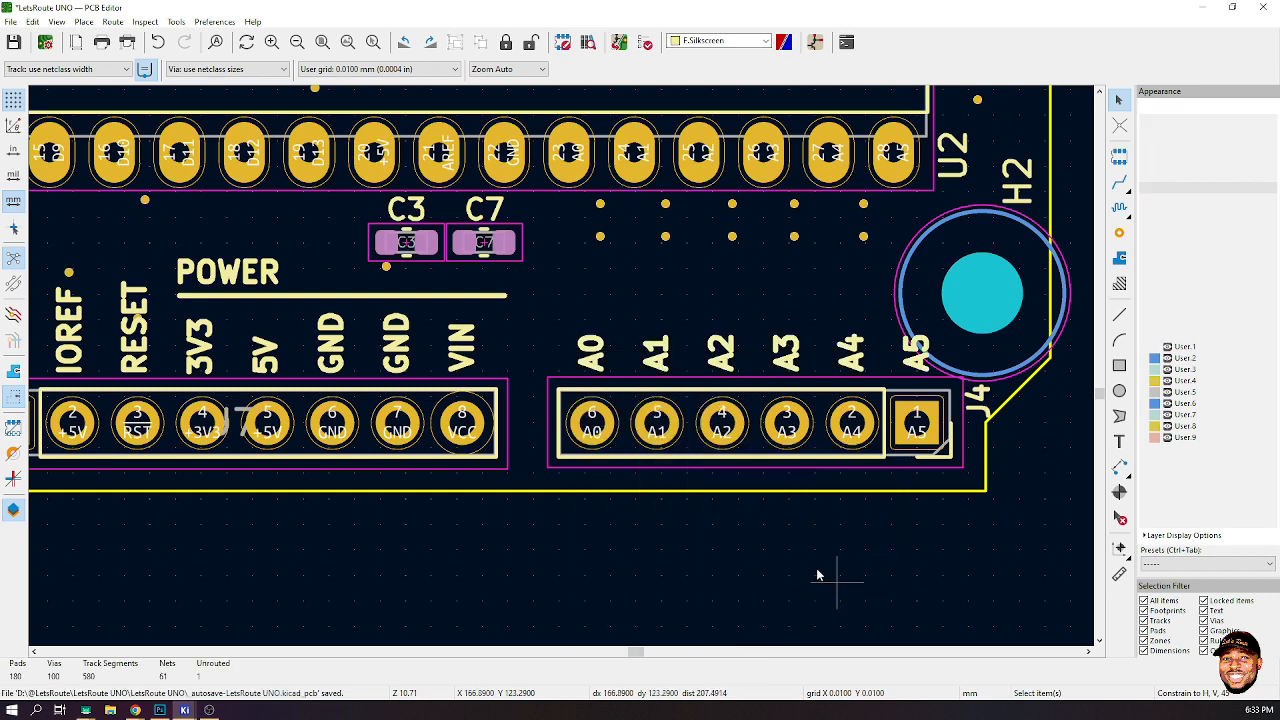
key(ctrl+s)
- Move the POWER header line so it sits above the J4 pin labels
middle_drag(780, 451, 565, 368)
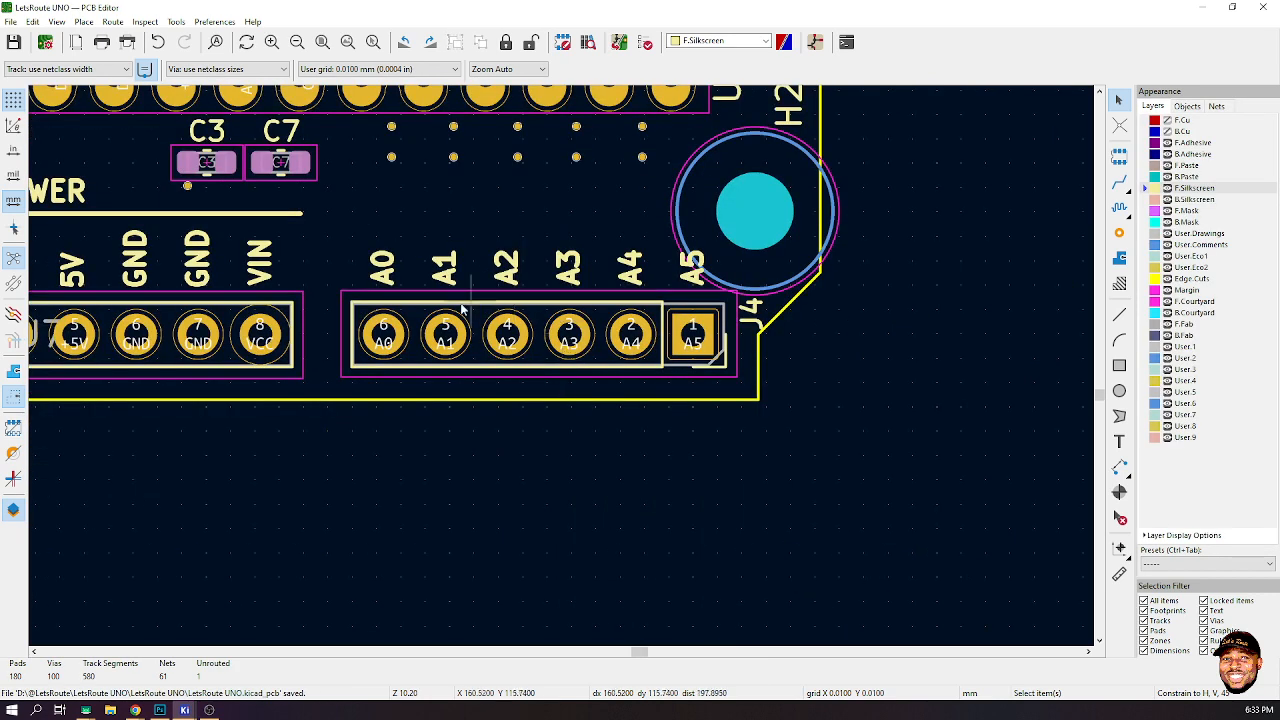
click(270, 215)
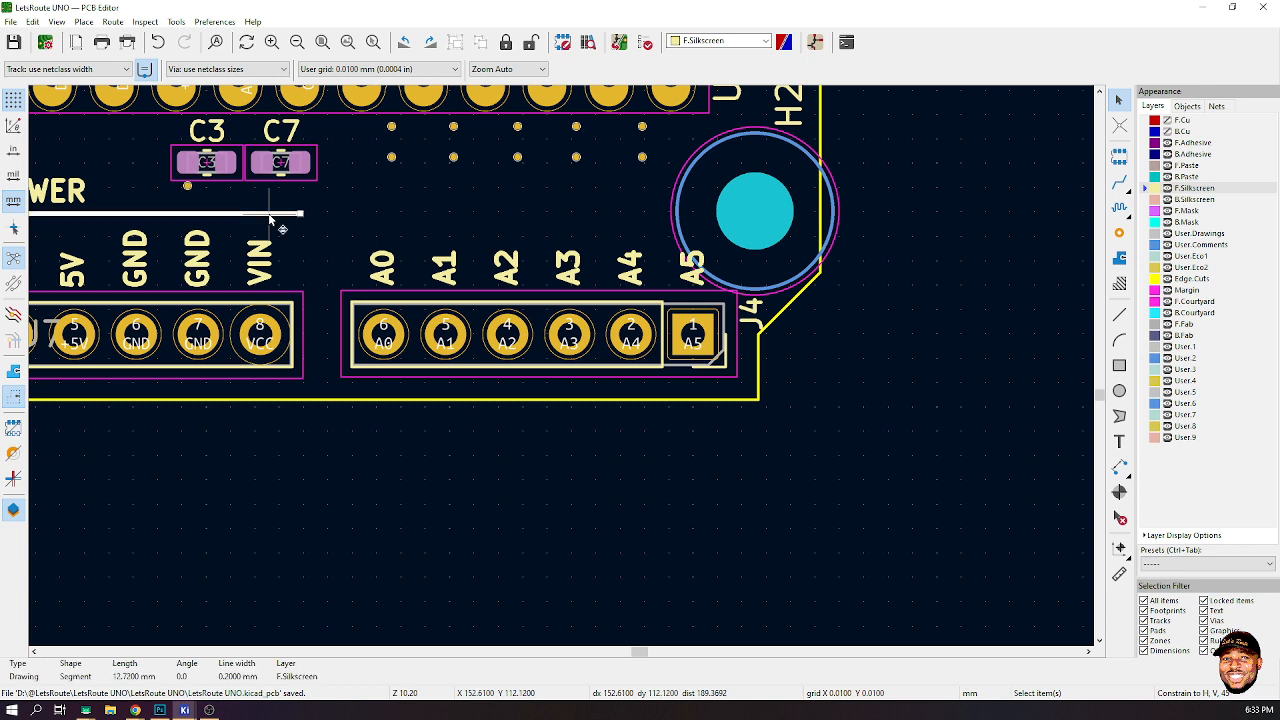
key(m)
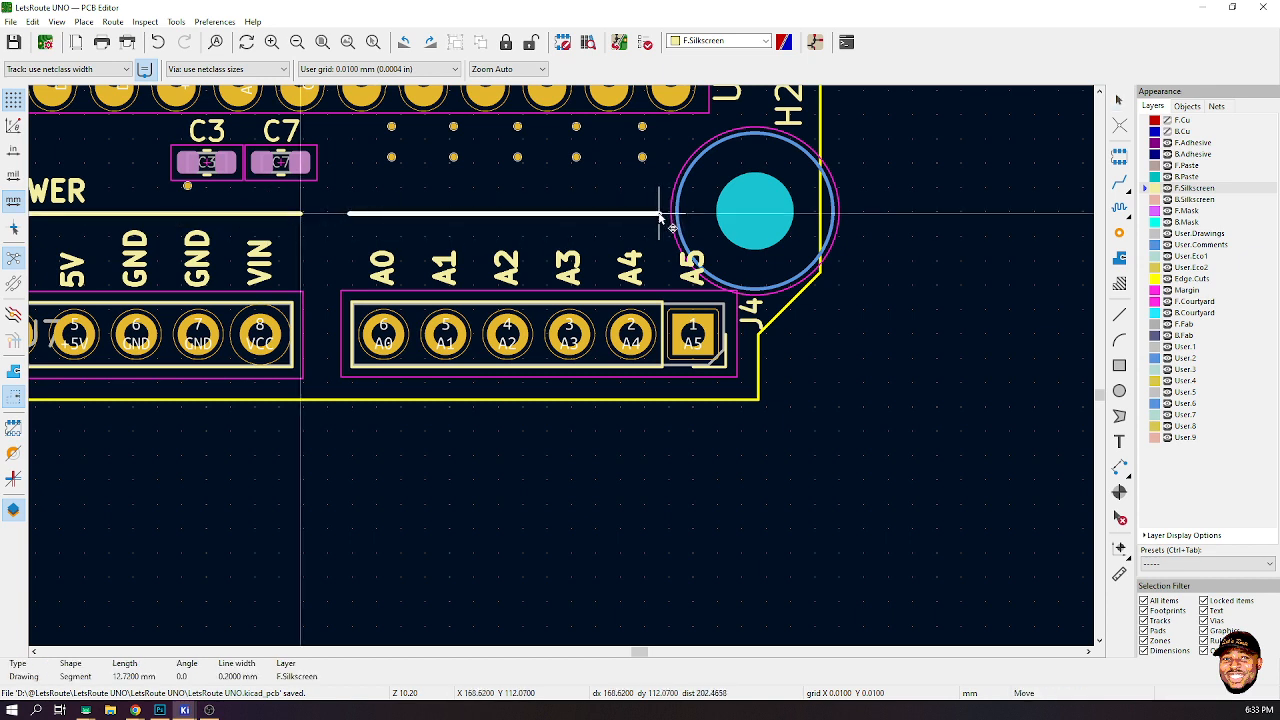
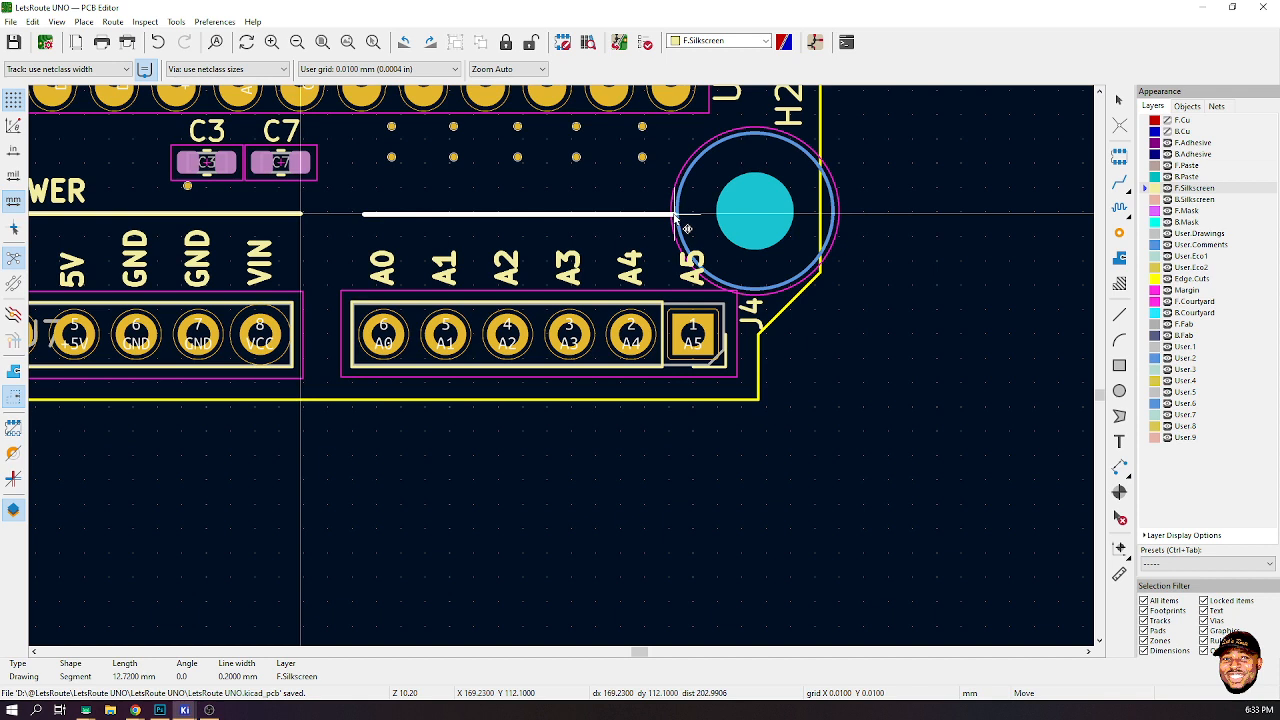
- Duplicate the POWER header label, rename the copy ANALOG INPUT, and place it above the J4 header line
click(688, 229)
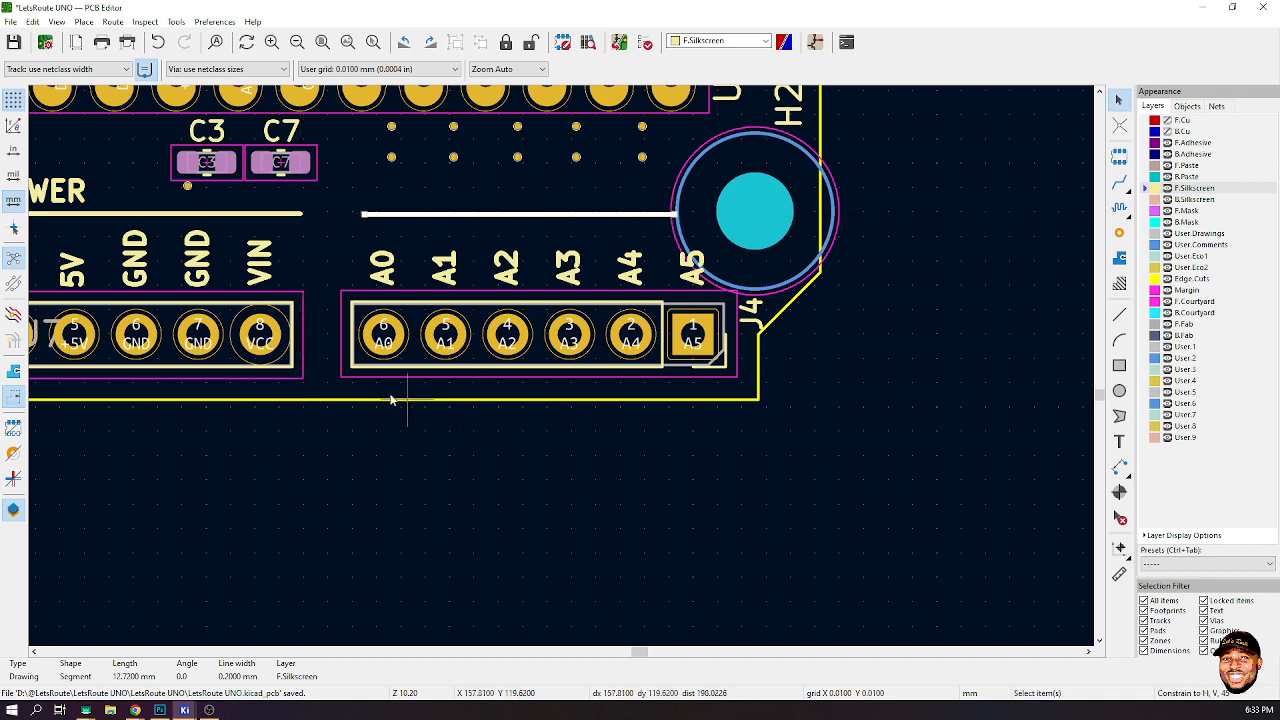
click(80, 196)
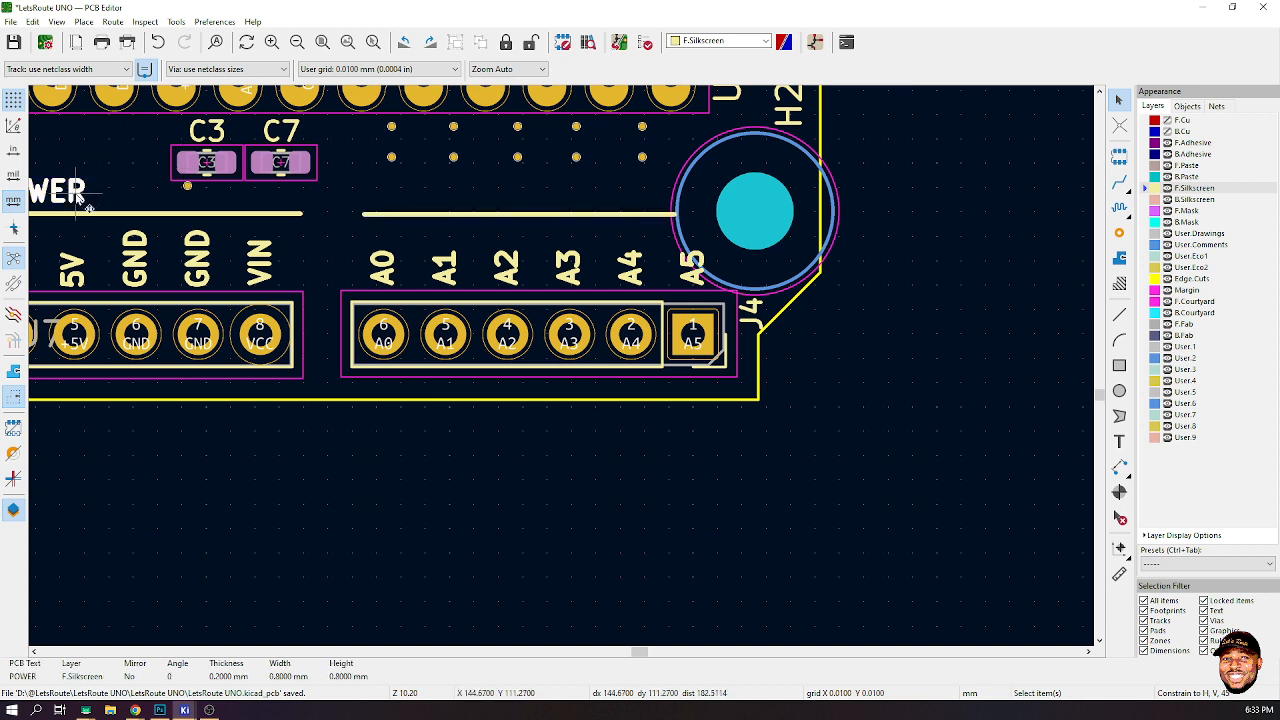
key(ctrl+d)
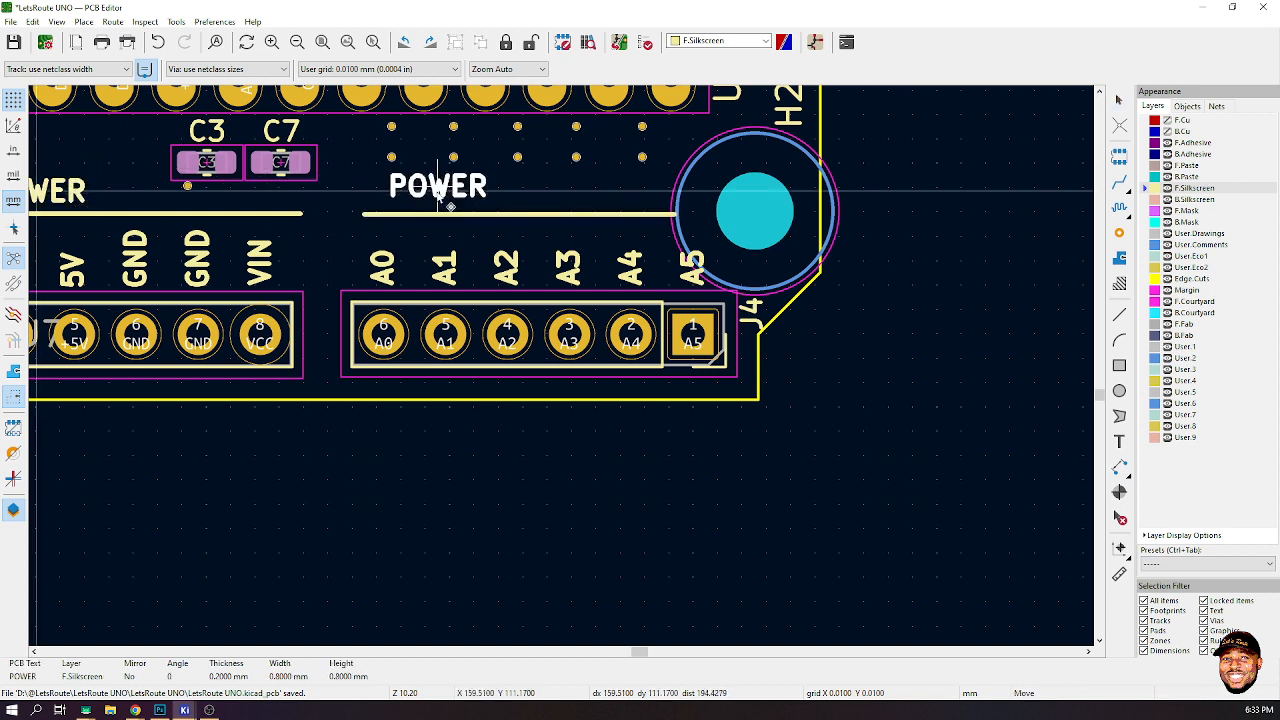
click(413, 200)
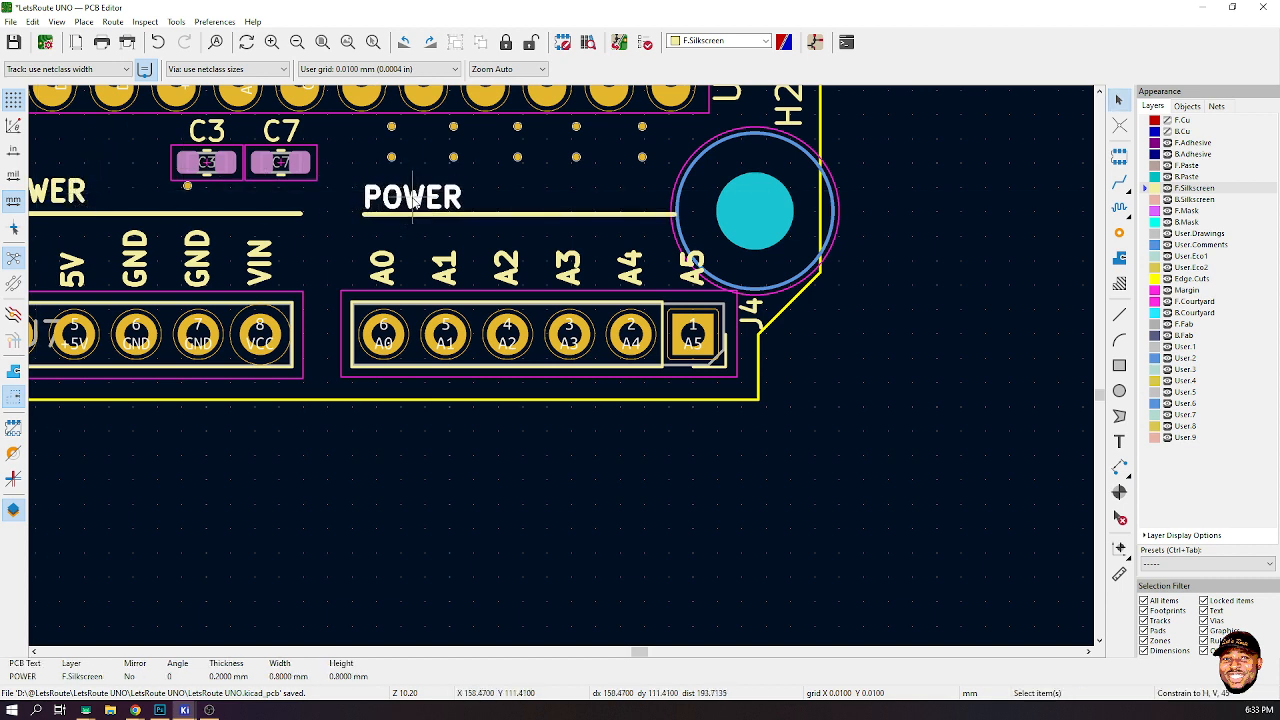
double_click(413, 200)
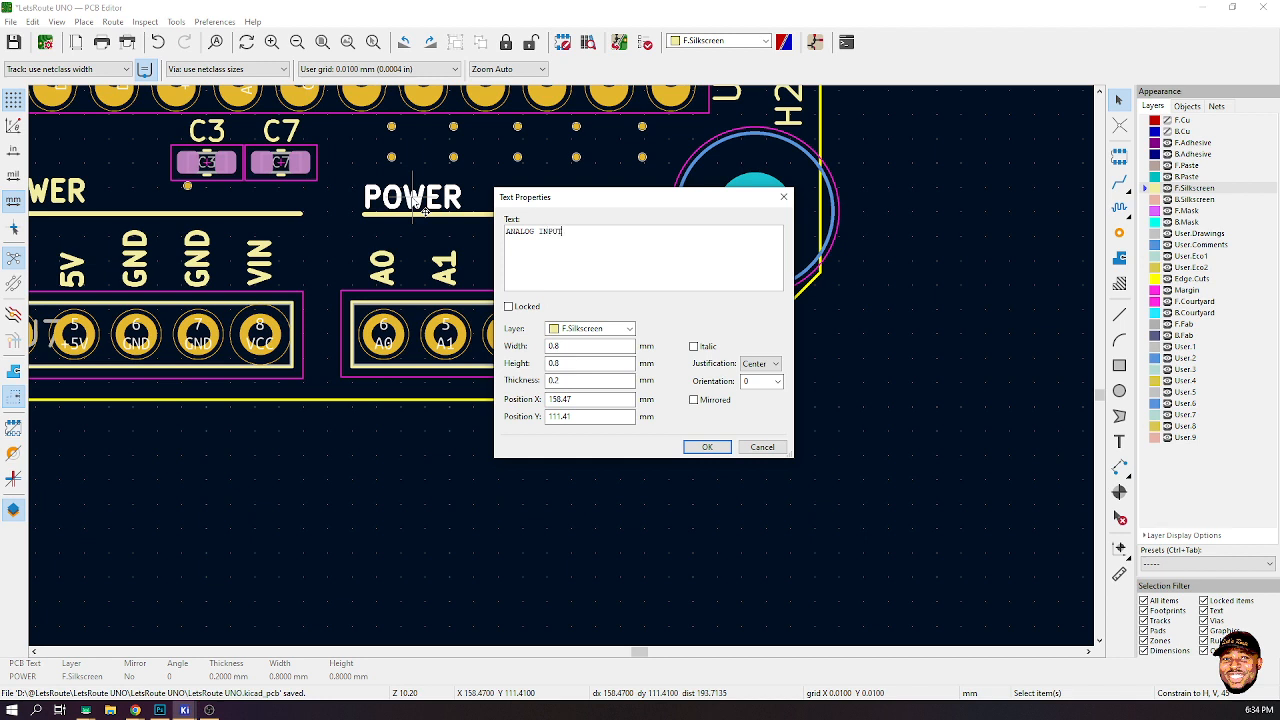
click(706, 447)
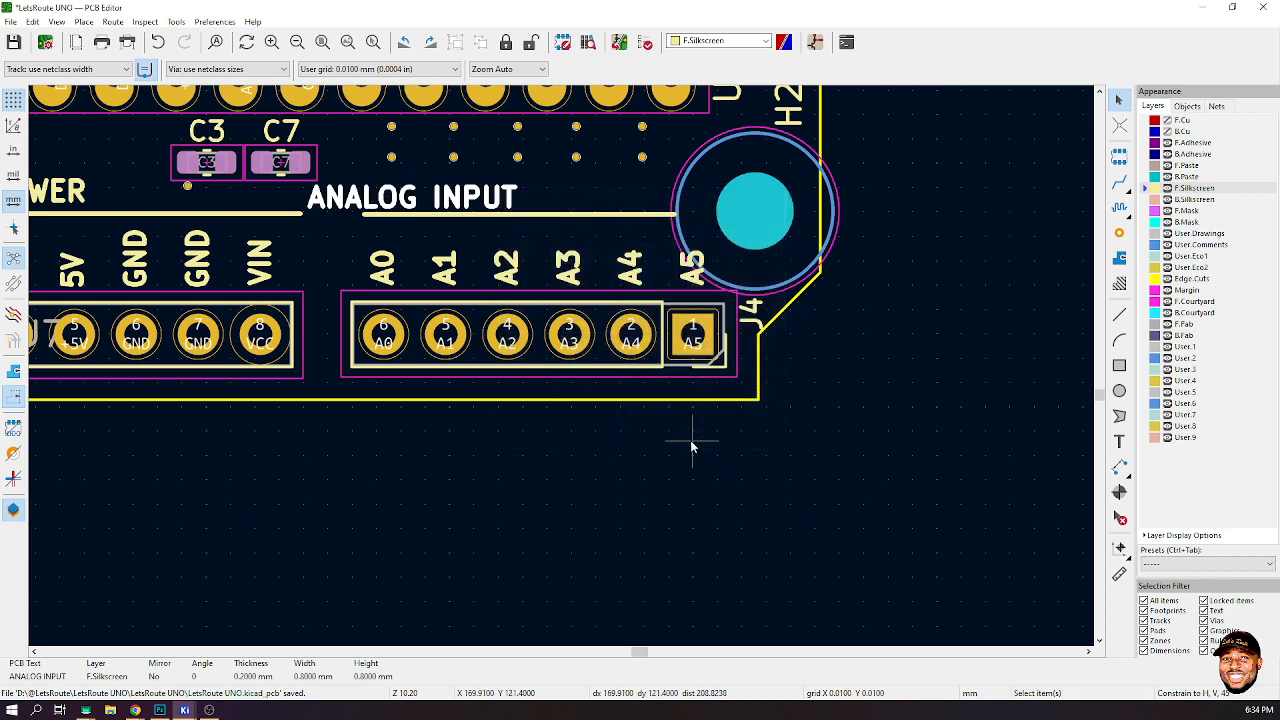
key(m)
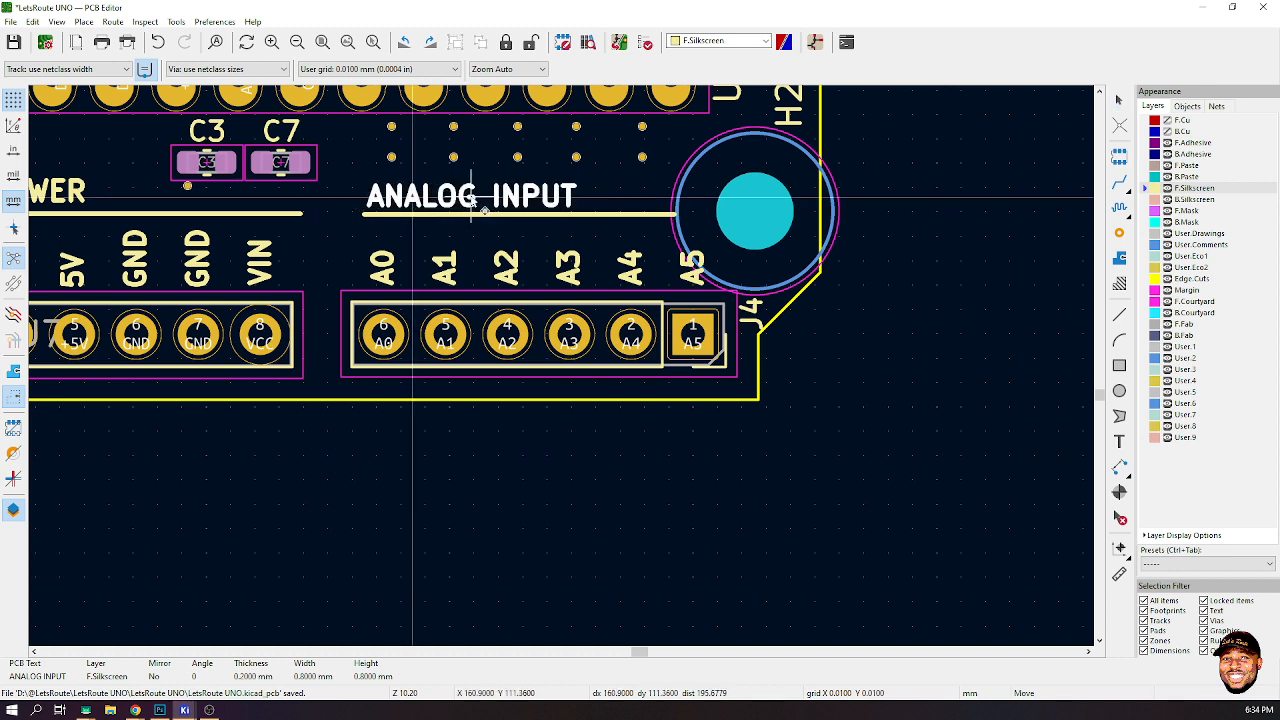
click(472, 200)
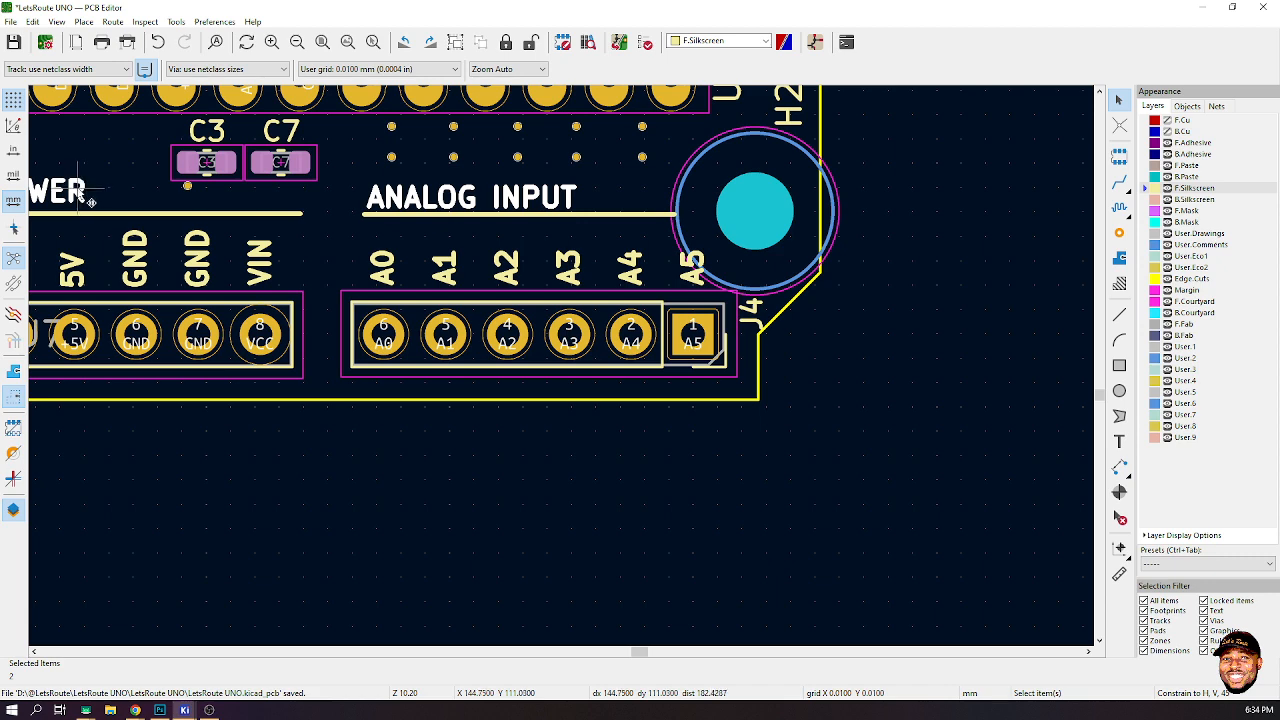
- Align the POWER and ANALOG INPUT labels to their vertical center and save the board
right_click(391, 194)
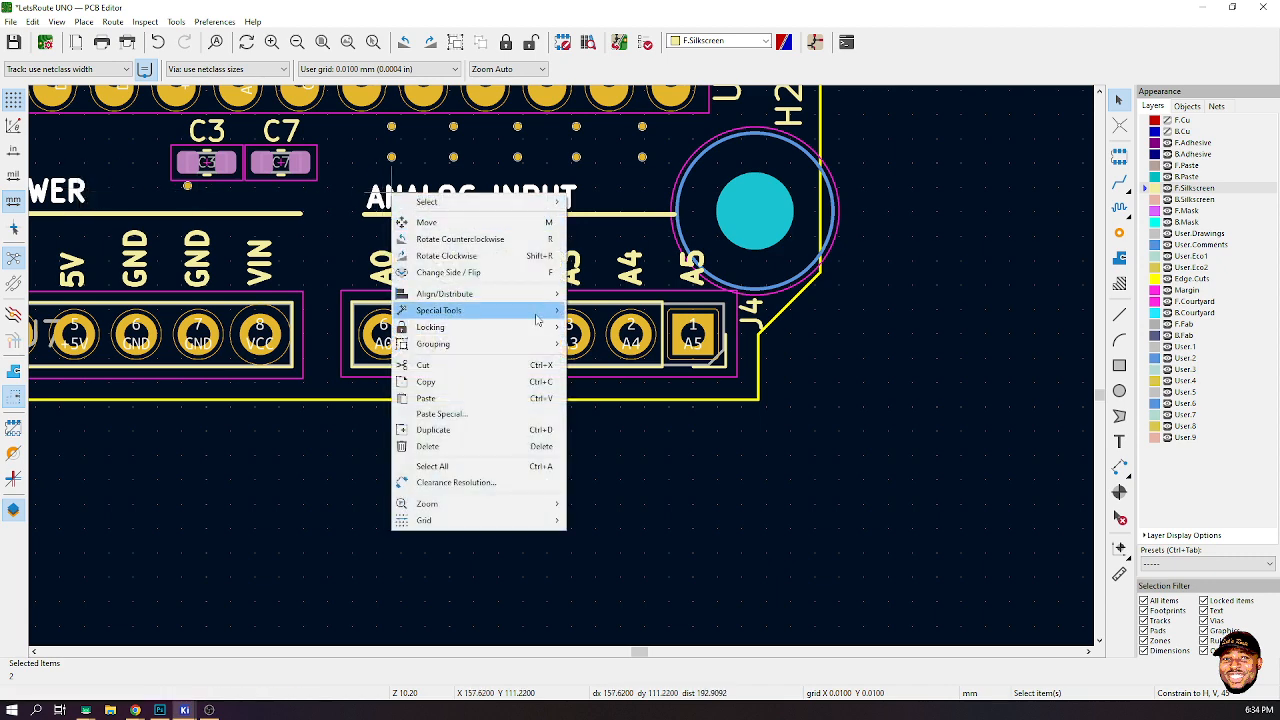
mouse_move(552, 296)
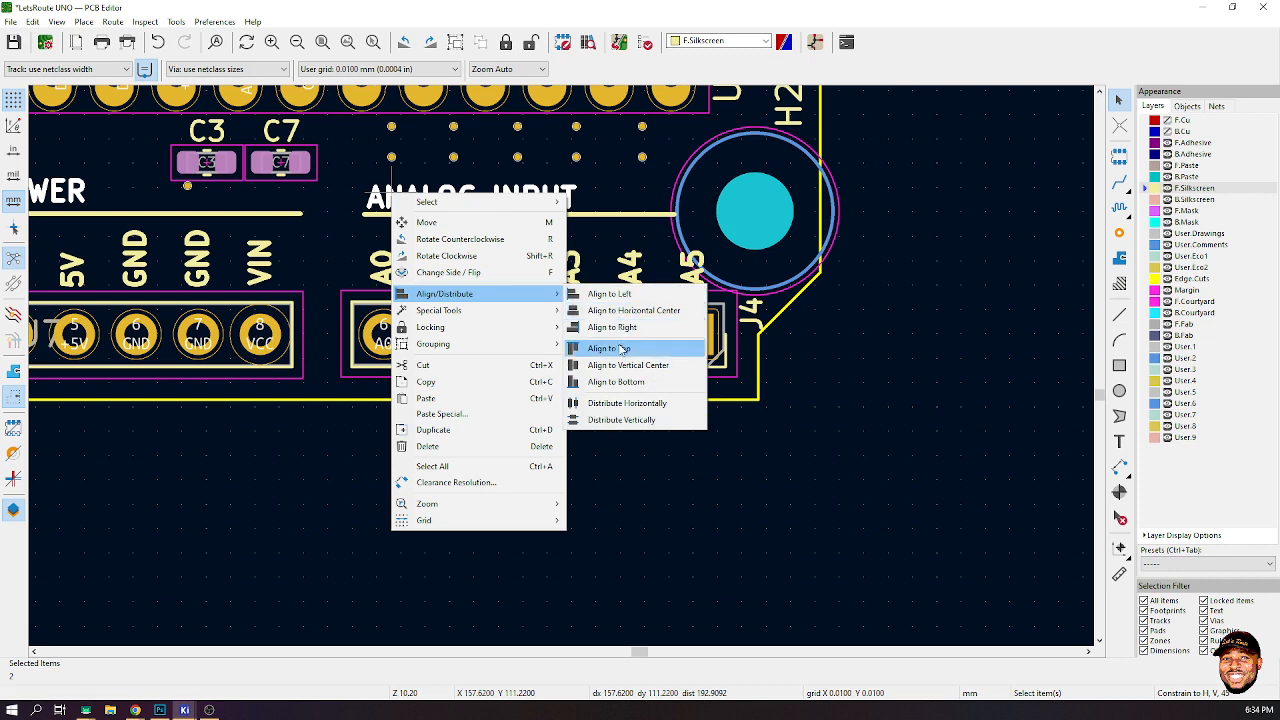
click(622, 368)
key(ctrl+s)
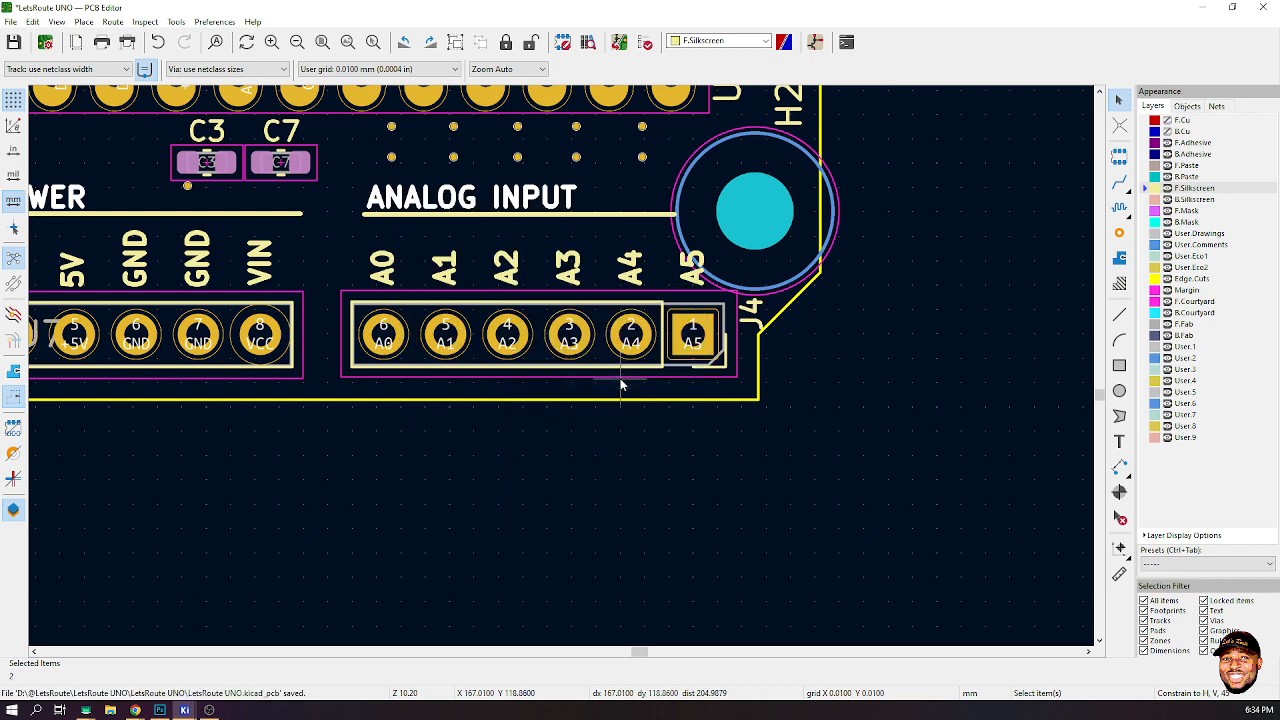
click(615, 427)
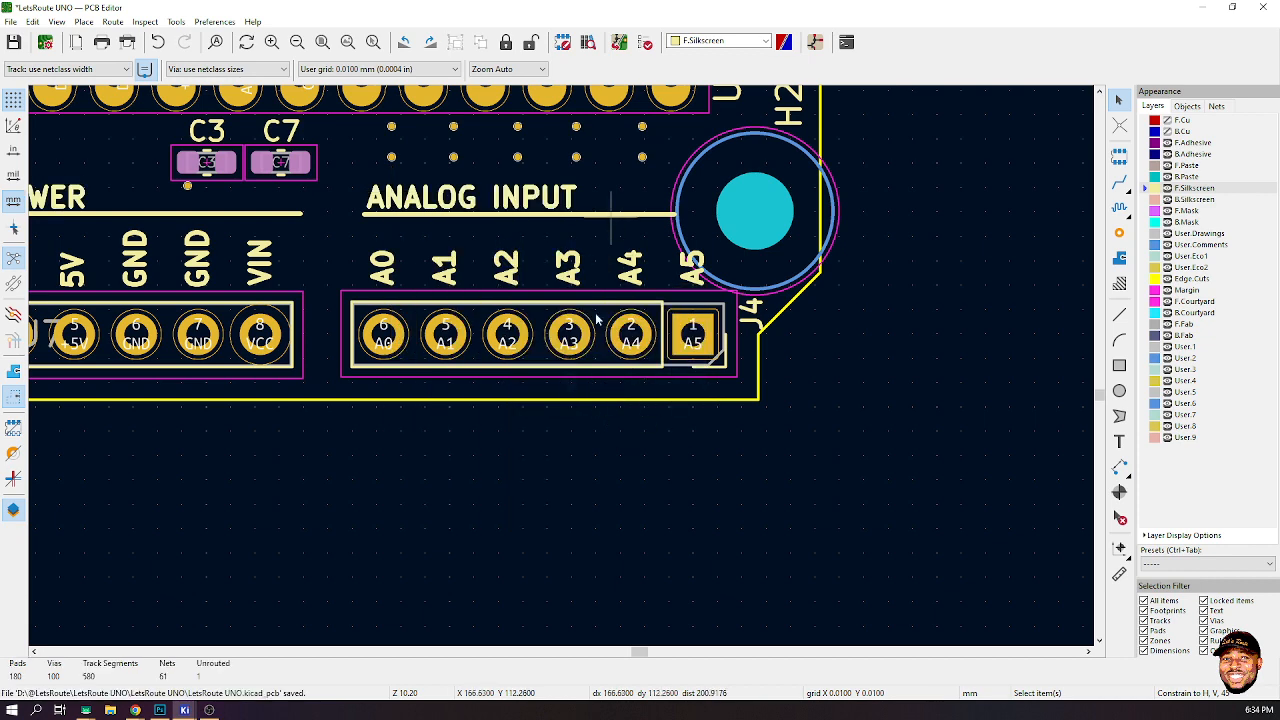
- Move the A2 label next to the J6 connector's RX pin and rename it RX/D0
scroll(550, 374, down, 3)
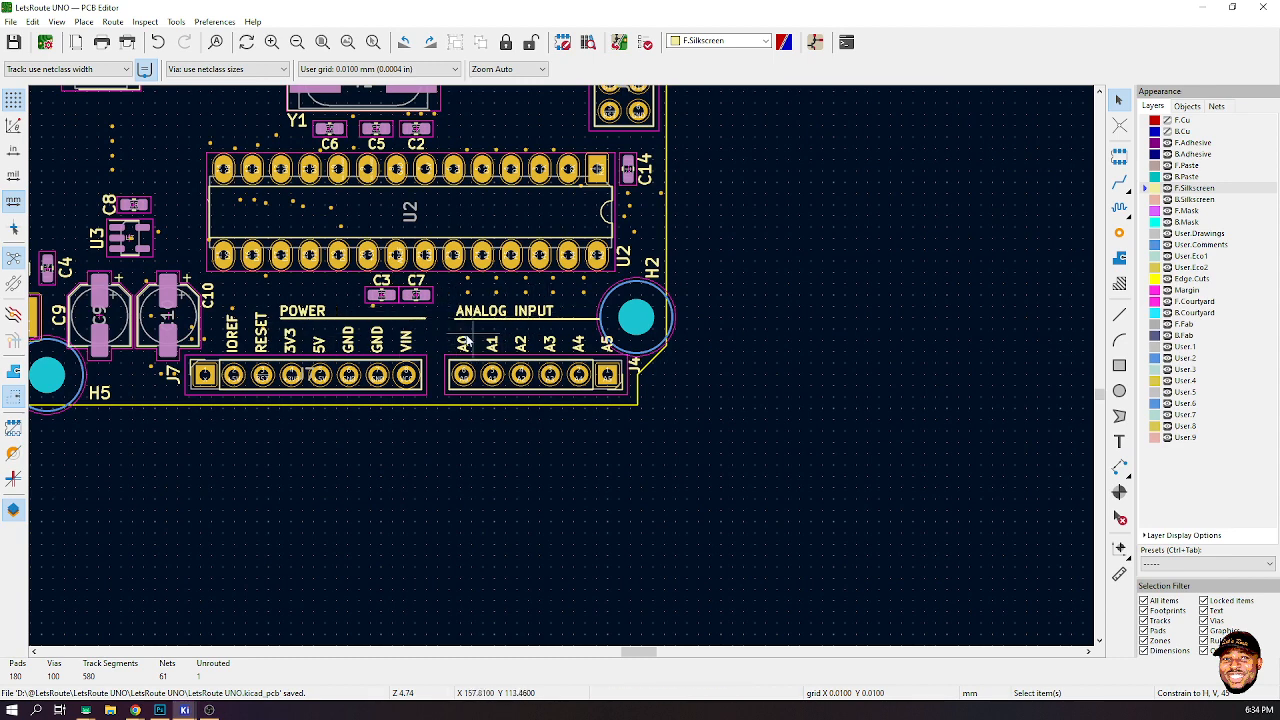
scroll(644, 381, down, 3)
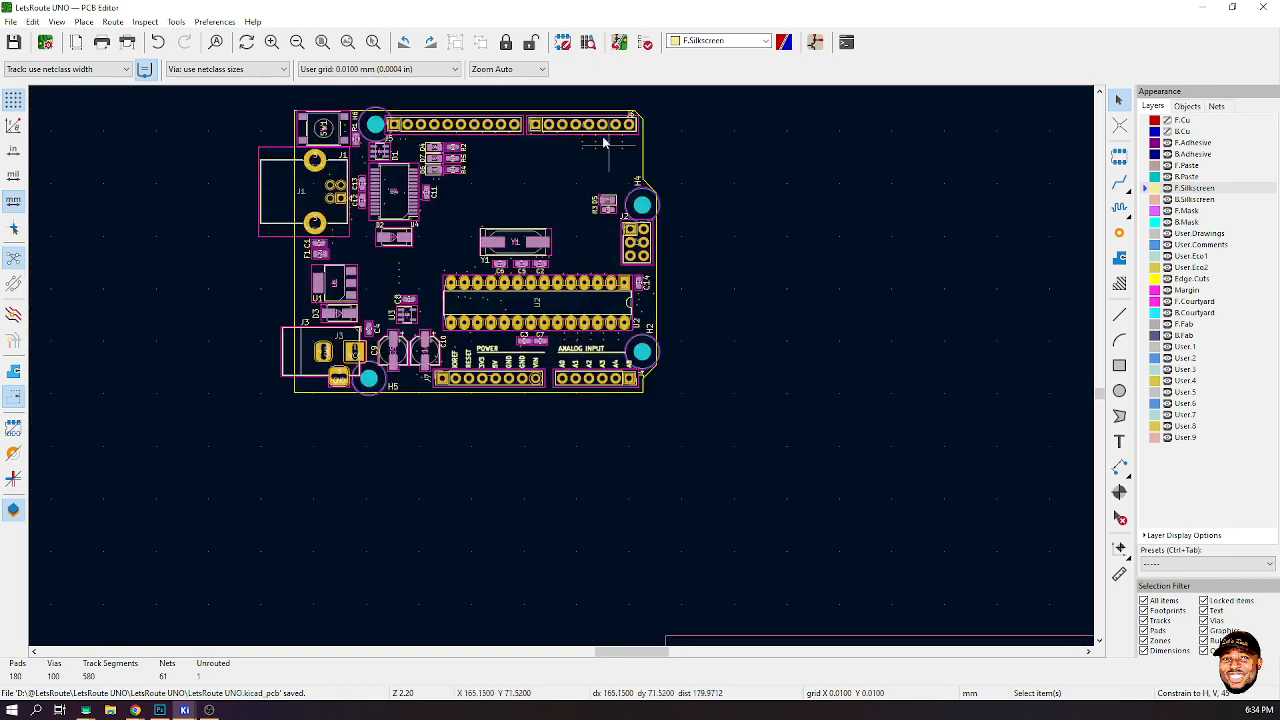
middle_drag(603, 143, 563, 366)
scroll(558, 570, up, 6)
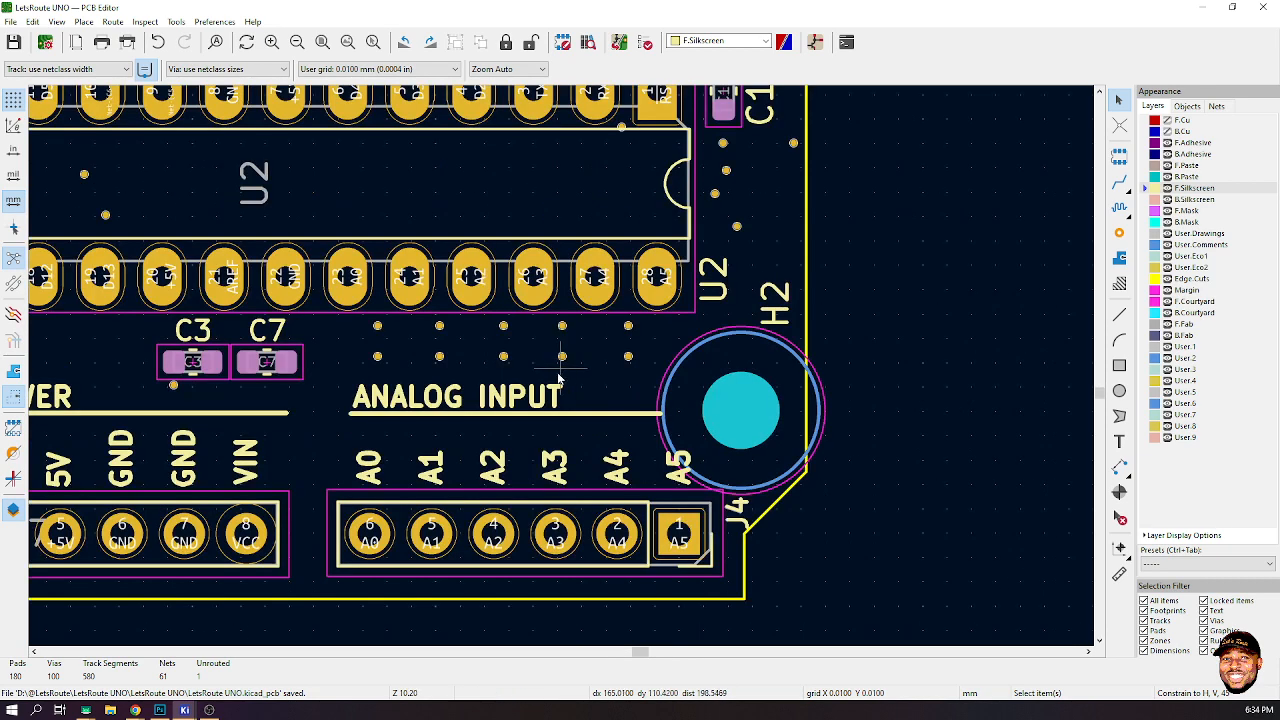
click(506, 478)
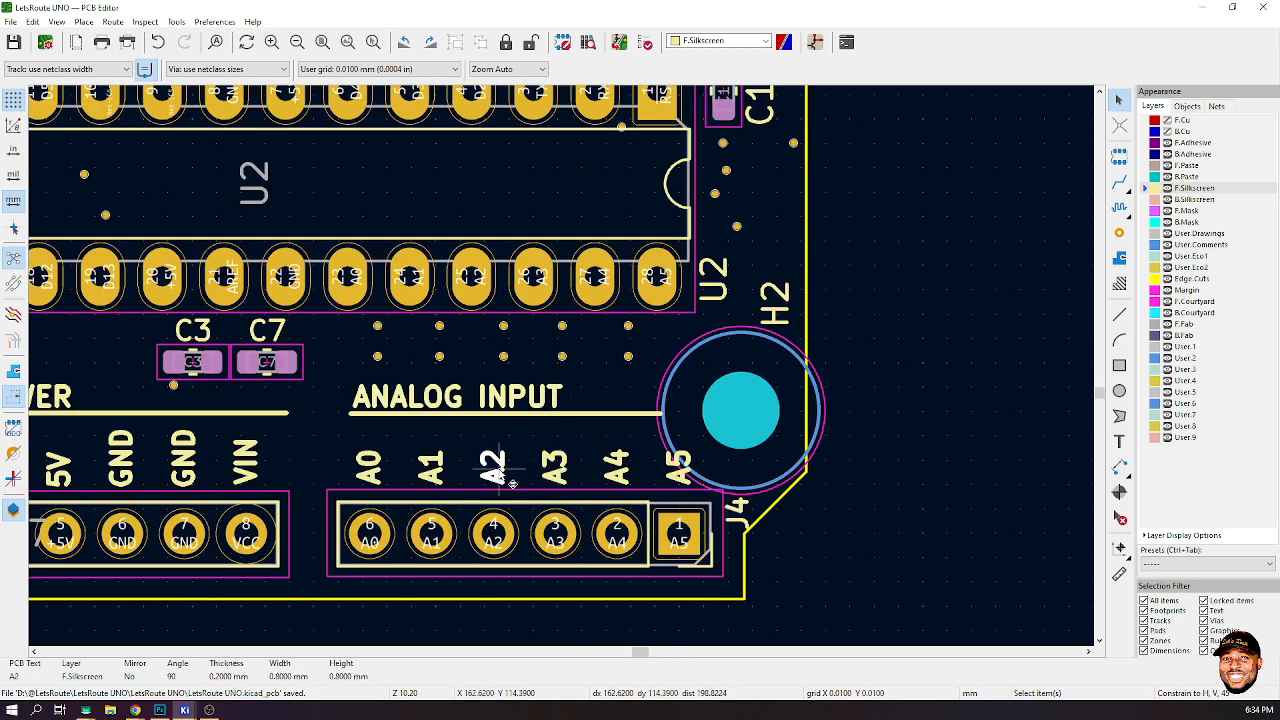
key(m)
scroll(510, 482, down, 6)
scroll(612, 110, up, 3)
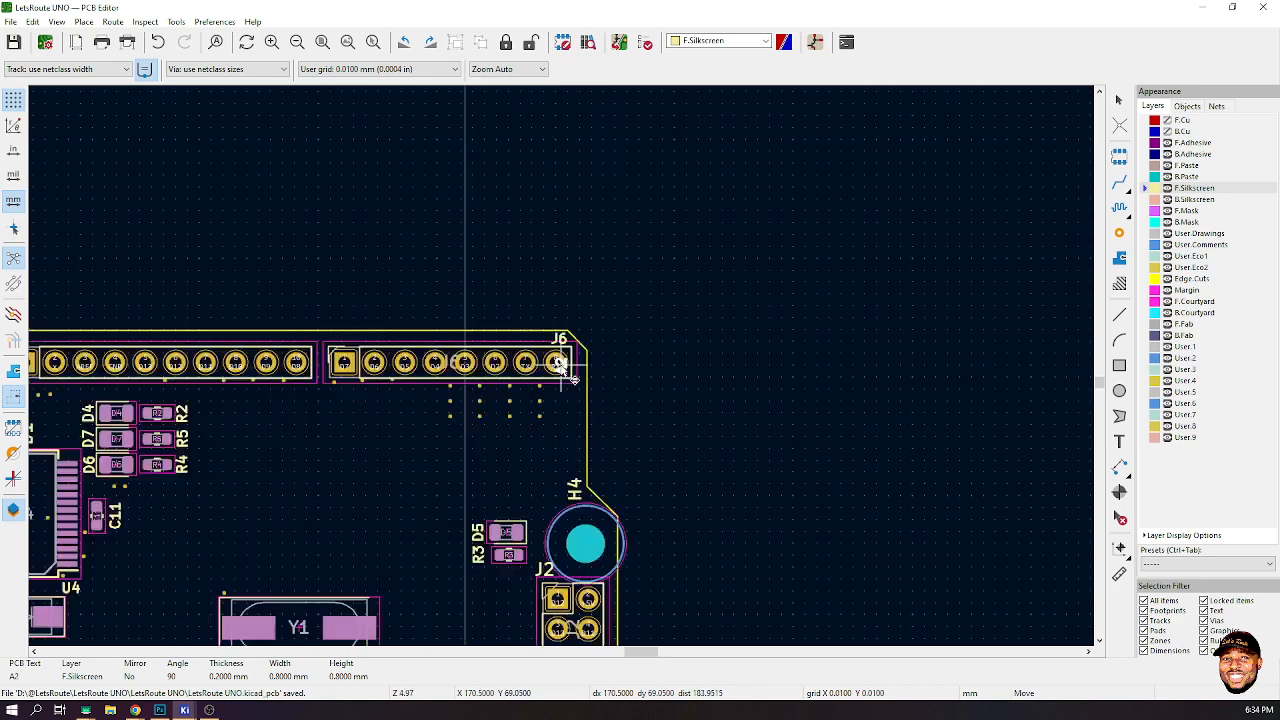
scroll(563, 366, up, 3)
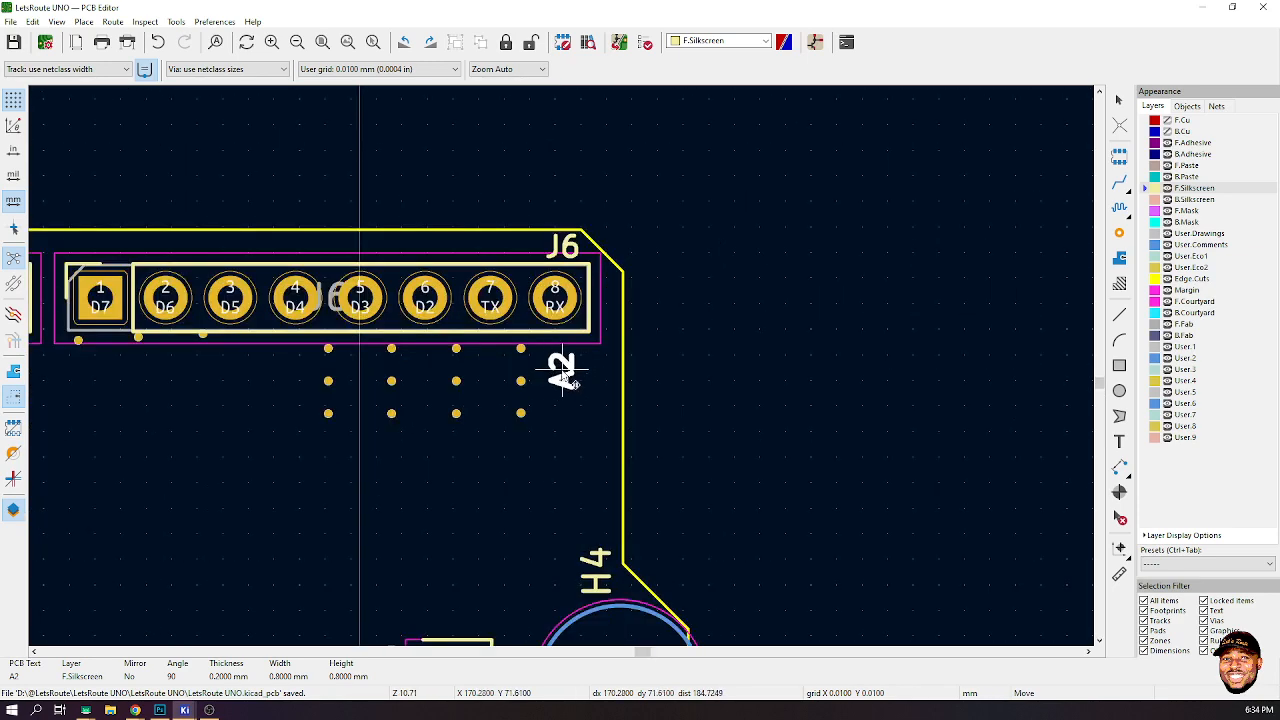
click(561, 373)
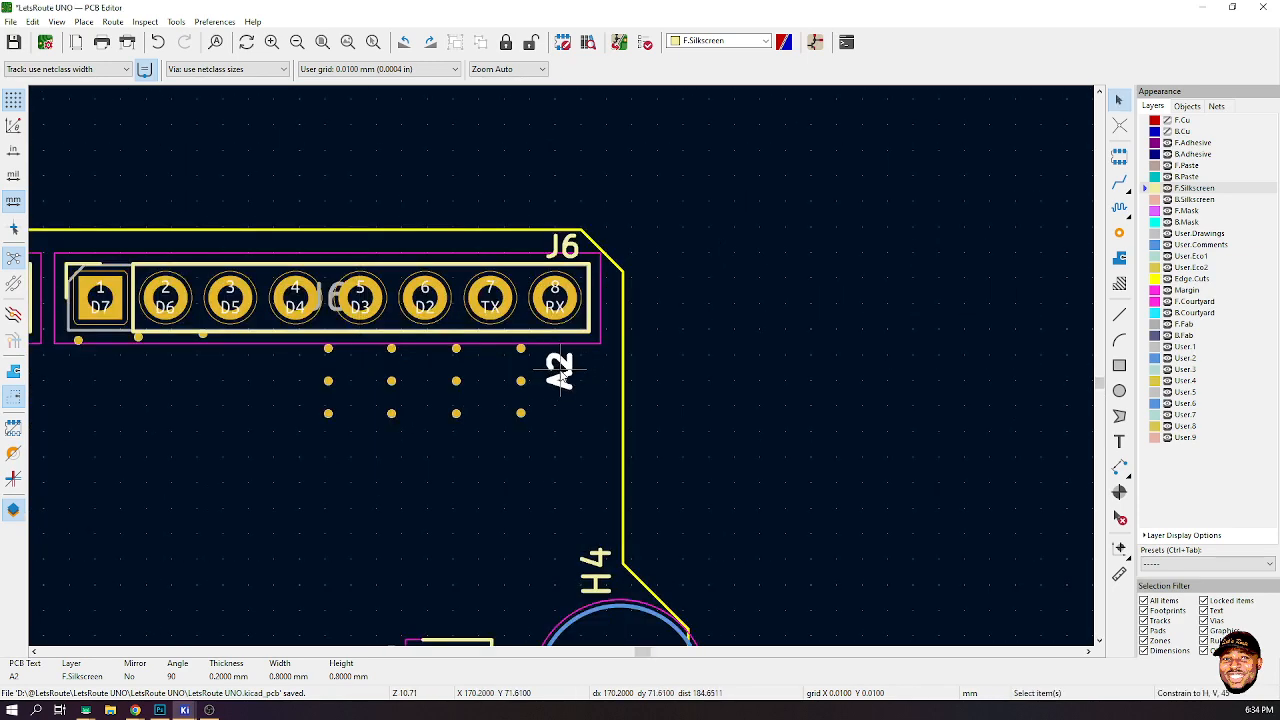
double_click(561, 373)
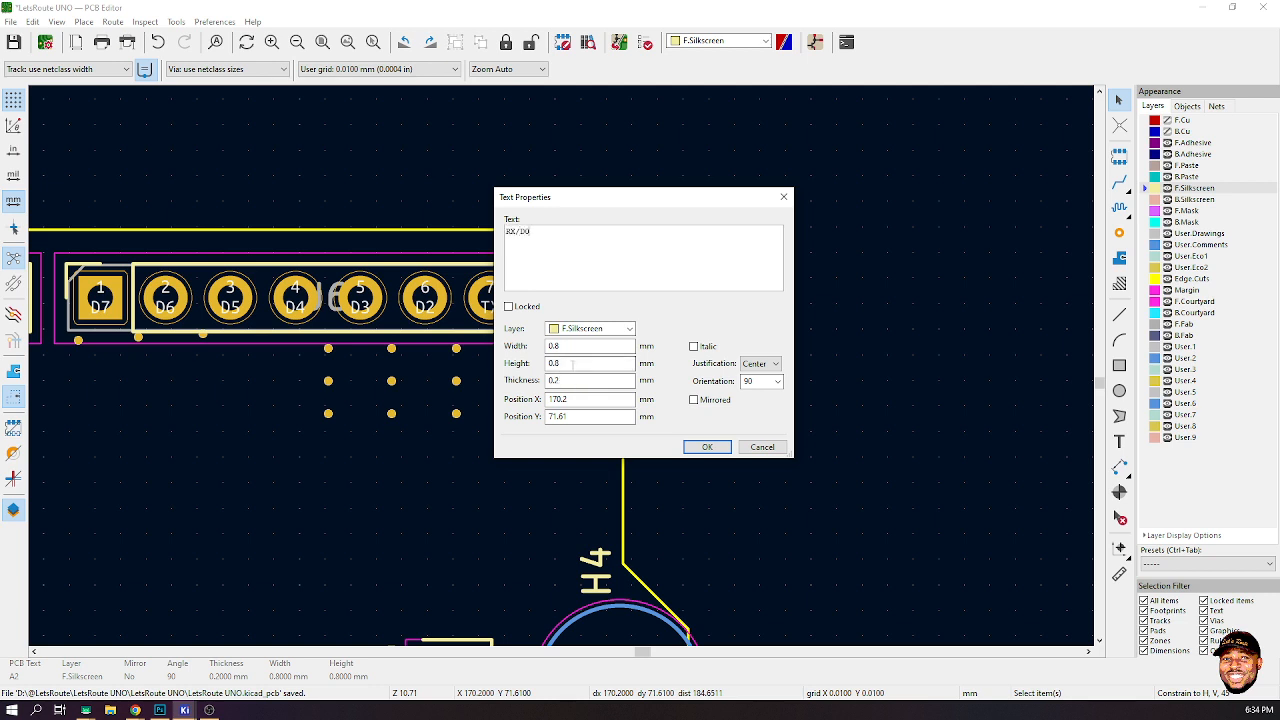
click(707, 447)
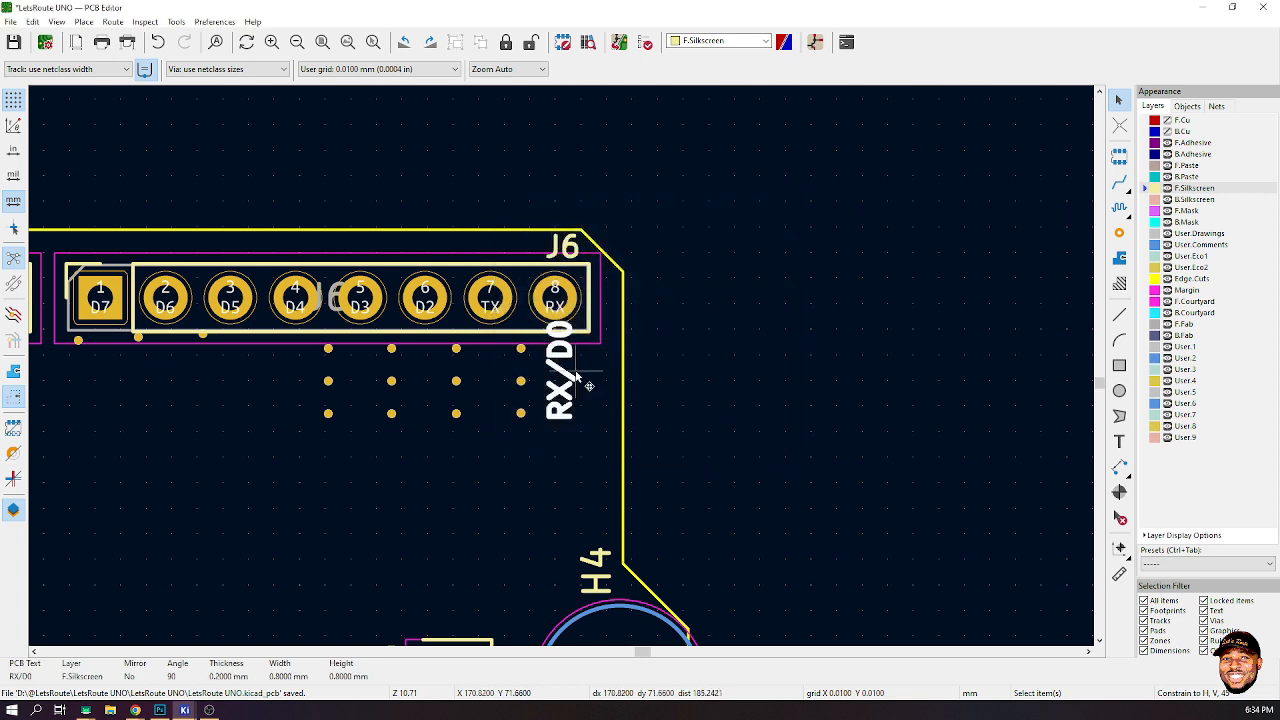
- Move the RX/D0 label slightly lower and edit its text to RX D0, leaving a gap between the words
key(m)
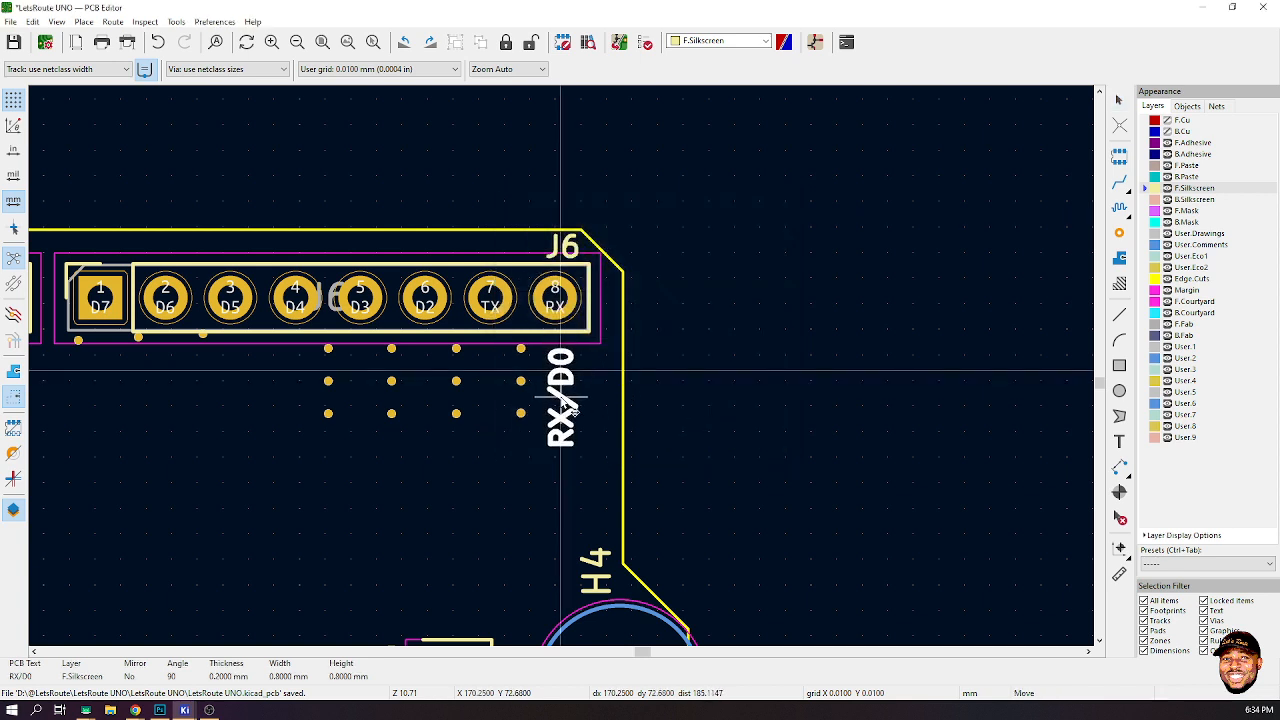
click(566, 404)
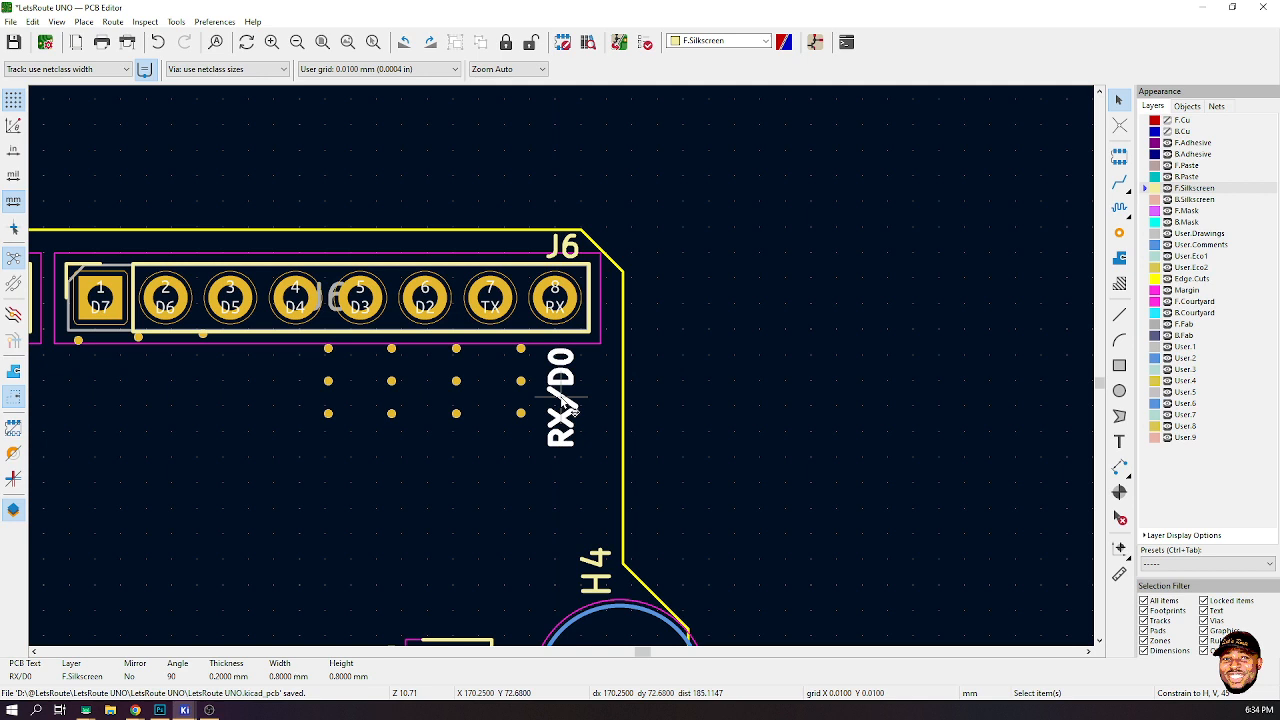
double_click(566, 404)
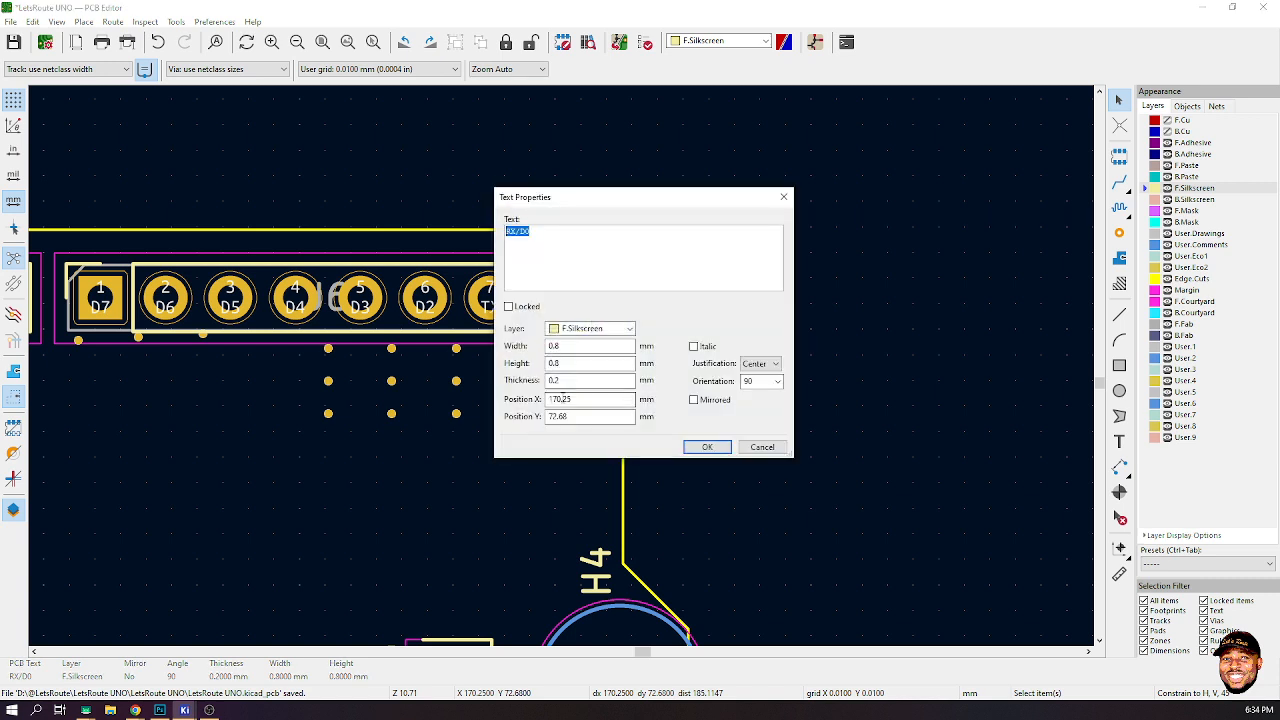
click(783, 197)
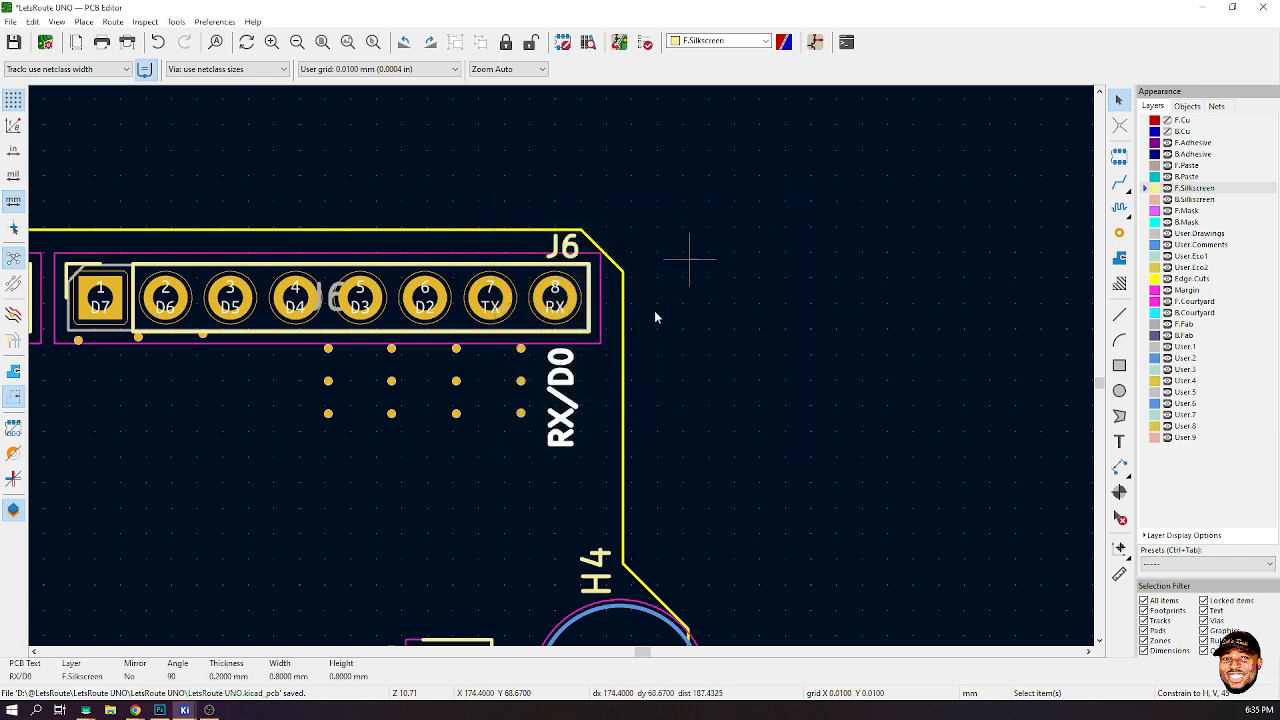
double_click(577, 408)
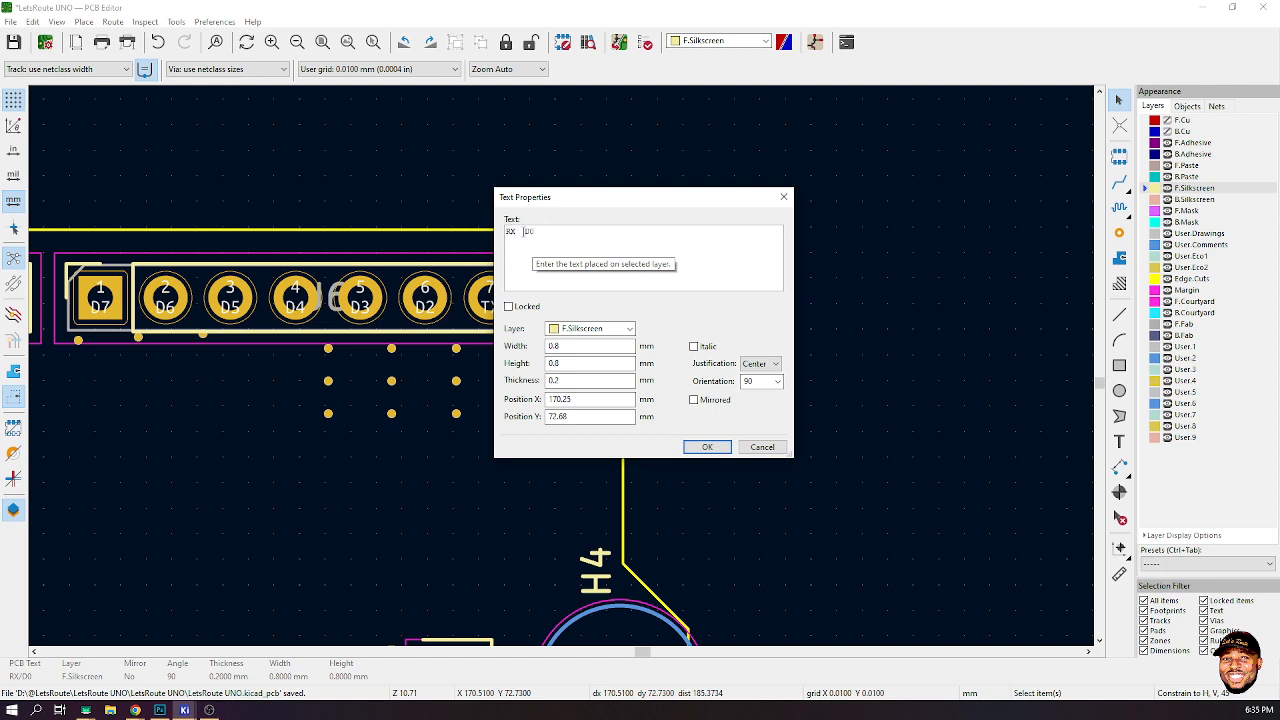
click(706, 447)
- Draw a vertical silkscreen line about 0.93 mm long in the gap between RX and D0
scroll(565, 375, up, 5)
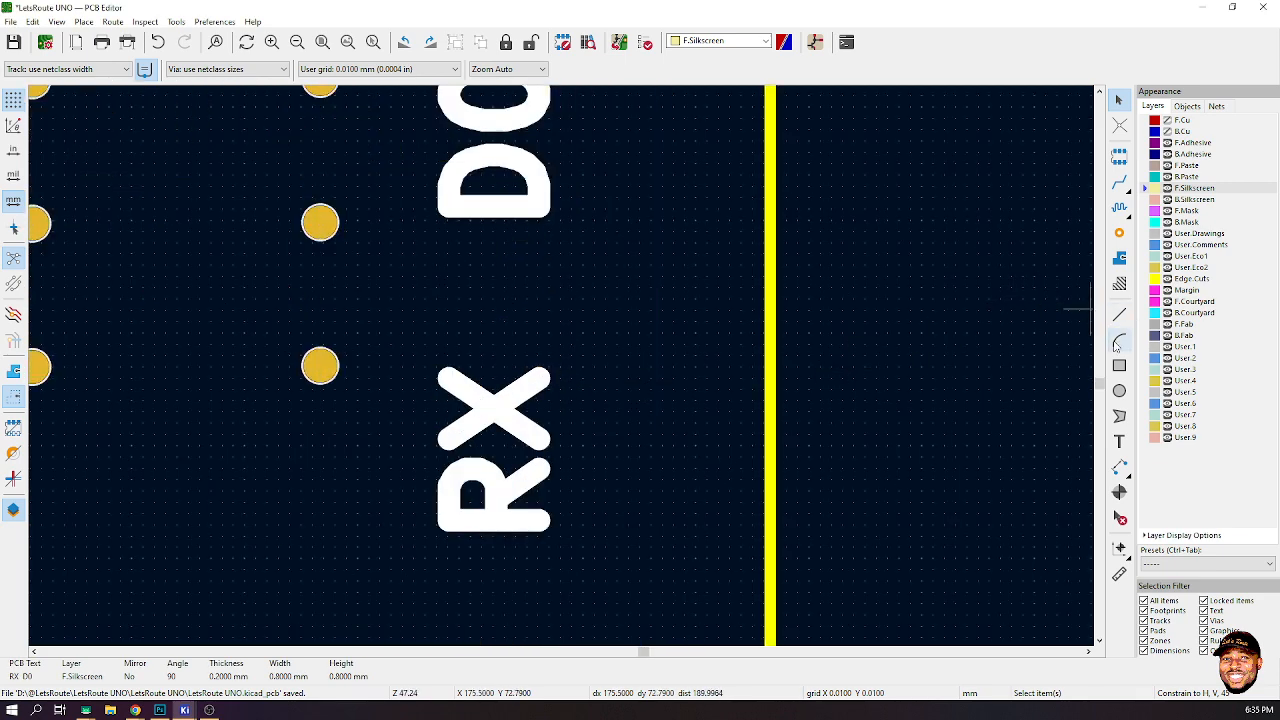
click(994, 397)
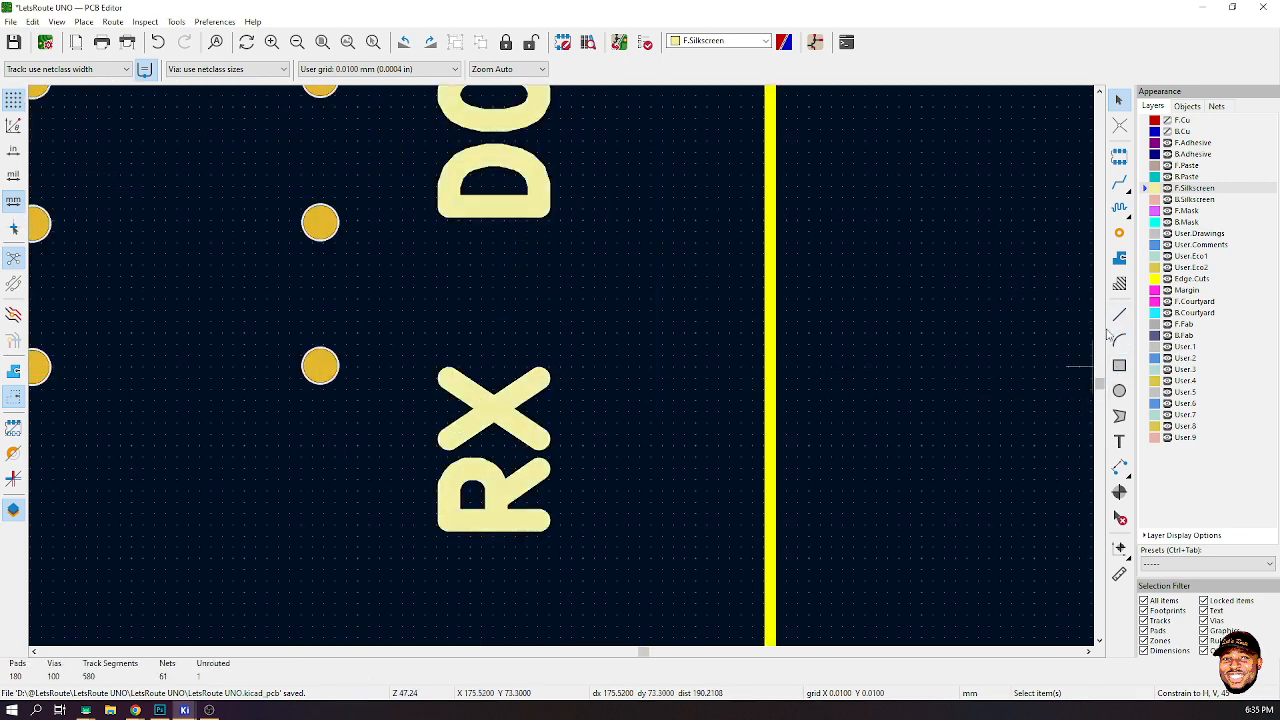
click(1119, 314)
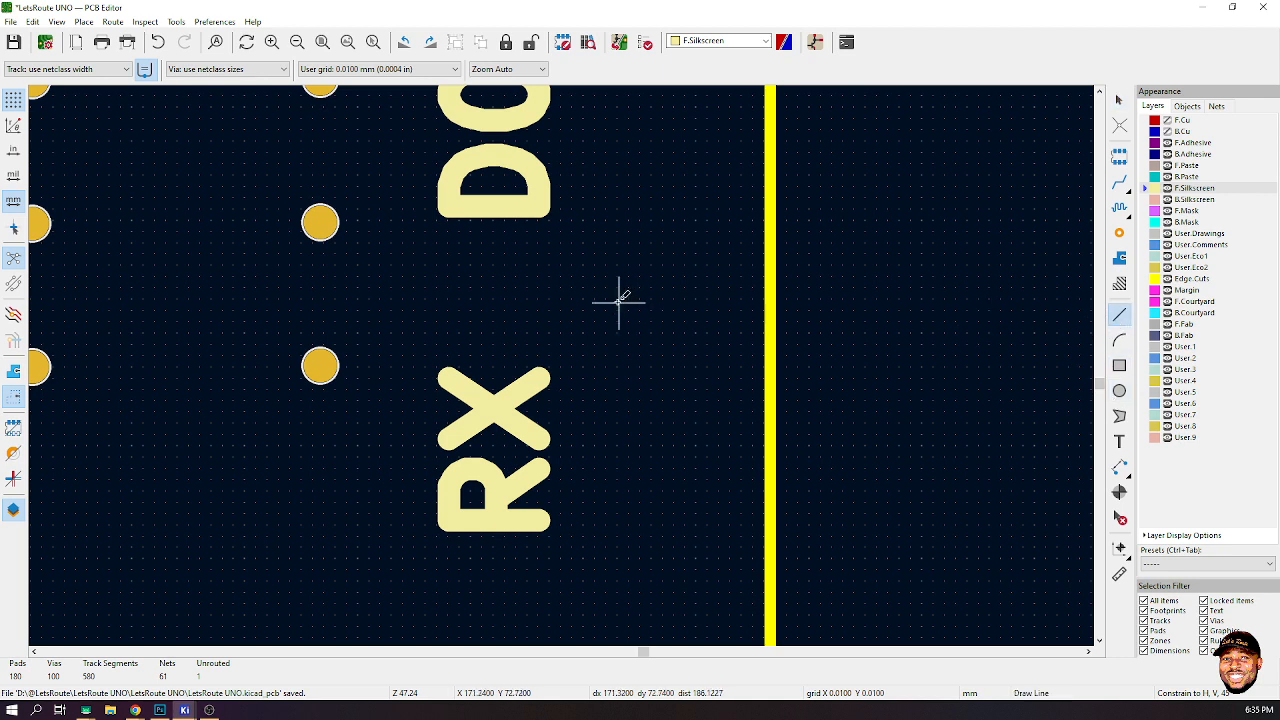
click(493, 242)
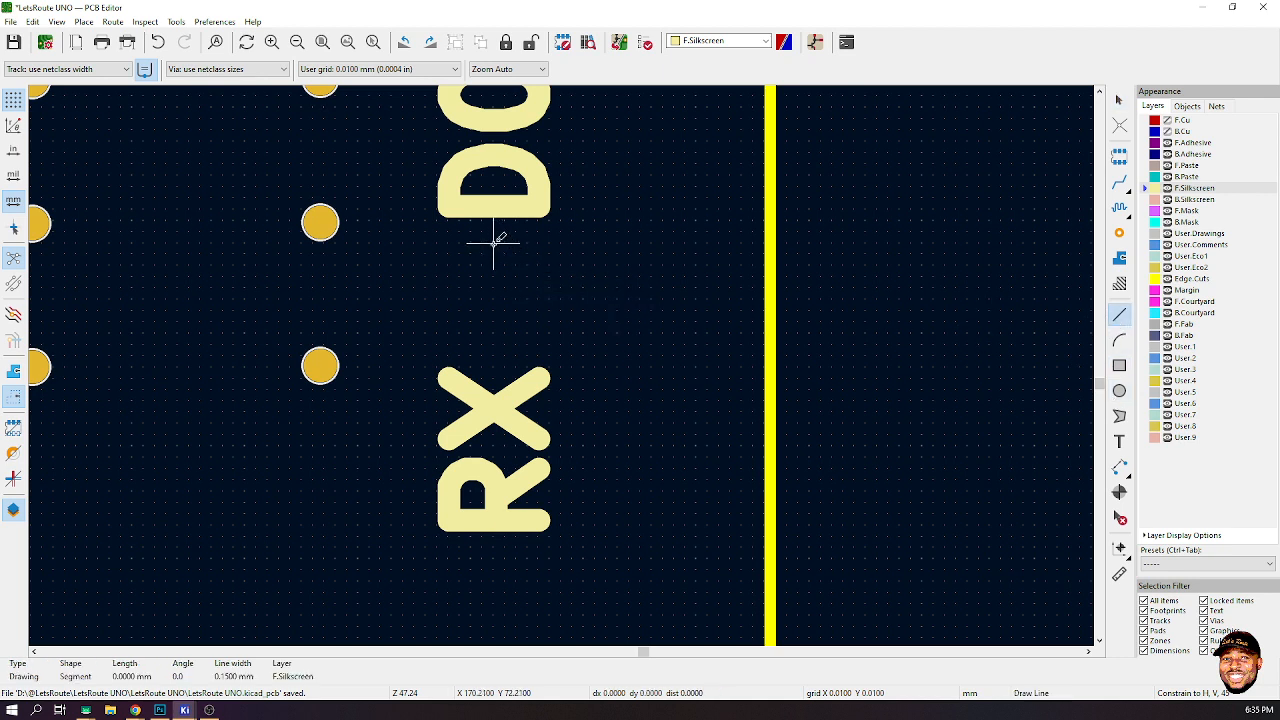
double_click(500, 349)
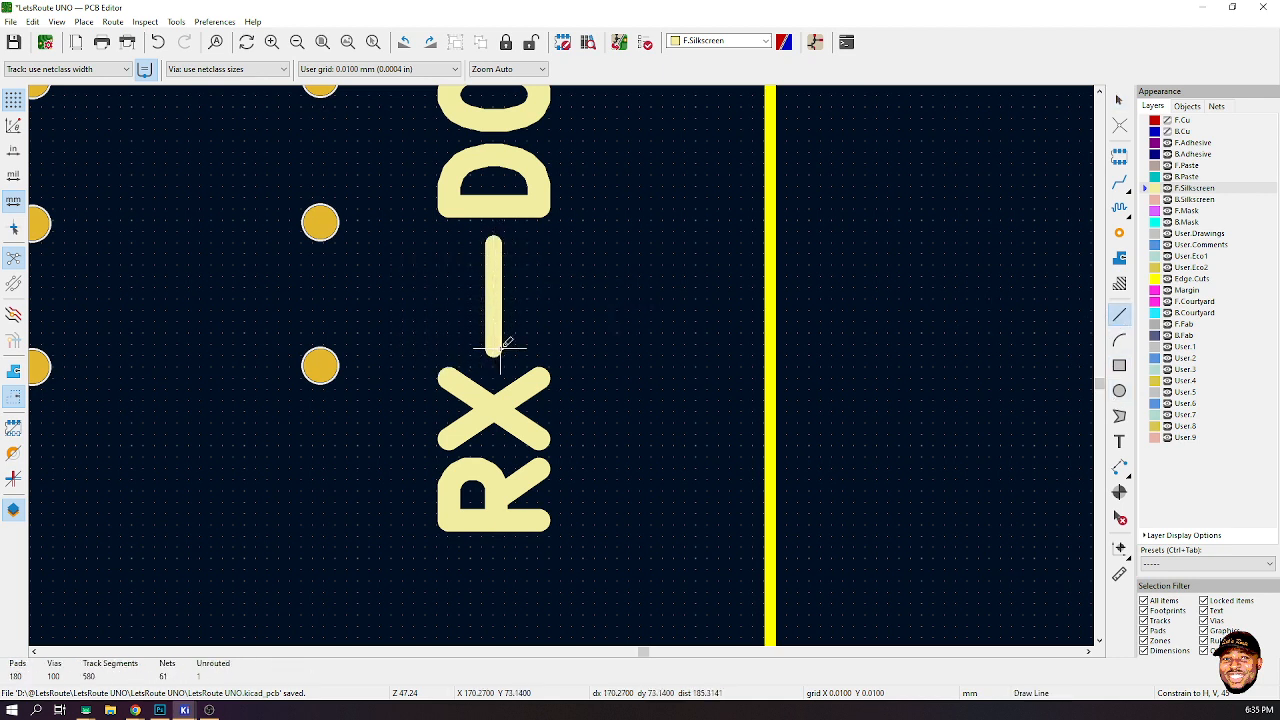
- Draw a small triangular arrowhead about 0.55 mm wide at the line's upper end, pointing toward D0
click(493, 242)
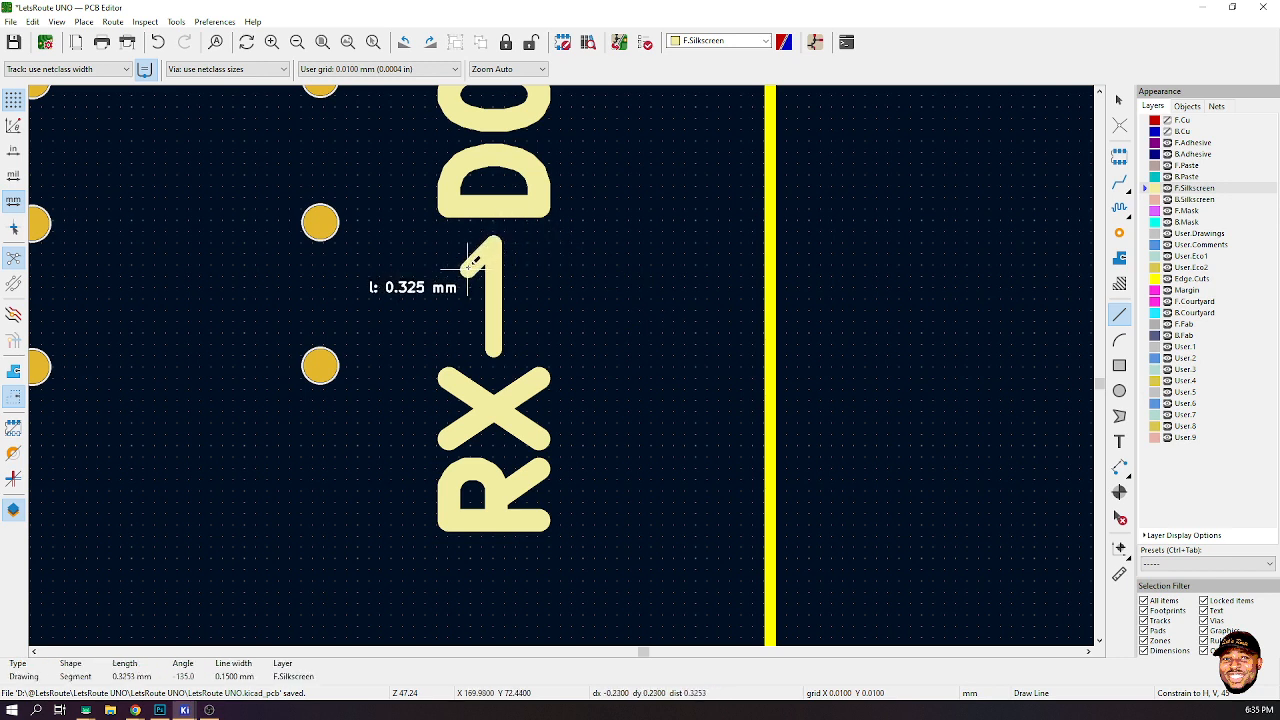
click(458, 274)
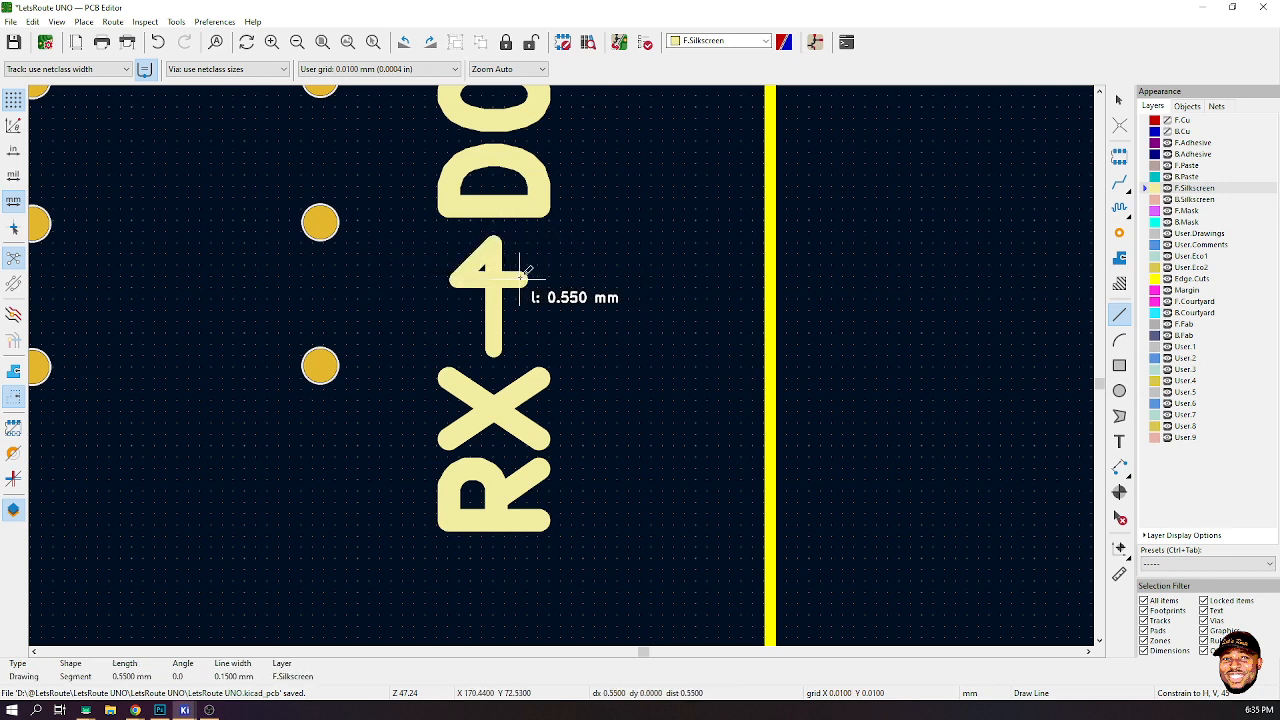
click(527, 278)
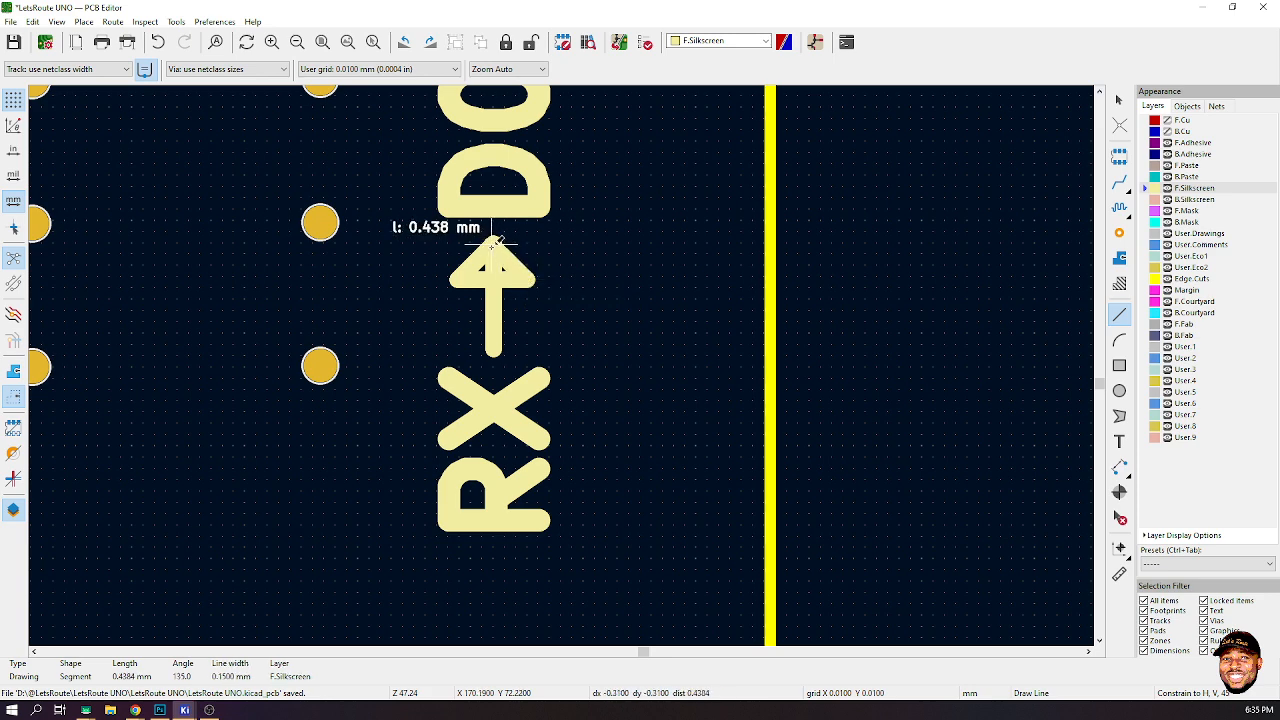
click(493, 242)
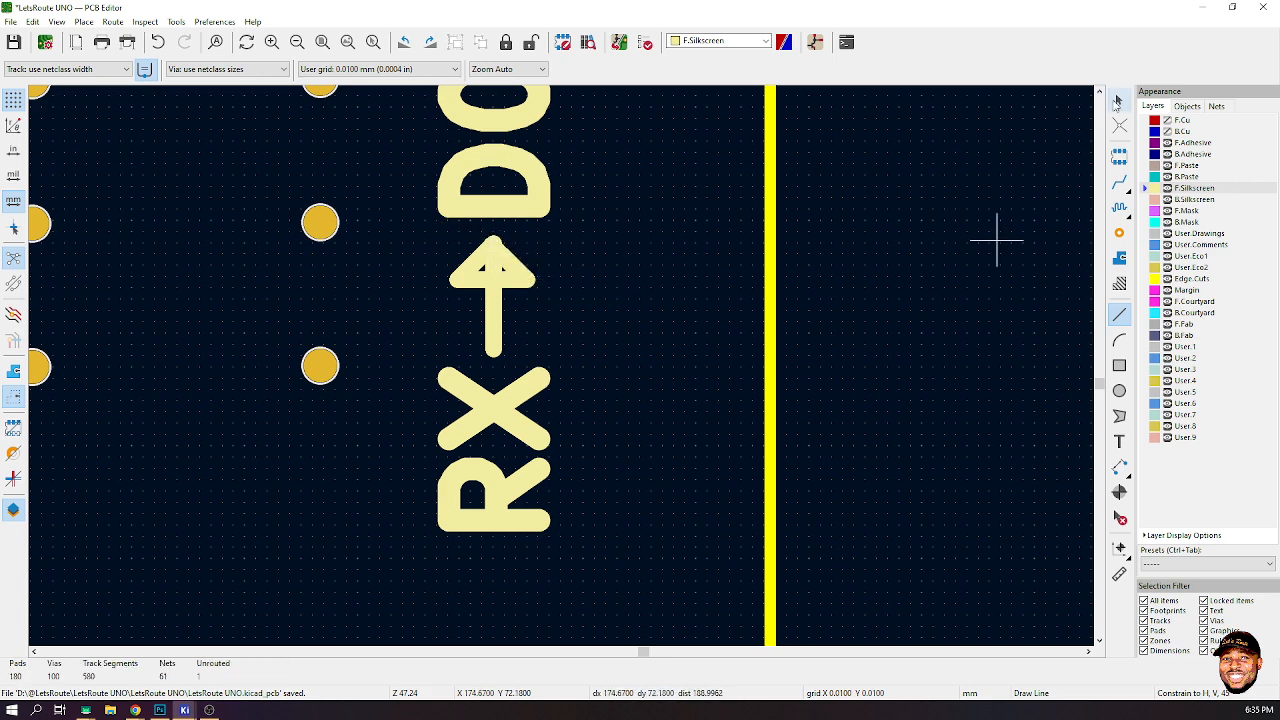
- Duplicate the RX D0 label together with its line and arrowhead and place the copy beside the TX pin
key(Escape)
scroll(598, 371, down, 5)
scroll(558, 372, up, 3)
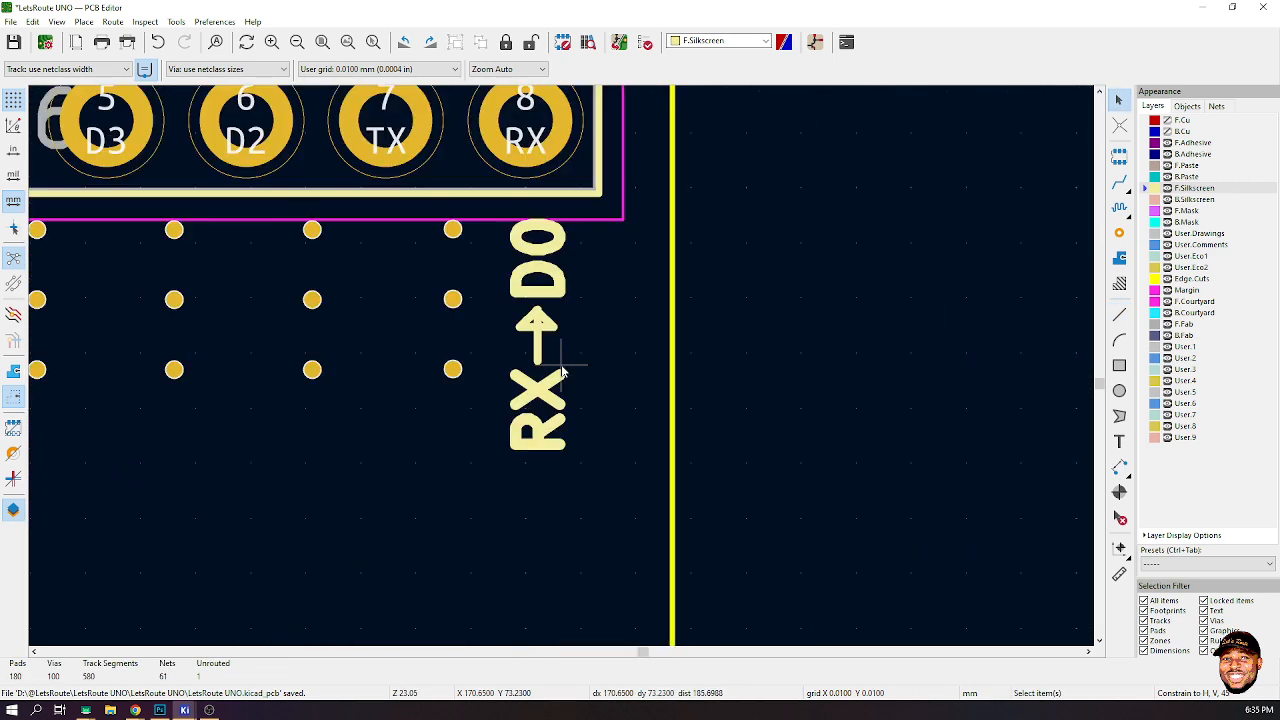
click(568, 274)
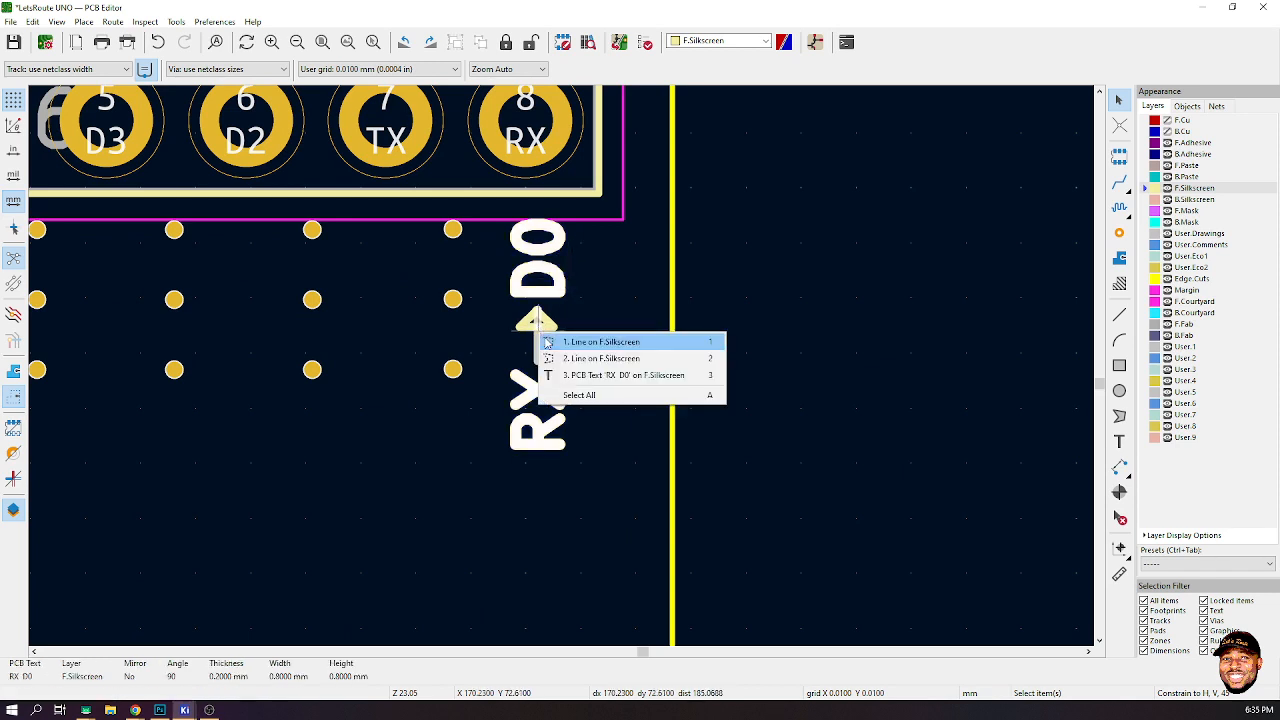
click(825, 342)
drag(583, 309, 510, 365)
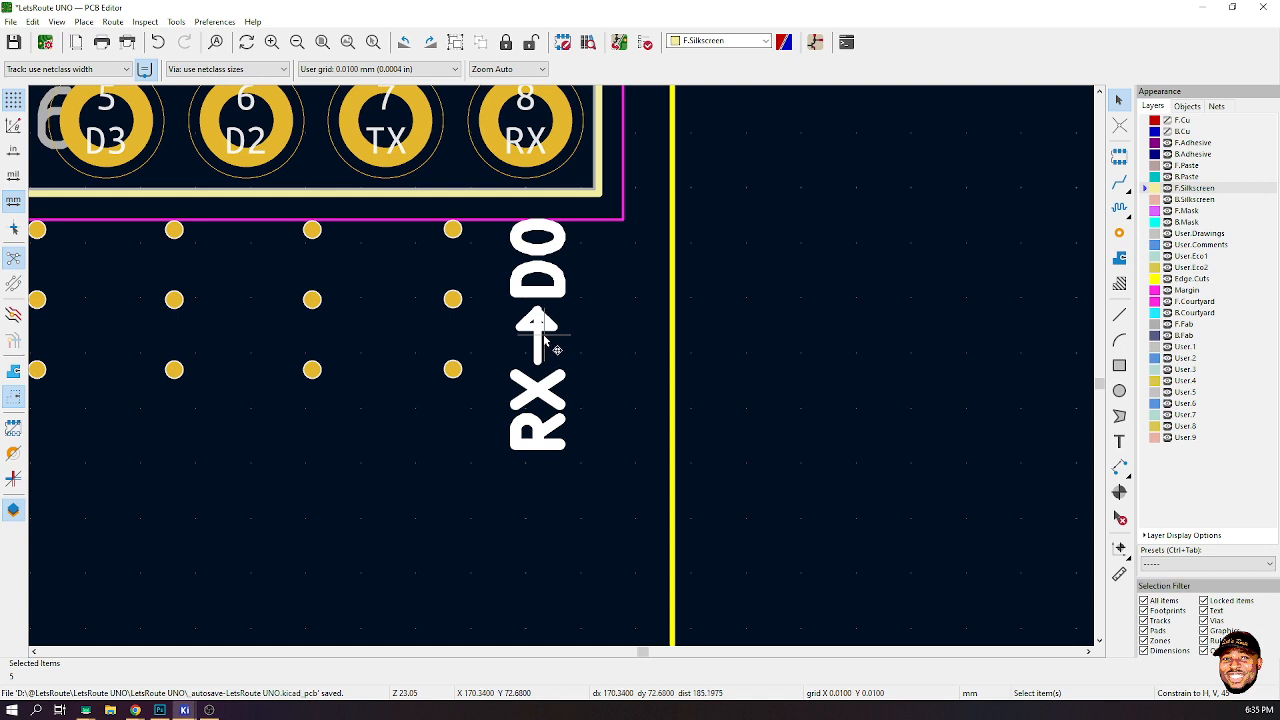
key(ctrl+d)
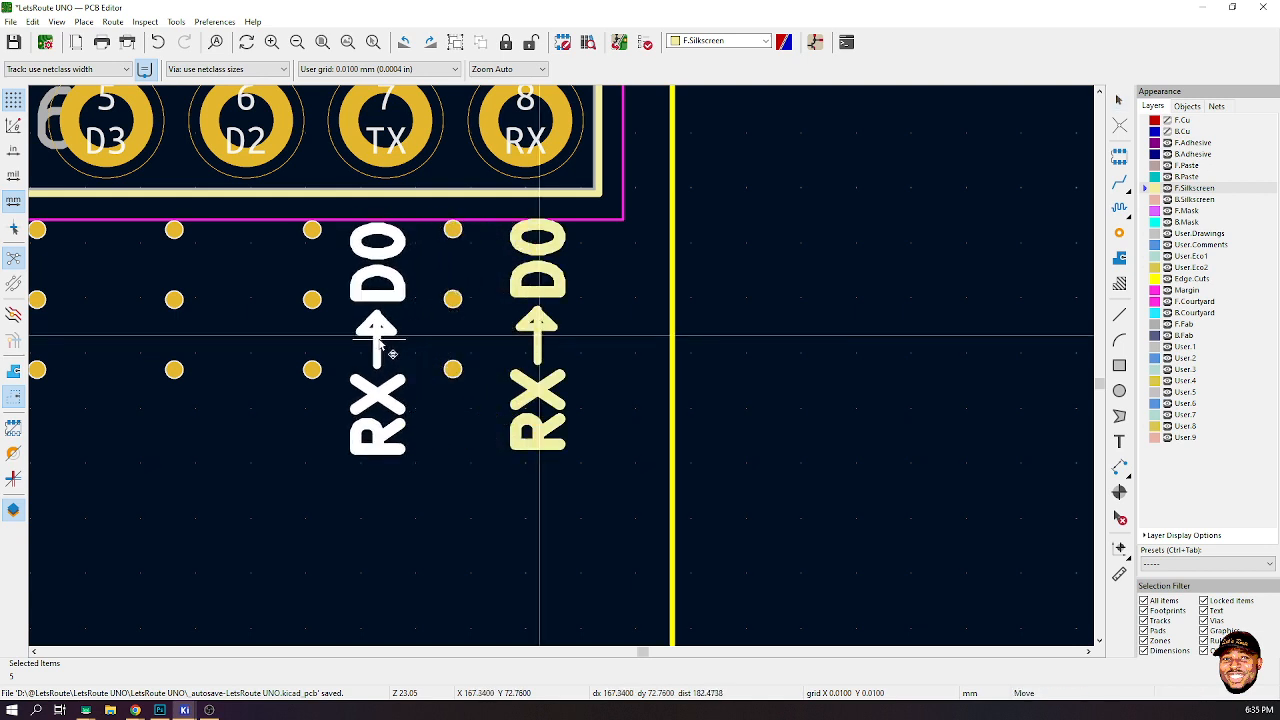
click(378, 343)
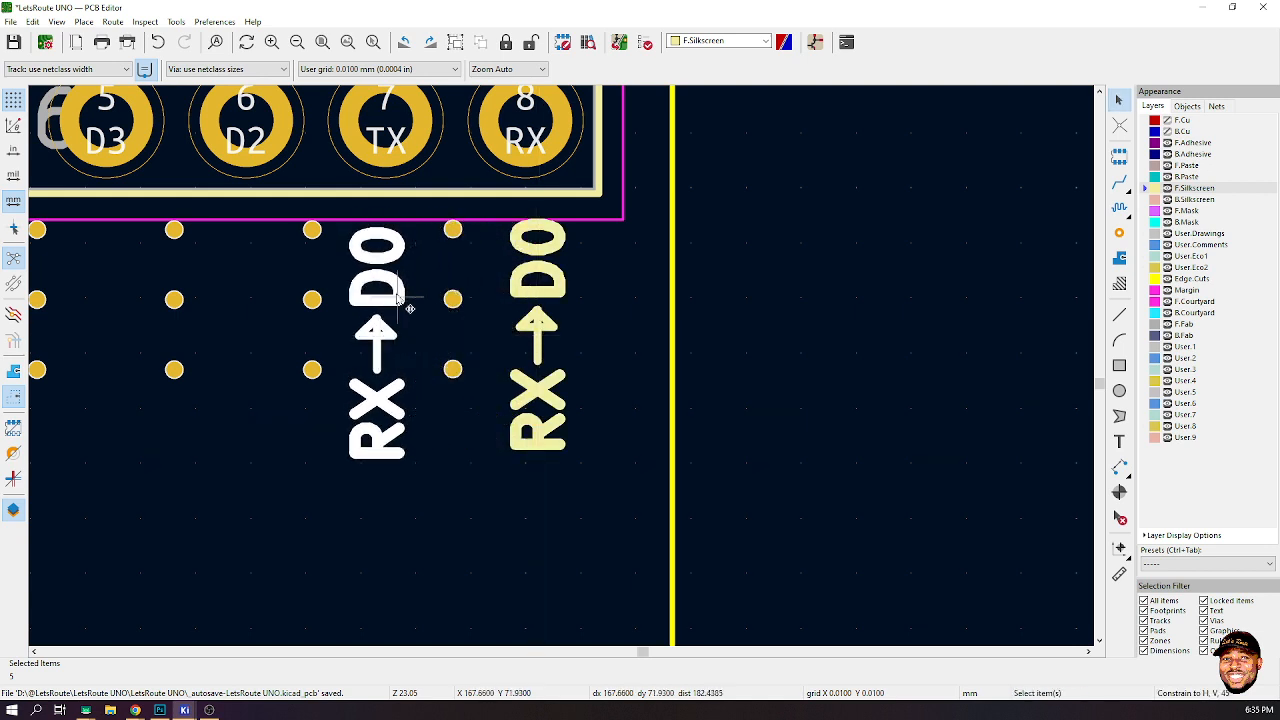
- Move the original RX D0 label group slightly lower next to the RX pin
click(590, 240)
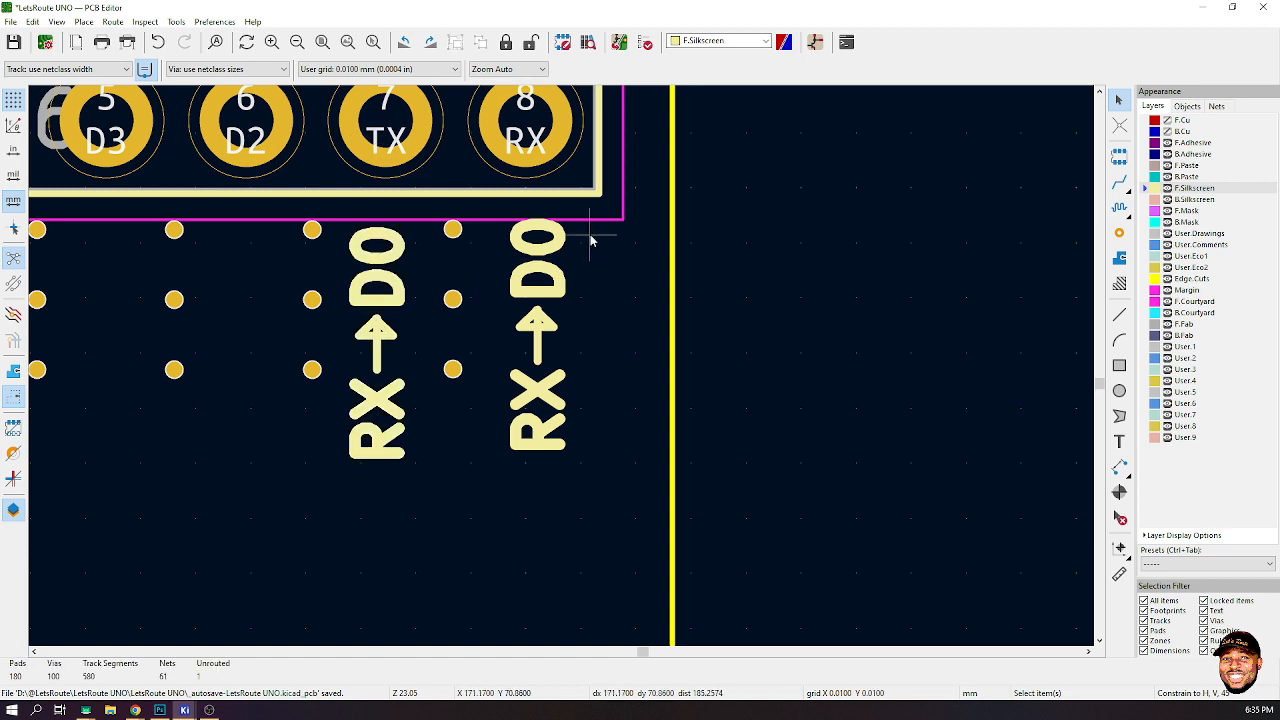
drag(587, 228, 516, 412)
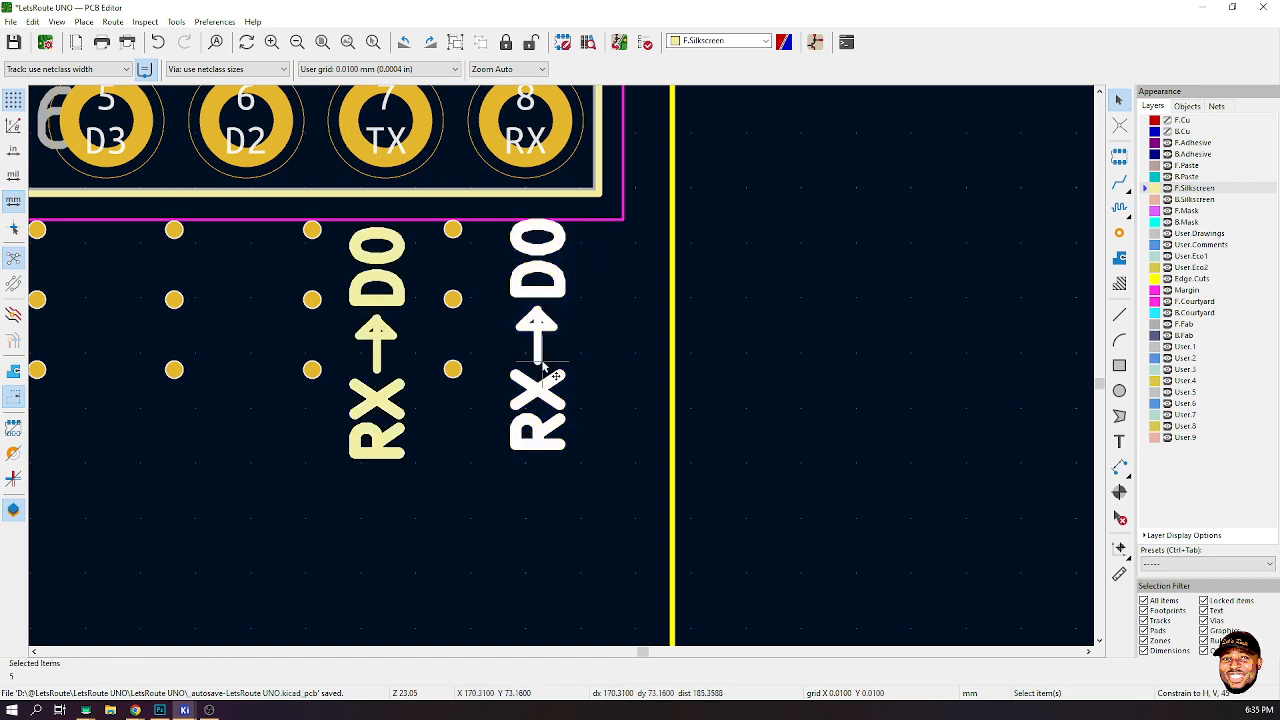
key(m)
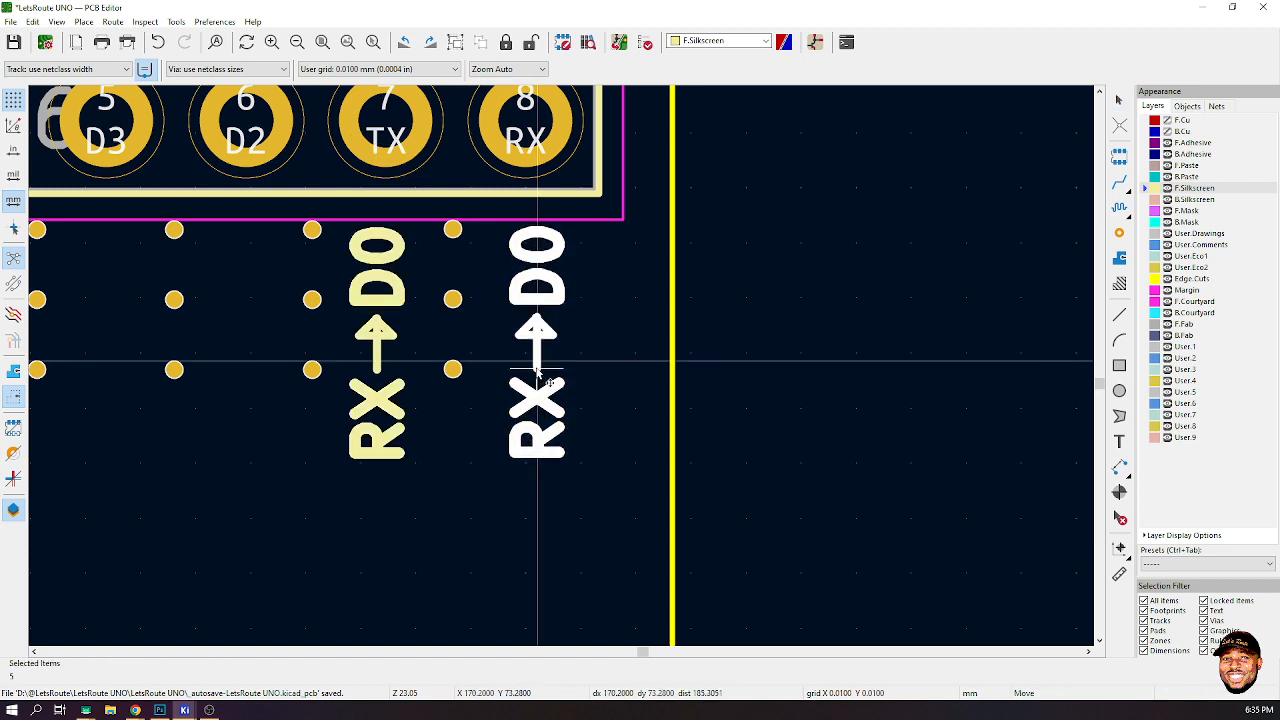
click(538, 363)
- Edit the copied label's text to TX D1
click(385, 337)
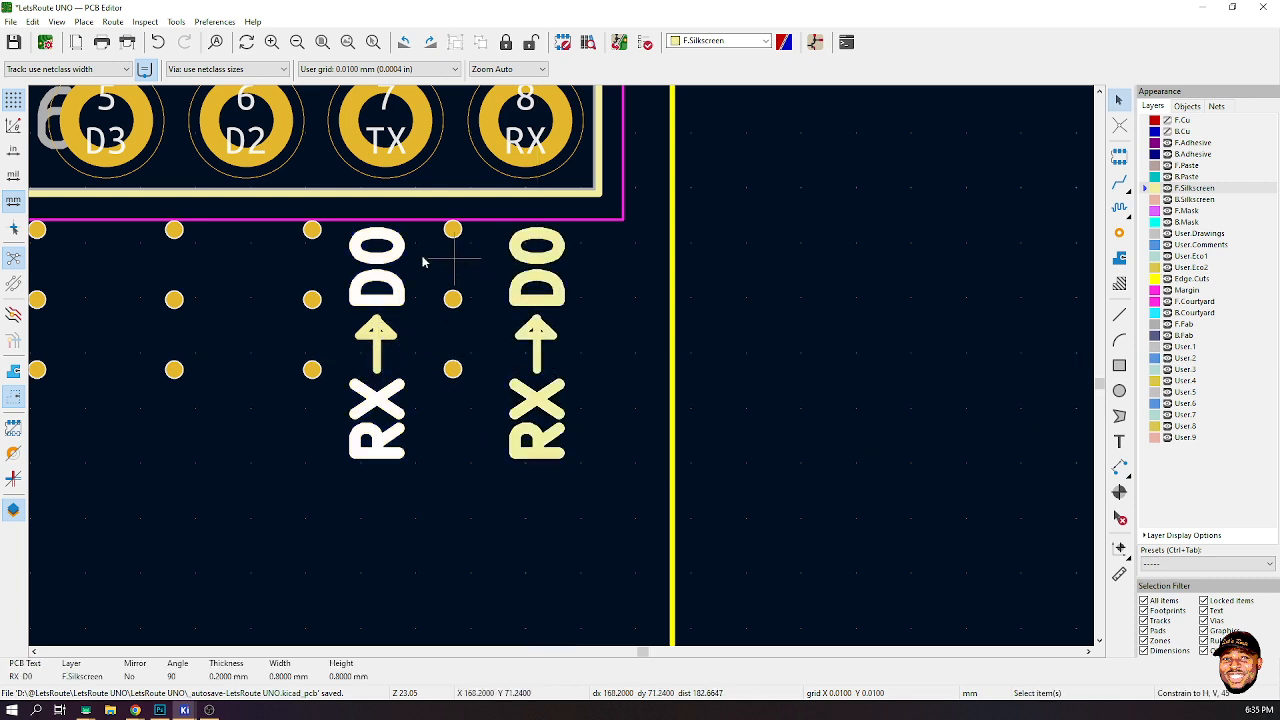
key(e)
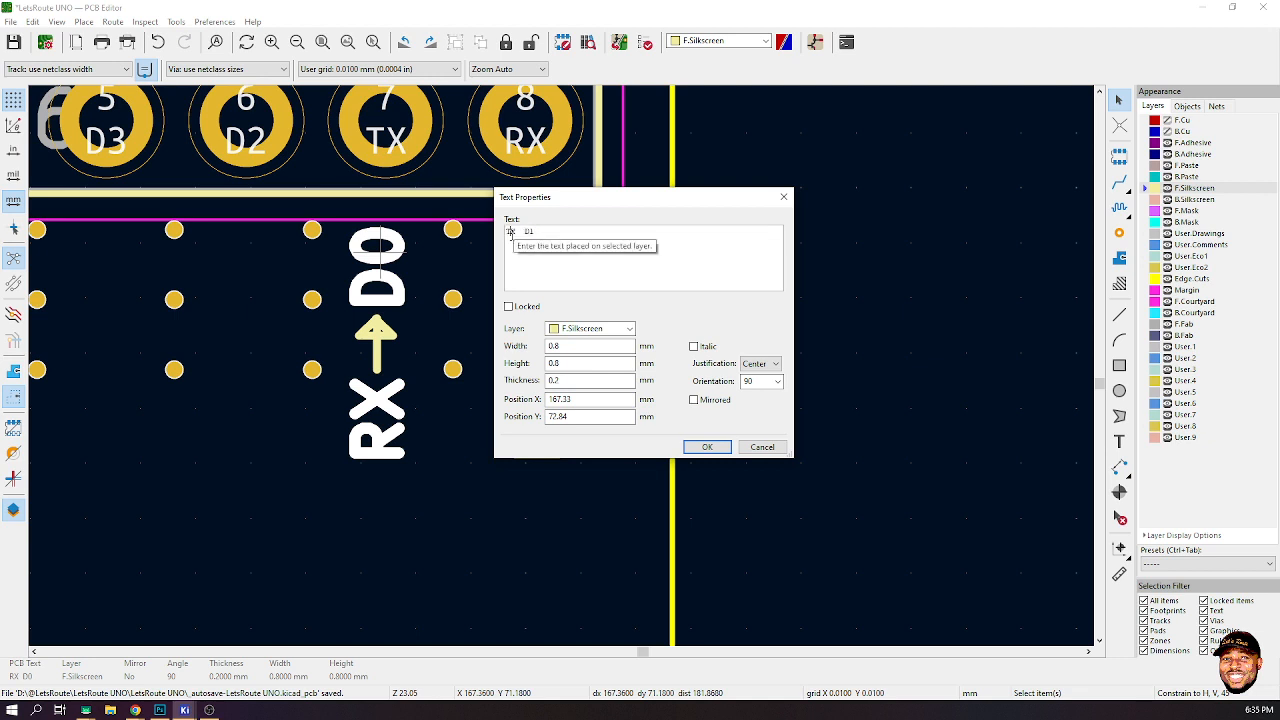
click(707, 447)
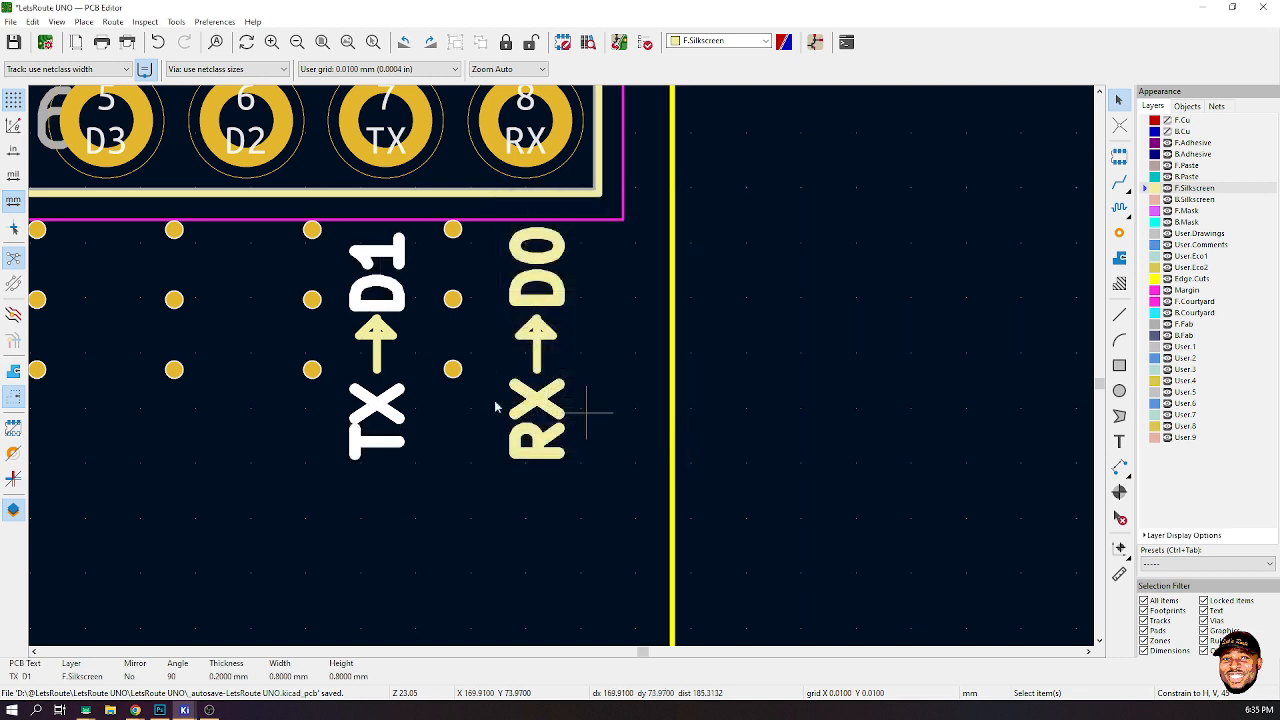
- Select the copied line and arrowhead and rotate them 180 degrees so the arrow points toward TX
click(373, 340)
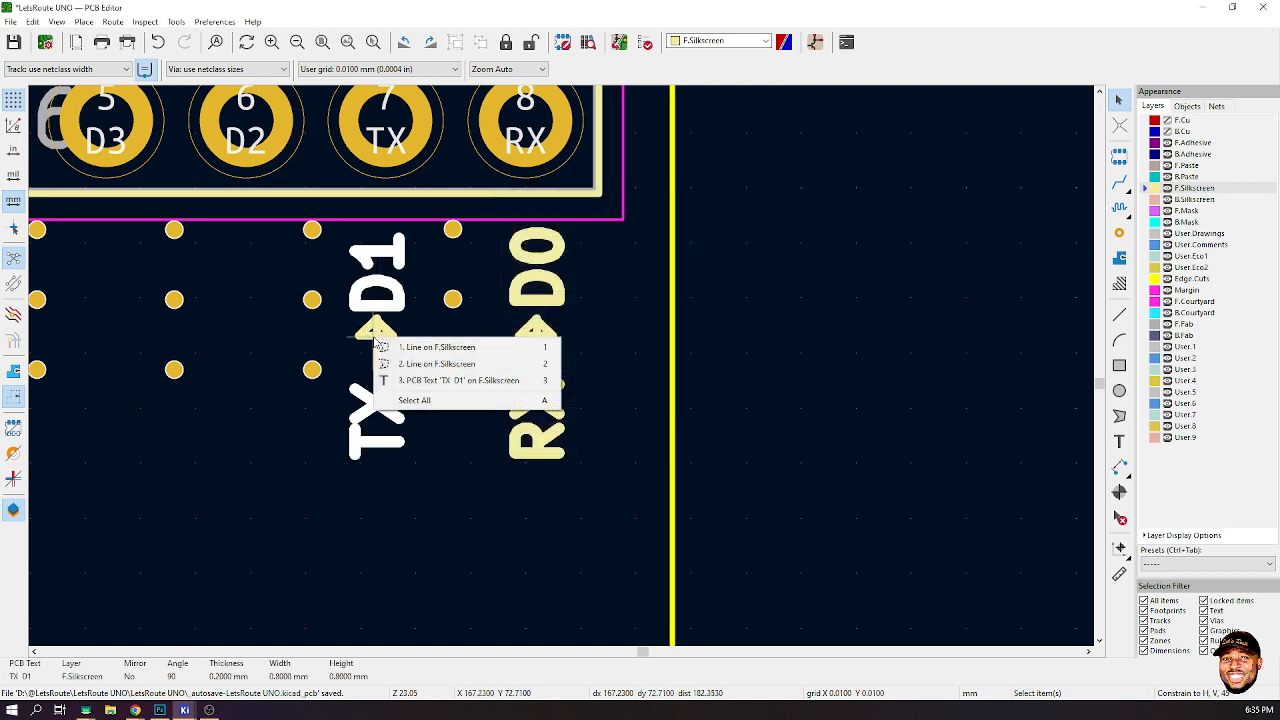
click(422, 366)
shift+click(390, 336)
click(415, 345)
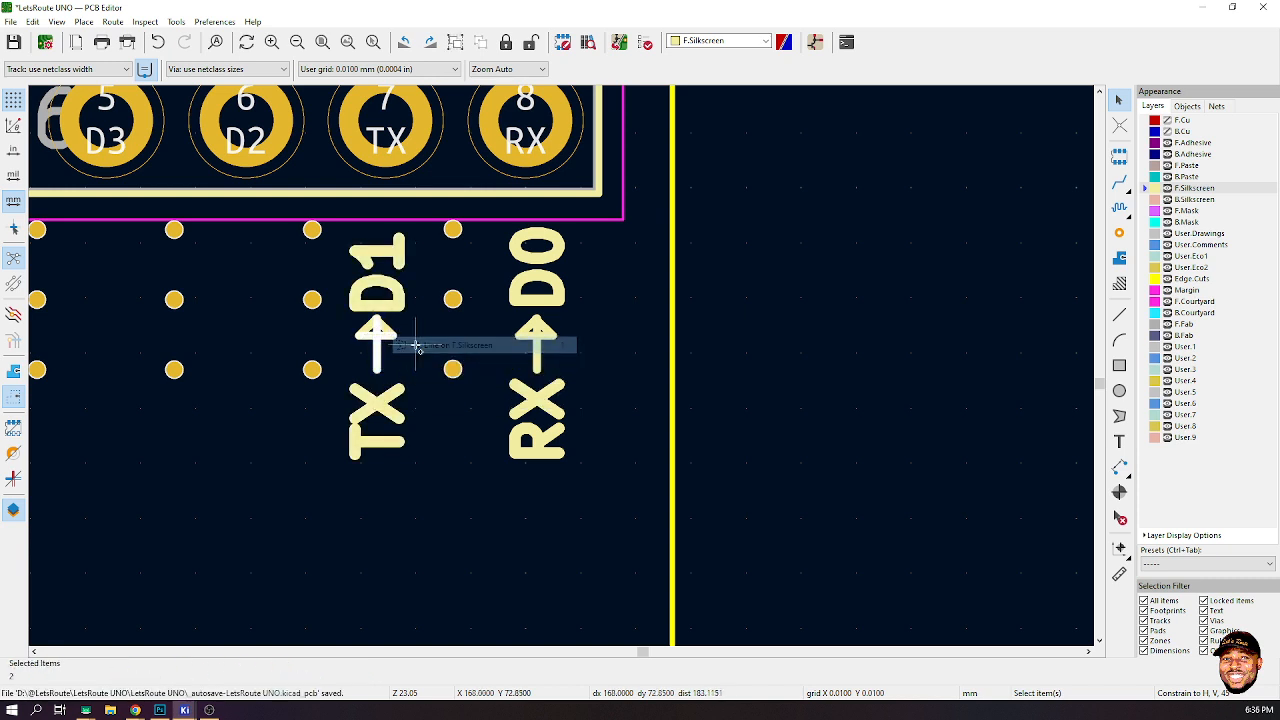
shift+click(381, 326)
click(424, 341)
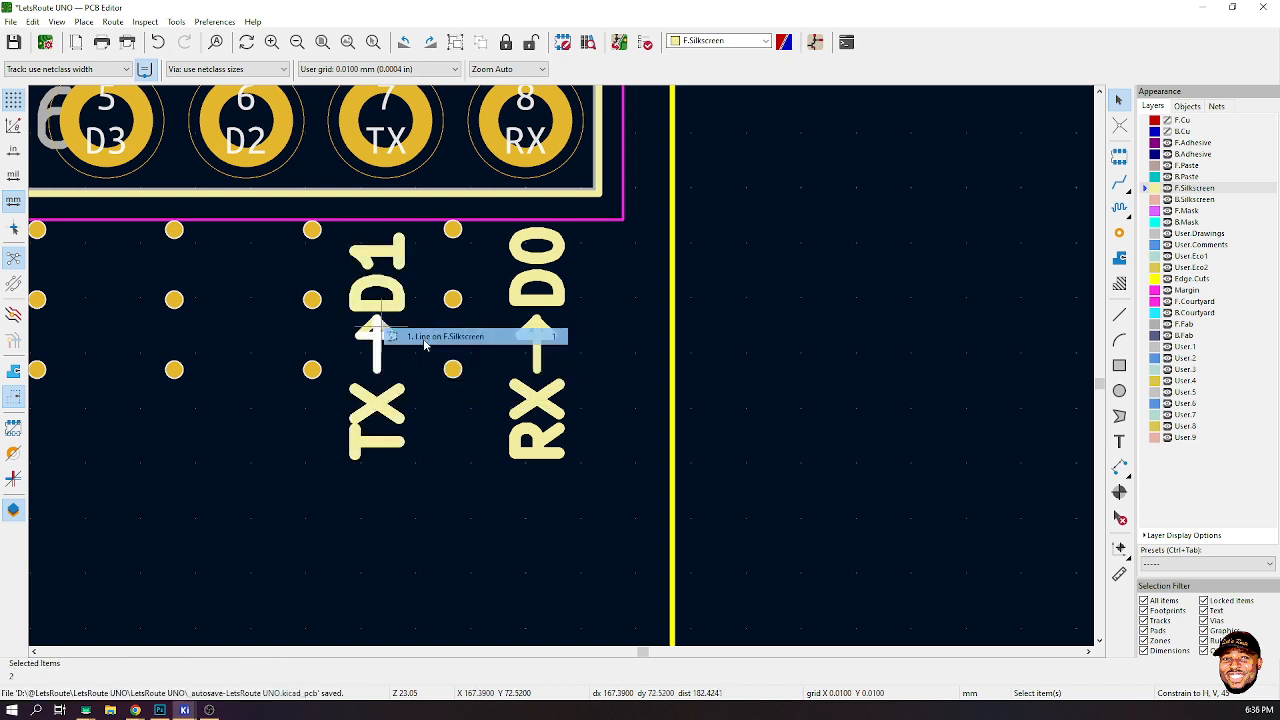
shift+click(364, 322)
click(383, 334)
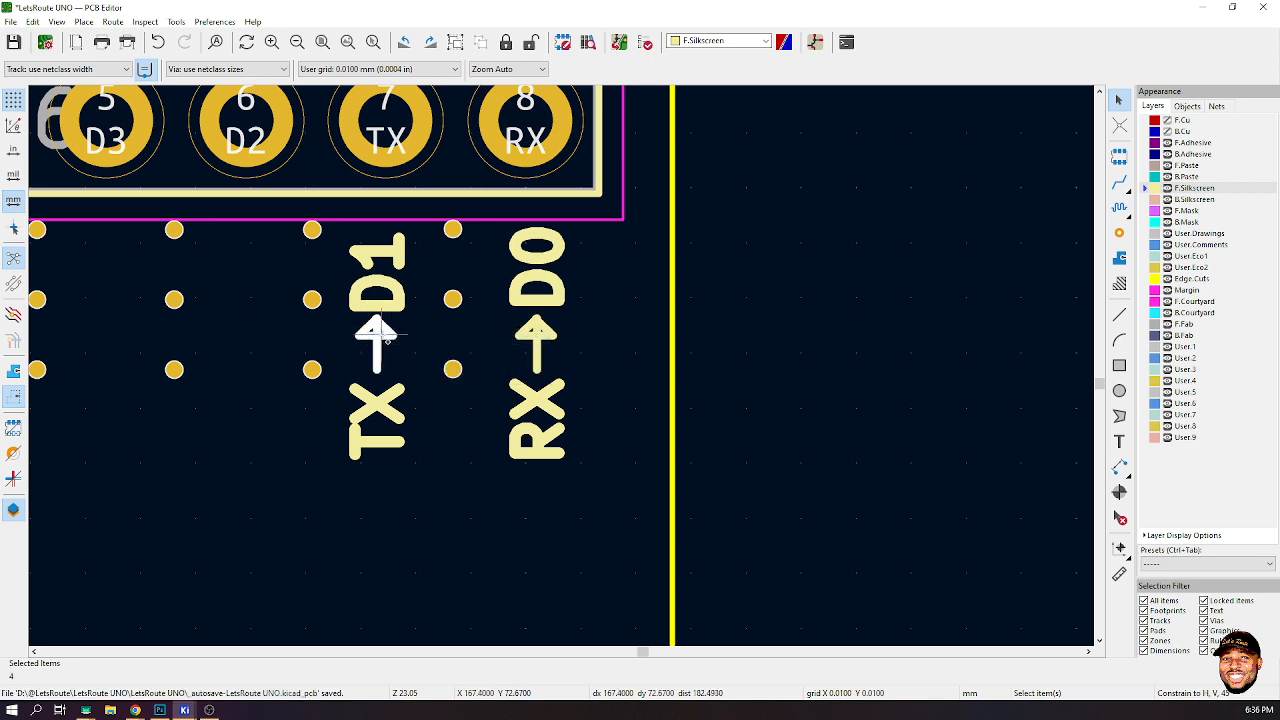
key(m)
key(r)
key(r)
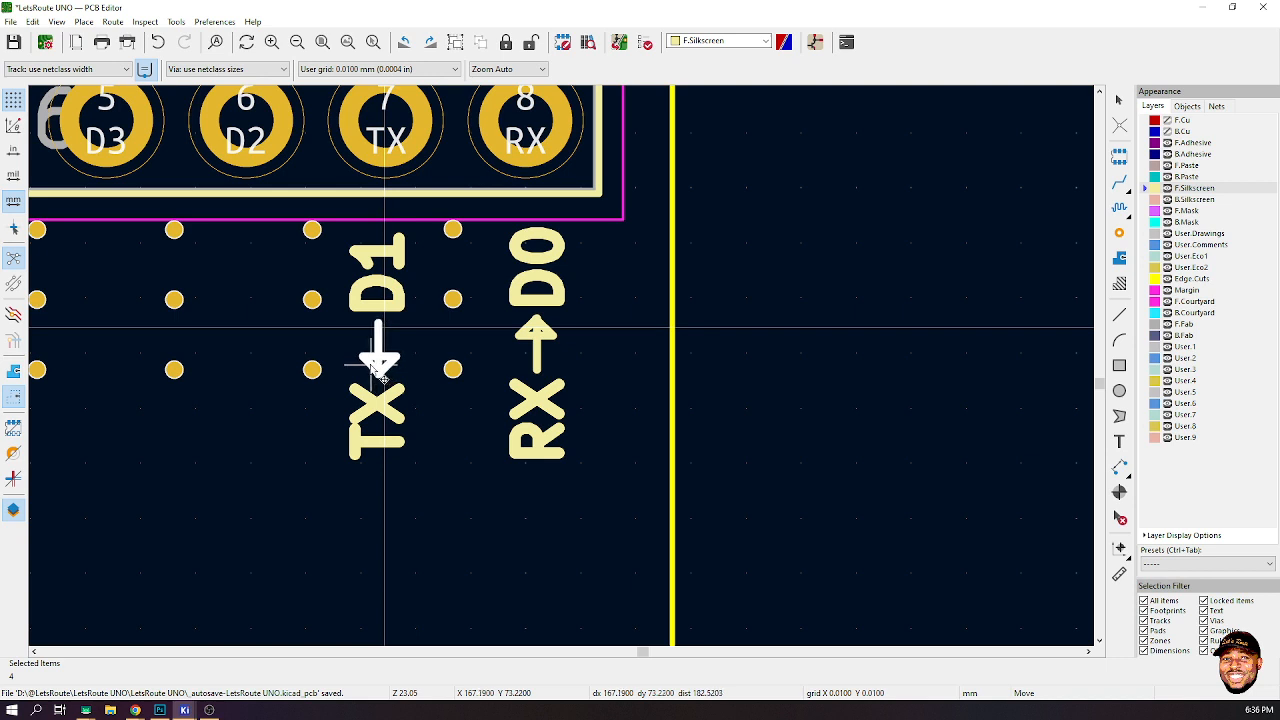
click(380, 370)
click(735, 409)
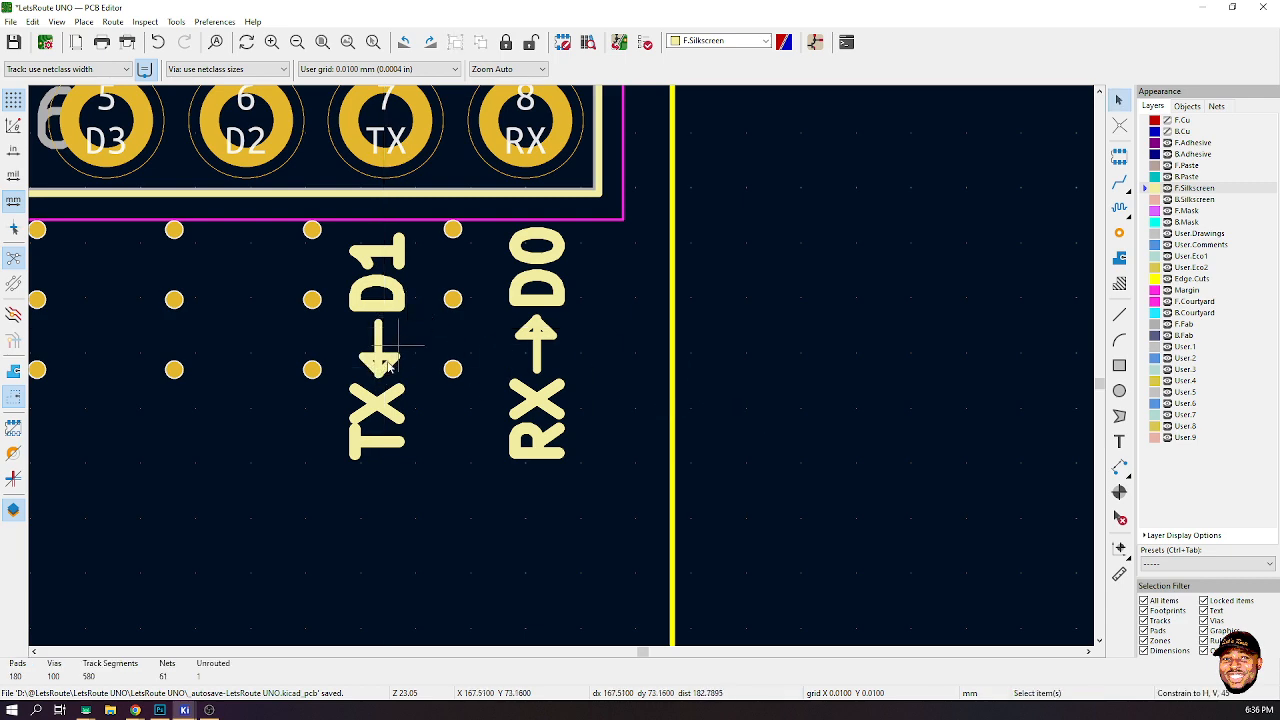
scroll(520, 364, up, 3)
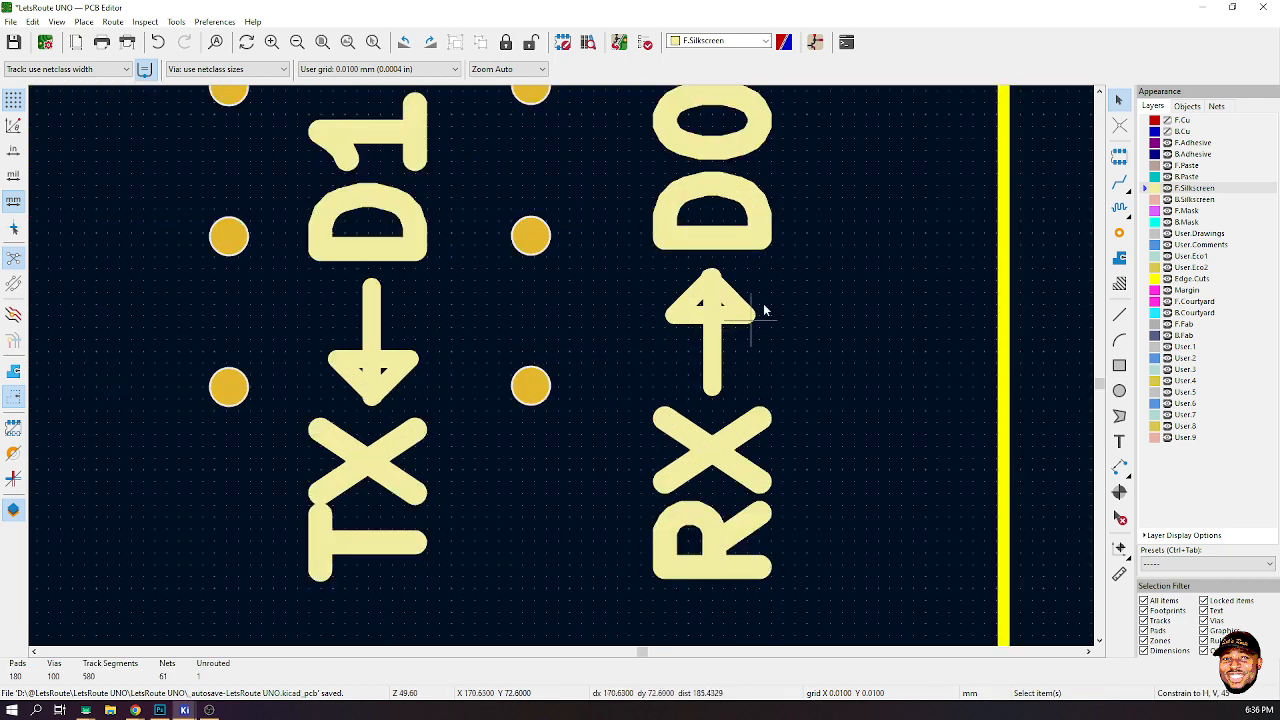
click(1119, 365)
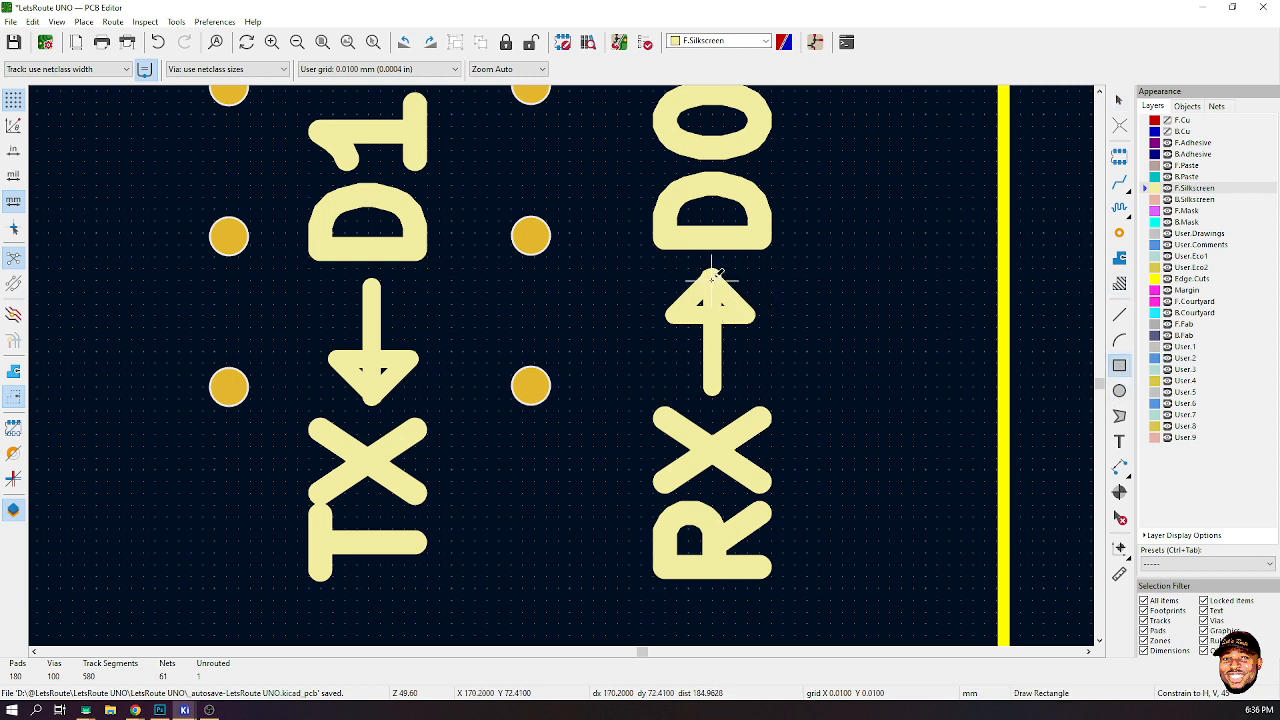
click(712, 278)
click(762, 290)
- Draw a filled triangular polygon covering the RX arrowhead, pointing toward D0
click(1119, 416)
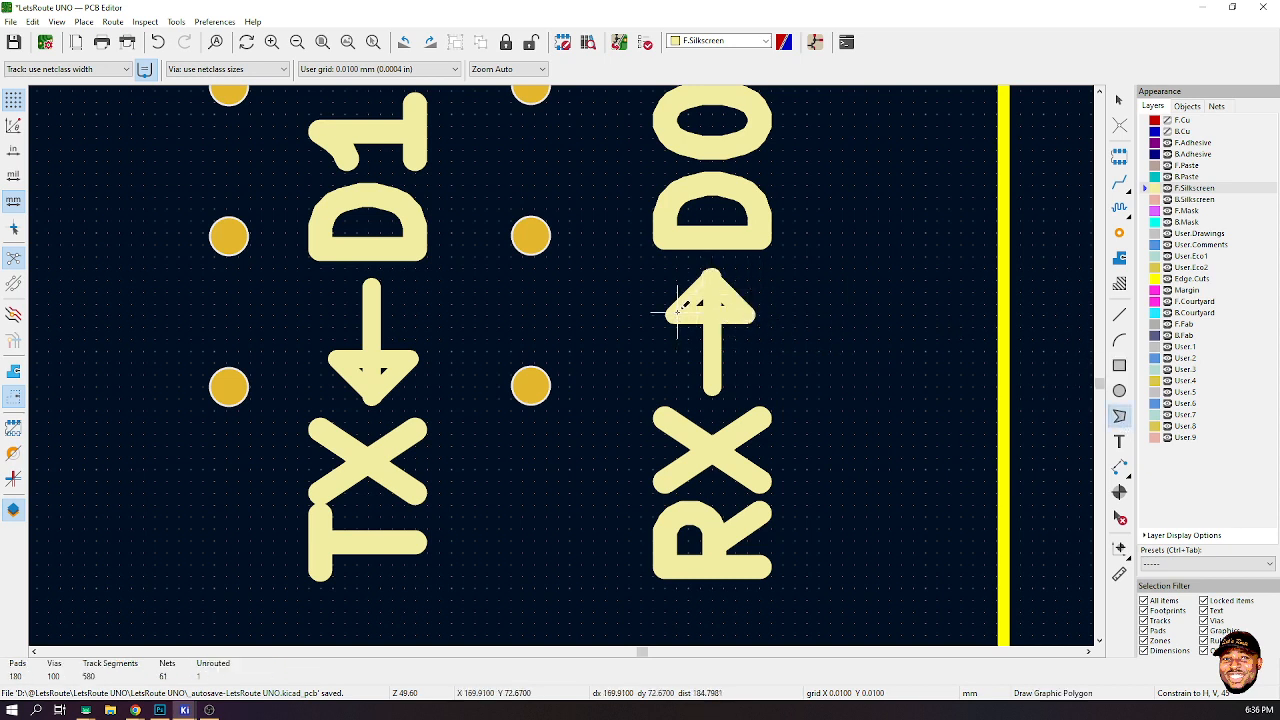
click(677, 312)
click(745, 314)
click(714, 274)
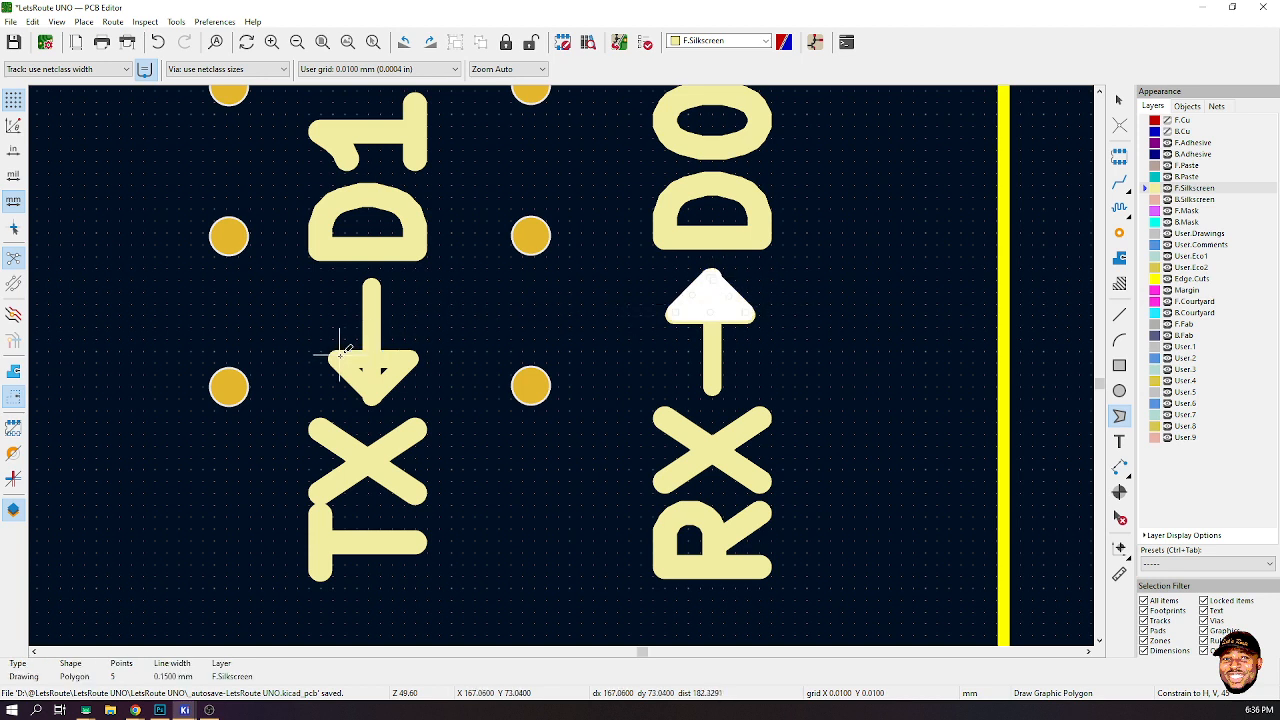
key(Escape)
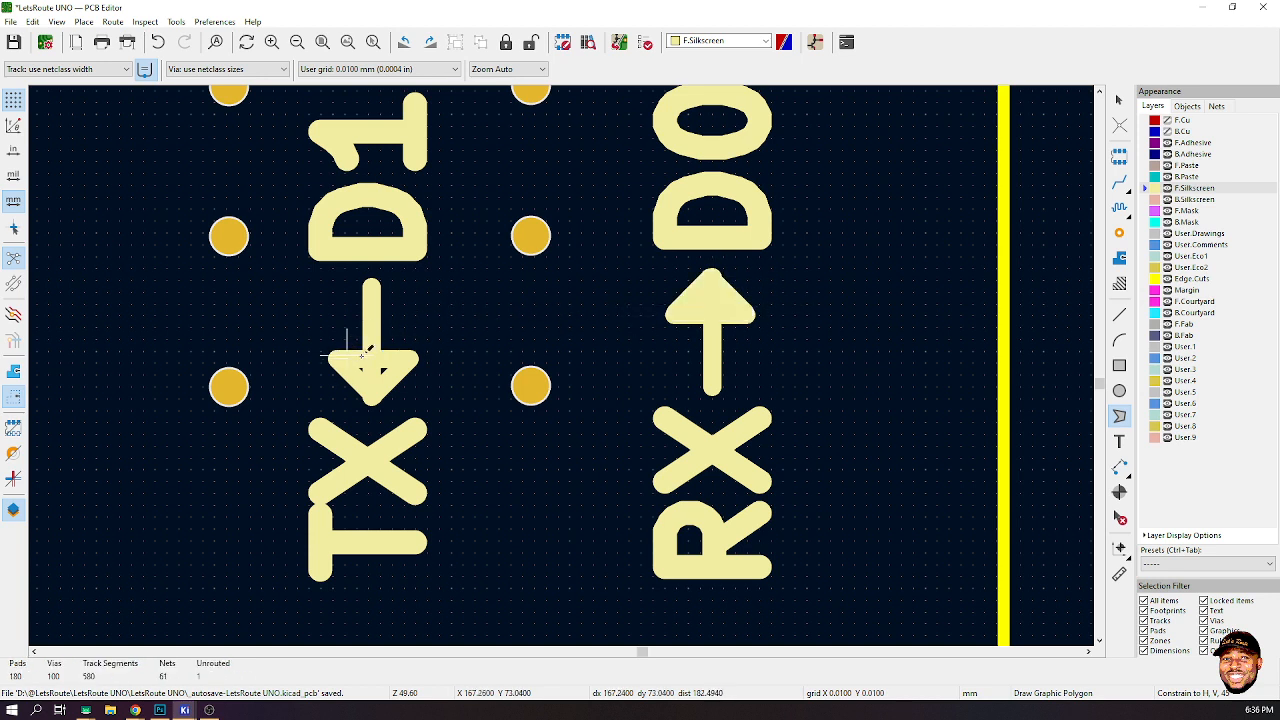
- Draw a filled triangular polygon over the TX arrowhead
click(404, 361)
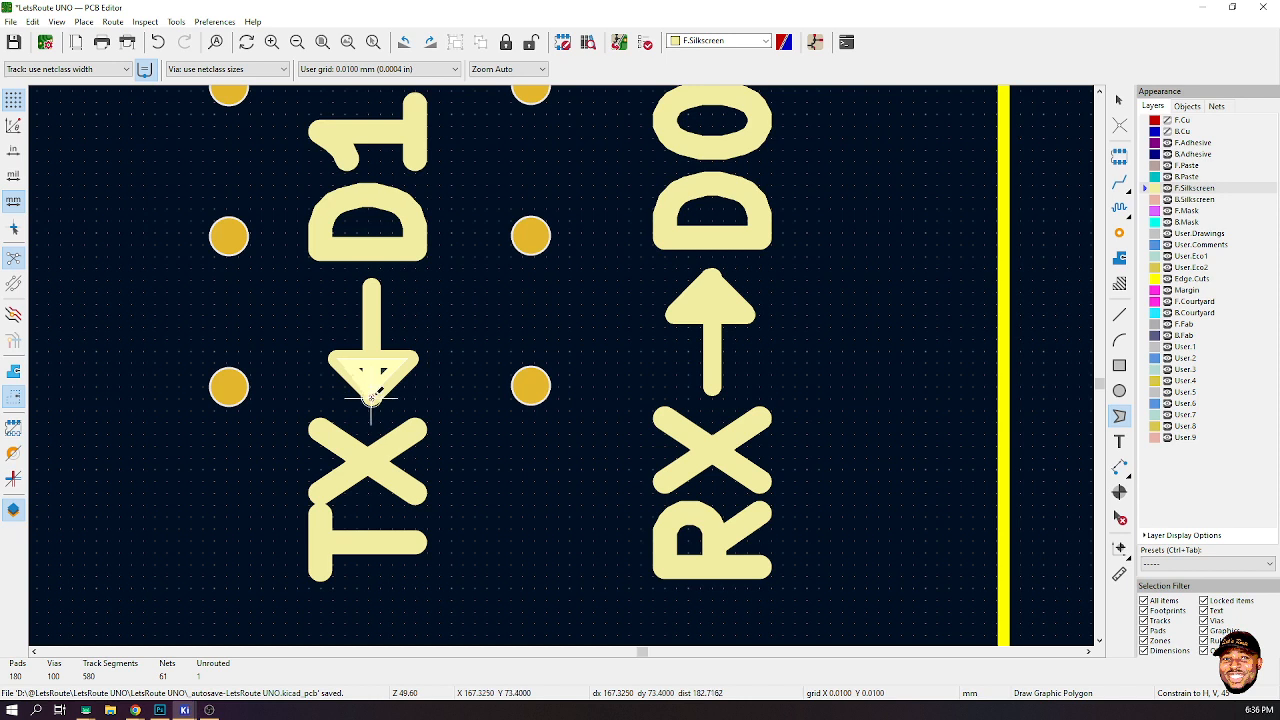
click(371, 397)
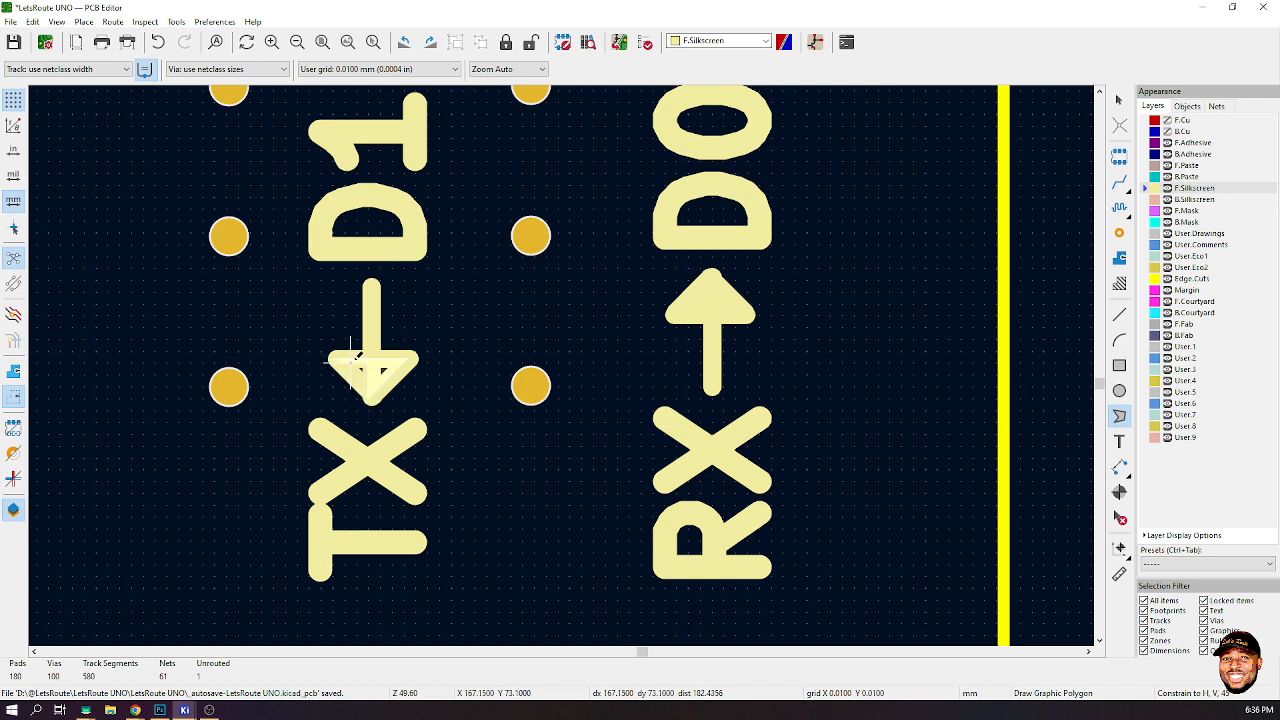
double_click(352, 358)
key(Escape)
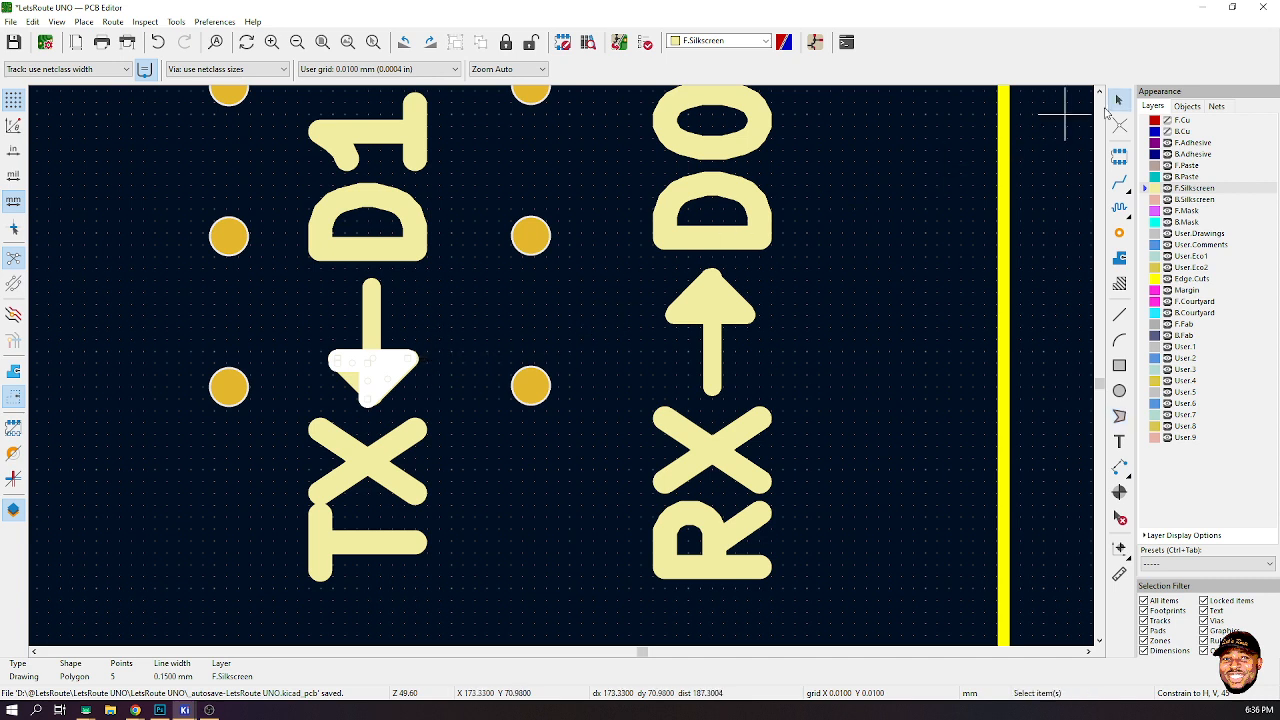
key(Escape)
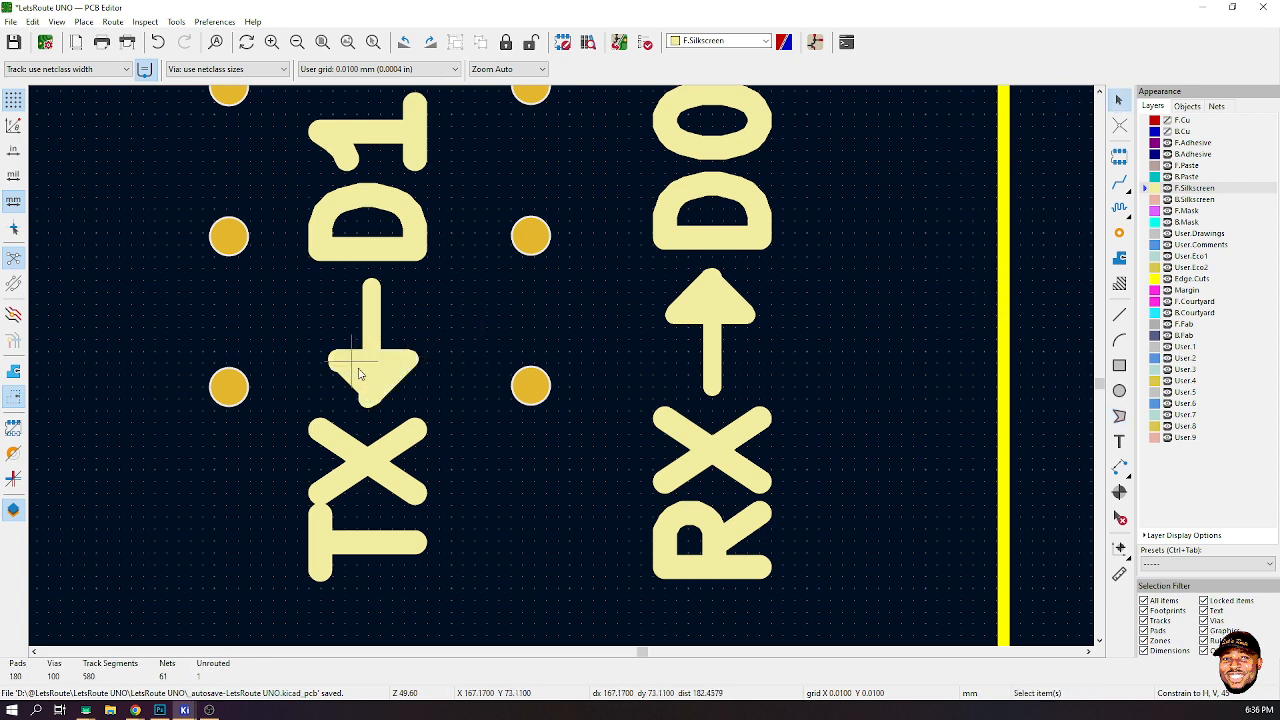
click(716, 289)
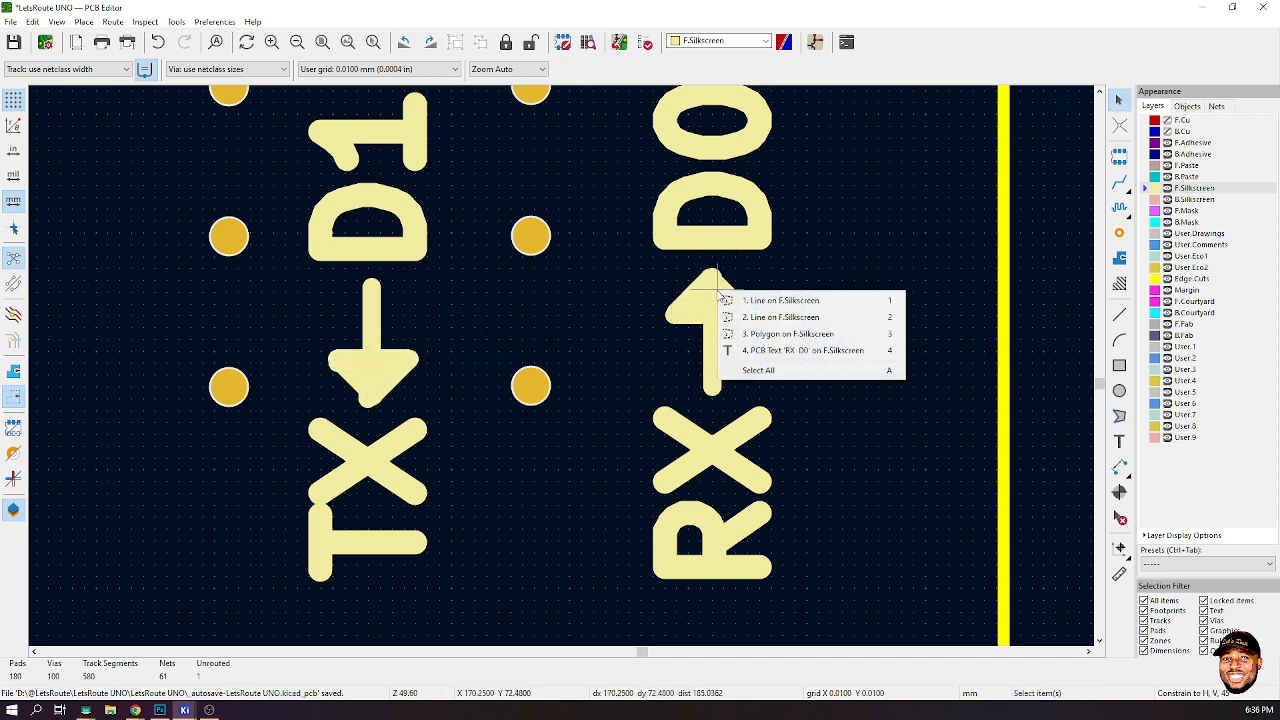
click(1043, 291)
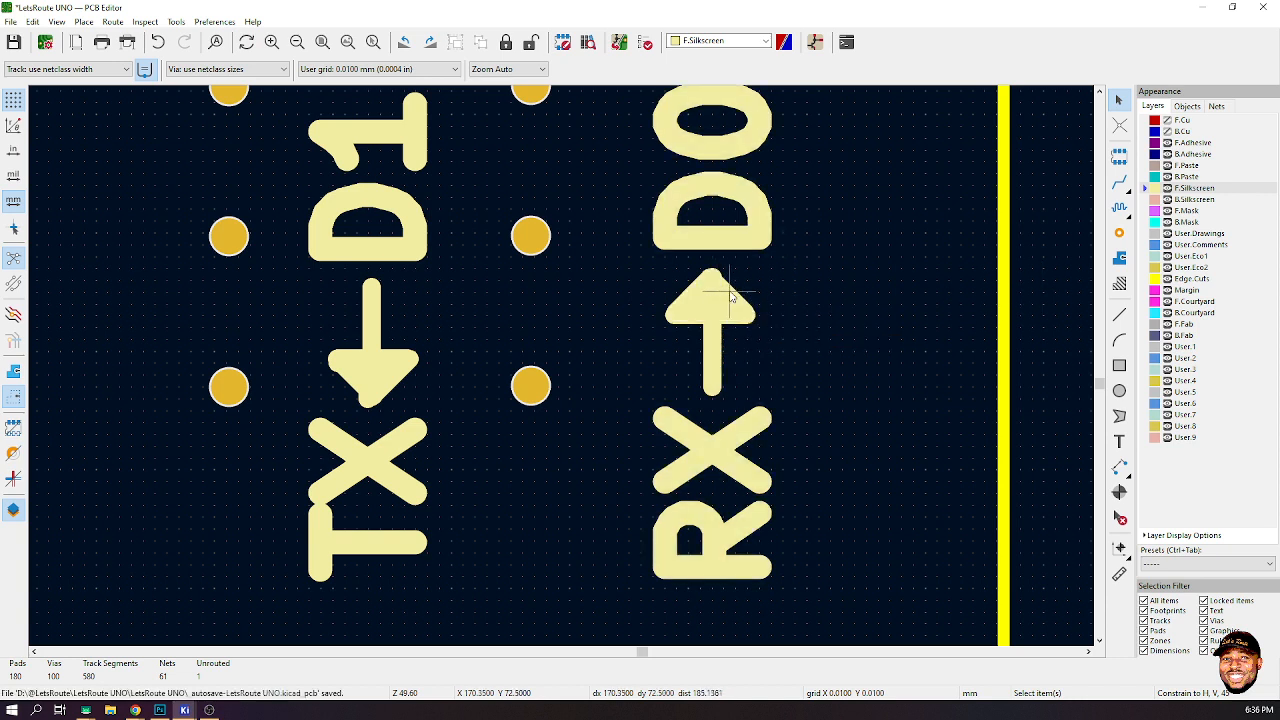
drag(776, 273, 680, 304)
click(700, 312)
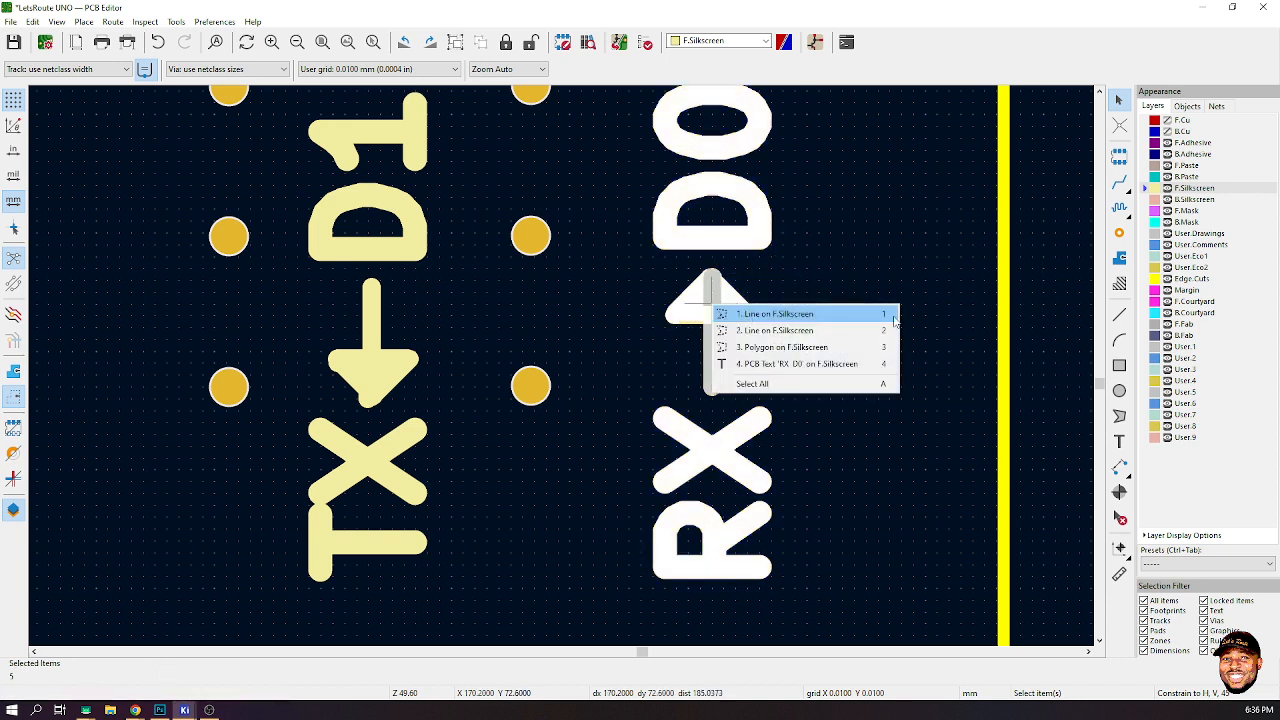
click(1040, 282)
- Delete the TX arrowhead's lines and filled polygon, leaving only the vertical line
click(345, 368)
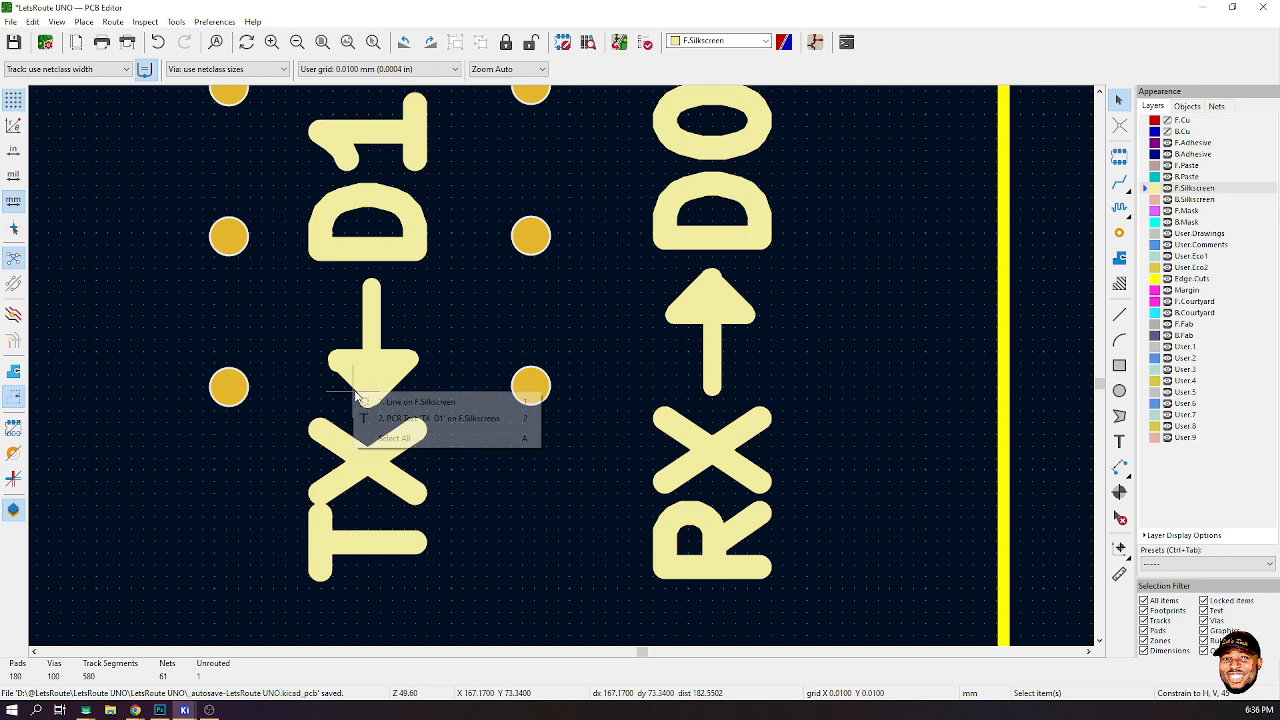
click(418, 405)
key(Delete)
click(366, 368)
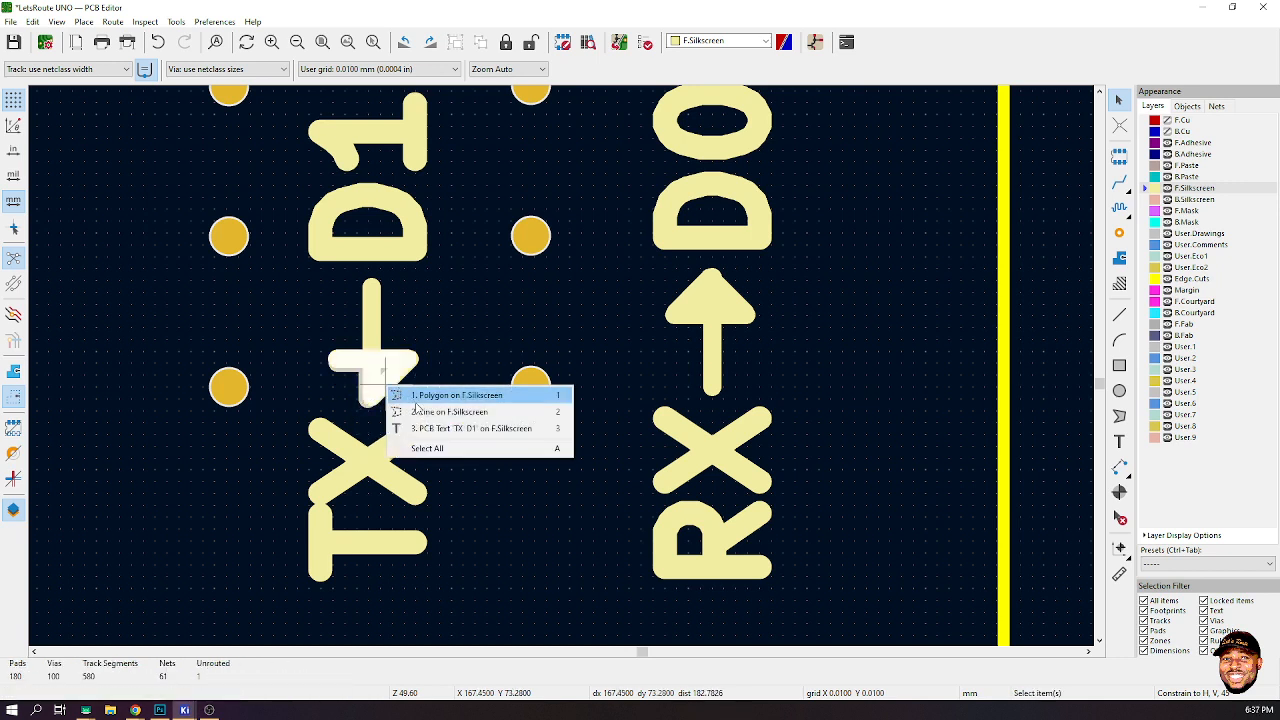
click(415, 396)
key(Delete)
click(399, 382)
click(425, 391)
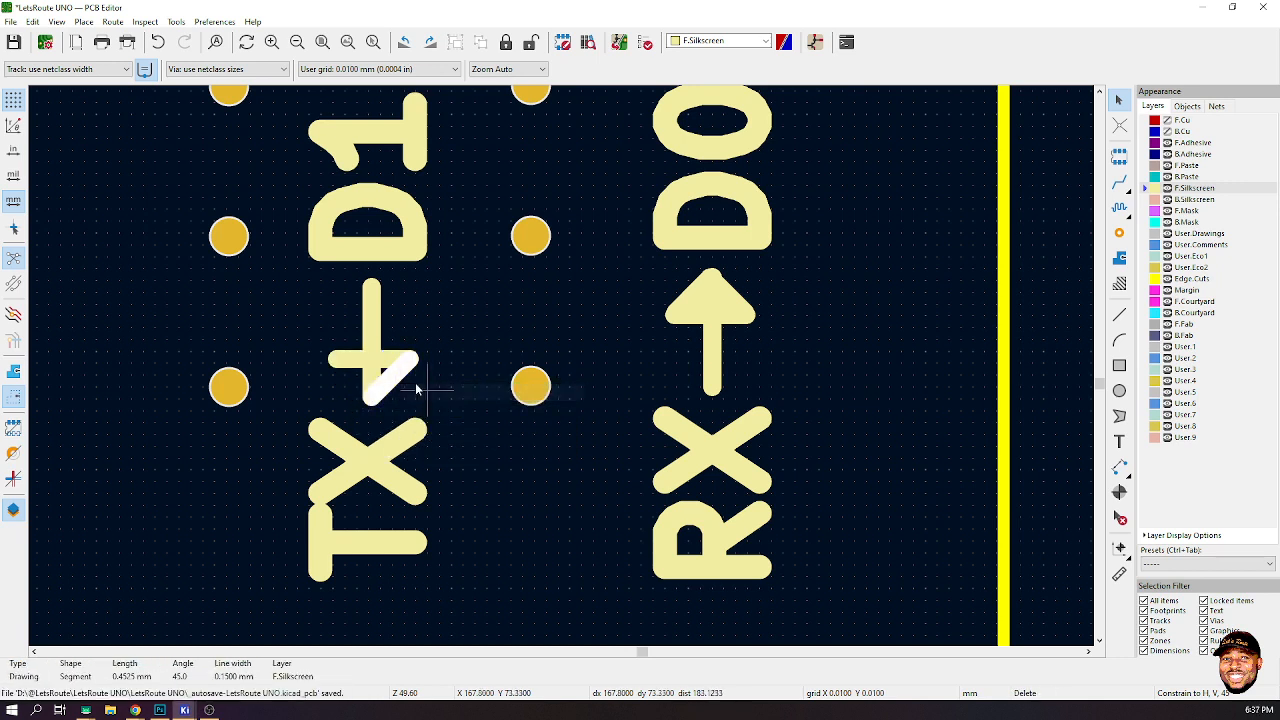
key(Delete)
click(405, 362)
click(494, 372)
key(Delete)
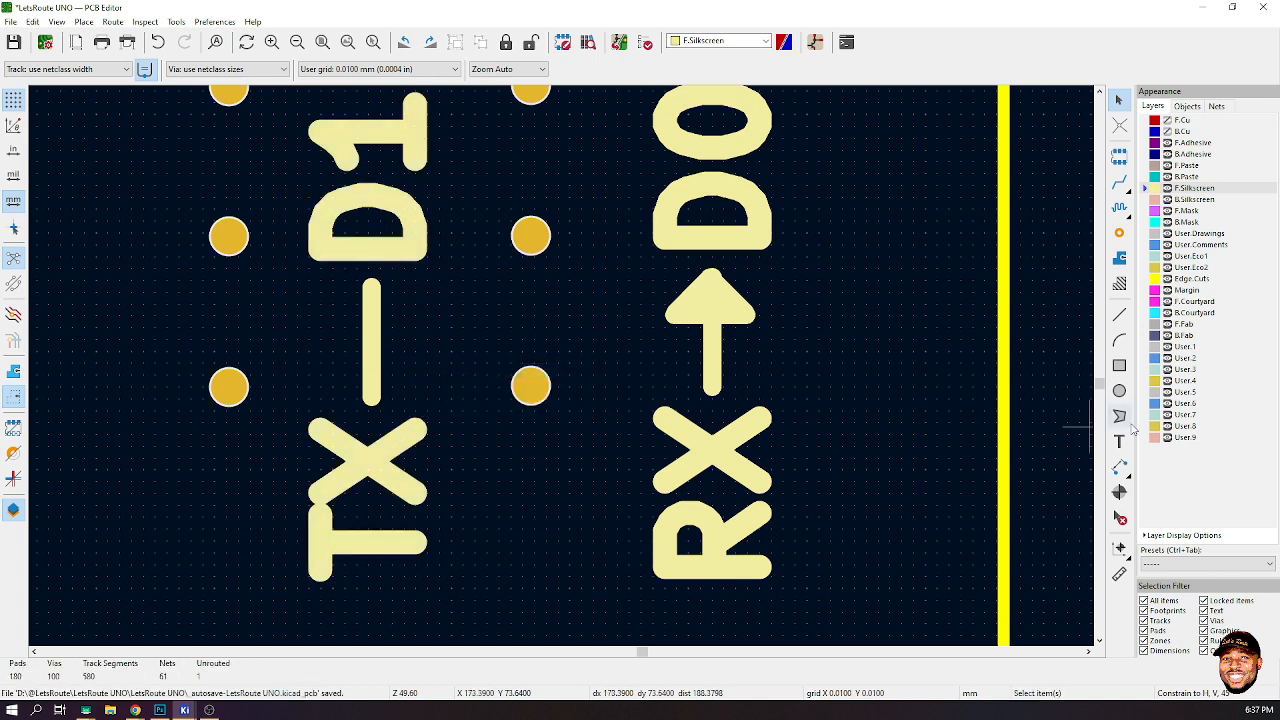
- Draw a filled triangular polygon at the lower end of the TX line, pointing down toward TX
click(1119, 416)
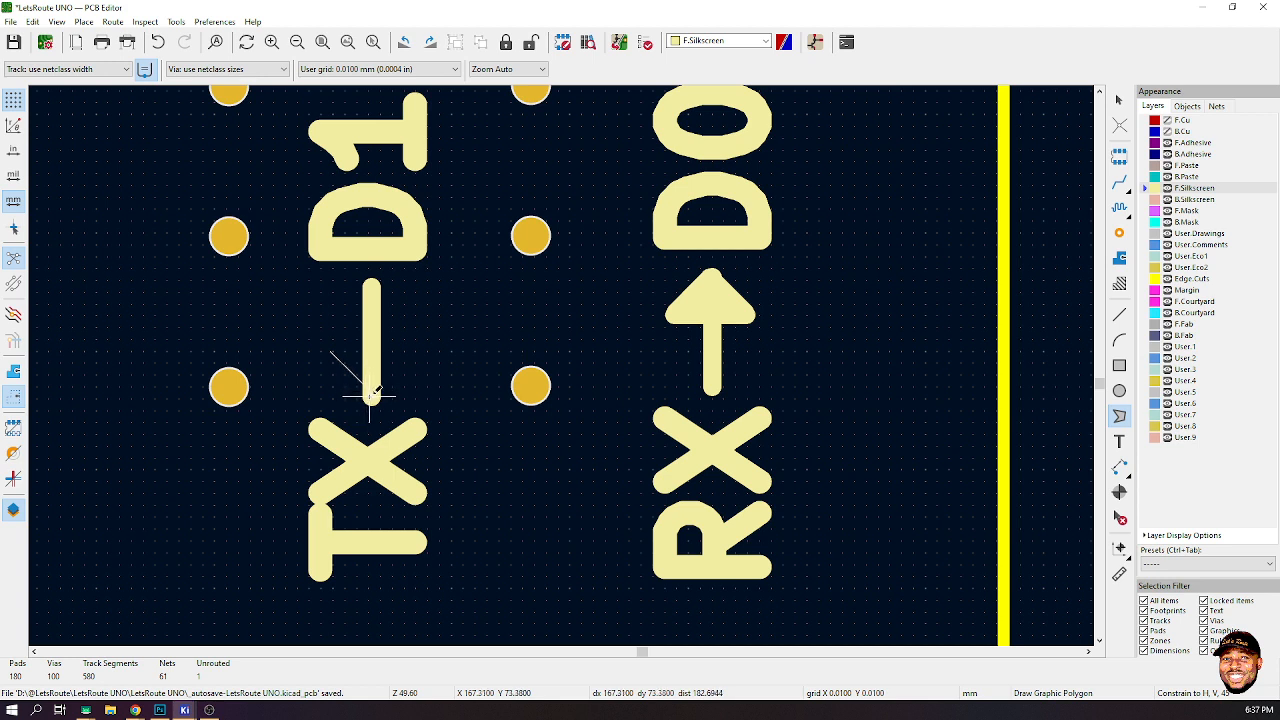
click(370, 392)
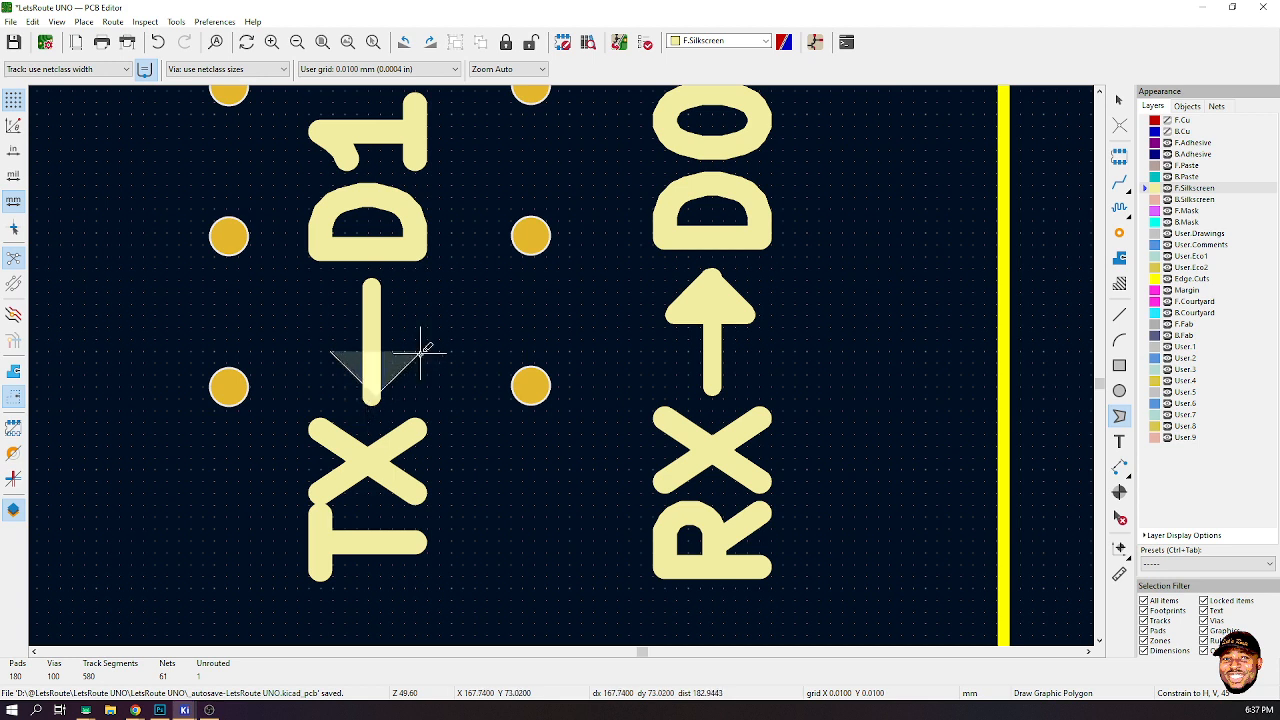
double_click(420, 352)
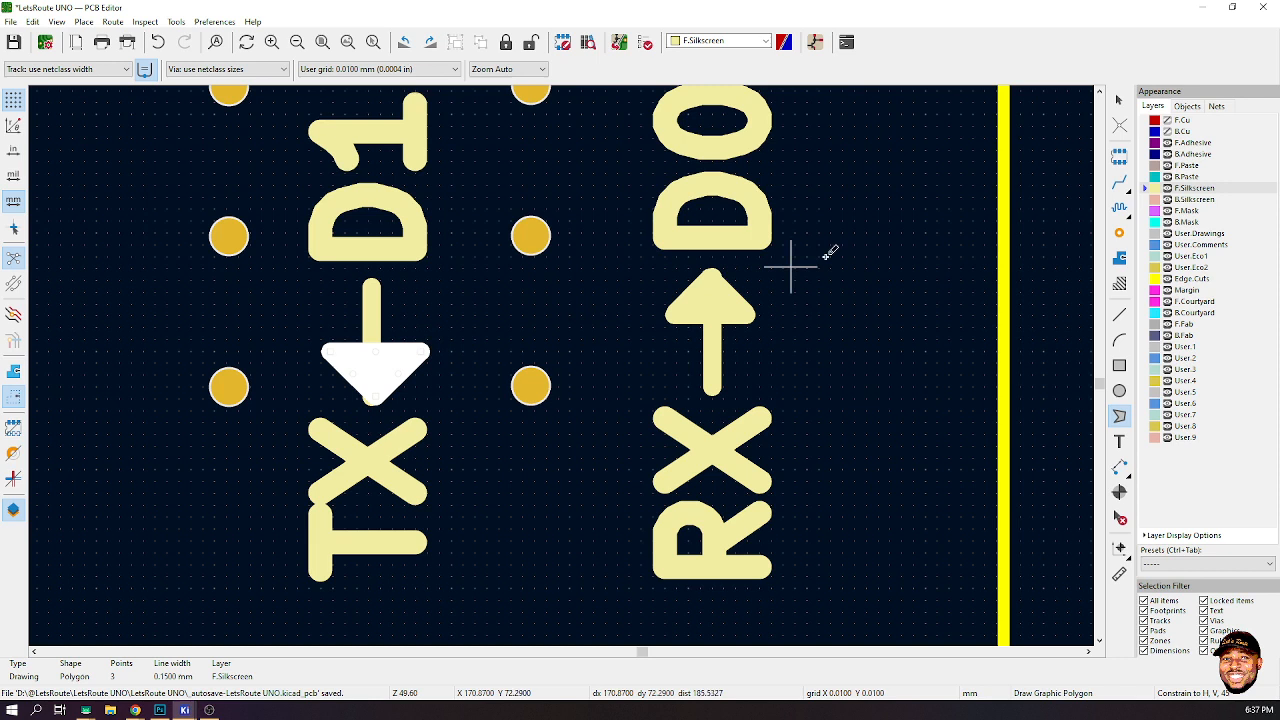
click(1119, 99)
- Delete the TX arrow's vertical line and its filled triangle
right_click(378, 358)
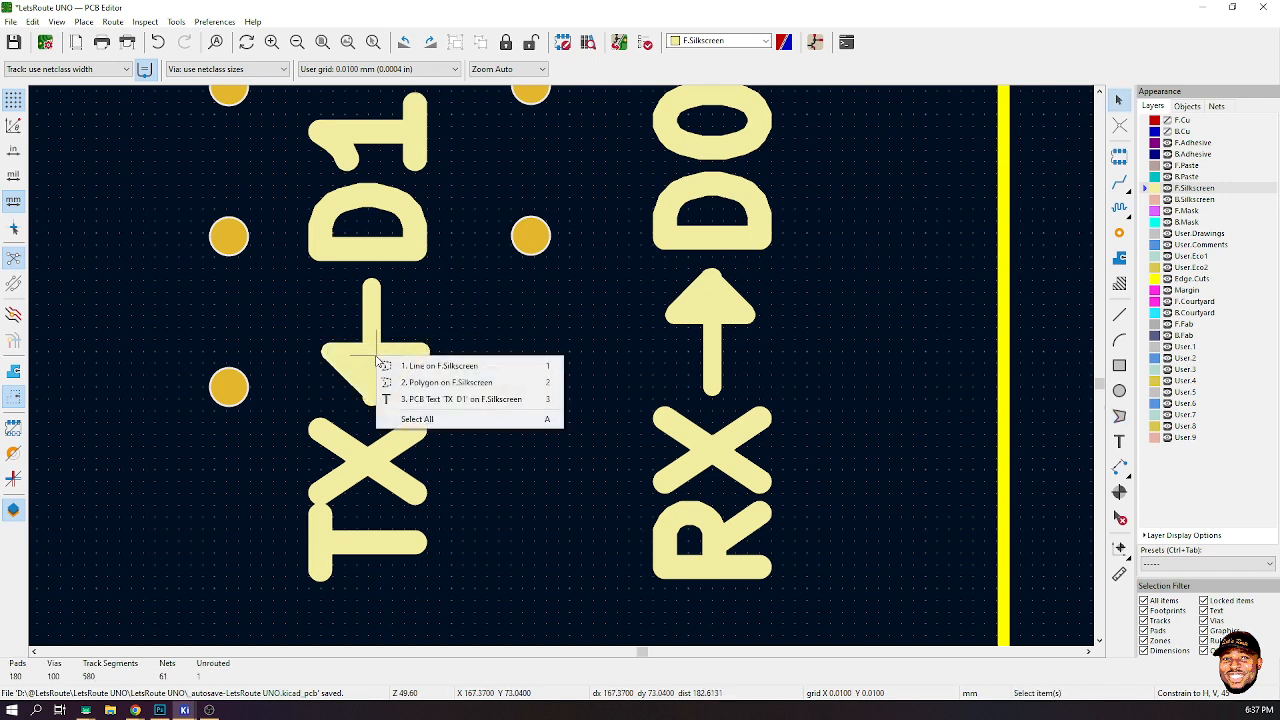
click(361, 359)
click(373, 355)
click(540, 367)
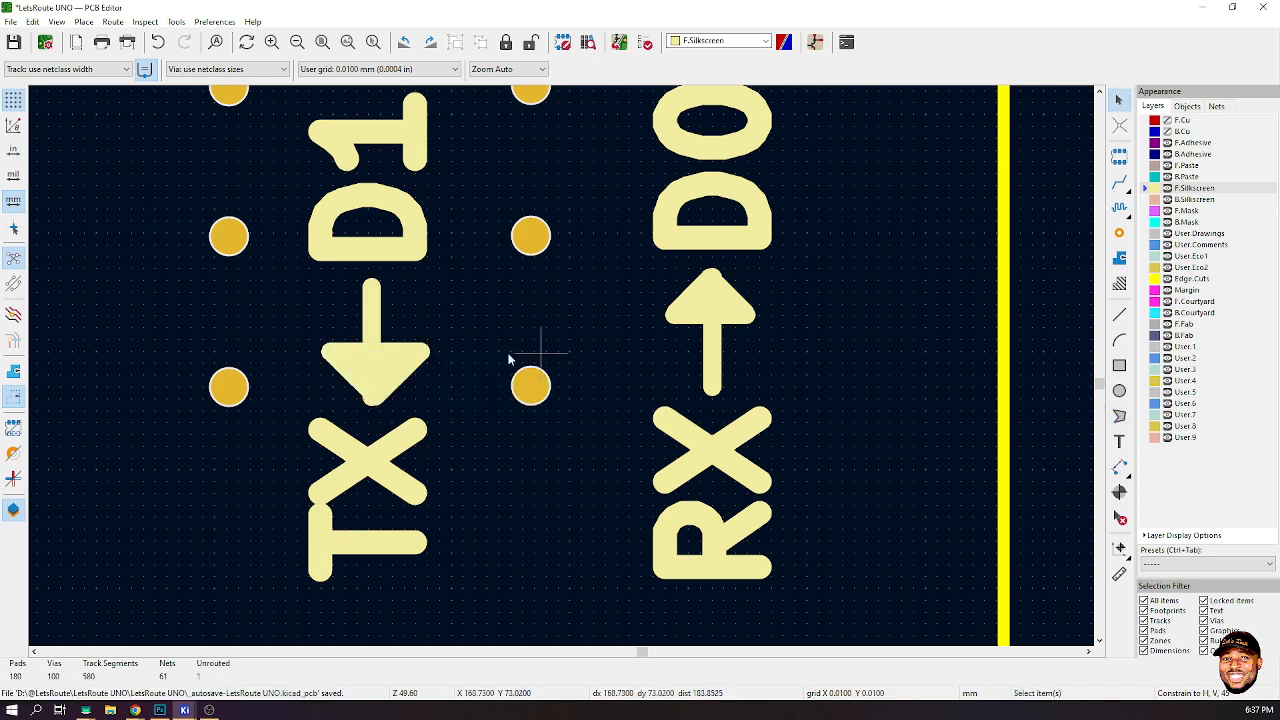
click(390, 350)
click(414, 366)
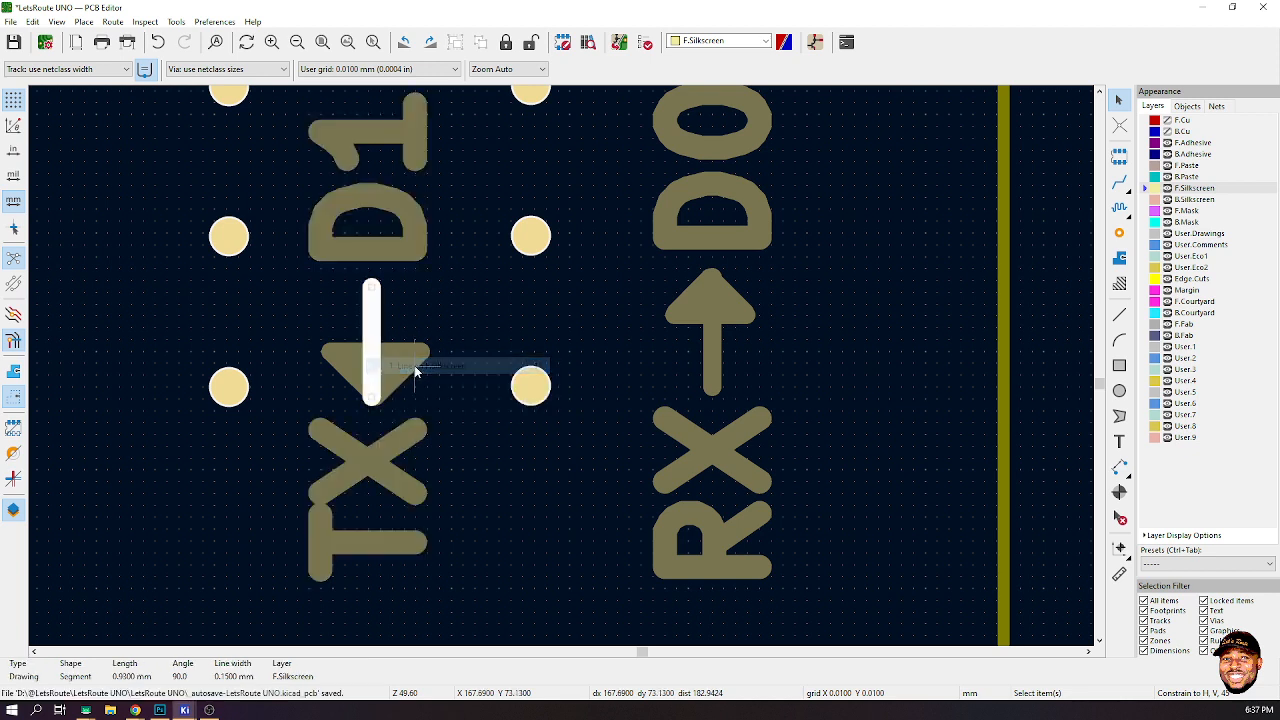
key(Delete)
click(354, 366)
click(420, 373)
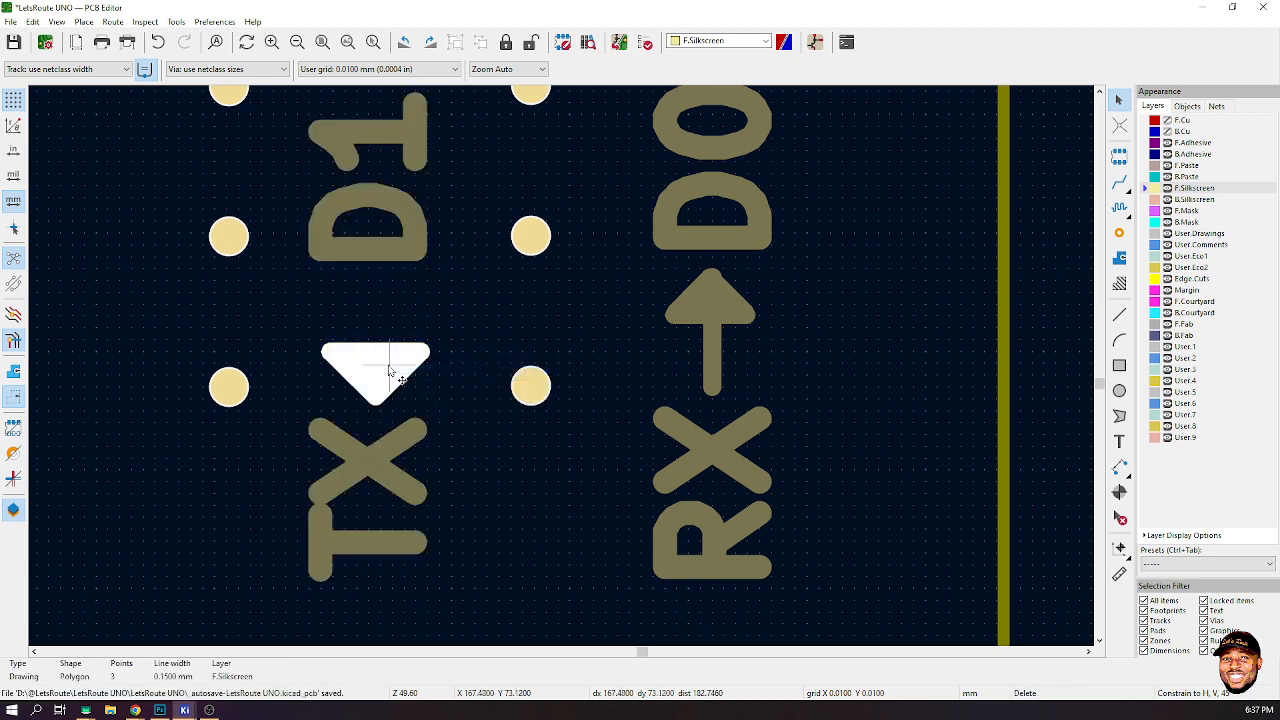
key(Delete)
- Copy the RX arrow's line and arrowhead onto the TX label and rotate the copy 180 degrees to point toward TX
click(704, 322)
click(750, 346)
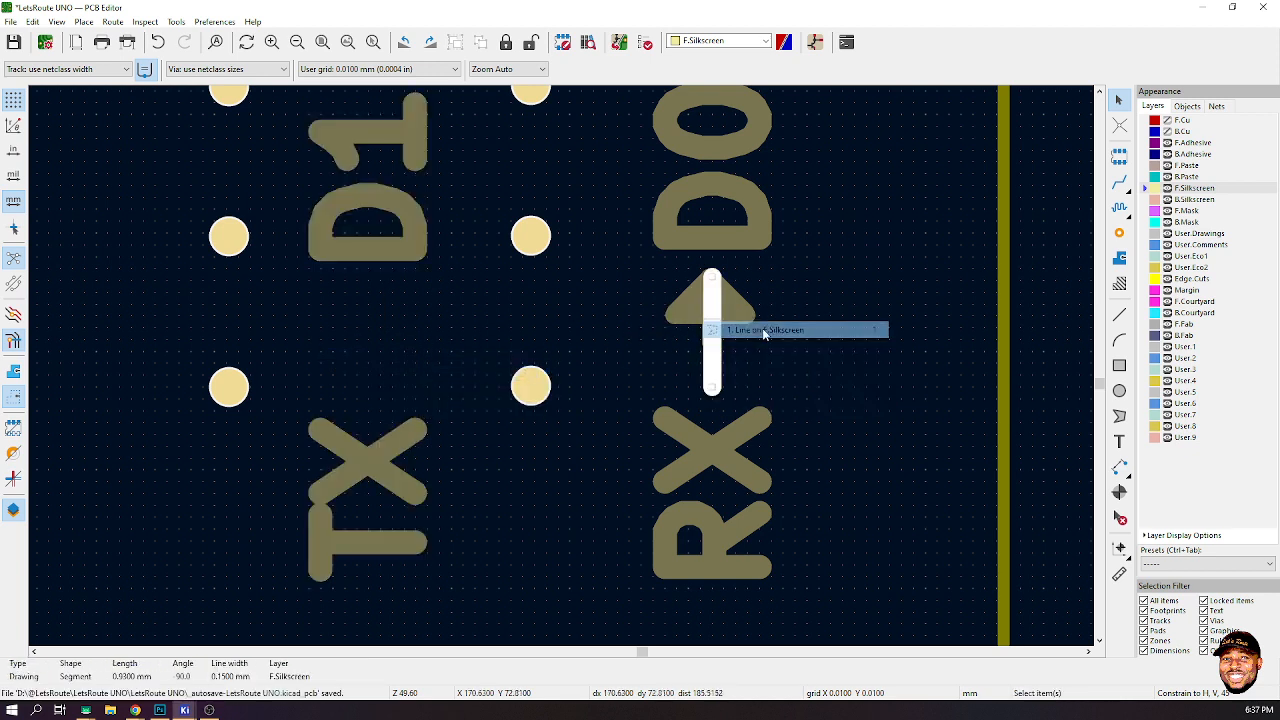
drag(820, 294, 660, 345)
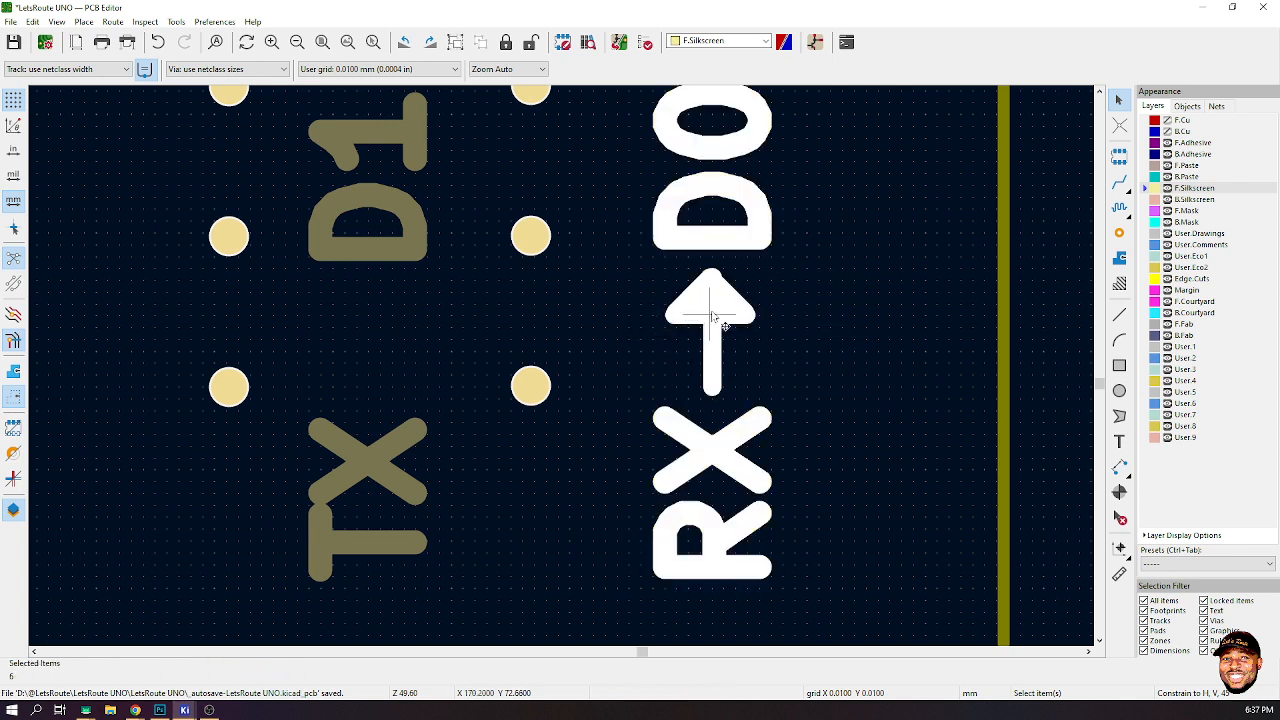
click(706, 303)
click(762, 333)
click(708, 343)
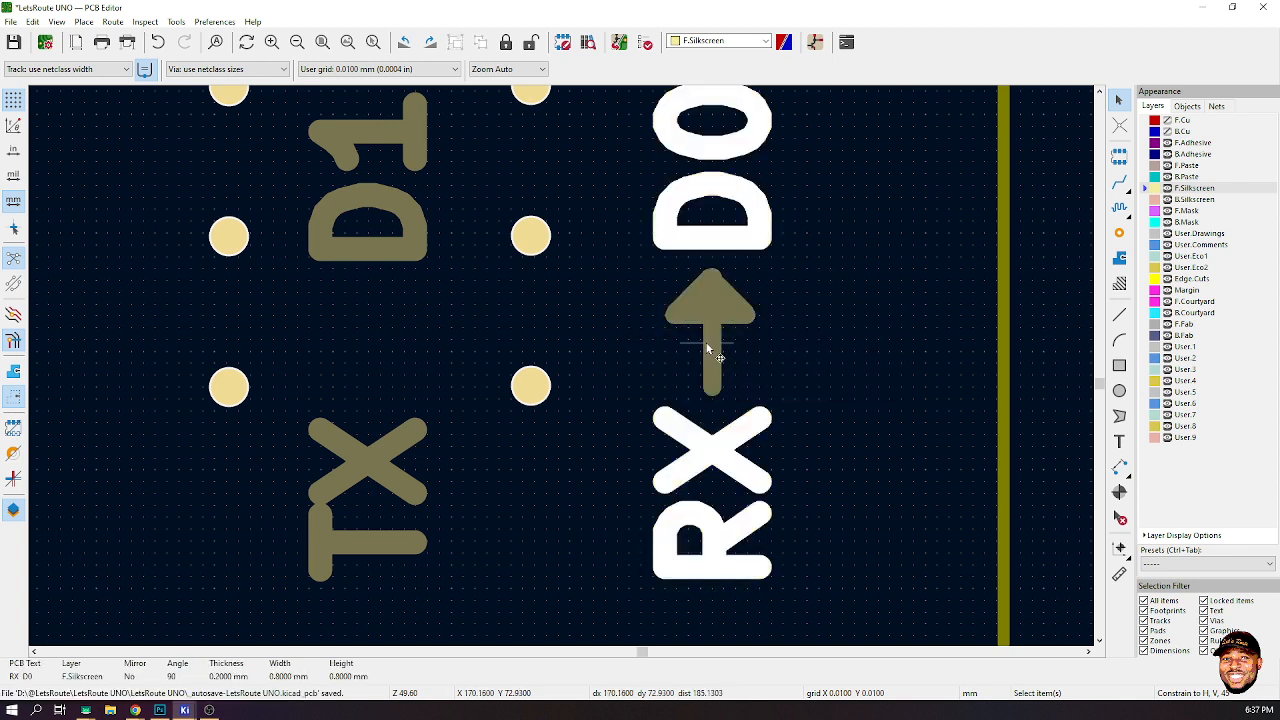
click(1051, 289)
click(708, 343)
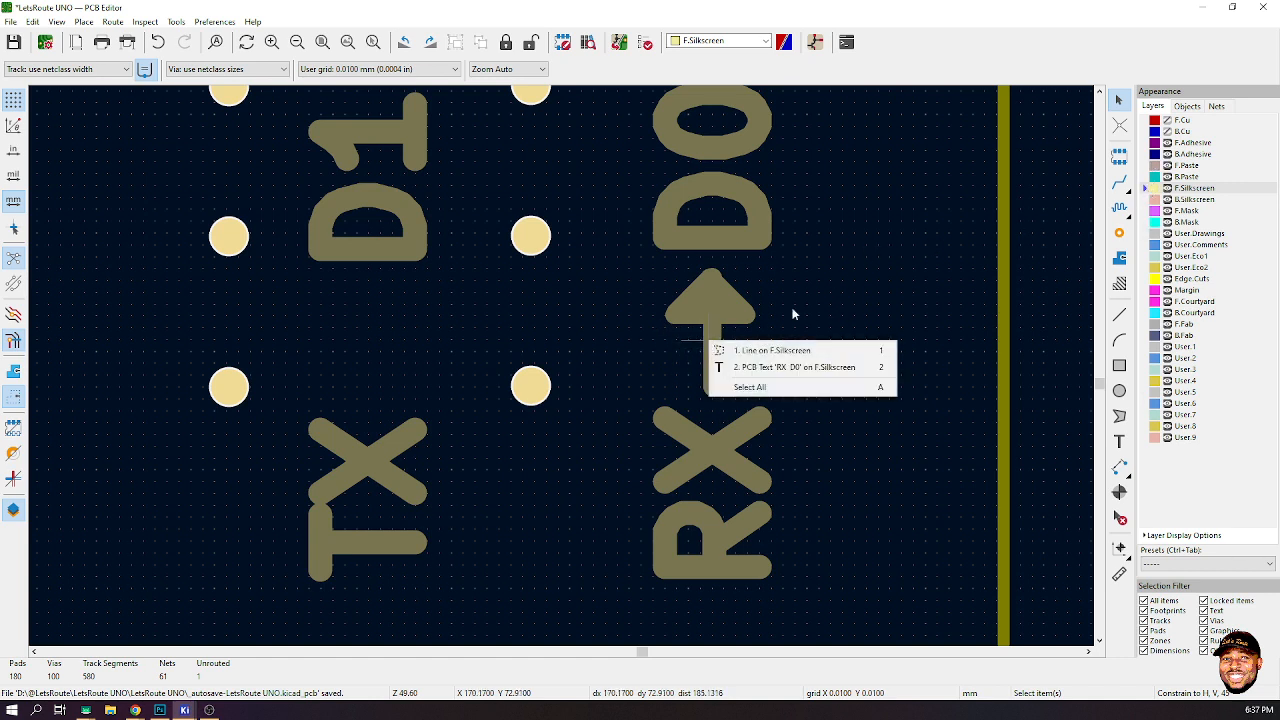
click(770, 350)
shift+click(742, 316)
click(777, 322)
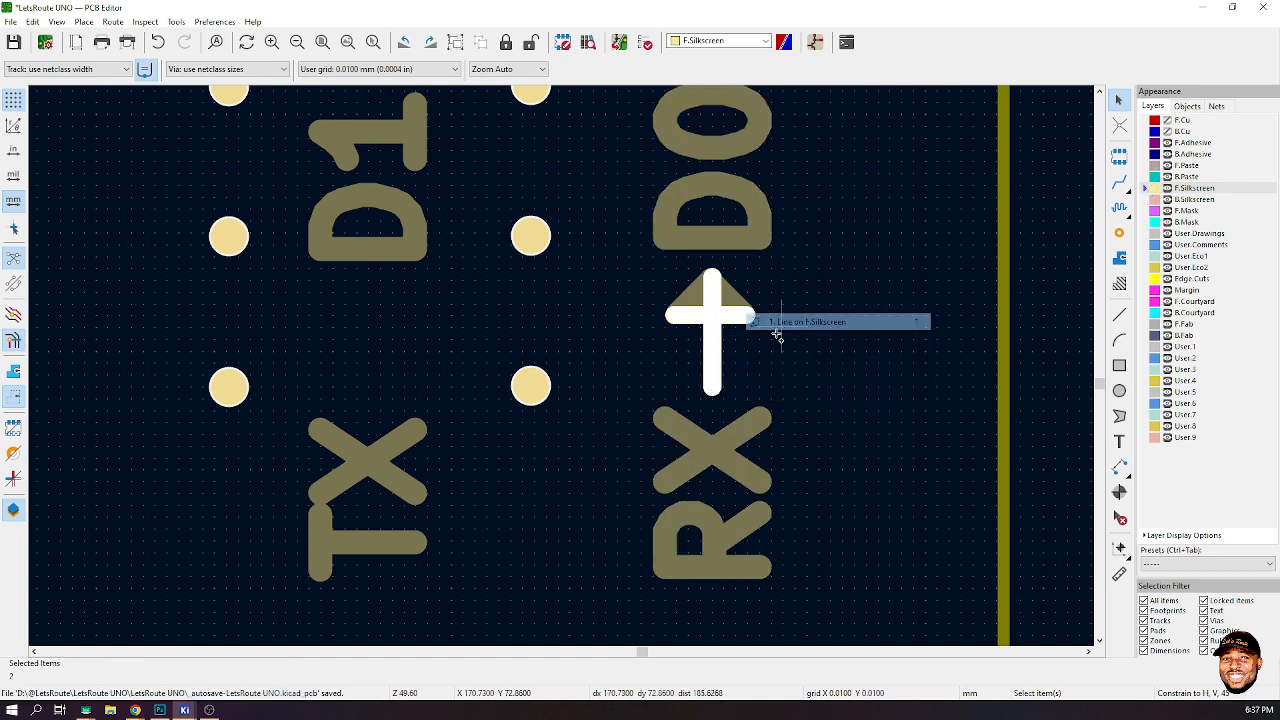
shift+click(710, 298)
click(735, 318)
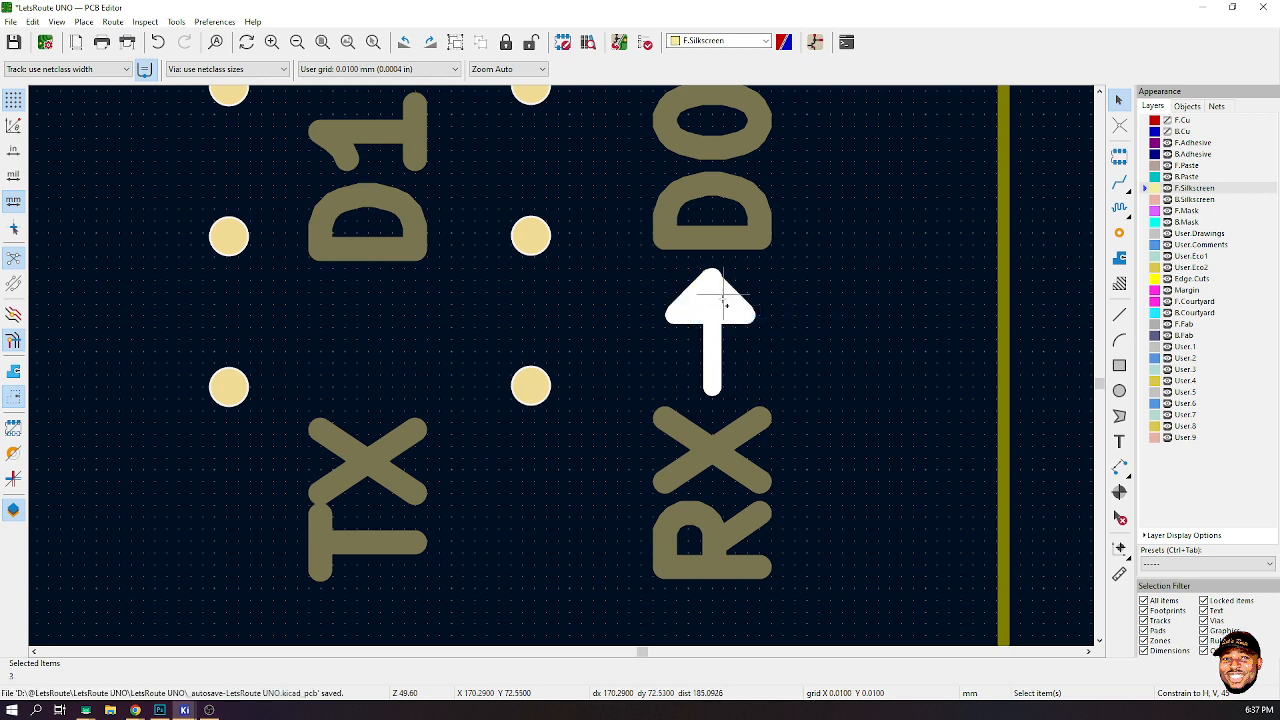
drag(727, 325, 372, 365)
key(r)
key(r)
click(372, 365)
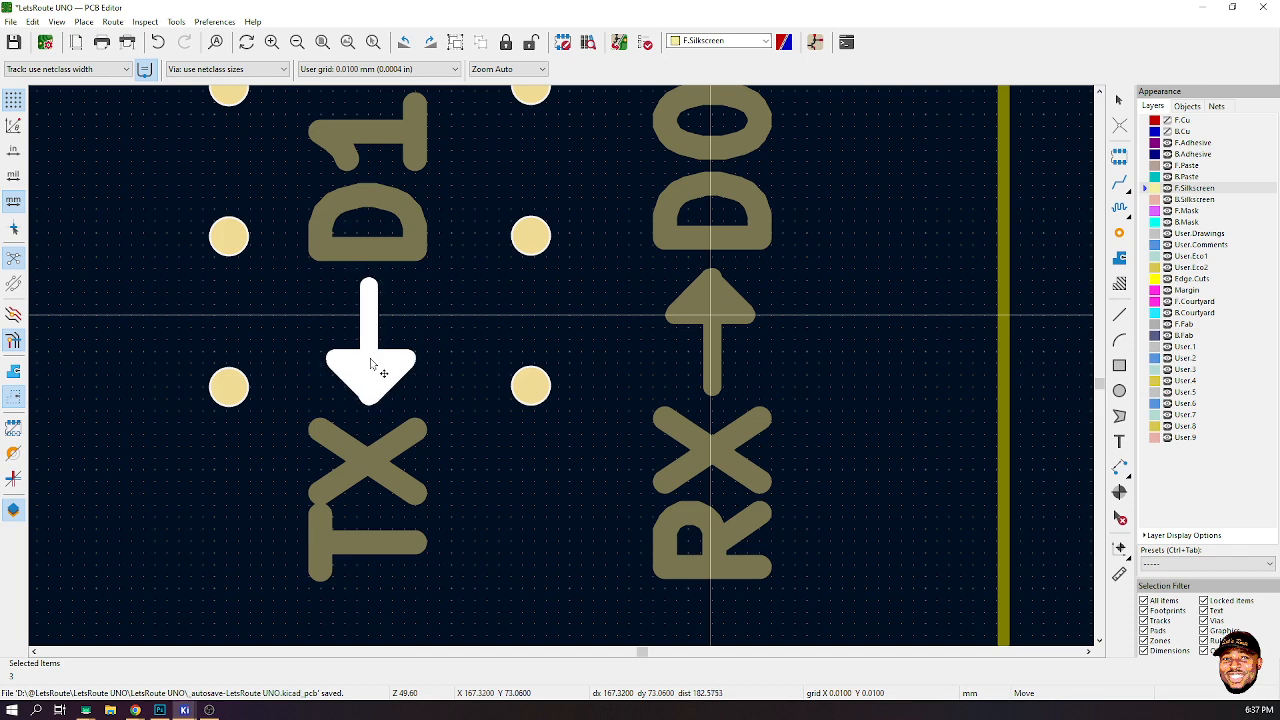
click(1045, 270)
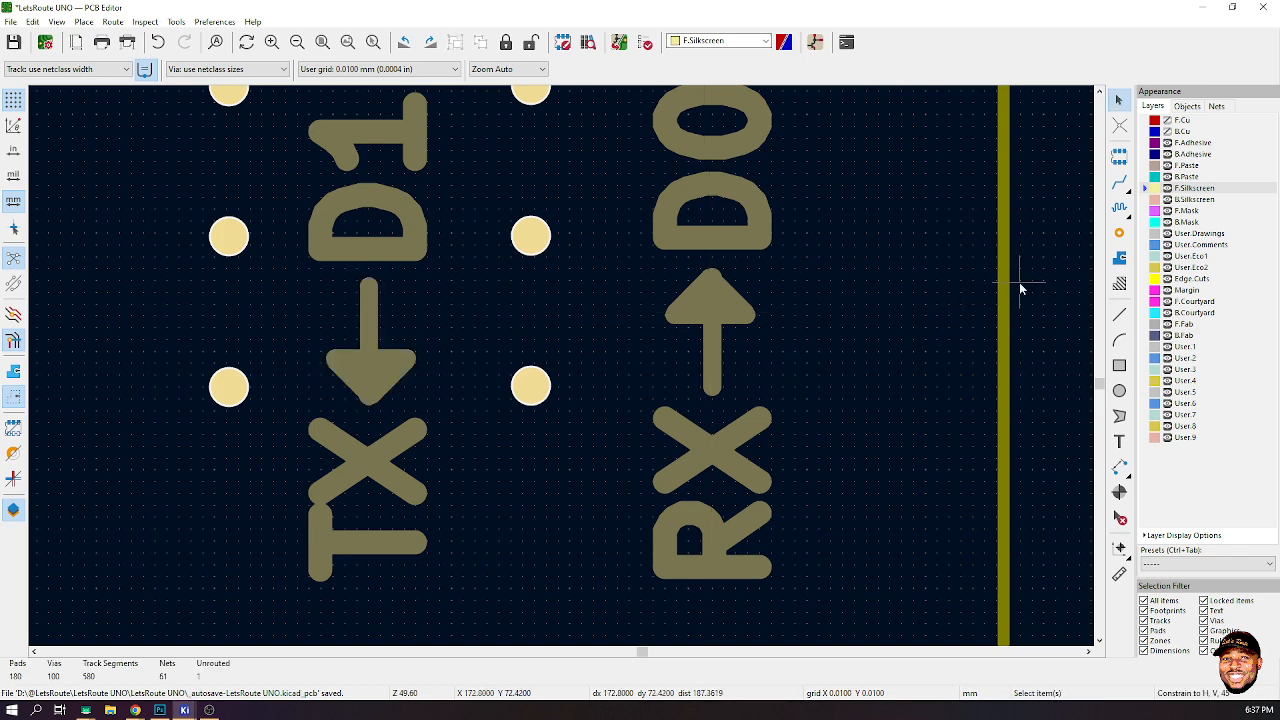
- Duplicate the TX–D1 label and place the copy beside it
scroll(794, 307, down, 4)
ctrl+scroll(540, 360, left, 4)
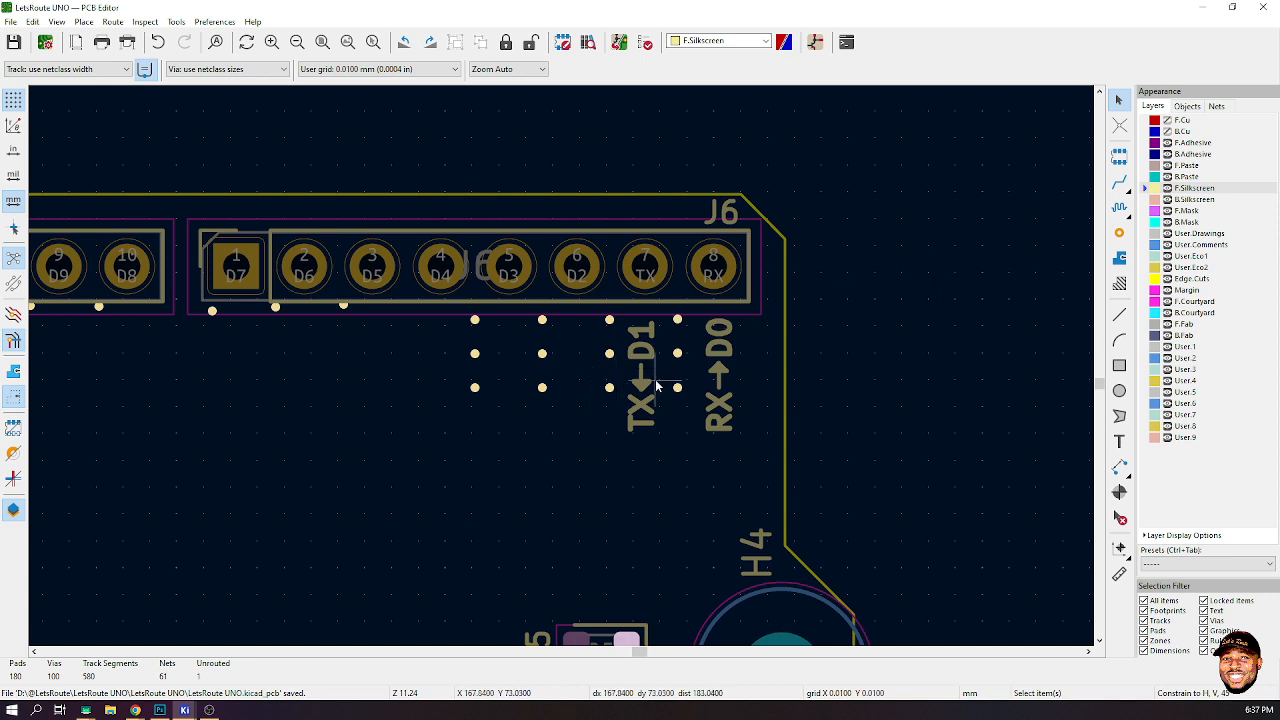
click(648, 352)
key(ctrl+d)
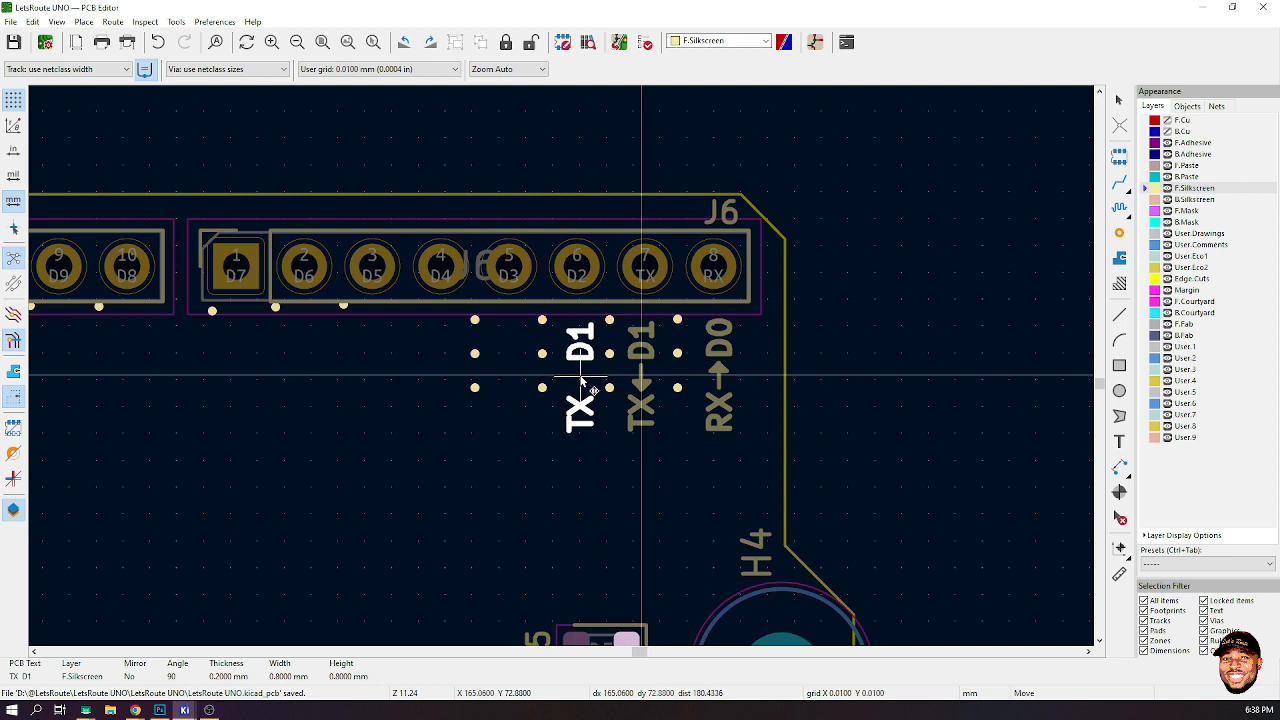
click(580, 380)
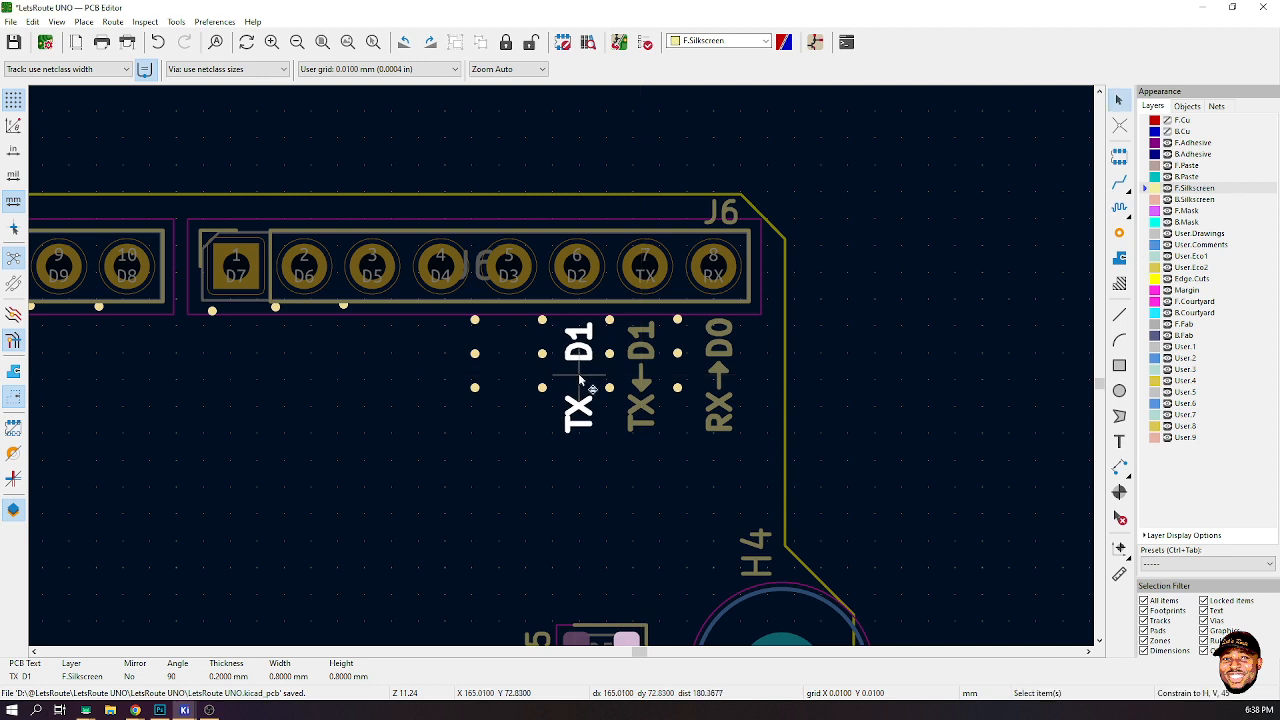
- Rename the copied label D2 and move it under the D2 pin
double_click(580, 380)
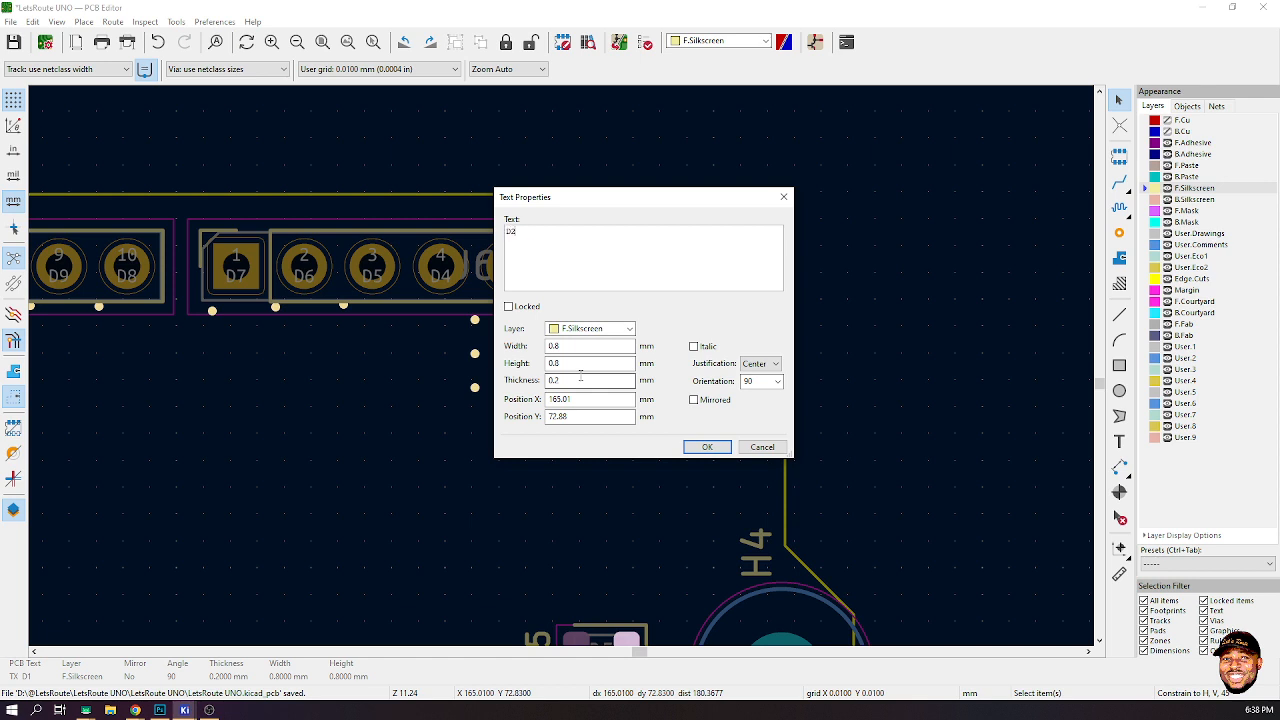
click(707, 447)
key(m)
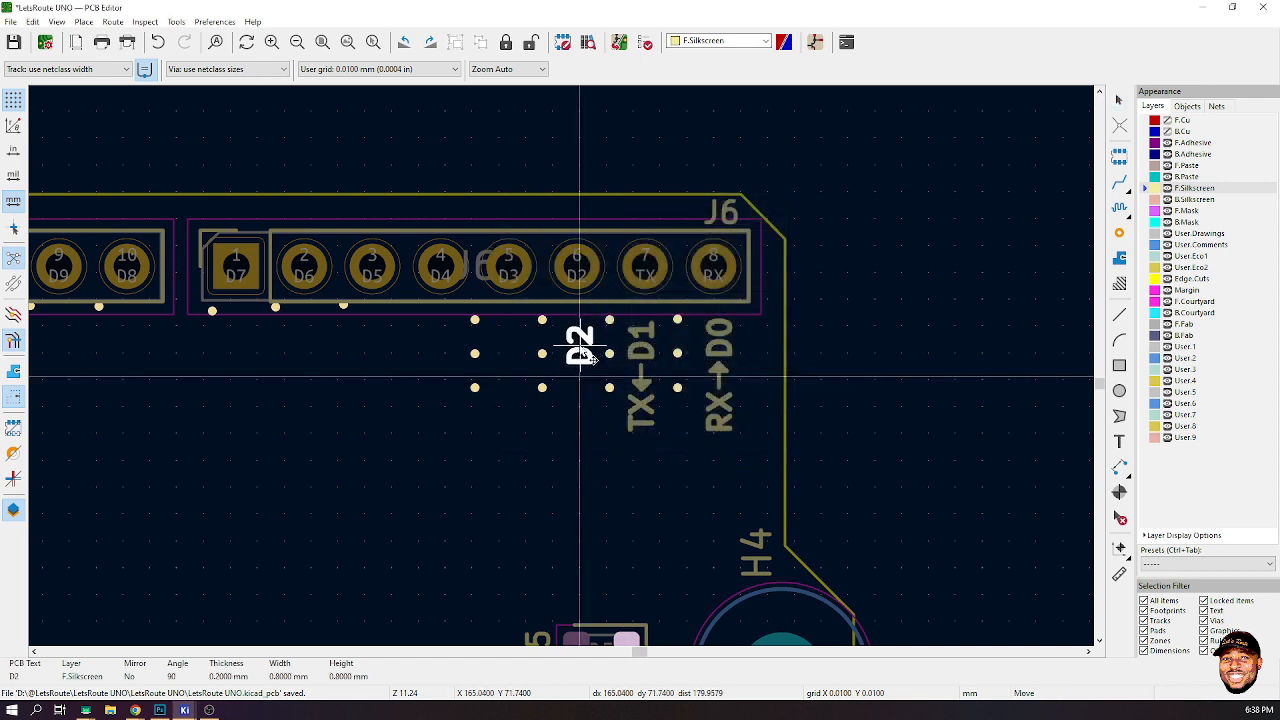
click(590, 358)
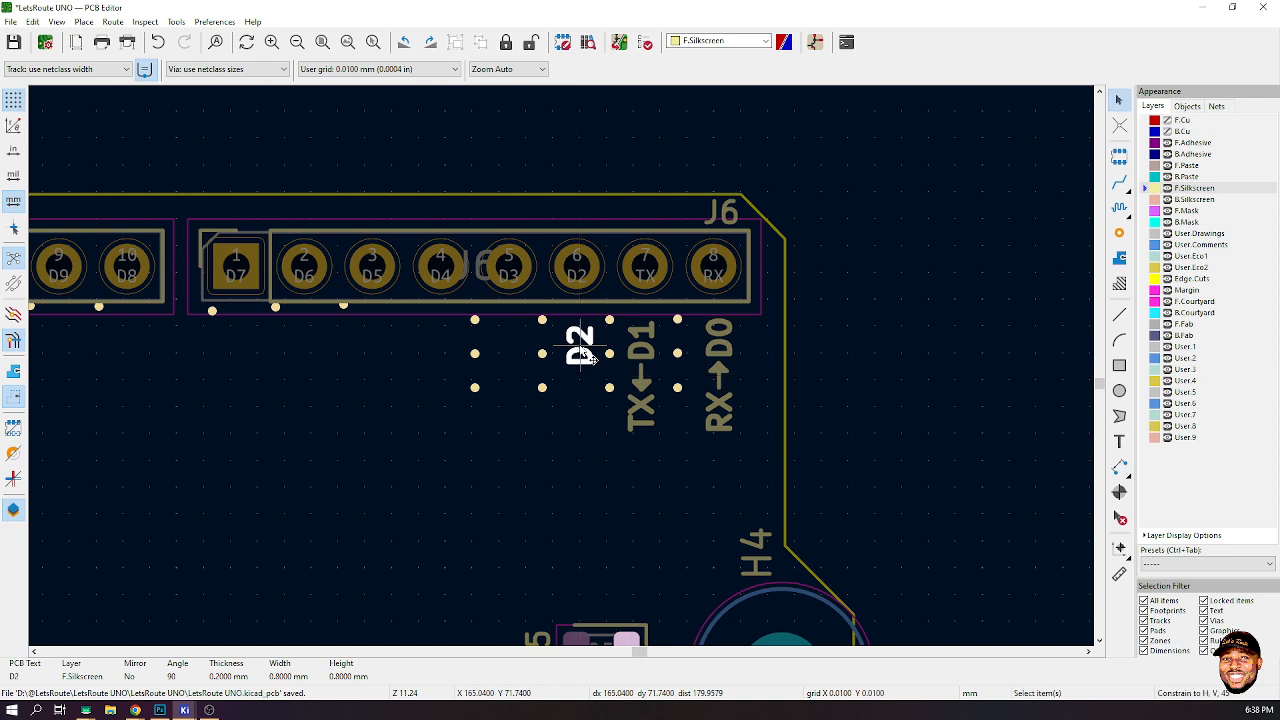
- Duplicate the D2 label, place the copy under pin D3 and rename it ~D3
key(ctrl+d)
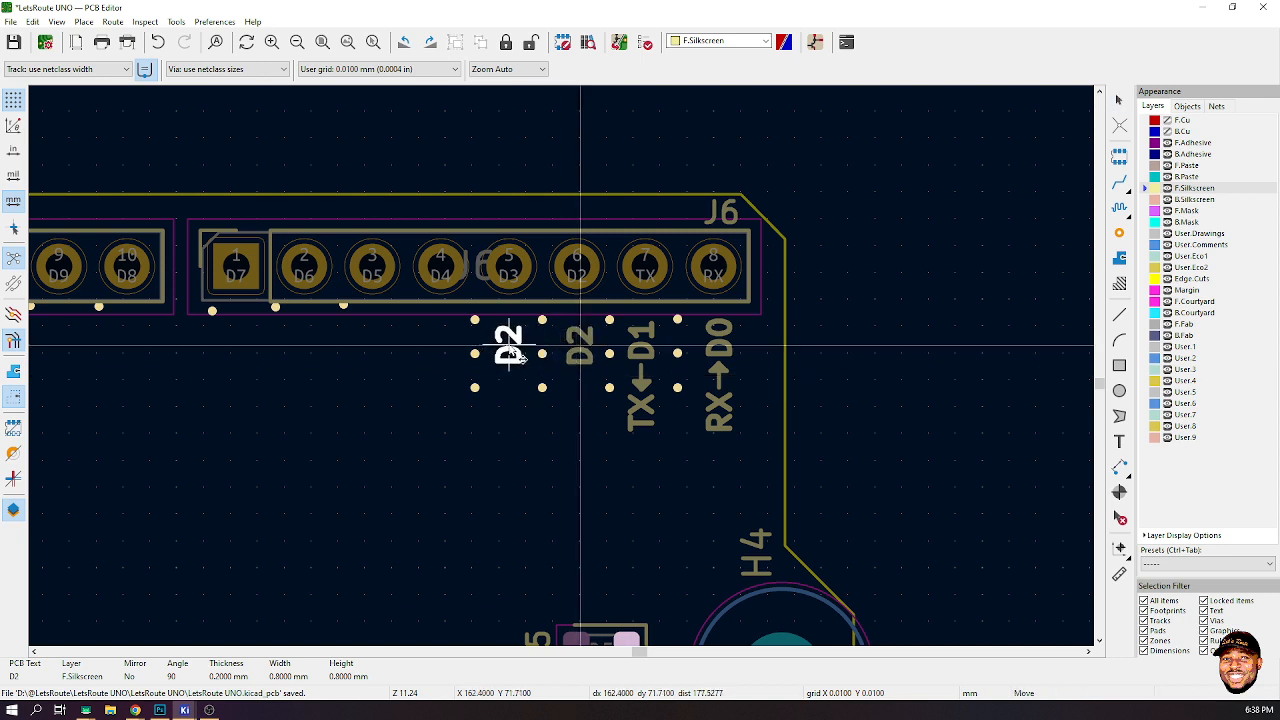
click(510, 355)
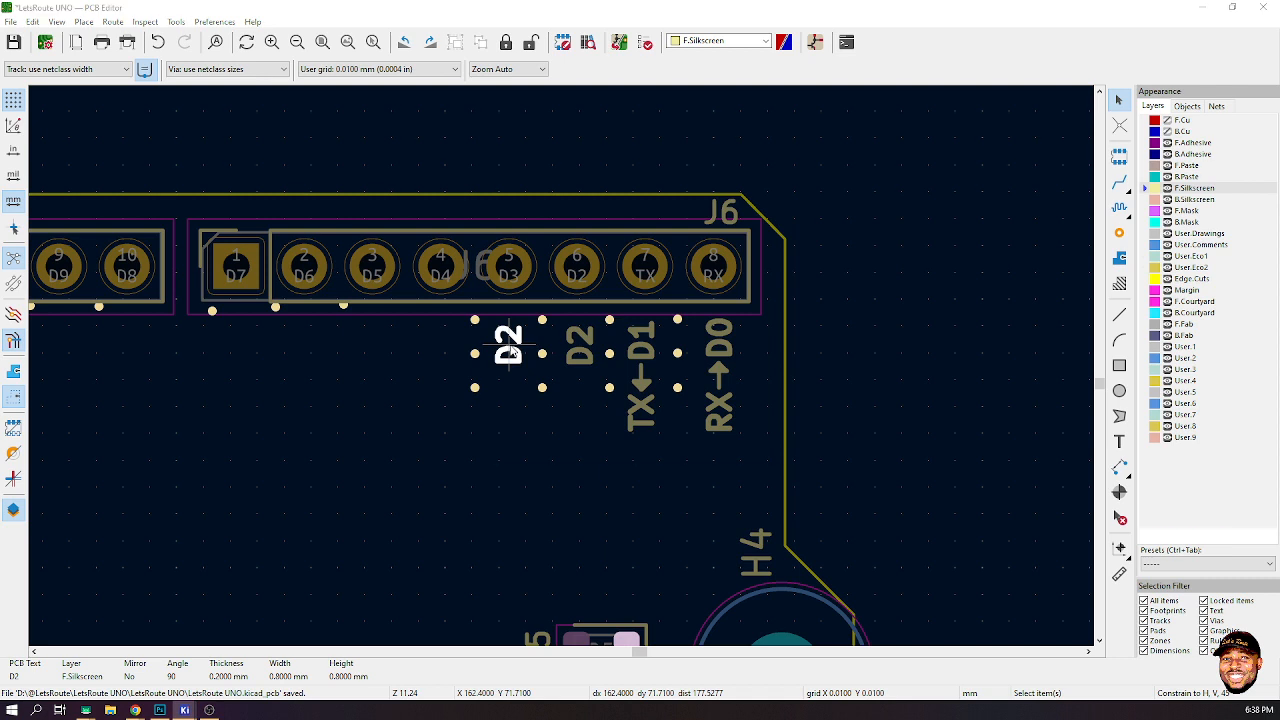
double_click(510, 350)
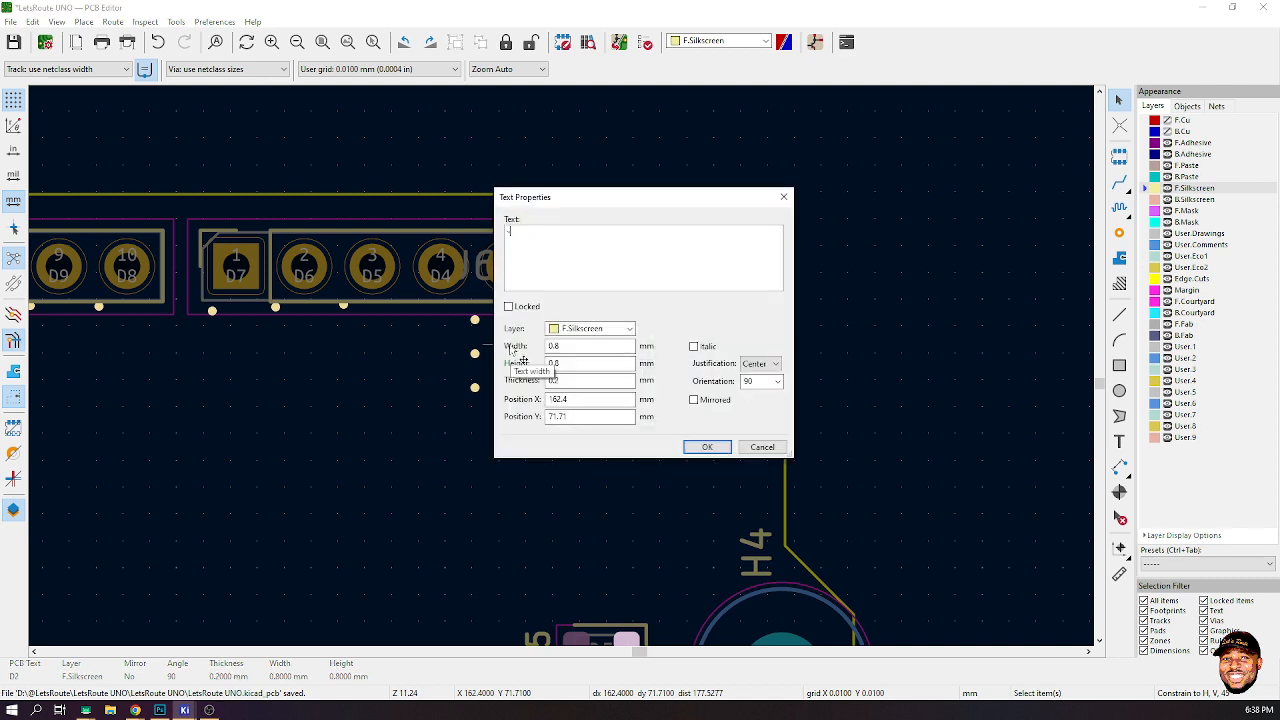
text(3)
click(705, 446)
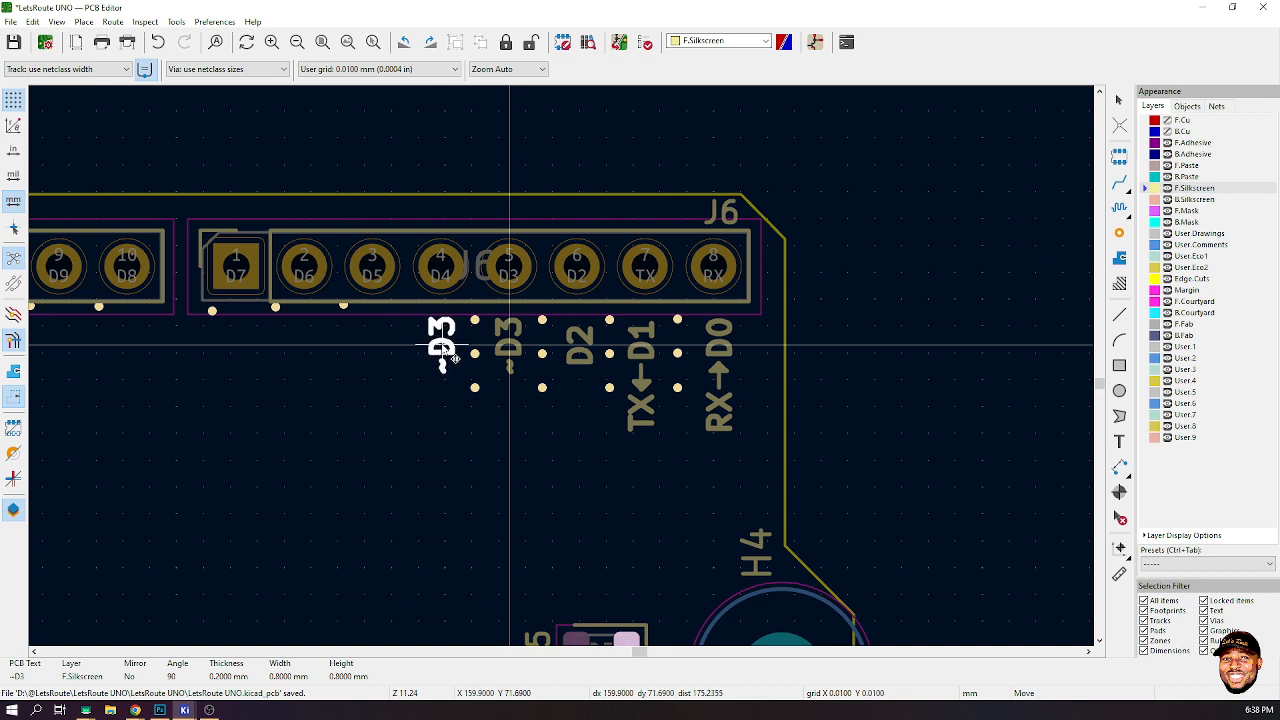
- Place a copy of the ~D3 label under pin D4 and rename it D4
click(452, 358)
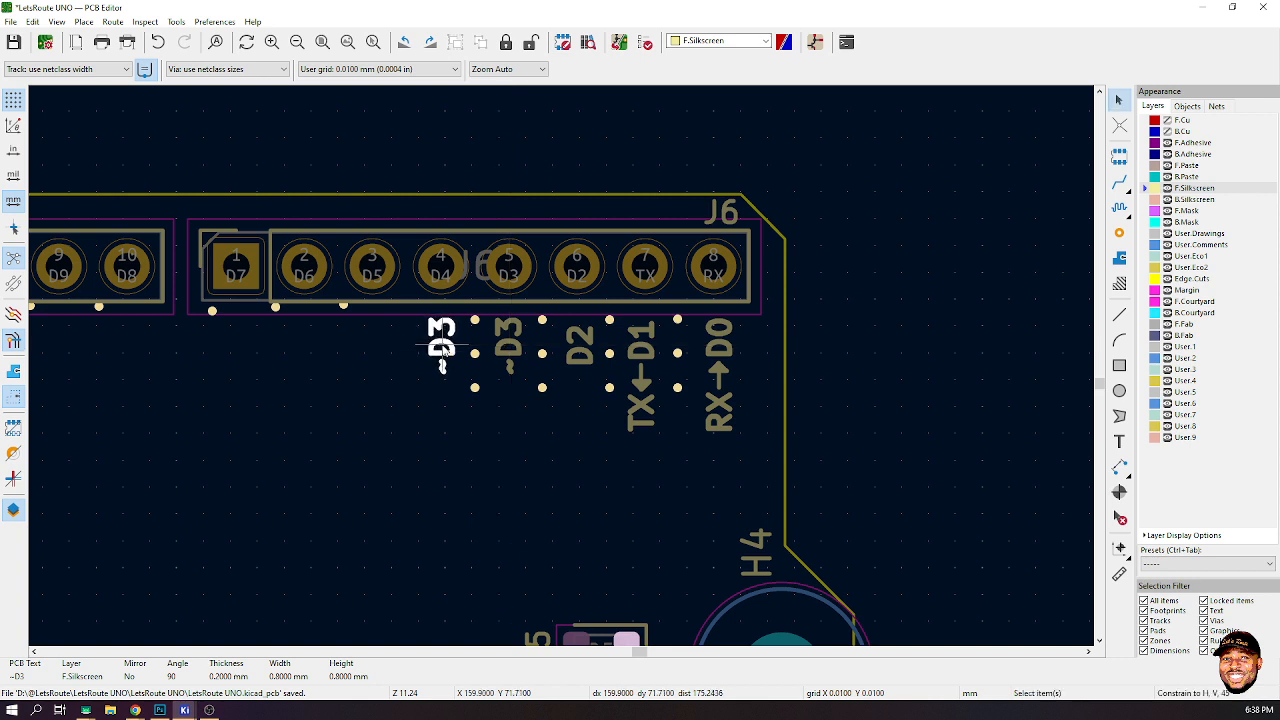
double_click(453, 357)
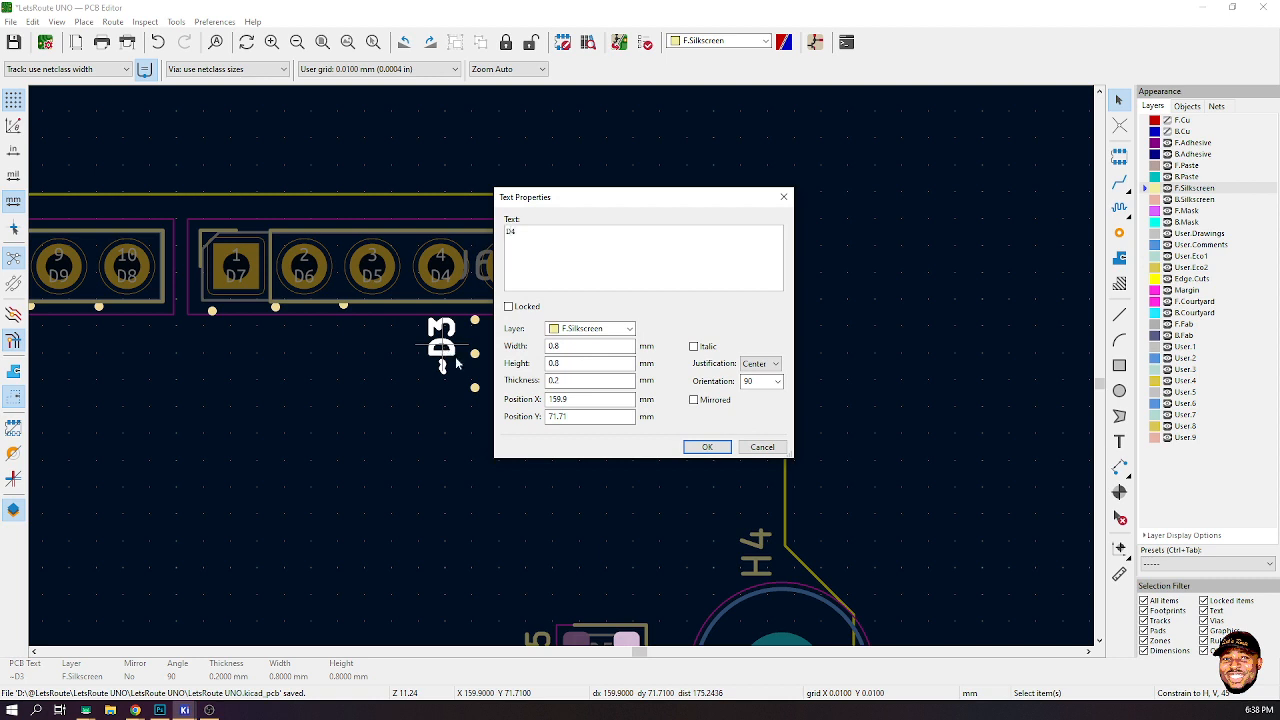
click(727, 448)
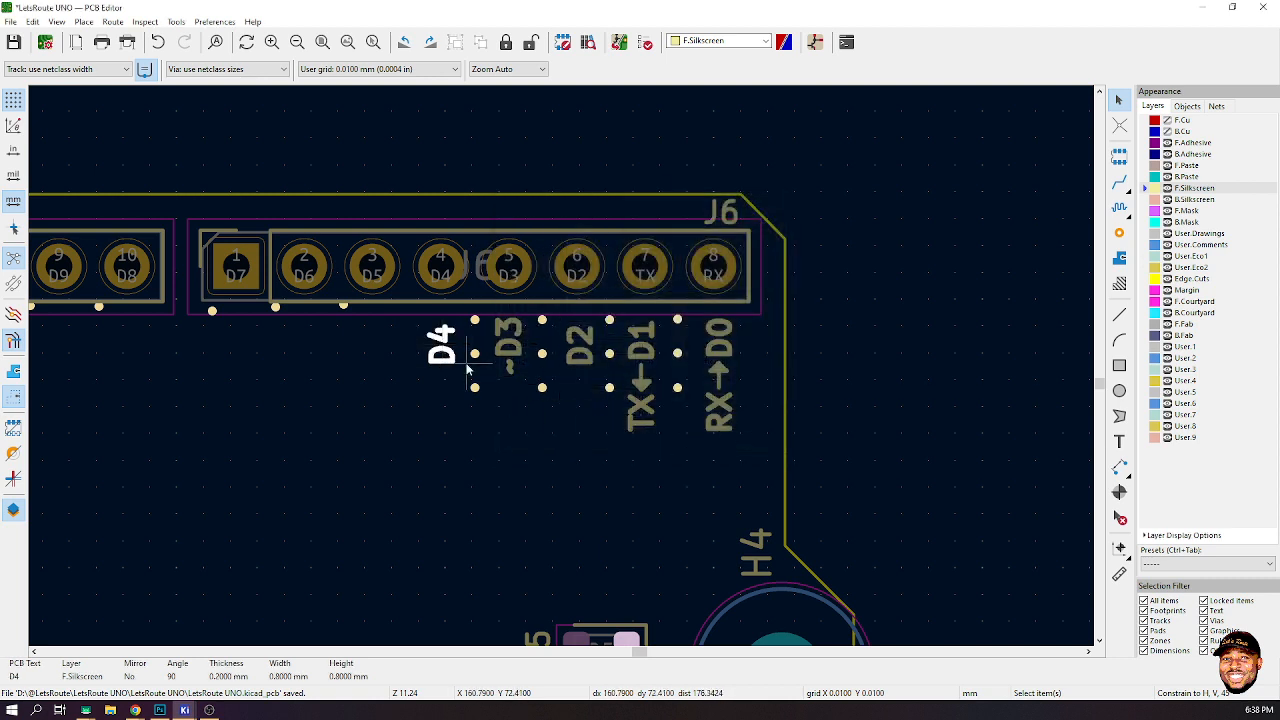
- Duplicate the D4 label, place the copy under pin D5 and rename it ~D5
key(m)
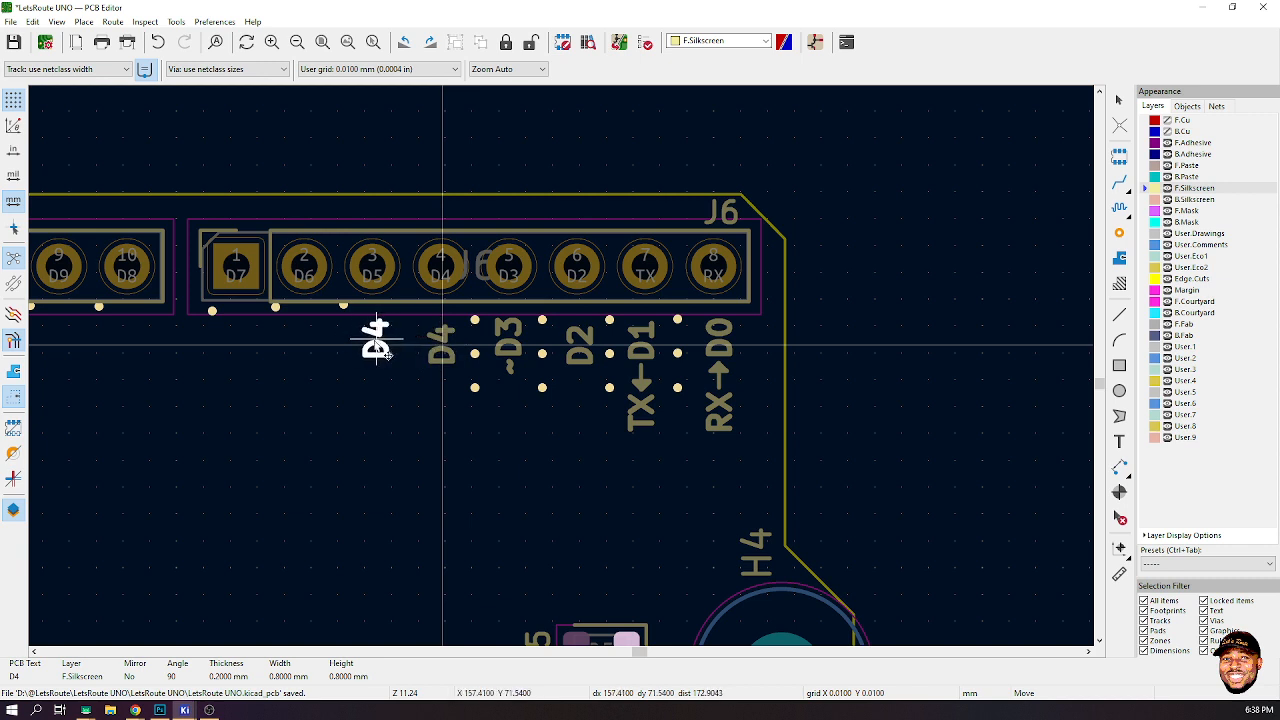
click(384, 350)
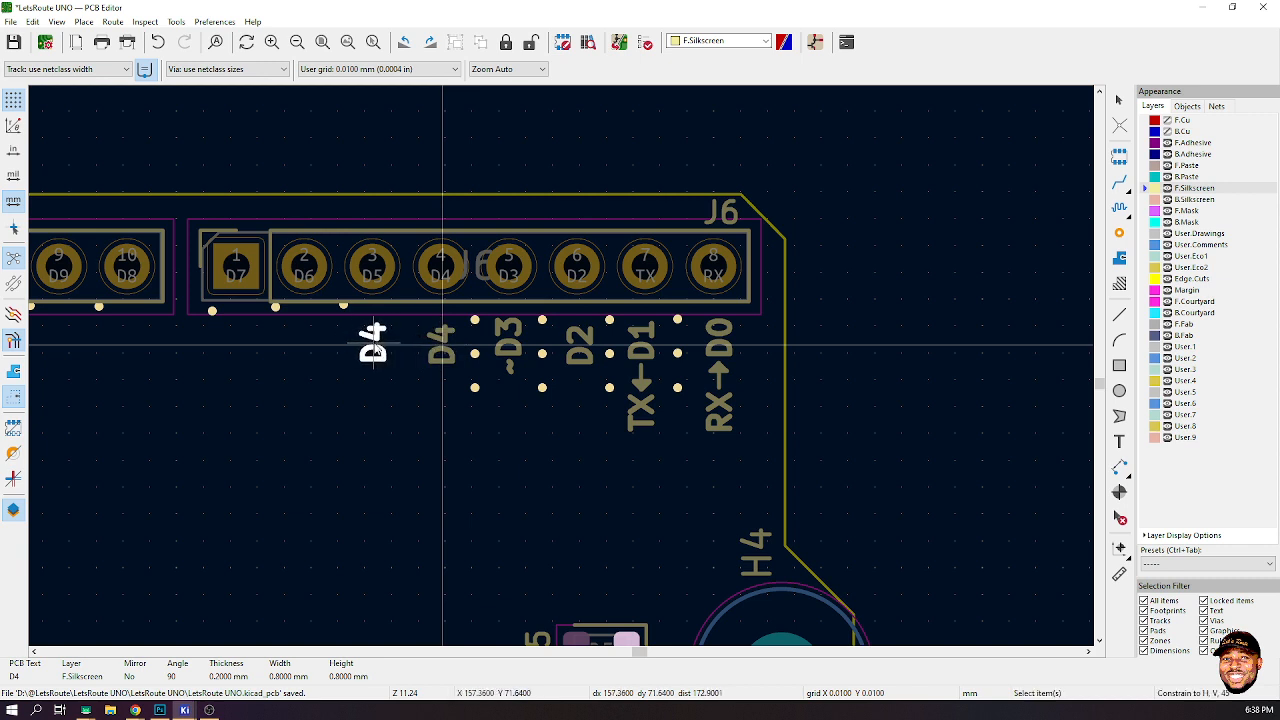
double_click(383, 345)
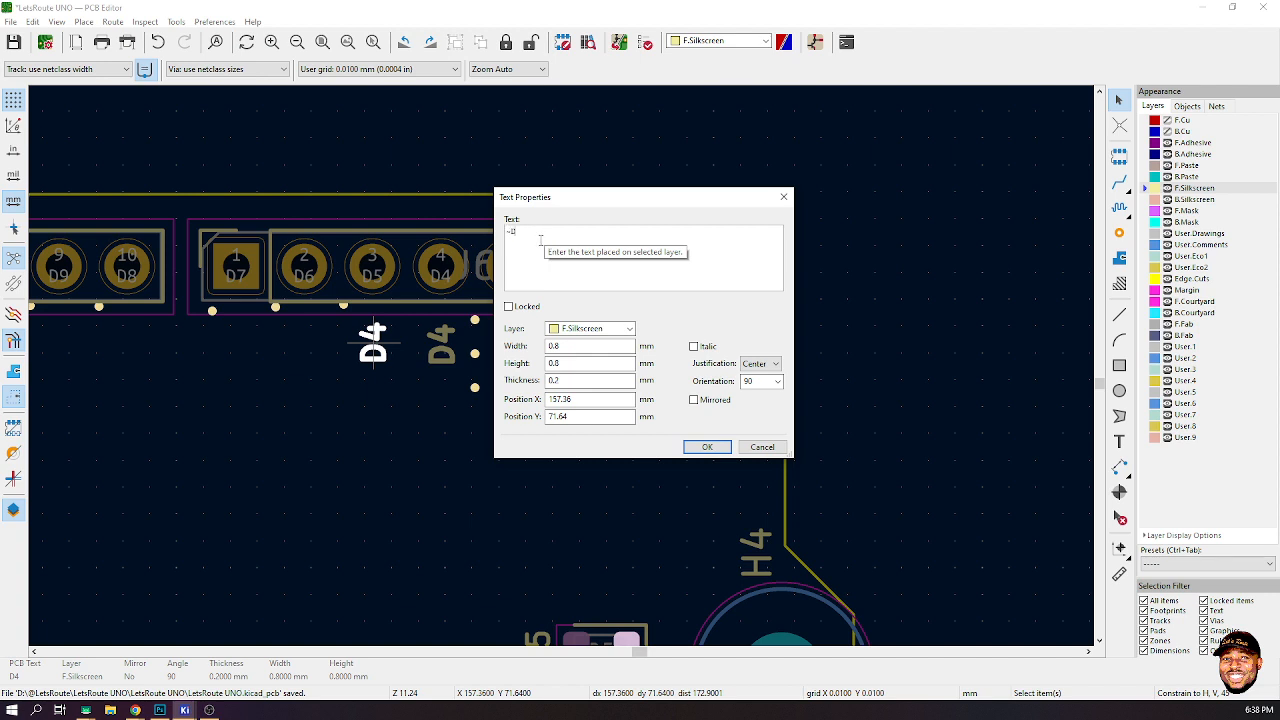
text(~D5)
click(707, 447)
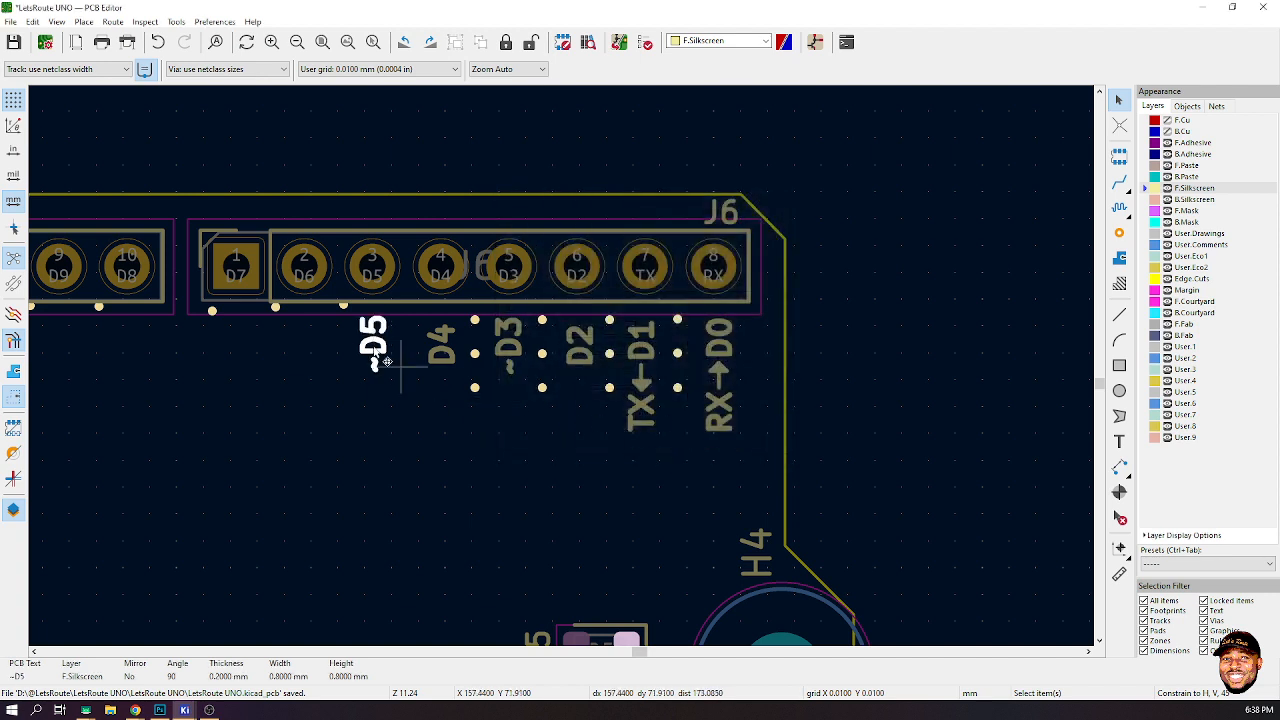
- Duplicate the ~D5 label, place the copy under pin D6 and rename it ~D6
key(ctrl+d)
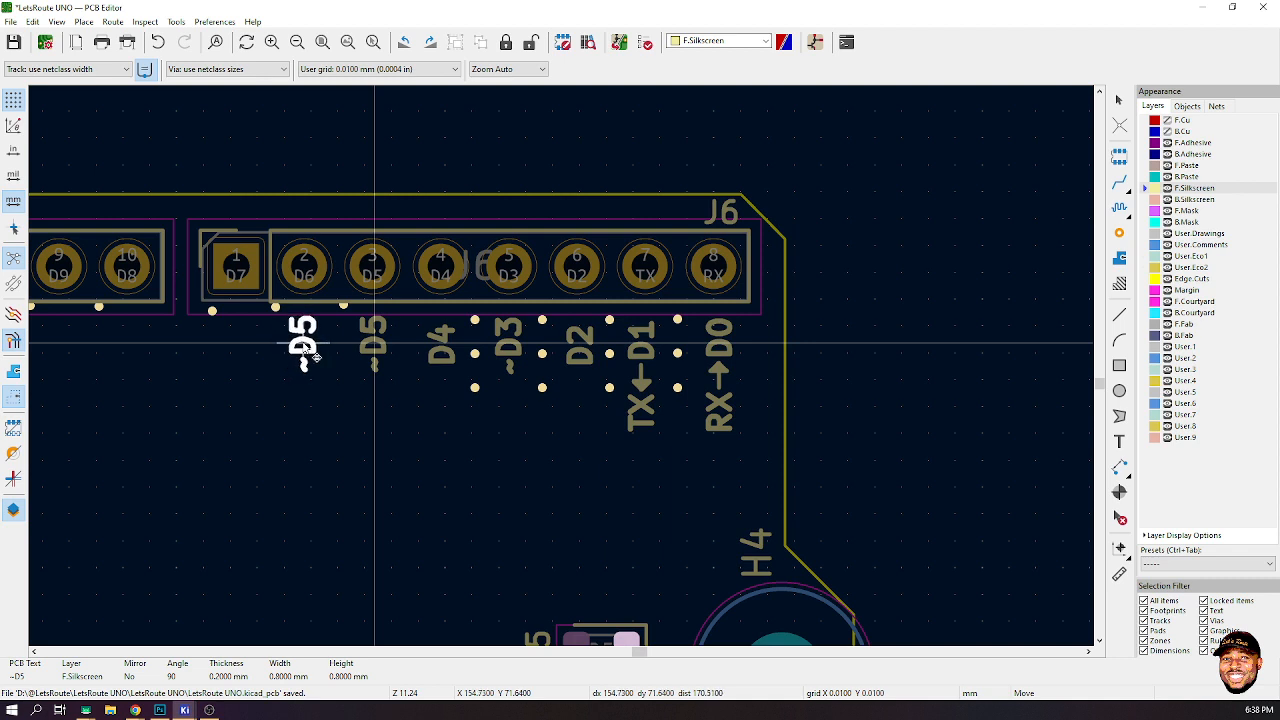
click(307, 350)
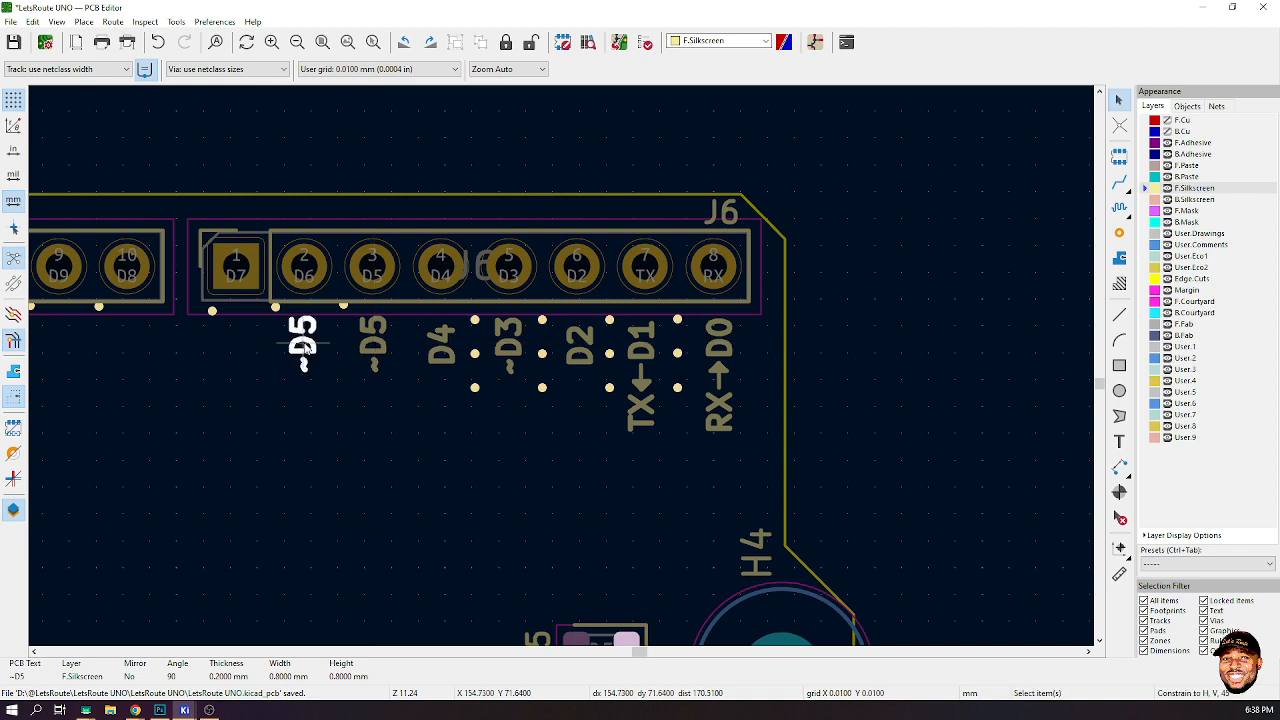
double_click(306, 347)
click(546, 238)
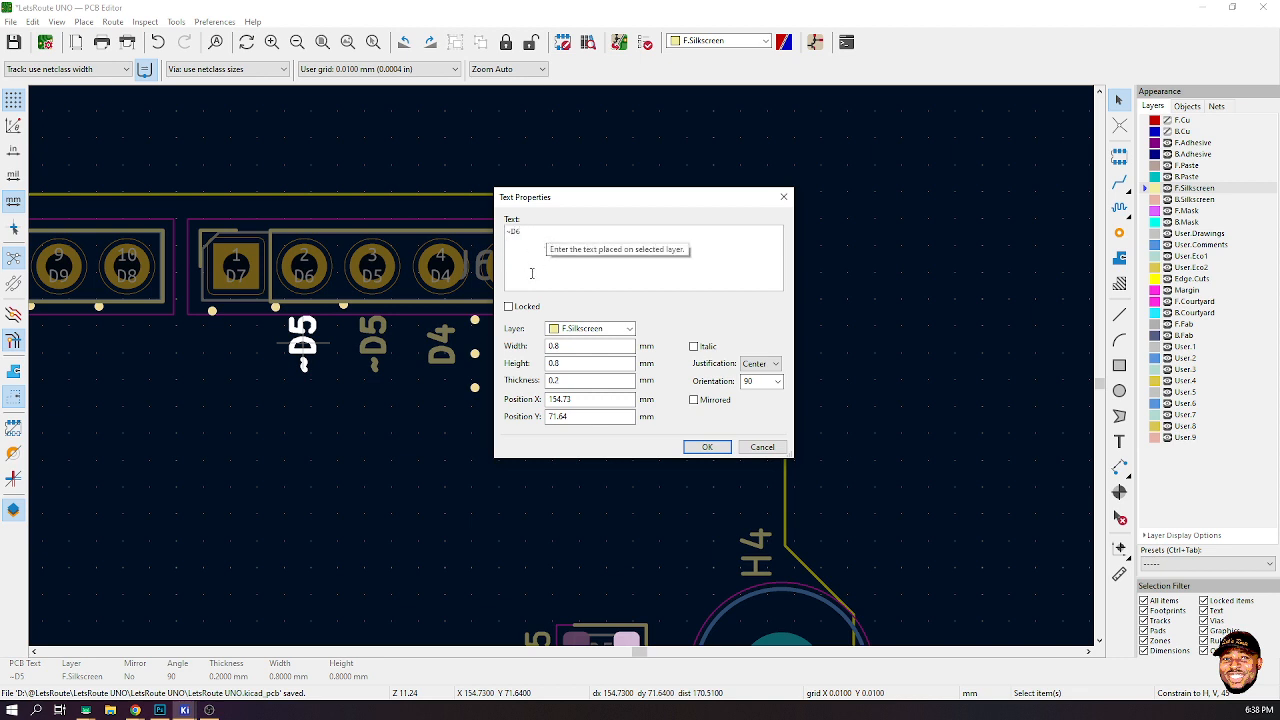
click(707, 447)
- Duplicate the ~D6 label, place the copy under pin D7 and rename it ~D7
key(ctrl+d)
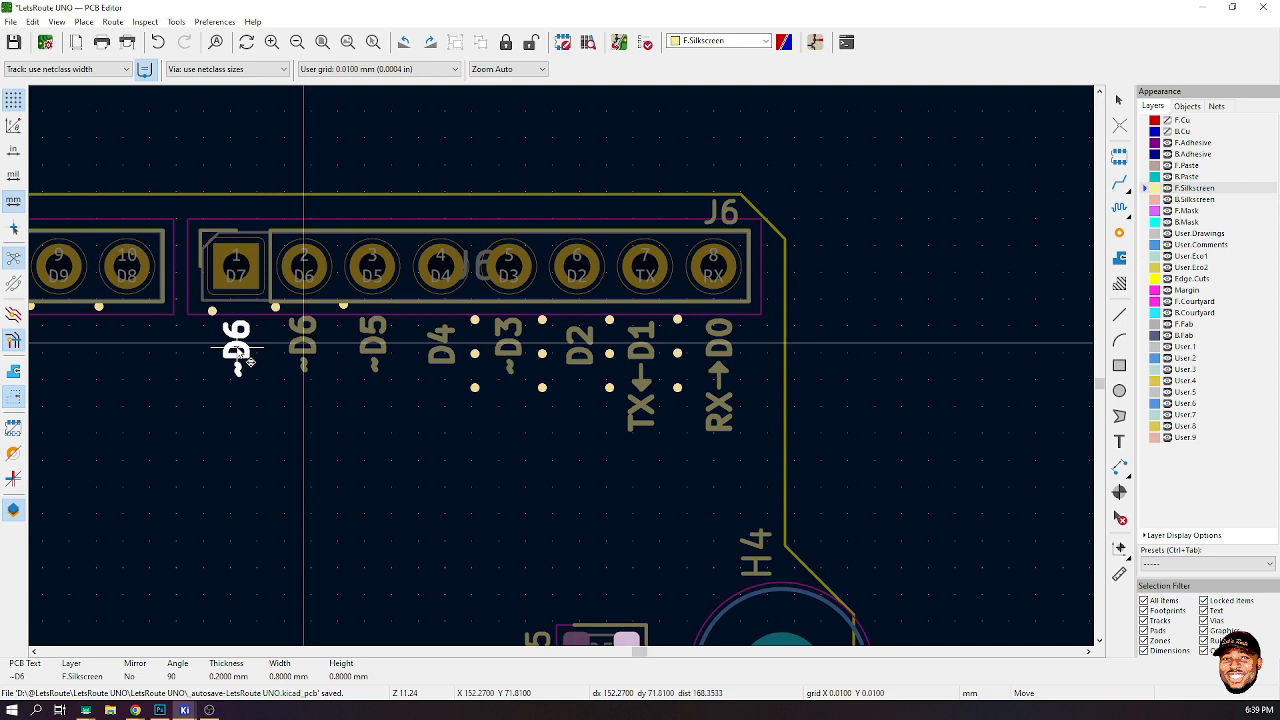
click(248, 362)
key(e)
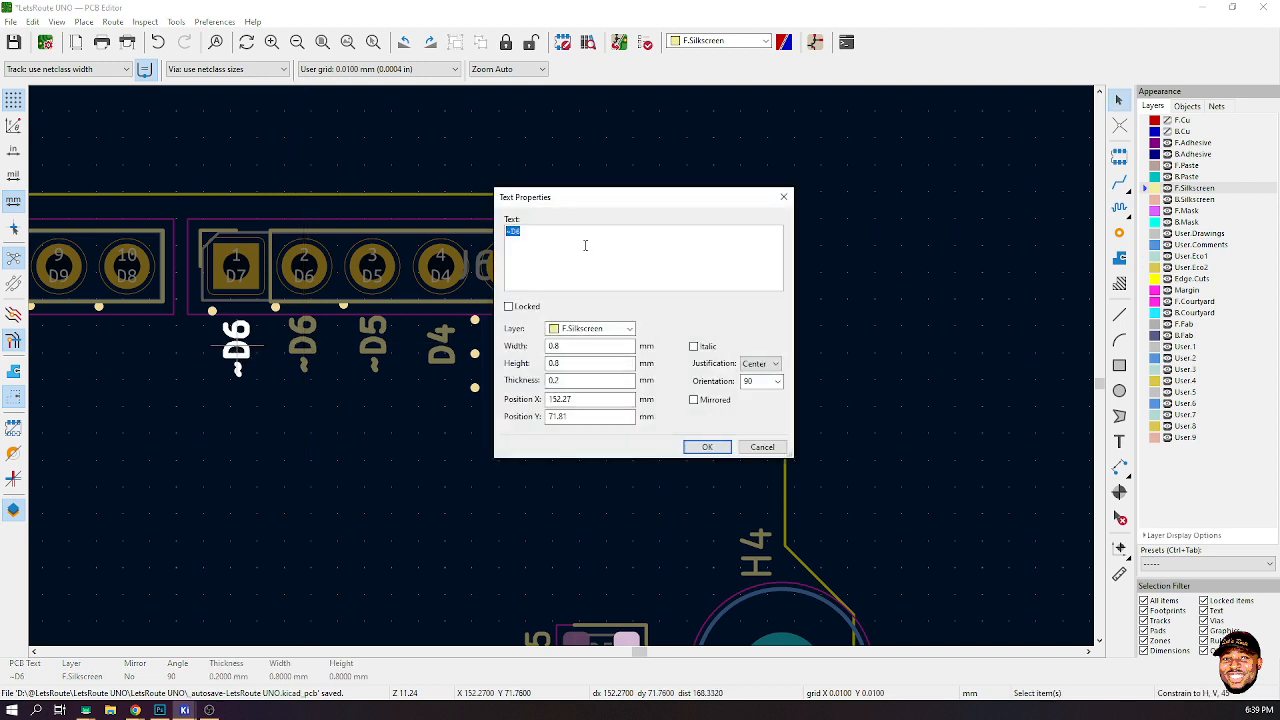
text(7)
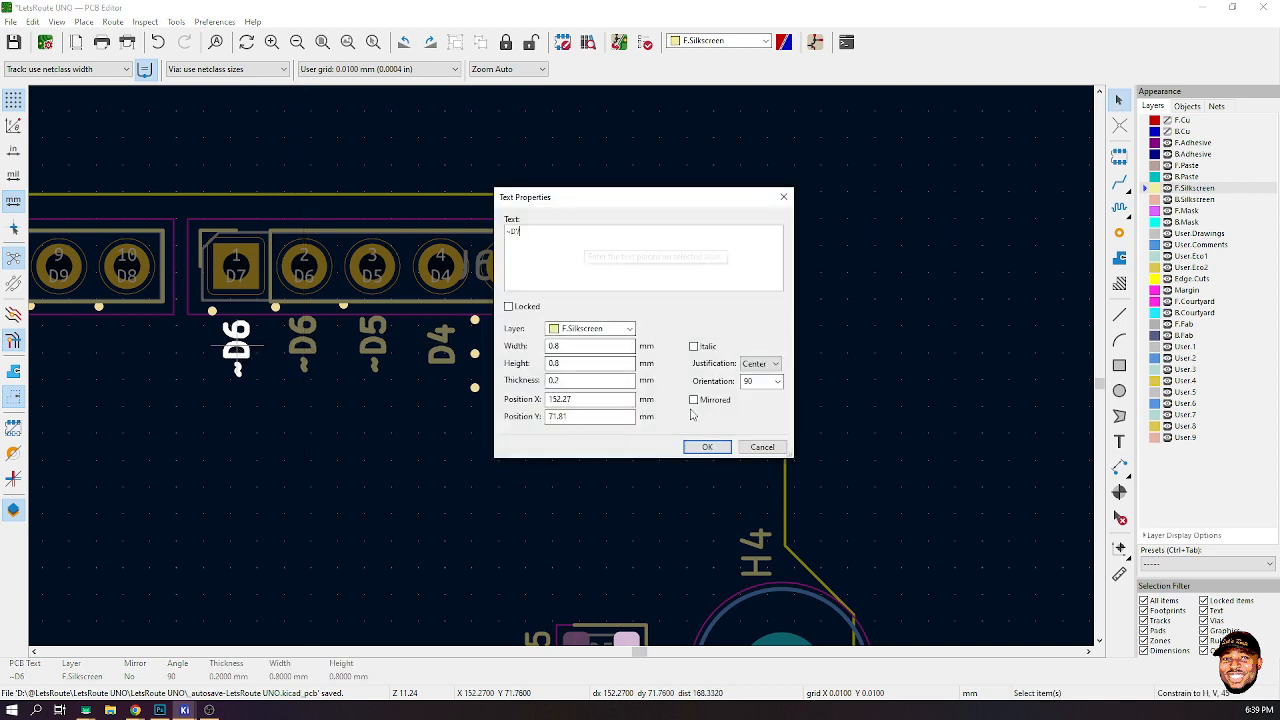
click(707, 447)
- Place another copy of the ~D7 label under pin D8 and rename it D8
key(m)
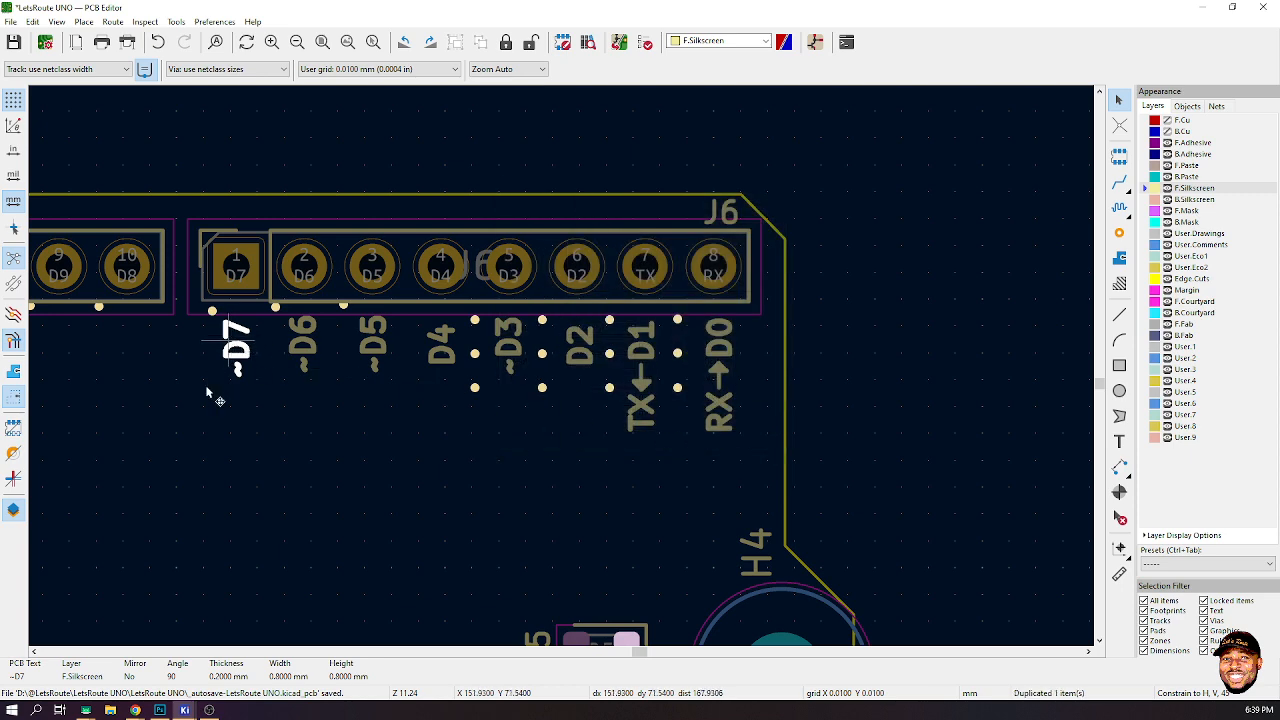
scroll(551, 360, down, 4)
scroll(562, 370, up, 6)
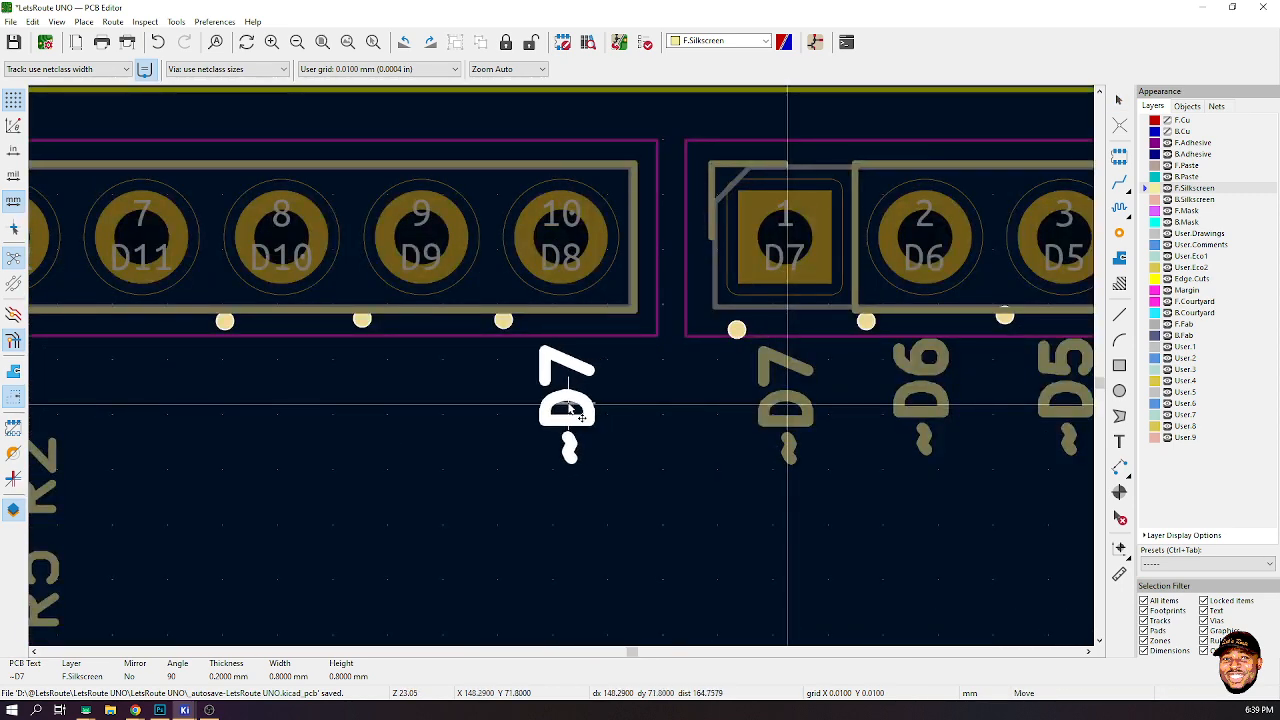
click(572, 410)
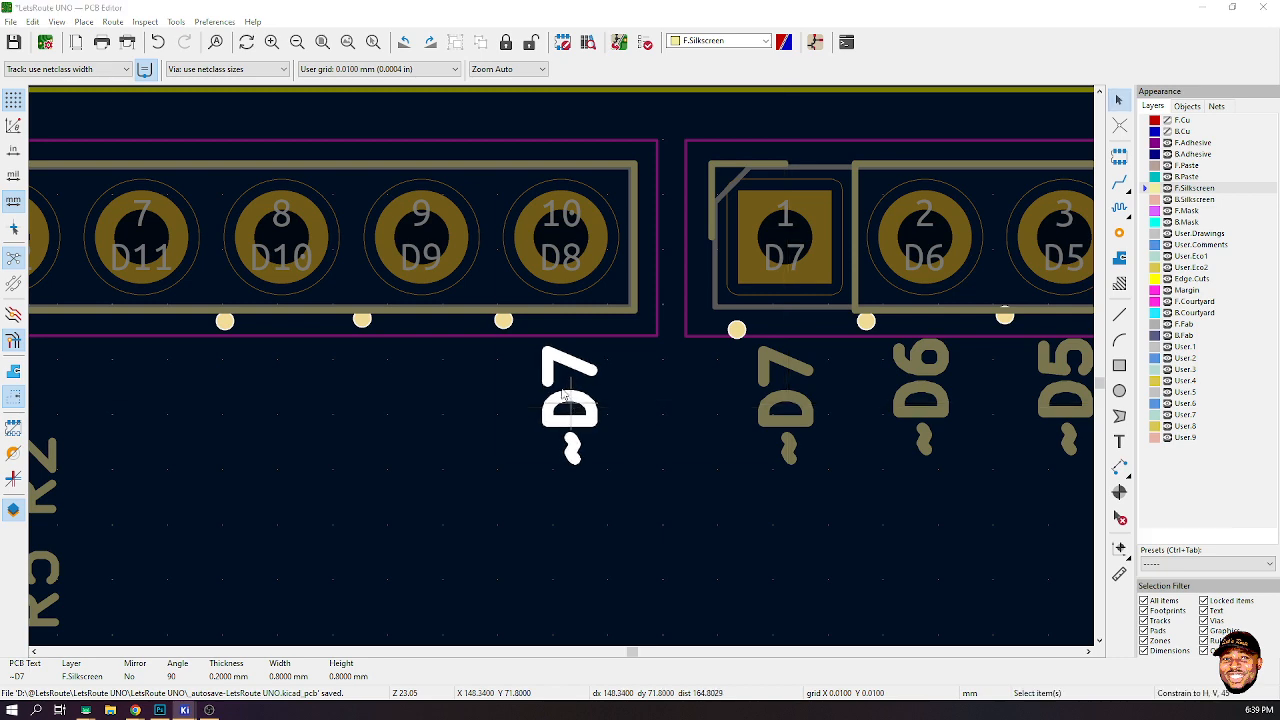
double_click(572, 410)
click(560, 240)
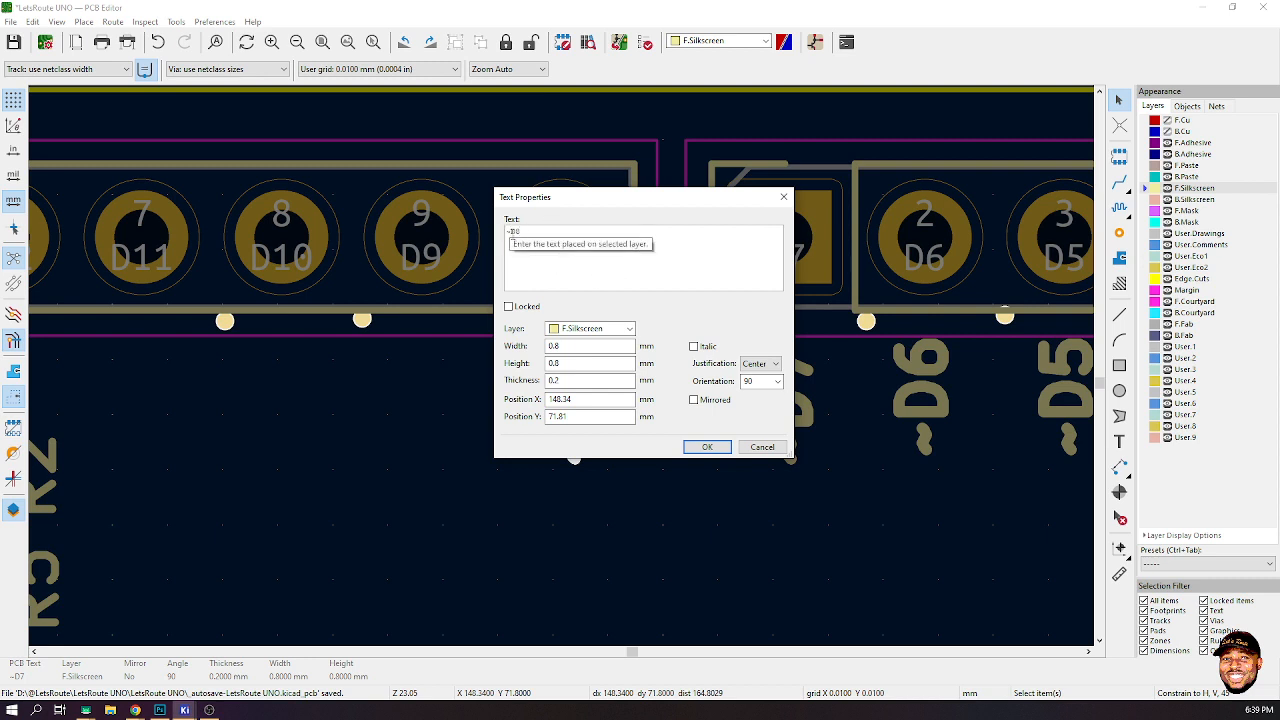
click(707, 447)
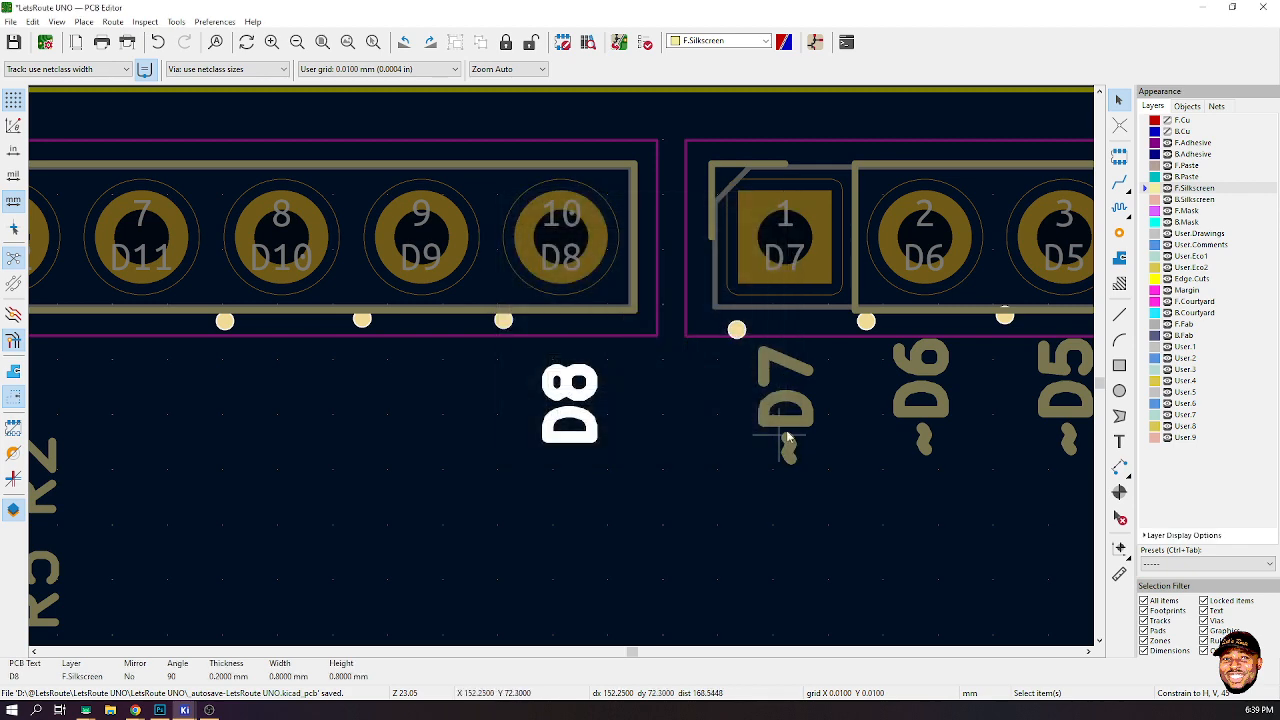
- Rename the label under pin D7 to D7
click(795, 435)
double_click(795, 435)
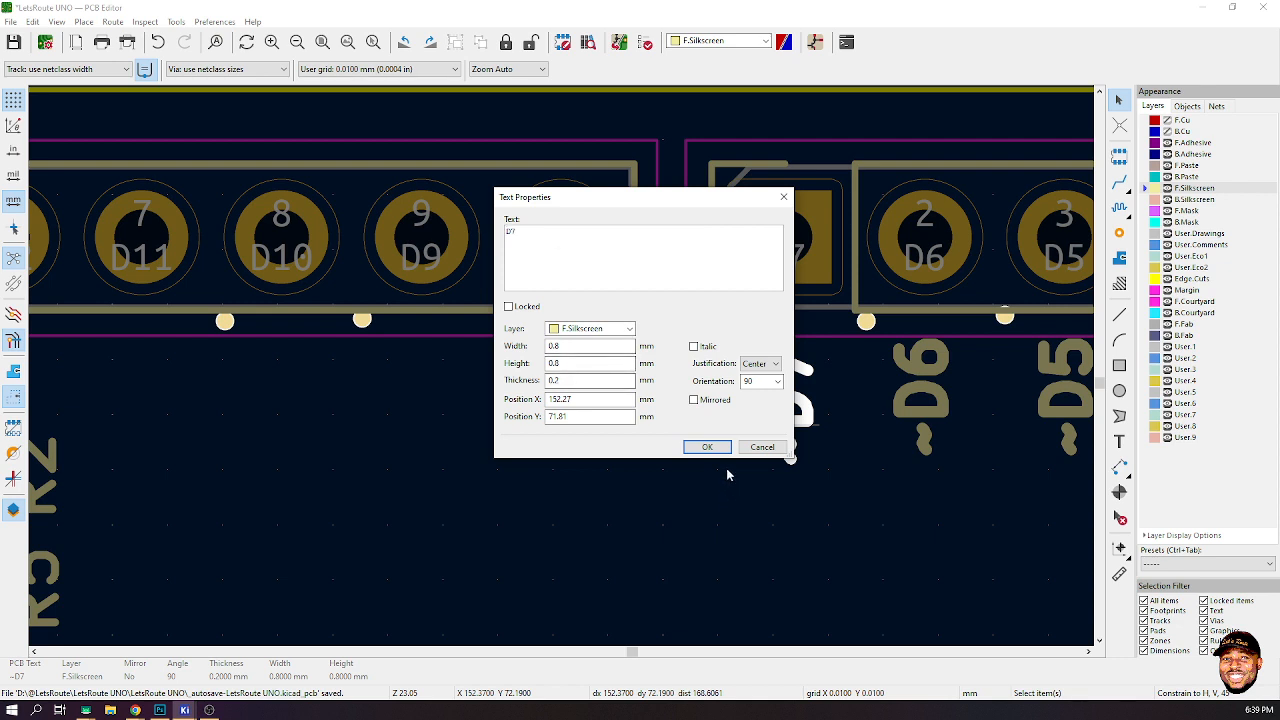
click(707, 447)
- Place a copy of the D8 label under pin D9 and rename it ~D9
click(562, 400)
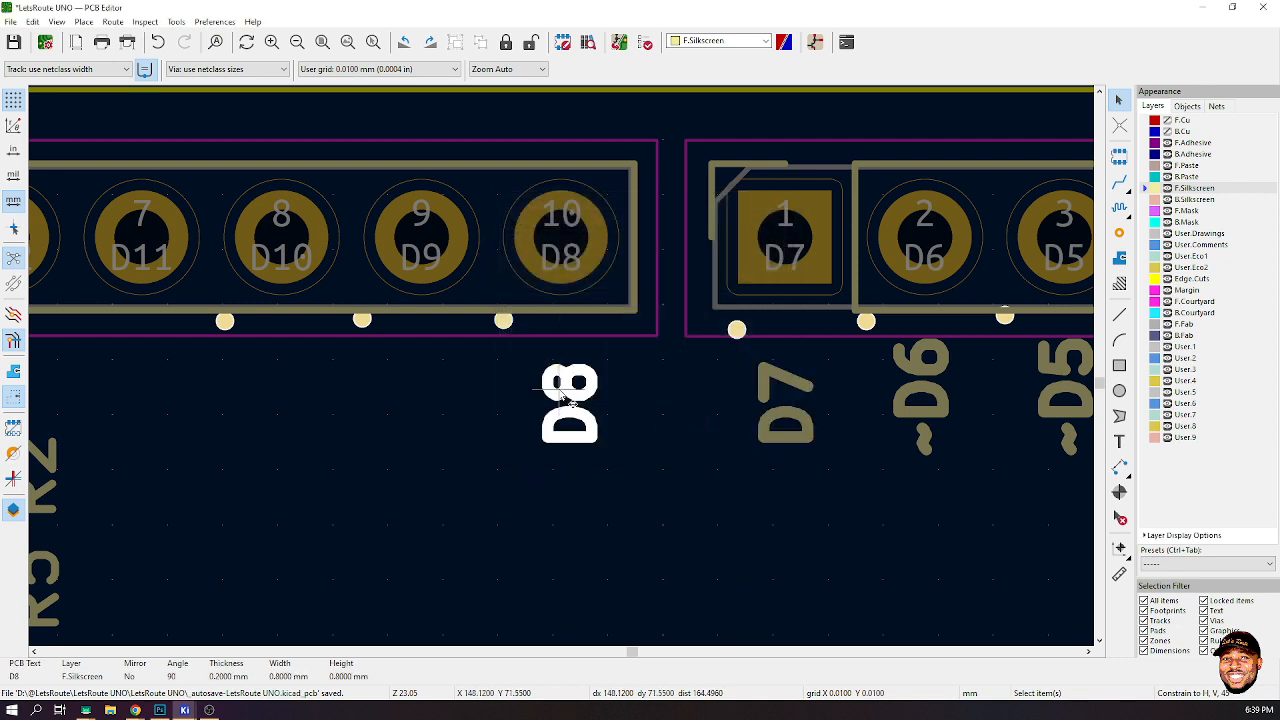
drag(562, 400, 428, 410)
double_click(428, 410)
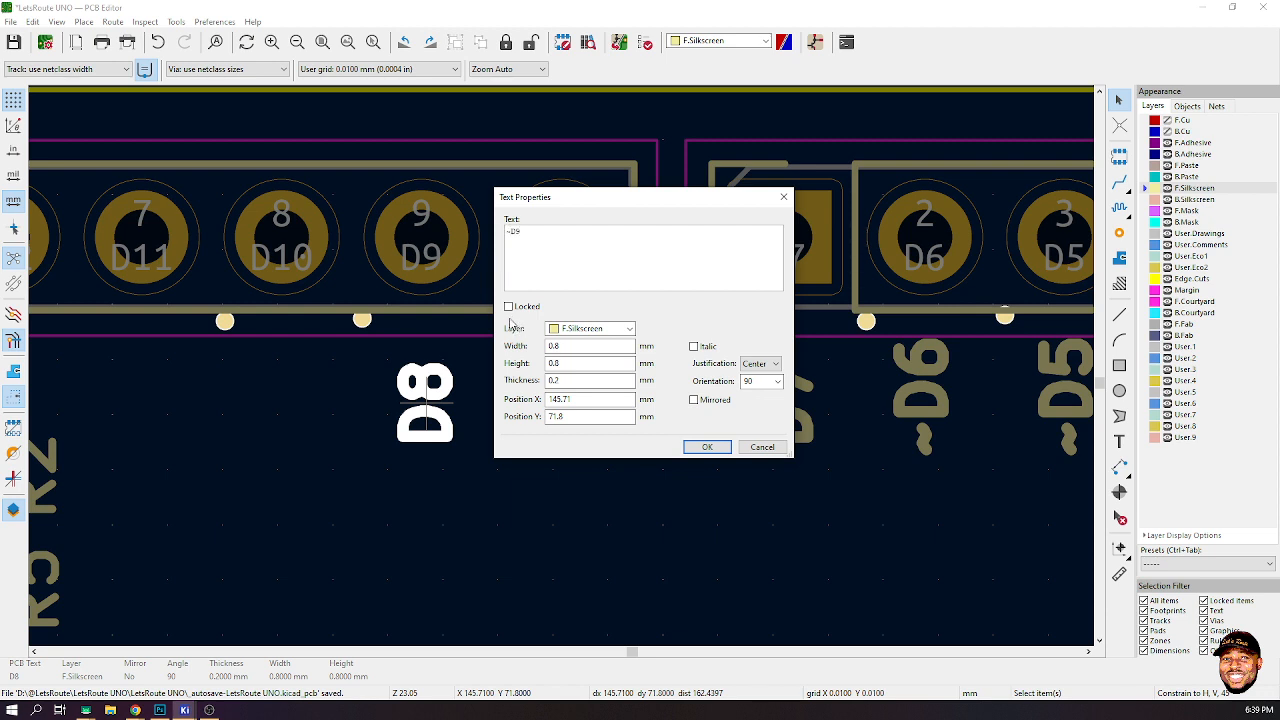
click(706, 446)
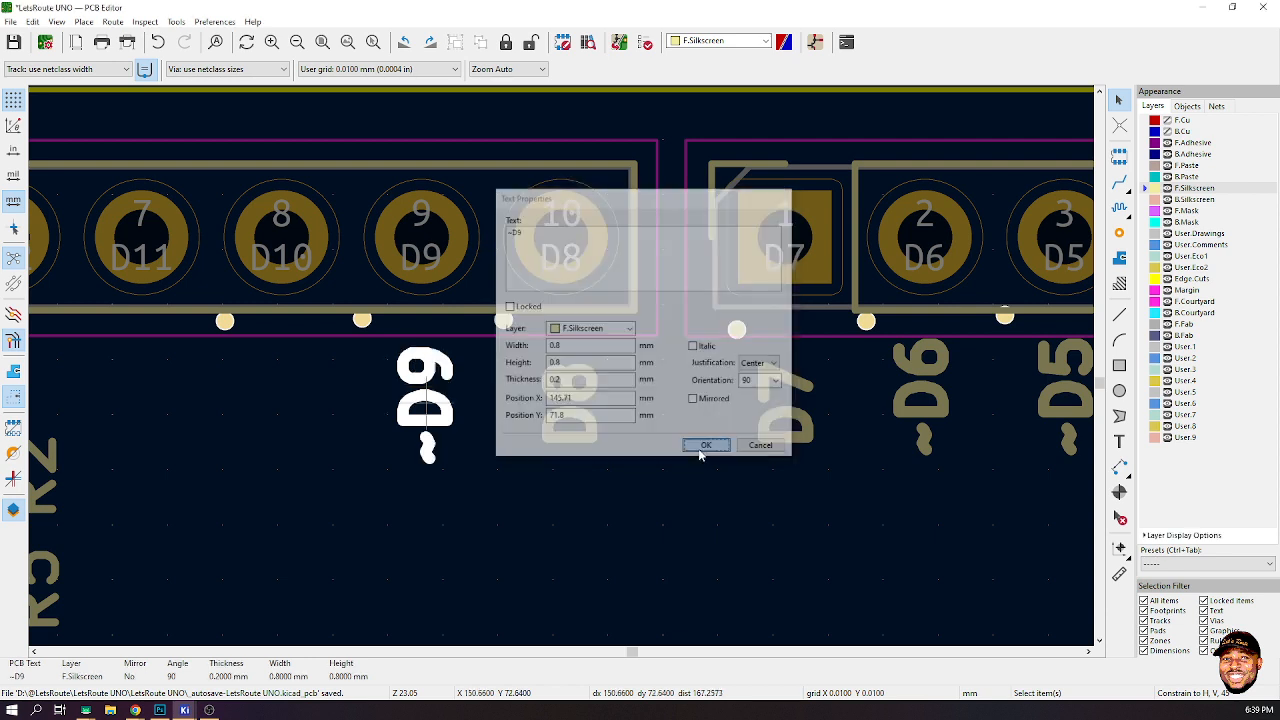
- Place a copy of the ~D9 label under pin D10 and rename it ~D10
key(m)
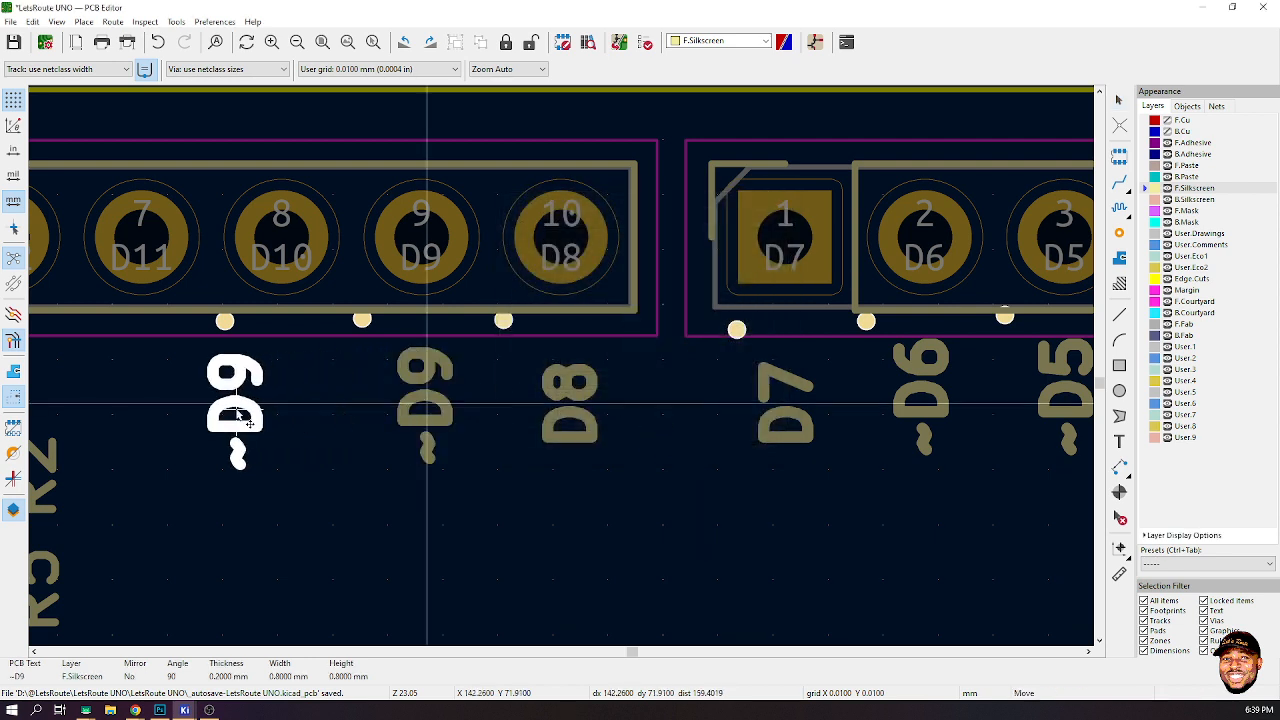
click(281, 410)
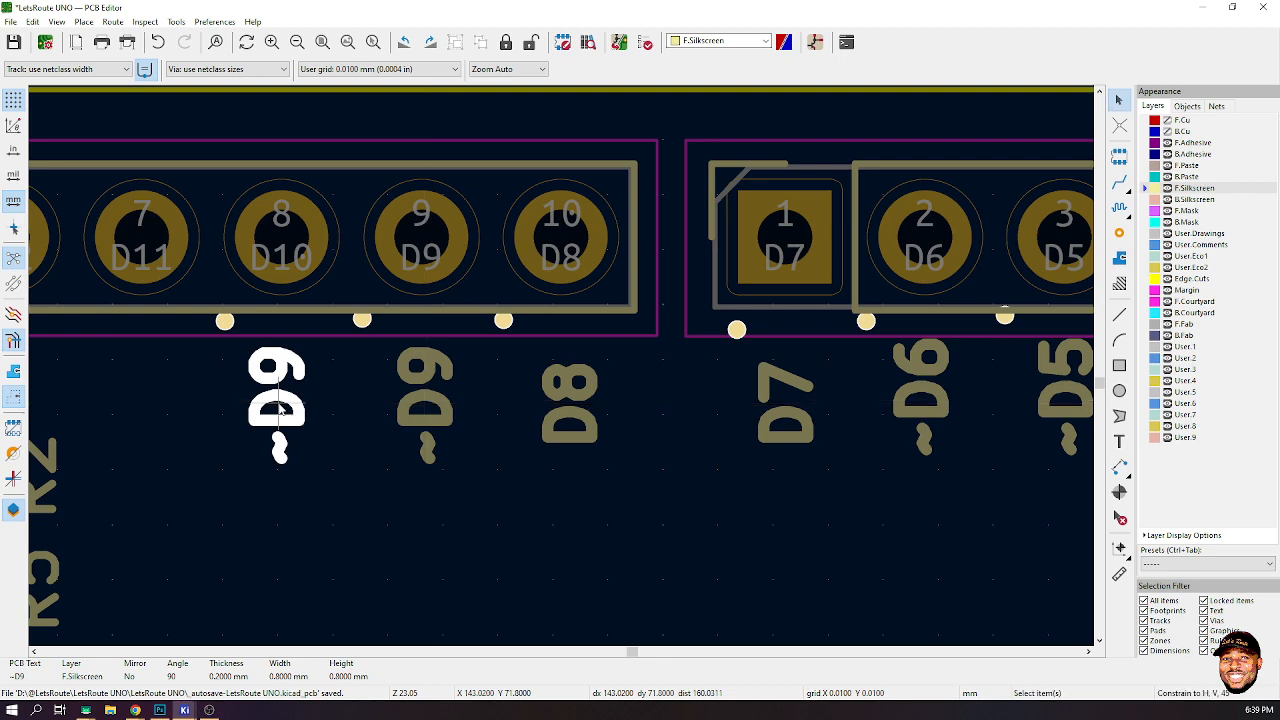
double_click(290, 415)
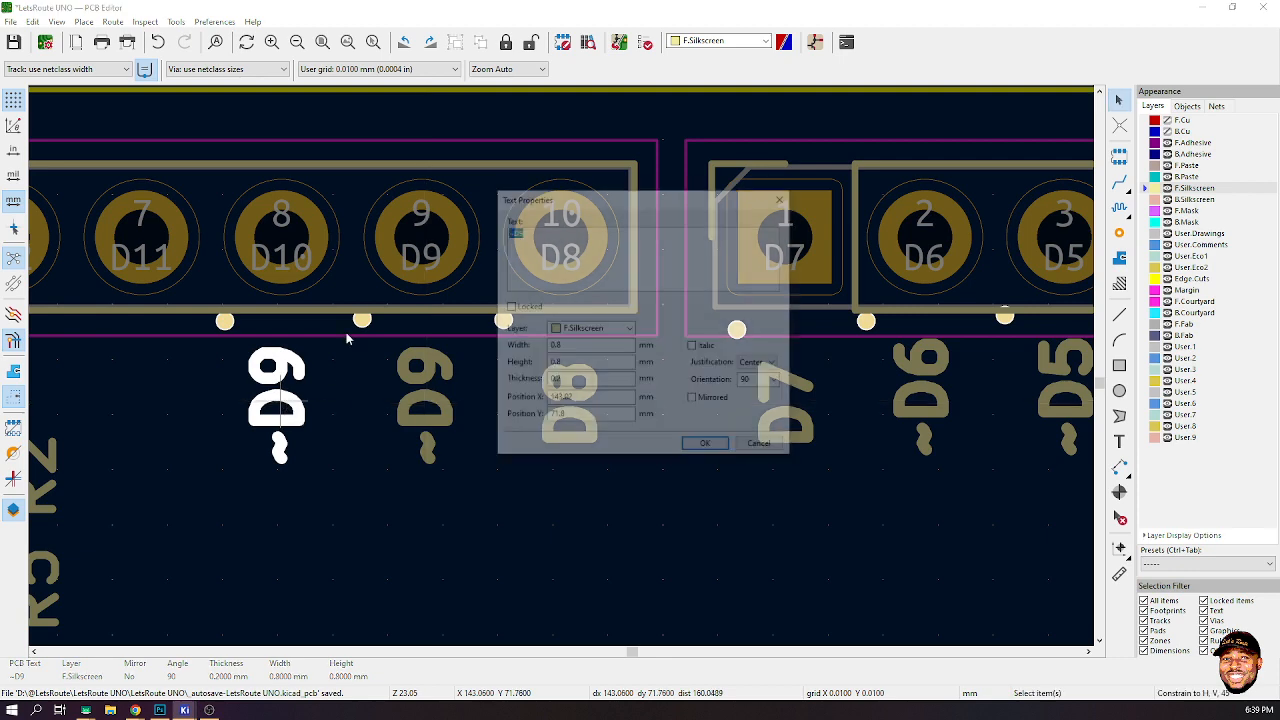
click(552, 240)
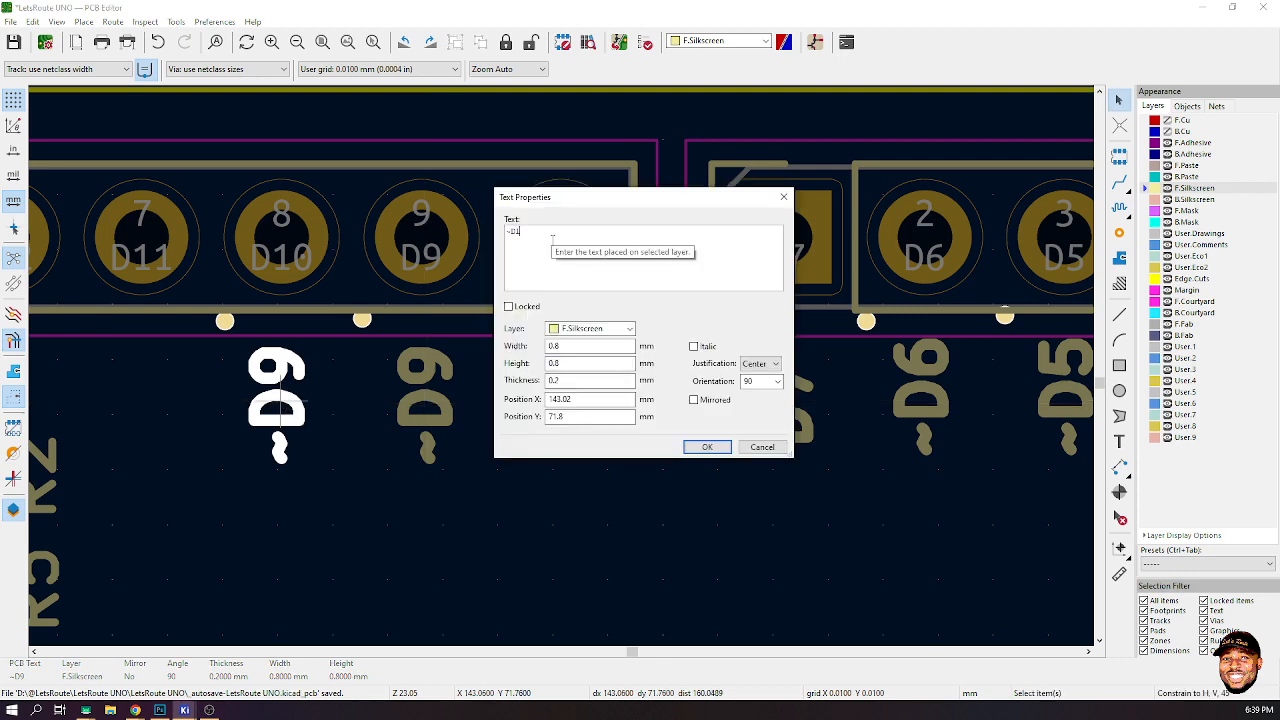
click(707, 447)
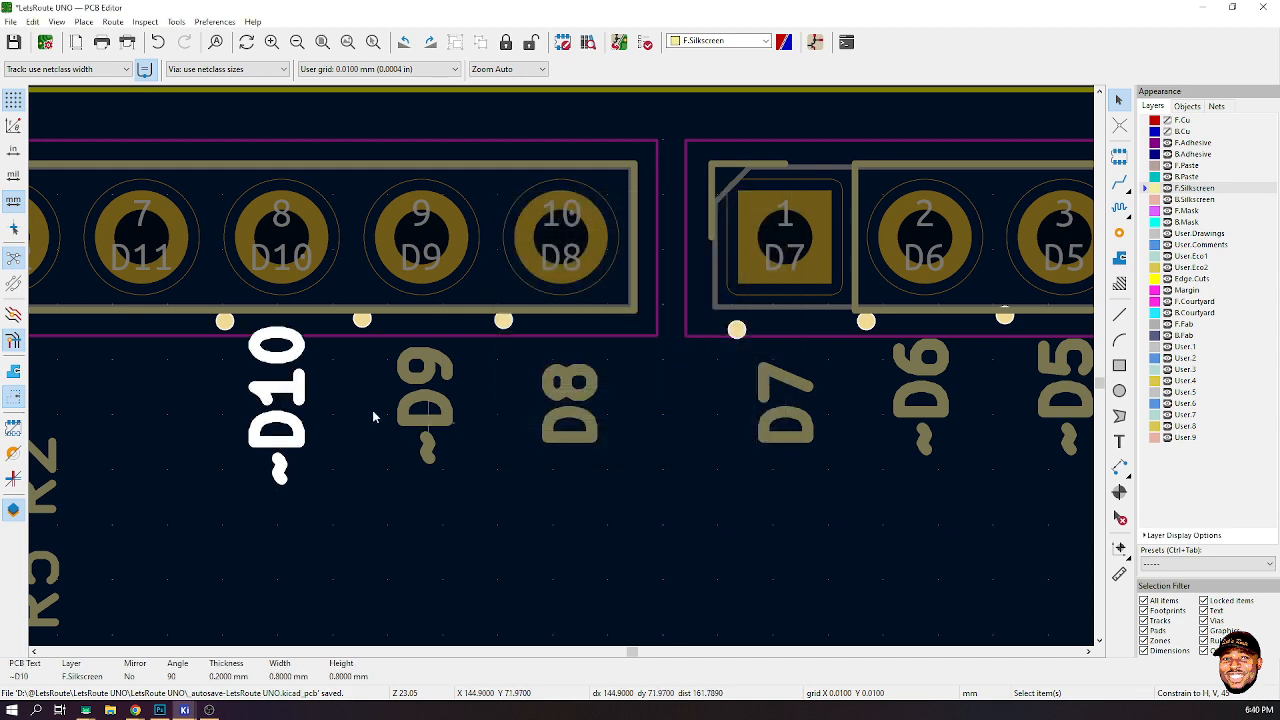
- Duplicate the ~D10 label, place the copy under pin D11 and rename it ~D11
key(ctrl+d)
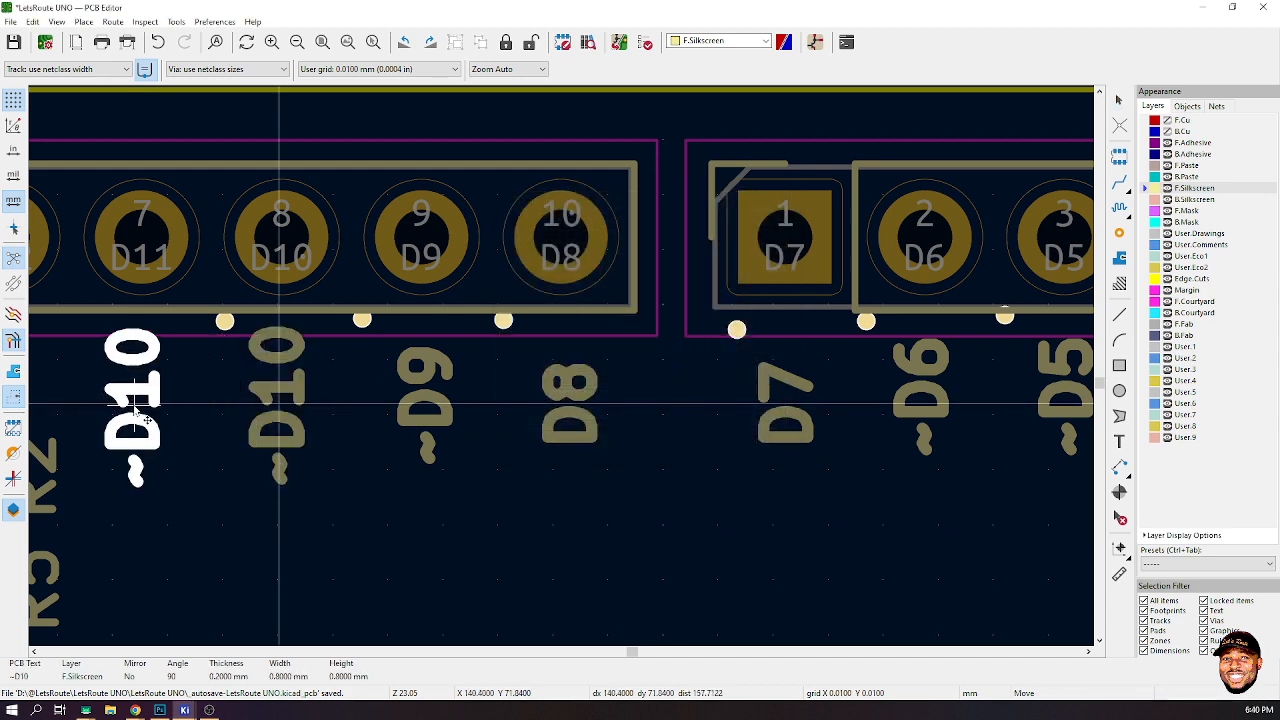
click(140, 415)
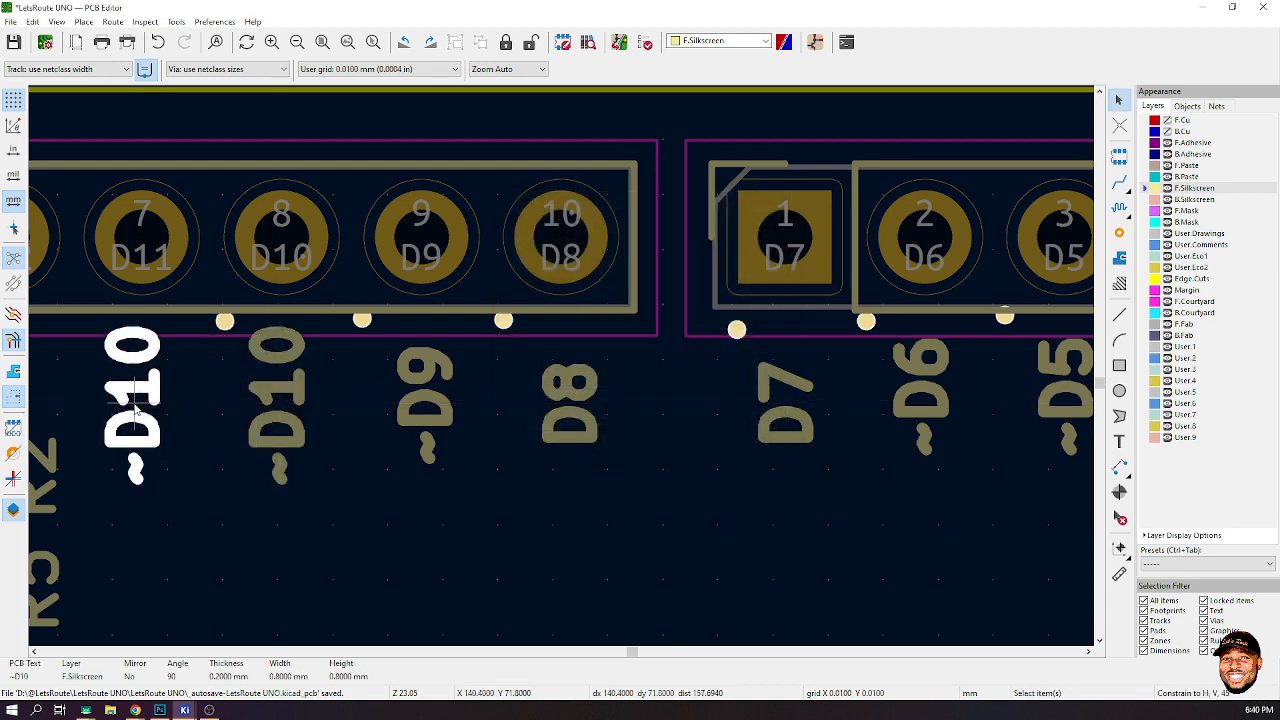
double_click(137, 410)
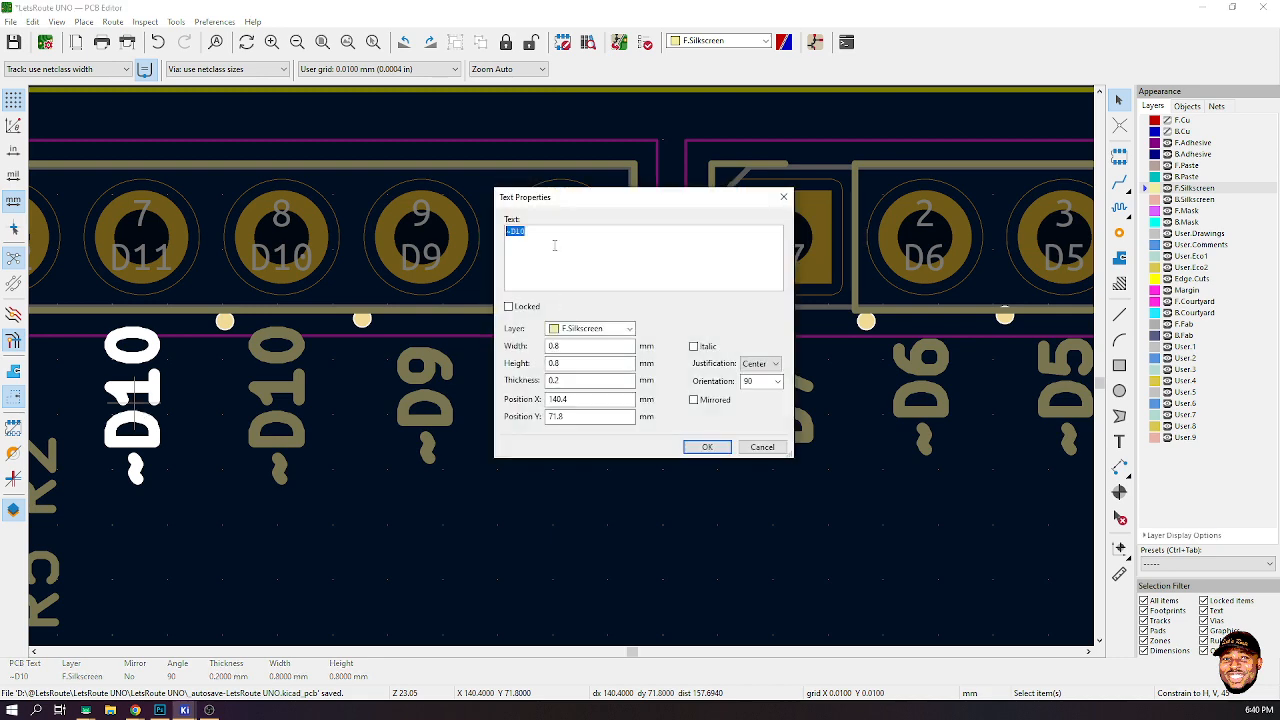
click(538, 243)
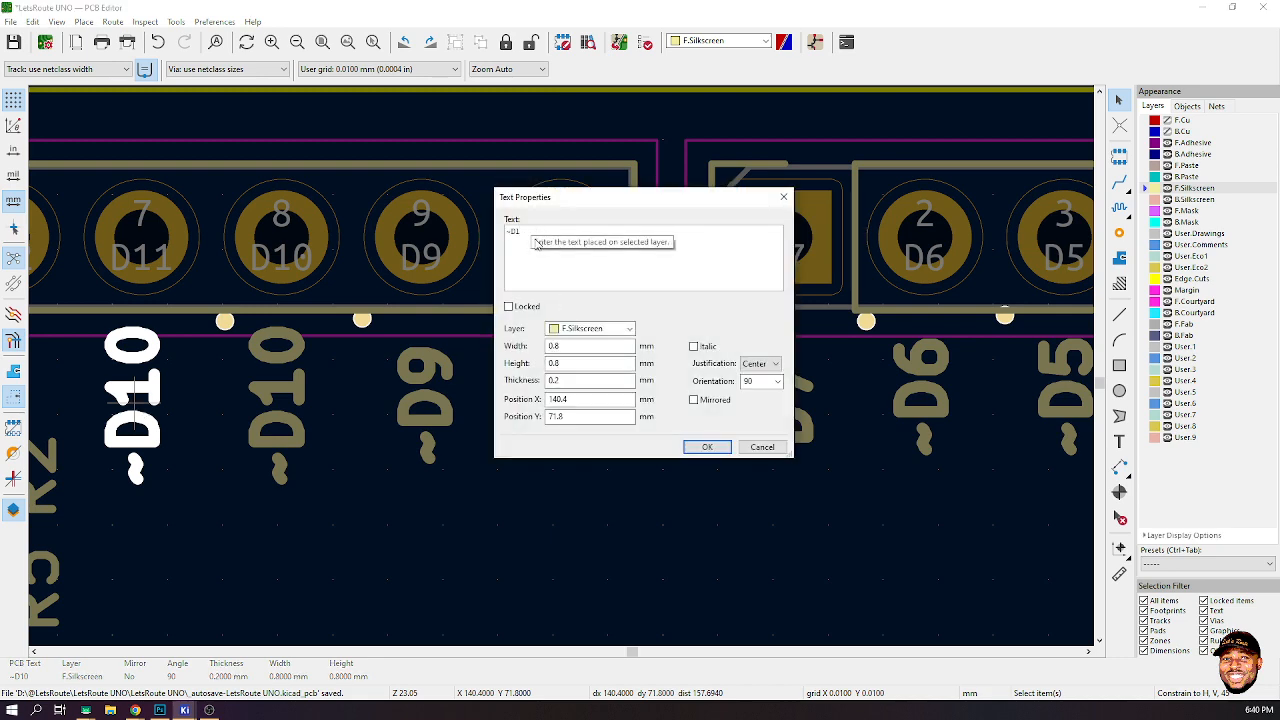
click(688, 448)
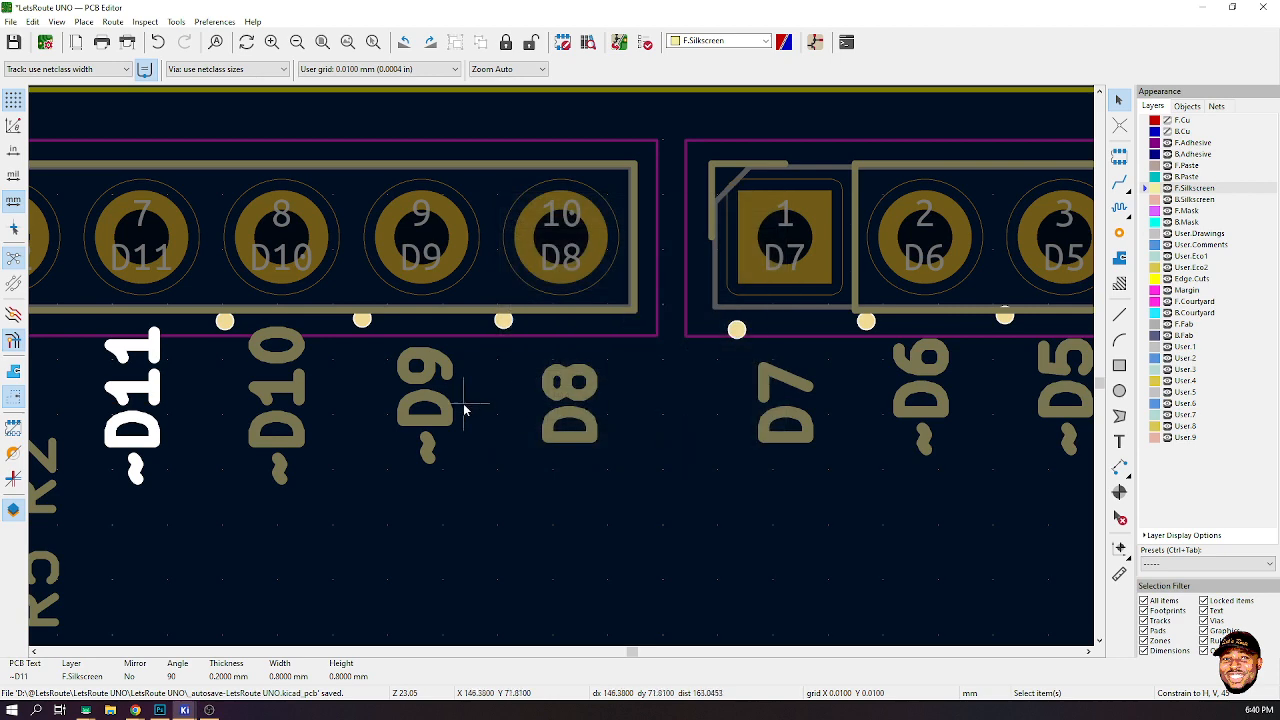
- Place a copy of the ~D11 label under pin D12, rename it ~12 and nudge it closer to the header
scroll(463, 406, down, 1)
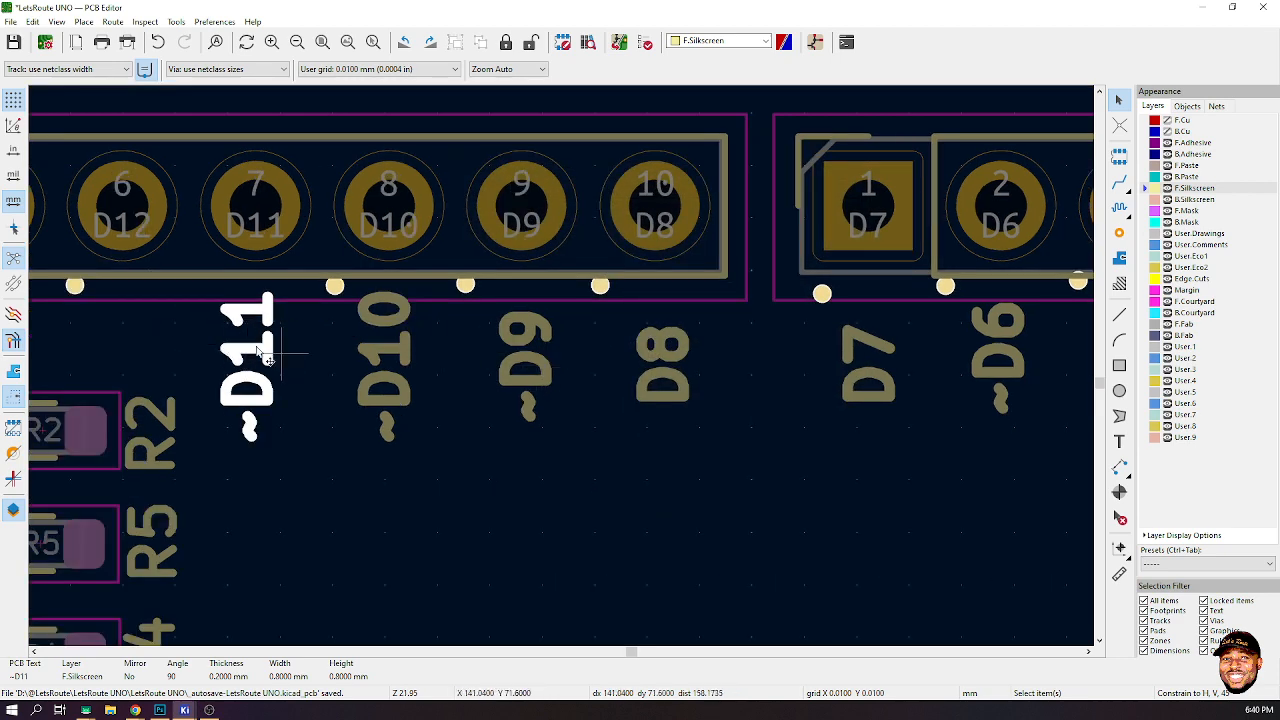
drag(265, 355, 126, 366)
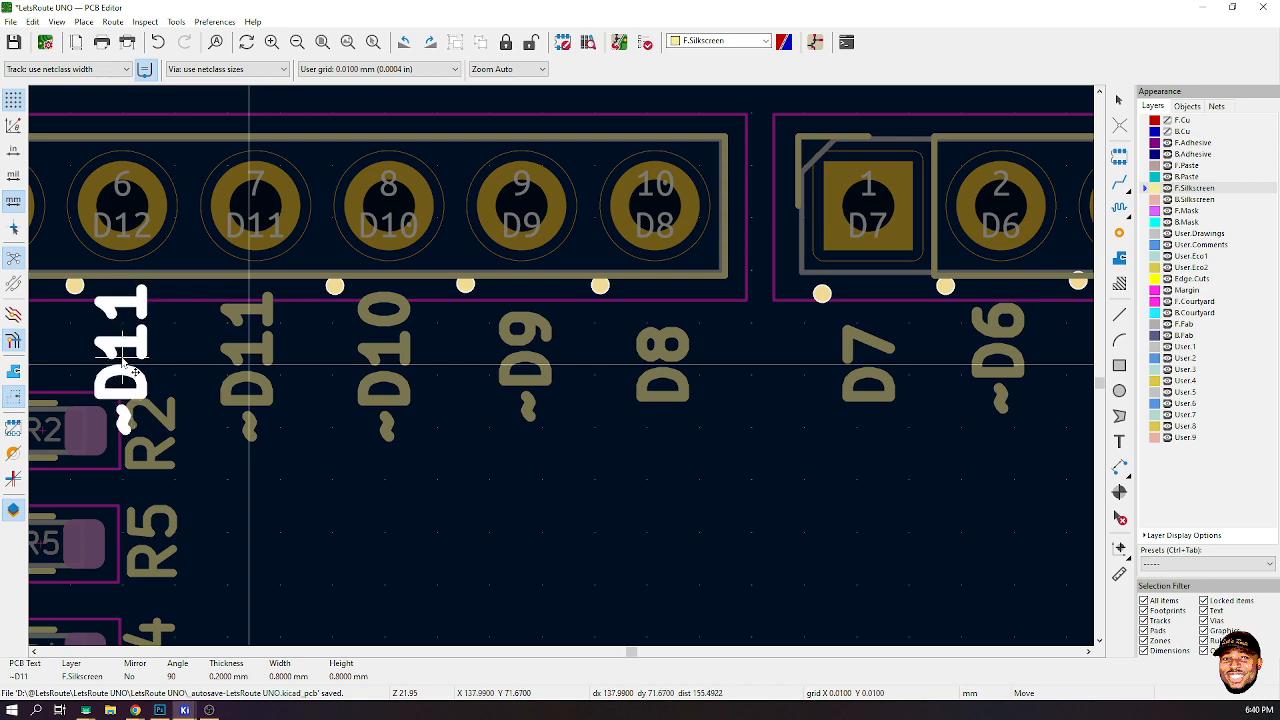
scroll(126, 366, down, 1)
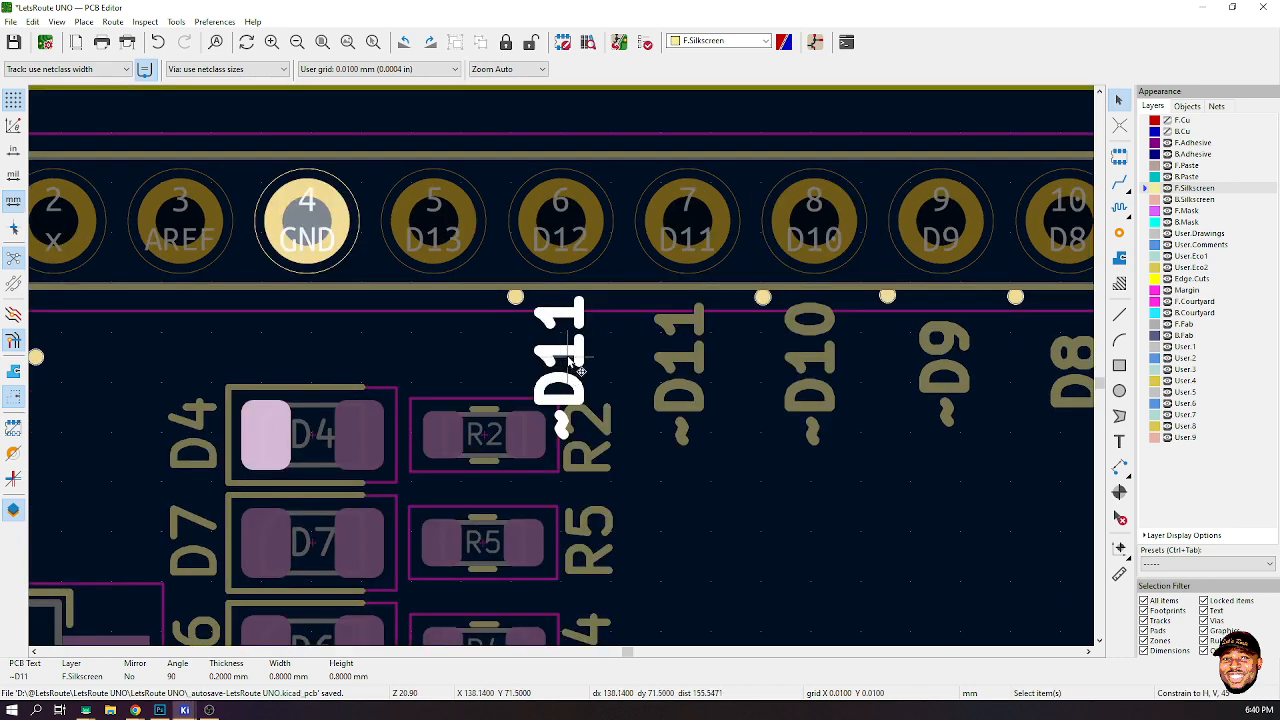
double_click(579, 368)
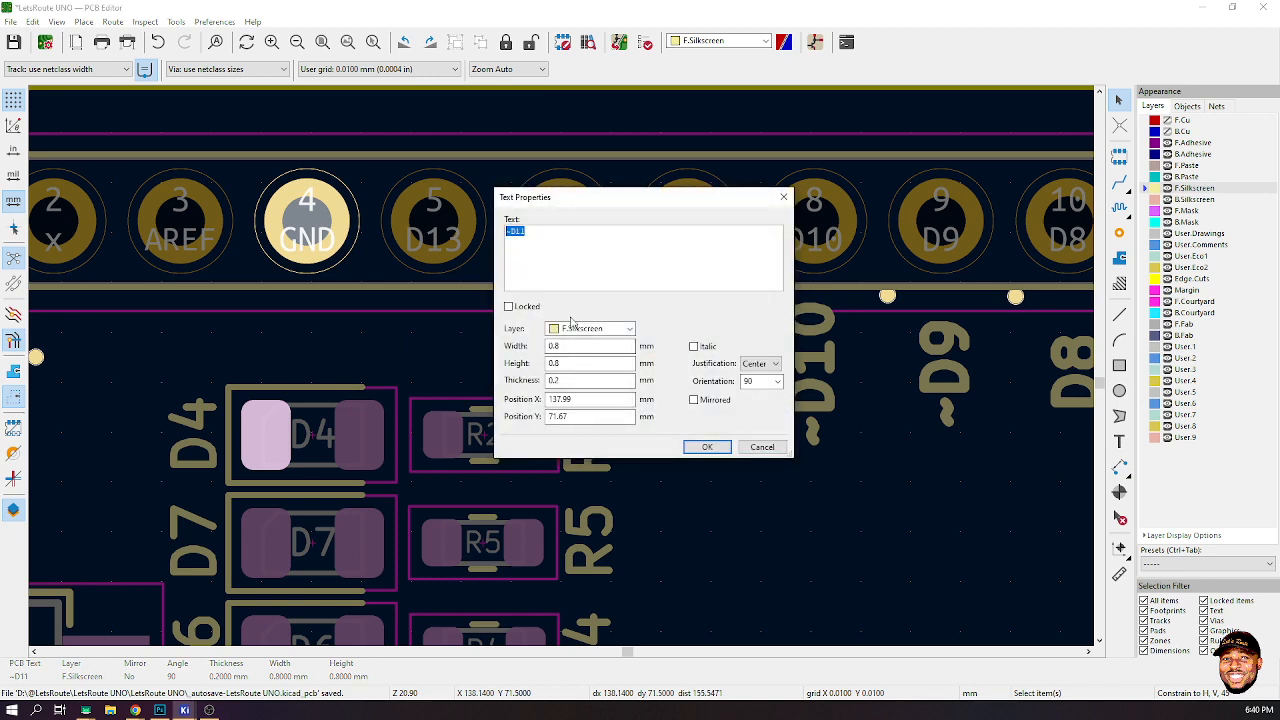
click(544, 231)
click(707, 446)
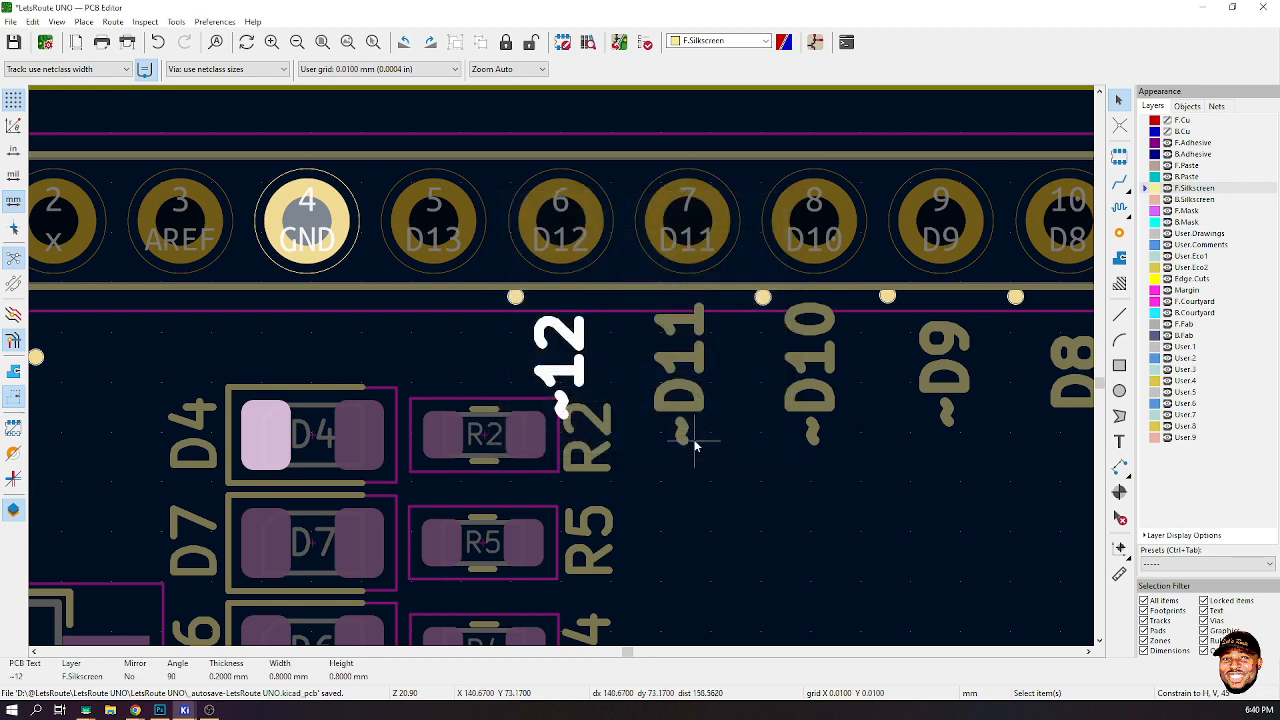
key(m)
click(565, 352)
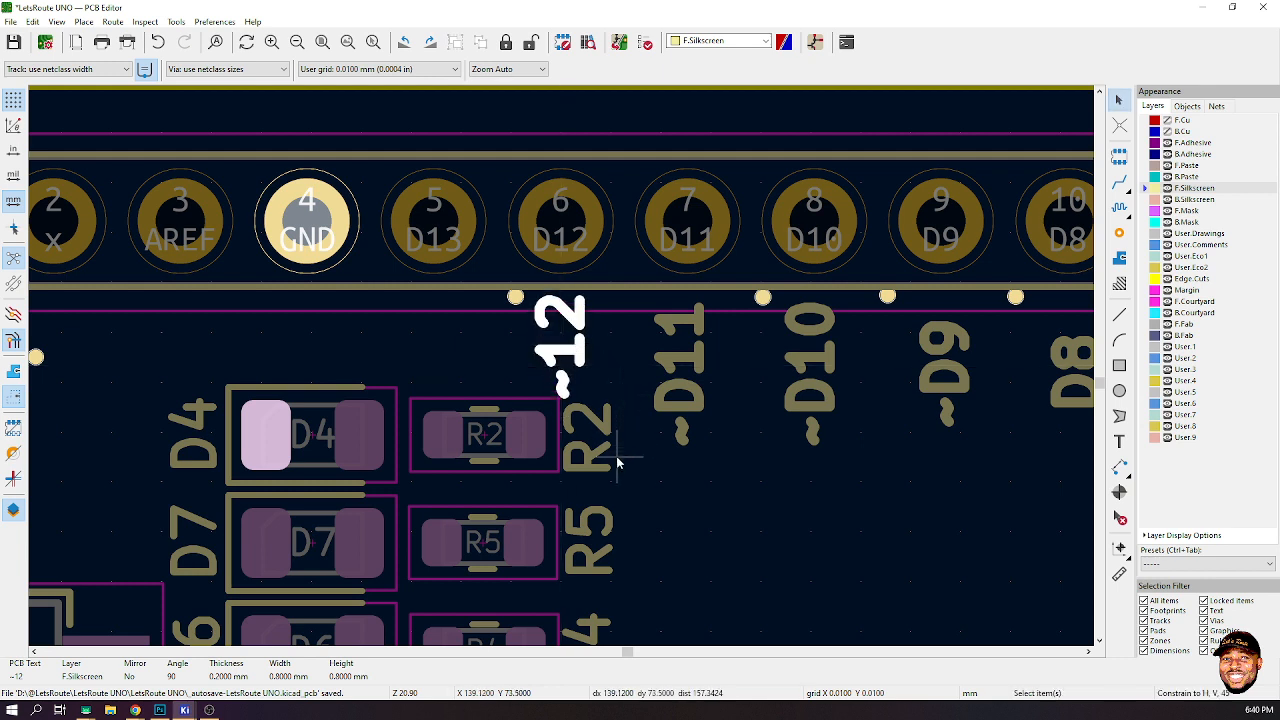
- Place a copy of the ~12 label under pin D13 and rename it 13
key(ctrl+d)
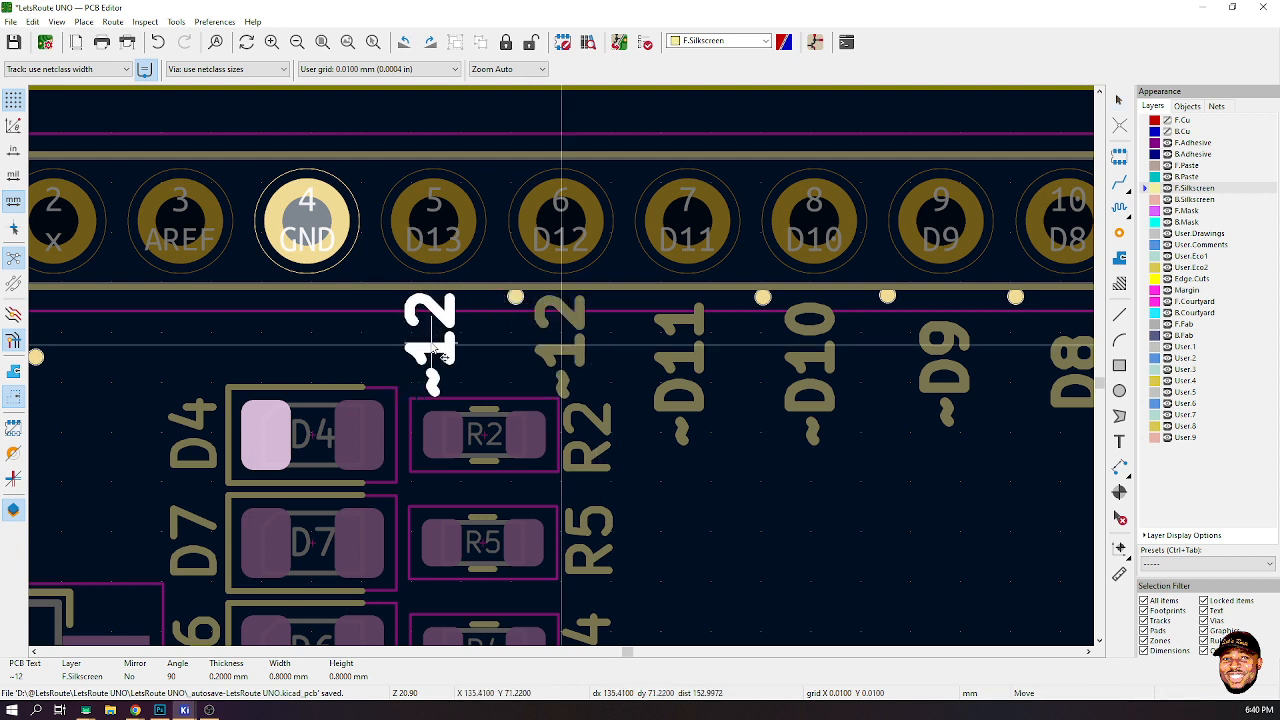
click(432, 350)
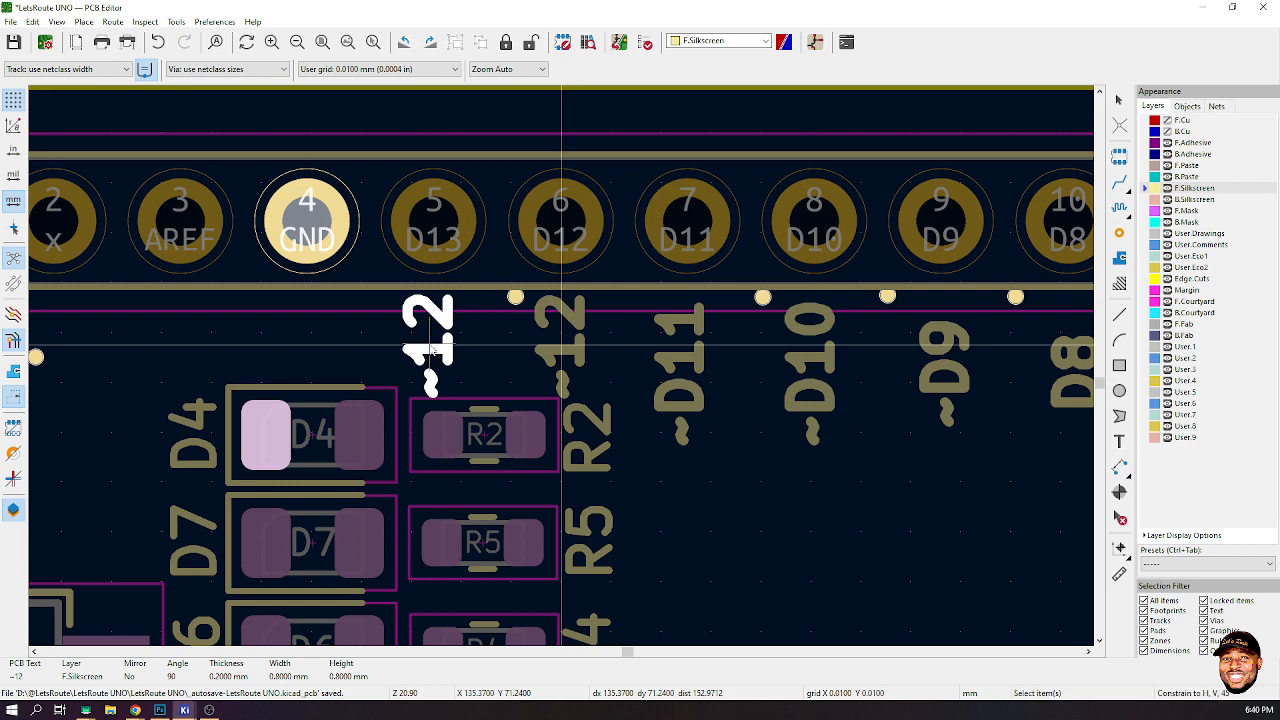
double_click(430, 350)
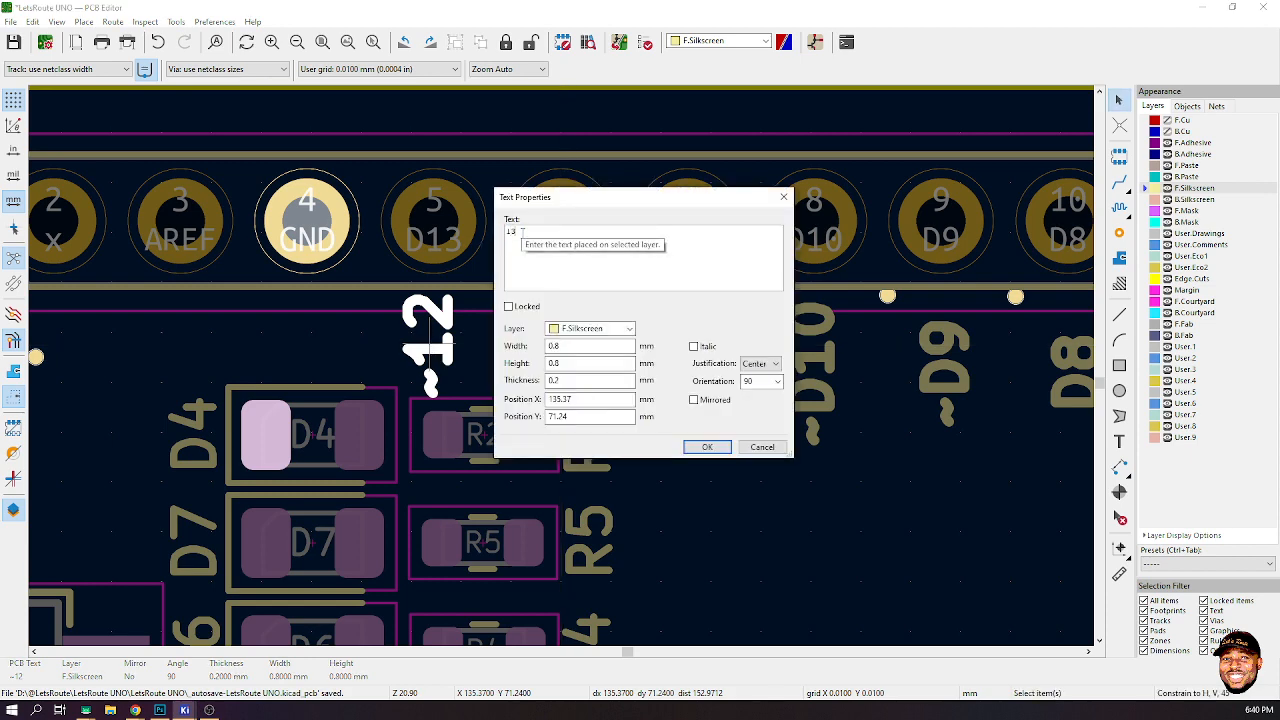
click(707, 447)
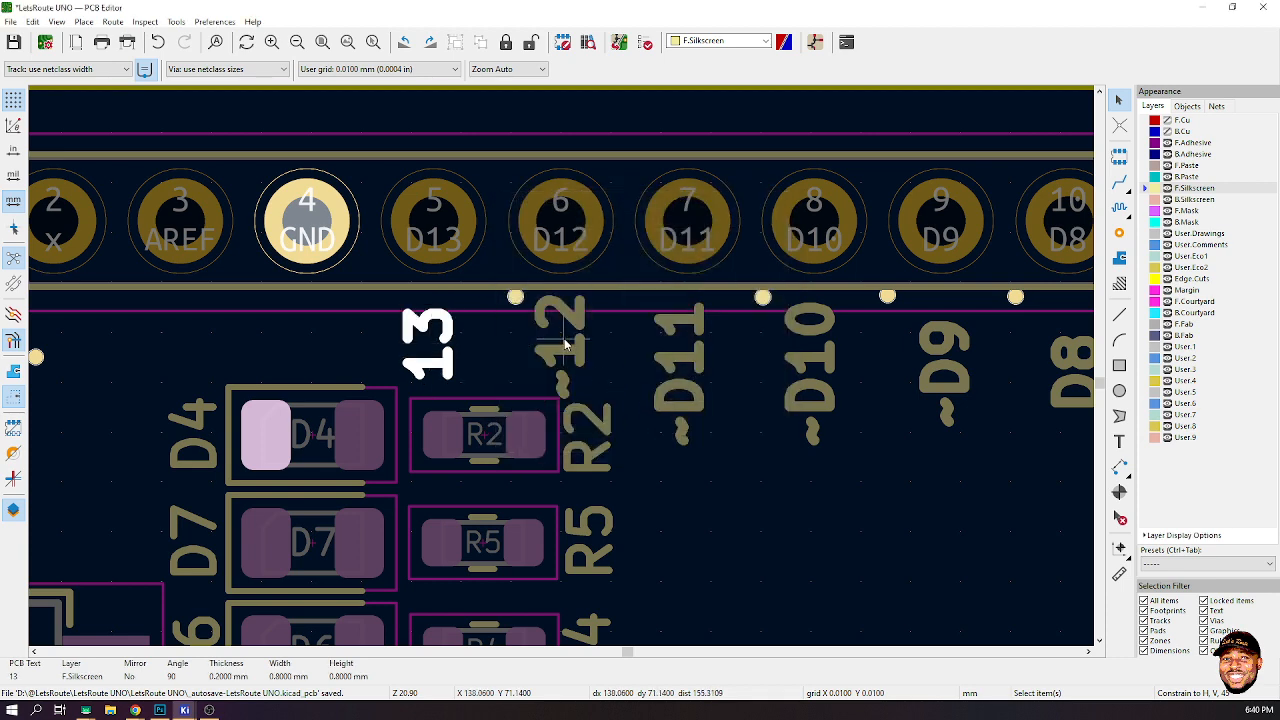
- Rename the ~12 label under pin D12 to 12
double_click(565, 345)
text(1)
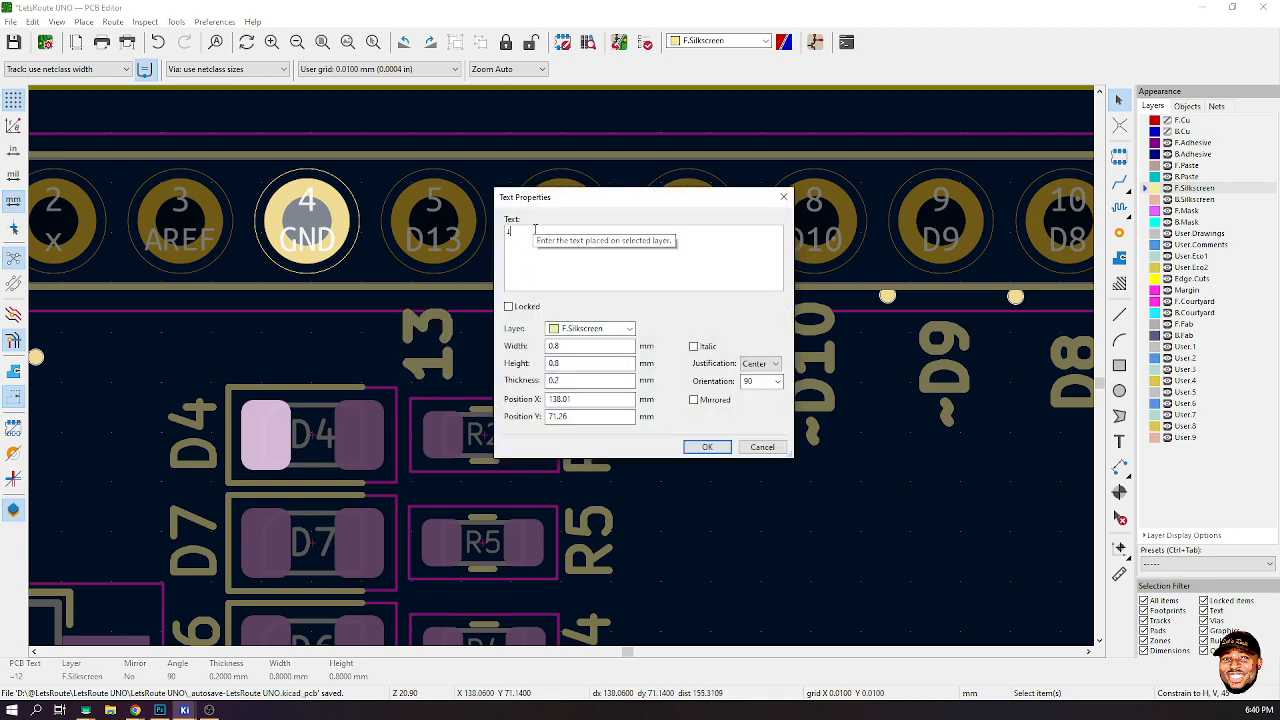
text(2)
click(707, 447)
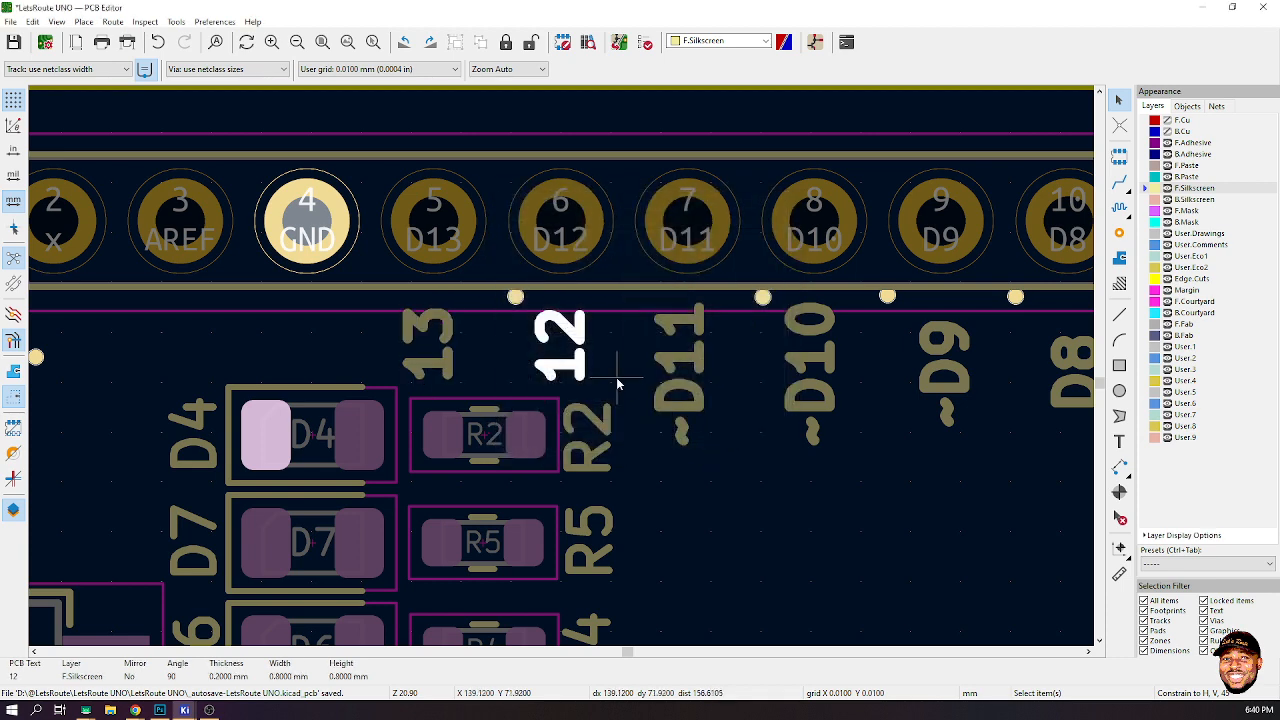
- Place a copy of the 13 label under pin GND and rename it GND
click(433, 372)
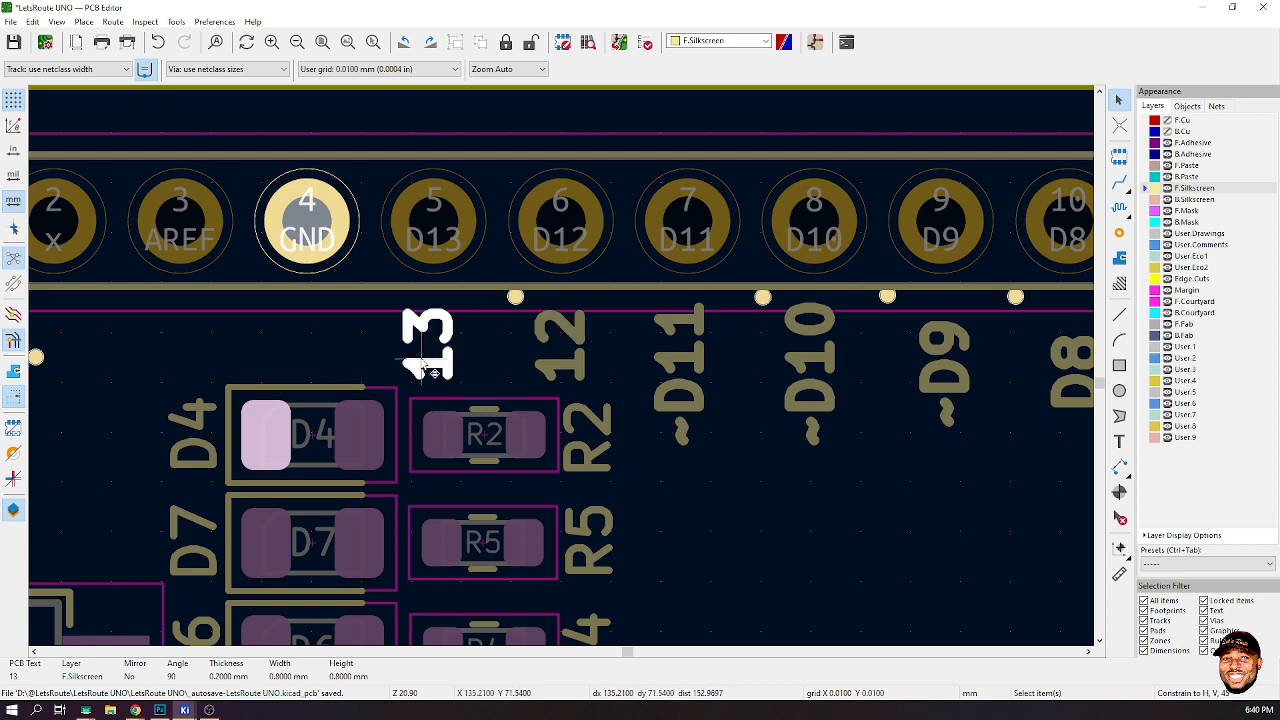
key(ctrl+d)
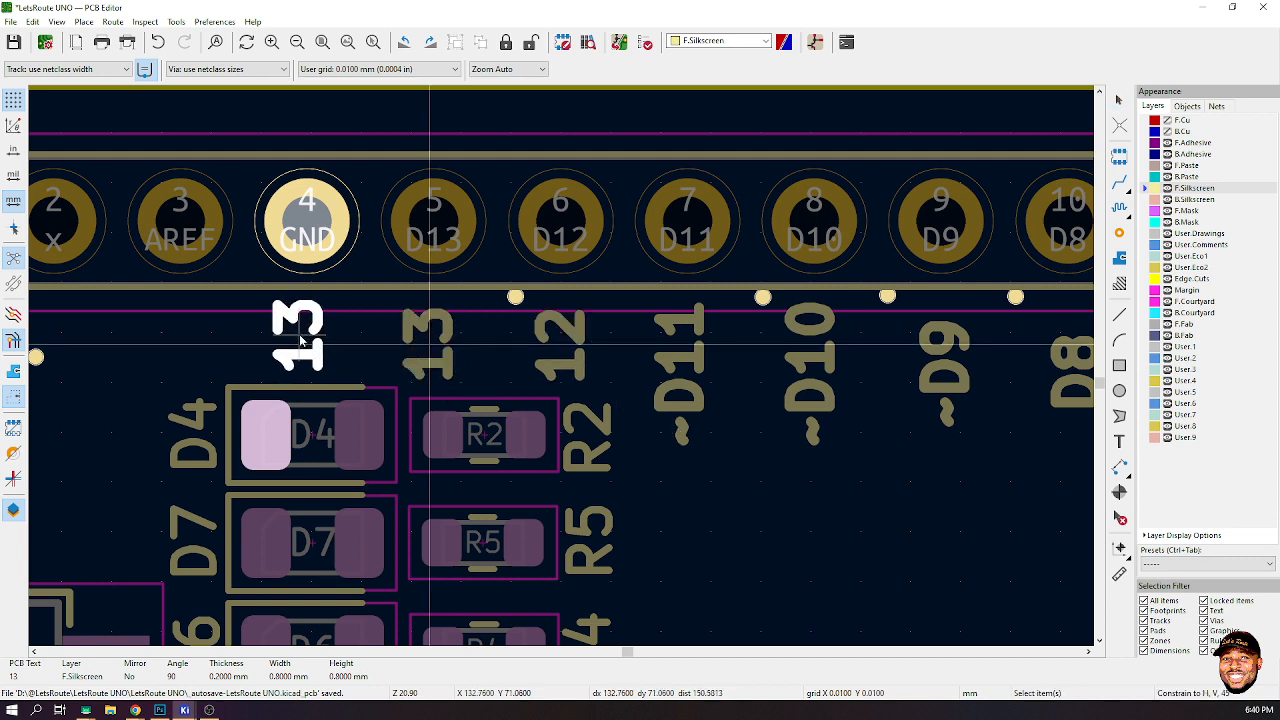
click(300, 341)
double_click(314, 343)
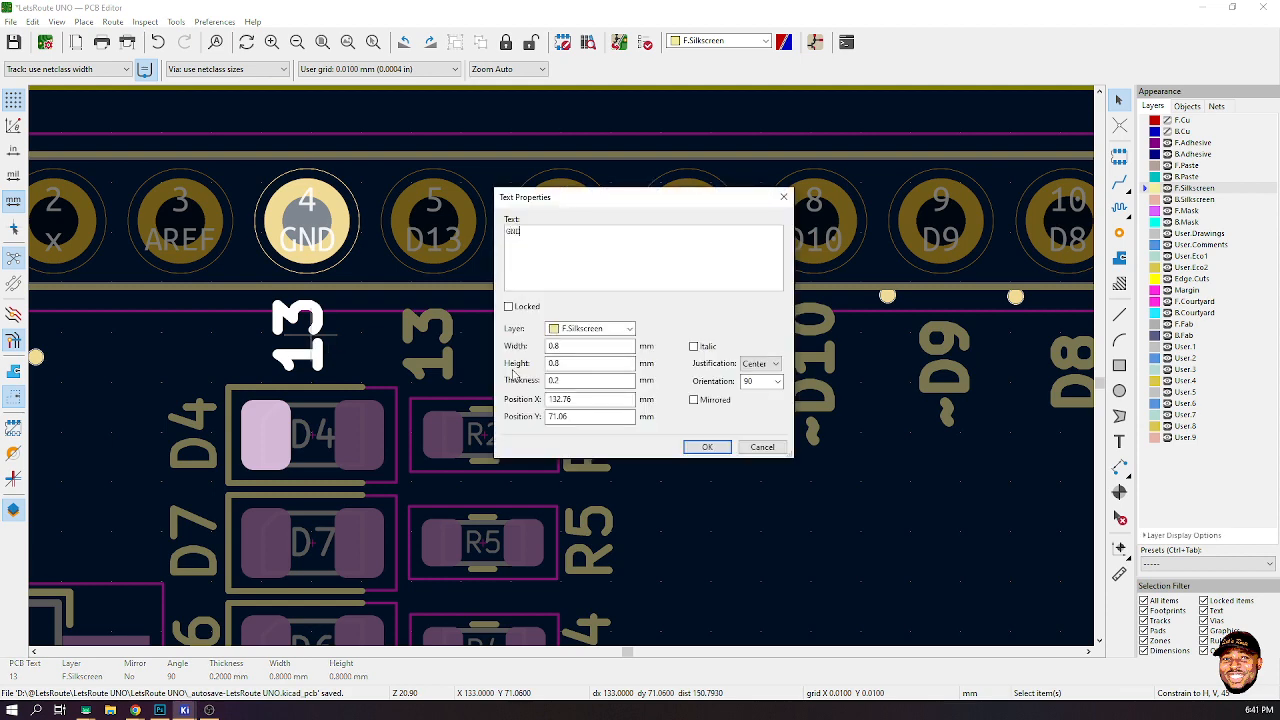
click(707, 446)
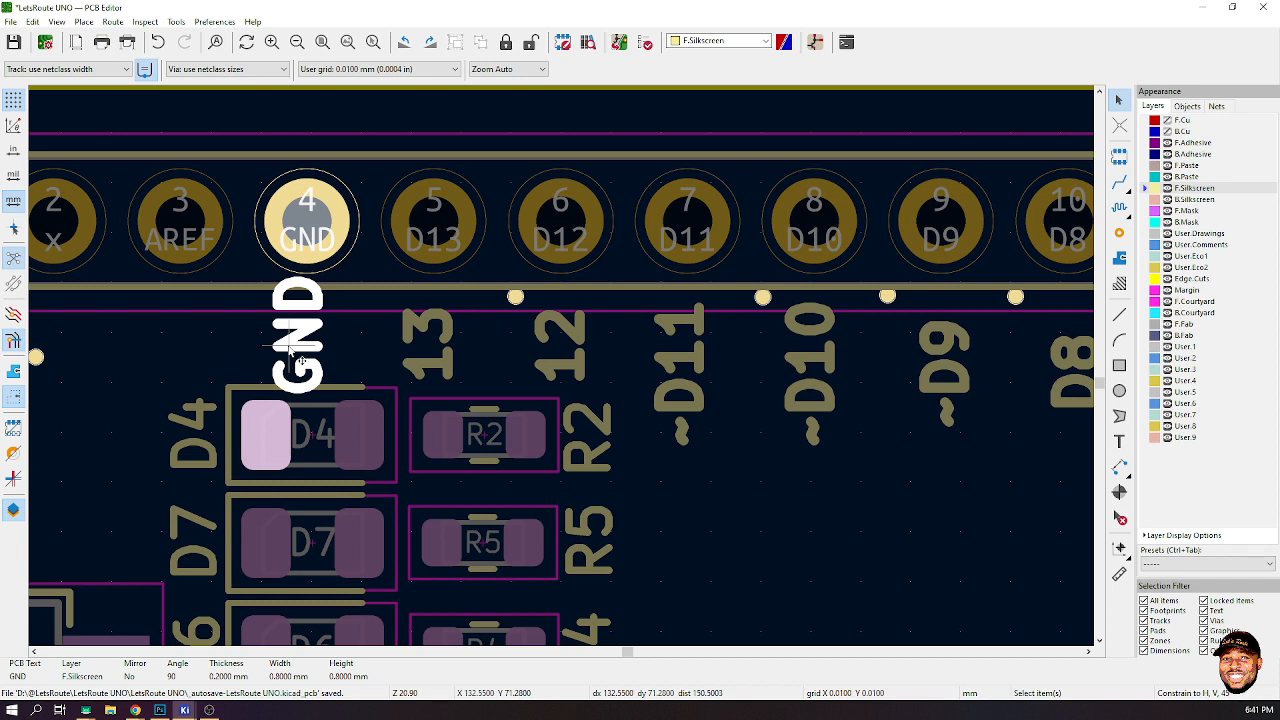
- Rotate the GND label to horizontal and reposition it under pin GND
key(m)
key(r)
key(r)
key(r)
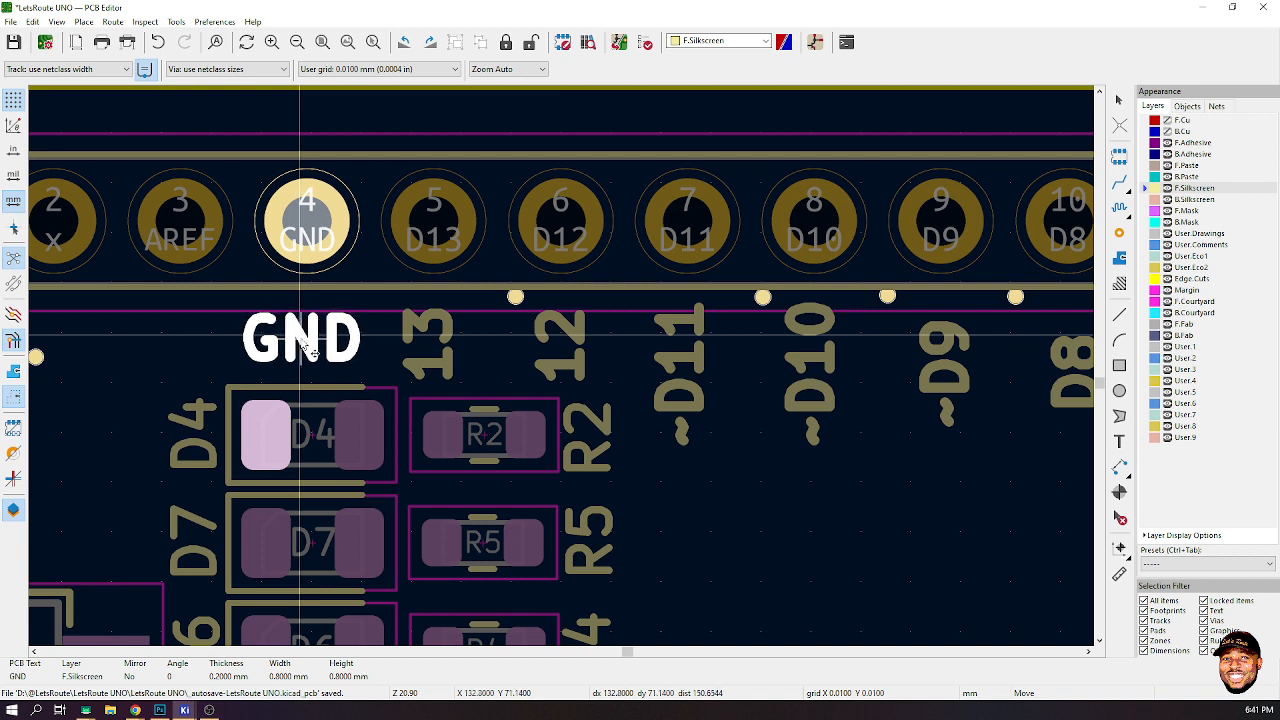
click(312, 350)
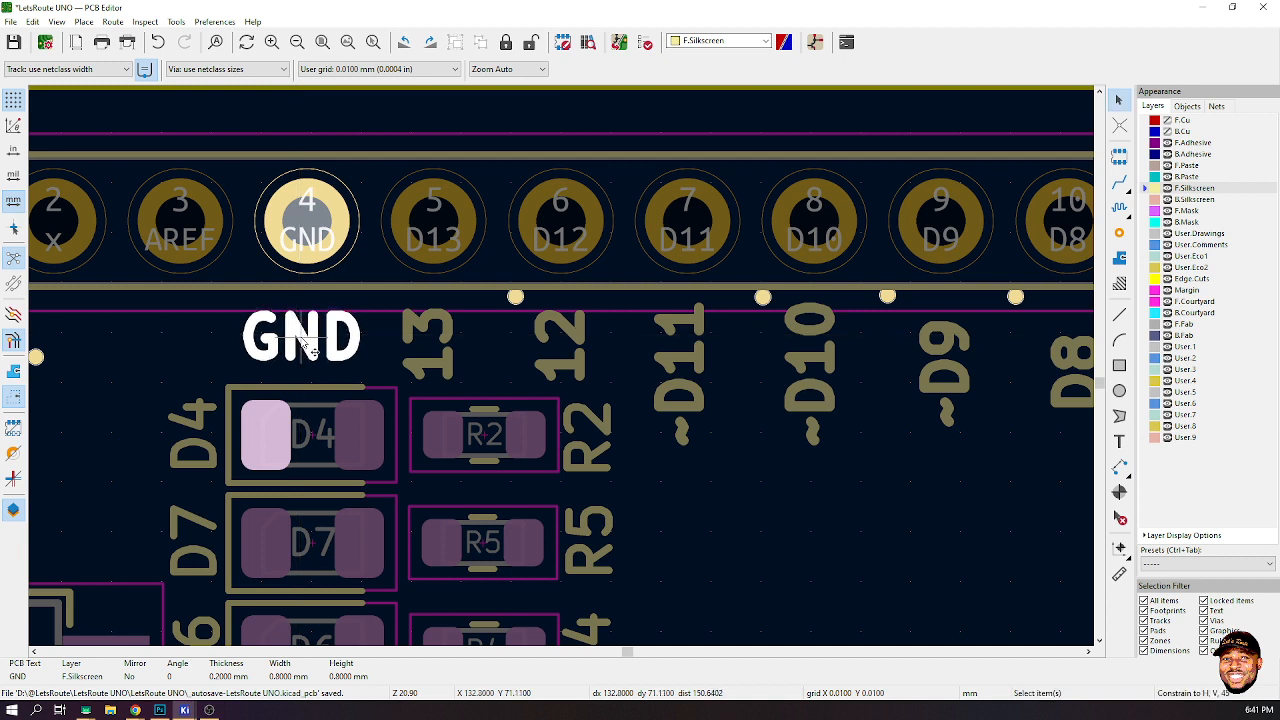
key(m)
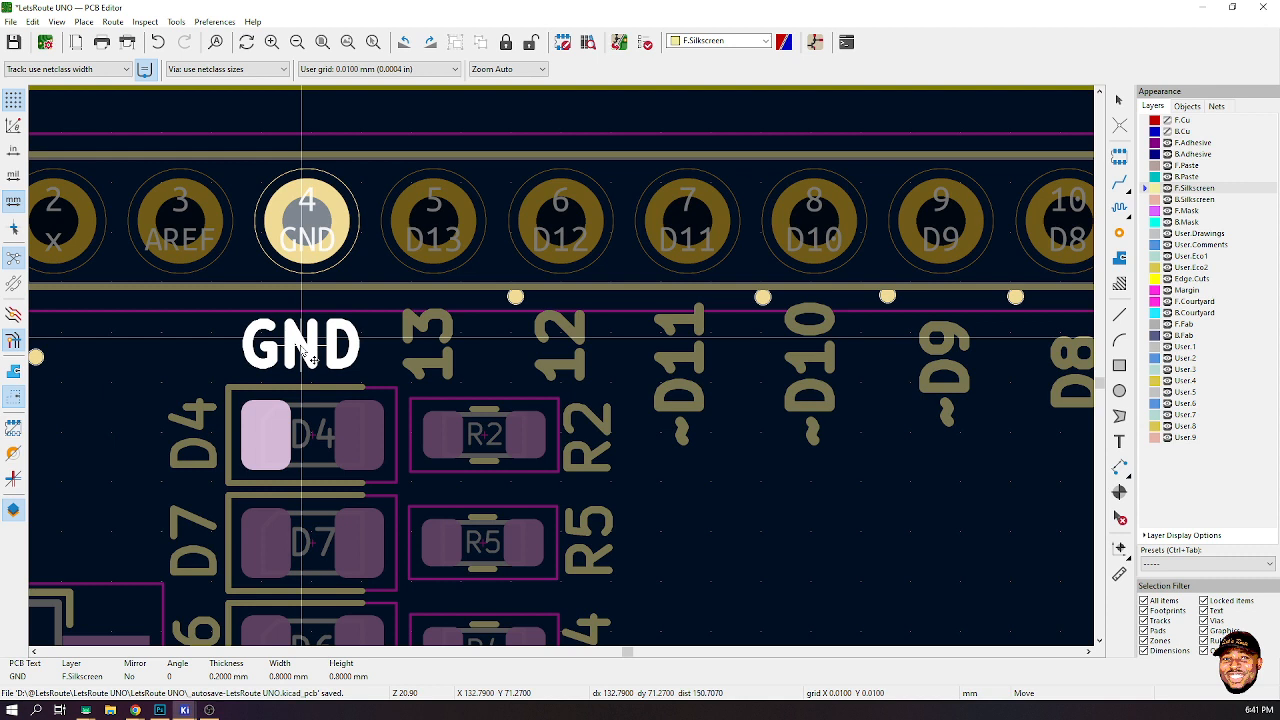
click(307, 352)
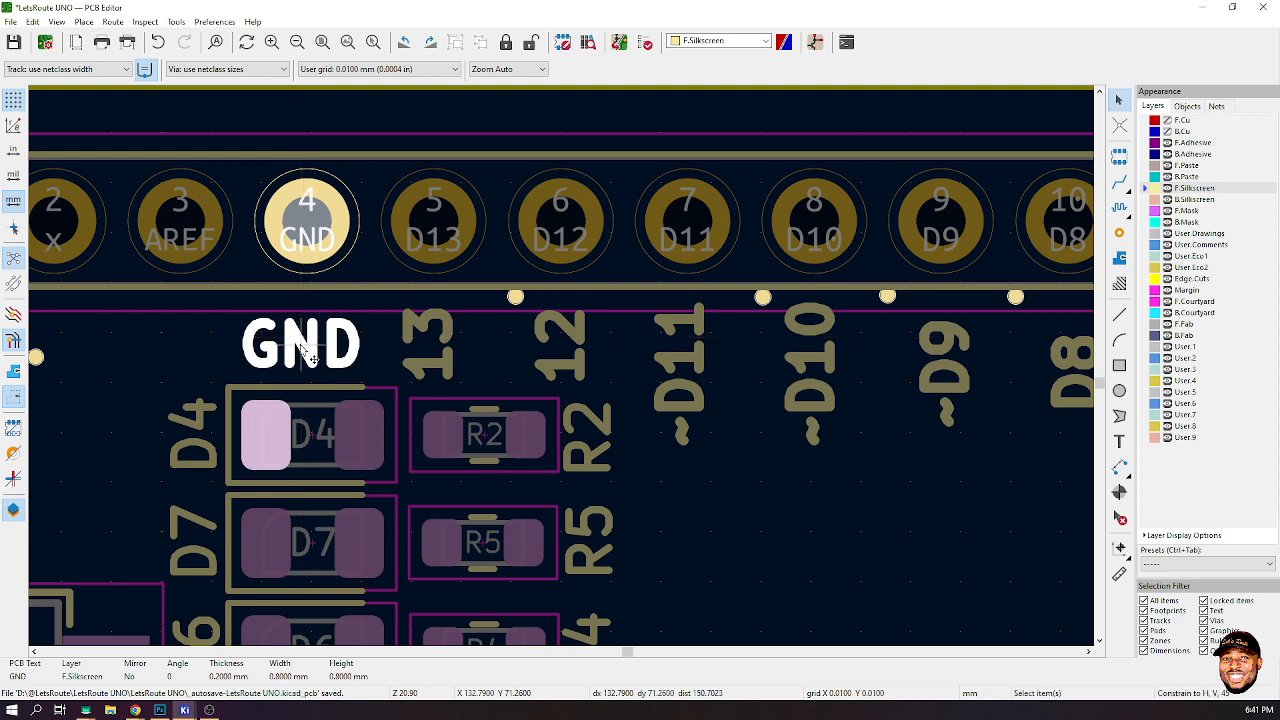
- Place a copy of the GND label to its left under pin AREF and rename it AREF
key(ctrl+d)
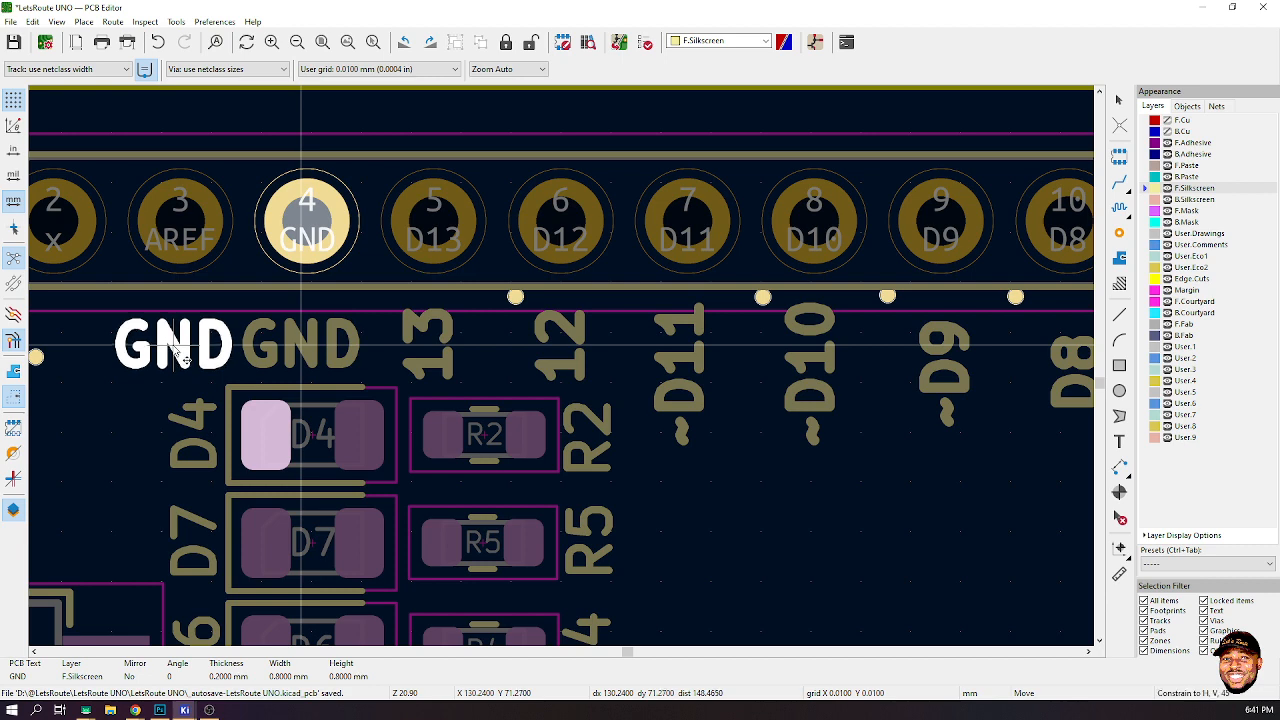
click(186, 357)
double_click(177, 350)
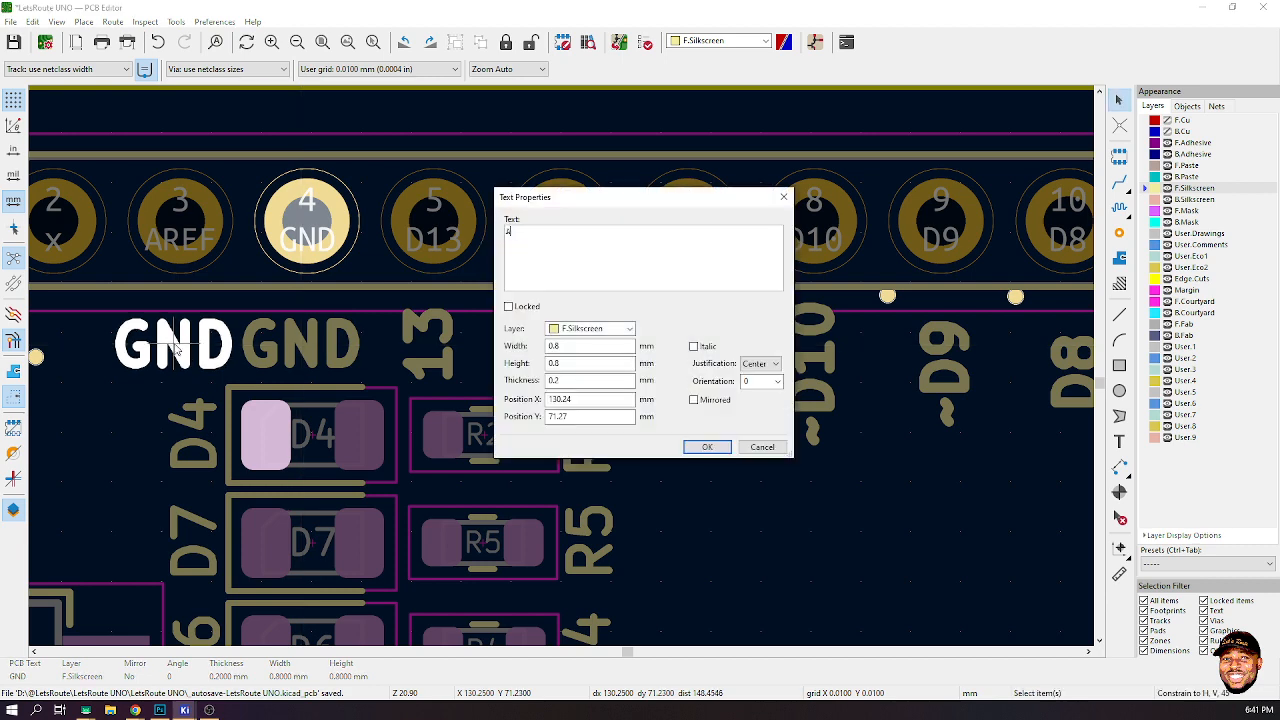
text(AREF)
click(691, 449)
- Select all the labels from AREF through D8 and align them to the top
scroll(640, 377, down, 3)
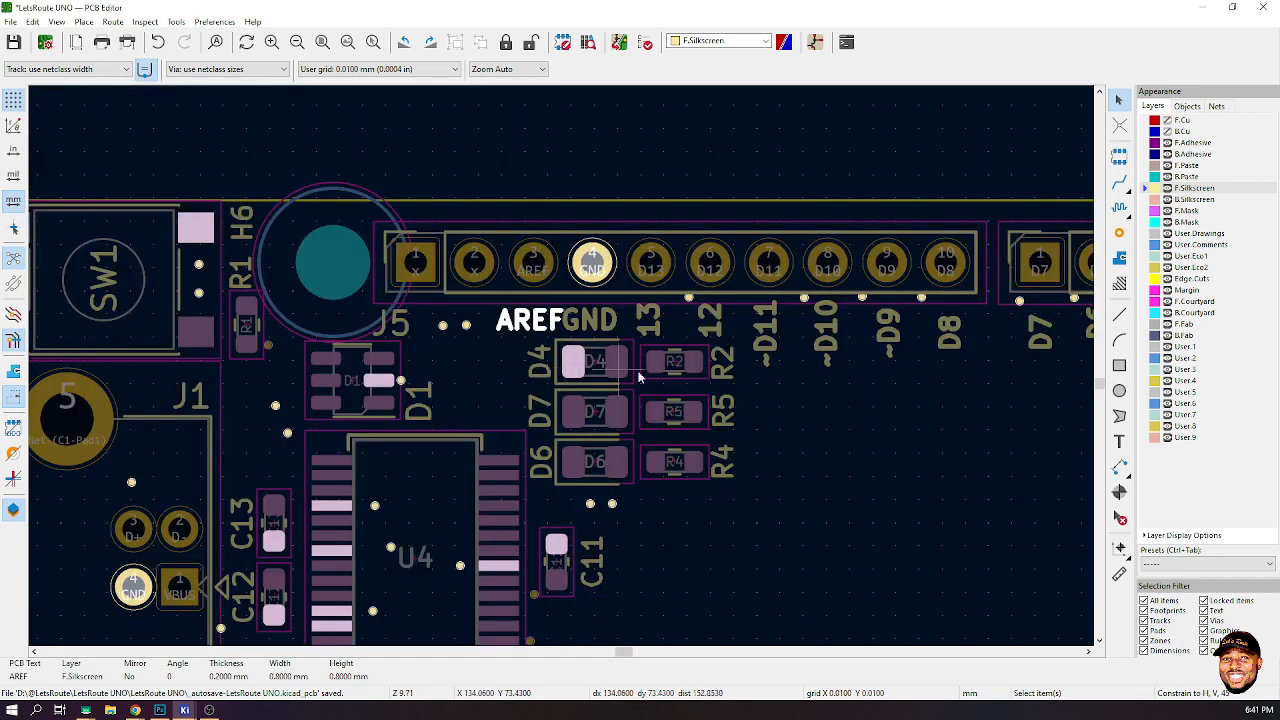
scroll(561, 364, down, 1)
scroll(561, 364, up, 3)
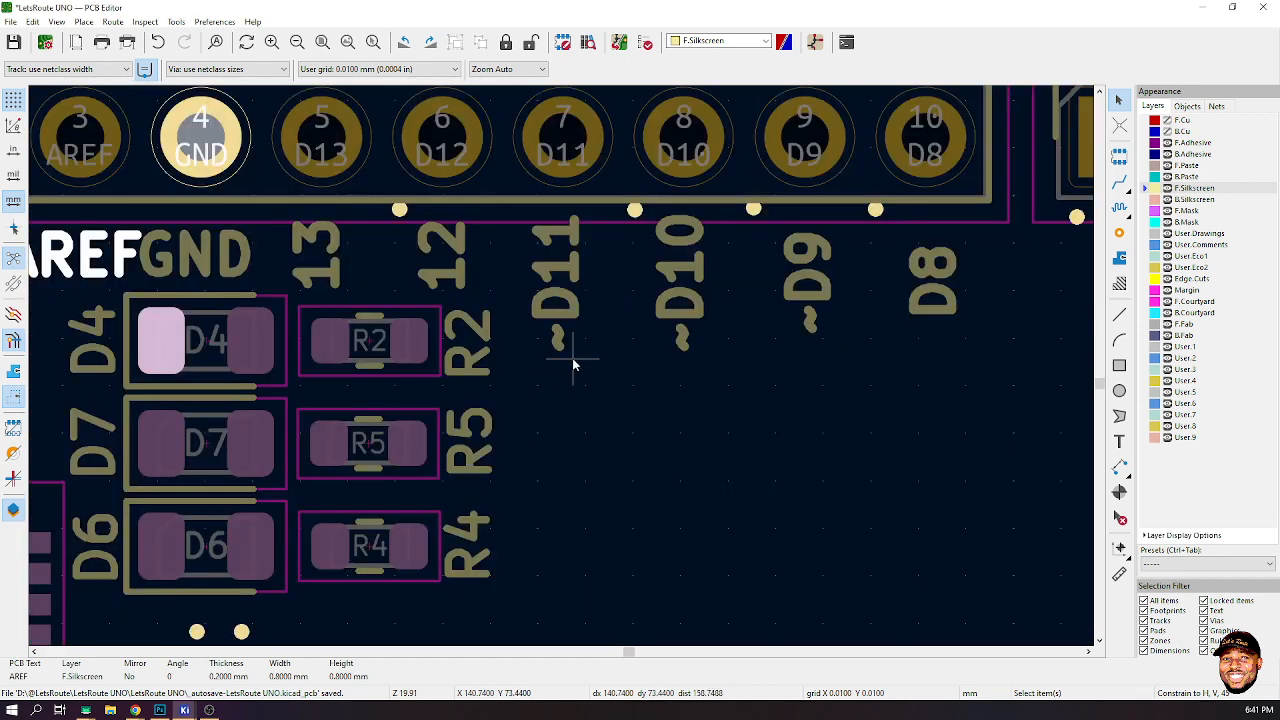
click(316, 244)
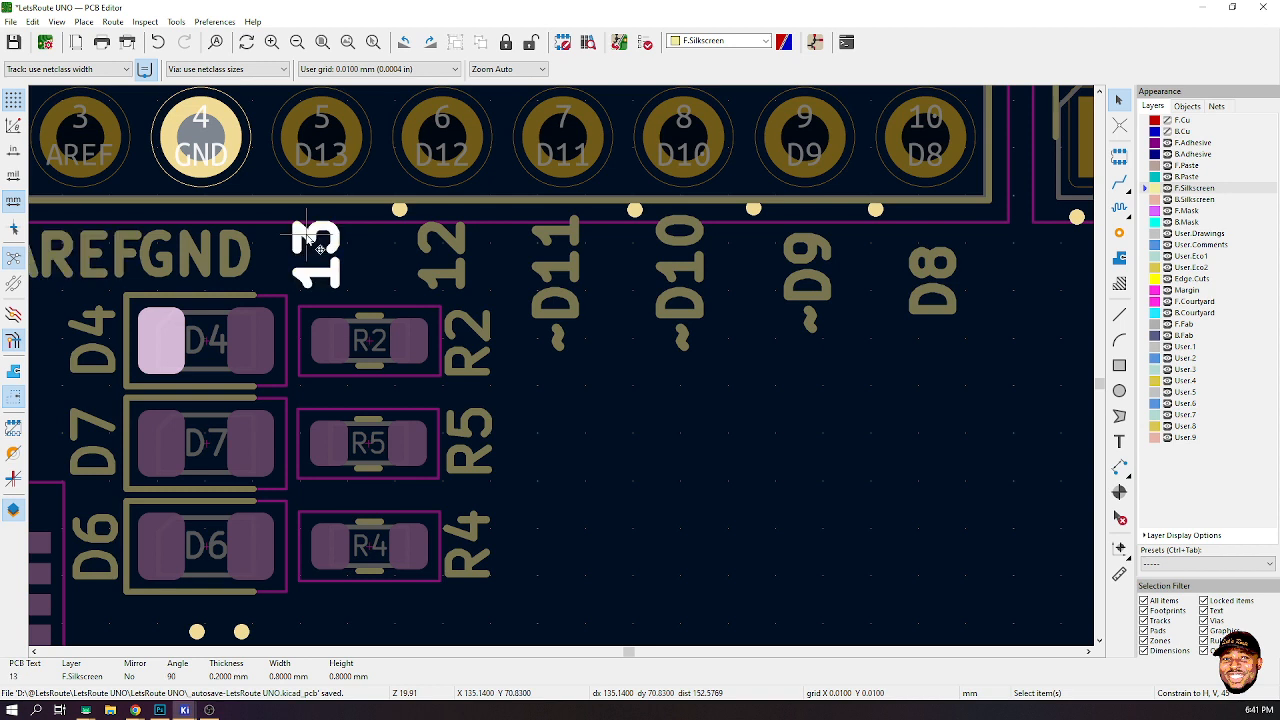
click(200, 252)
shift+click(100, 250)
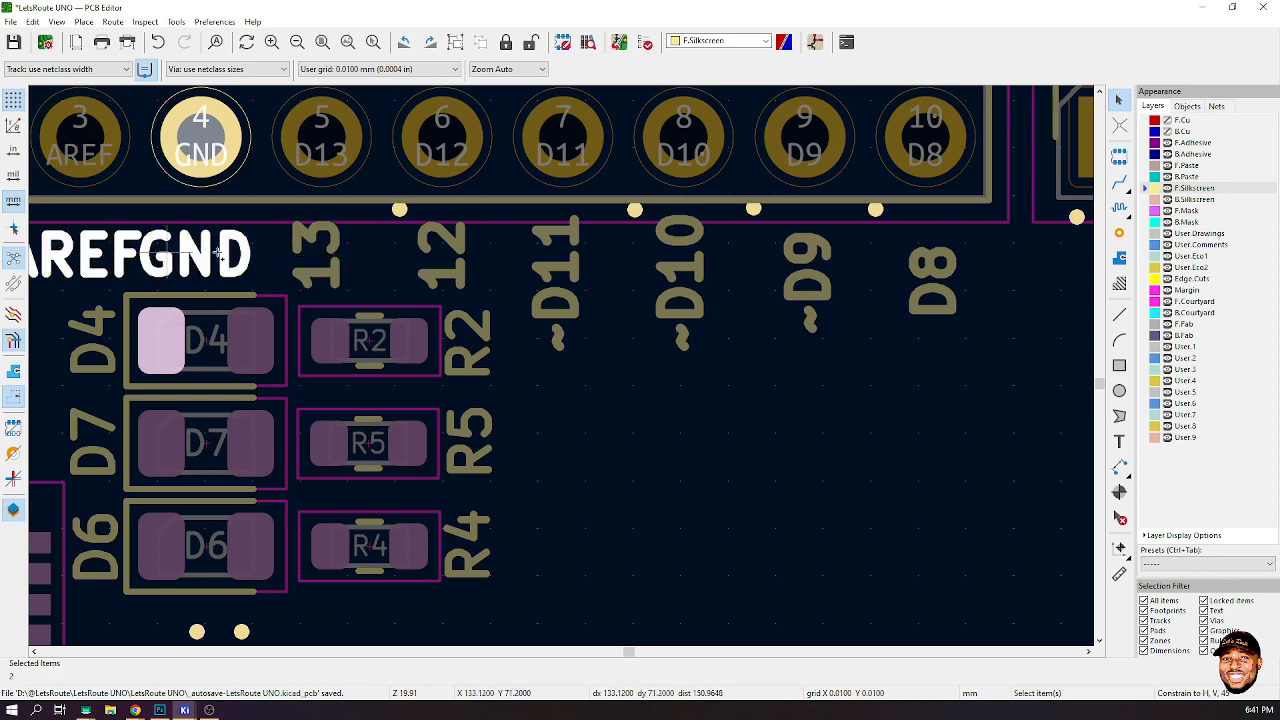
shift+click(316, 255)
shift+click(446, 262)
shift+click(566, 285)
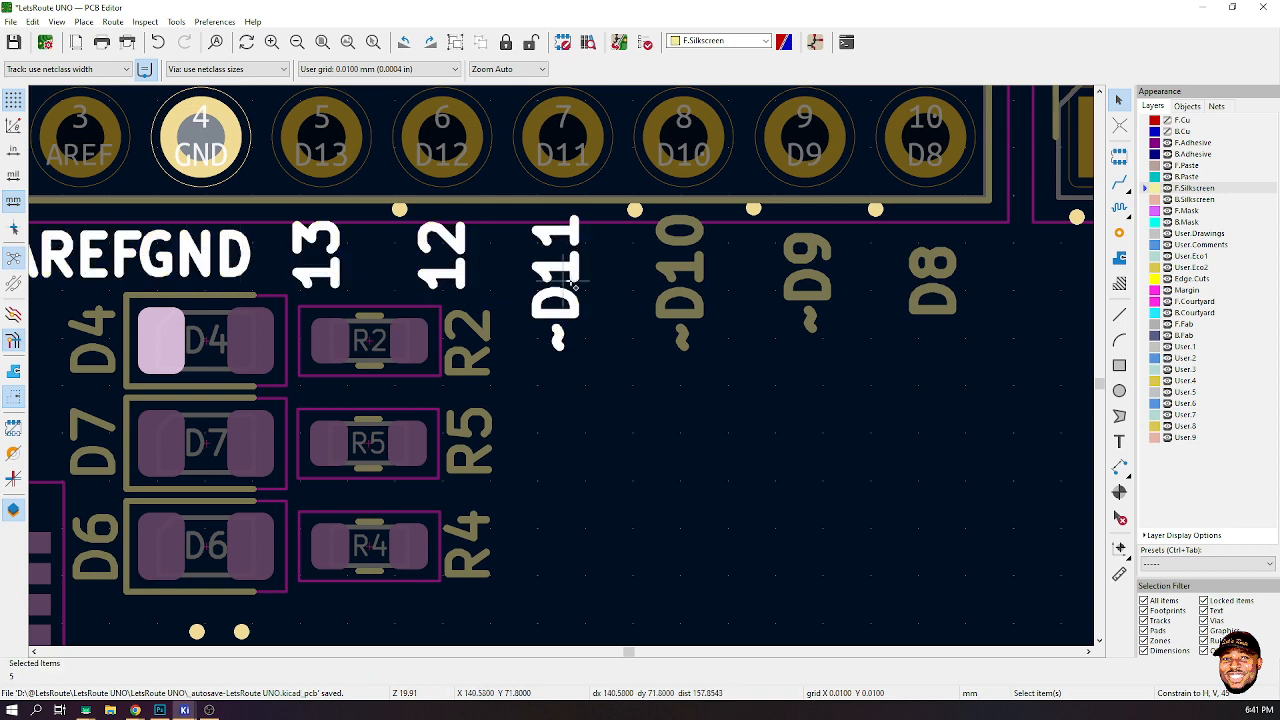
shift+click(680, 272)
shift+click(808, 278)
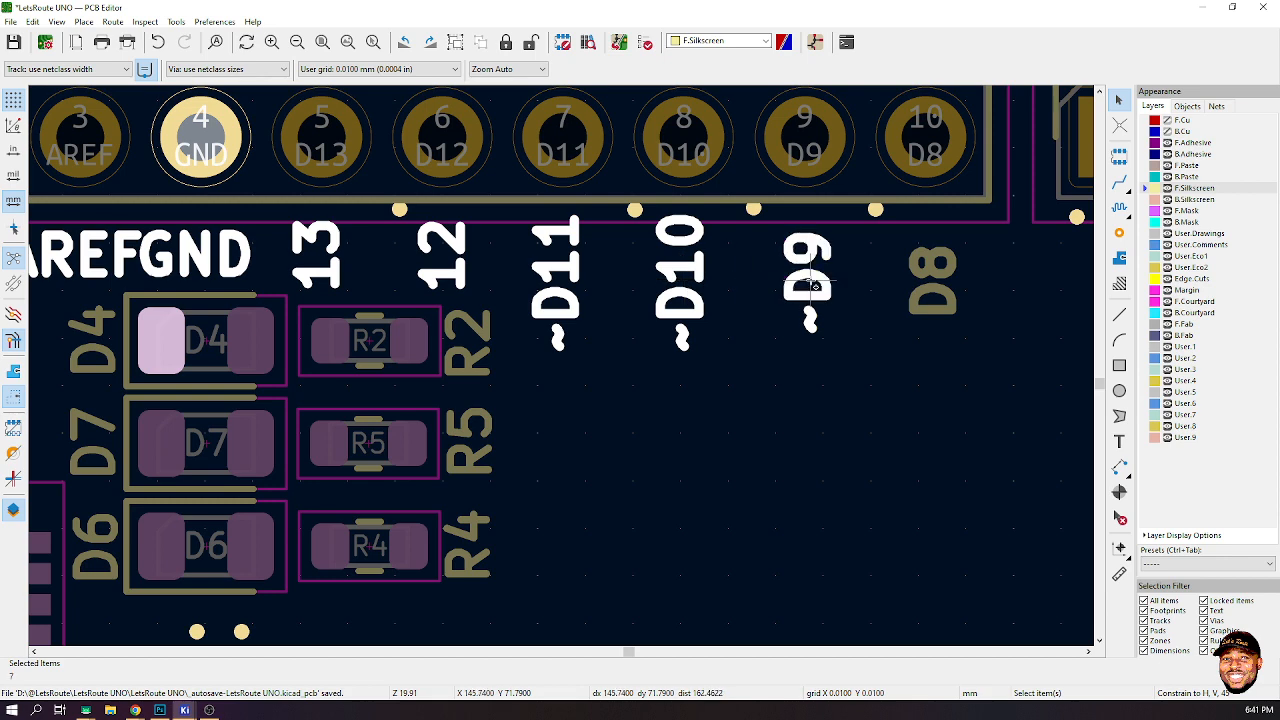
shift+click(935, 283)
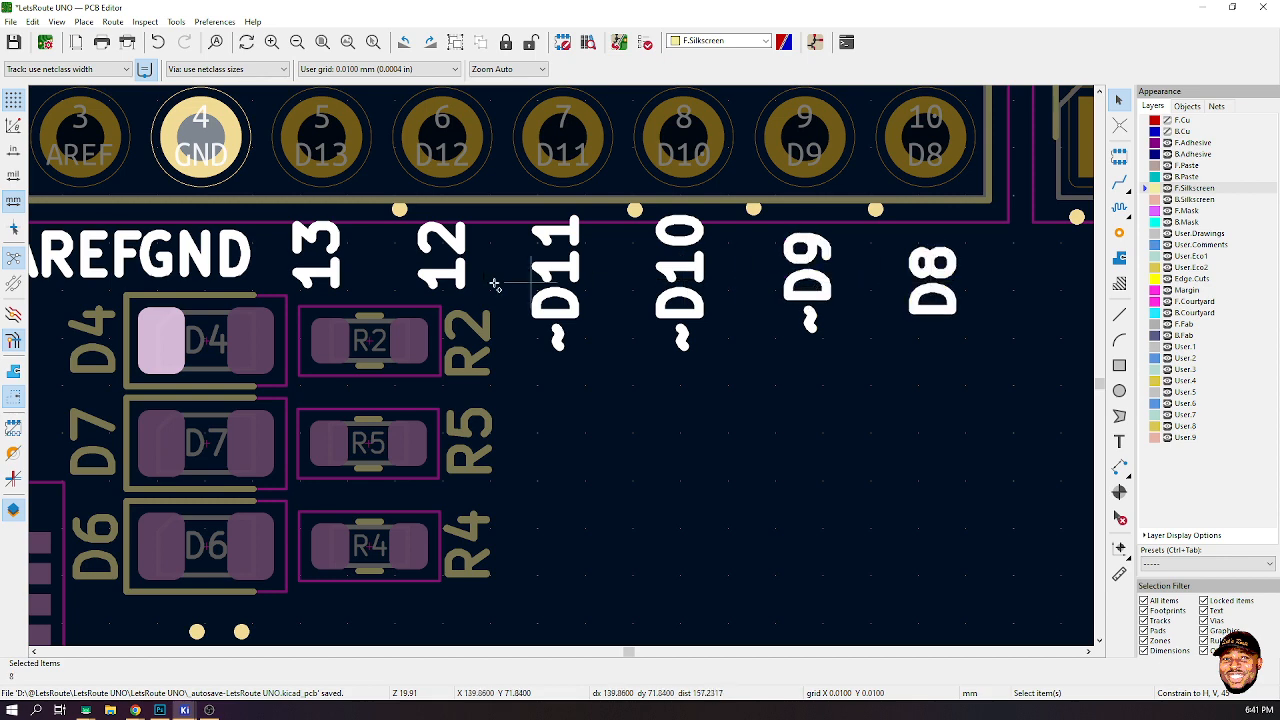
right_click(158, 258)
mouse_move(305, 353)
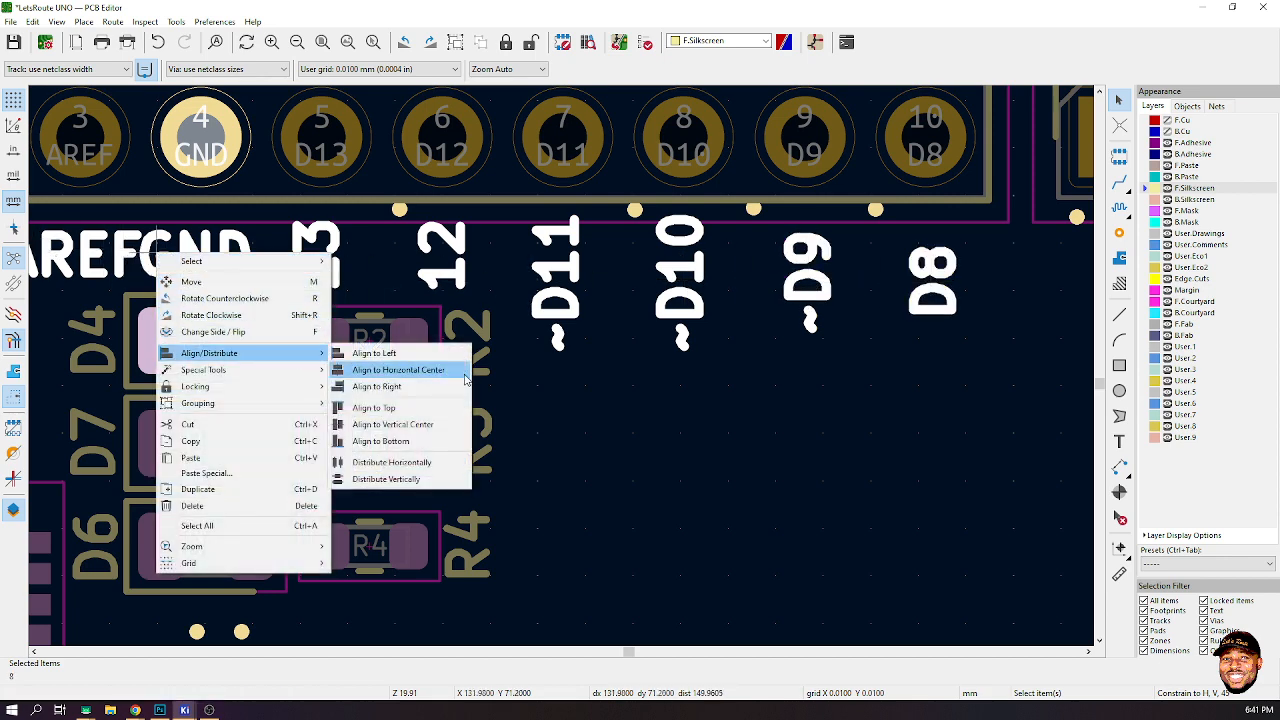
click(458, 408)
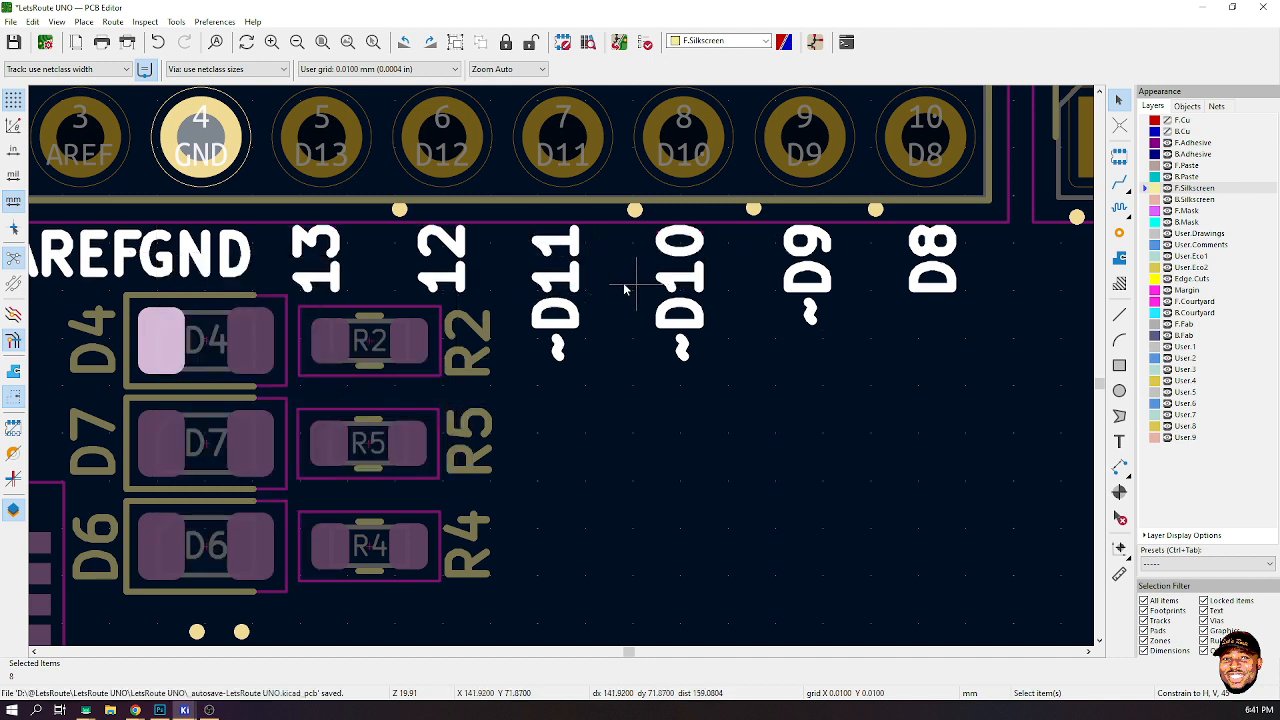
- Distribute the labels from 13 through D8 evenly in the horizontal direction
right_click(222, 264)
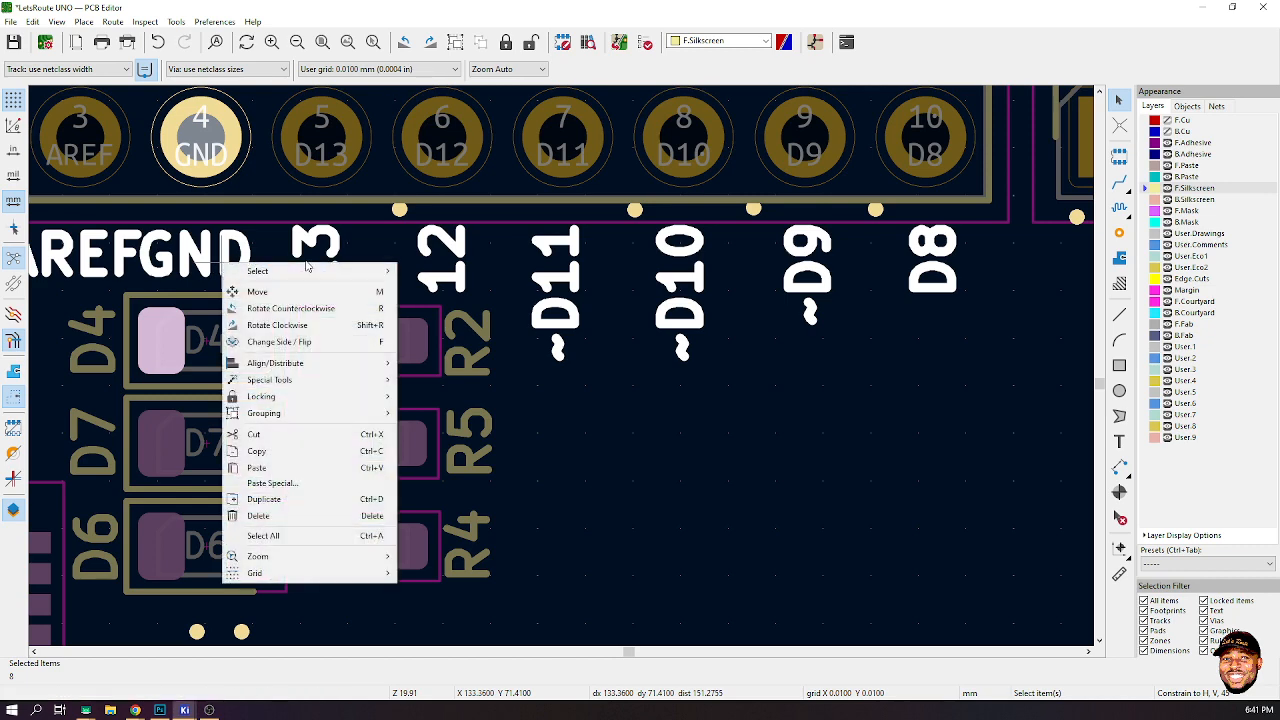
click(305, 246)
shift+click(438, 254)
shift+click(561, 263)
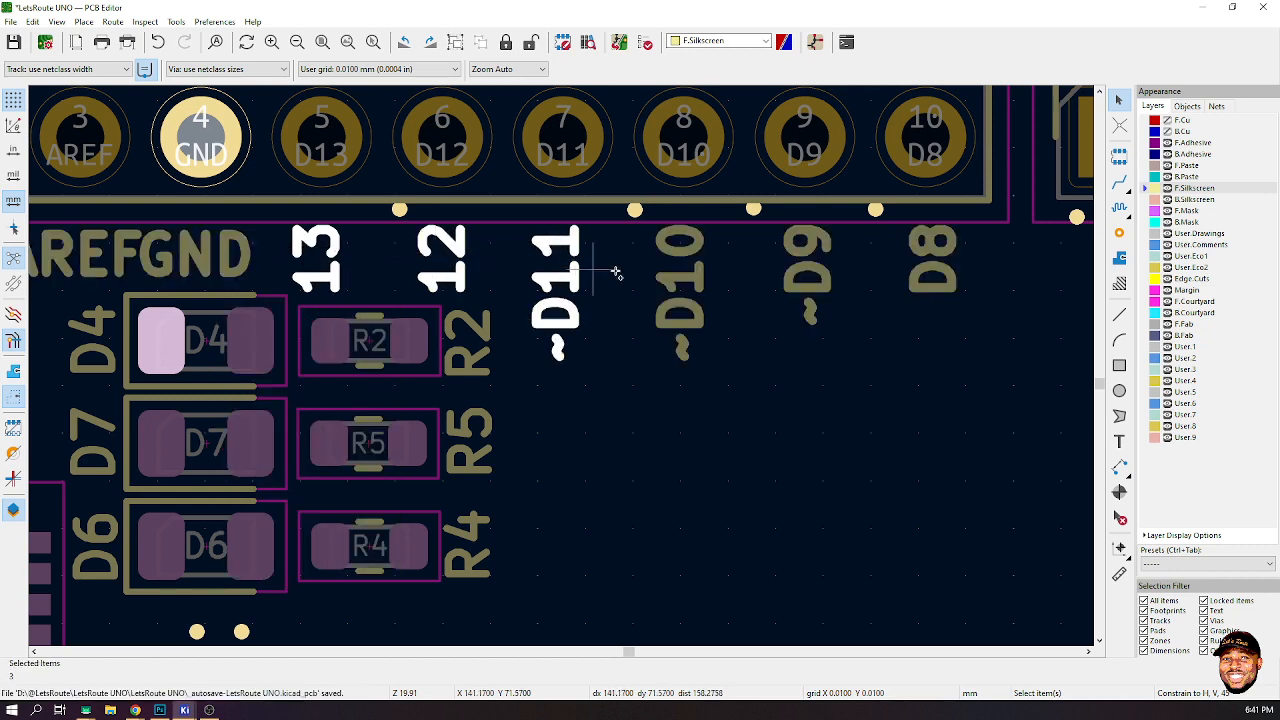
shift+click(680, 270)
shift+click(806, 276)
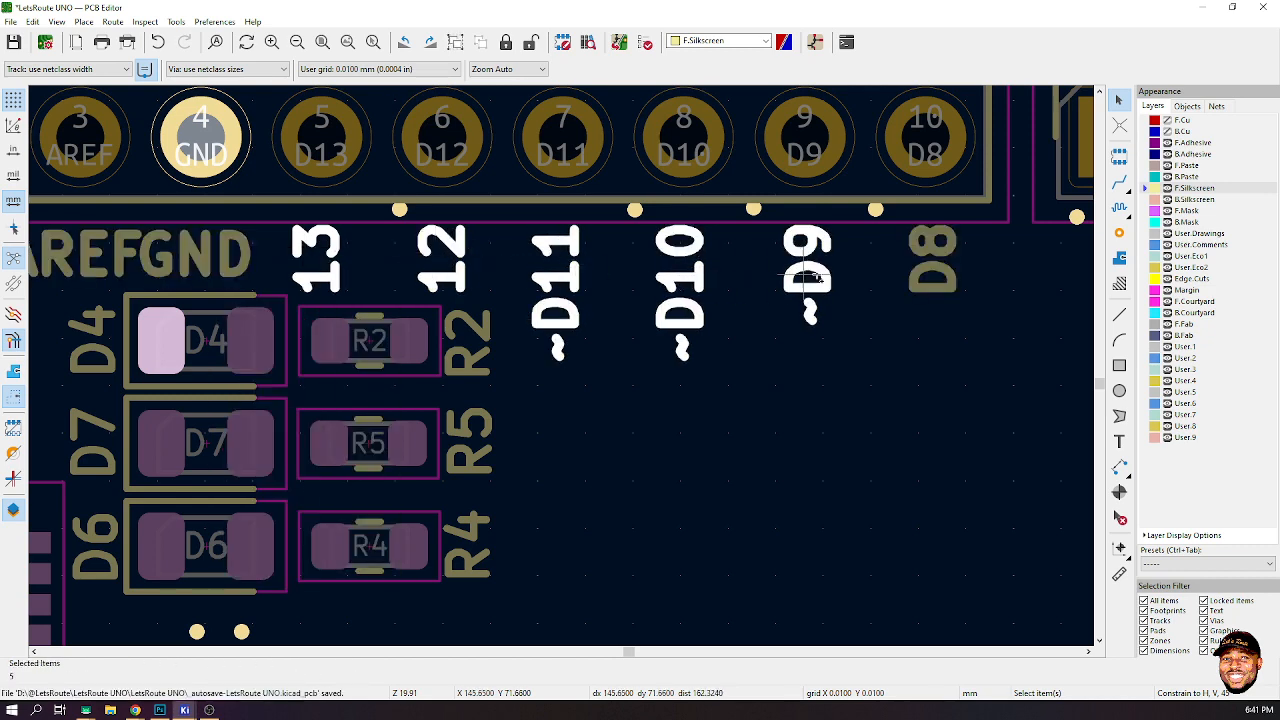
shift+click(938, 274)
key(m)
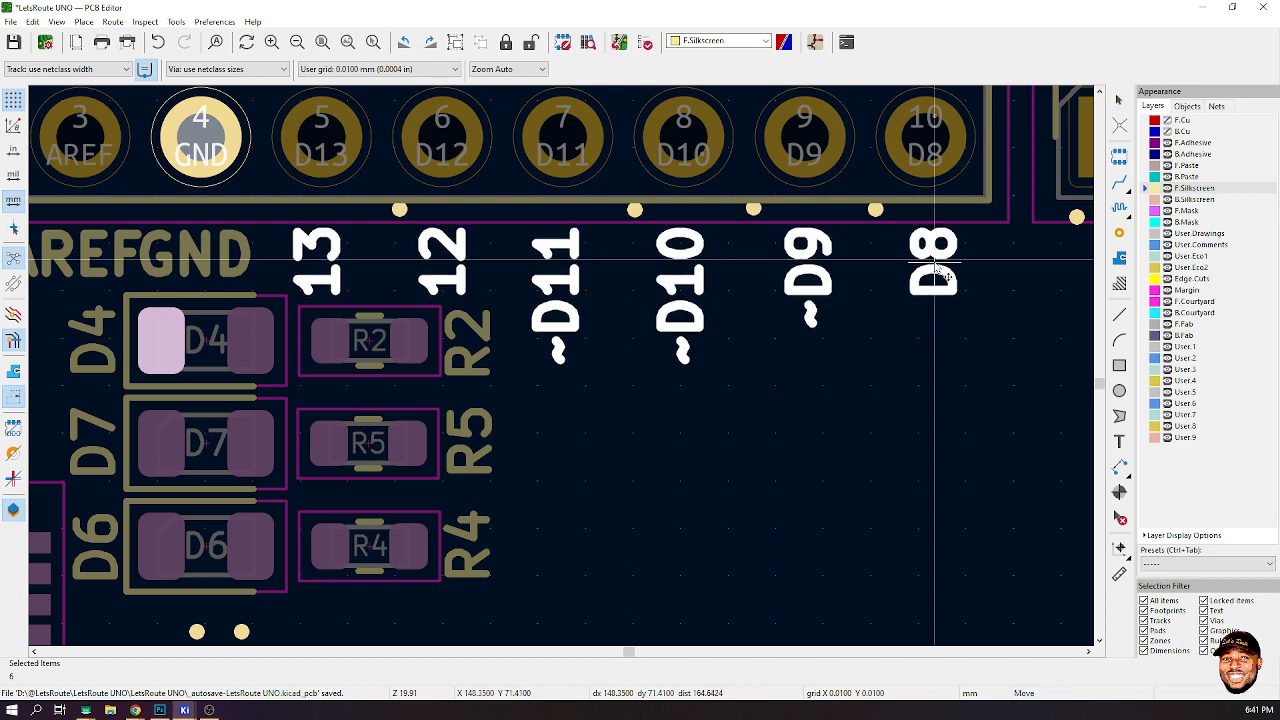
key(Escape)
right_click(935, 265)
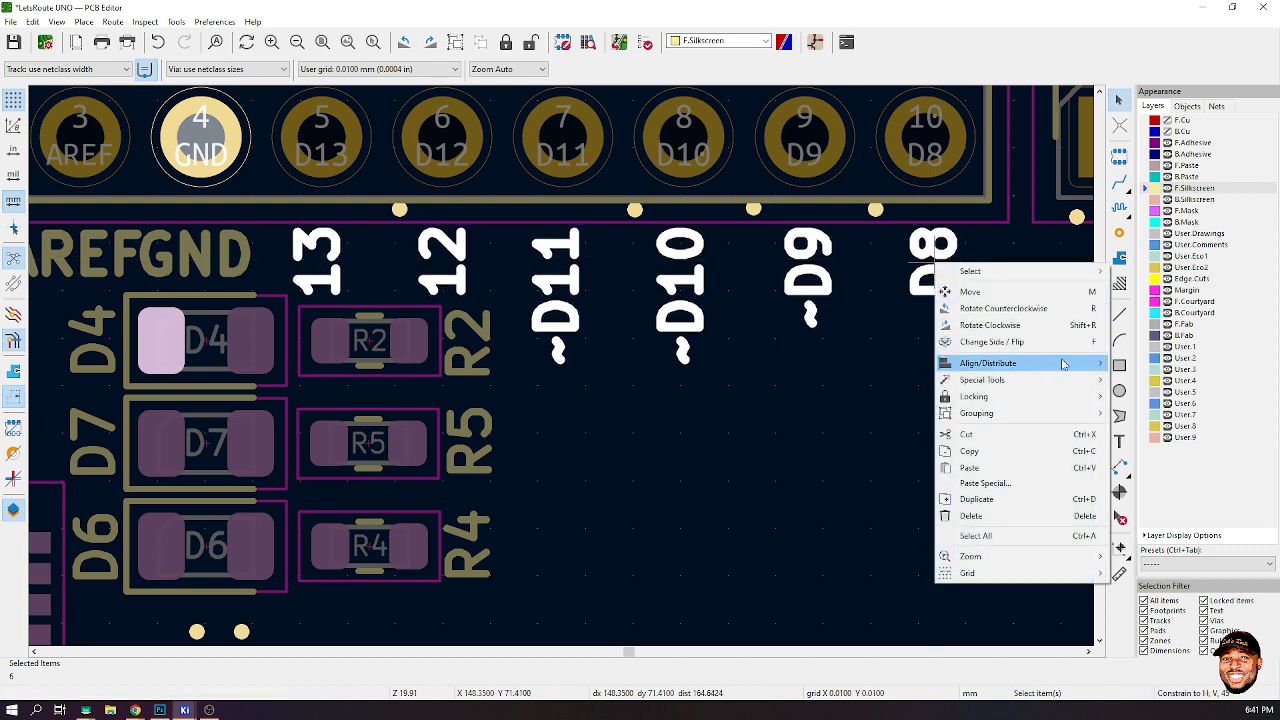
mouse_move(1000, 363)
click(1180, 472)
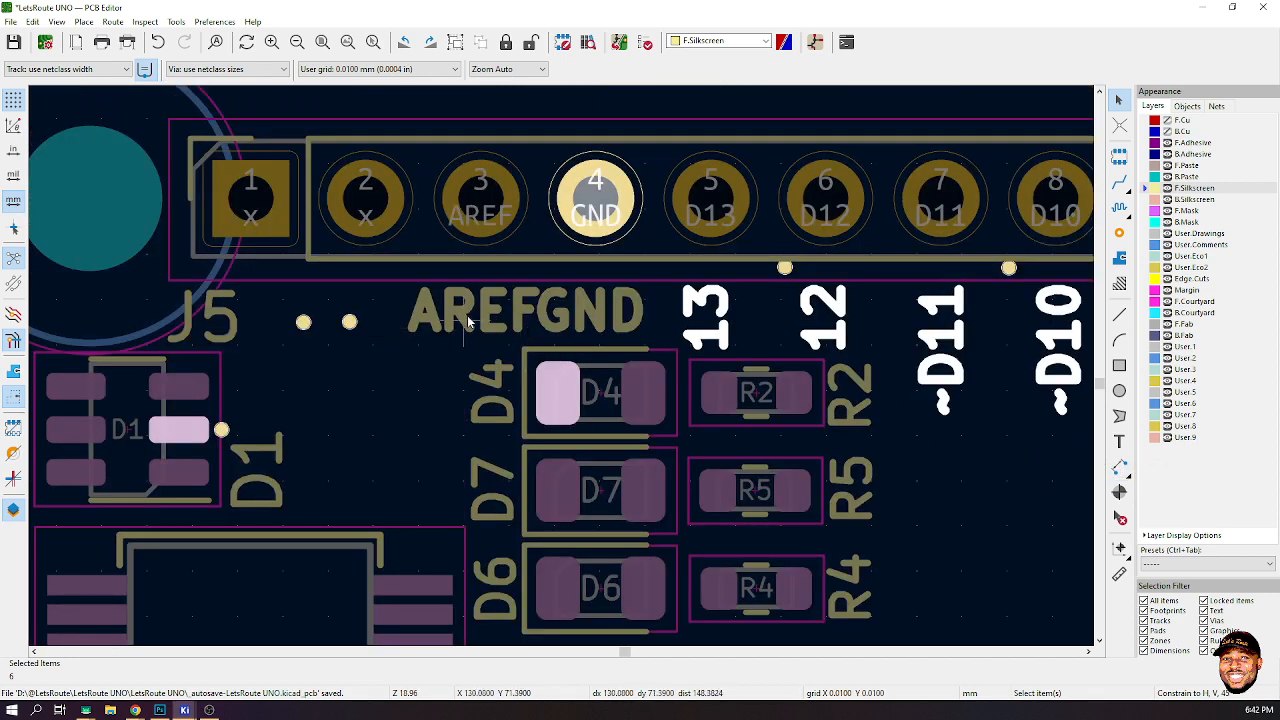
- Move the AREF label slightly left to separate it from GND, then save the board
click(479, 320)
drag(492, 312, 478, 311)
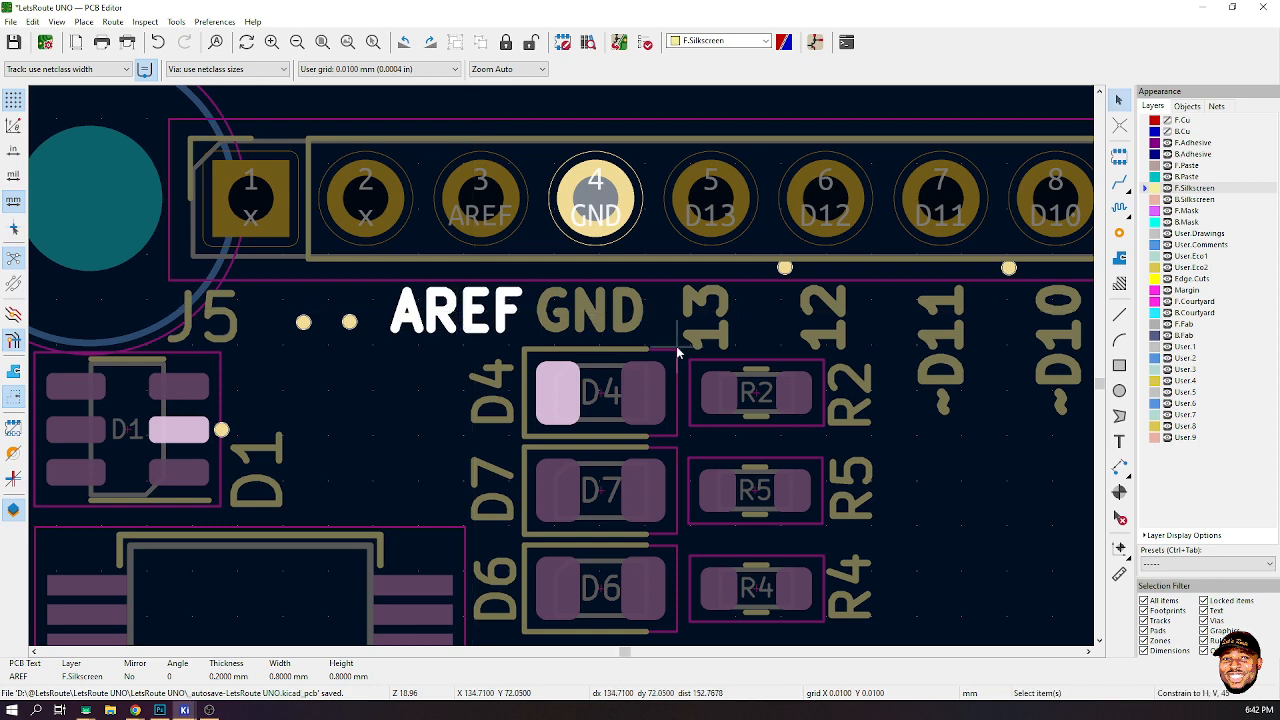
key(ctrl+s)
- Open the R2 reference label's text properties and close them with OK
scroll(600, 368, down, 6)
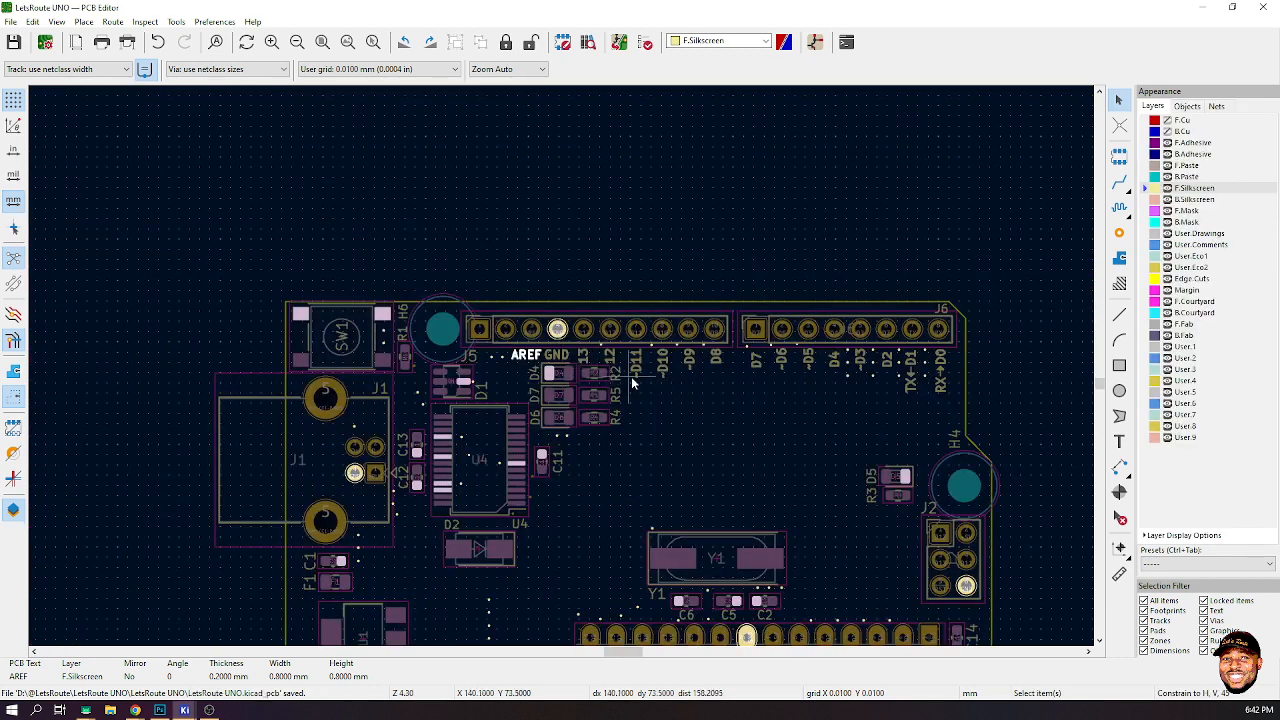
click(778, 245)
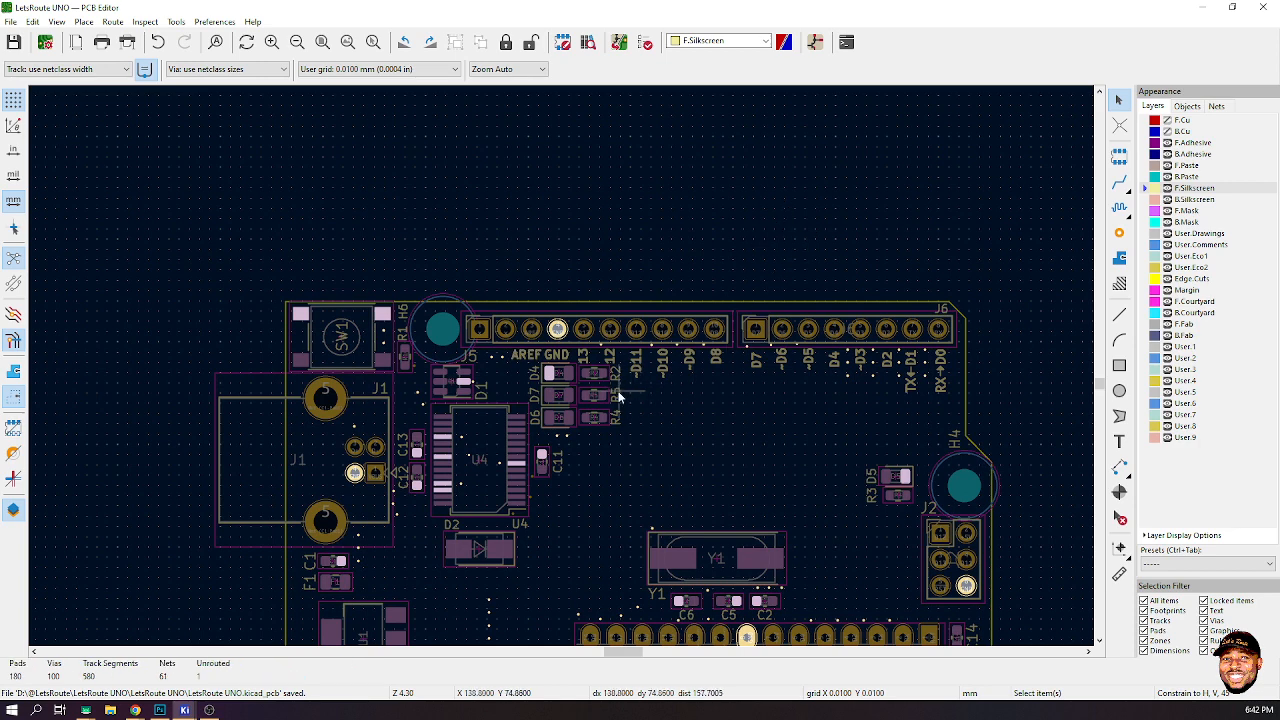
scroll(618, 397, up, 6)
click(563, 316)
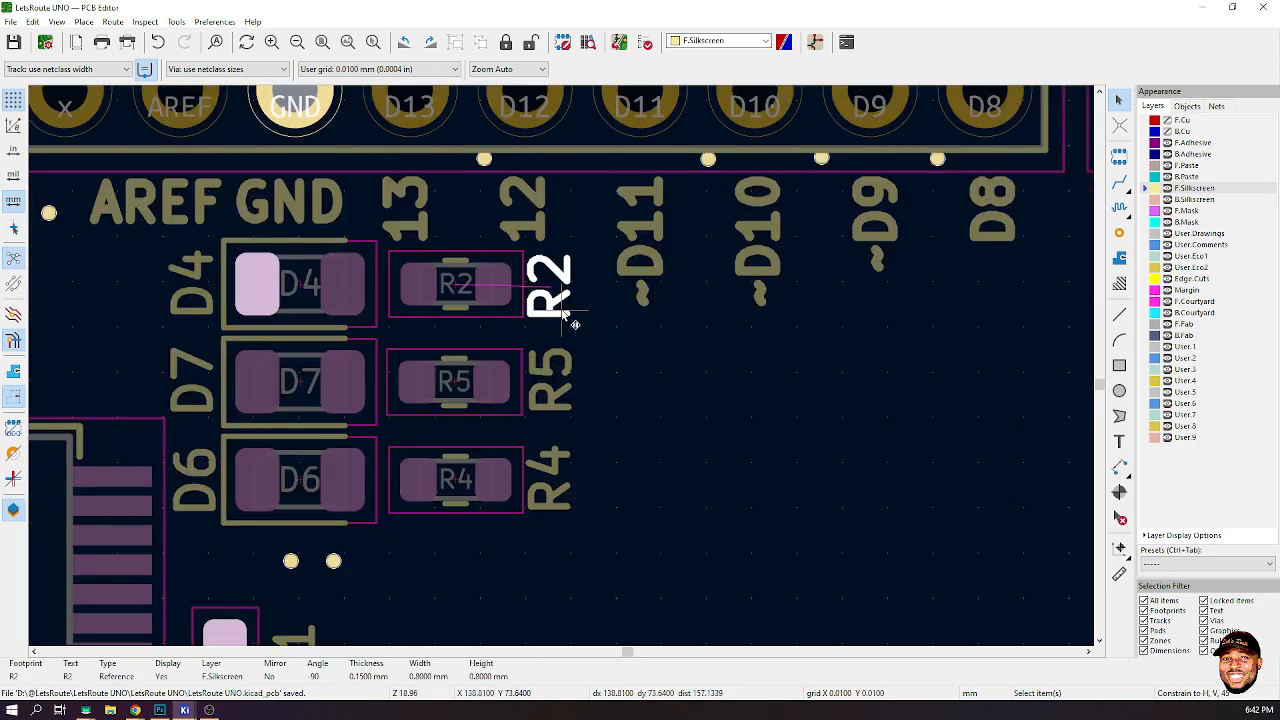
double_click(563, 316)
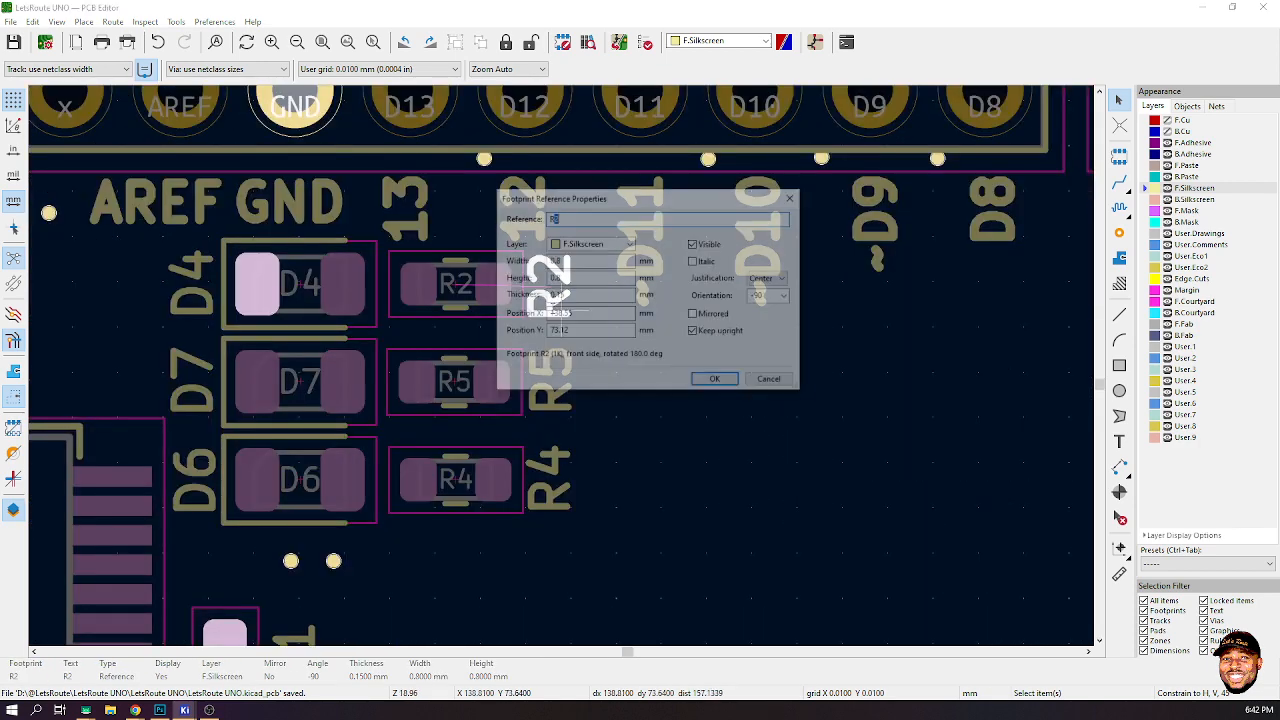
click(714, 382)
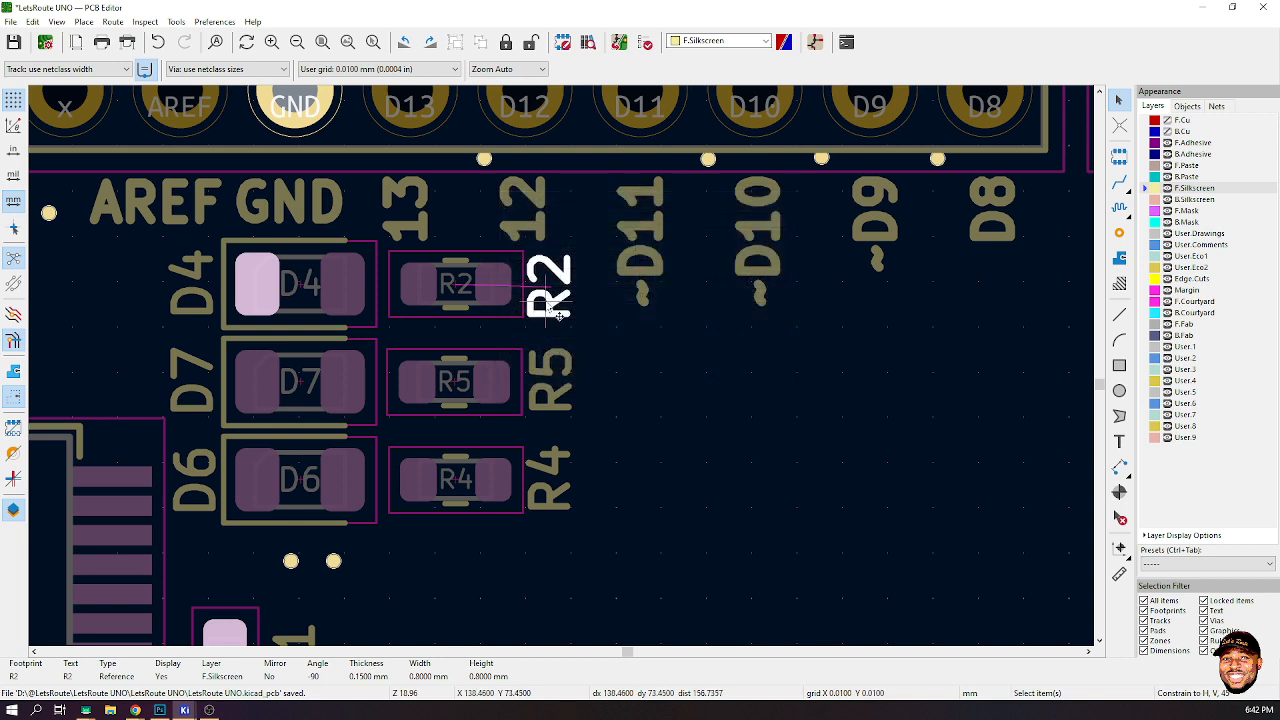
- Nudge the R2, R5 and R4 reference labels slightly so they sit clear beside their resistors
drag(560, 315, 560, 328)
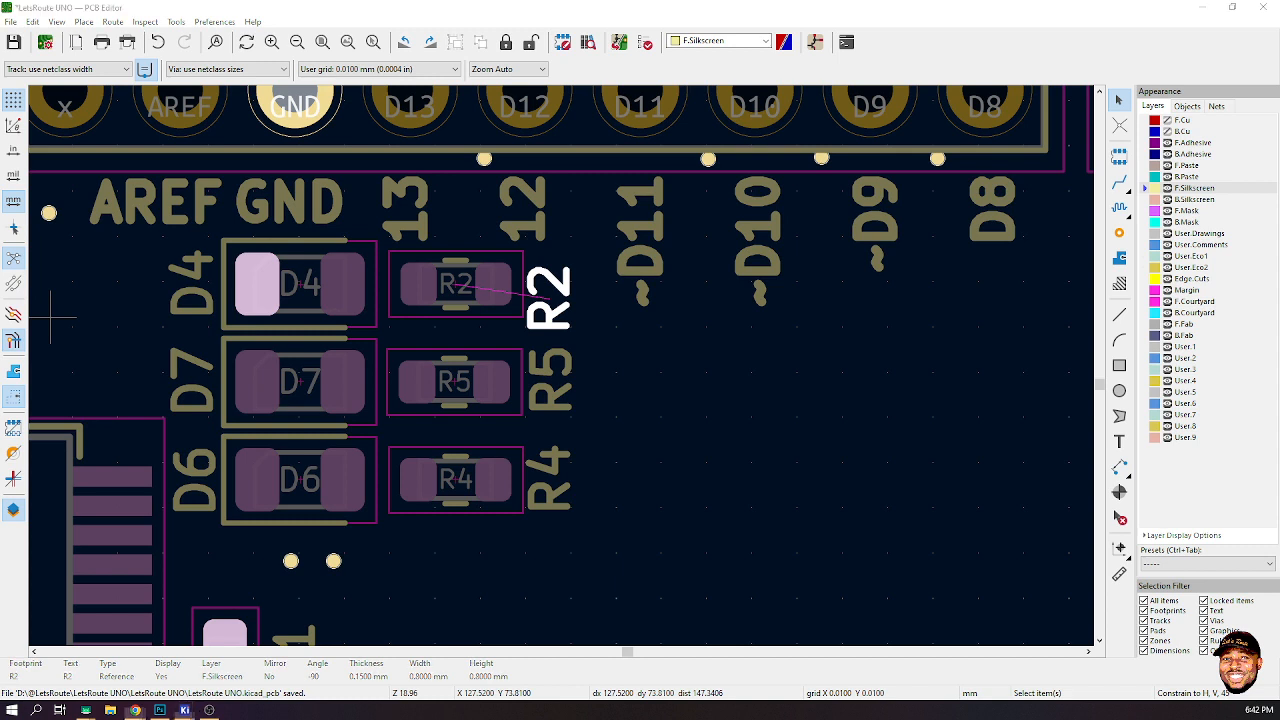
click(562, 404)
mouse_move(565, 408)
mouse_down()
mouse_move(558, 391)
mouse_move(560, 405)
mouse_up()
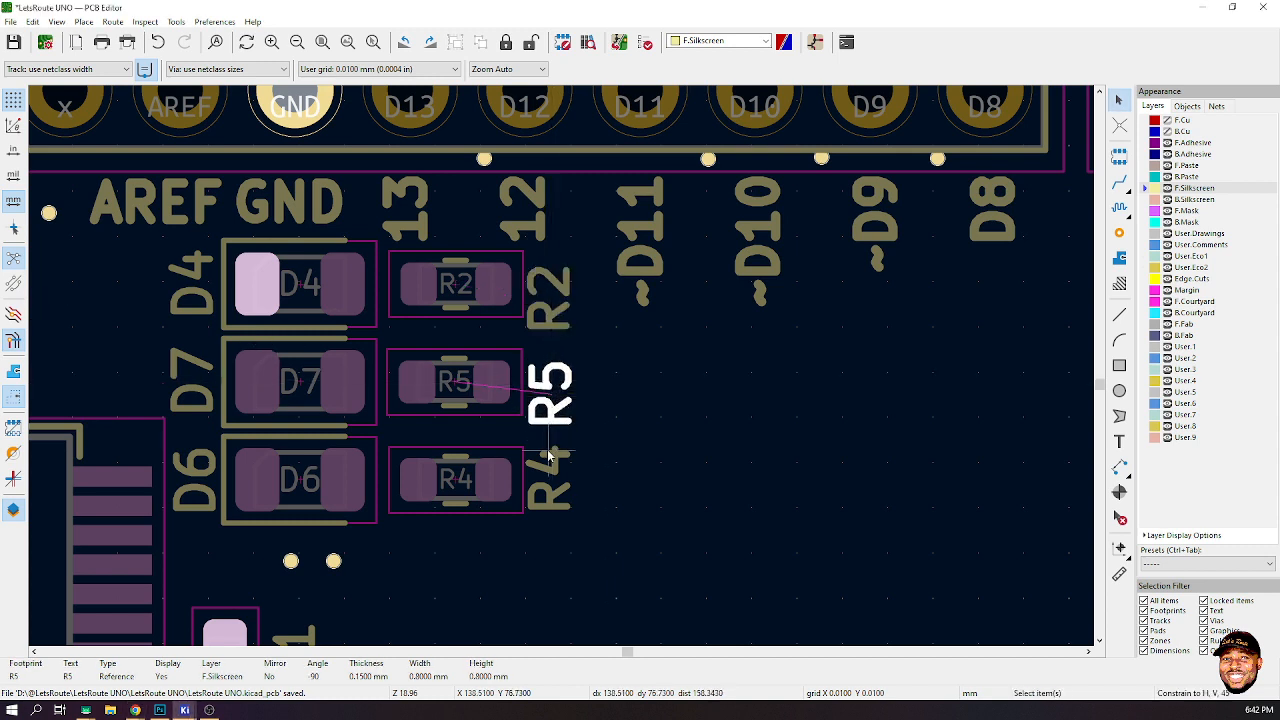
click(563, 484)
drag(563, 484, 548, 488)
click(646, 446)
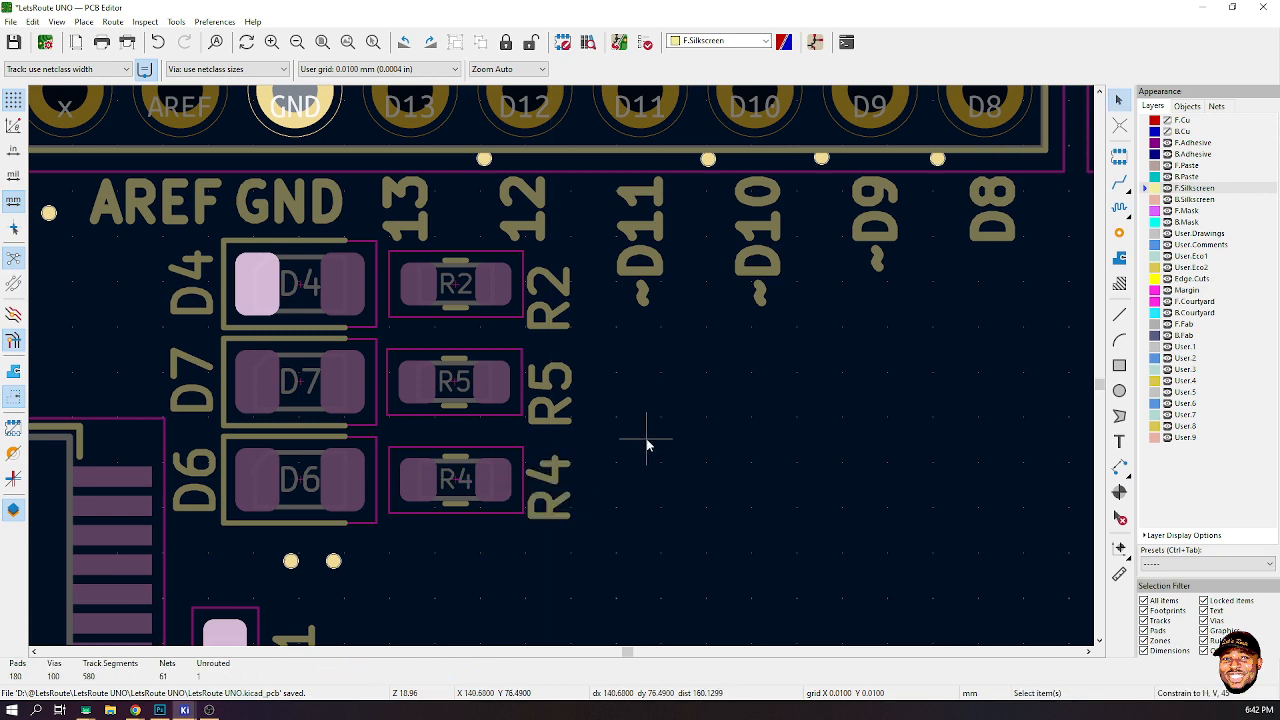
- Select the pin labels from D8 through RX→D0 and align them to the top
scroll(646, 444, down, 5)
scroll(790, 318, up, 3)
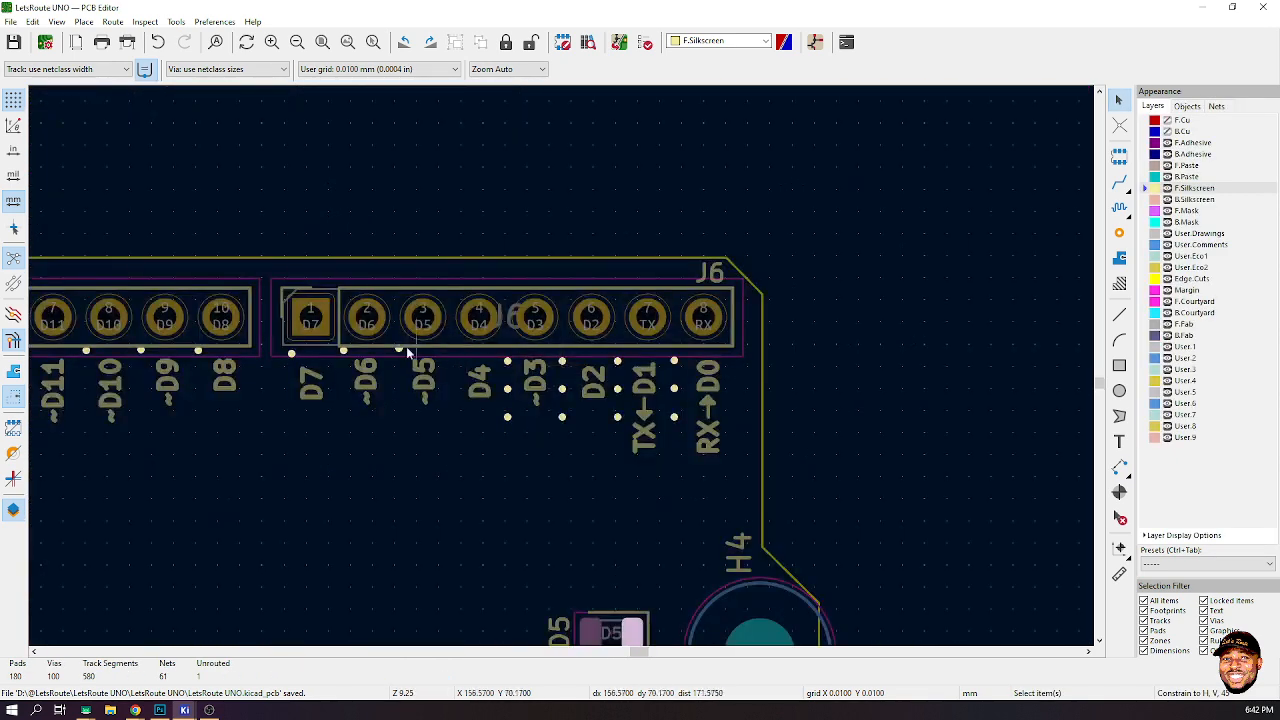
click(224, 378)
shift+click(310, 382)
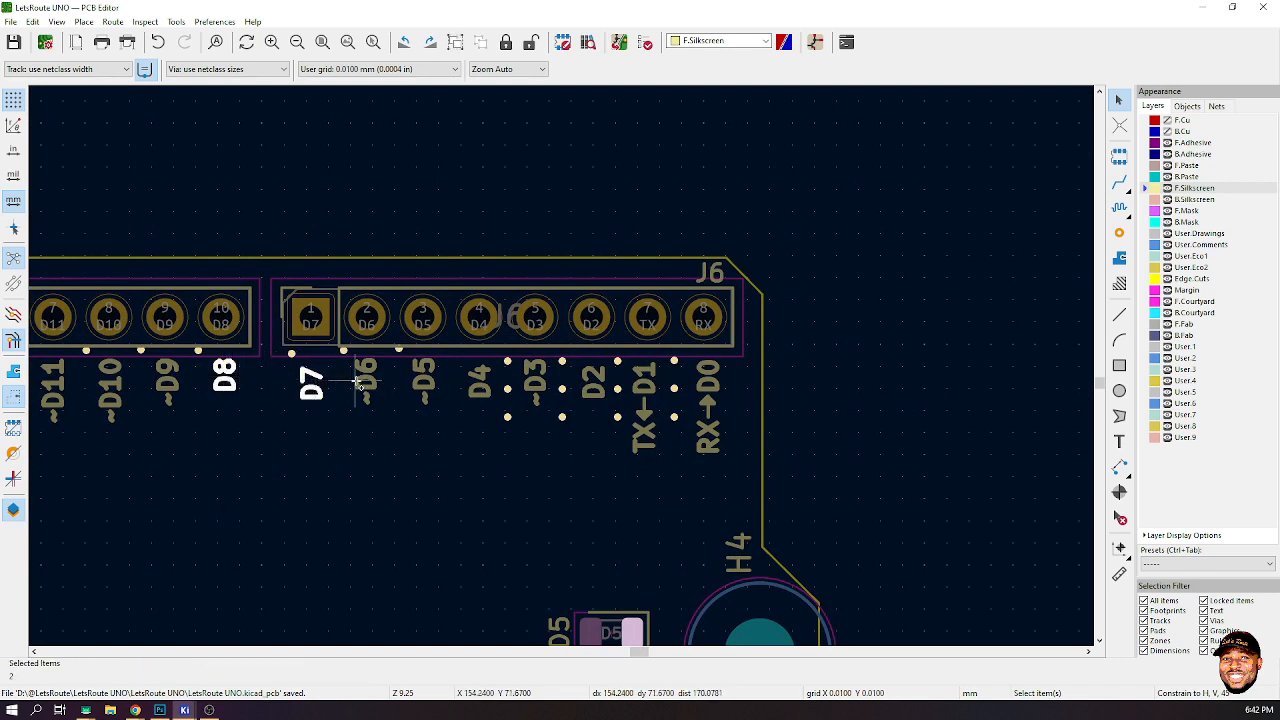
shift+click(366, 380)
shift+click(424, 382)
shift+click(480, 382)
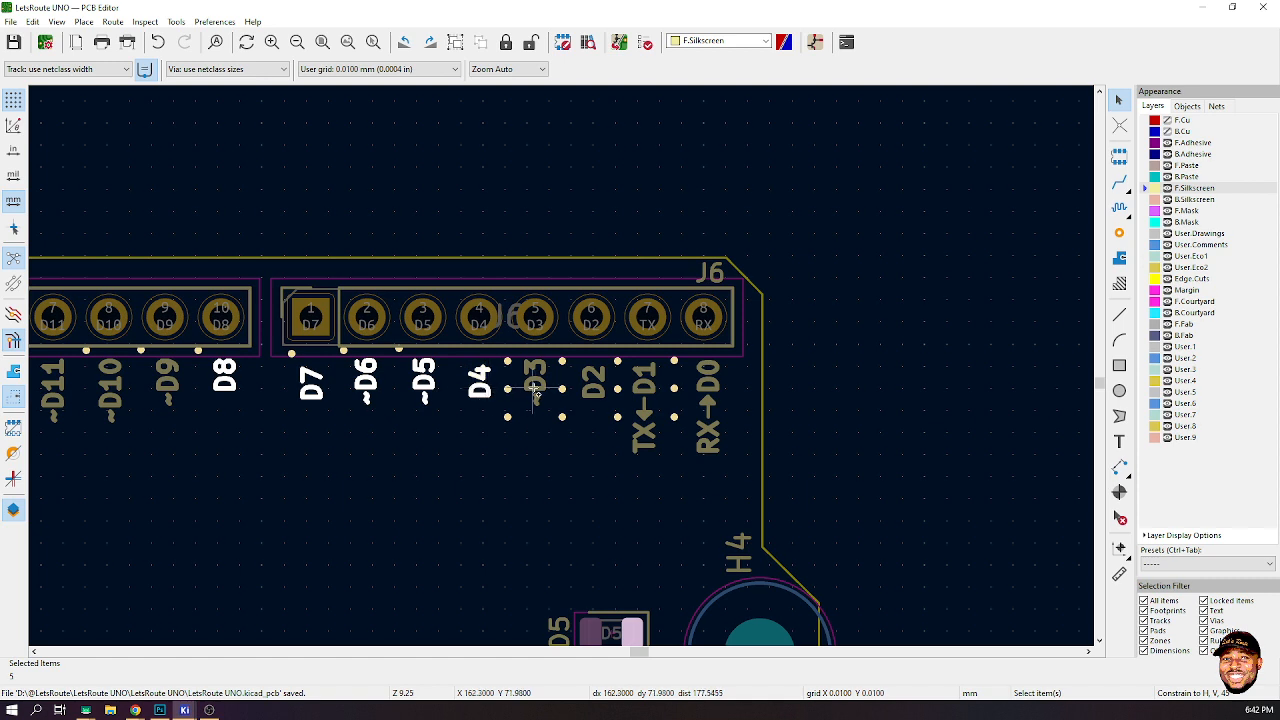
shift+click(535, 382)
shift+click(593, 382)
shift+click(655, 388)
shift+click(708, 385)
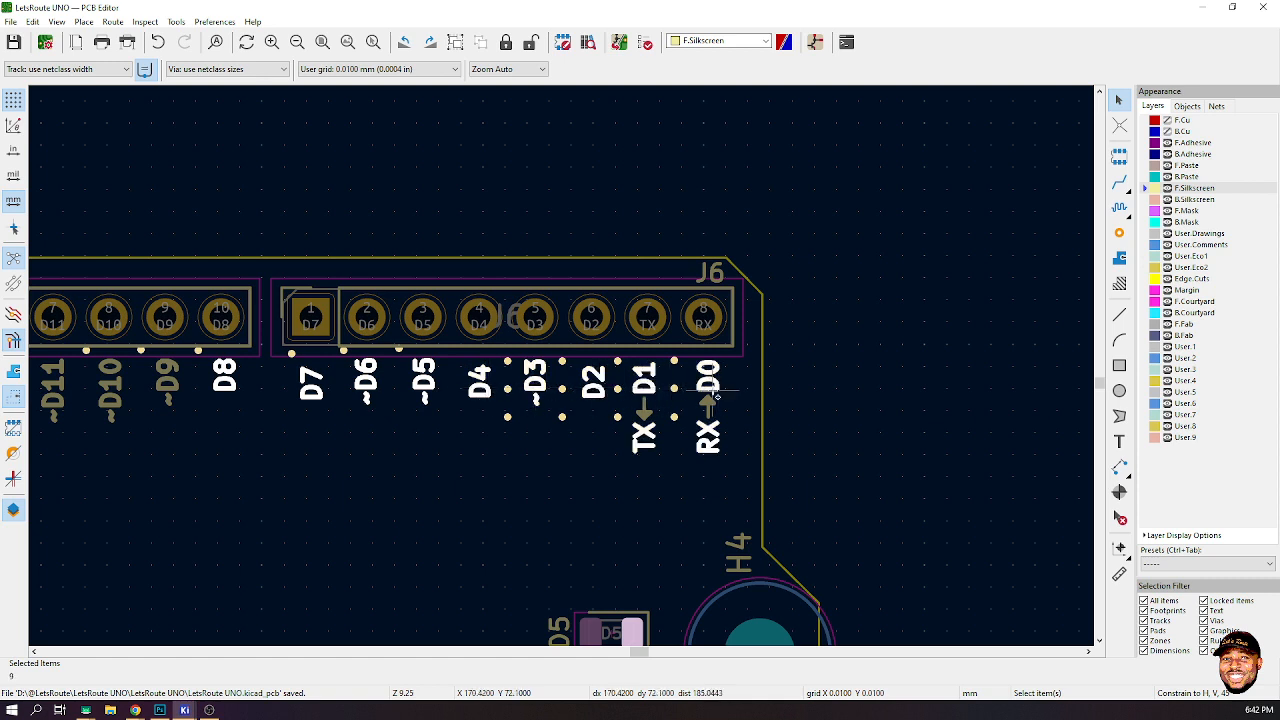
right_click(225, 370)
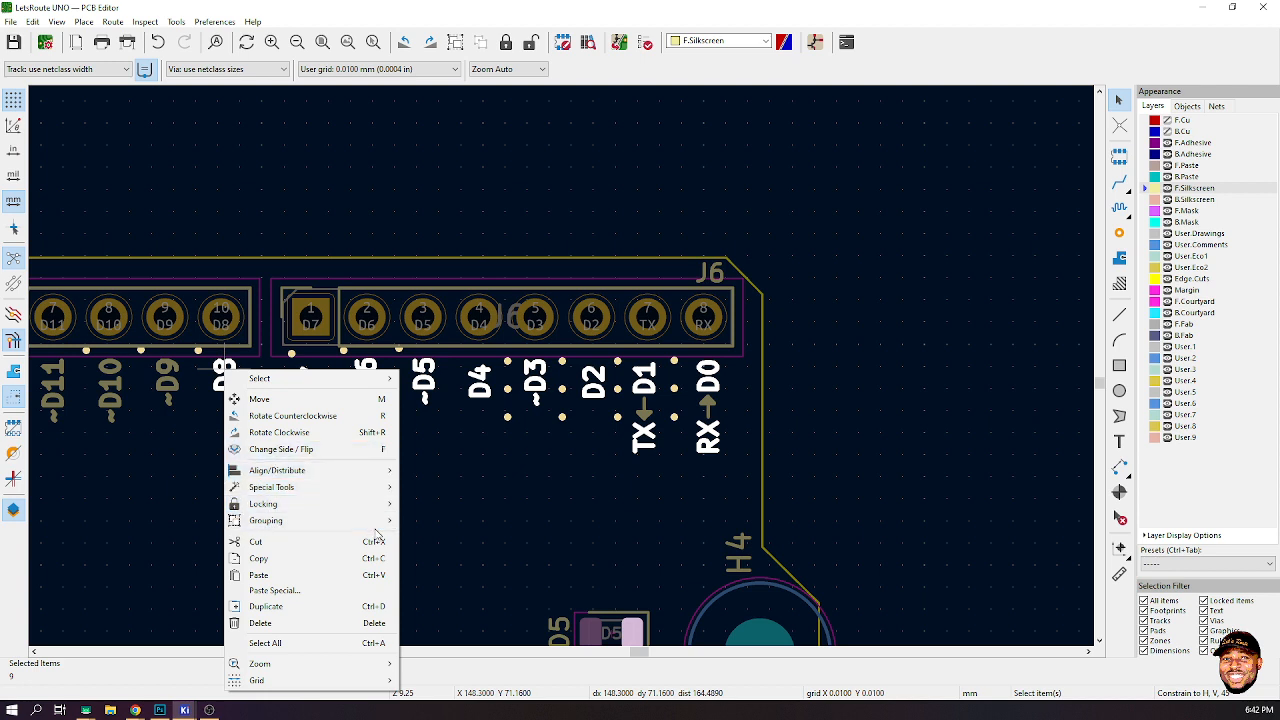
mouse_move(380, 470)
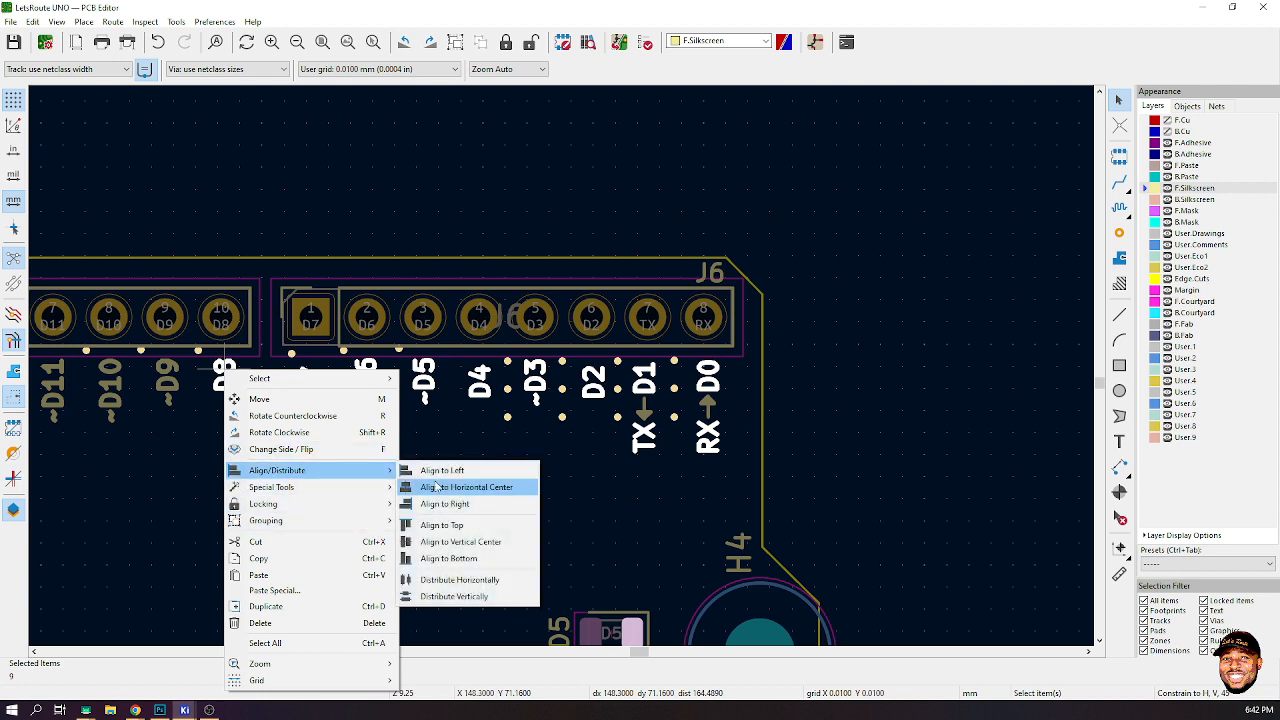
click(497, 524)
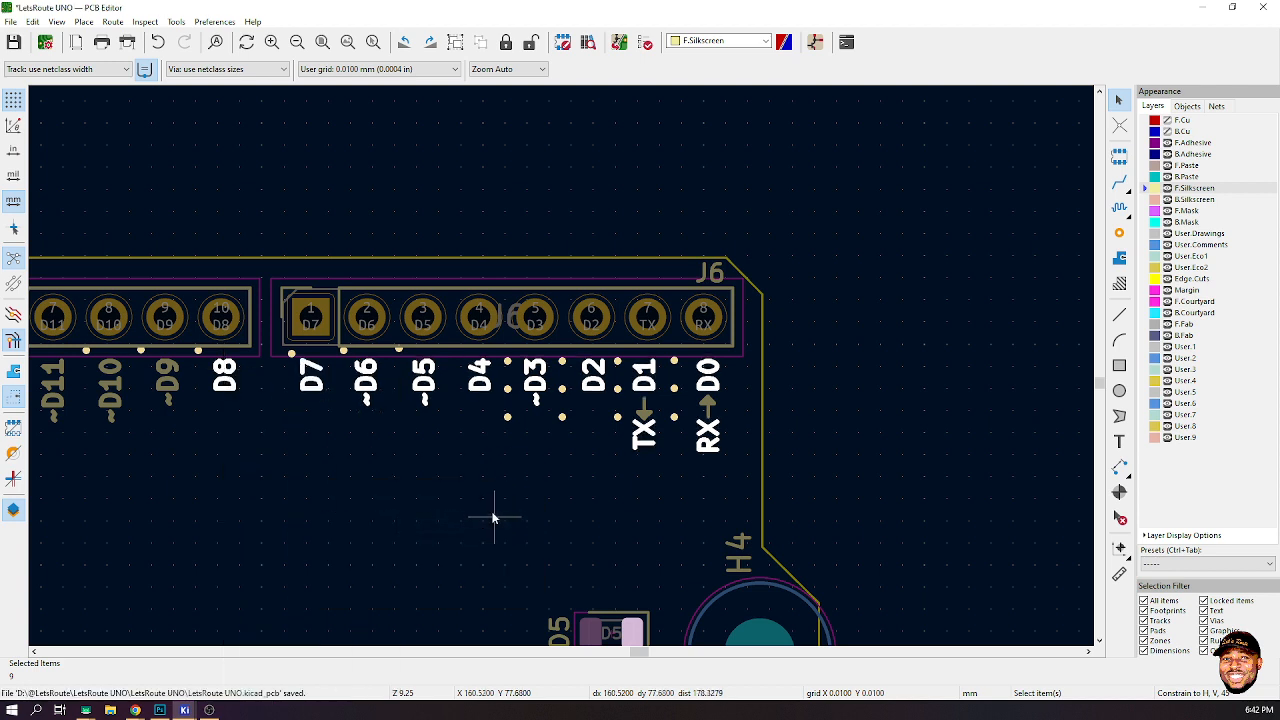
- Distribute the labels from D7 through RX→D0 evenly in the horizontal direction
click(311, 377)
shift+click(366, 380)
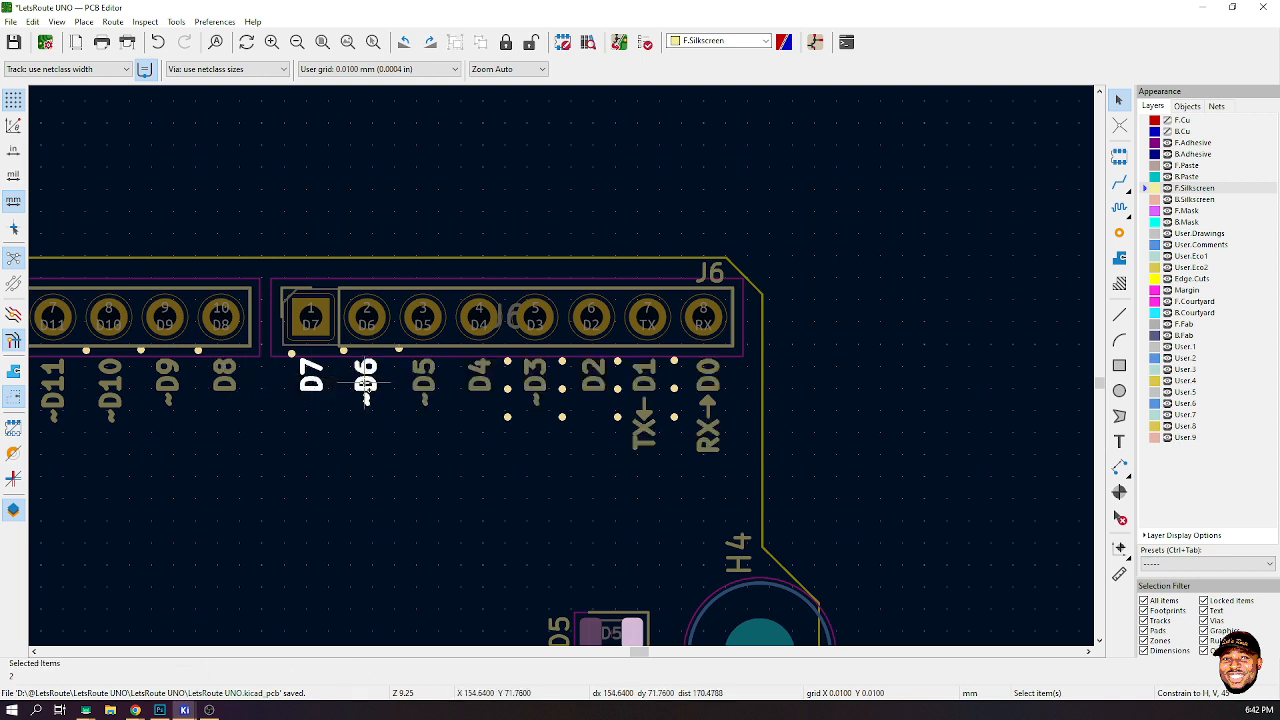
shift+click(426, 386)
shift+click(480, 380)
shift+click(540, 385)
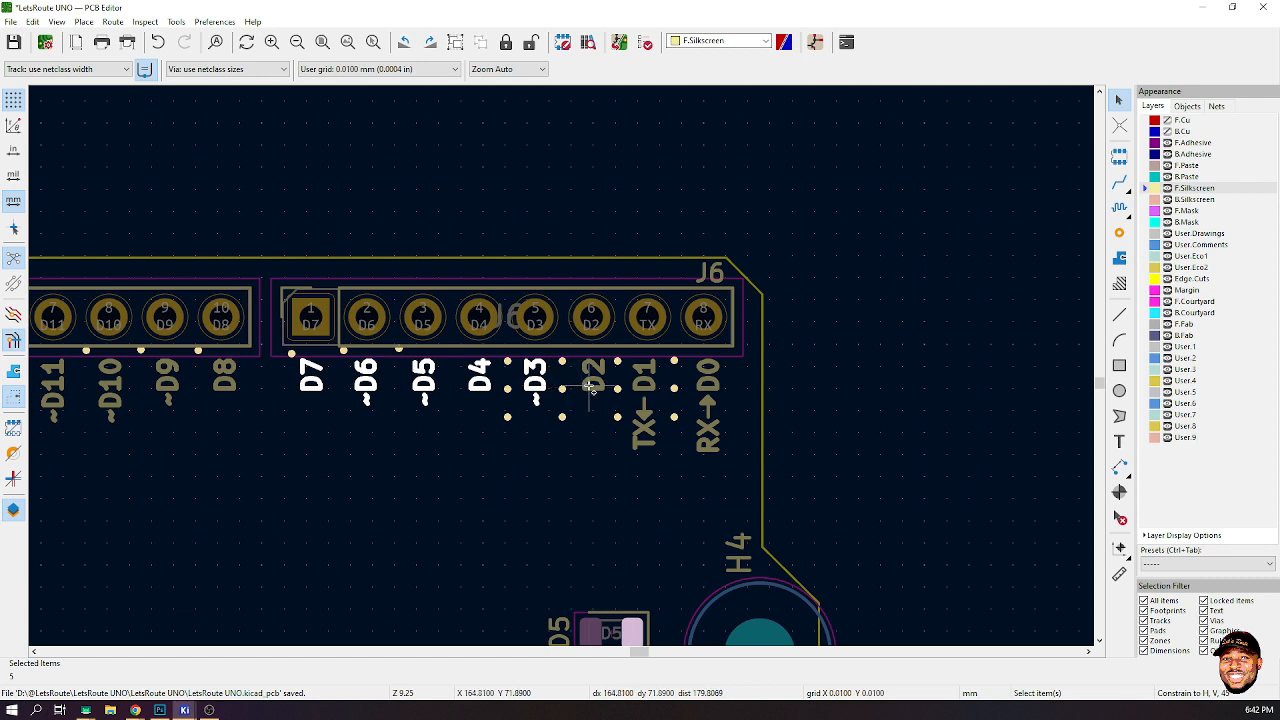
shift+click(592, 380)
shift+click(645, 395)
shift+click(706, 395)
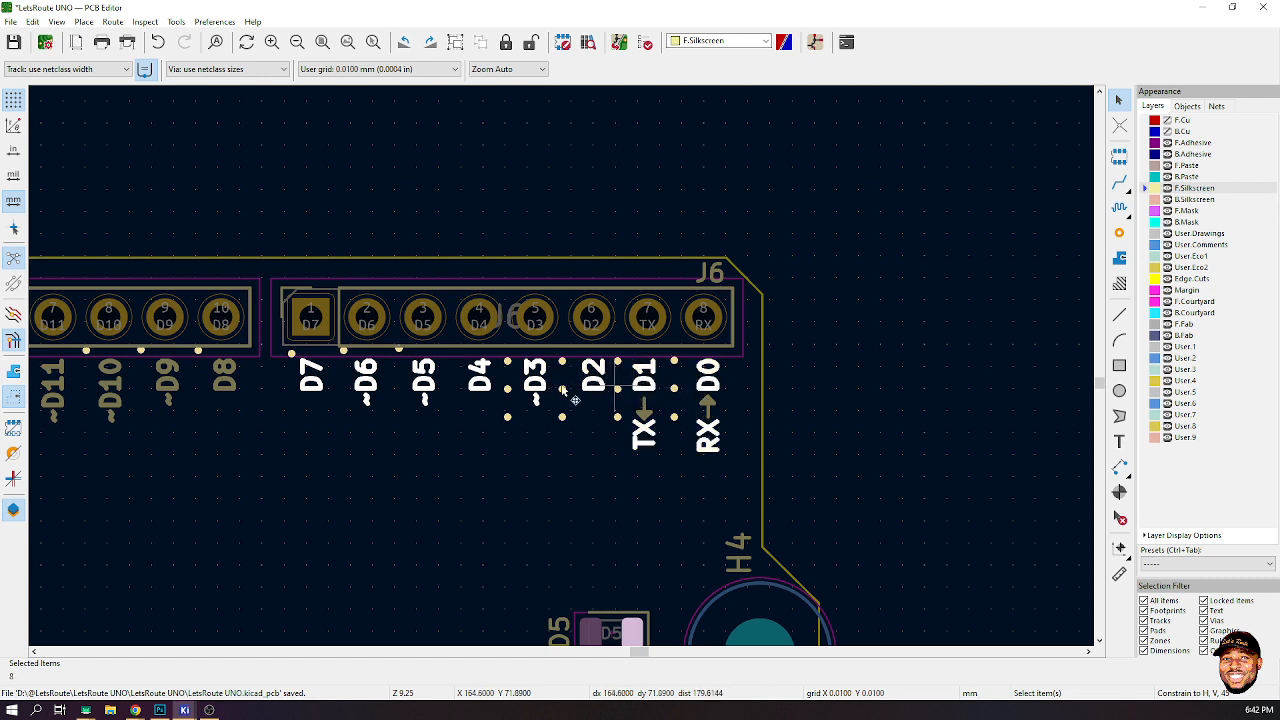
right_click(309, 378)
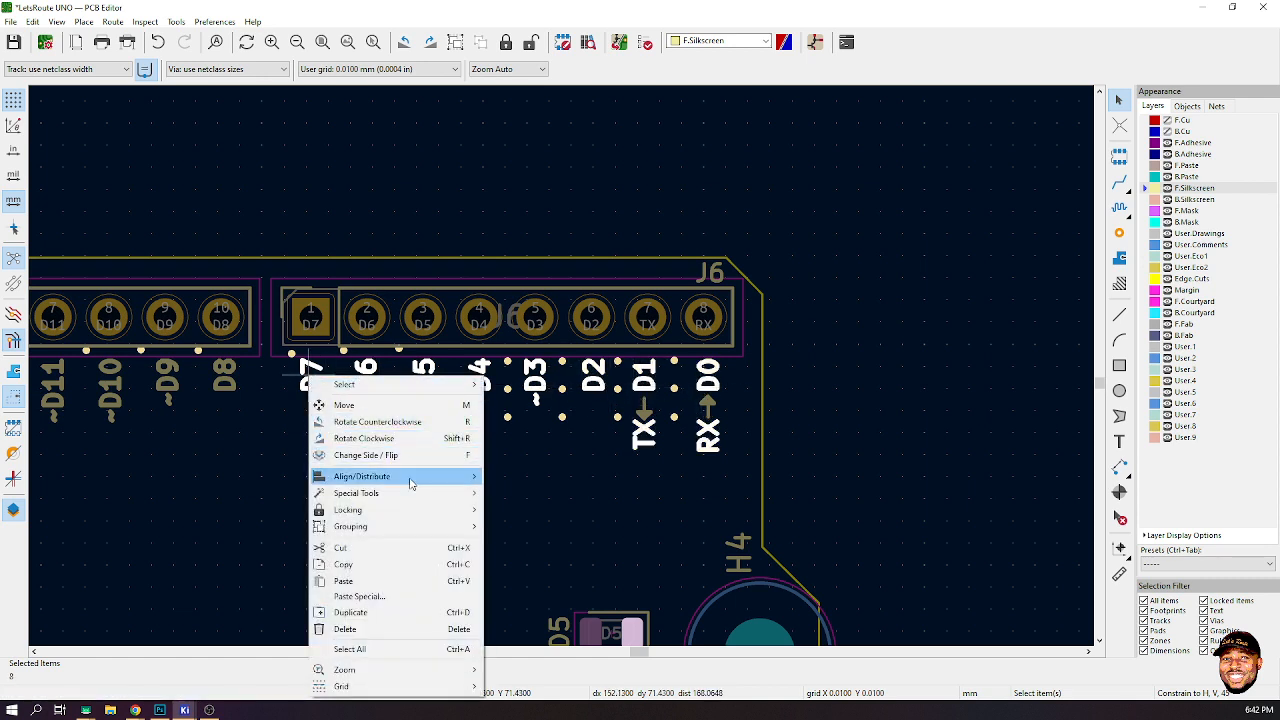
mouse_move(412, 478)
click(533, 587)
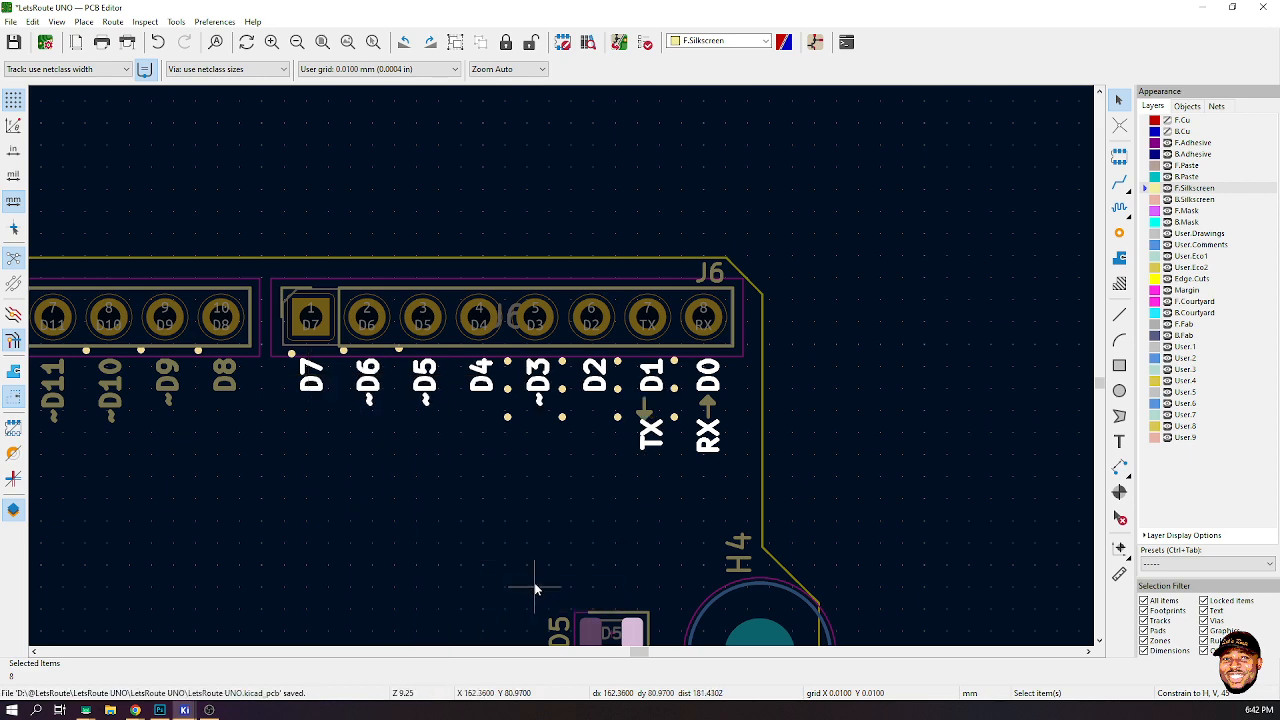
click(862, 373)
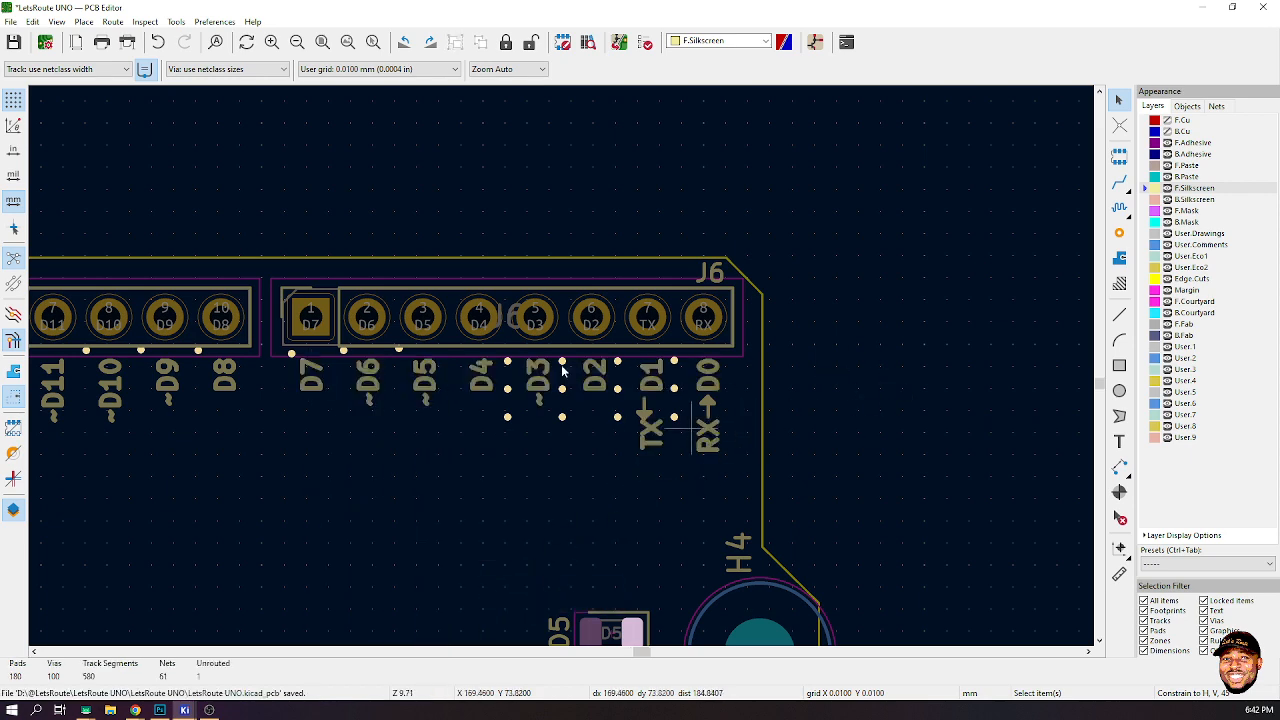
scroll(562, 370, up, 5)
click(357, 277)
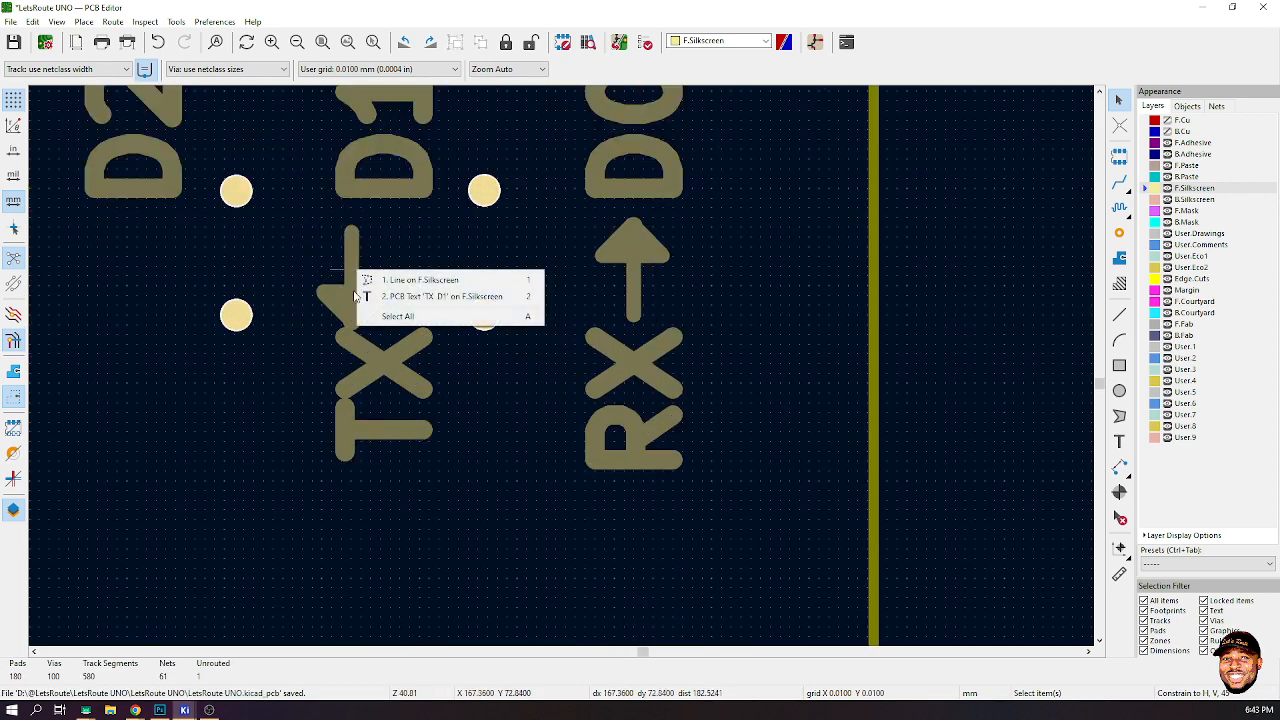
click(385, 282)
click(368, 301)
click(377, 309)
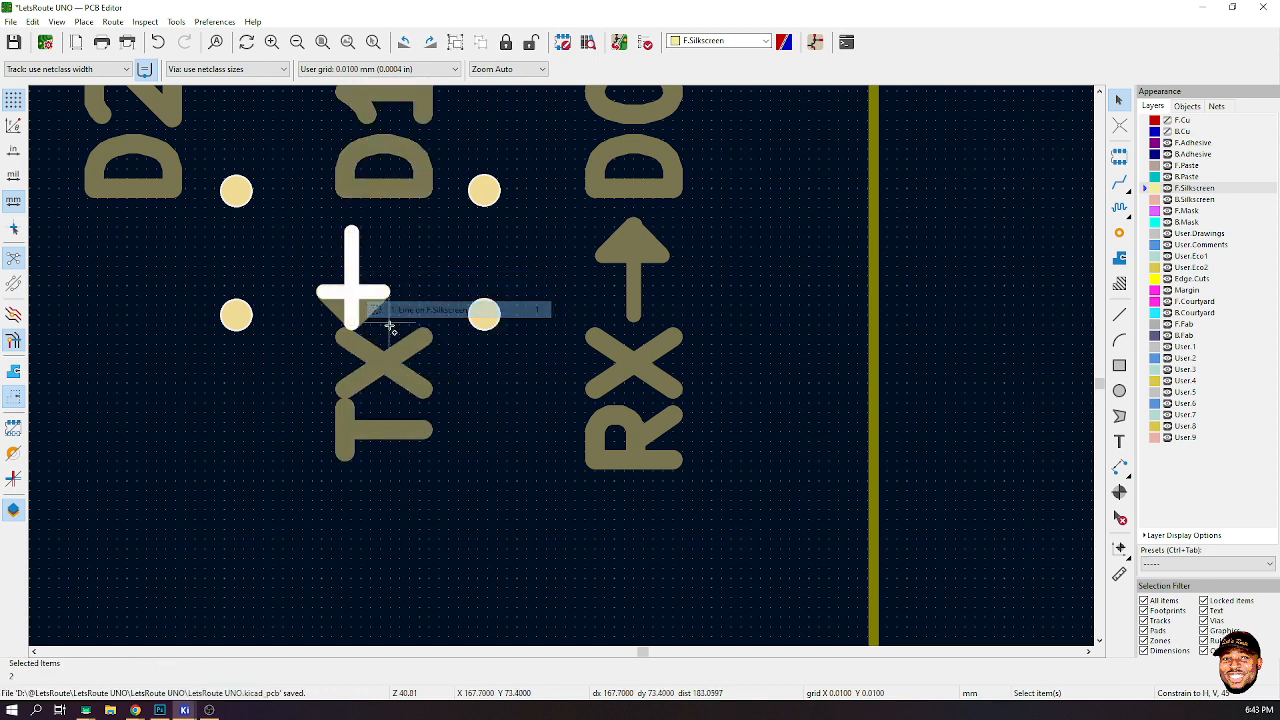
shift+click(384, 318)
click(405, 340)
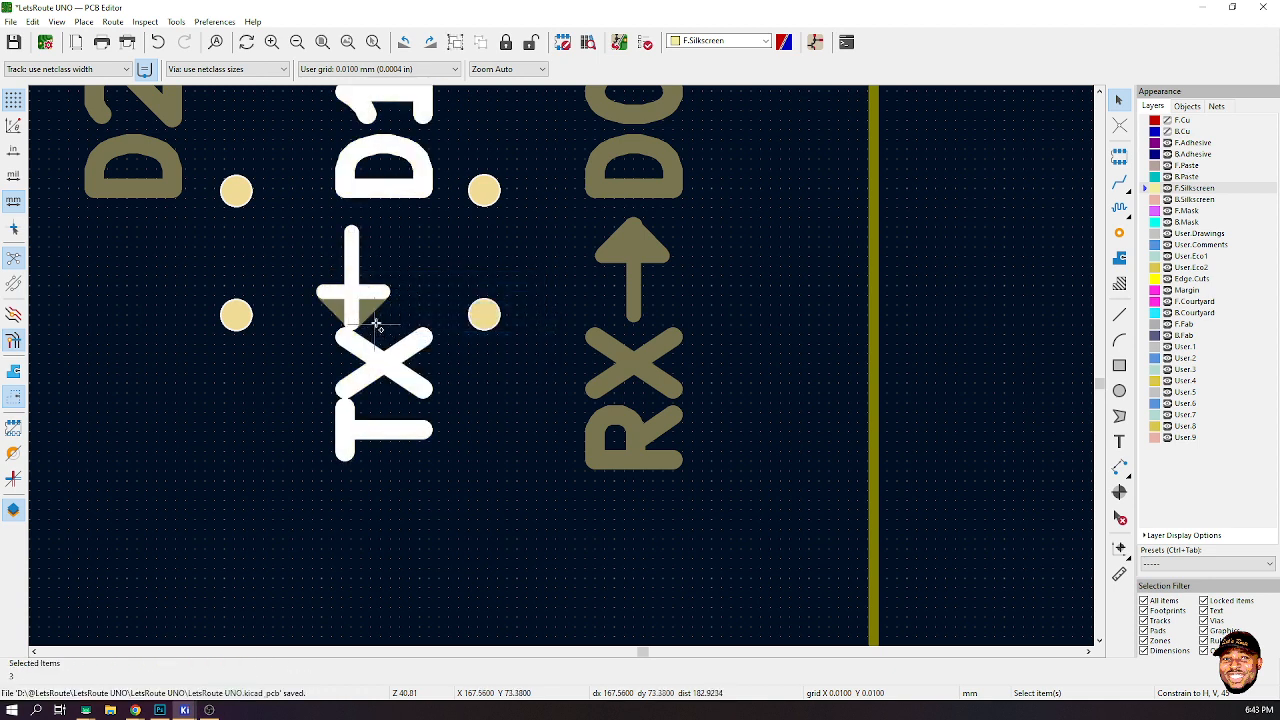
click(435, 323)
click(360, 308)
click(305, 320)
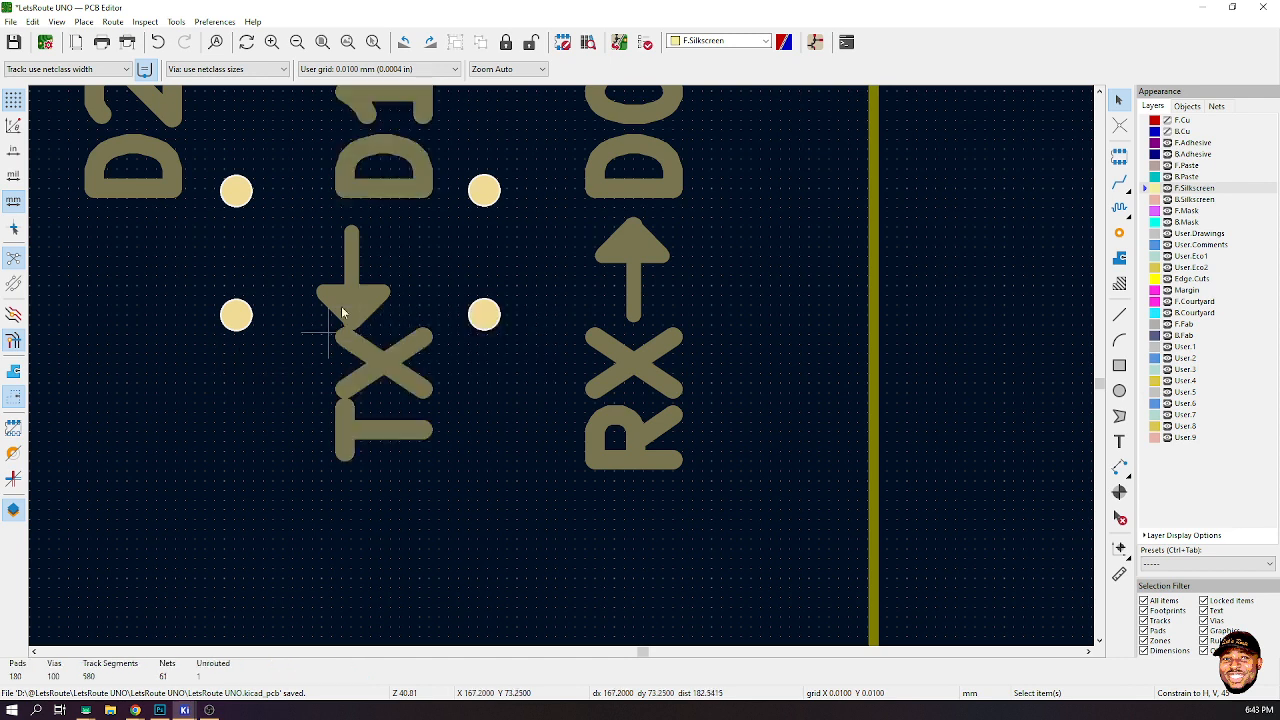
- Select the lines and polygon of the TX arrow and move it right to center it on the TX←D1 label
click(350, 282)
click(401, 290)
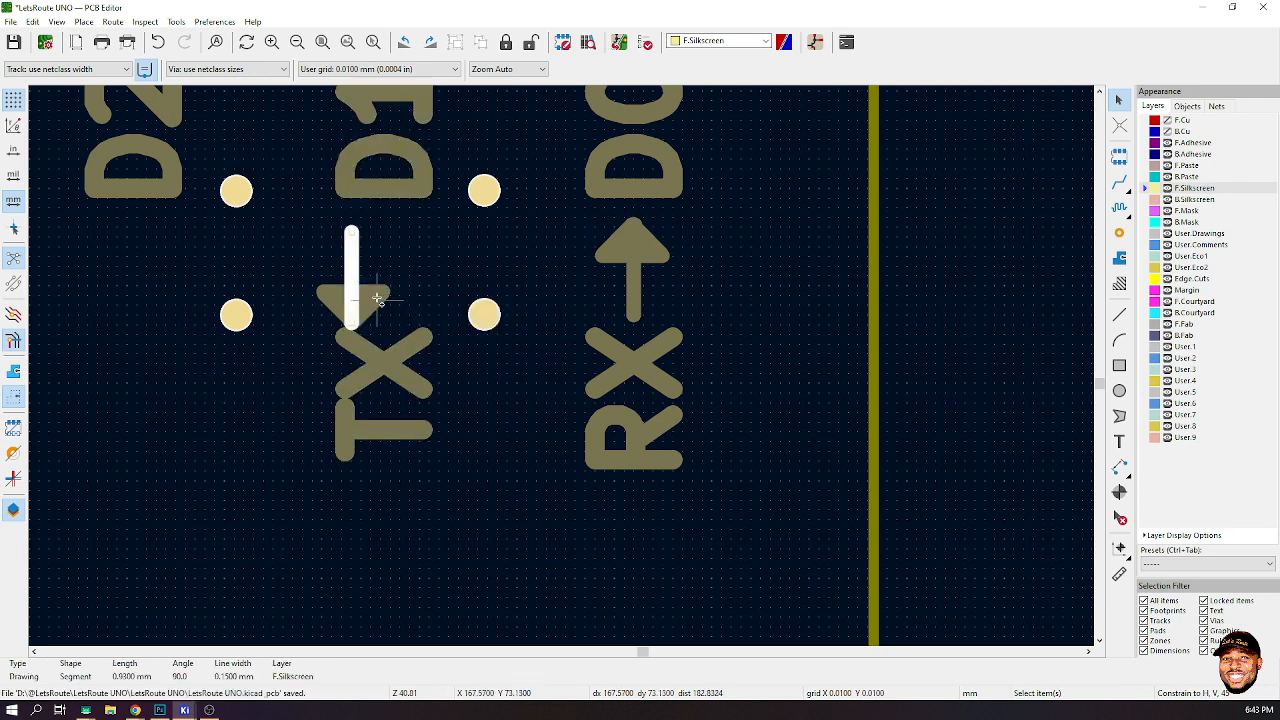
shift+click(368, 298)
click(410, 320)
shift+click(379, 287)
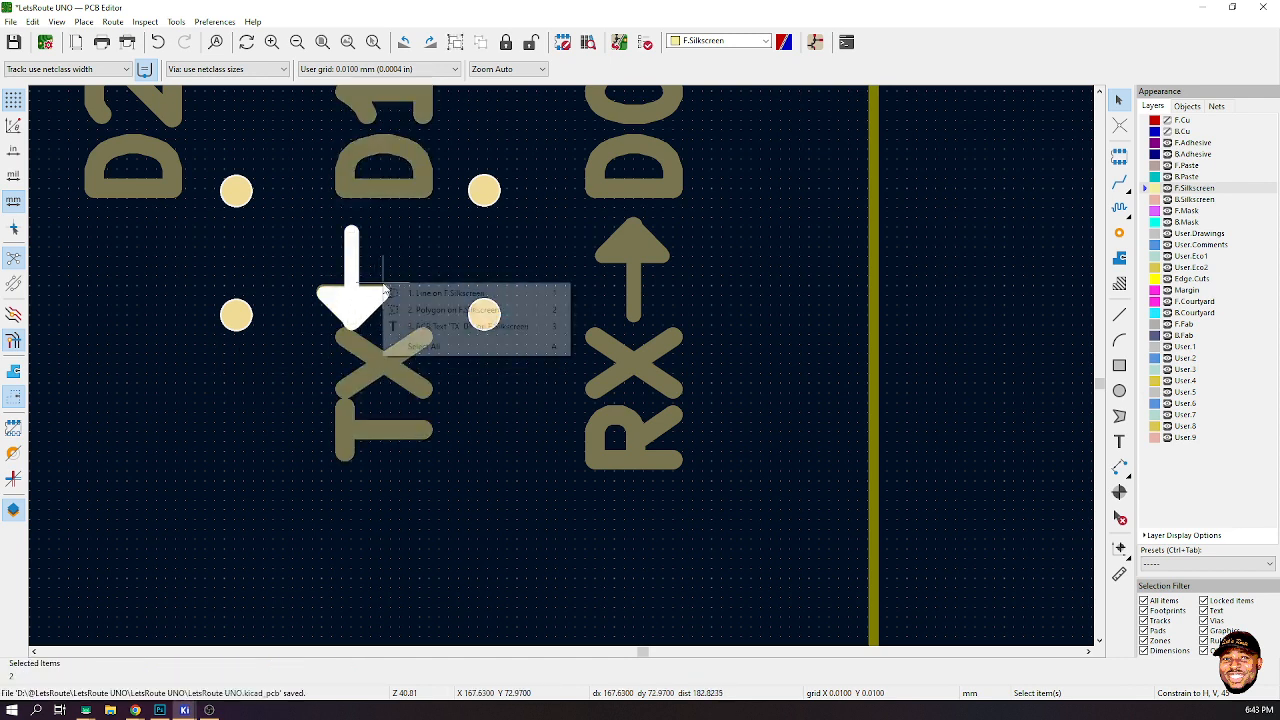
click(400, 290)
key(m)
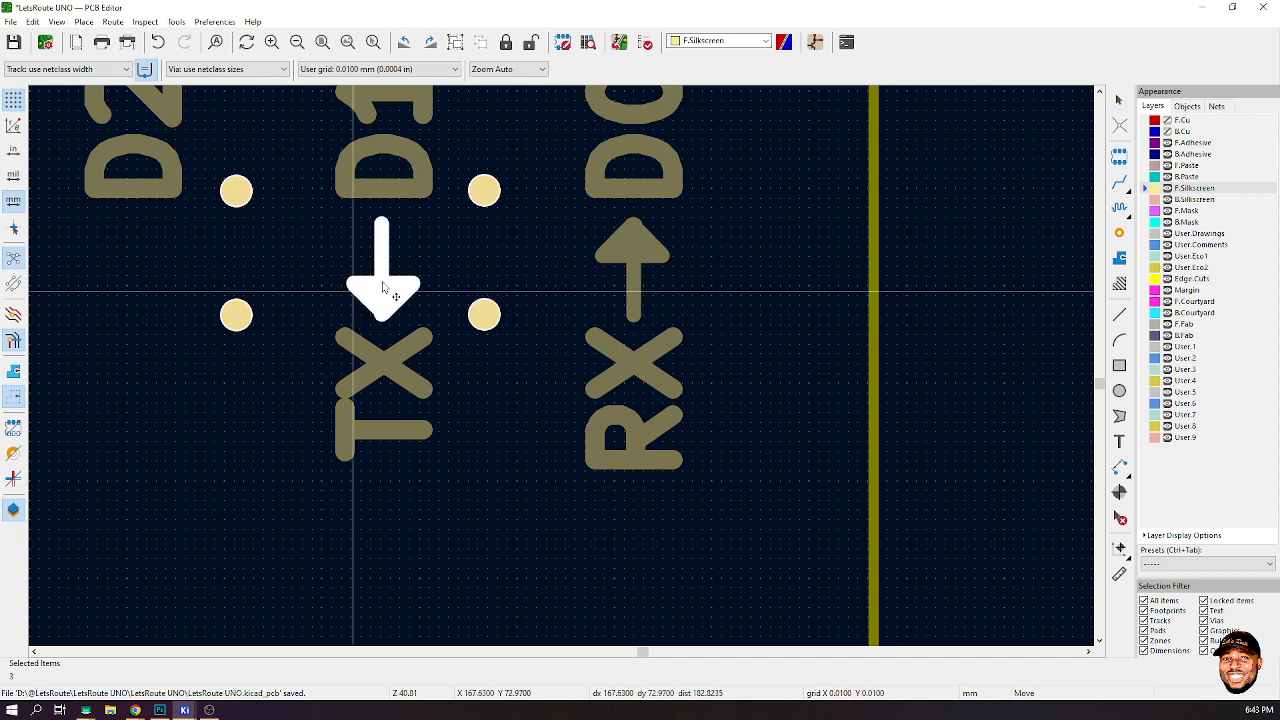
click(382, 290)
- Select the RX arrow's lines and polygon to inspect how it sits on the RX→D0 label
click(632, 257)
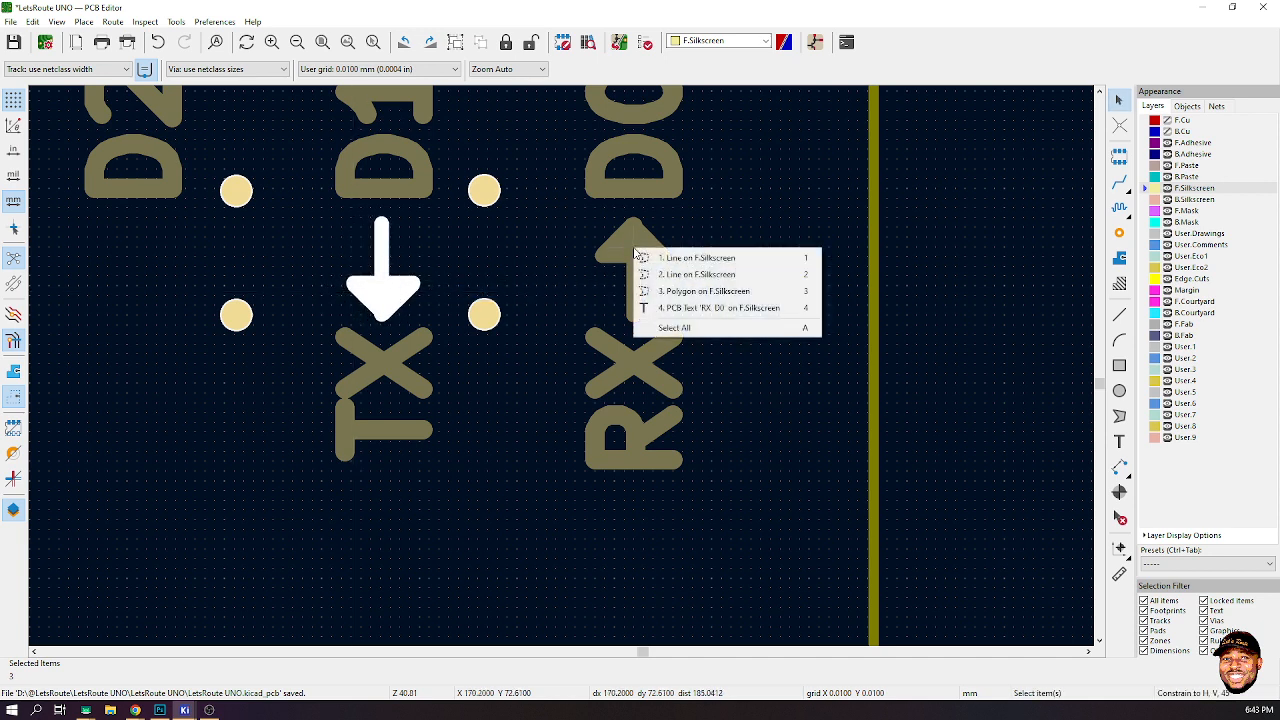
click(668, 260)
shift+click(663, 260)
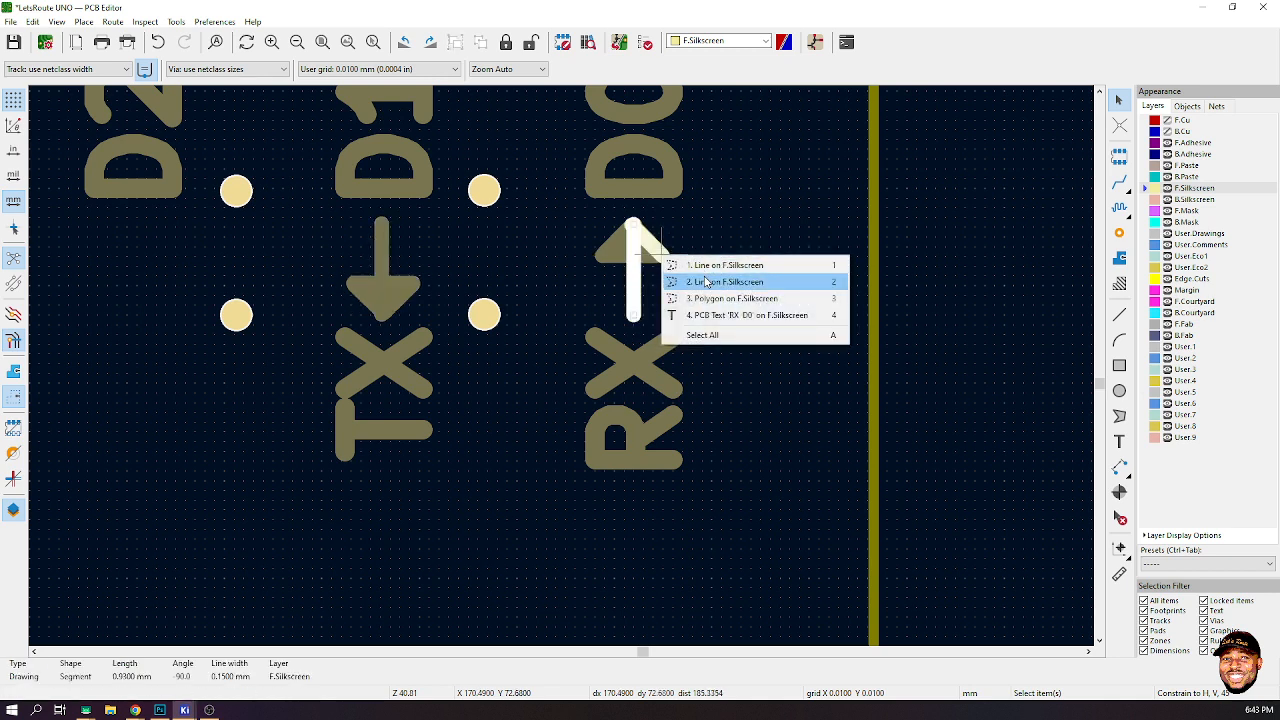
click(700, 280)
shift+click(642, 257)
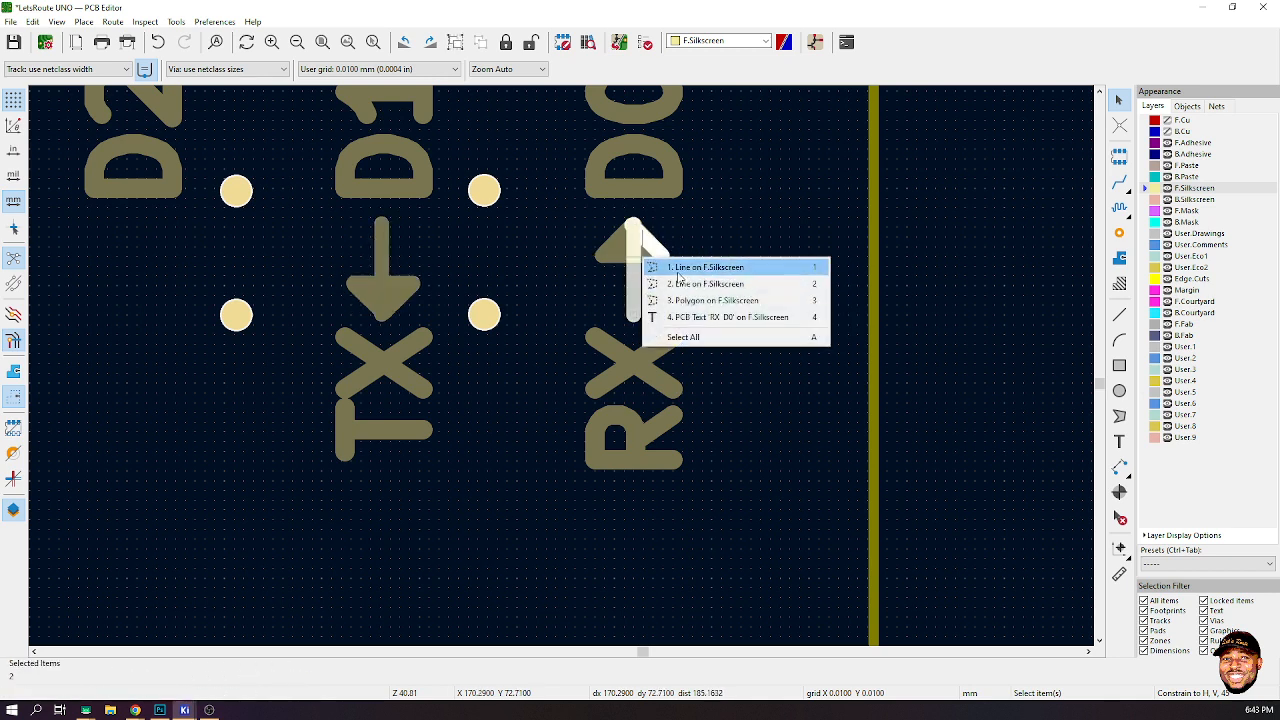
click(667, 270)
shift+click(625, 256)
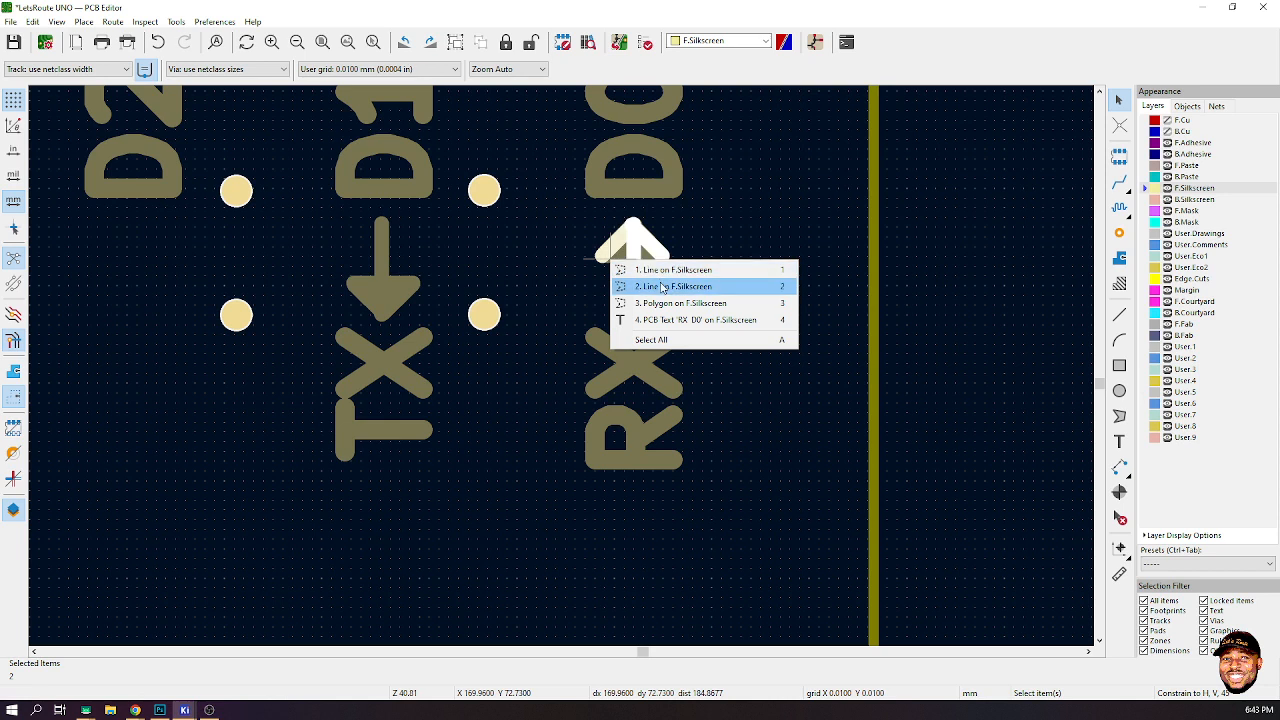
click(630, 286)
shift+click(624, 258)
click(636, 281)
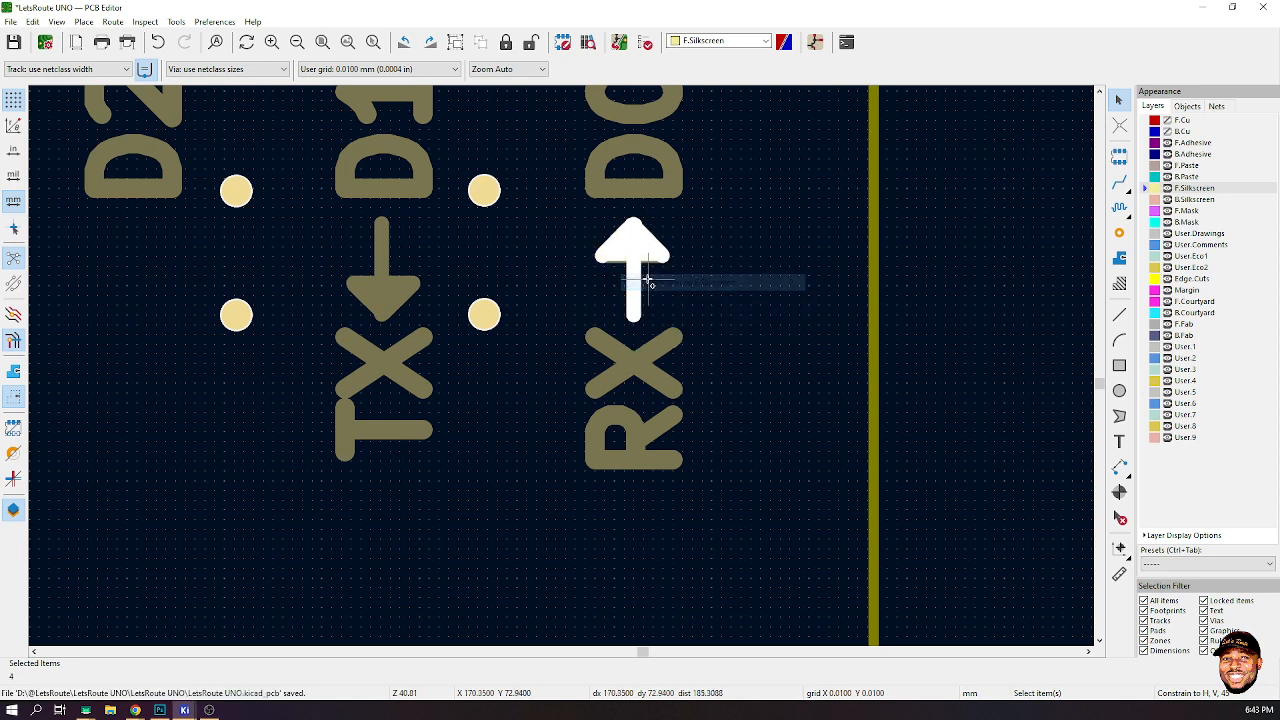
shift+click(622, 268)
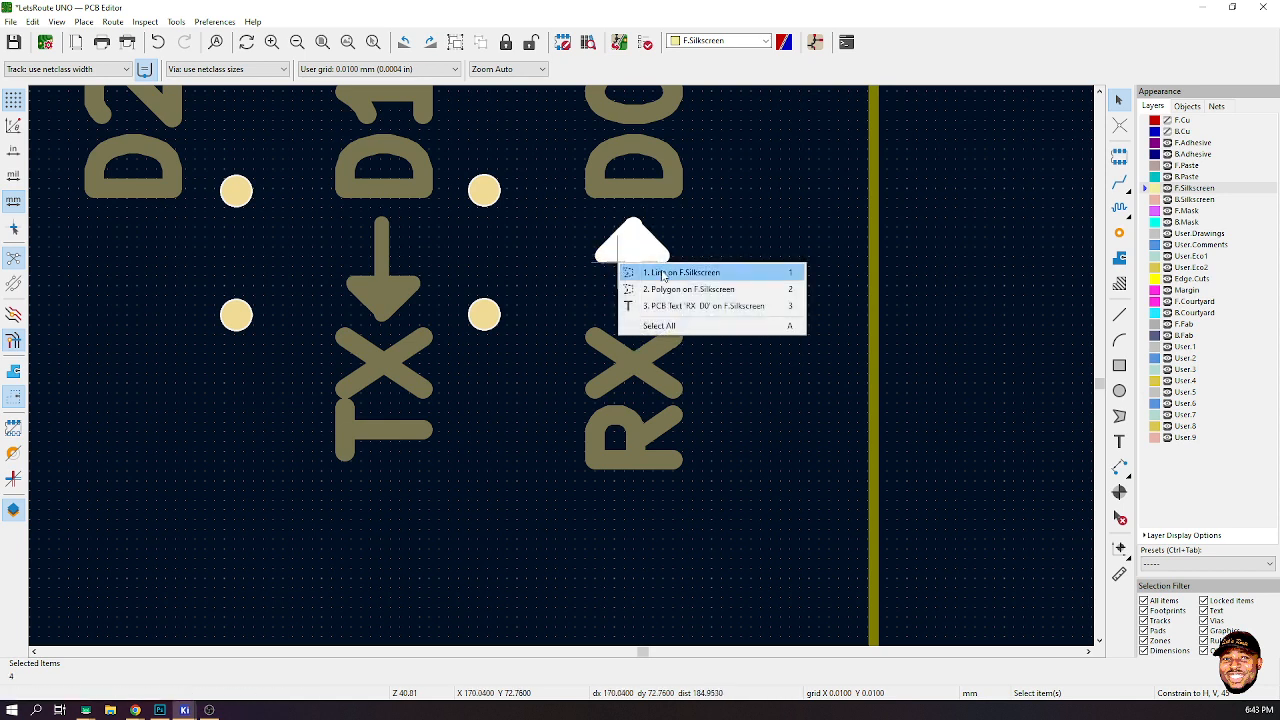
click(665, 273)
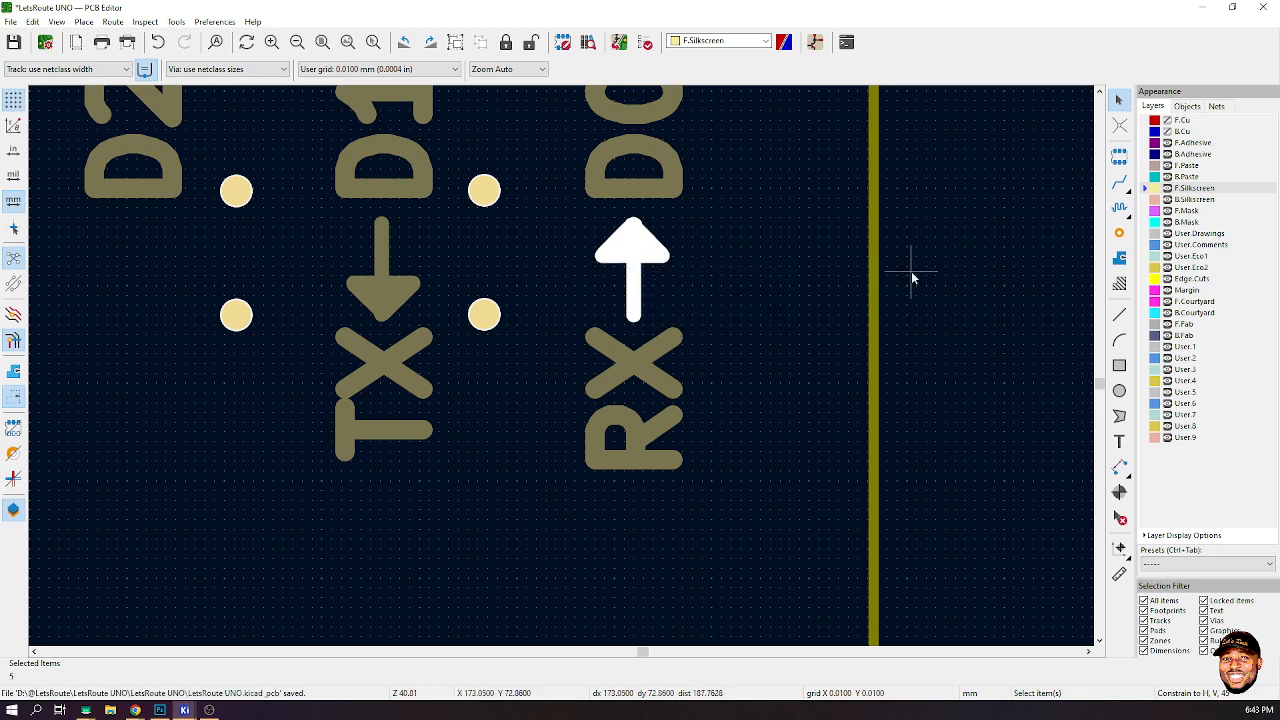
click(953, 260)
- Copy the AREF label, rotate it to 270° and place it beside the SW1 switch
scroll(561, 364, down, 3)
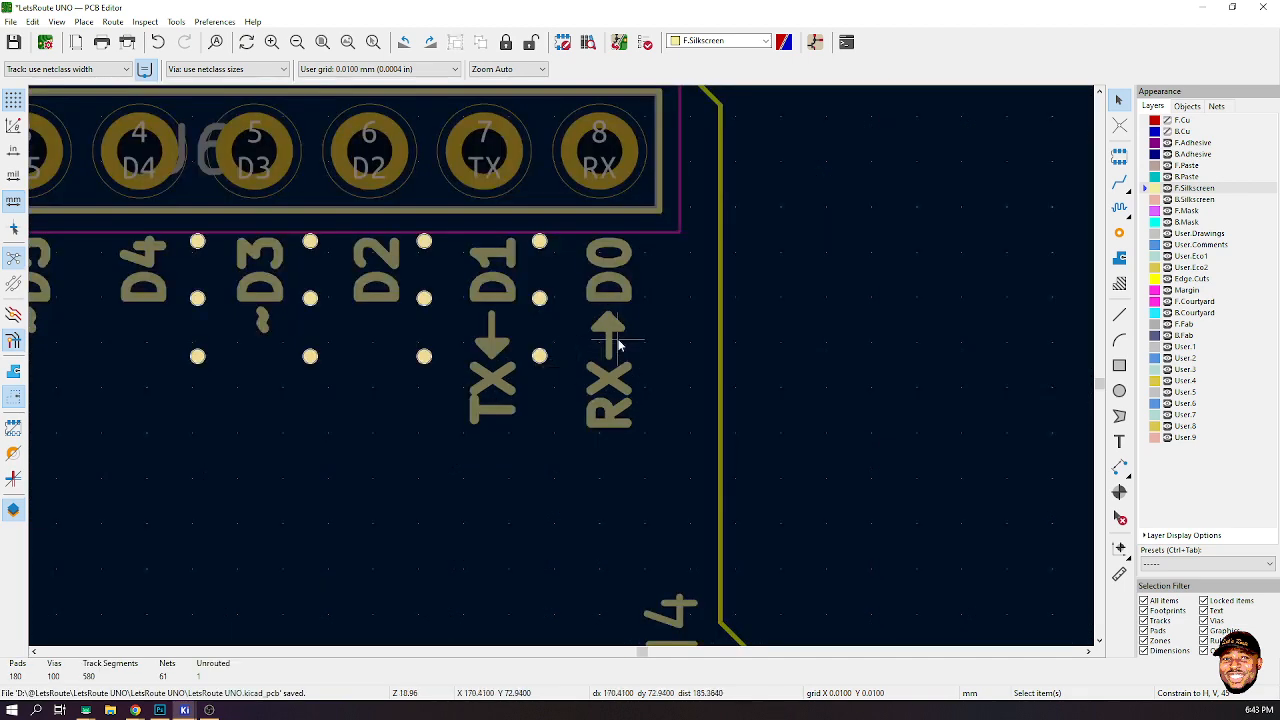
scroll(501, 370, down, 3)
scroll(454, 398, down, 5)
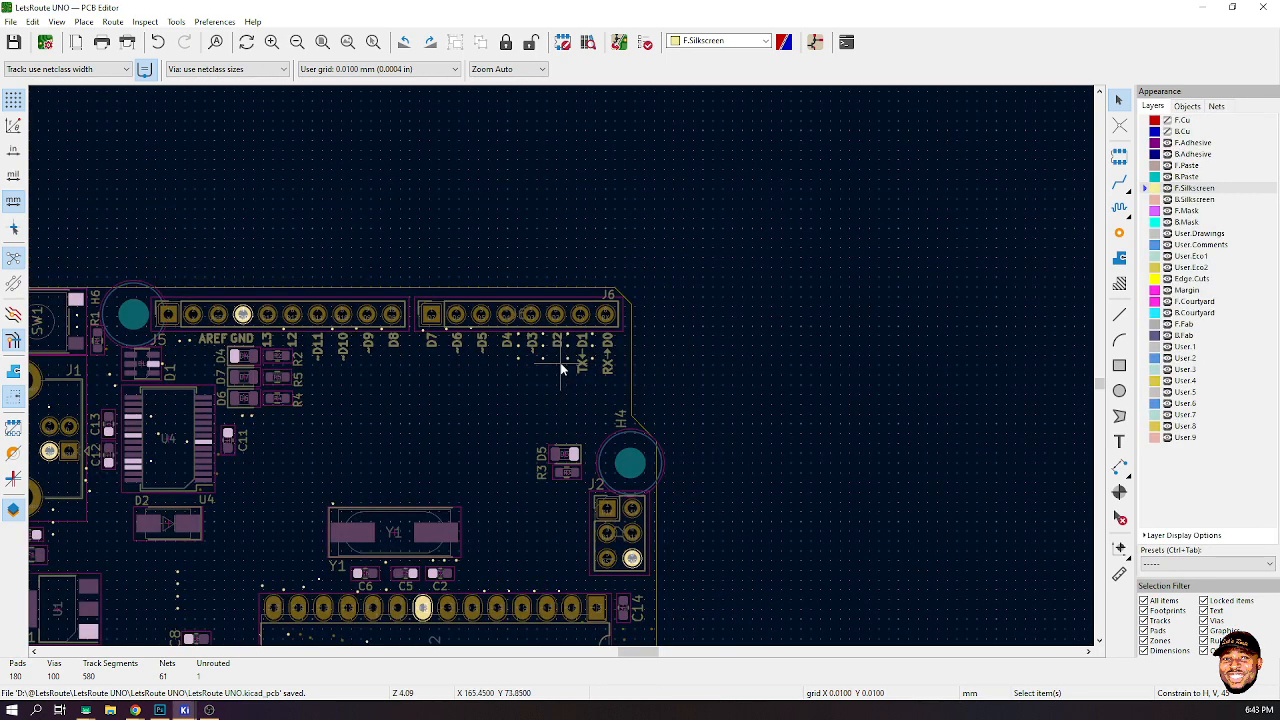
scroll(561, 371, down, 2)
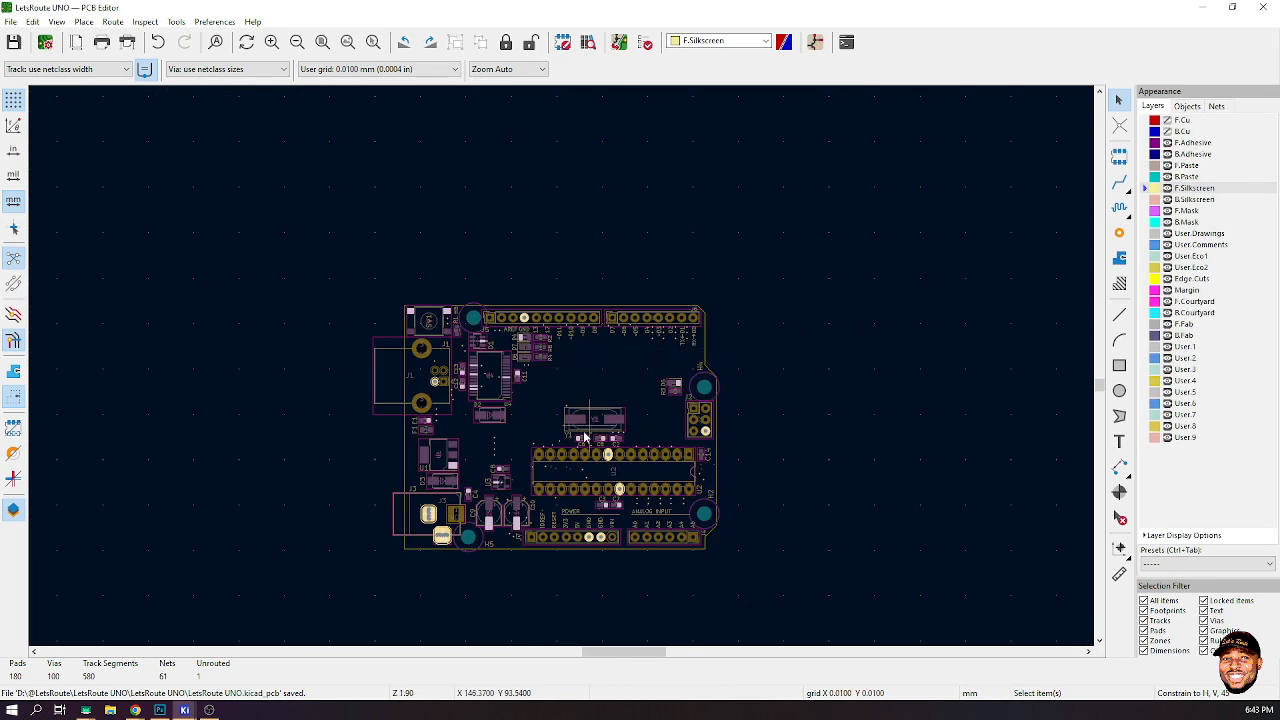
scroll(561, 364, up, 2)
scroll(555, 363, up, 1)
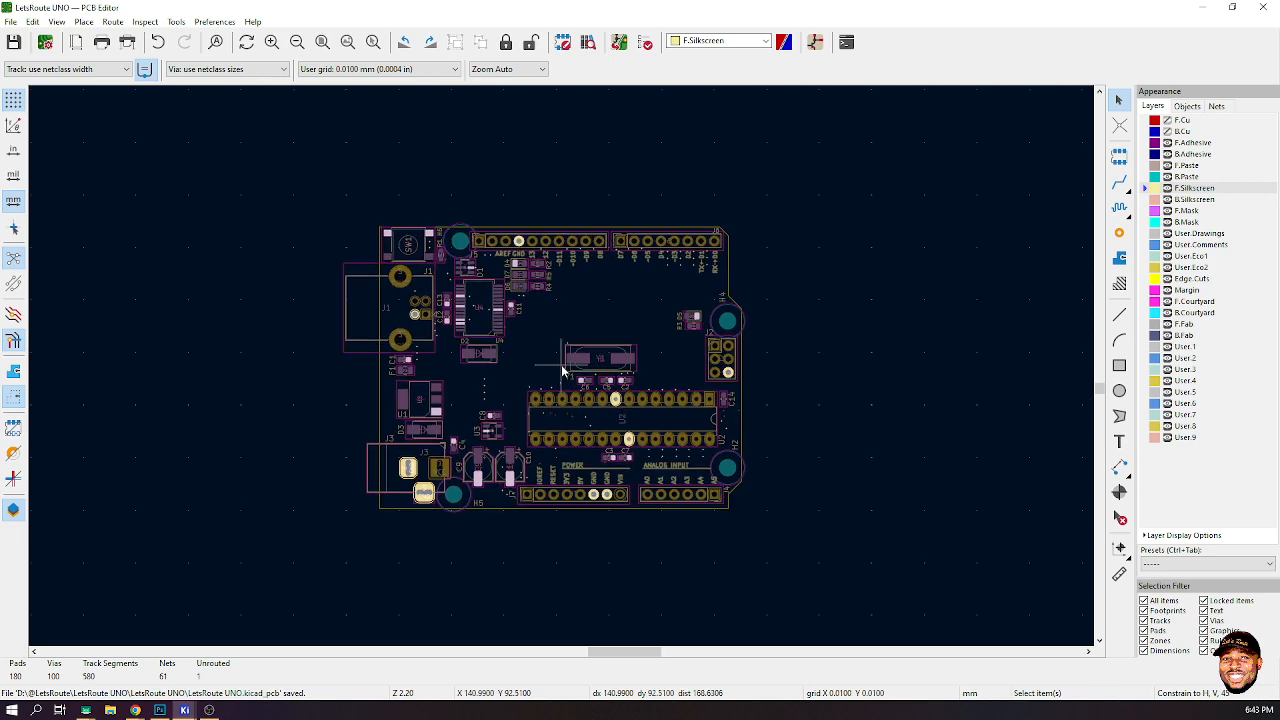
scroll(513, 253, up, 8)
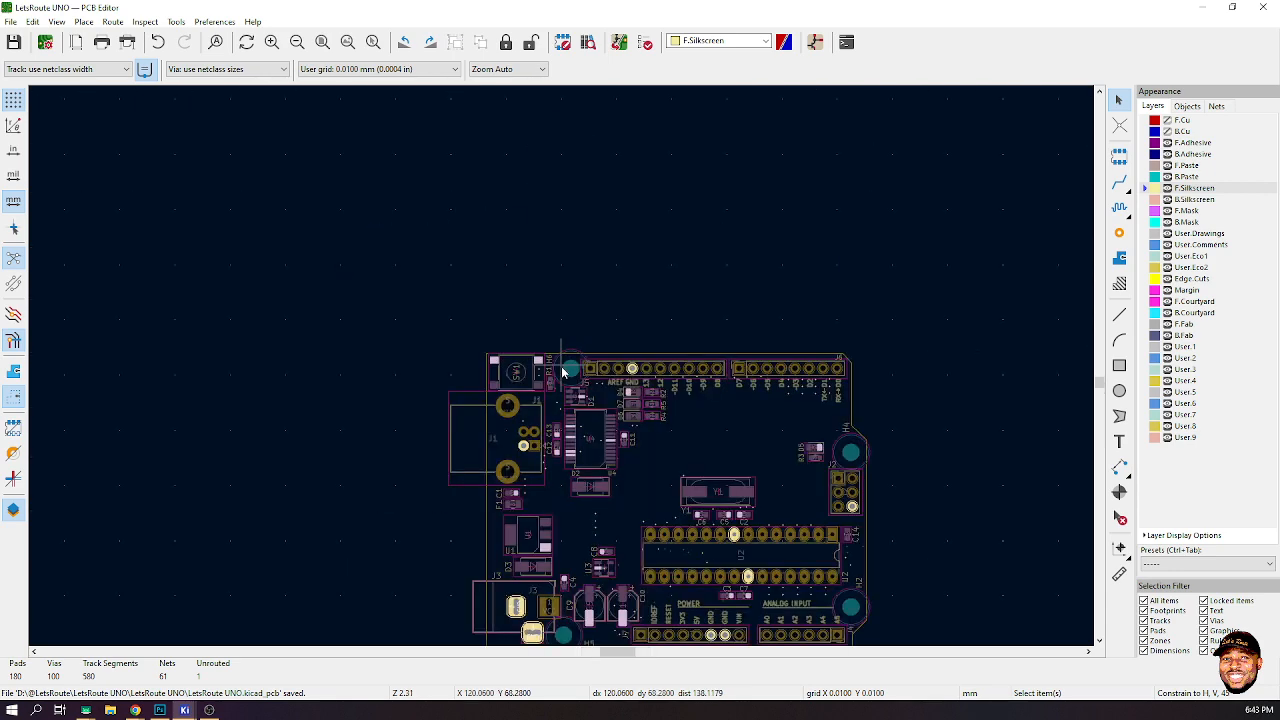
click(764, 440)
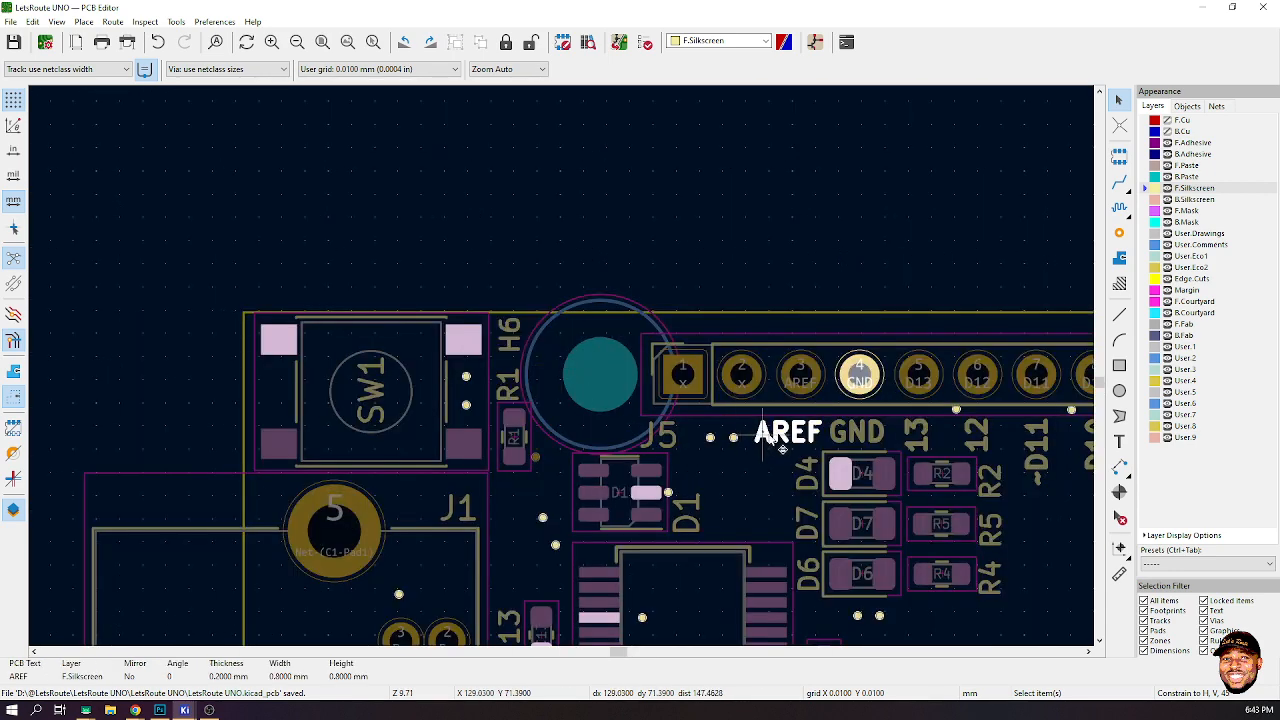
key(m)
scroll(273, 425, up, 4)
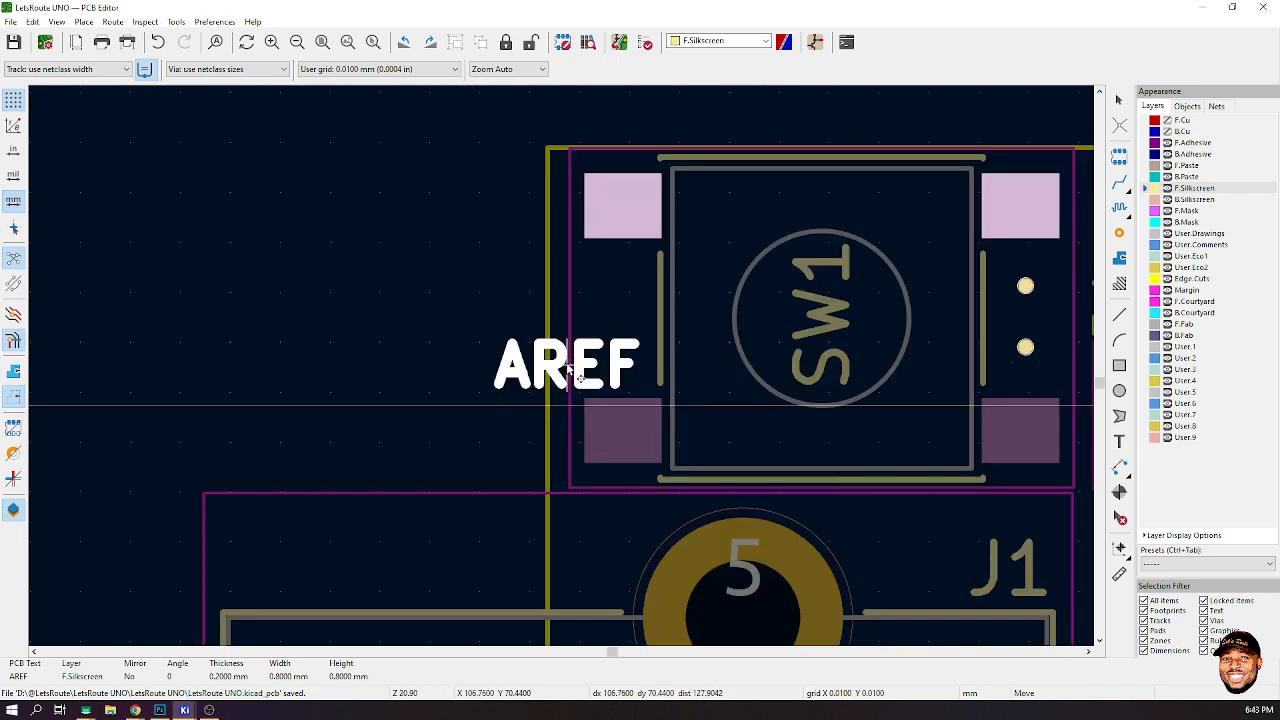
key(r)
key(r)
key(r)
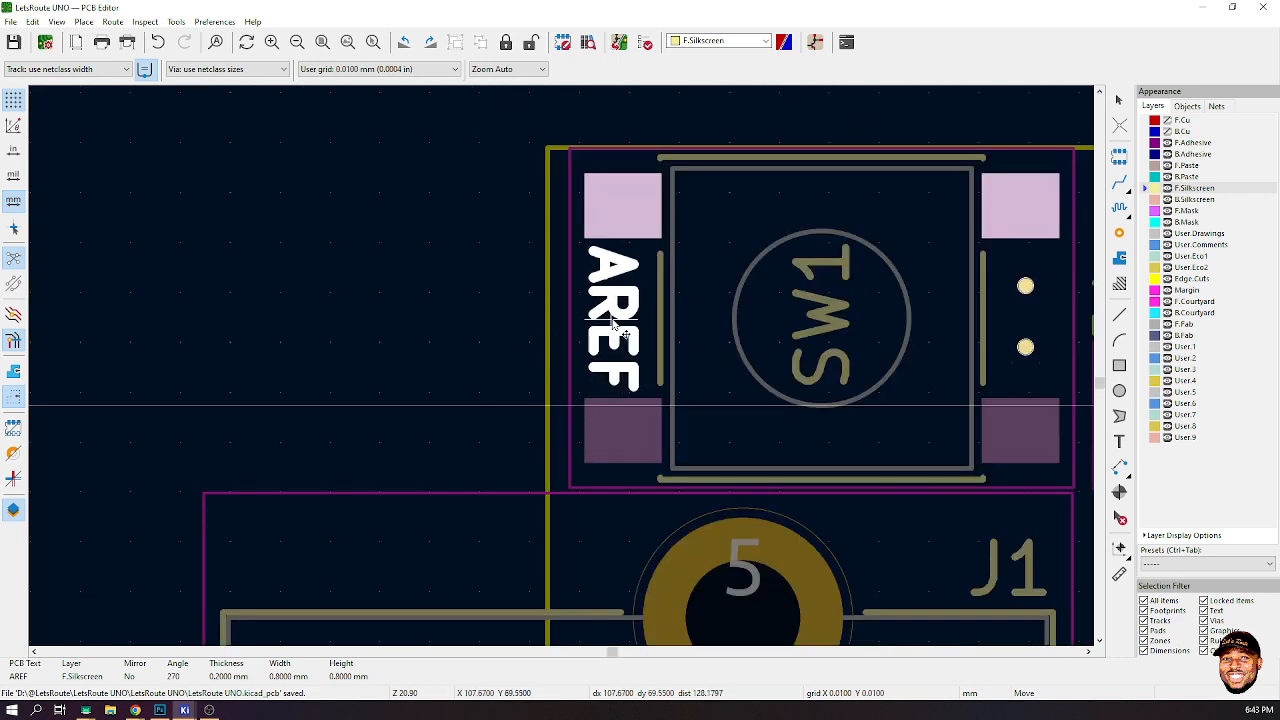
click(617, 323)
- Rename the copied label beside SW1 as RST
double_click(617, 323)
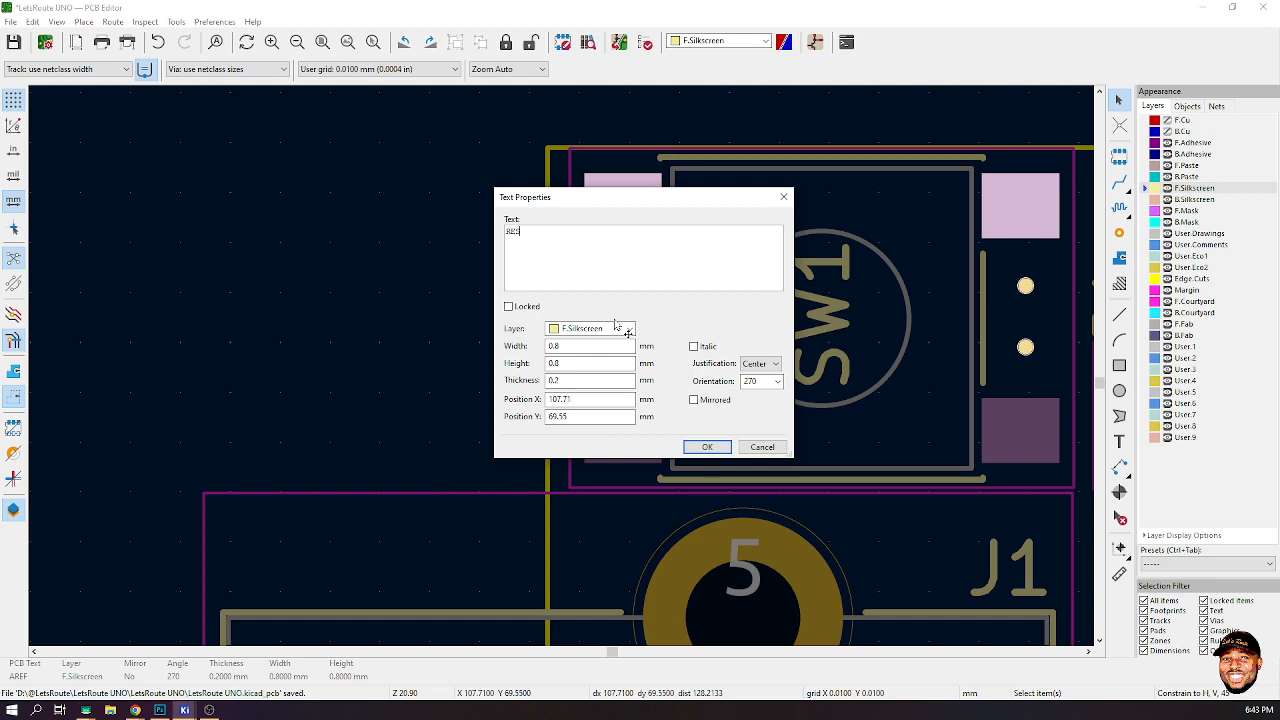
text(RESET)
click(707, 447)
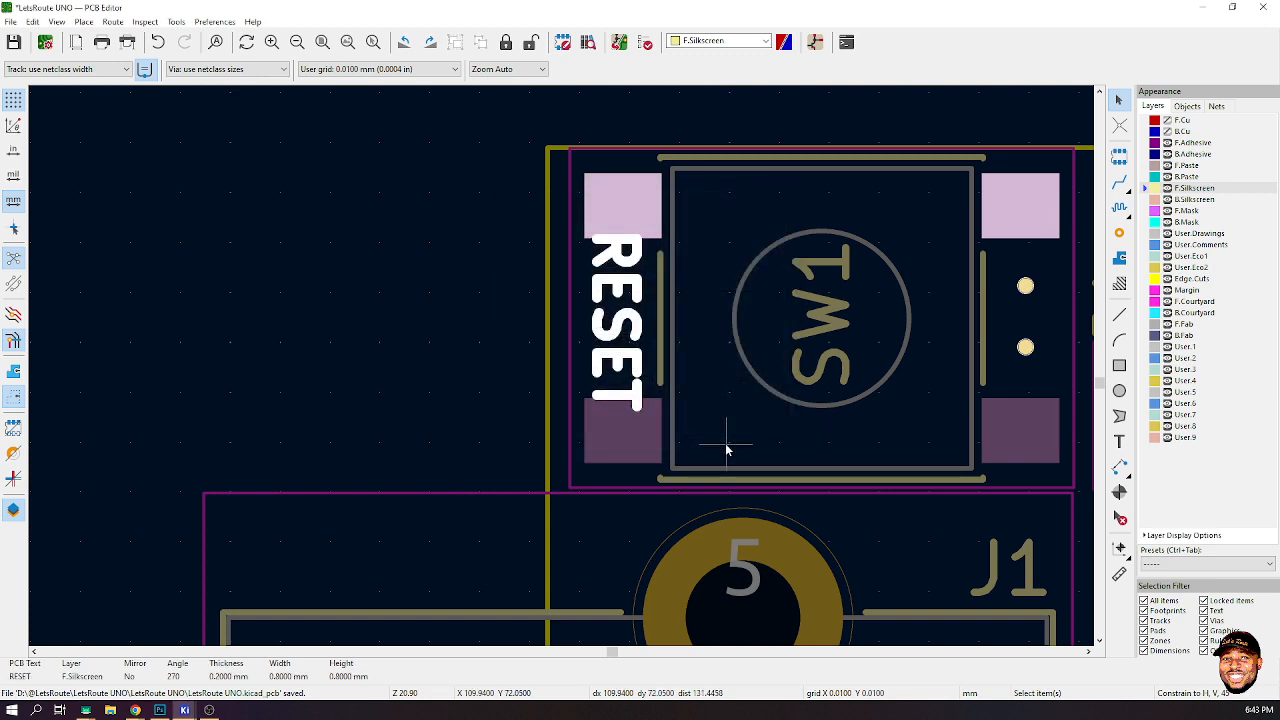
double_click(628, 338)
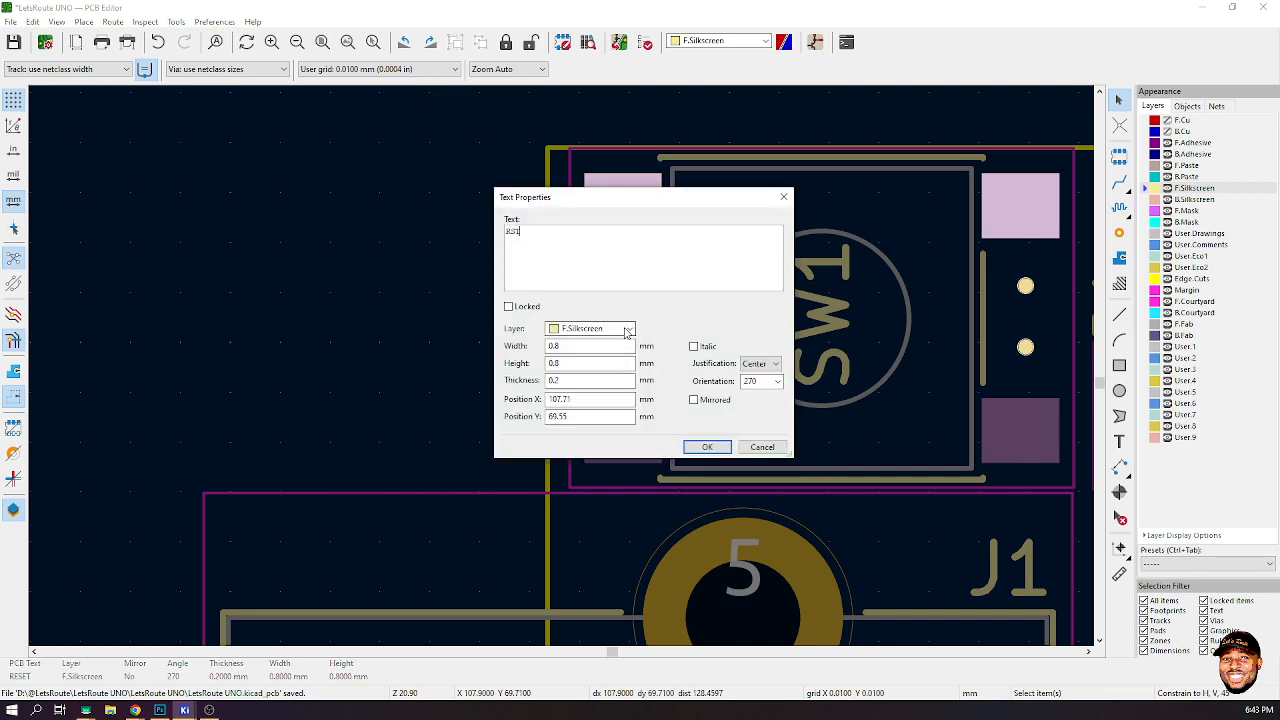
click(707, 447)
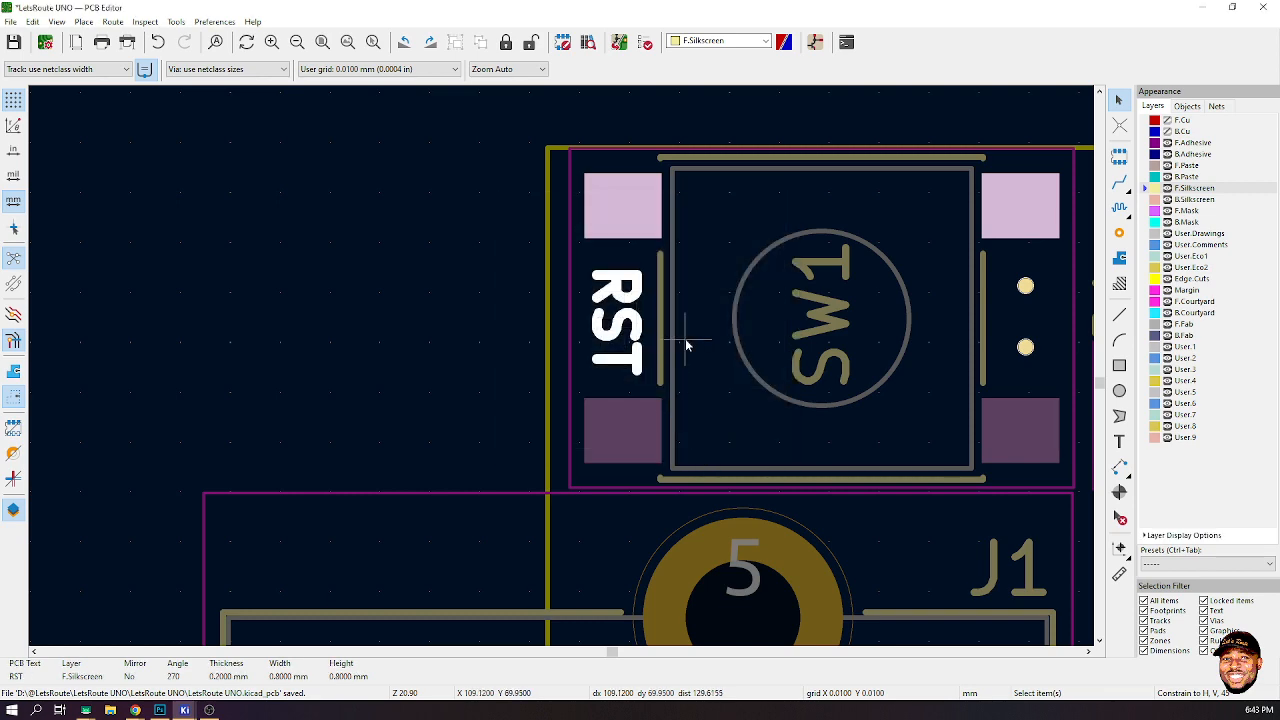
- Place a horizontal copy of the RST label below the J1 connector and rename it USB
key(m)
scroll(617, 320, down, 3)
scroll(565, 375, up, 2)
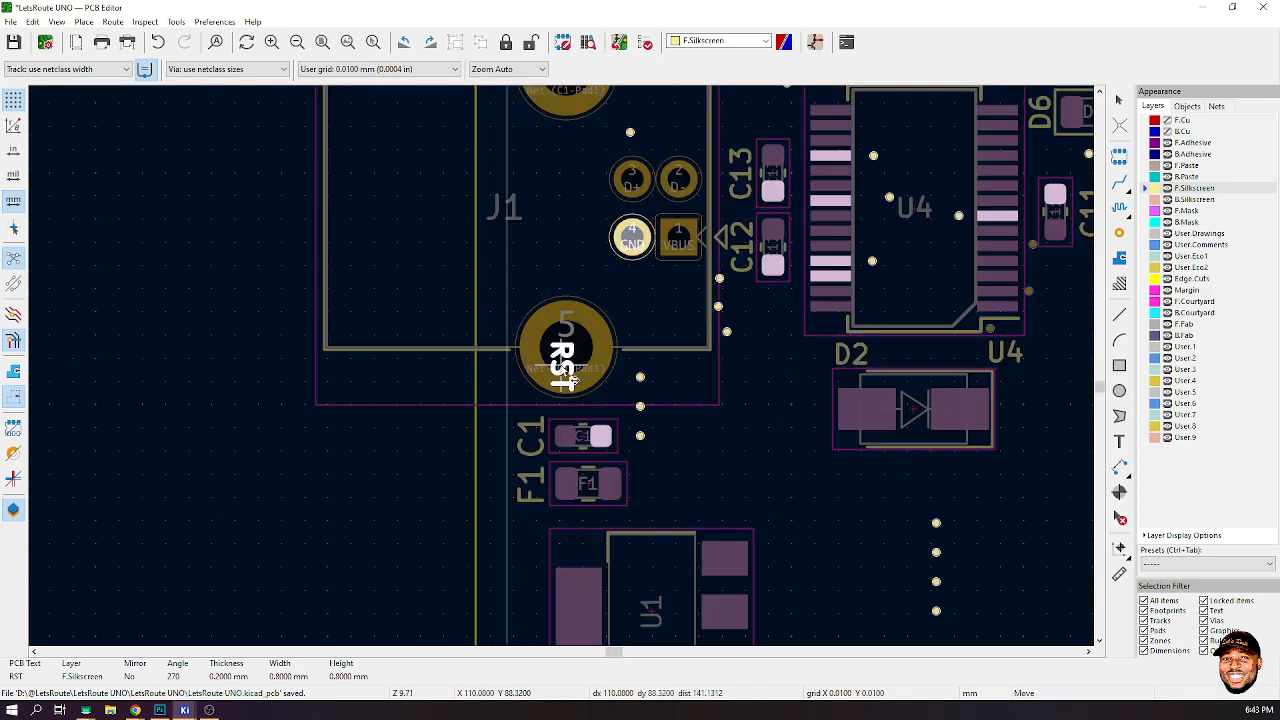
scroll(666, 371, down, 3)
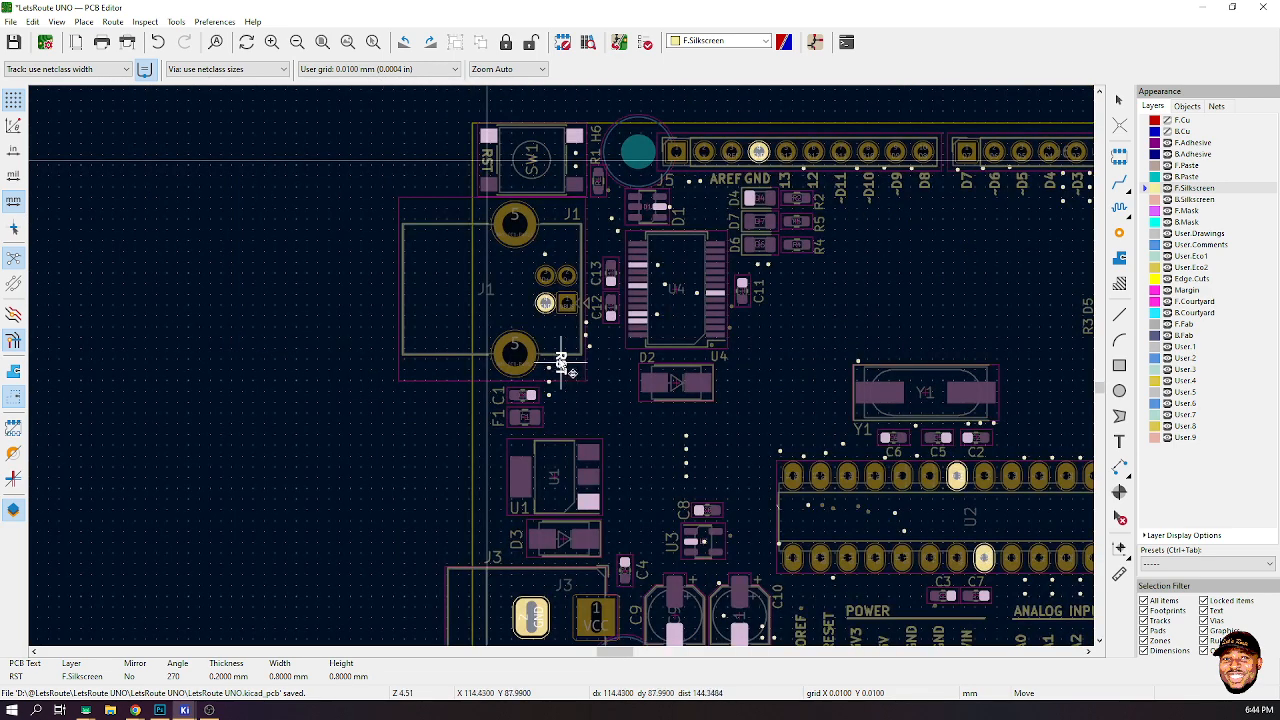
scroll(560, 368, up, 2)
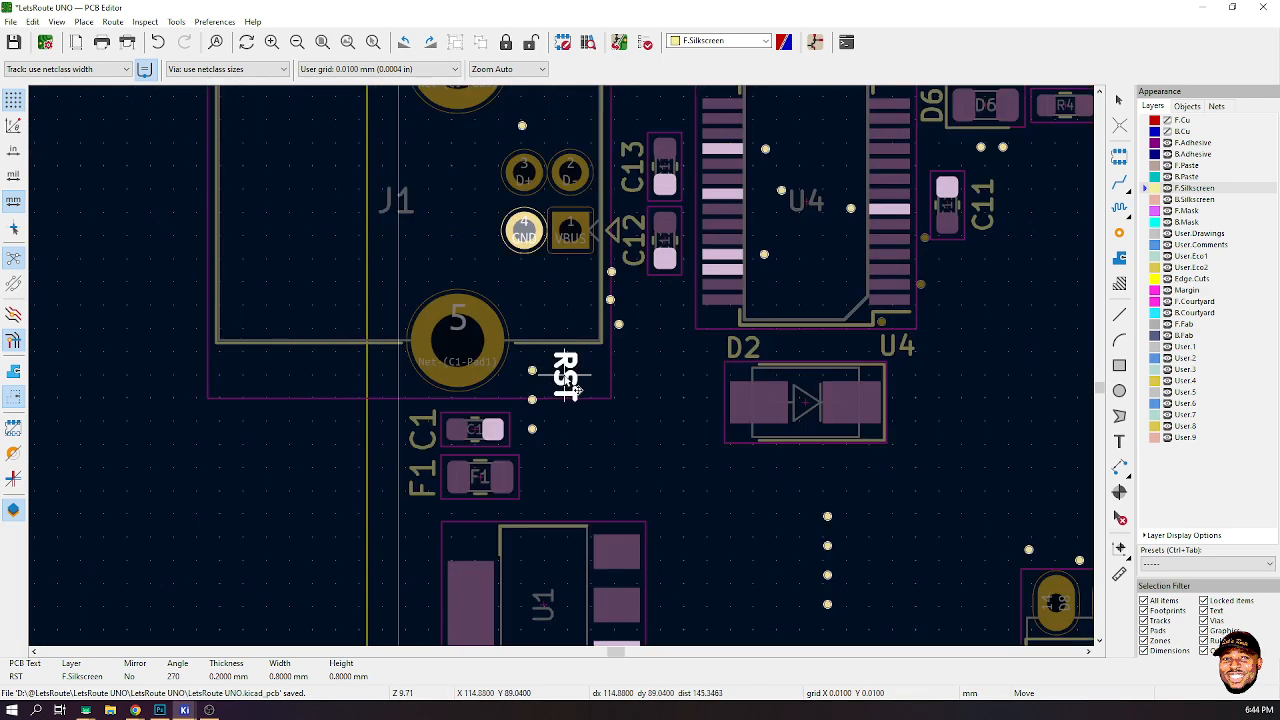
key(r)
click(569, 376)
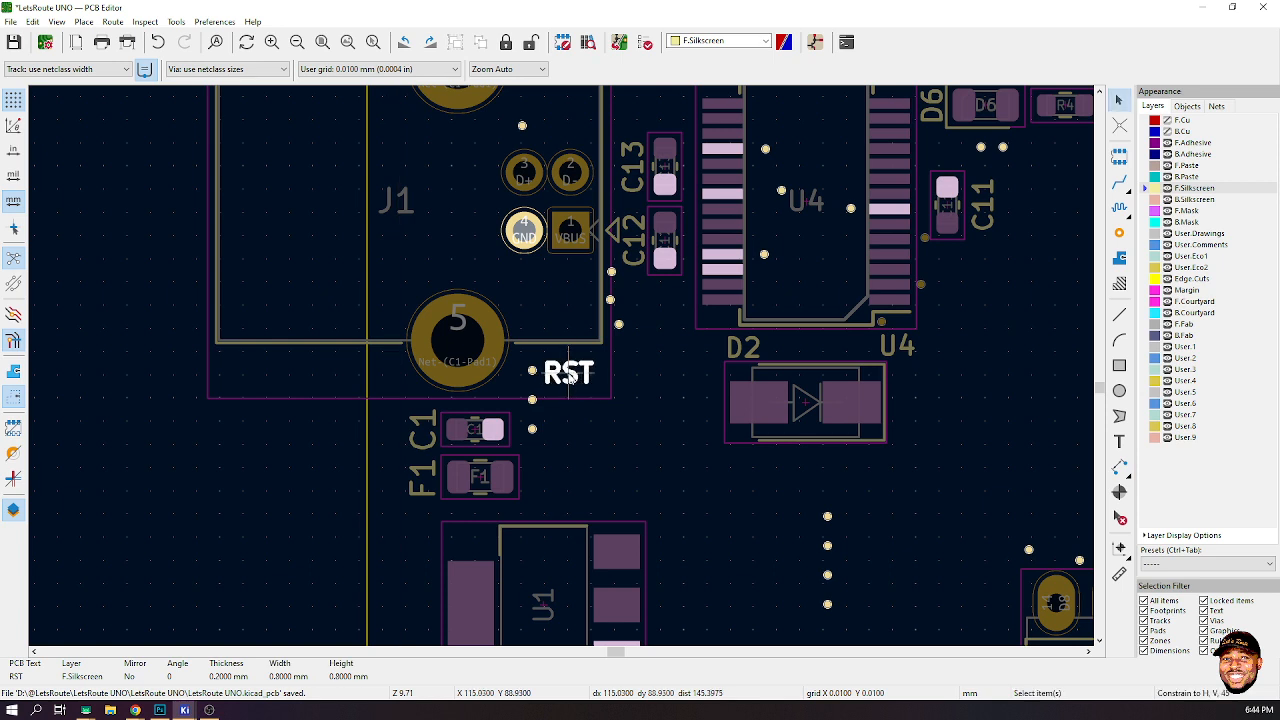
double_click(569, 376)
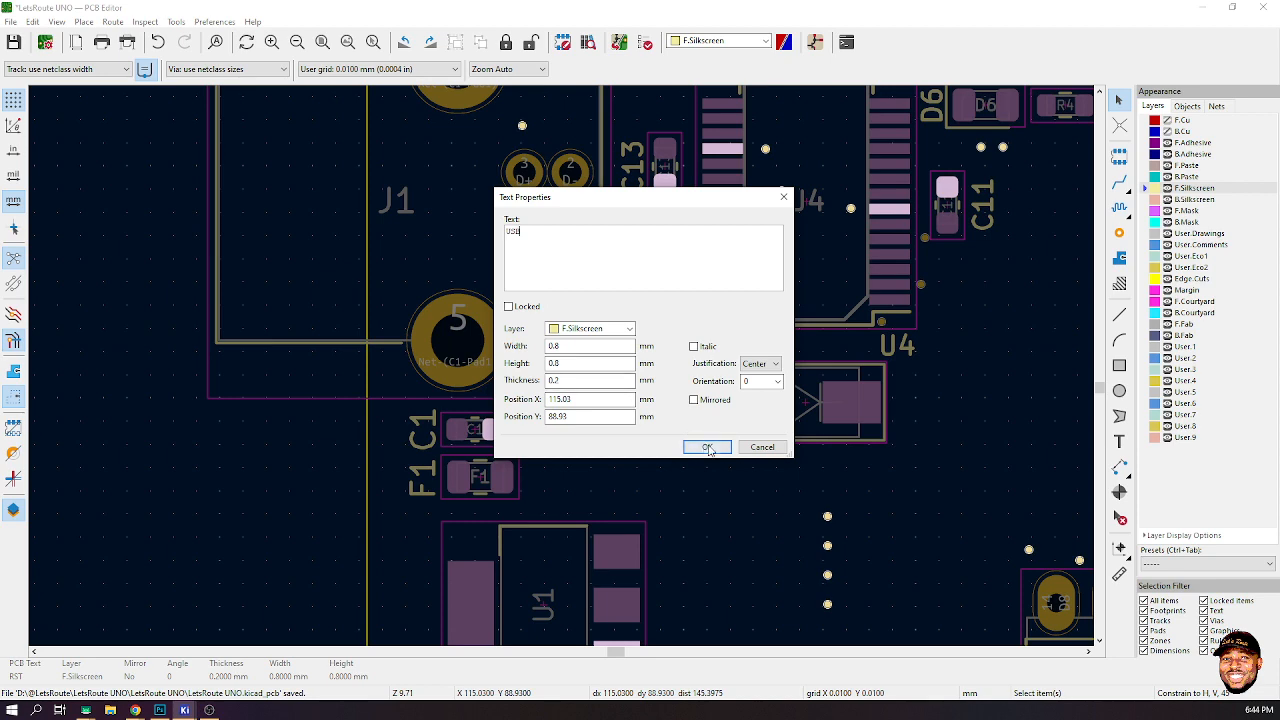
key(Return)
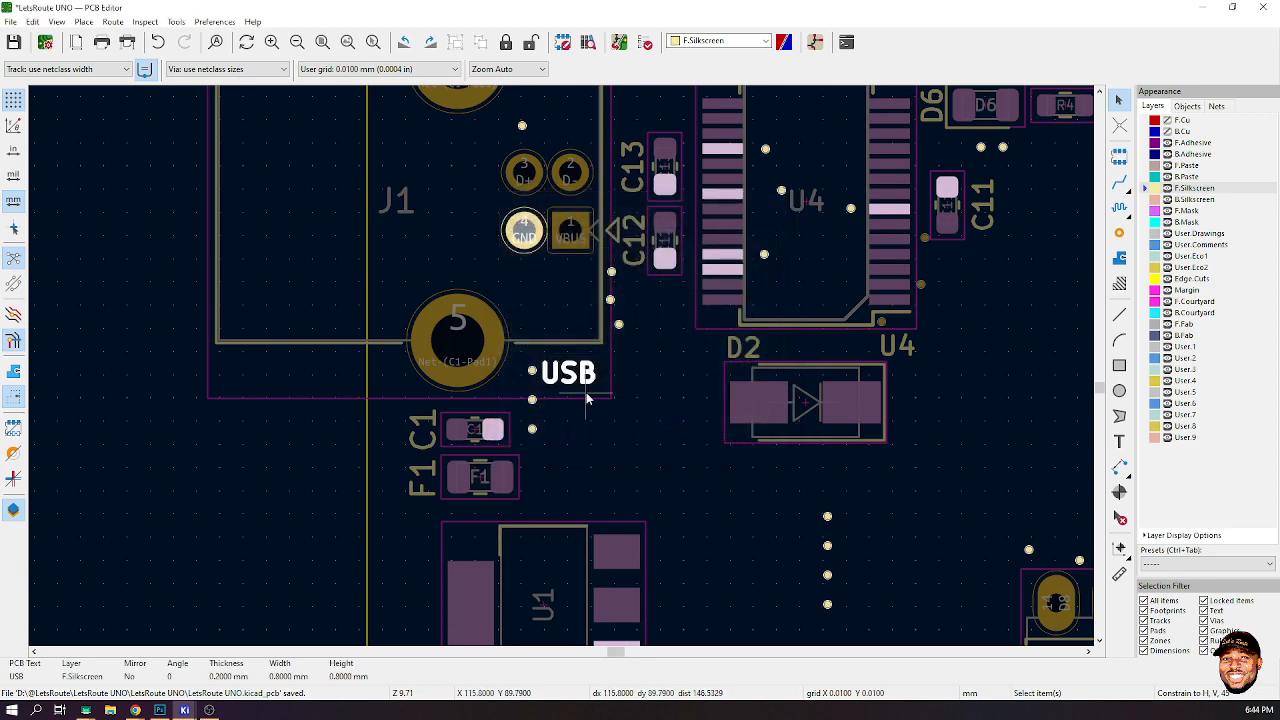
- Place a copy of the USB label beside the J3 DC jack
key(m)
scroll(586, 398, down, 3)
scroll(578, 452, up, 1)
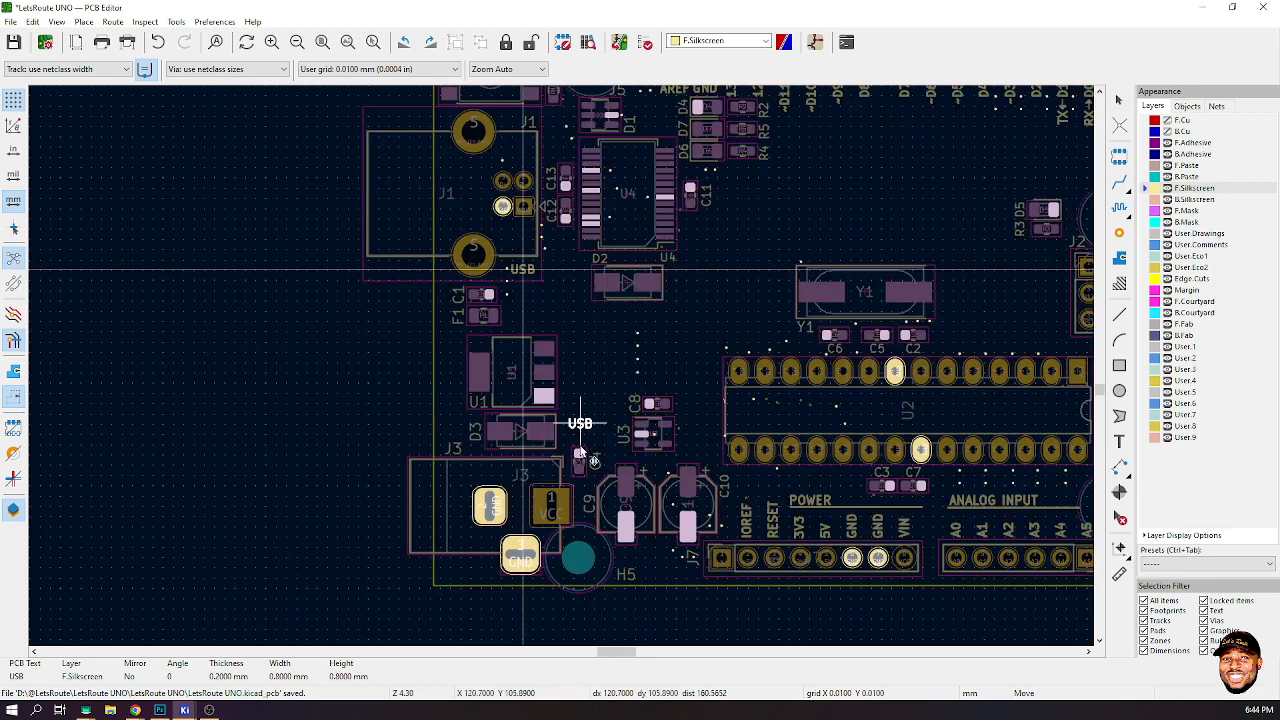
scroll(530, 480, up, 3)
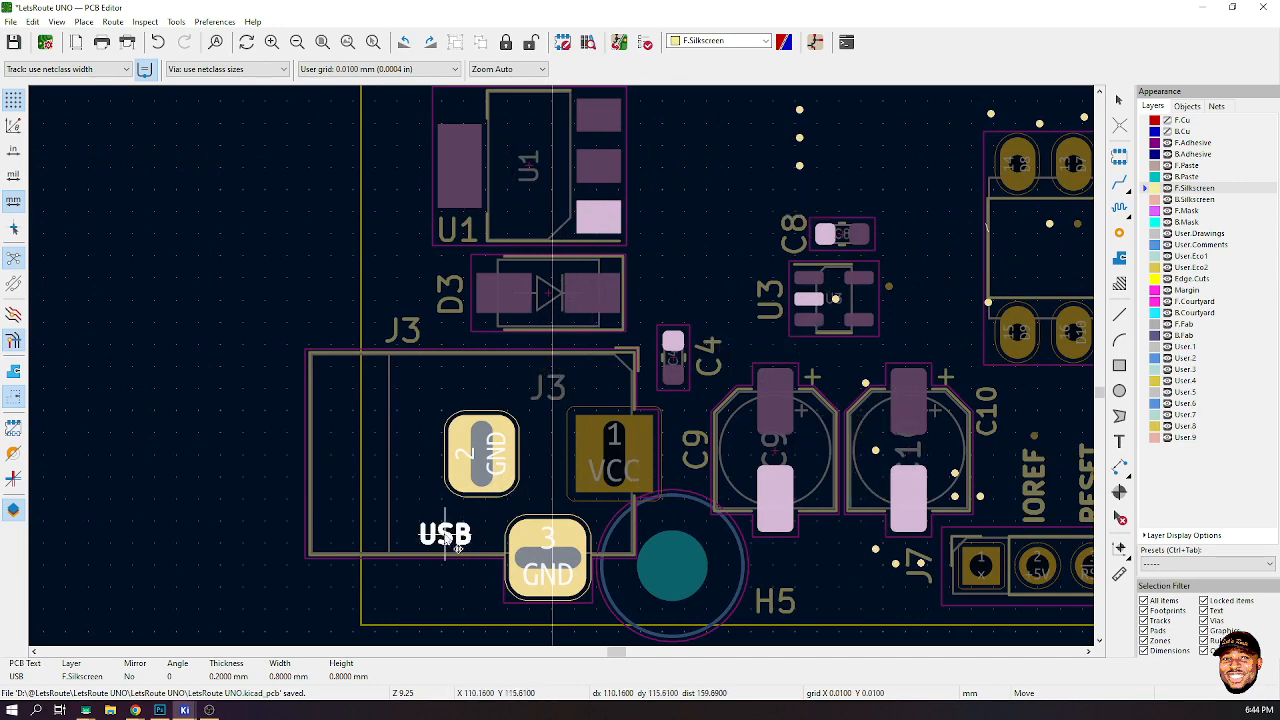
scroll(424, 592, up, 3)
click(424, 592)
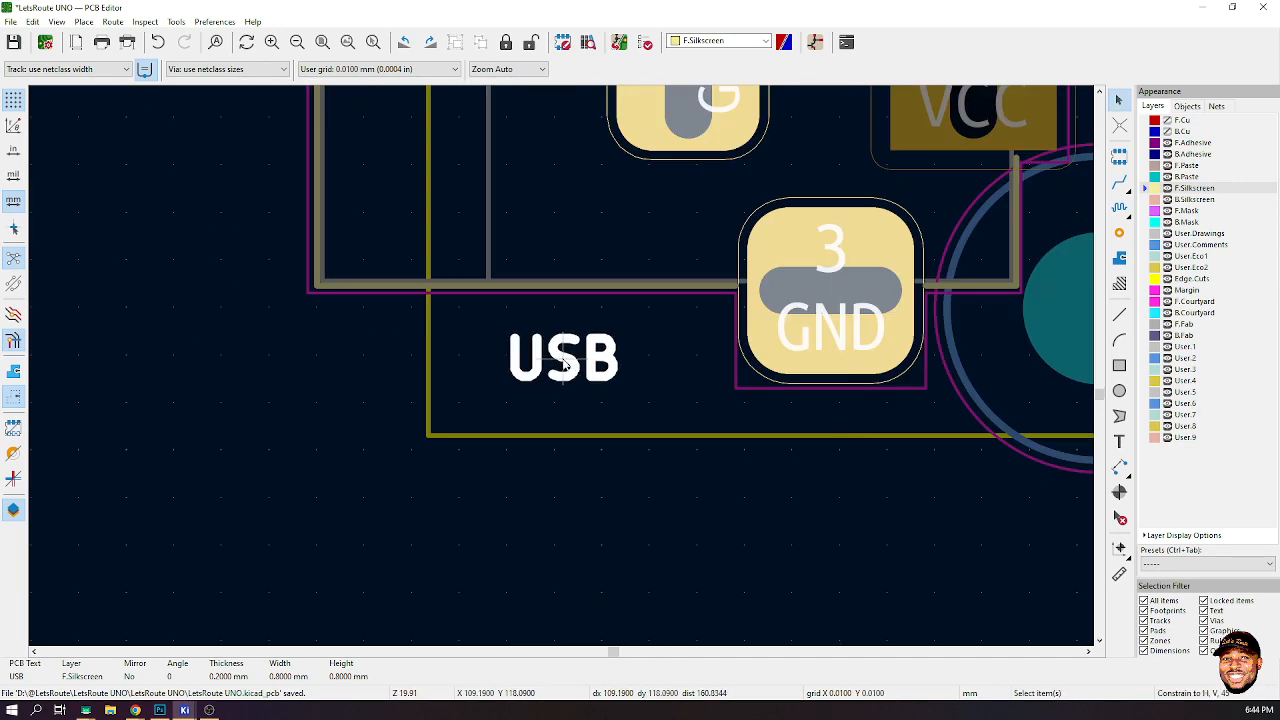
- Rename the label beside the J3 jack as POWER
double_click(563, 365)
text(L)
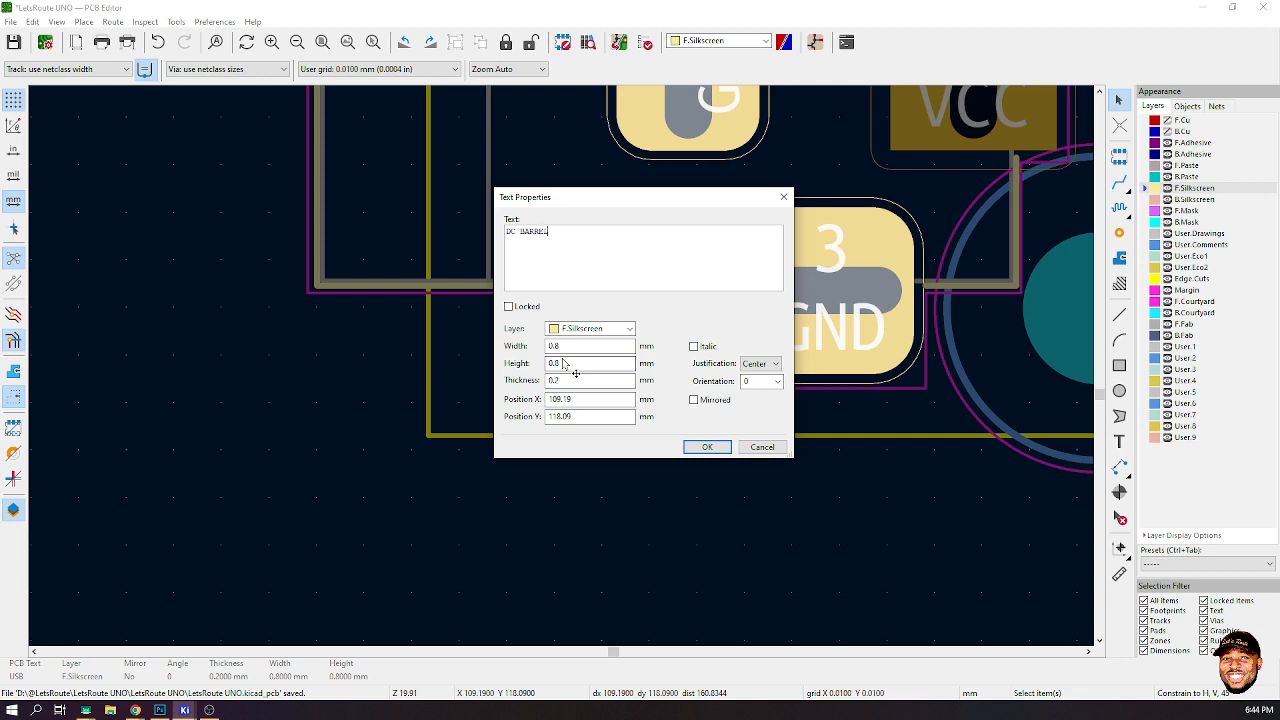
click(706, 447)
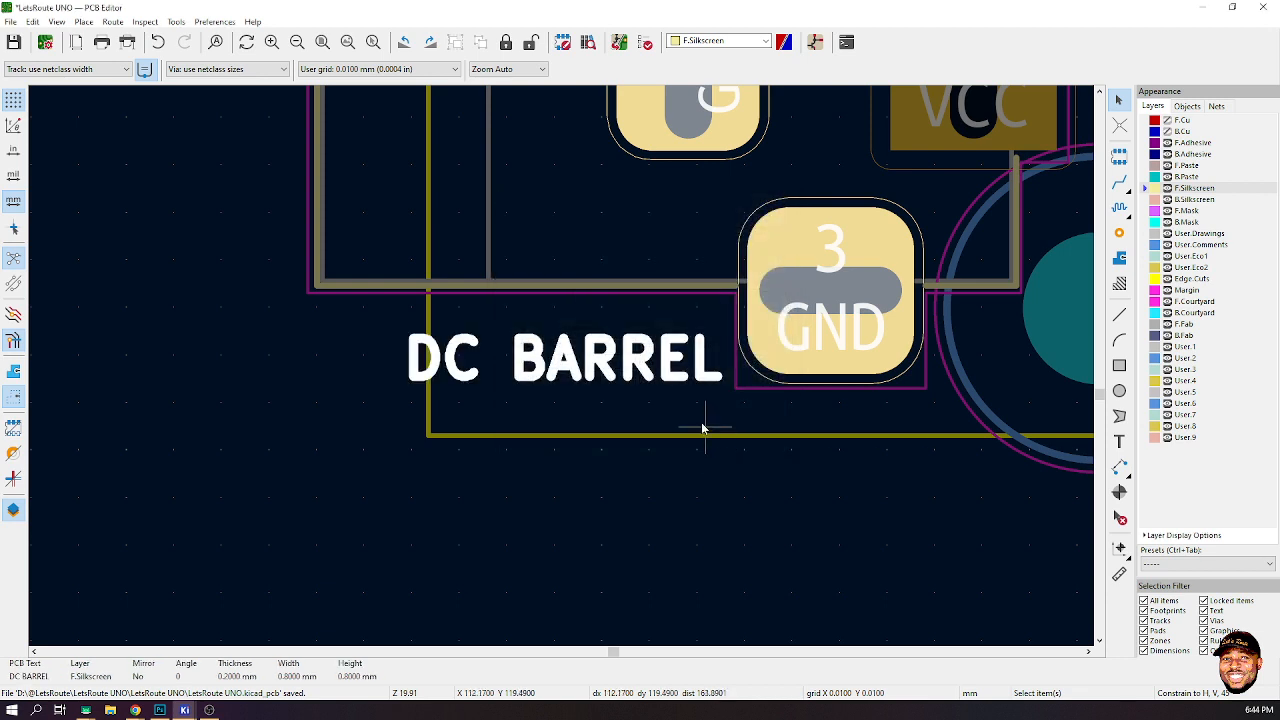
double_click(645, 372)
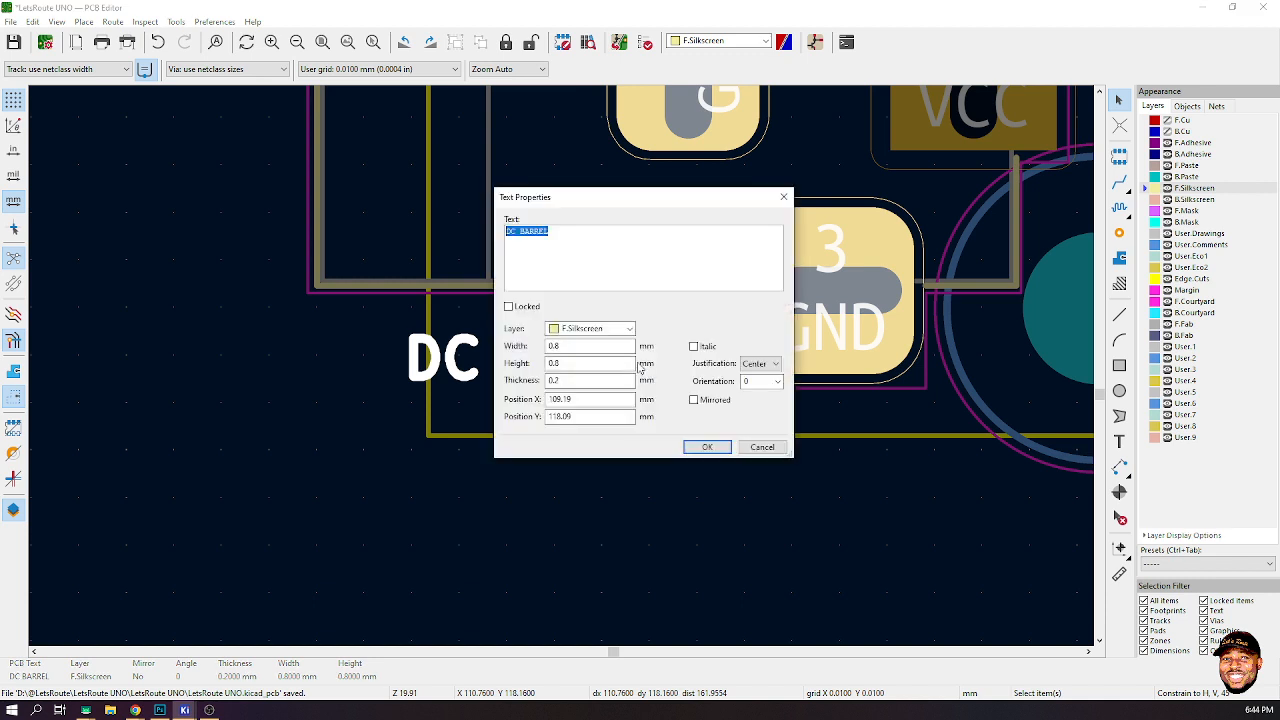
click(707, 447)
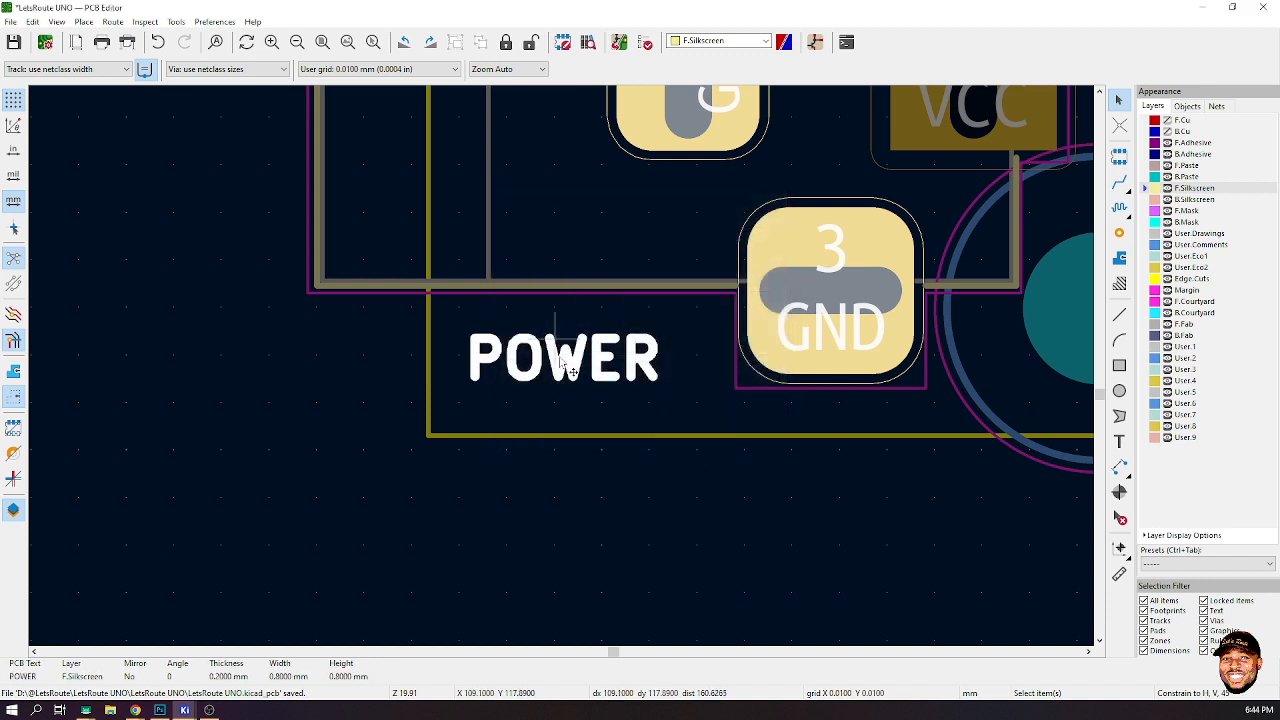
scroll(566, 368, down, 5)
key(ctrl+d)
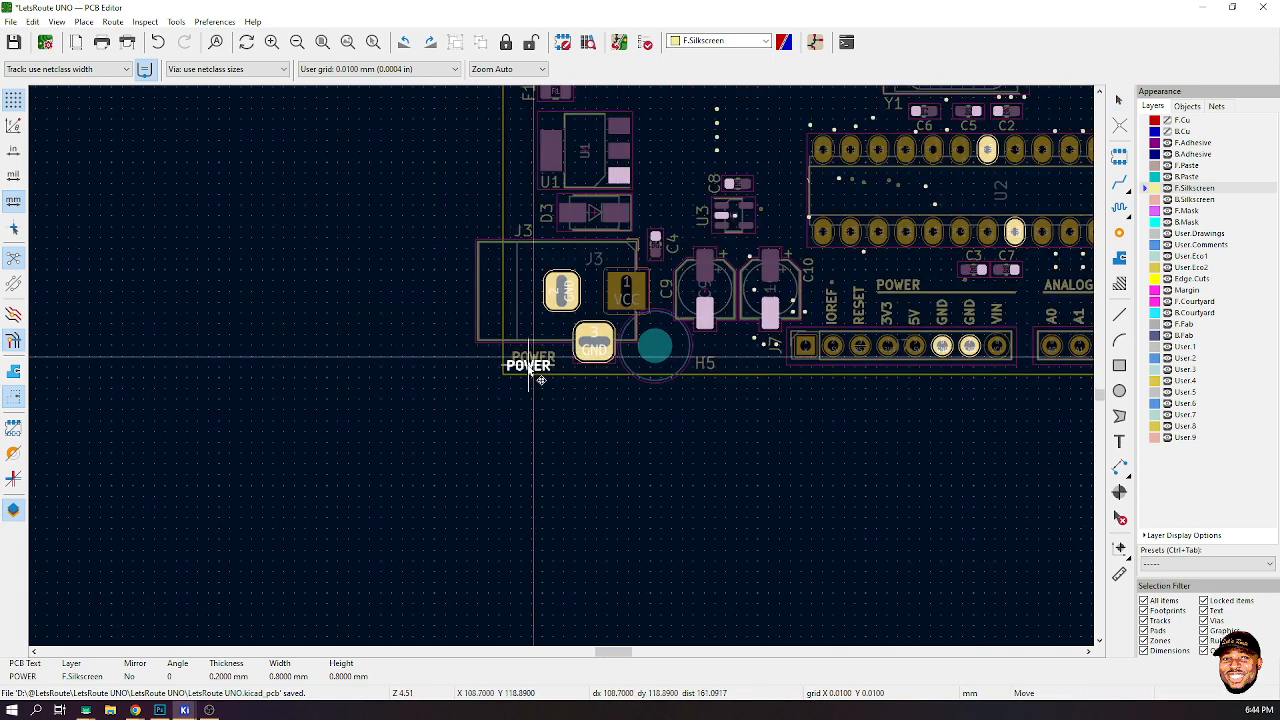
scroll(572, 357, down, 4)
scroll(660, 252, up, 1)
scroll(566, 371, up, 5)
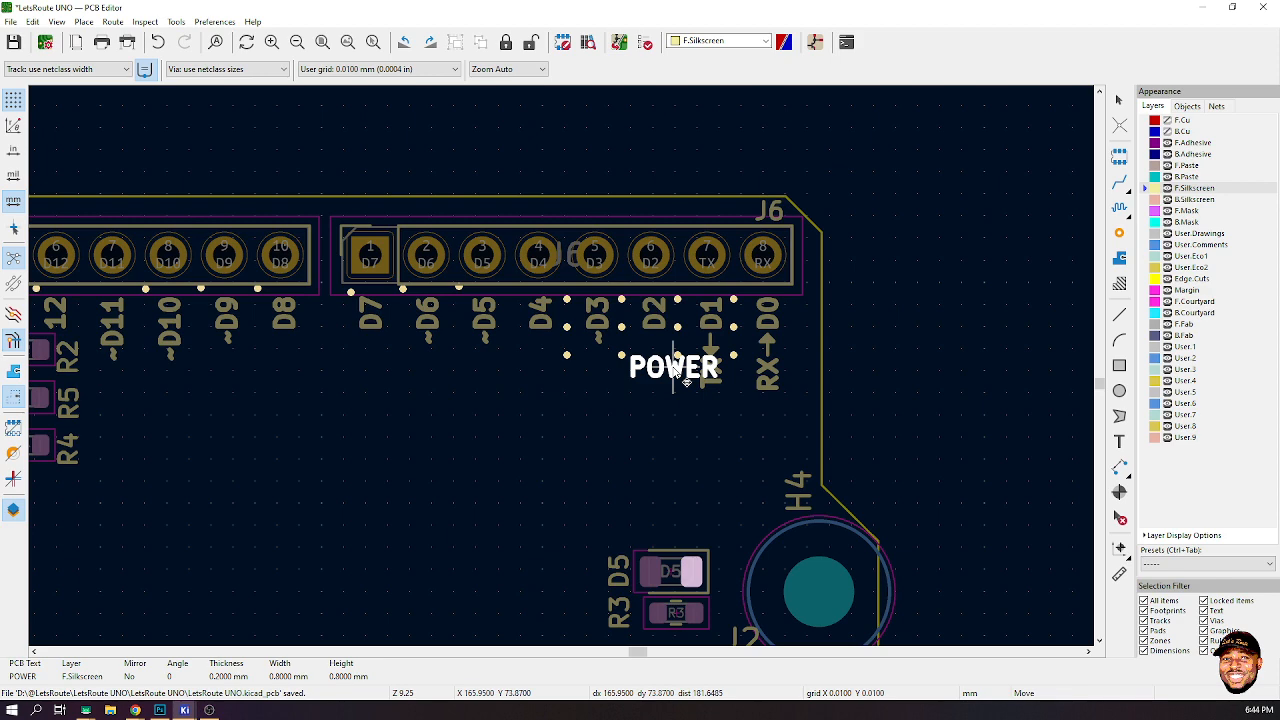
key(Escape)
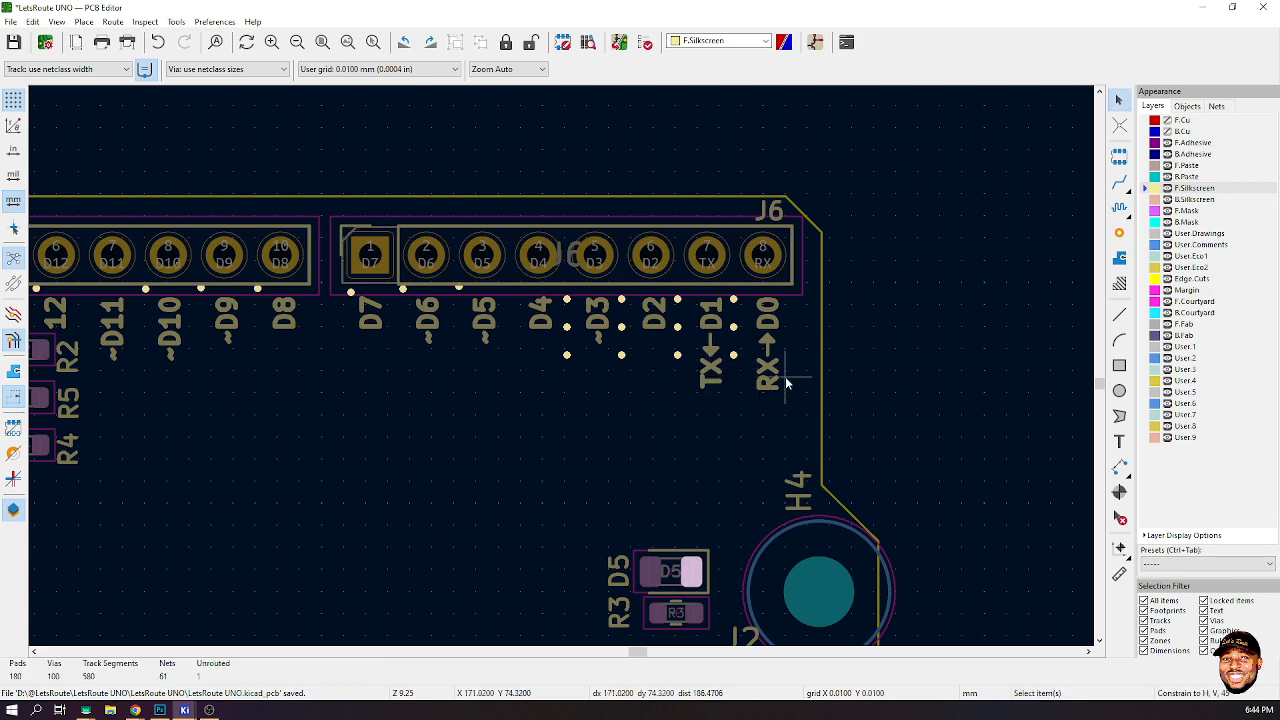
- Move a silkscreen line segment below the J5 and J6 pin labels and stretch it leftward to about 31 mm long
scroll(563, 366, down, 3)
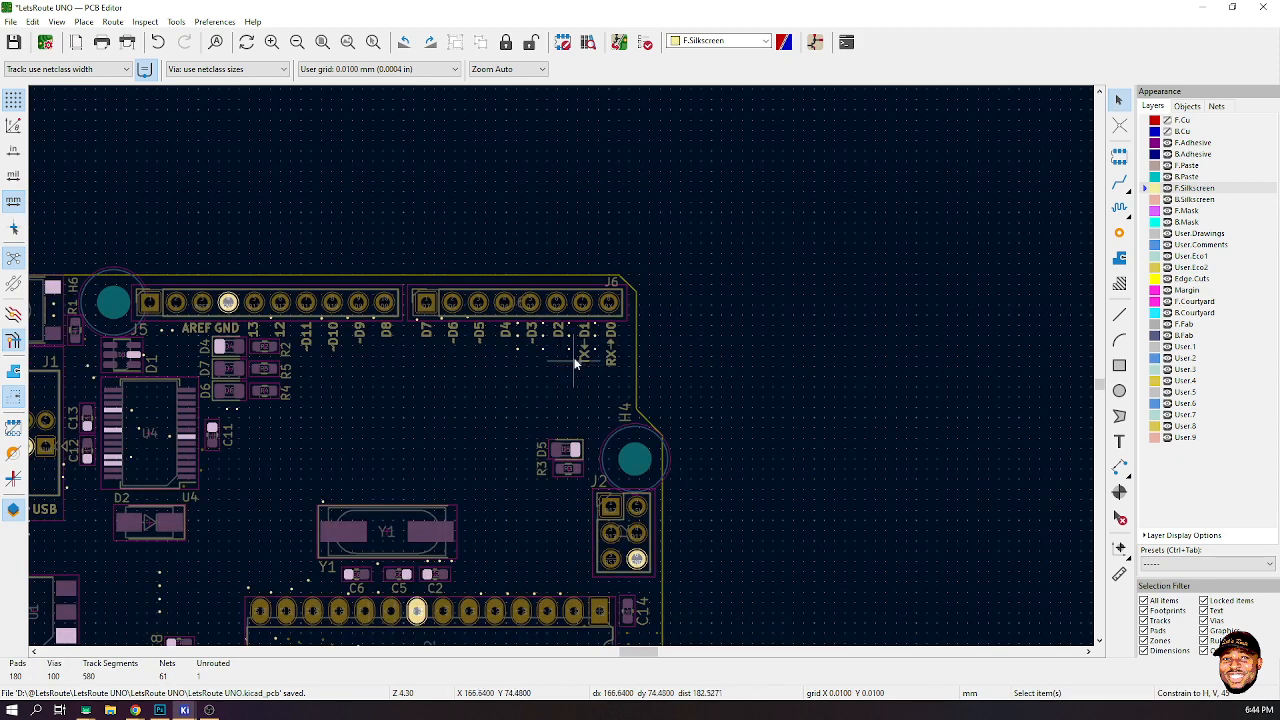
scroll(570, 364, up, 3)
scroll(563, 366, down, 3)
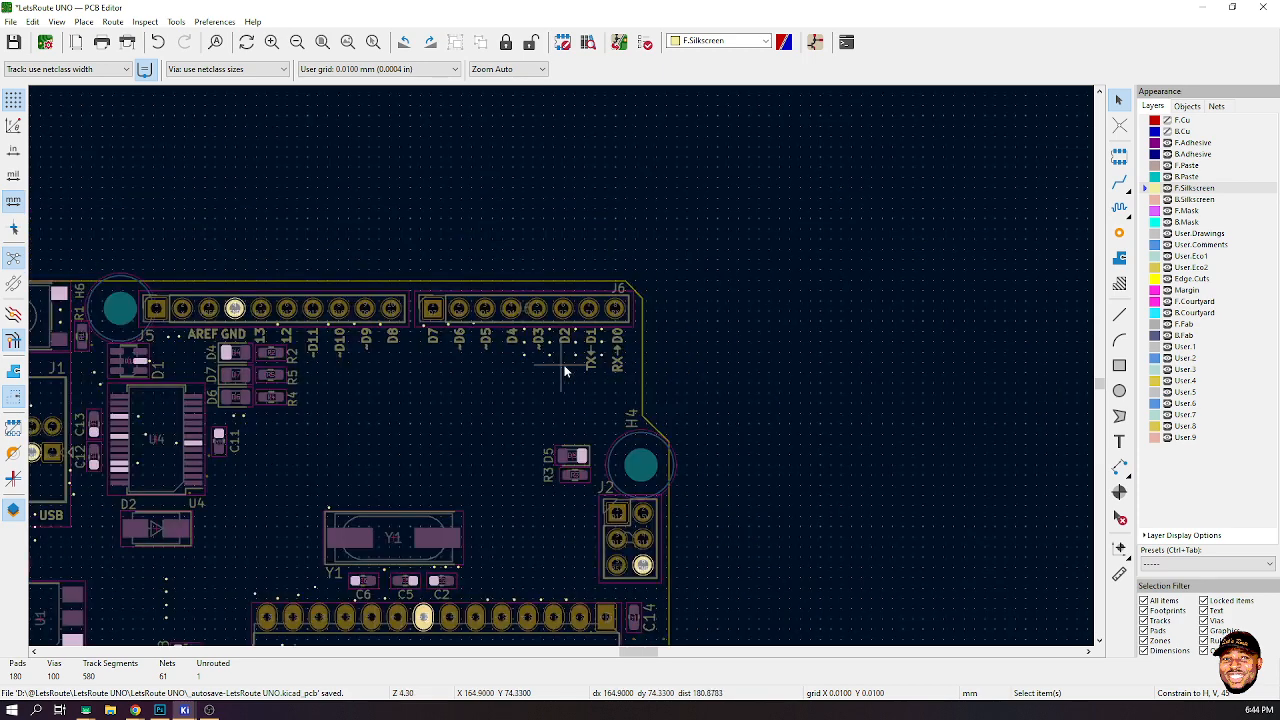
scroll(811, 440, down, 1)
scroll(400, 532, down, 3)
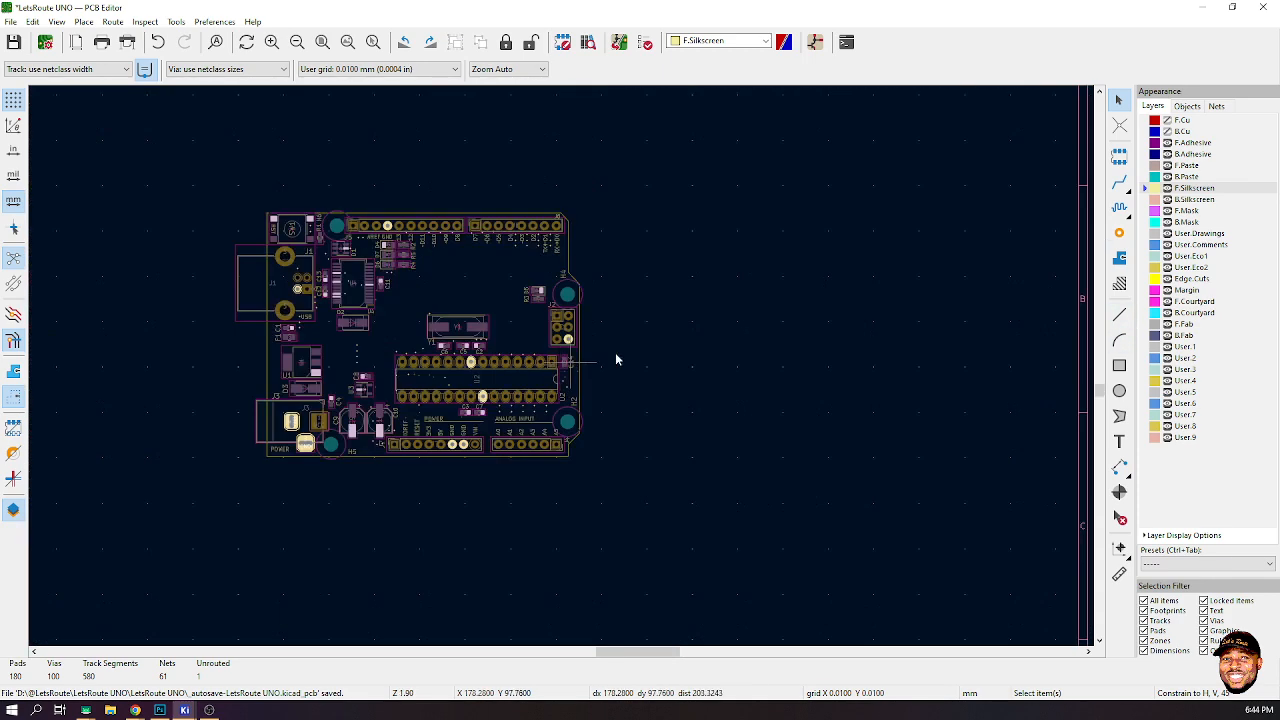
click(540, 421)
drag(547, 422, 484, 217)
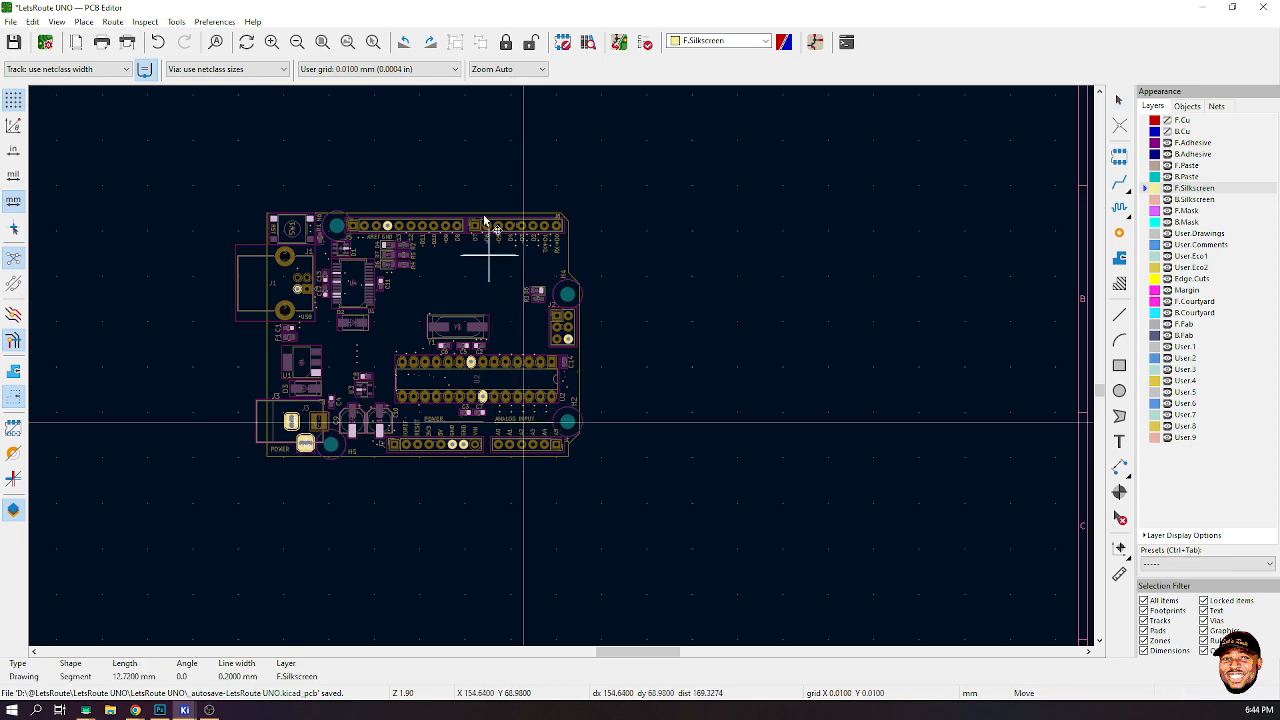
scroll(451, 245, up, 5)
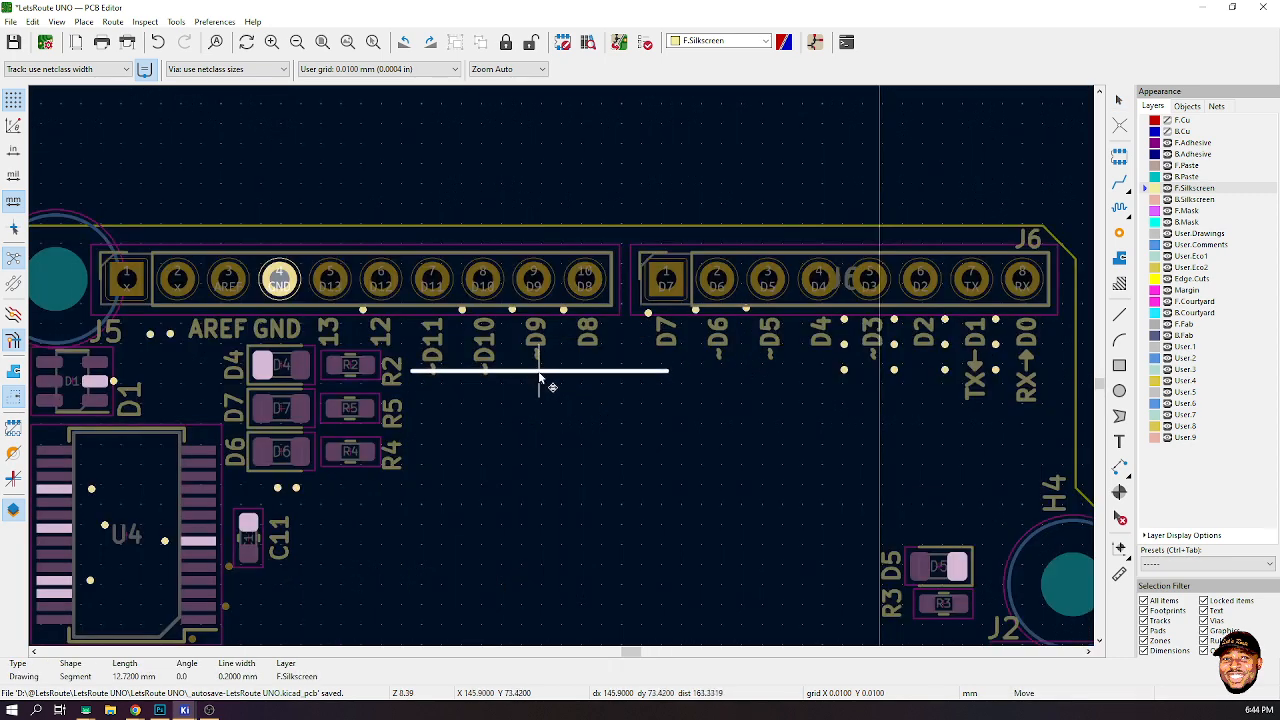
drag(540, 378, 915, 412)
click(915, 412)
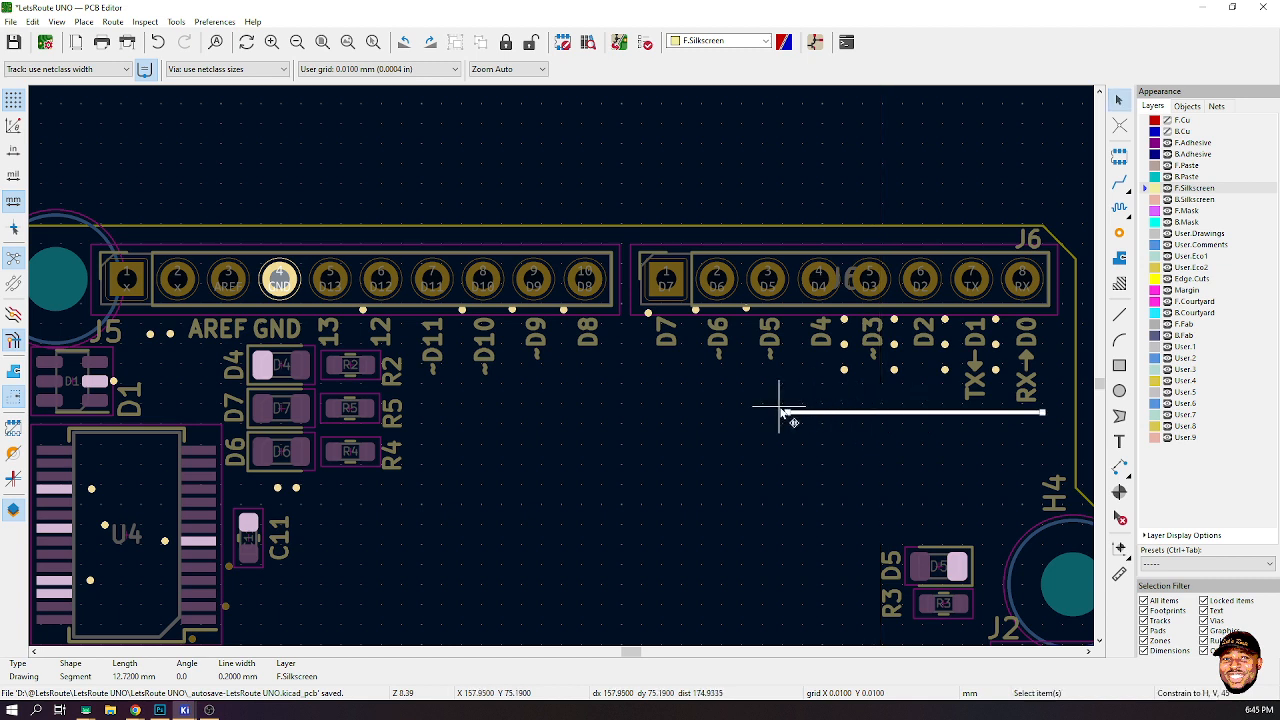
drag(786, 411, 417, 414)
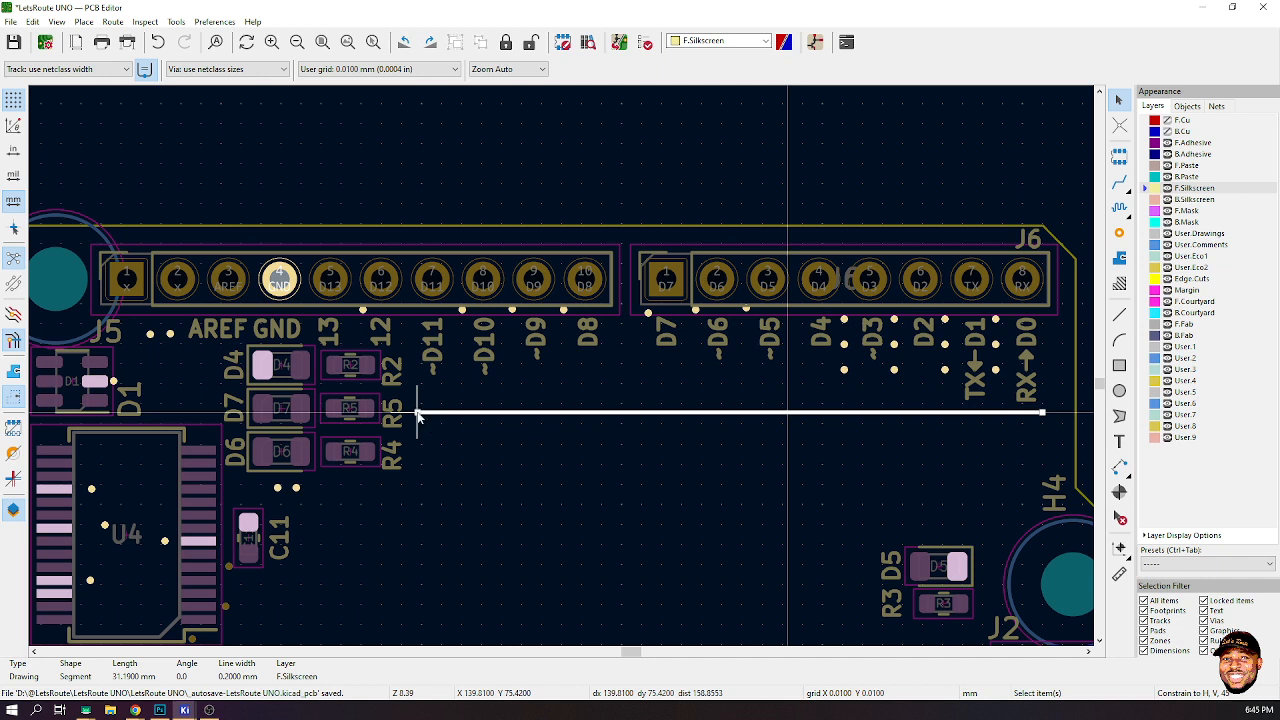
click(897, 153)
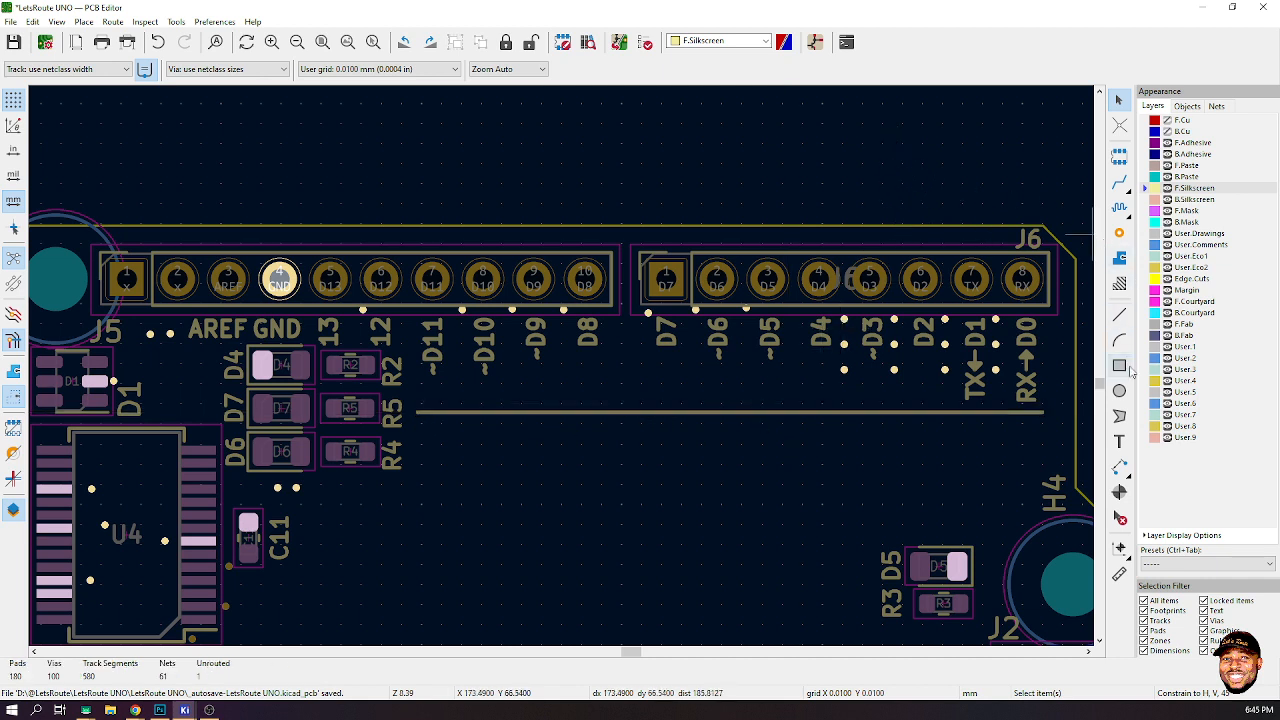
- Duplicate the D2 label, place it horizontally above the new line, and change it to DIGITAL PINS at 1 mm size
click(930, 335)
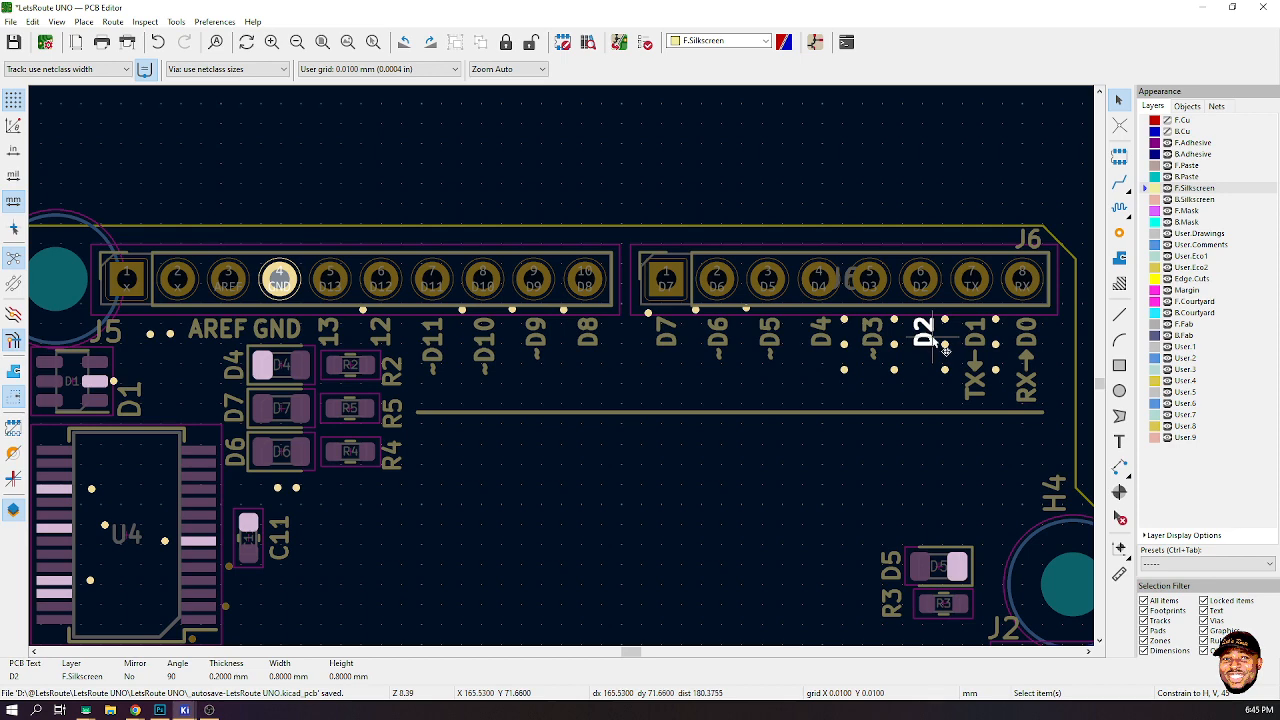
key(ctrl+d)
key(r)
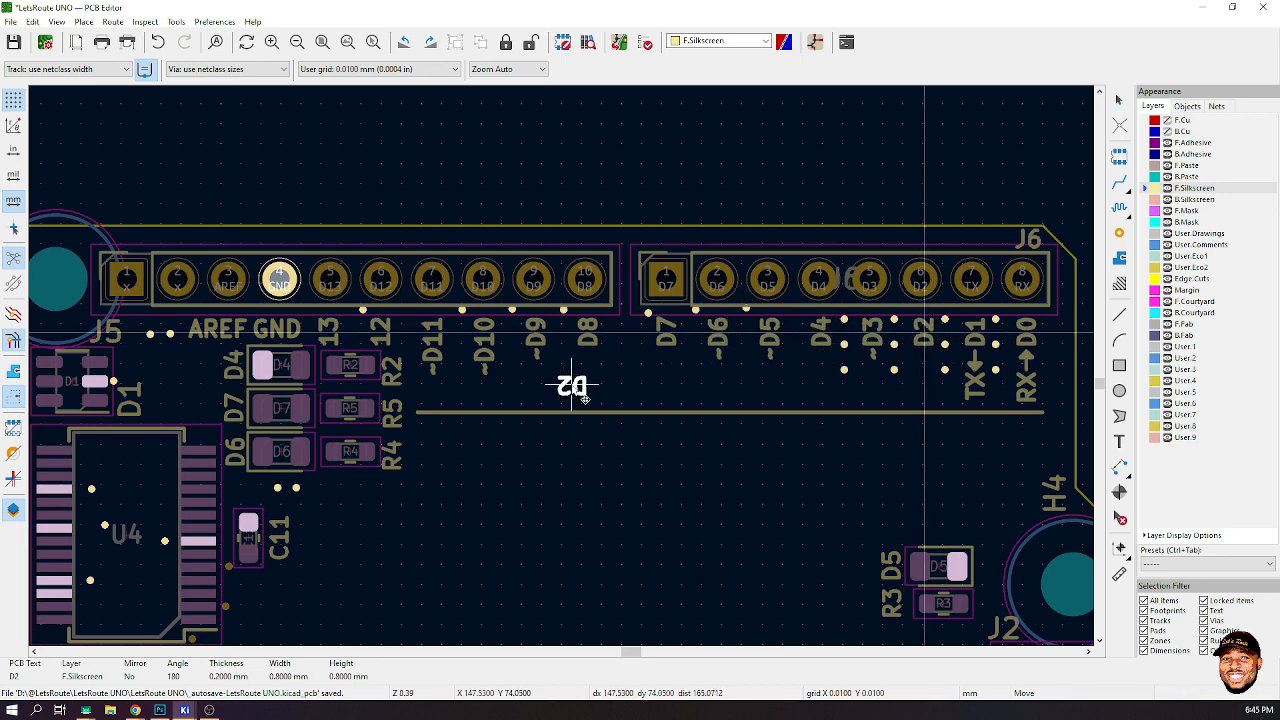
key(r)
key(r)
click(607, 395)
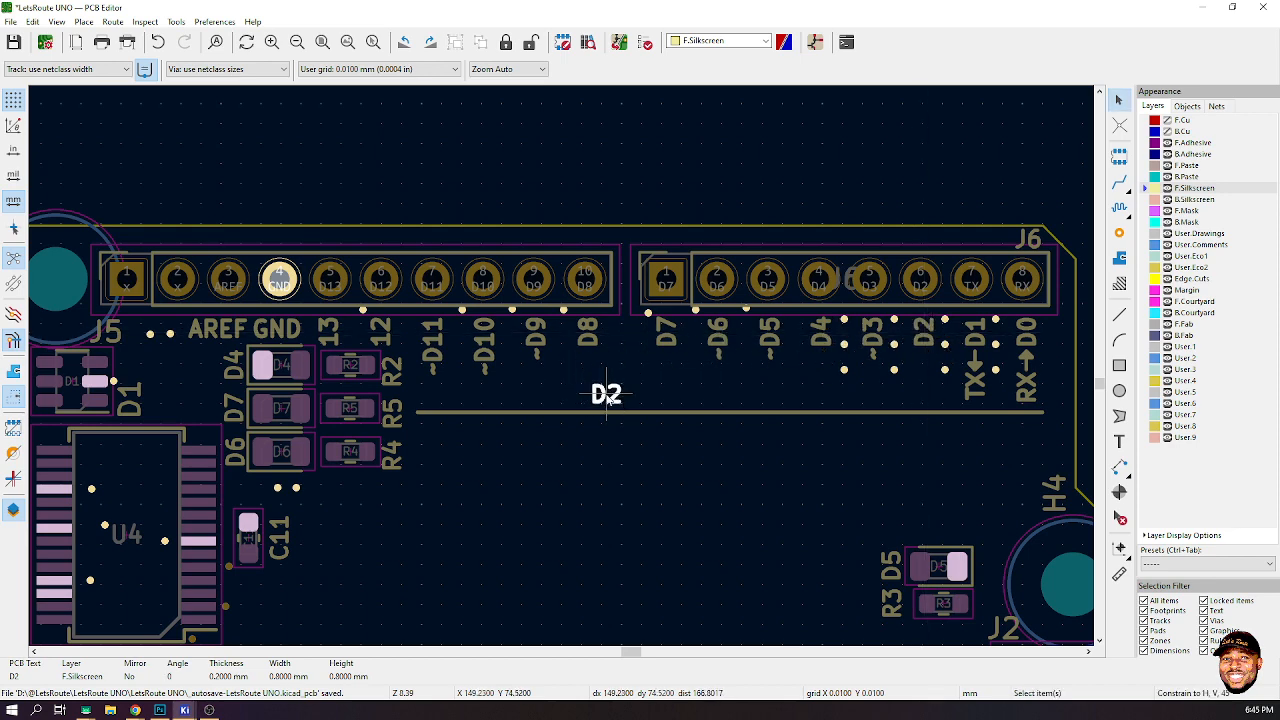
double_click(607, 395)
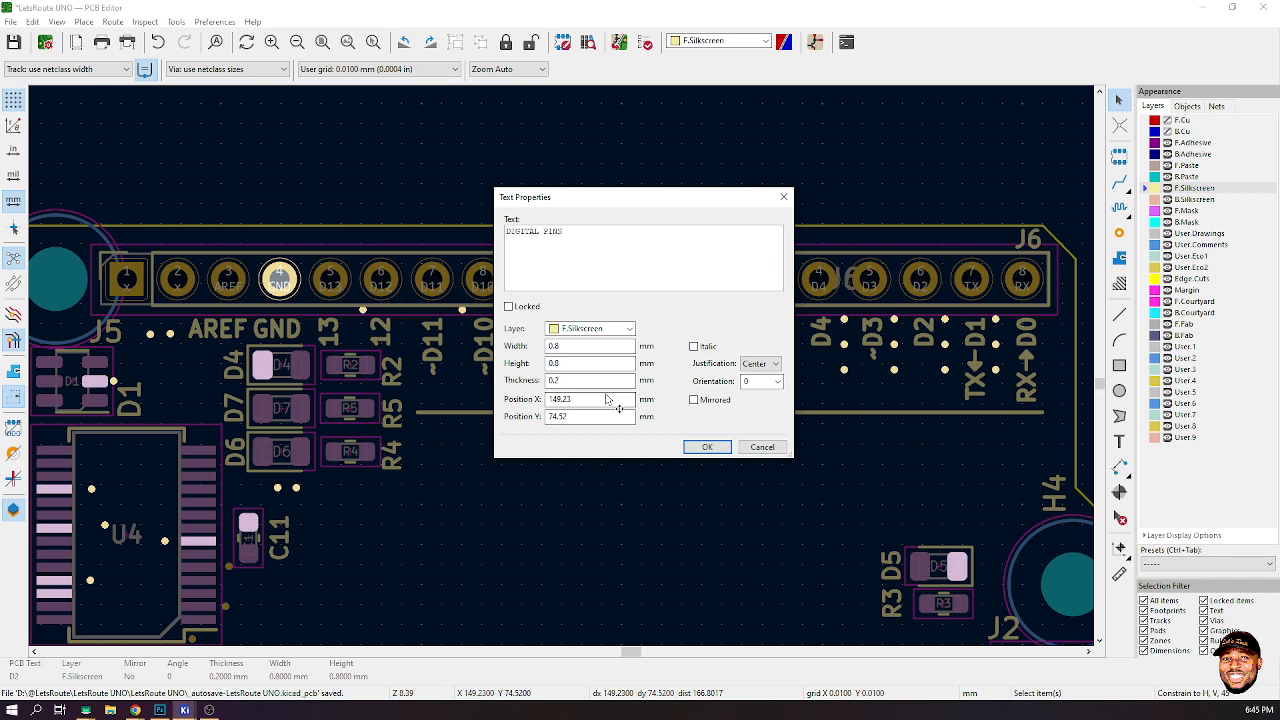
drag(568, 347, 516, 358)
click(707, 447)
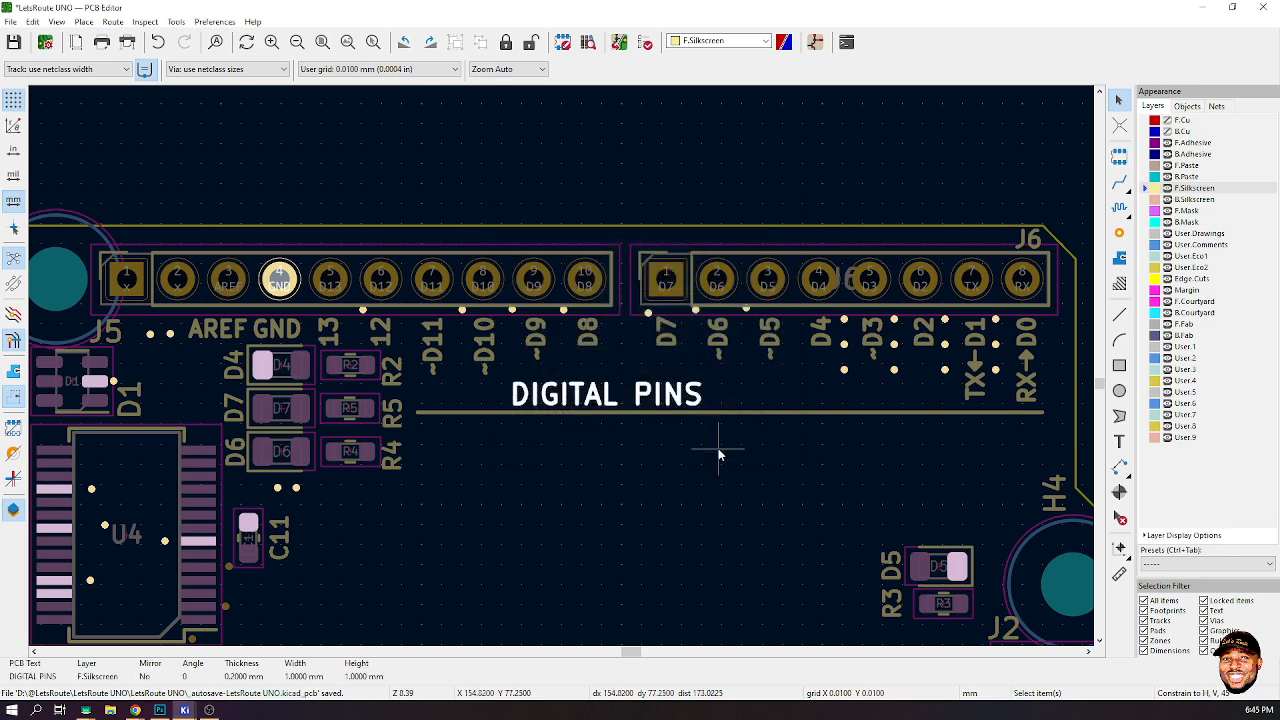
- Set the DIGITAL PINS text thickness to 0.3 mm and accept the clamping warning
double_click(629, 405)
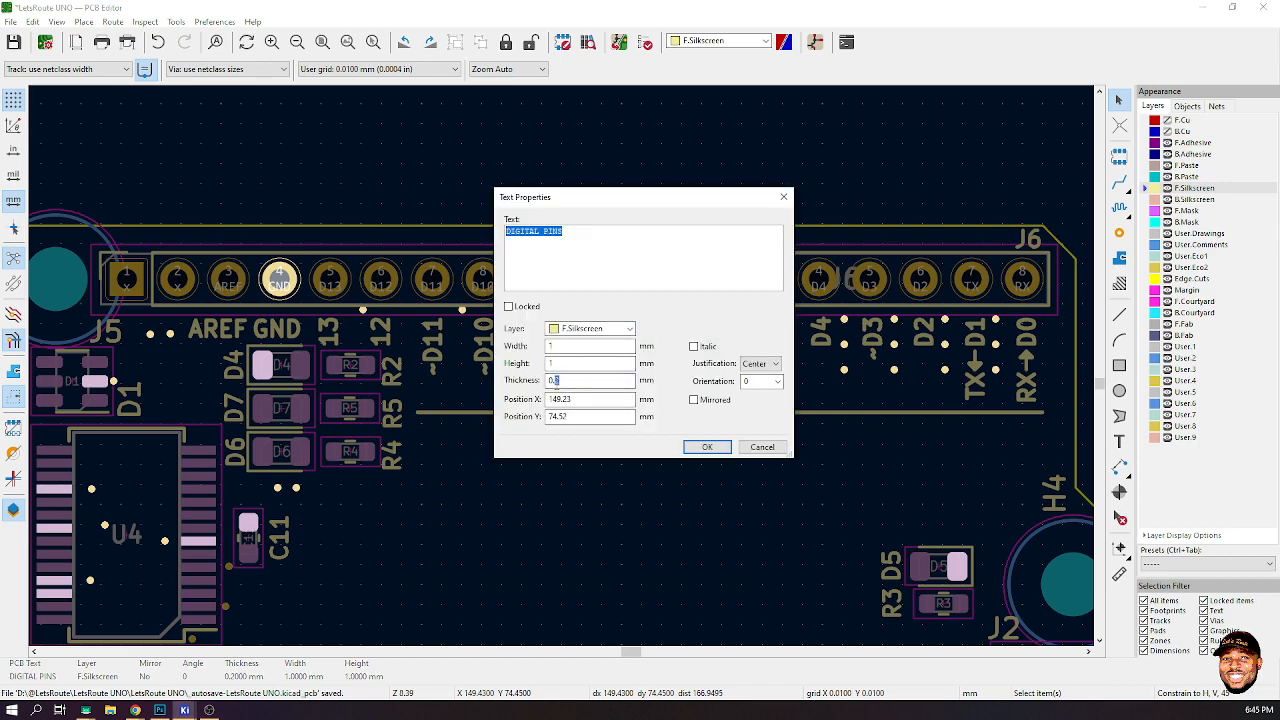
text(0.3)
click(707, 447)
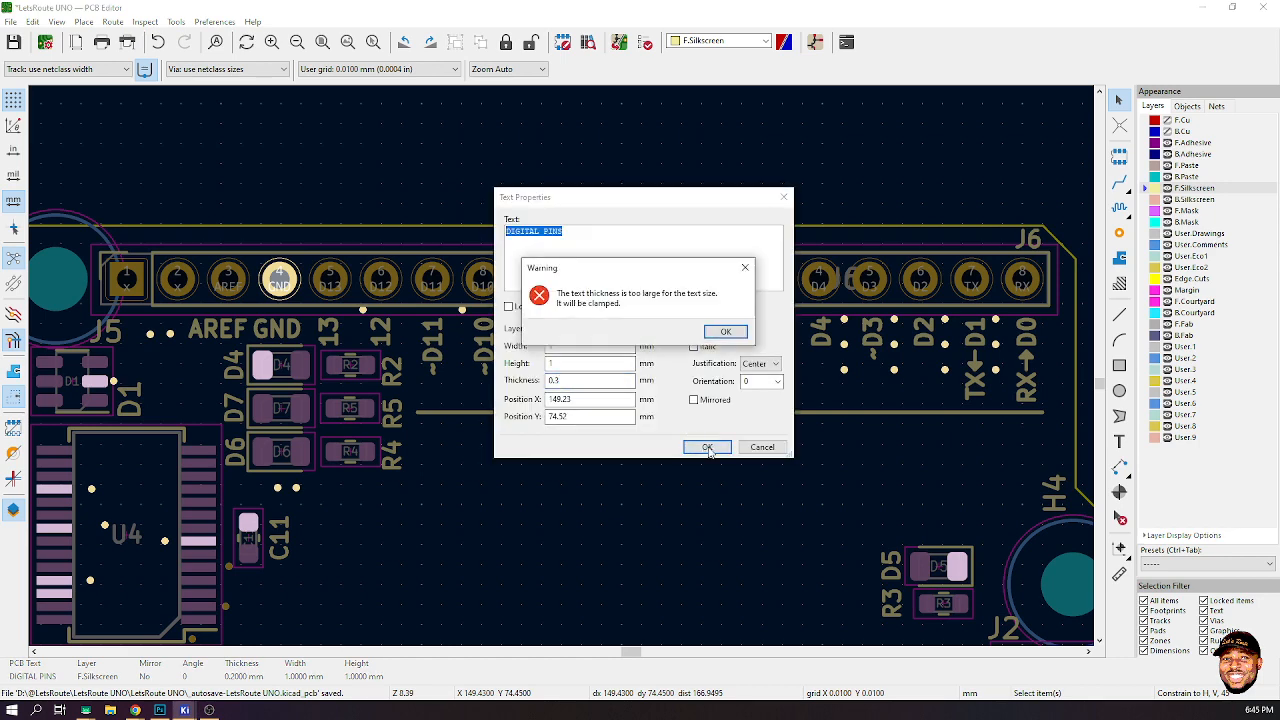
click(726, 332)
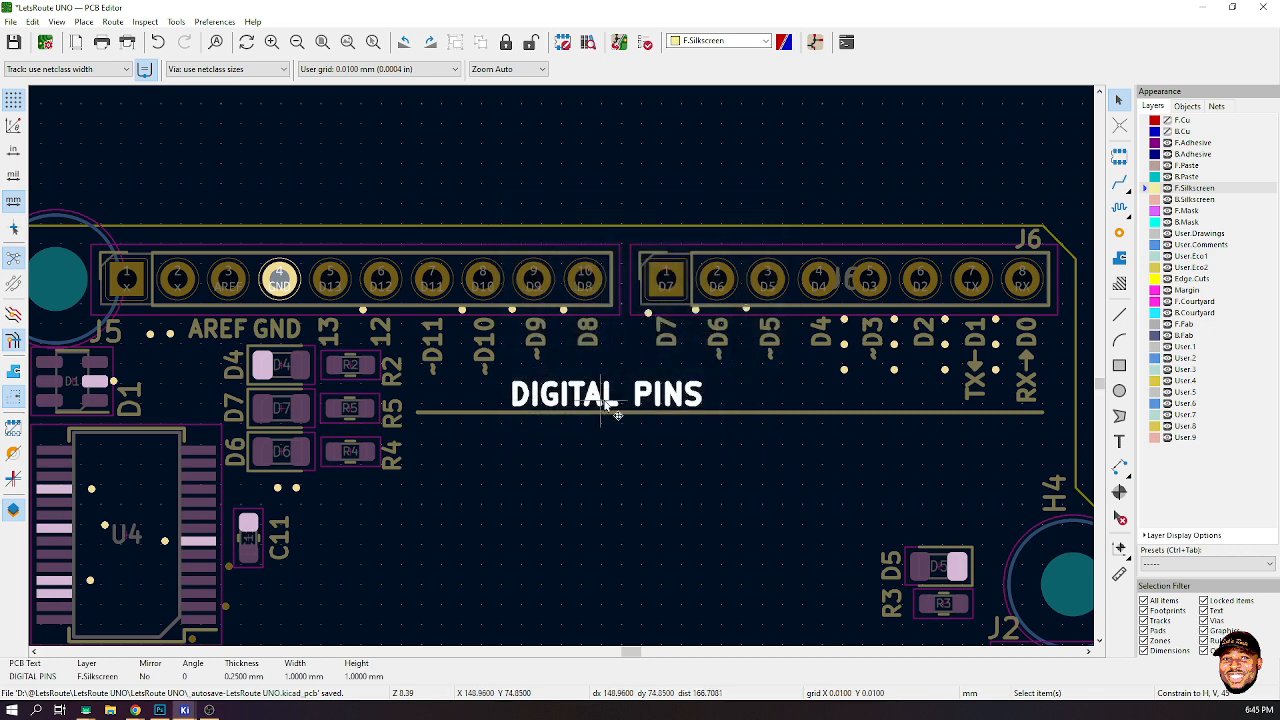
- Move the DIGITAL PINS label rightward so it sits centred above the line
key(m)
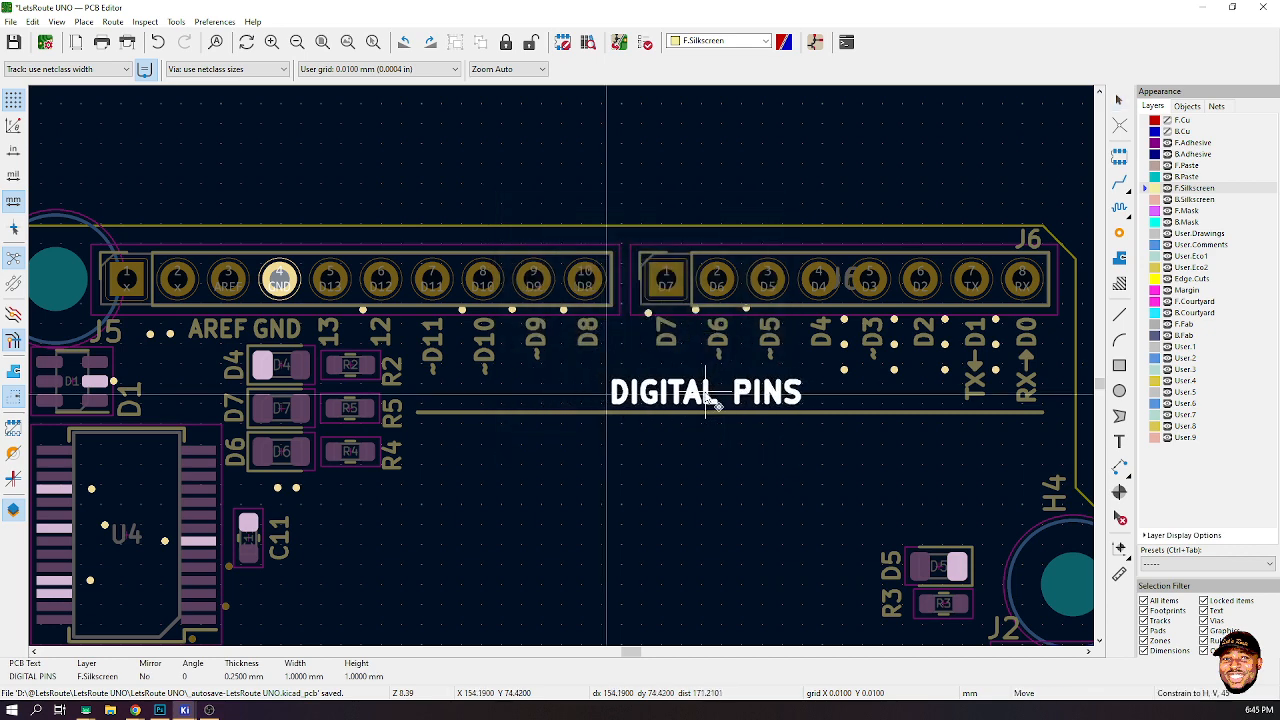
click(716, 403)
click(757, 178)
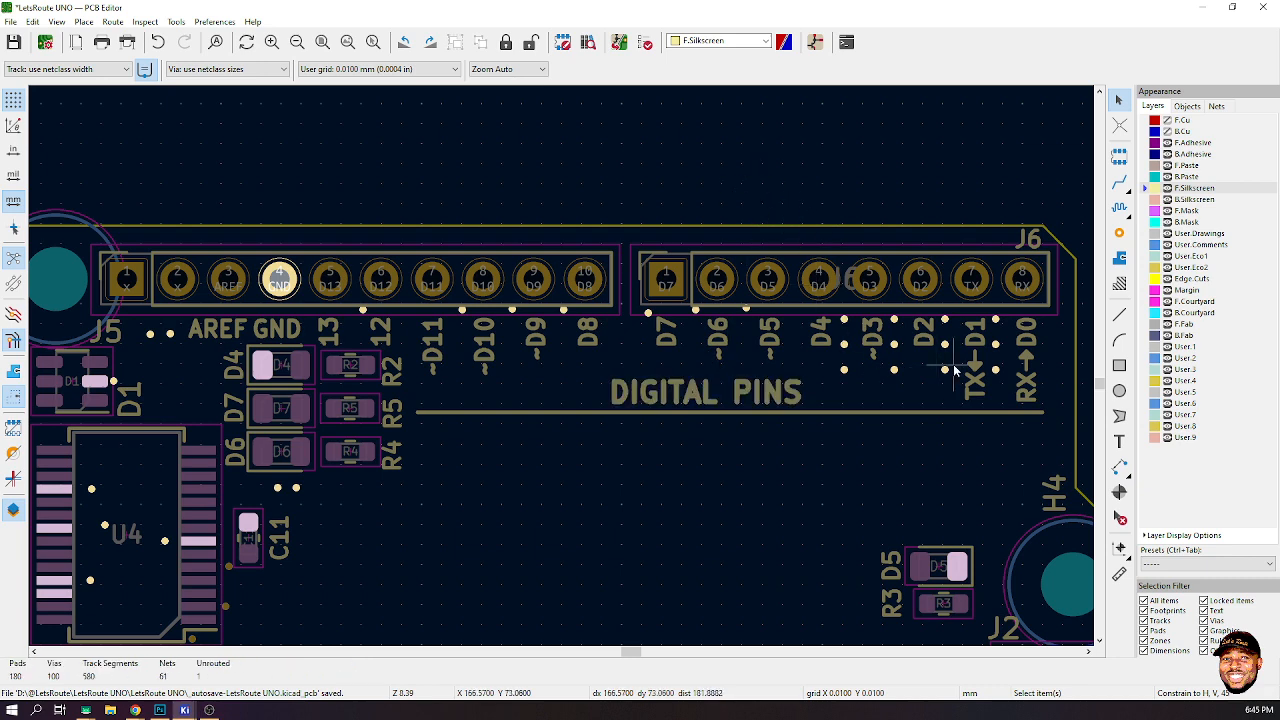
- Start drawing a silkscreen line from the left end of the underline beneath DIGITAL PINS
click(1119, 314)
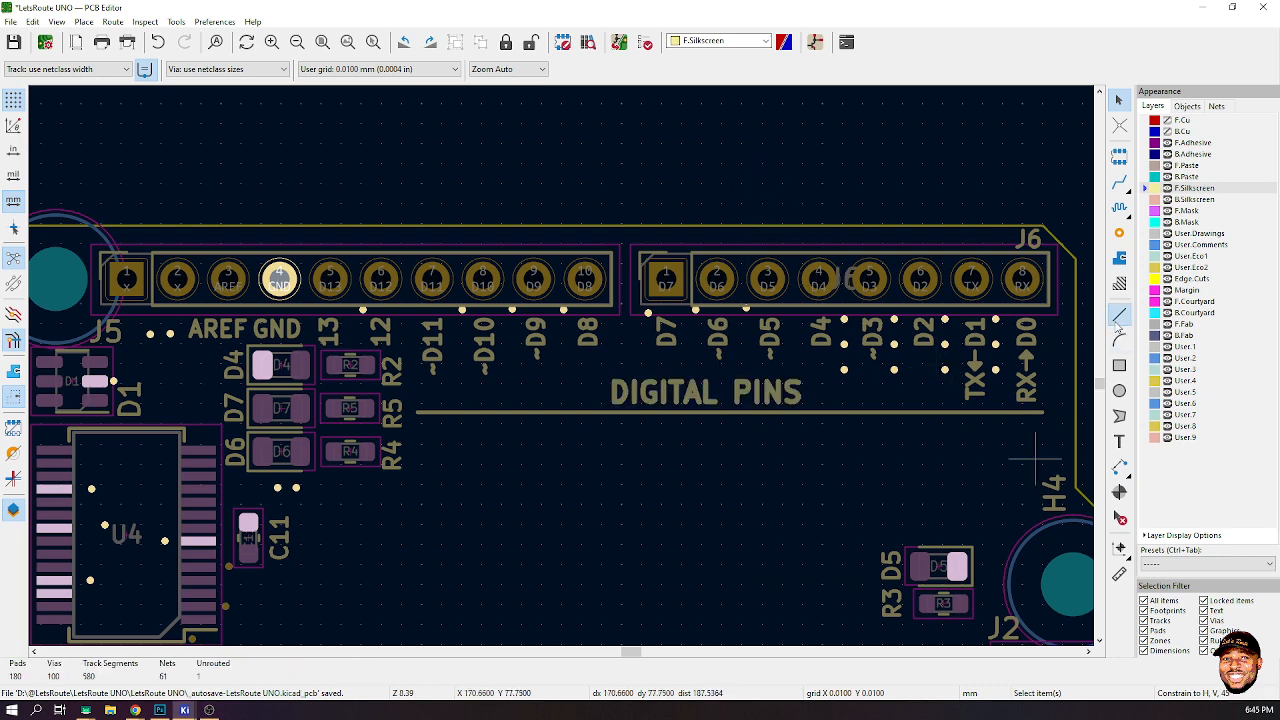
scroll(755, 393, up, 1)
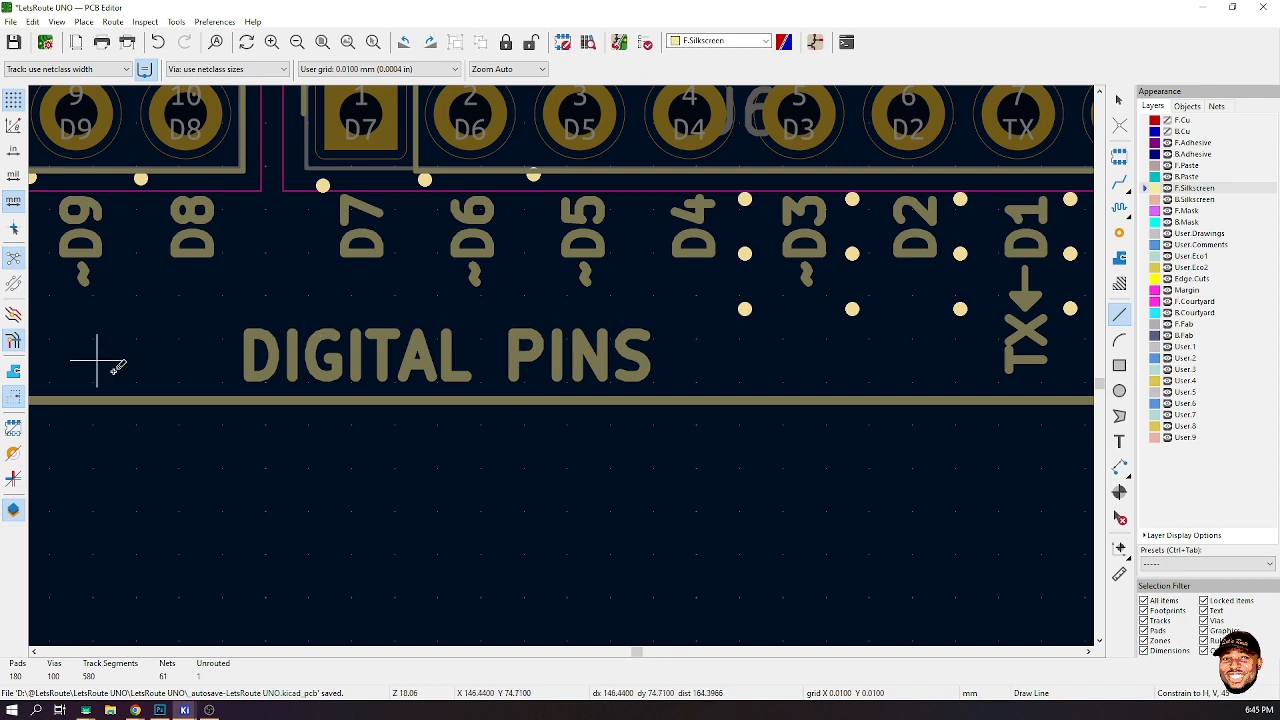
click(166, 399)
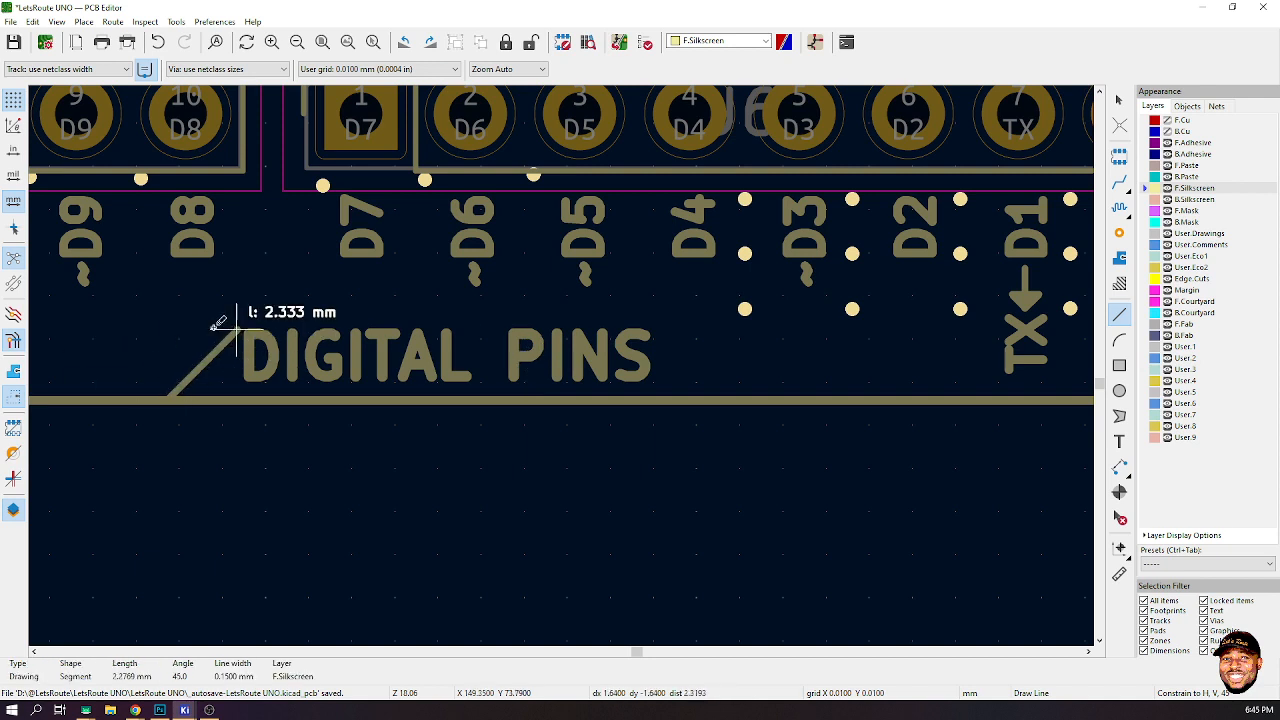
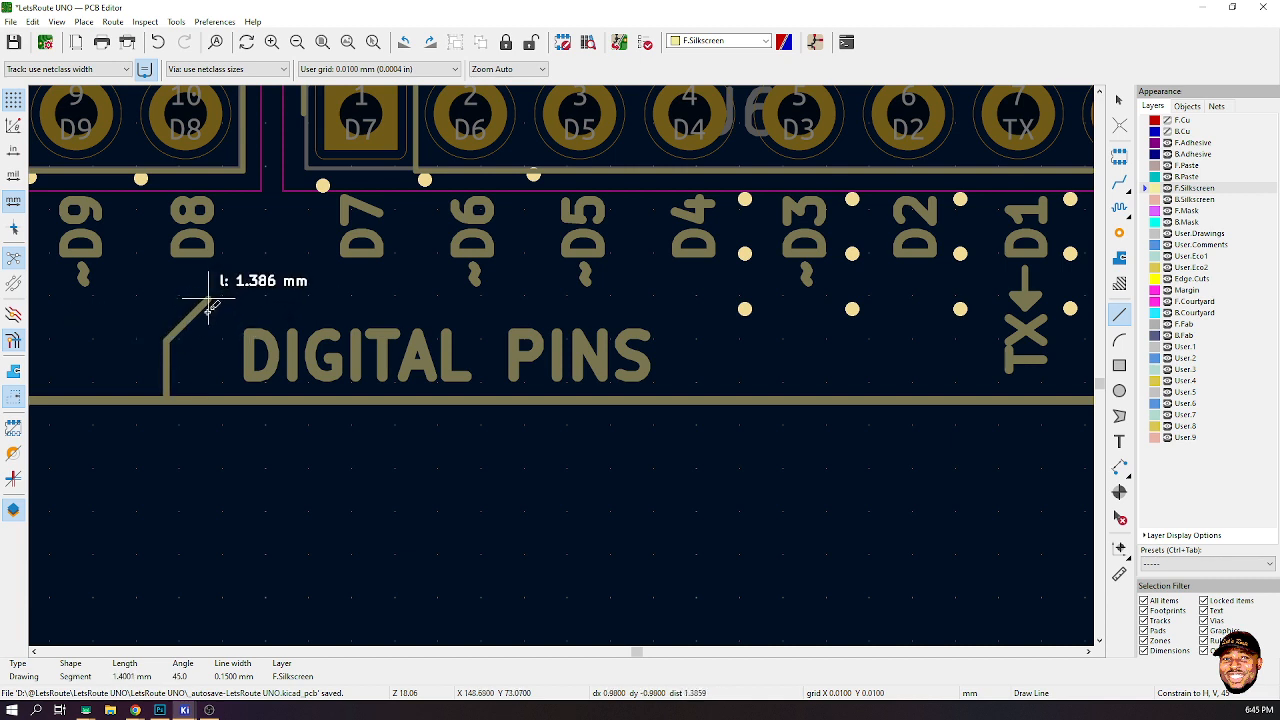
- Finish the outline around DIGITAL PINS with a chamfered top edge running across and down to the underline
click(205, 300)
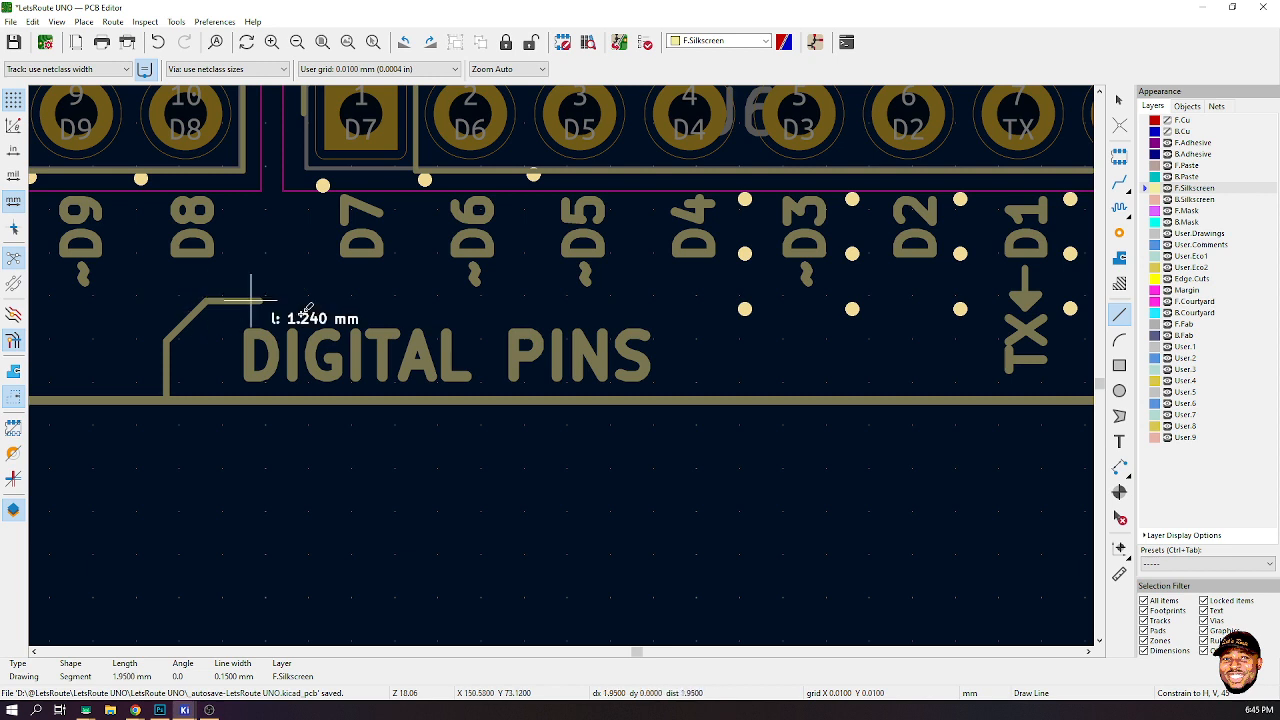
click(693, 300)
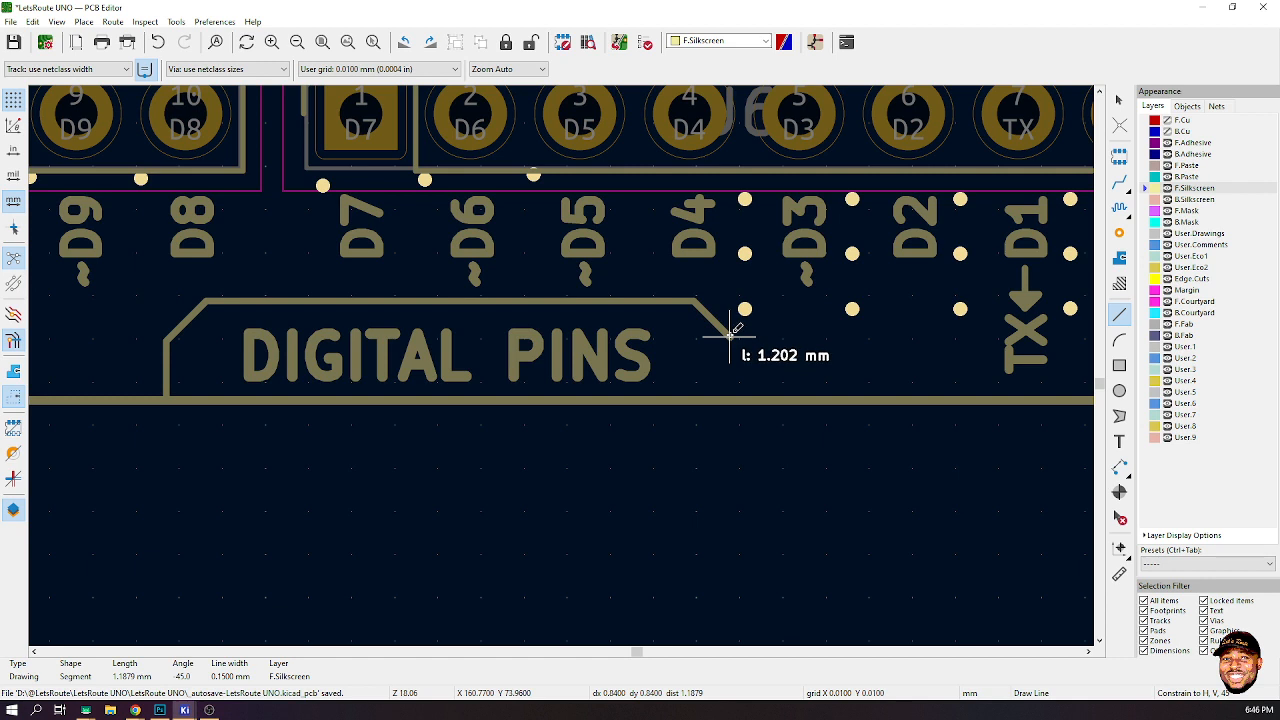
click(731, 338)
click(733, 396)
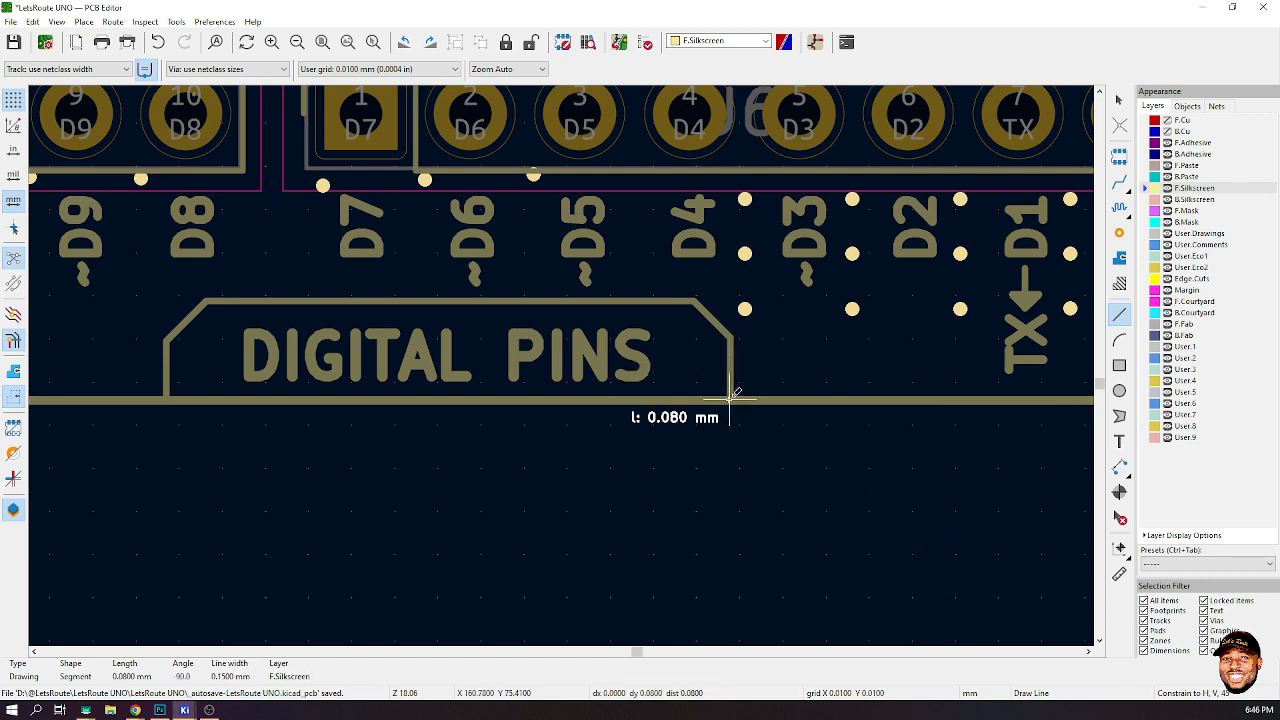
key(Escape)
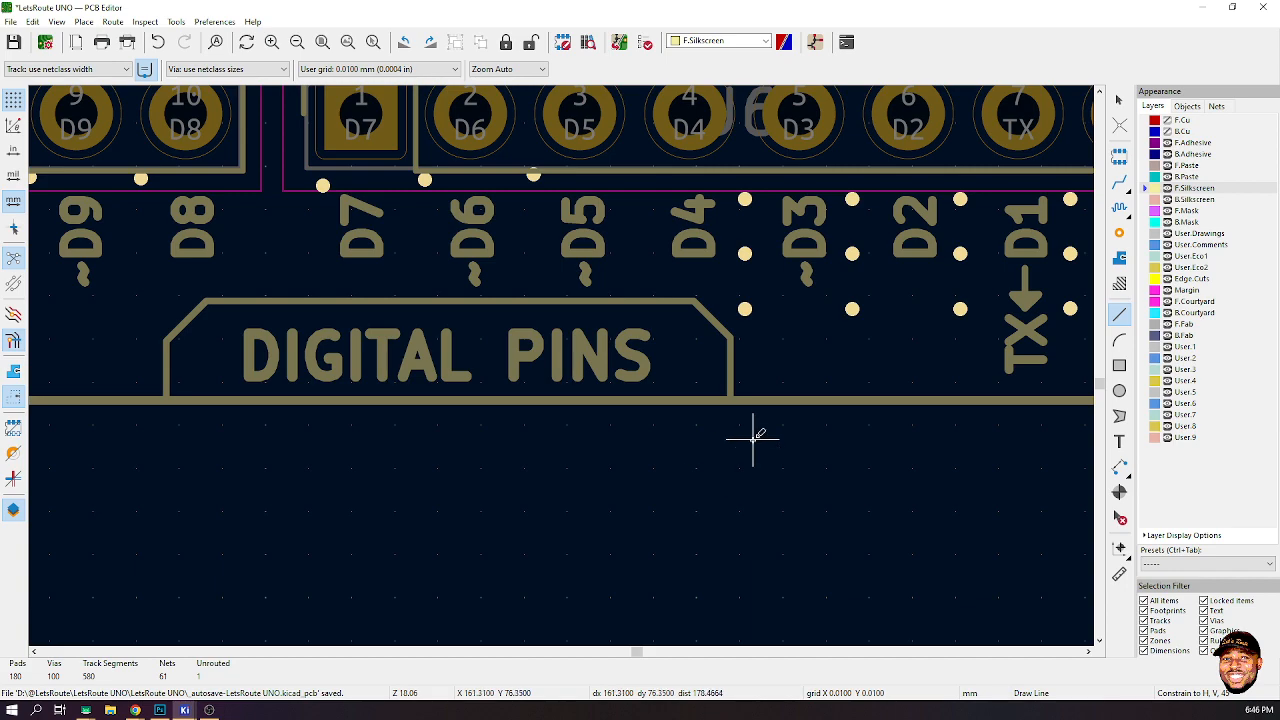
- Move the ANALOG INPUT label slightly upward above its underline
scroll(753, 440, down, 7)
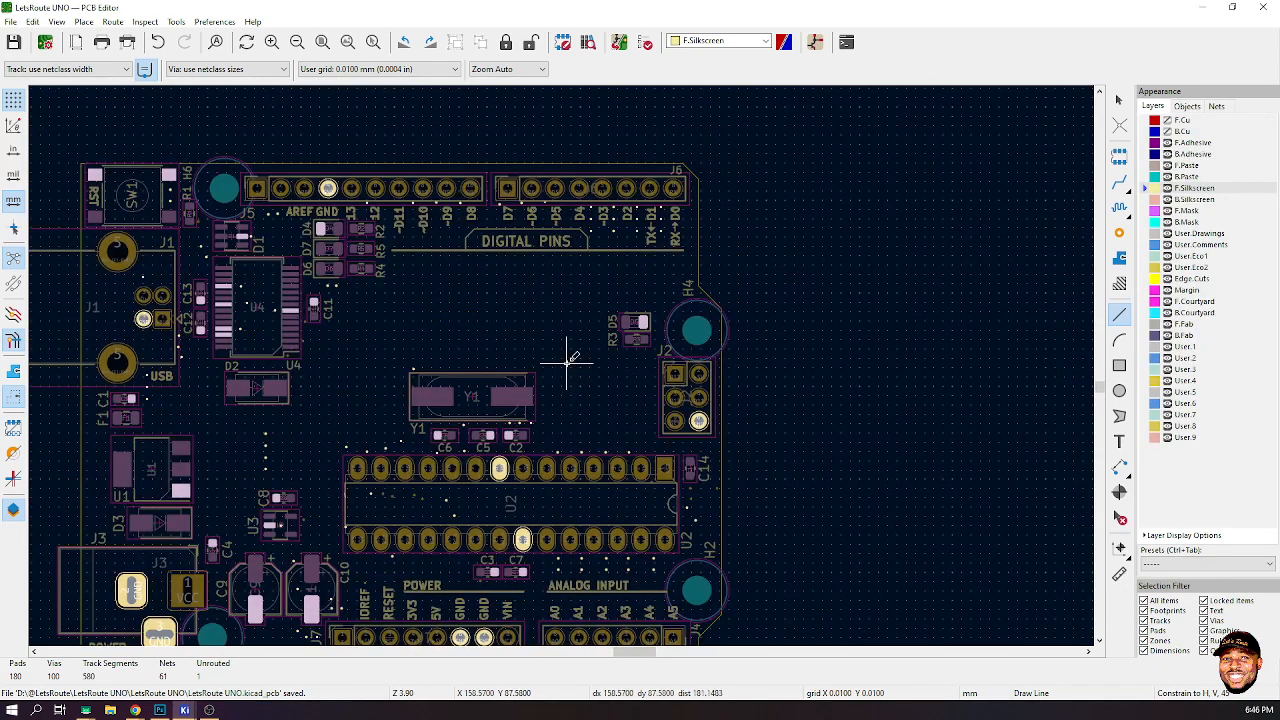
scroll(562, 362, up, 9)
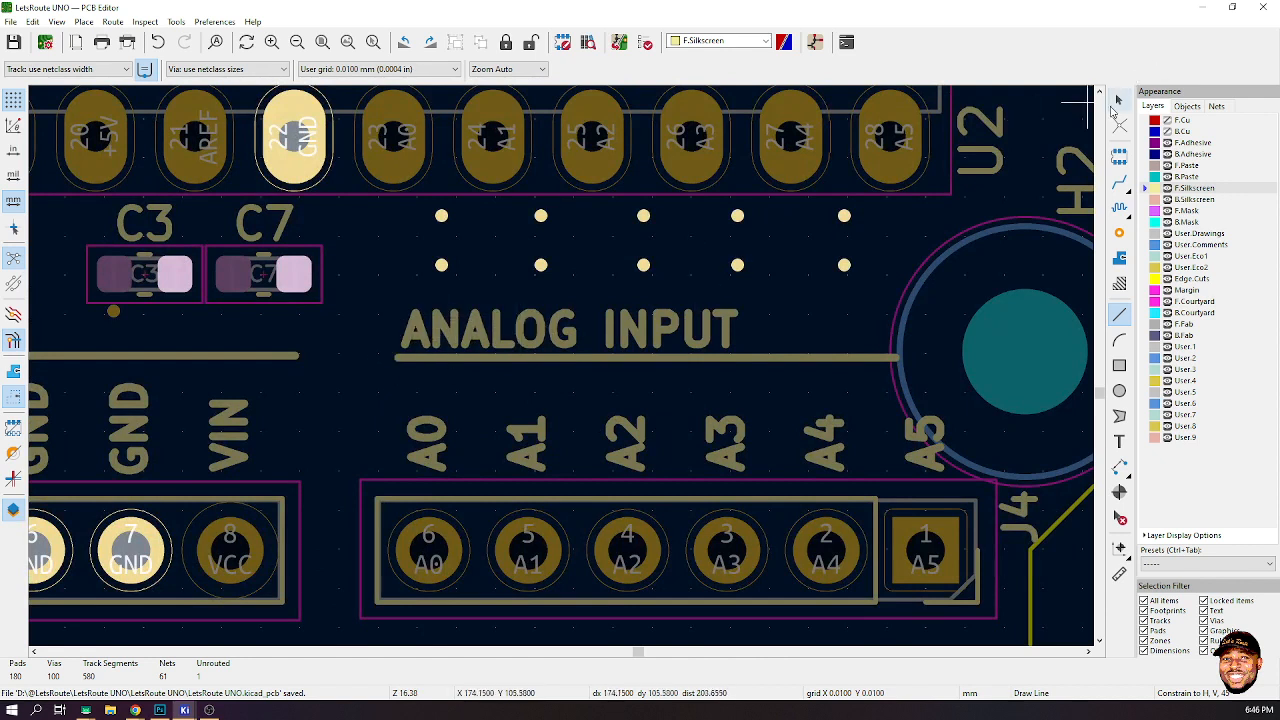
click(1118, 101)
click(626, 335)
key(m)
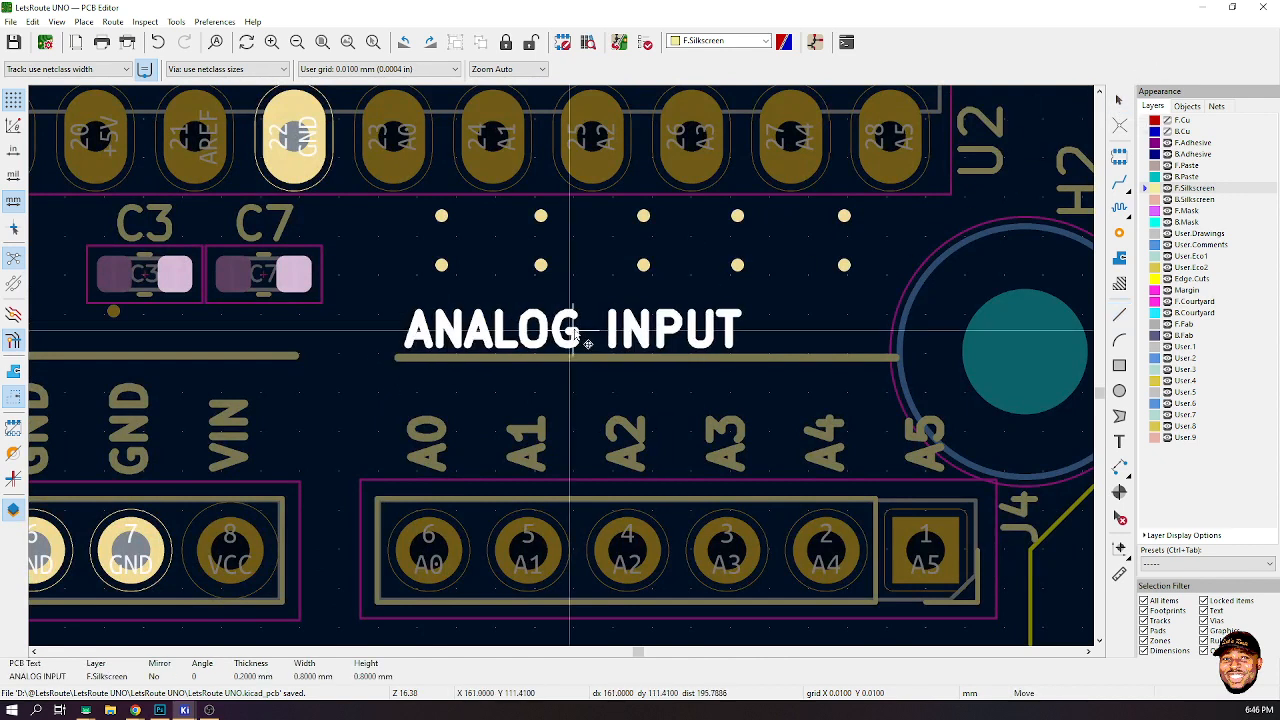
click(588, 330)
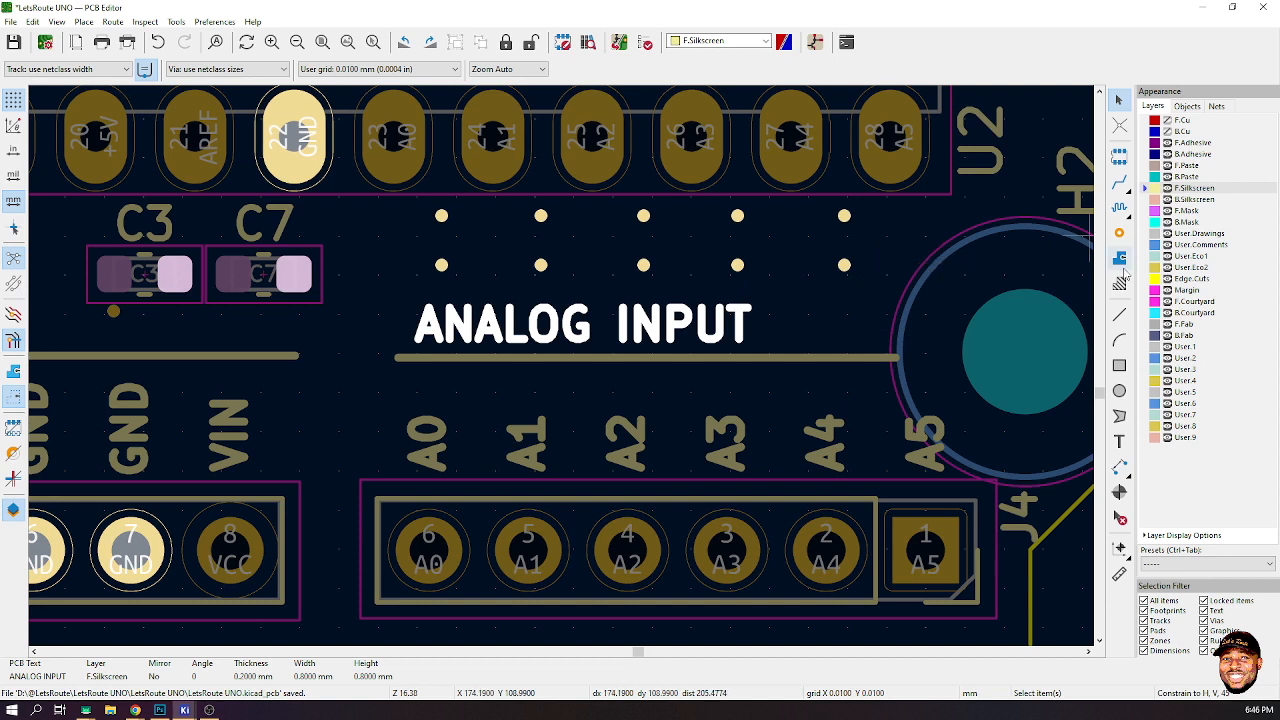
- Draw a silkscreen outline around ANALOG INPUT: a left edge up from the underline, a top edge, and a chamfered corner back down
click(1118, 316)
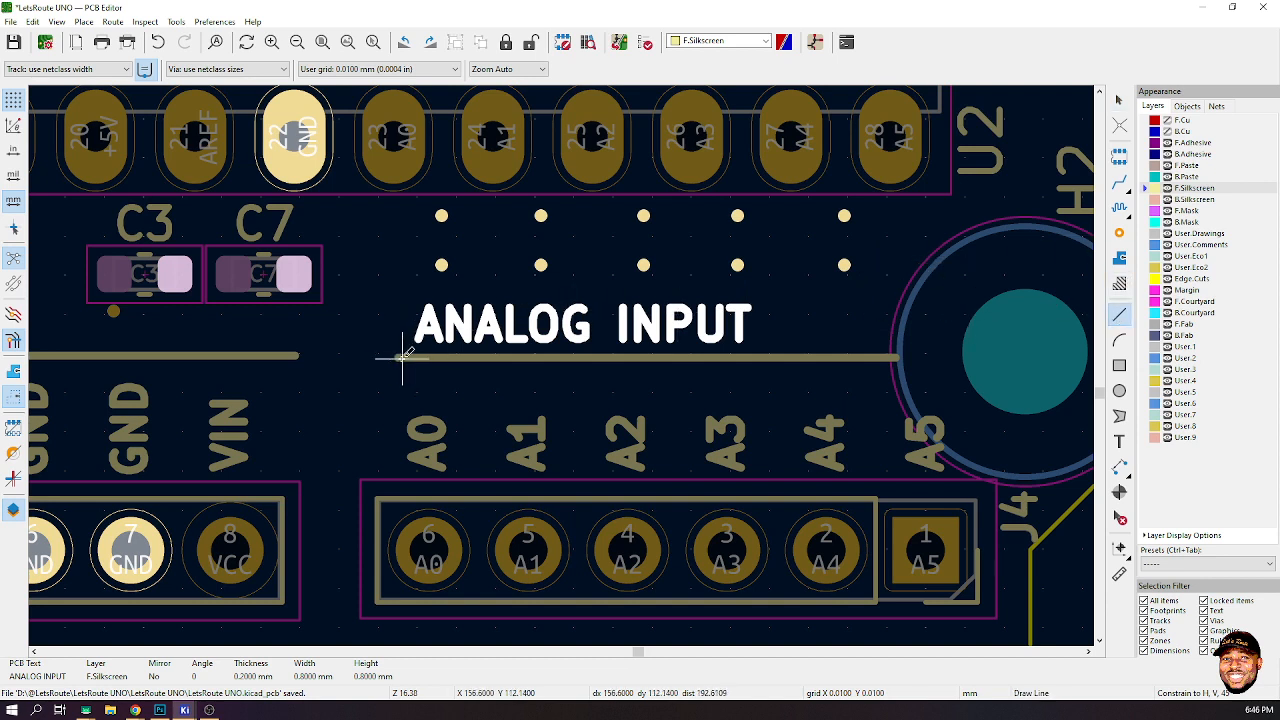
click(398, 356)
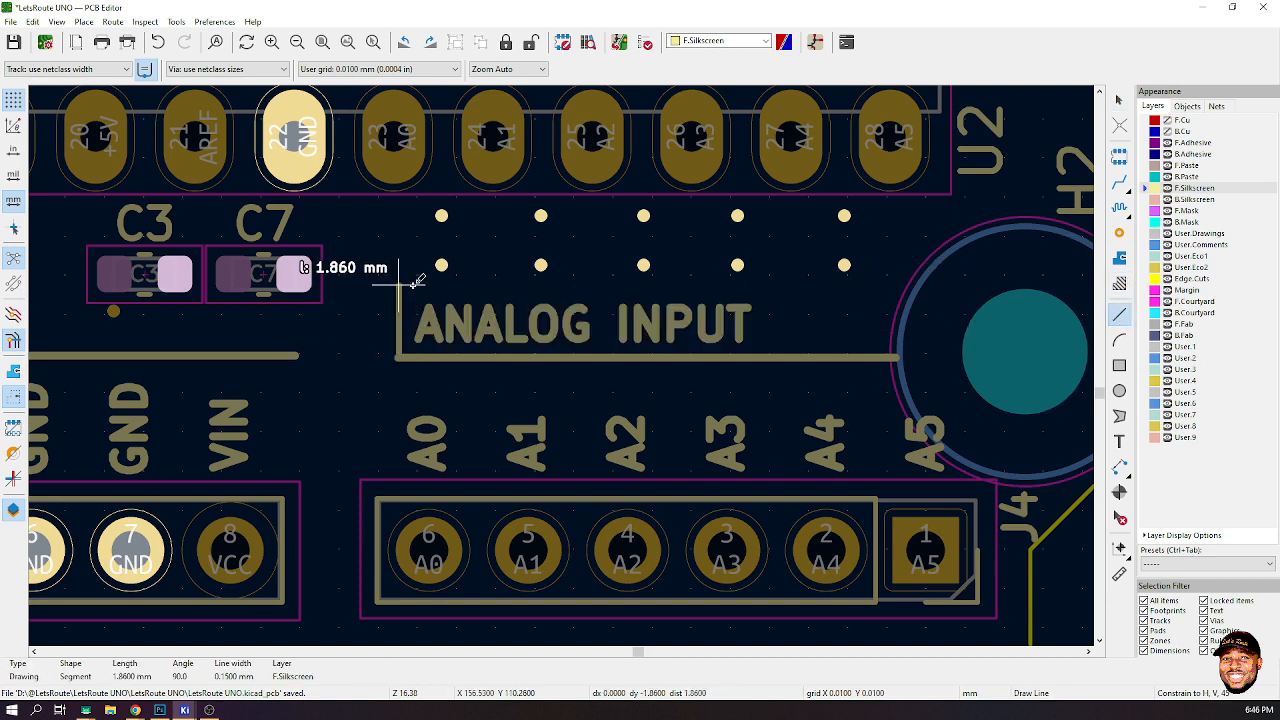
key(Escape)
scroll(398, 356, up, 5)
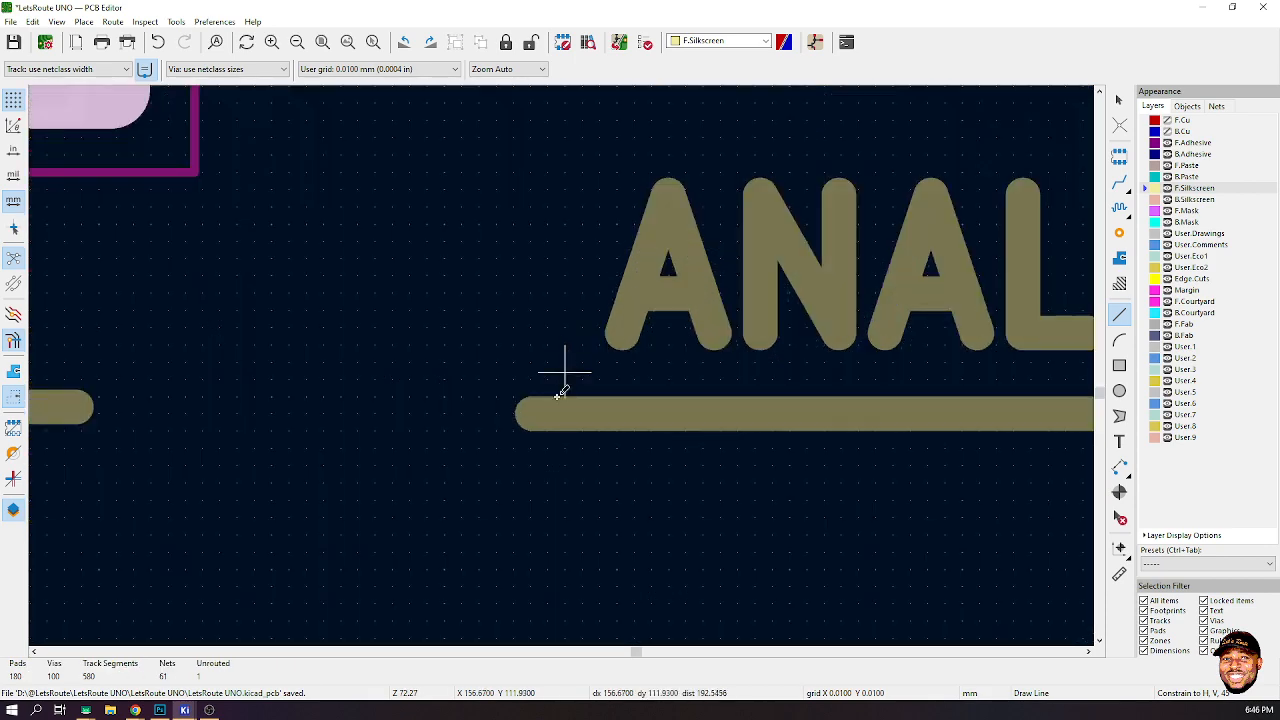
click(529, 410)
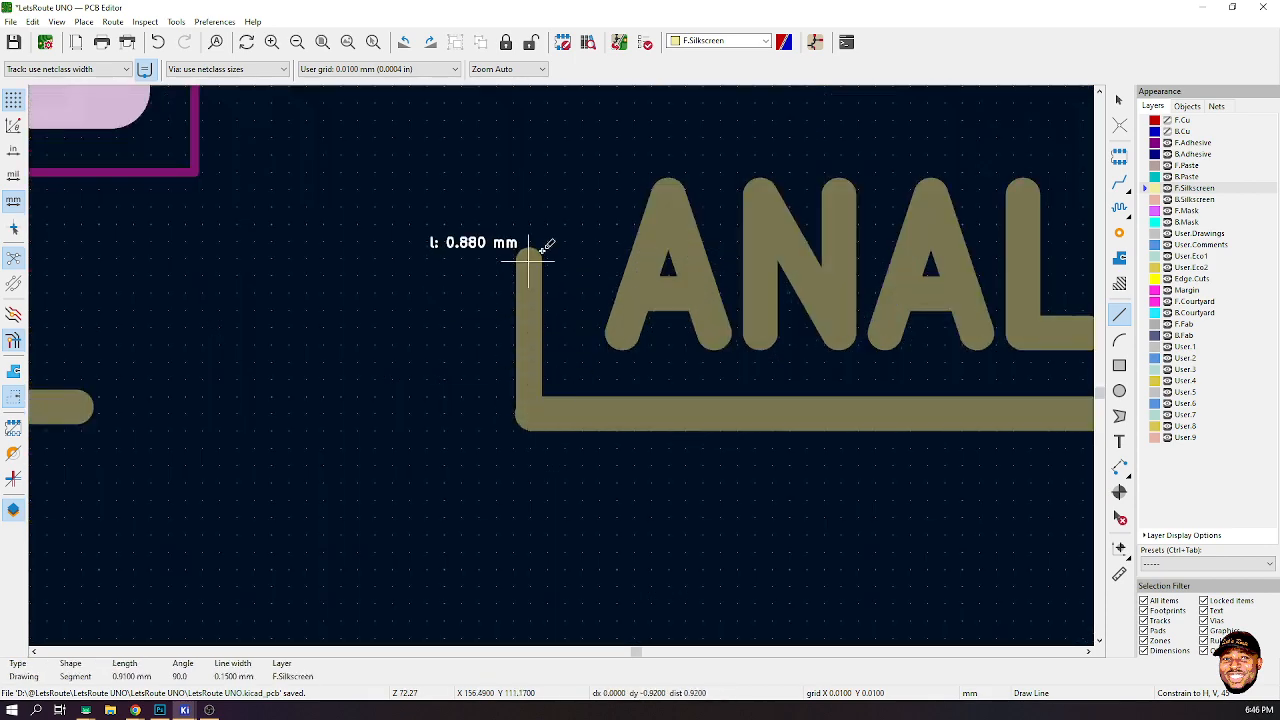
scroll(543, 250, down, 5)
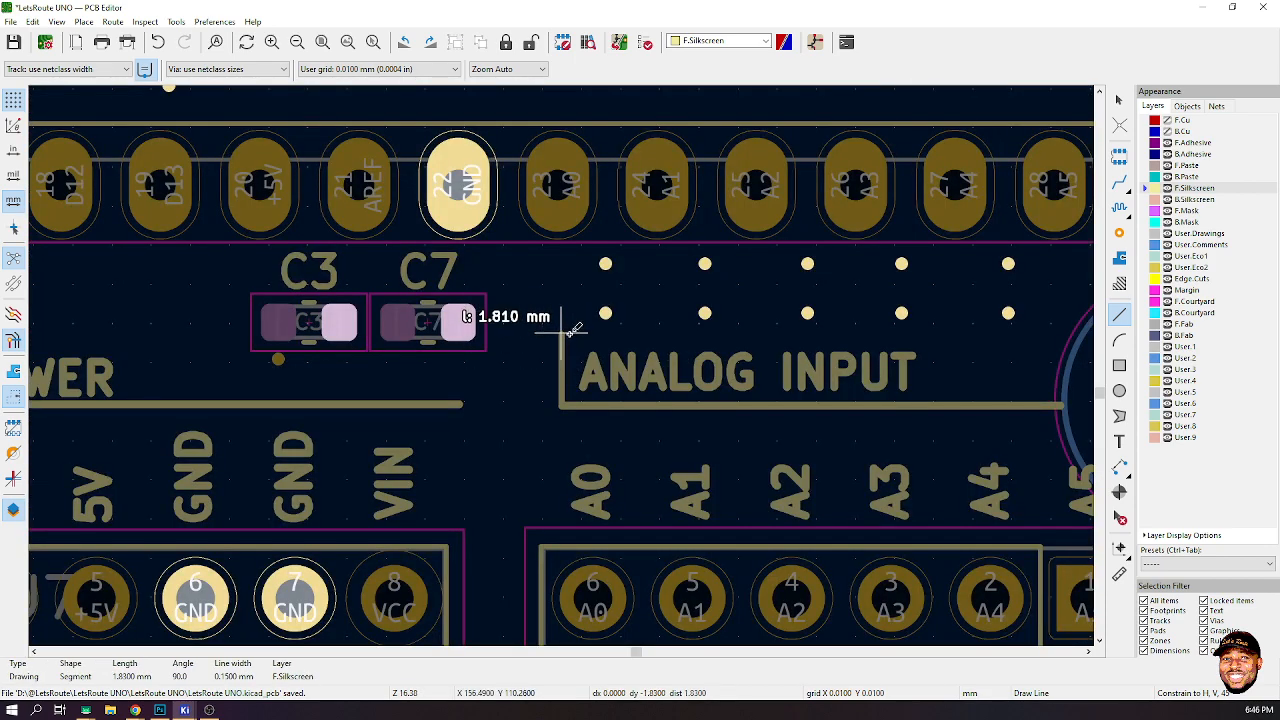
click(562, 333)
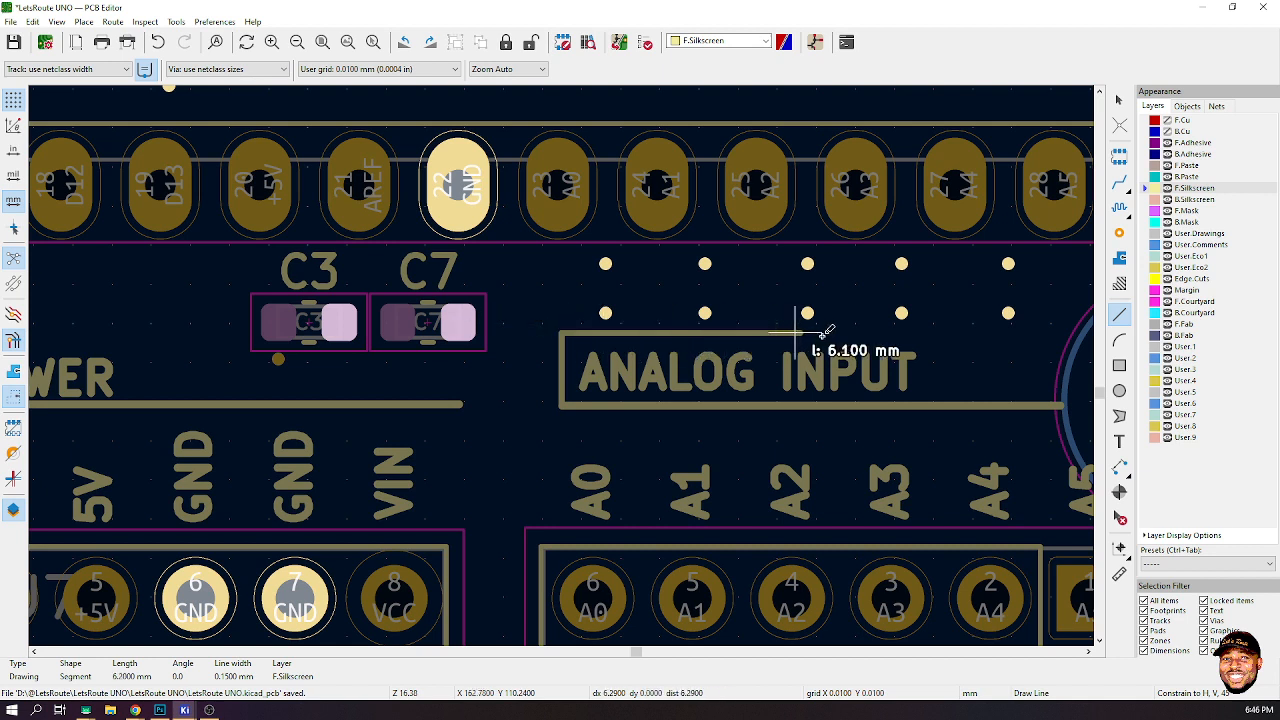
click(921, 333)
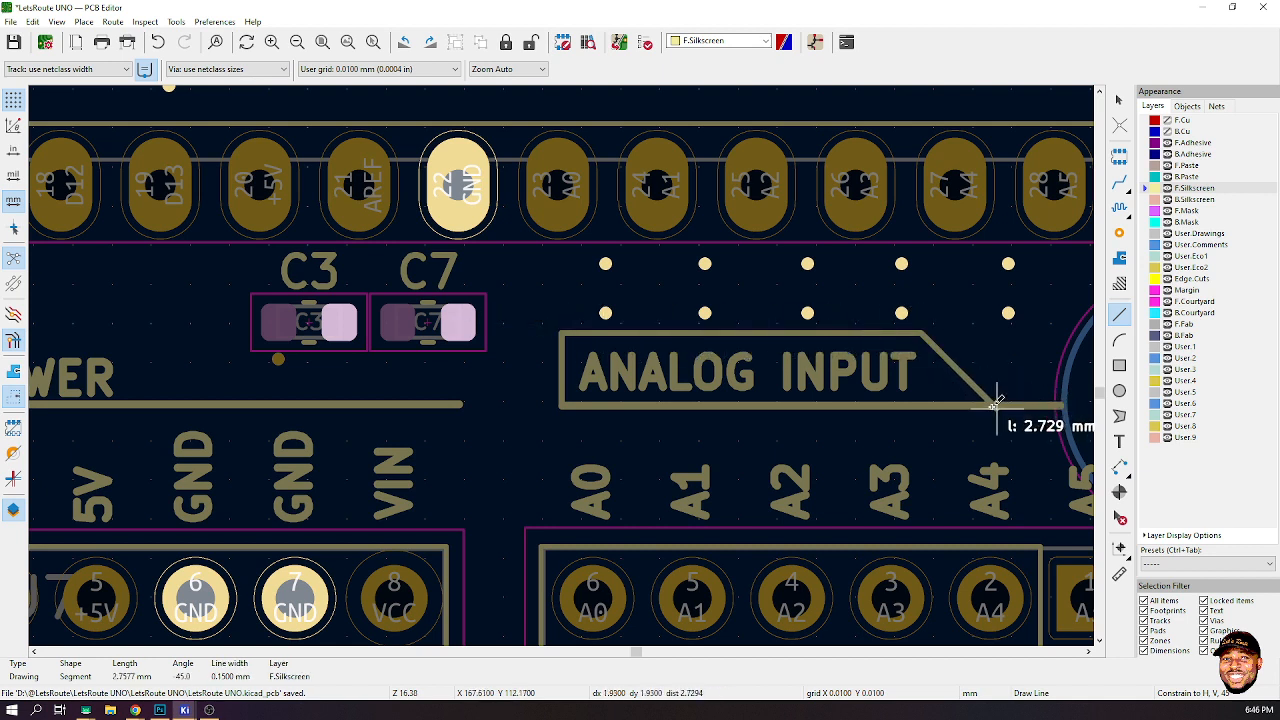
double_click(994, 403)
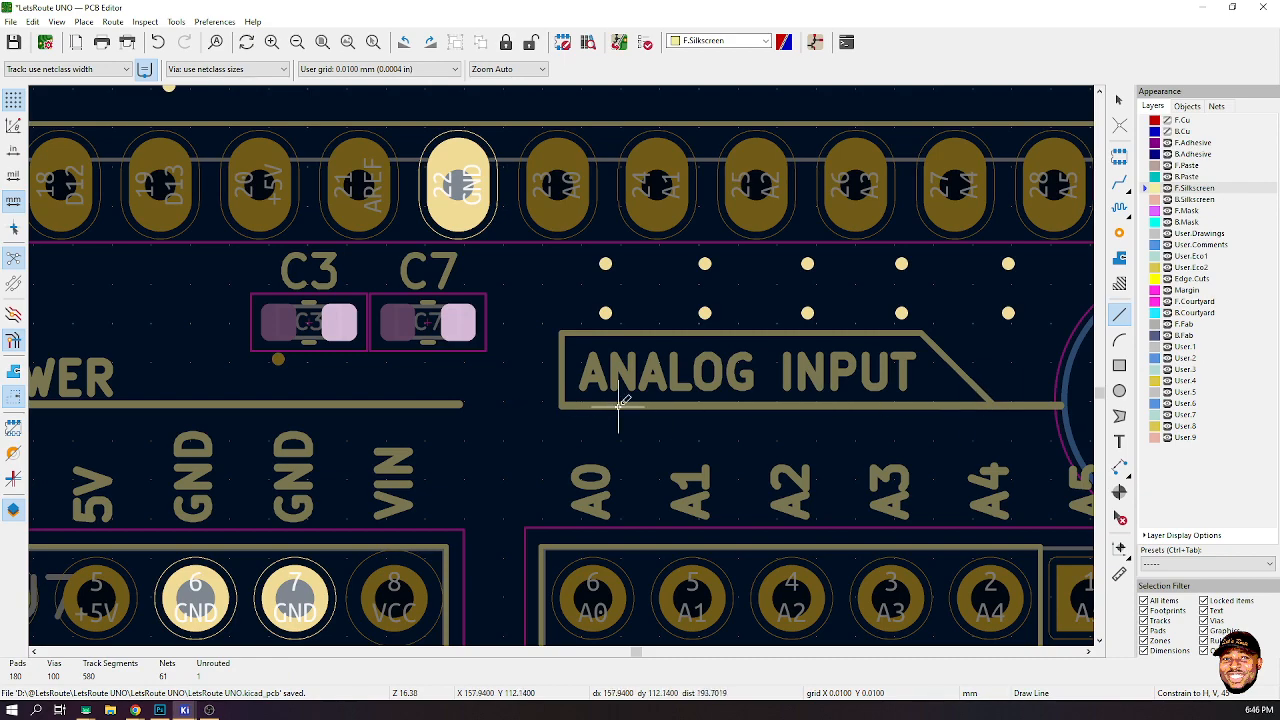
- Extend the ANALOG INPUT outline's top edge slightly and close its right side with a vertical line down to the underline
scroll(614, 400, down, 3)
scroll(240, 352, up, 1)
scroll(562, 363, up, 2)
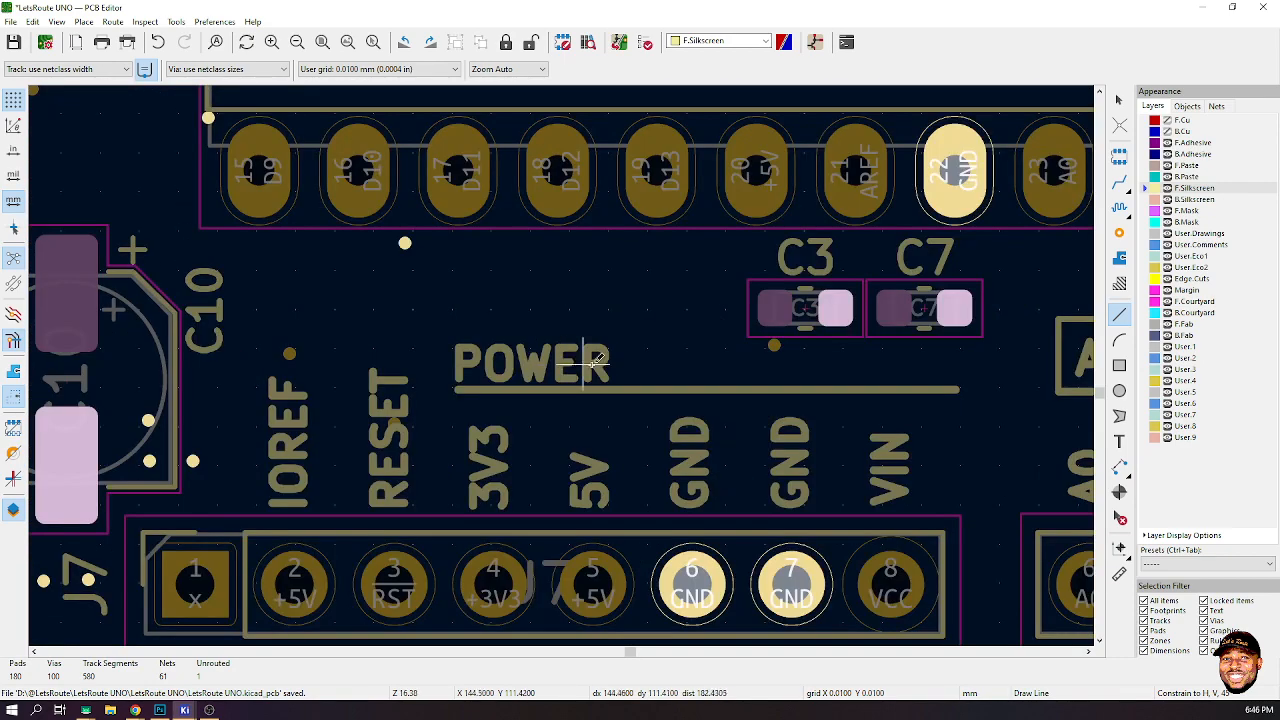
scroll(663, 363, down, 3)
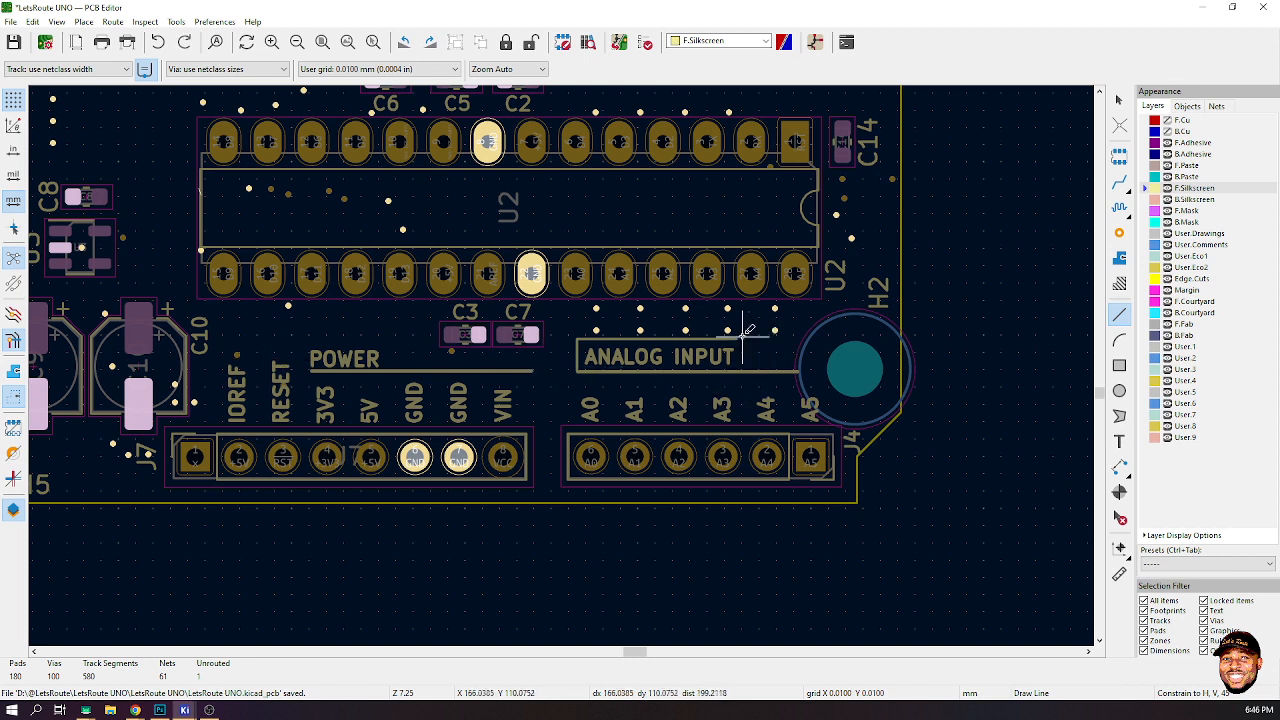
scroll(755, 345, up, 5)
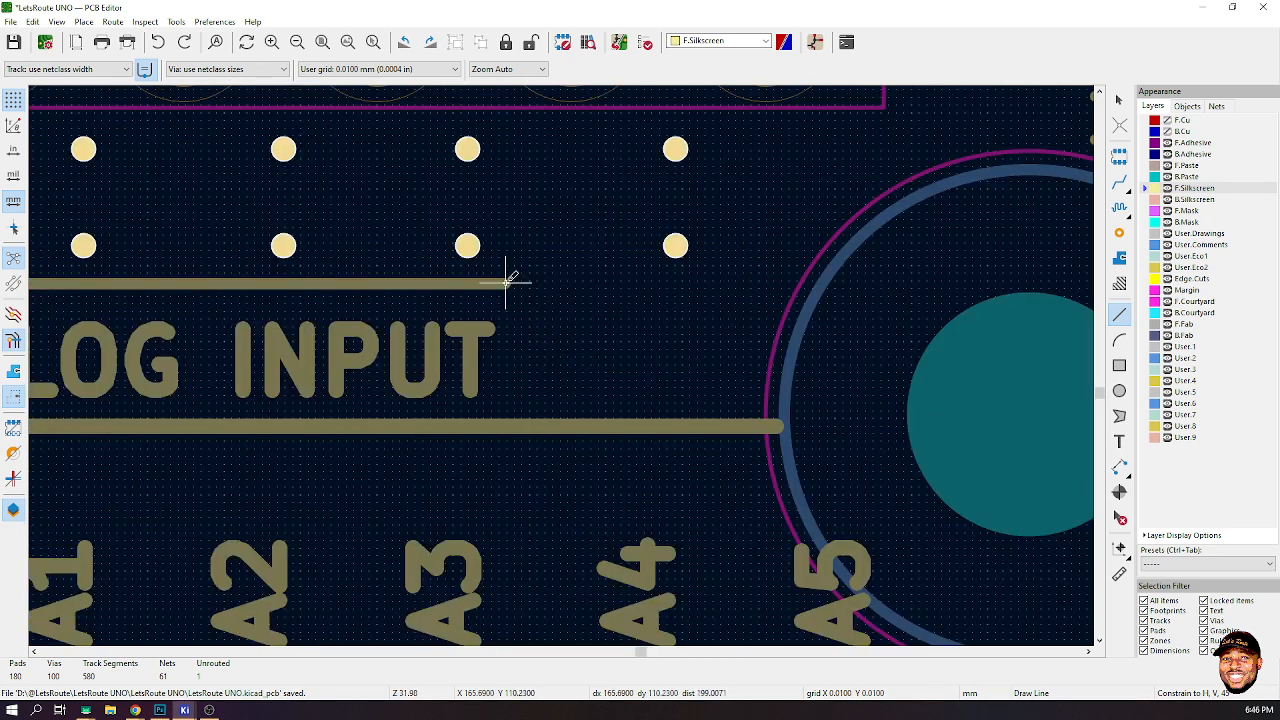
click(503, 283)
double_click(545, 283)
scroll(528, 286, up, 3)
click(516, 343)
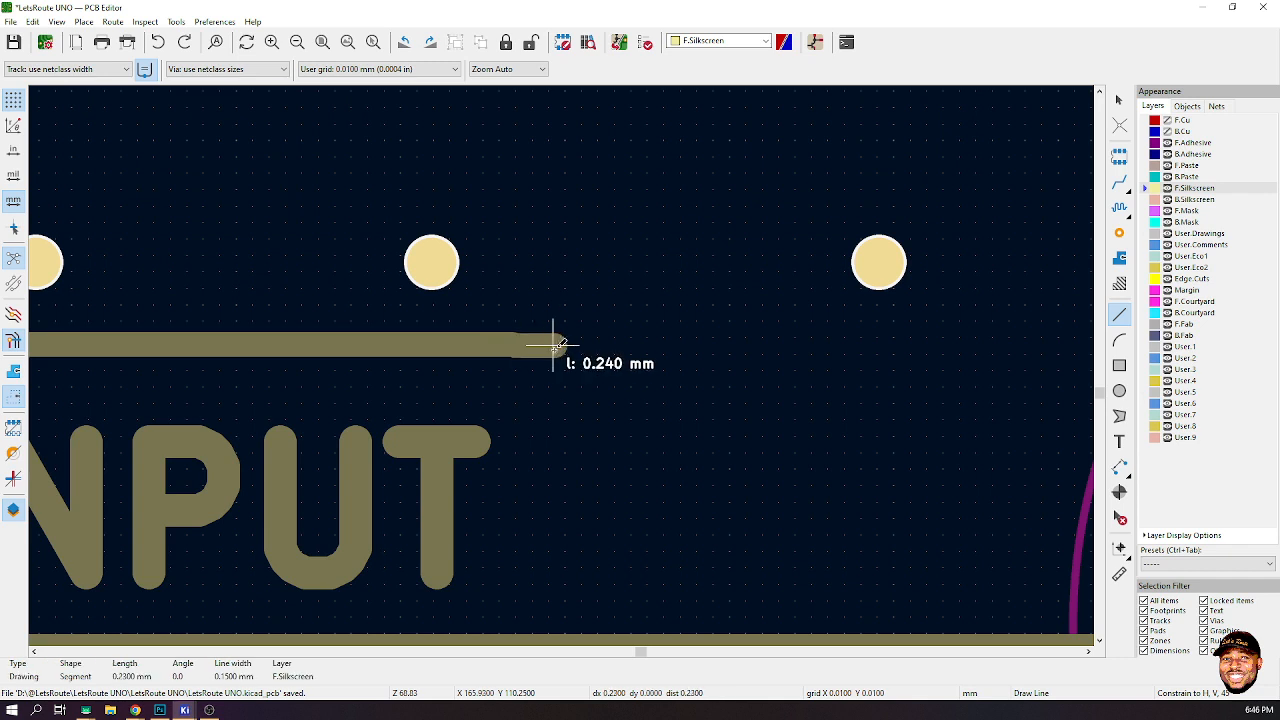
key(Escape)
click(512, 343)
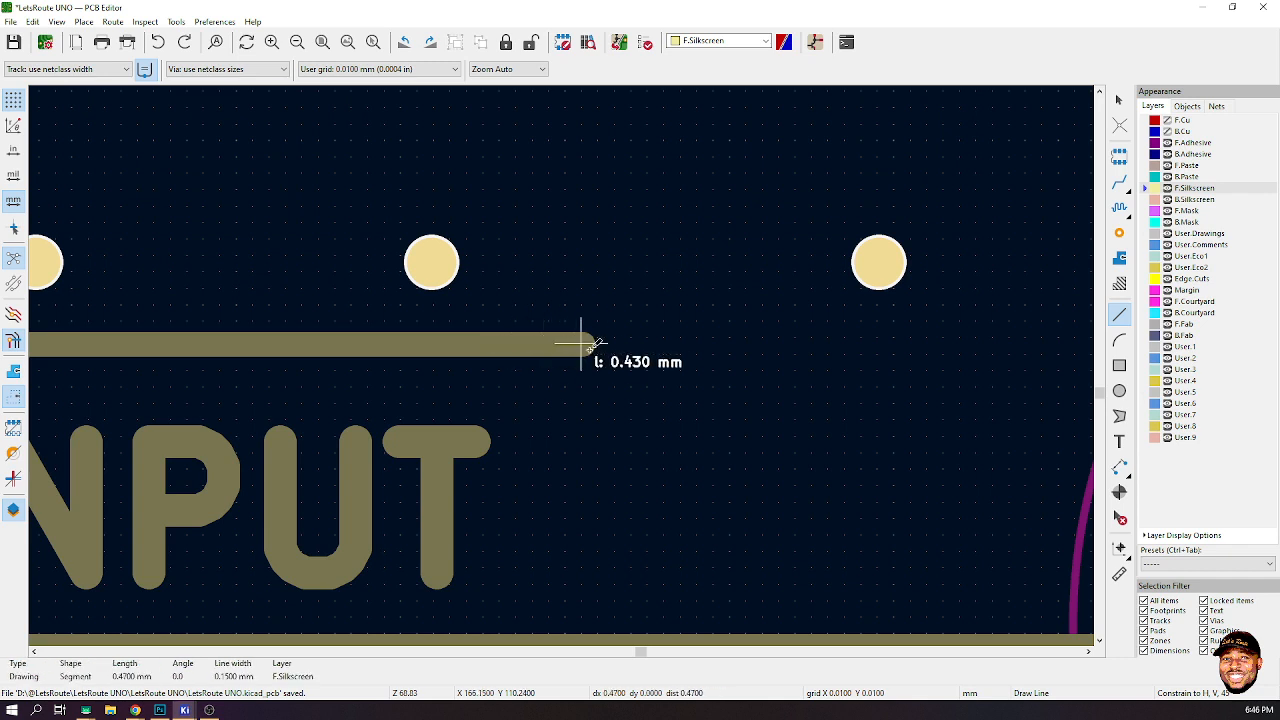
scroll(609, 343, down, 5)
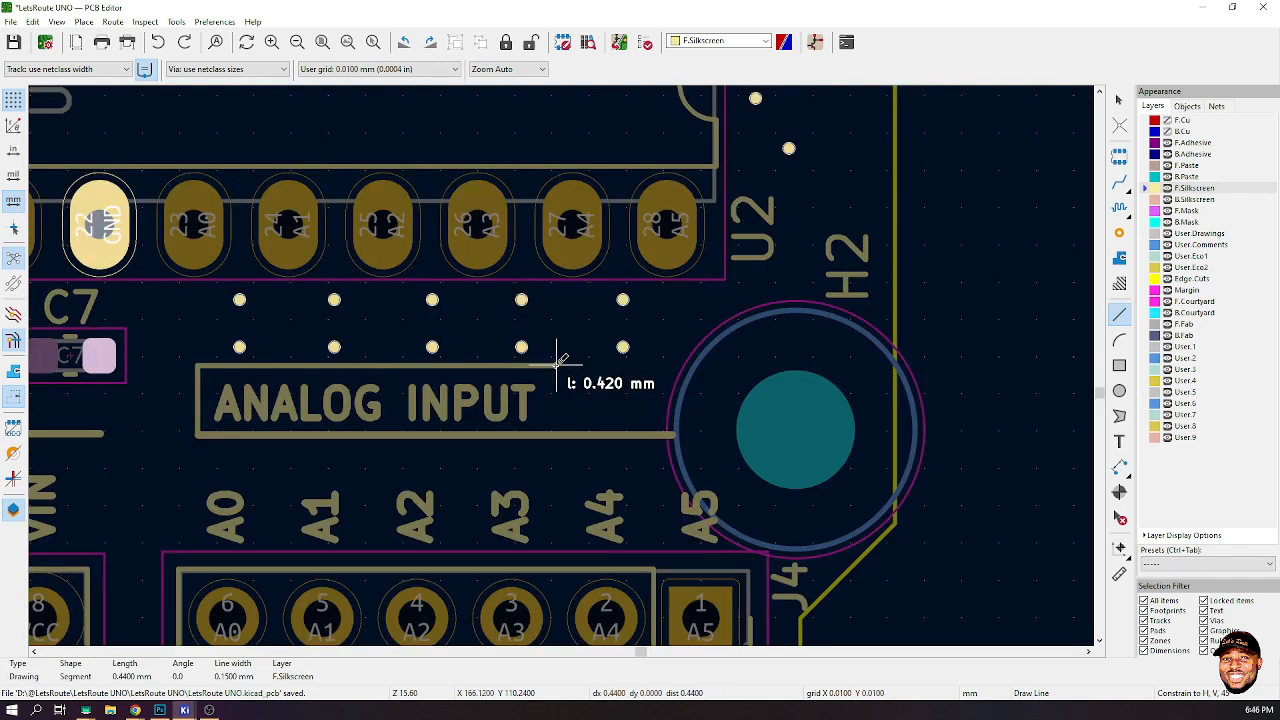
click(557, 366)
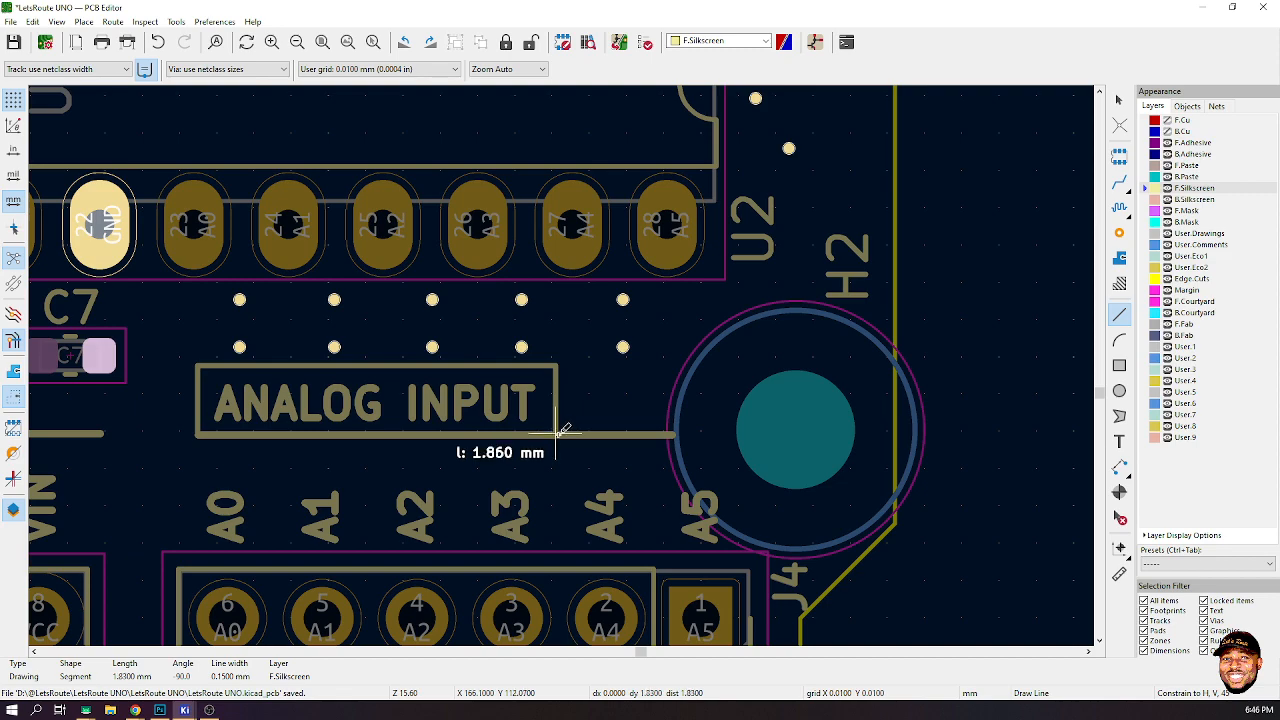
double_click(557, 434)
- Move the POWER label rightward along its underline
scroll(663, 371, down, 5)
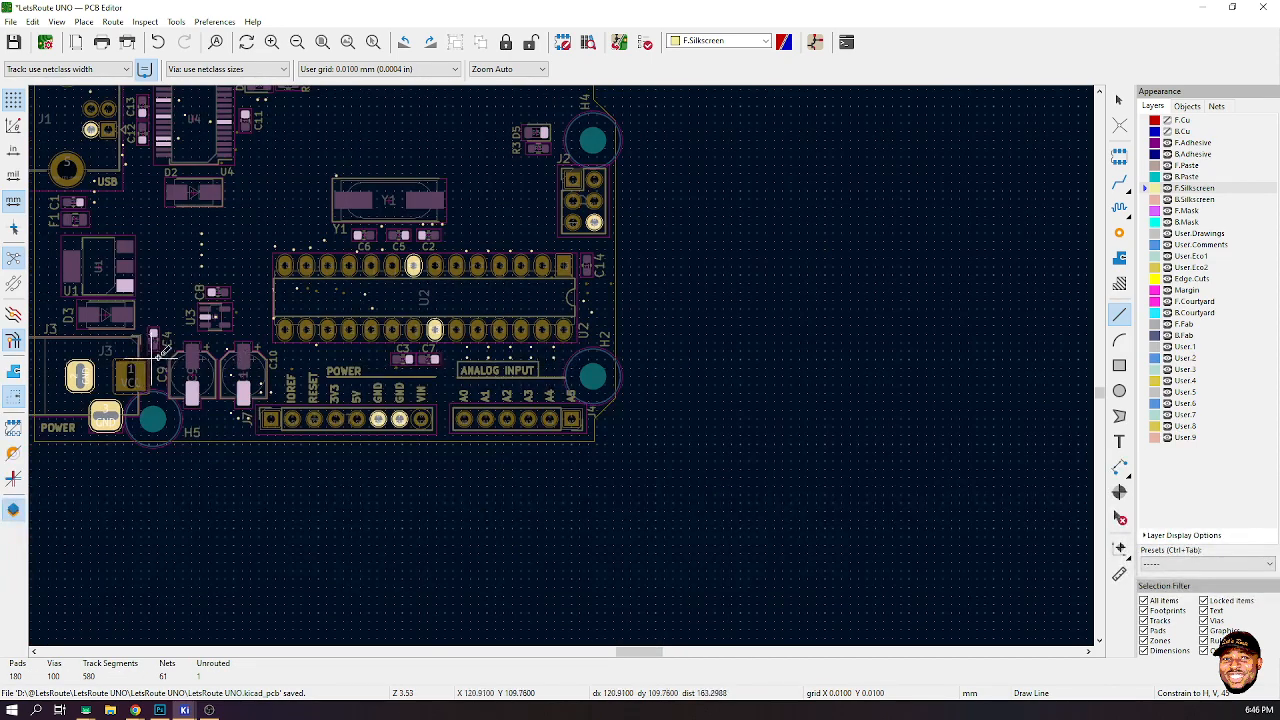
scroll(340, 372, up, 7)
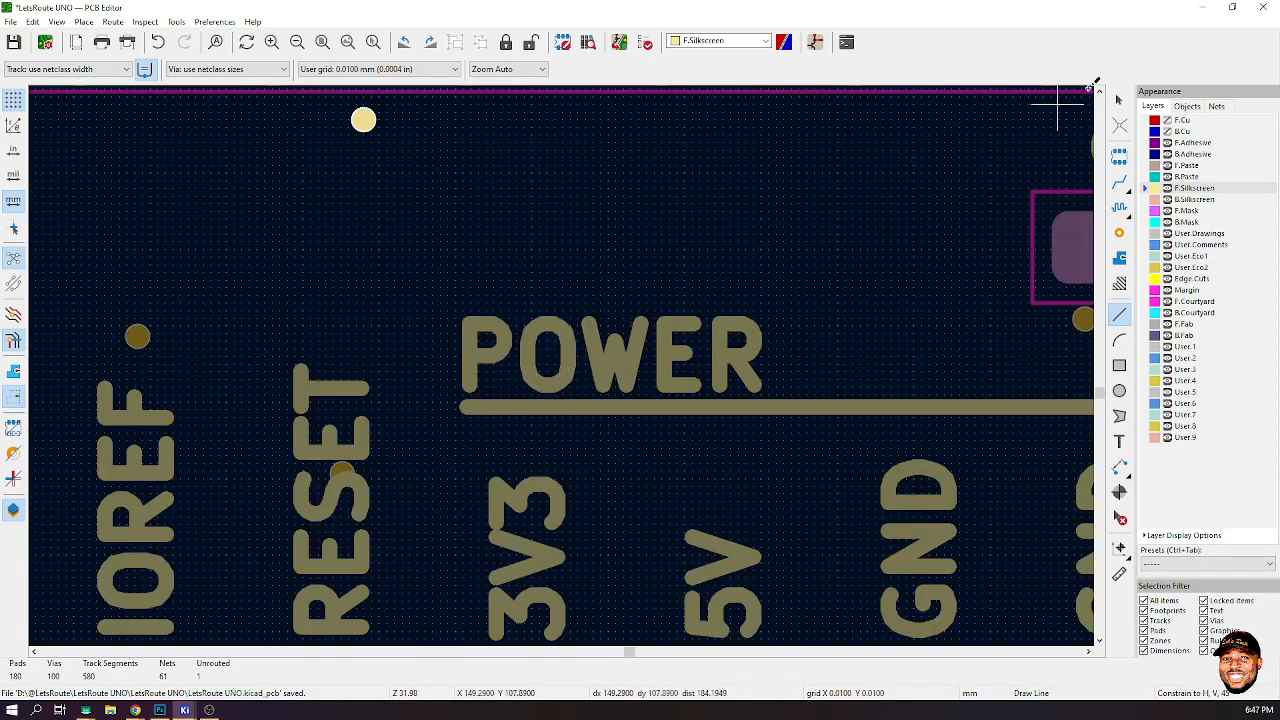
click(1119, 99)
click(613, 355)
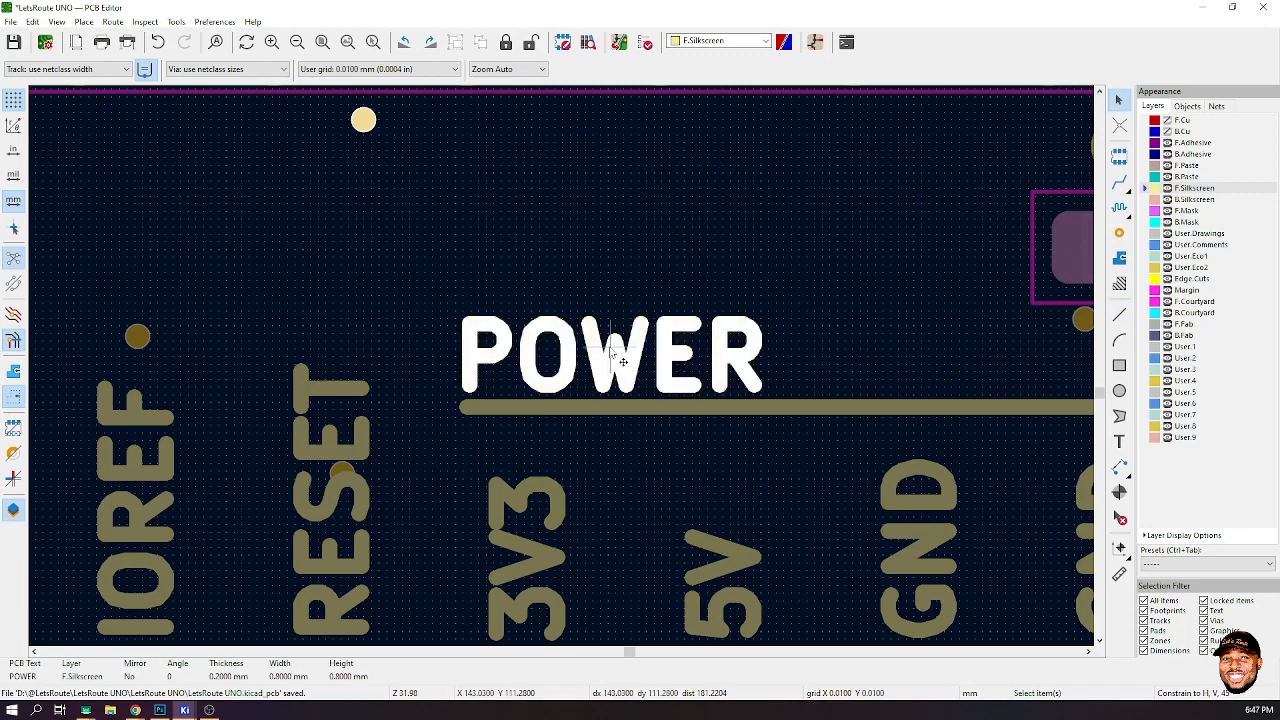
drag(612, 353, 679, 348)
- Select the POWER and ANALOG INPUT labels together and align them to the same height
scroll(466, 370, down, 3)
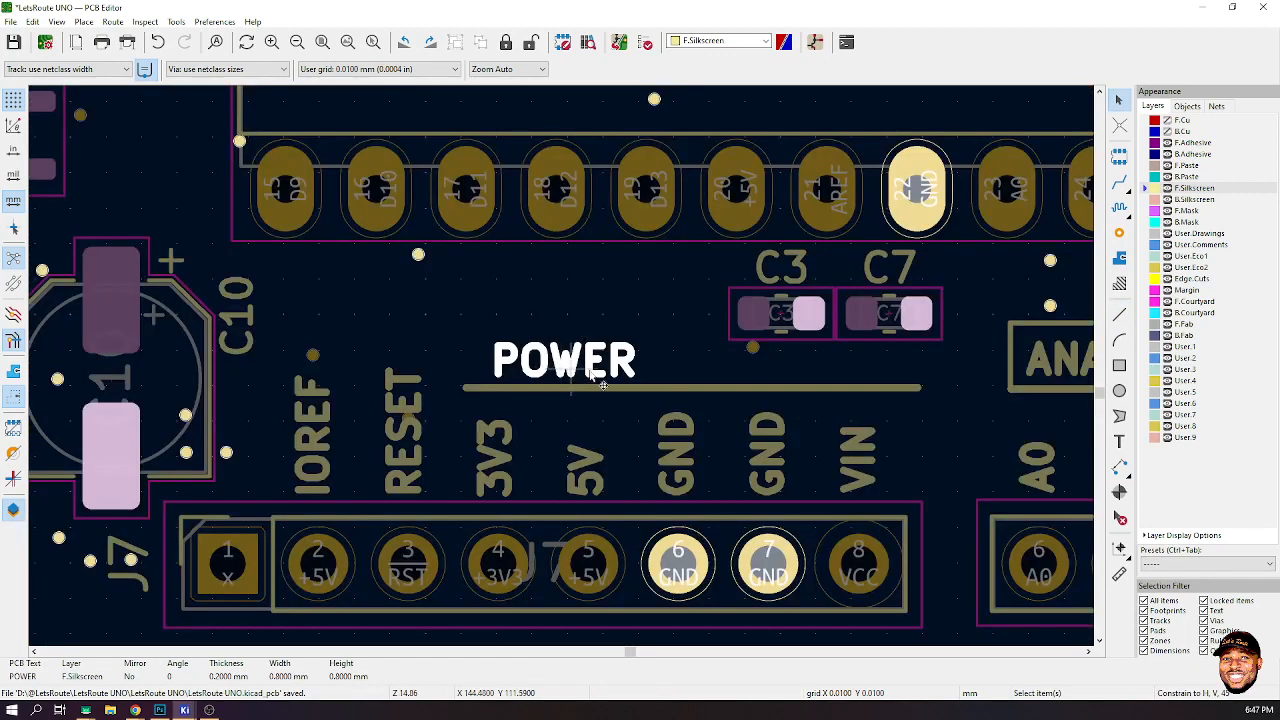
shift+click(1057, 367)
shift+scroll(1057, 367, down, 1)
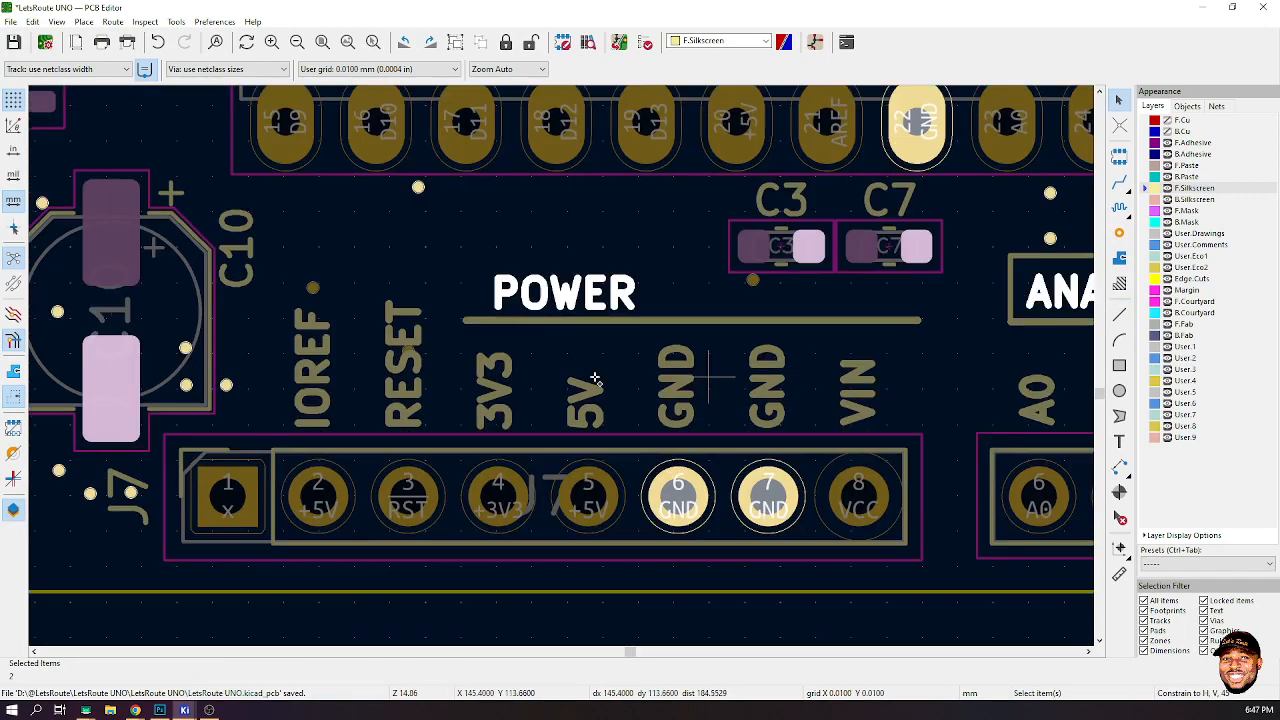
right_click(1071, 290)
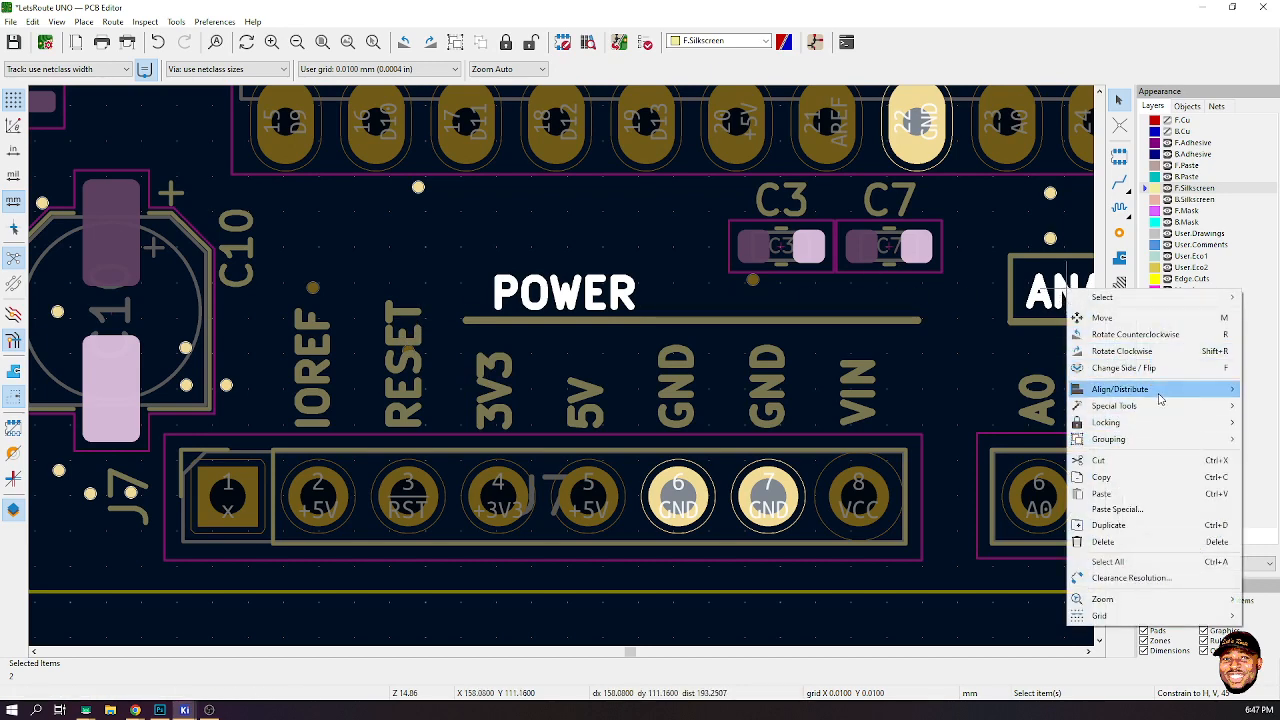
mouse_move(1160, 398)
click(985, 465)
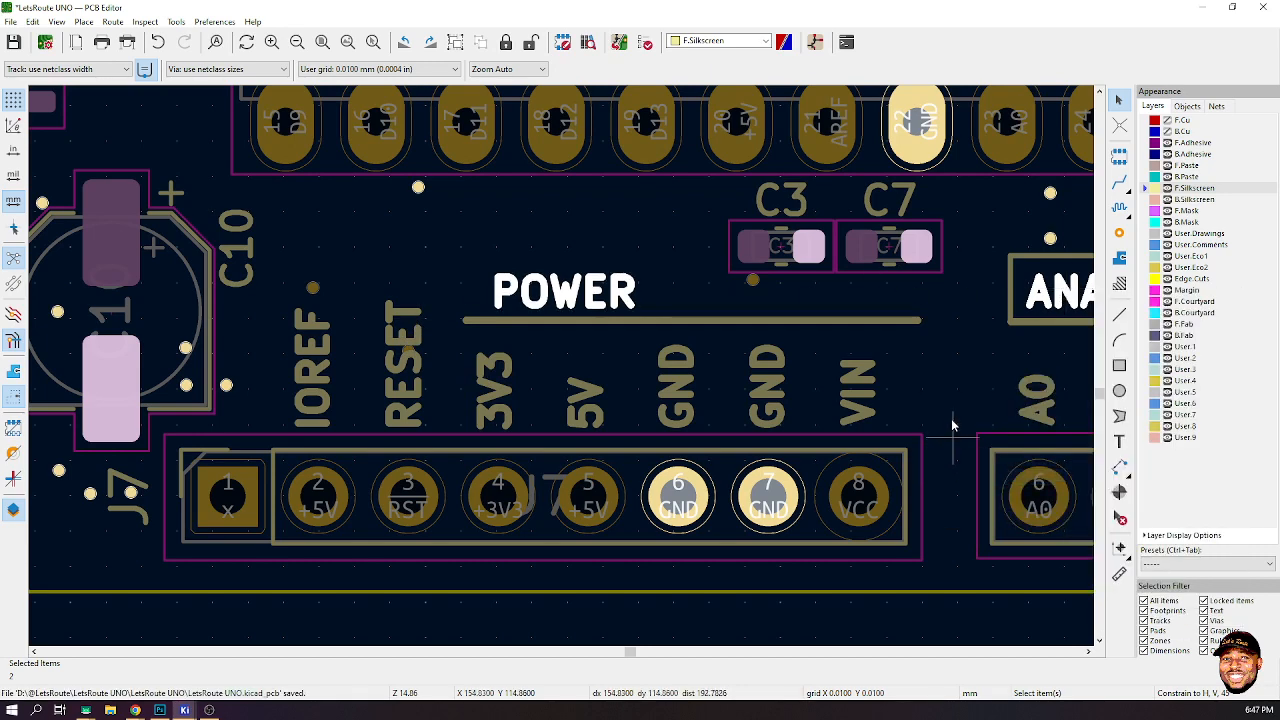
- Draw a silkscreen outline around the POWER label: a left edge up from the underline, a top edge, and a right edge back down to the underline
click(1119, 314)
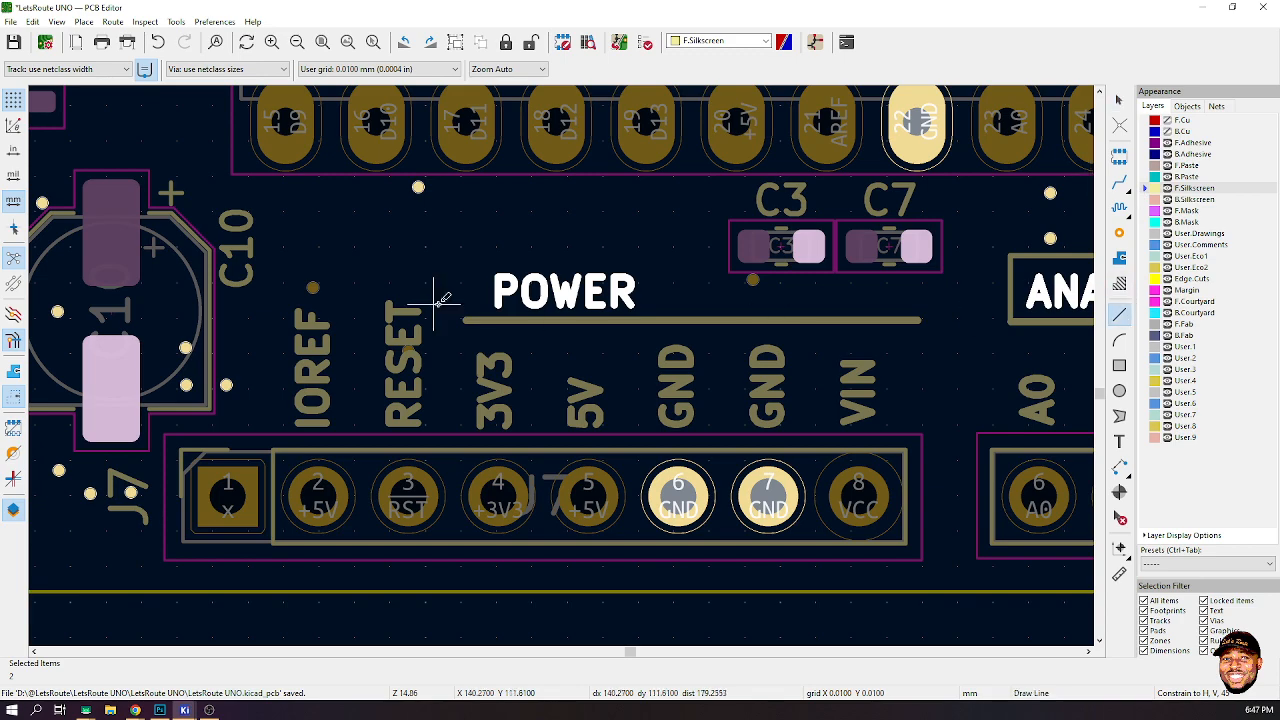
scroll(487, 306, up, 5)
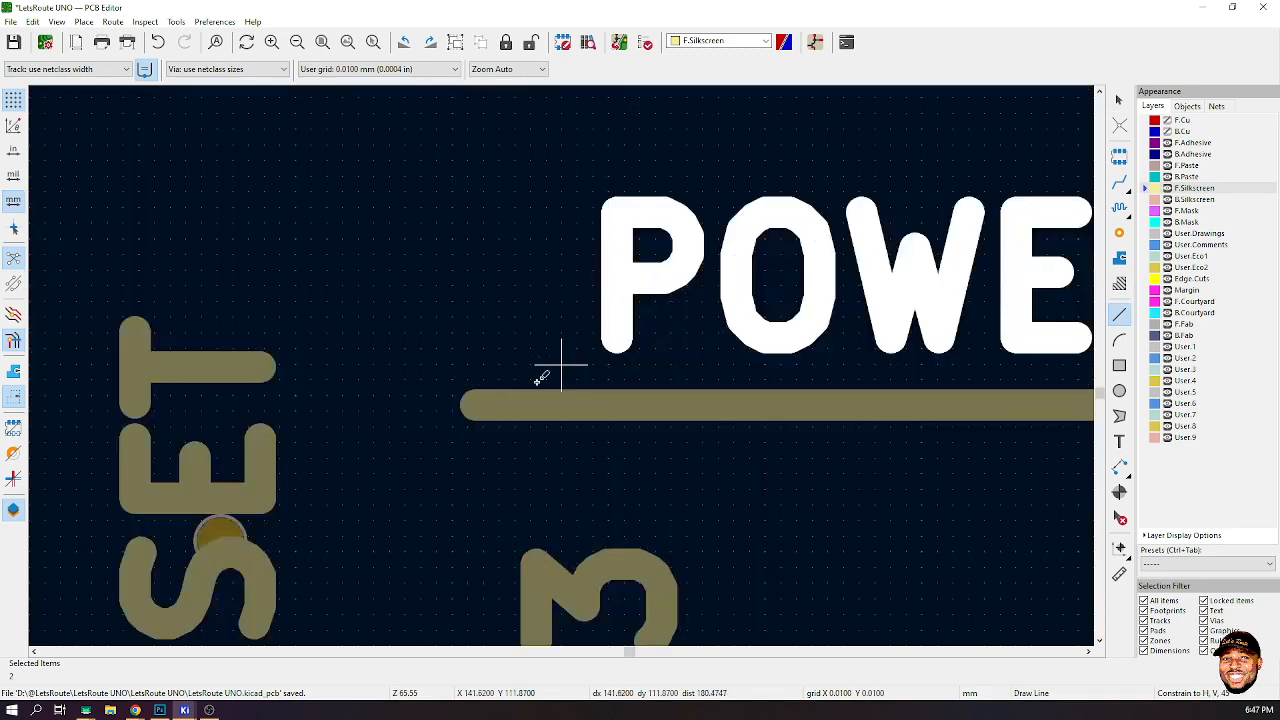
click(475, 404)
scroll(475, 400, down, 5)
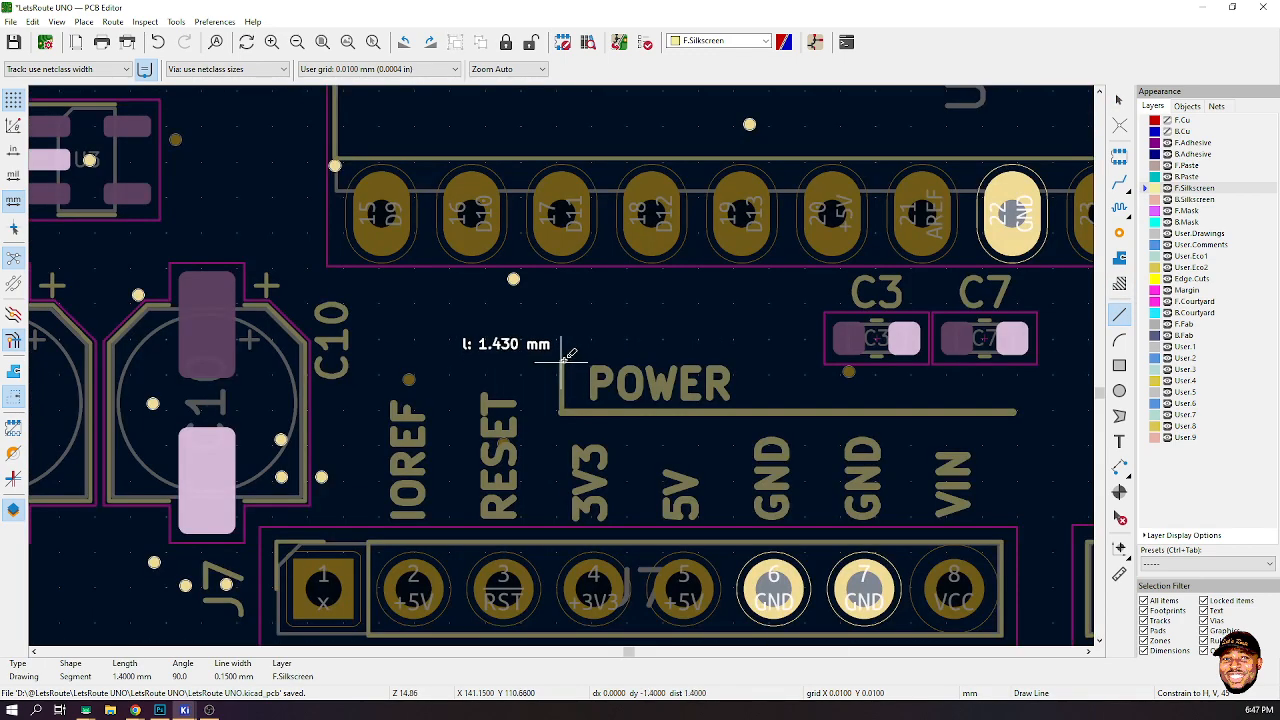
click(561, 350)
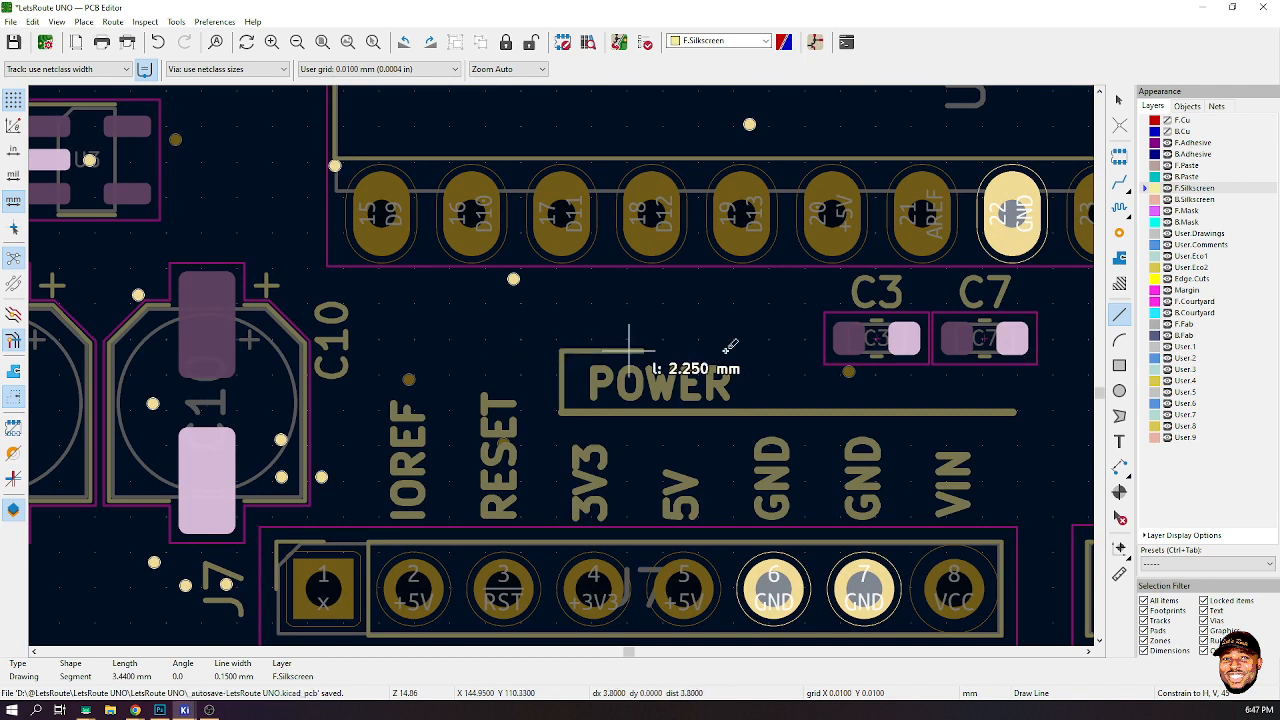
click(760, 350)
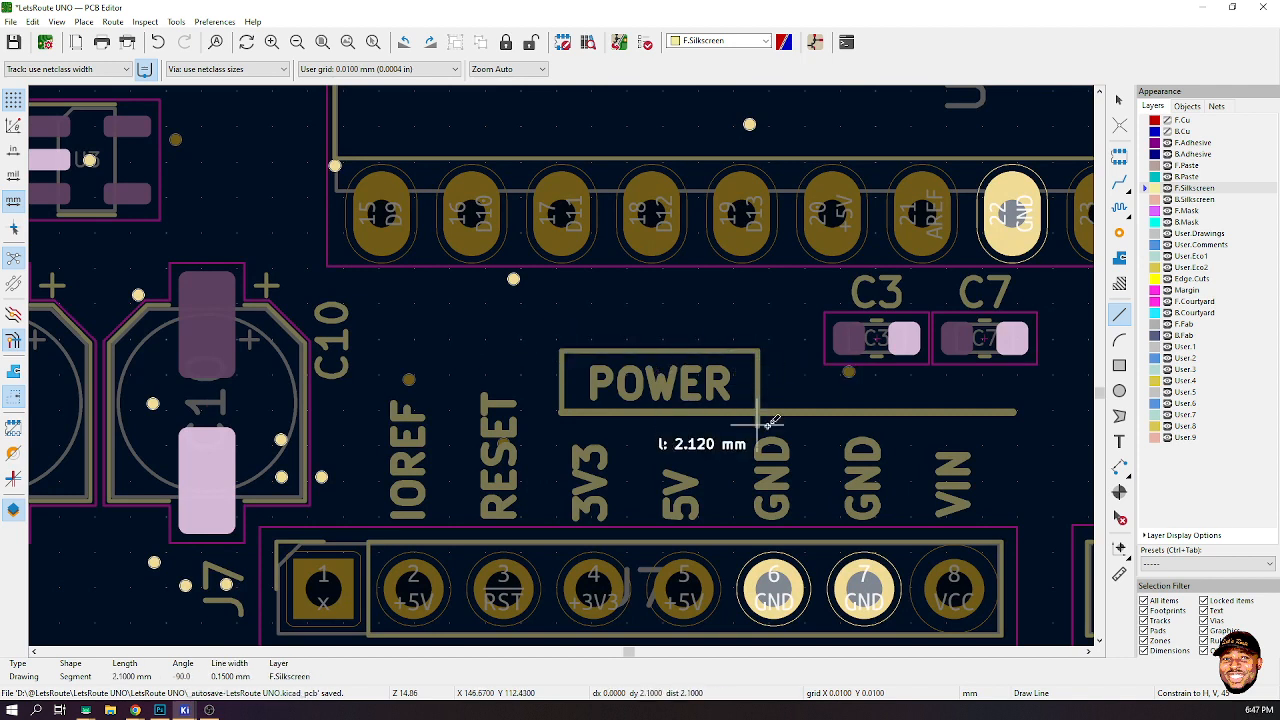
double_click(763, 410)
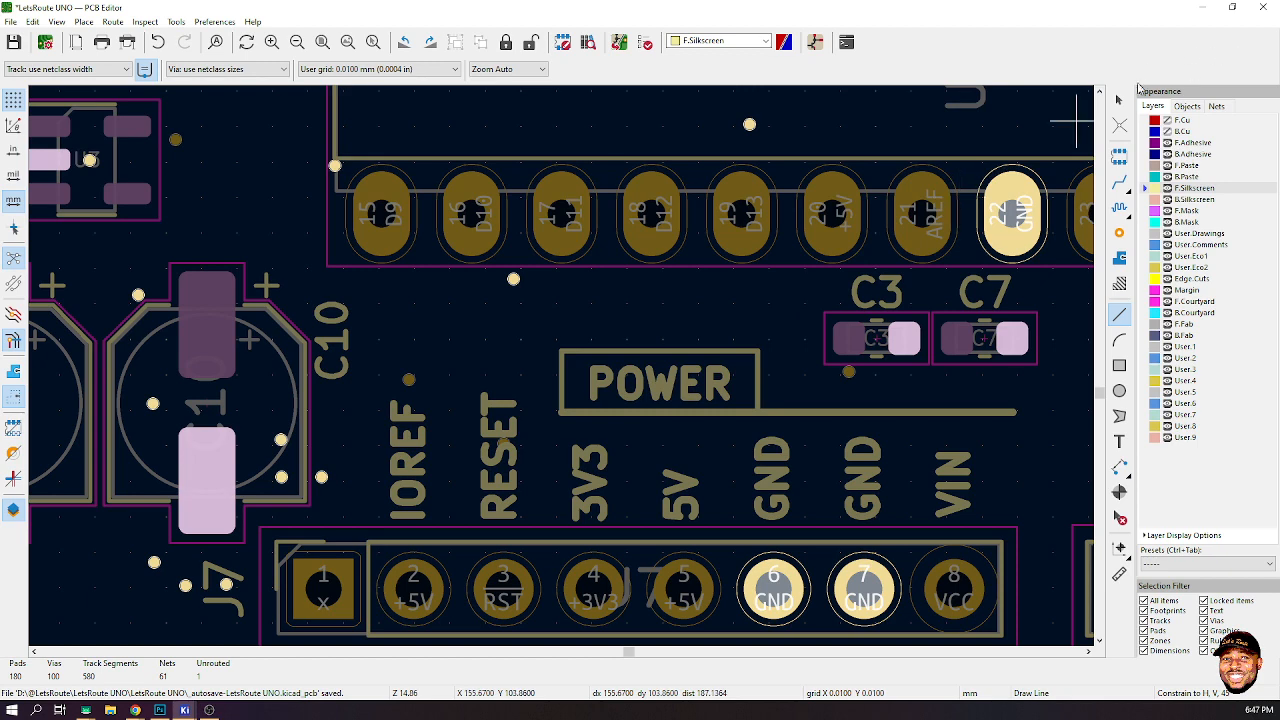
click(1119, 100)
scroll(563, 370, down, 3)
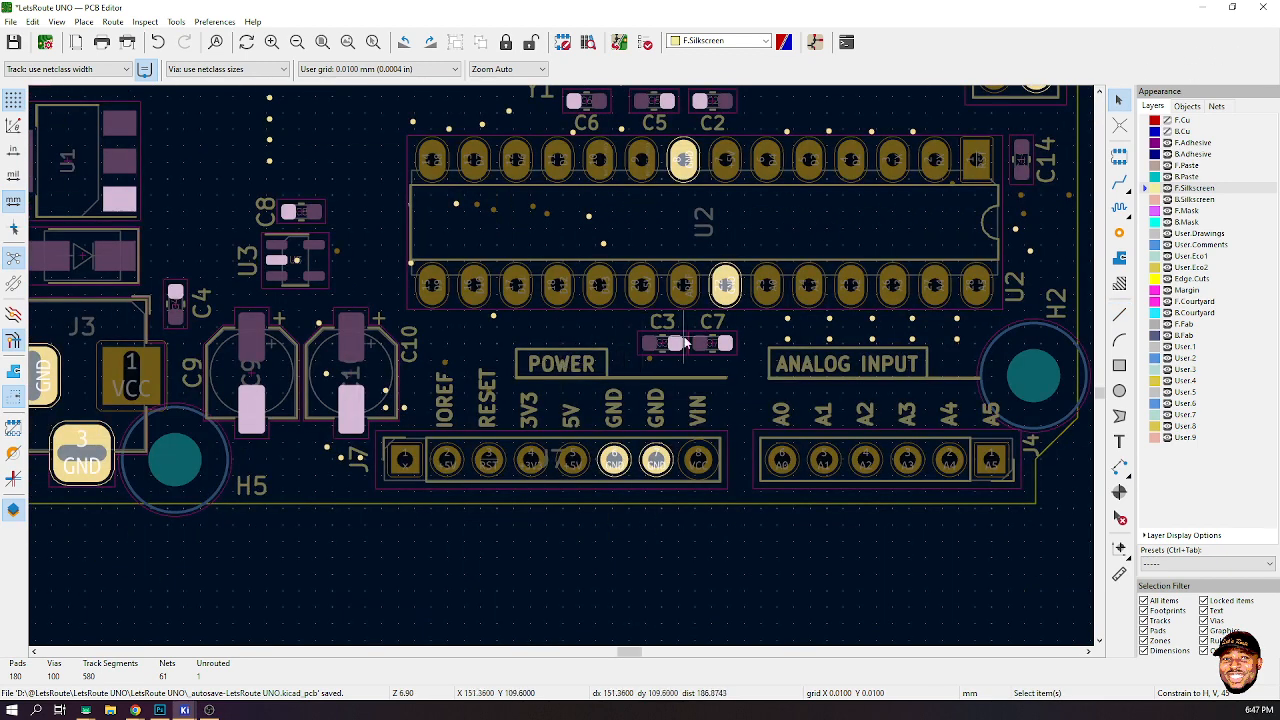
- Rename the D4 LED's reference label to L13
scroll(561, 364, down, 3)
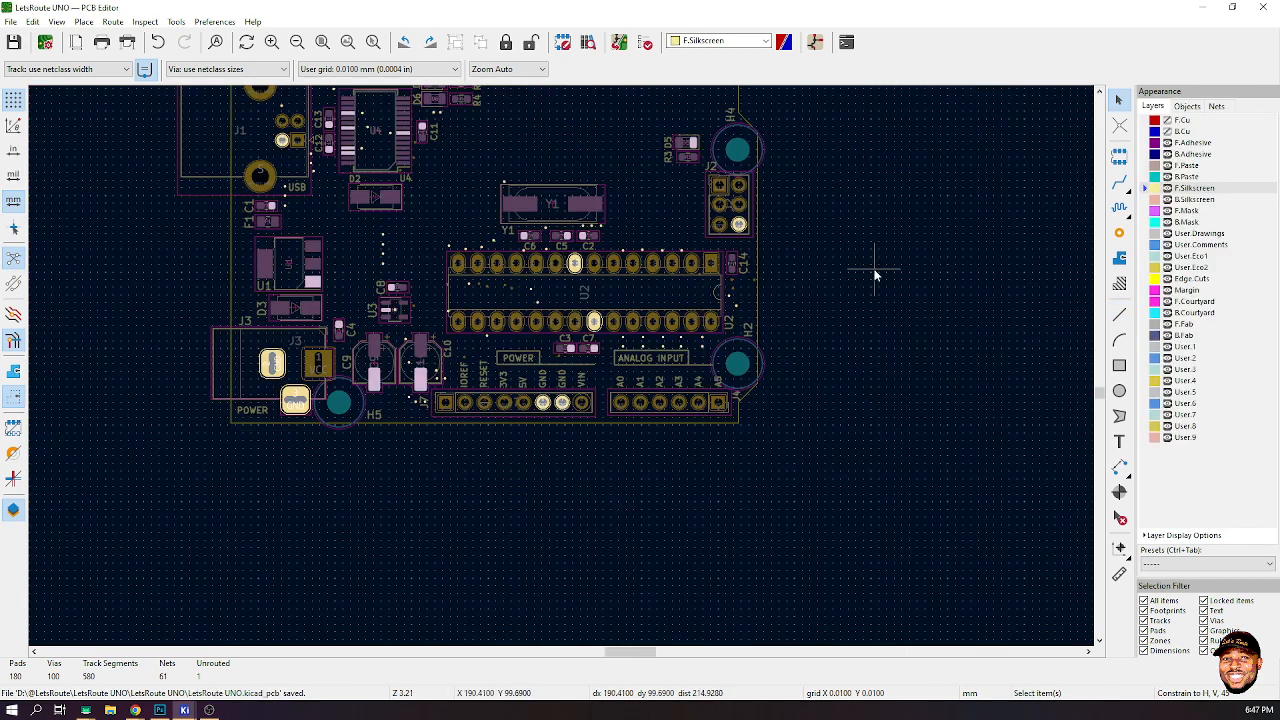
scroll(677, 239, down, 1)
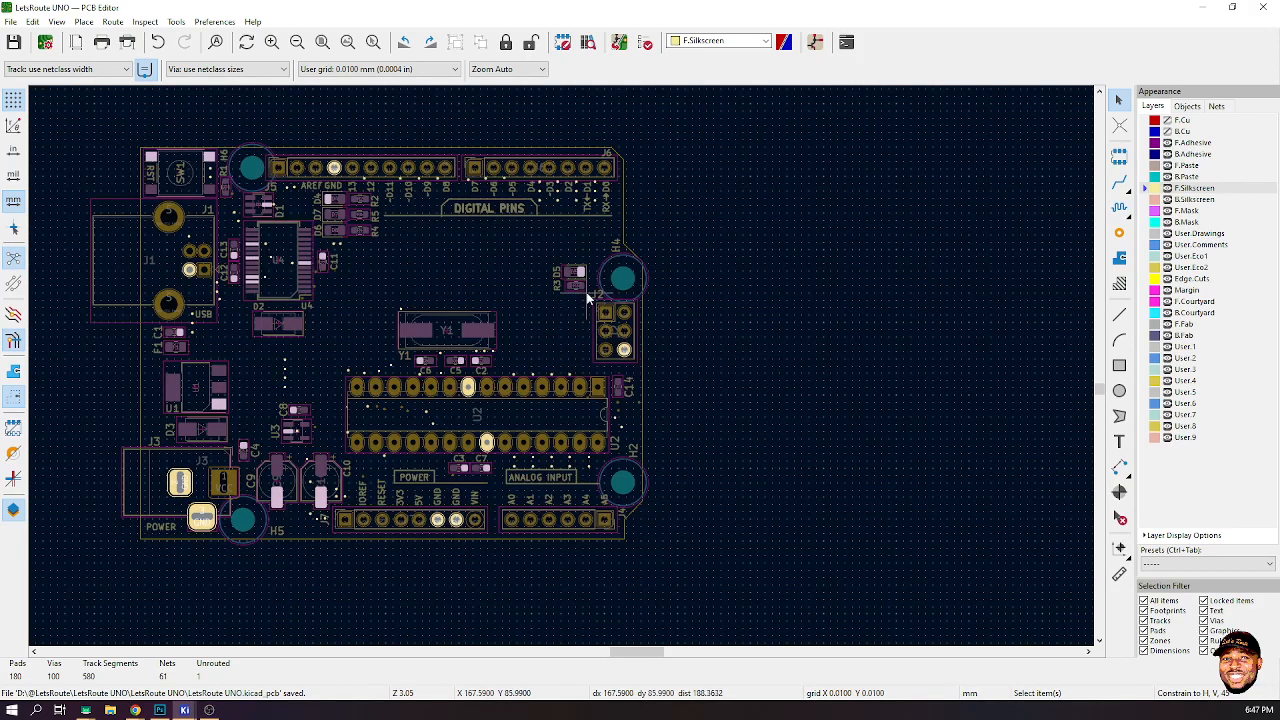
scroll(588, 298, up, 3)
scroll(507, 361, down, 3)
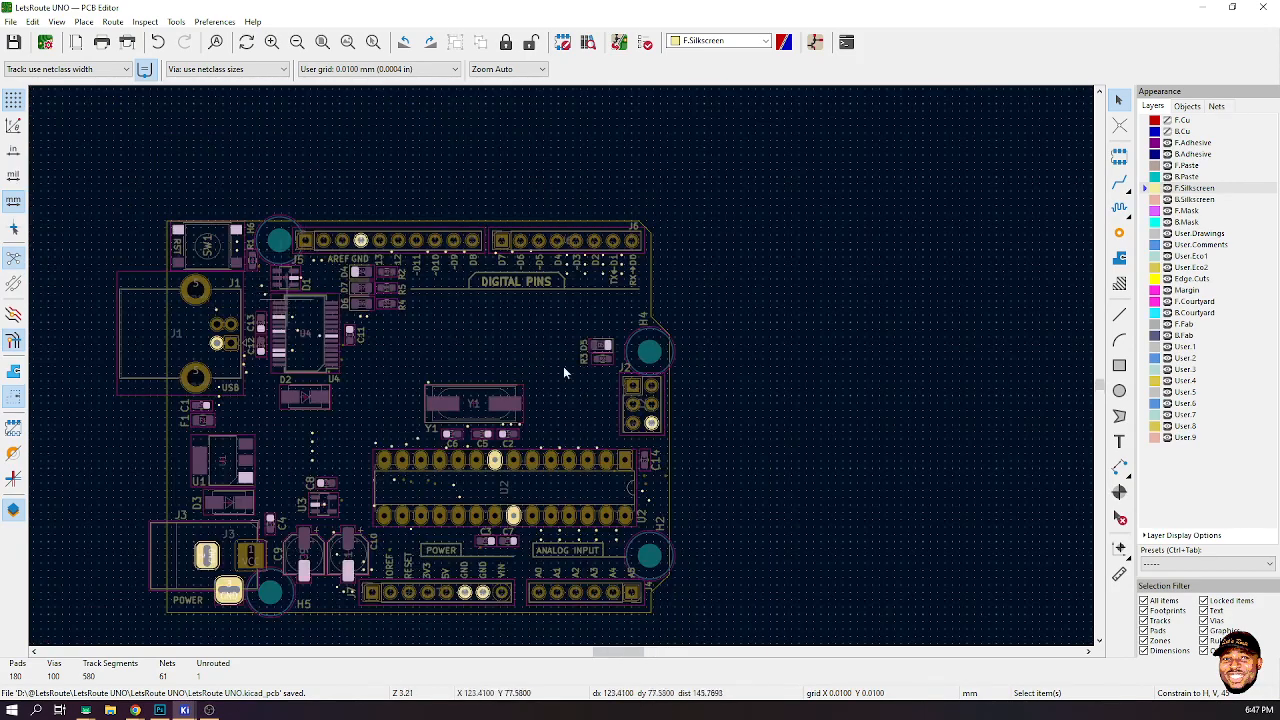
scroll(336, 316, up, 3)
scroll(706, 289, up, 3)
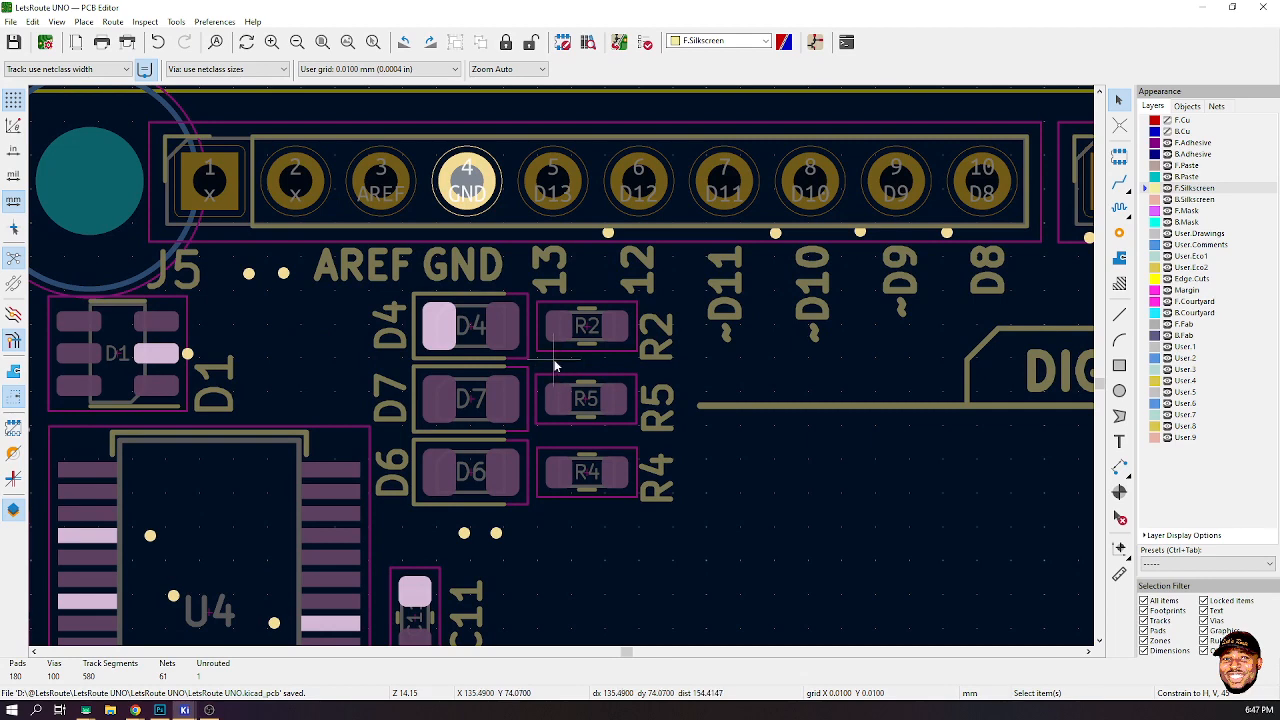
double_click(395, 338)
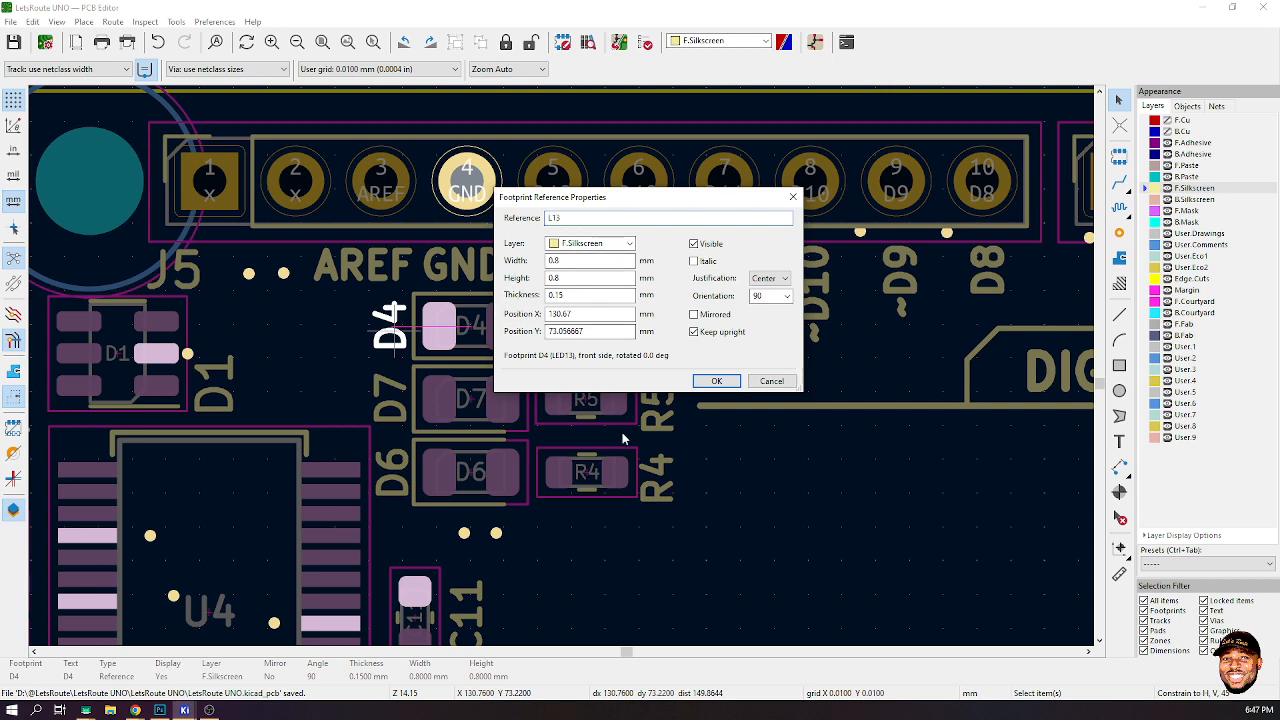
click(710, 383)
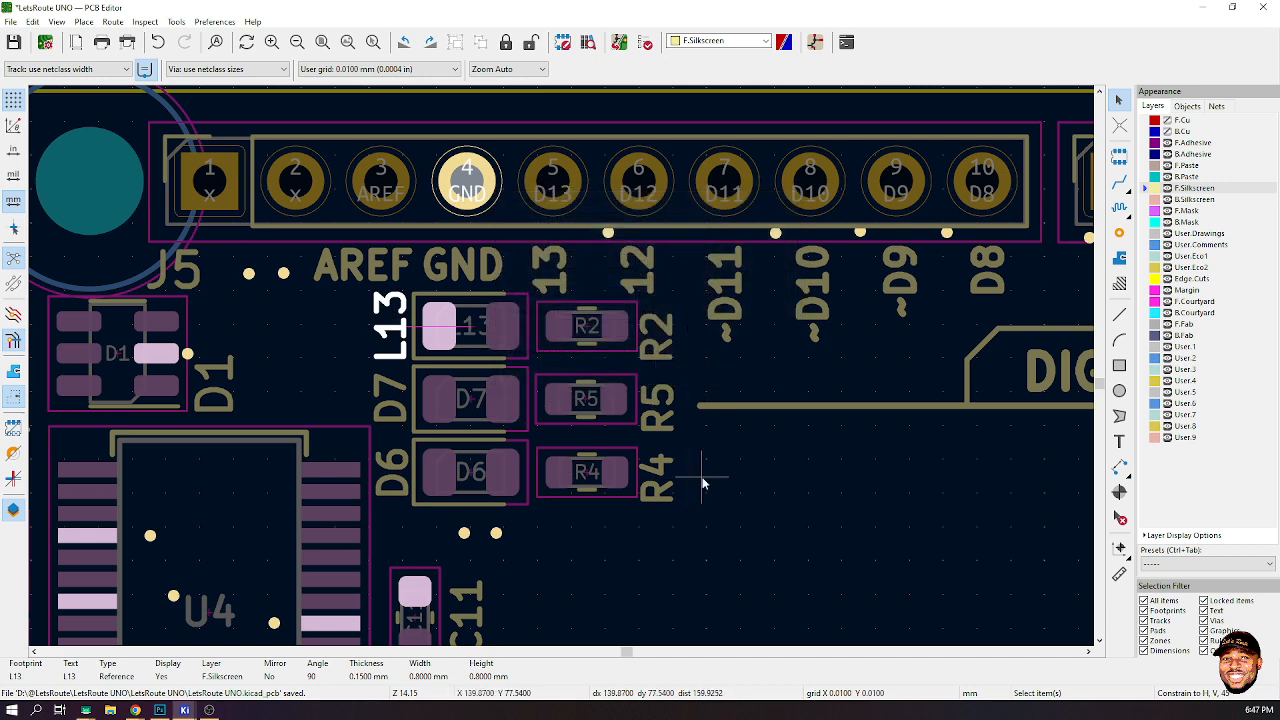
- Make the F.Cu and B.Cu copper layers visible
double_click(397, 421)
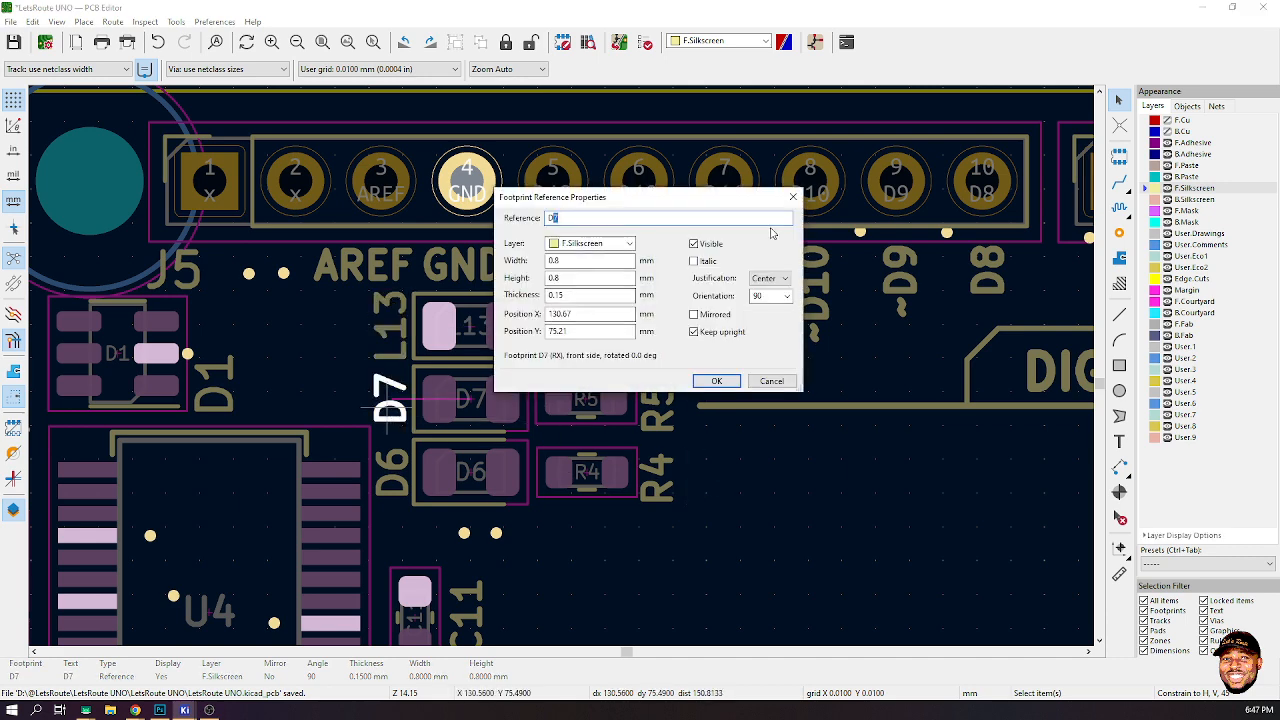
click(792, 196)
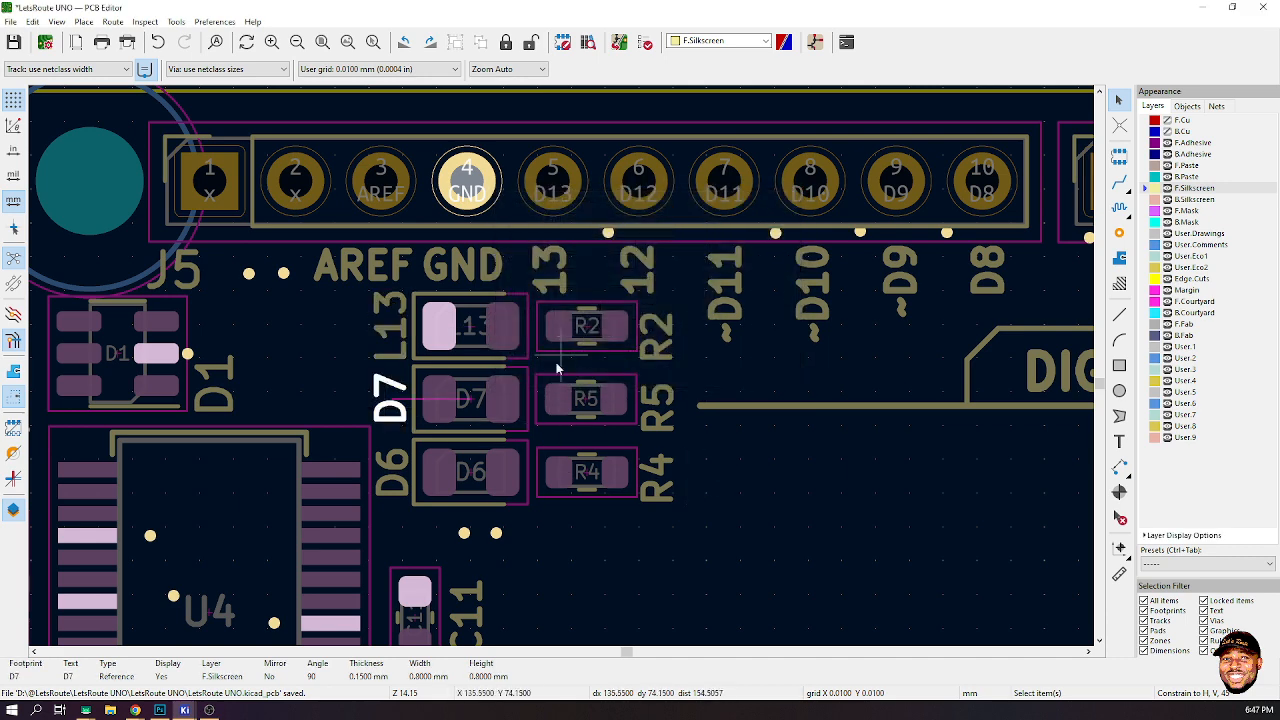
click(1167, 120)
click(1167, 131)
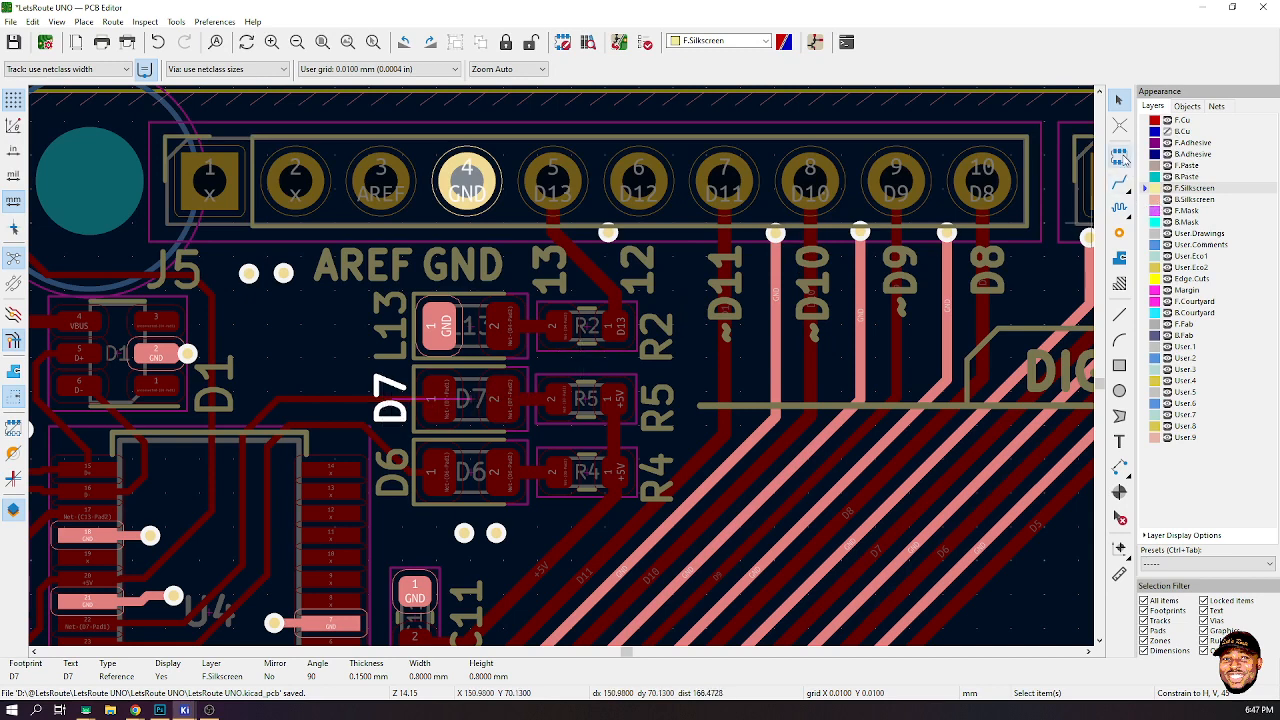
- Rename the D7 LED's reference label to RX
click(343, 392)
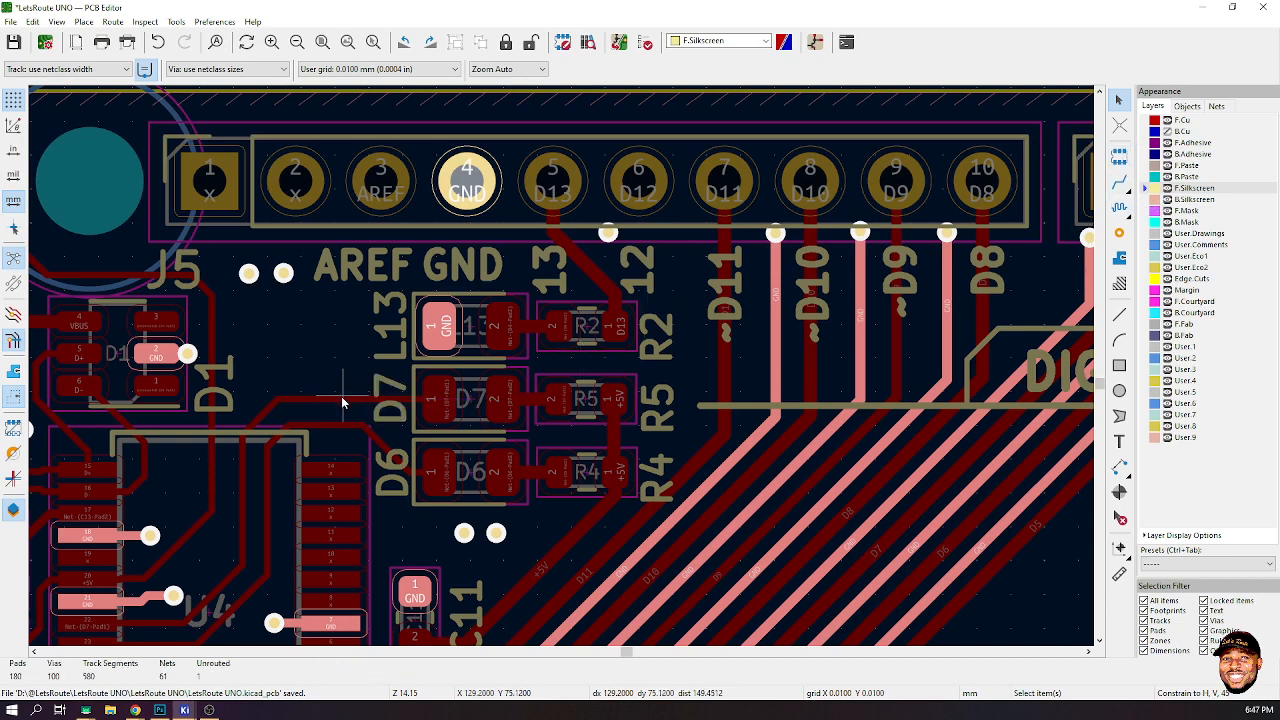
click(342, 398)
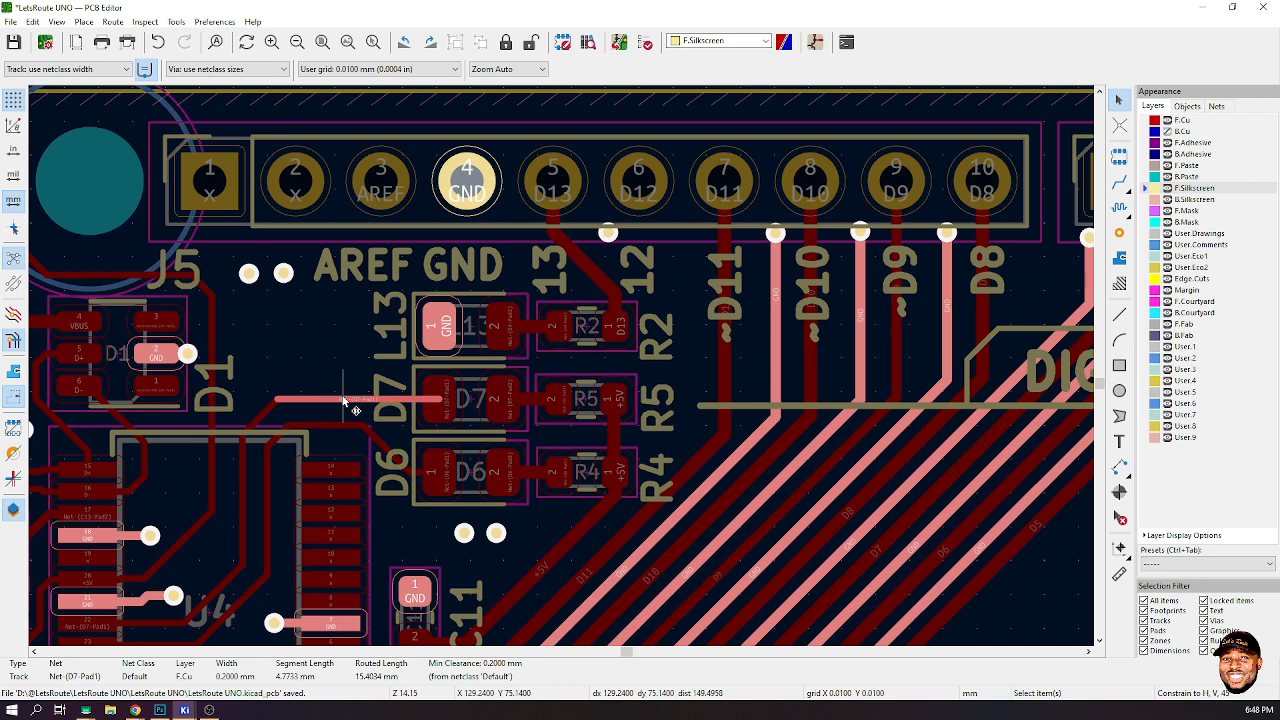
key(Escape)
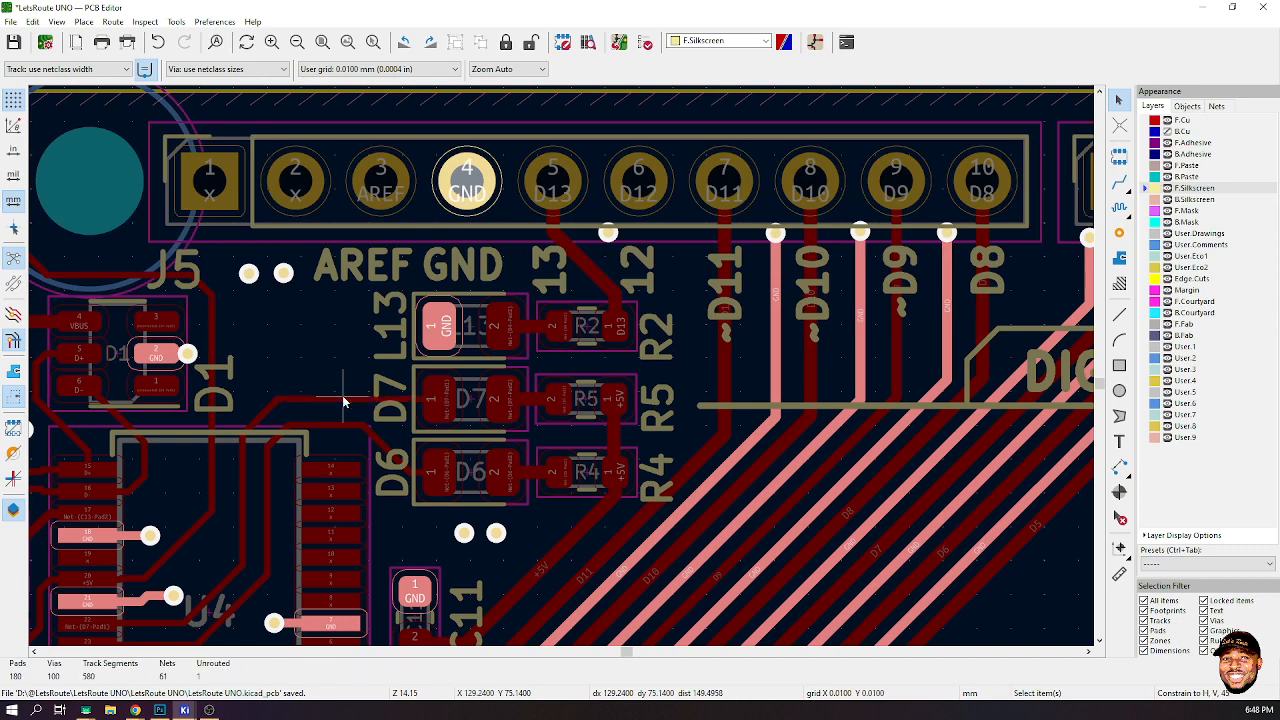
scroll(425, 440, down, 1)
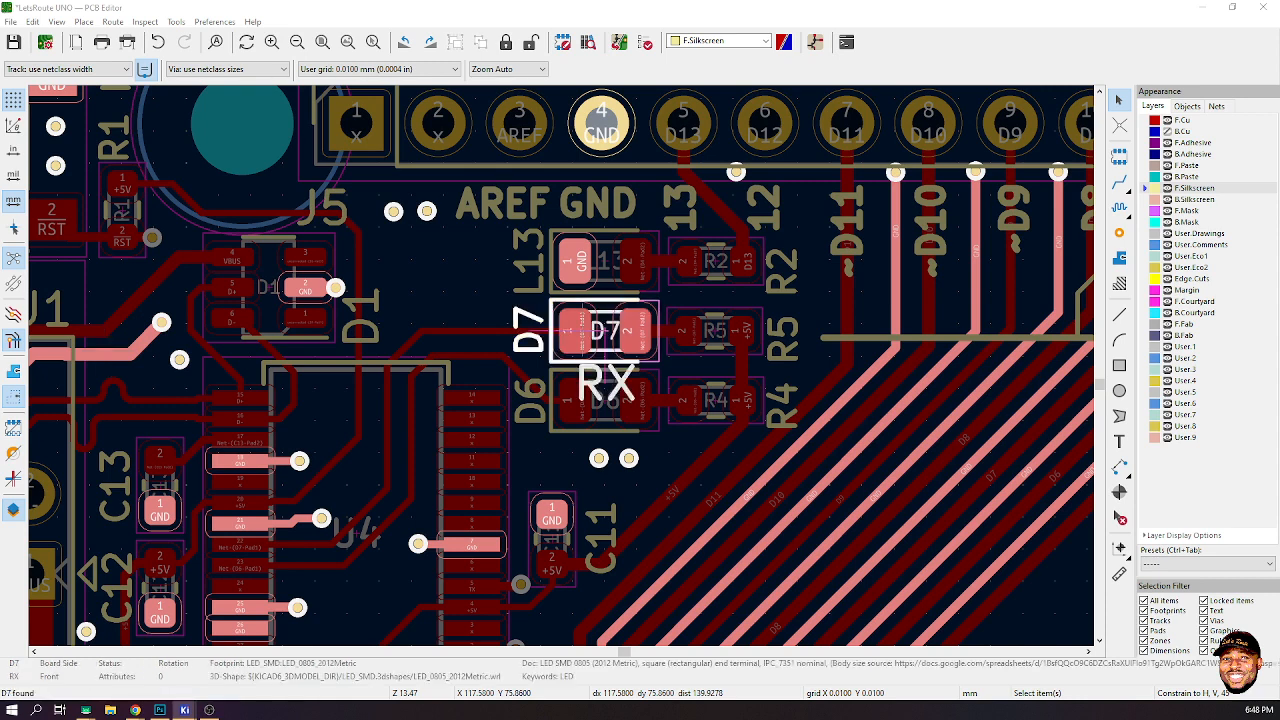
double_click(537, 325)
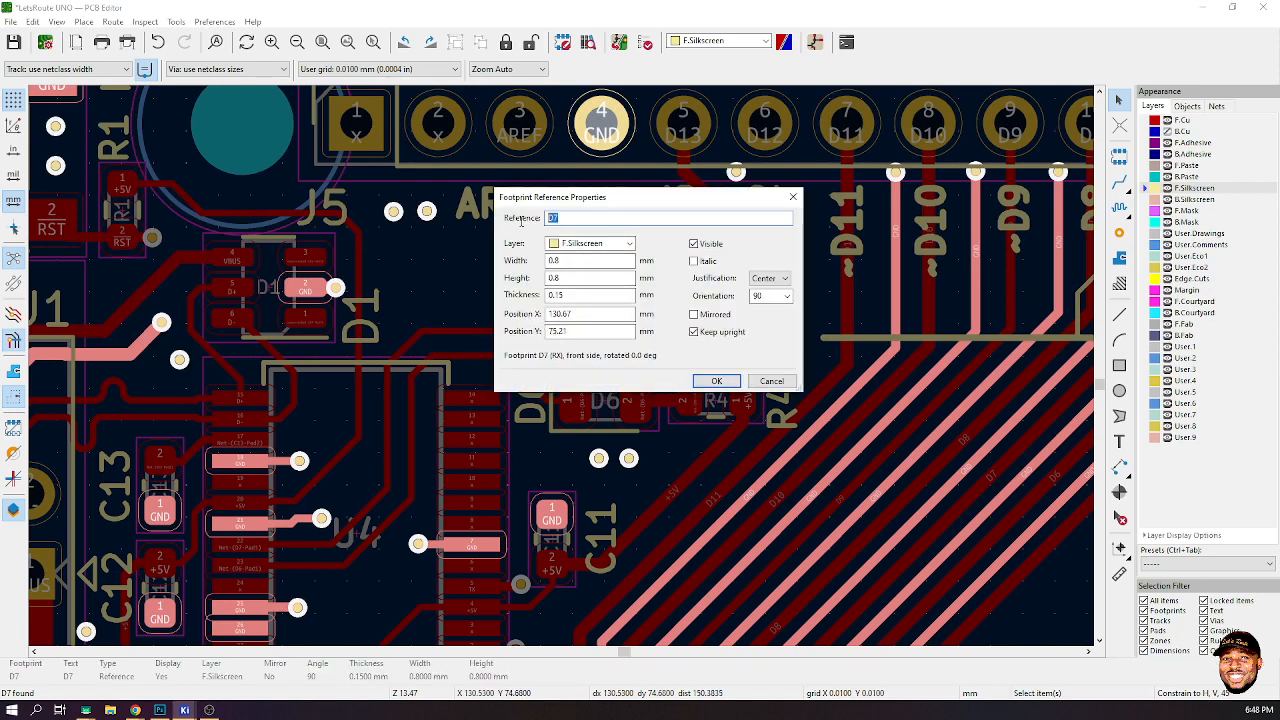
click(716, 382)
- Rename the D6 LED's reference label to TX and save the board
double_click(533, 410)
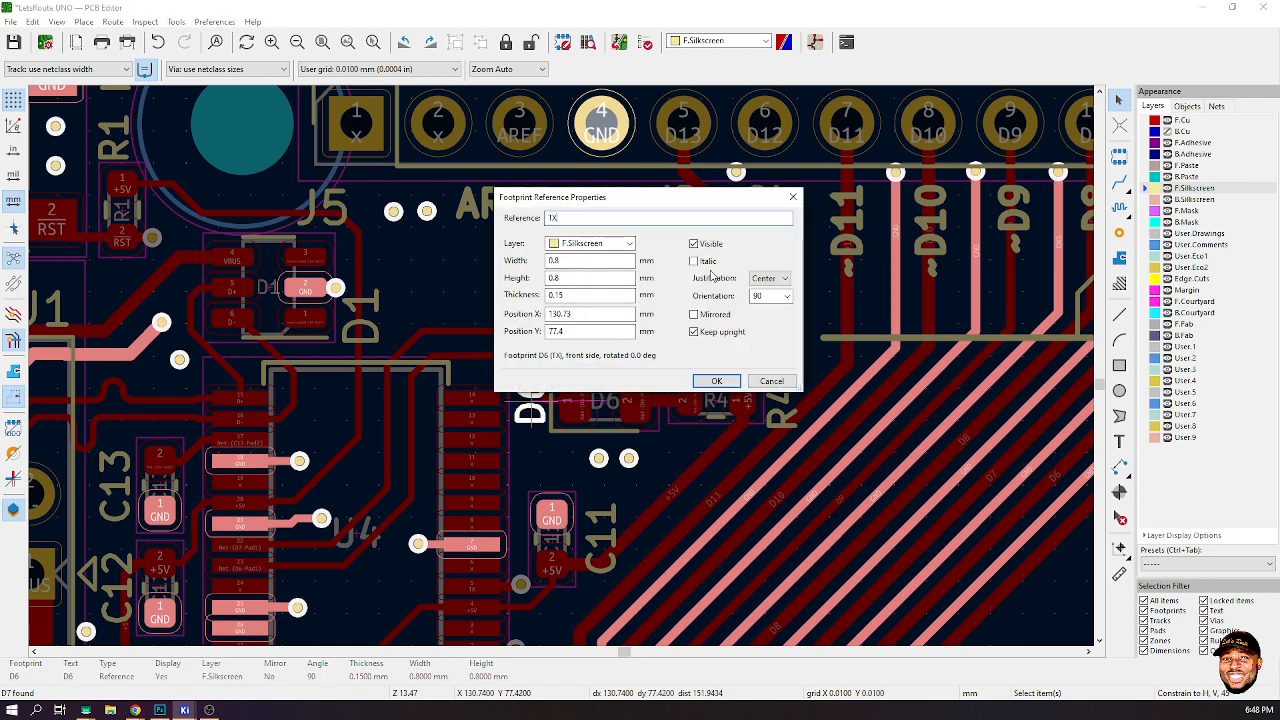
click(716, 380)
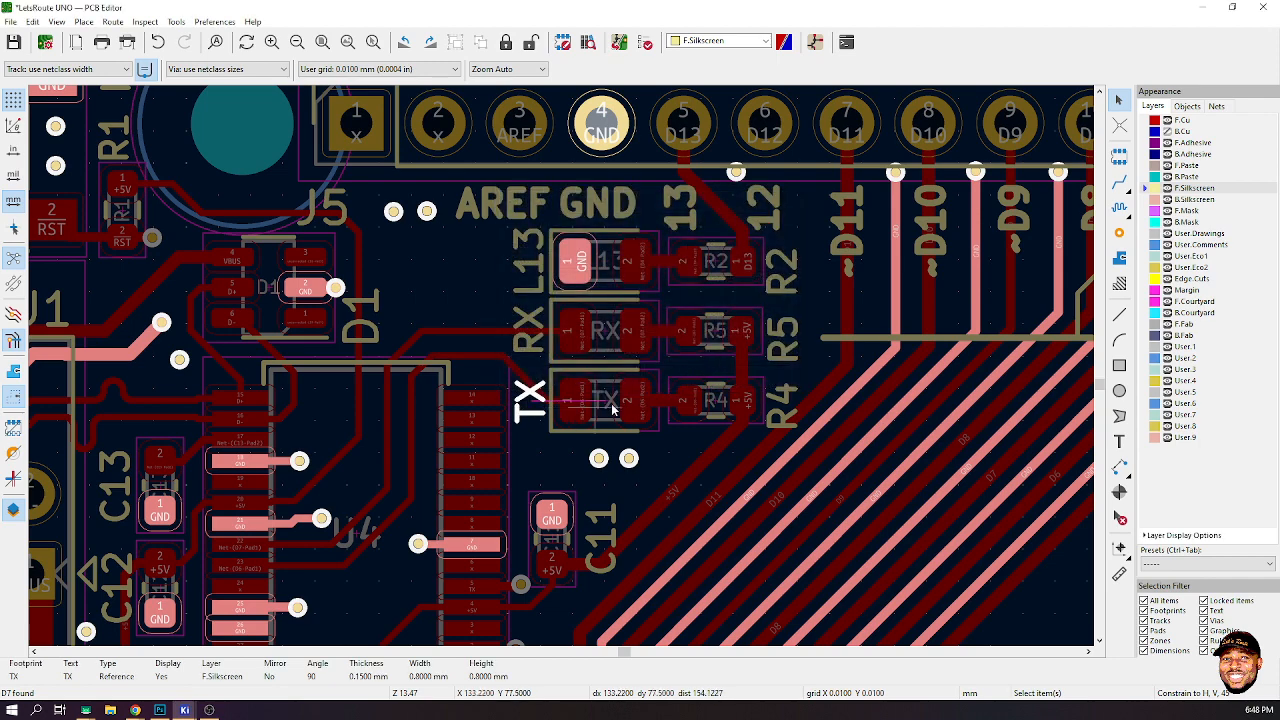
click(546, 451)
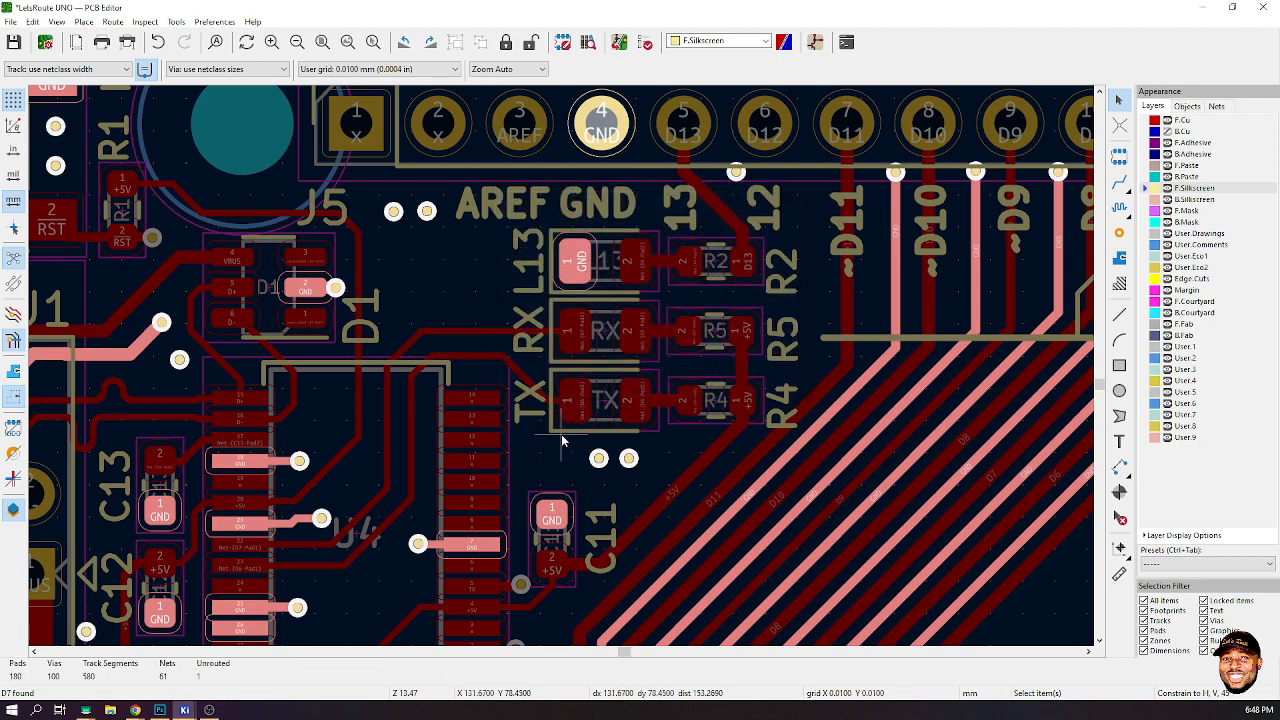
key(ctrl+s)
- Open the 3D Viewer and inspect the board from several angles before closing it
scroll(561, 436, down, 8)
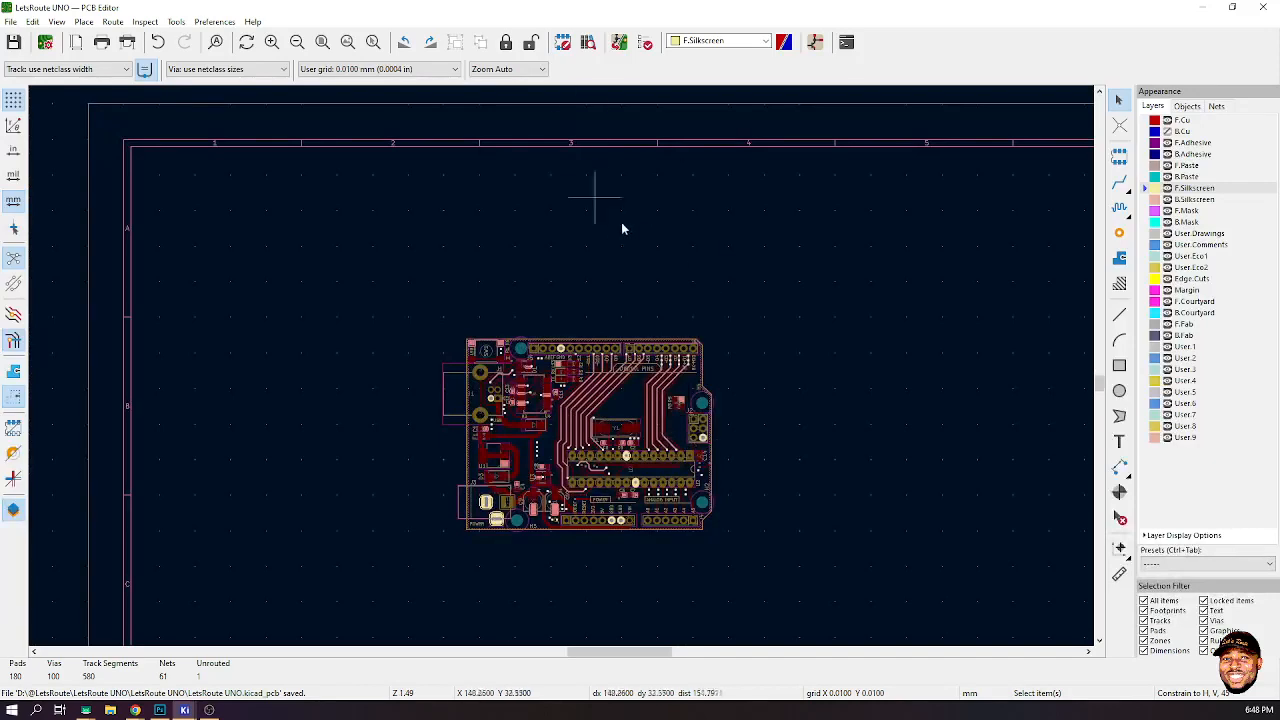
click(326, 44)
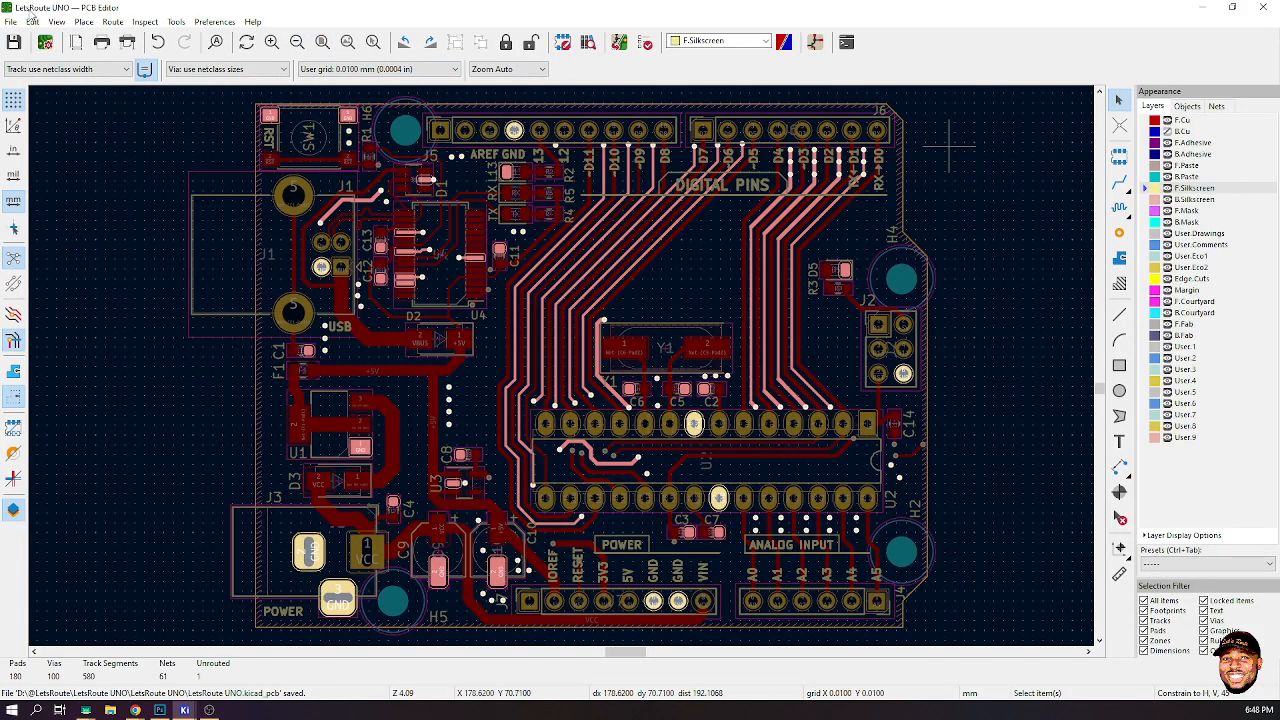
click(58, 22)
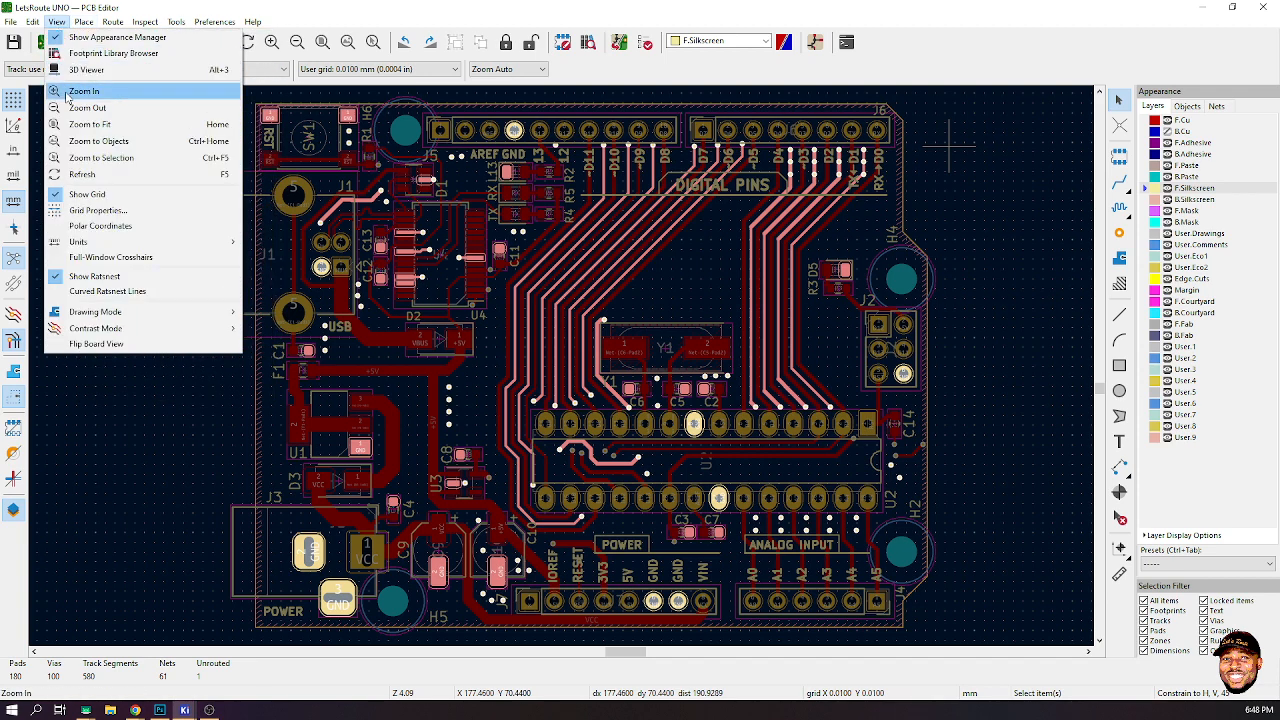
click(87, 72)
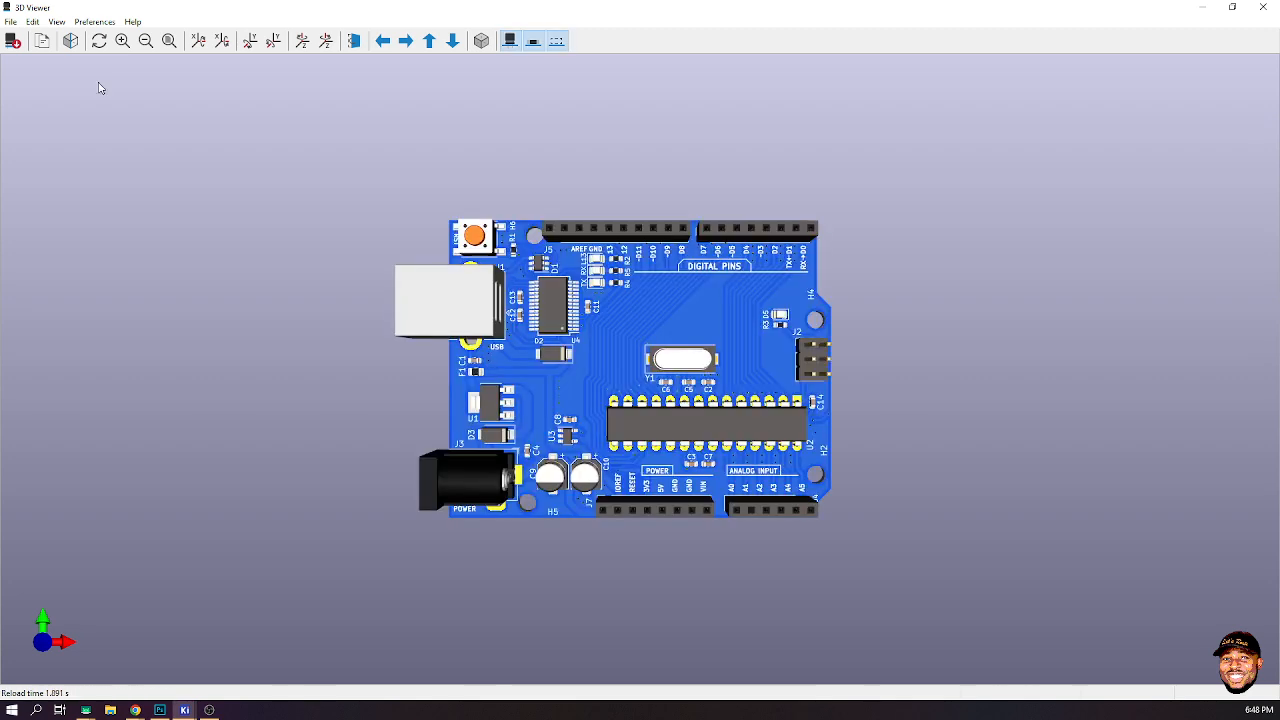
scroll(705, 398, up, 2)
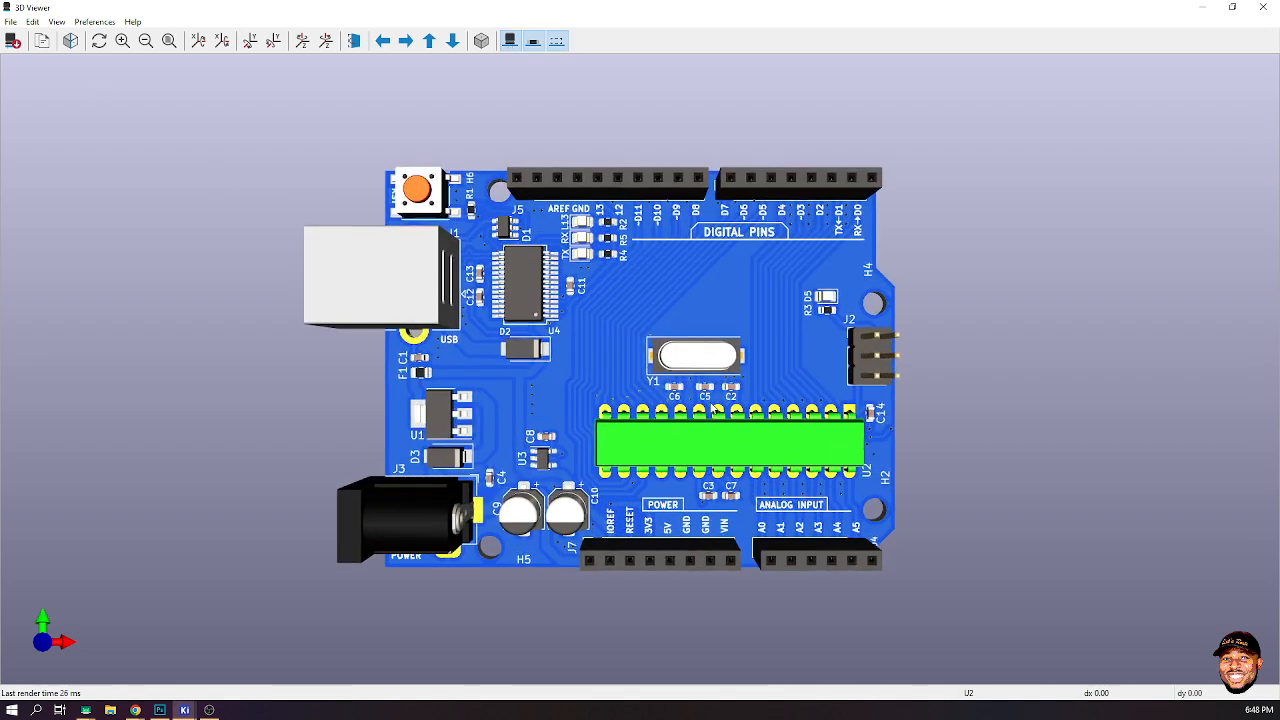
drag(812, 343, 836, 283)
drag(762, 336, 682, 236)
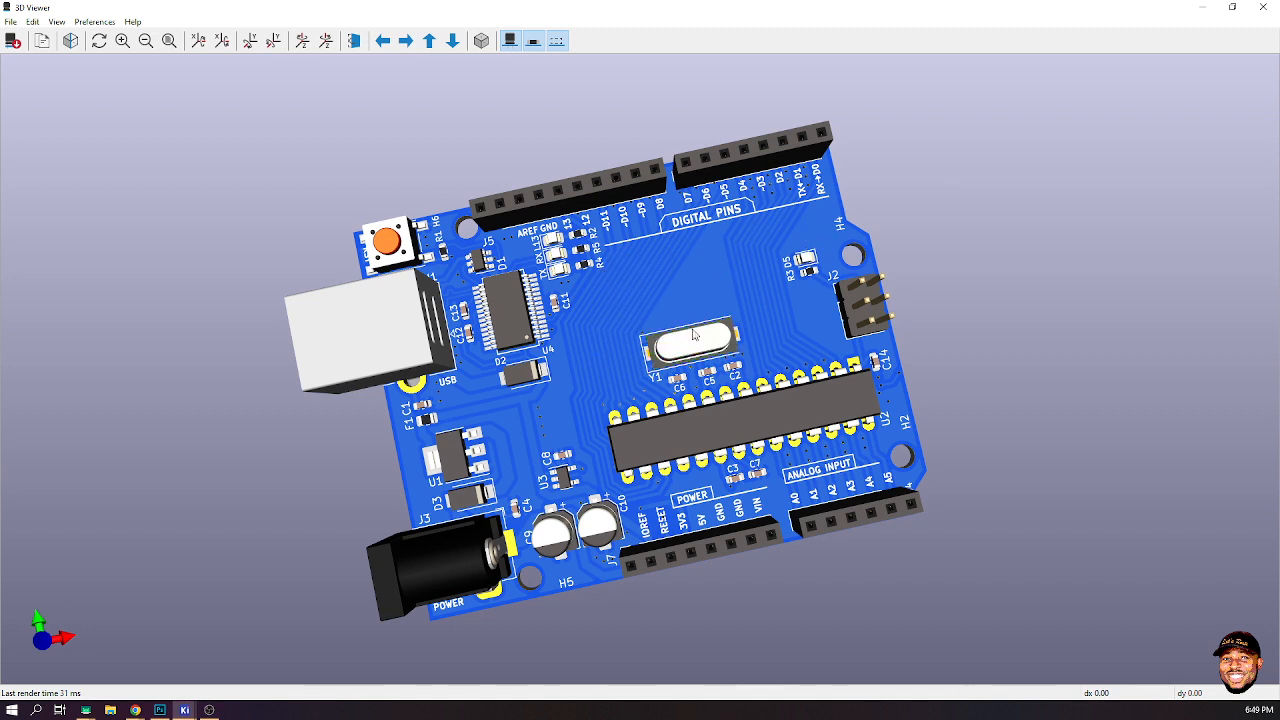
drag(512, 495, 501, 481)
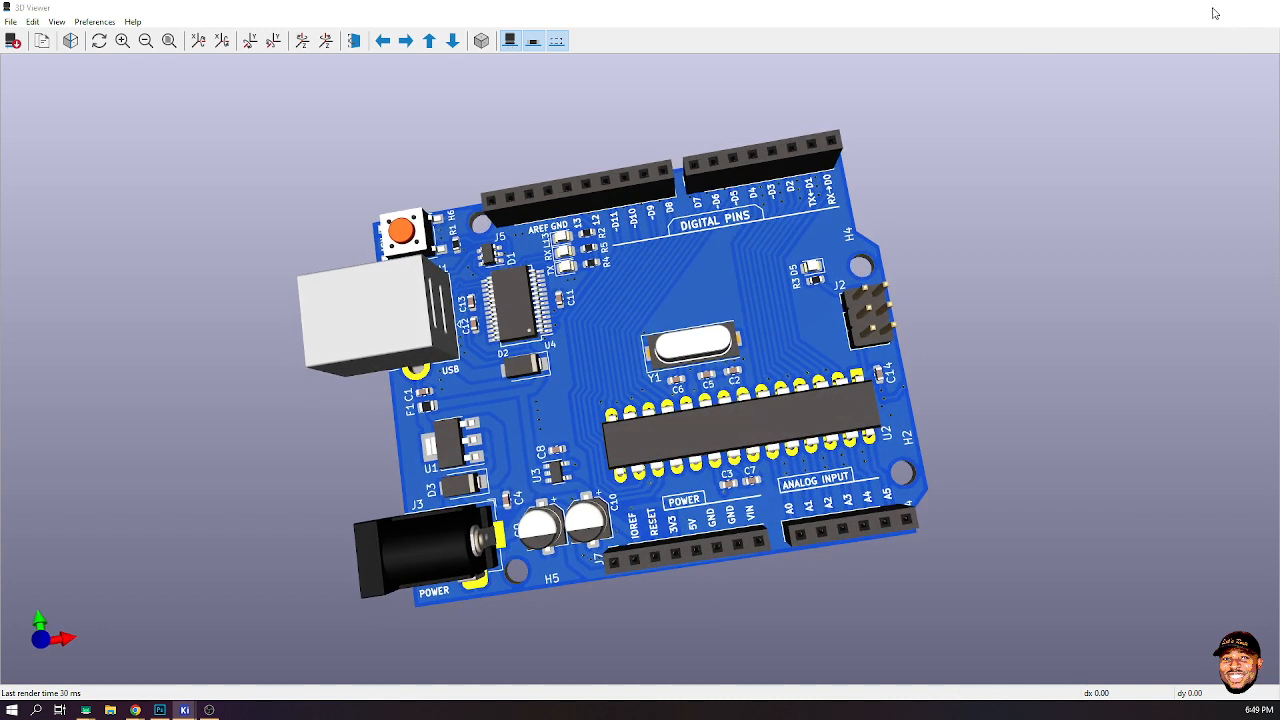
click(1203, 8)
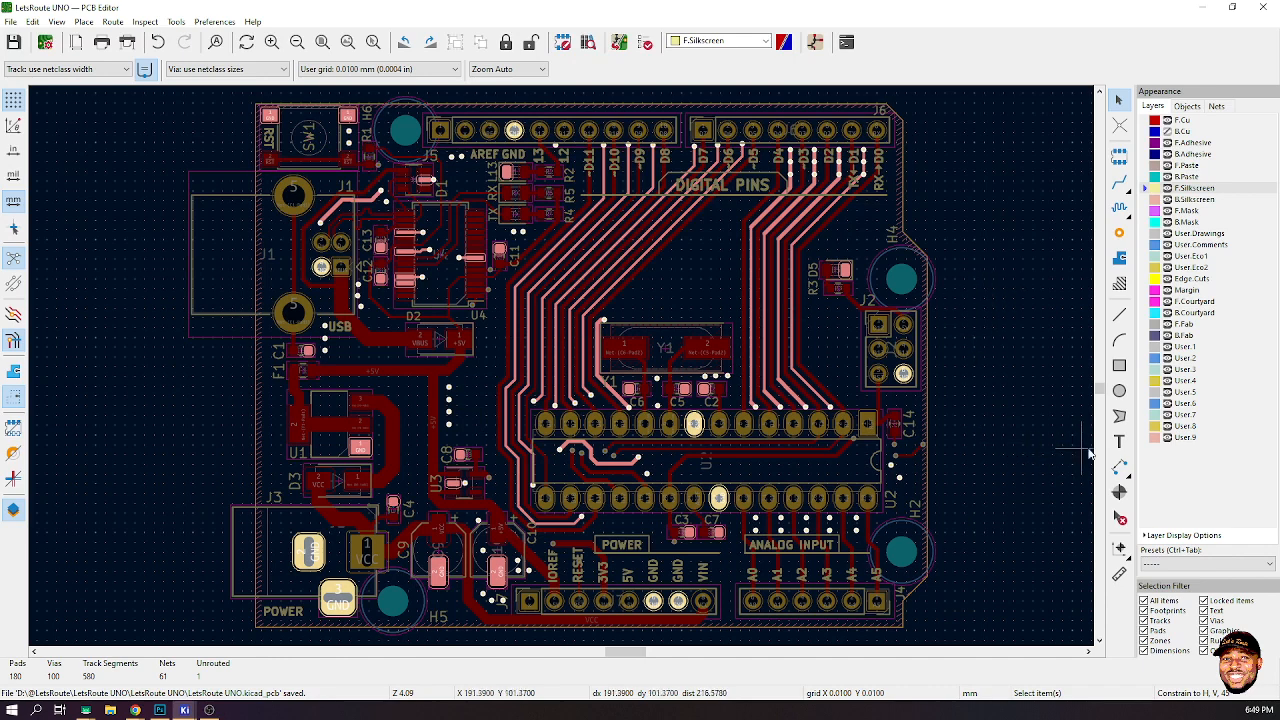
- Measure a horizontal distance across the tracks near U4 with the Measure tool
click(1119, 573)
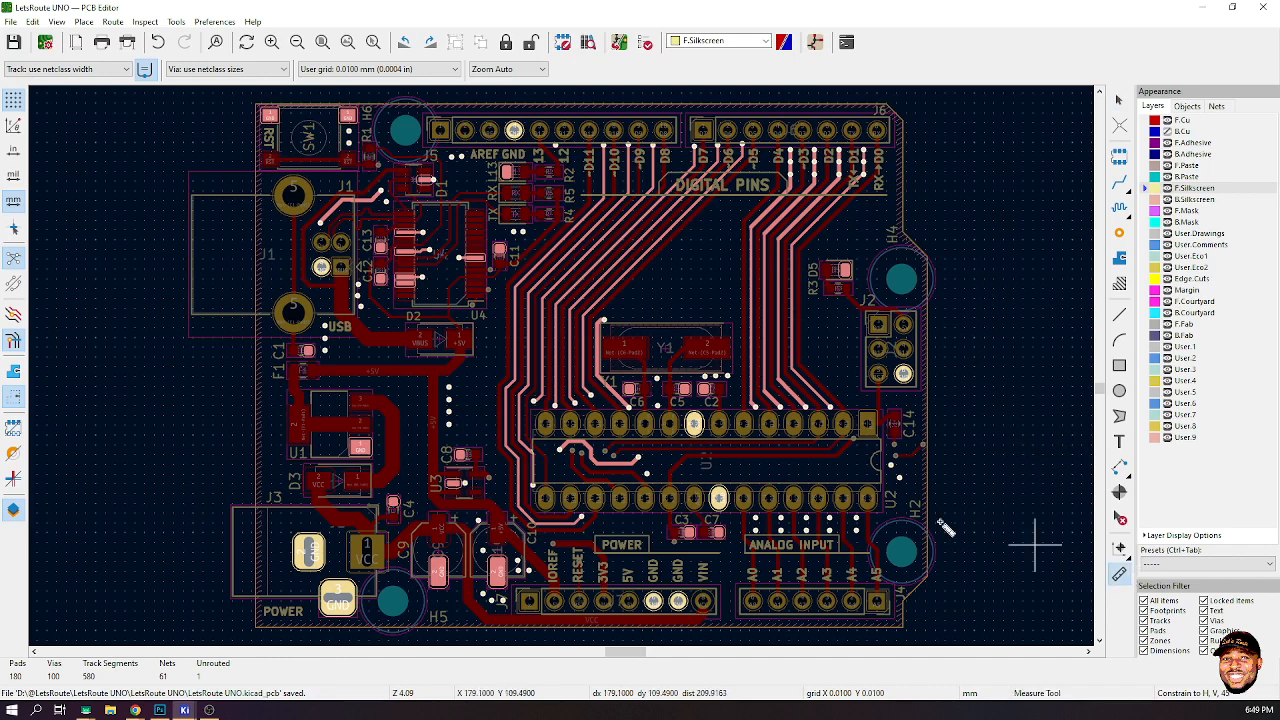
click(499, 295)
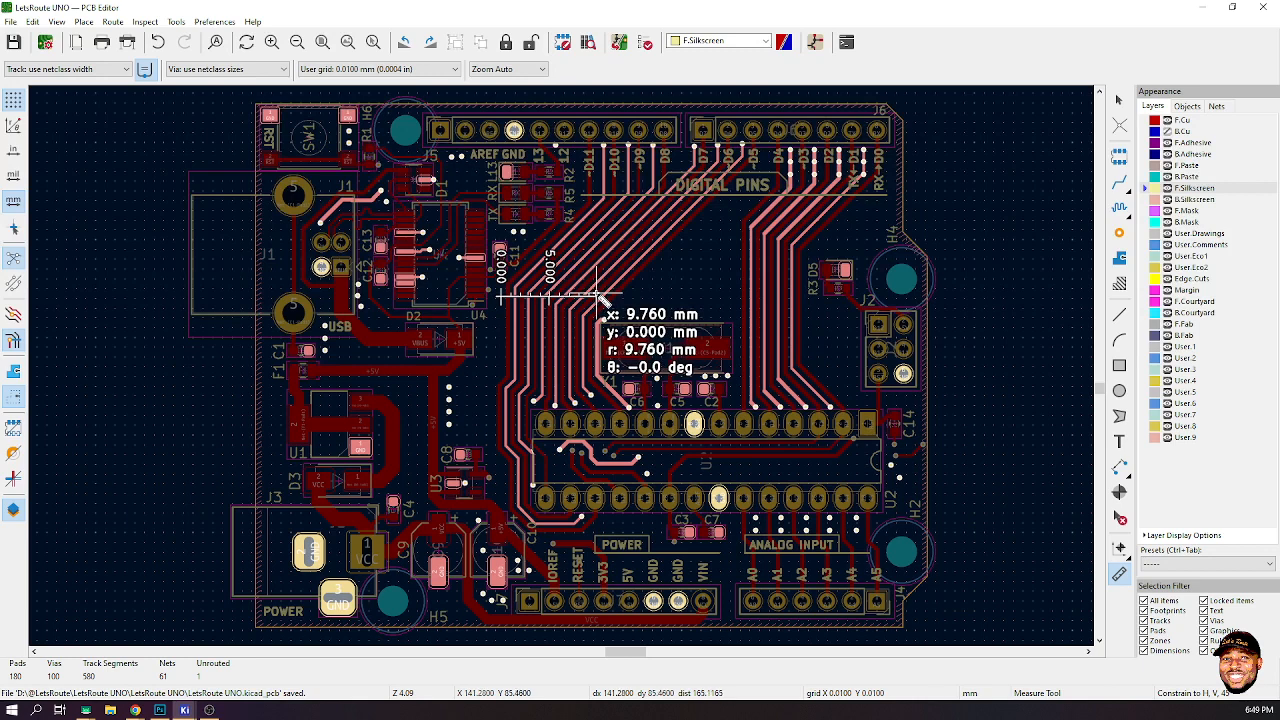
click(598, 296)
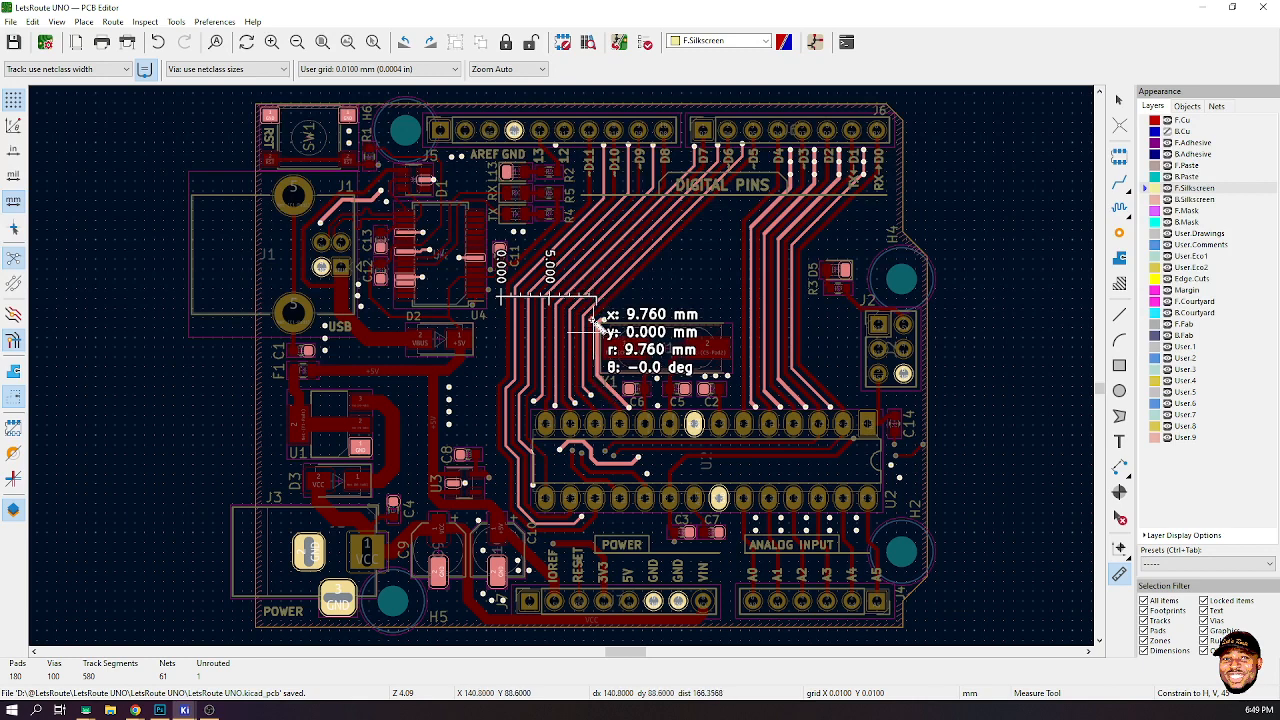
- Finish the vertical measurement near U4 and switch over to Photoshop
click(598, 295)
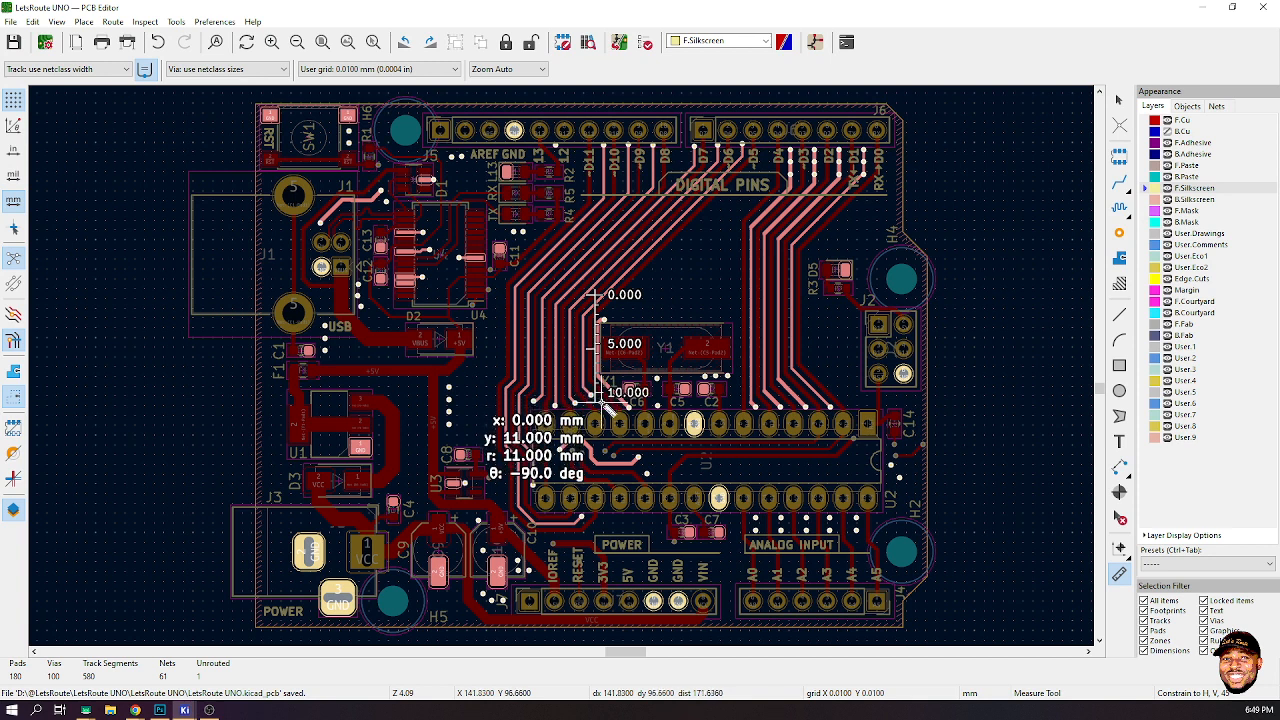
click(1187, 7)
click(160, 710)
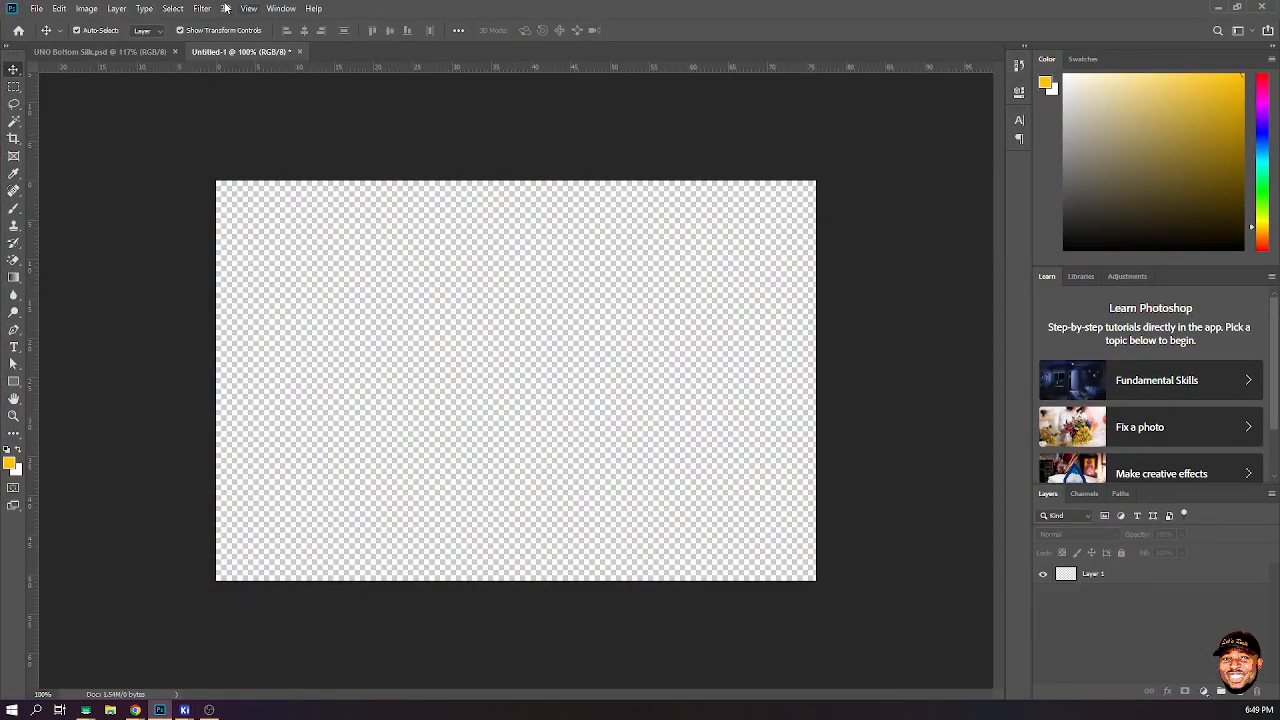
- Copy the face logo from UNO Bottom Silk.psd into the blank Untitled-1 canvas
click(125, 52)
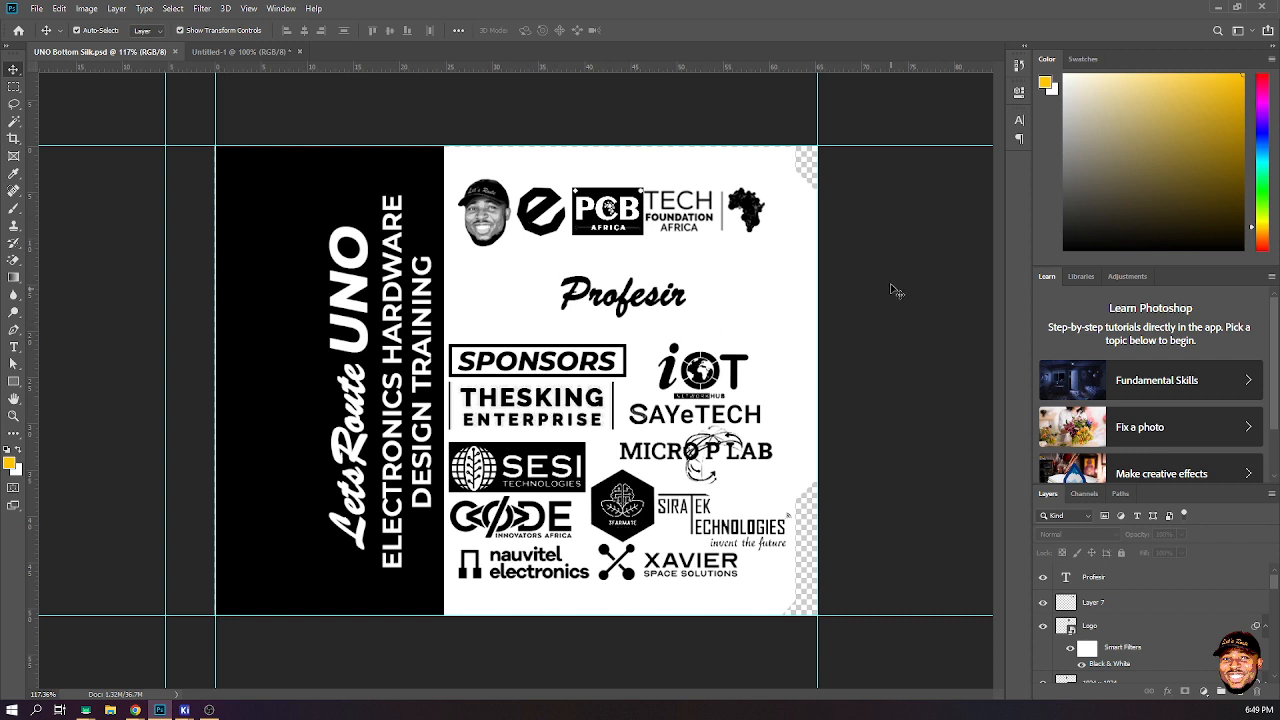
drag(497, 213, 335, 117)
drag(311, 67, 508, 380)
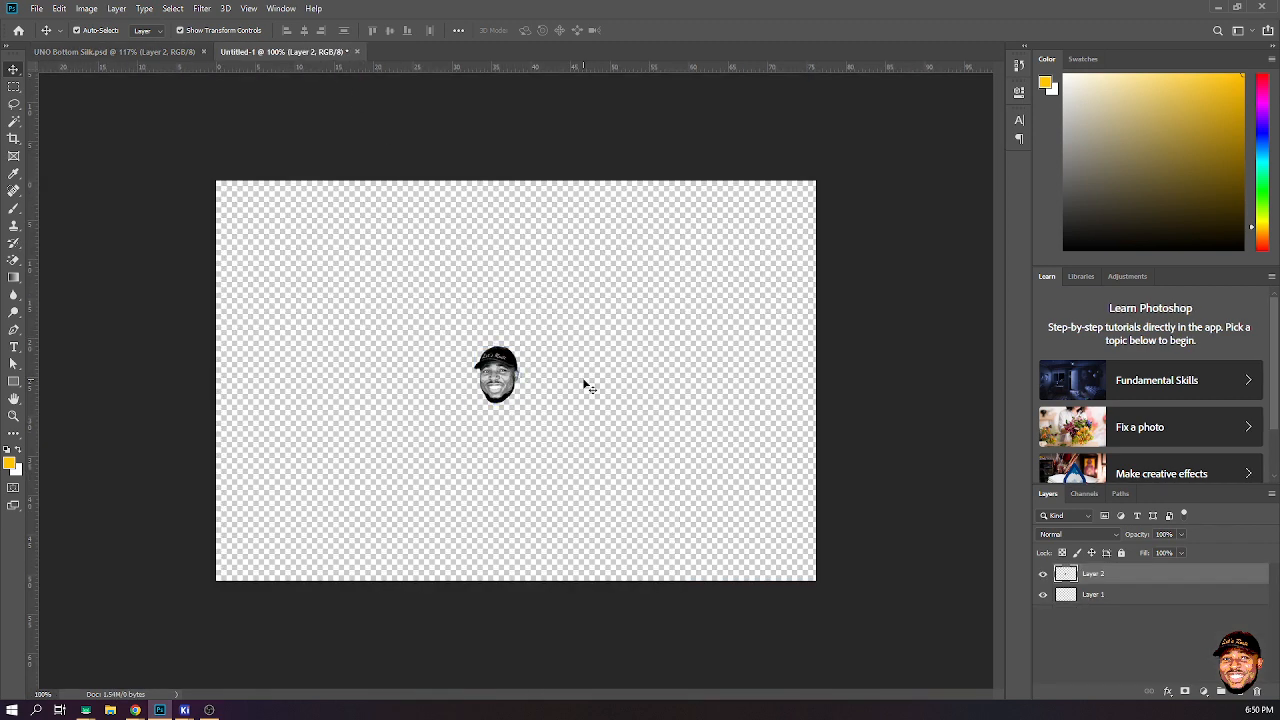
- Add vertical and horizontal guides at the logo's top-left corner and scale the logo up to about 137%
drag(34, 196, 473, 248)
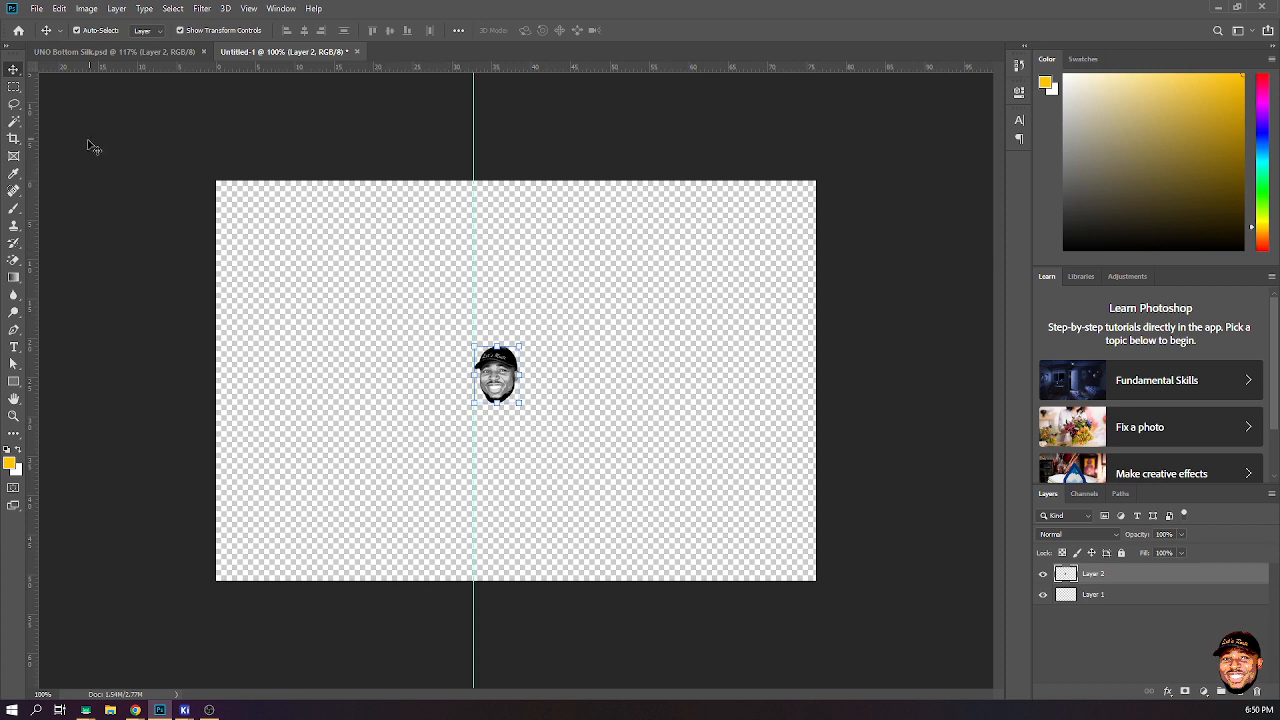
drag(545, 67, 550, 347)
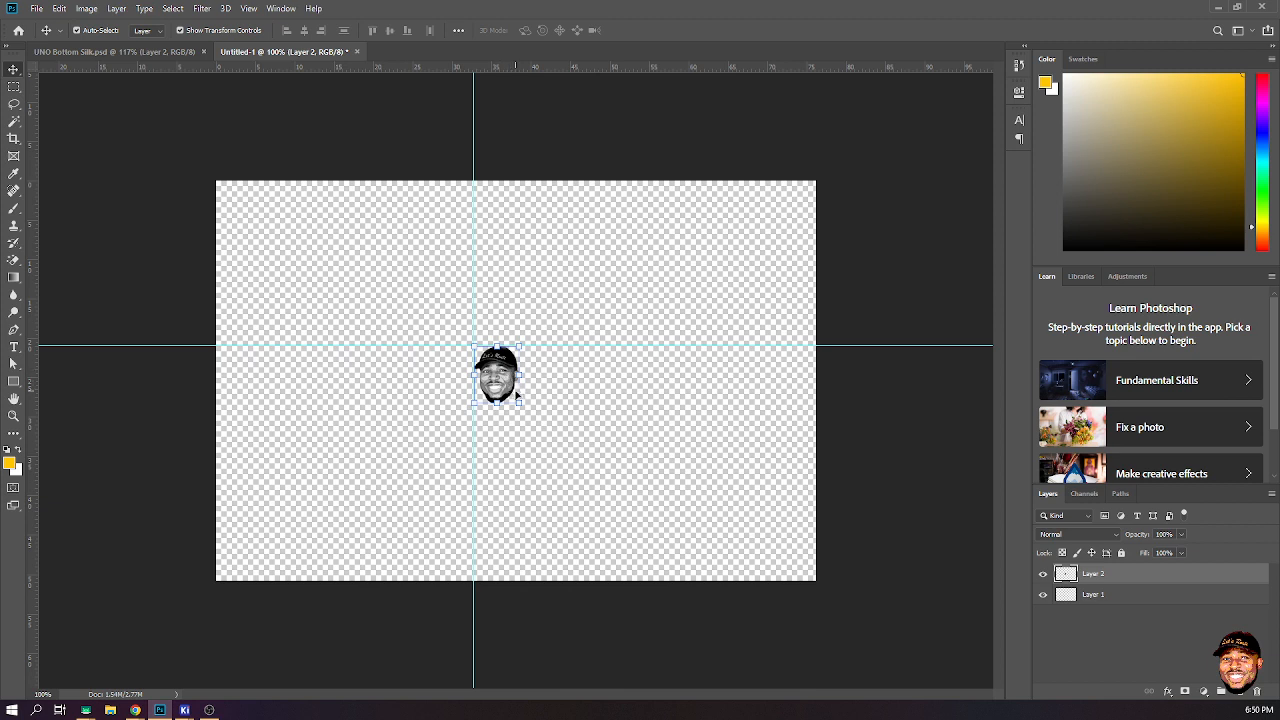
drag(518, 400, 549, 411)
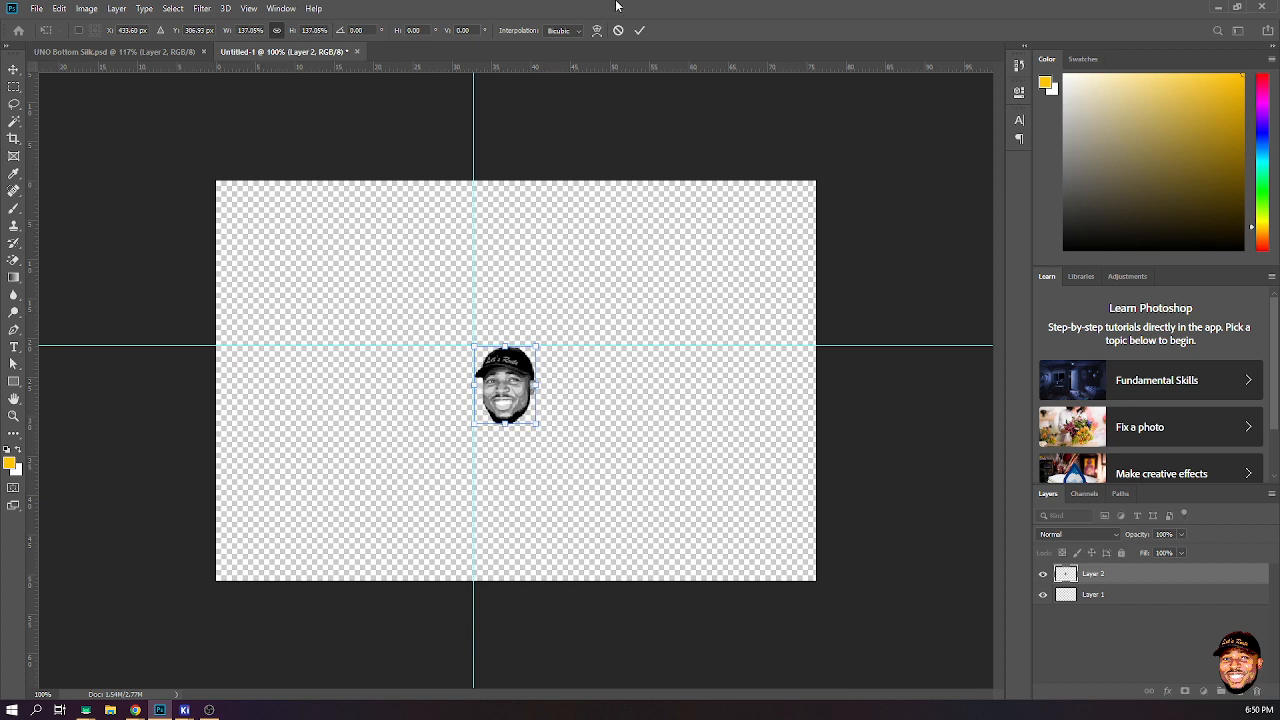
click(641, 30)
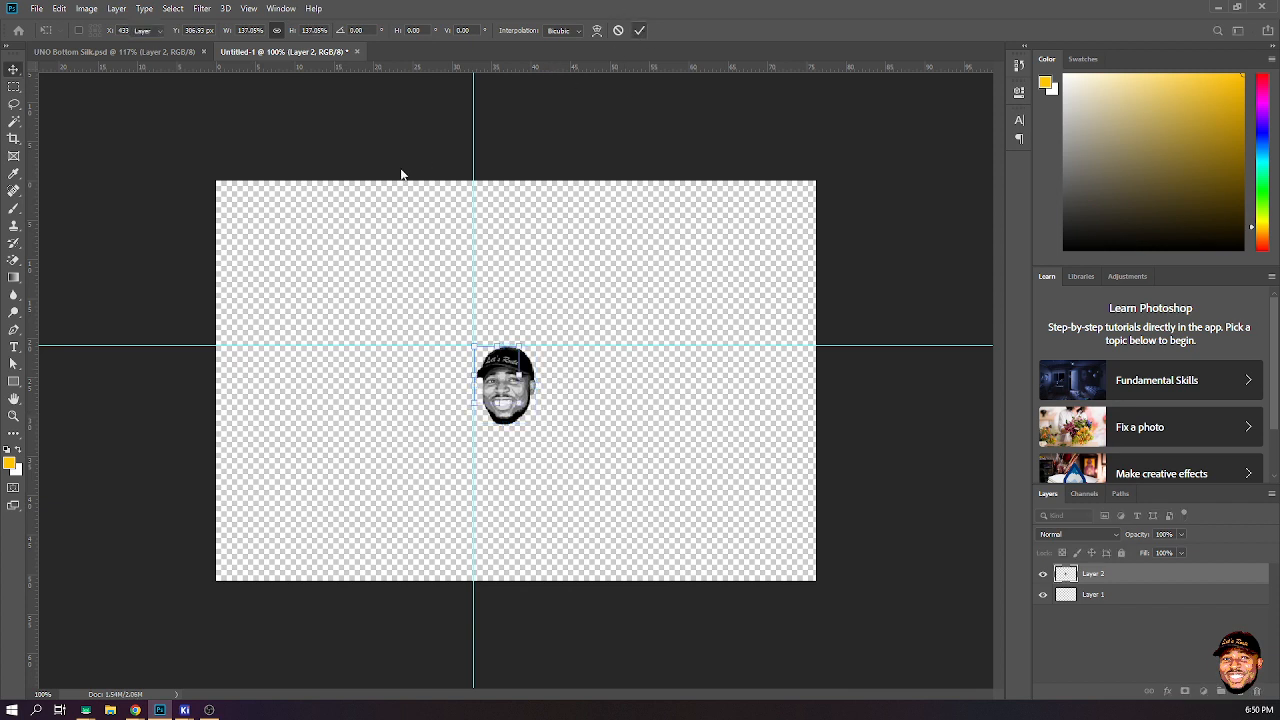
- Crop the canvas tightly around the logo and return to the Move tool
click(13, 138)
drag(215, 376, 343, 386)
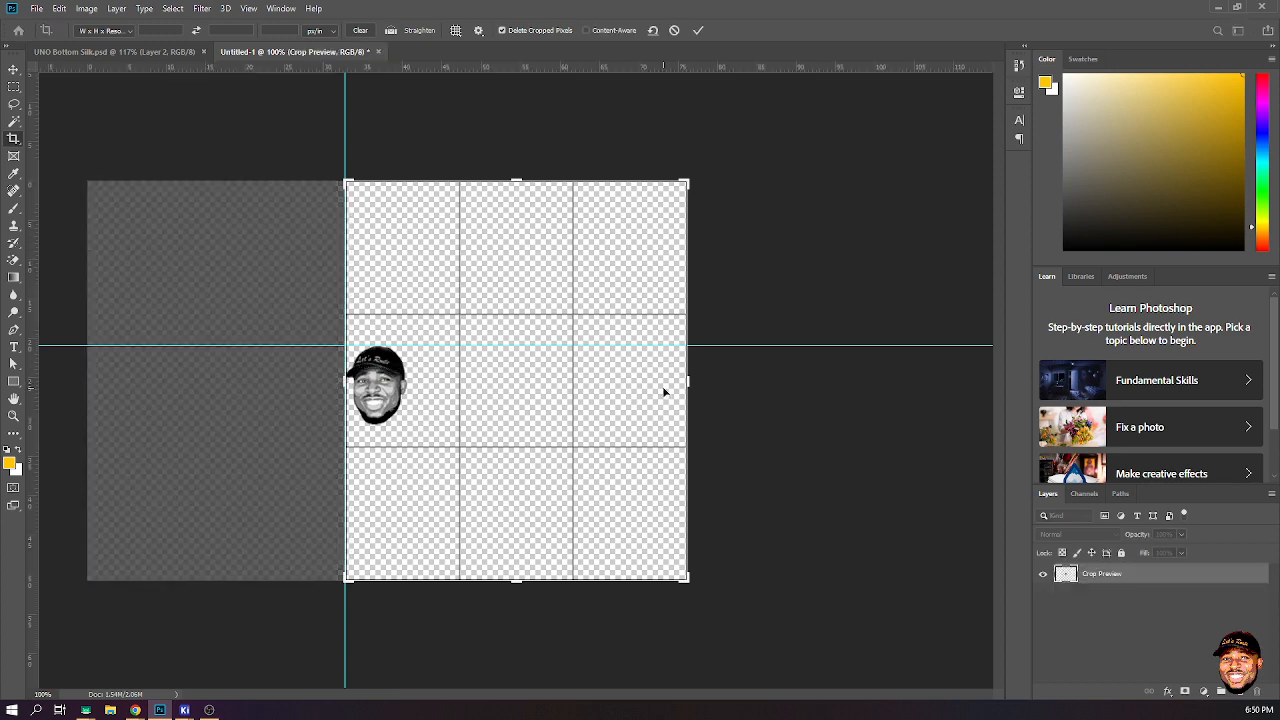
drag(688, 379, 543, 405)
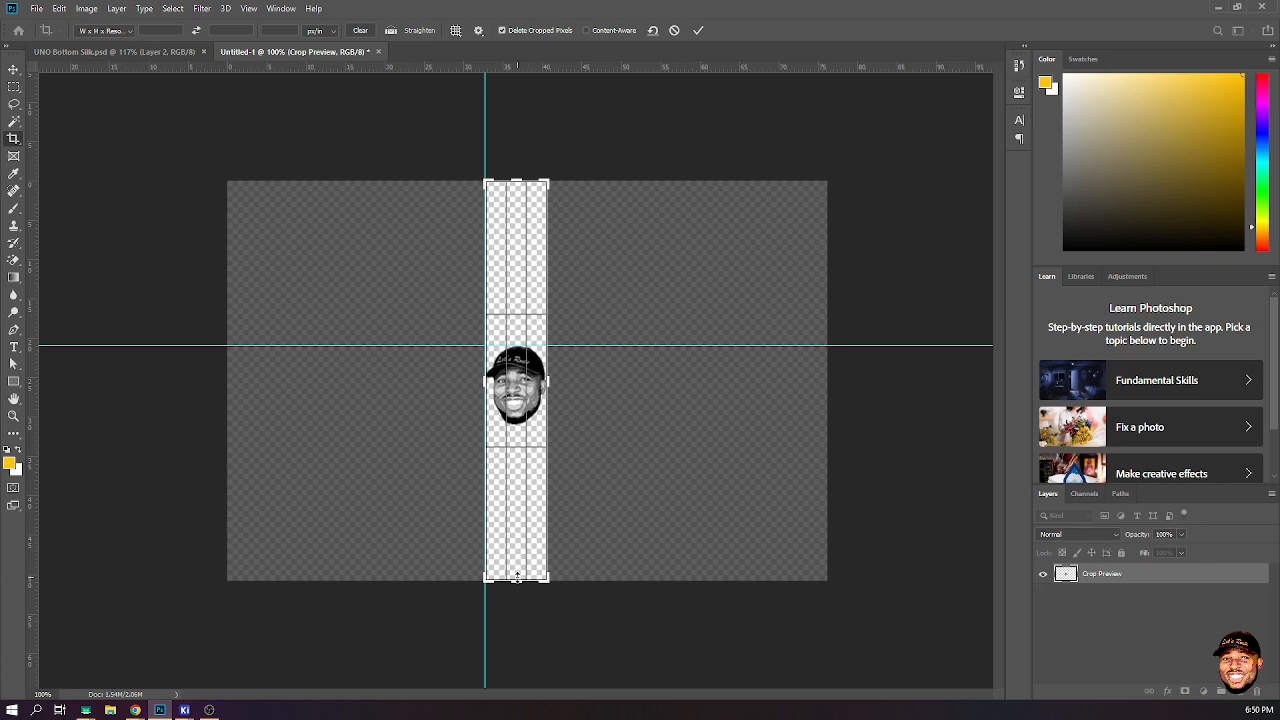
drag(516, 576, 513, 440)
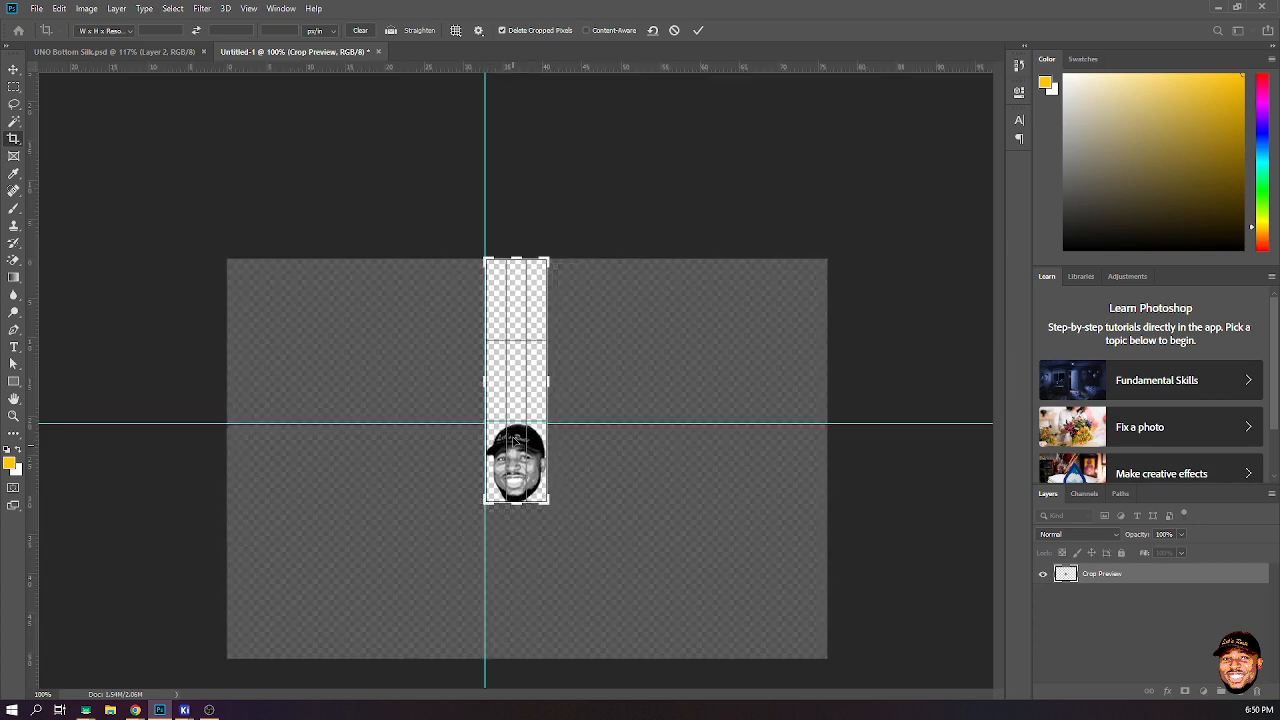
drag(516, 257, 517, 336)
click(698, 31)
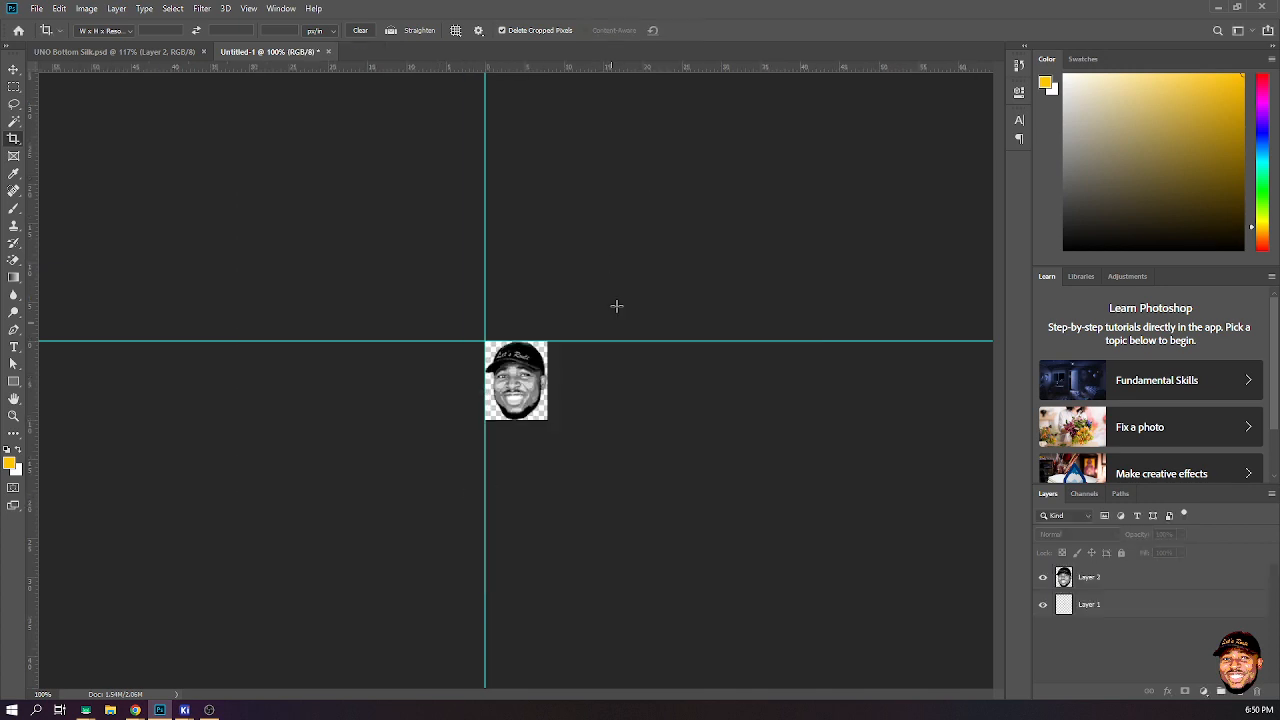
click(10, 69)
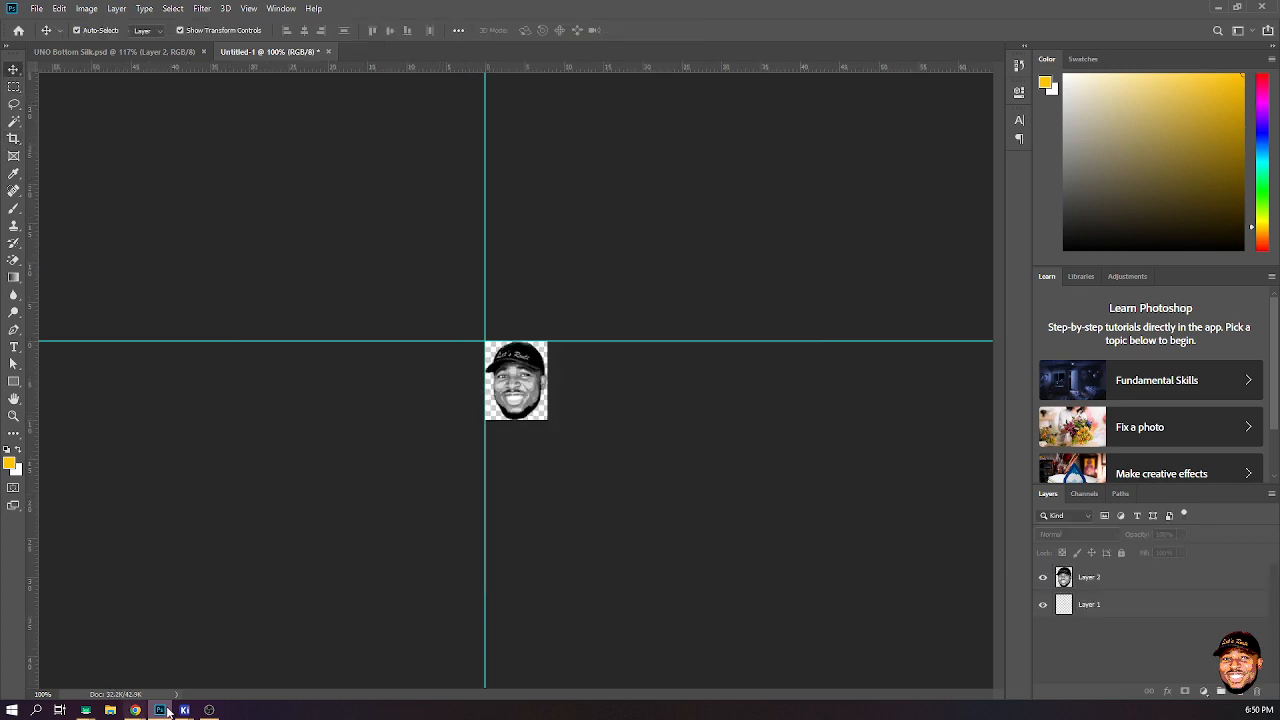
mouse_move(185, 711)
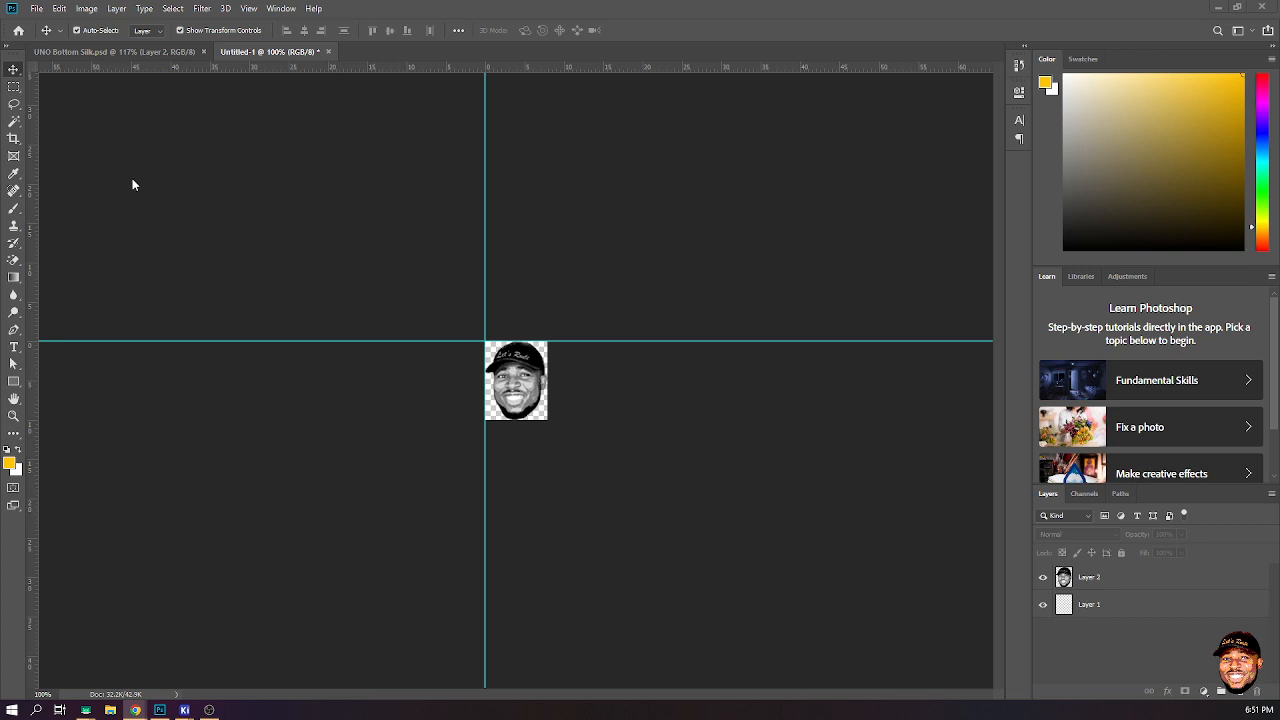
click(36, 8)
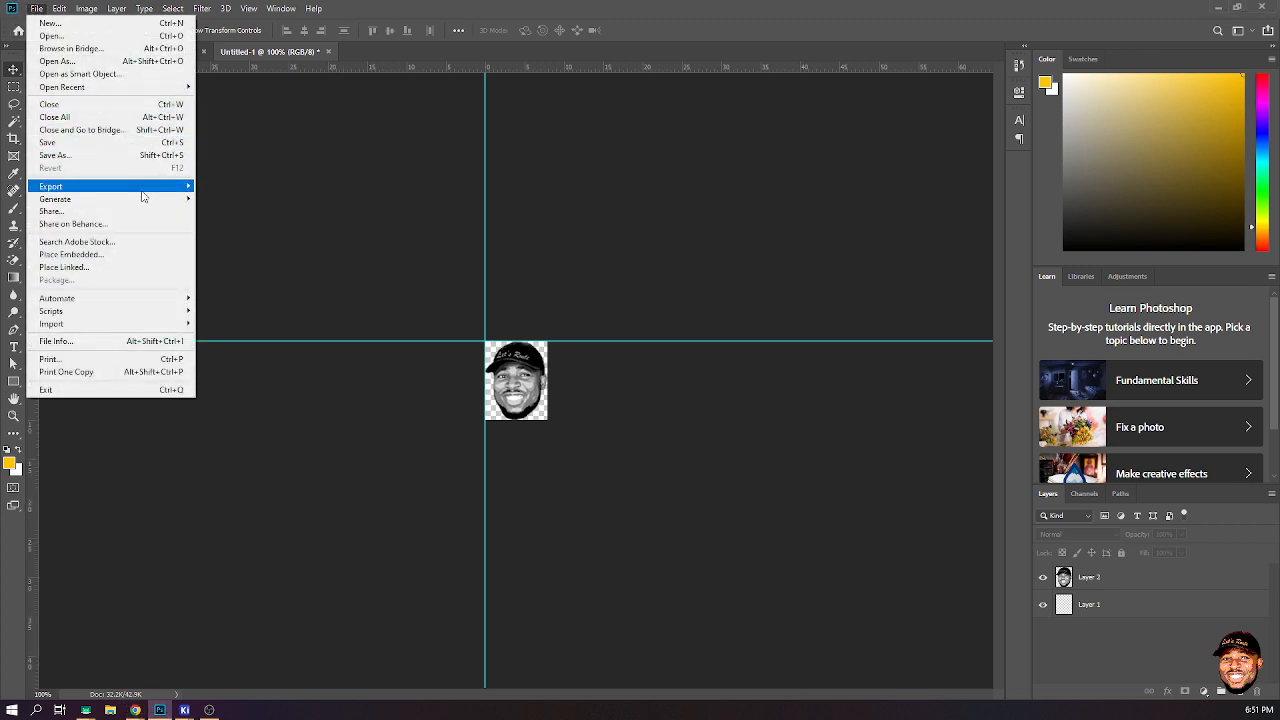
mouse_move(143, 187)
click(257, 200)
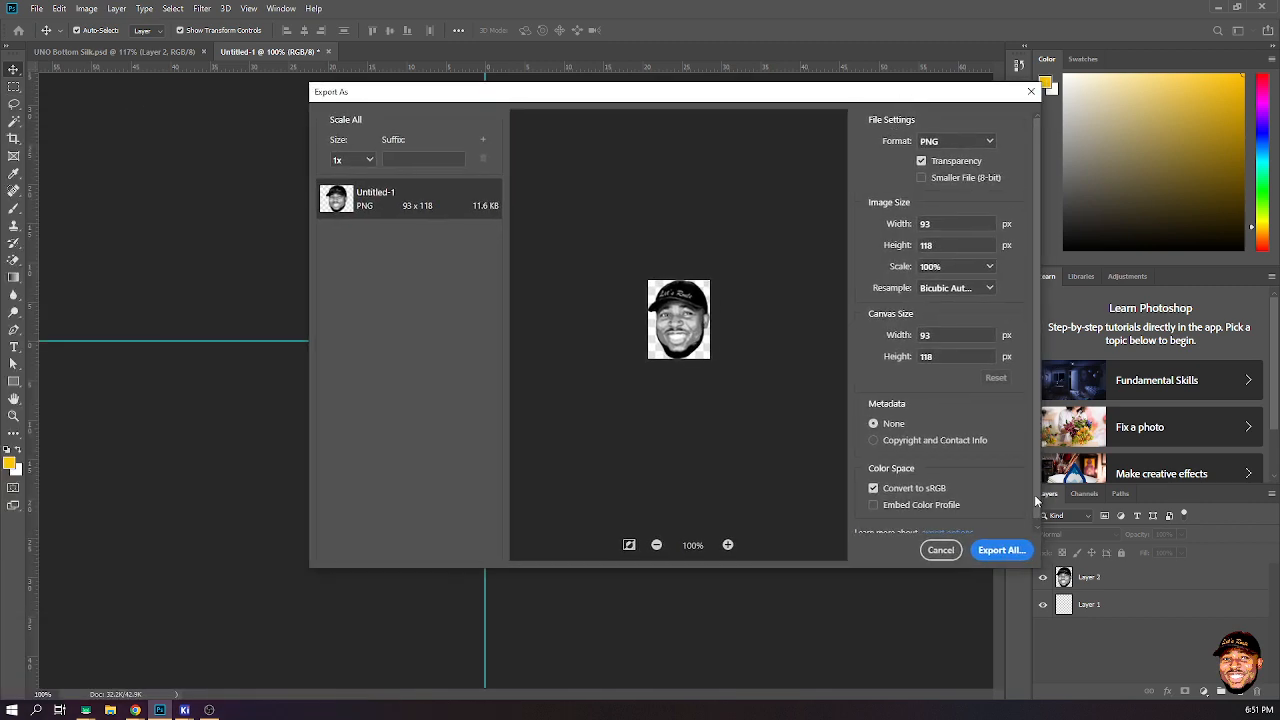
click(1003, 550)
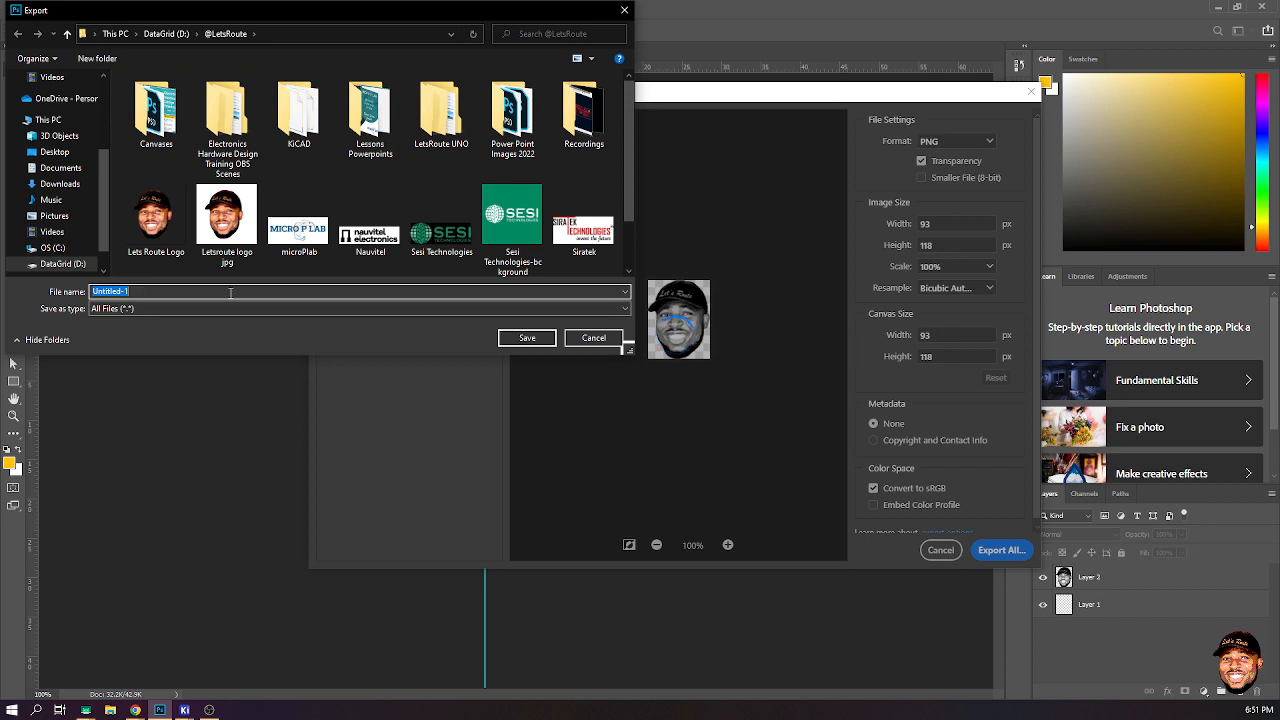
text(Logo3)
key(BackSpace)
text(4UNO)
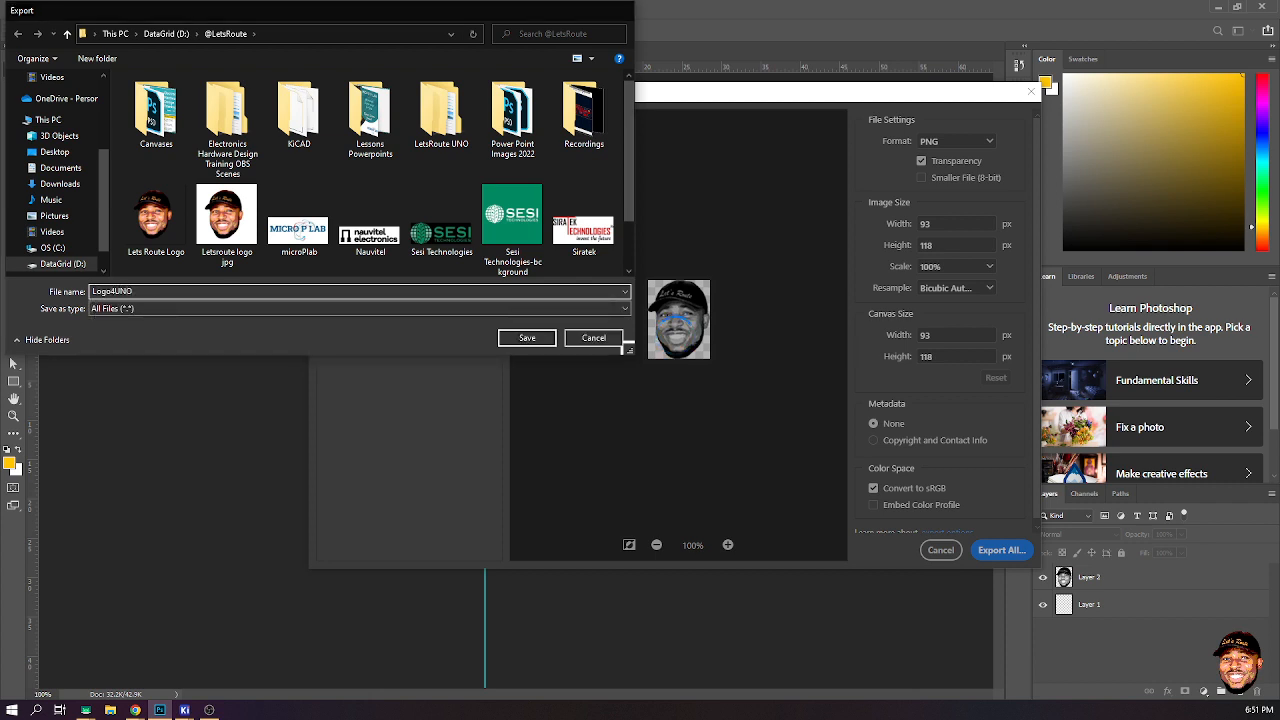
key(Return)
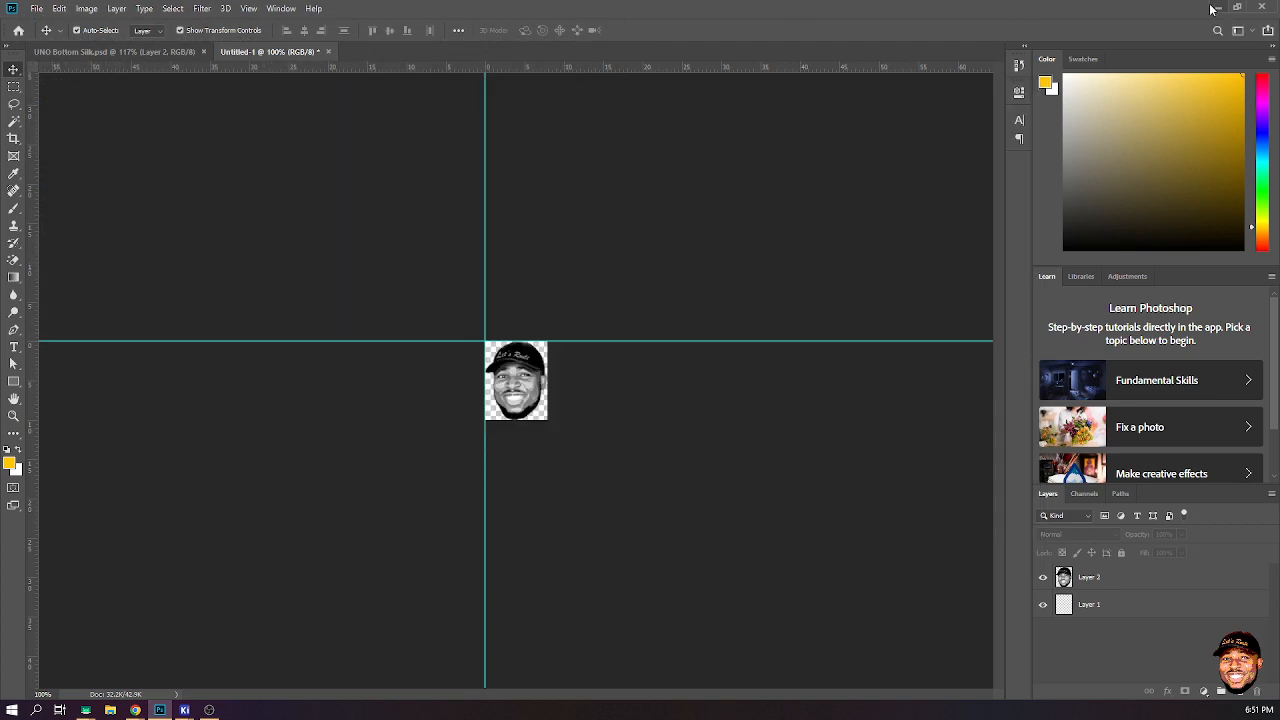
- Switch back to the KiCad project manager and open the Image Converter
click(1218, 7)
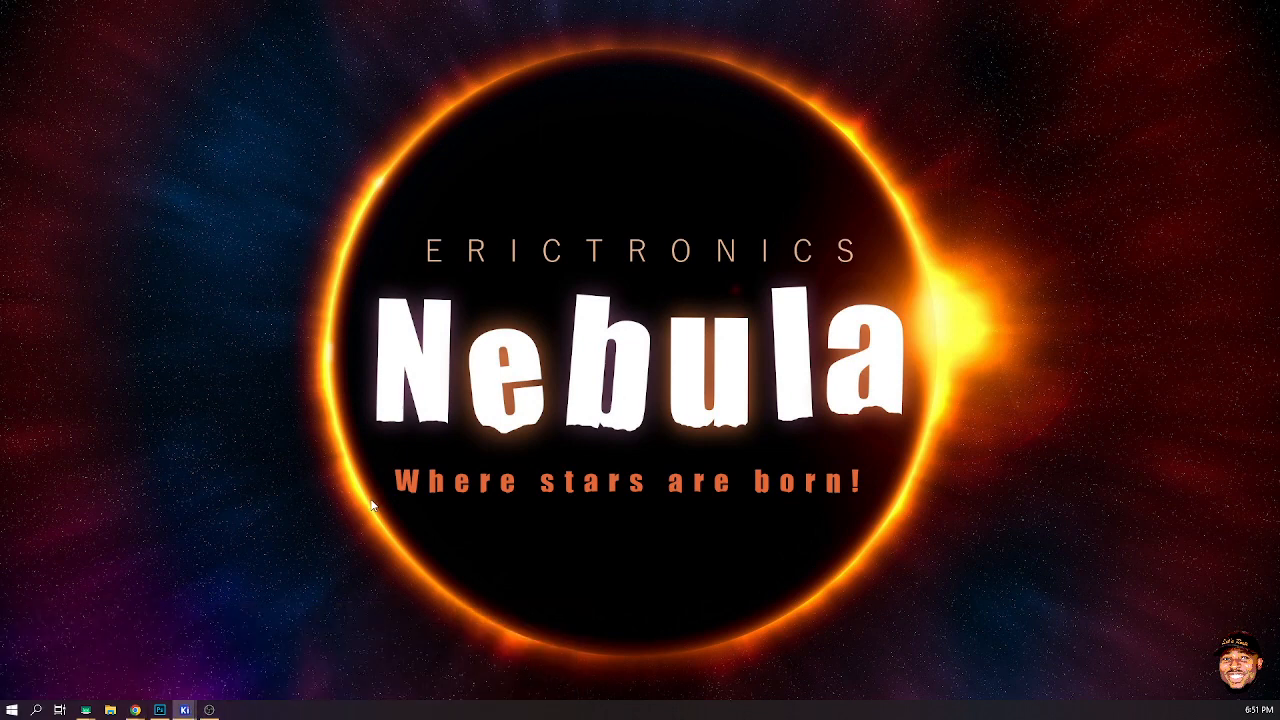
click(184, 709)
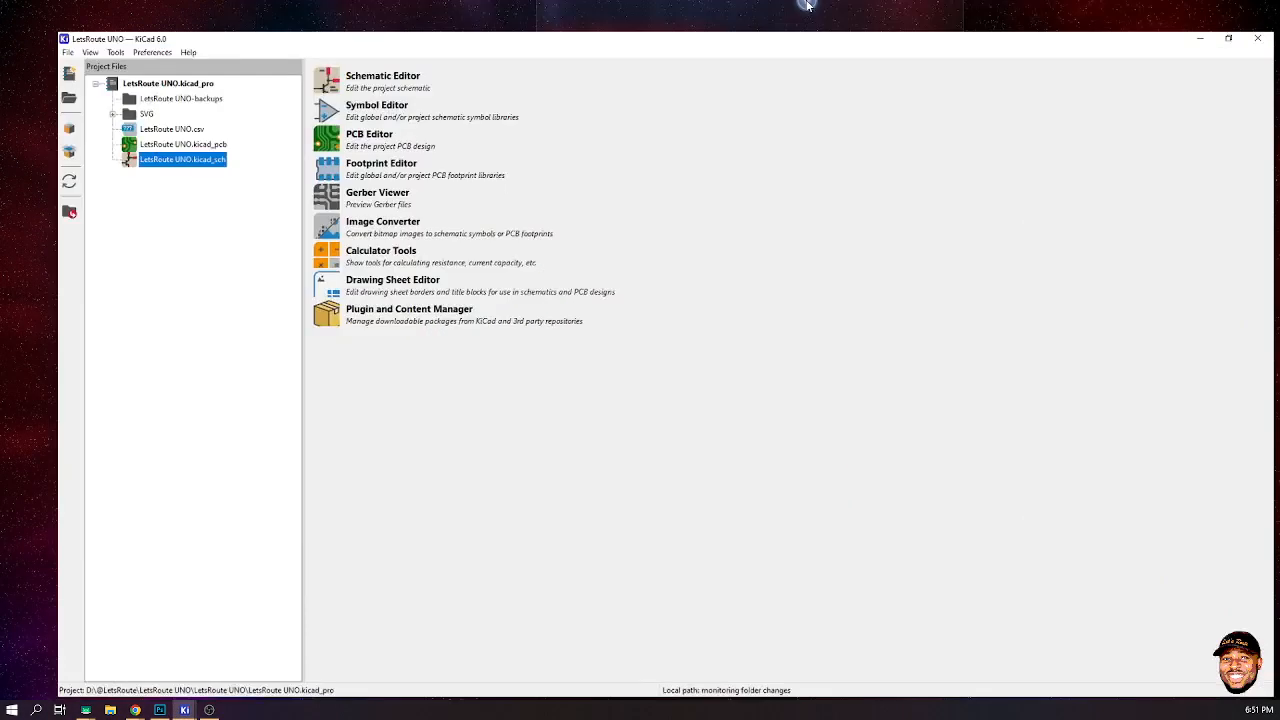
click(135, 709)
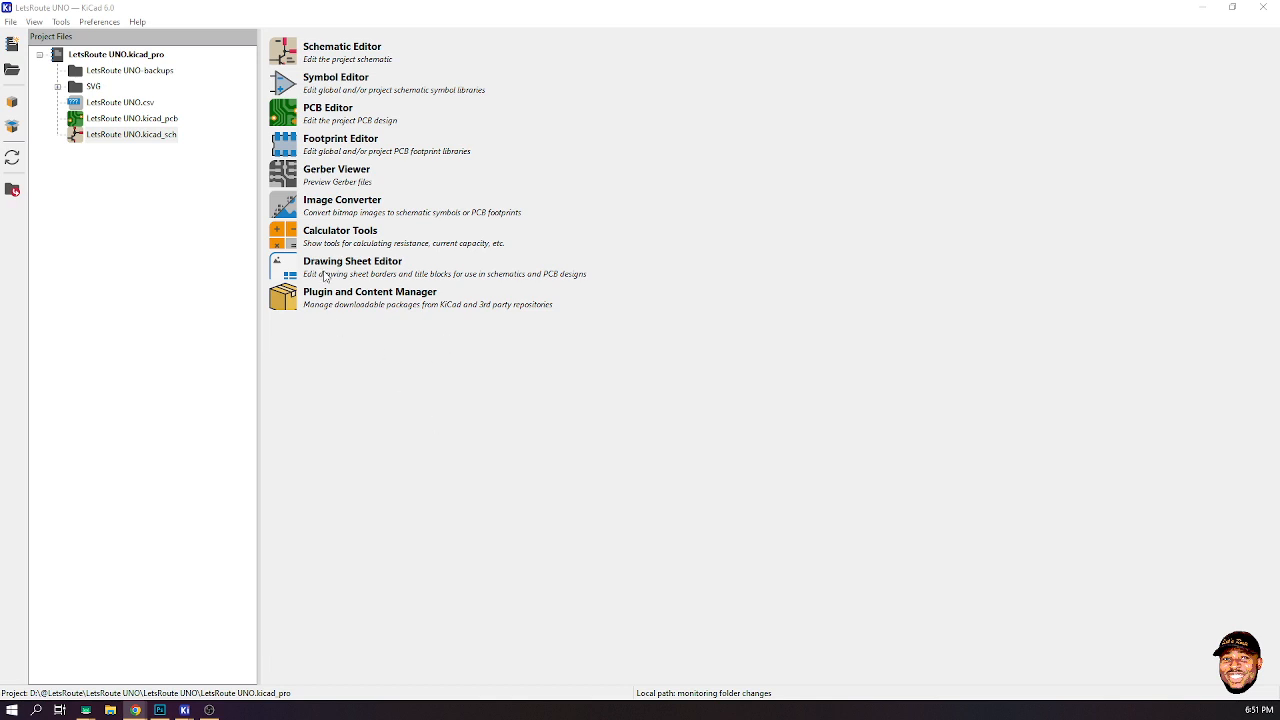
click(290, 201)
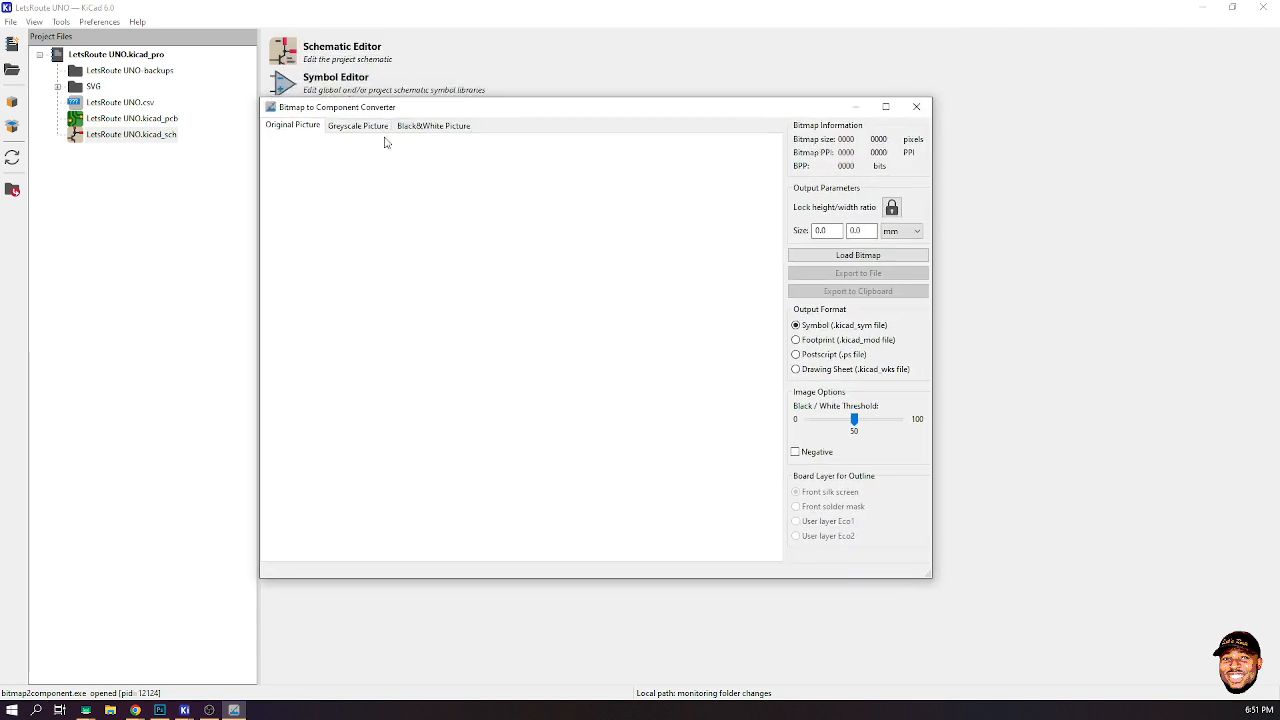
click(866, 258)
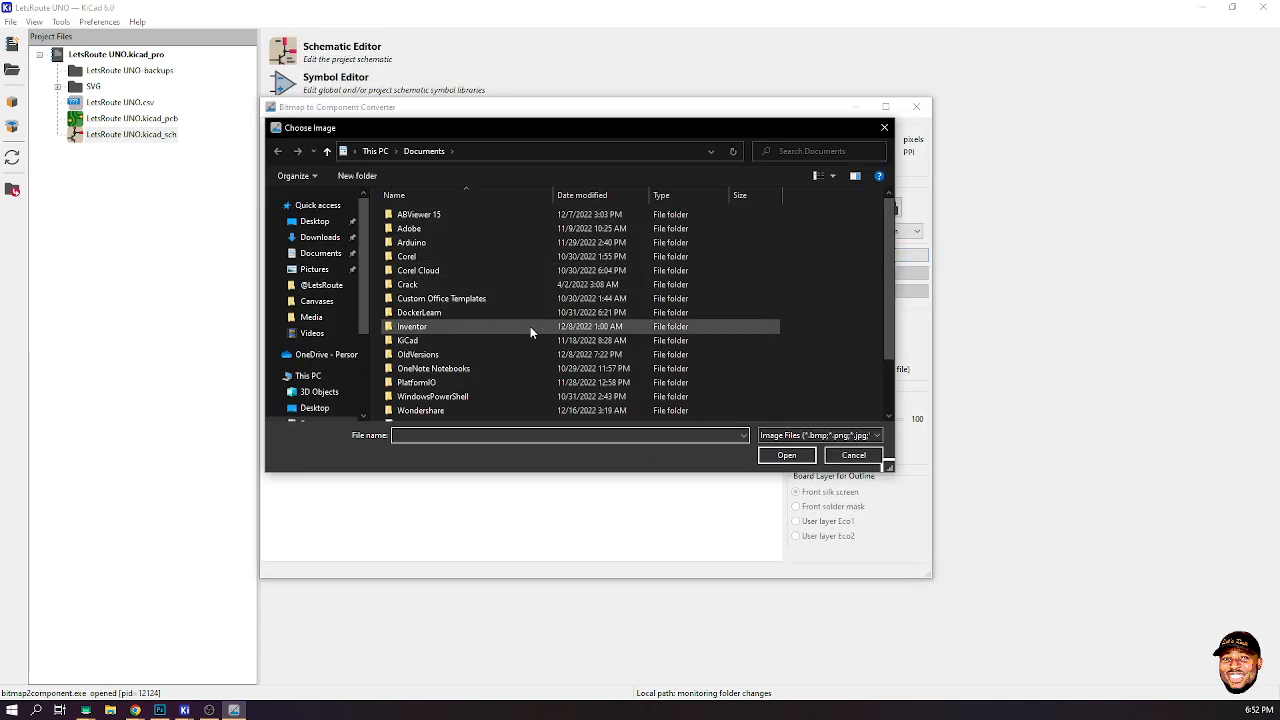
scroll(322, 345, down, 3)
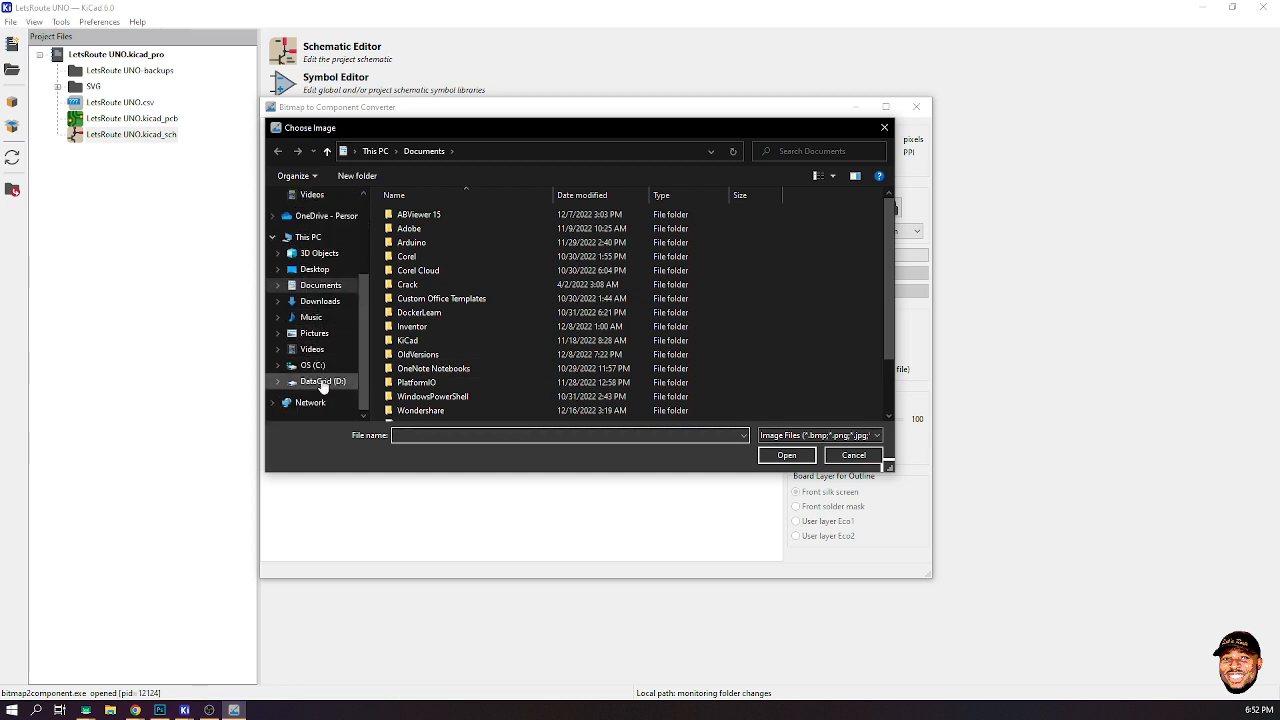
click(322, 384)
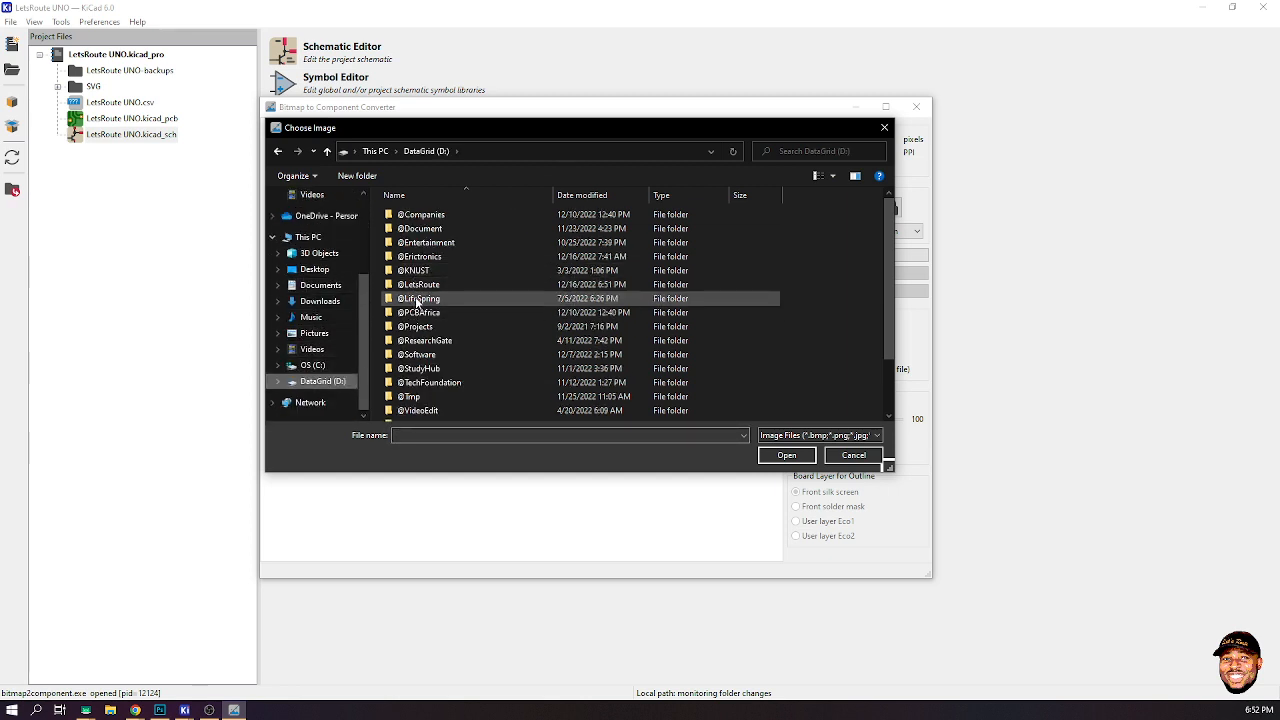
double_click(418, 285)
click(563, 335)
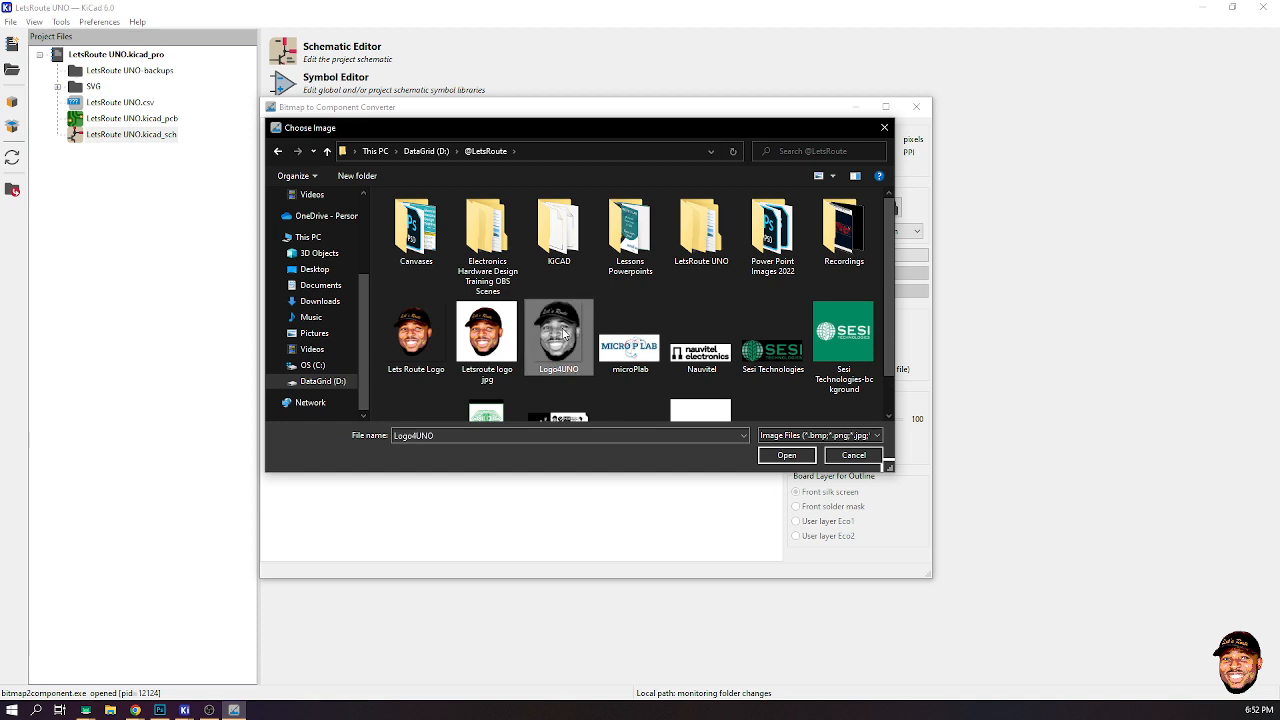
click(780, 455)
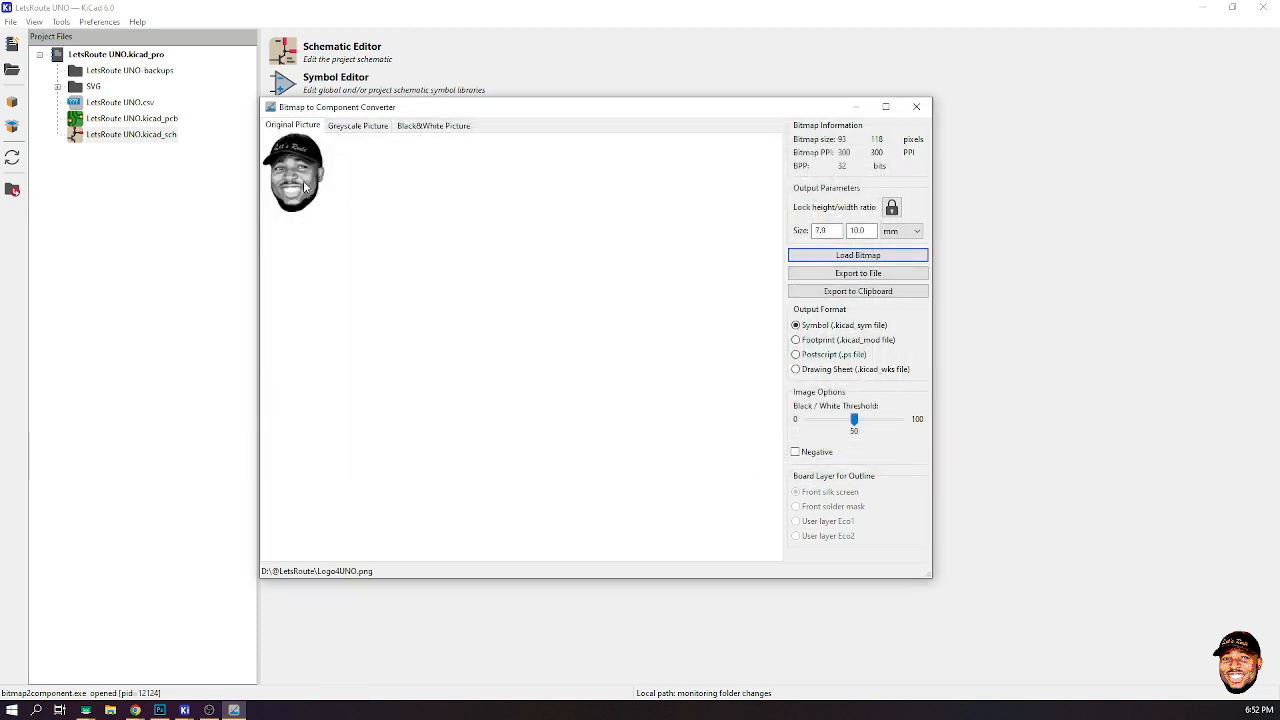
- Compare the greyscale and black-and-white previews and choose the Footprint output format
click(370, 127)
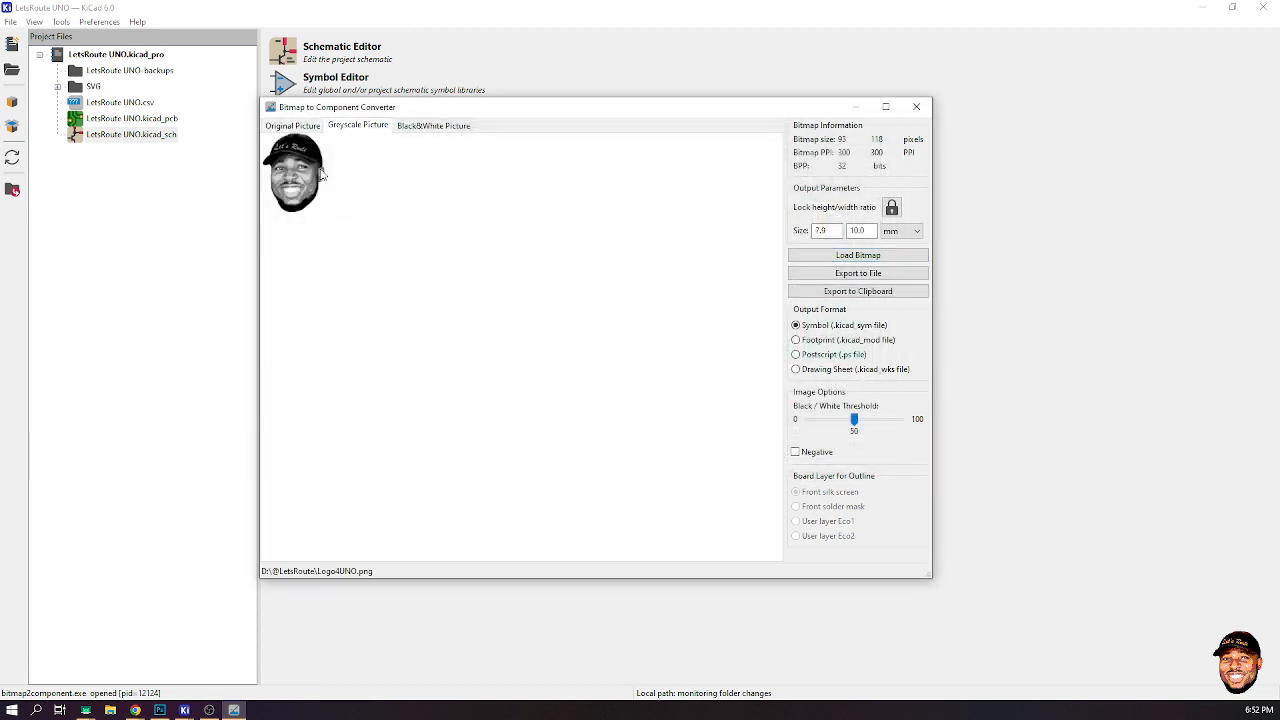
click(430, 126)
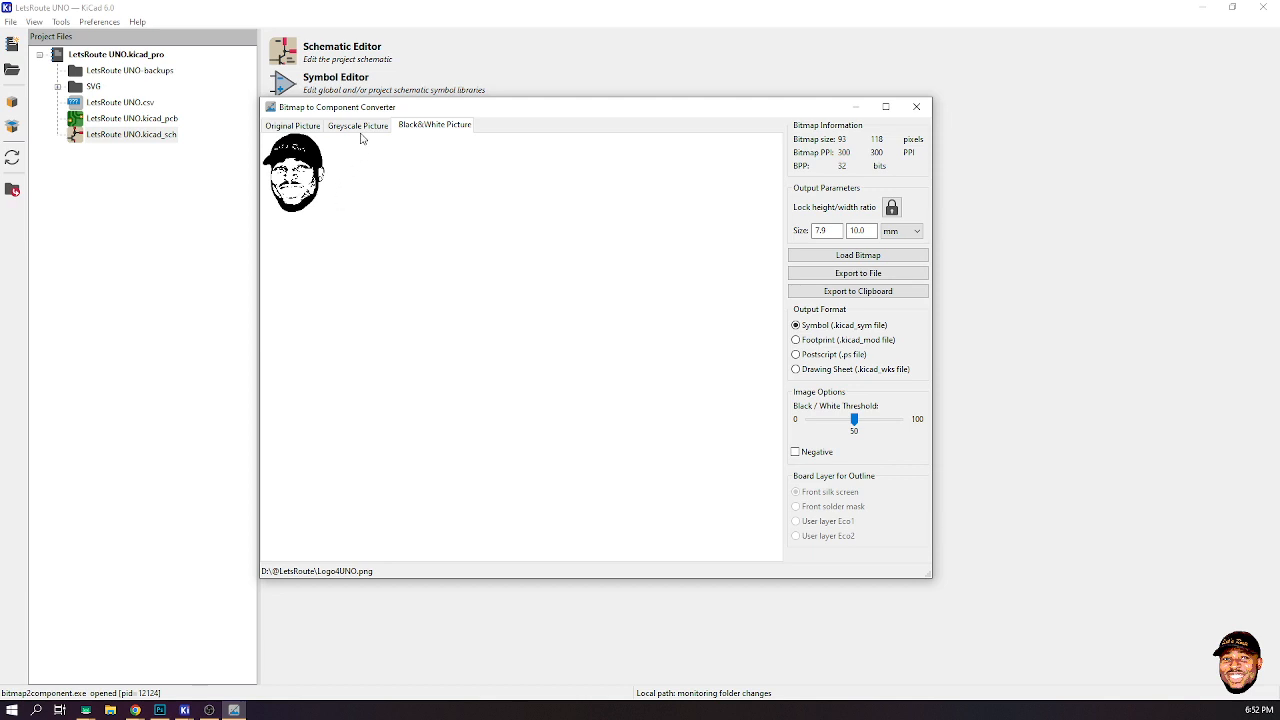
click(282, 128)
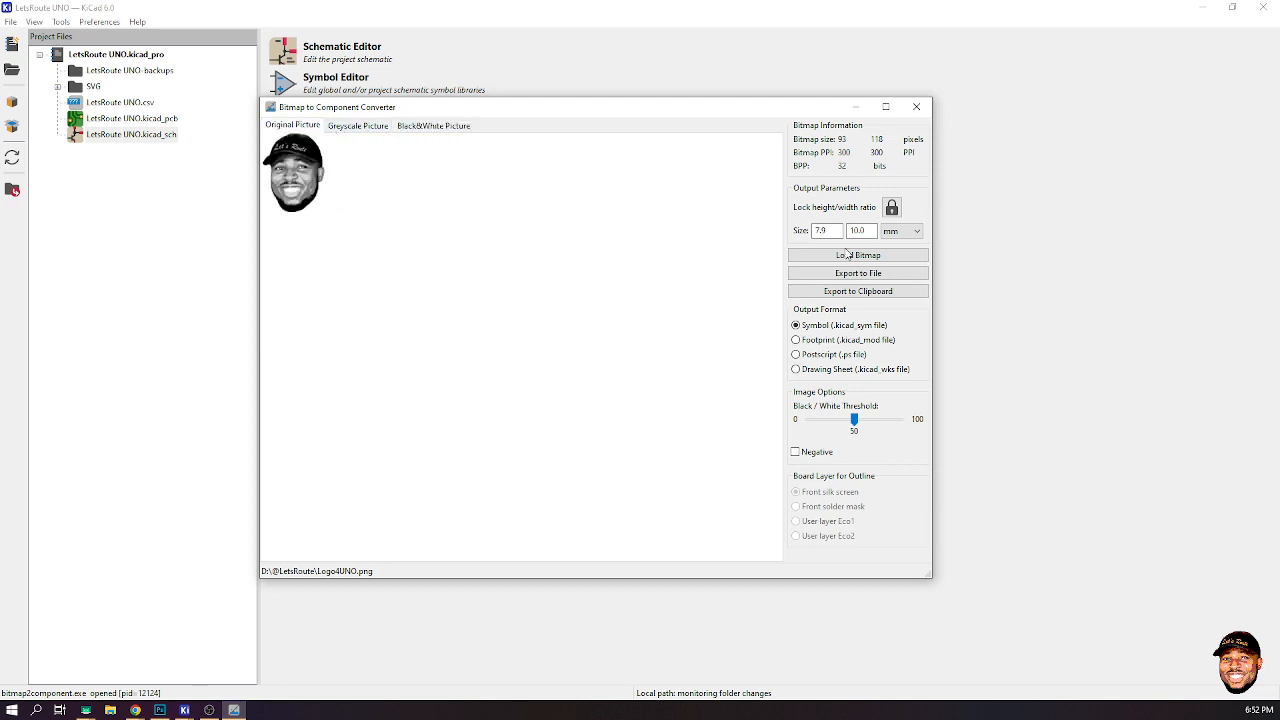
click(830, 230)
click(819, 348)
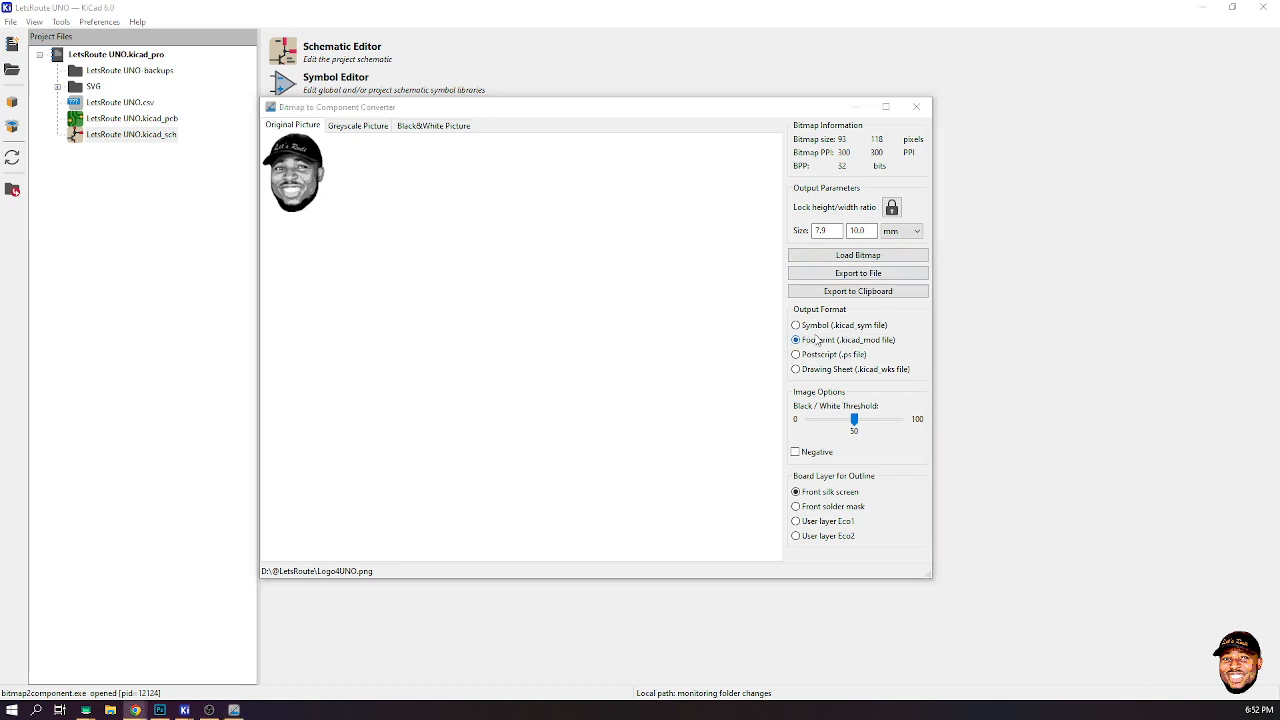
- Try the Negative option and preview the black-and-white picture before turning it off again
click(796, 452)
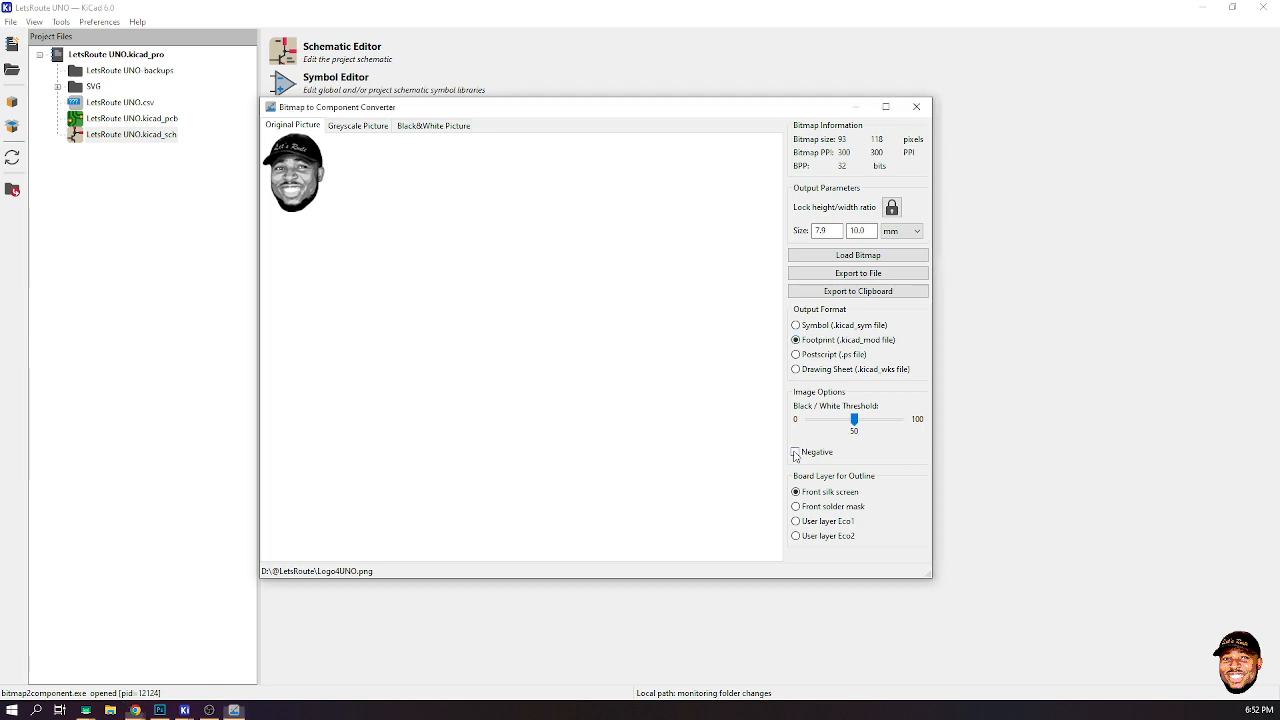
click(443, 130)
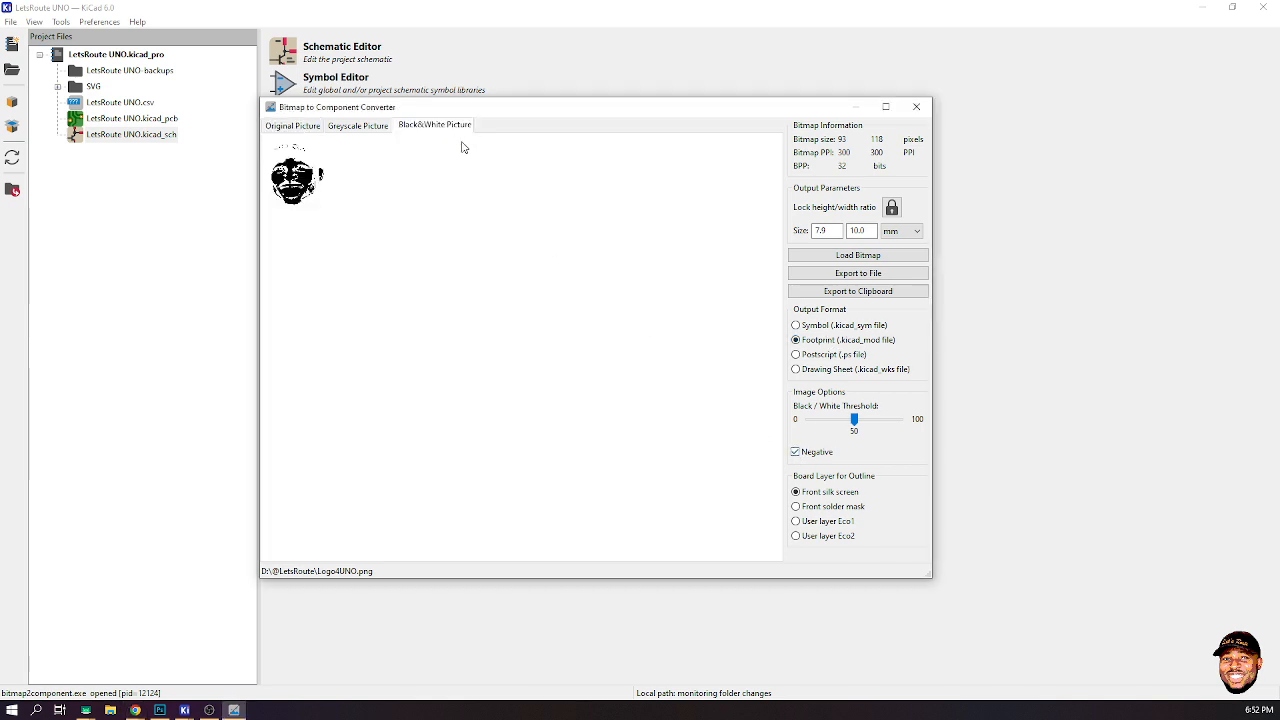
click(797, 452)
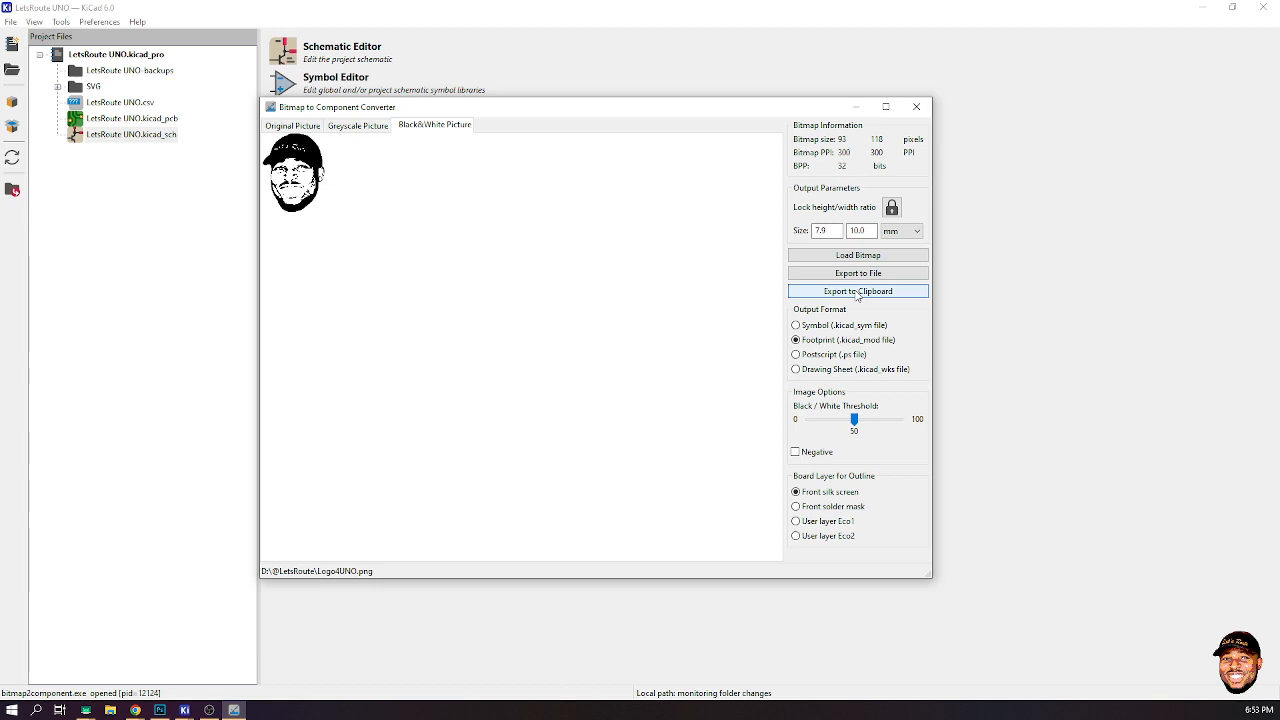
click(857, 292)
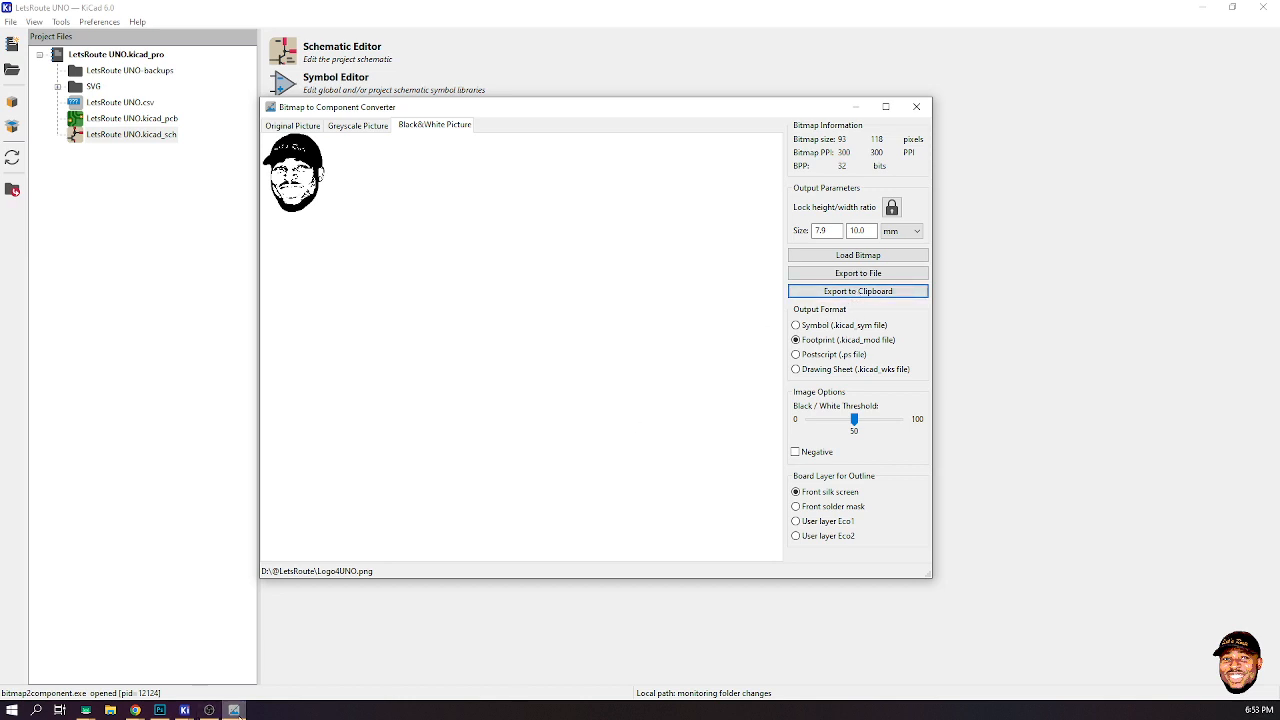
mouse_move(234, 713)
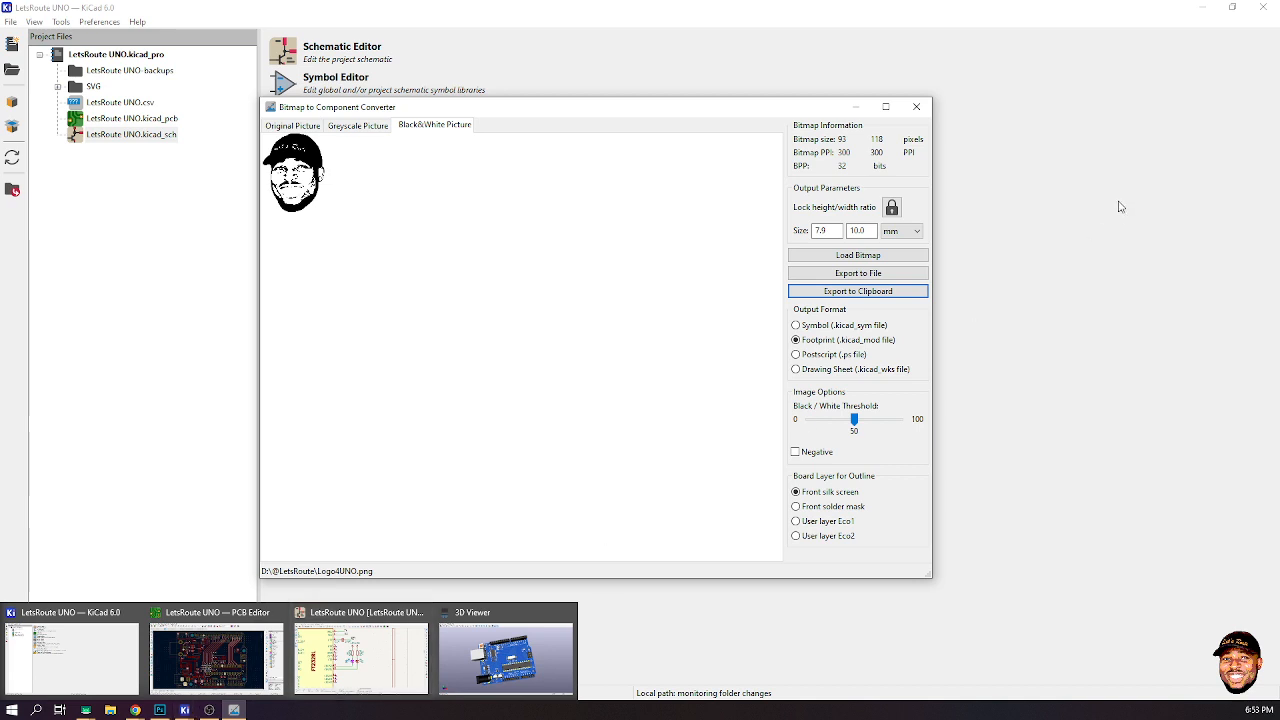
click(876, 272)
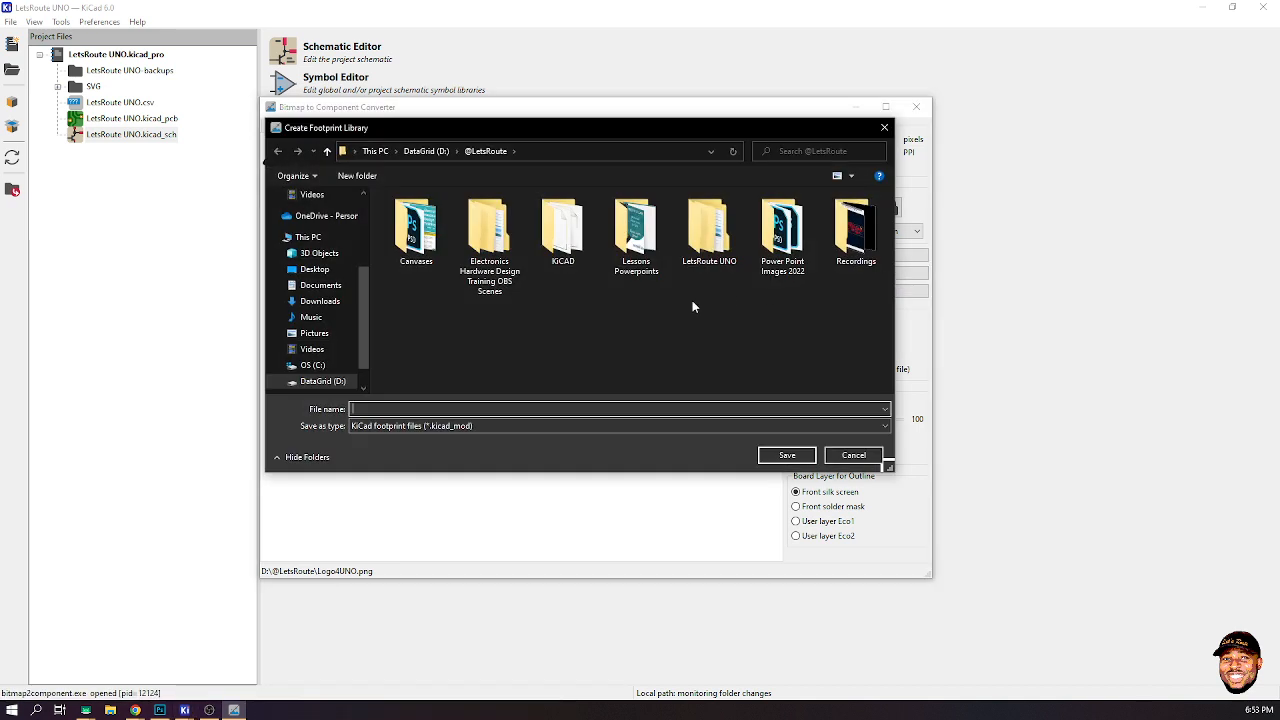
double_click(708, 240)
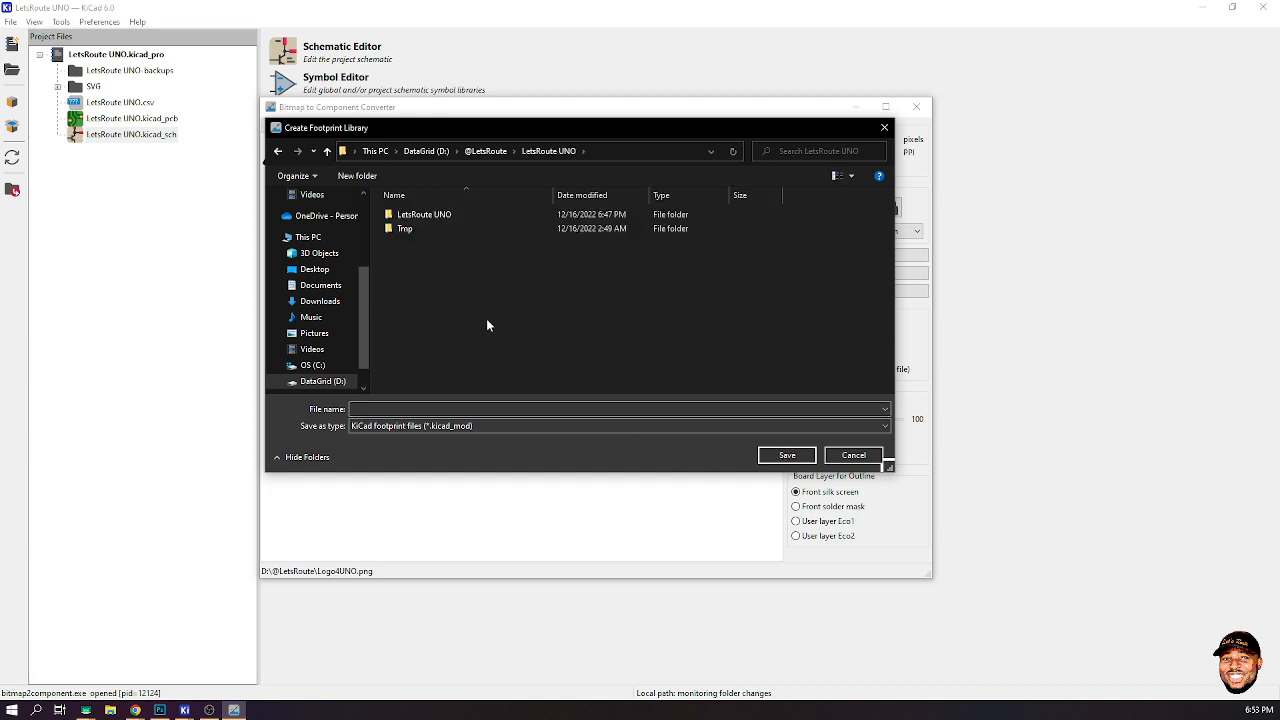
click(485, 152)
double_click(563, 235)
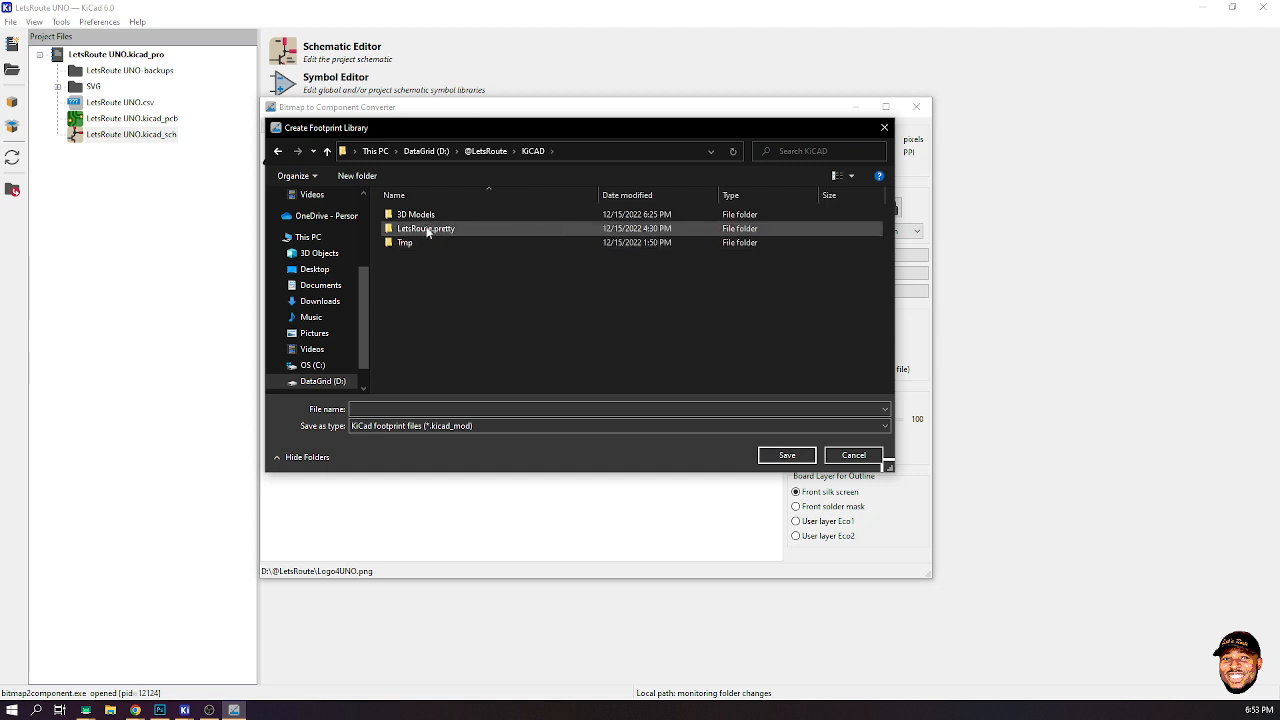
double_click(426, 228)
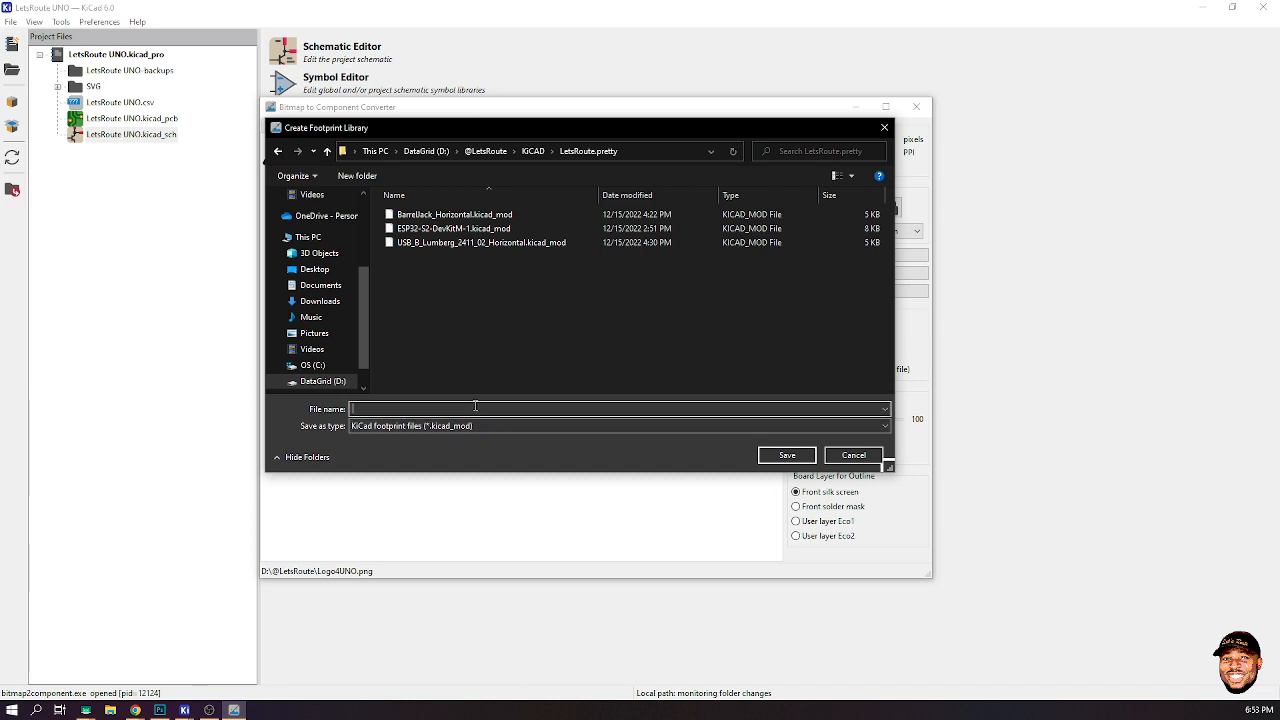
text(LetsROute)
key(BackSpace)
key(BackSpace)
key(BackSpace)
key(BackSpace)
text(oytego)
key(Return)
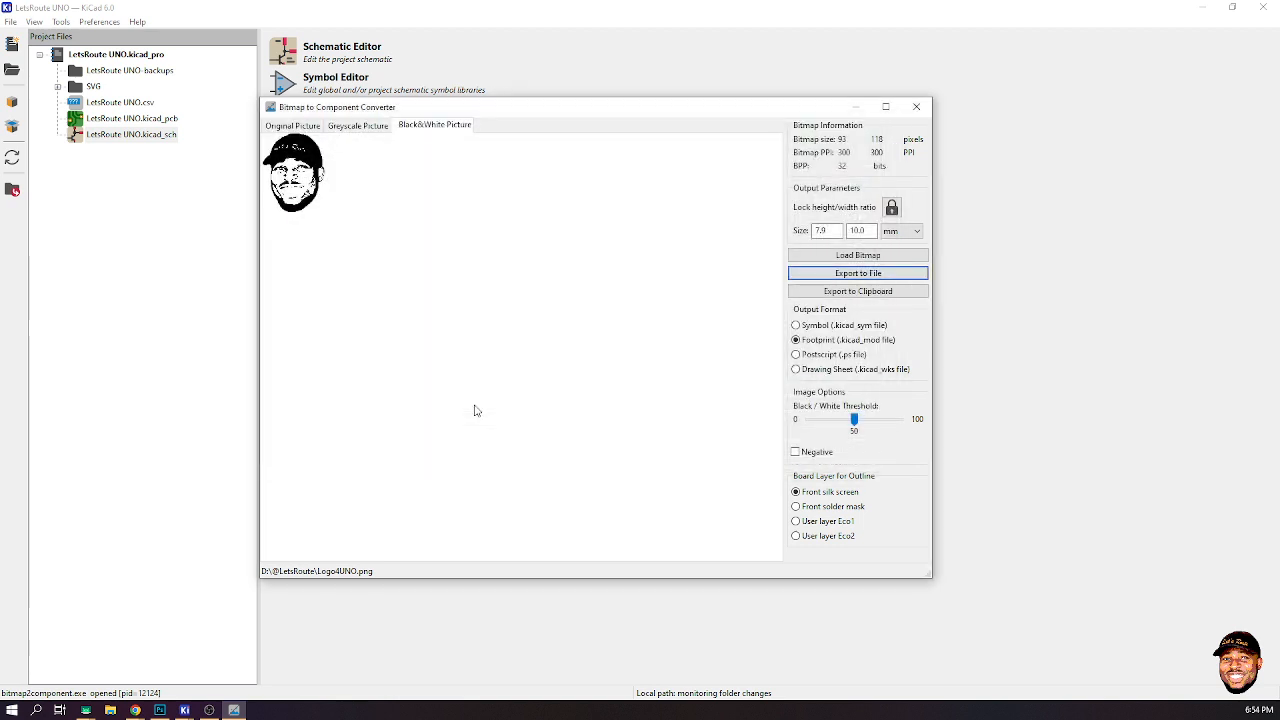
- Close the Image Converter and open the LetsRoute UNO board in the PCB Editor
click(915, 107)
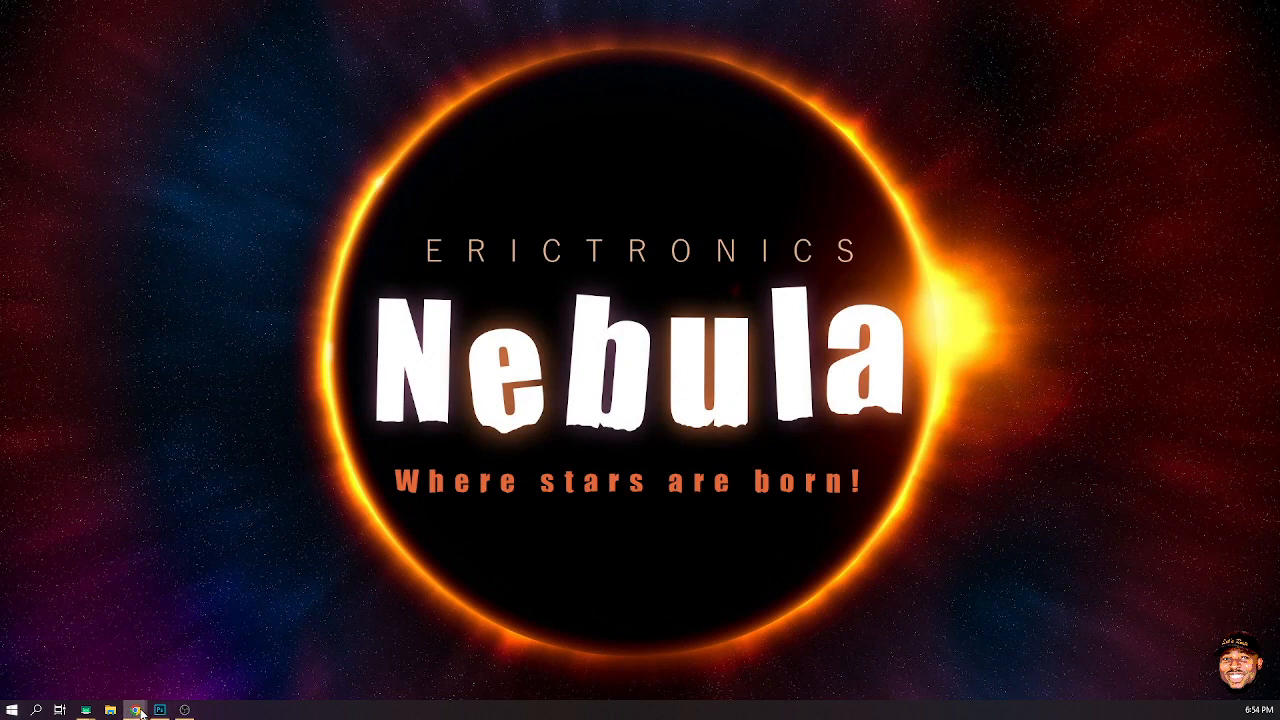
mouse_move(159, 712)
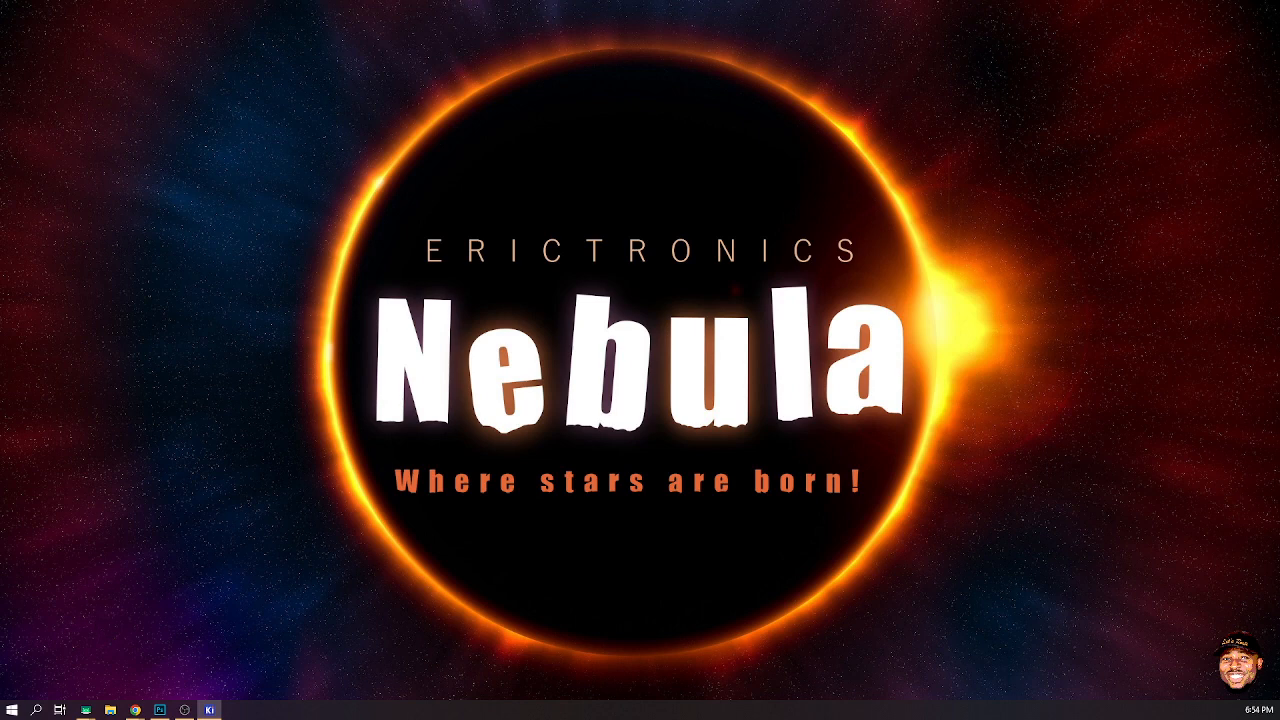
drag(0, 300, 994, 1)
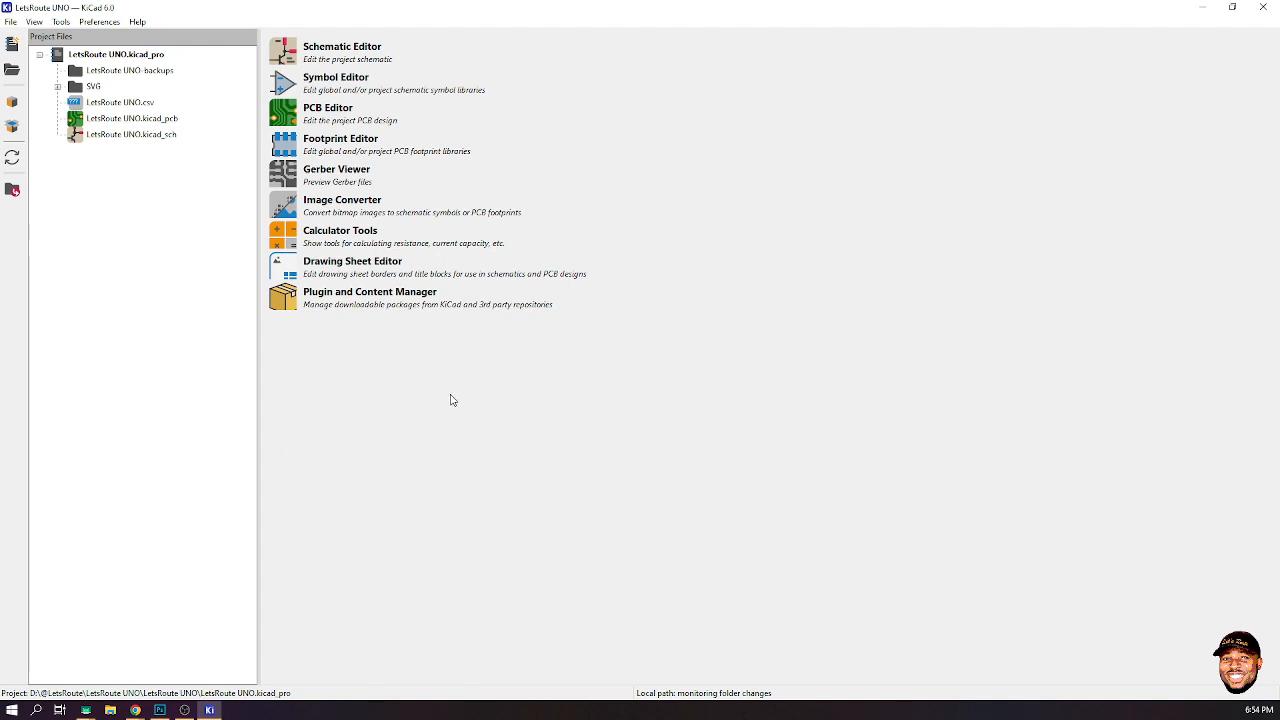
double_click(131, 122)
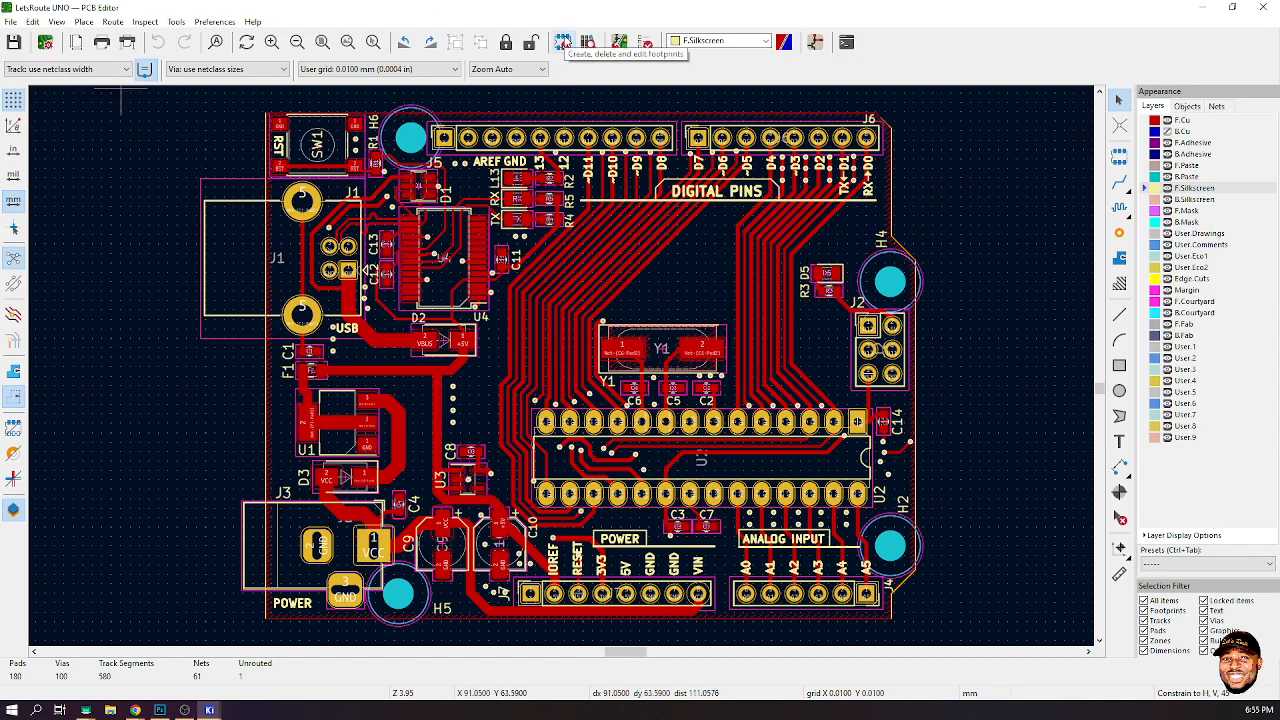
- Browse the PCB Editor preferences pages for display, editing, colour and origin settings, then close the dialog
click(176, 21)
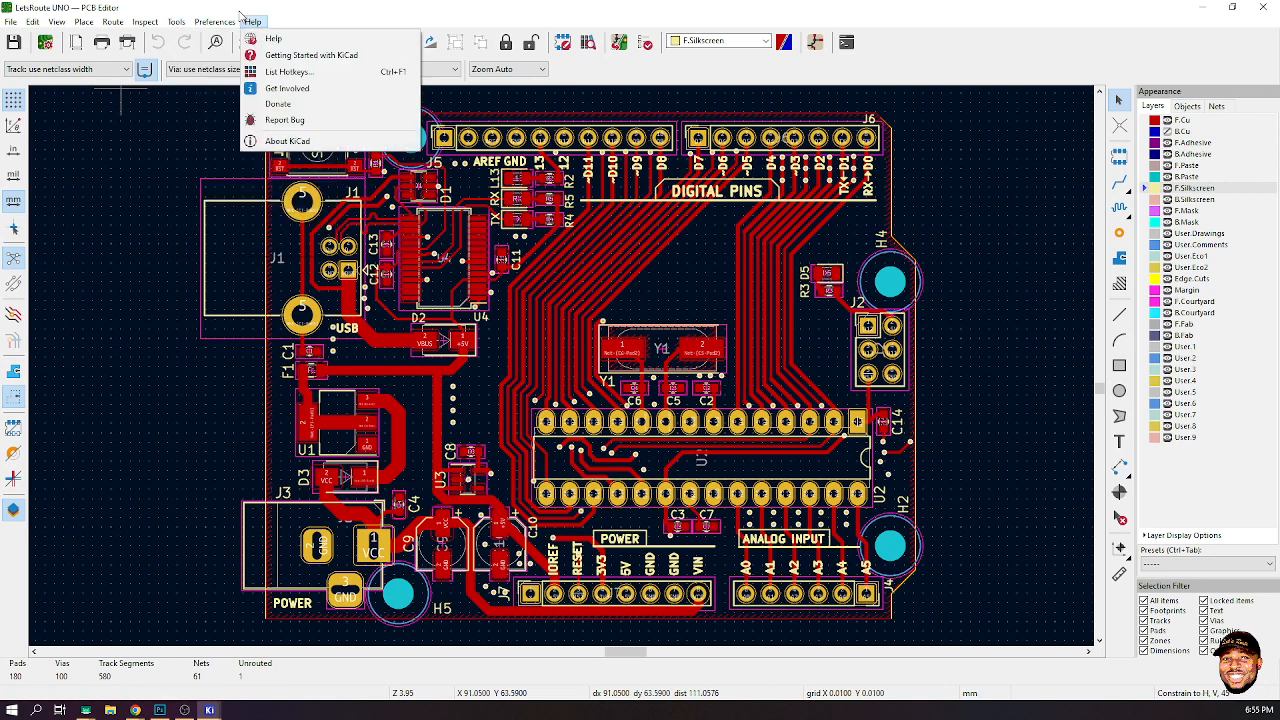
mouse_move(215, 23)
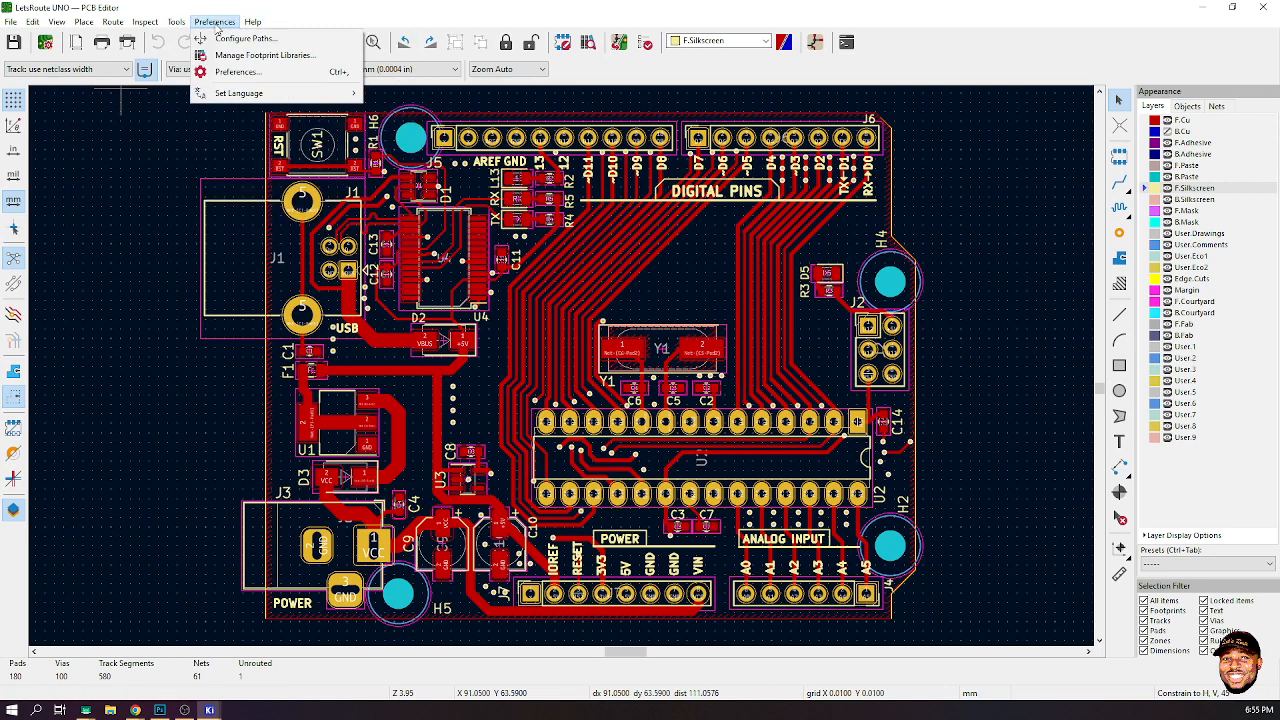
click(262, 75)
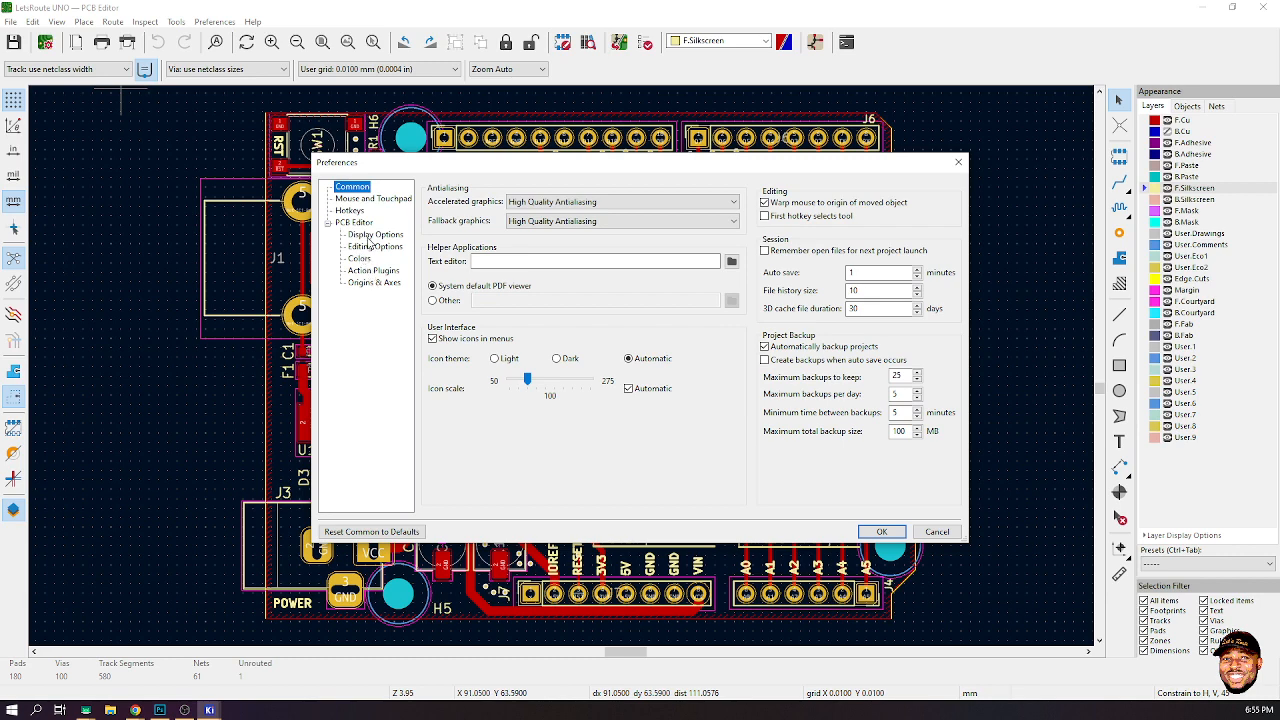
click(376, 235)
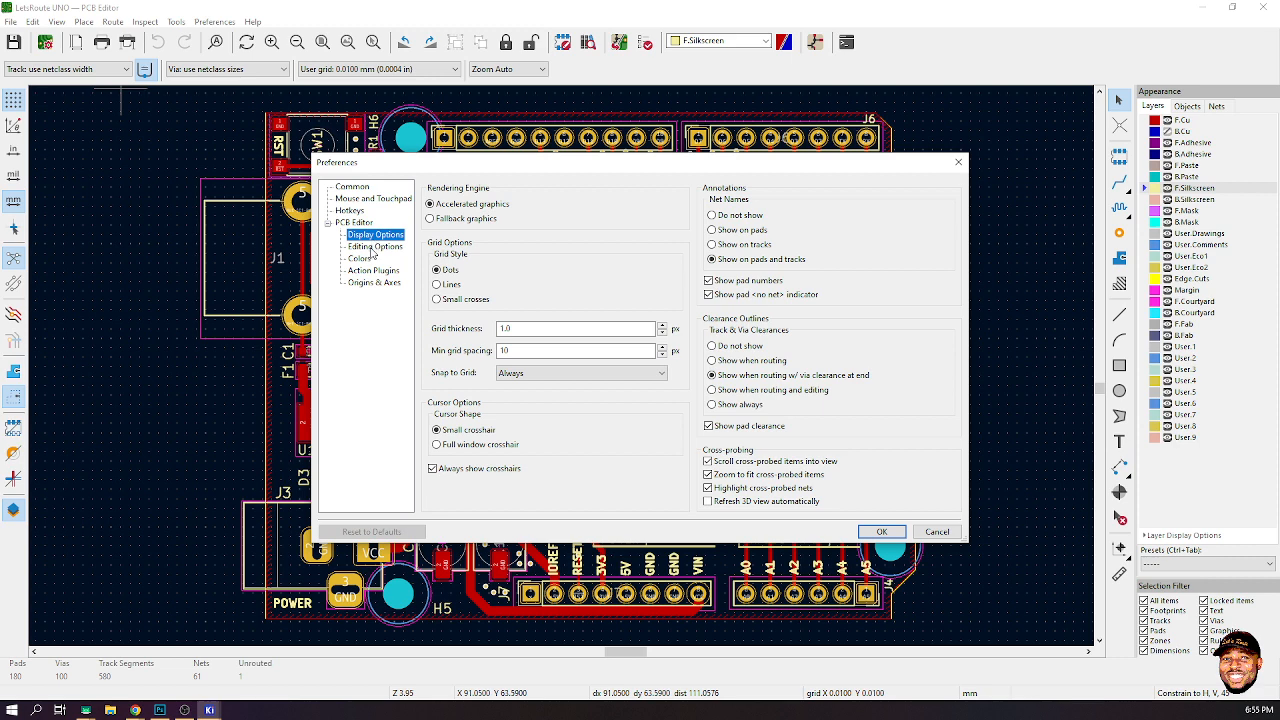
click(372, 247)
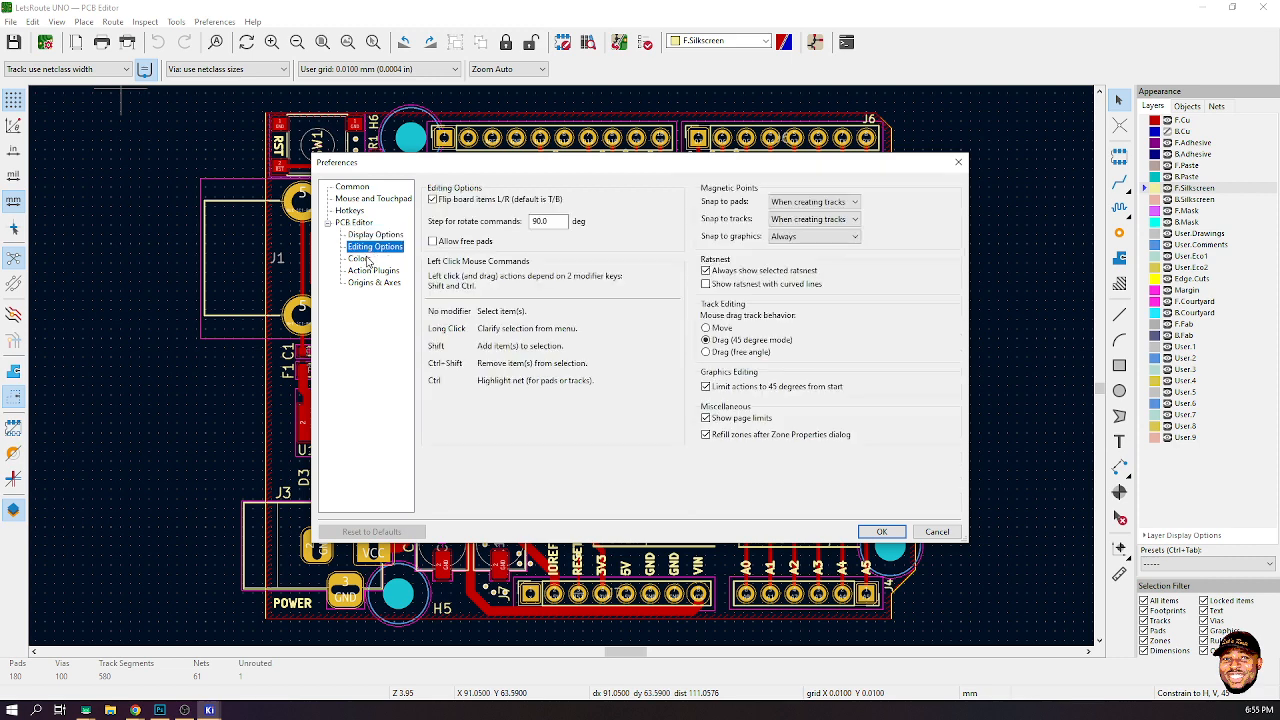
click(362, 258)
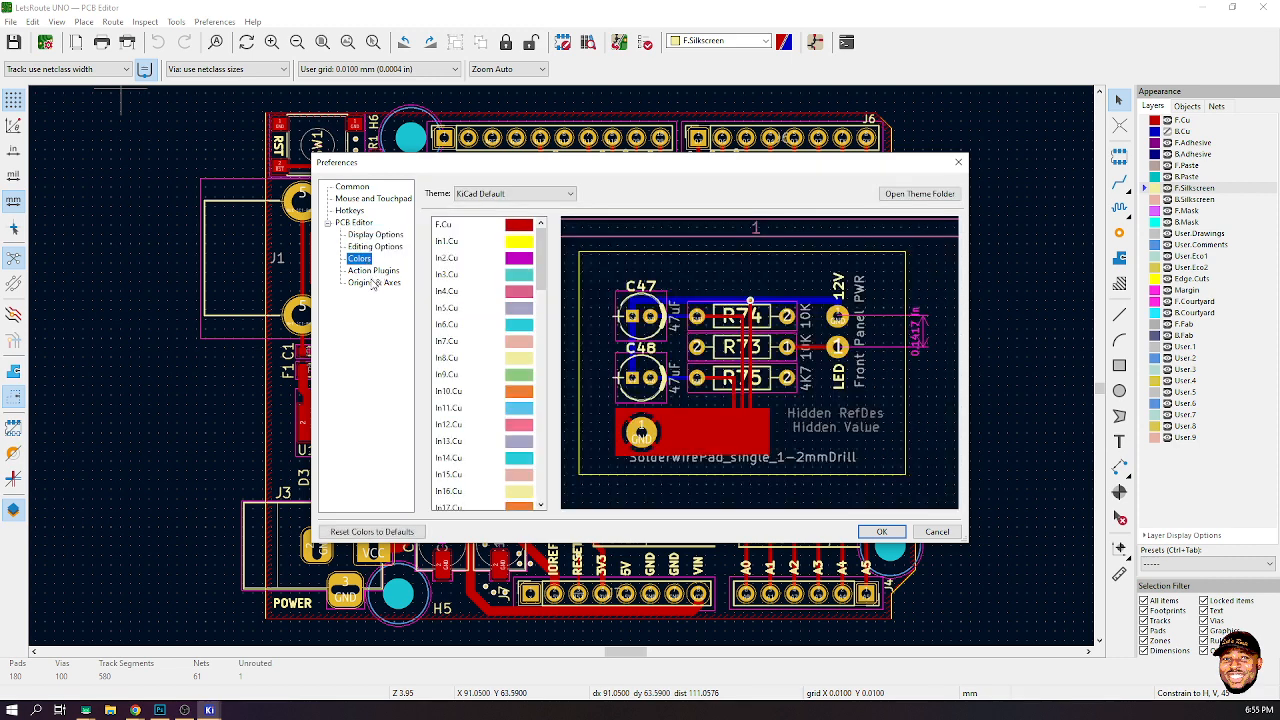
click(375, 283)
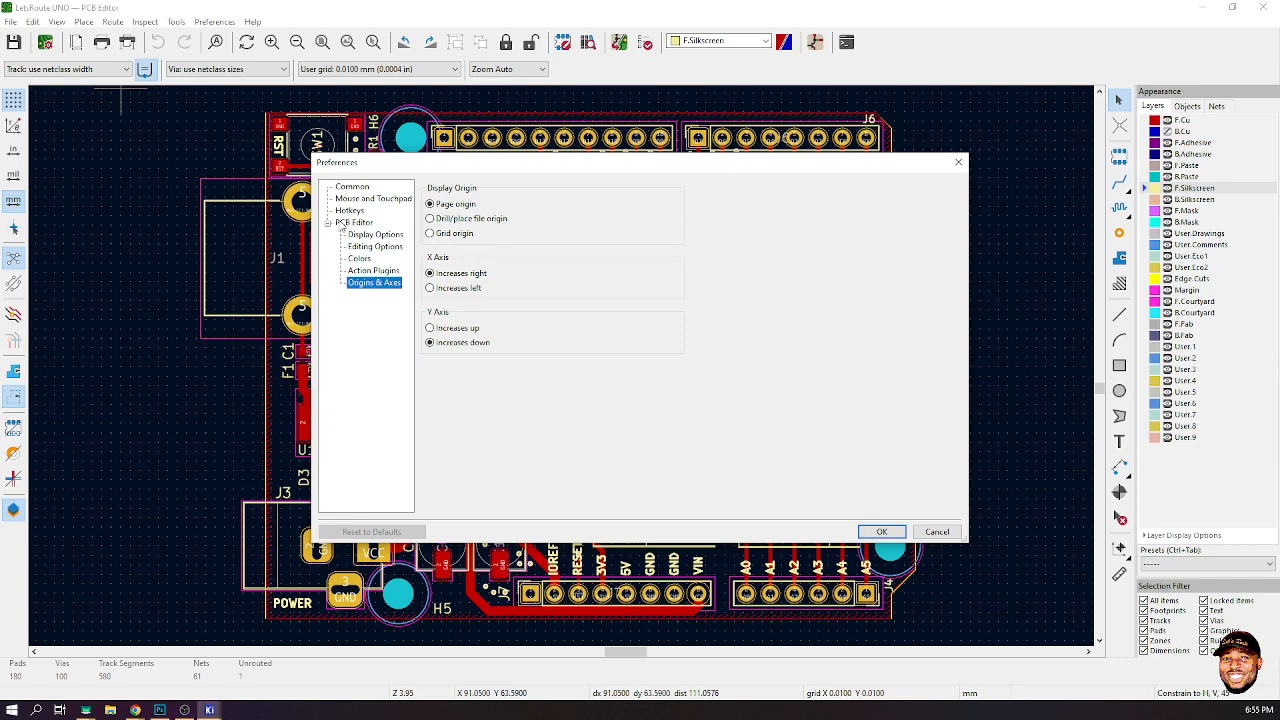
click(338, 230)
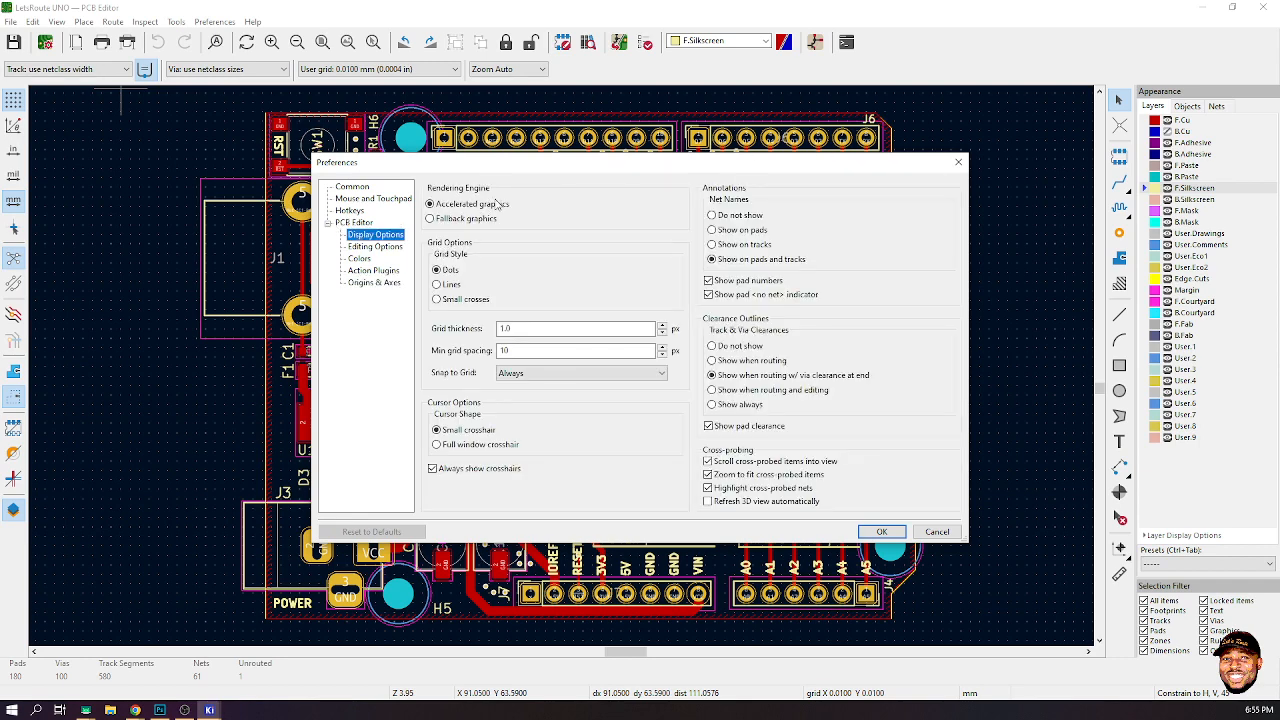
click(957, 162)
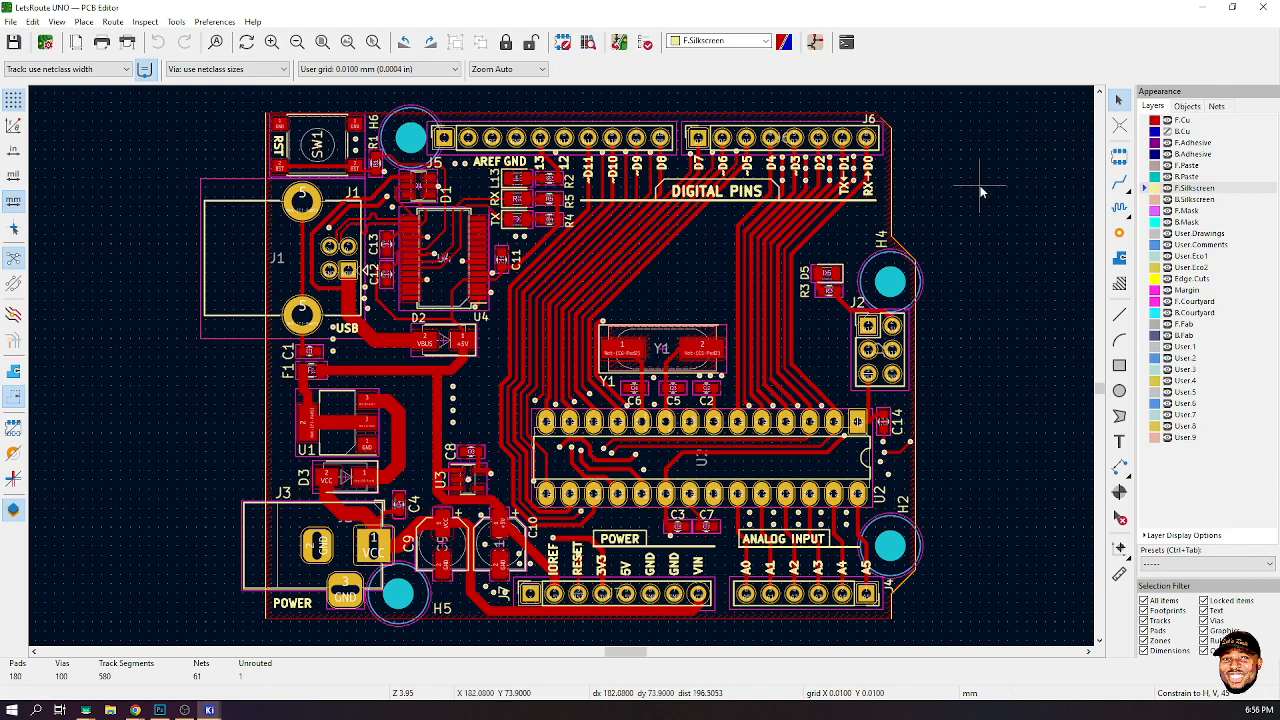
- Start placing a new footprint on the board
click(1119, 155)
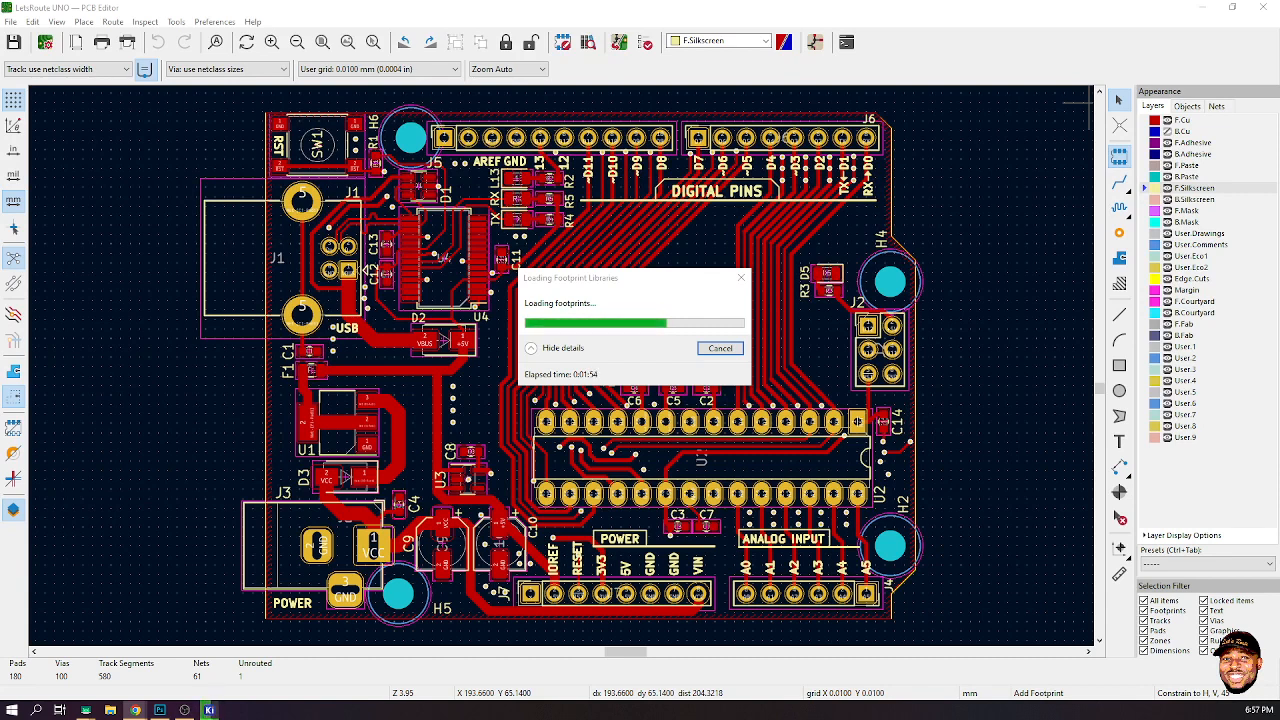
- Switch to Photoshop and bring up the UNO Bottom Silk document
click(160, 709)
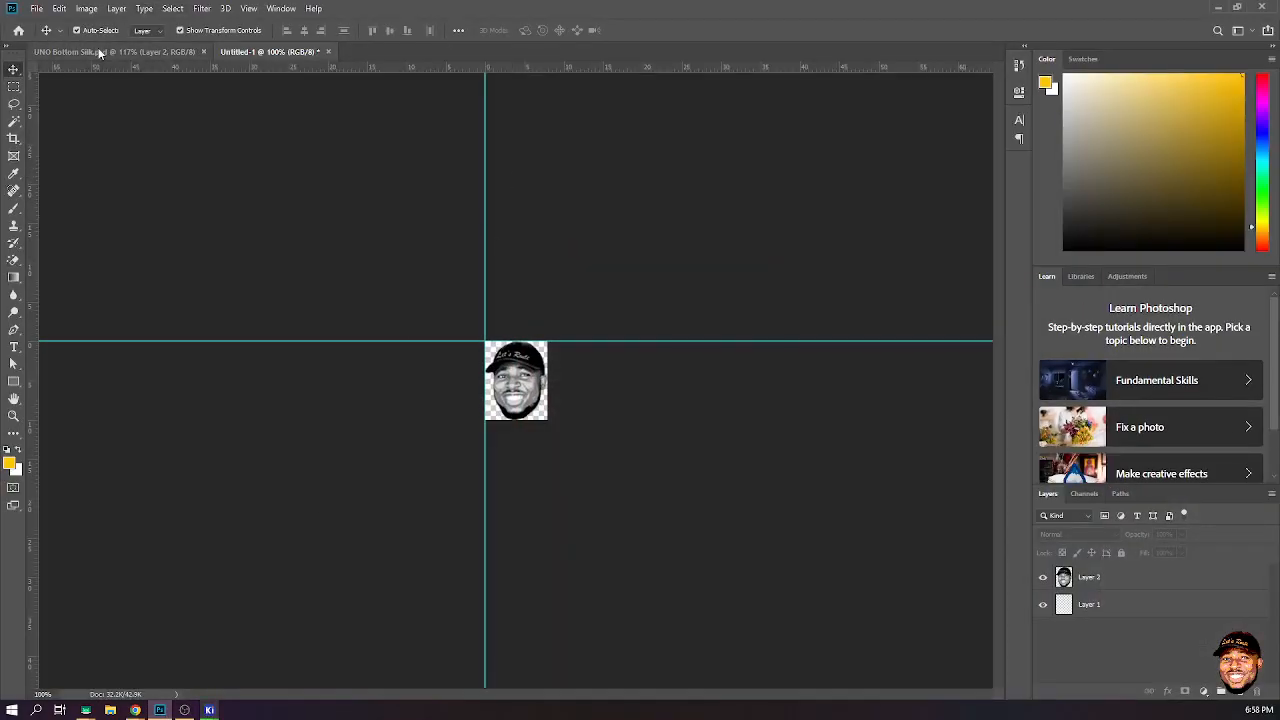
key(ctrl+Tab)
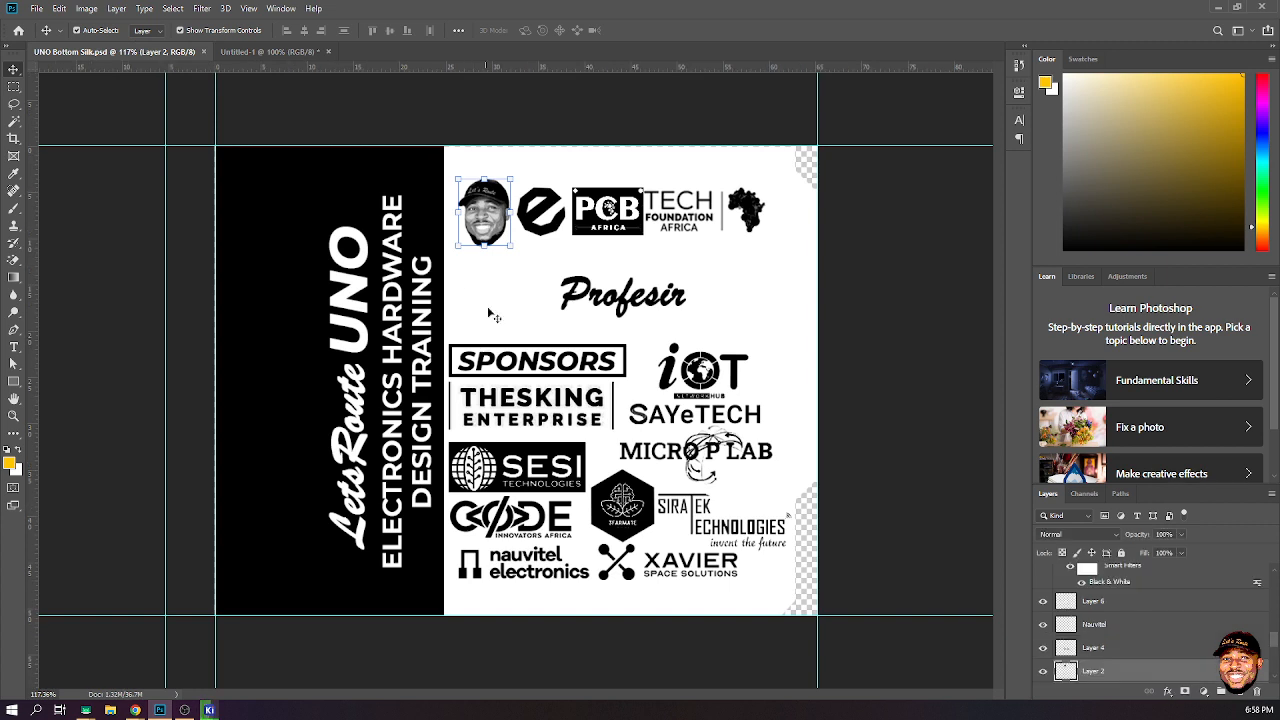
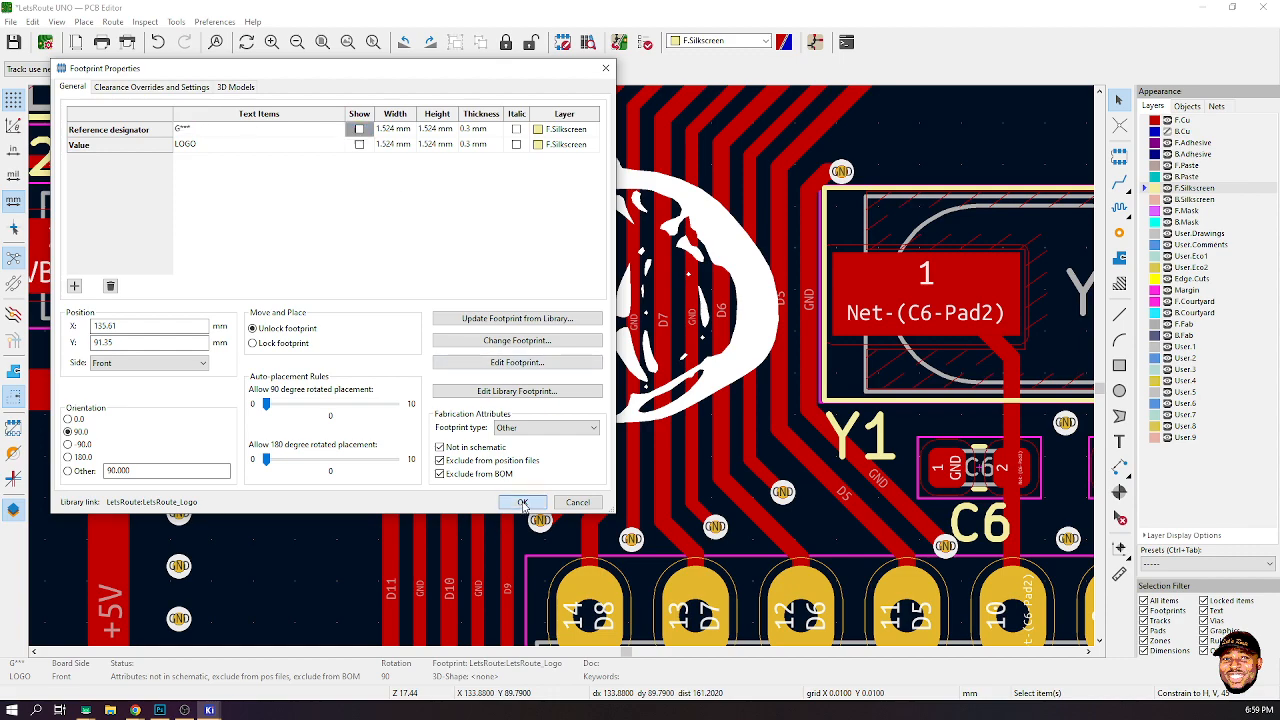
- Confirm the logo footprint's properties with a 90-degree orientation on the front silkscreen
click(522, 502)
scroll(543, 457, down, 5)
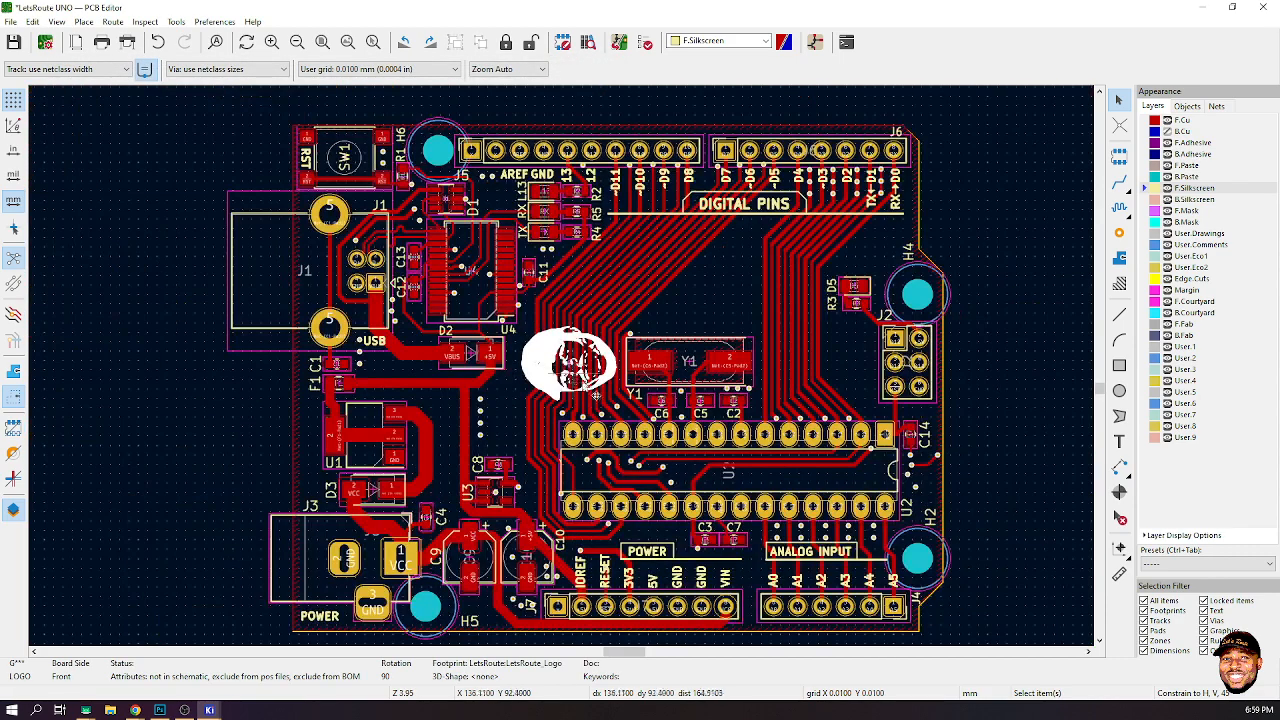
scroll(604, 401, up, 3)
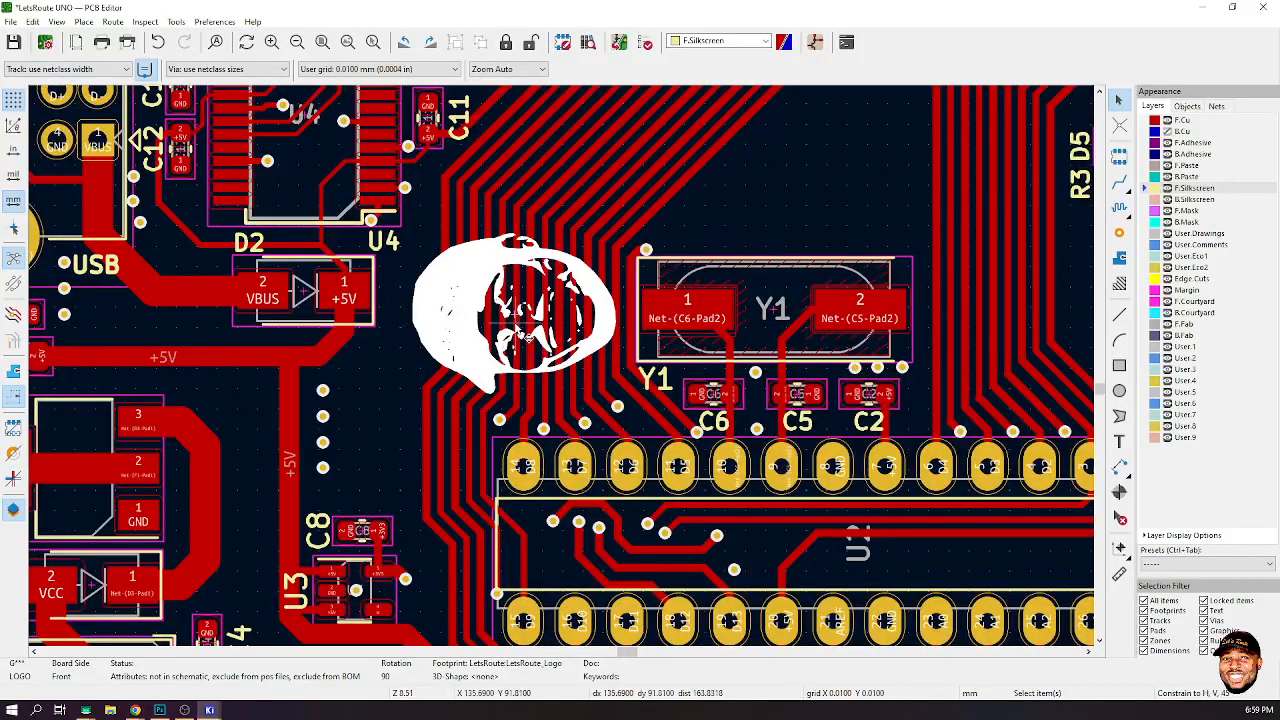
- Move the face logo to the left of crystal Y1 and lock it in place
click(452, 312)
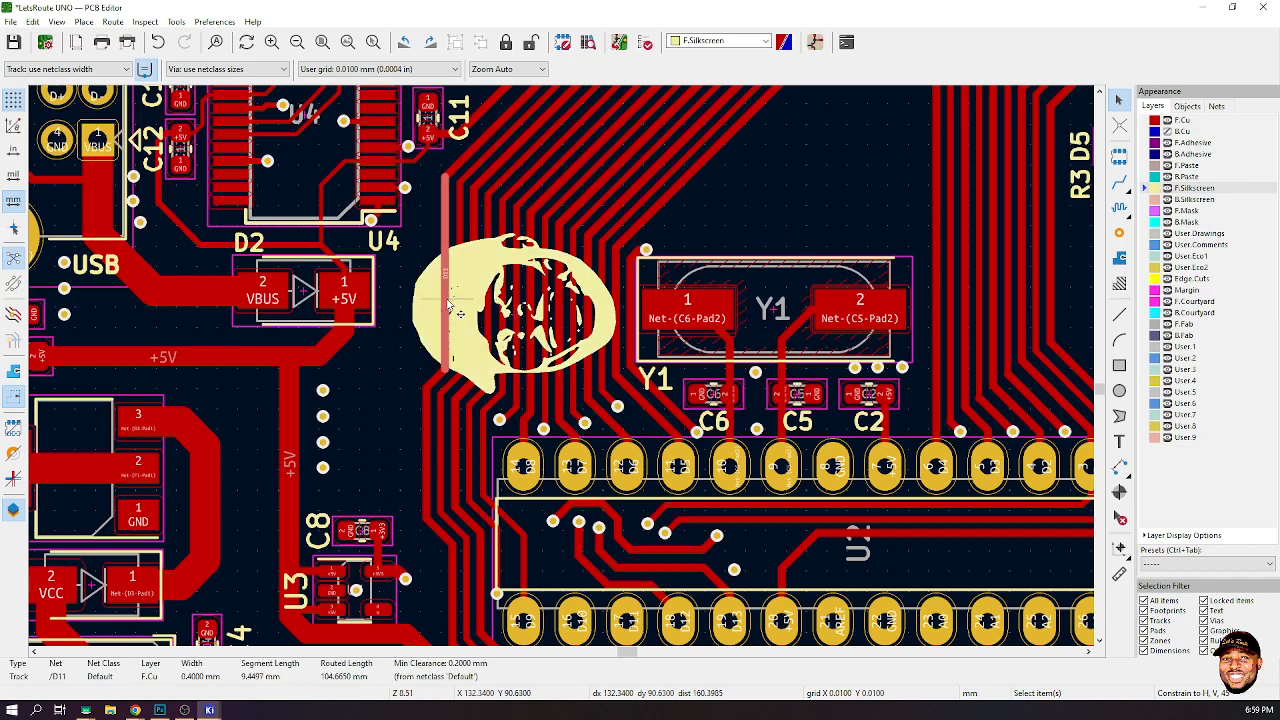
click(433, 311)
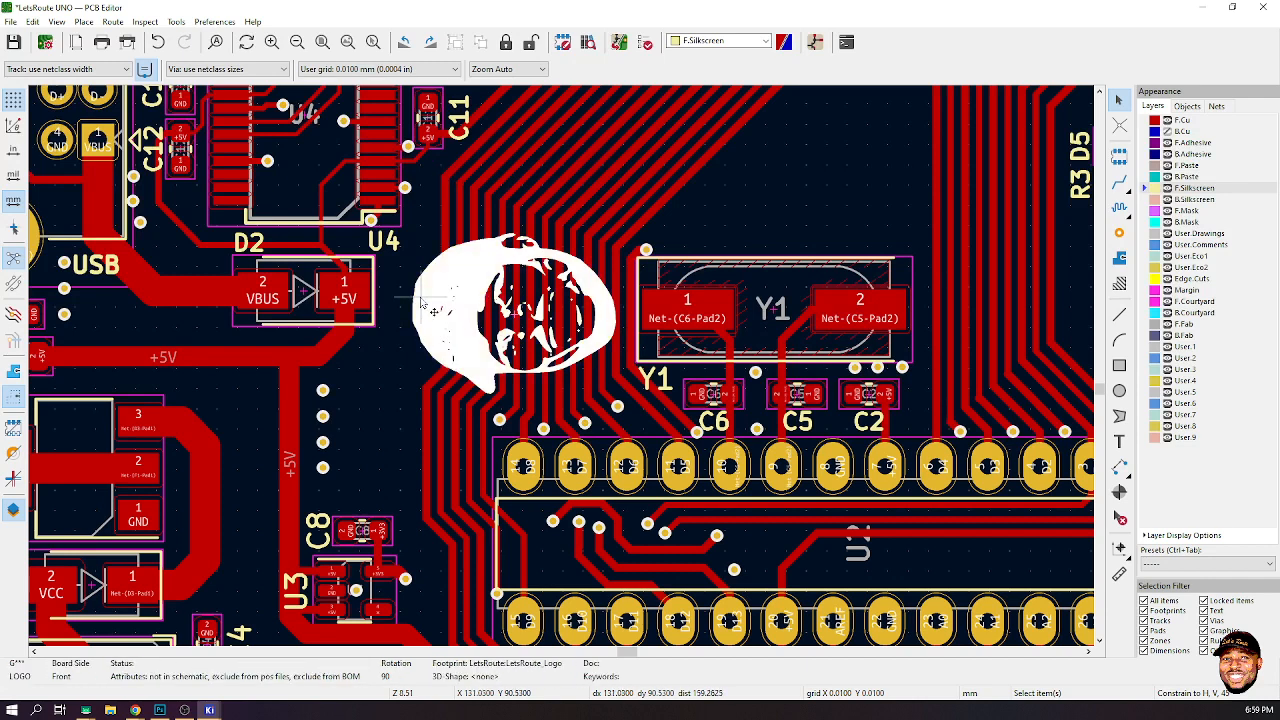
key(m)
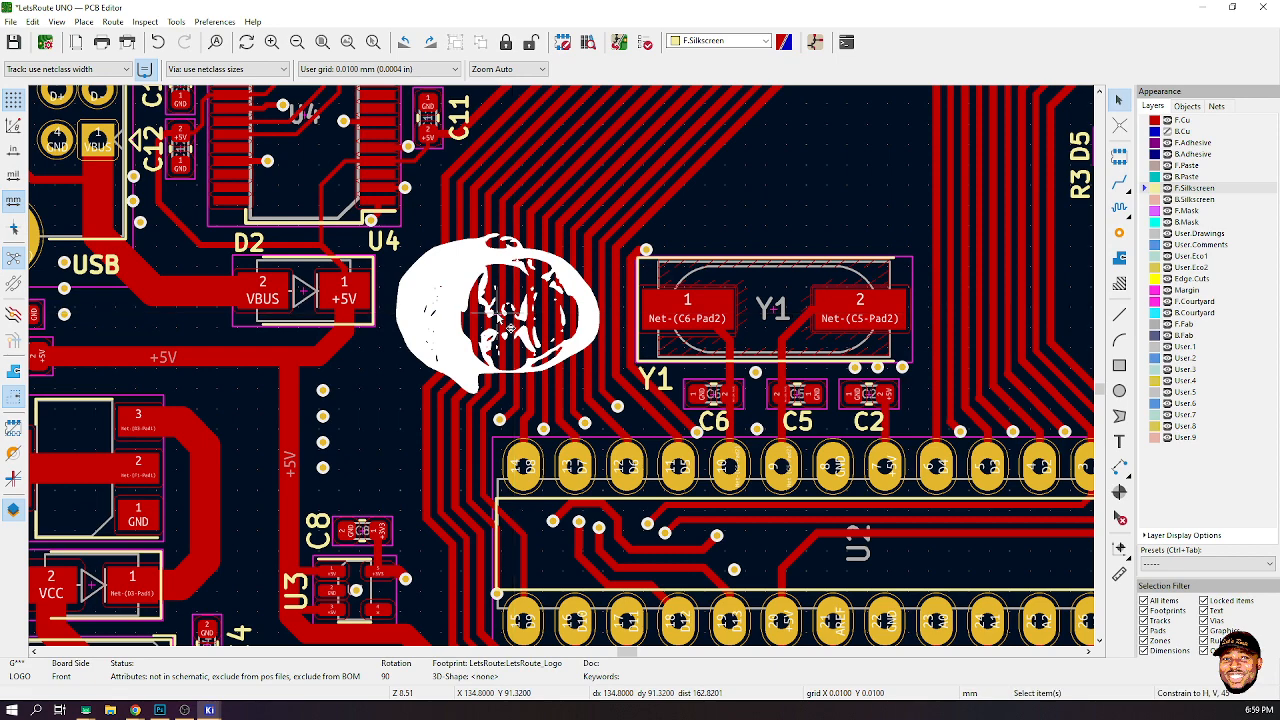
right_click(500, 310)
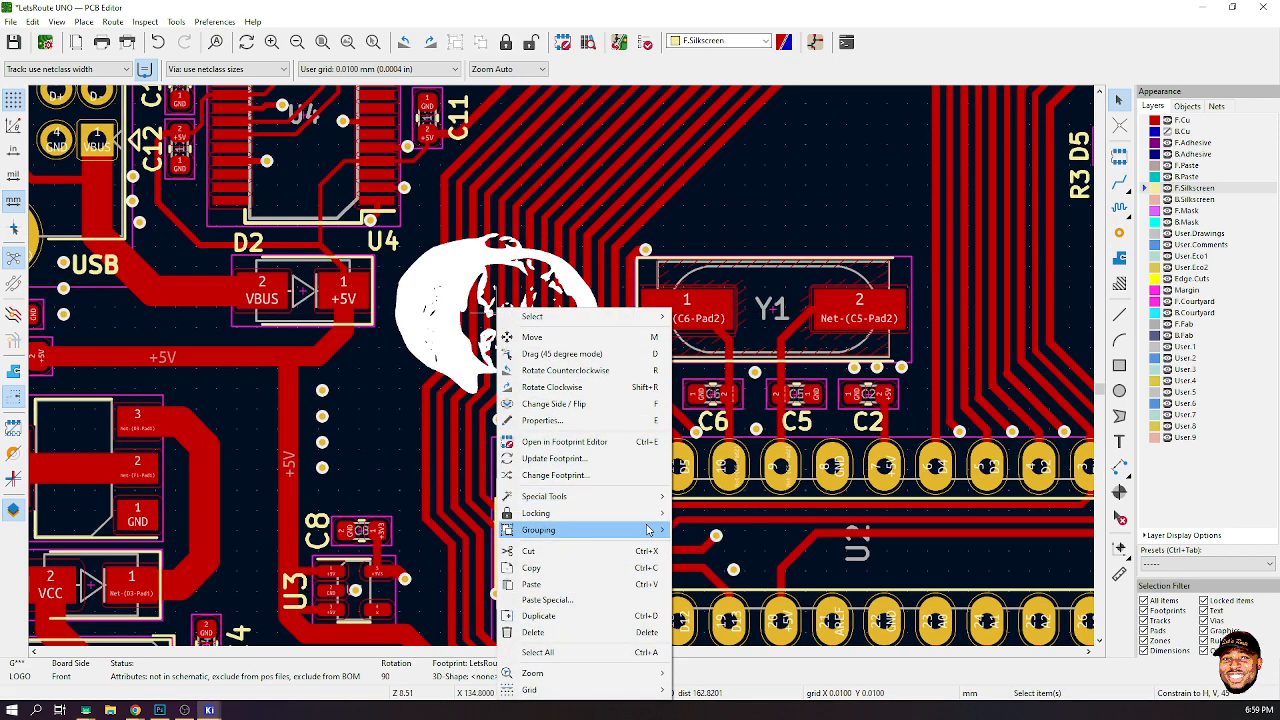
mouse_move(645, 513)
click(716, 516)
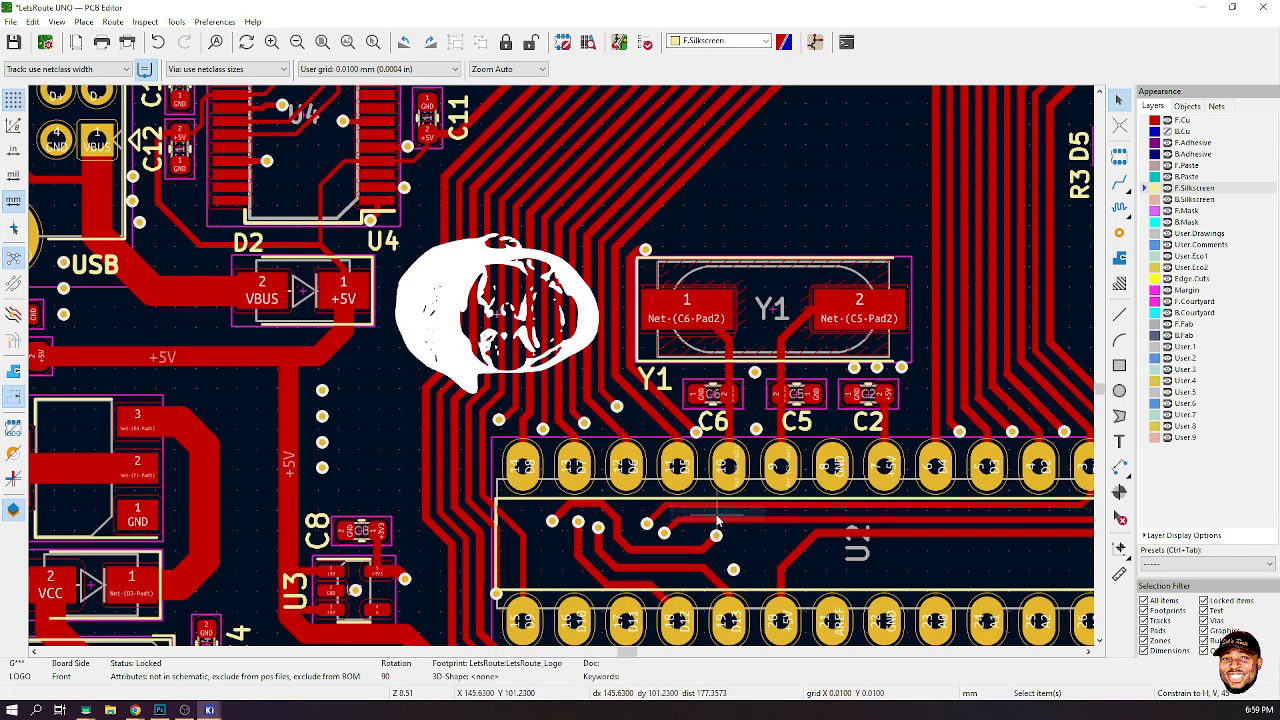
- Open the 3D Viewer and inspect the board with the face logo from several angles, then close it
scroll(766, 345, down, 6)
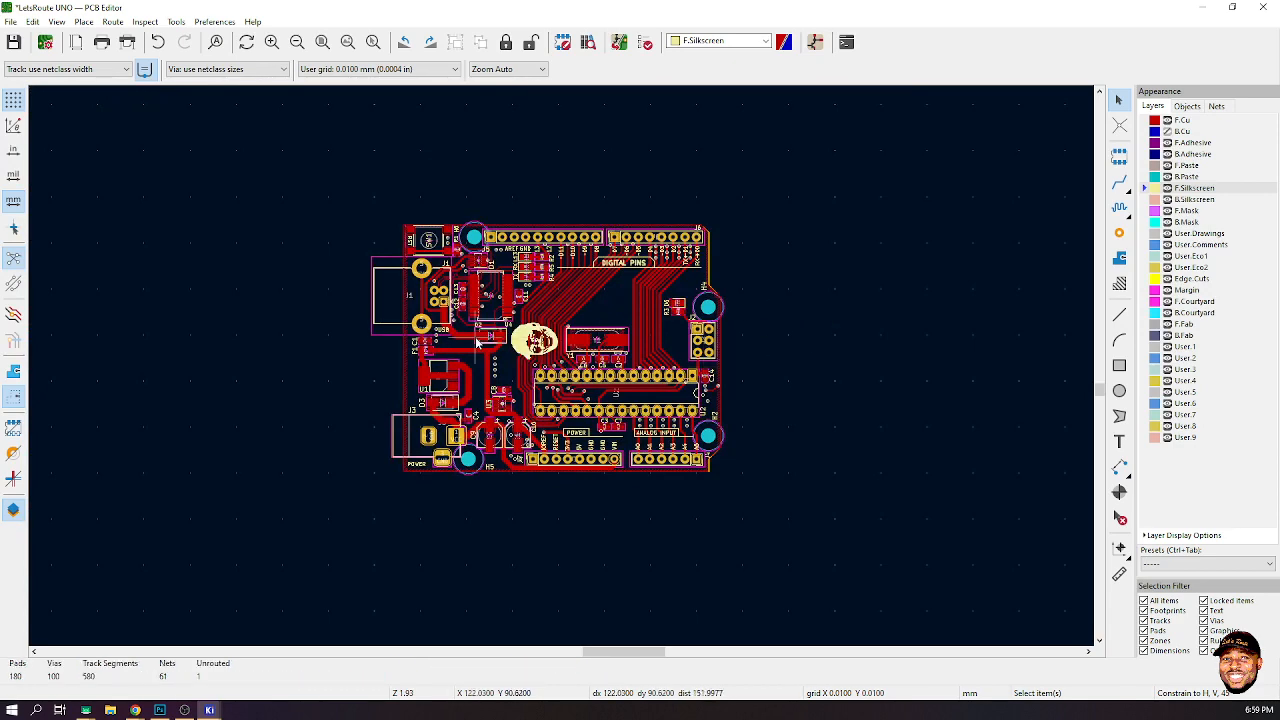
click(56, 21)
click(100, 69)
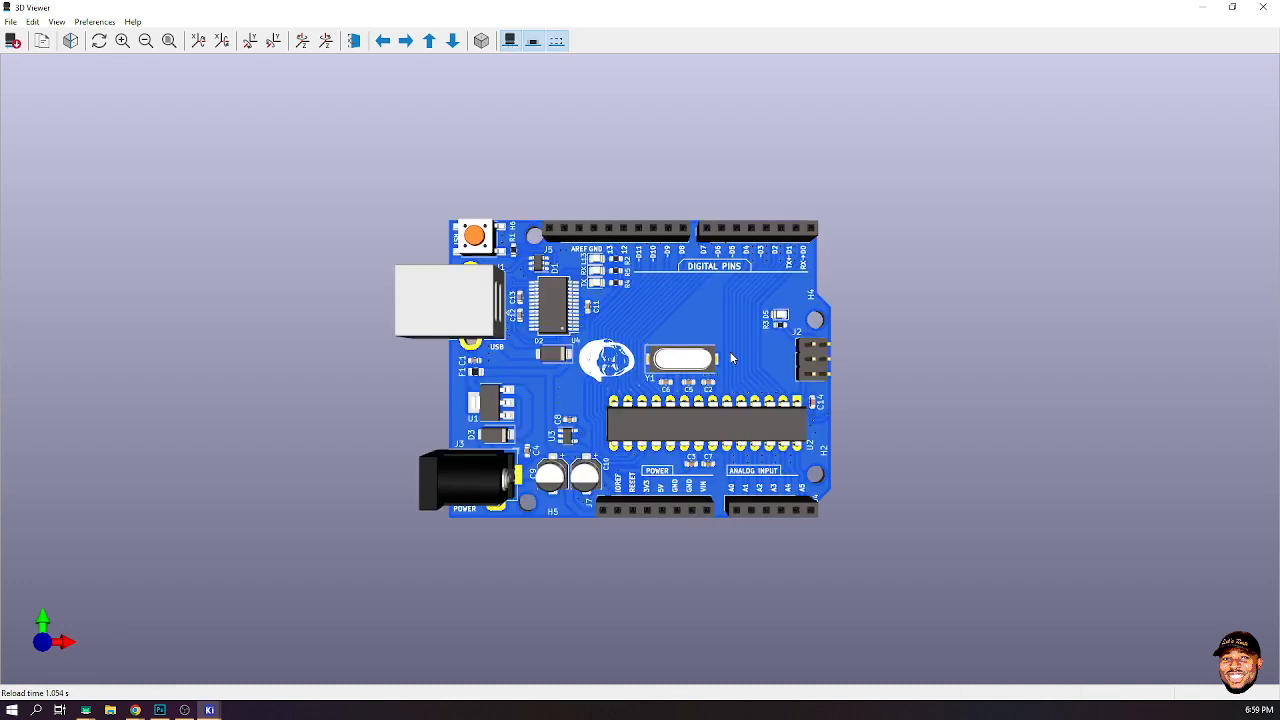
scroll(756, 374, up, 2)
drag(757, 381, 1060, 520)
drag(645, 582, 652, 520)
drag(787, 299, 609, 248)
drag(788, 568, 1046, 388)
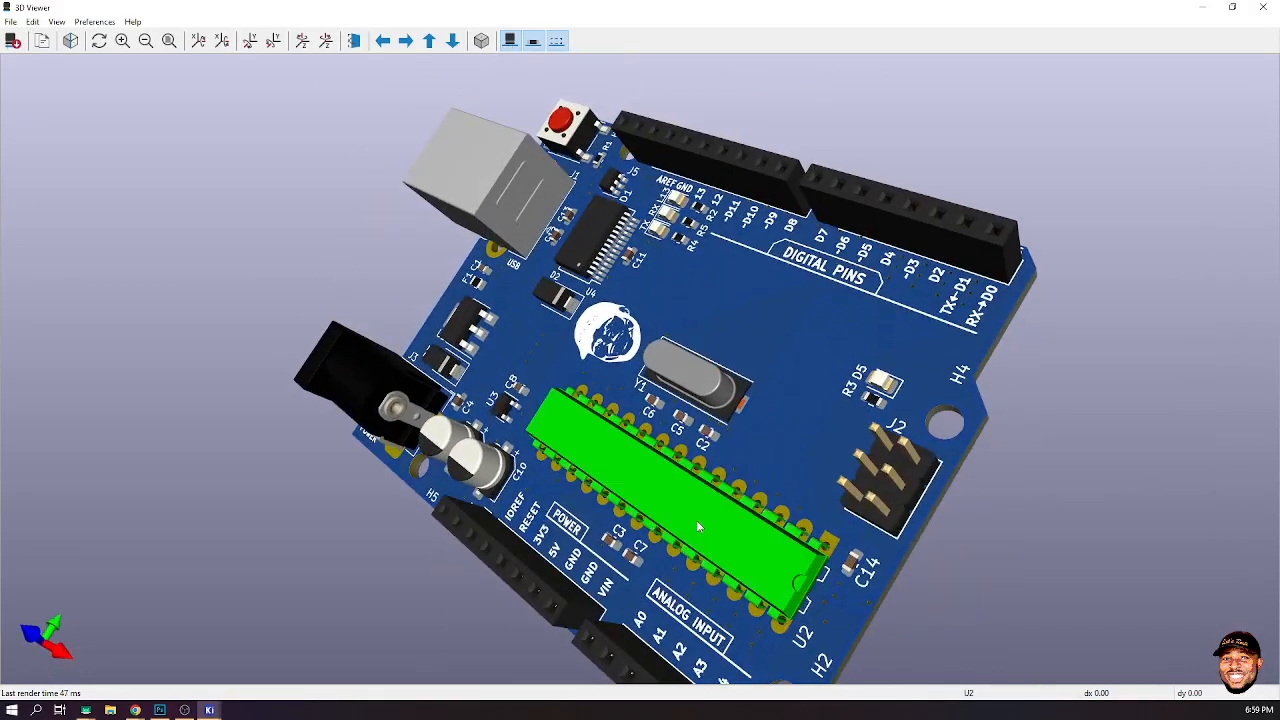
drag(697, 522, 1043, 500)
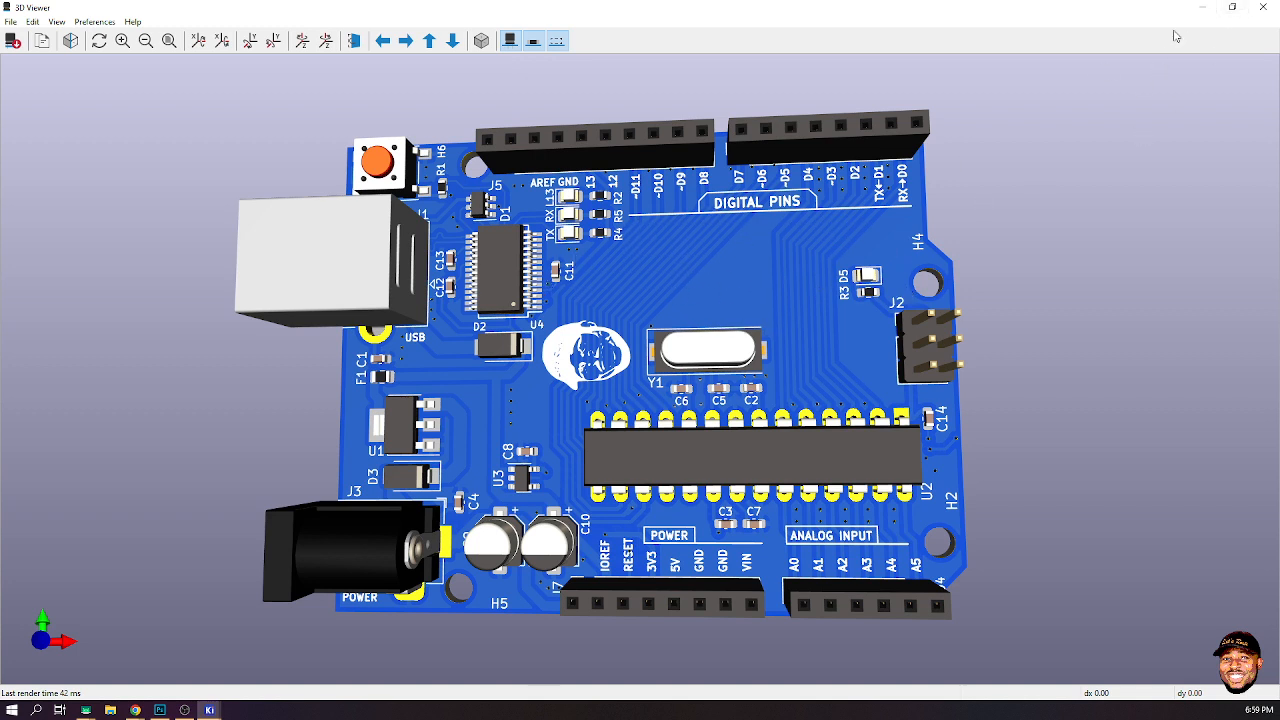
click(1202, 7)
- Measure the free space's width beside the DIGITAL PINS label and the height below it
scroll(561, 370, up, 3)
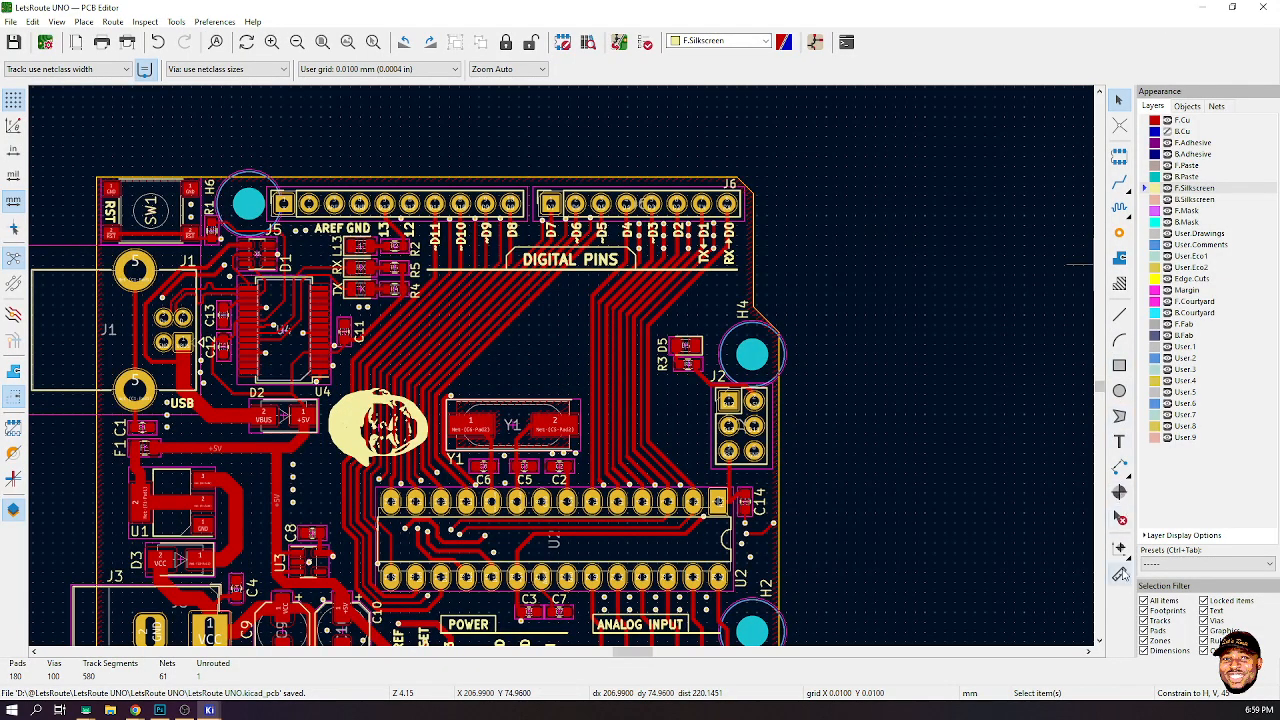
click(1119, 573)
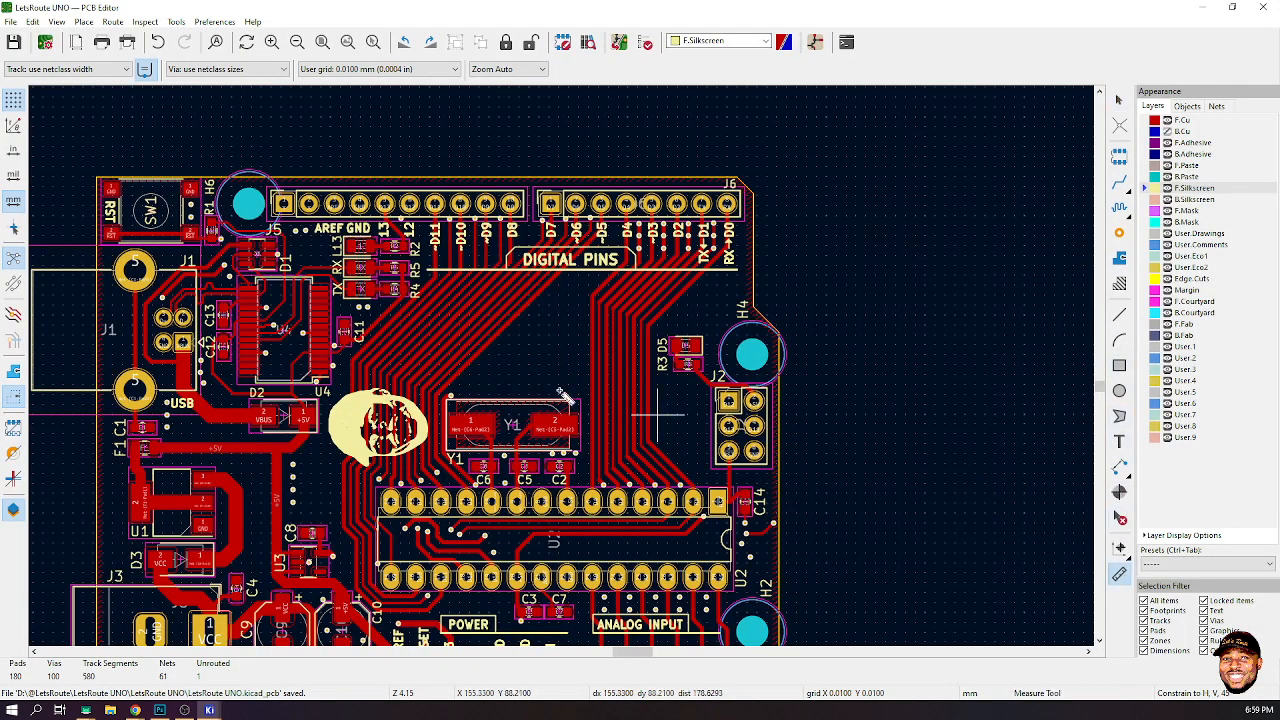
click(431, 284)
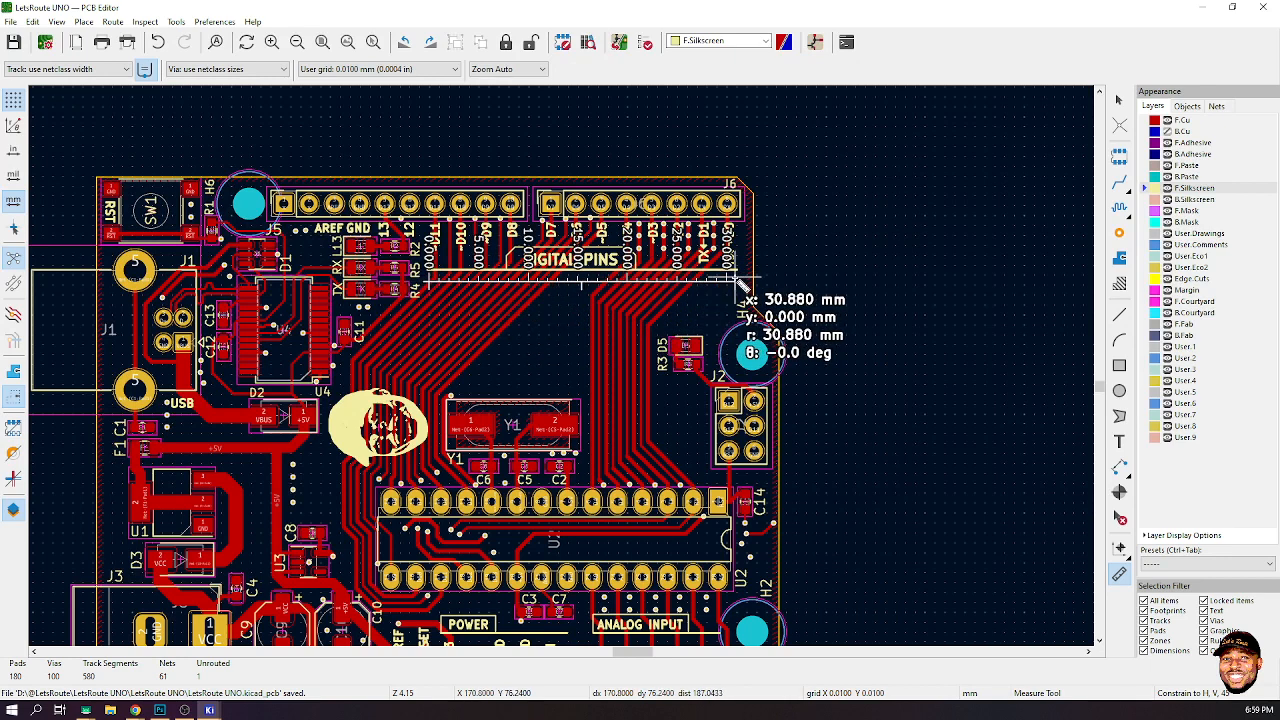
click(738, 283)
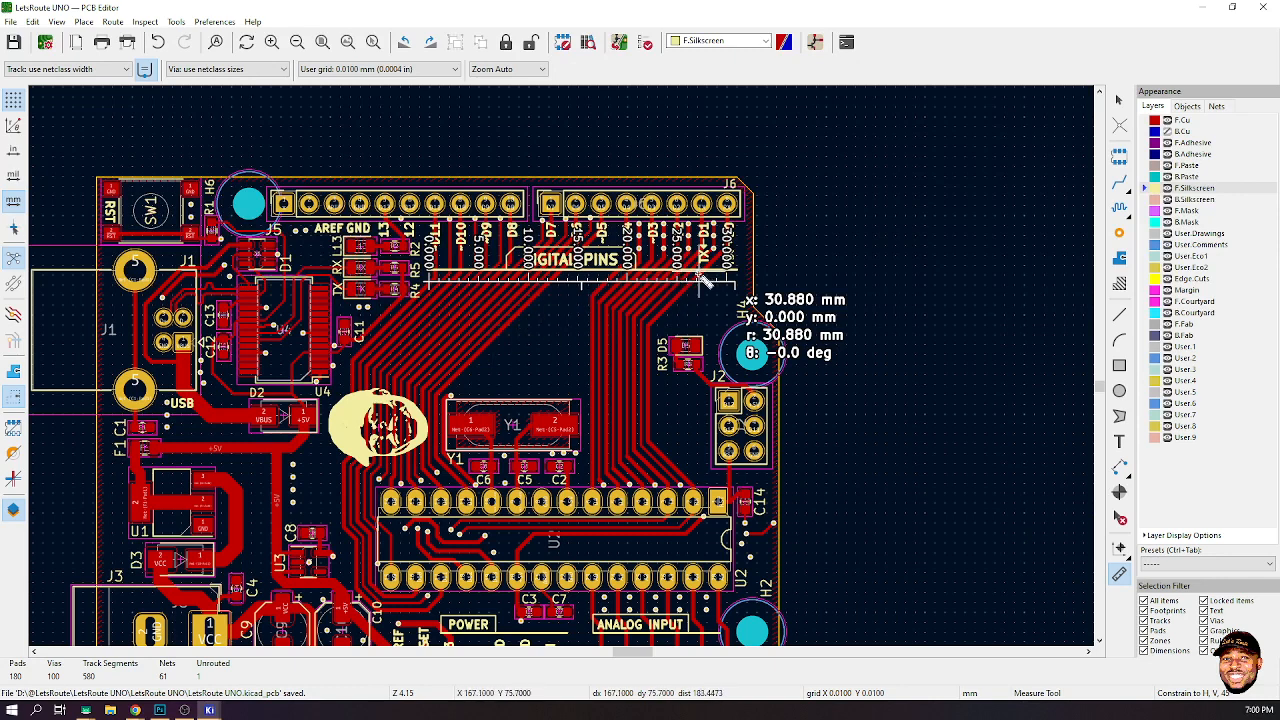
click(699, 280)
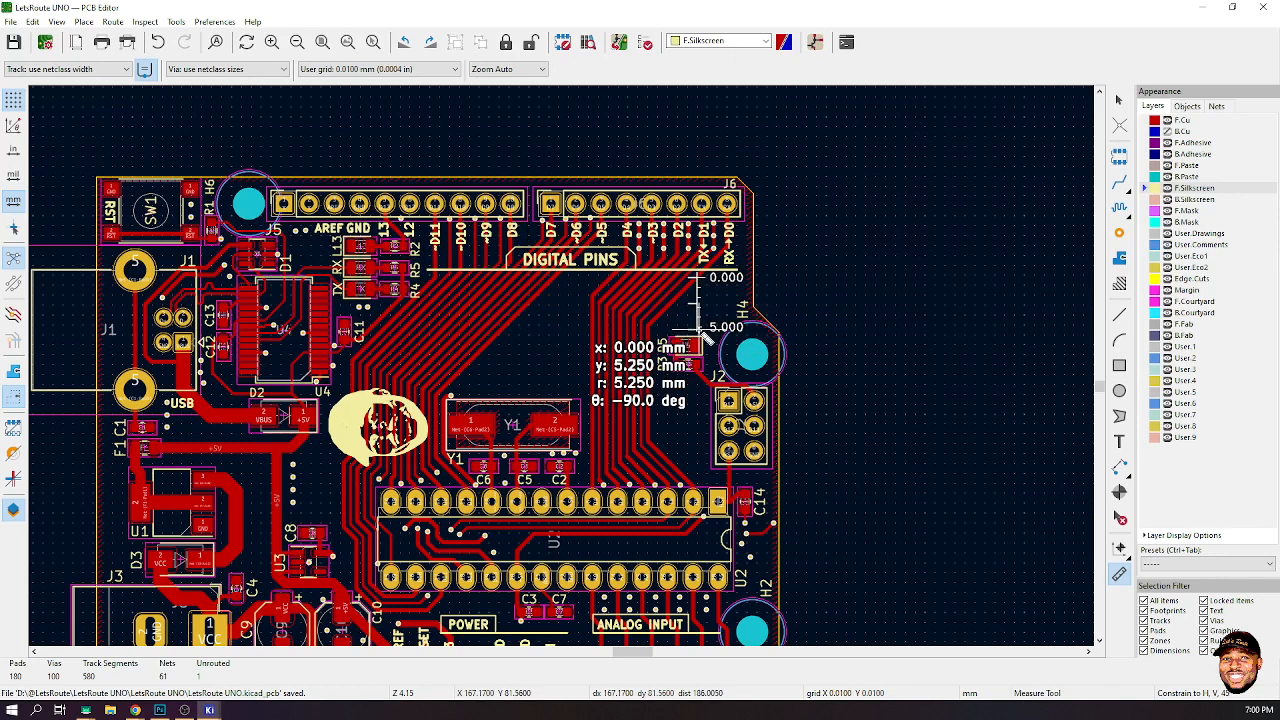
click(702, 336)
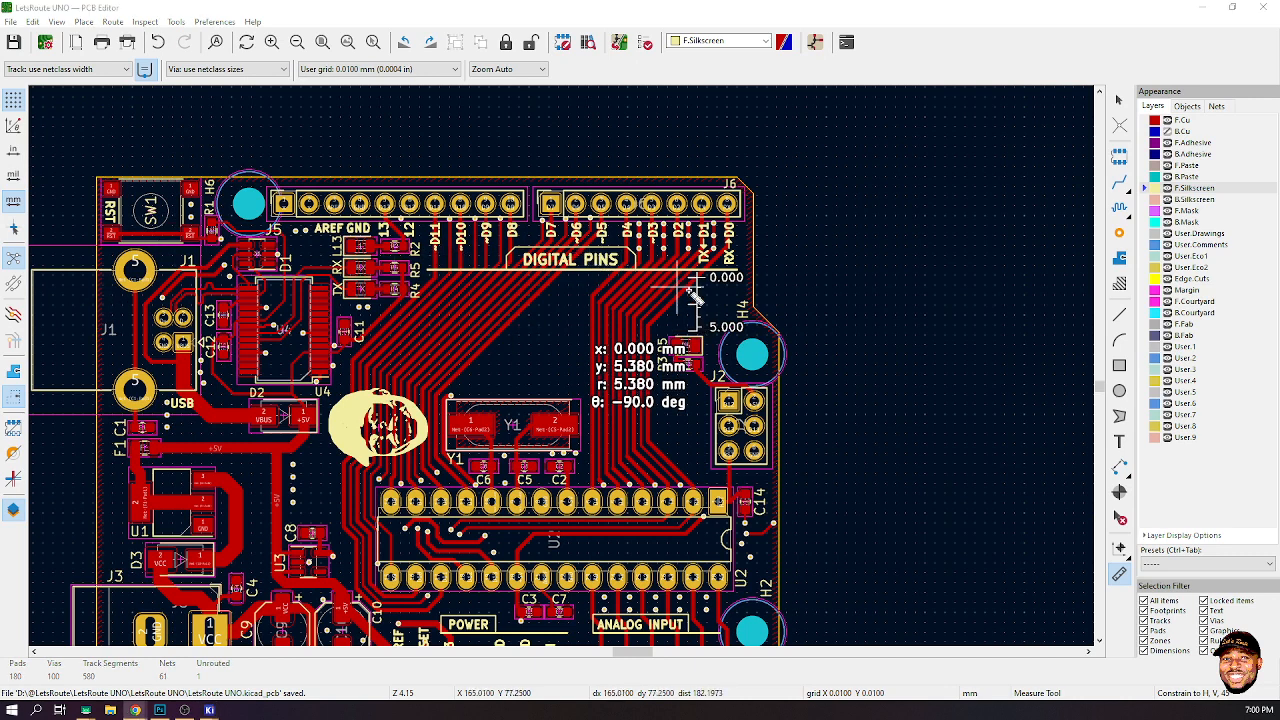
- Switch to Photoshop and delete the face layer from the Untitled-1 document
click(1201, 7)
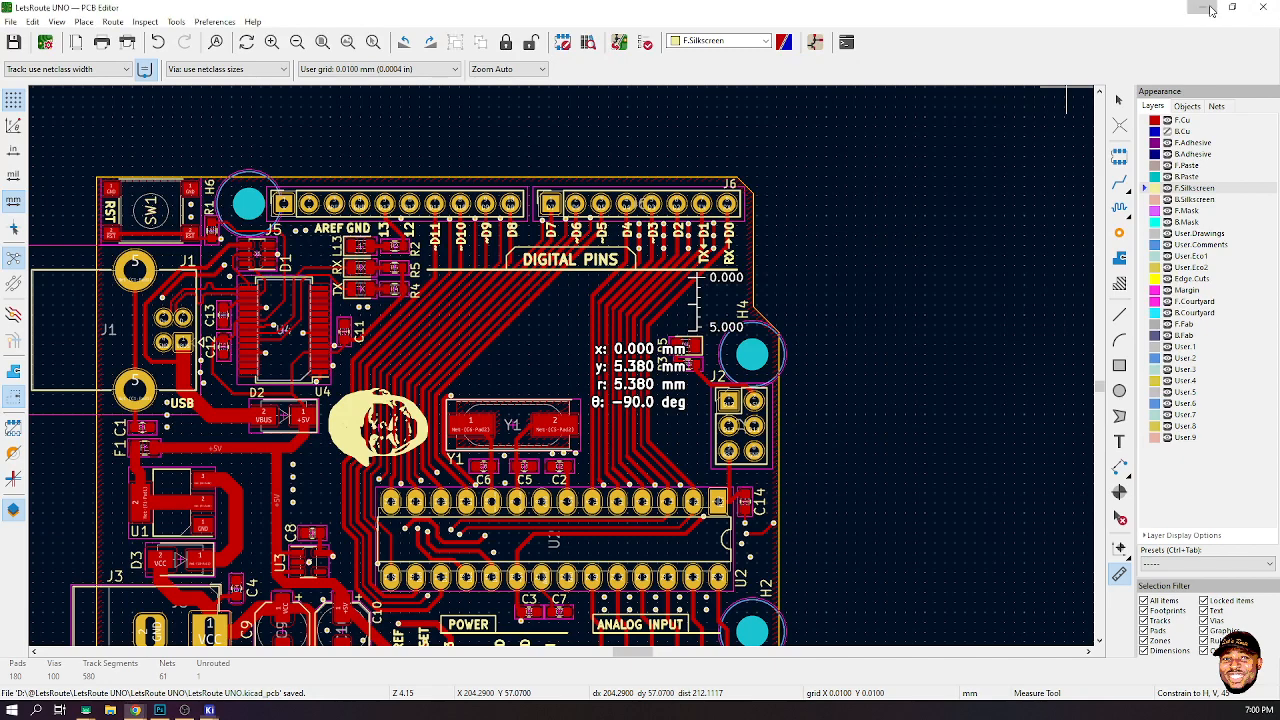
click(159, 710)
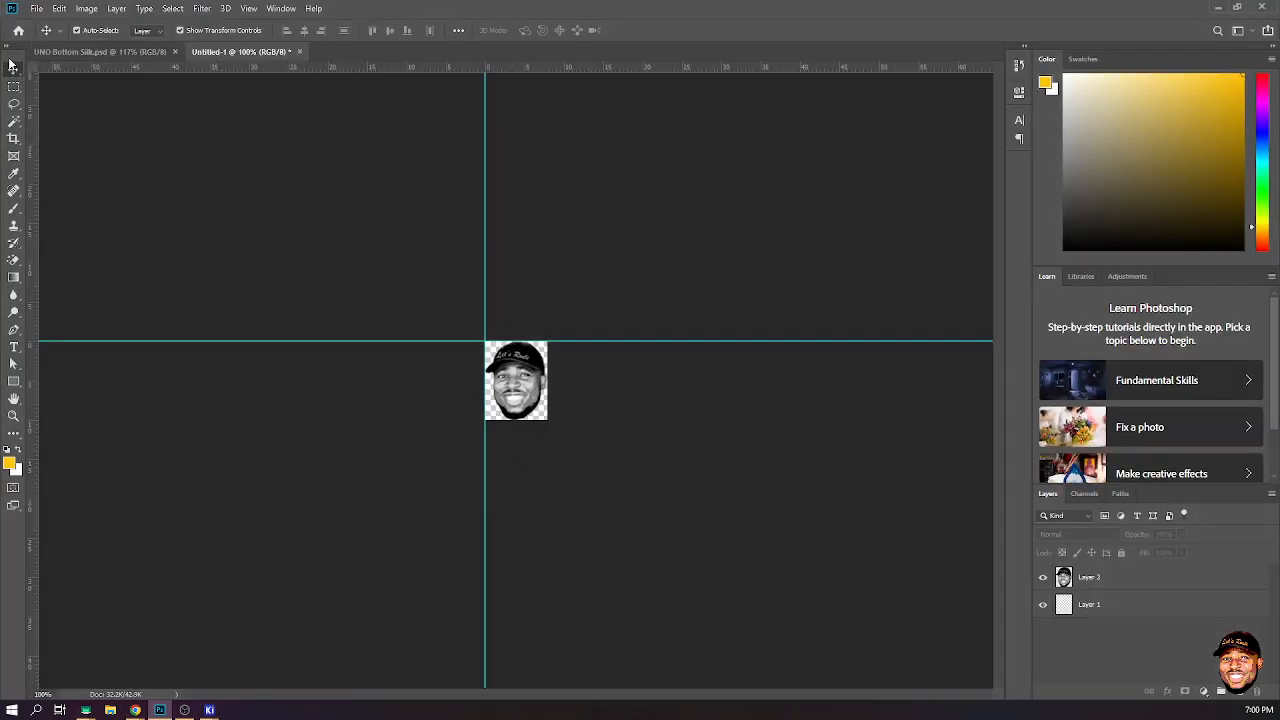
click(110, 58)
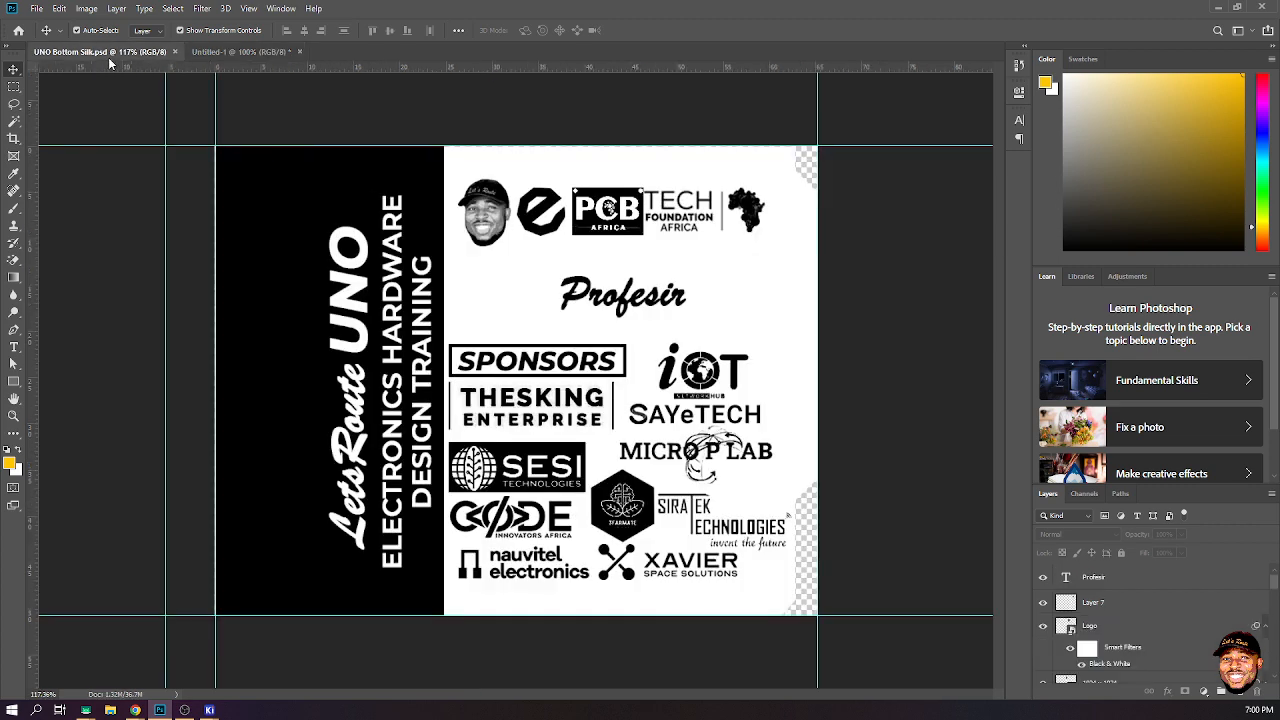
click(240, 52)
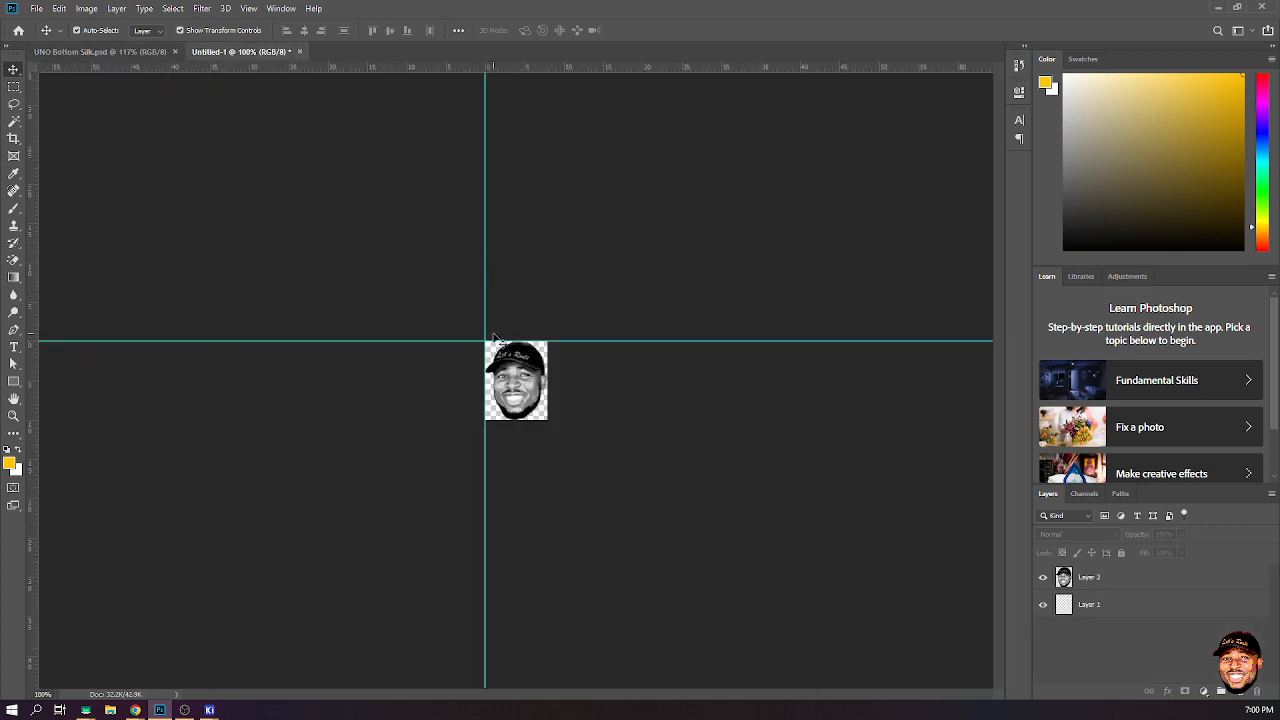
click(524, 400)
key(Delete)
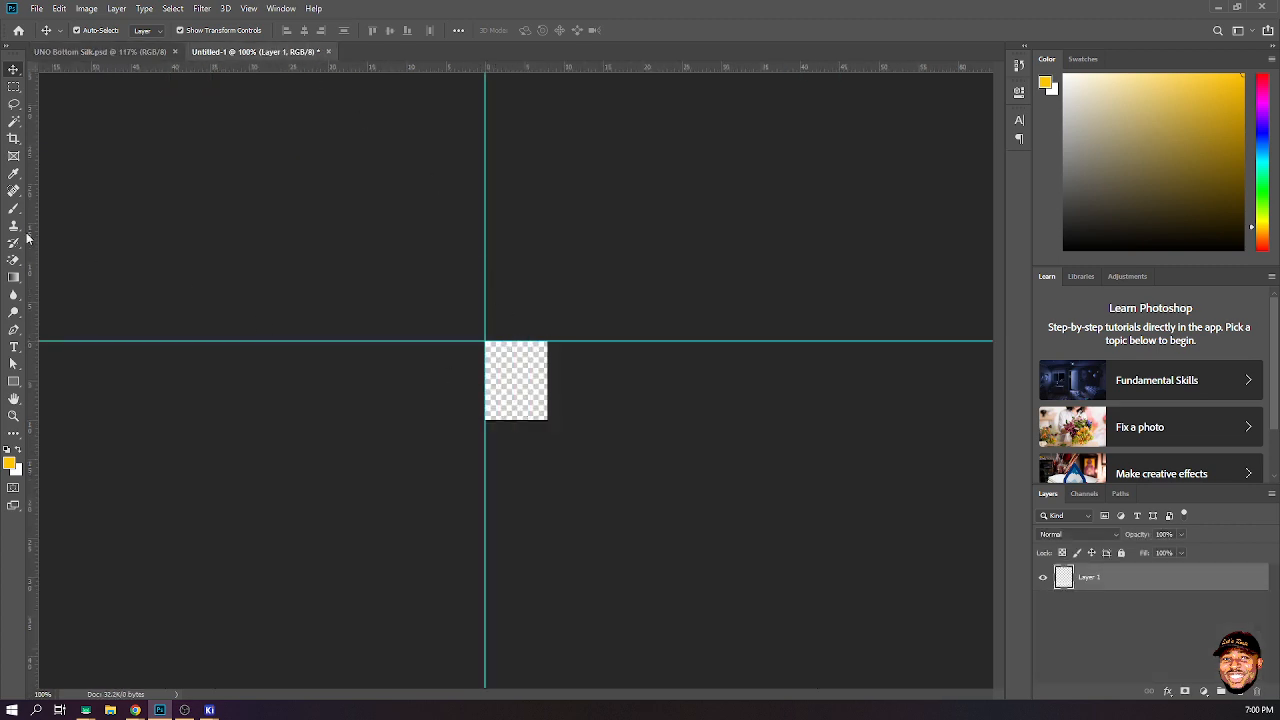
- Widen the canvas with the Crop tool into a wide, short banner
click(14, 138)
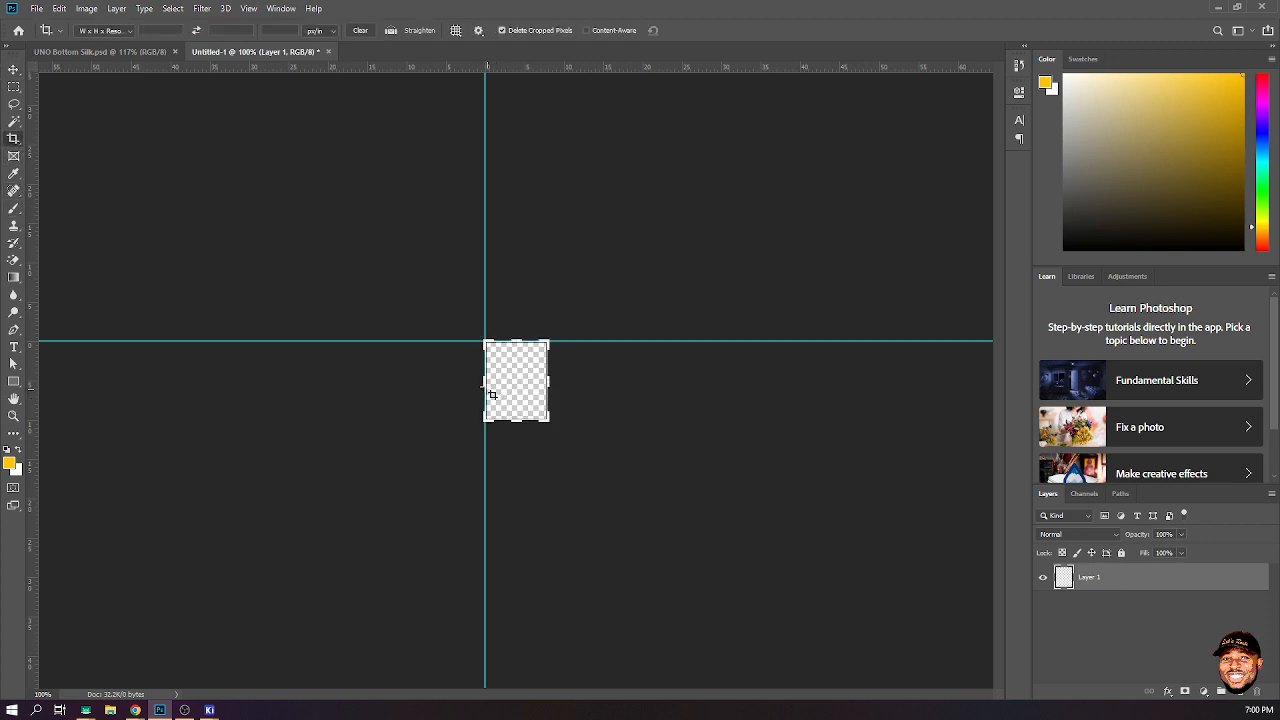
drag(491, 394, 389, 381)
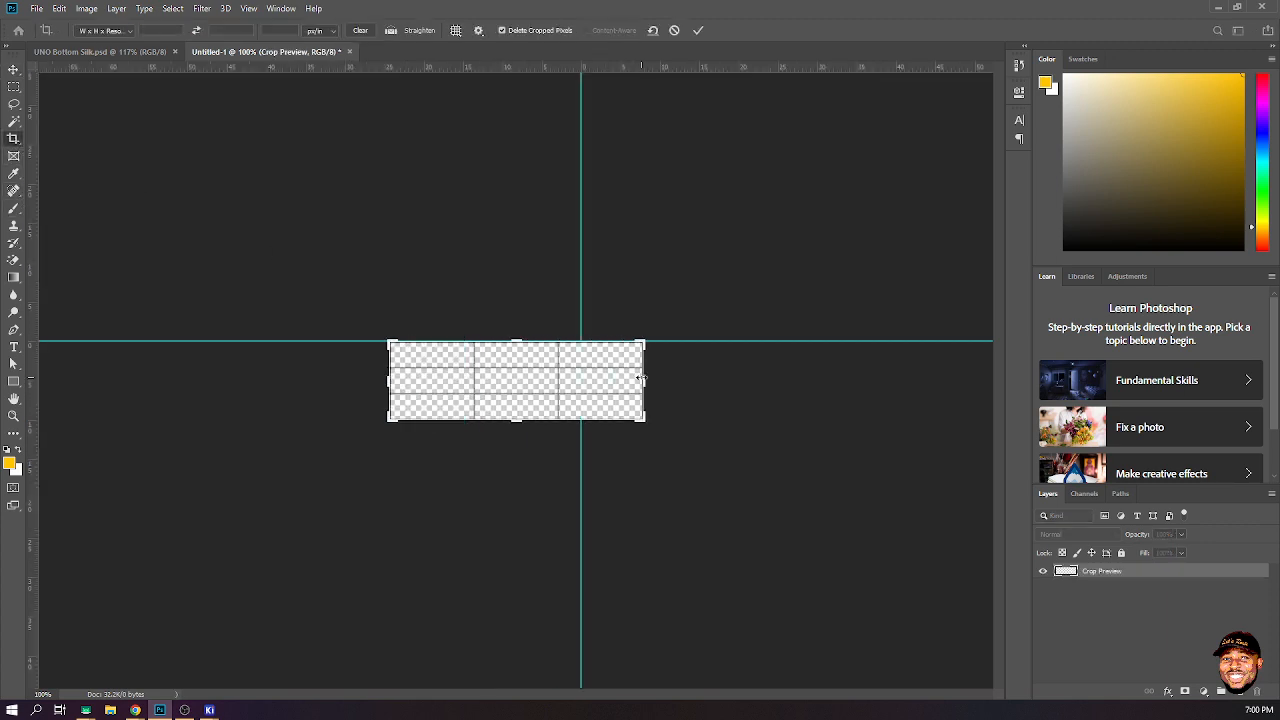
mouse_move(640, 380)
mouse_down()
mouse_move(684, 362)
mouse_move(690, 380)
mouse_move(647, 412)
mouse_move(639, 401)
mouse_up()
key(ctrl+r)
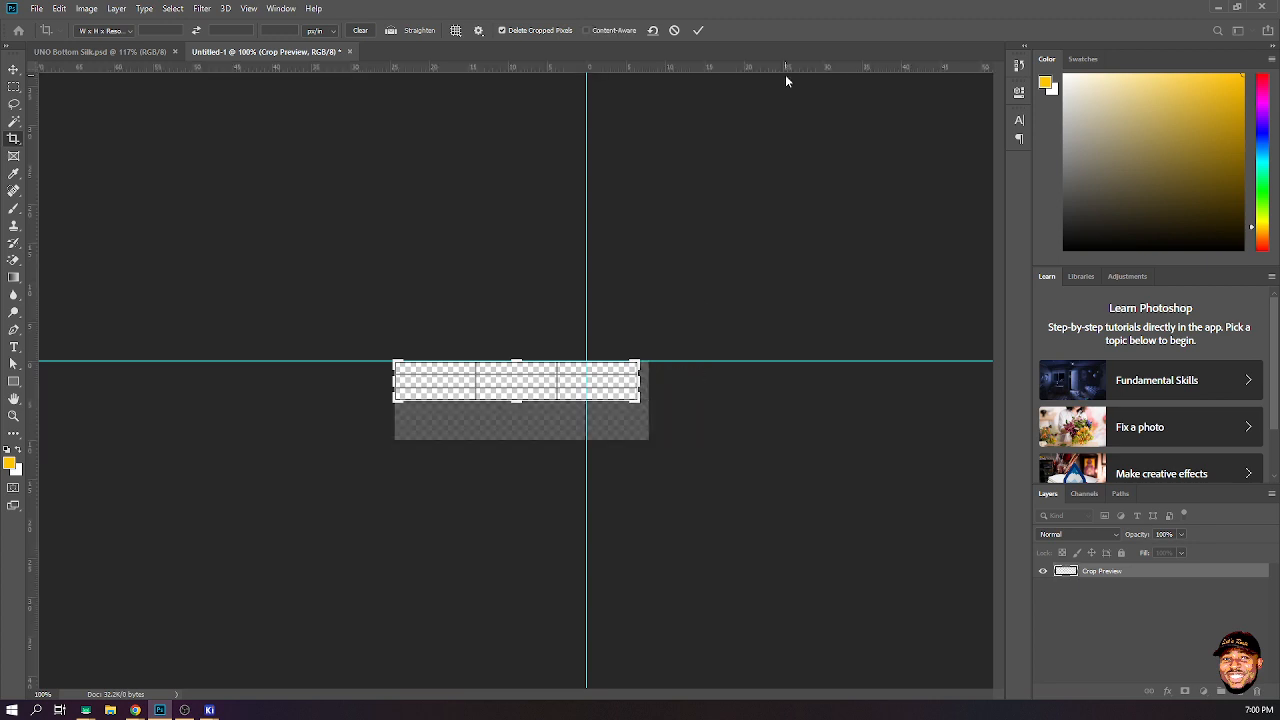
click(698, 30)
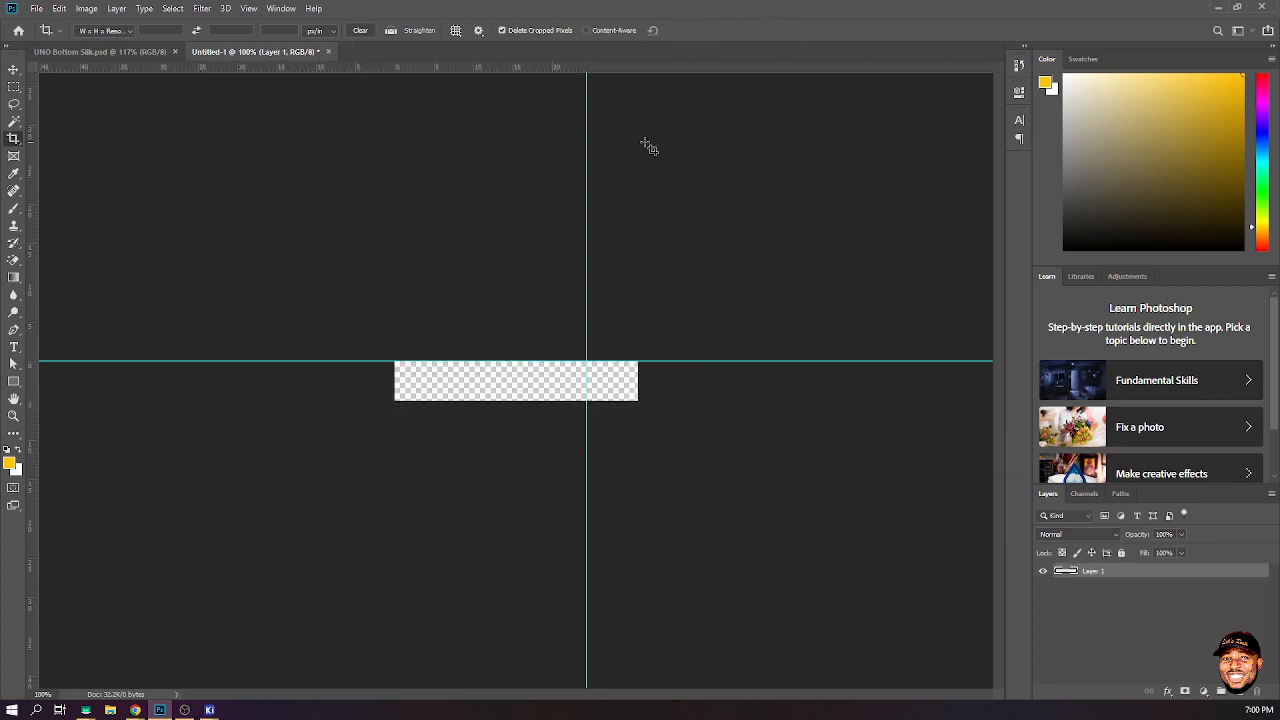
- Add the text LetsRoute in Brush Script MT italic on the canvas
click(13, 66)
alt+scroll(535, 397, up, 10)
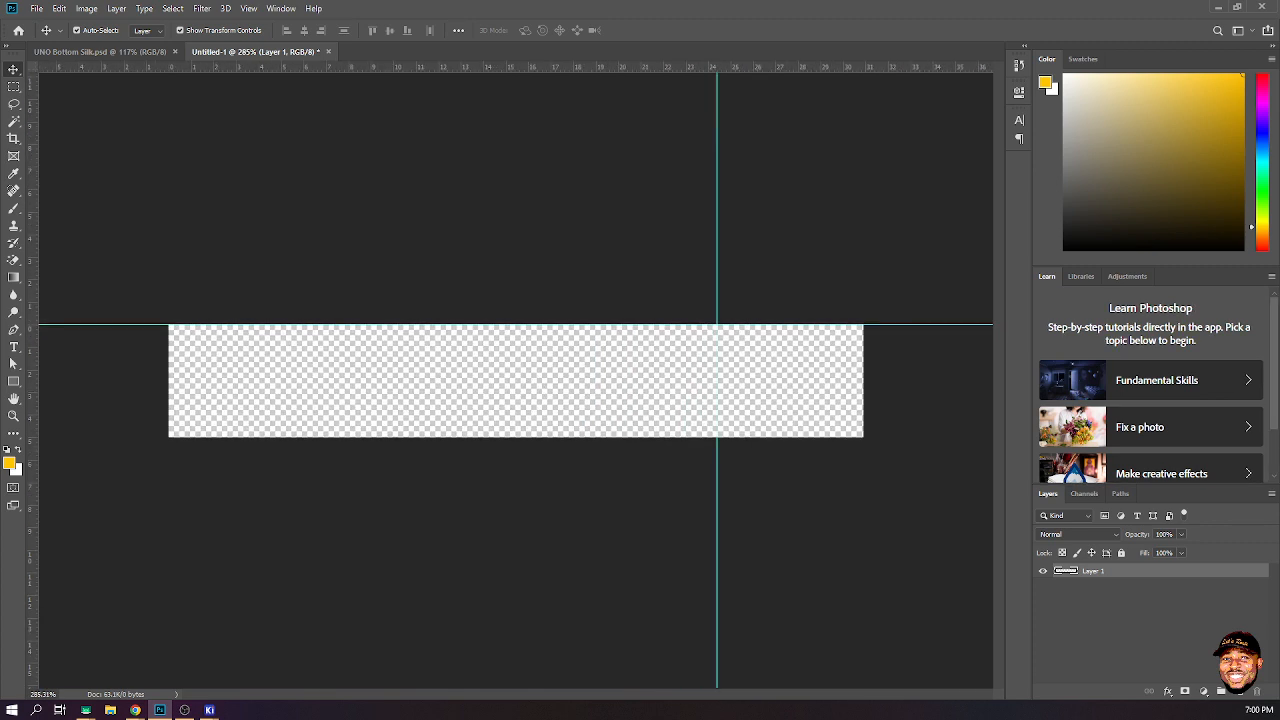
click(14, 347)
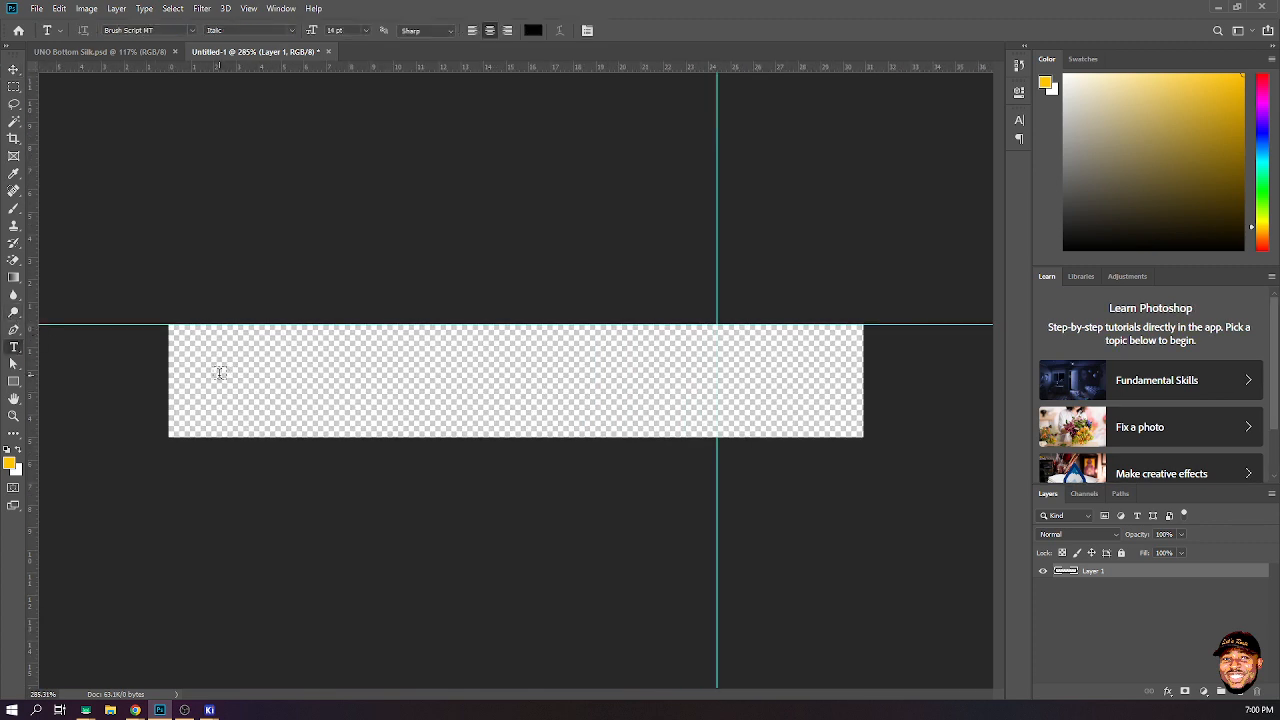
click(220, 373)
text(Let)
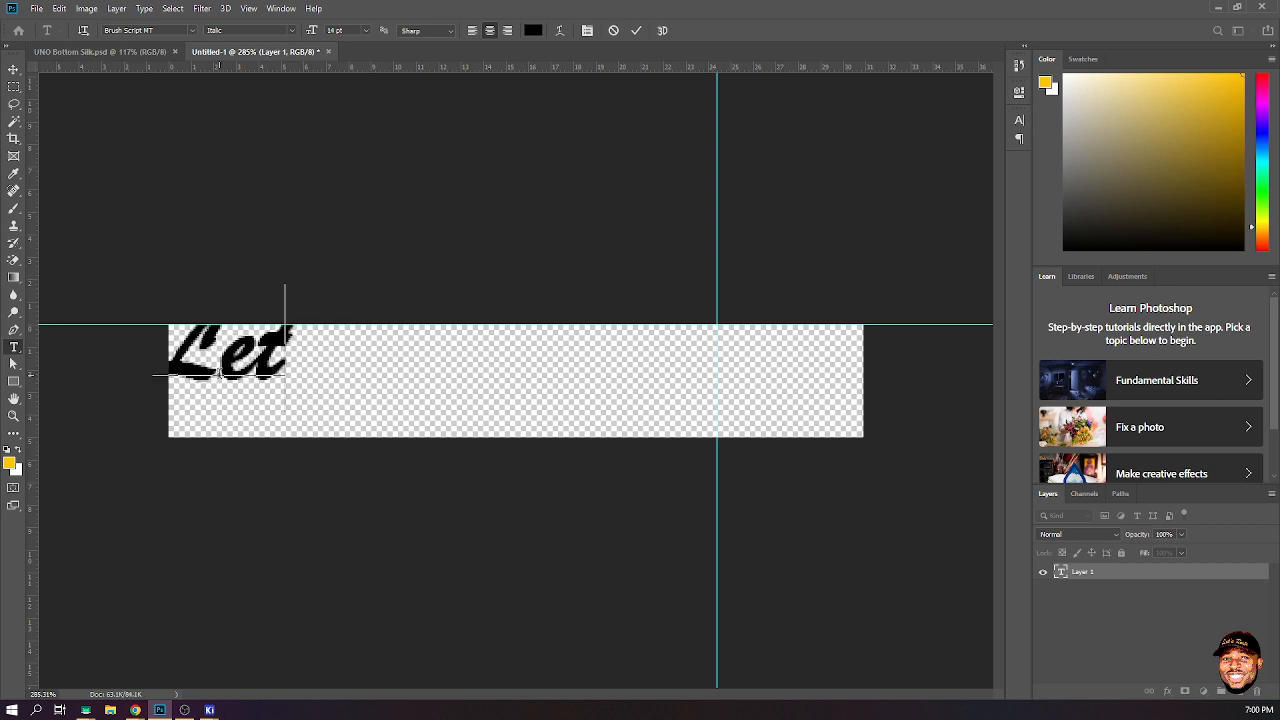
text(sRoute)
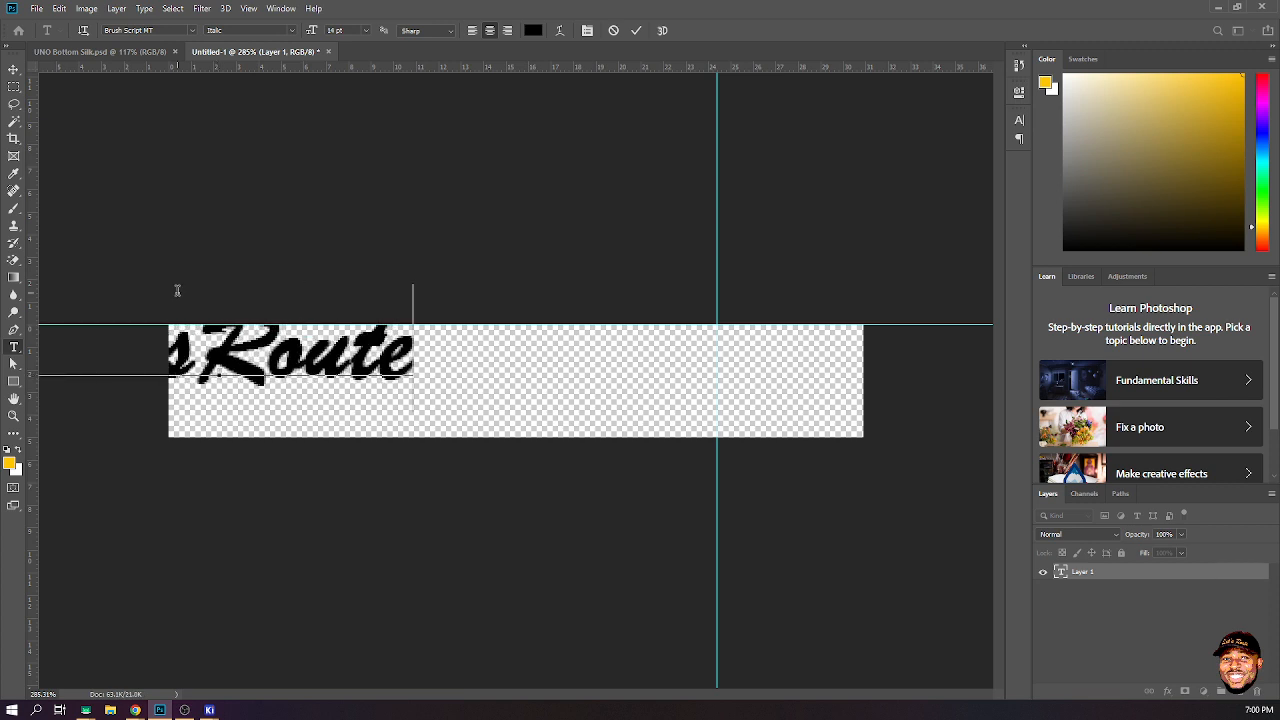
- Scale the LetsRoute text up to fill the canvas height
click(15, 70)
drag(362, 350, 612, 455)
mouse_move(559, 414)
mouse_down()
mouse_move(550, 405)
mouse_move(558, 416)
mouse_up()
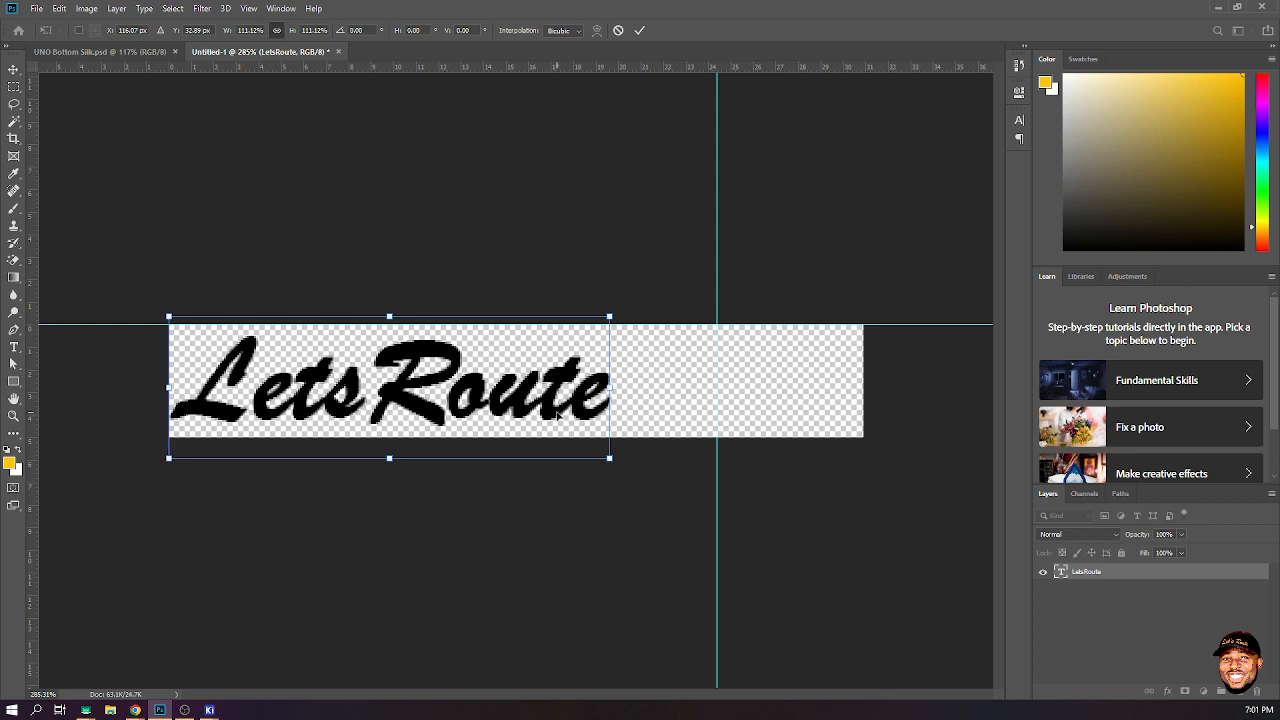
click(639, 30)
- Crop away the empty space on the canvas's right side so it fits the text
click(14, 139)
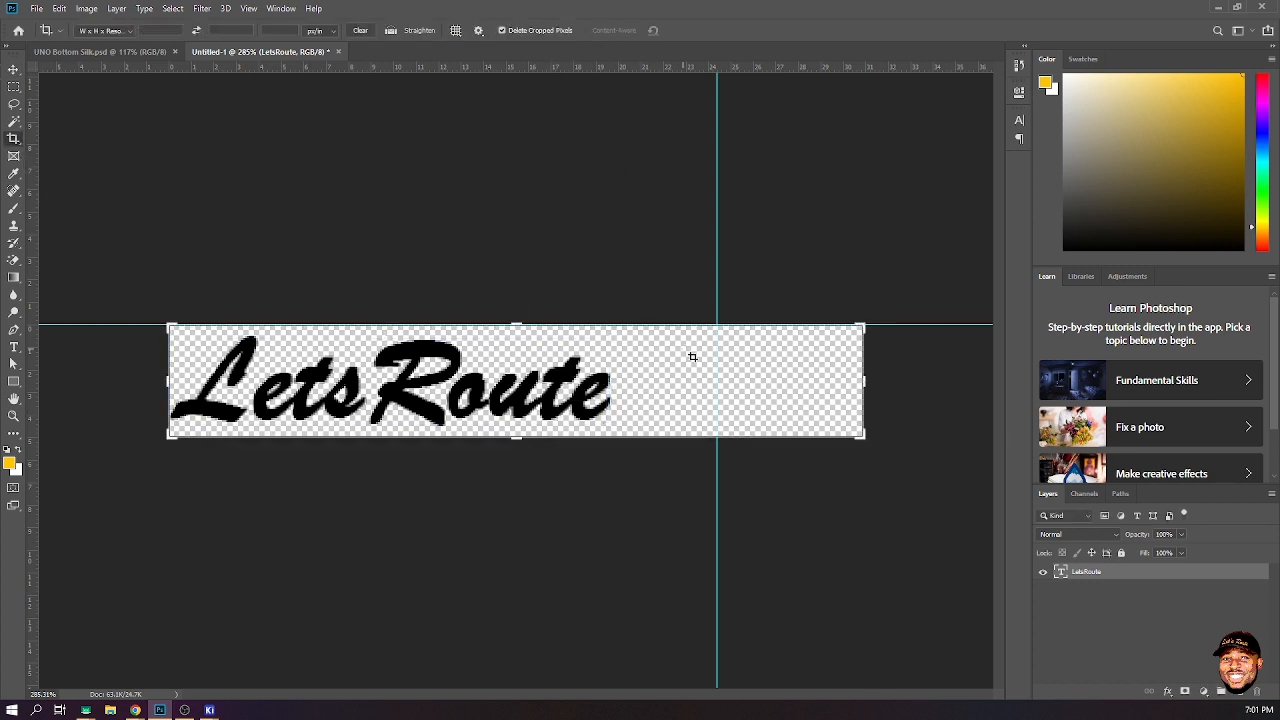
drag(858, 378, 739, 383)
click(13, 69)
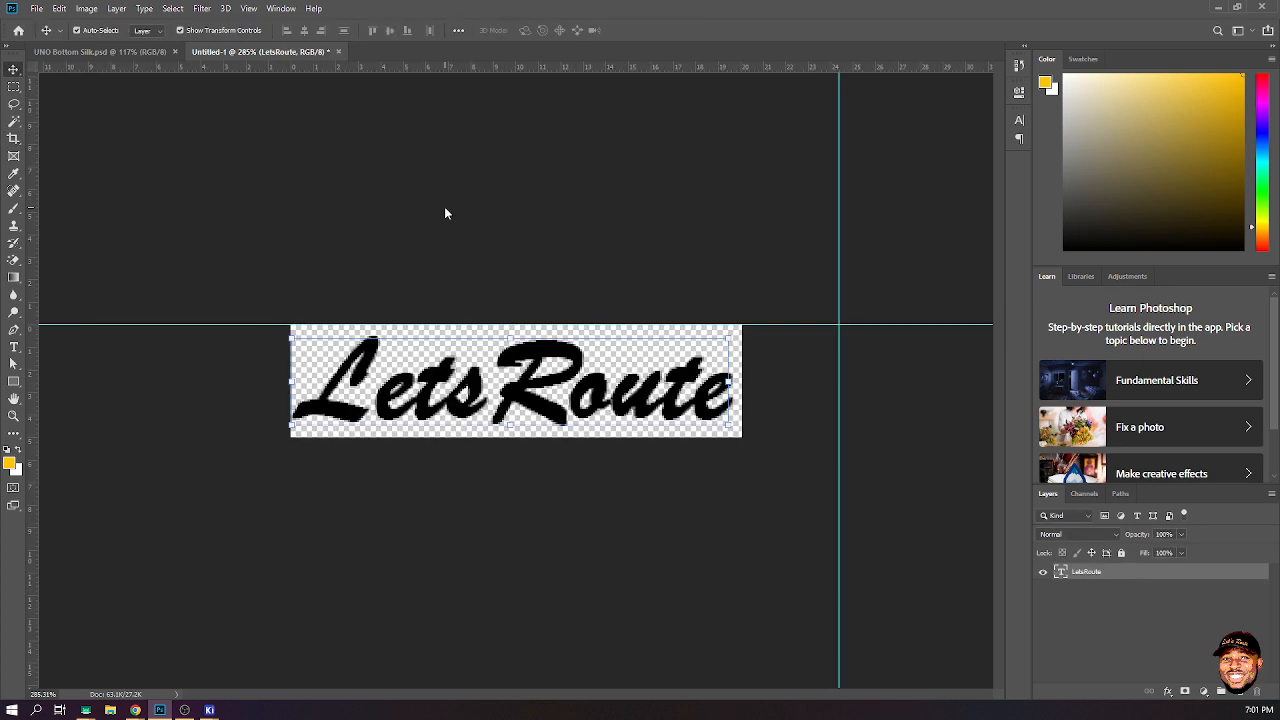
- Open the Export As dialog for the LetsRoute image
click(37, 9)
mouse_move(183, 186)
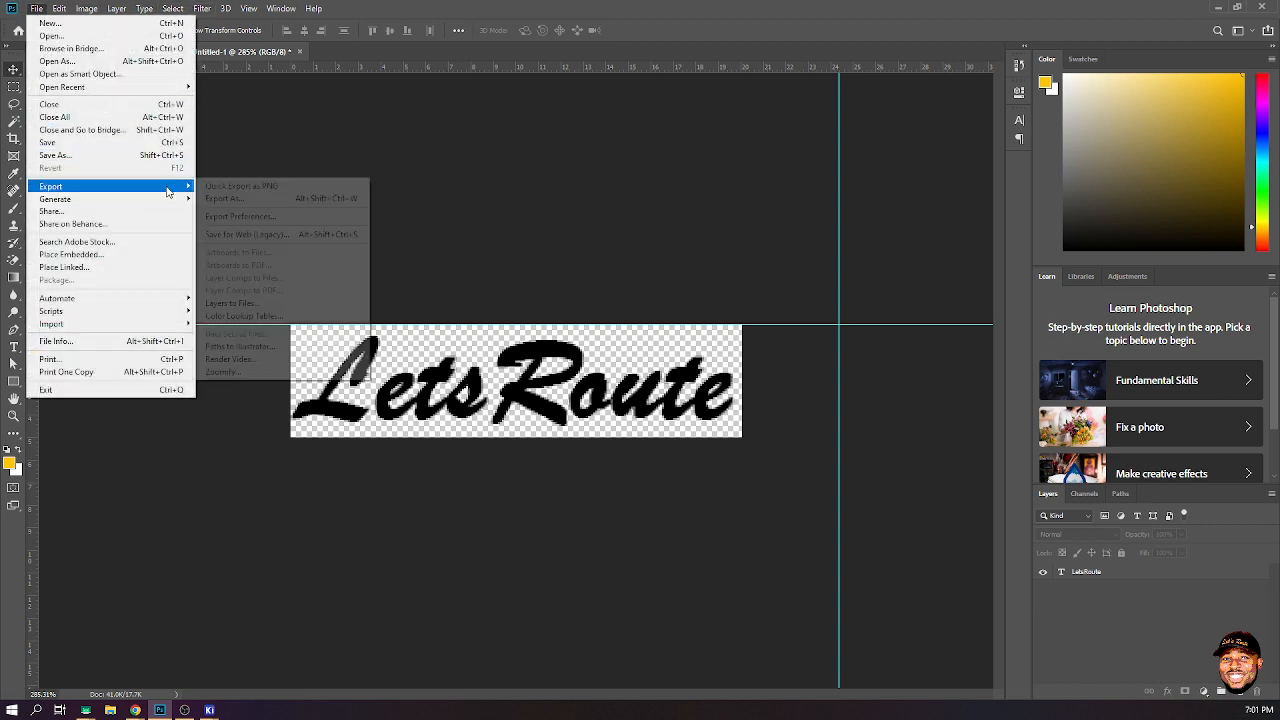
click(275, 217)
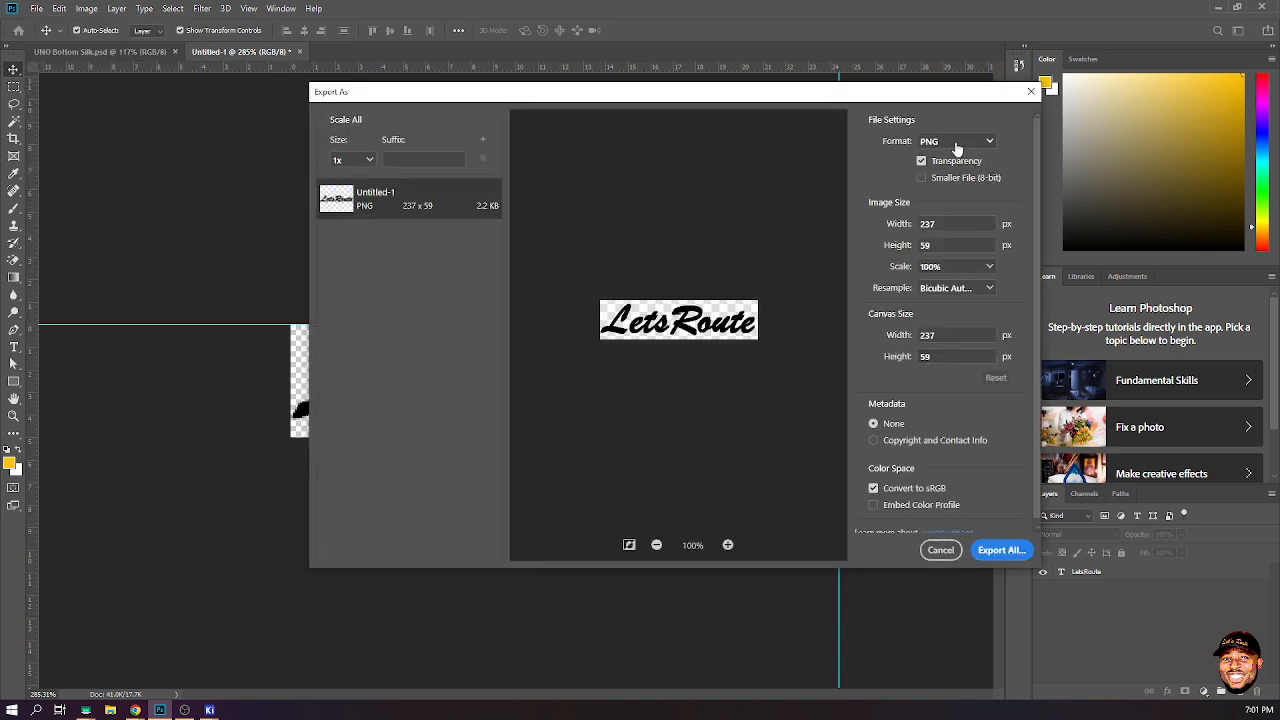
click(990, 558)
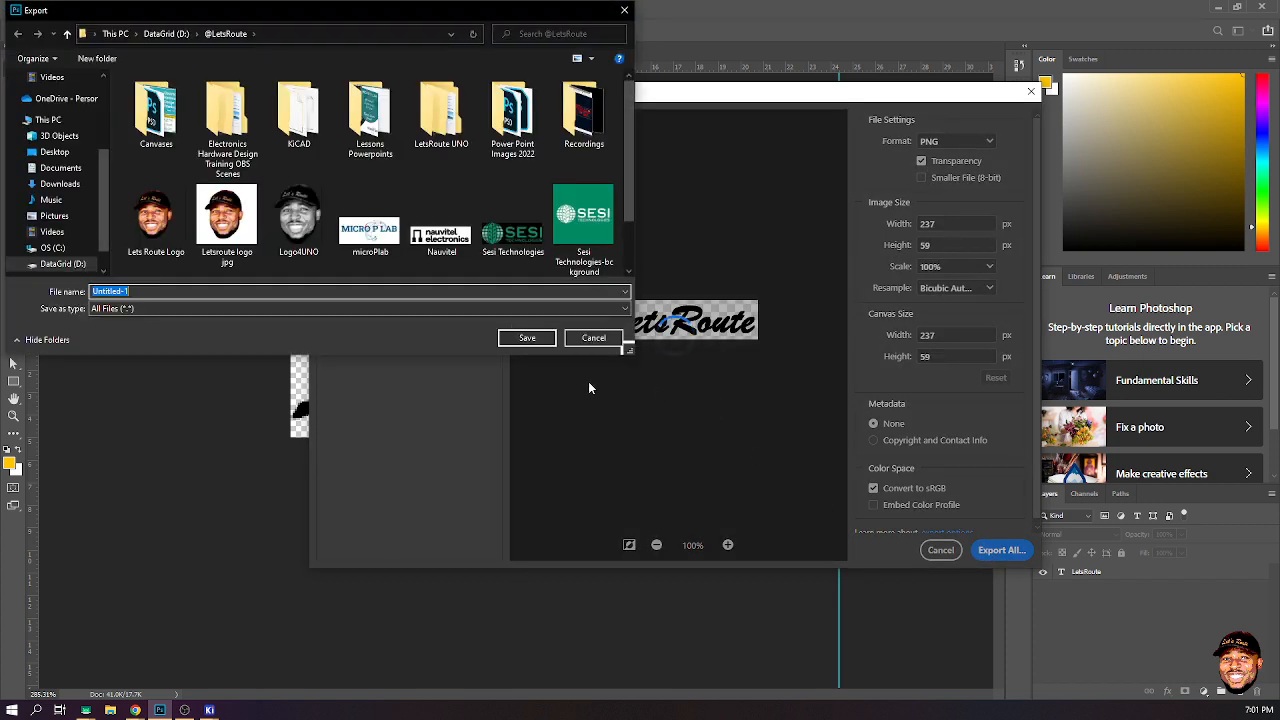
text(Lets)
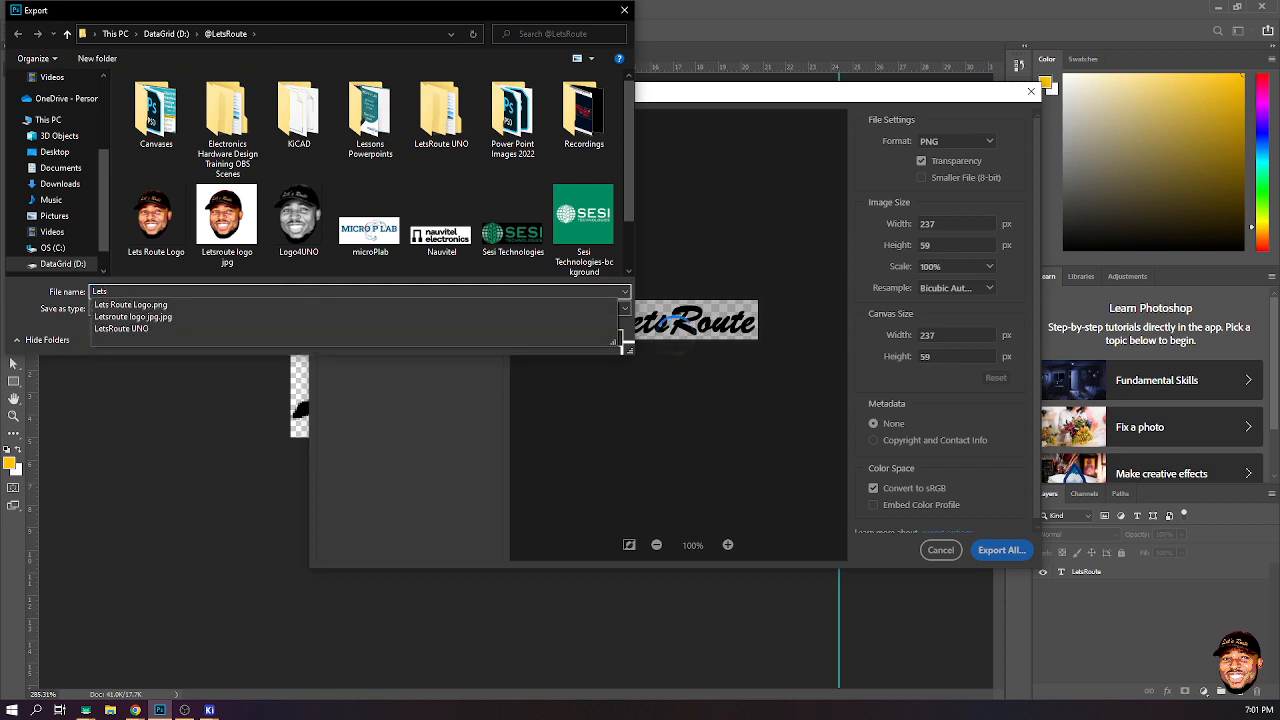
click(272, 291)
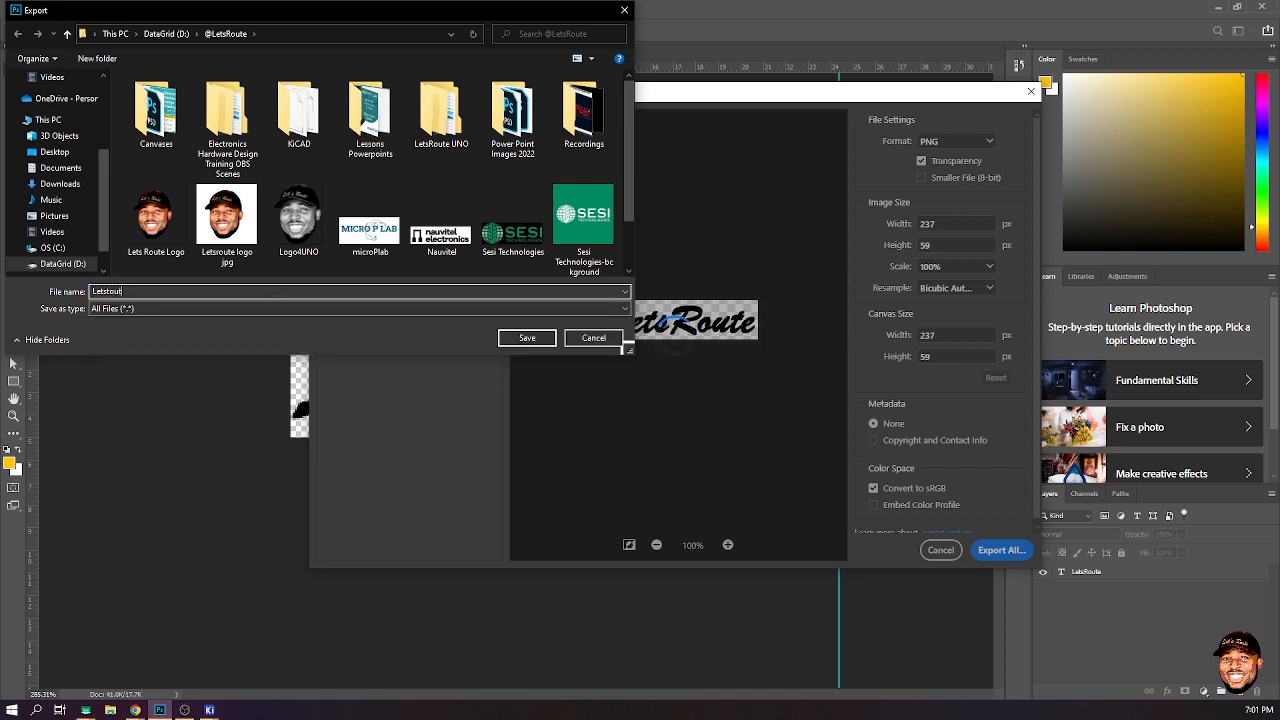
key(BackSpace)
text(rou)
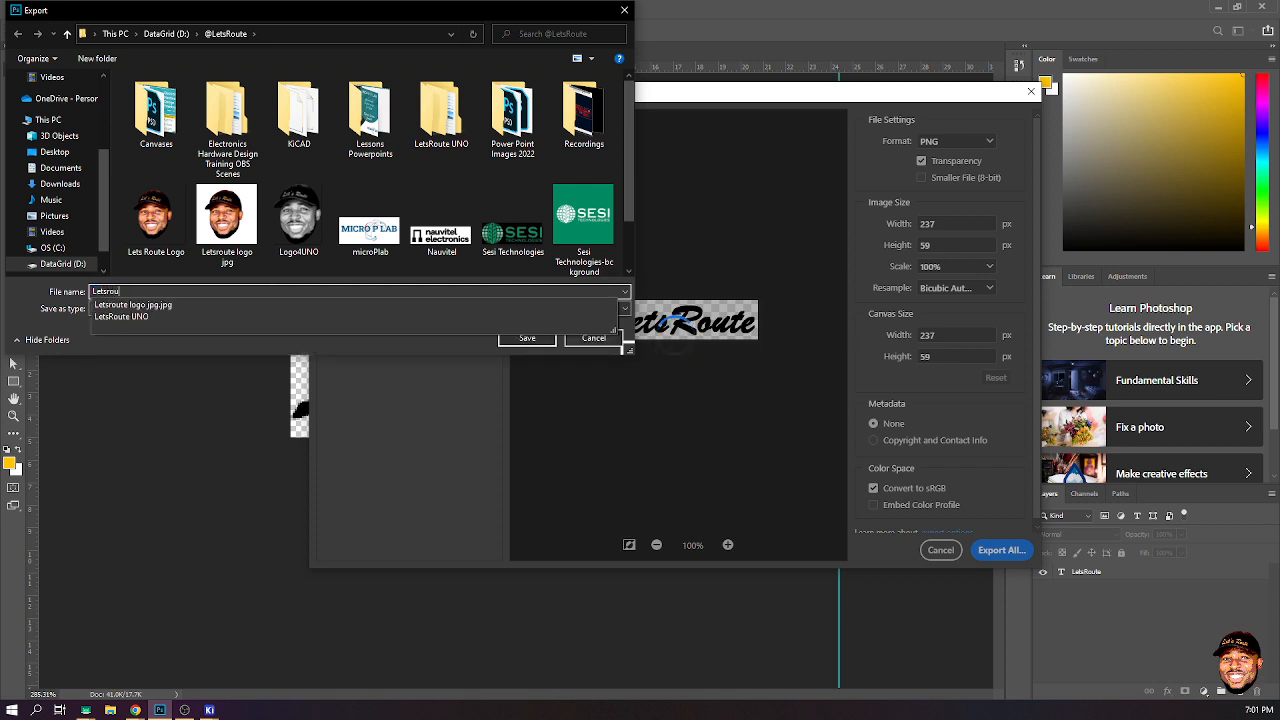
text(te)
key(Return)
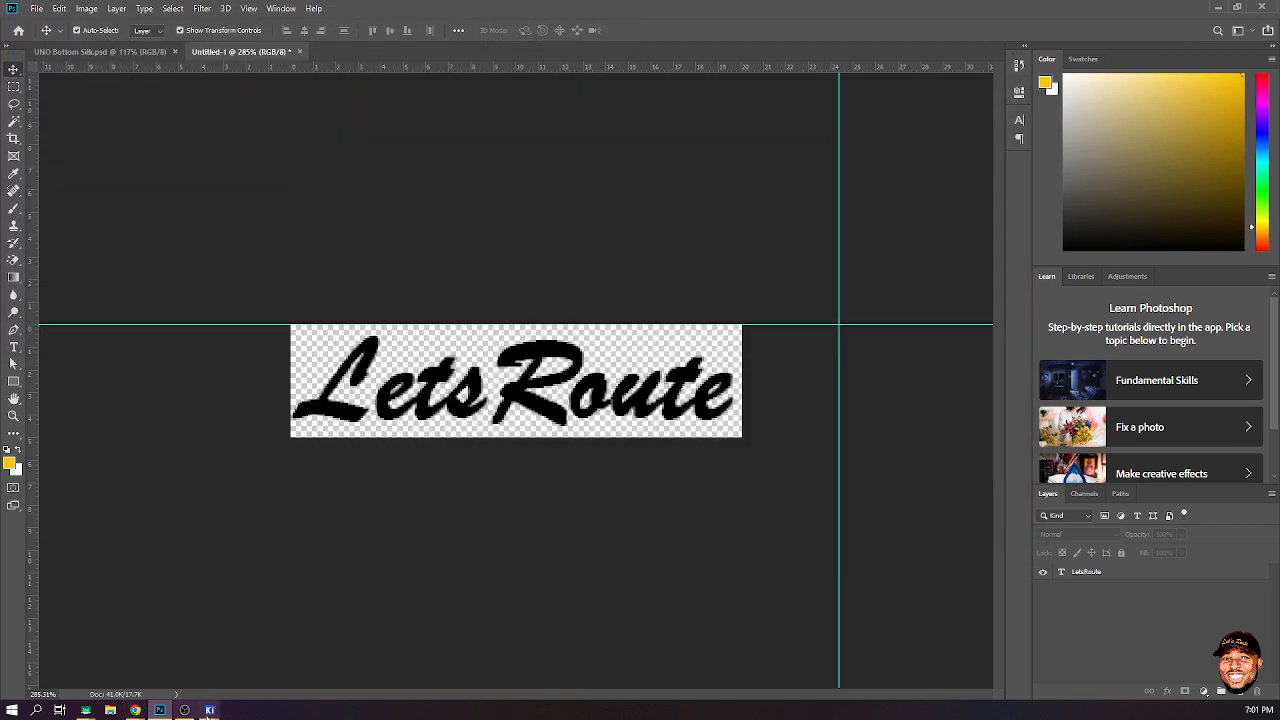
- Open KiCad's Image Converter and load the Letsroute text image
mouse_move(209, 710)
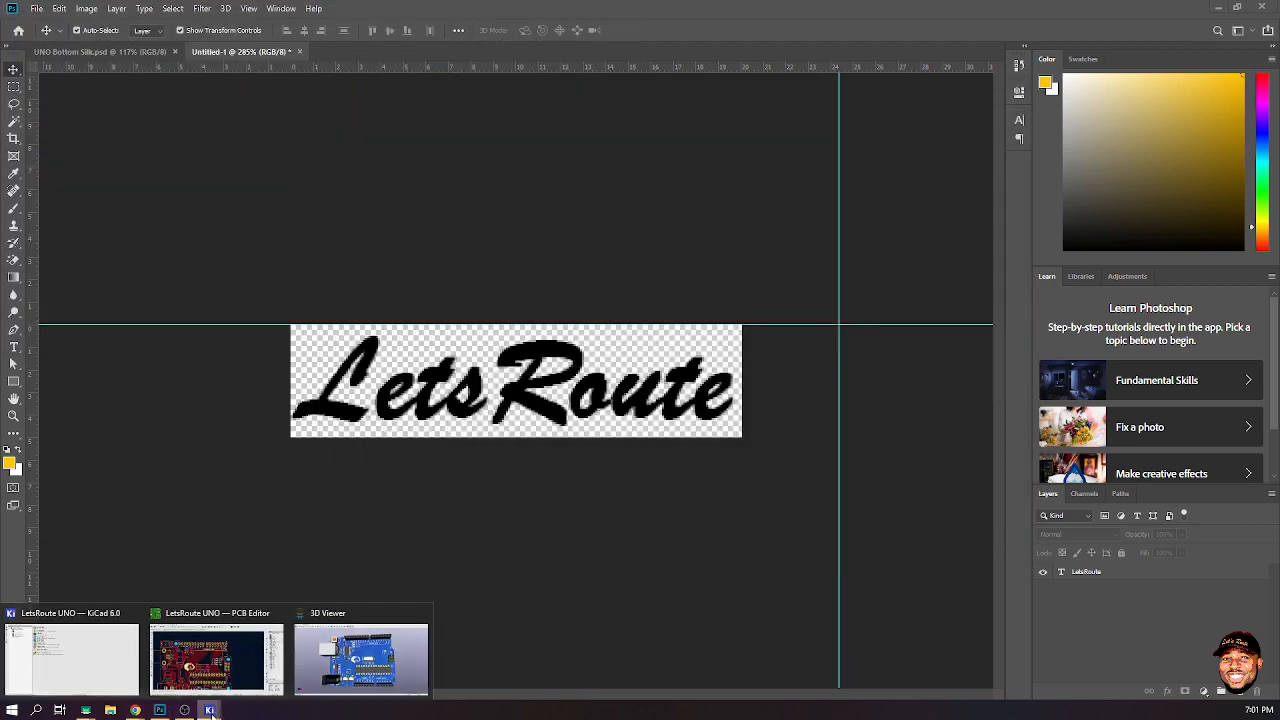
click(97, 664)
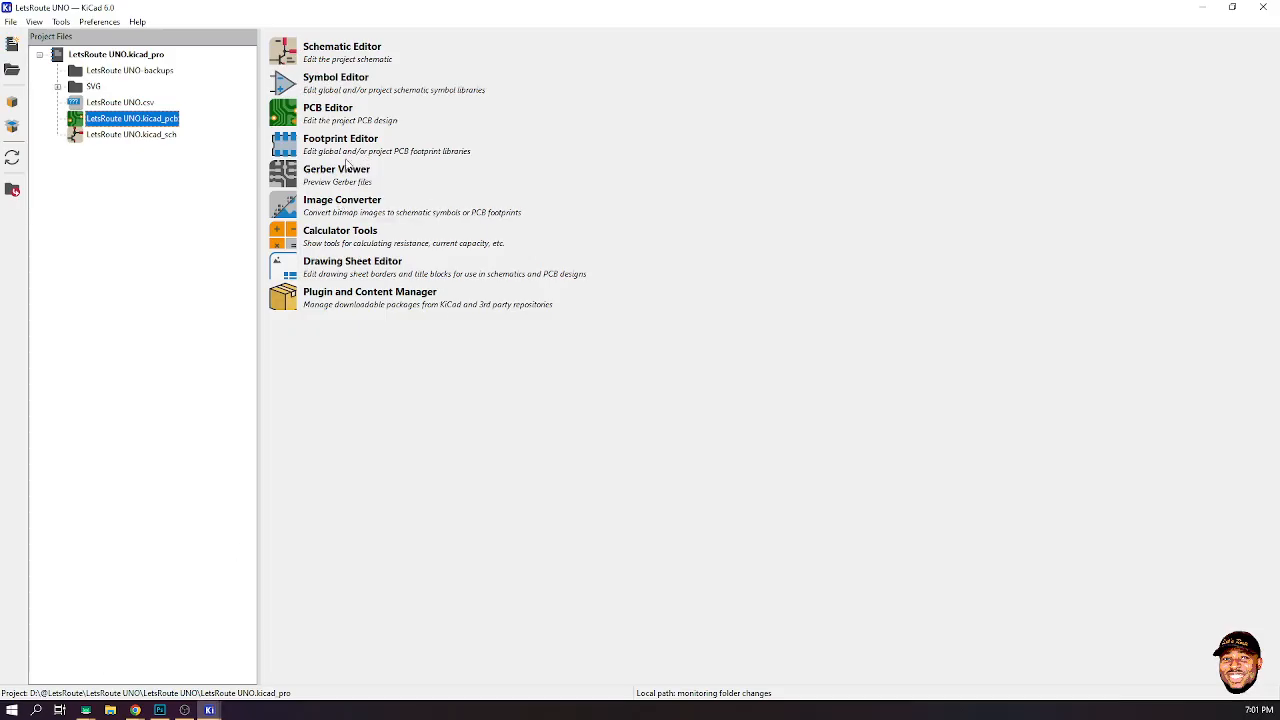
click(283, 205)
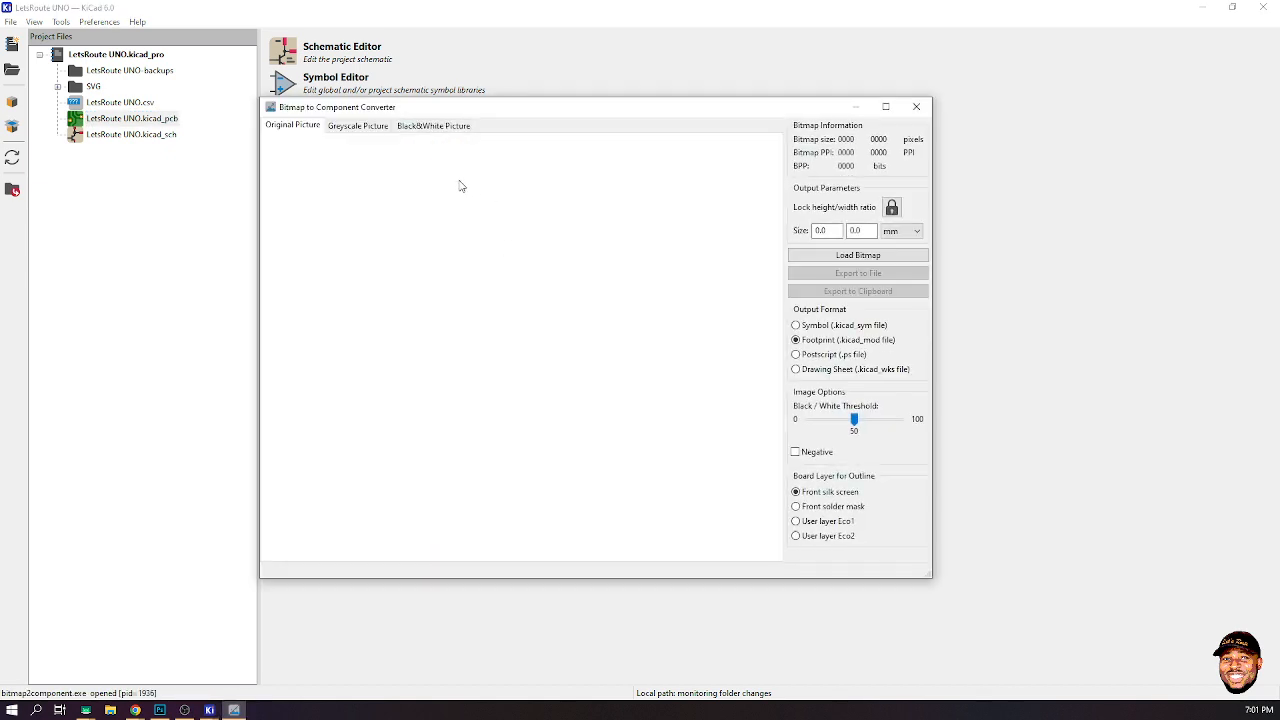
click(858, 255)
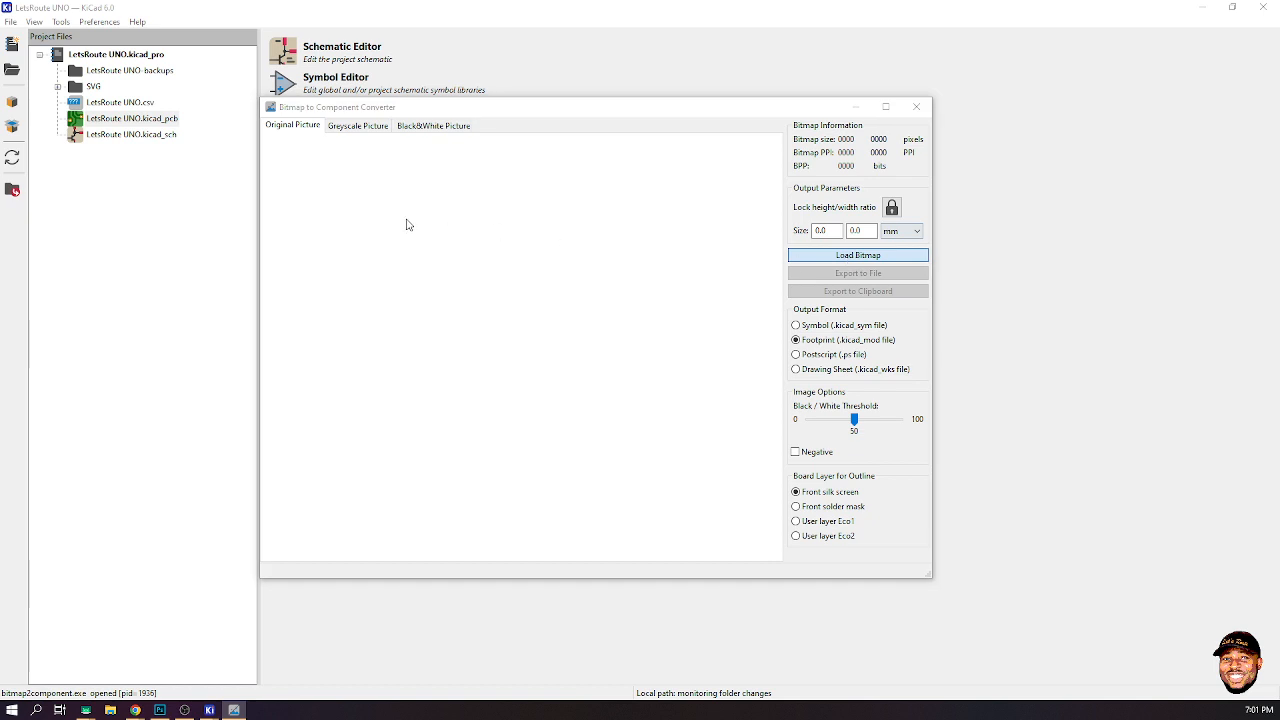
scroll(620, 360, down, 1)
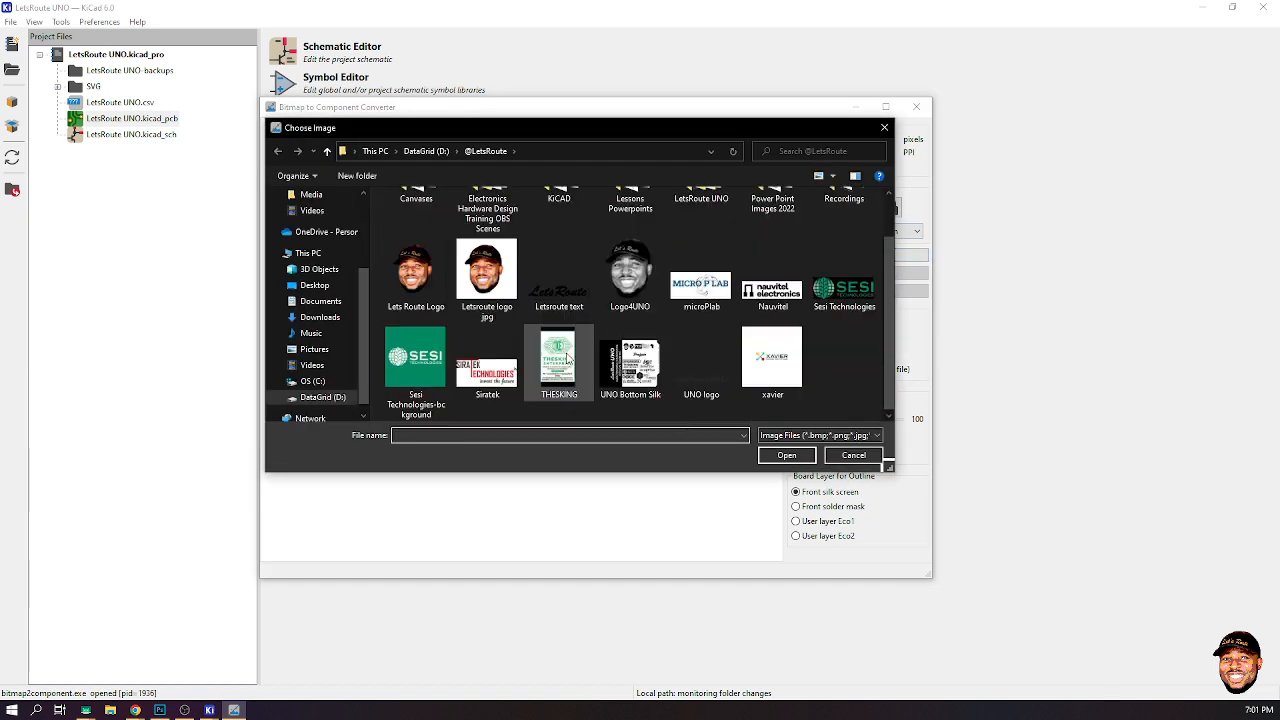
click(559, 272)
click(787, 455)
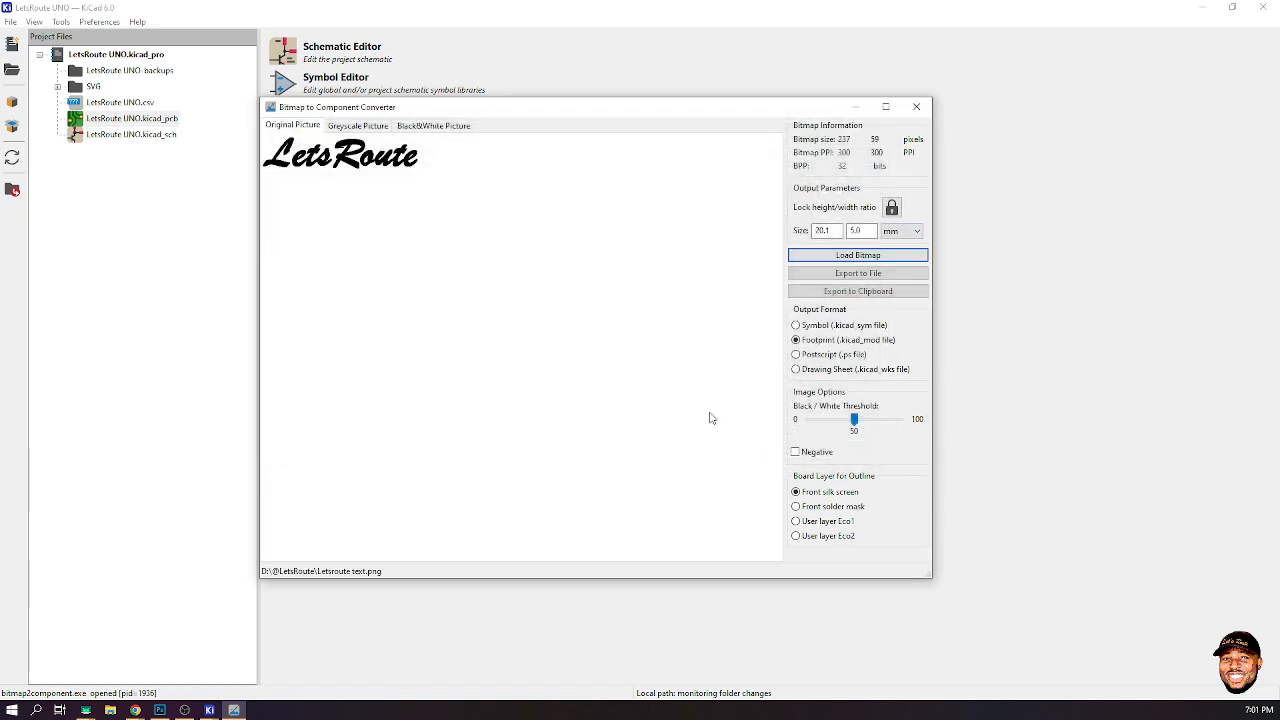
- Export the black-and-white LetsRoute conversion as a front-silkscreen footprint to the clipboard and close the converter
click(443, 129)
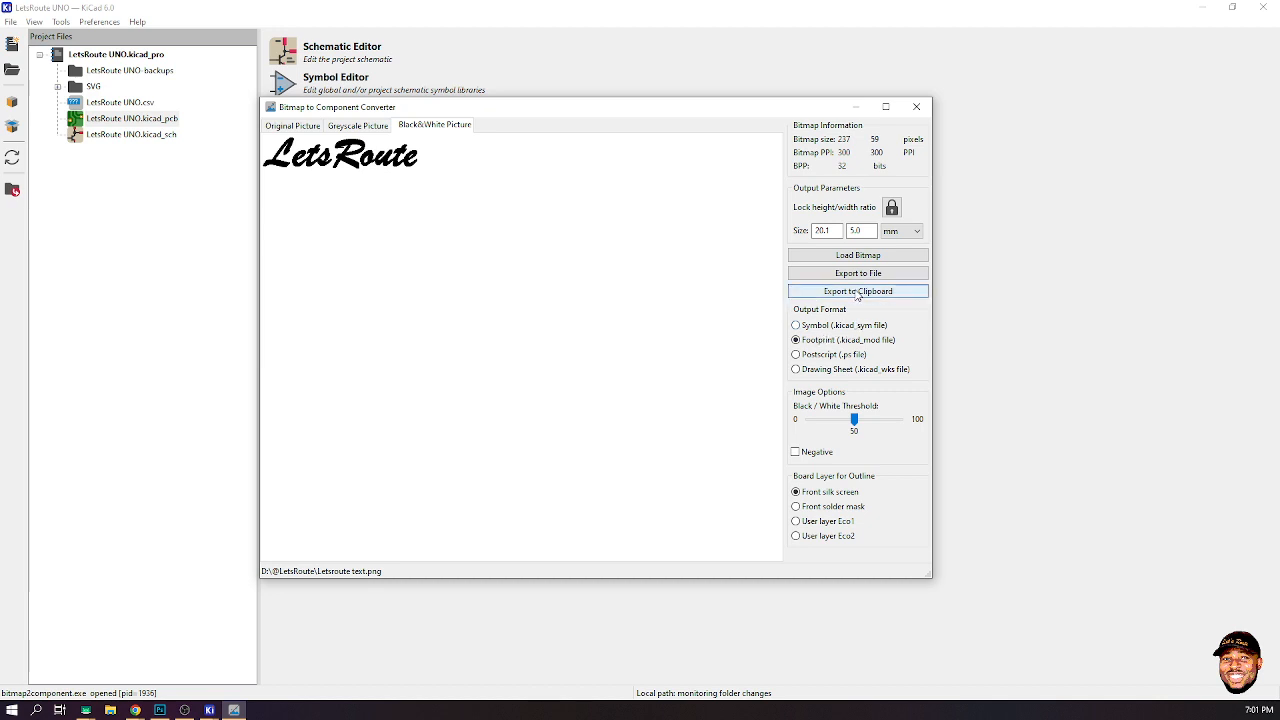
click(856, 292)
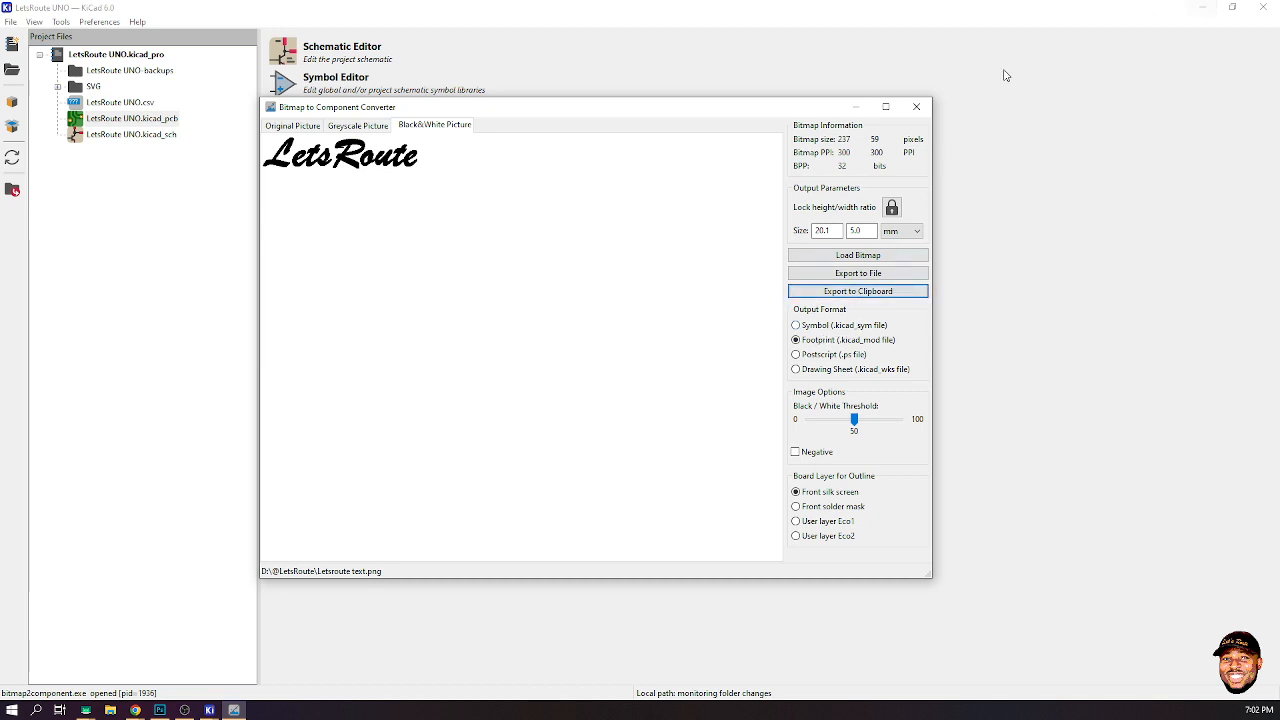
click(916, 106)
click(1202, 7)
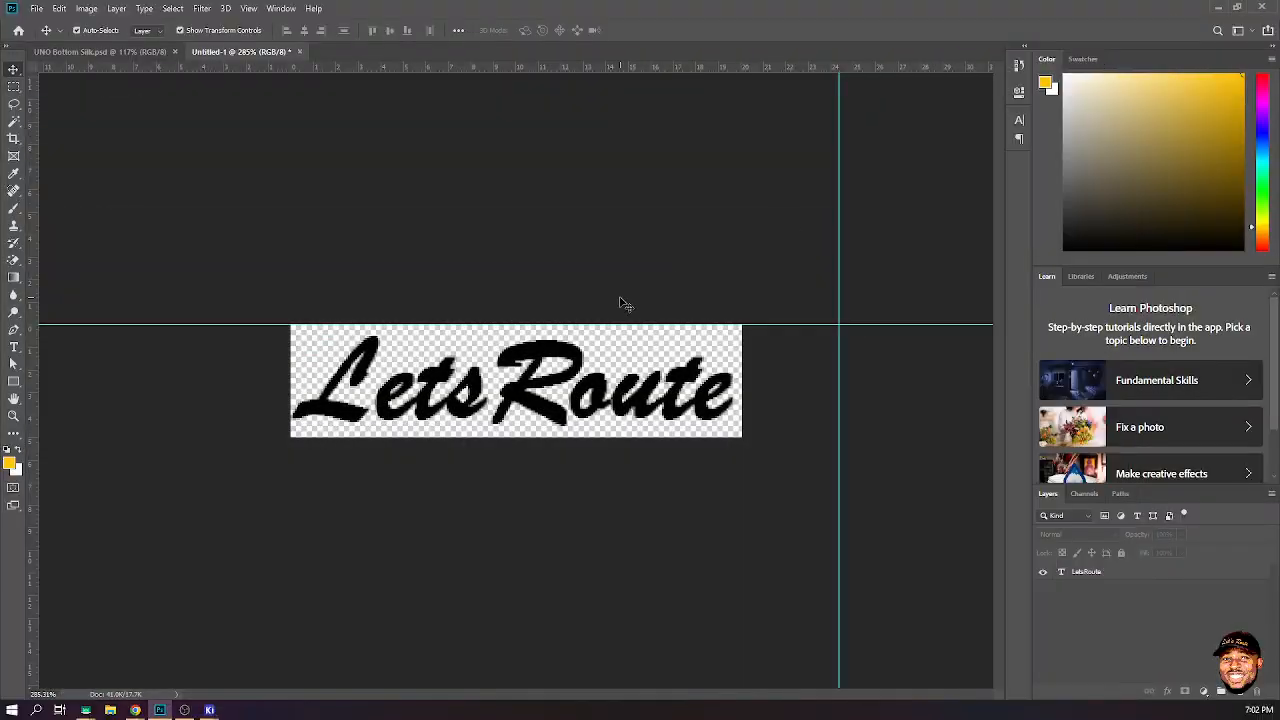
- Paste the LetsRoute logo footprint into the PCB just below the DIGITAL PINS label
mouse_move(207, 709)
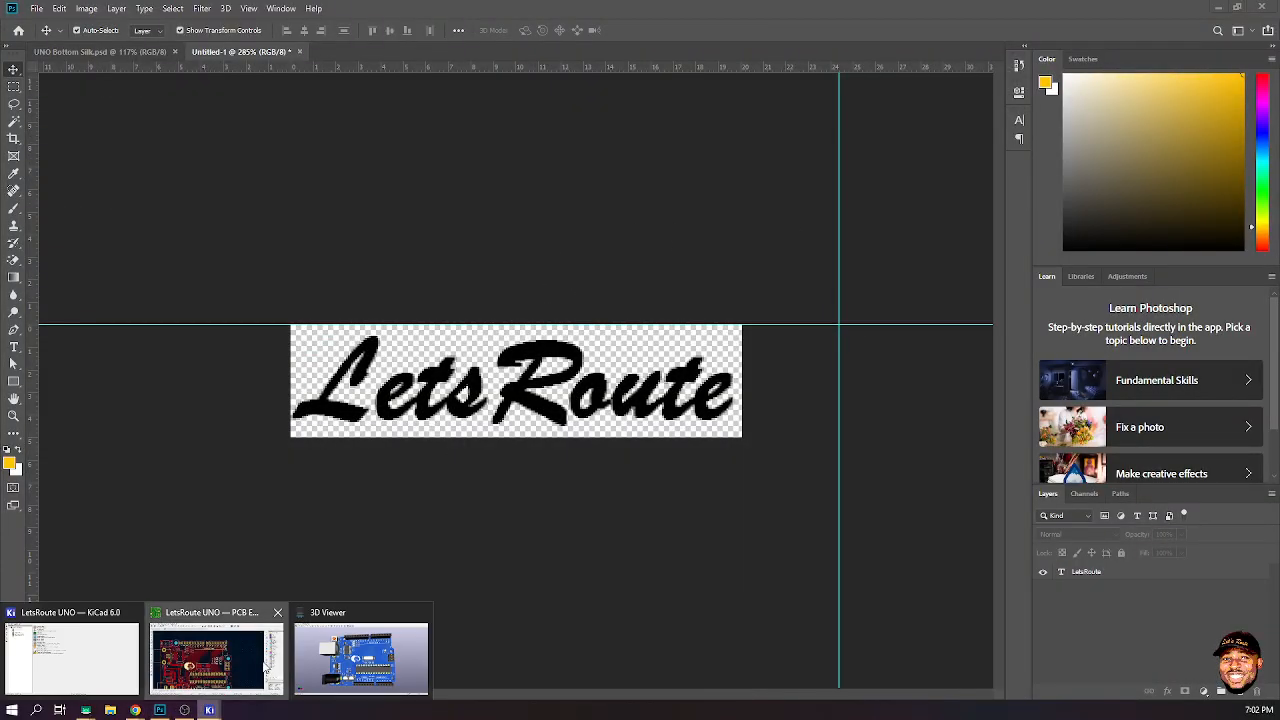
click(269, 670)
right_click(868, 218)
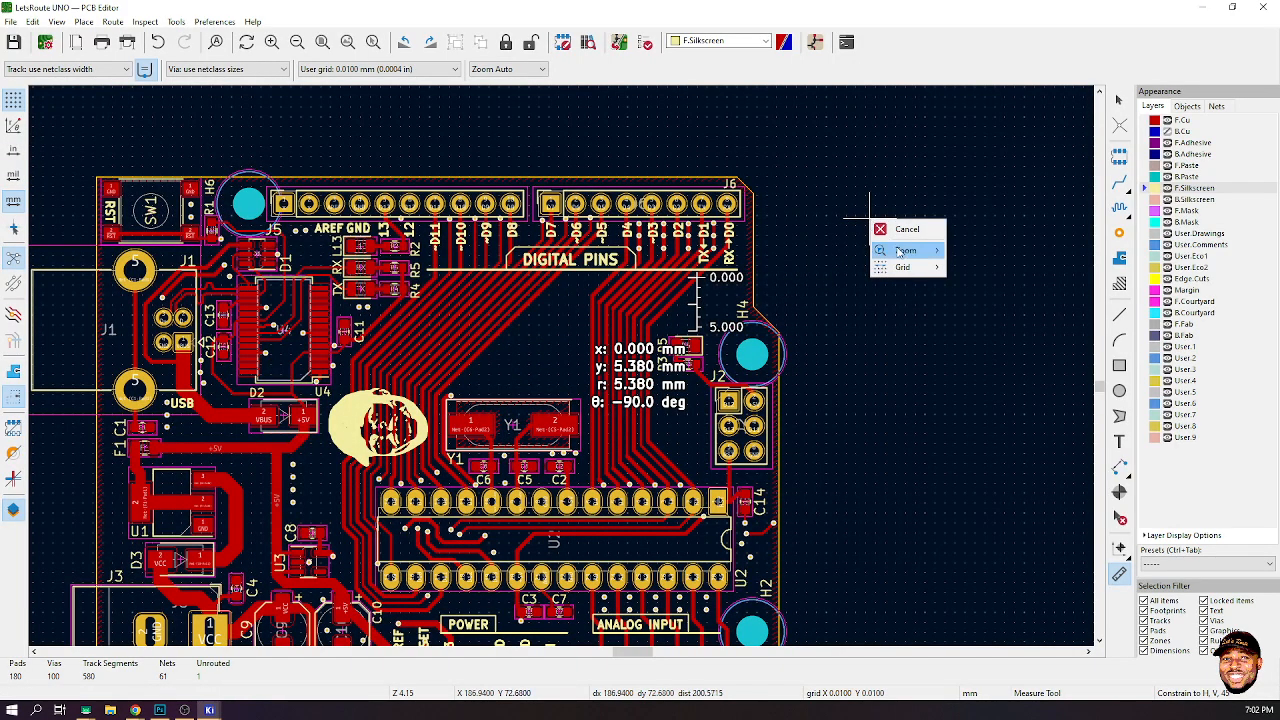
click(826, 204)
key(Escape)
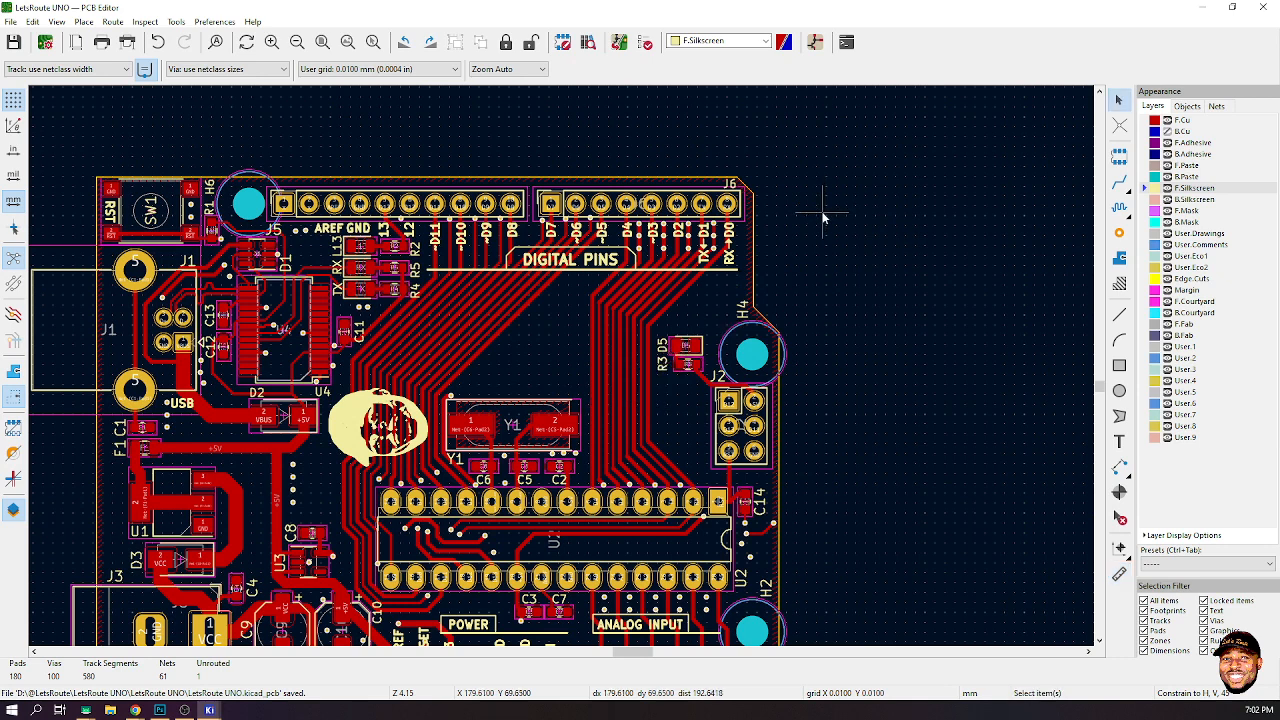
right_click(823, 213)
click(889, 247)
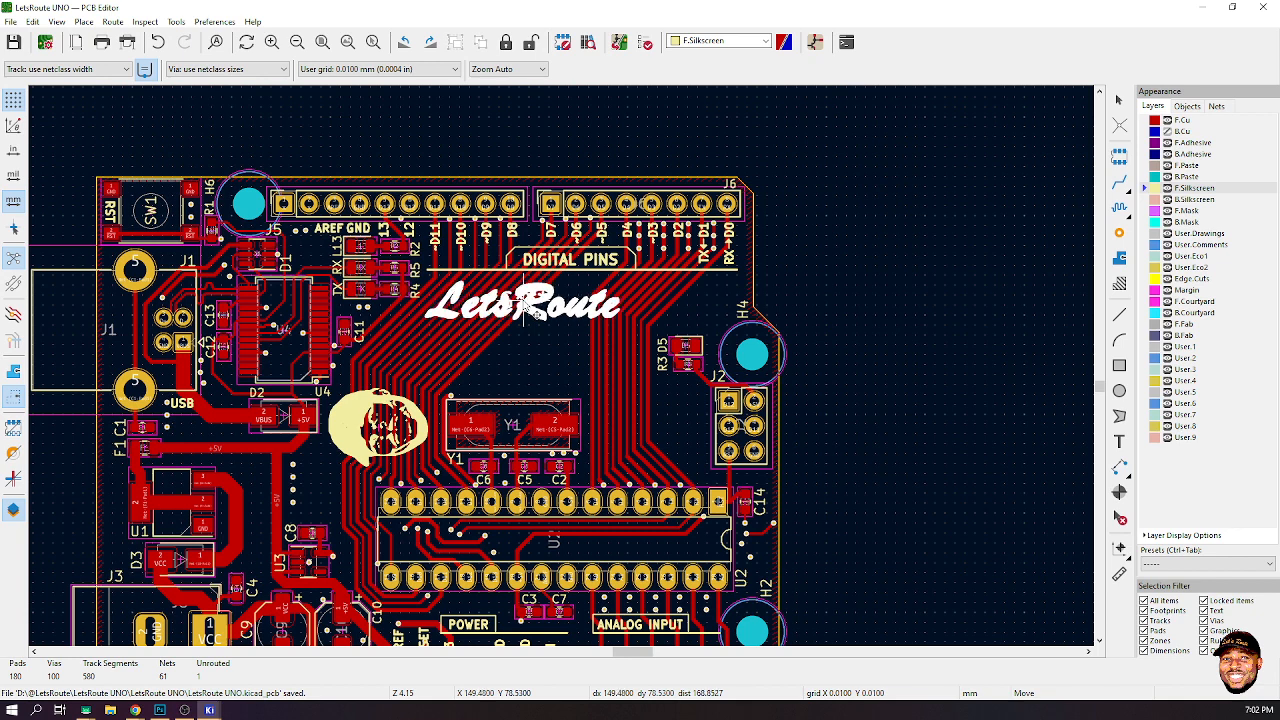
click(527, 308)
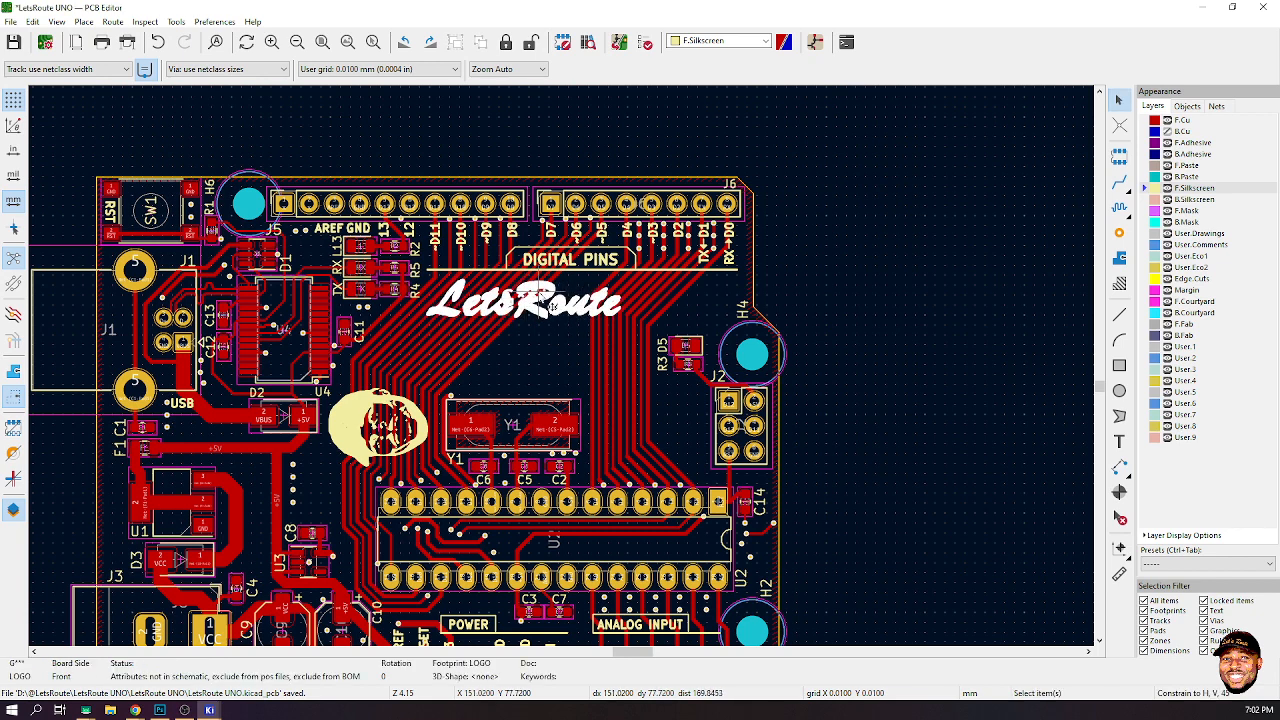
- Hide the reference designator of the LetsRoute logo footprint
key(e)
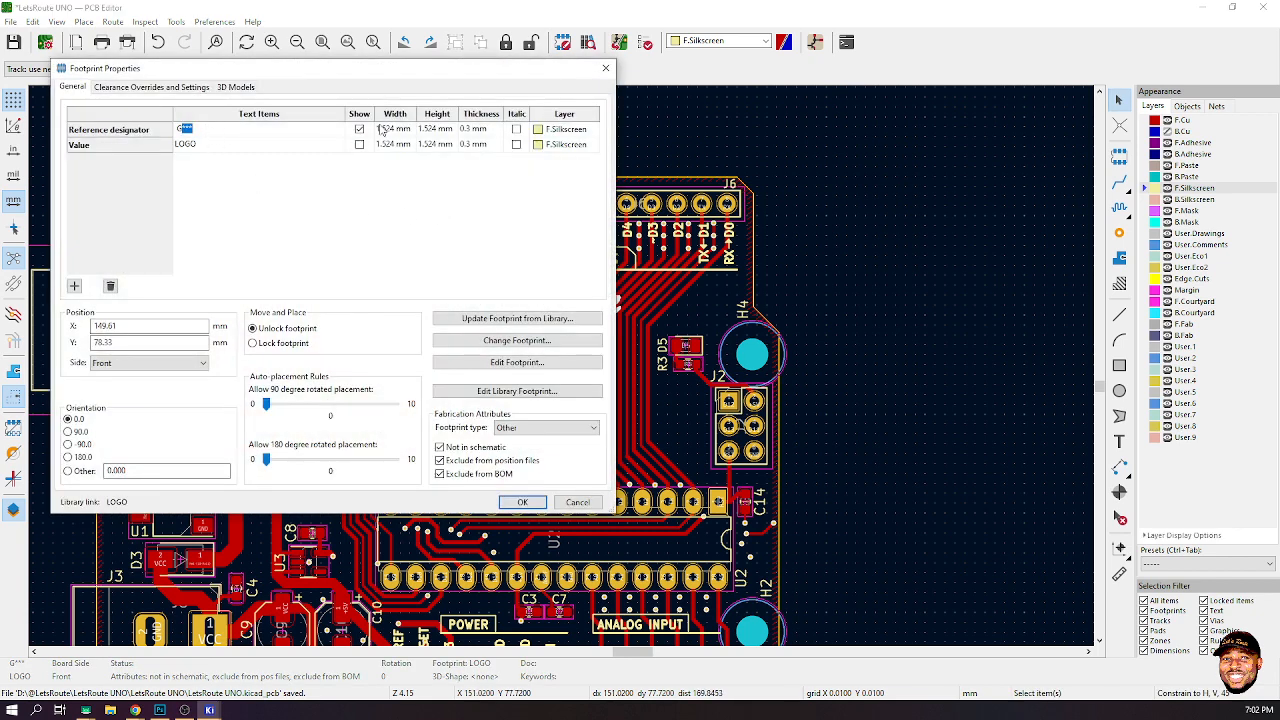
click(360, 130)
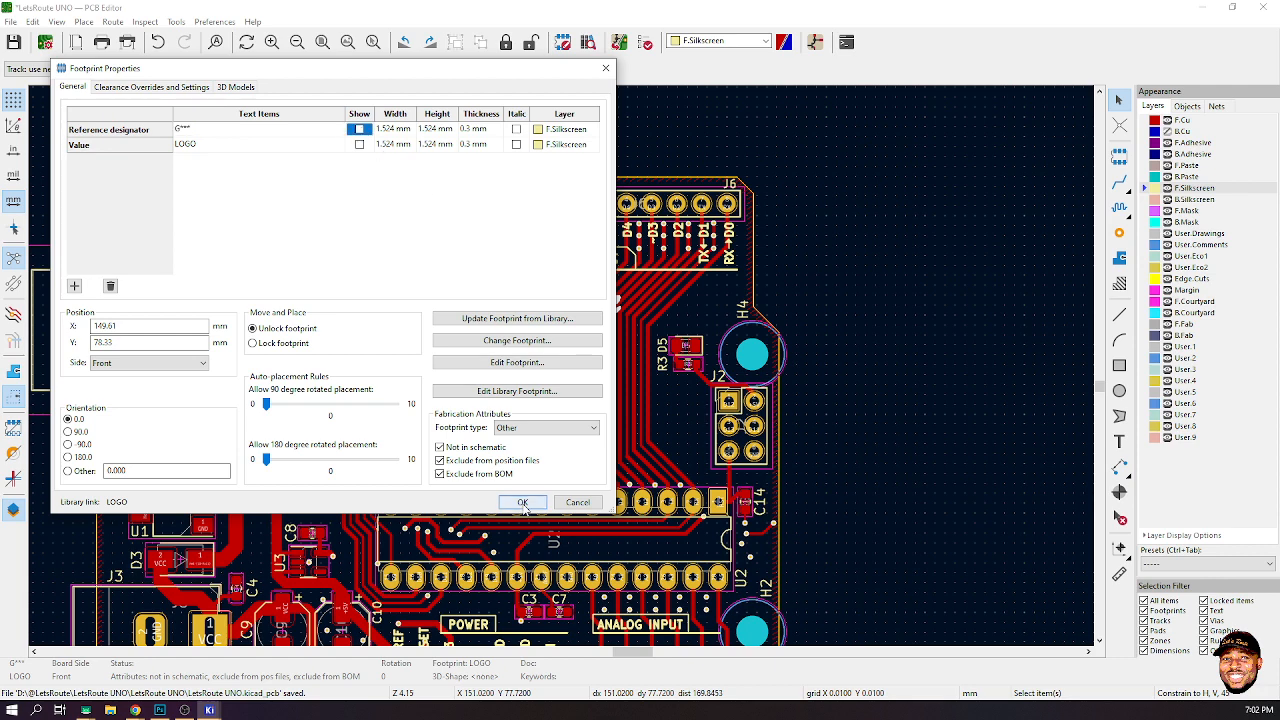
click(522, 502)
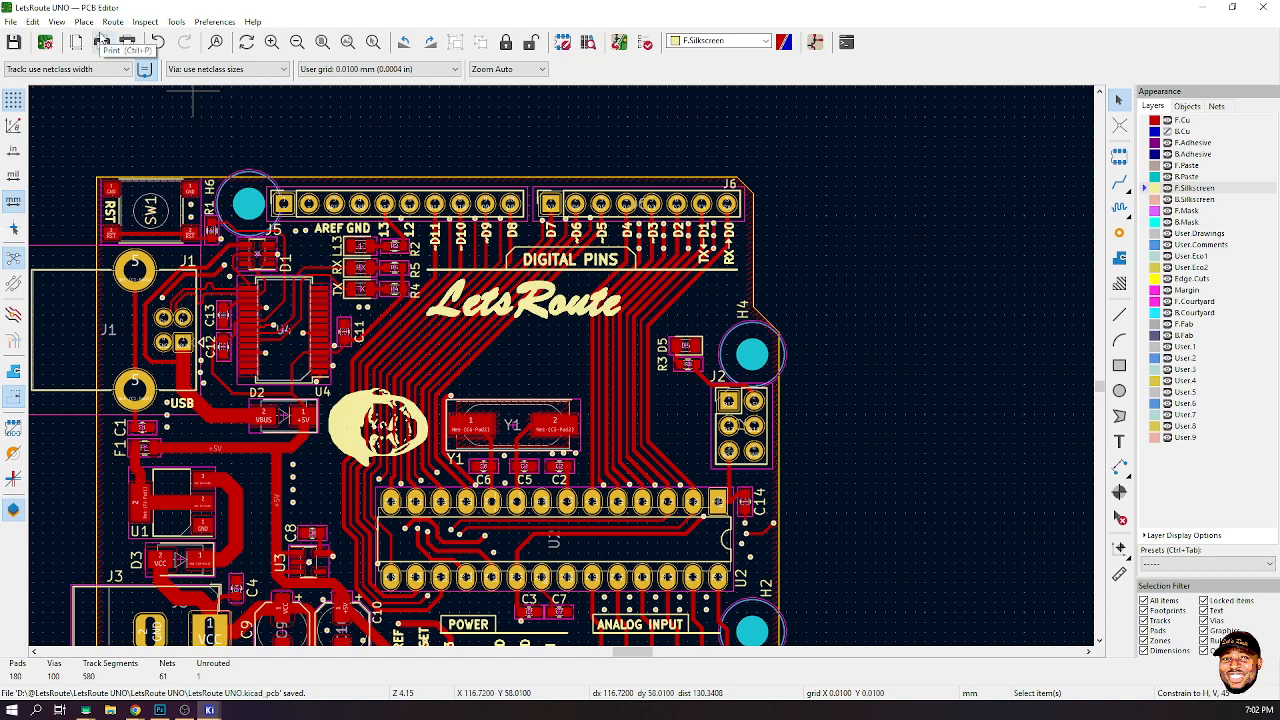
- Open the 3D Viewer and inspect the board with the new LetsRoute logo
click(57, 21)
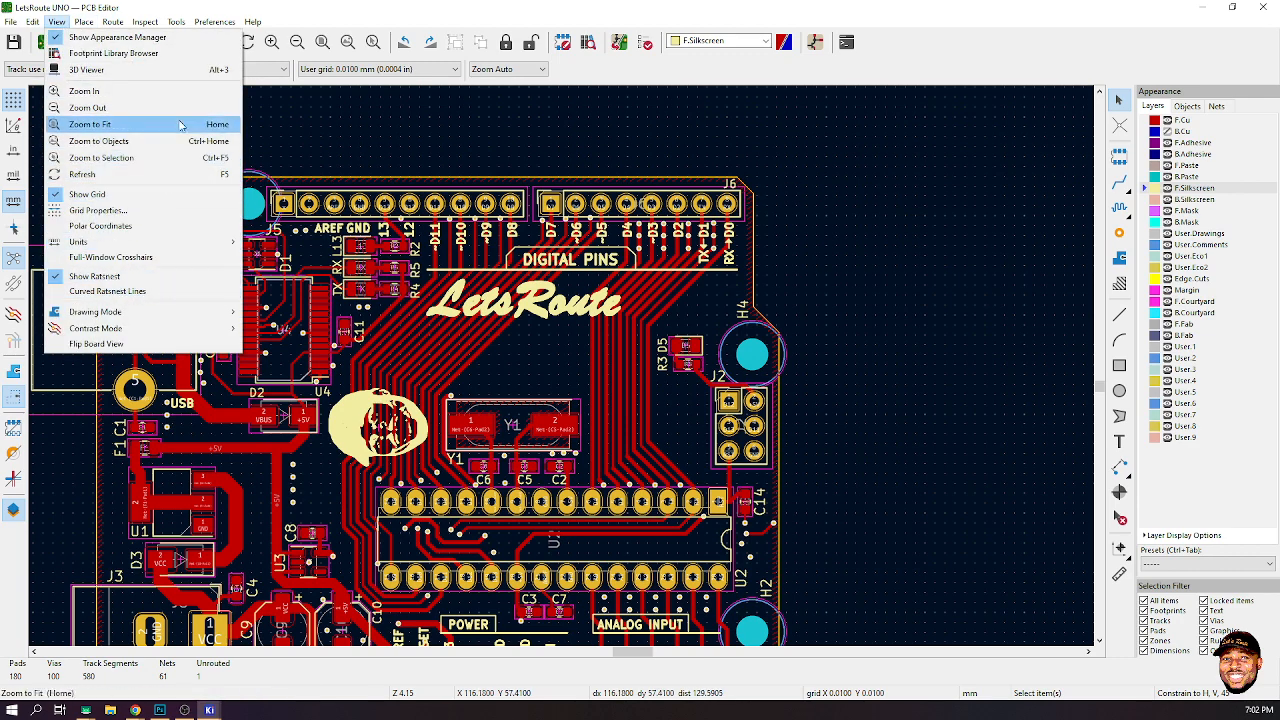
click(130, 69)
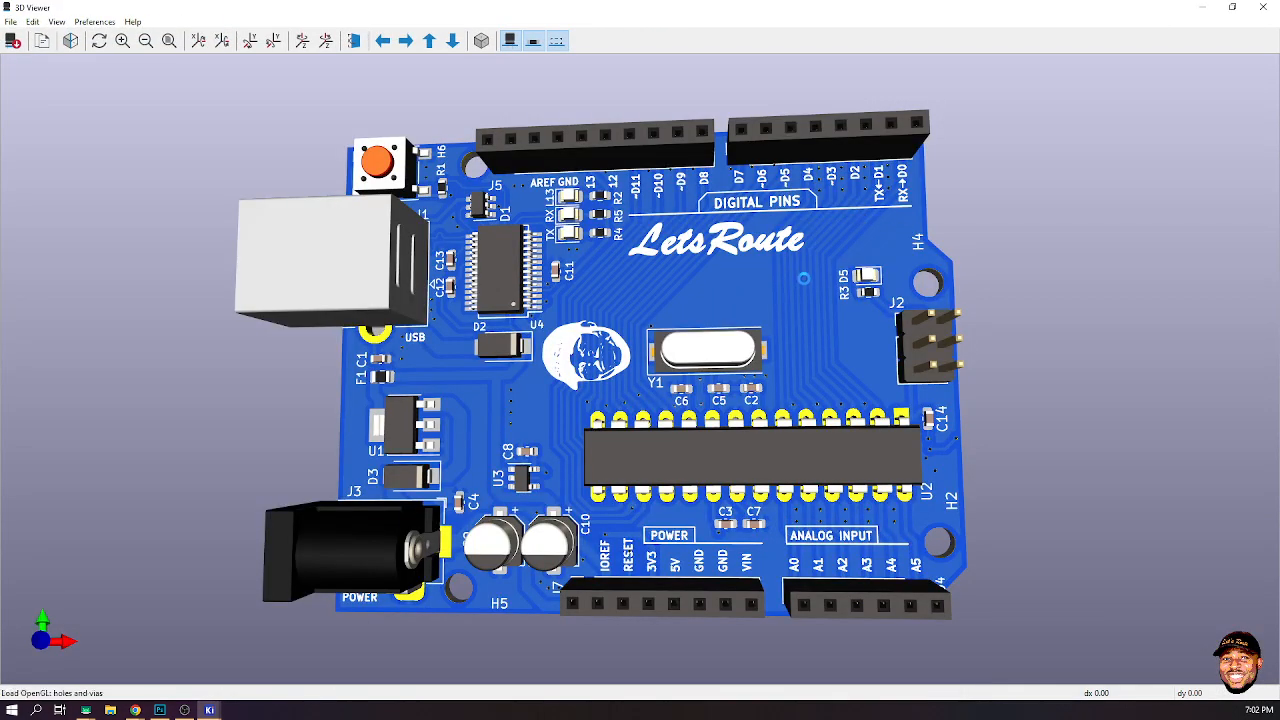
scroll(858, 258, up, 1)
drag(860, 254, 934, 240)
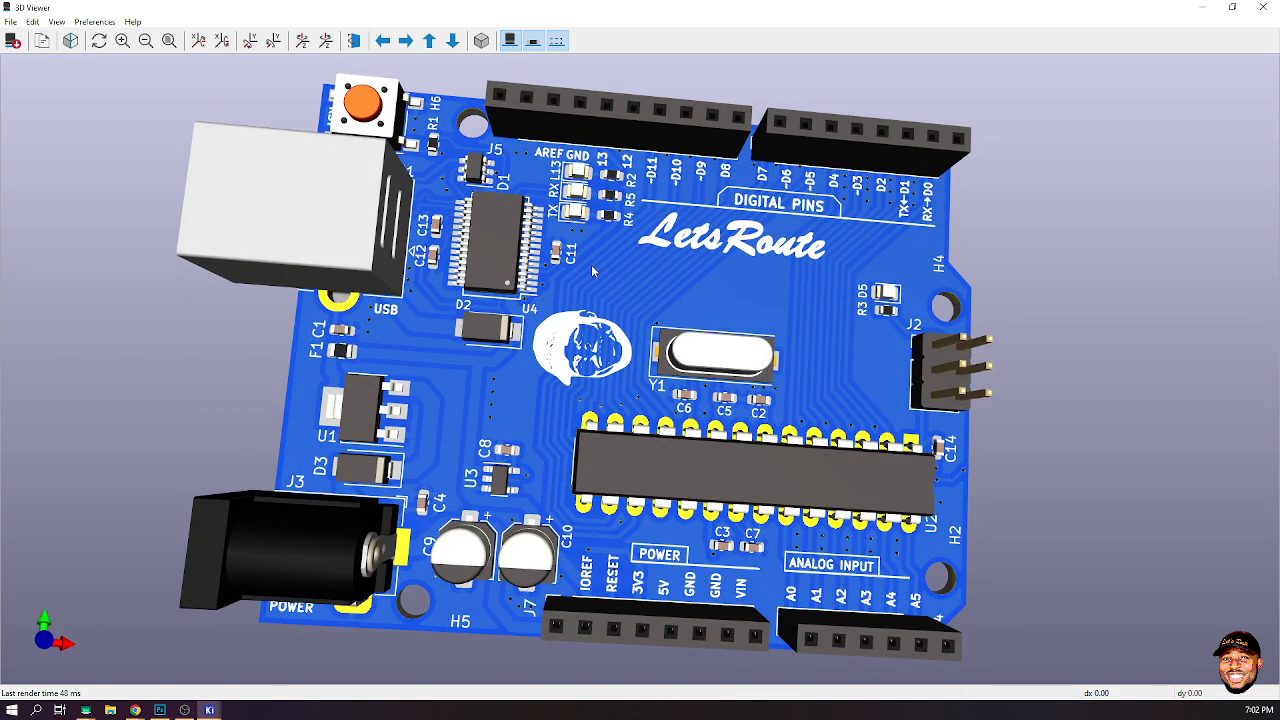
click(1203, 7)
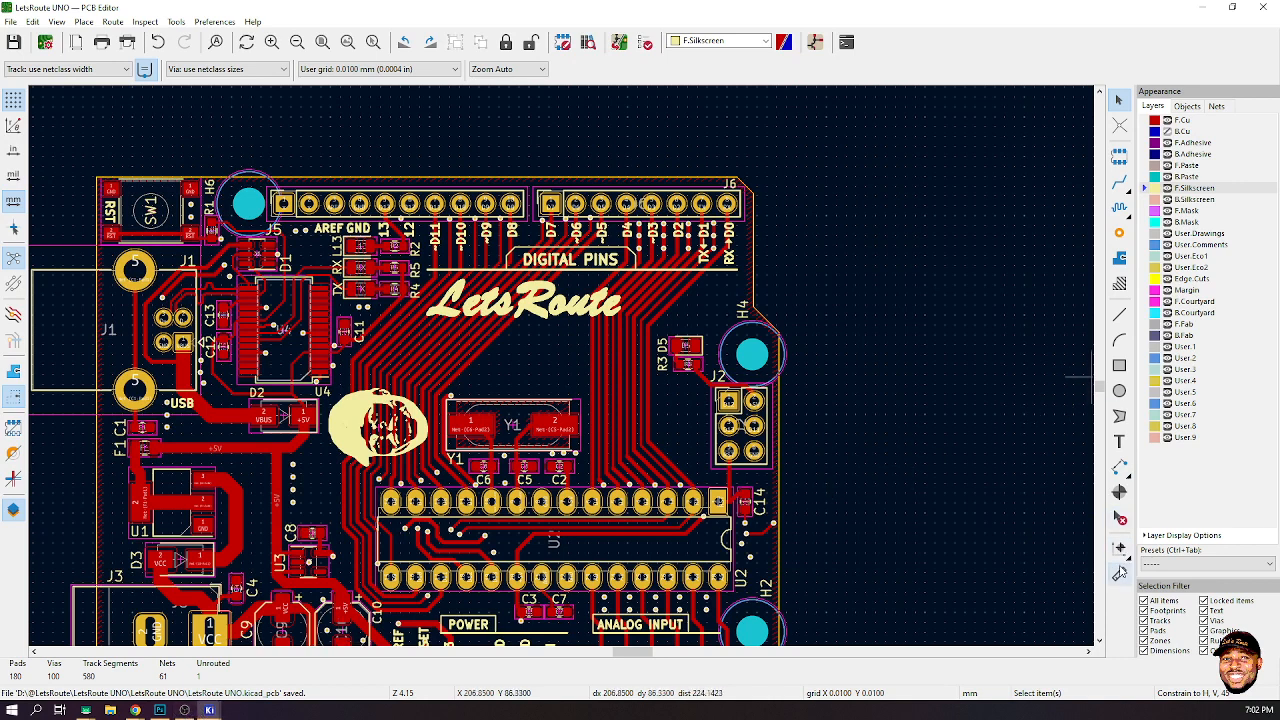
- Add a UNO text on the front silkscreen with 1.5 mm height, placed right of the LetsRoute logo
click(1119, 573)
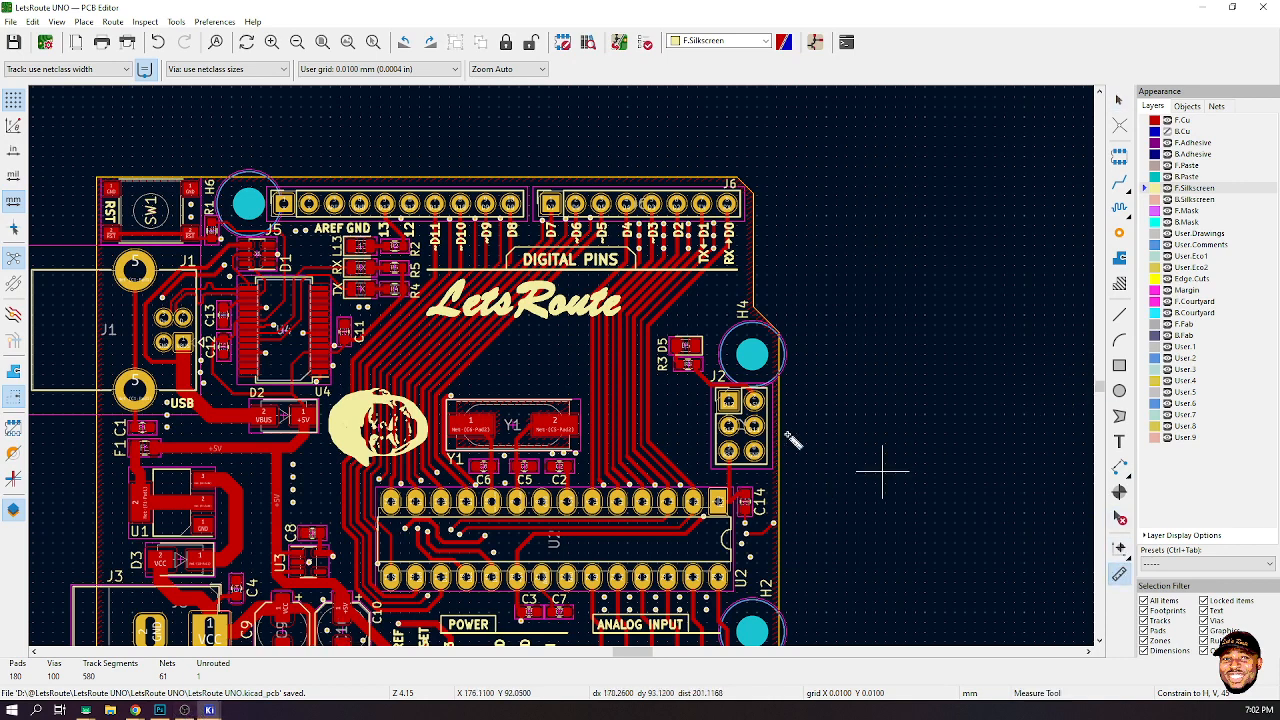
click(1119, 441)
click(900, 447)
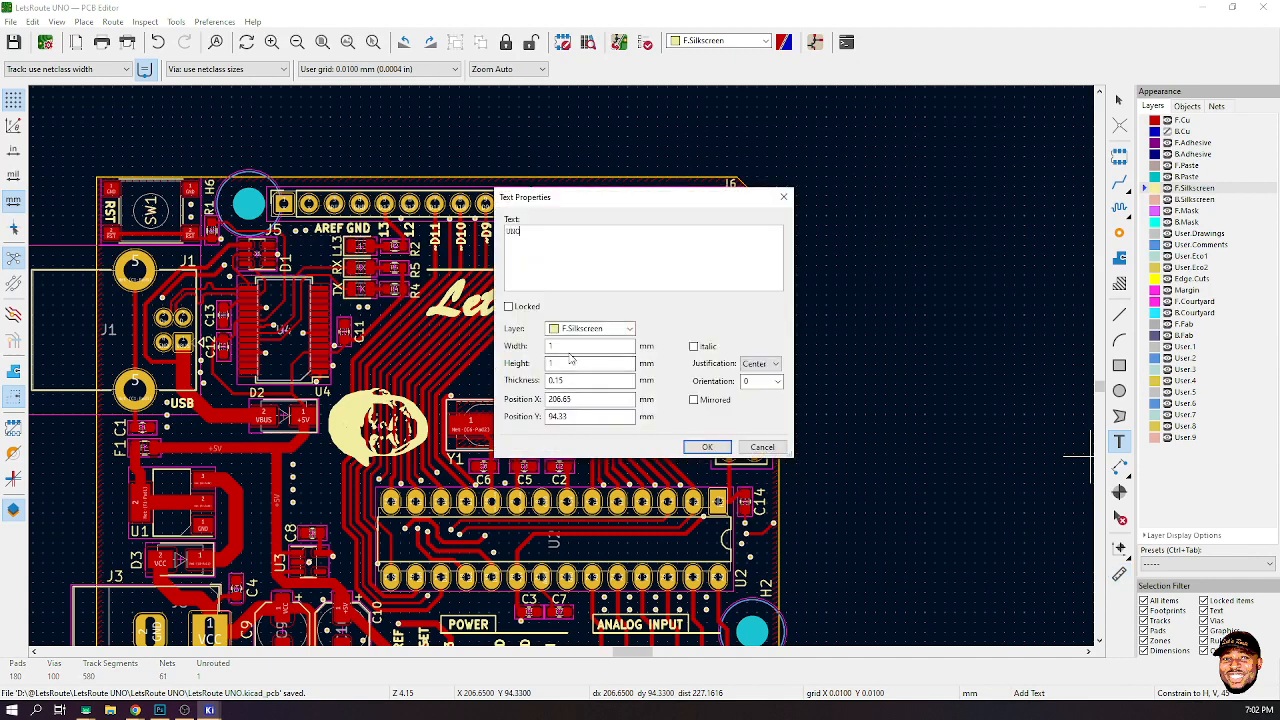
click(567, 349)
key(Tab)
text(1.5)
key(Tab)
text(.)
click(707, 447)
click(726, 334)
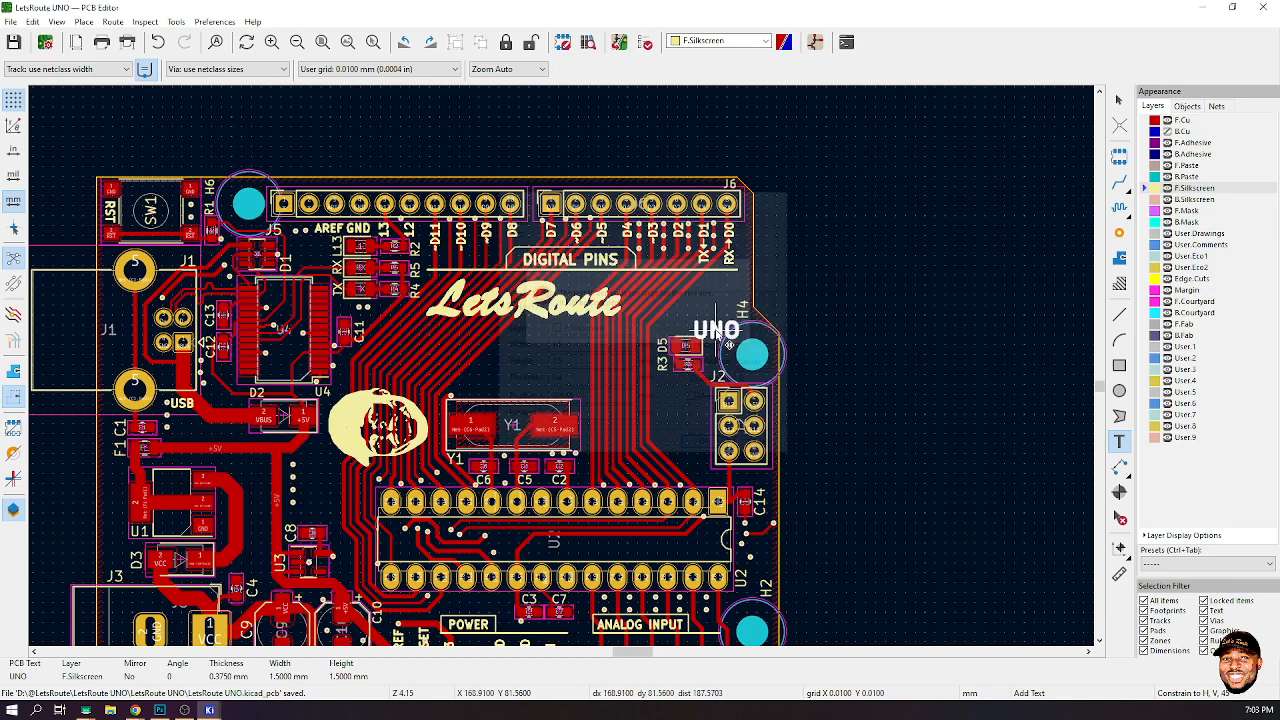
click(677, 315)
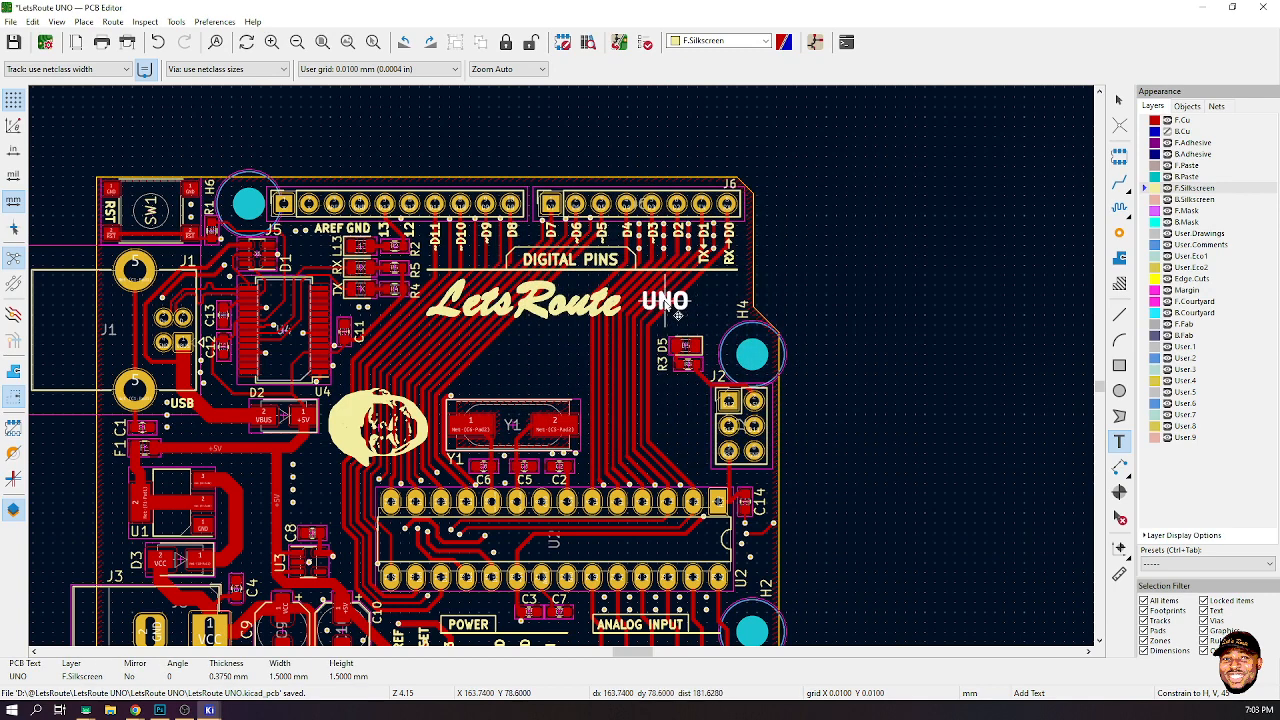
- Set the UNO text's width, height and thickness to 3 mm
double_click(677, 315)
double_click(621, 345)
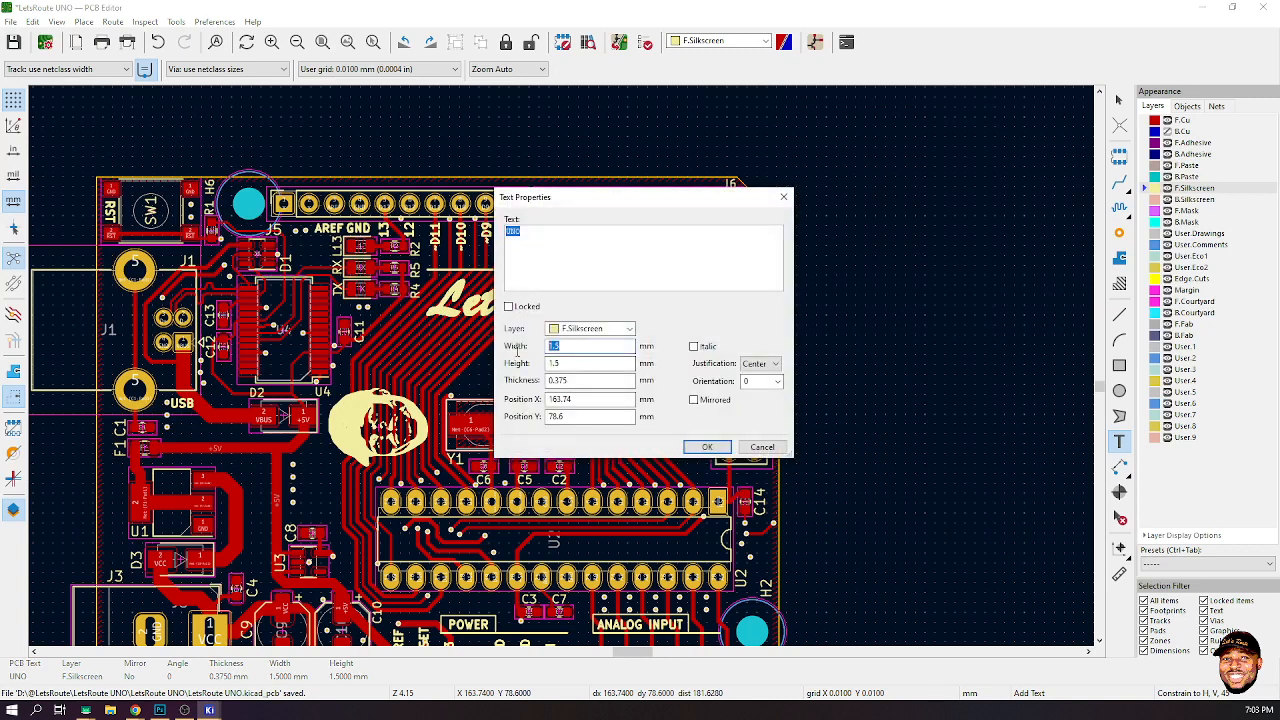
text(3)
double_click(577, 380)
text(3)
key(Tab)
click(706, 447)
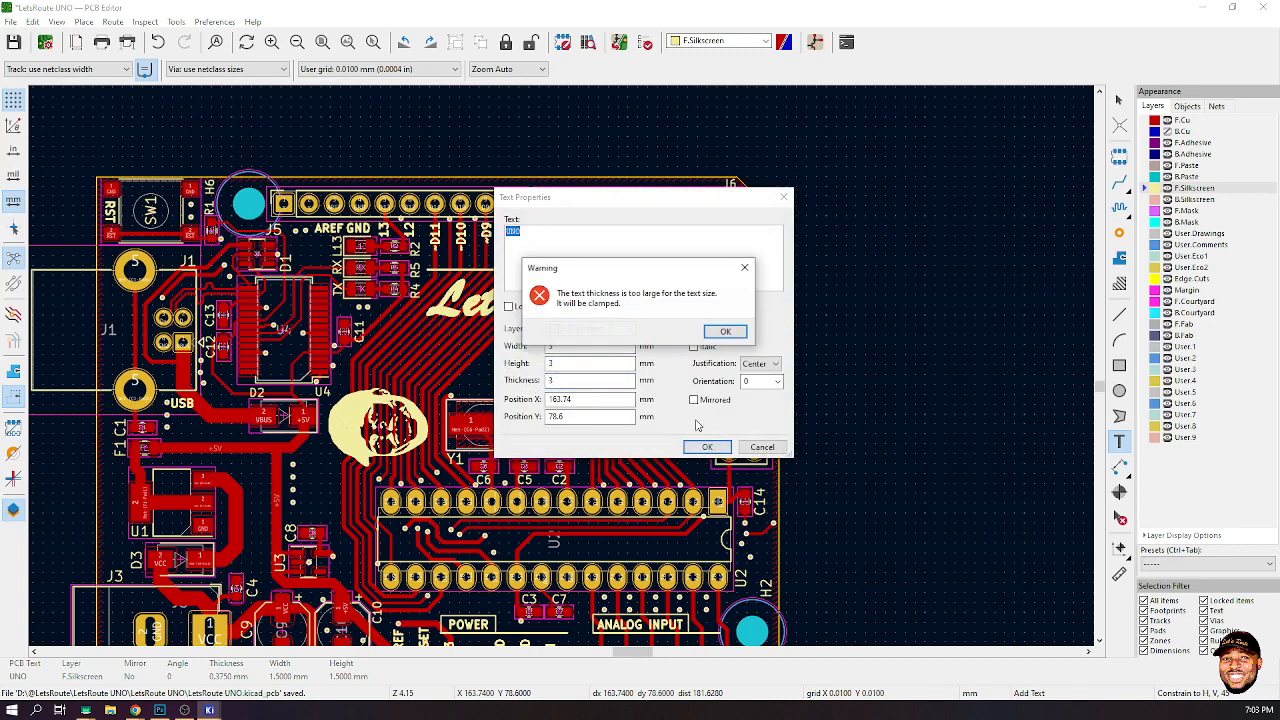
click(726, 333)
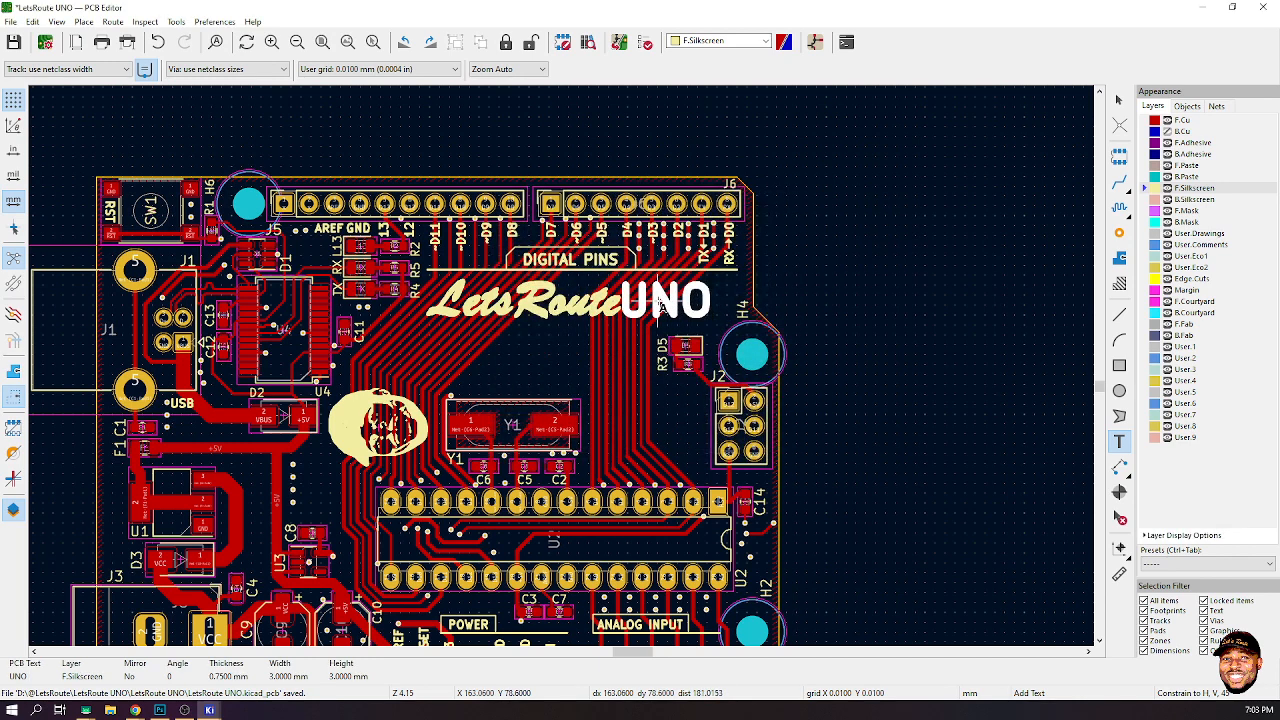
- Move the UNO text slightly right so it sits beside the LetsRoute logo
key(m)
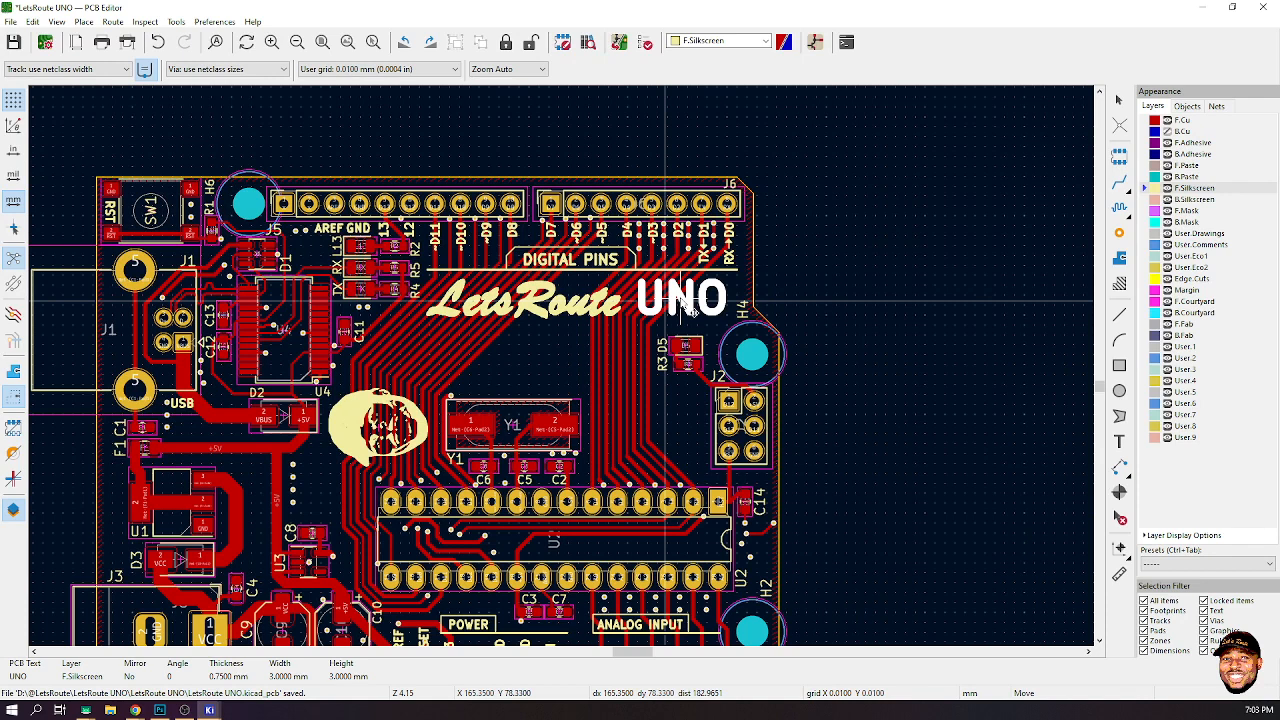
click(689, 311)
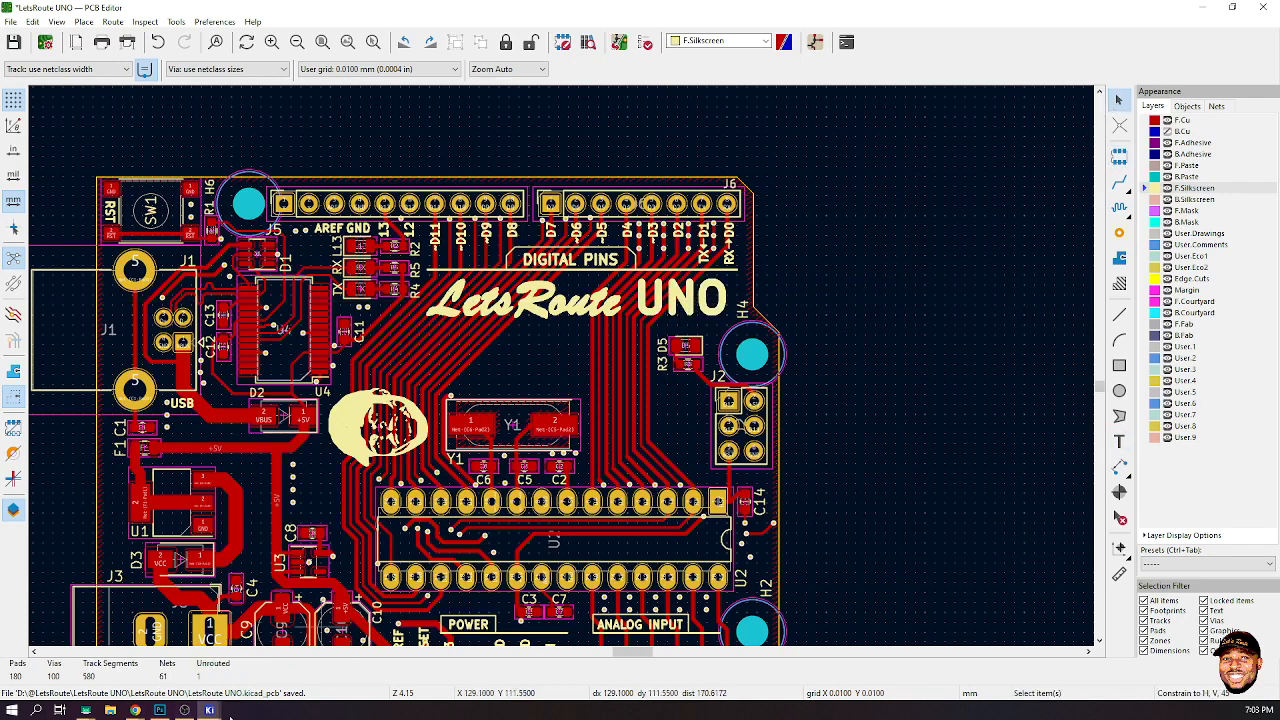
- Open the 3D Viewer, orbit the board to inspect the UNO label, and close the viewer
mouse_move(210, 710)
click(362, 655)
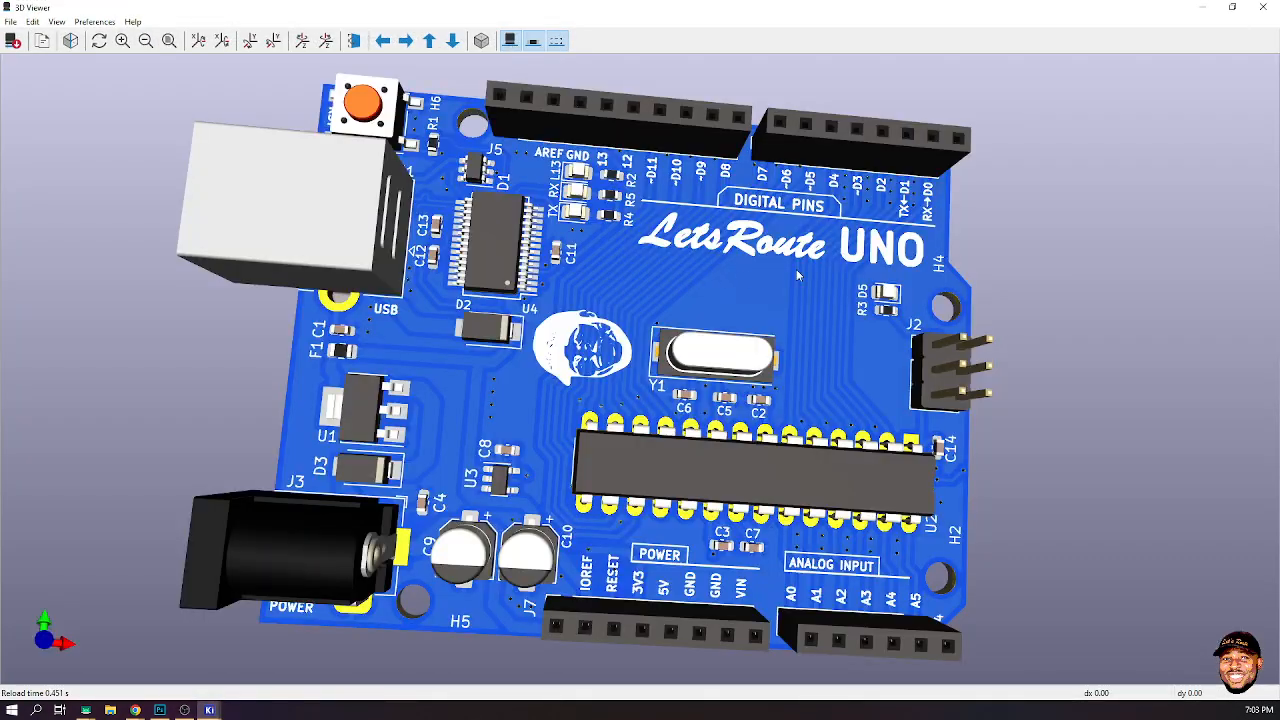
drag(796, 269, 766, 260)
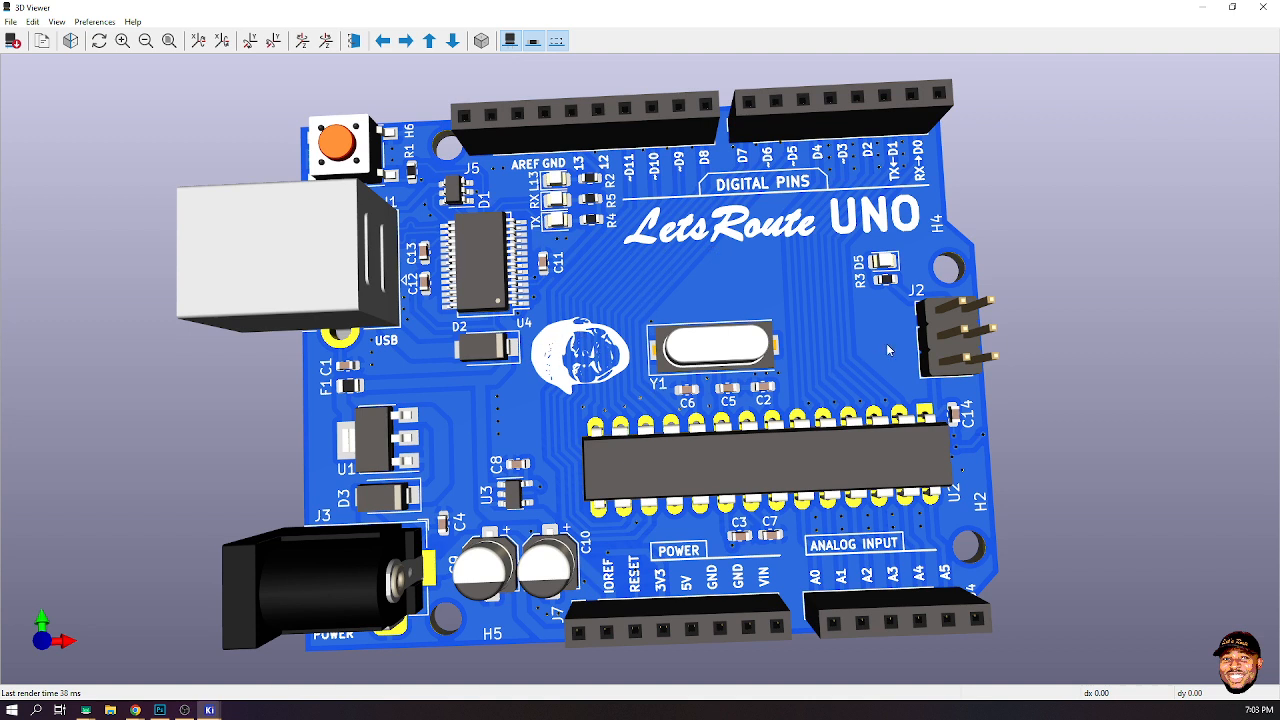
click(1203, 8)
- Unlock the face logo, move it back into place beside the crystal, and lock it again
click(330, 427)
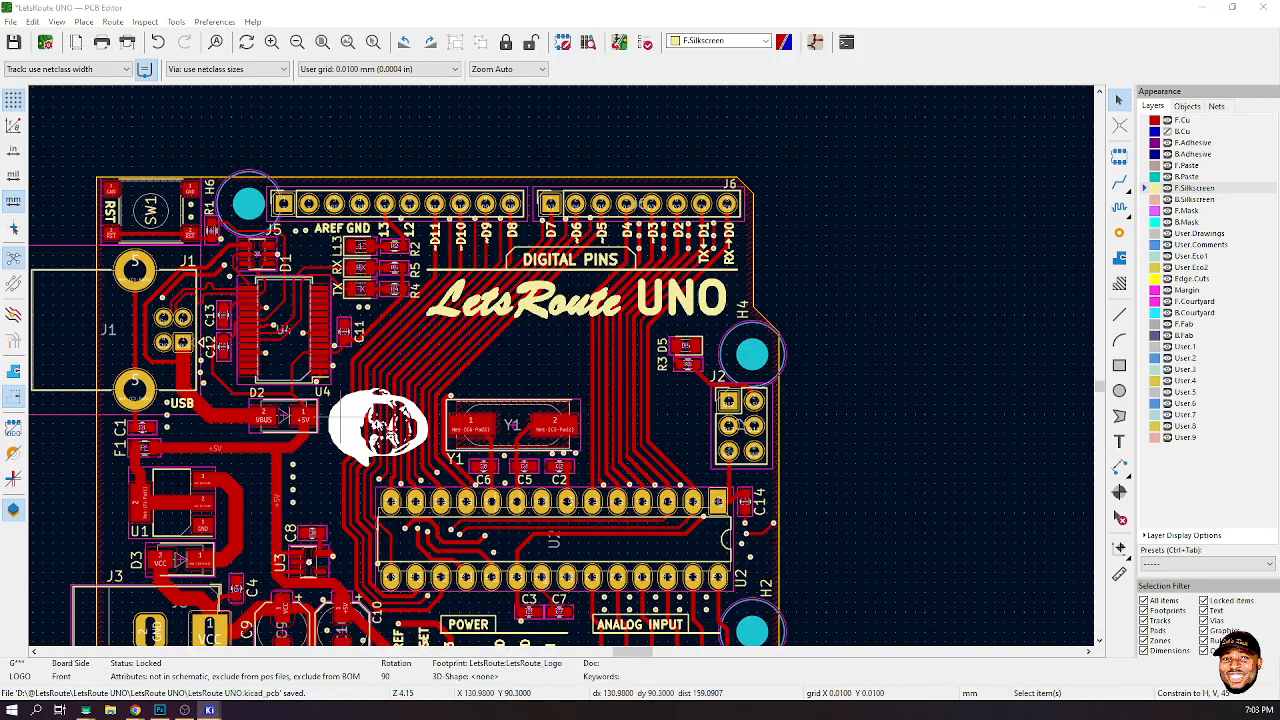
key(m)
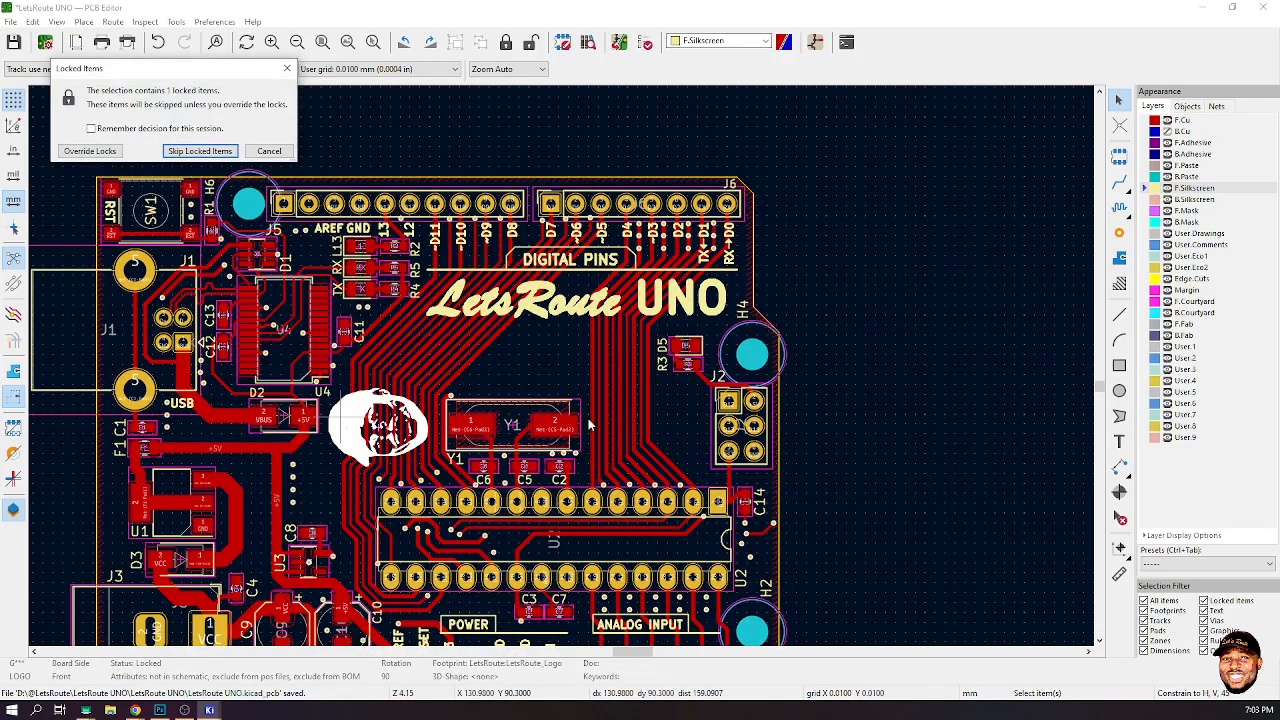
click(186, 152)
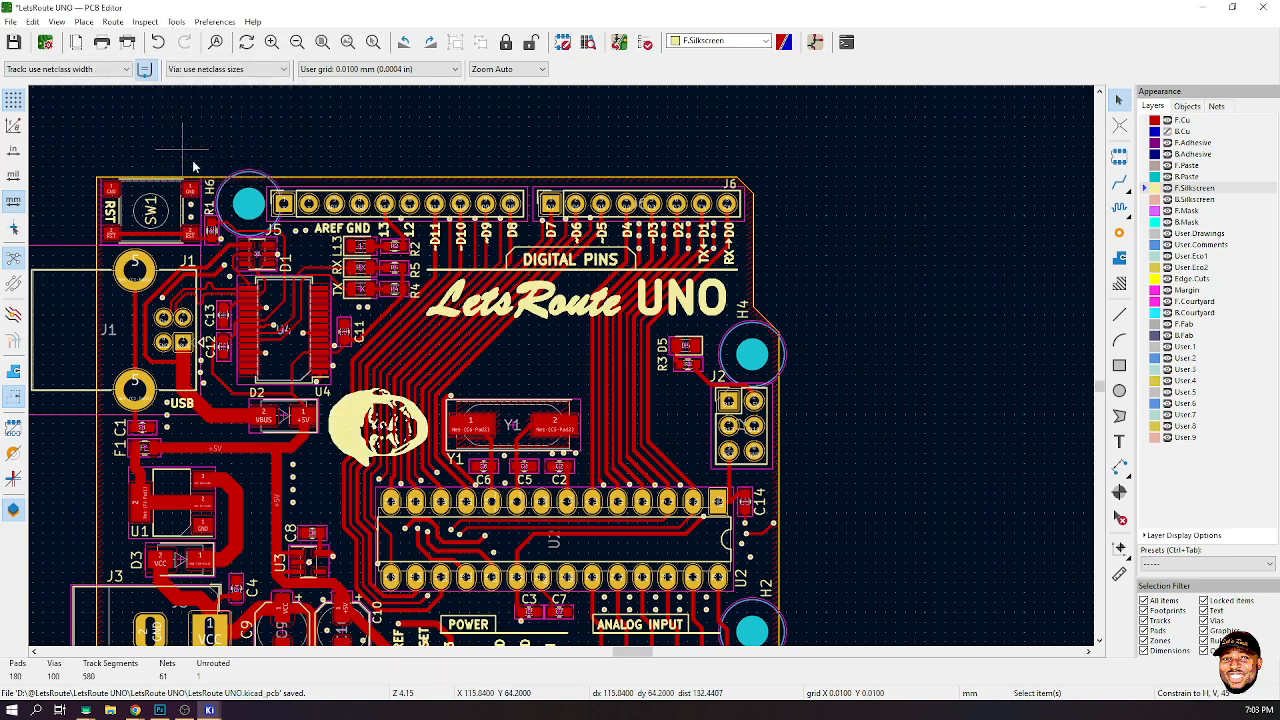
right_click(349, 418)
click(335, 425)
right_click(335, 425)
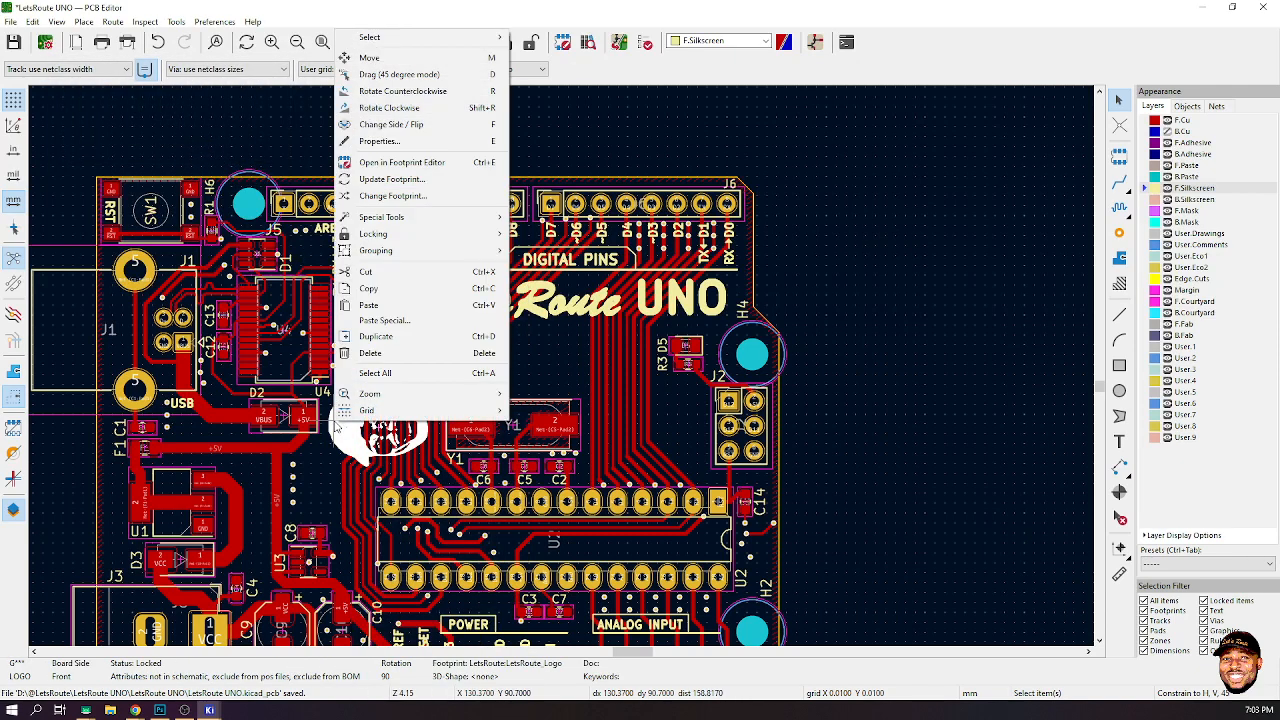
mouse_move(475, 240)
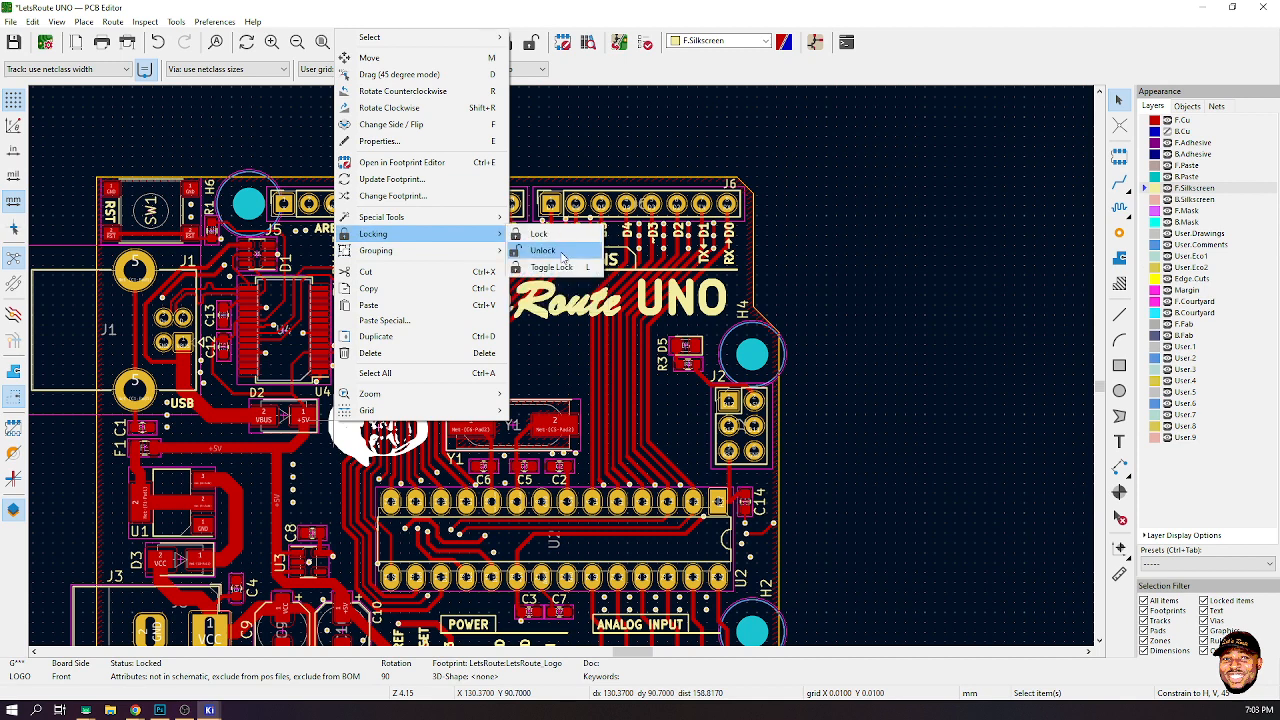
click(542, 251)
key(m)
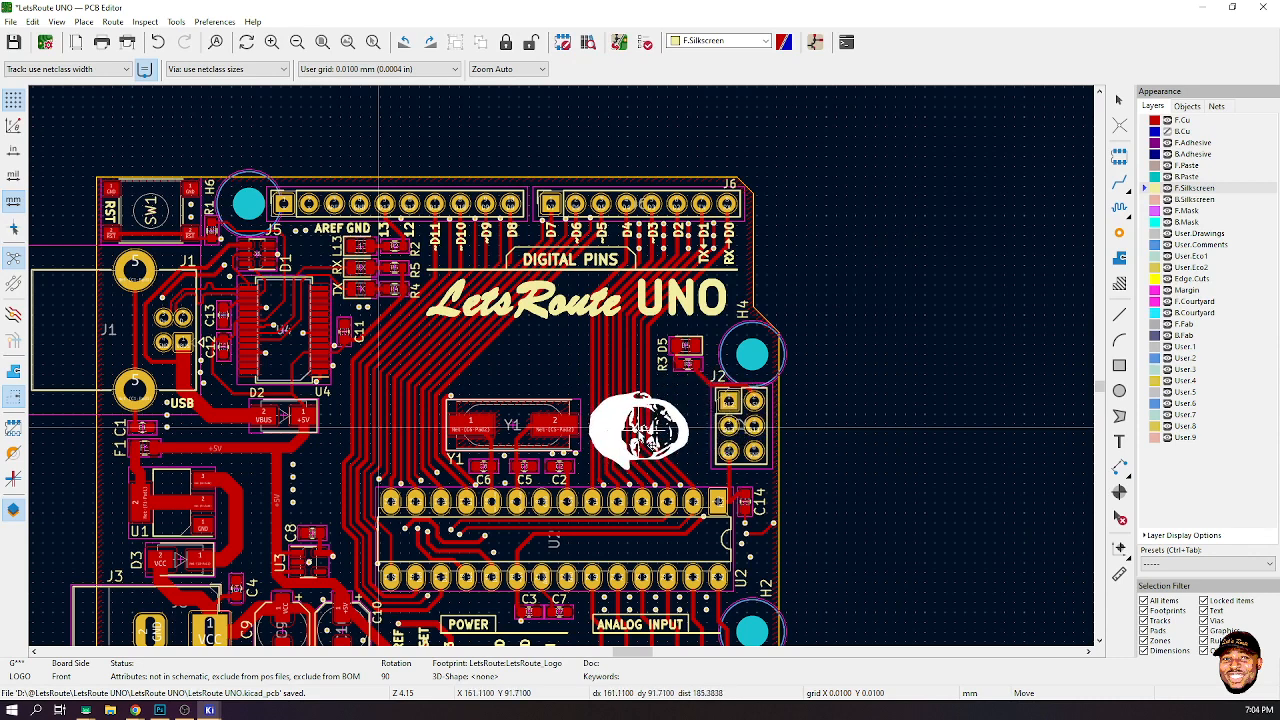
click(378, 426)
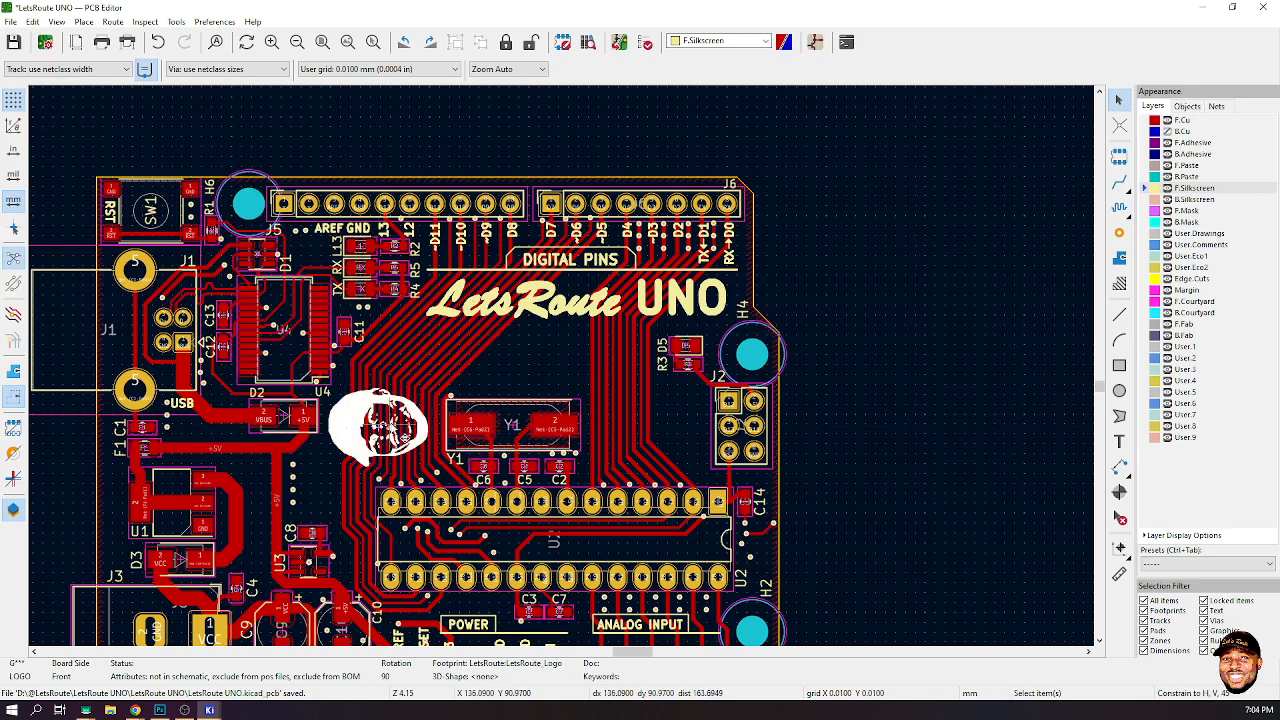
key(l)
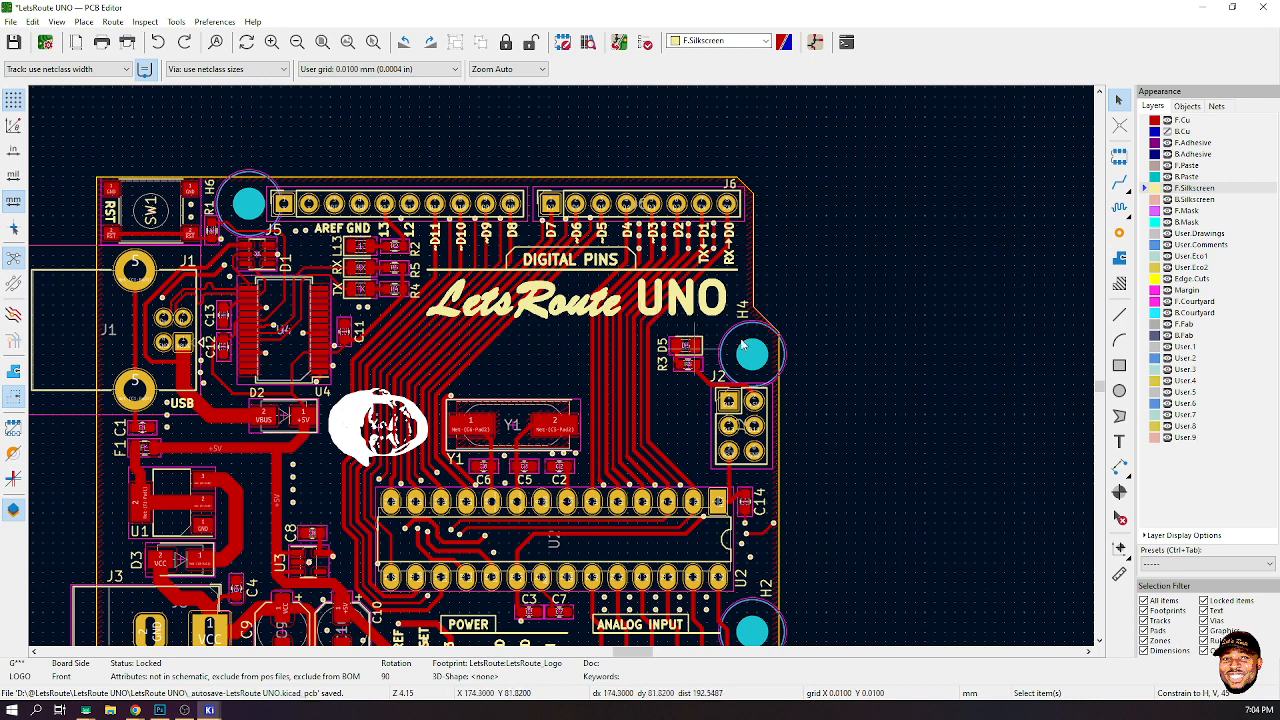
- Add a two-line front silkscreen text 'ELECTRONICS HARDWARE / DESIGN TRAINING' below the LetsRoute logo, sized 1.2 mm with 1 mm thickness
click(1119, 441)
click(518, 354)
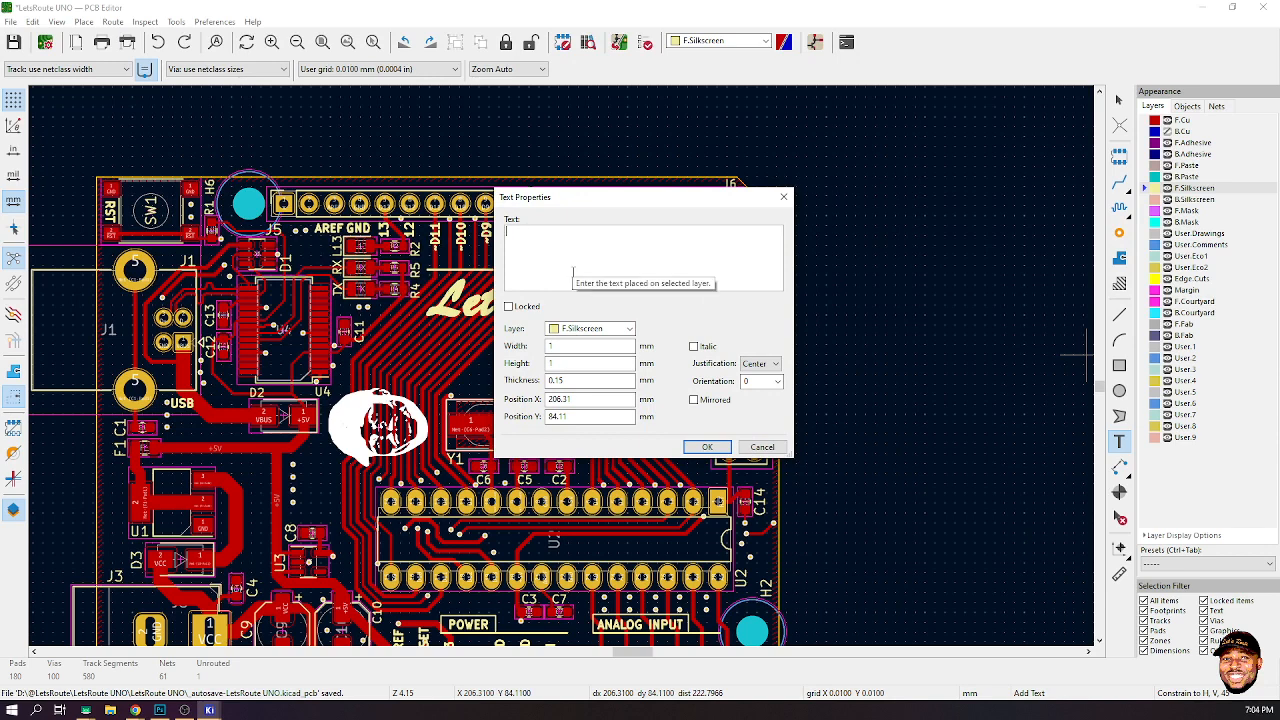
text(ELECTRONICS HARDWARE)
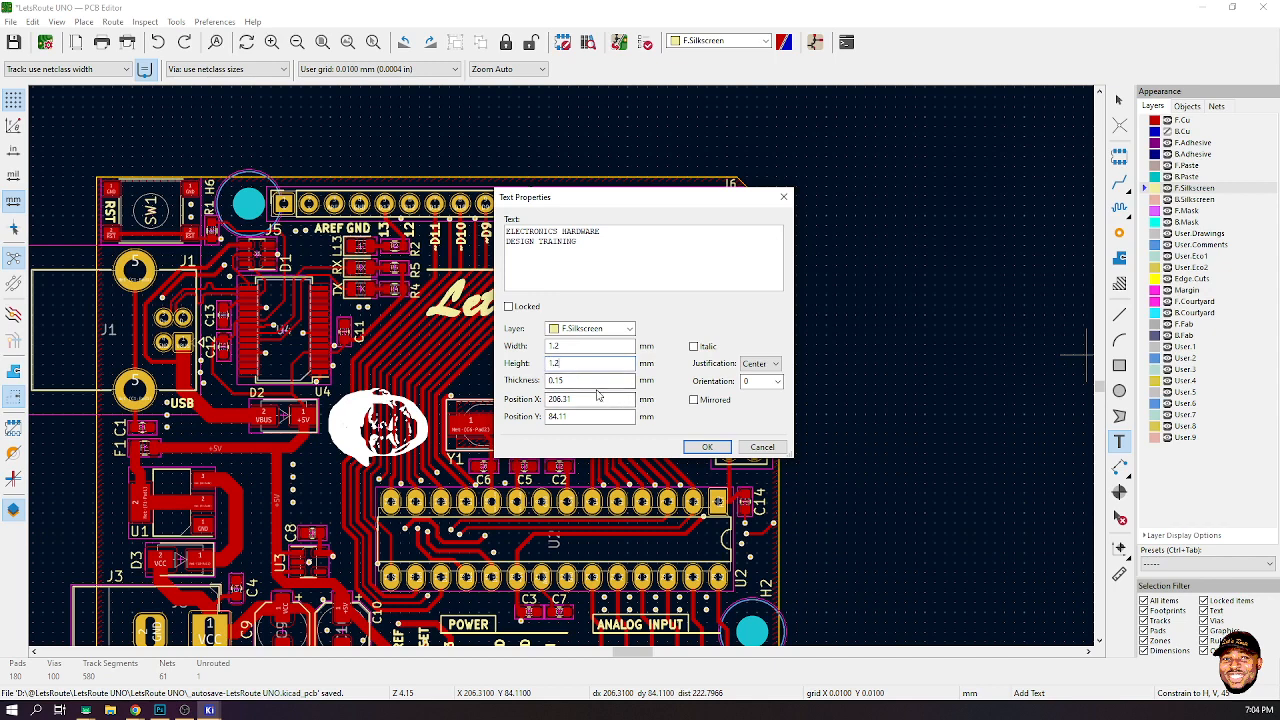
drag(523, 387, 506, 394)
text(1)
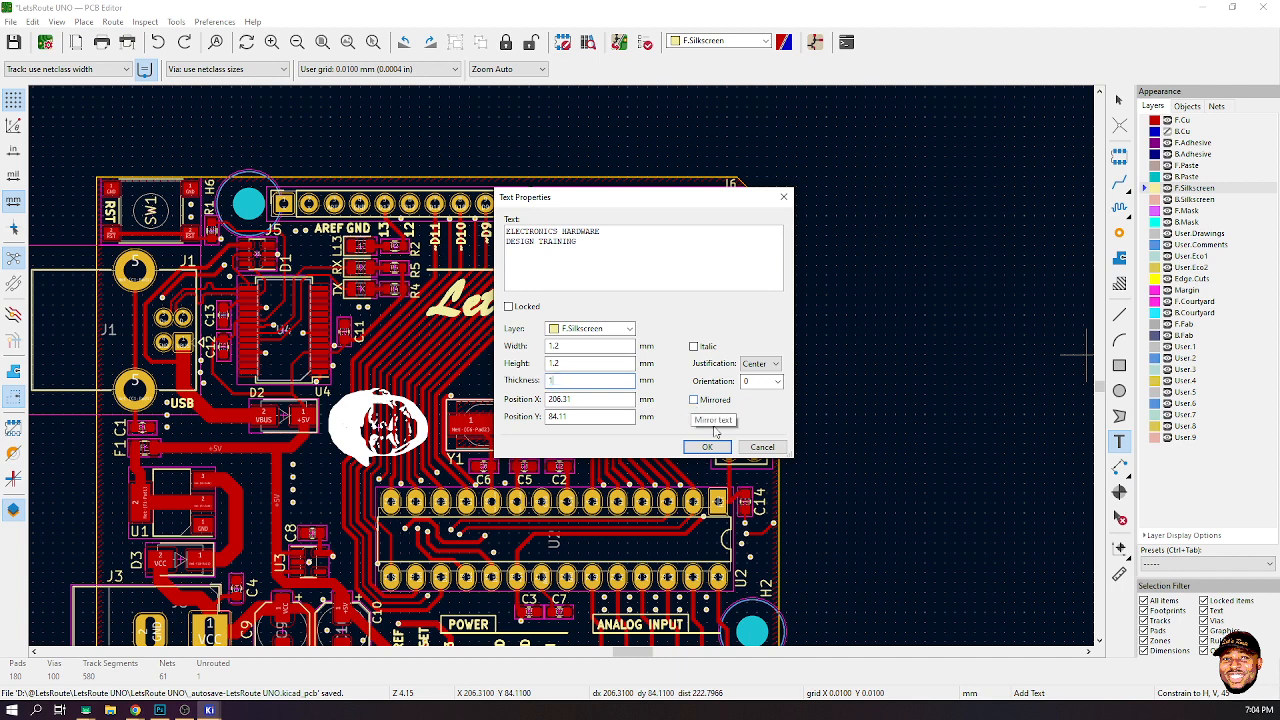
click(710, 447)
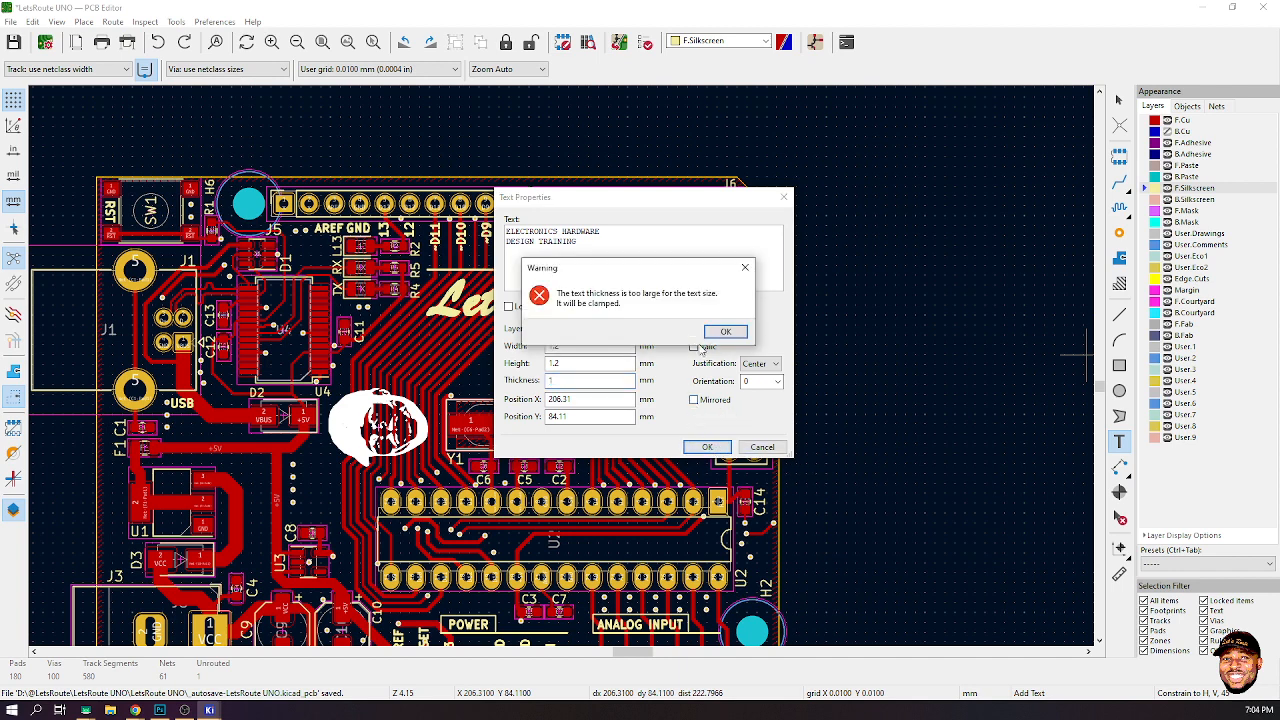
click(726, 333)
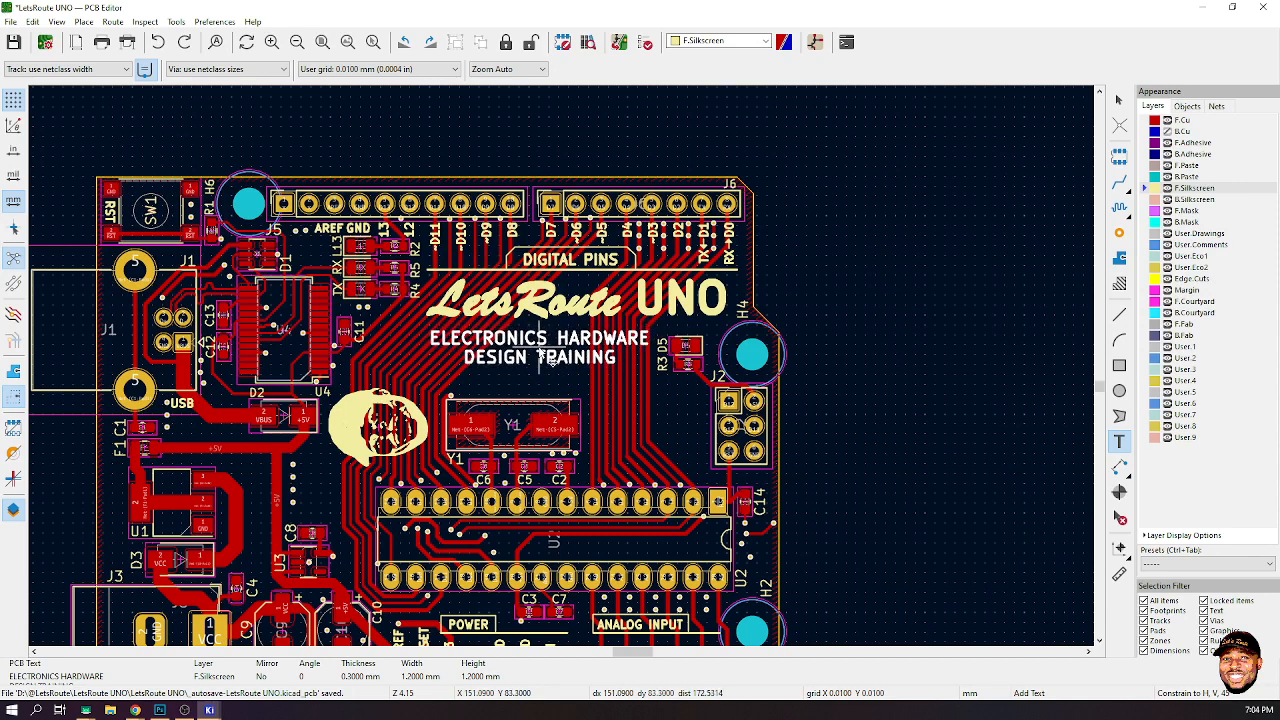
- Move the ELECTRONICS HARDWARE DESIGN TRAINING text slightly left under the LetsRoute logo
click(548, 358)
key(m)
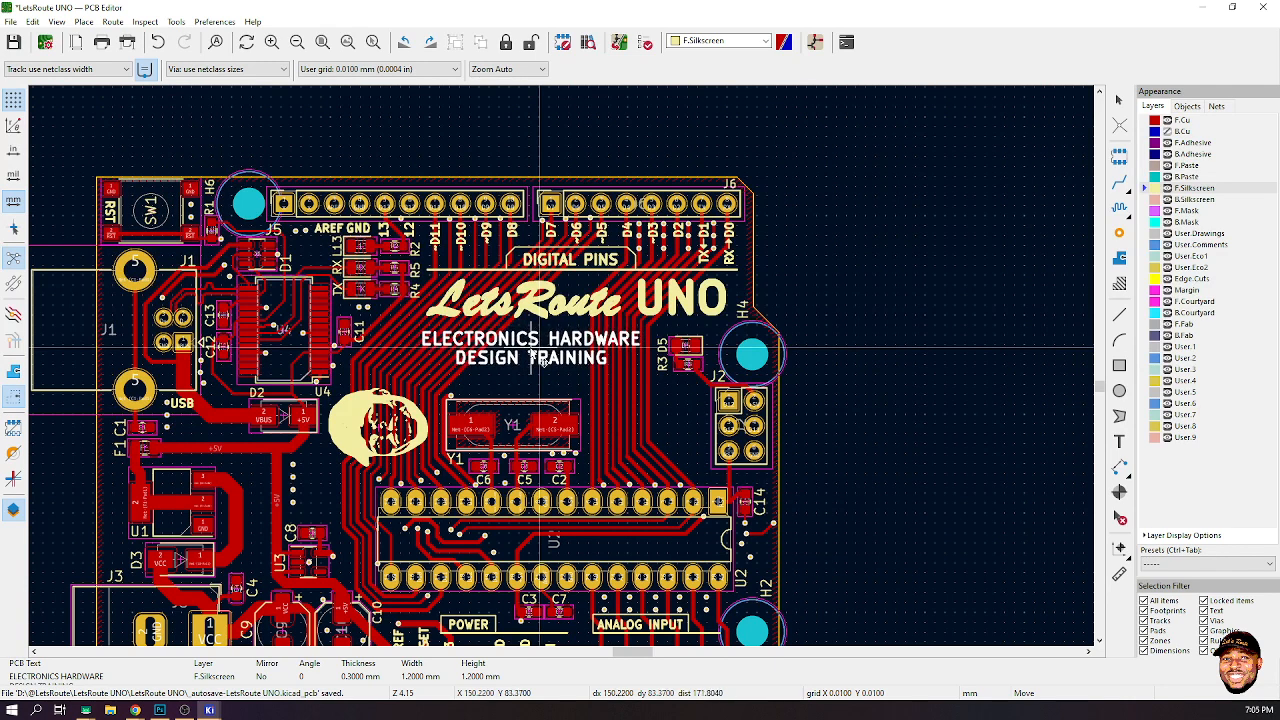
click(540, 352)
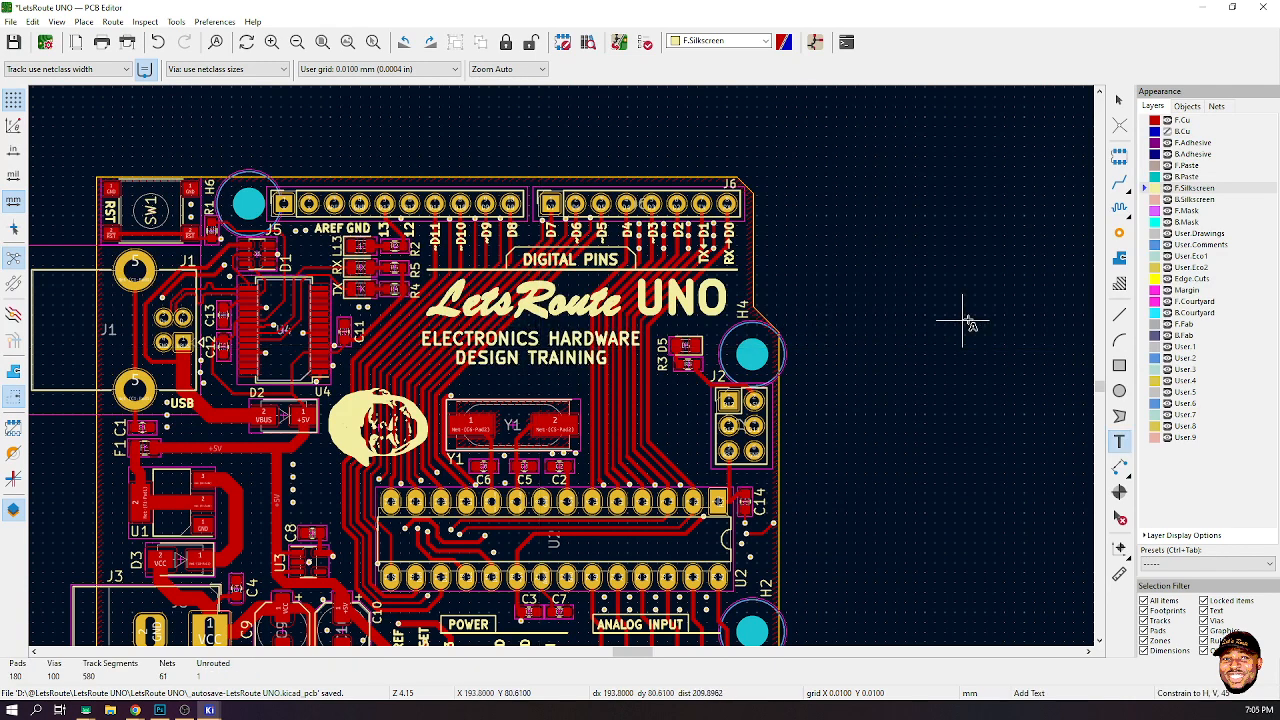
- Add a '2022' silkscreen text below the training text with width, height and thickness of 3 mm
click(1120, 442)
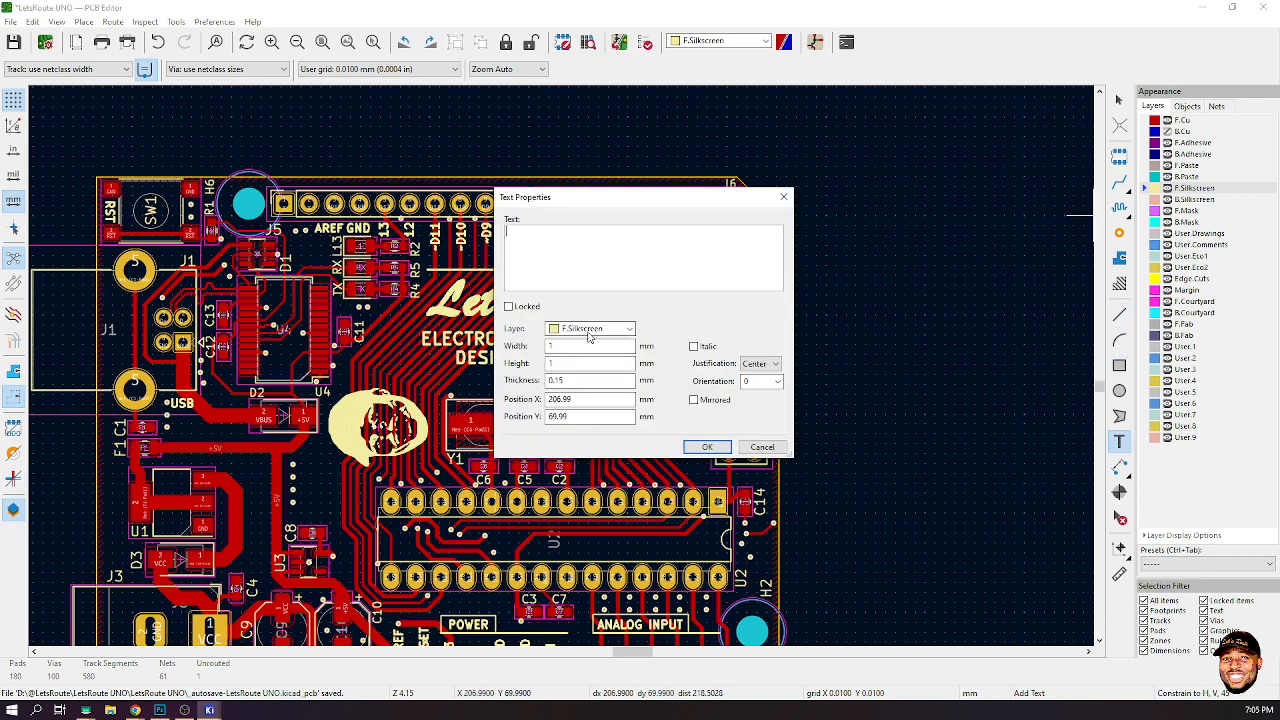
double_click(548, 346)
text(3)
key(Tab)
text(3)
key(Tab)
text(3)
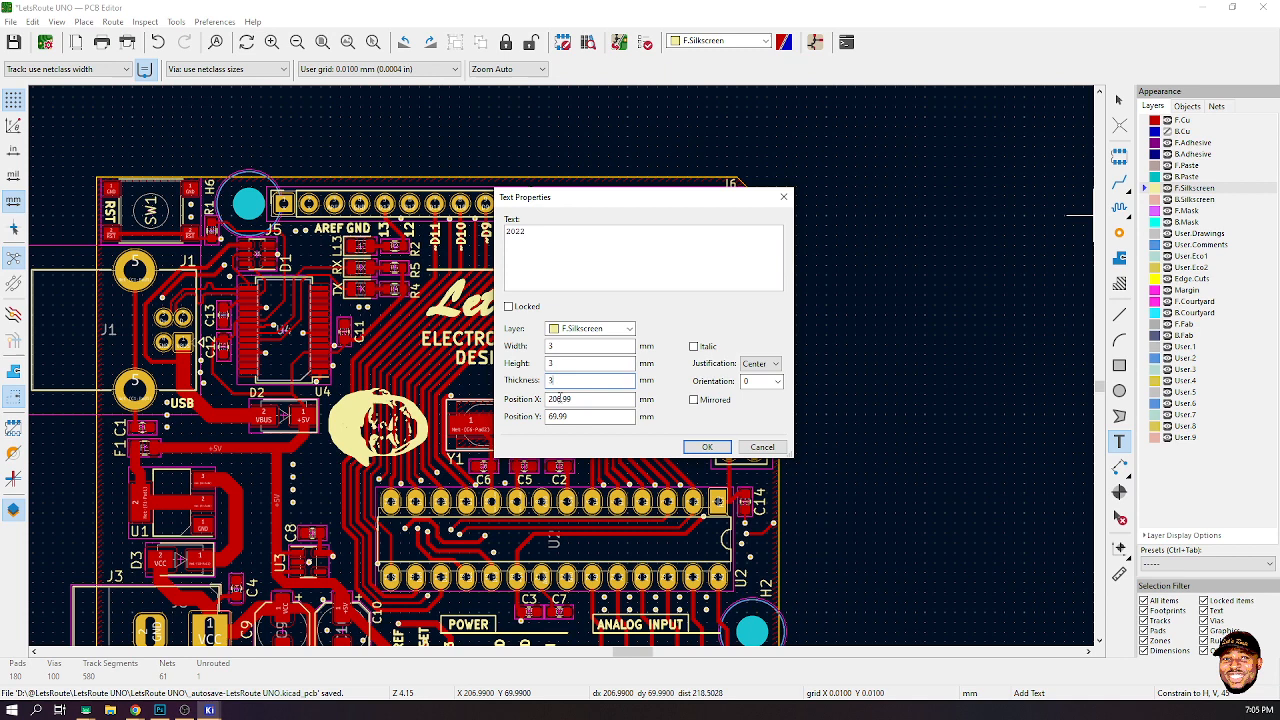
click(707, 447)
click(725, 334)
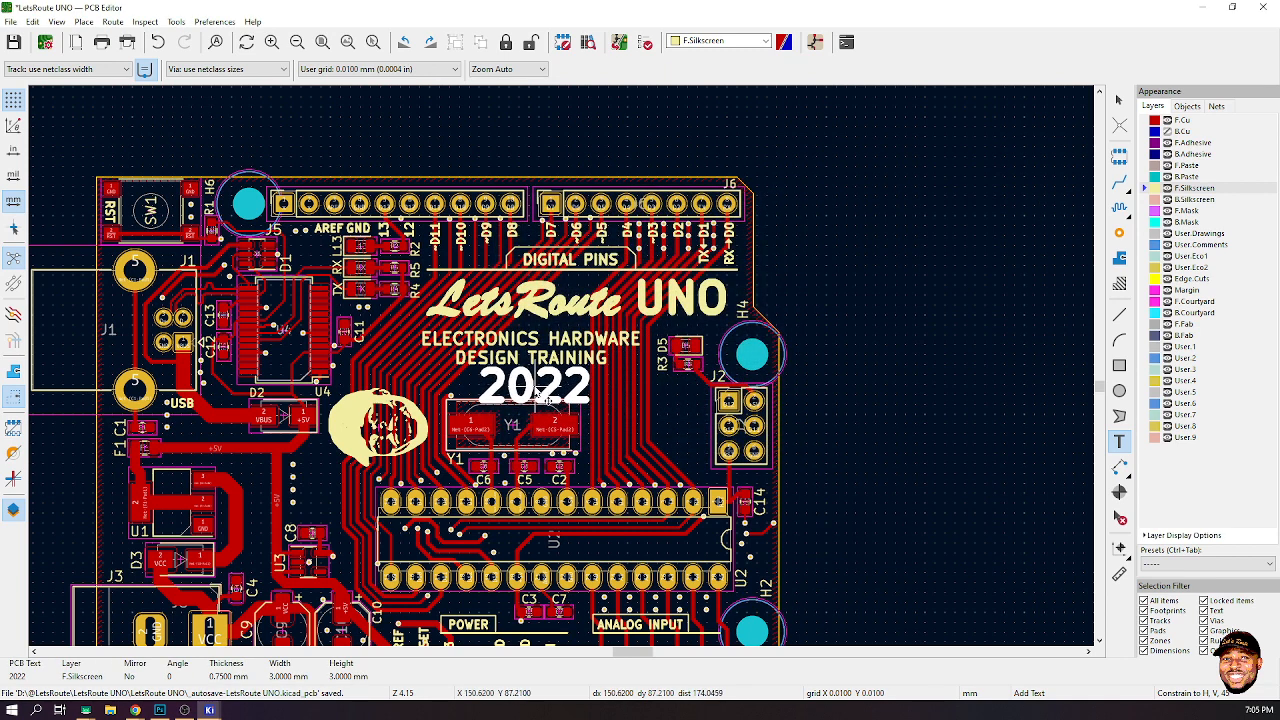
- Set the 2022 text's width, height and thickness to 2 mm
click(538, 394)
double_click(538, 394)
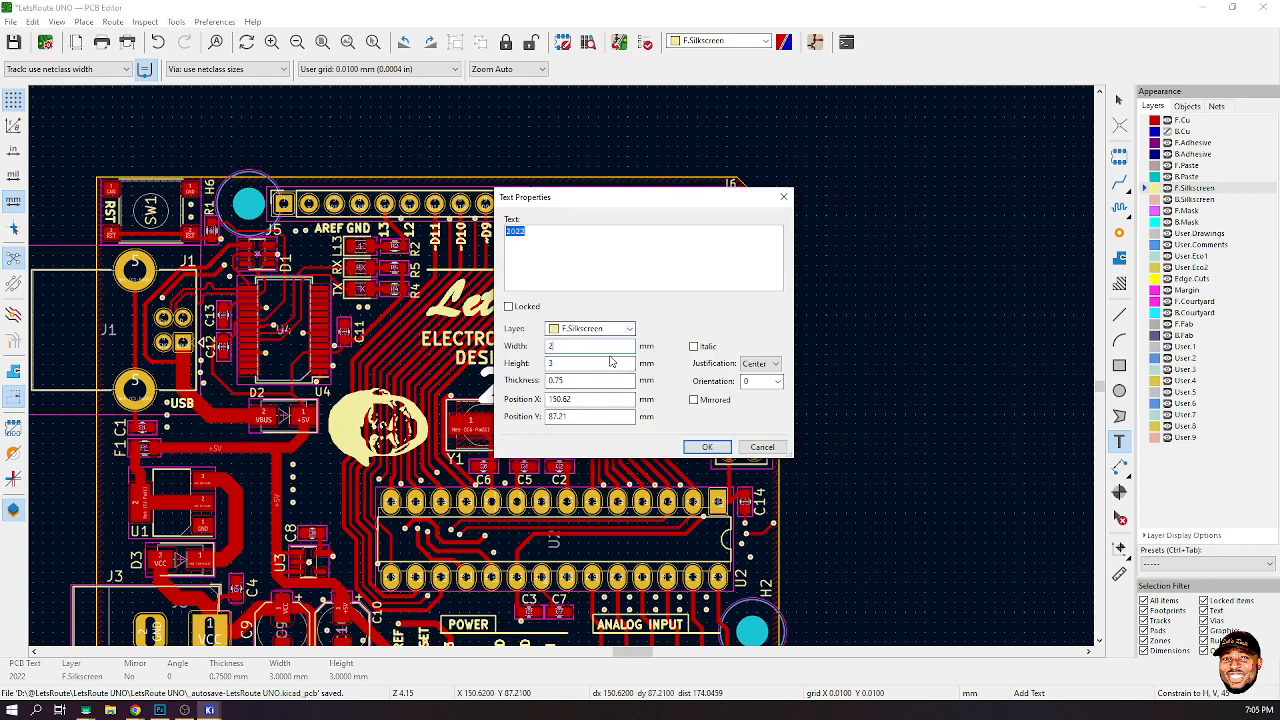
key(Tab)
text(2)
key(Tab)
text(2)
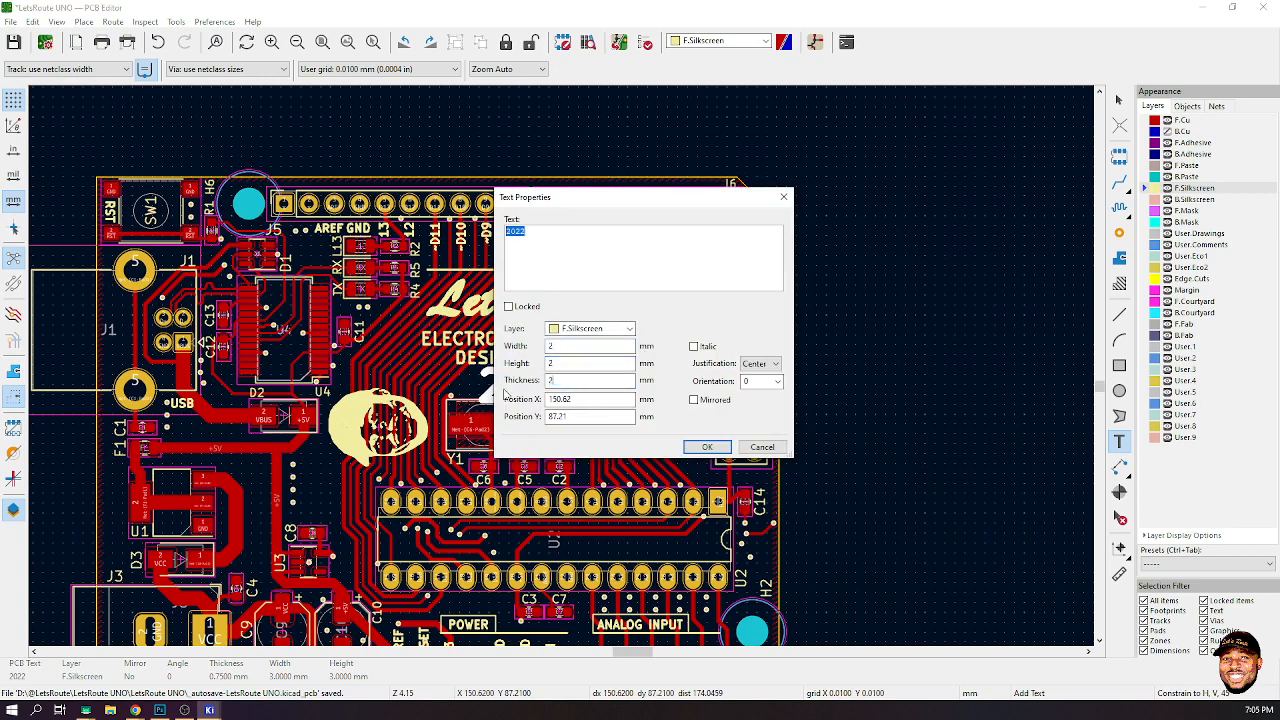
click(705, 446)
click(726, 335)
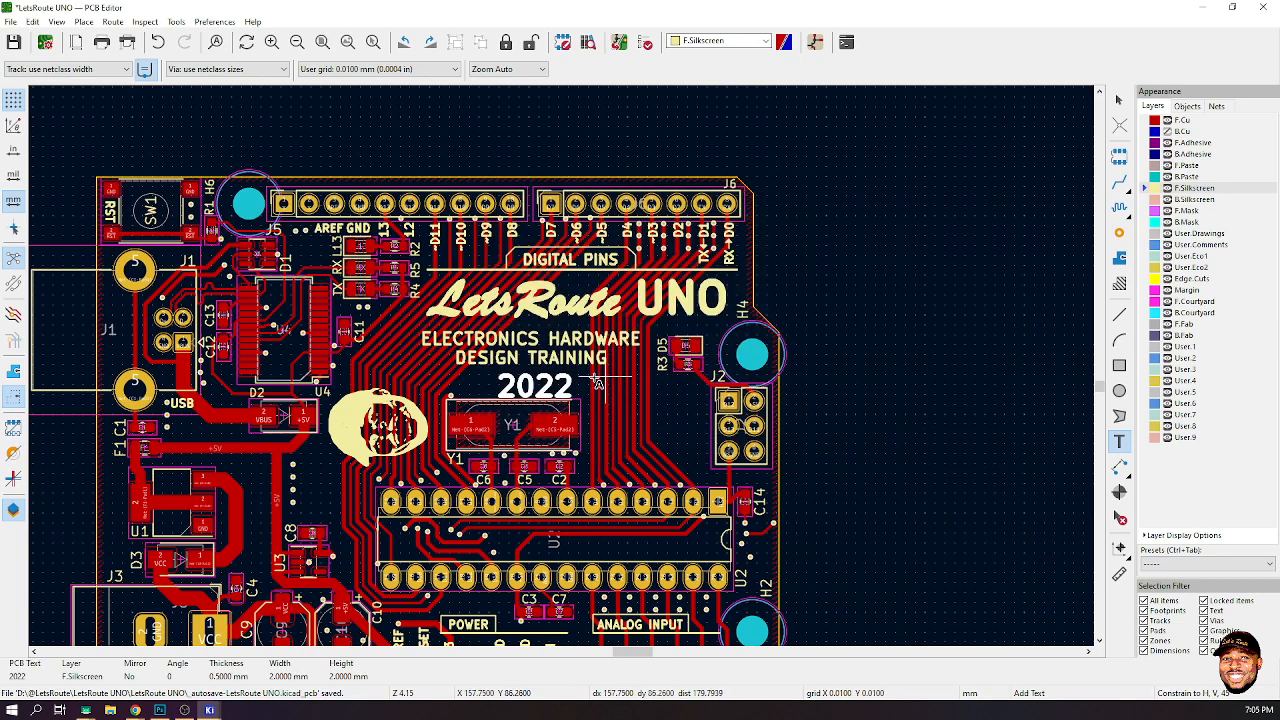
- Move the 2022 text slightly up, closer to the training text
key(m)
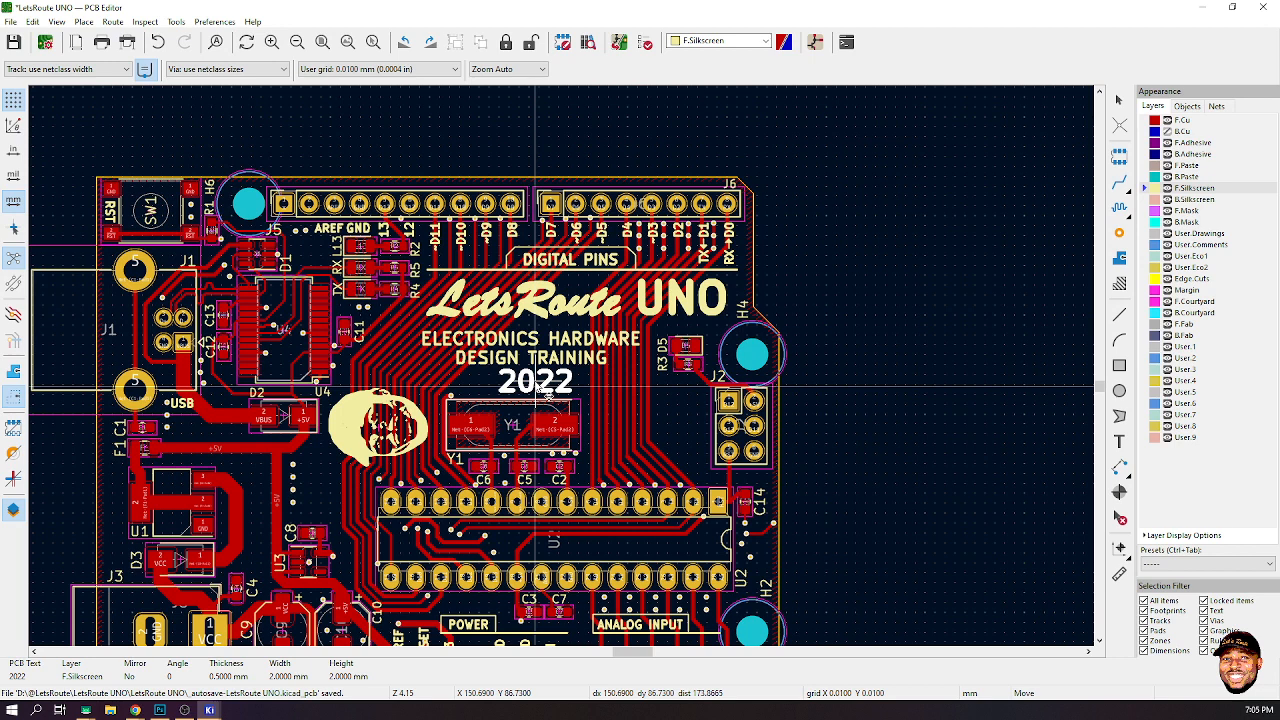
click(537, 387)
click(1120, 101)
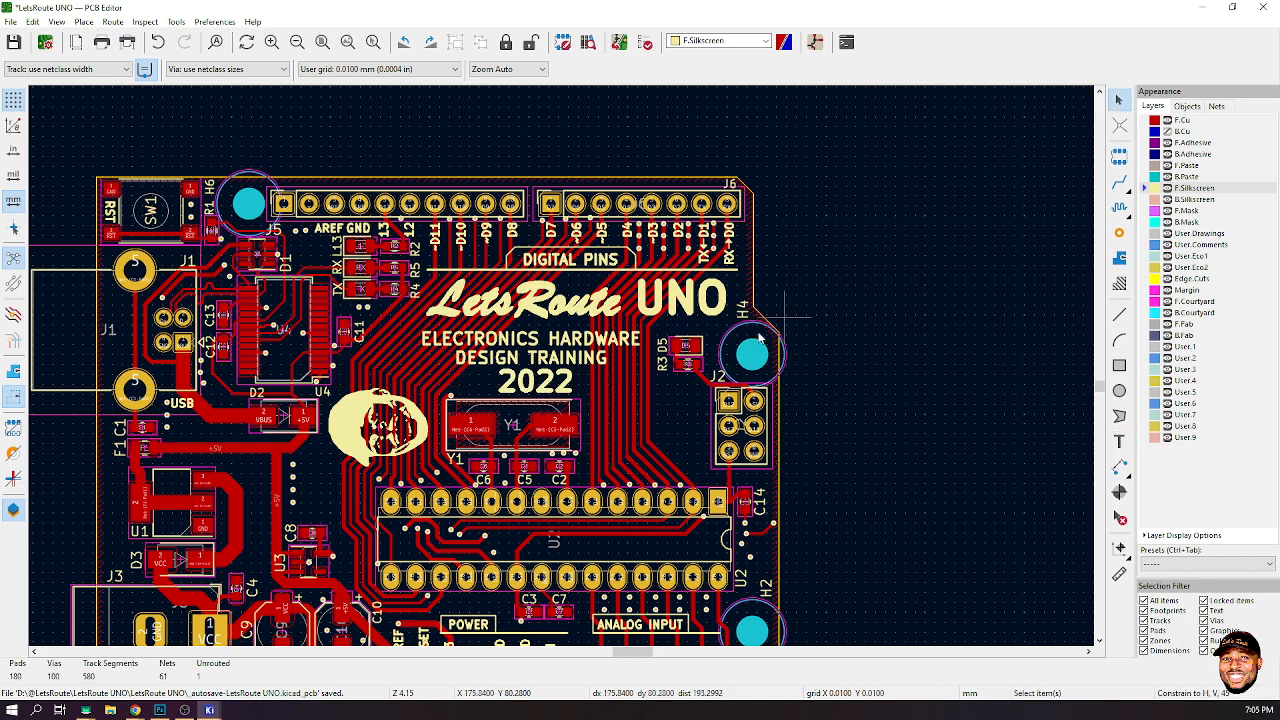
- Select the training text and 2022 together and move them slightly up
click(580, 363)
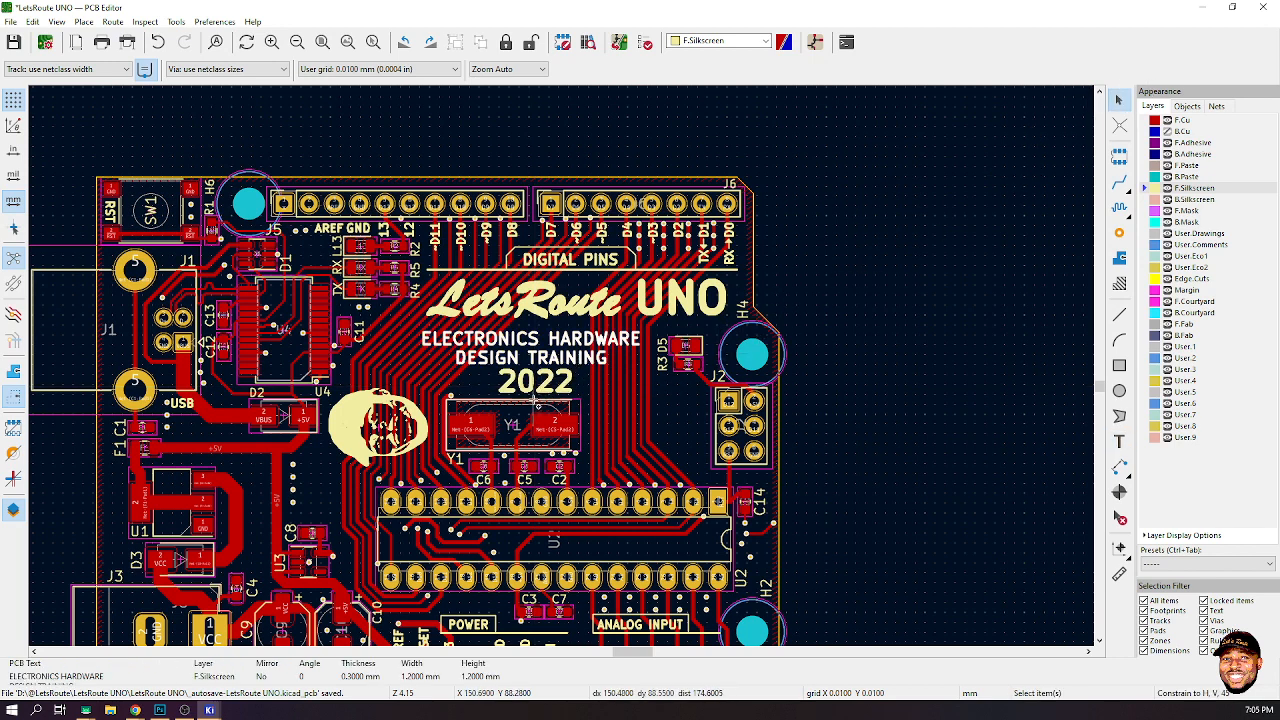
shift+click(539, 391)
key(m)
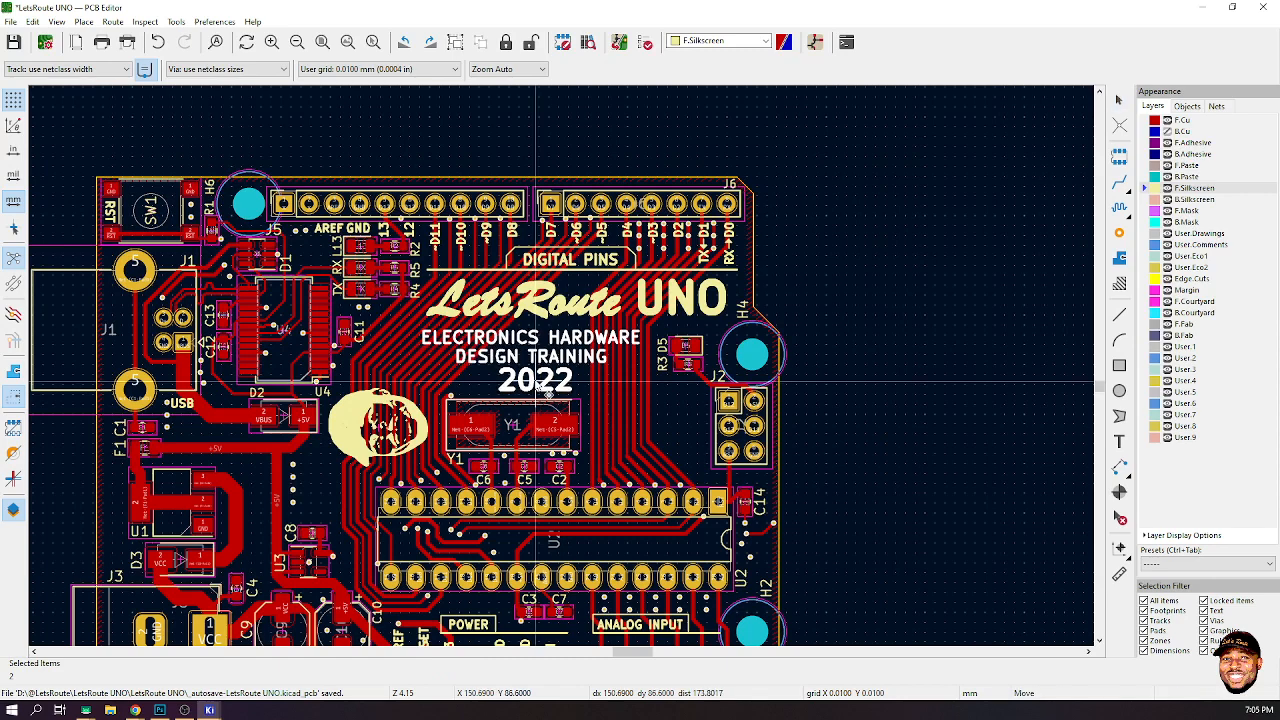
click(537, 382)
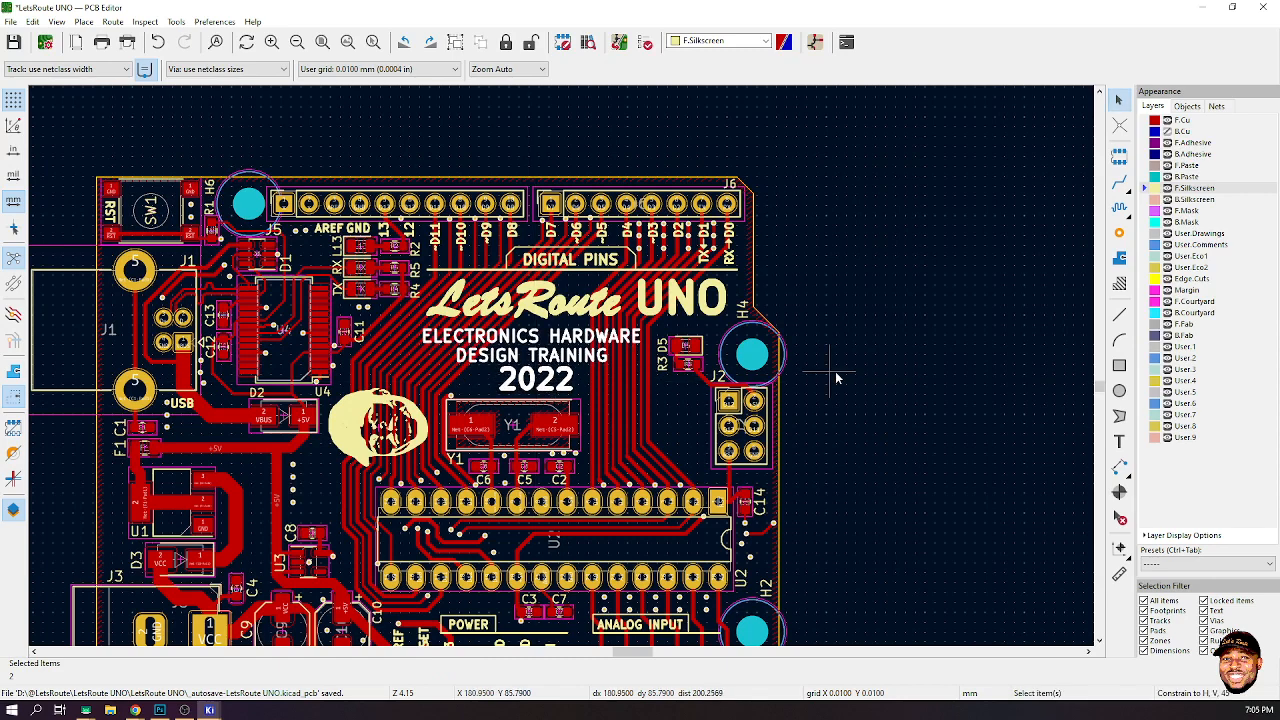
- Move the training text and 2022 together slightly right to centre them under the LetsRoute logo
click(1119, 313)
scroll(563, 364, up, 1)
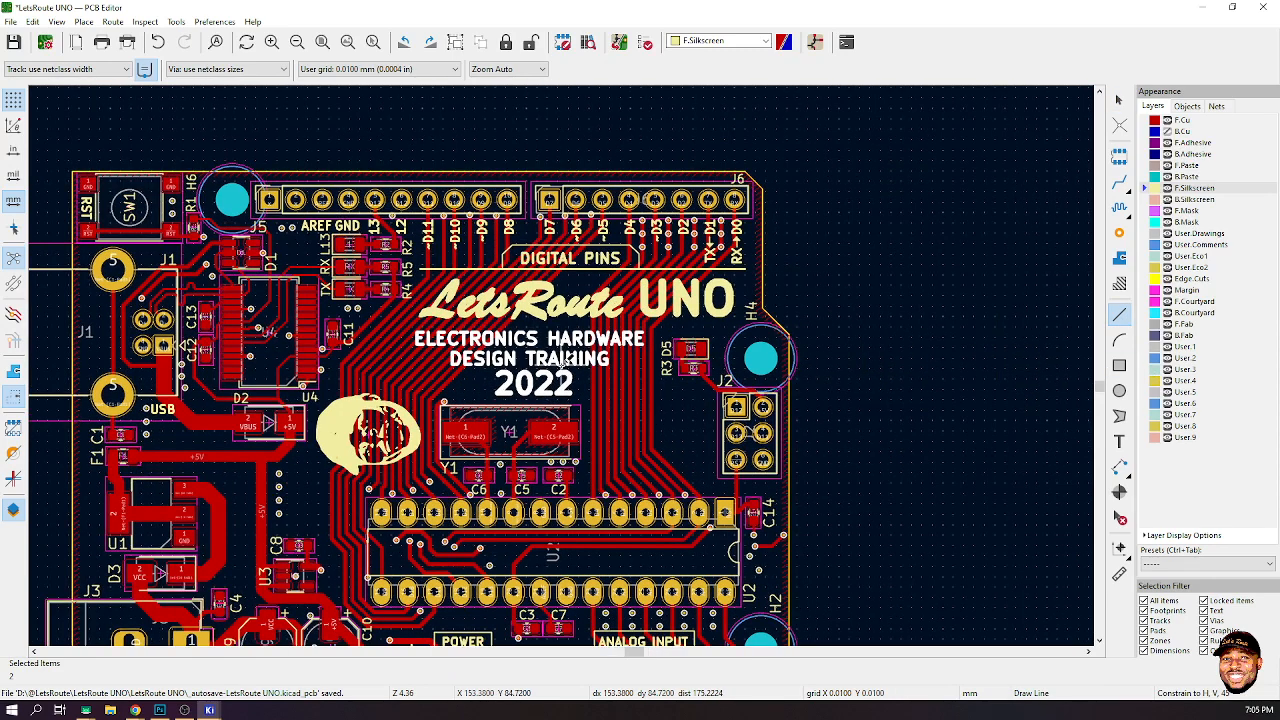
scroll(563, 364, up, 3)
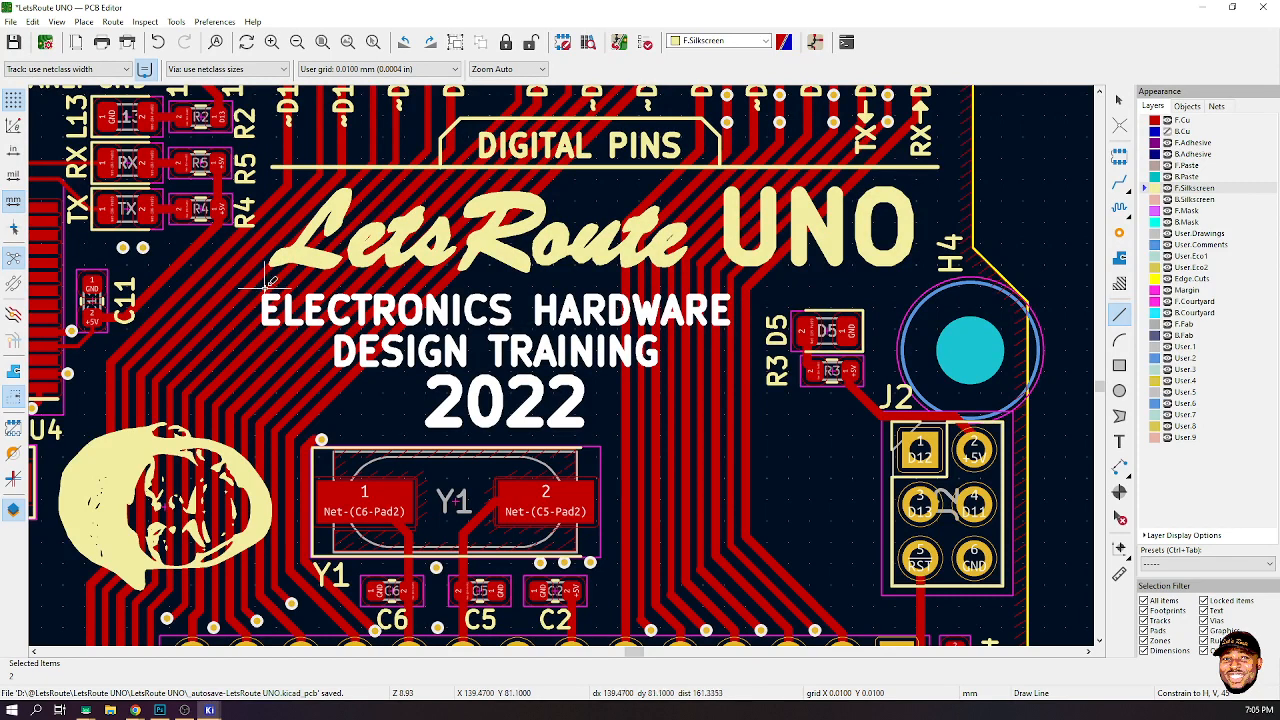
click(1119, 100)
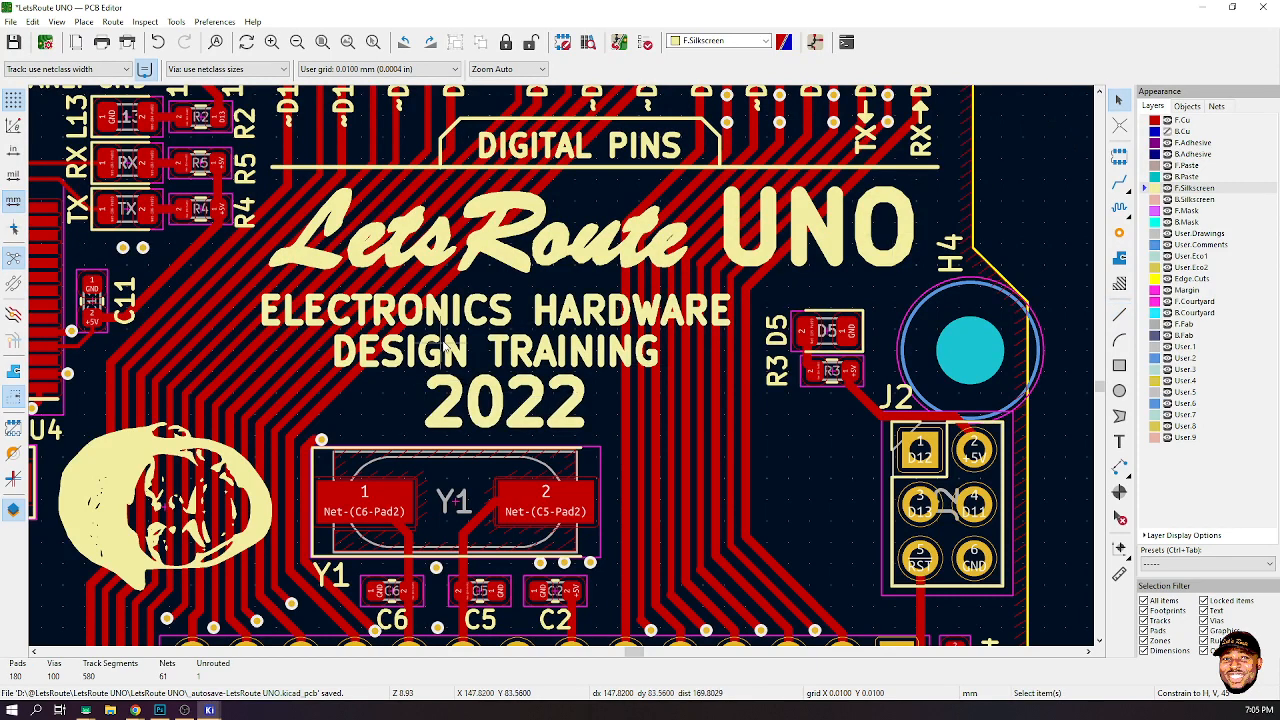
click(447, 345)
shift+click(481, 415)
key(m)
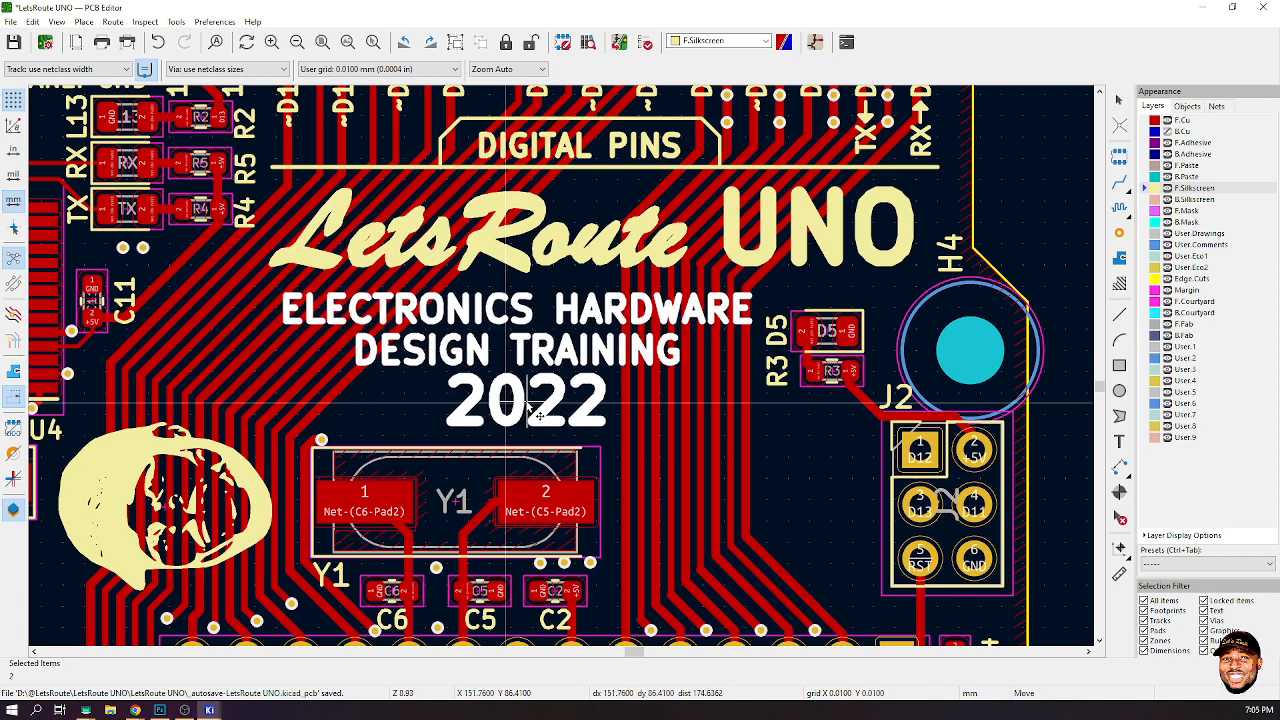
click(527, 403)
- Move the D5 reference label to the right side of its LED
click(777, 331)
key(m)
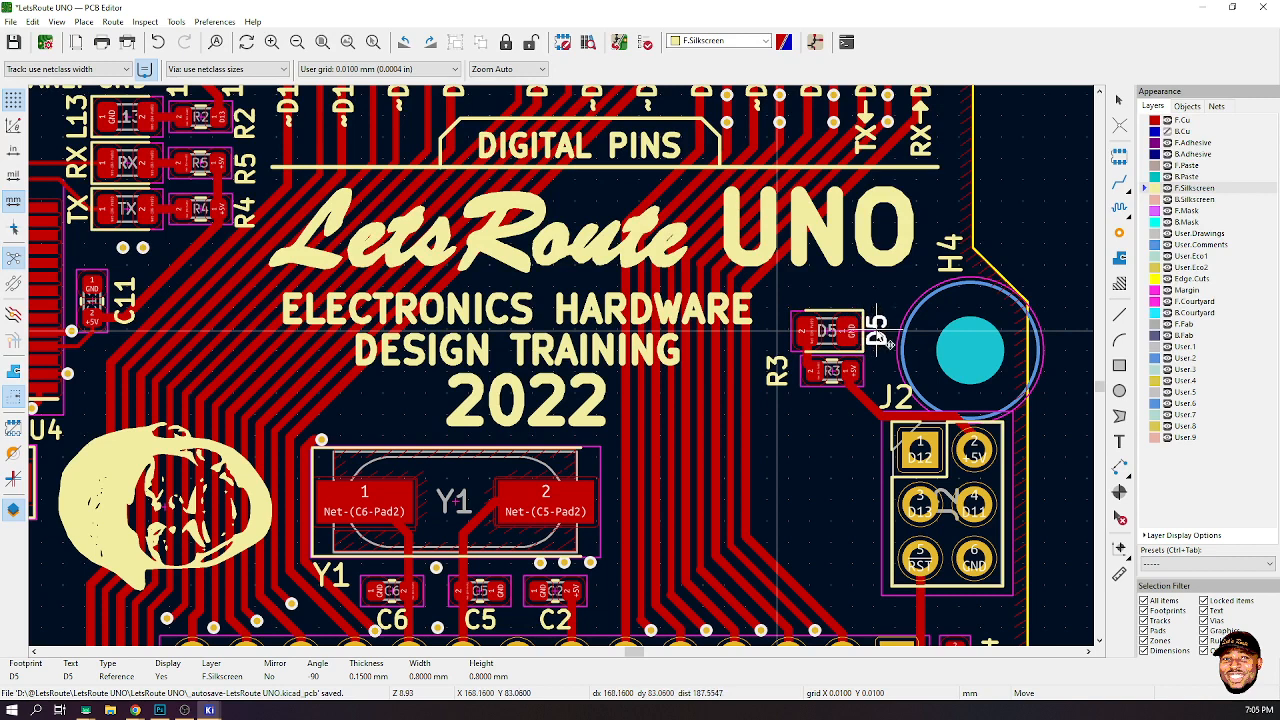
click(886, 342)
- Move the R3 reference label to the right side of its resistor, below the D5 label
click(777, 371)
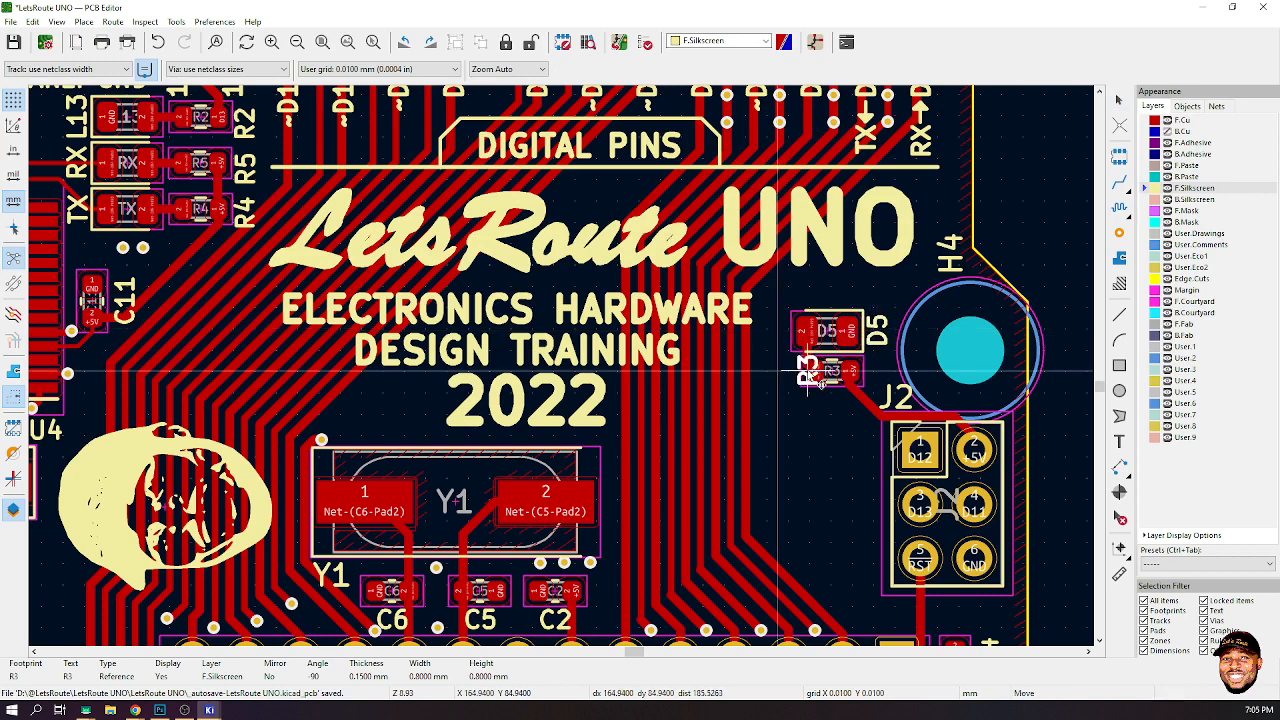
key(m)
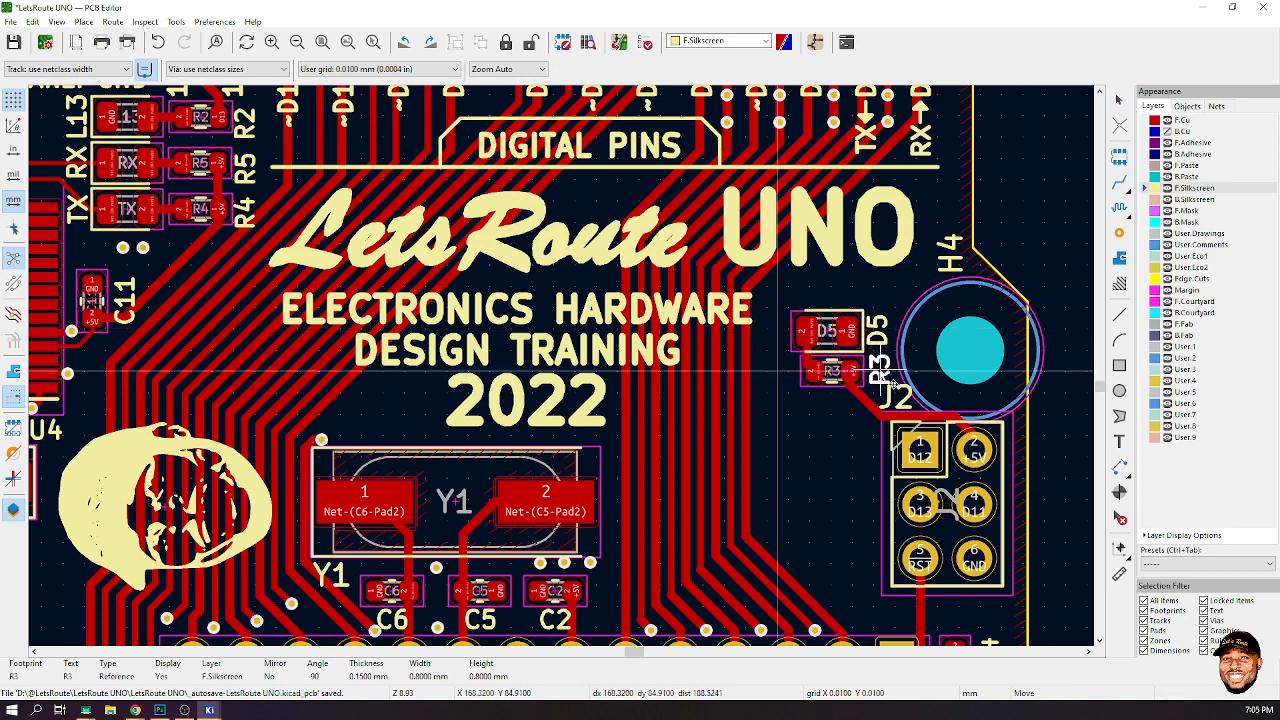
click(886, 374)
- Move the J2 reference label up above its pin header, next to the H4 mounting hole
click(898, 398)
key(m)
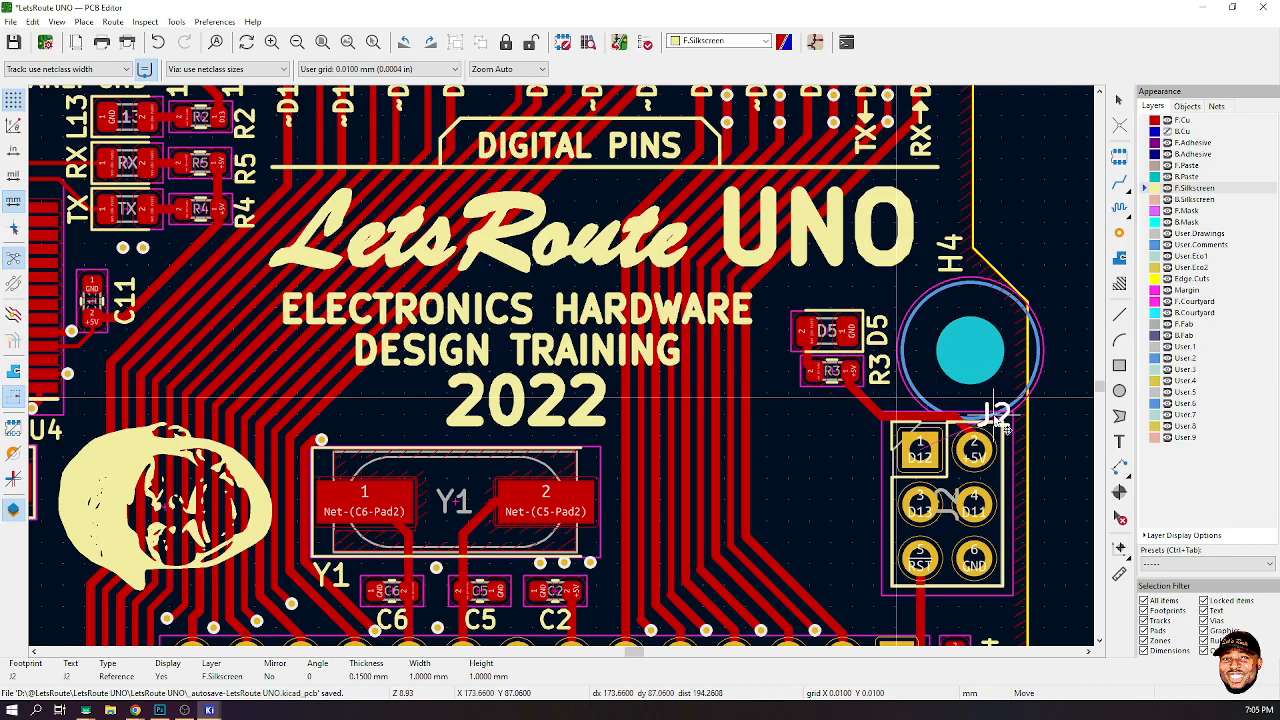
scroll(975, 516, down, 1)
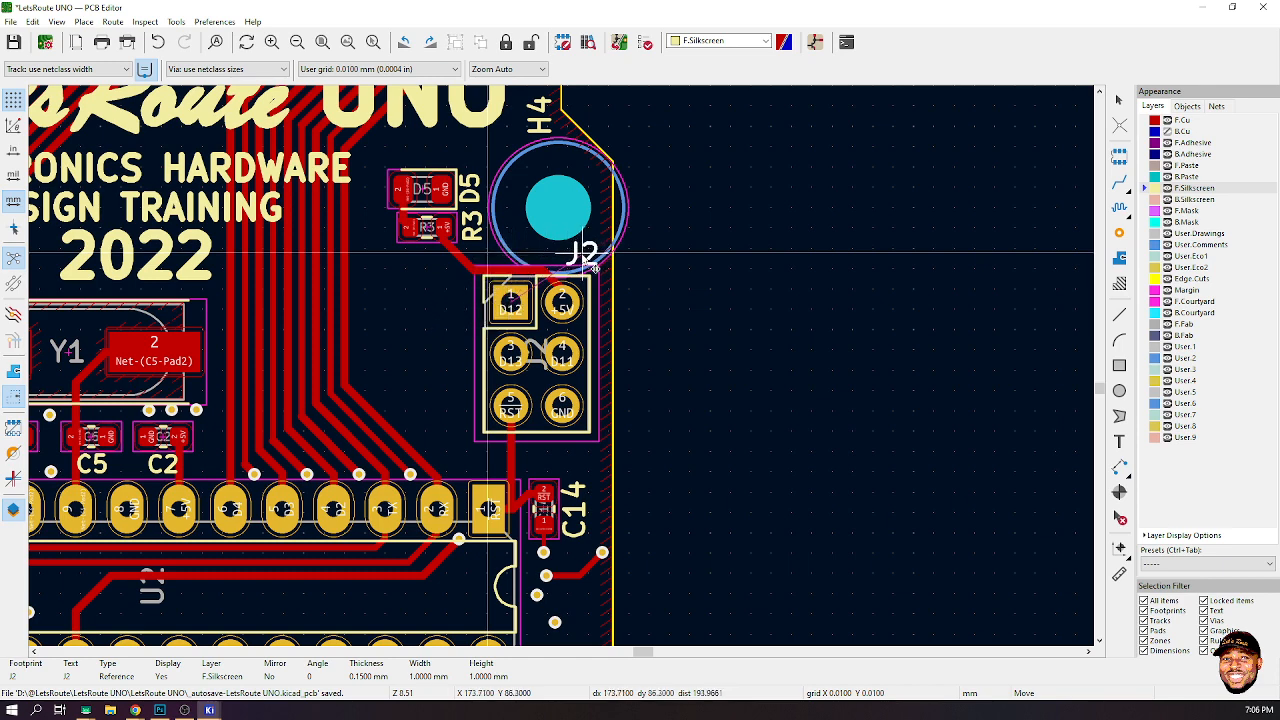
click(592, 262)
key(Escape)
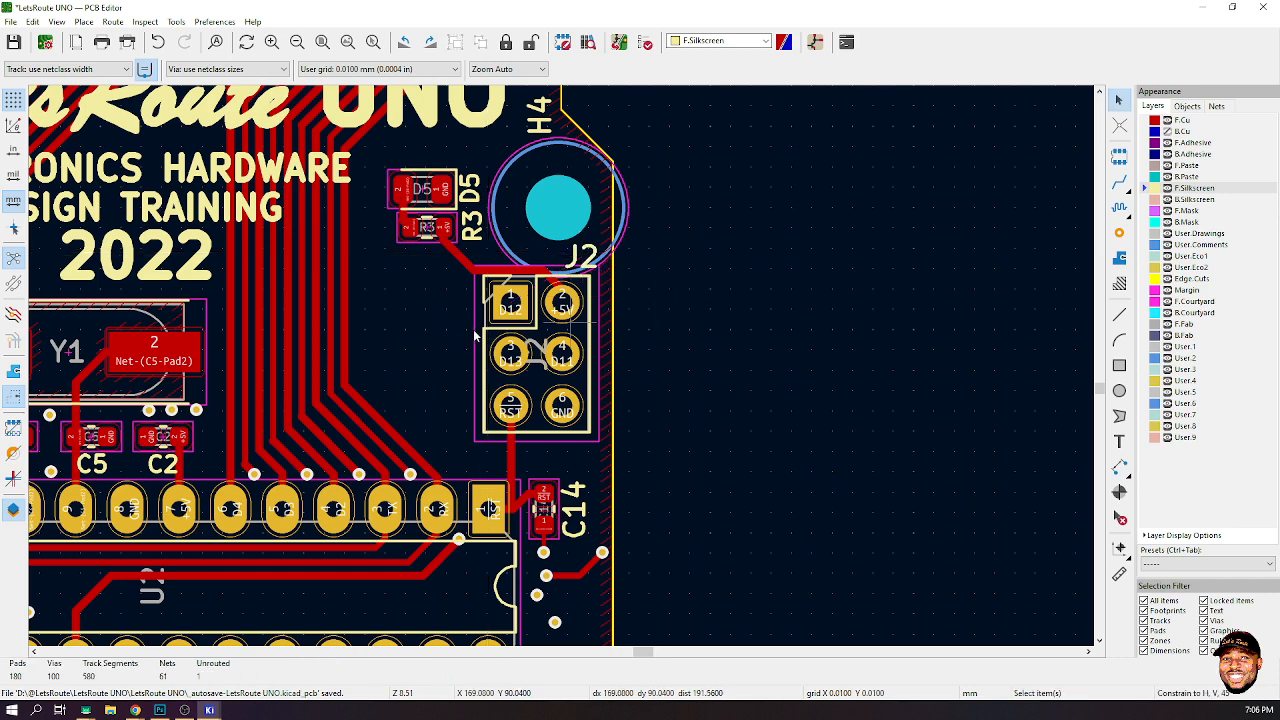
- Draw a silkscreen outline about 22 by 7 mm around the training text and 2022, chamfering the lower-right corner
scroll(396, 331, down, 1)
scroll(540, 340, down, 3)
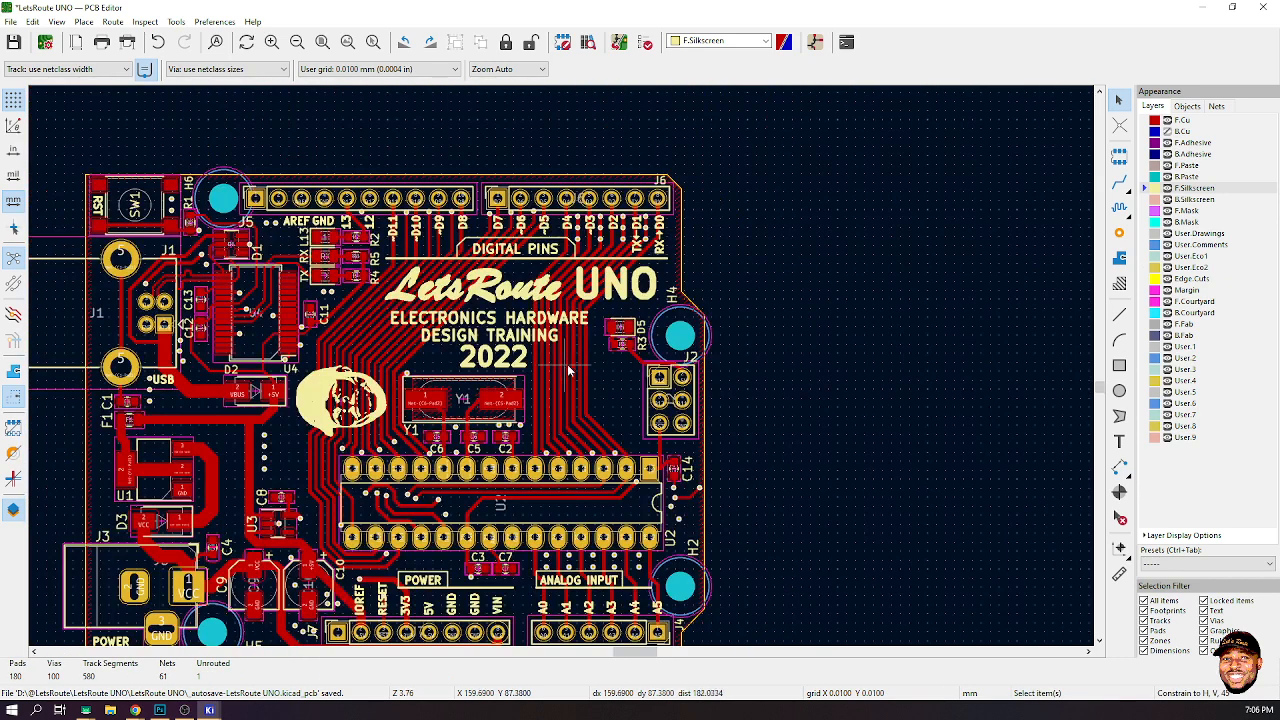
click(1119, 314)
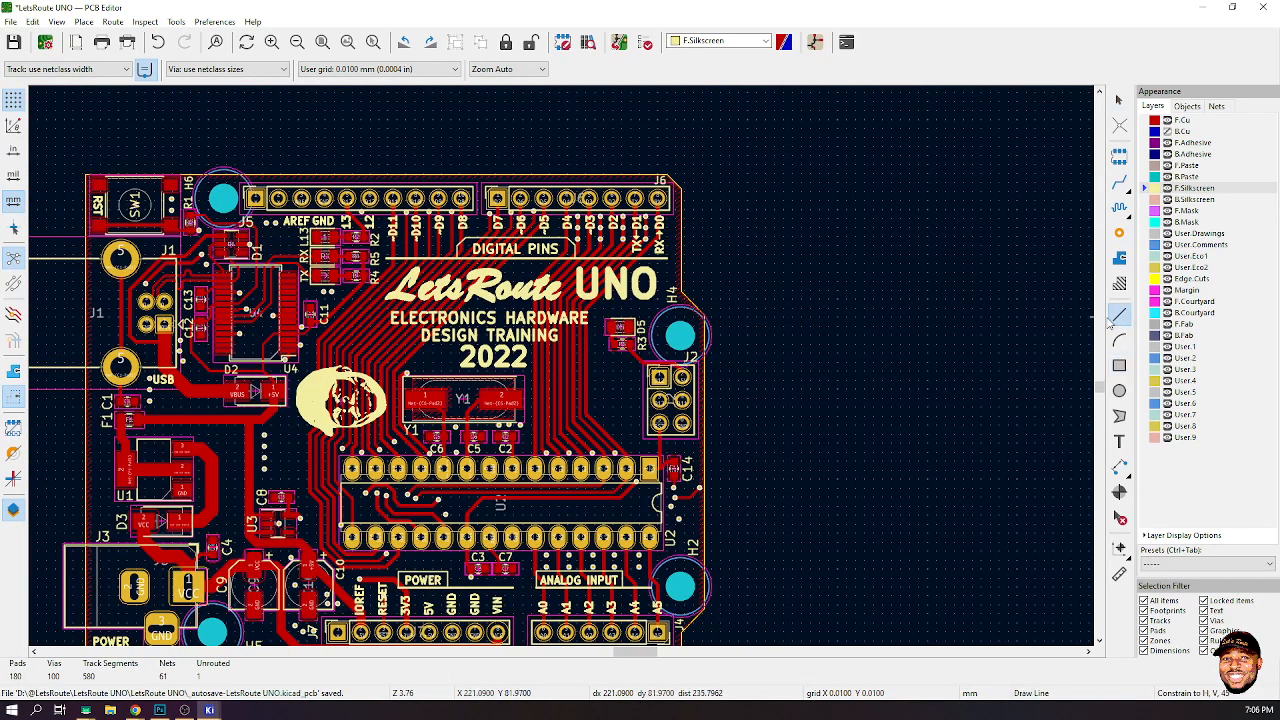
scroll(495, 308, up, 2)
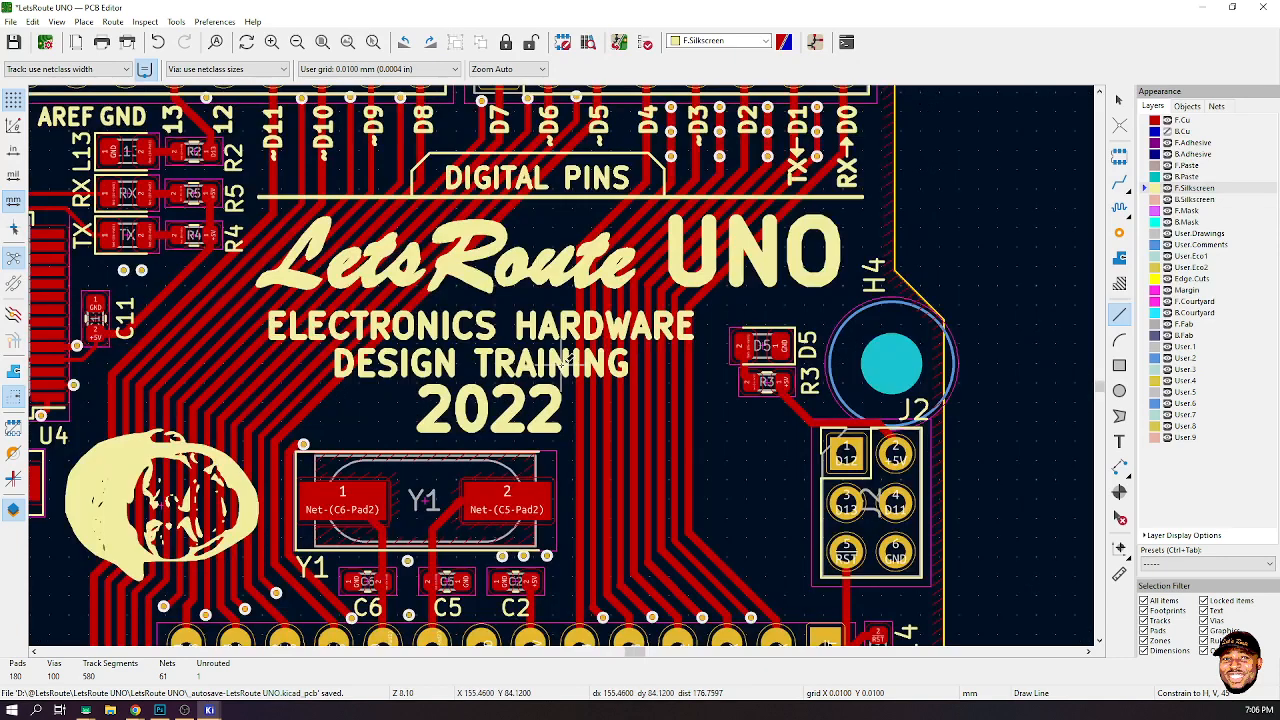
click(257, 298)
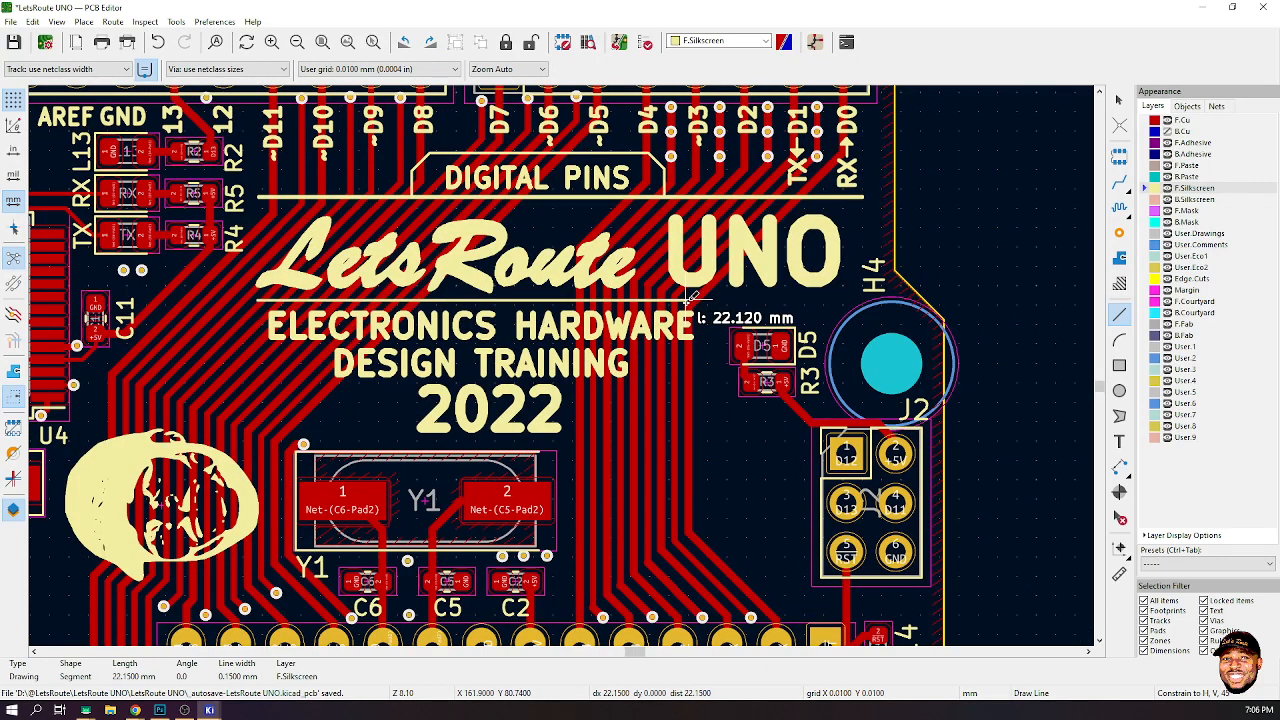
click(708, 298)
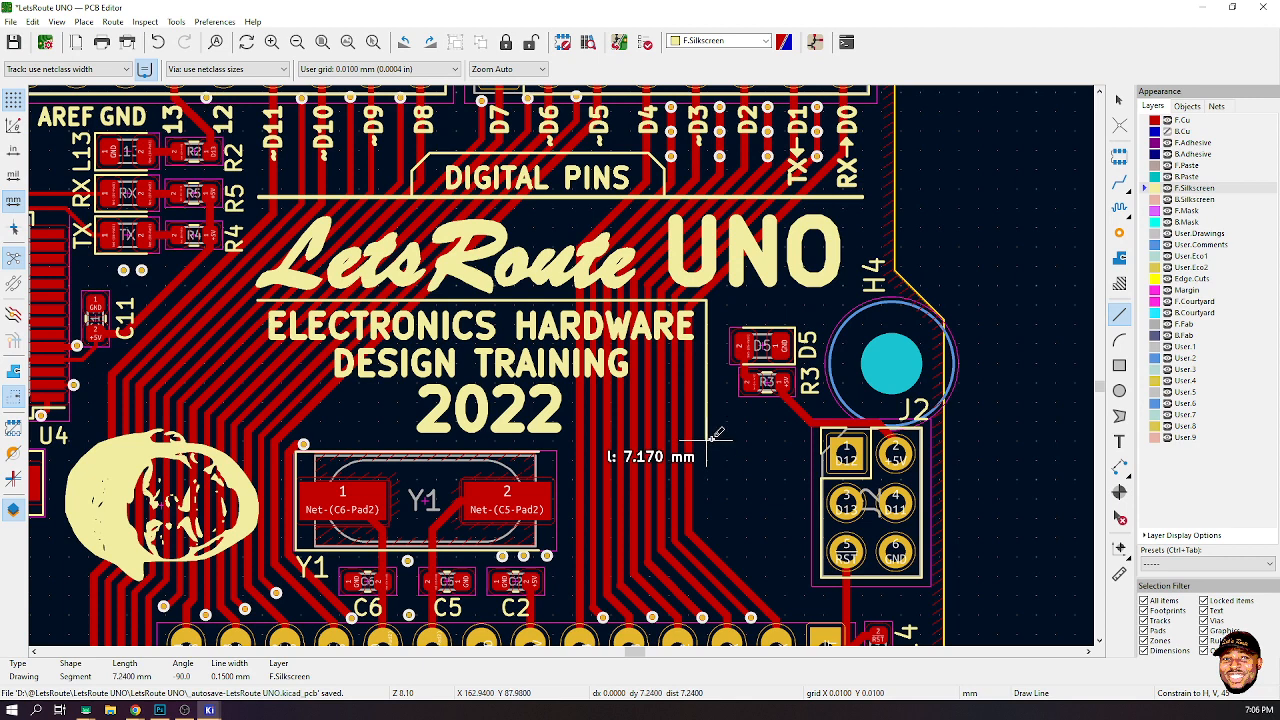
click(708, 409)
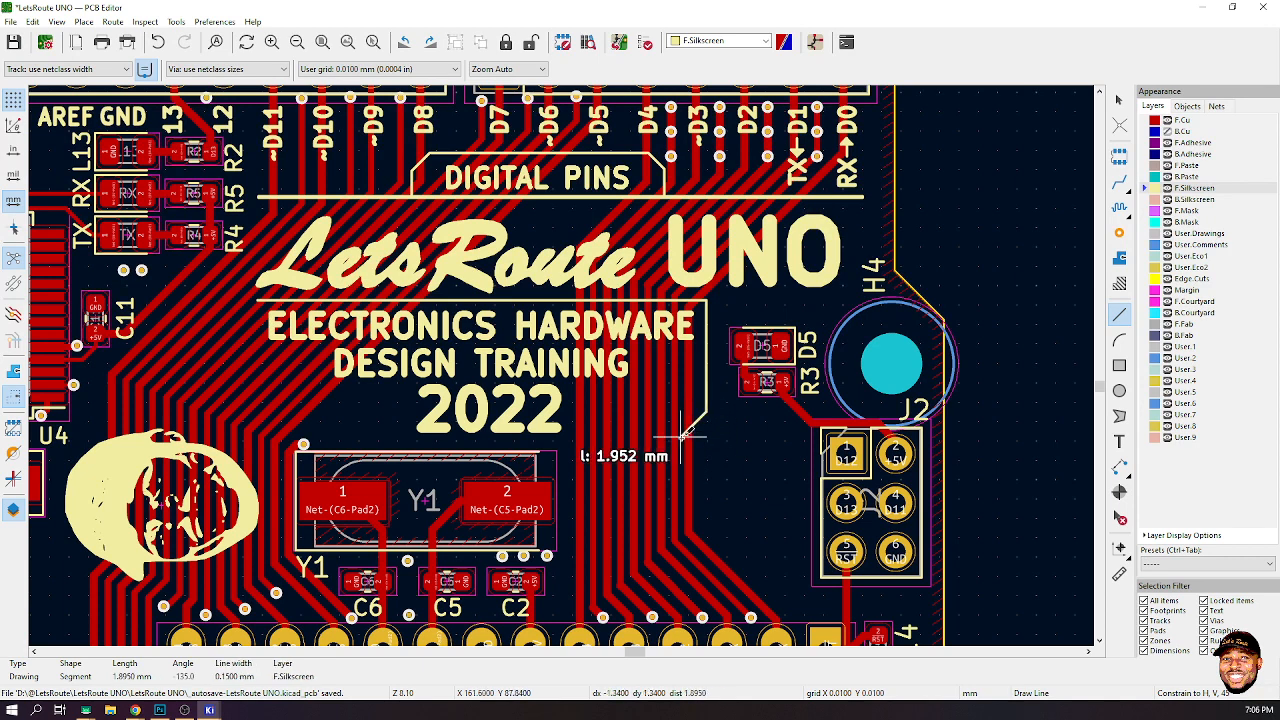
click(679, 439)
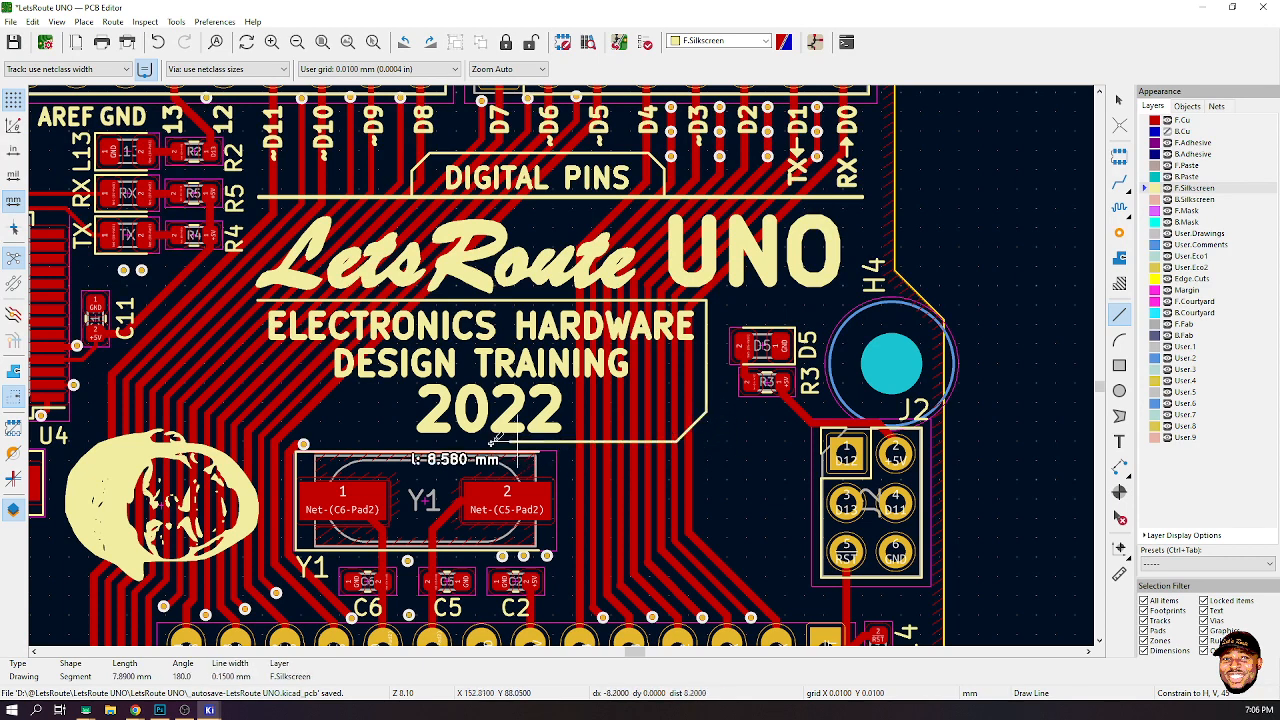
click(257, 440)
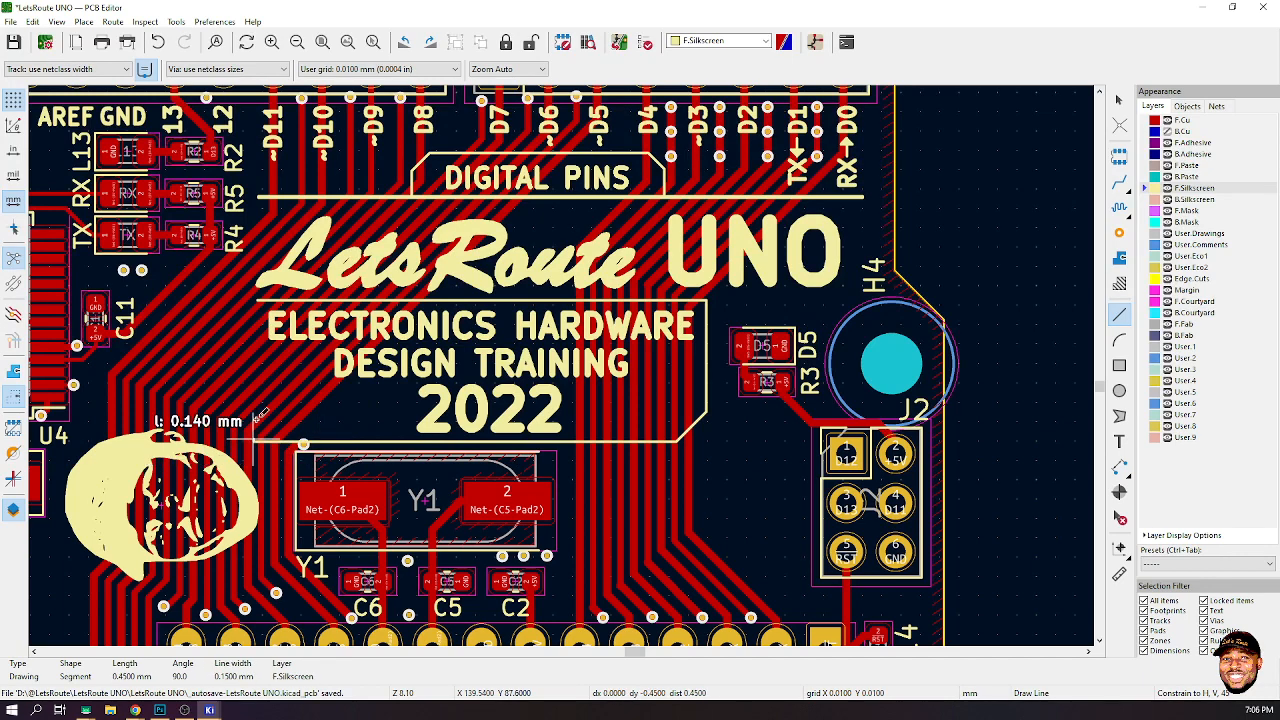
- Close the outline back at its starting upper-left corner and leave the line tool
scroll(270, 294, up, 8)
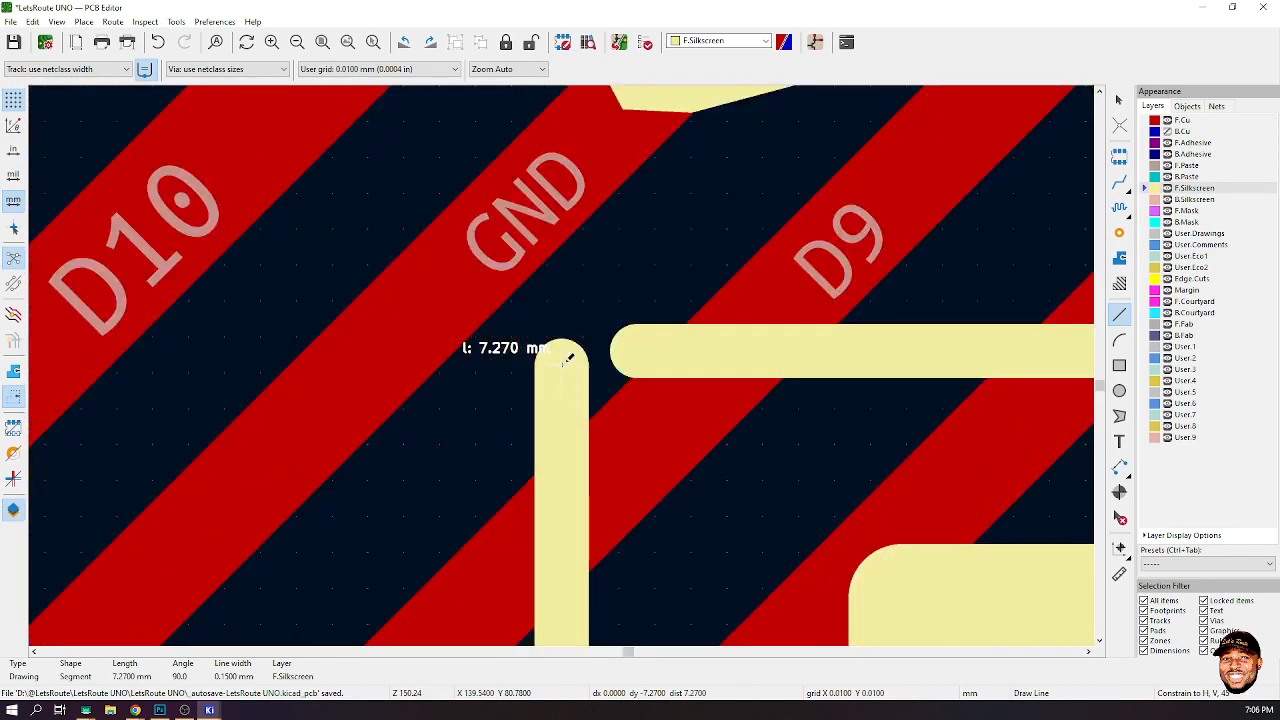
click(570, 352)
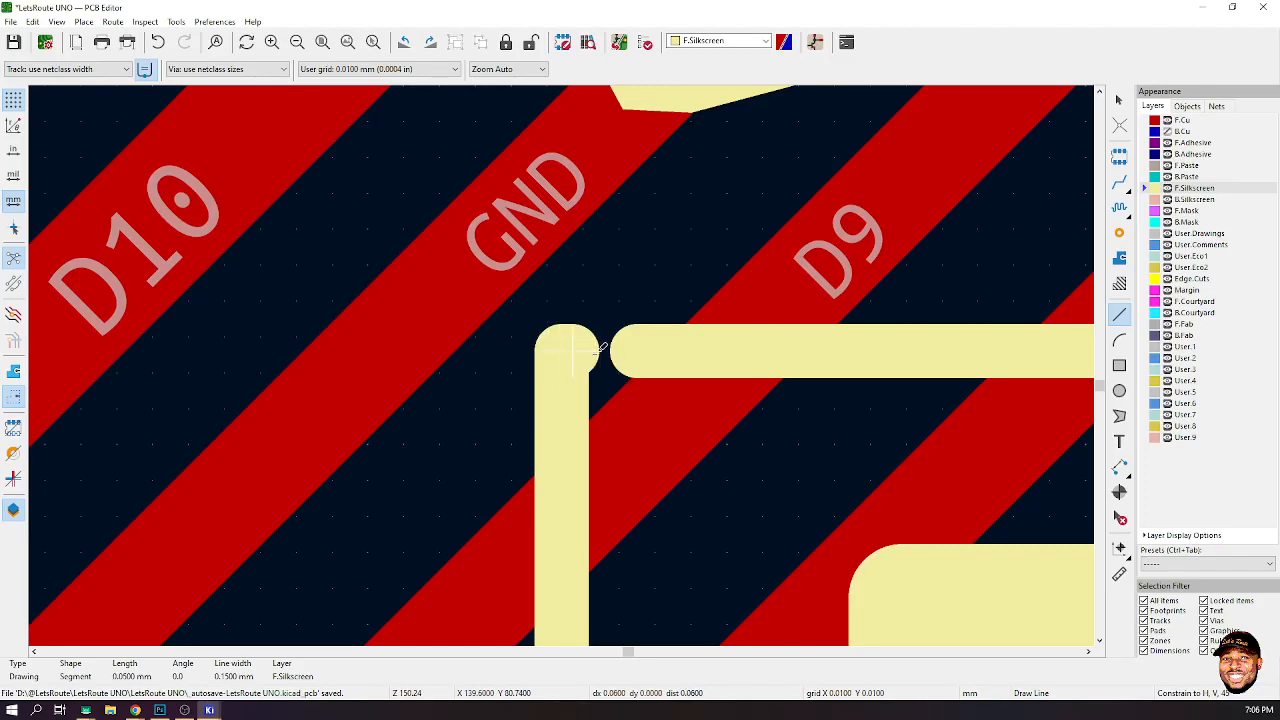
click(640, 351)
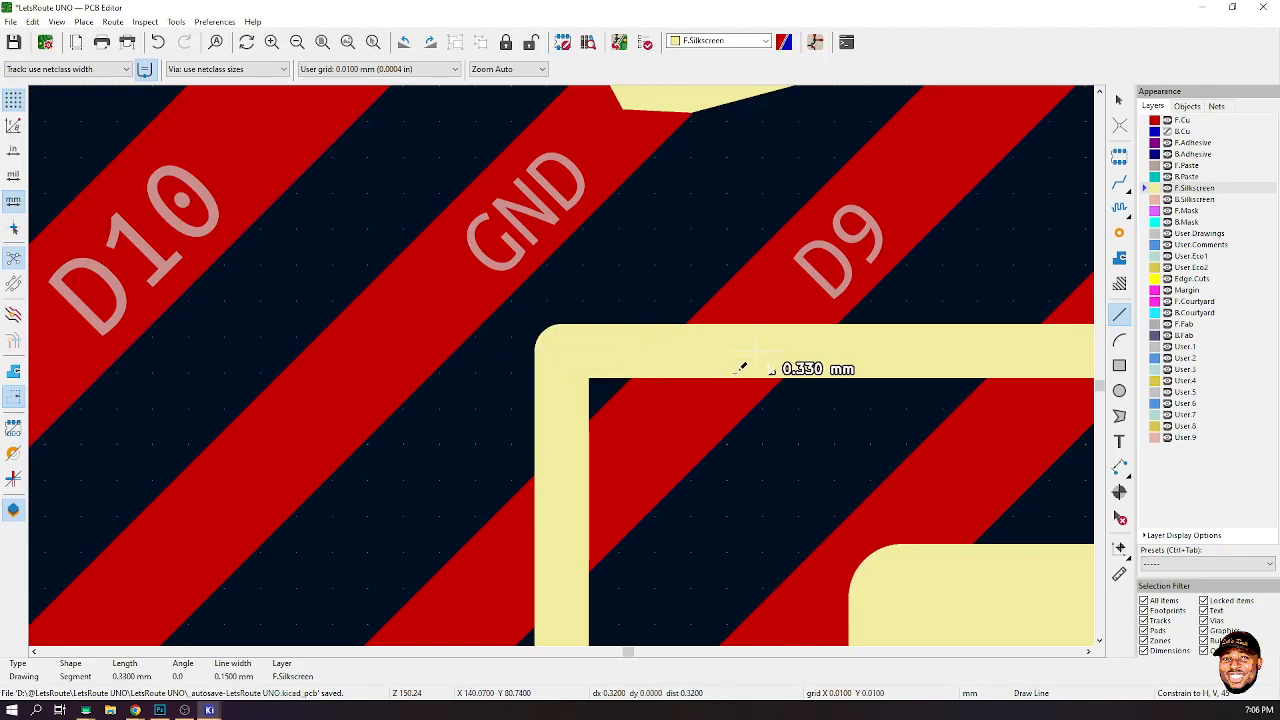
key(Escape)
scroll(740, 370, down, 5)
scroll(742, 370, down, 5)
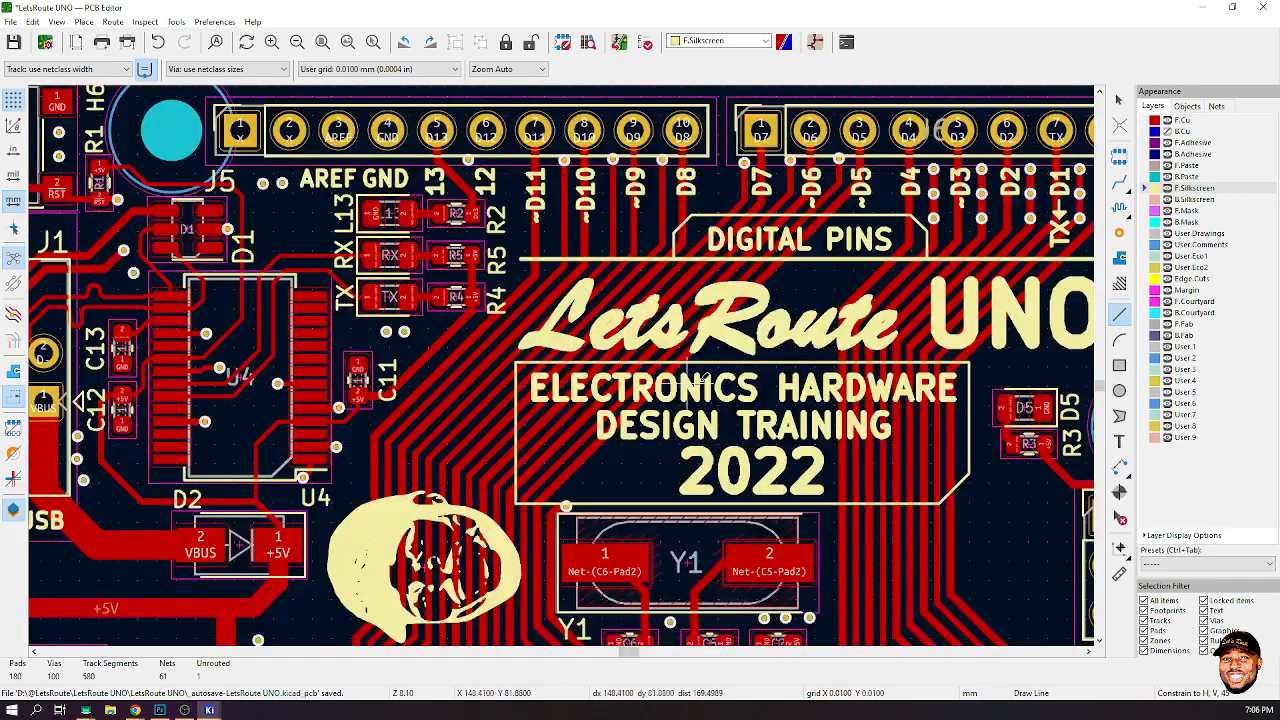
click(1119, 100)
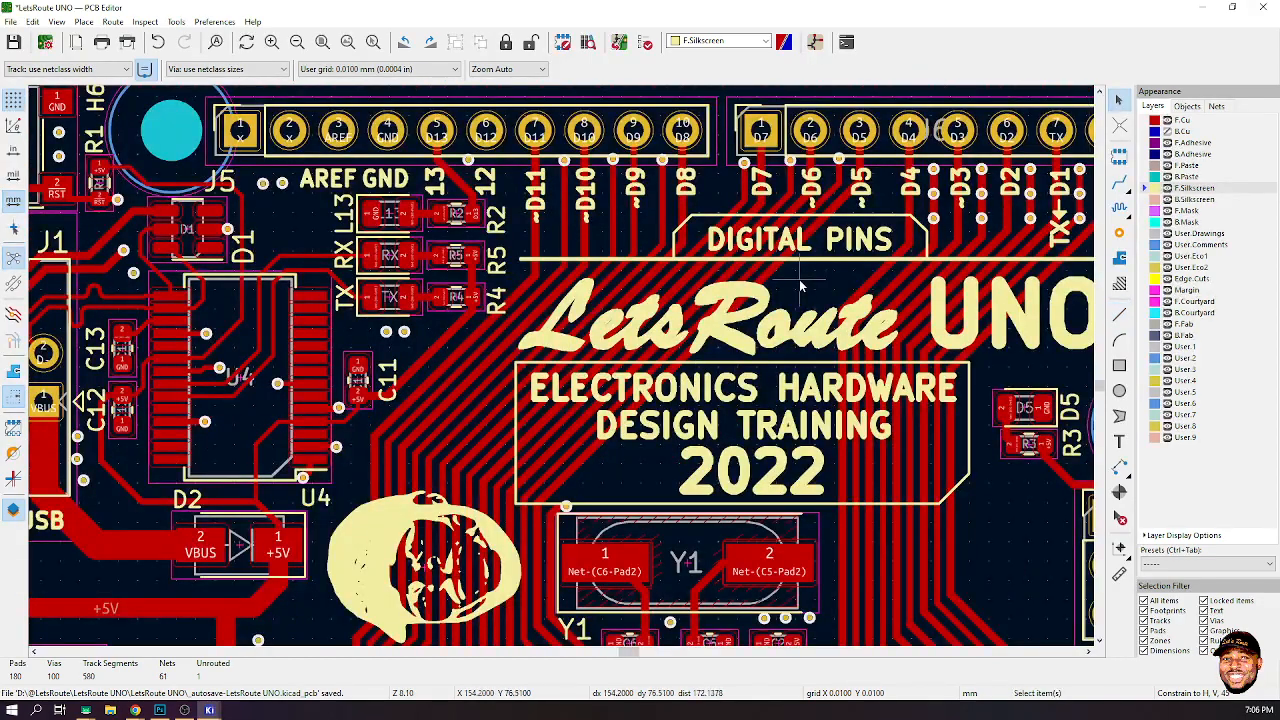
- Open the 3D viewer to inspect the board's silkscreen, then close it
click(209, 710)
click(343, 658)
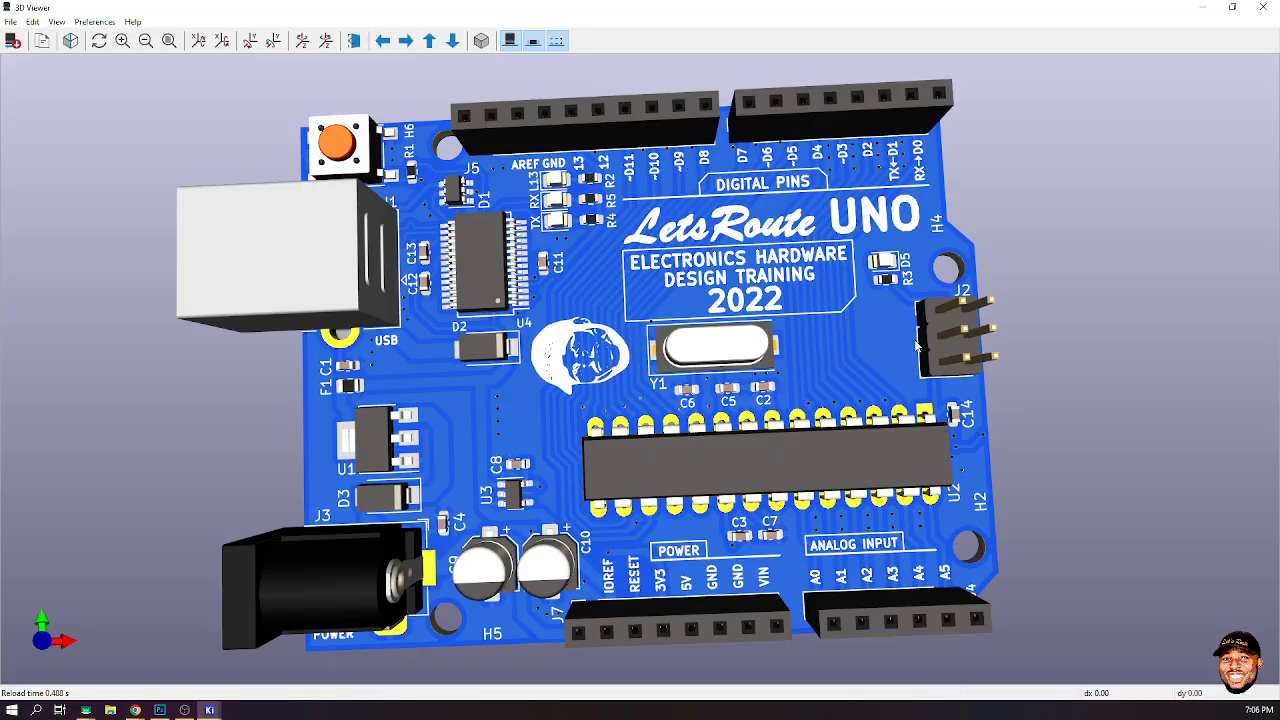
drag(916, 345, 700, 330)
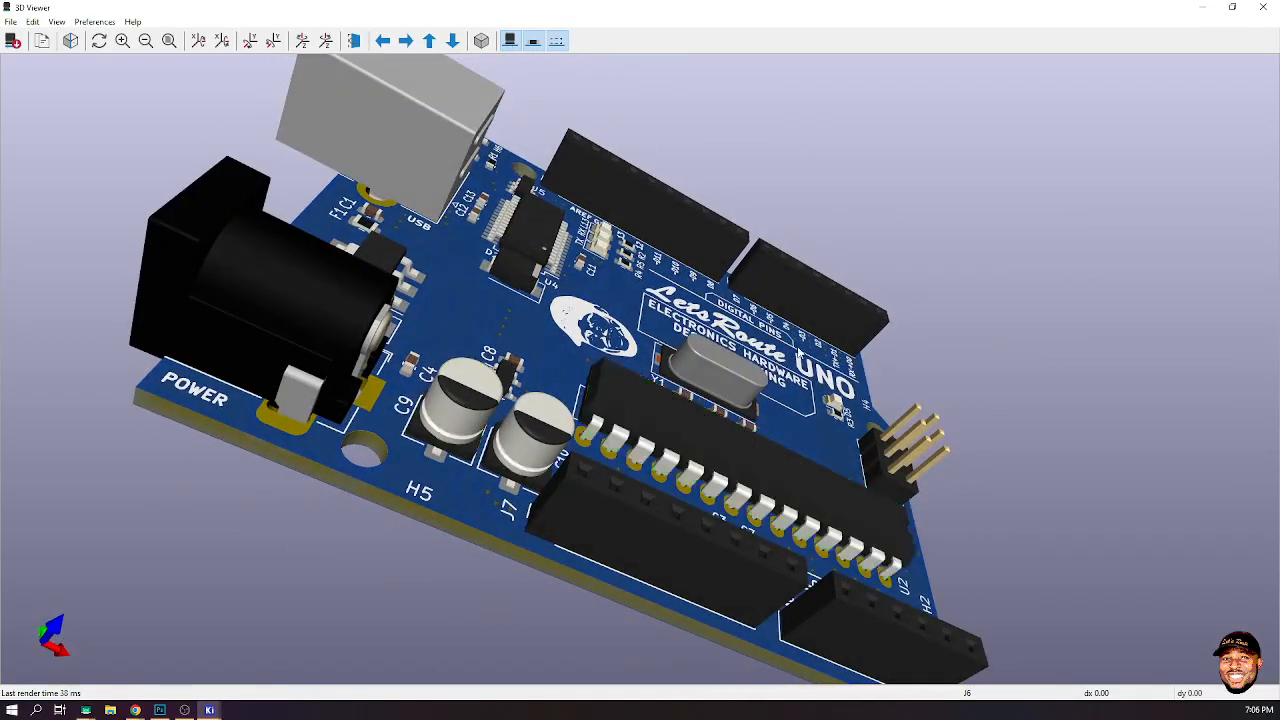
click(1263, 7)
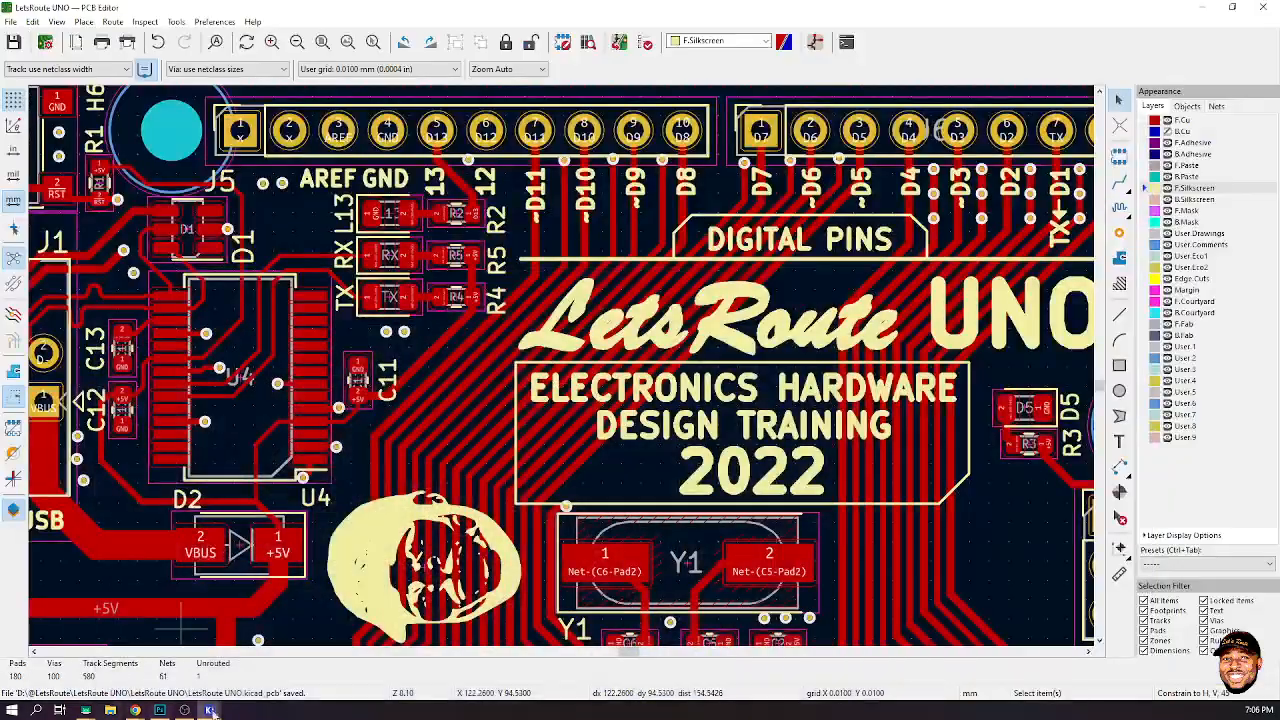
- Switch to Photoshop and try to export the UNO Bottom Silk design as a PNG
click(160, 710)
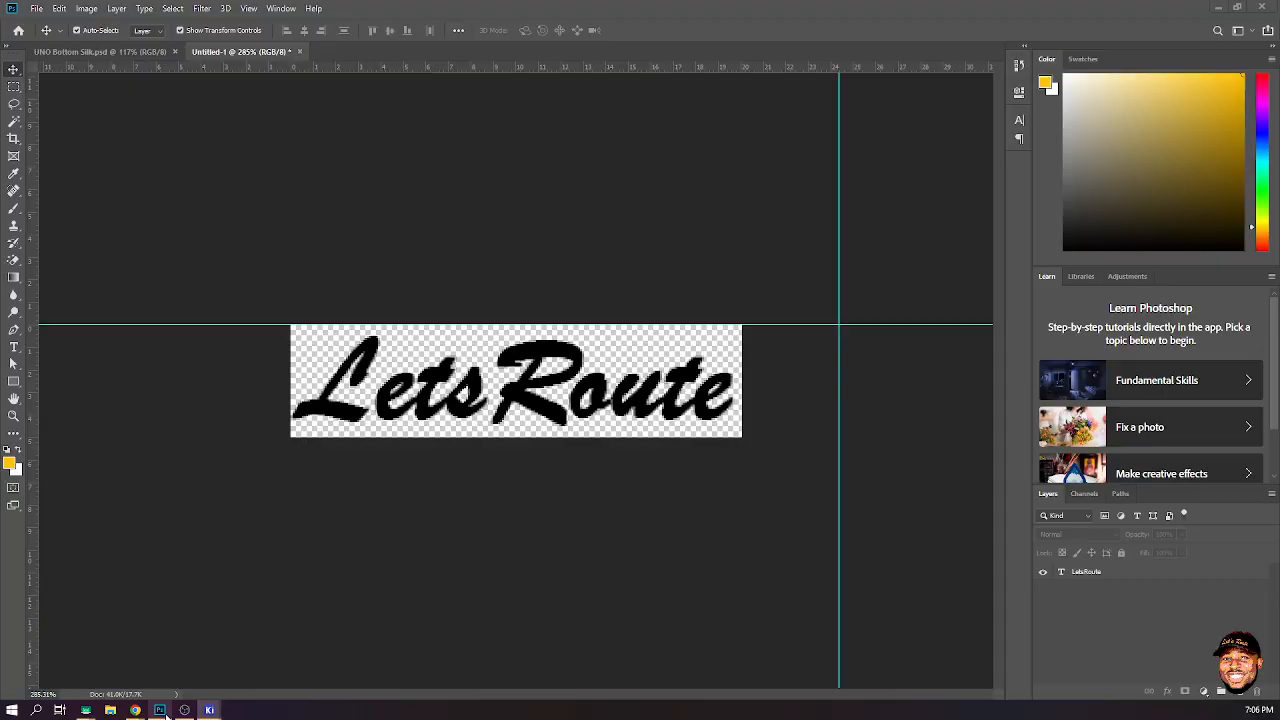
click(100, 51)
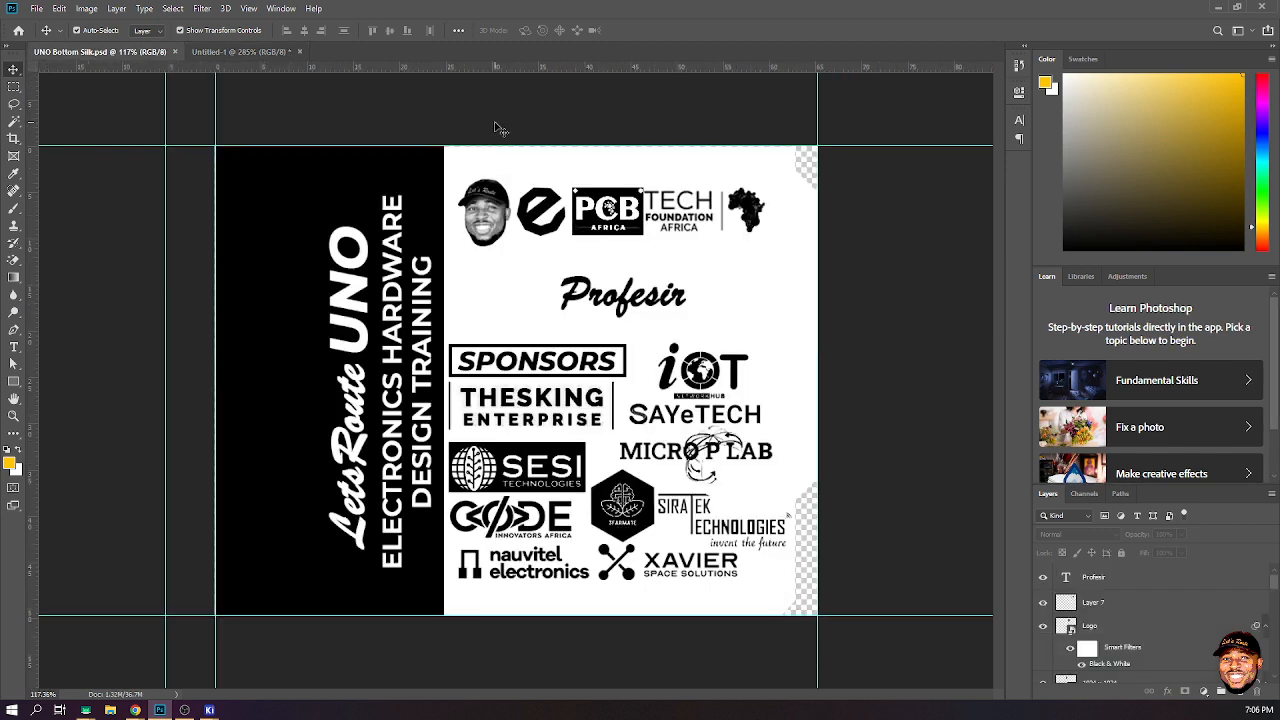
click(36, 8)
mouse_move(175, 187)
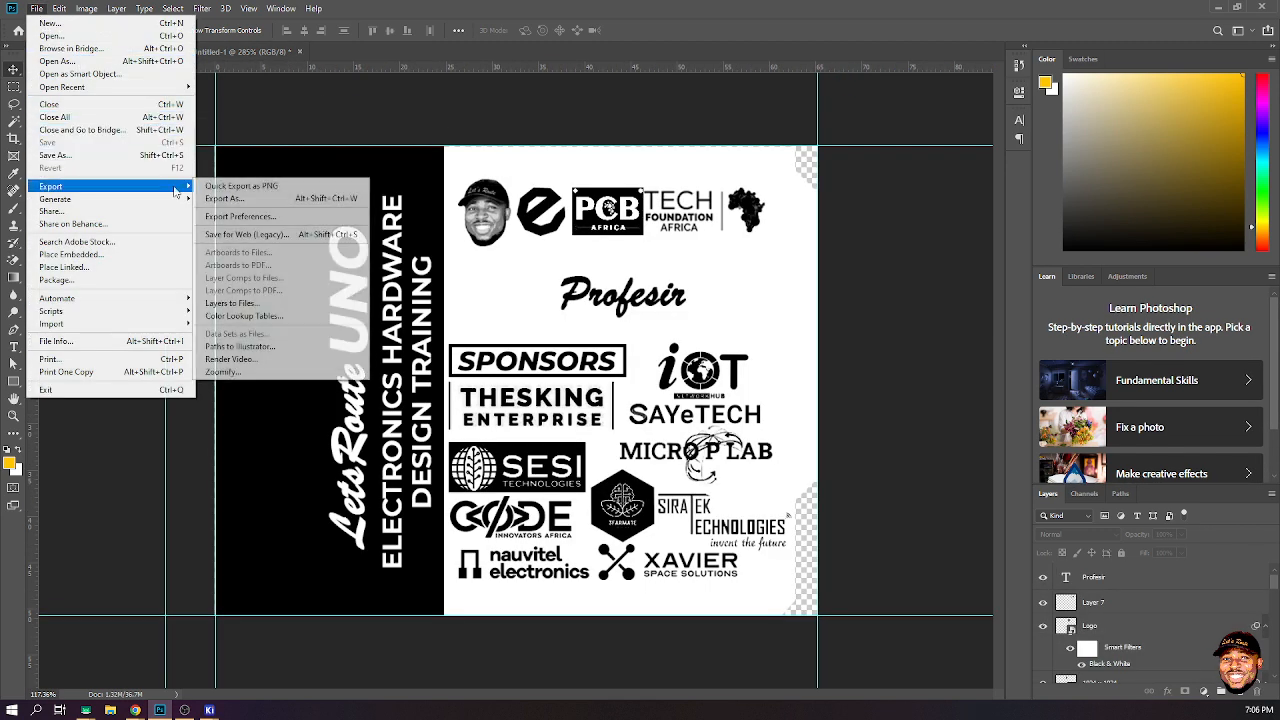
click(290, 209)
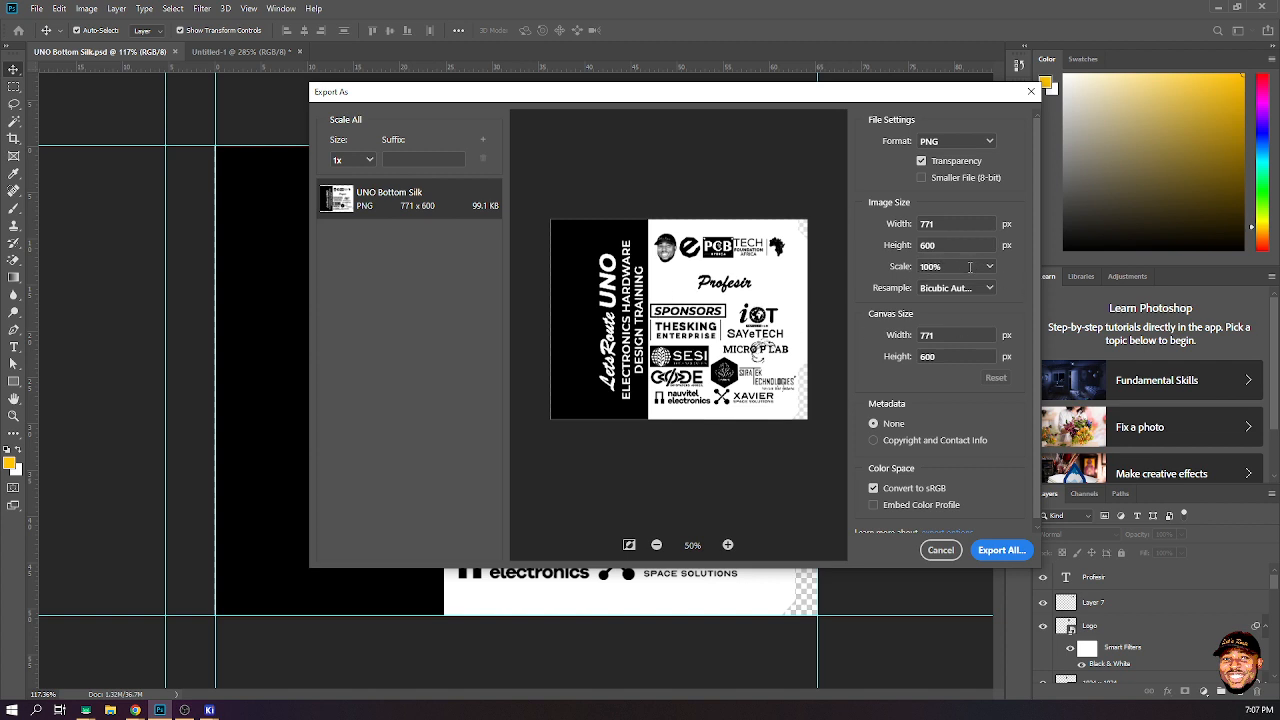
click(998, 550)
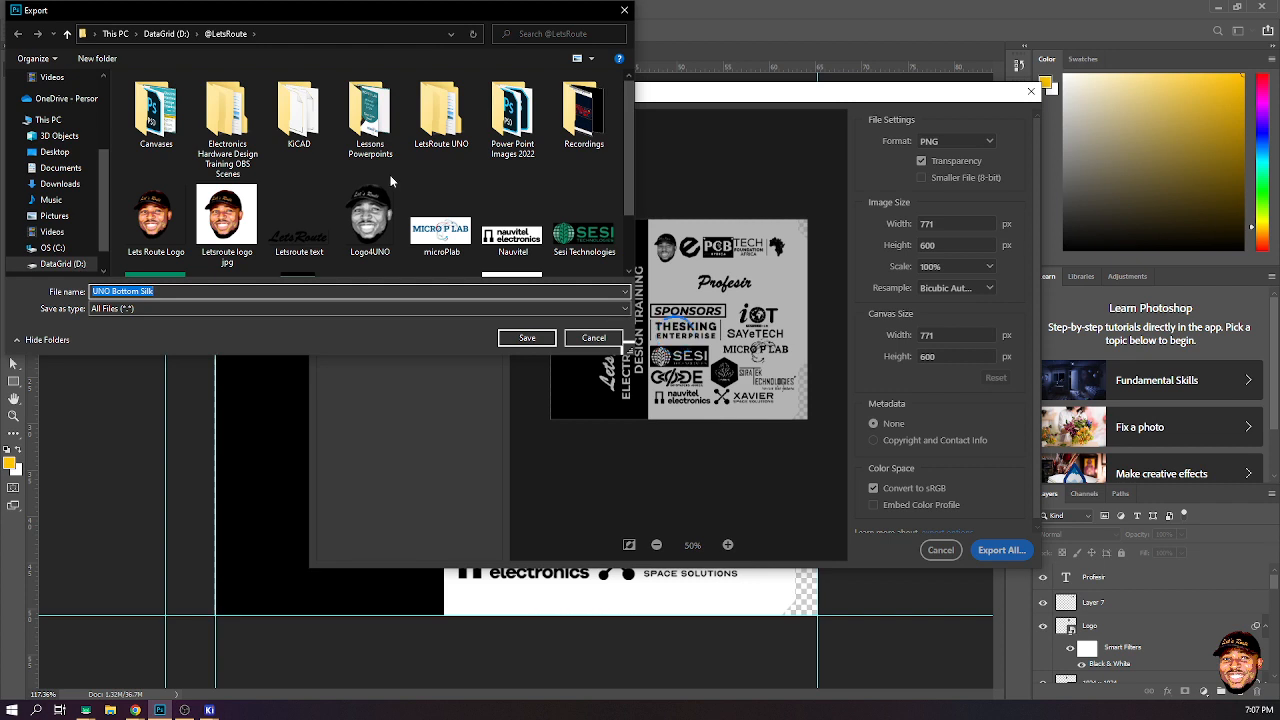
scroll(390, 174, down, 1)
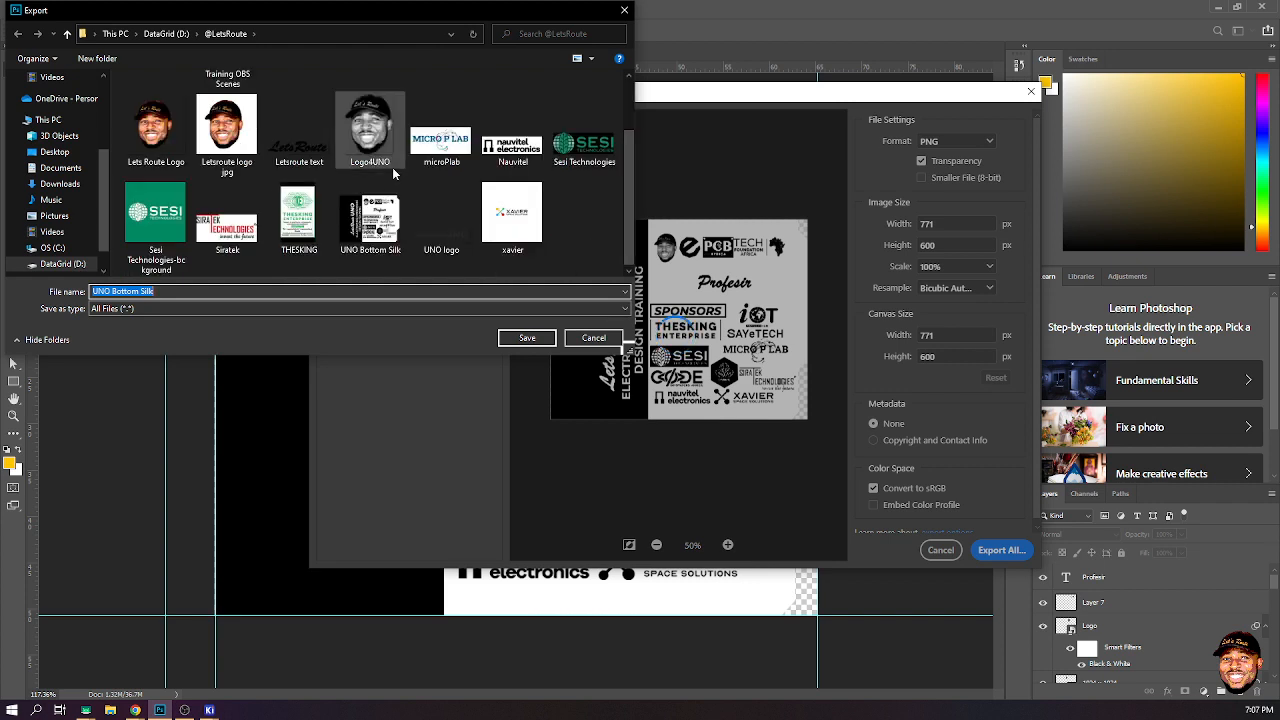
click(604, 337)
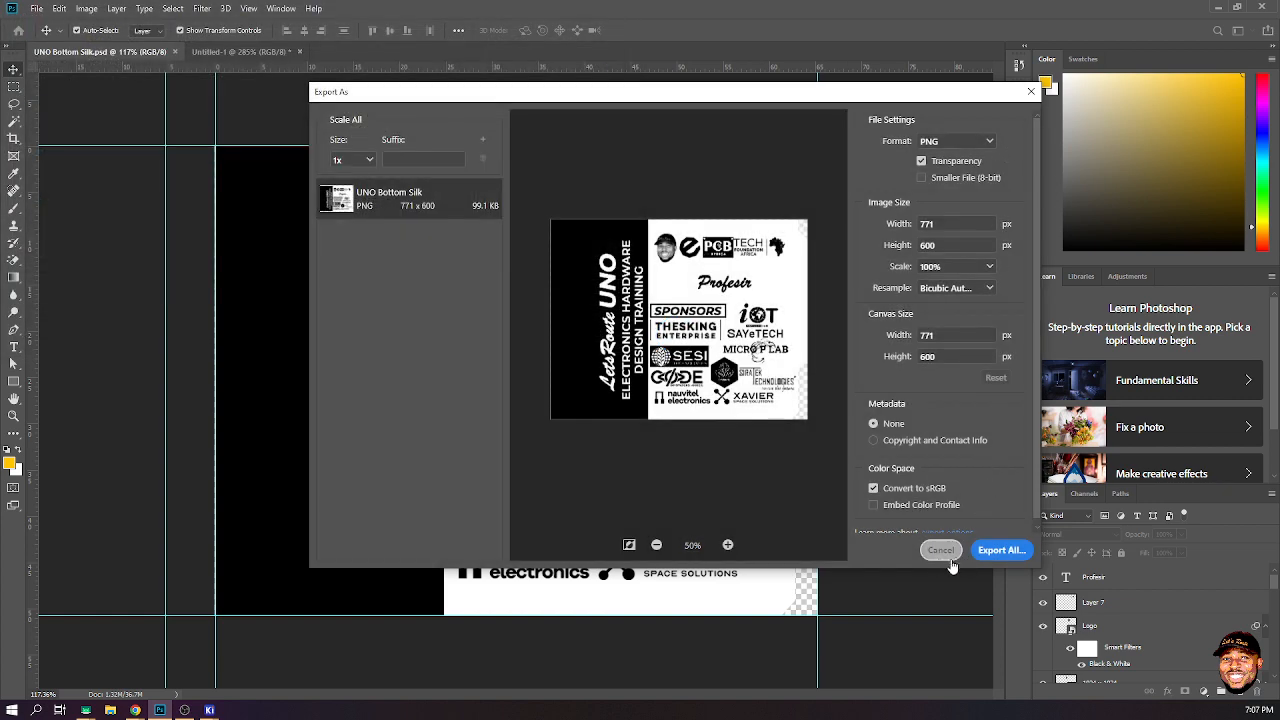
click(941, 549)
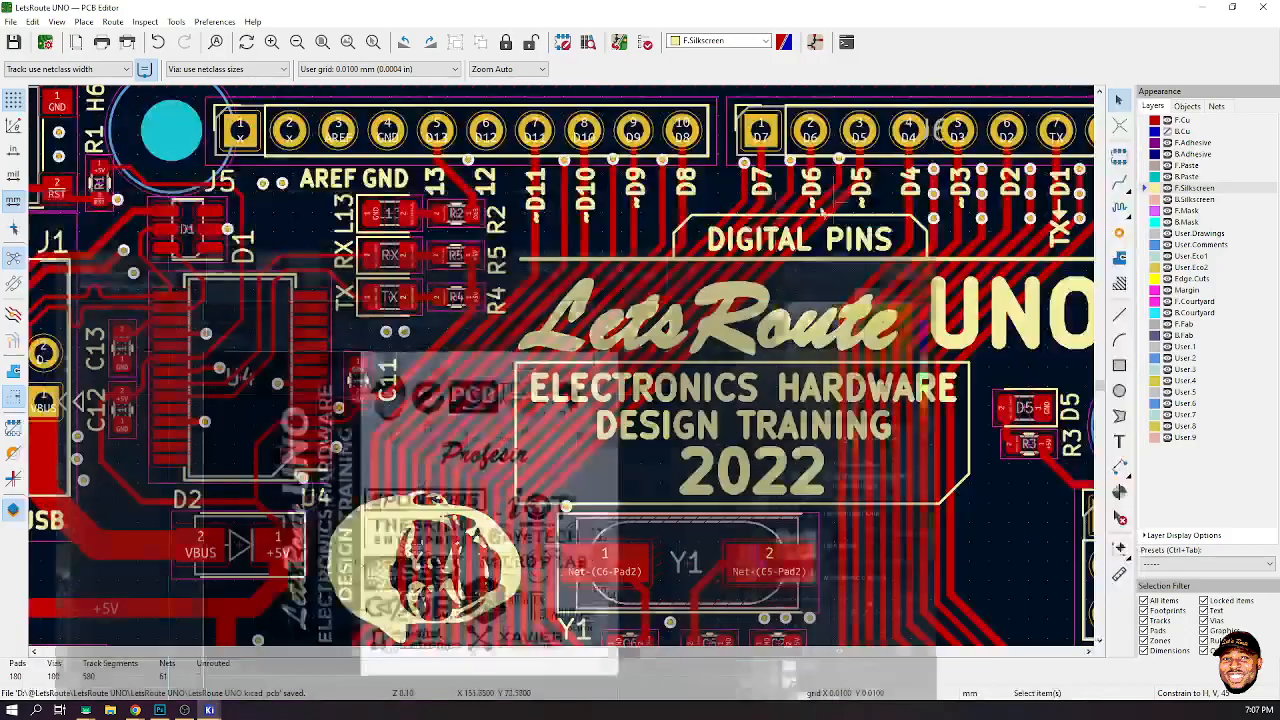
- Open KiCad's Image Converter, load the UNO Bottom Silk bitmap and view its black-and-white preview
key(Home)
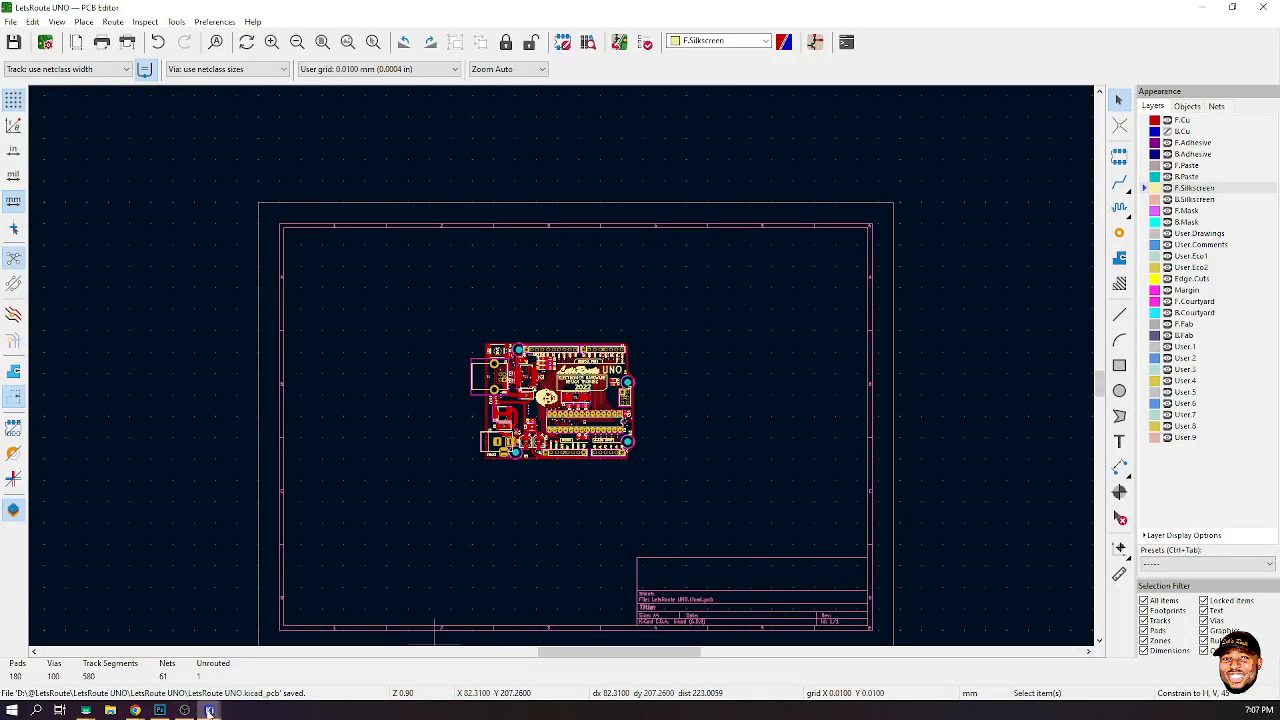
mouse_move(213, 708)
click(70, 656)
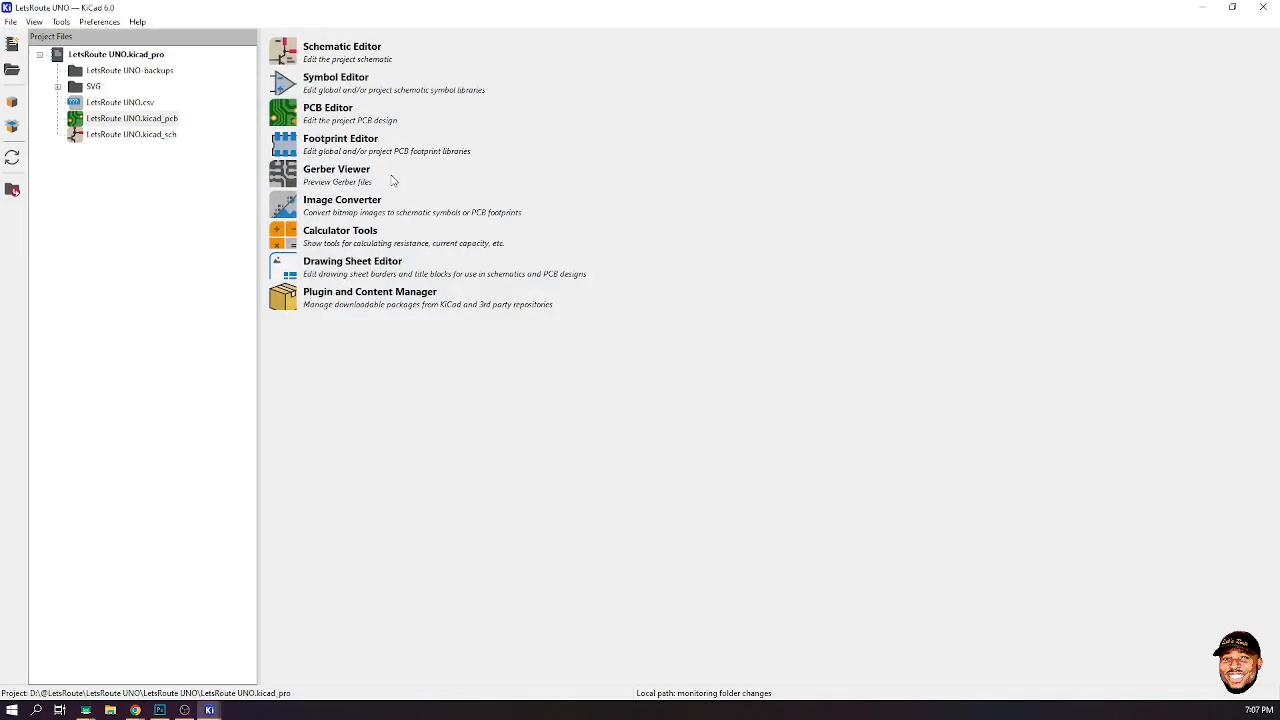
click(283, 204)
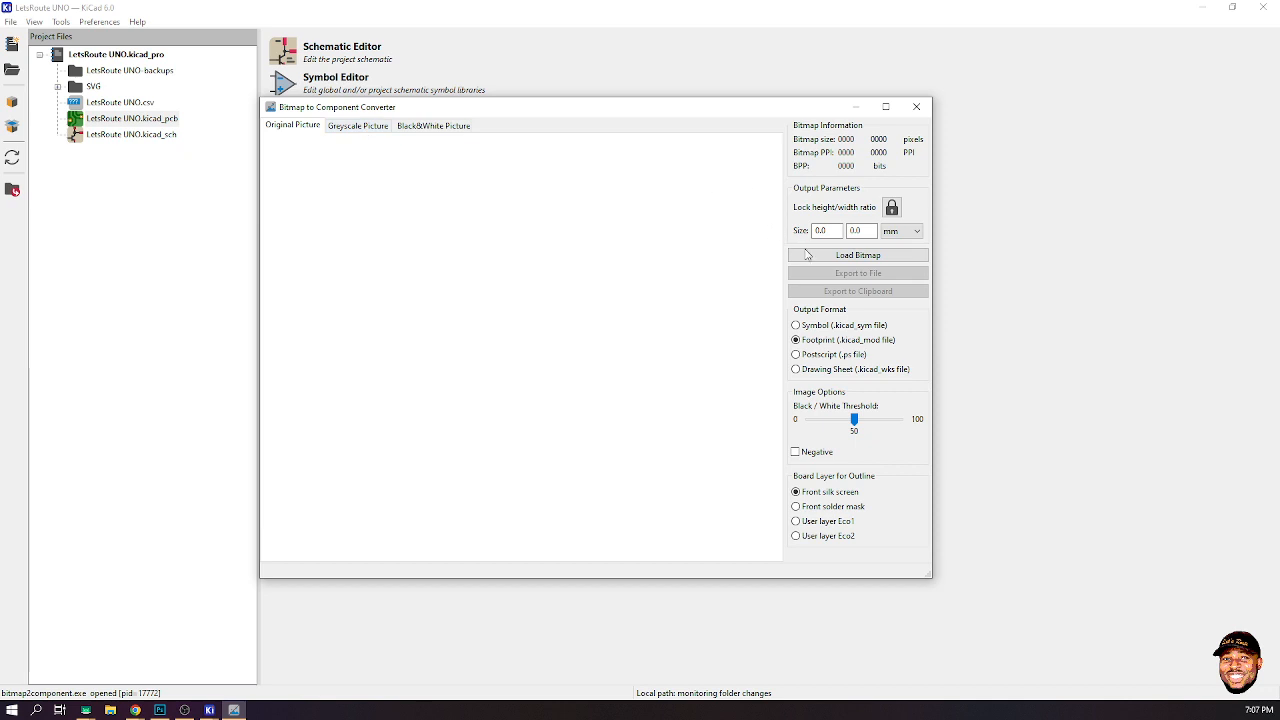
click(810, 255)
scroll(577, 288, down, 2)
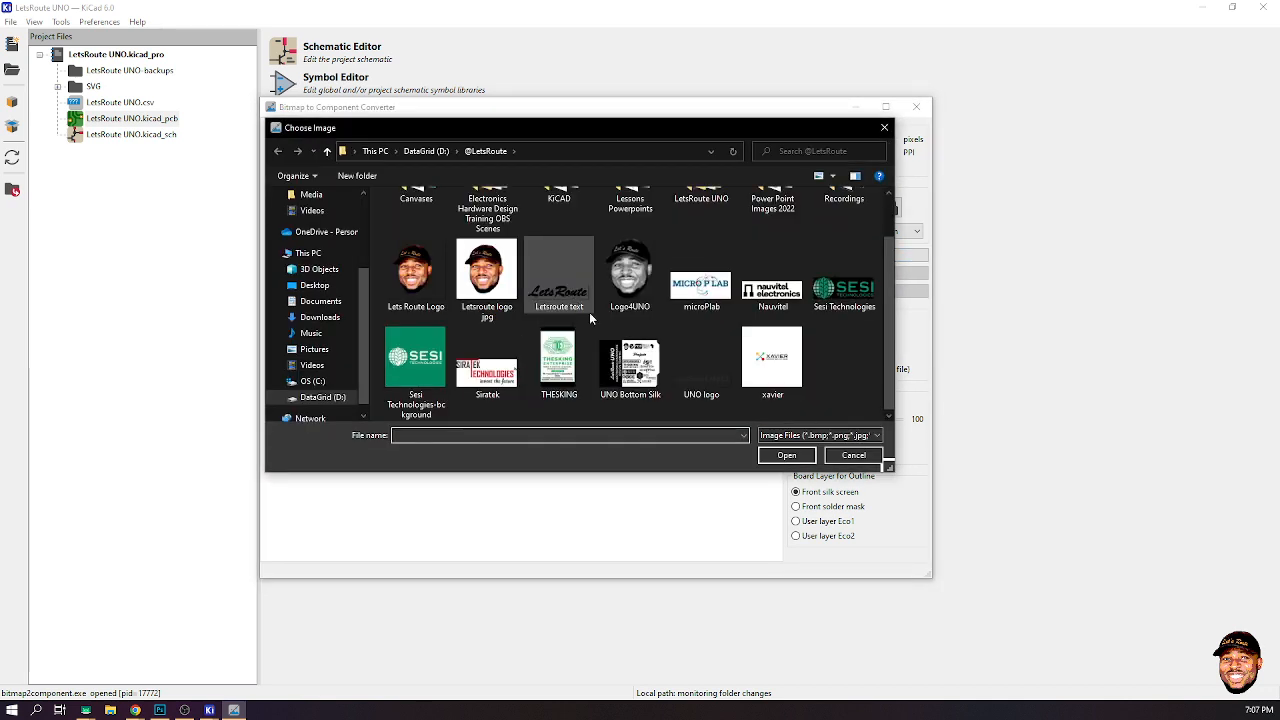
click(630, 365)
click(788, 457)
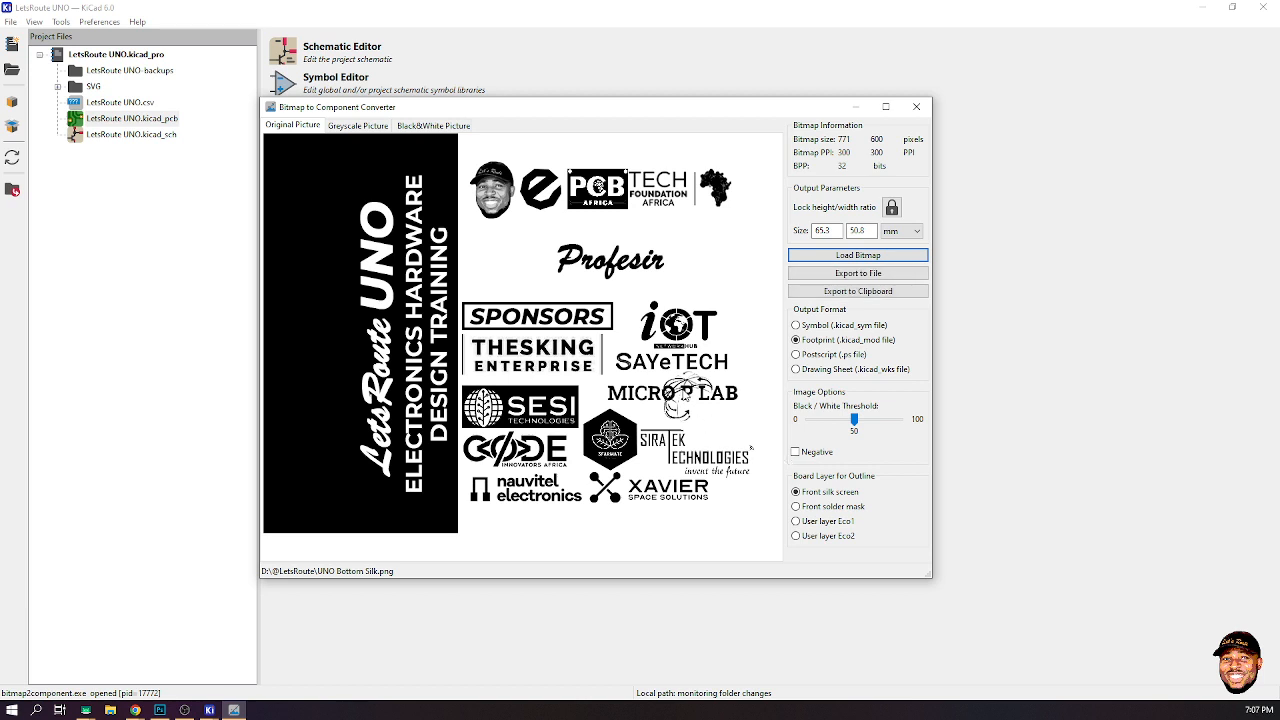
click(419, 127)
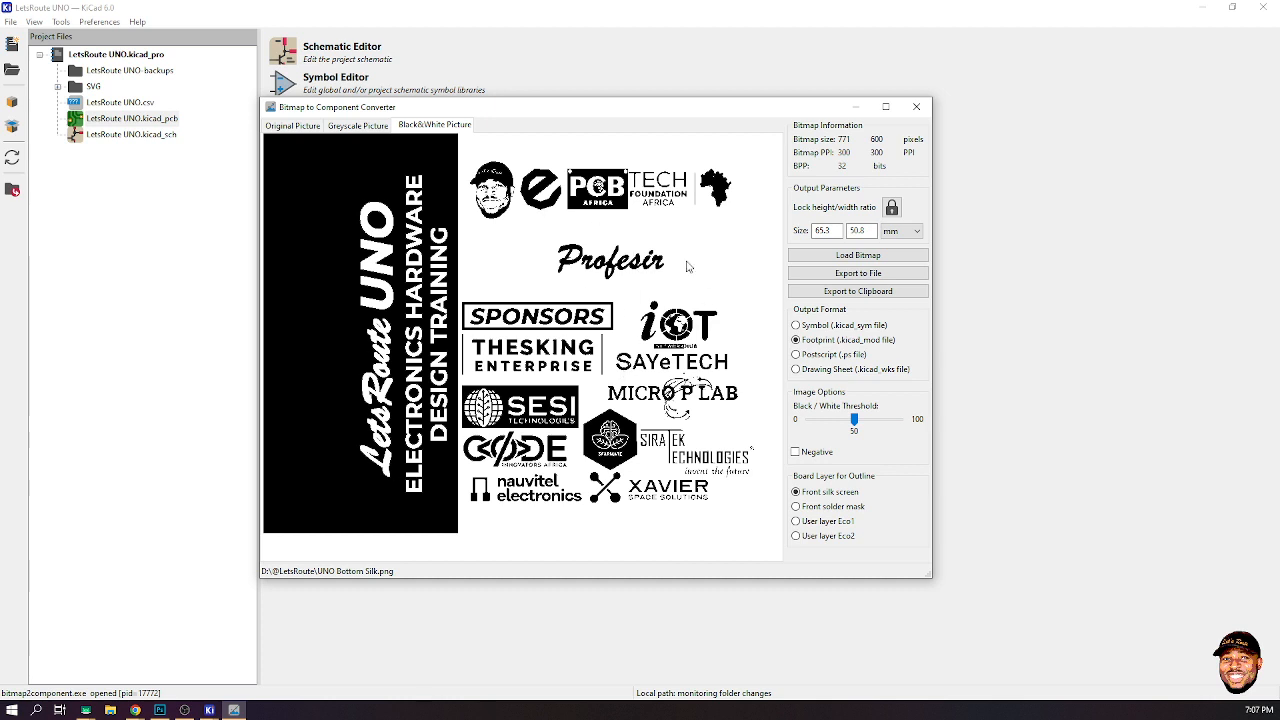
- Compare the original, greyscale and black-and-white previews of the bitmap, then close the Image Converter
click(292, 126)
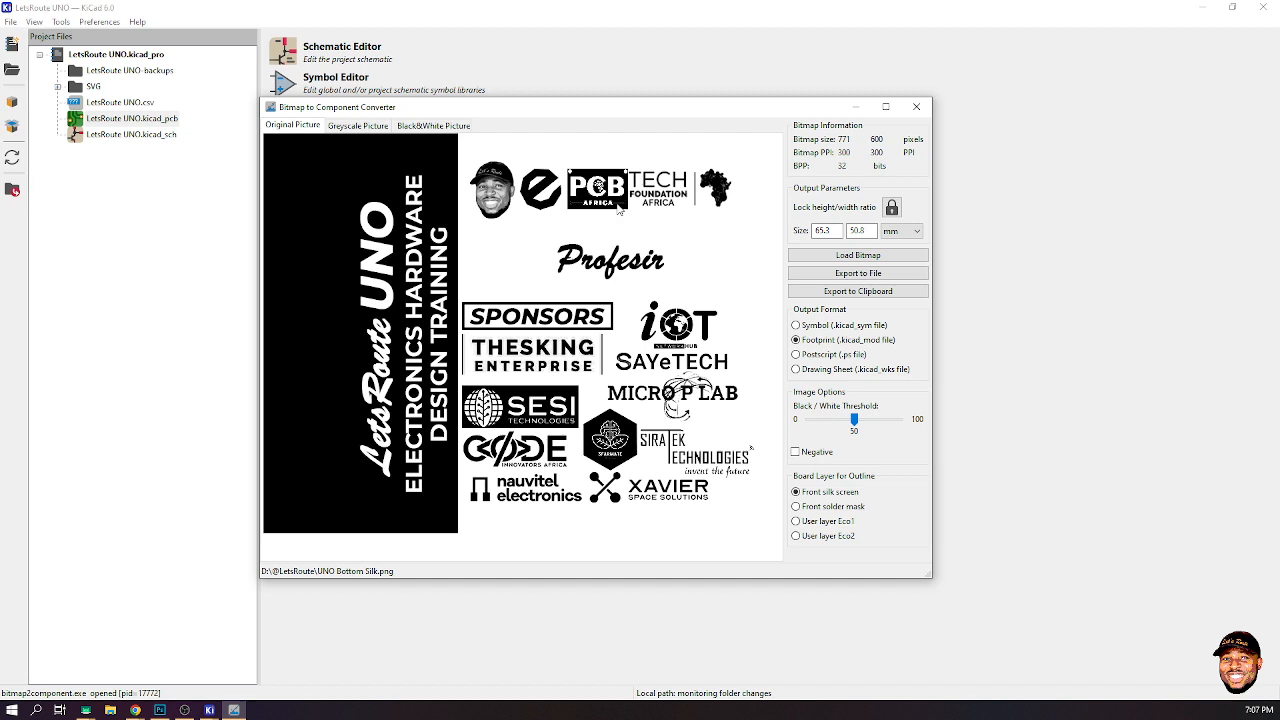
click(356, 126)
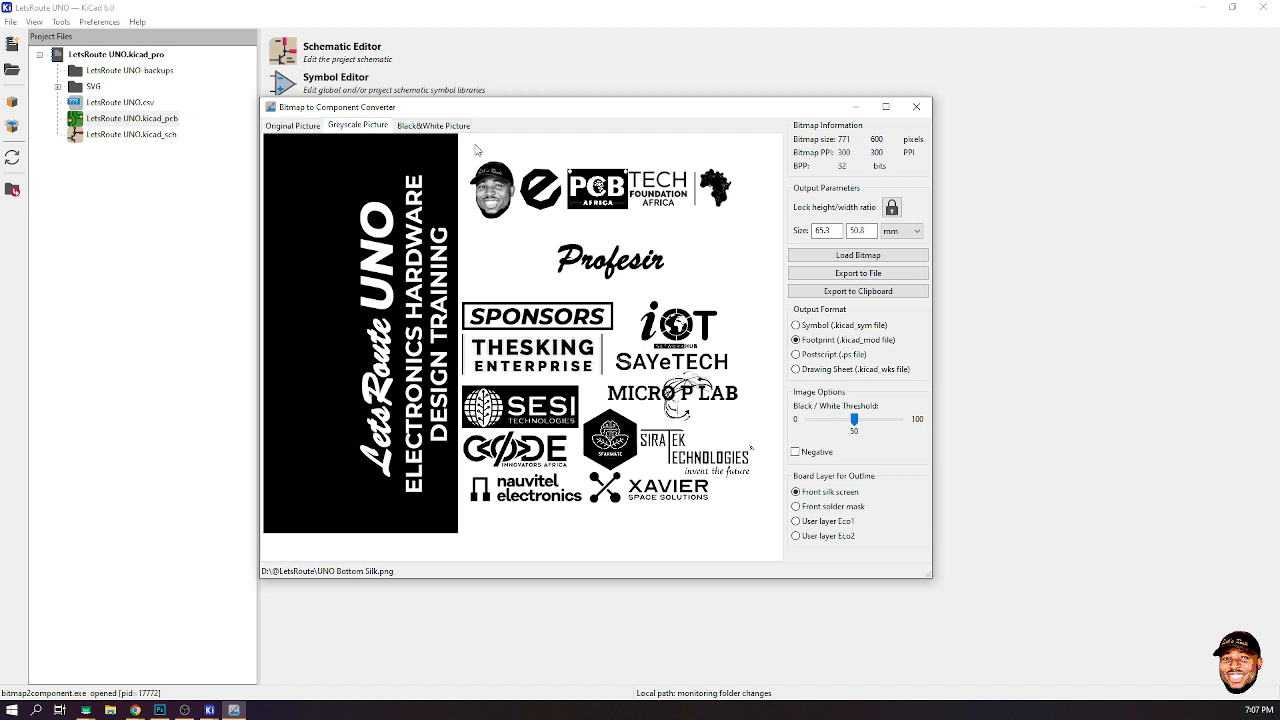
click(446, 130)
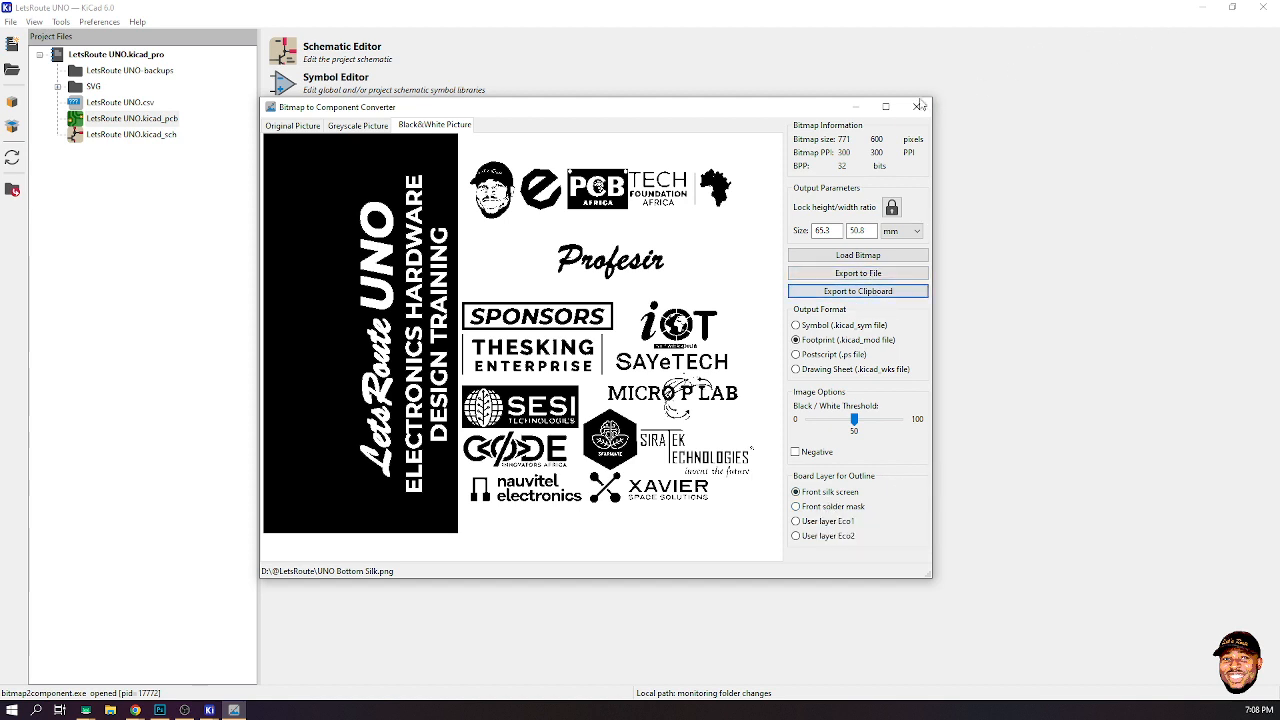
click(918, 106)
click(1211, 8)
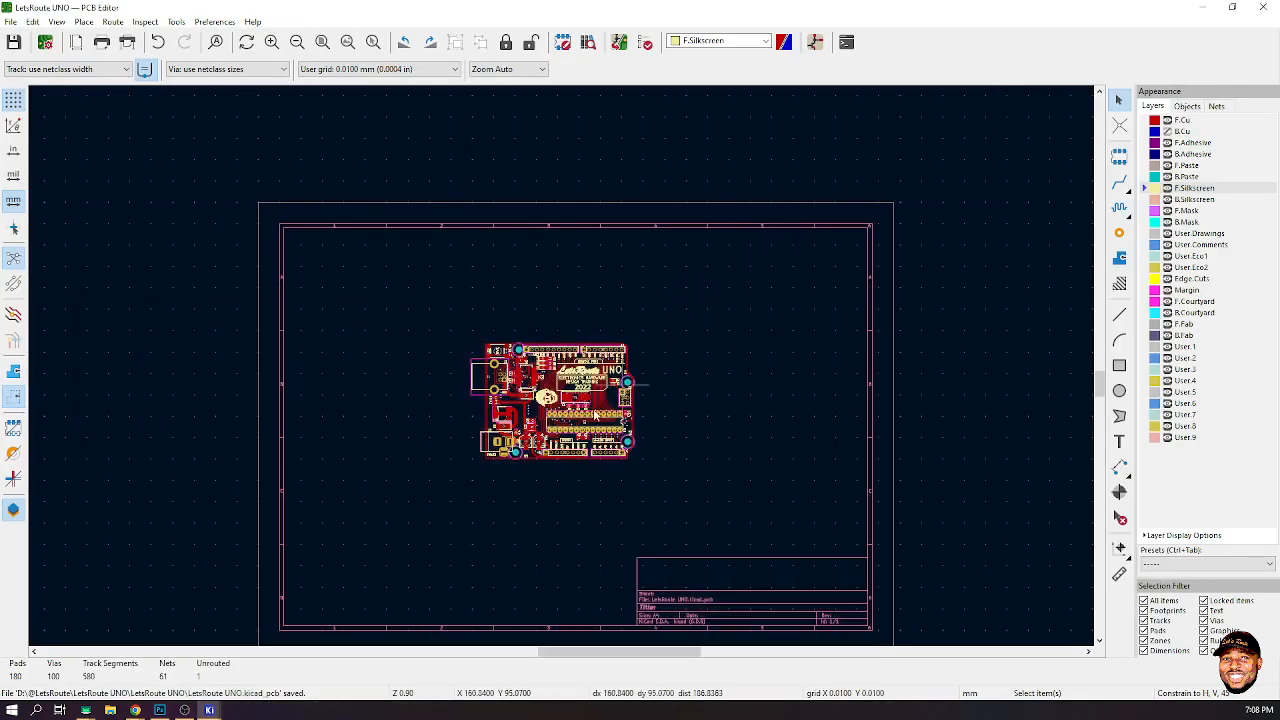
- Hide the front copper layer and flip the board to the bottom view
scroll(580, 407, up, 4)
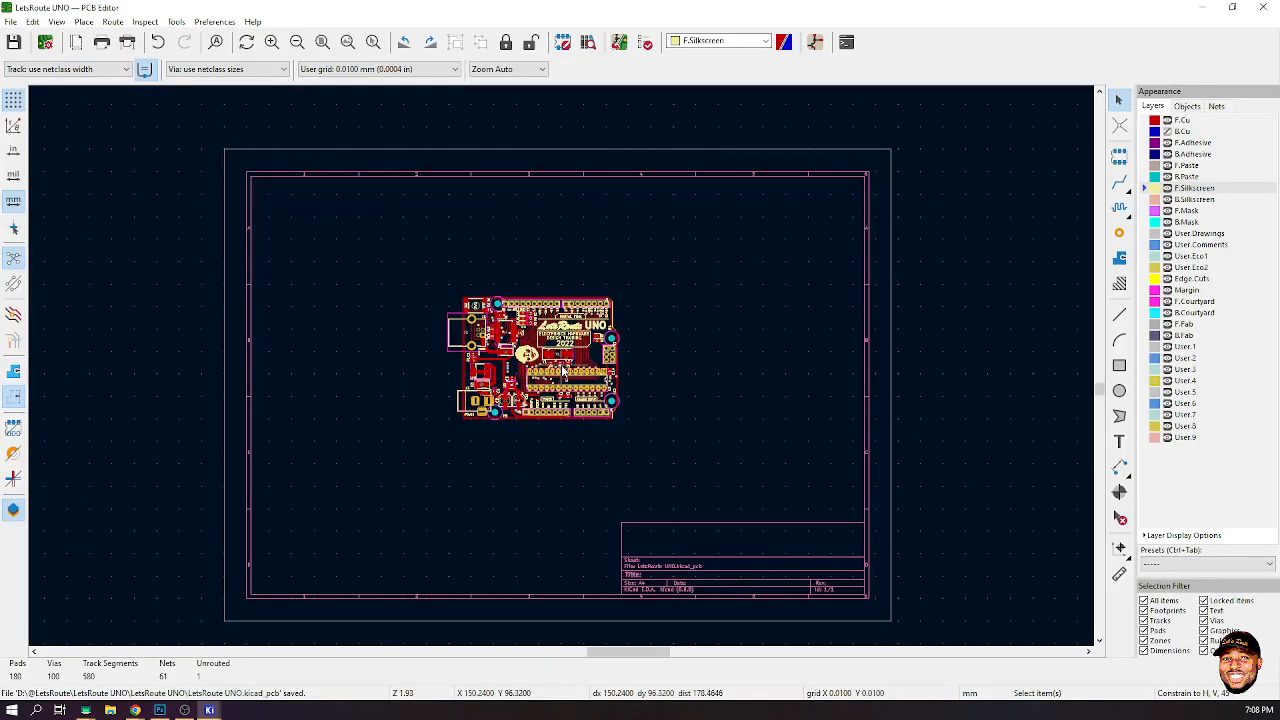
click(1167, 120)
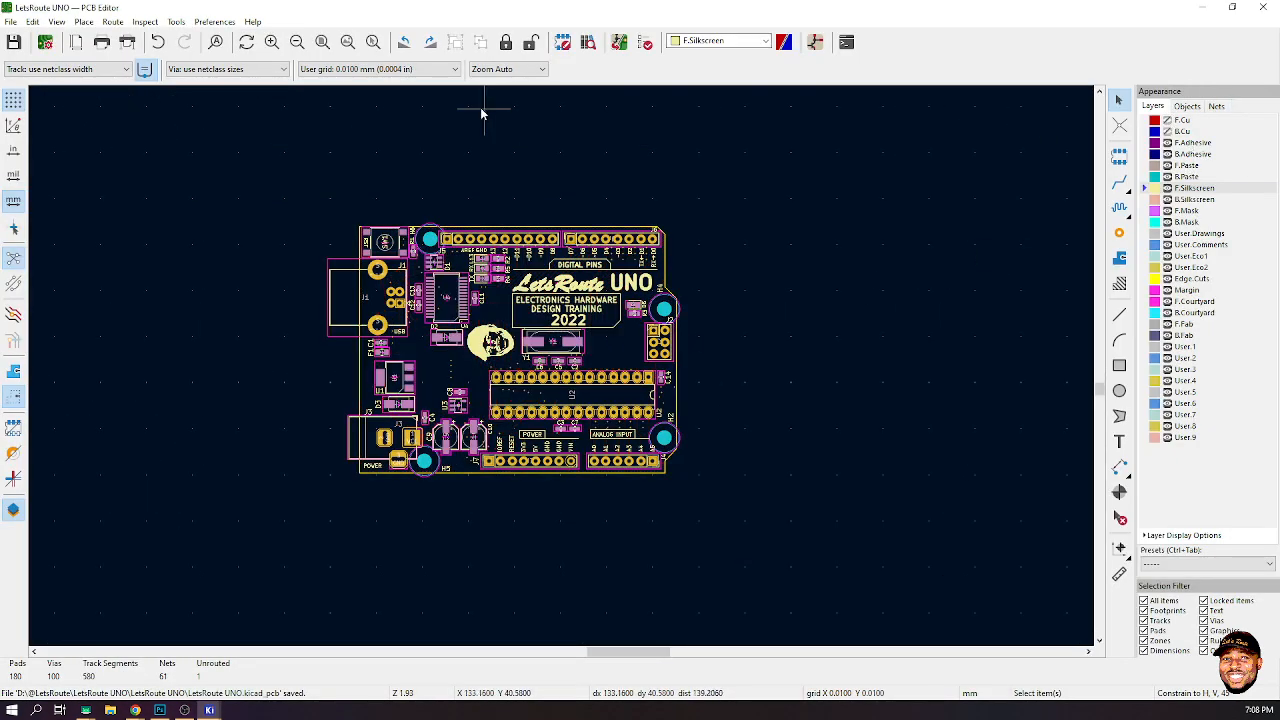
click(58, 22)
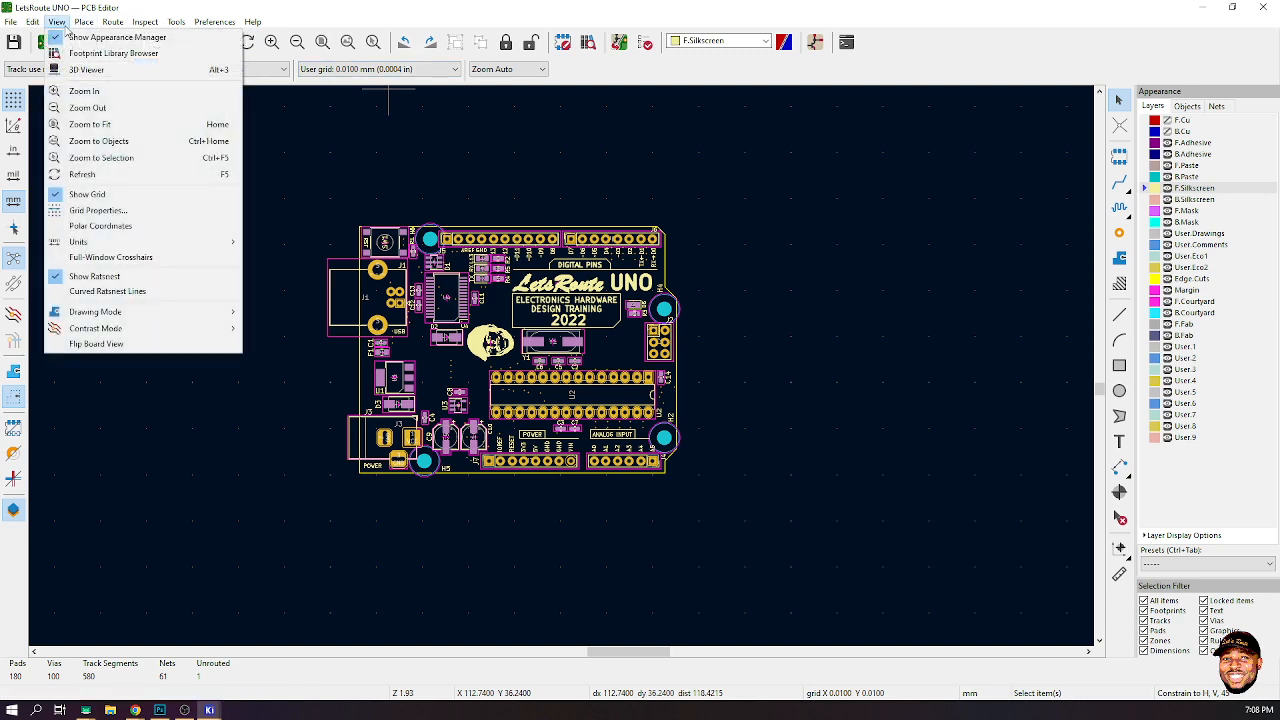
click(98, 346)
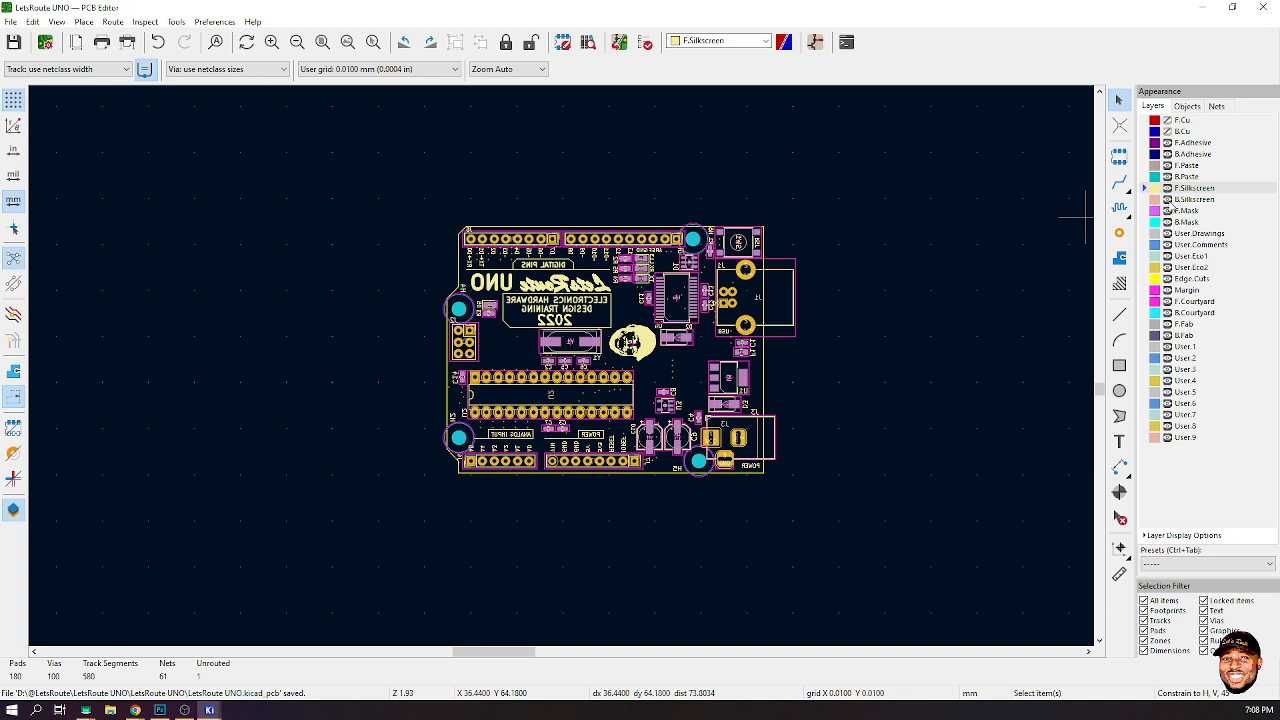
- Hide the front silkscreen, fab, courtyard and mask layers
click(1167, 188)
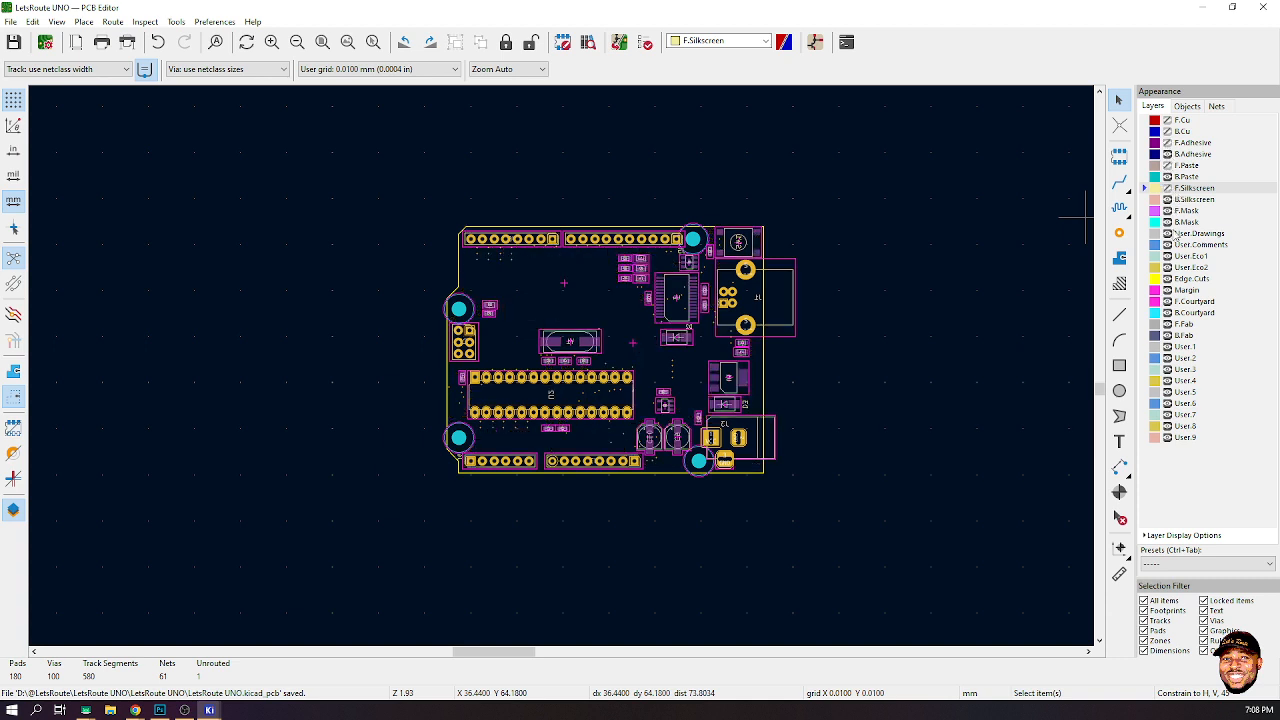
click(1167, 324)
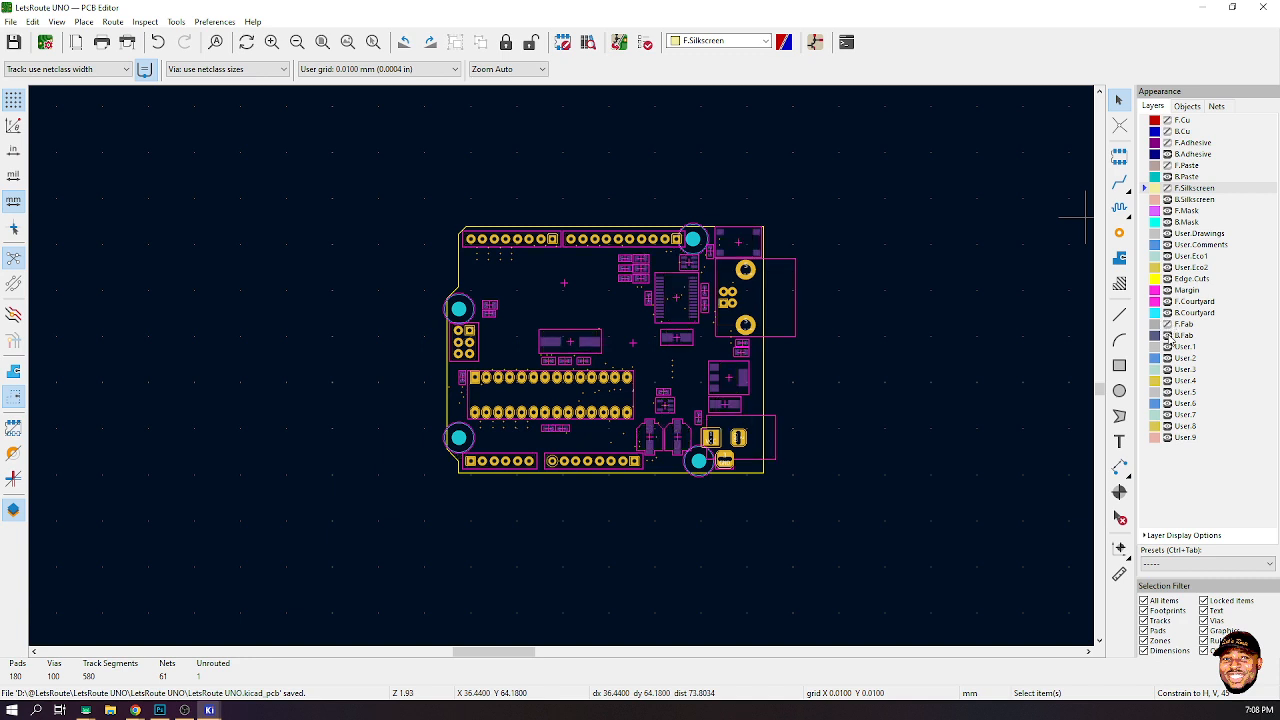
click(1167, 301)
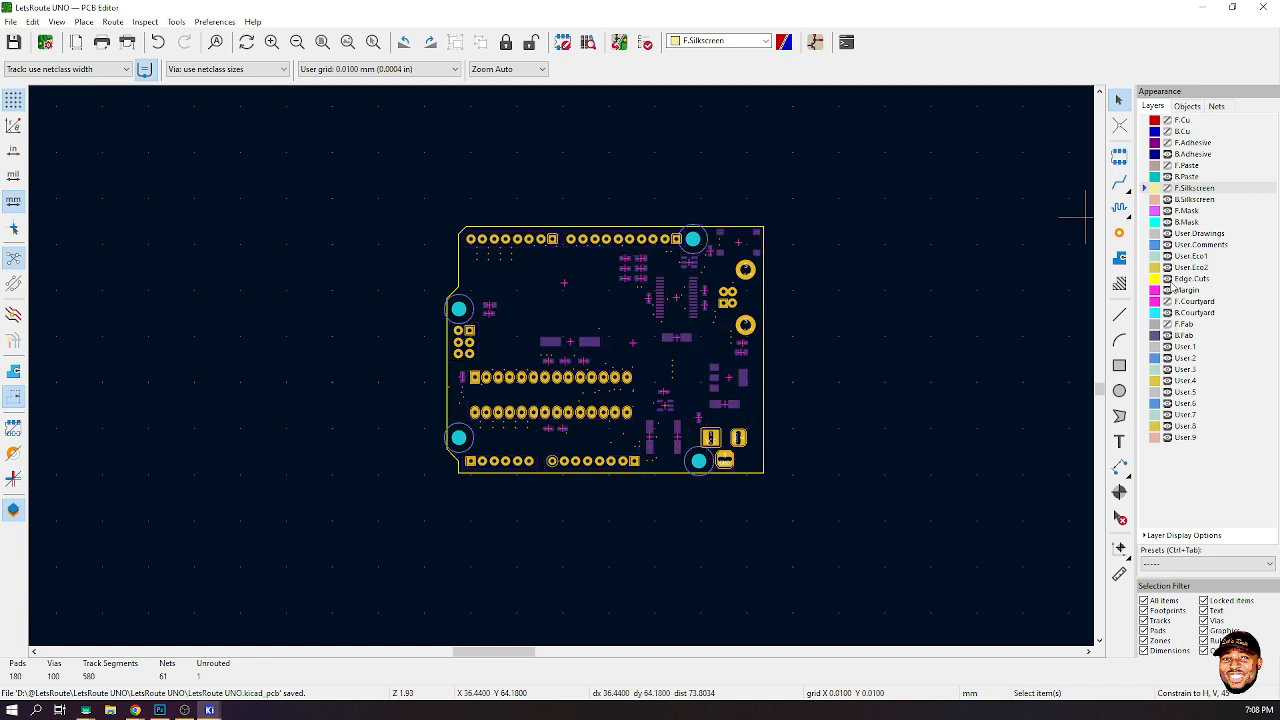
click(1167, 210)
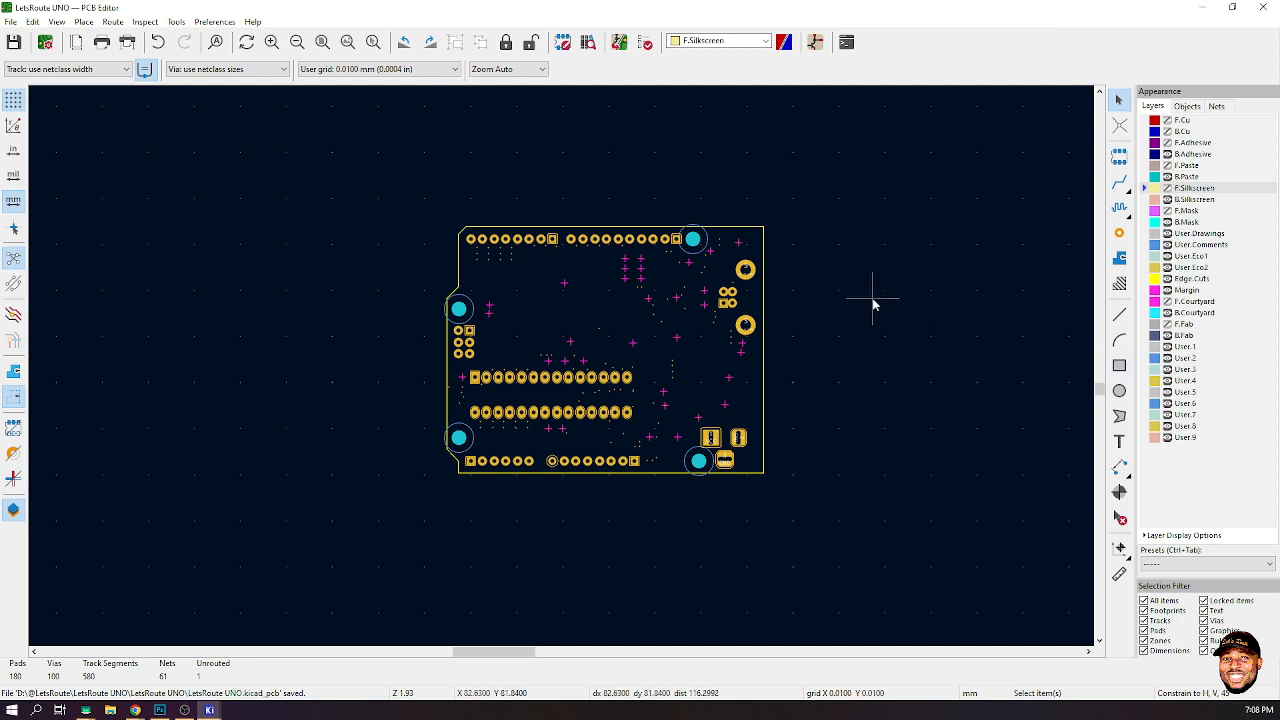
- Place the pasted LOGO footprint beside the board and flip it to the bottom side
key(m)
click(826, 241)
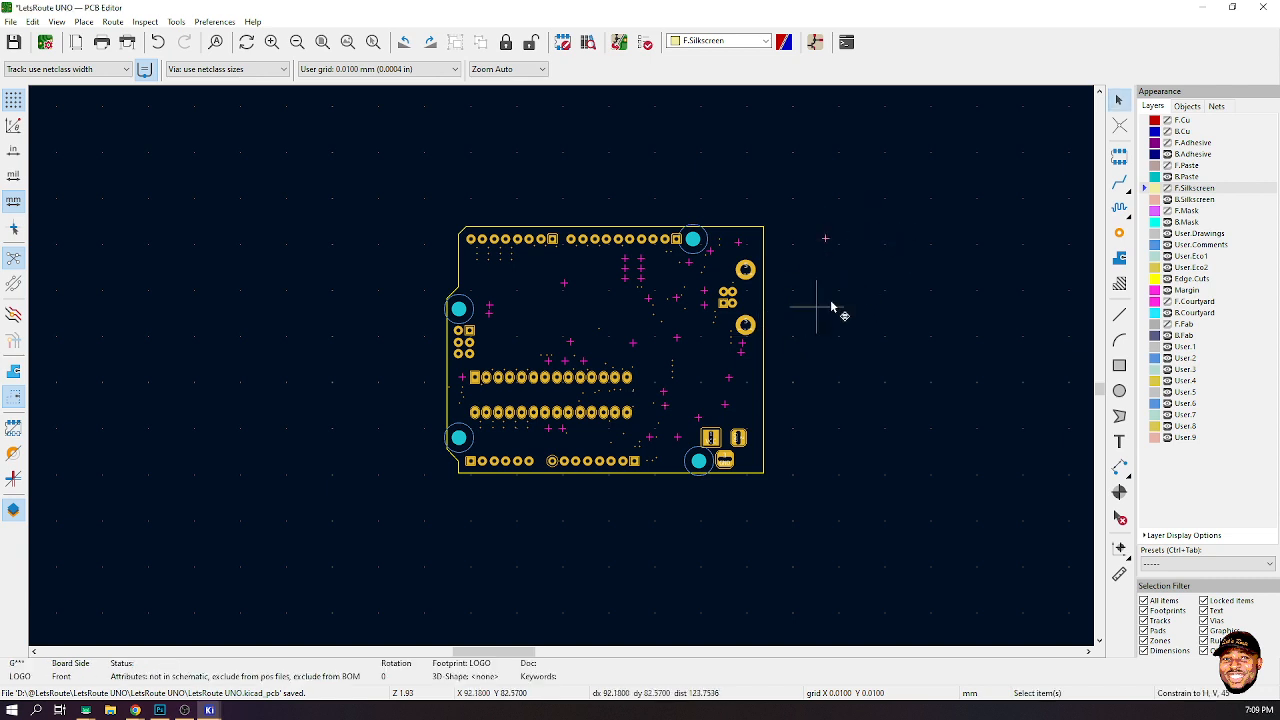
key(f)
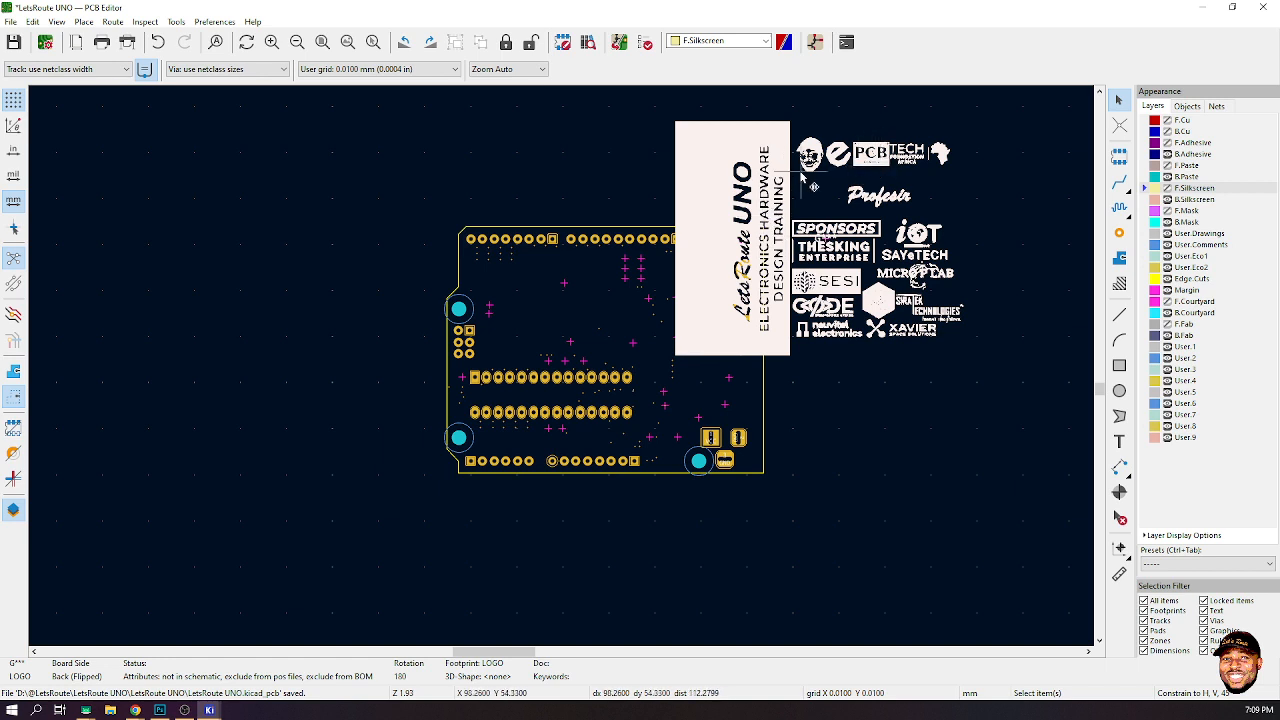
- Rotate the logo 180 degrees and move it onto the board's bottom side, aligned with the board outline
click(1119, 95)
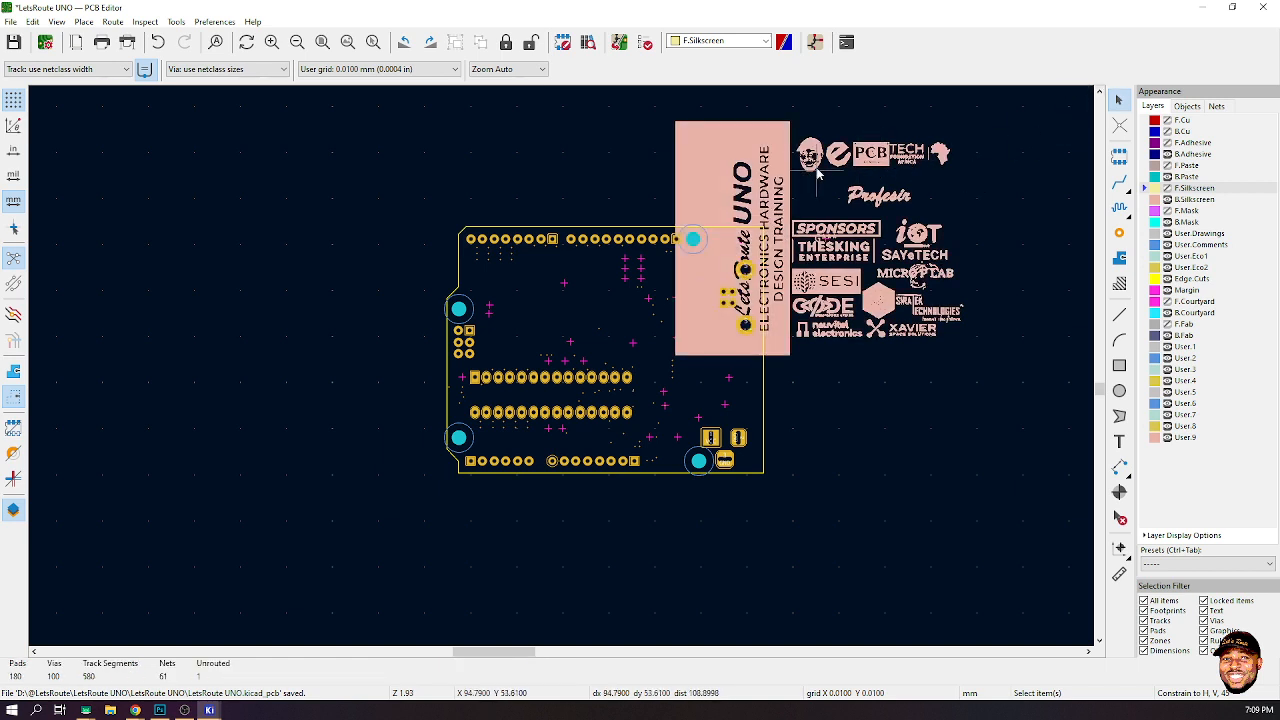
click(743, 172)
key(m)
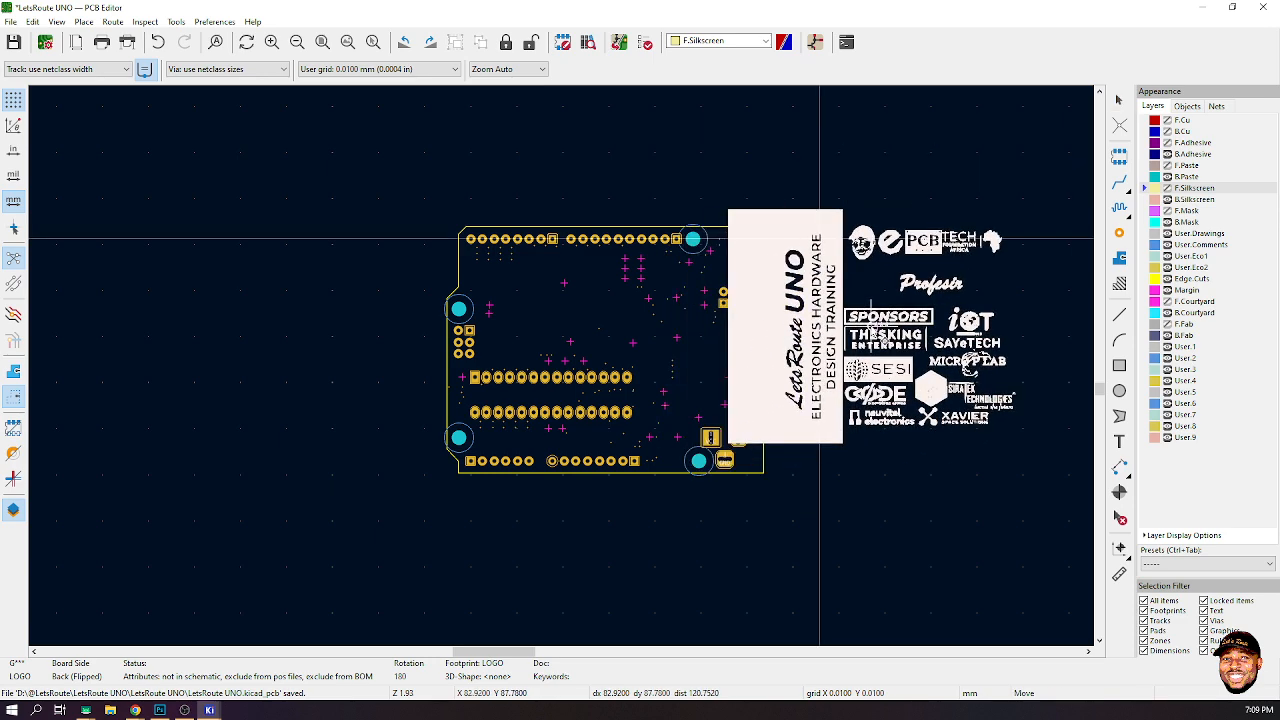
key(r)
key(r)
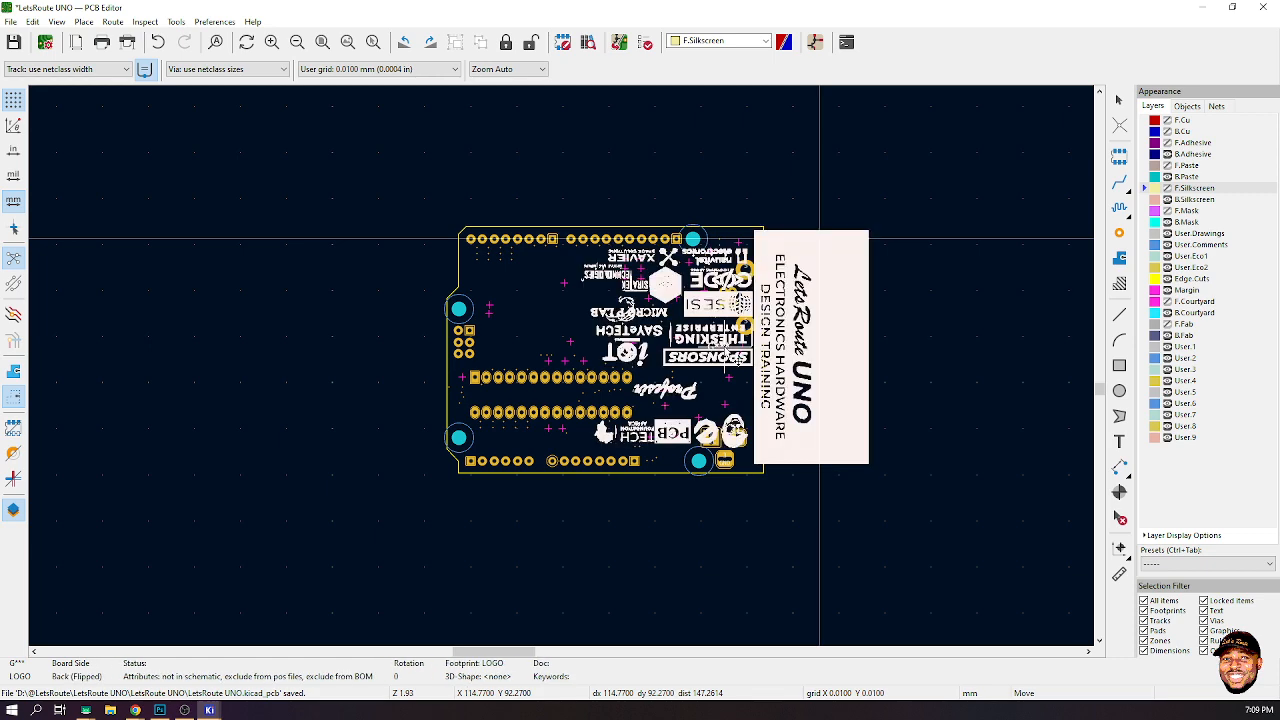
click(913, 271)
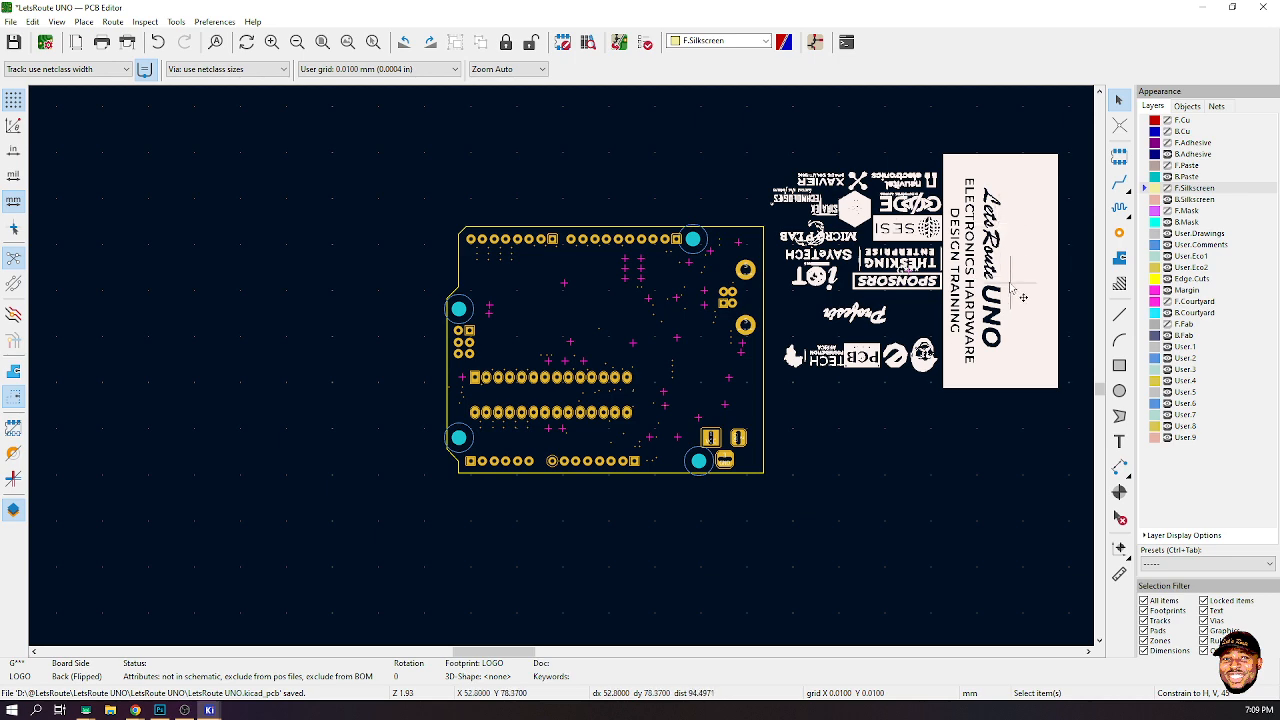
drag(1020, 295, 725, 377)
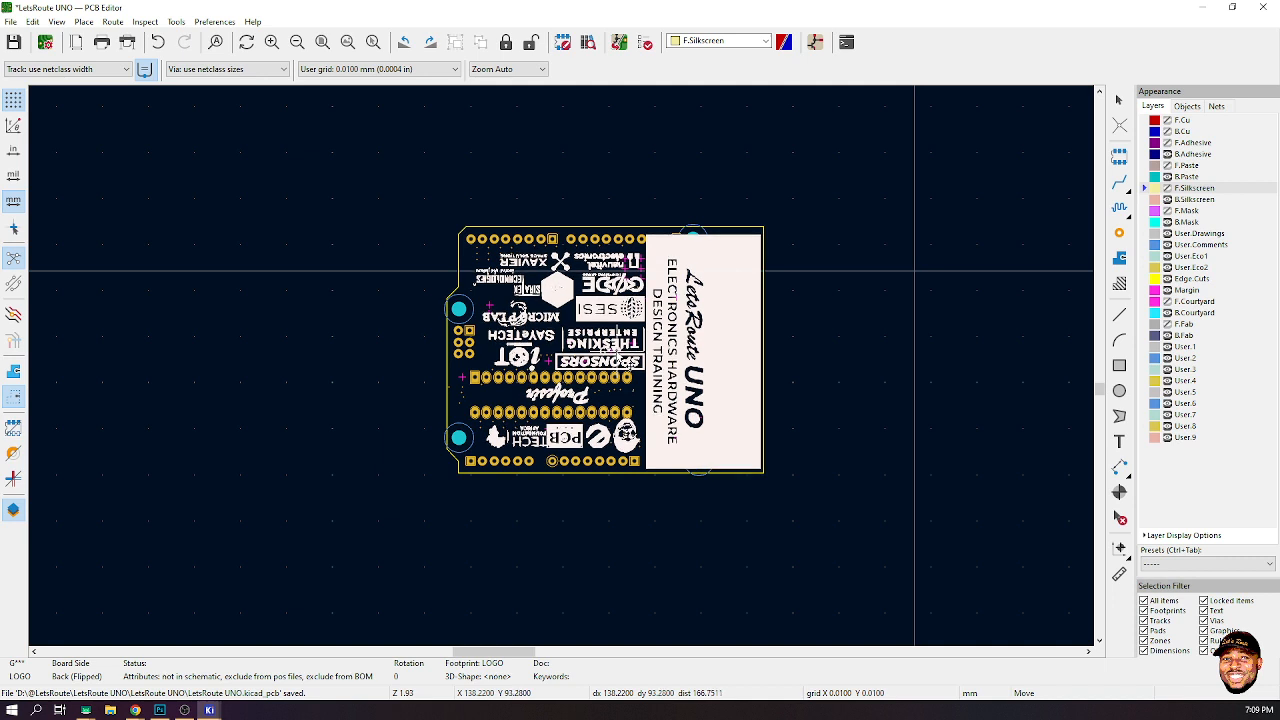
click(617, 352)
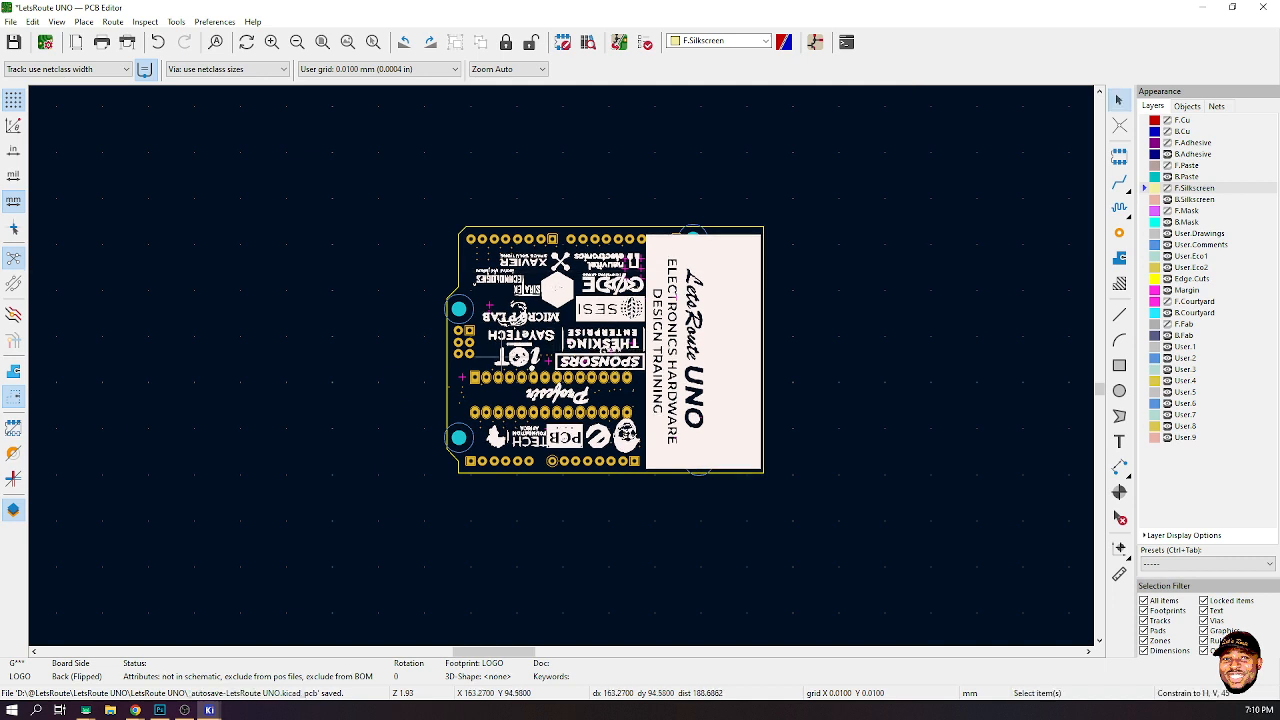
- Open the 3D viewer and orbit the board to inspect the bottom logo artwork, then return to the PCB editor
key(alt+Tab)
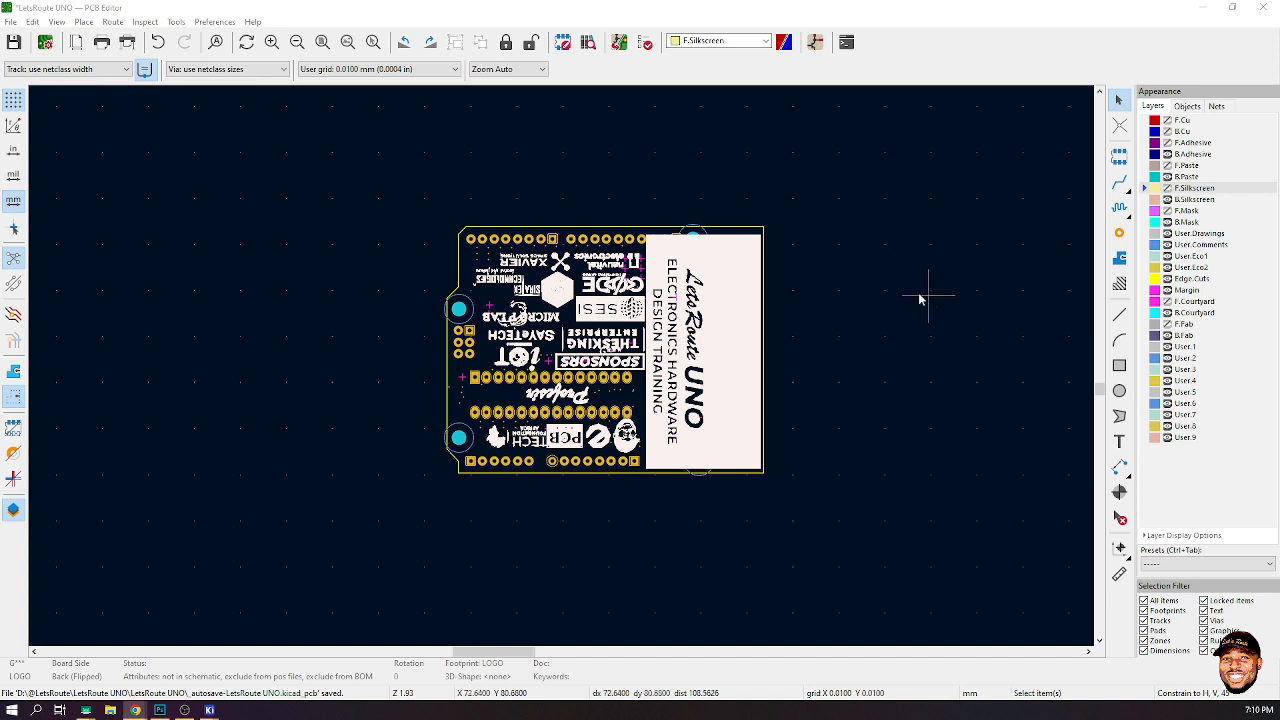
click(852, 290)
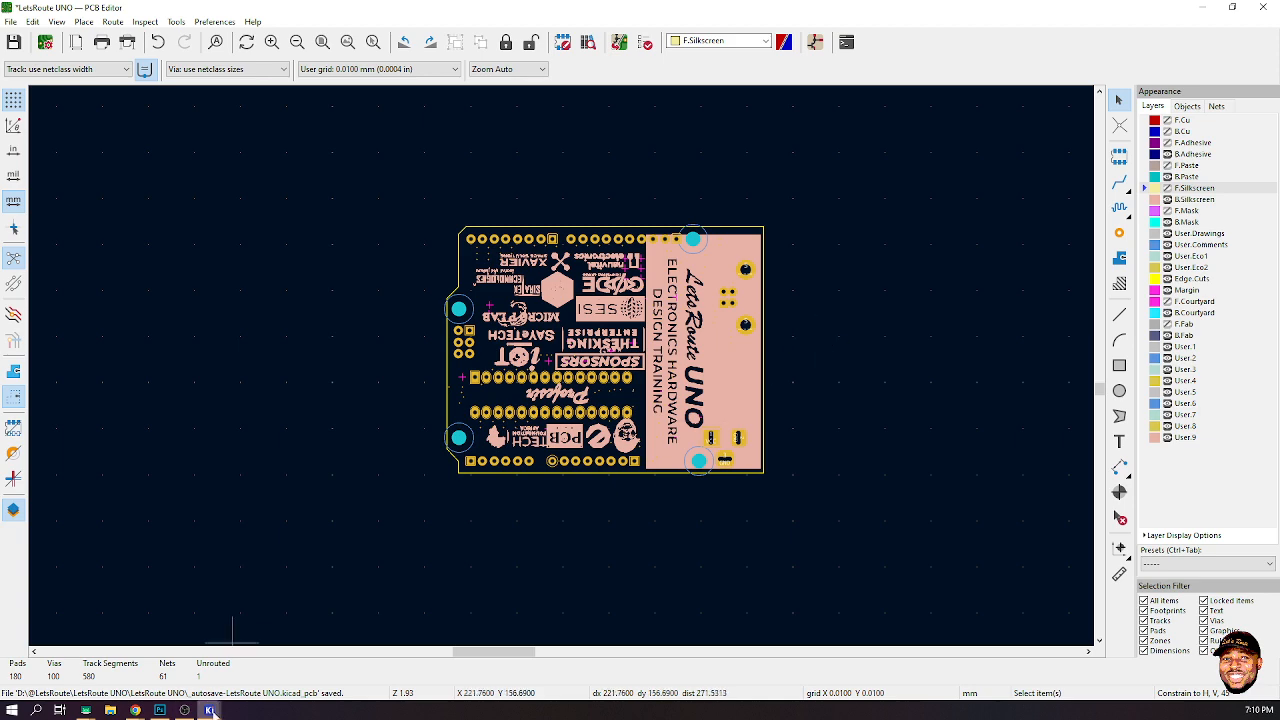
mouse_move(209, 710)
click(343, 660)
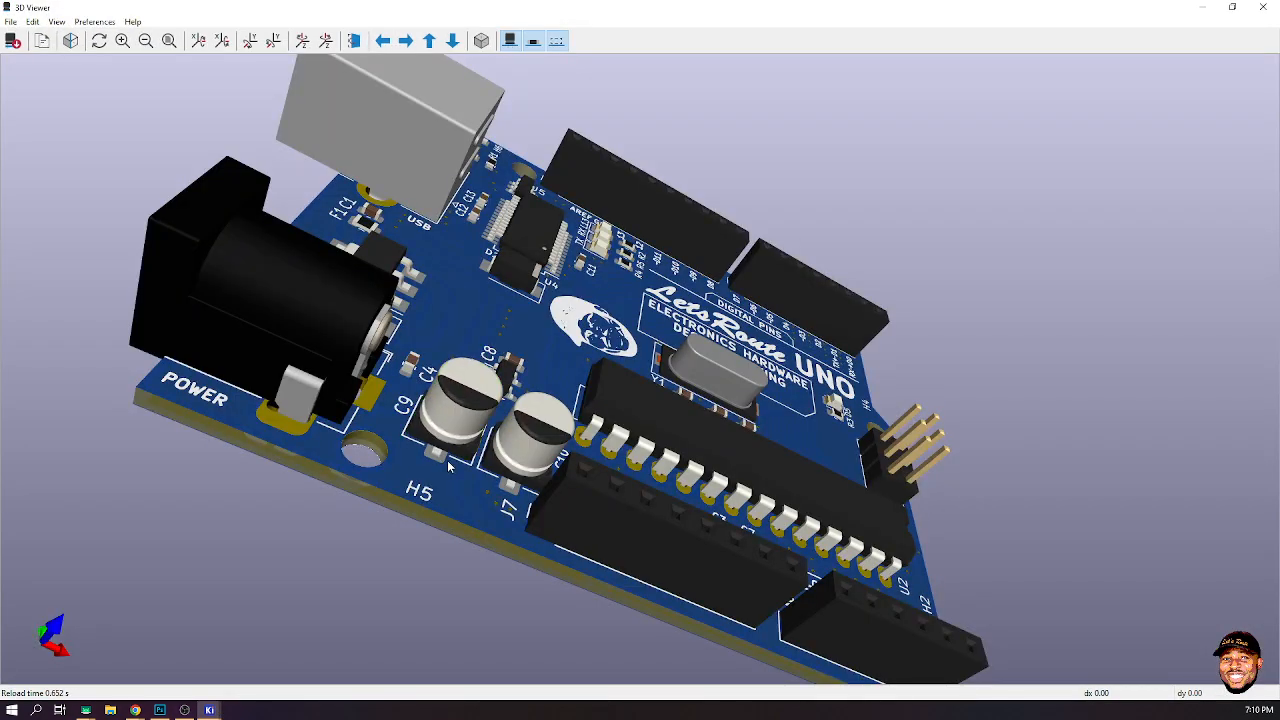
drag(449, 467, 853, 421)
drag(507, 509, 501, 434)
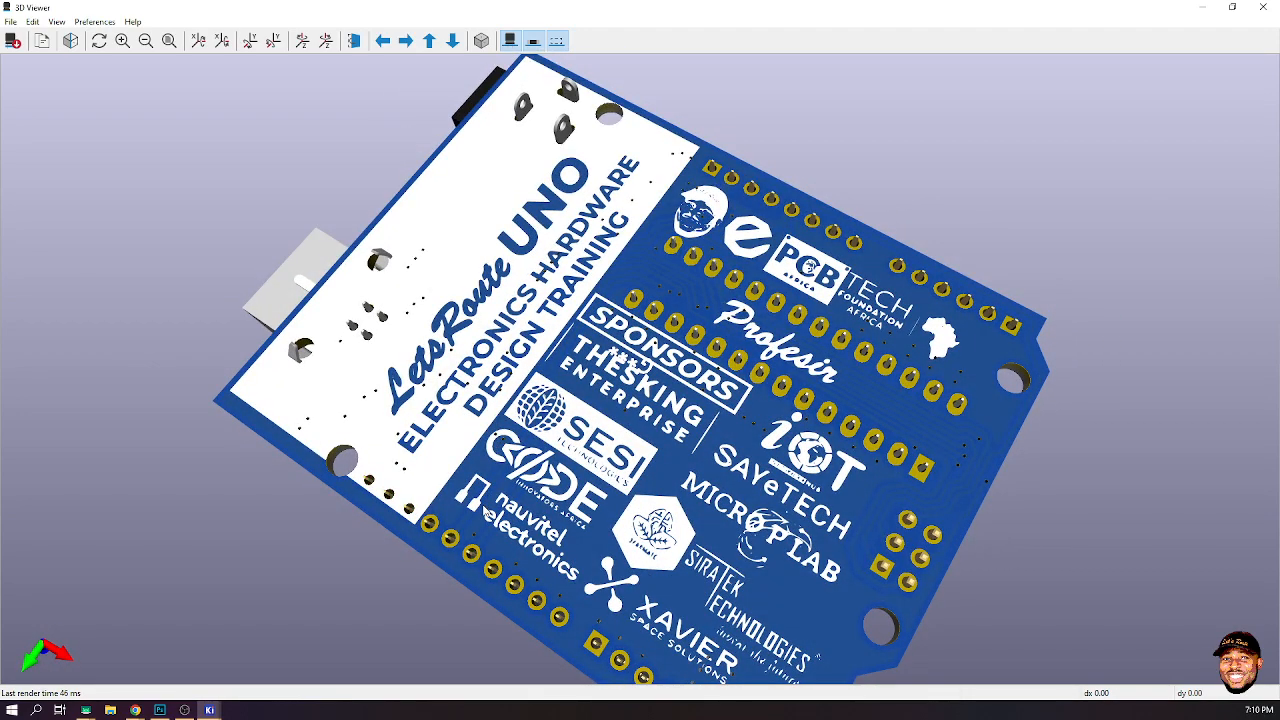
drag(830, 485, 810, 400)
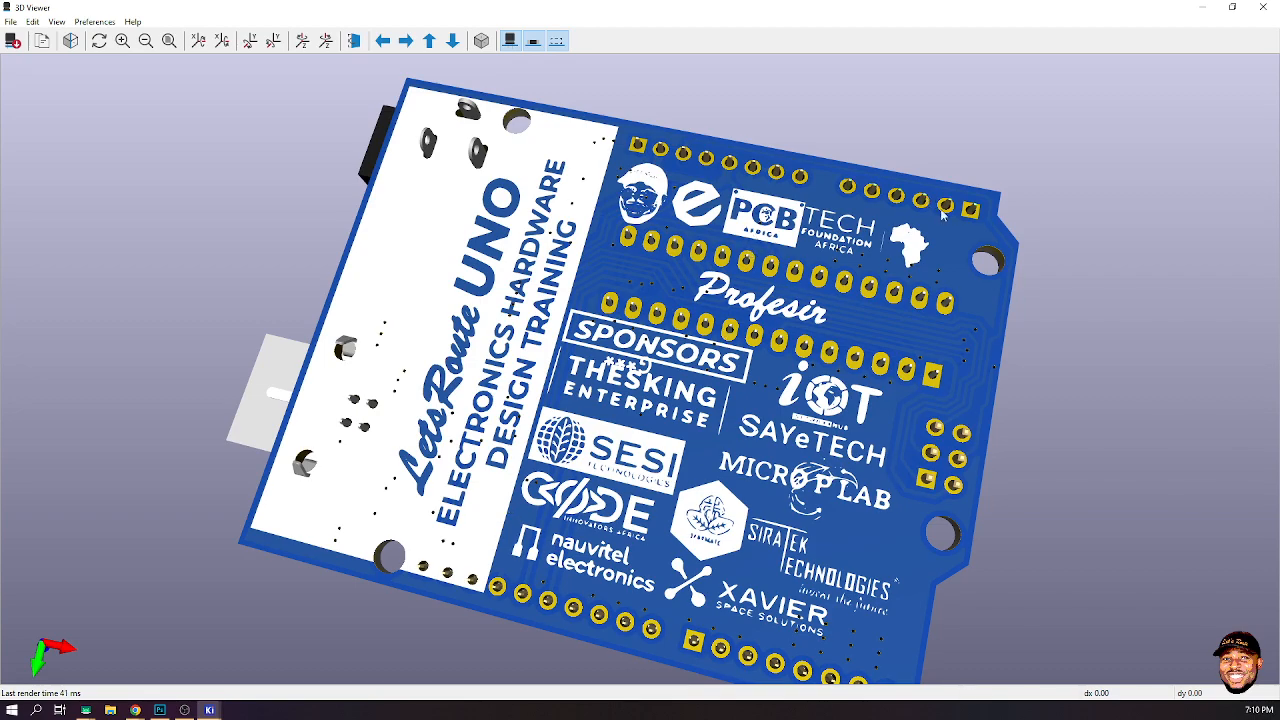
drag(1105, 271, 325, 437)
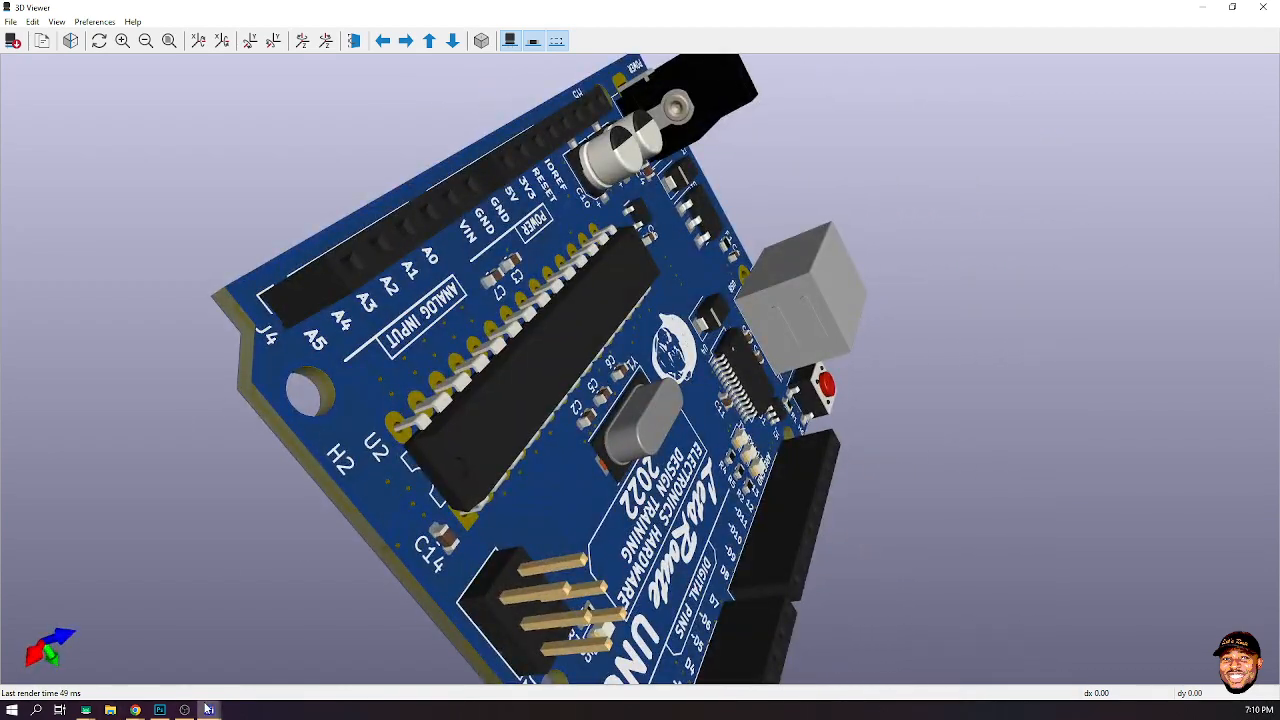
mouse_move(209, 710)
click(235, 662)
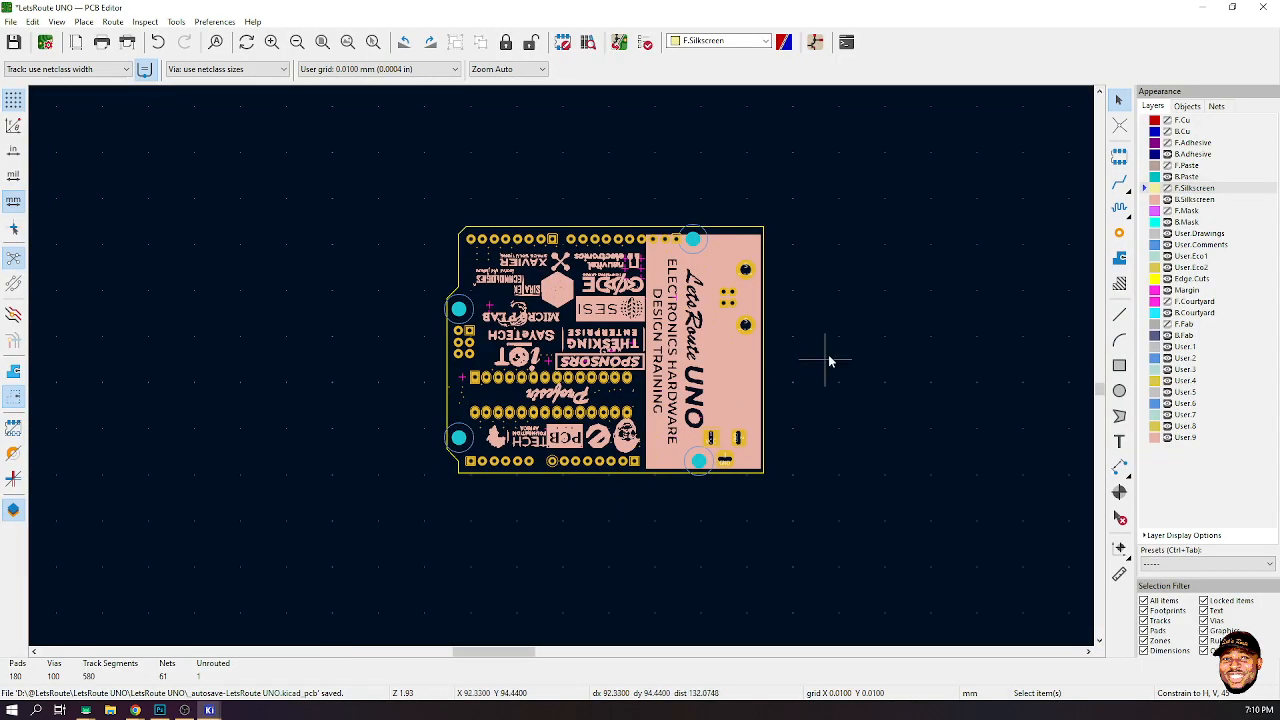
- Hide the logo footprint's reference designator in its properties
click(737, 392)
scroll(735, 395, up, 4)
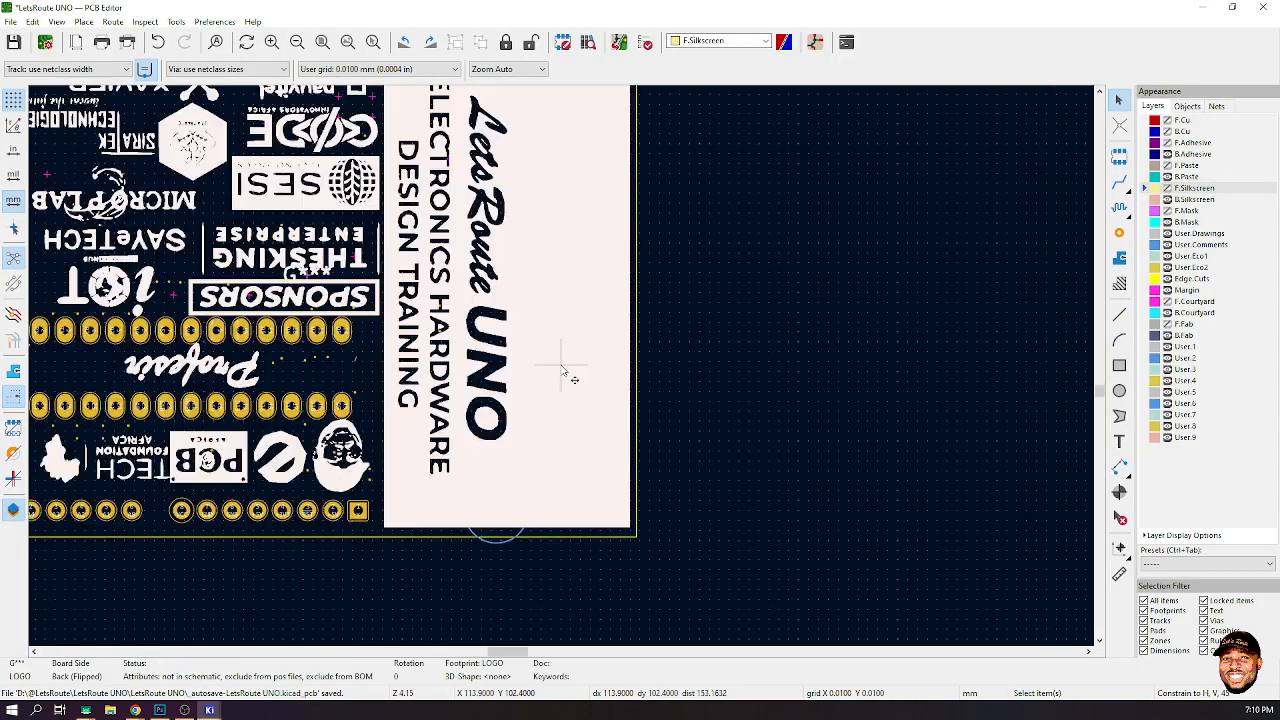
scroll(530, 366, down, 2)
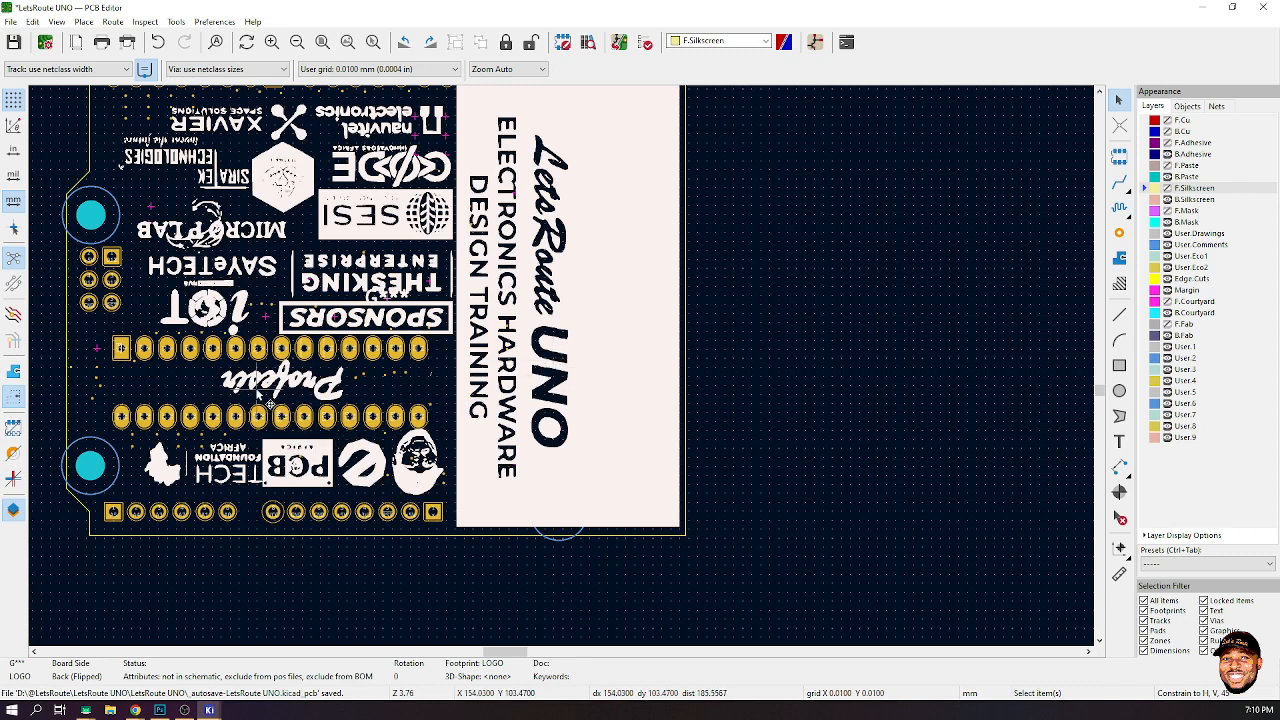
scroll(330, 390, down, 2)
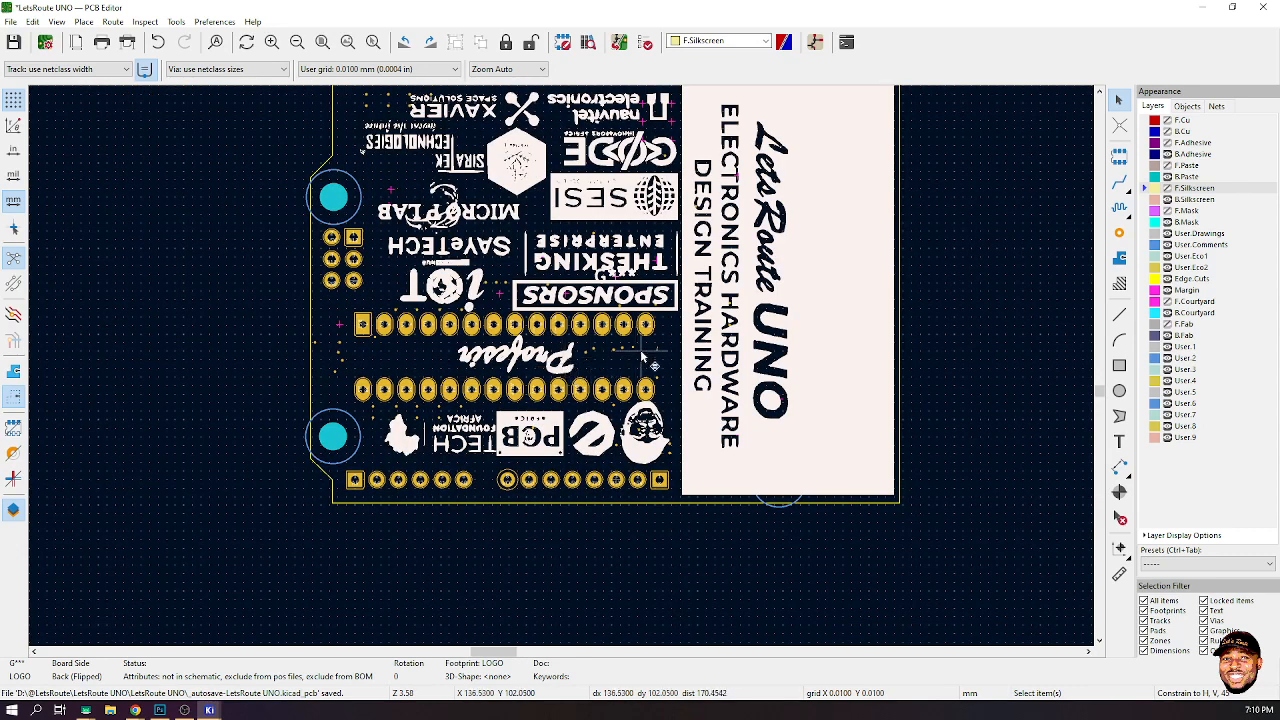
scroll(565, 372, up, 1)
scroll(565, 372, down, 1)
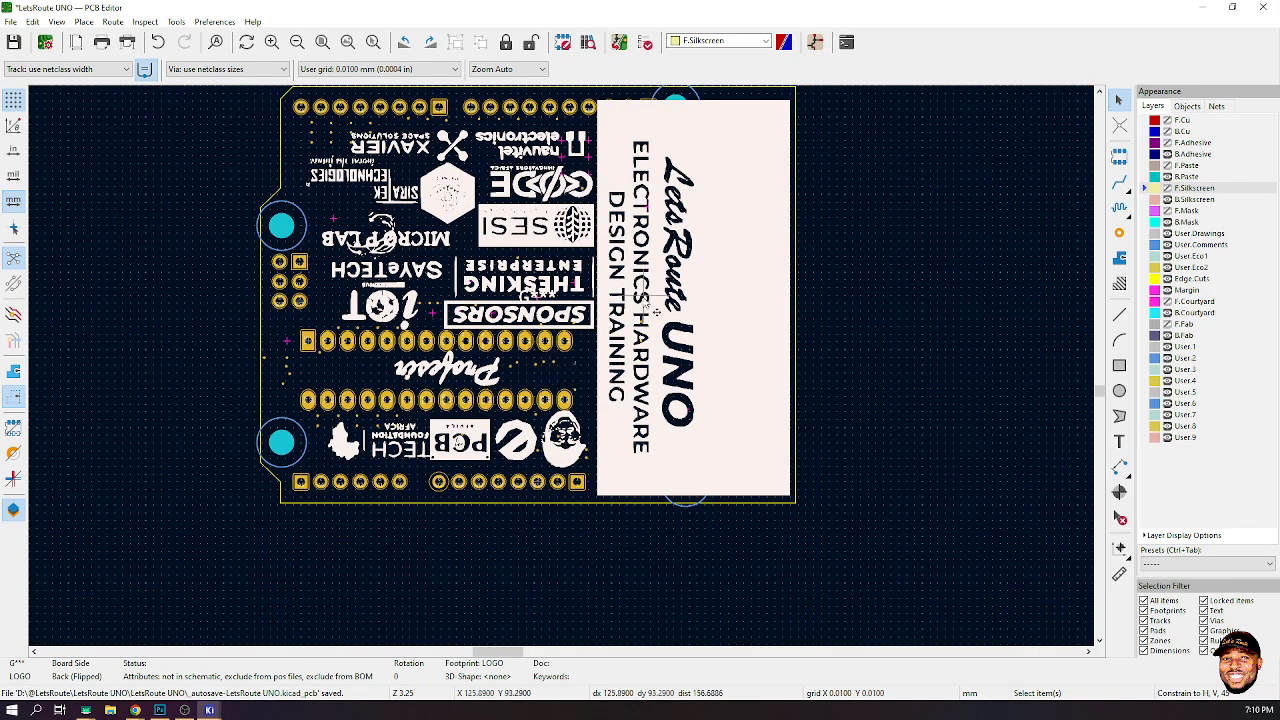
double_click(706, 285)
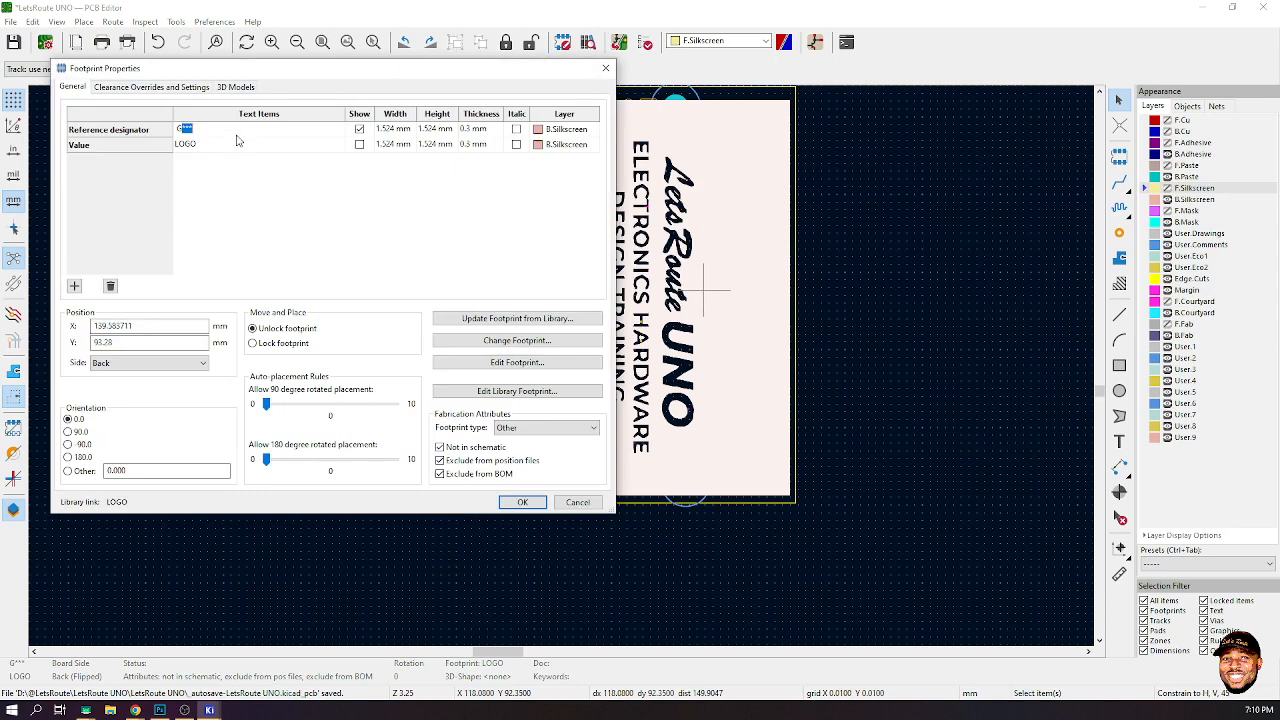
click(359, 130)
click(530, 503)
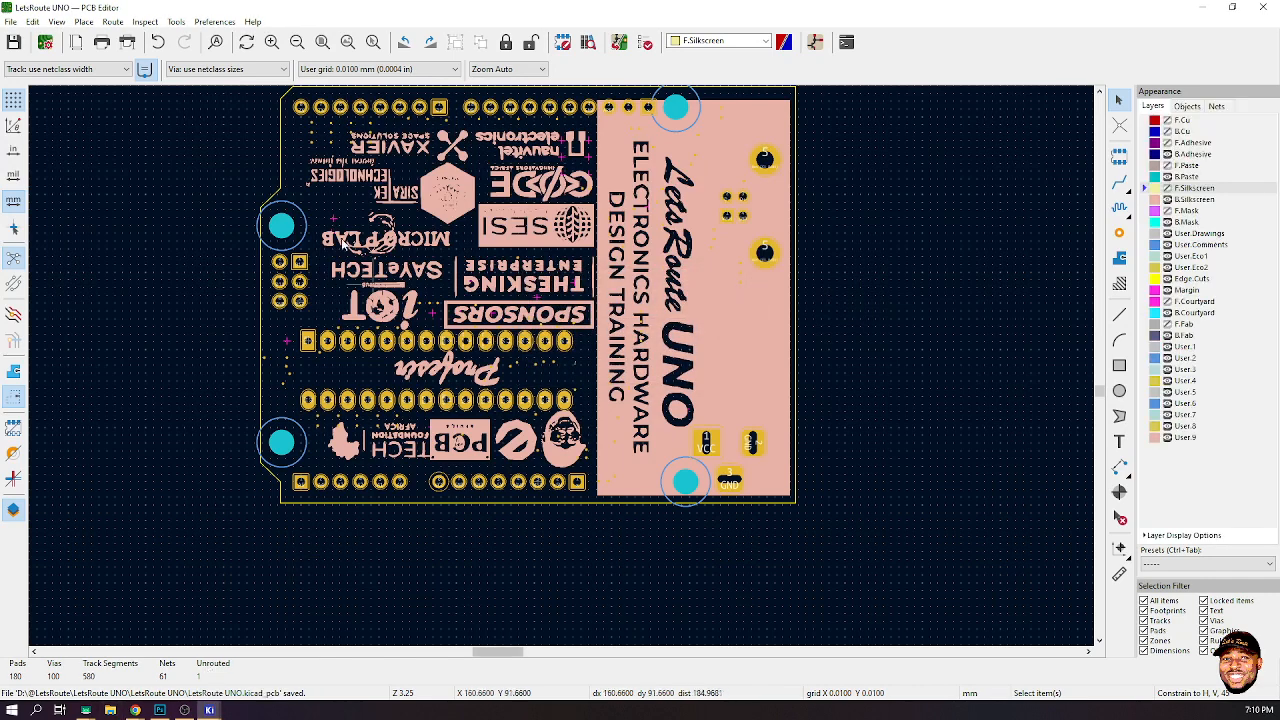
- Flip the board back to the top view and bring up the 3D viewer
click(57, 22)
click(96, 343)
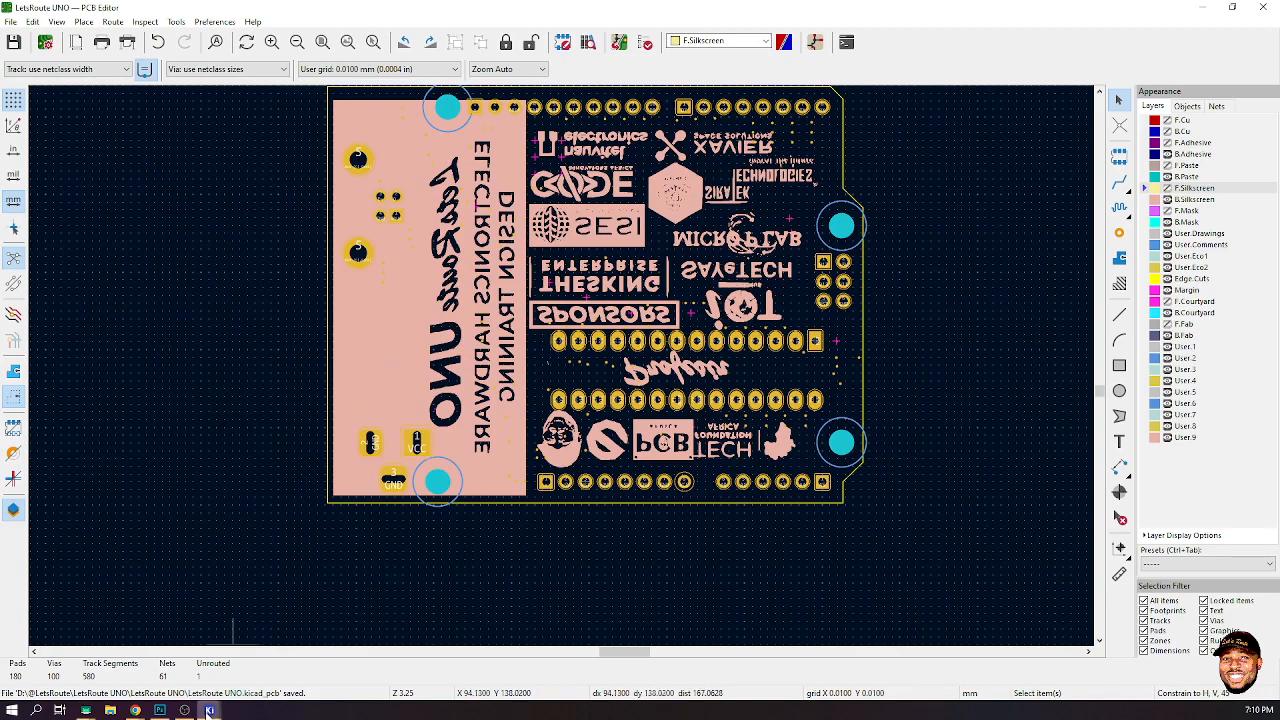
mouse_move(209, 710)
click(360, 658)
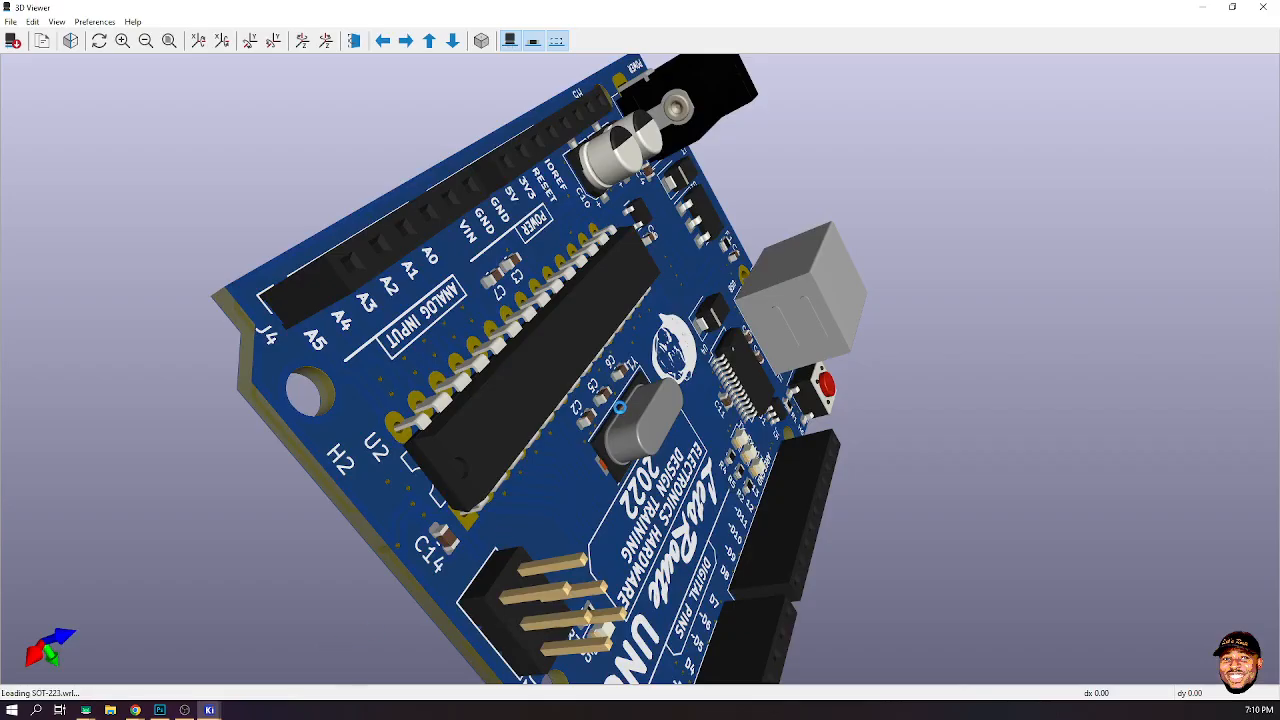
- Orbit and zoom the 3D view to inspect the board's top side
drag(383, 452, 779, 483)
scroll(779, 485, down, 5)
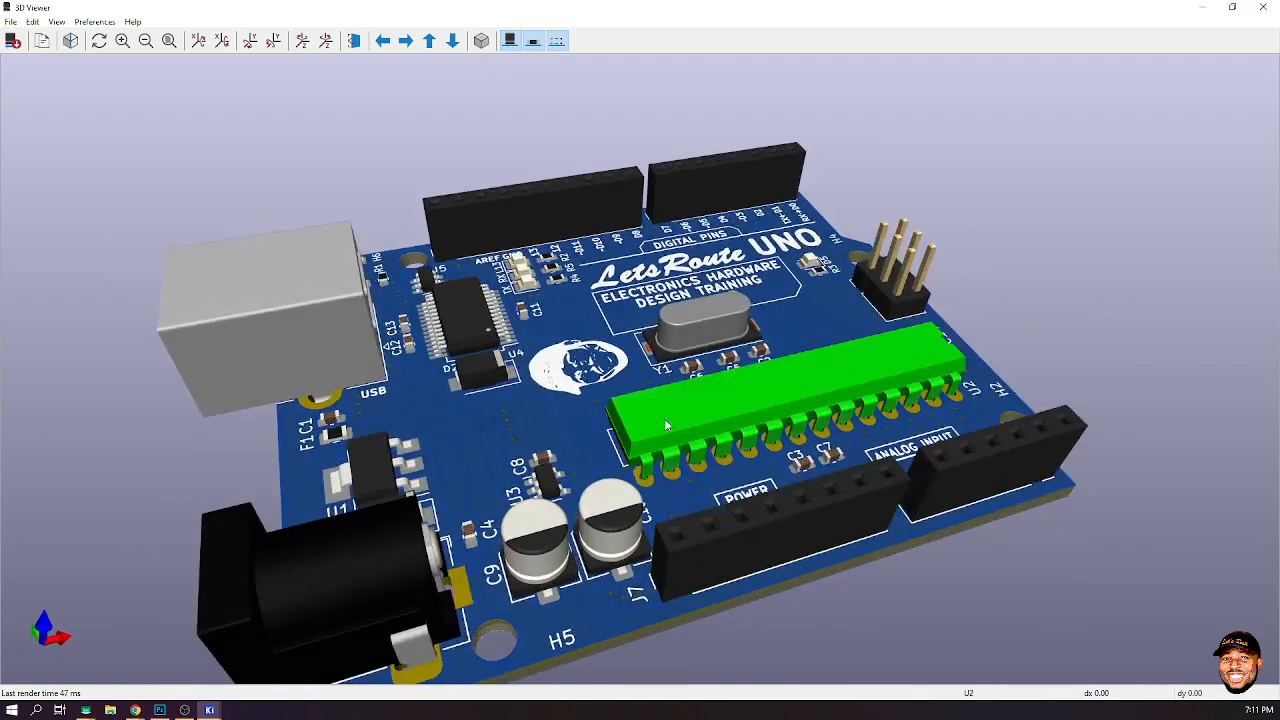
drag(156, 447, 822, 330)
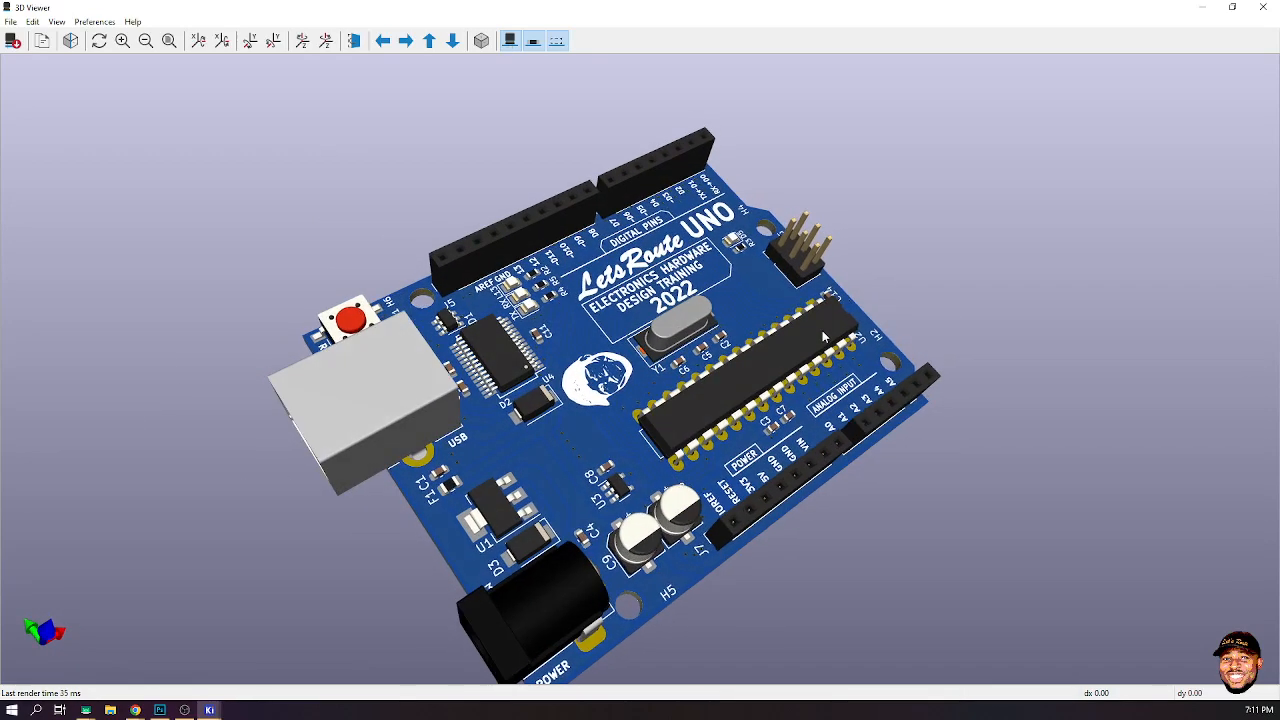
- Set both the top and bottom solder mask colours to Saturated Green in the 3D viewer colour preferences
click(94, 21)
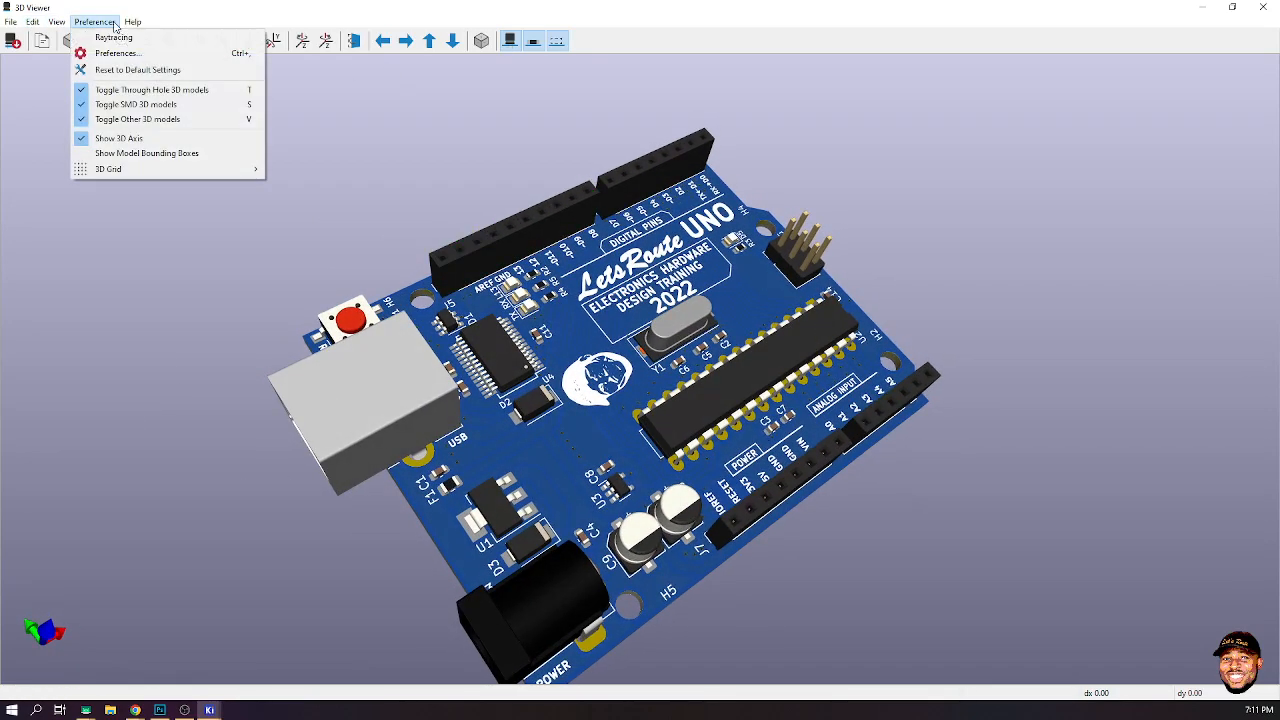
click(135, 53)
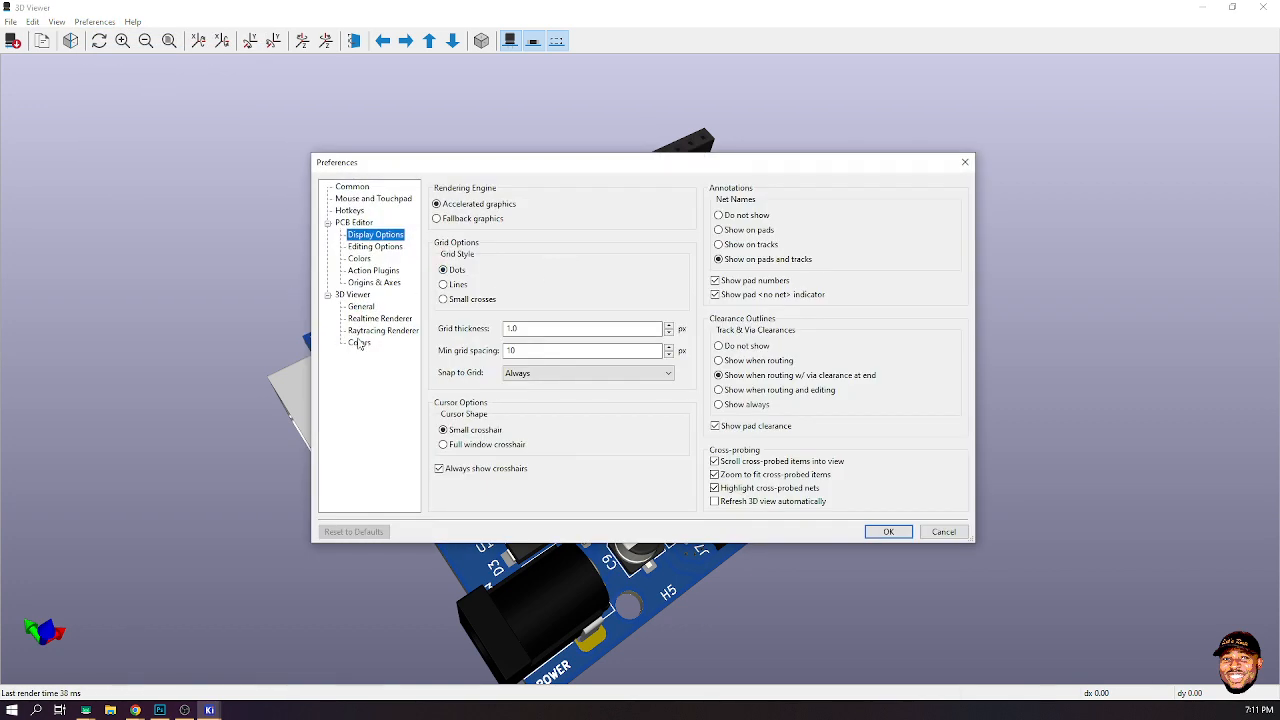
click(359, 342)
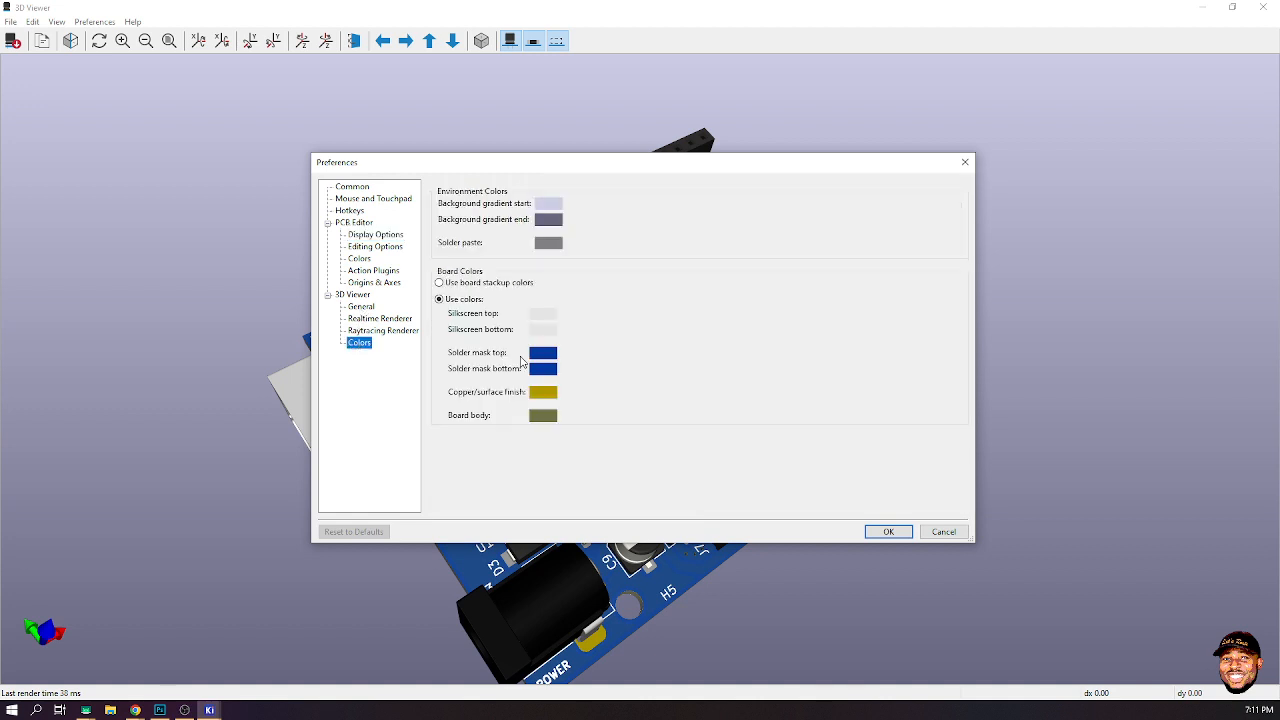
click(549, 357)
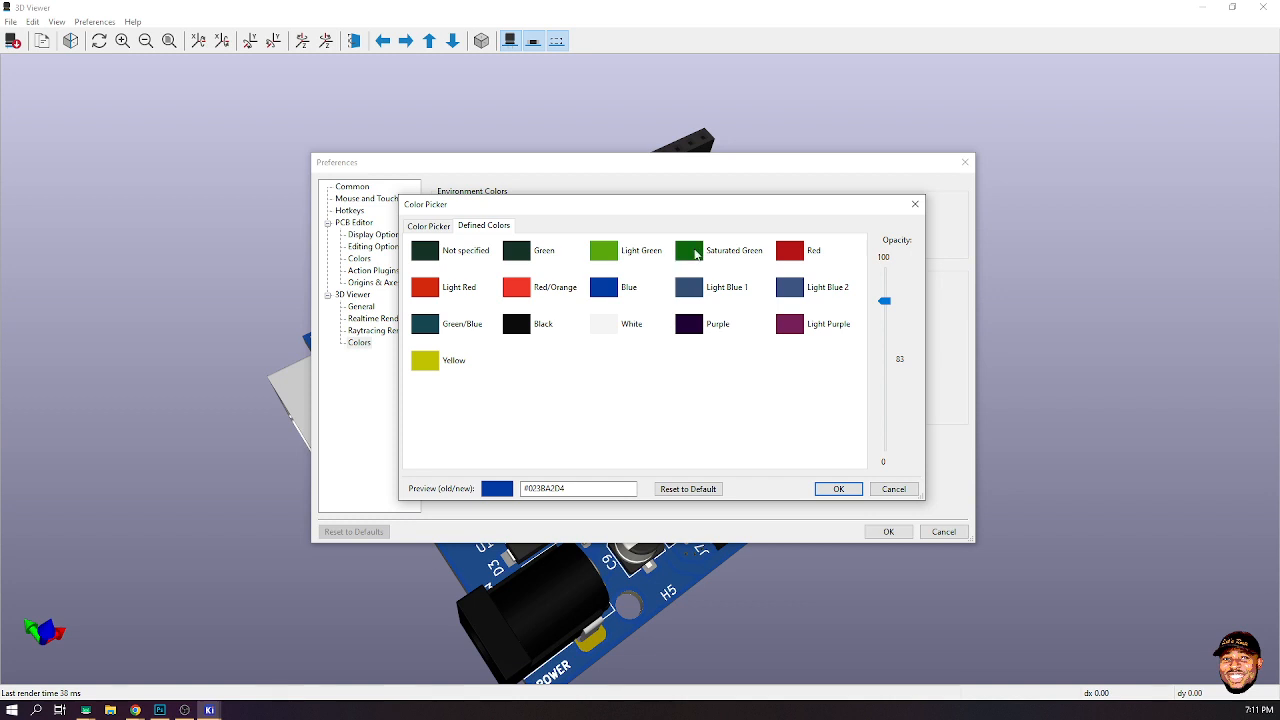
click(686, 258)
click(838, 489)
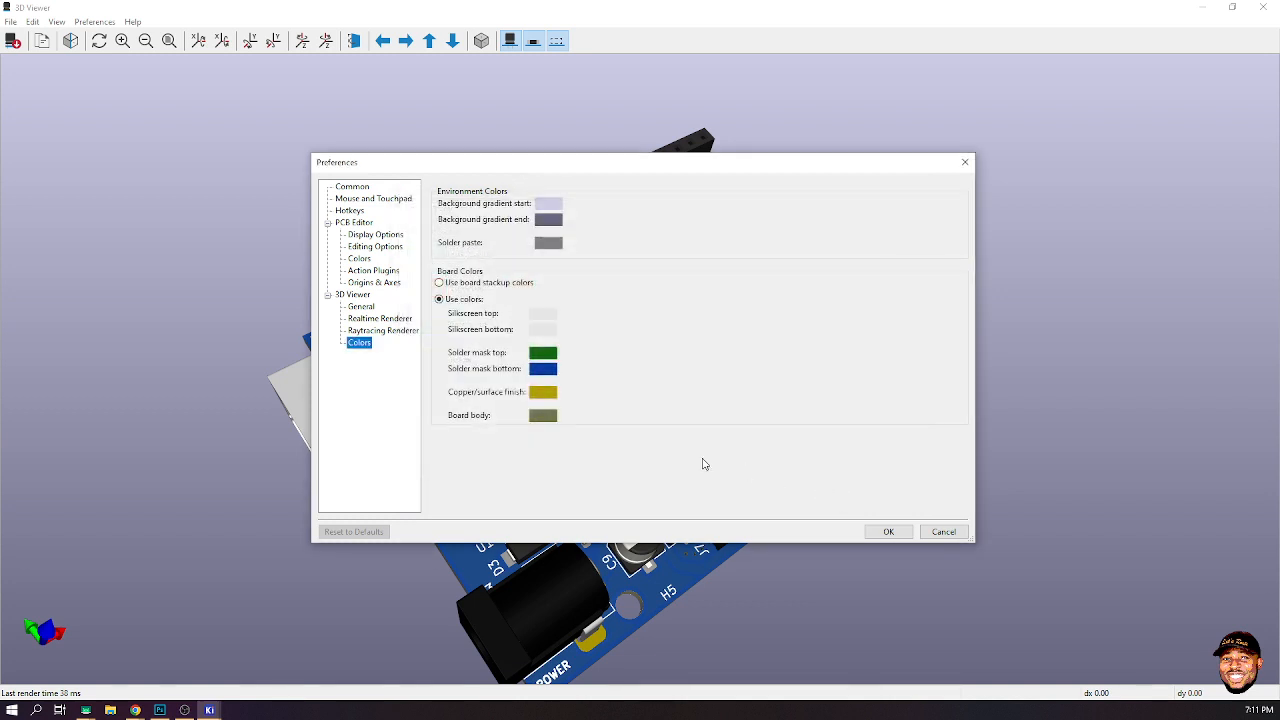
click(556, 370)
click(686, 258)
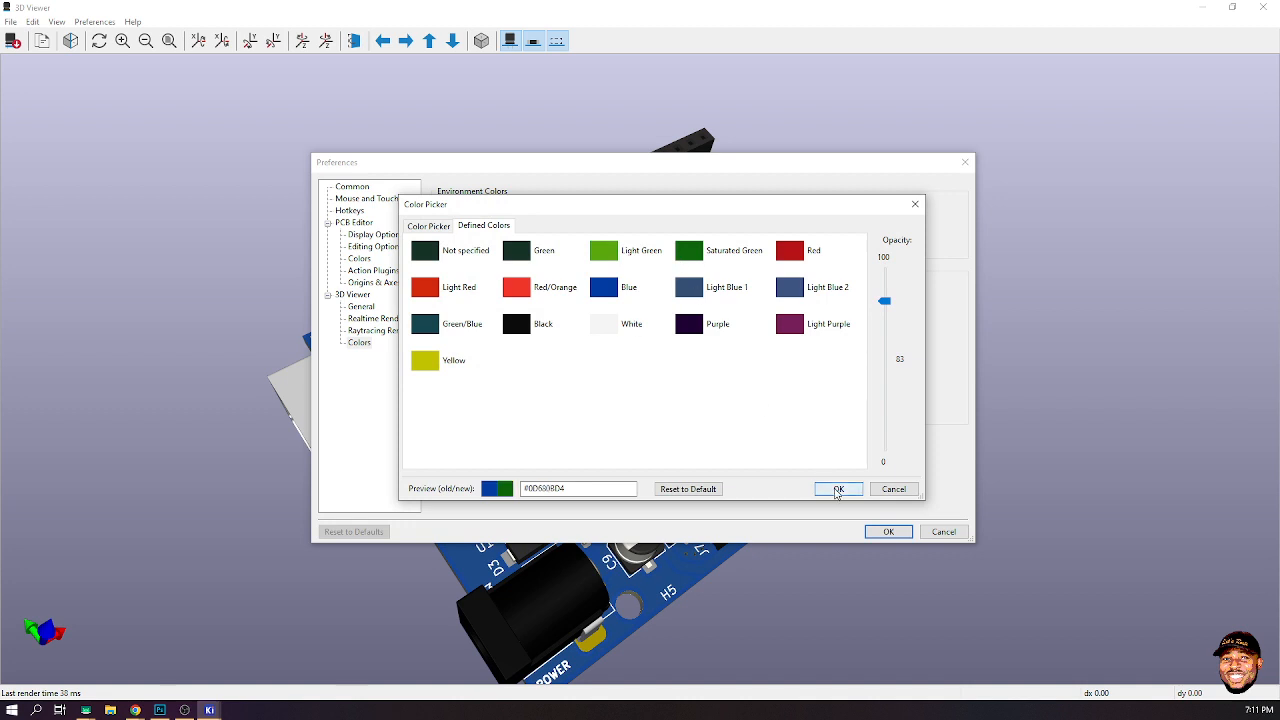
click(838, 489)
click(888, 531)
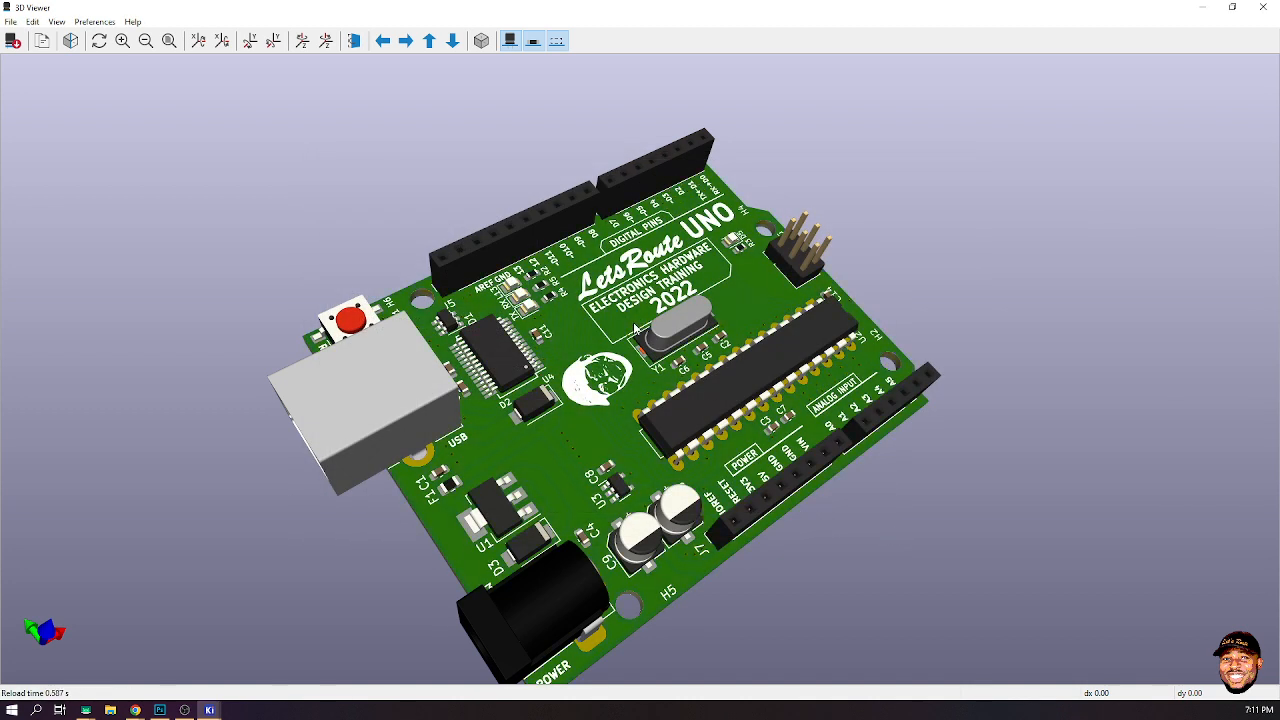
drag(951, 390, 817, 468)
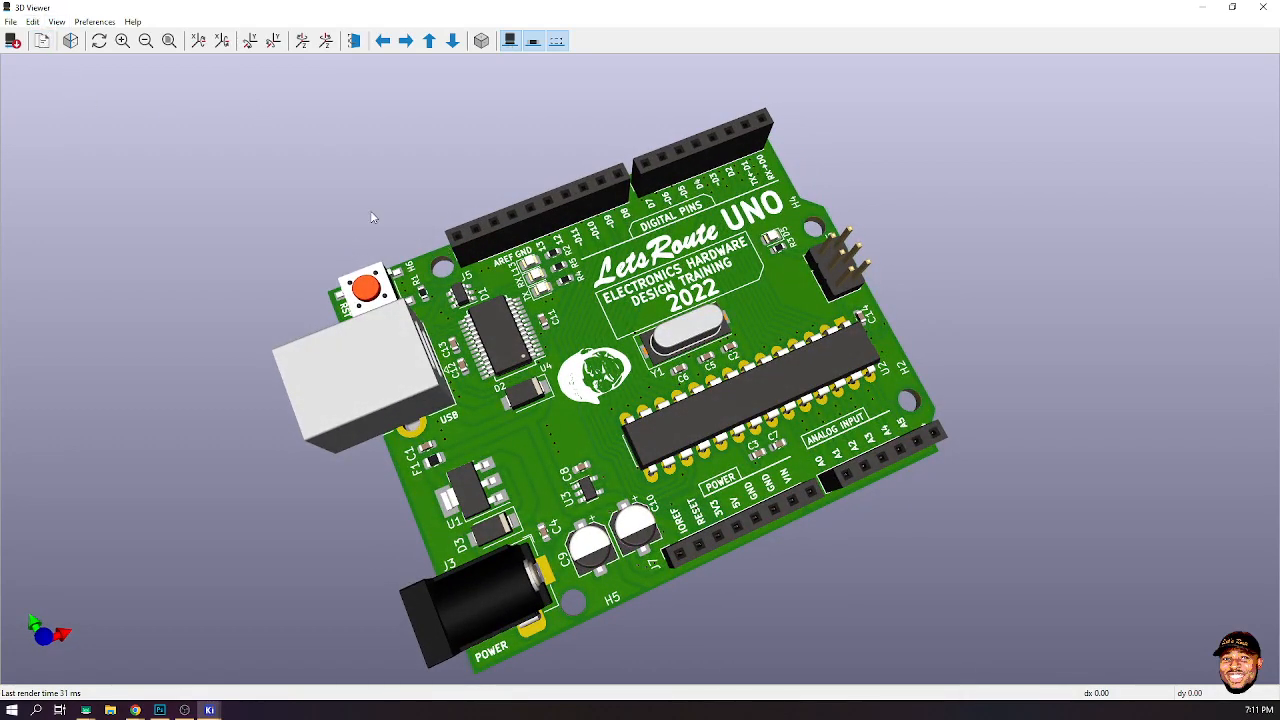
- Set both solder mask colours back to Blue in the 3D viewer colour preferences
click(94, 22)
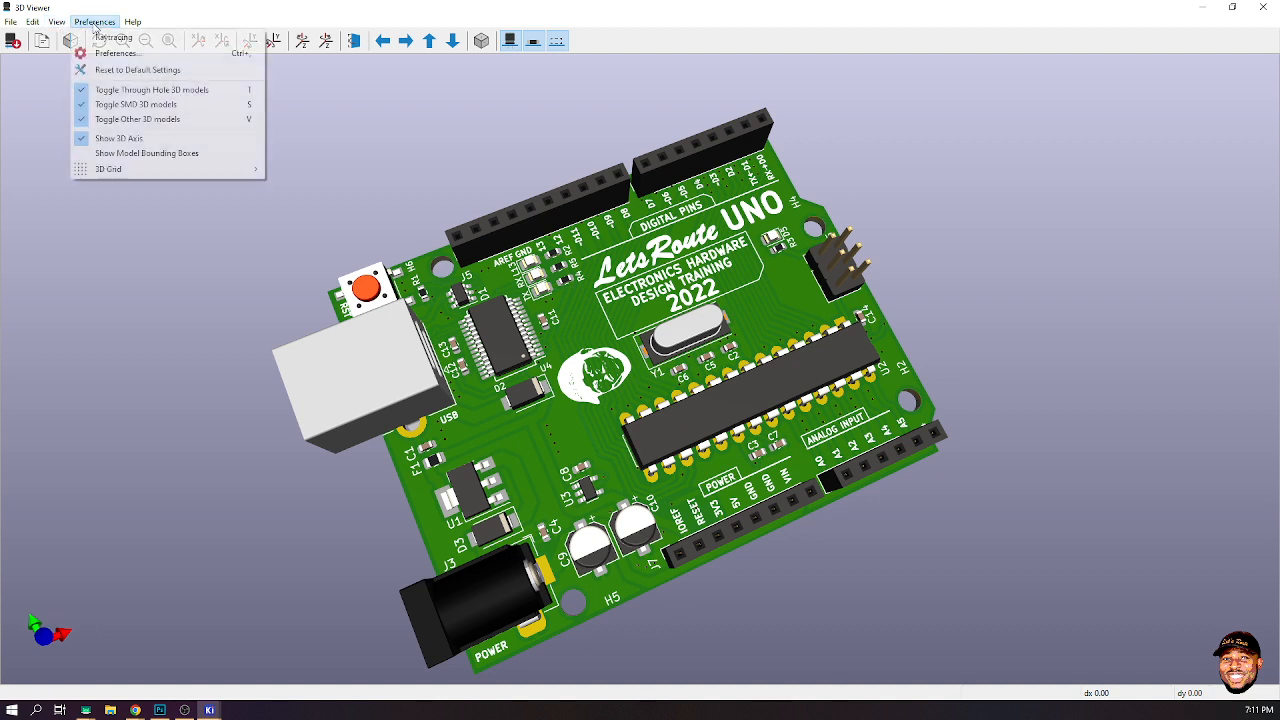
click(357, 105)
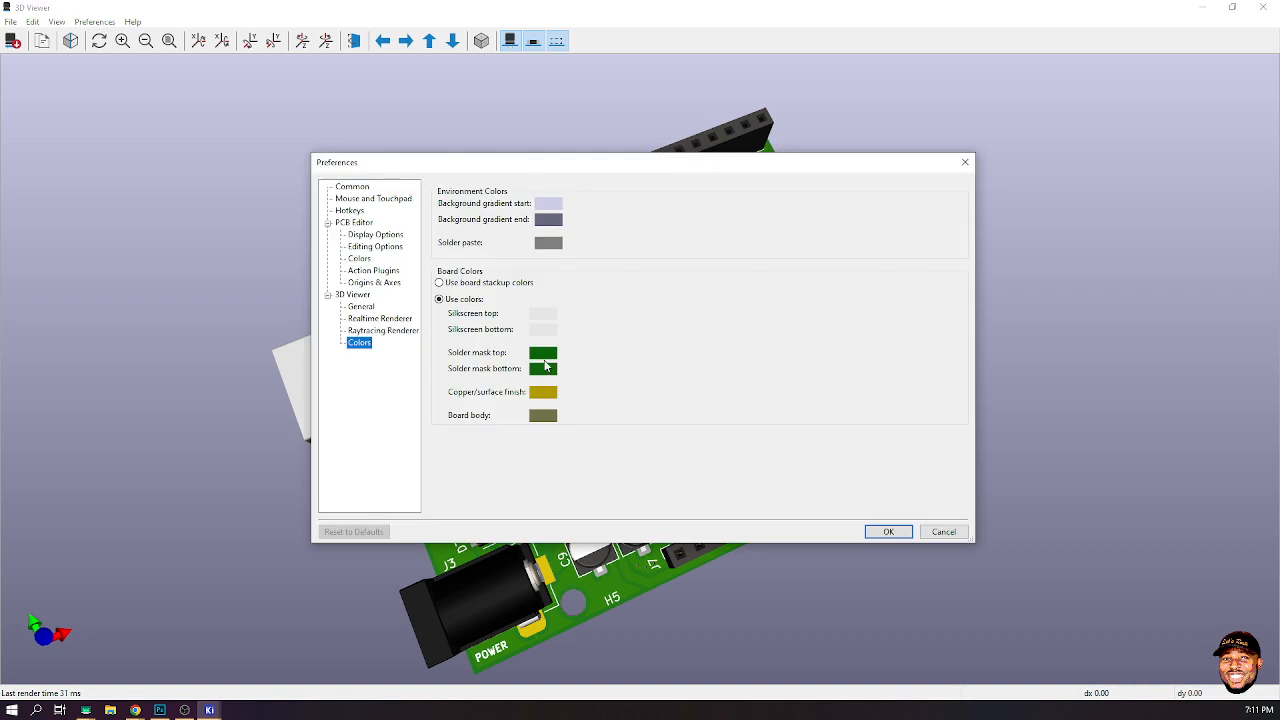
click(545, 367)
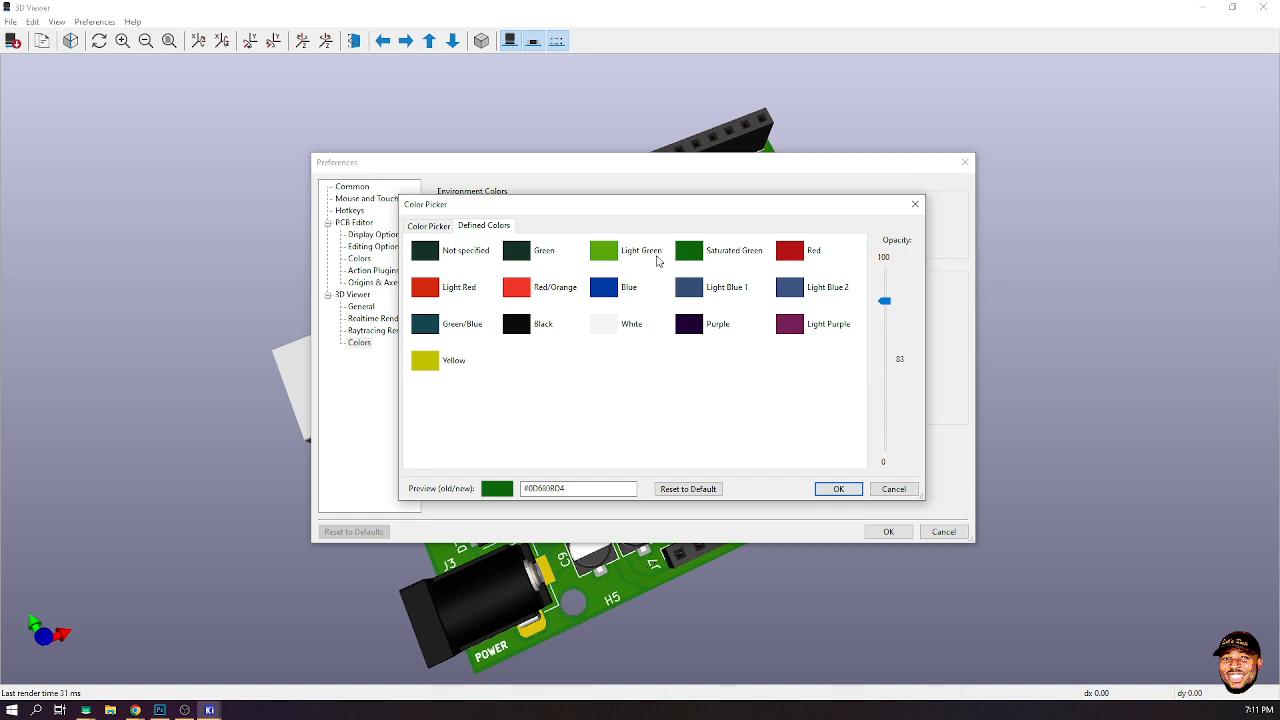
click(437, 230)
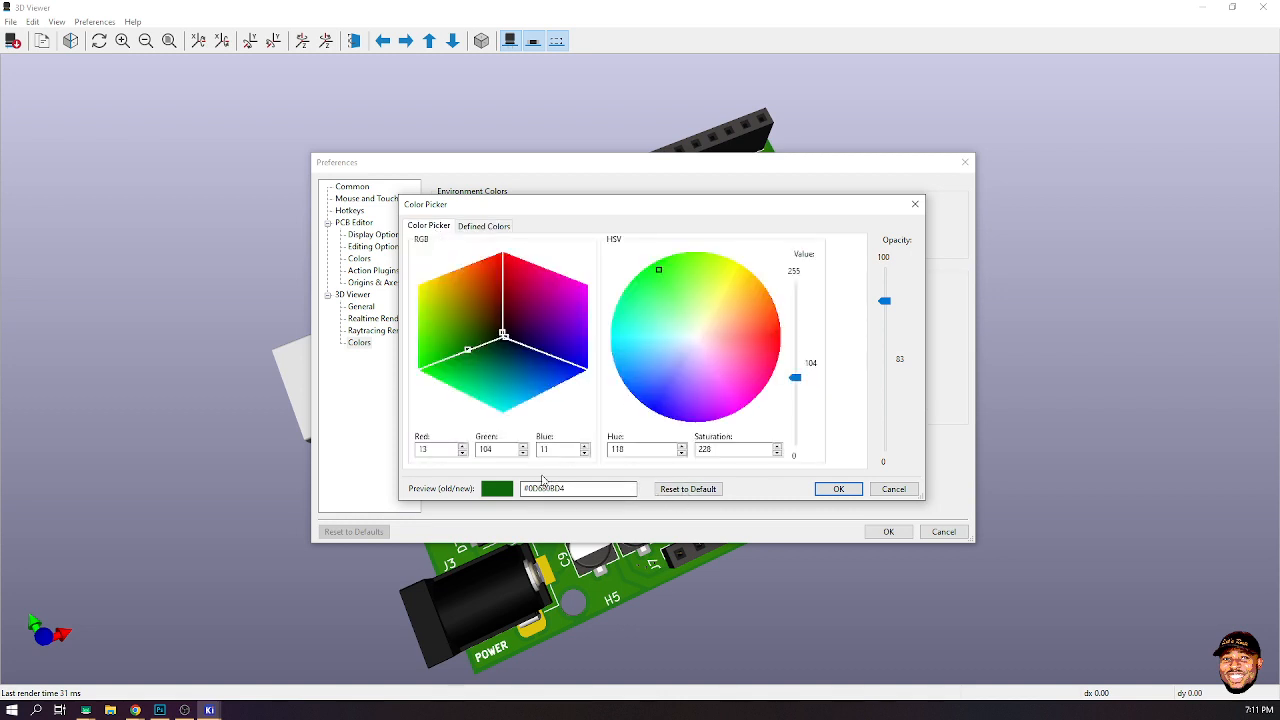
click(491, 226)
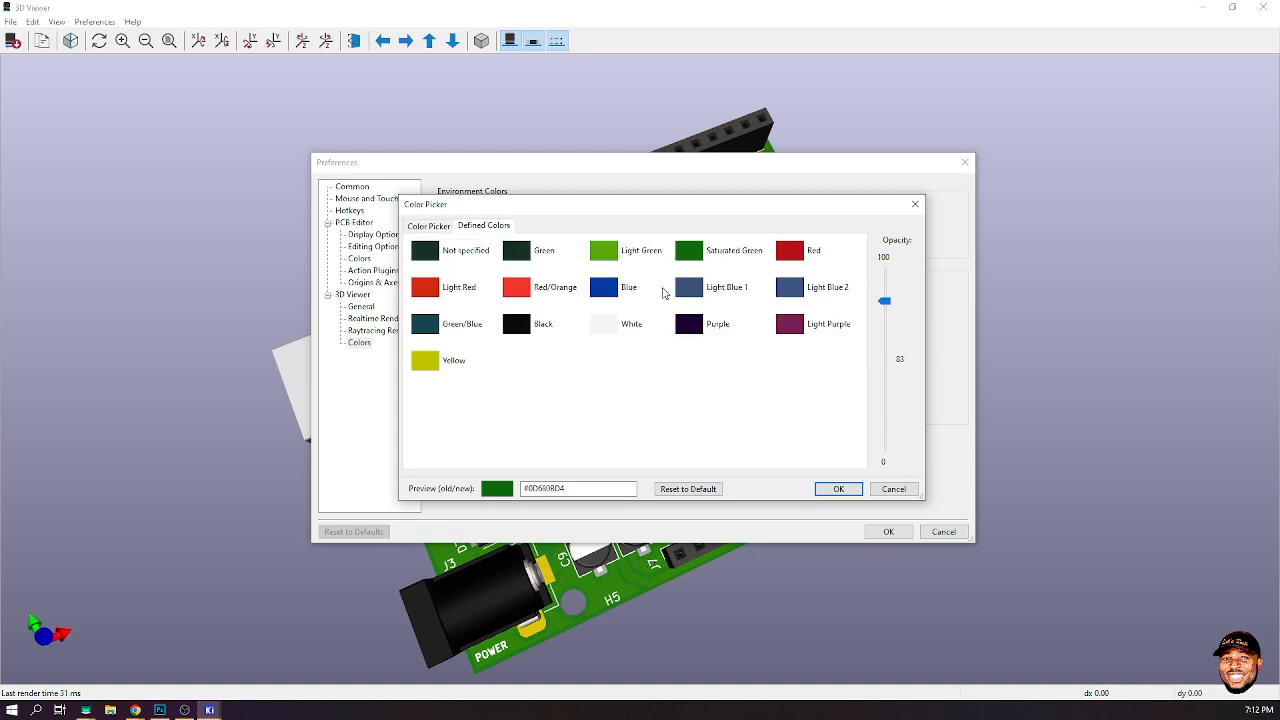
click(601, 292)
click(427, 226)
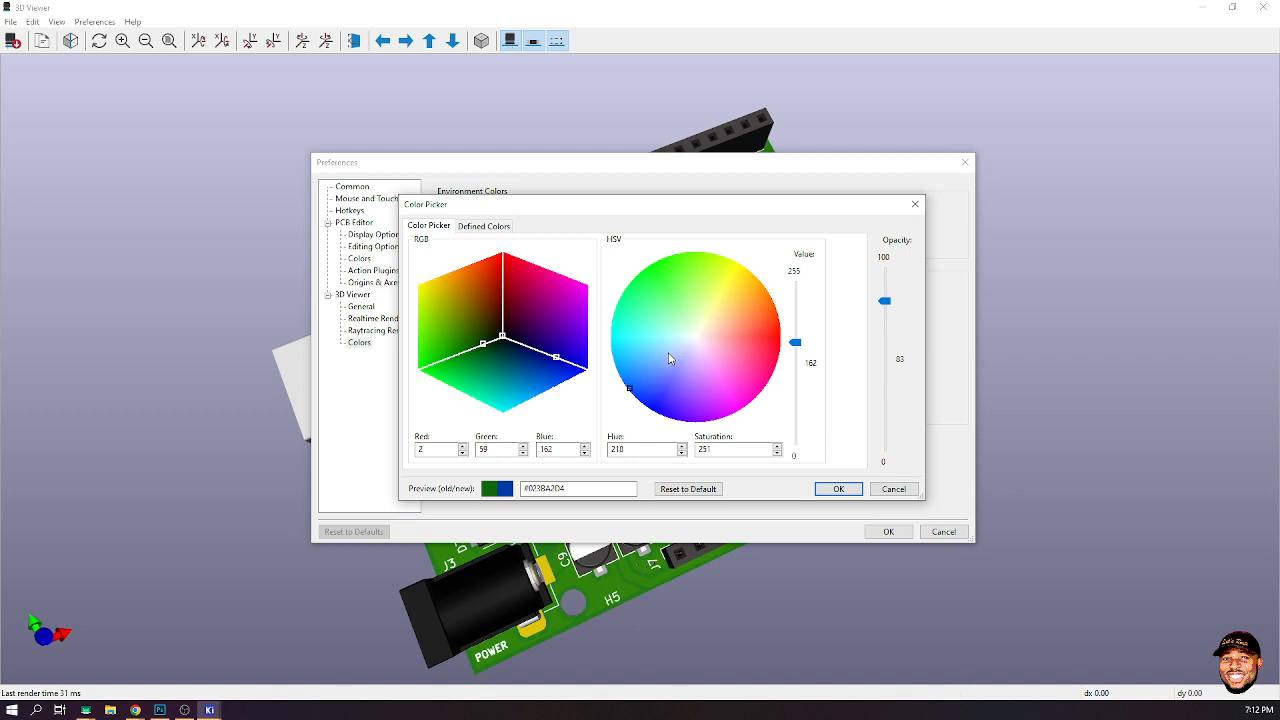
click(500, 226)
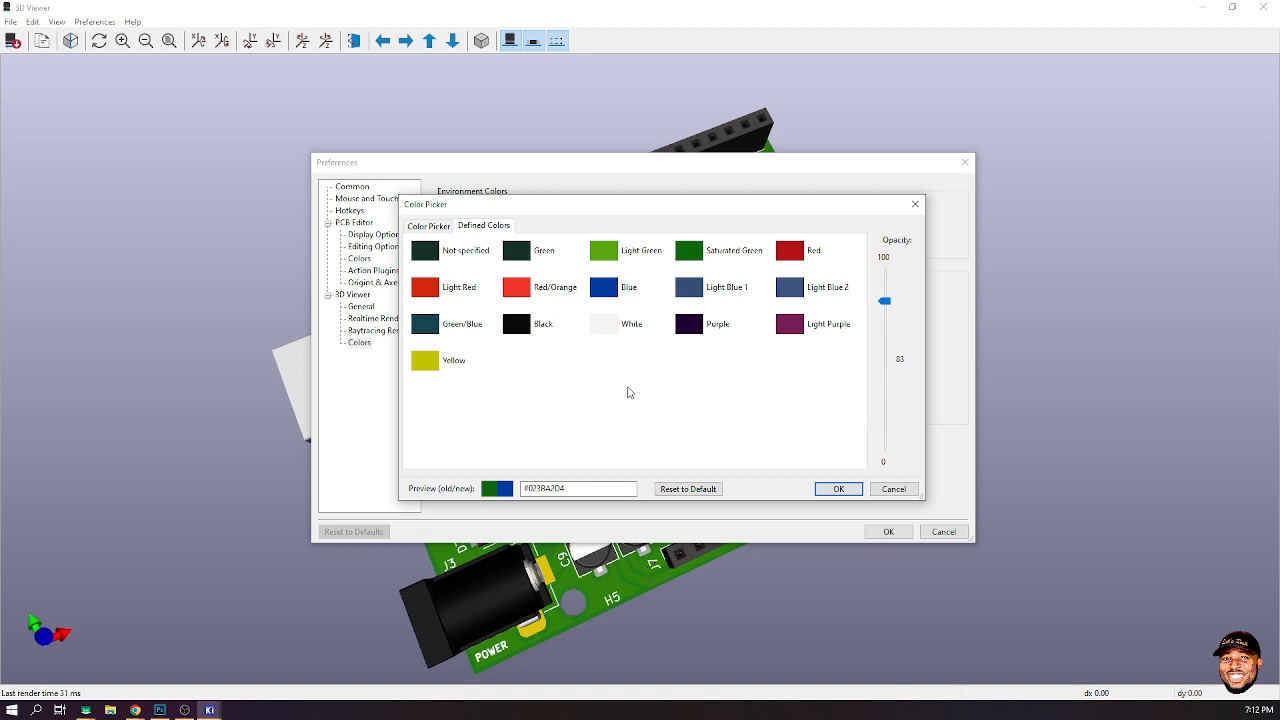
drag(885, 309, 885, 260)
click(839, 489)
click(556, 370)
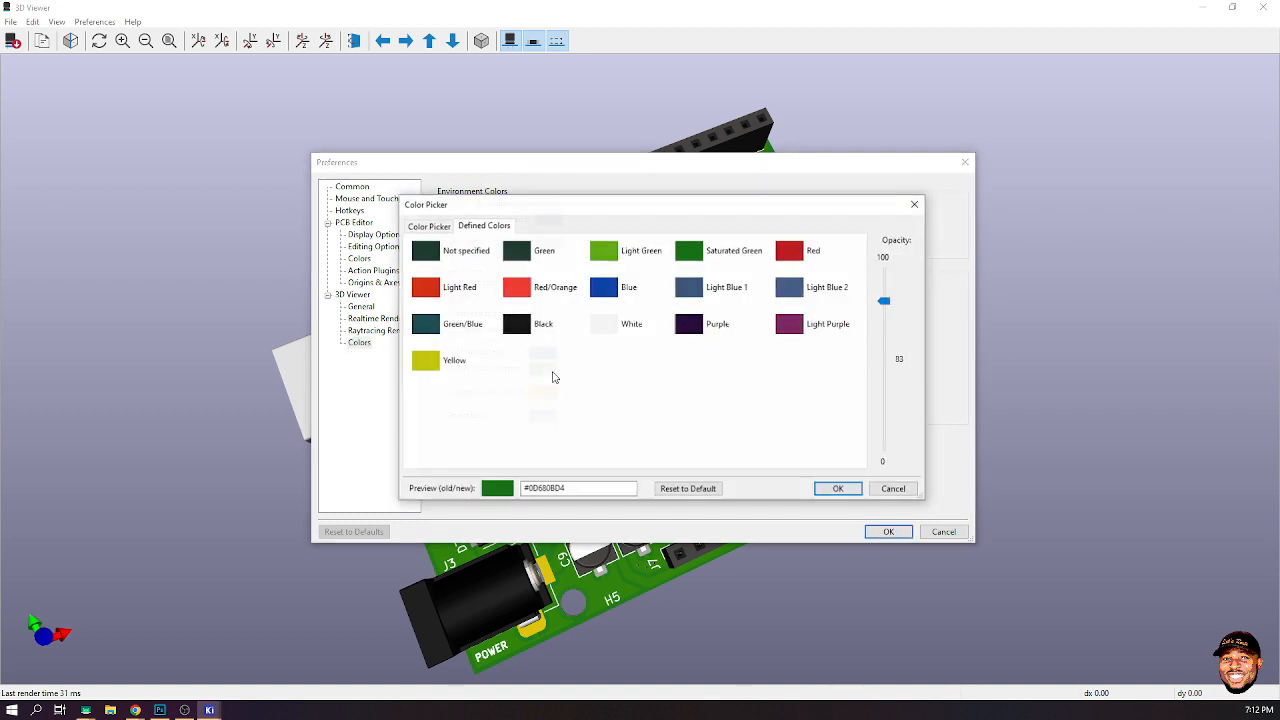
click(615, 291)
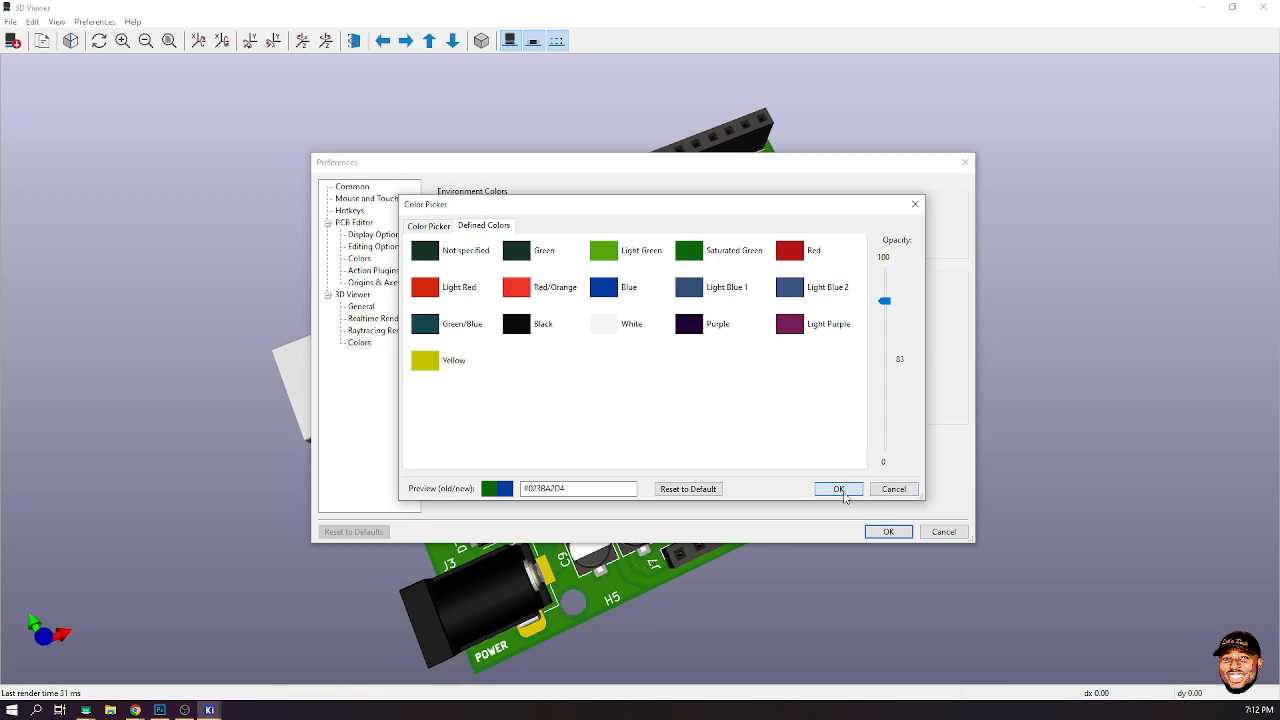
click(836, 489)
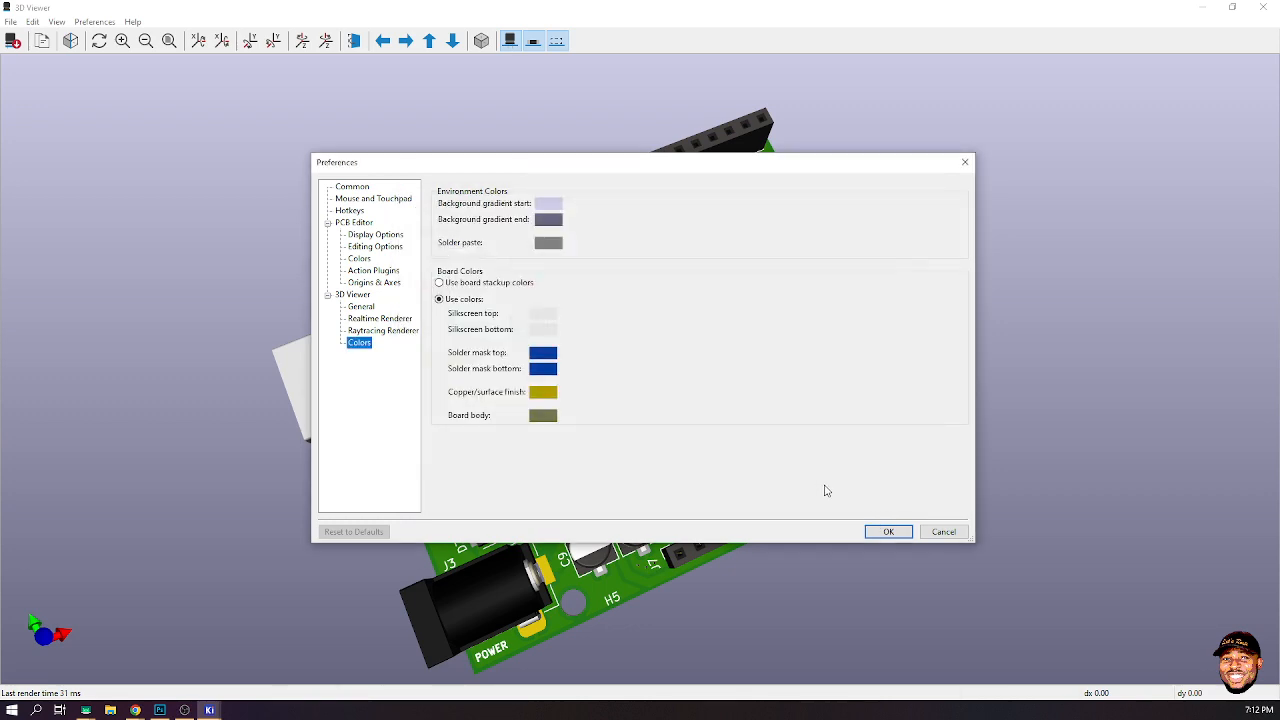
click(887, 531)
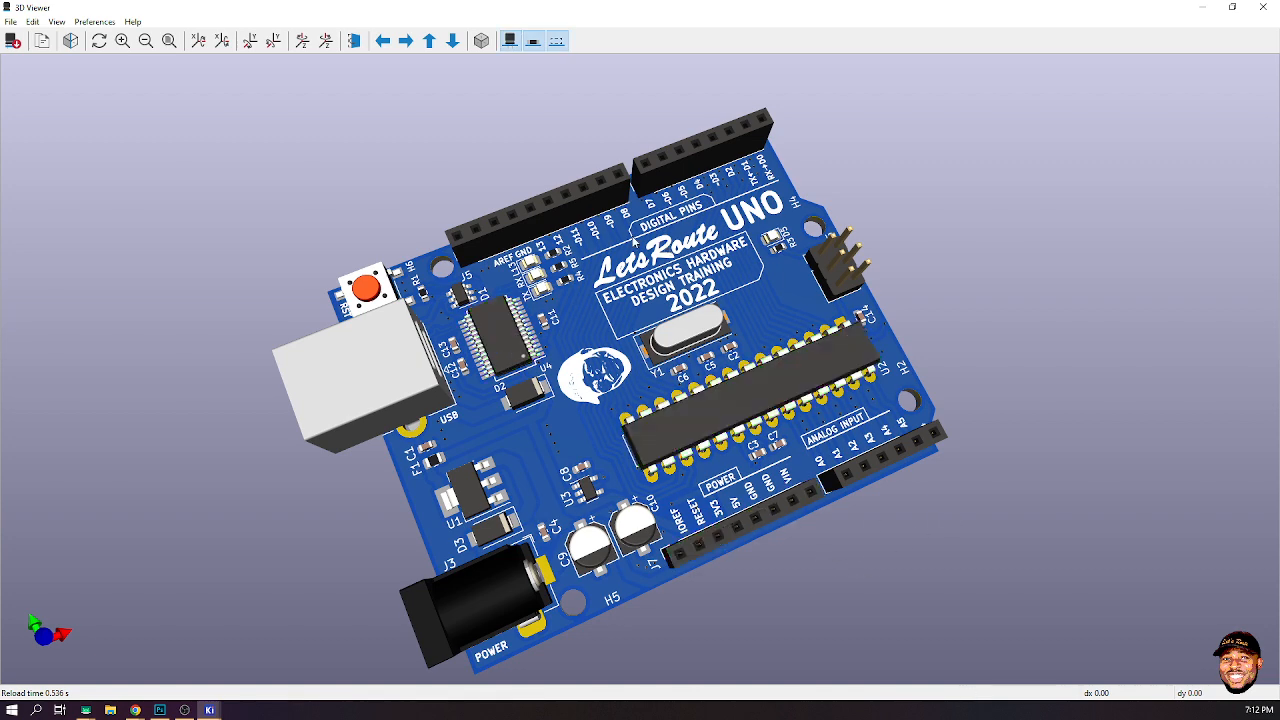
- Orbit the board to inspect its bottom and top sides, then reset to the top view and zoom in
drag(712, 428, 680, 104)
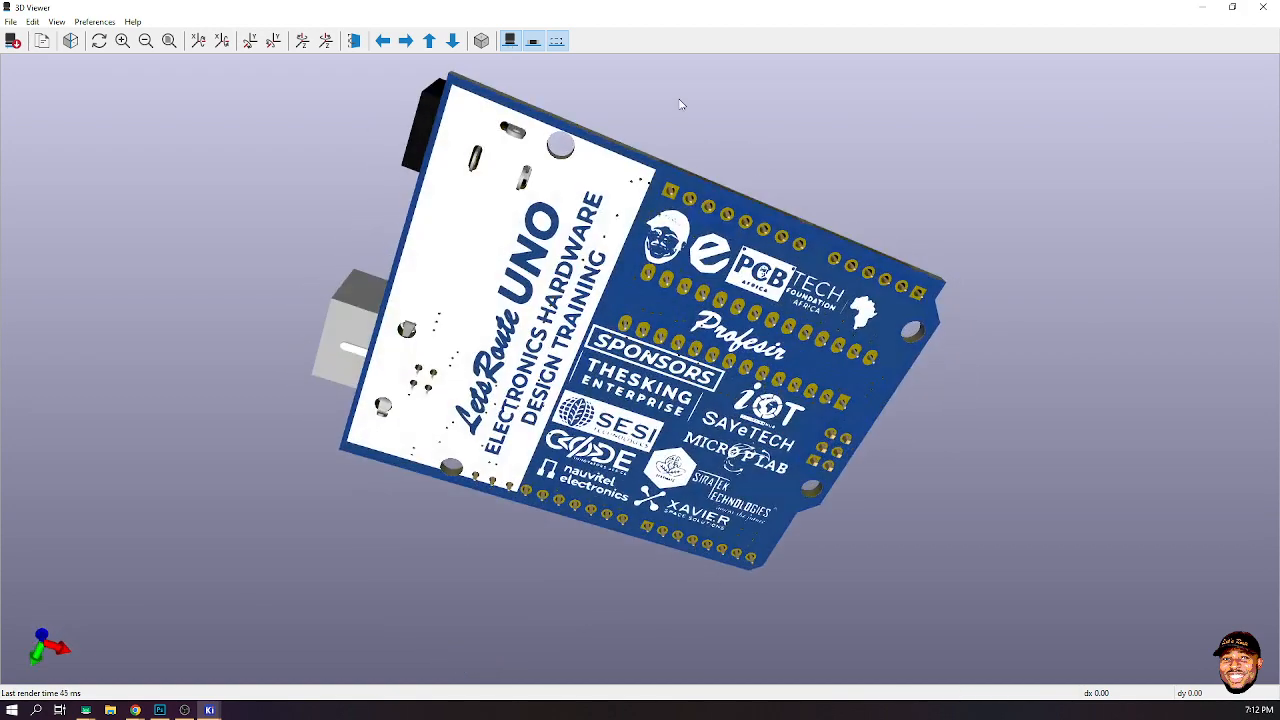
drag(709, 292, 665, 700)
drag(772, 366, 766, 507)
key(Up)
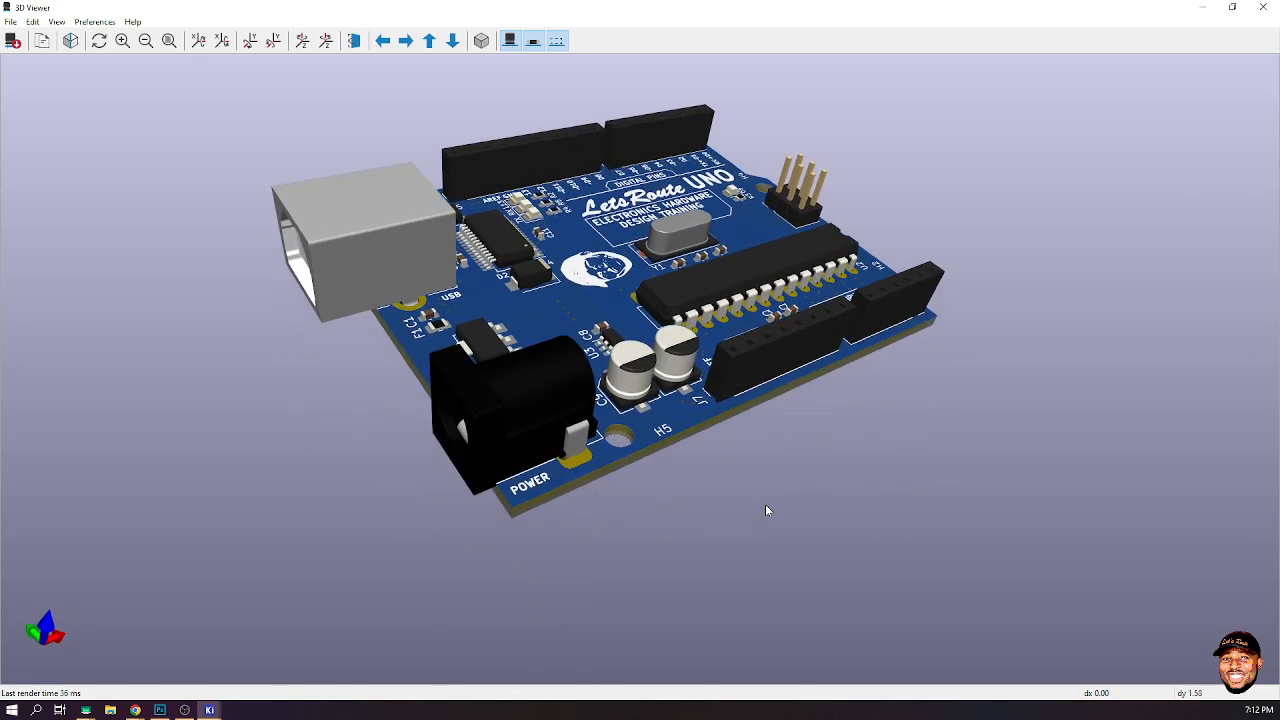
drag(563, 458, 595, 471)
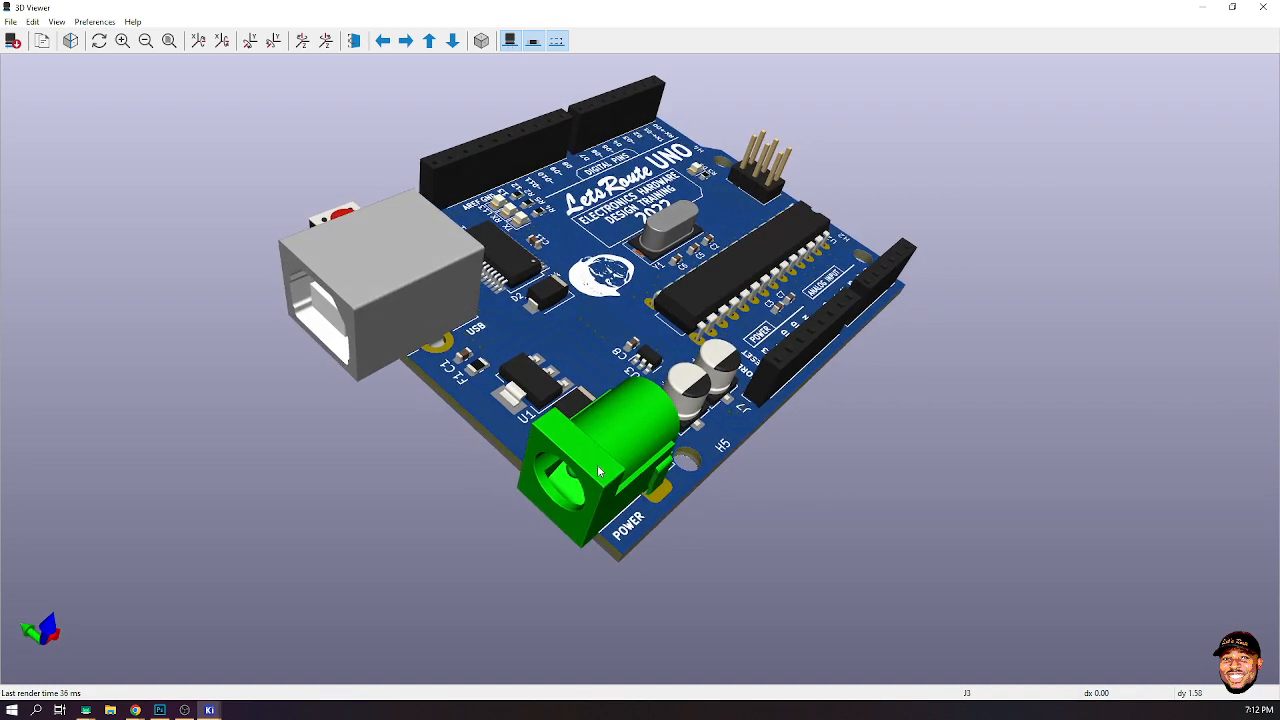
key(Home)
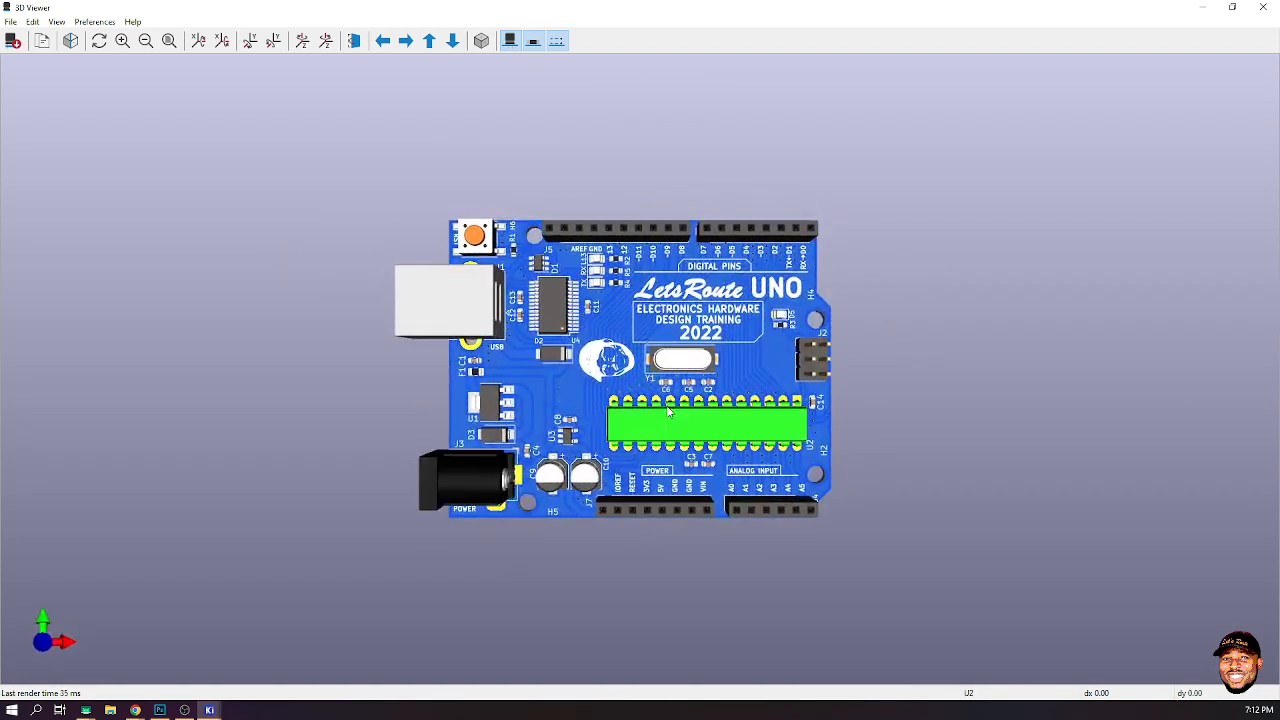
scroll(671, 405, up, 2)
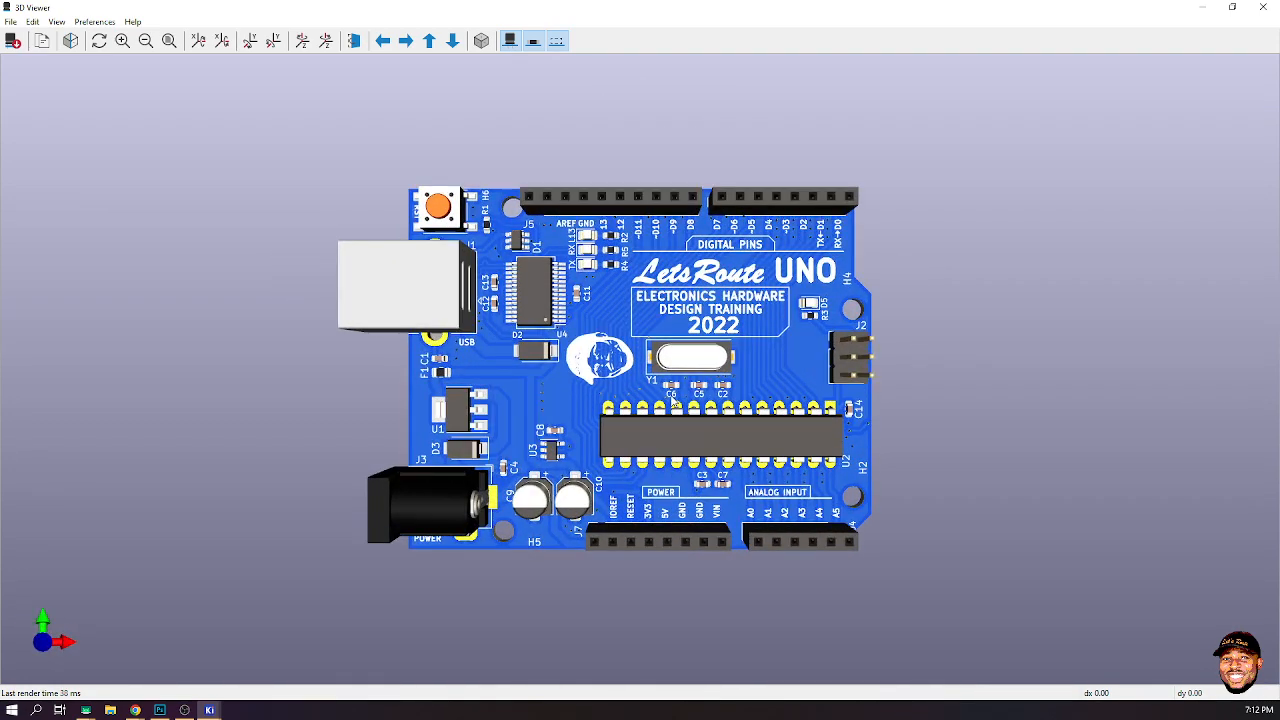
scroll(675, 399, up, 1)
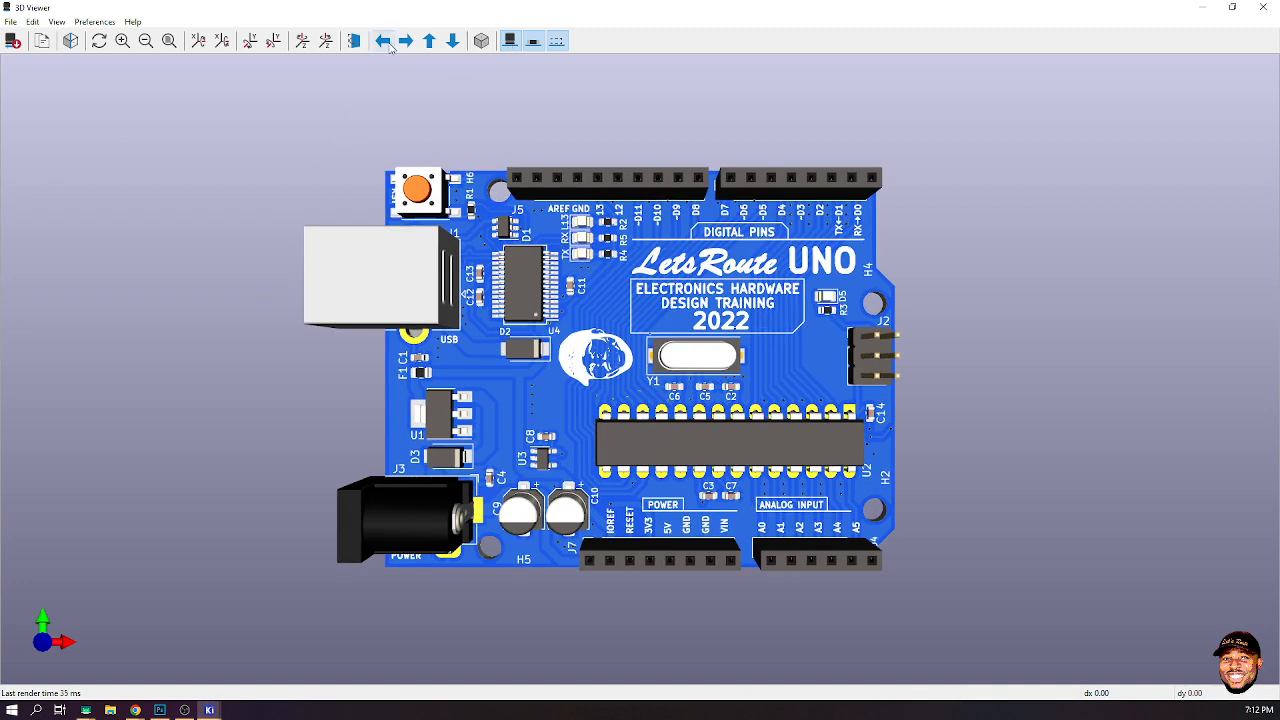
- Toggle orthographic projection on and off to compare views of the board
click(481, 40)
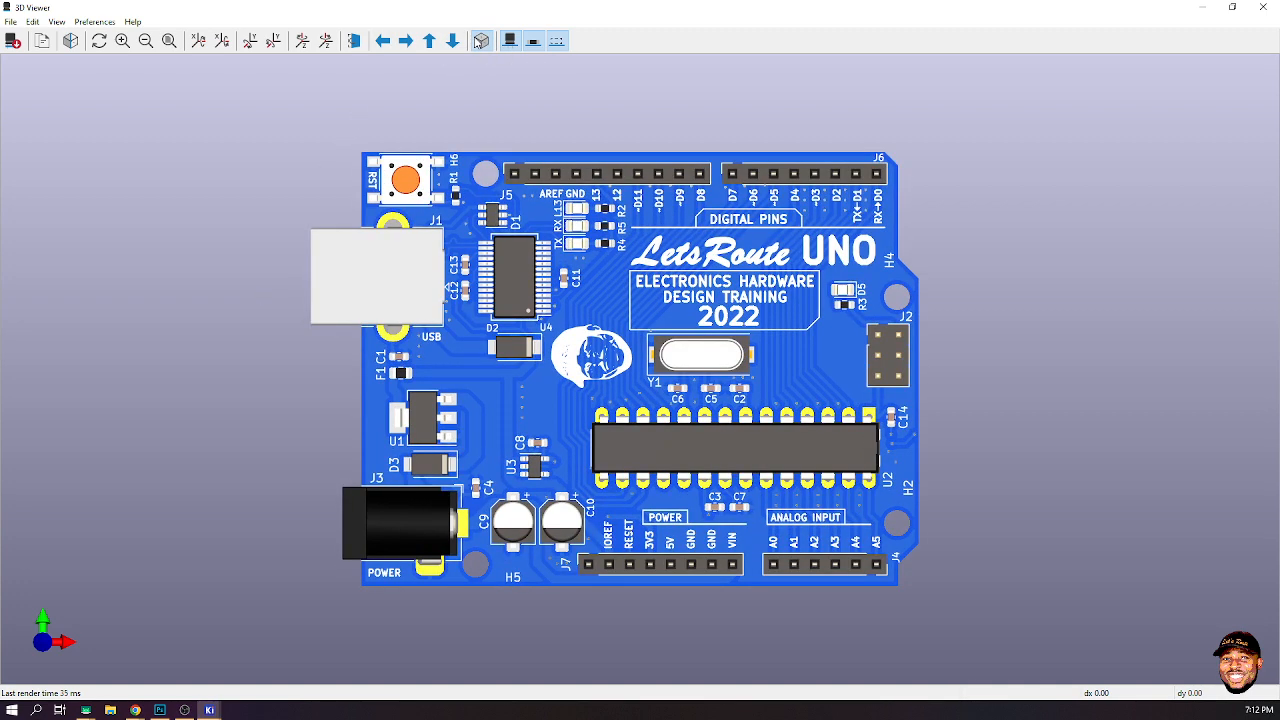
click(481, 40)
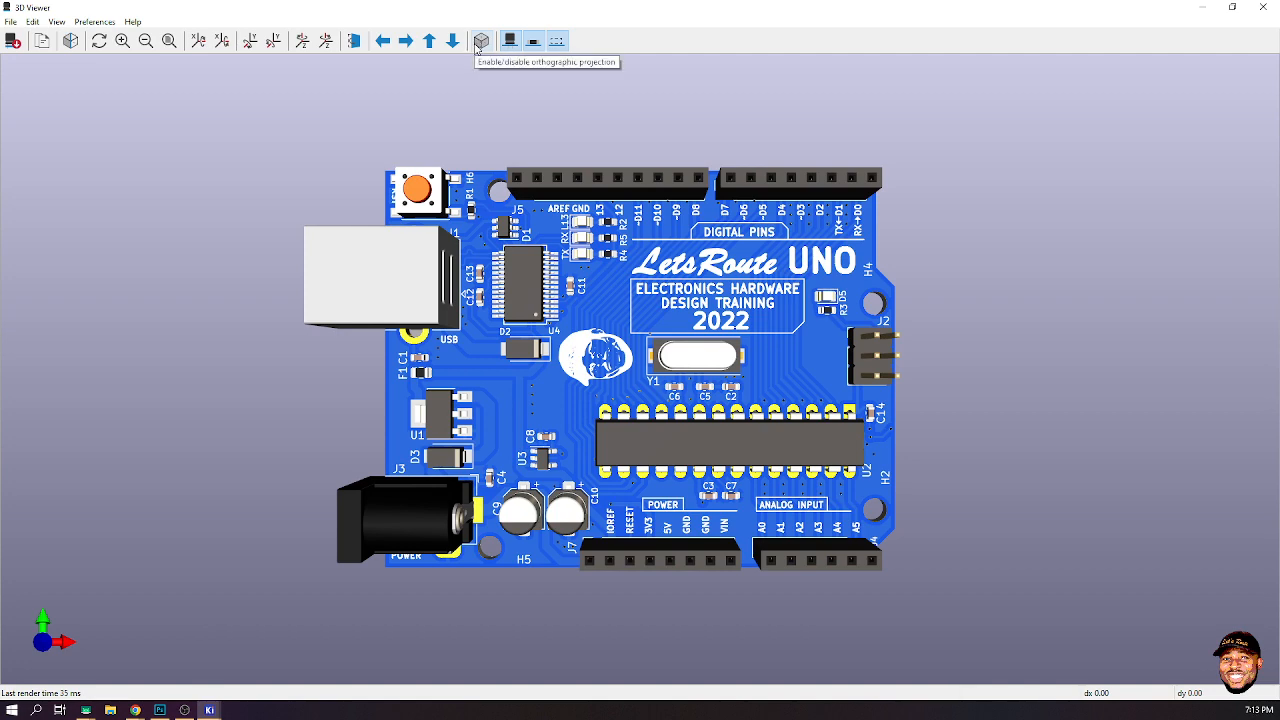
click(479, 42)
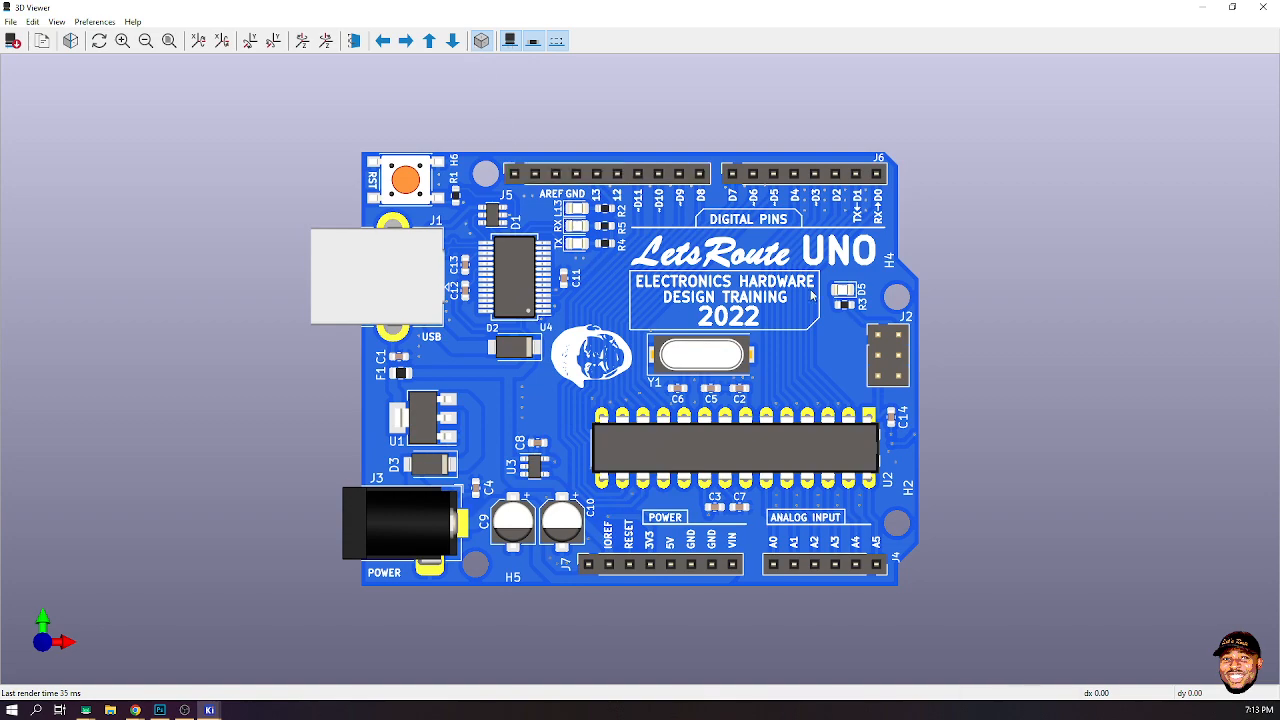
mouse_move(812, 295)
mouse_down()
mouse_move(828, 200)
mouse_move(821, 294)
mouse_up()
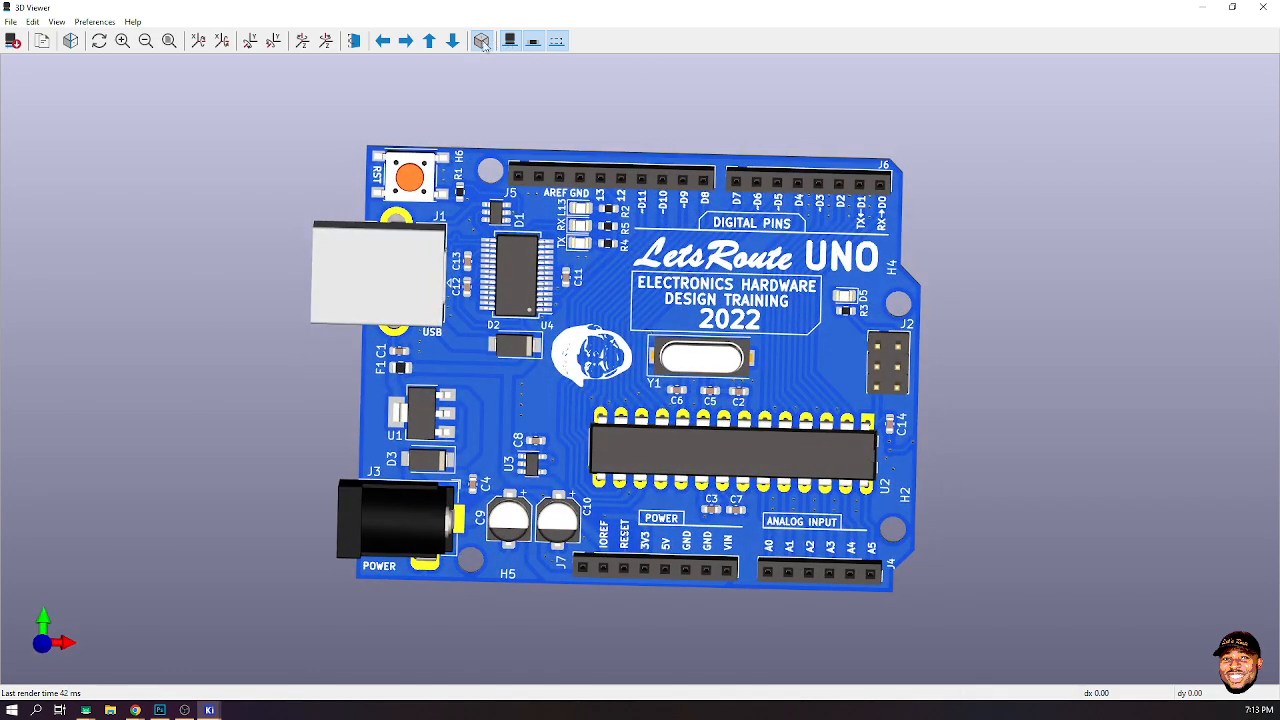
click(481, 42)
key(Home)
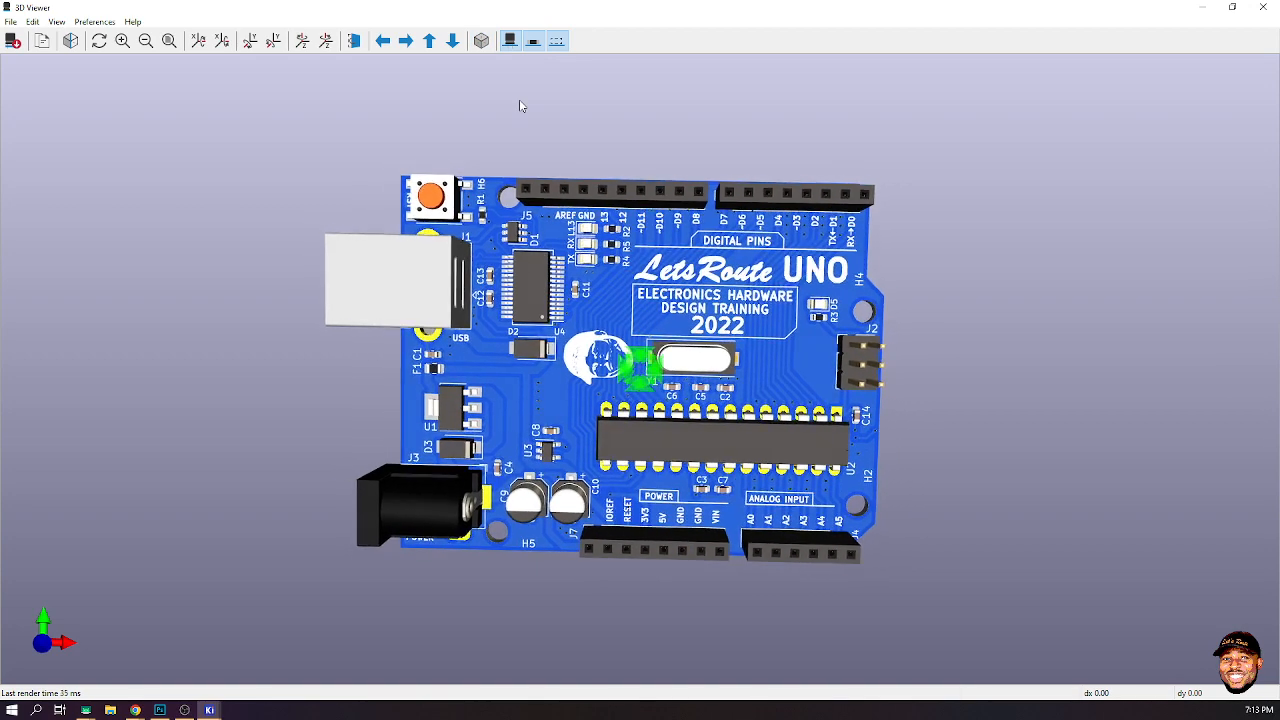
scroll(660, 367, up, 2)
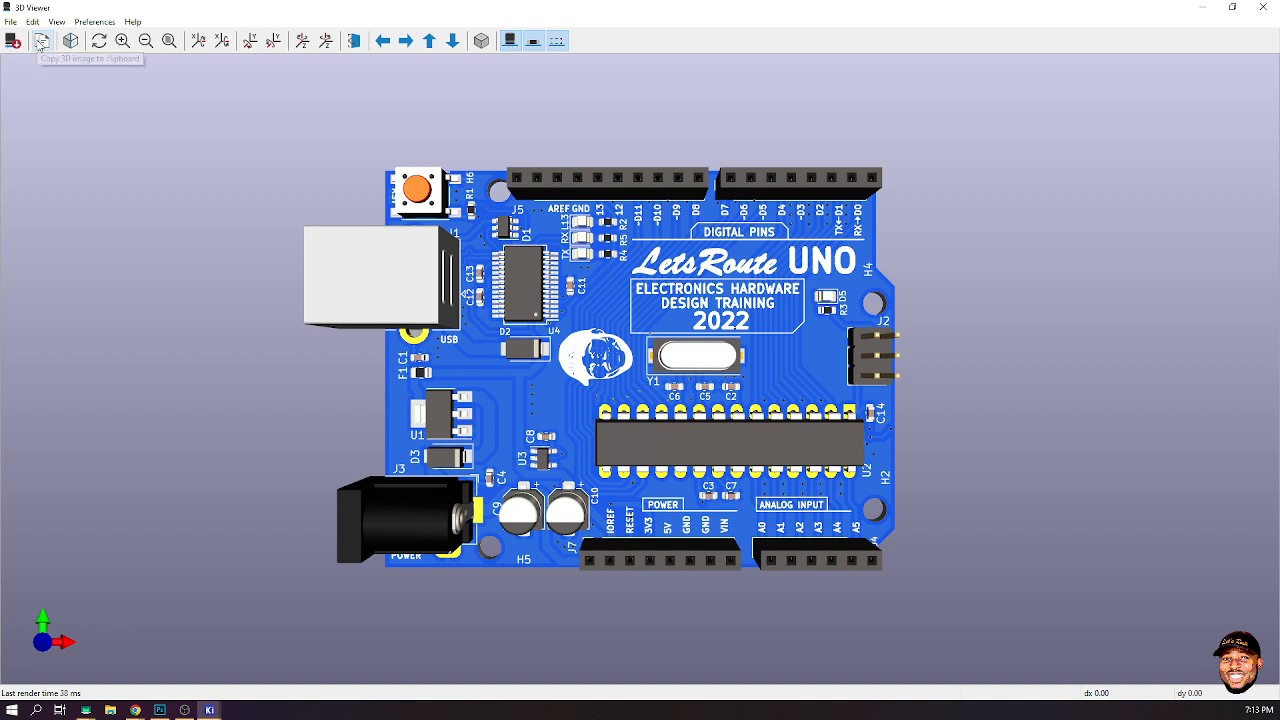
- Enable raytracing, orbit and shift the board to inspect the raytraced render, then switch raytracing off
click(70, 40)
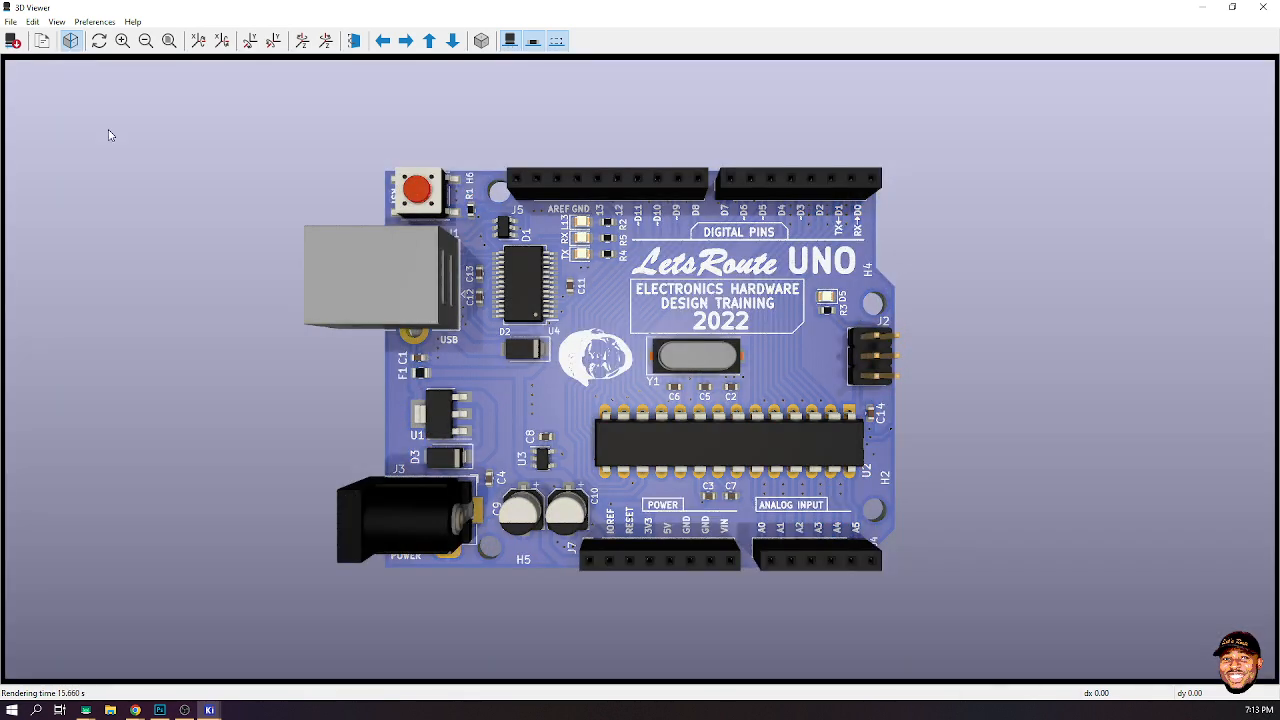
drag(837, 341, 870, 209)
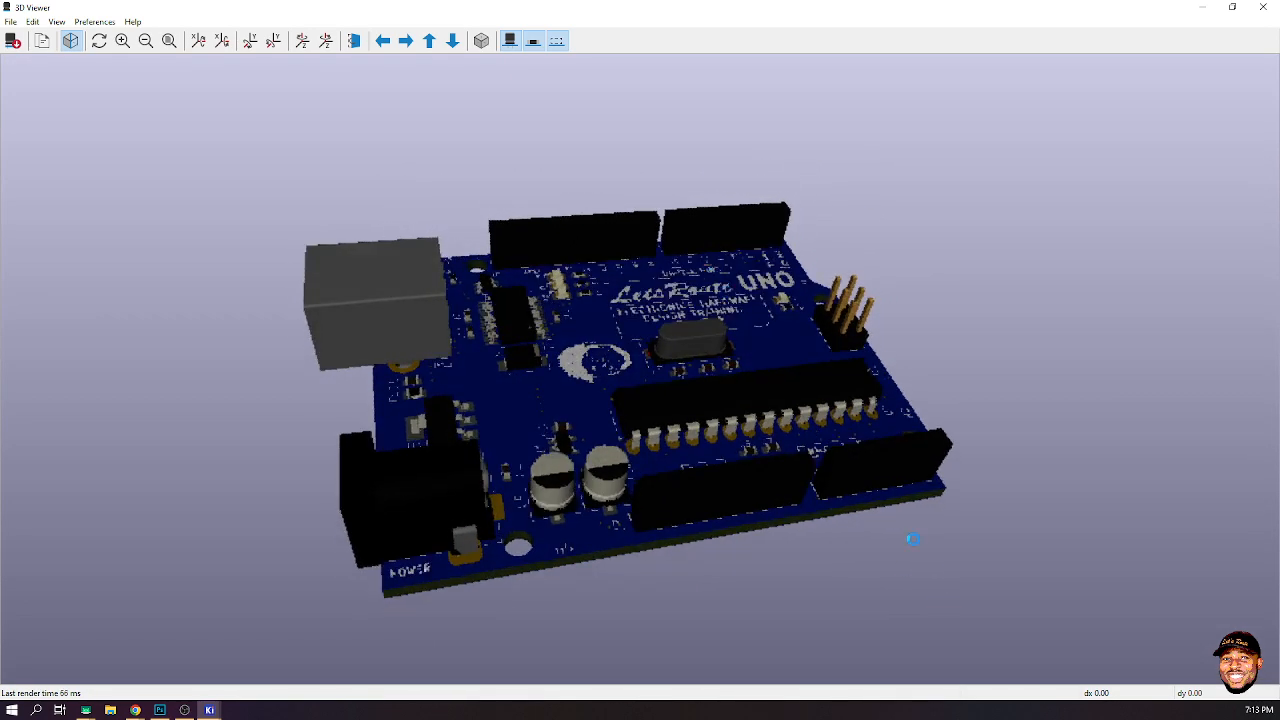
drag(913, 539, 988, 464)
drag(739, 481, 829, 491)
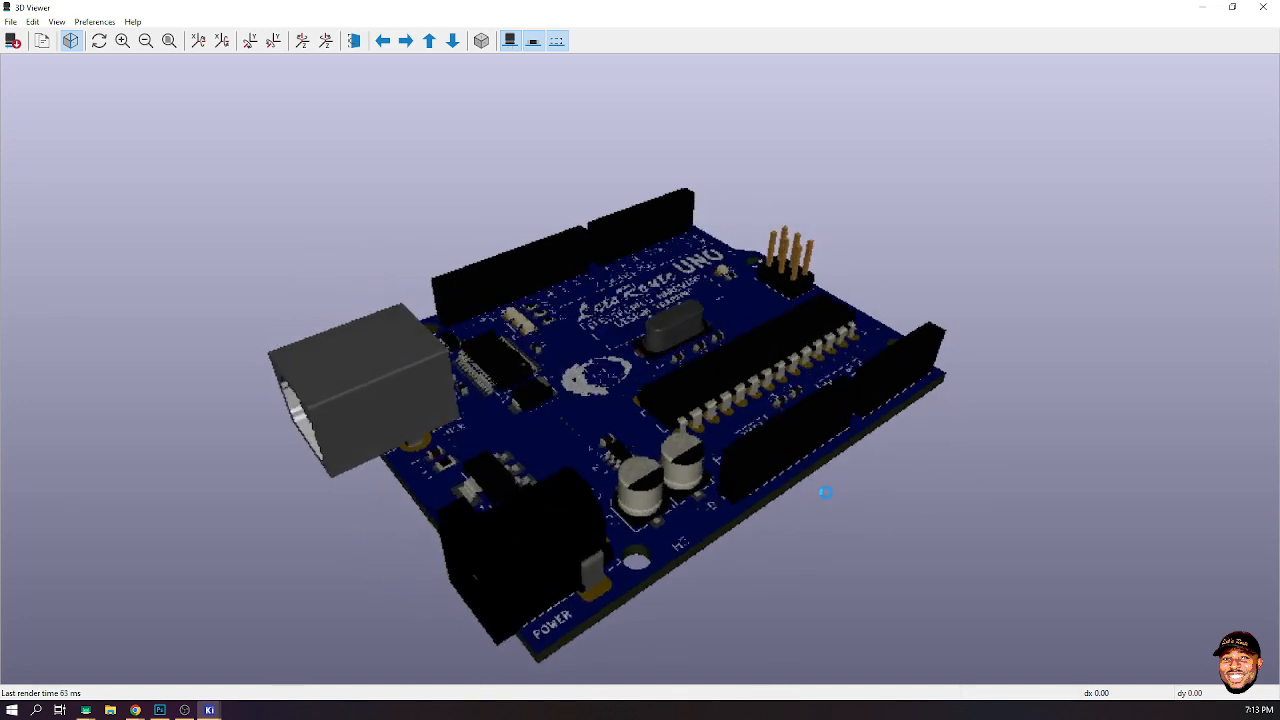
key(Up)
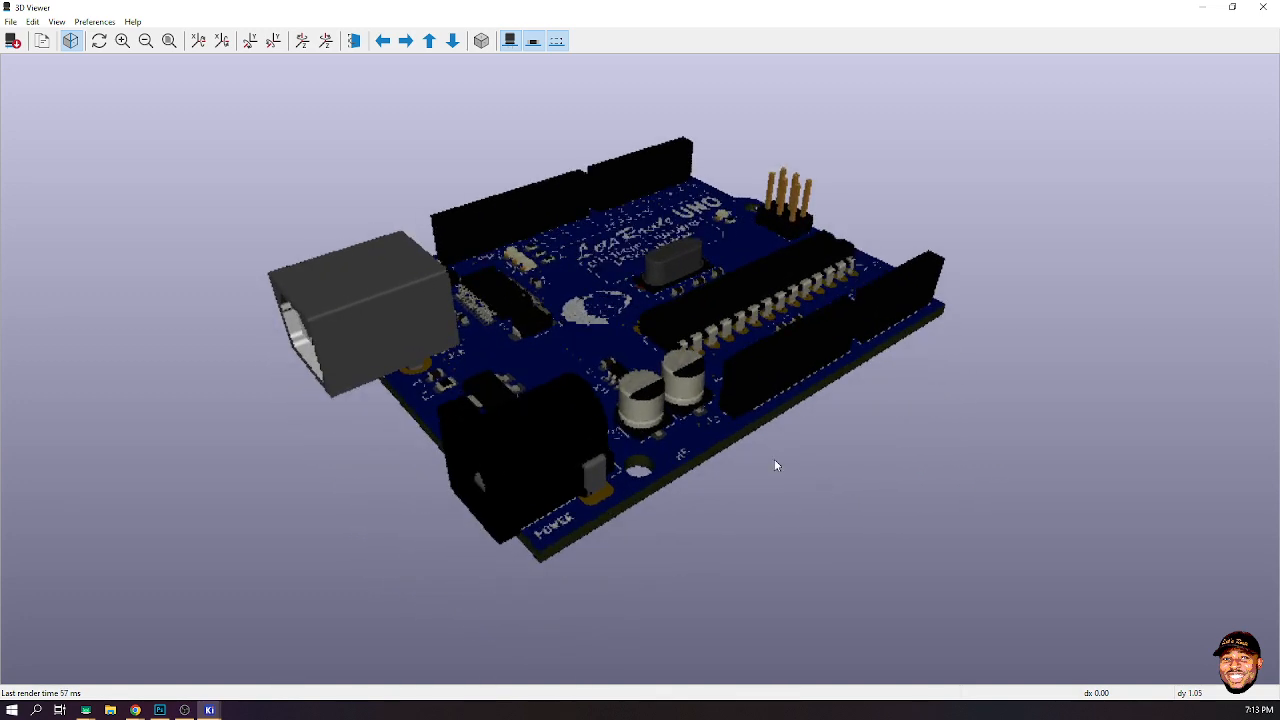
drag(679, 407, 775, 429)
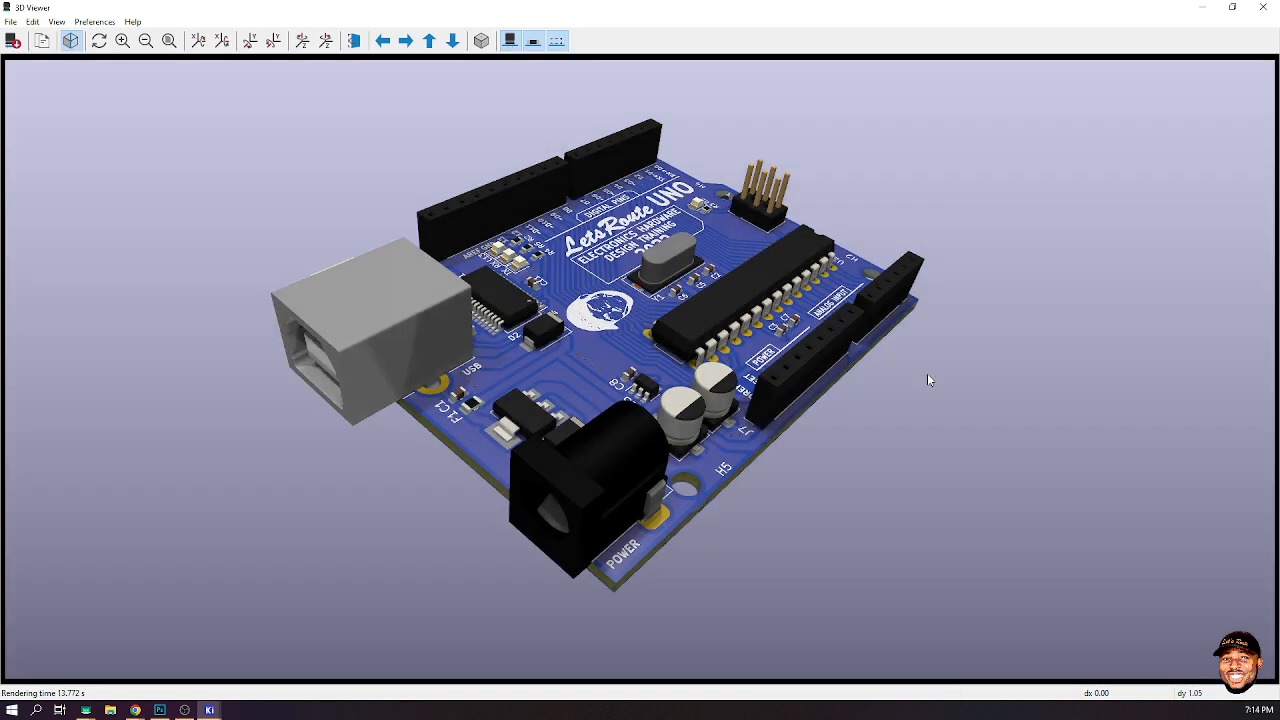
right_click(927, 374)
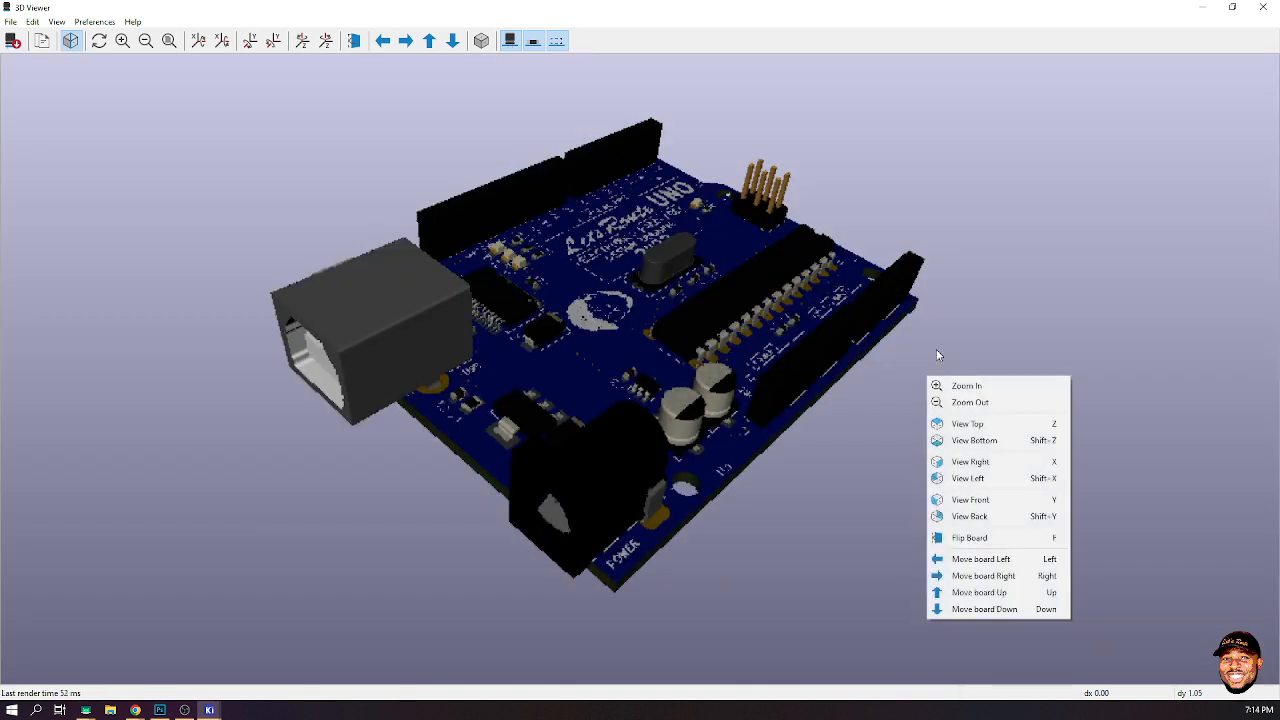
click(78, 43)
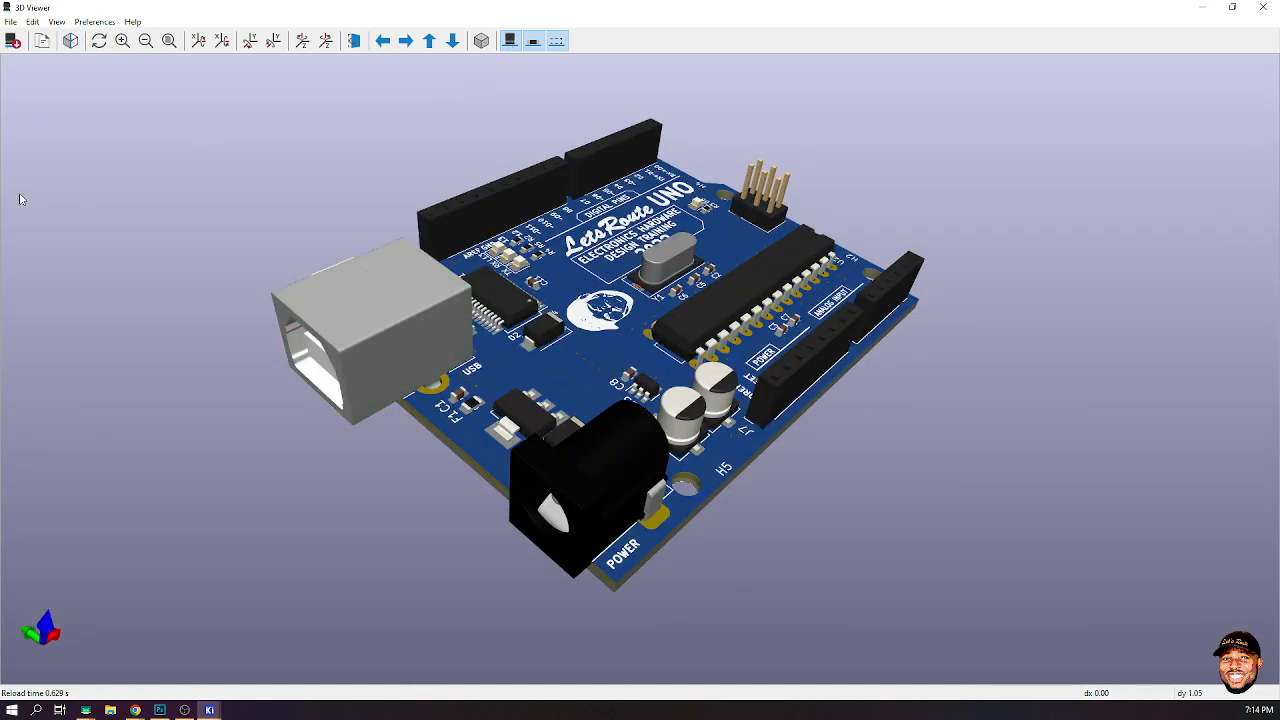
- Set both the top and bottom solder mask colours to Green in the 3D viewer colour preferences
click(94, 21)
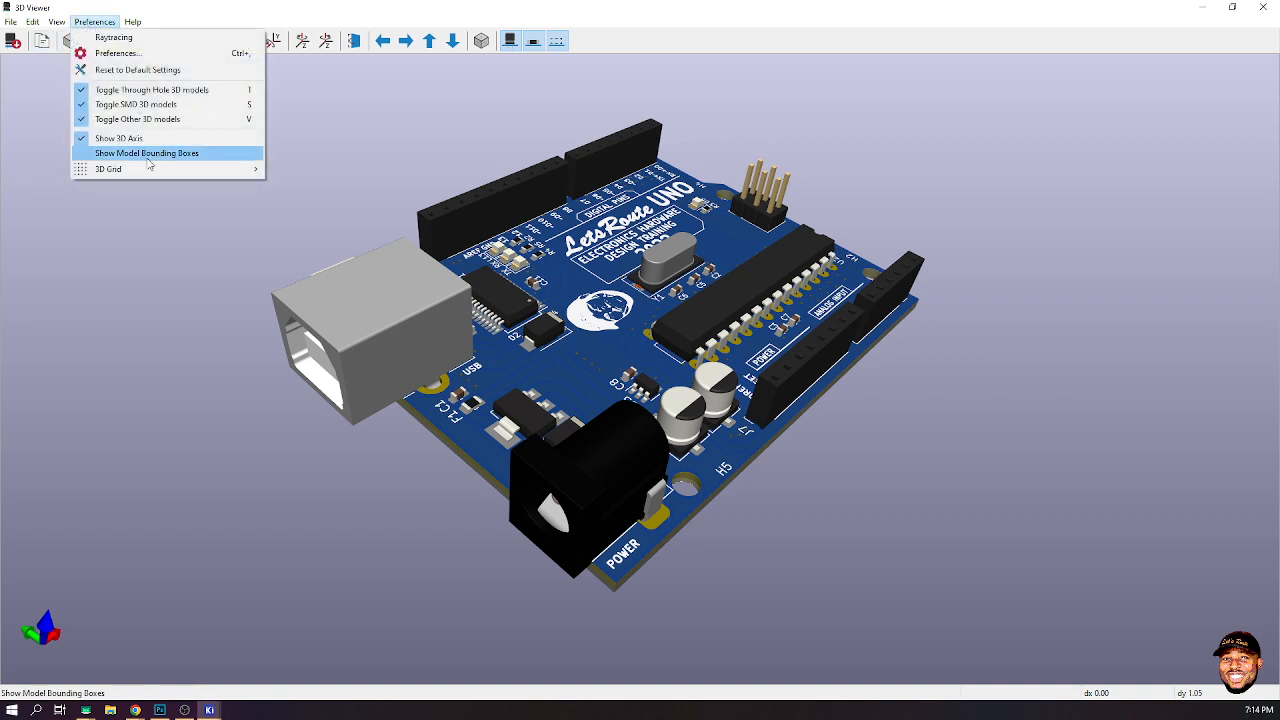
click(142, 55)
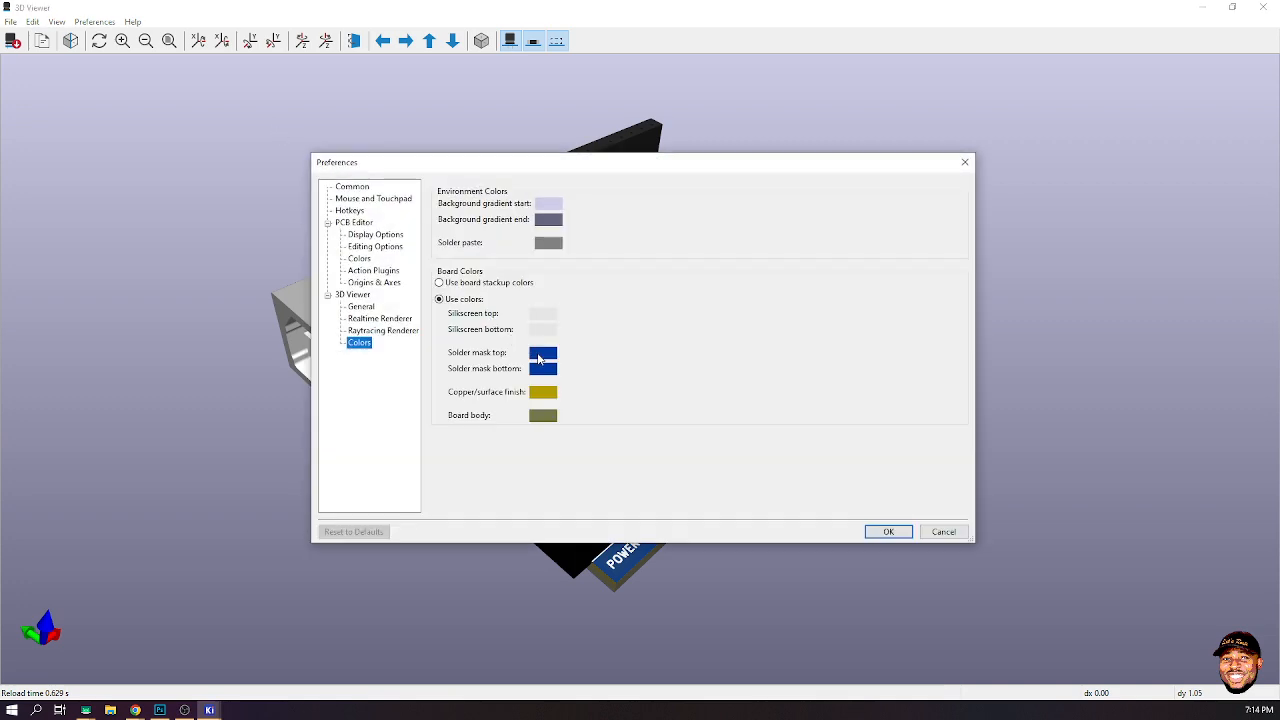
click(538, 359)
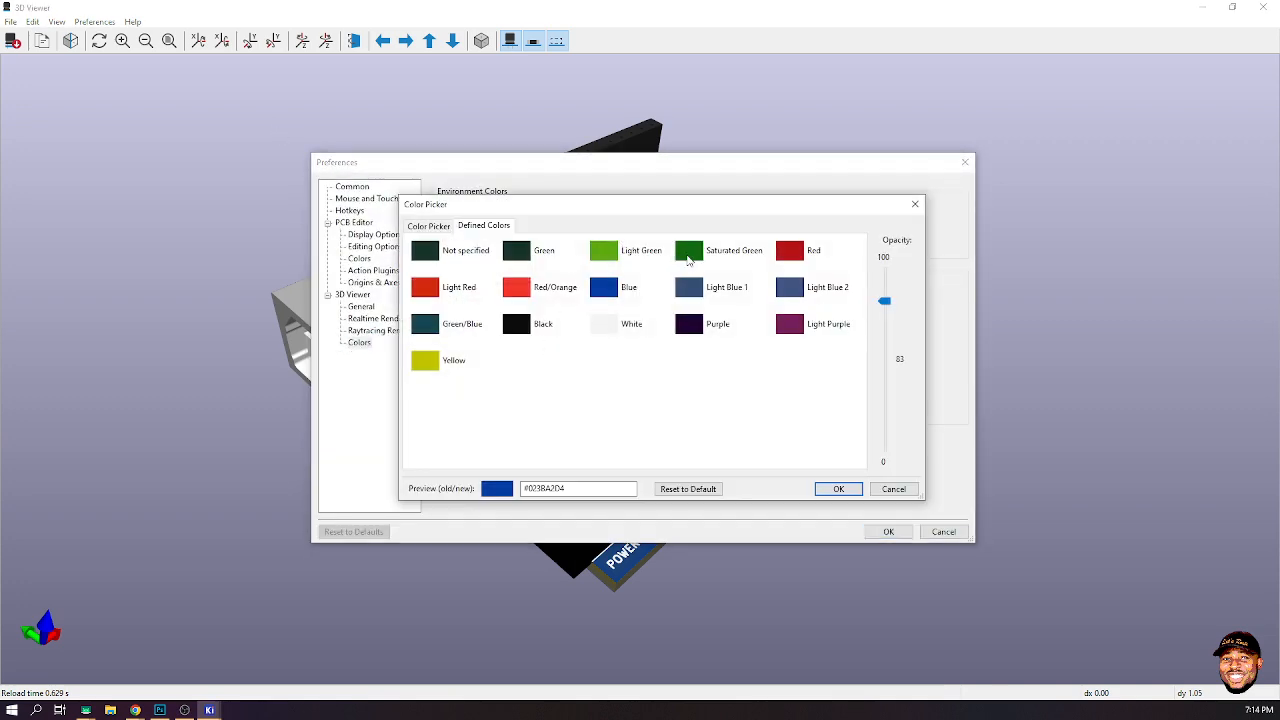
click(533, 256)
click(838, 489)
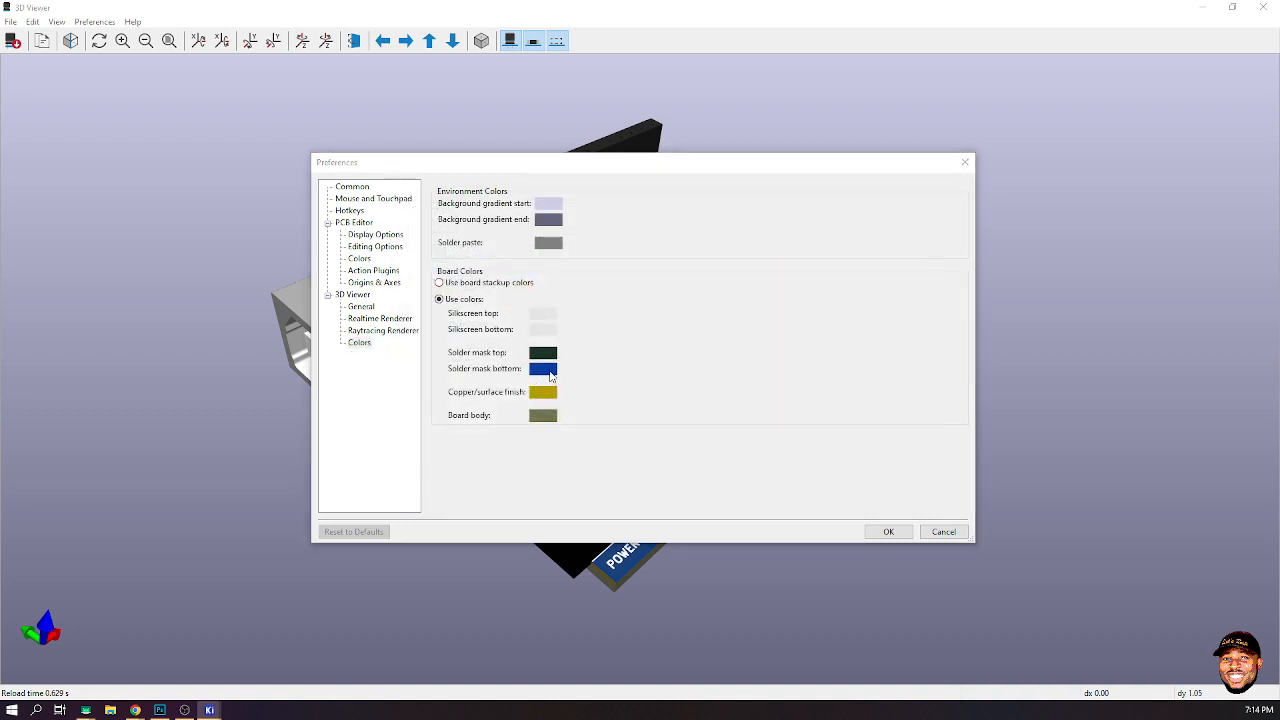
click(541, 369)
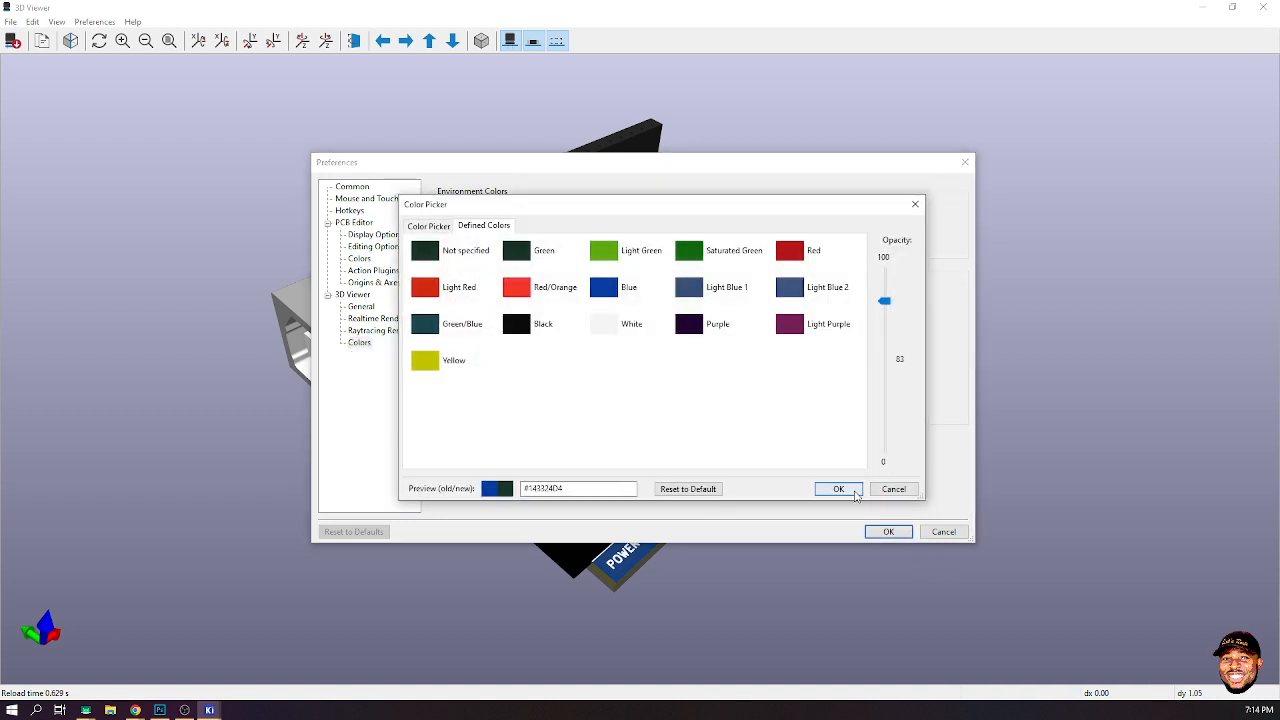
click(838, 489)
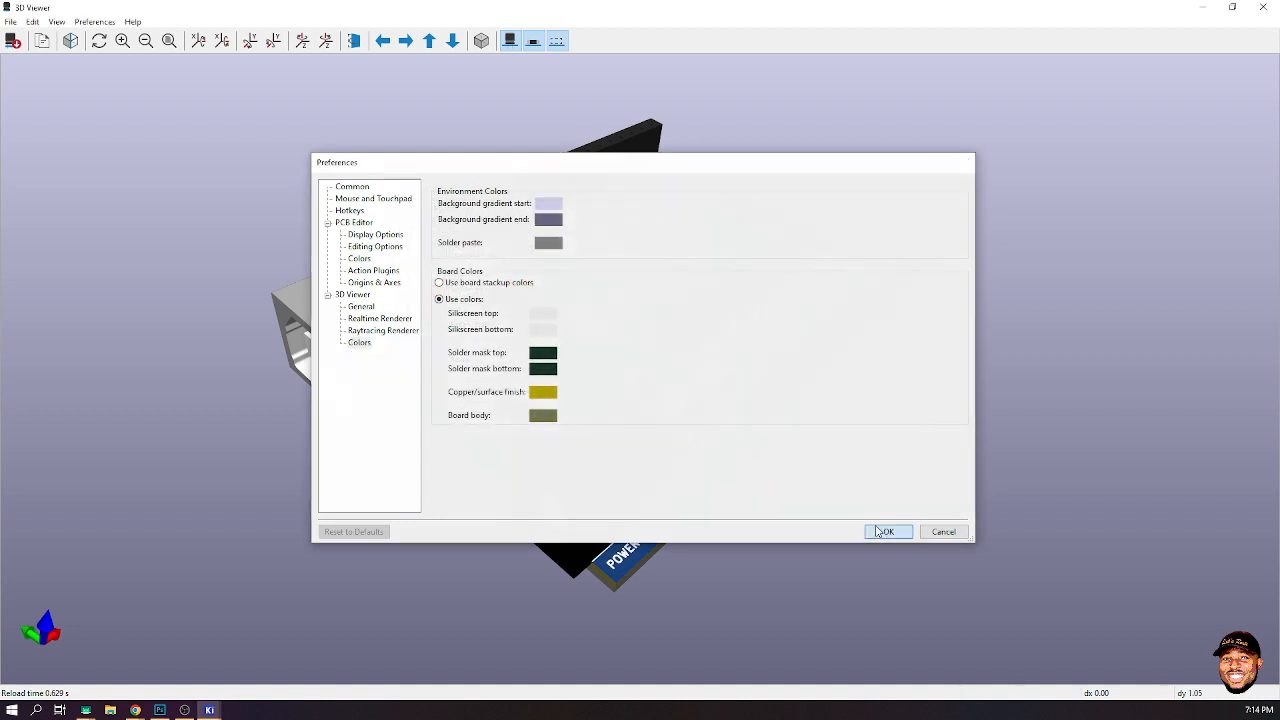
click(884, 532)
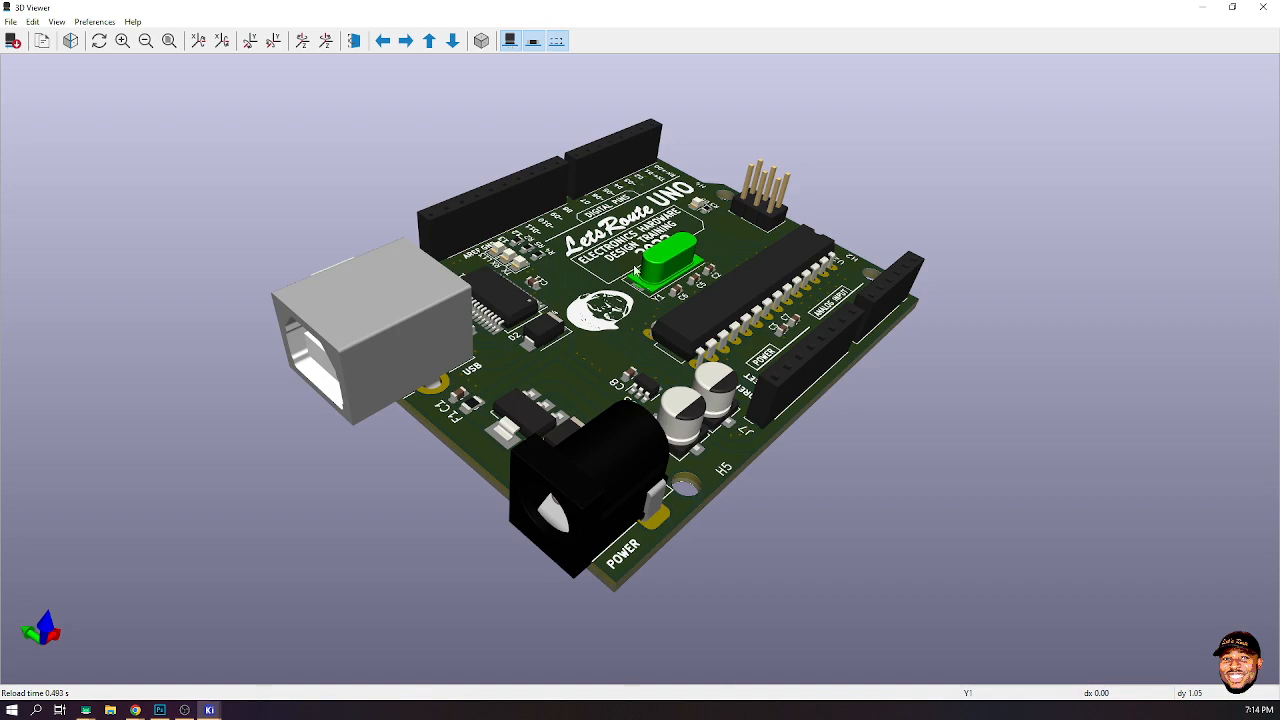
- Orbit the green board to inspect it and switch raytracing back on
drag(635, 270, 591, 257)
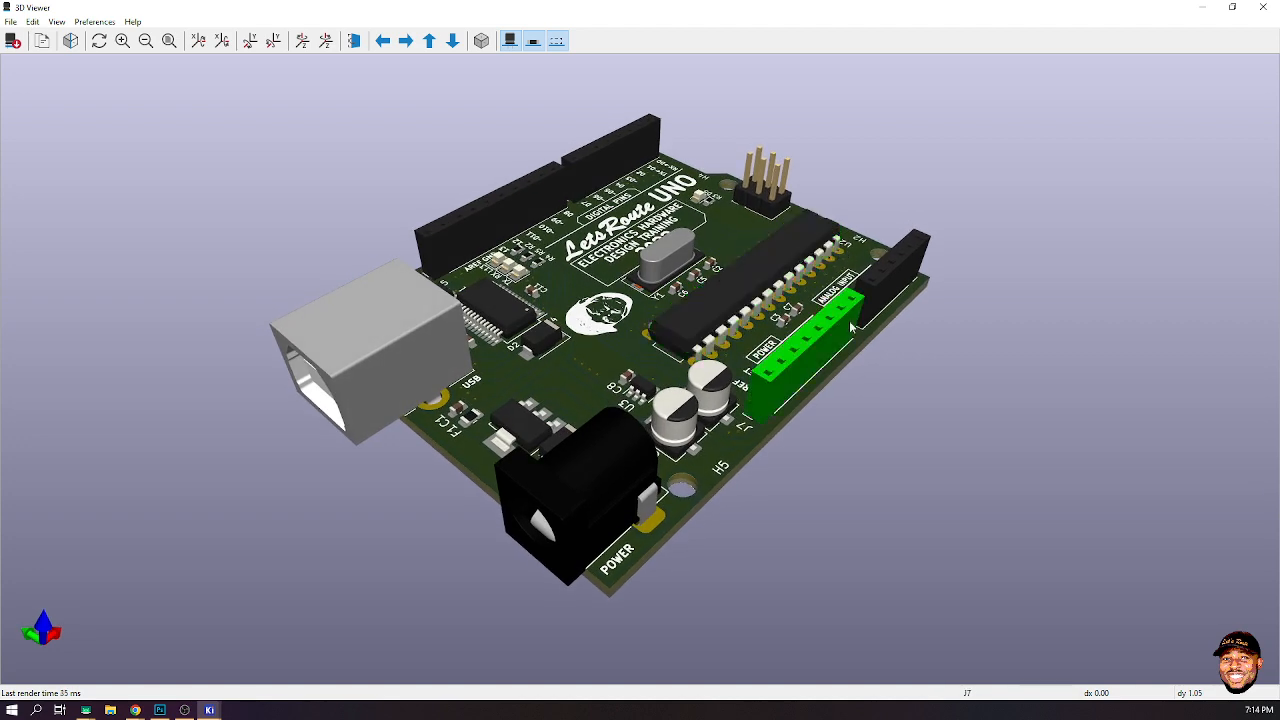
drag(849, 320, 900, 400)
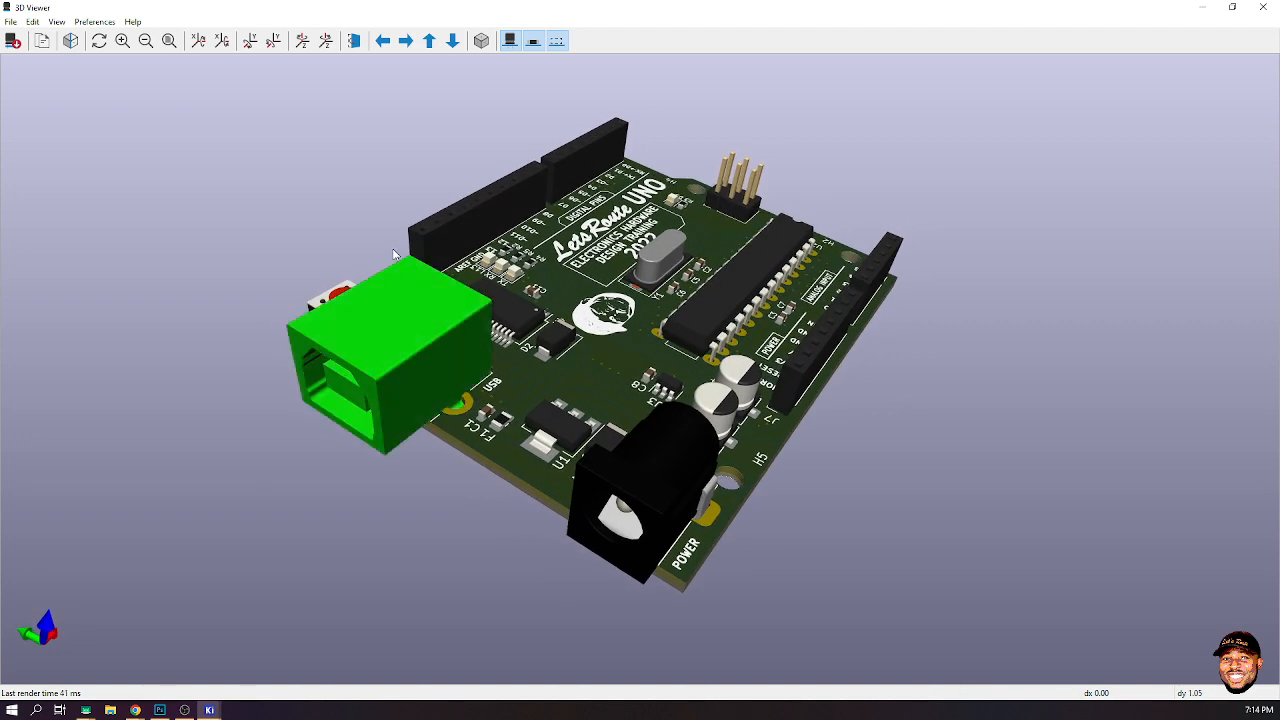
drag(322, 240, 314, 250)
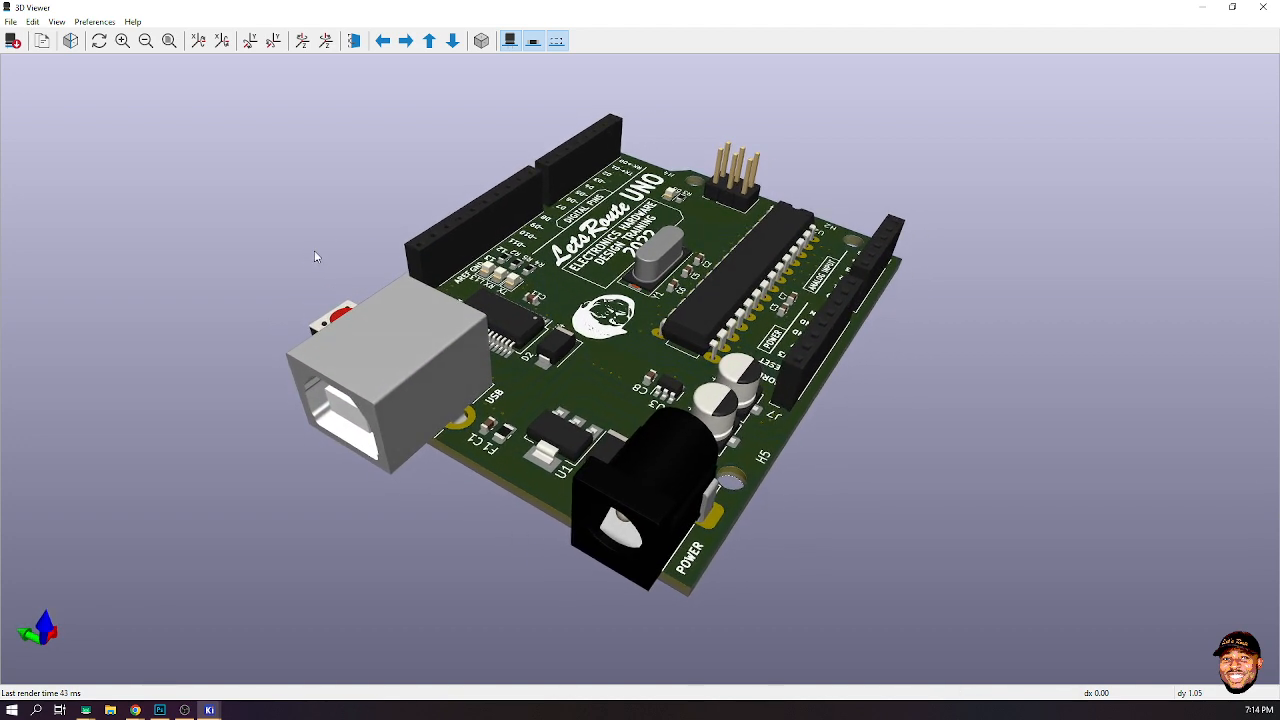
click(71, 40)
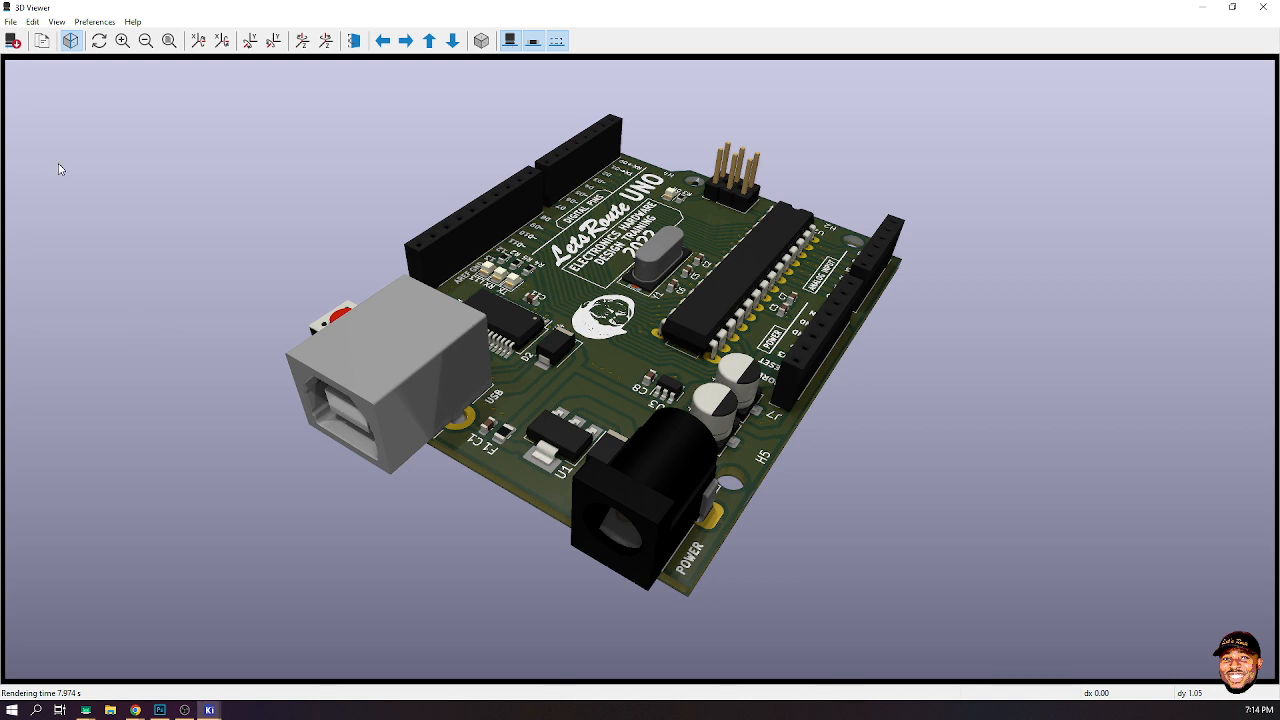
- Set both solder mask colours to Saturated Green with opacity 100 in the 3D viewer colour preferences
click(97, 21)
click(117, 53)
click(537, 356)
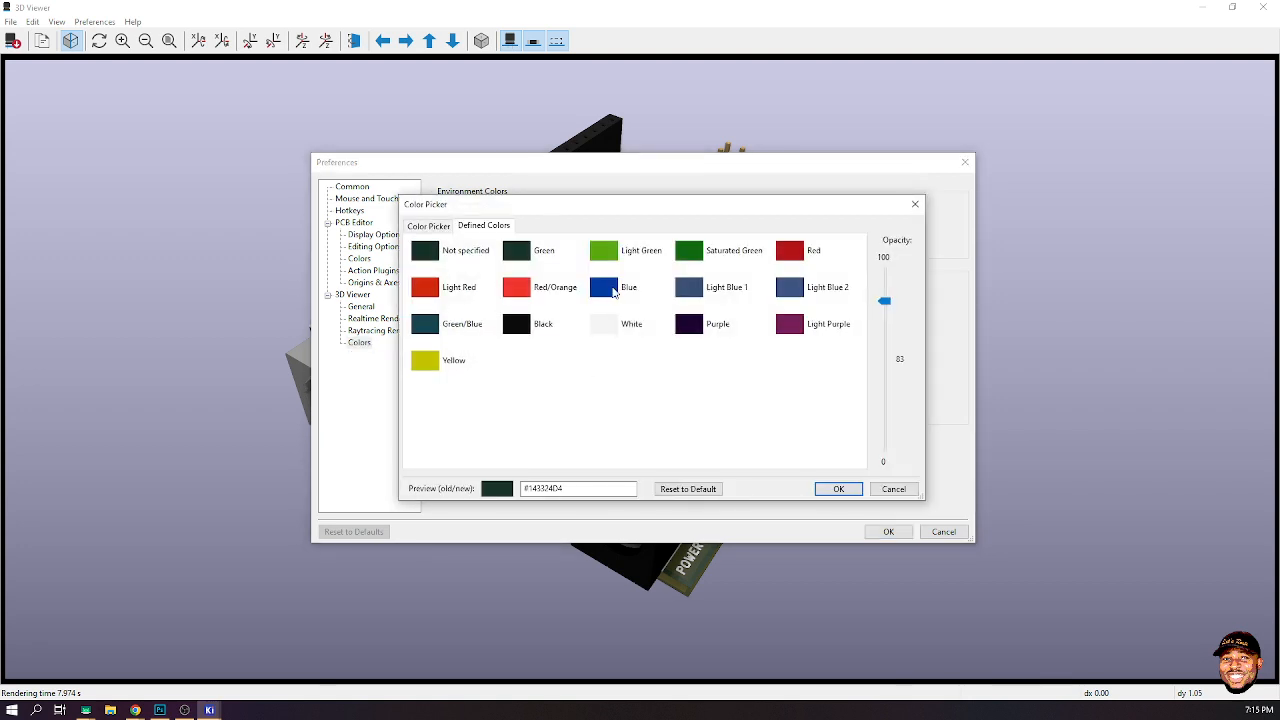
click(613, 291)
click(693, 253)
drag(886, 302, 889, 246)
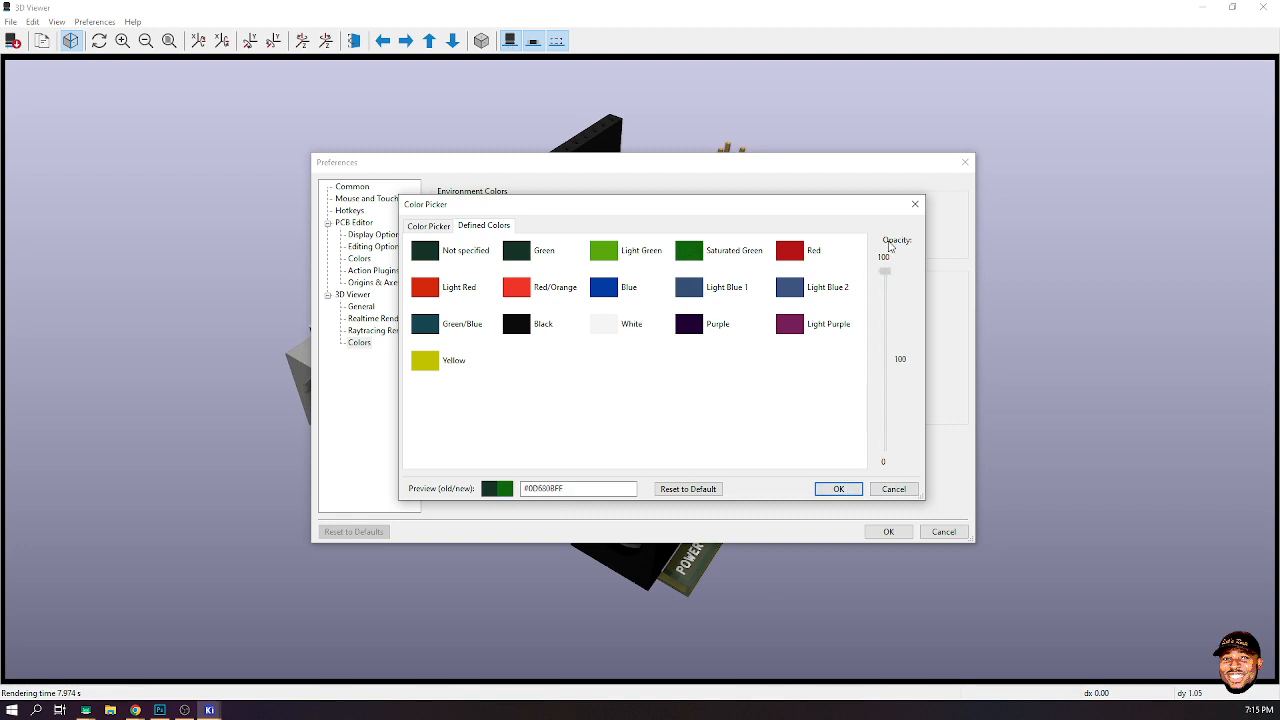
click(835, 489)
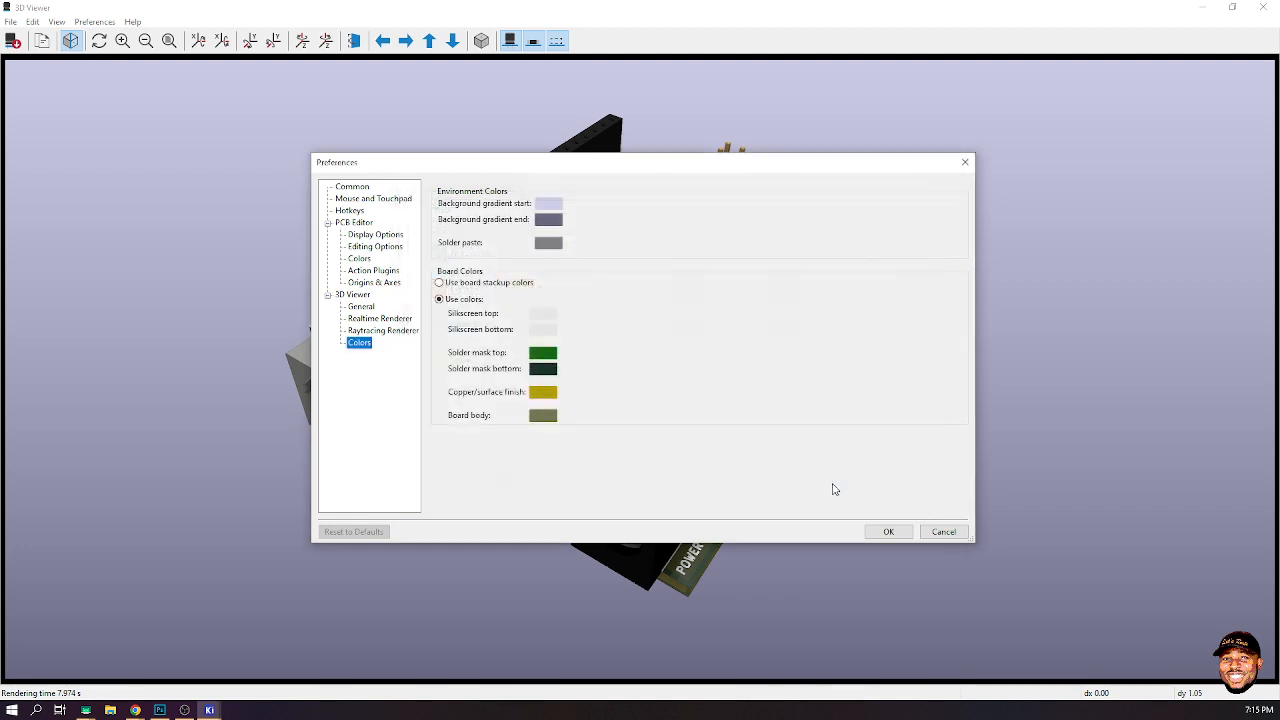
click(543, 369)
click(686, 255)
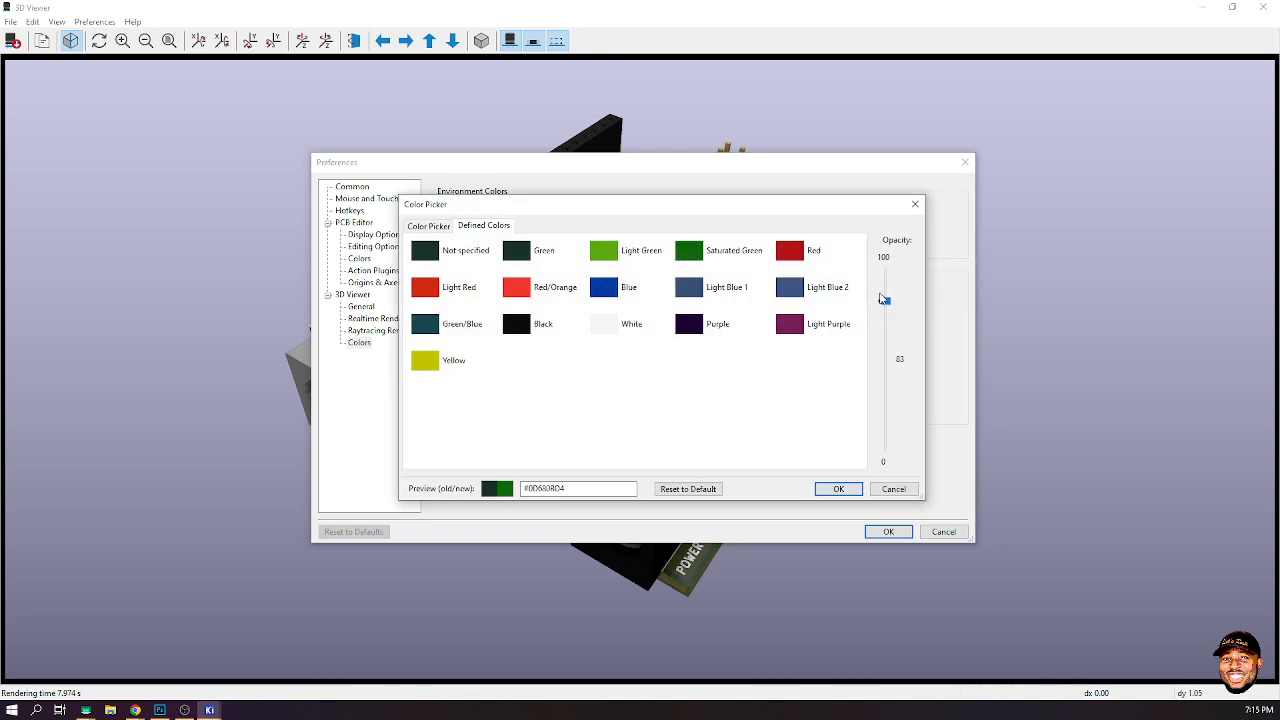
drag(885, 302, 887, 195)
click(839, 489)
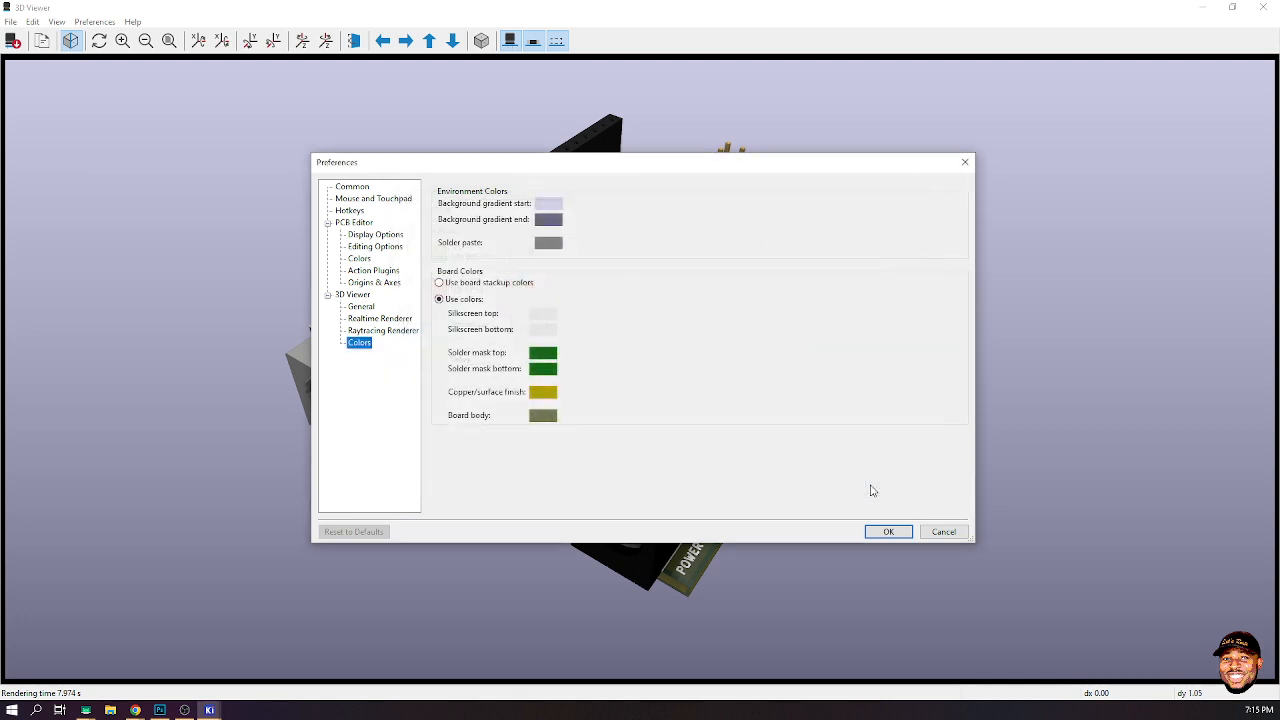
click(895, 530)
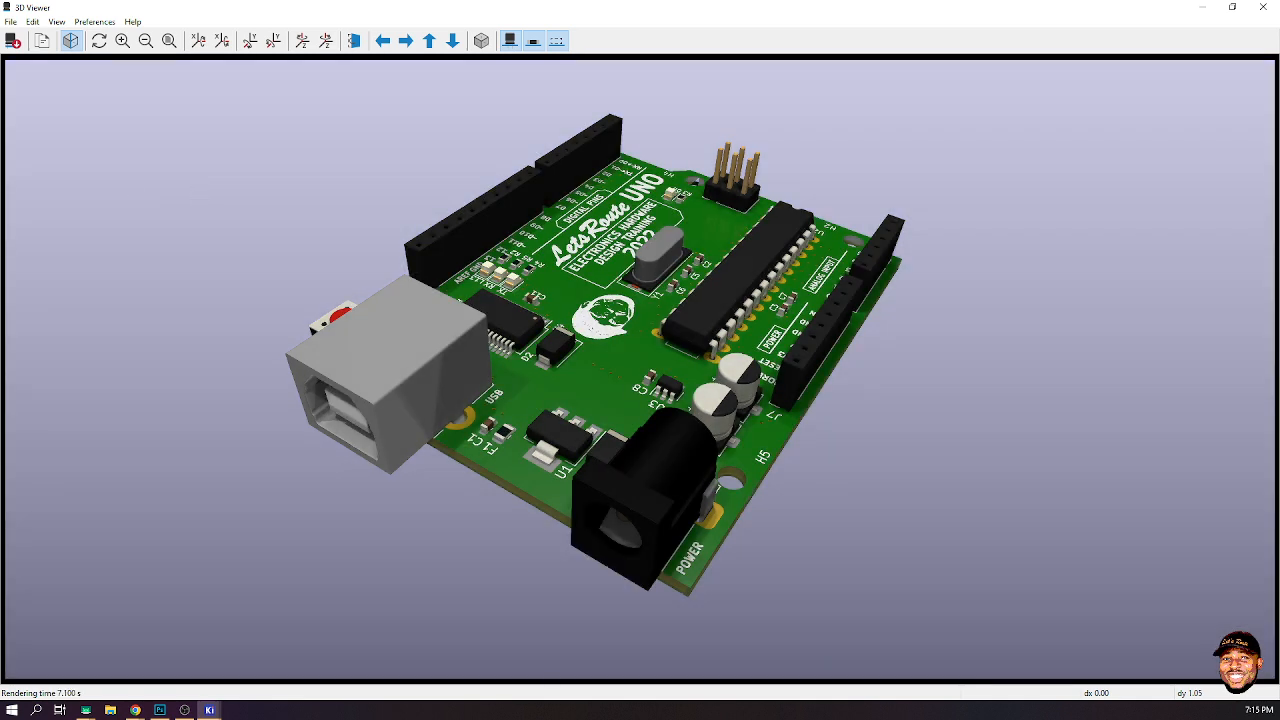
- Set both the top and bottom solder mask colours to Black in the 3D viewer colour preferences
click(92, 21)
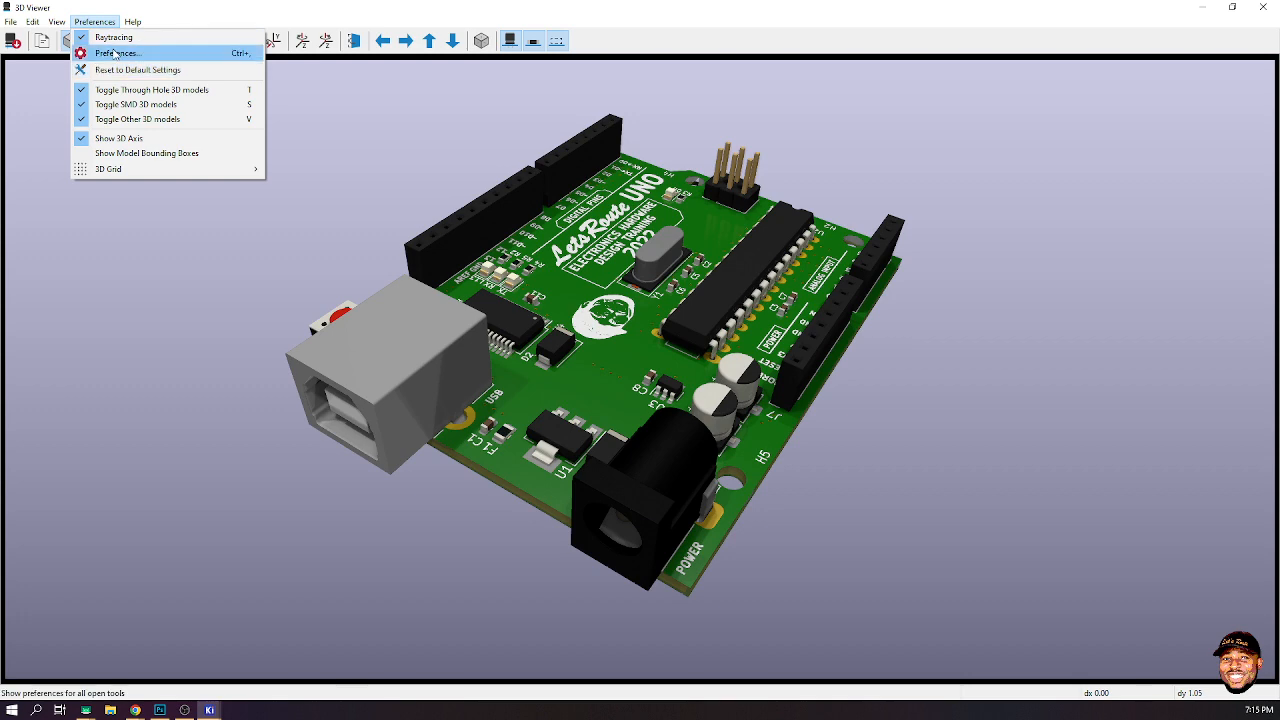
click(112, 46)
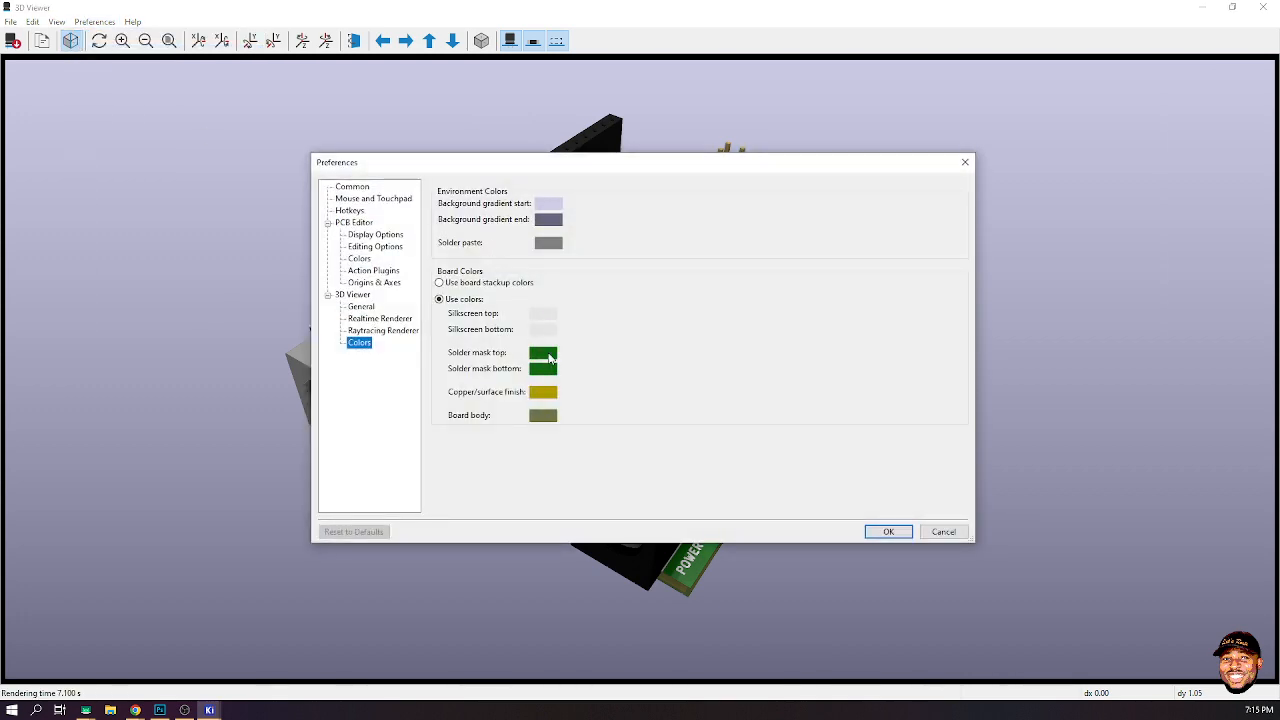
click(545, 357)
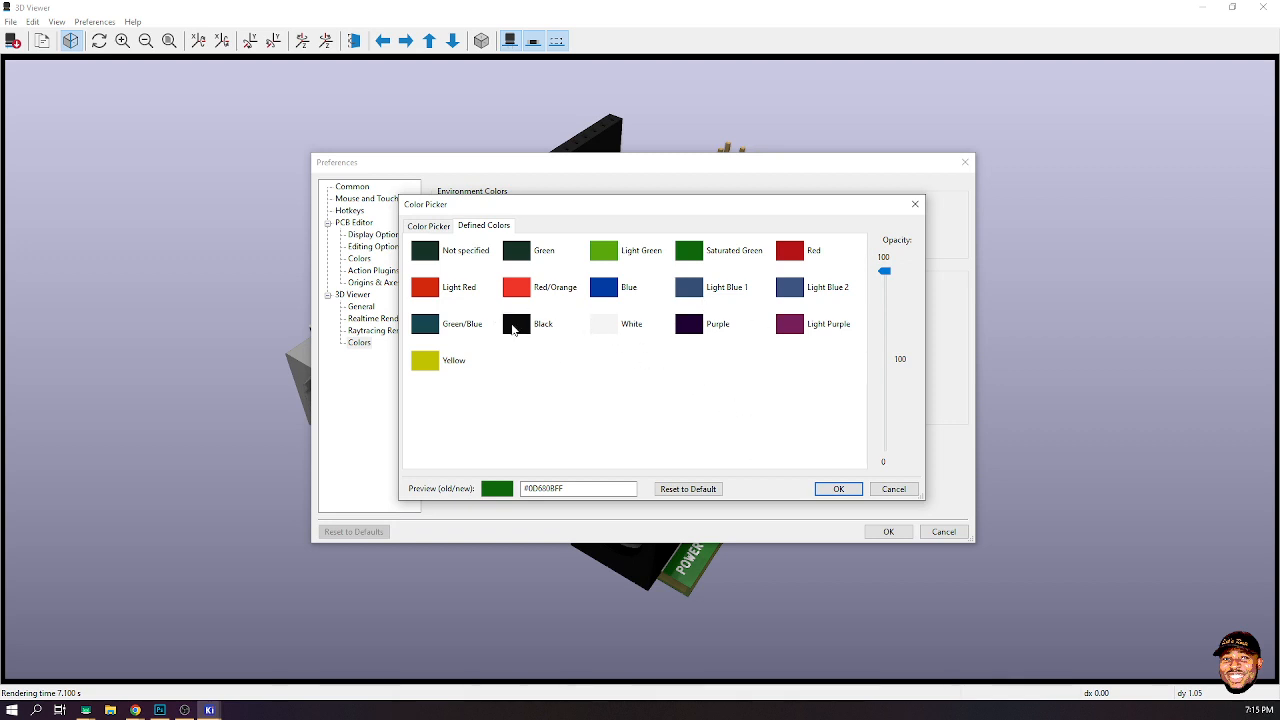
click(604, 329)
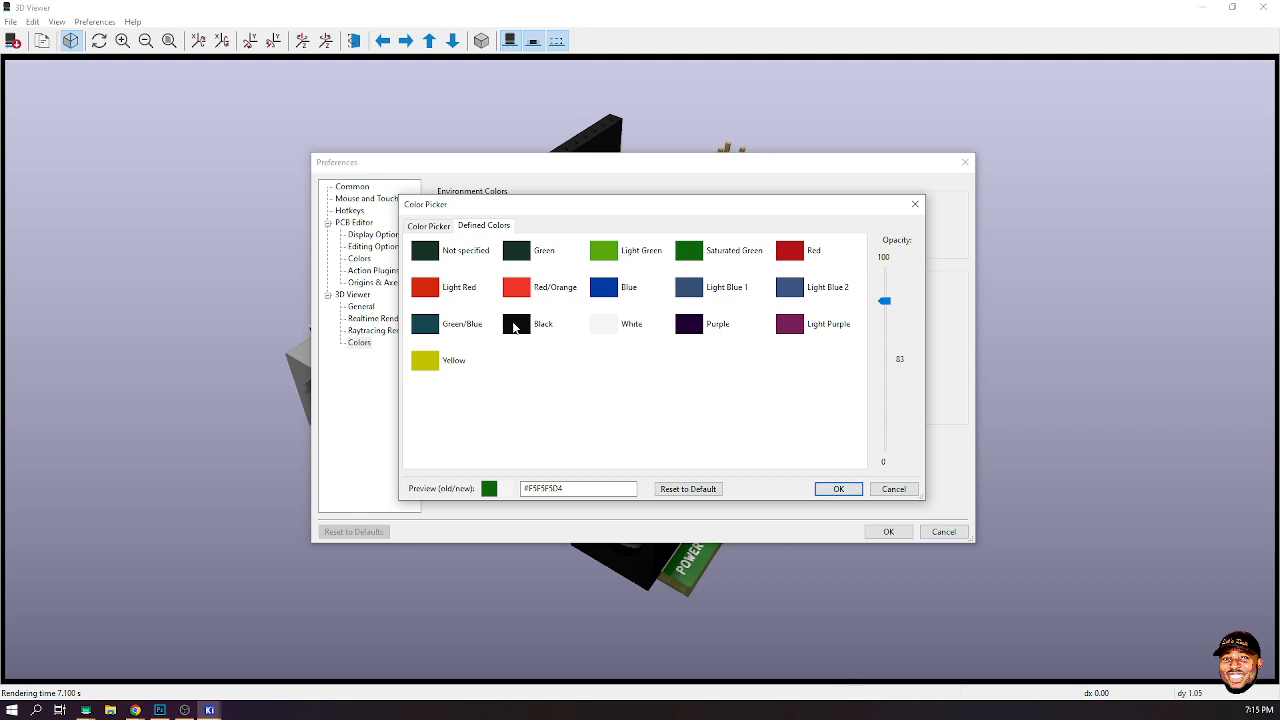
click(514, 327)
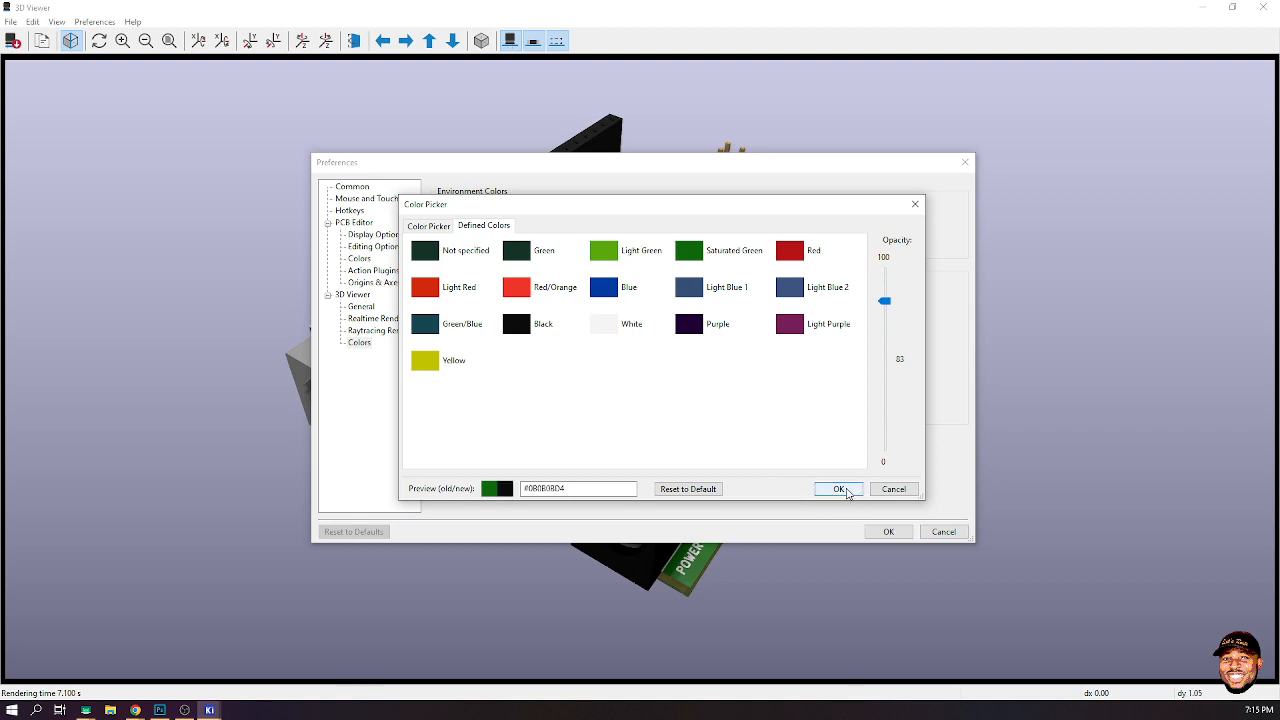
click(840, 489)
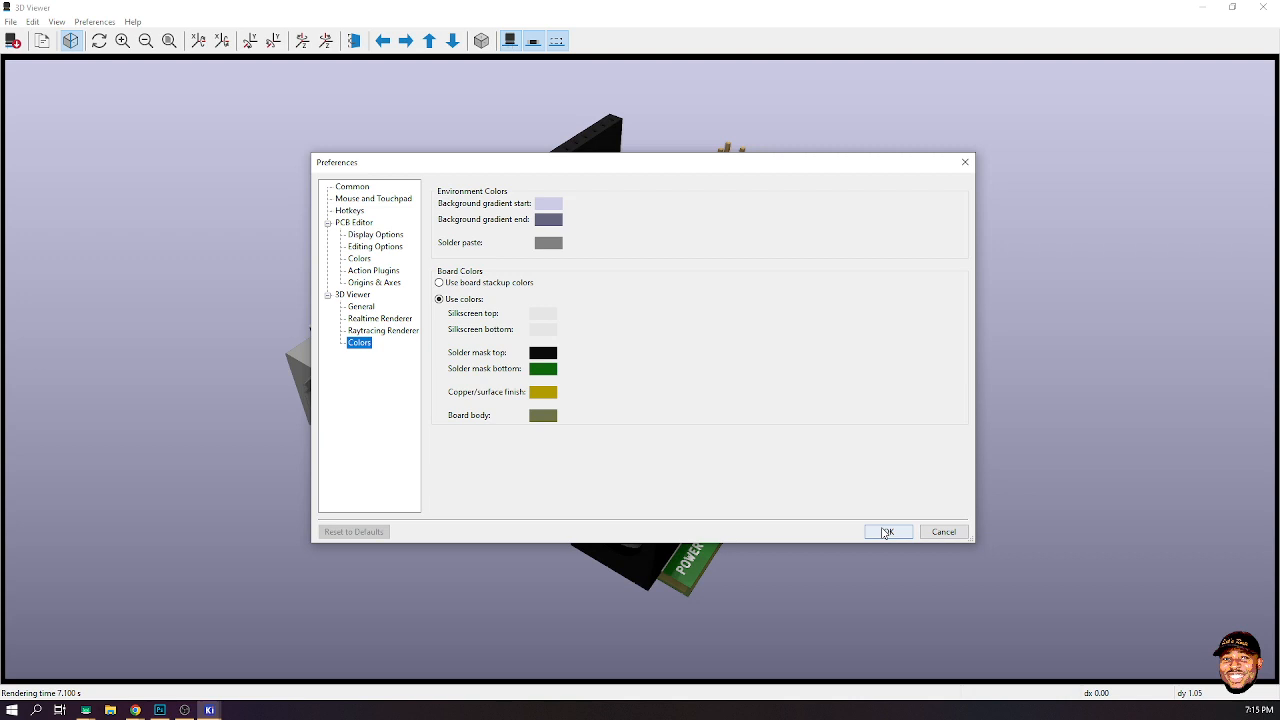
click(542, 370)
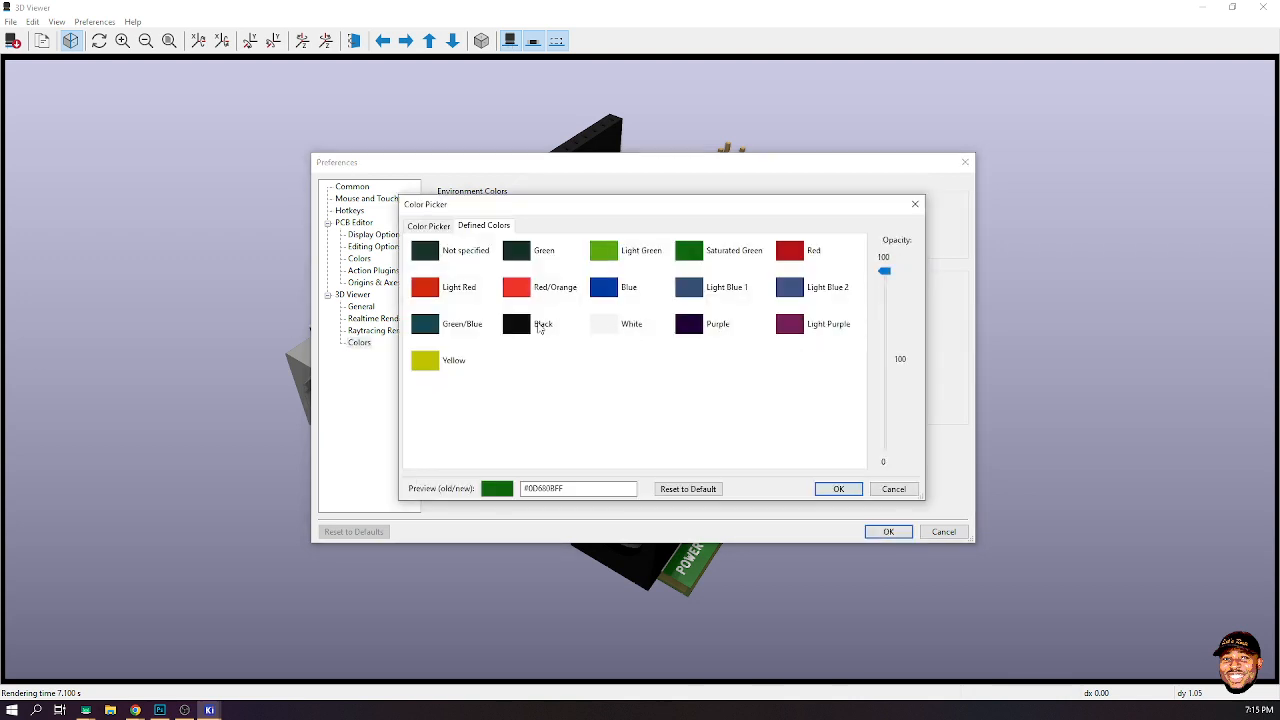
click(539, 327)
click(838, 489)
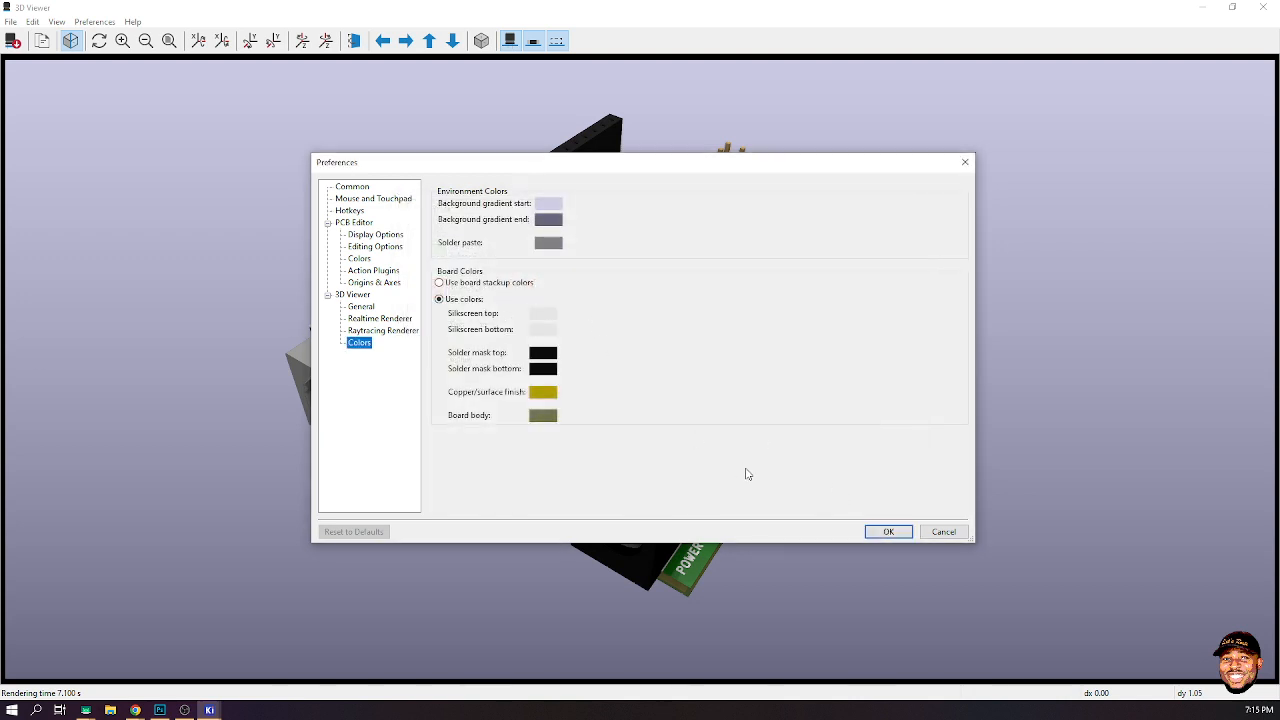
click(880, 531)
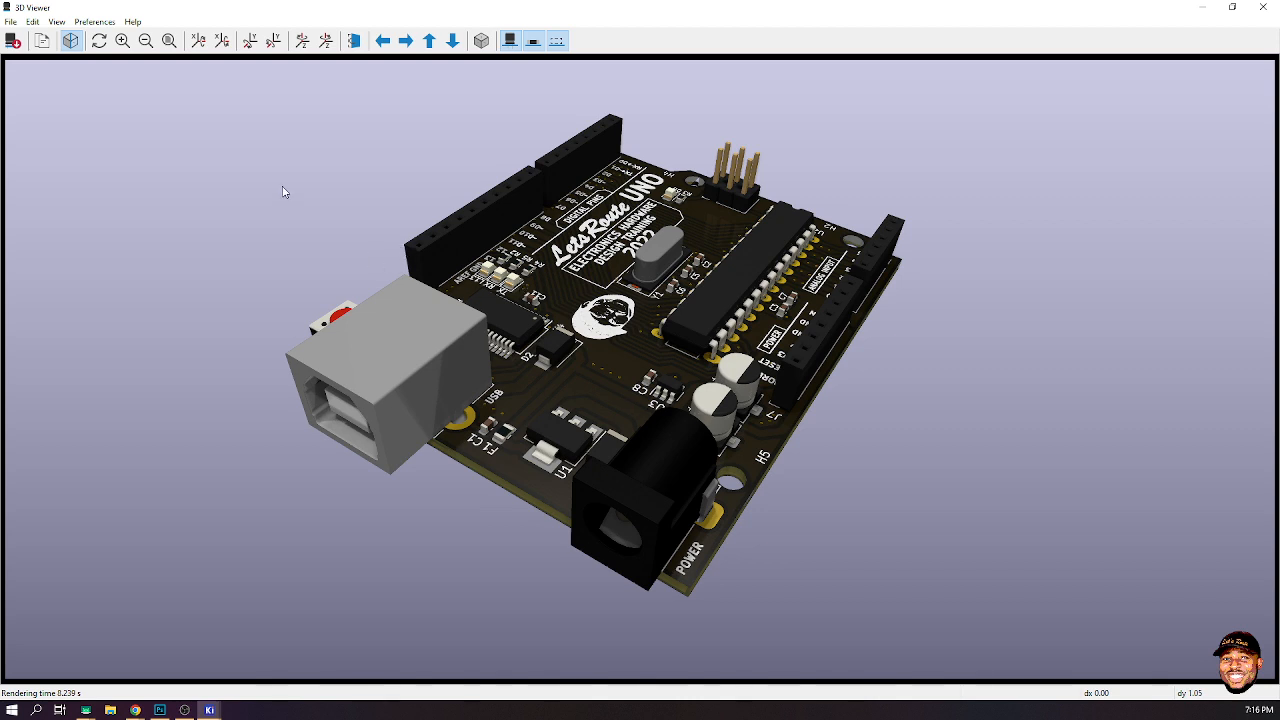
- Set the top solder mask colour to Blue with opacity 100 in the 3D viewer colour preferences and apply it
click(96, 20)
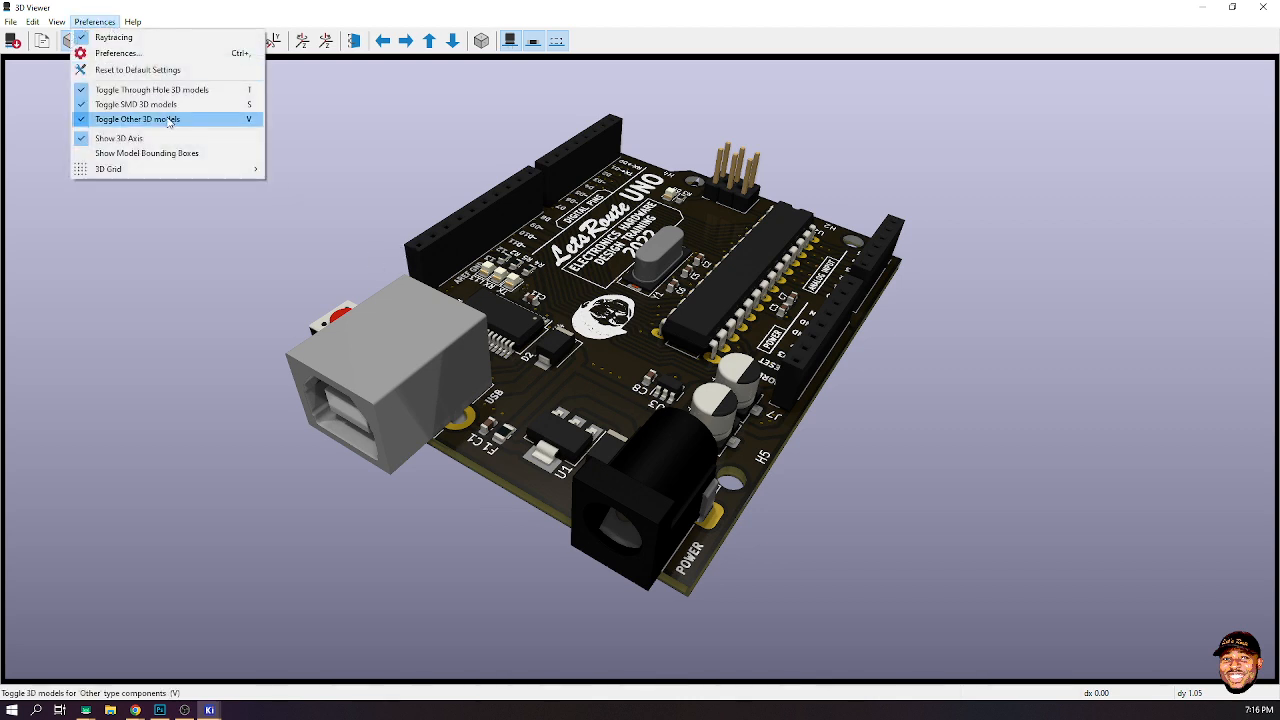
click(220, 76)
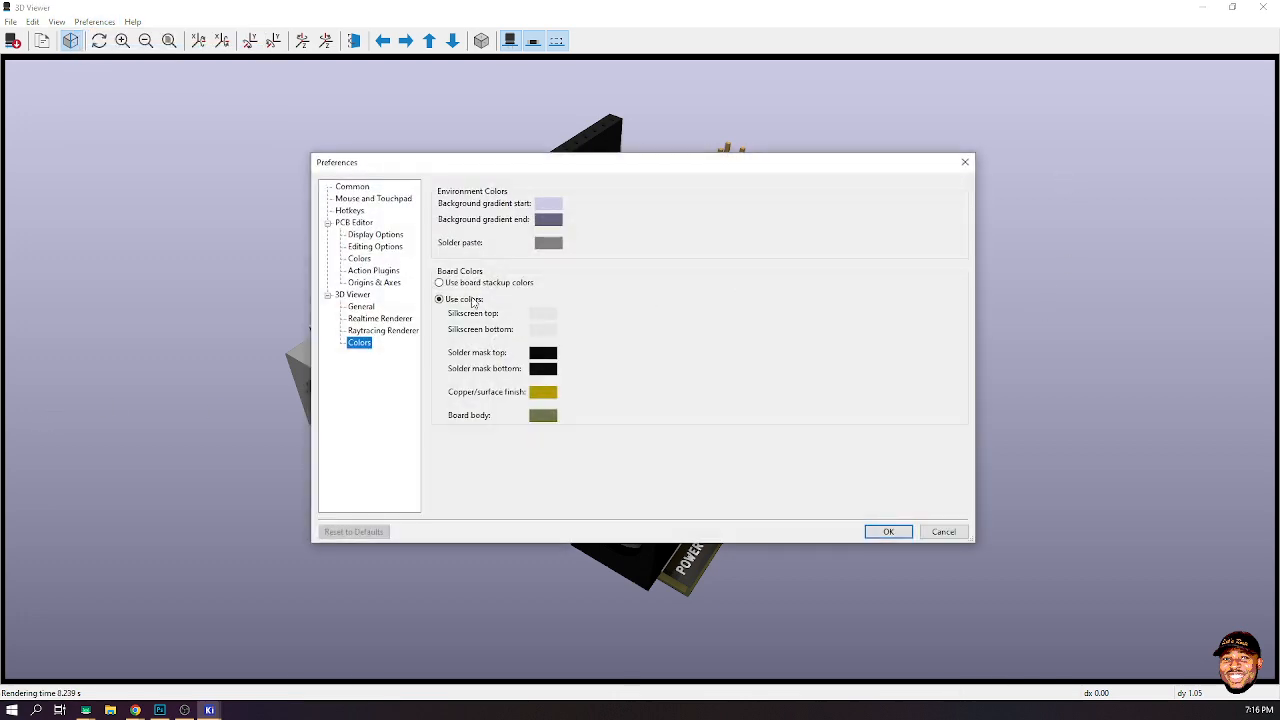
click(556, 365)
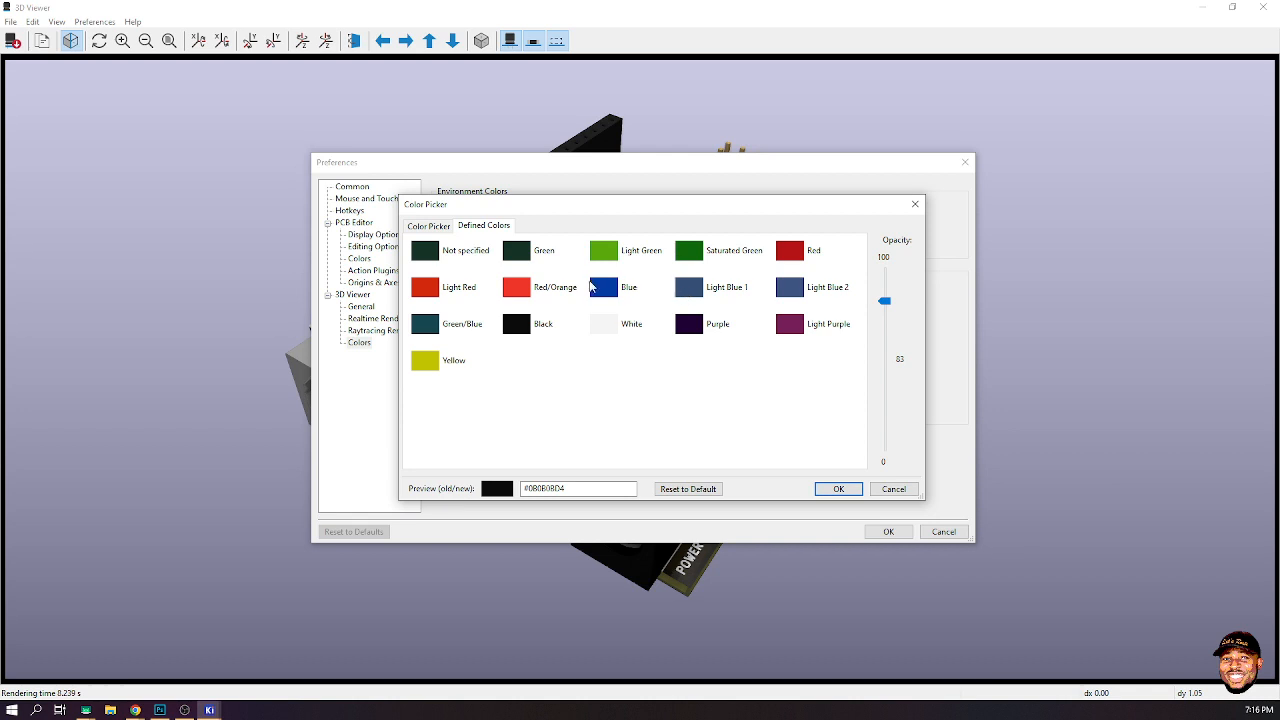
click(604, 290)
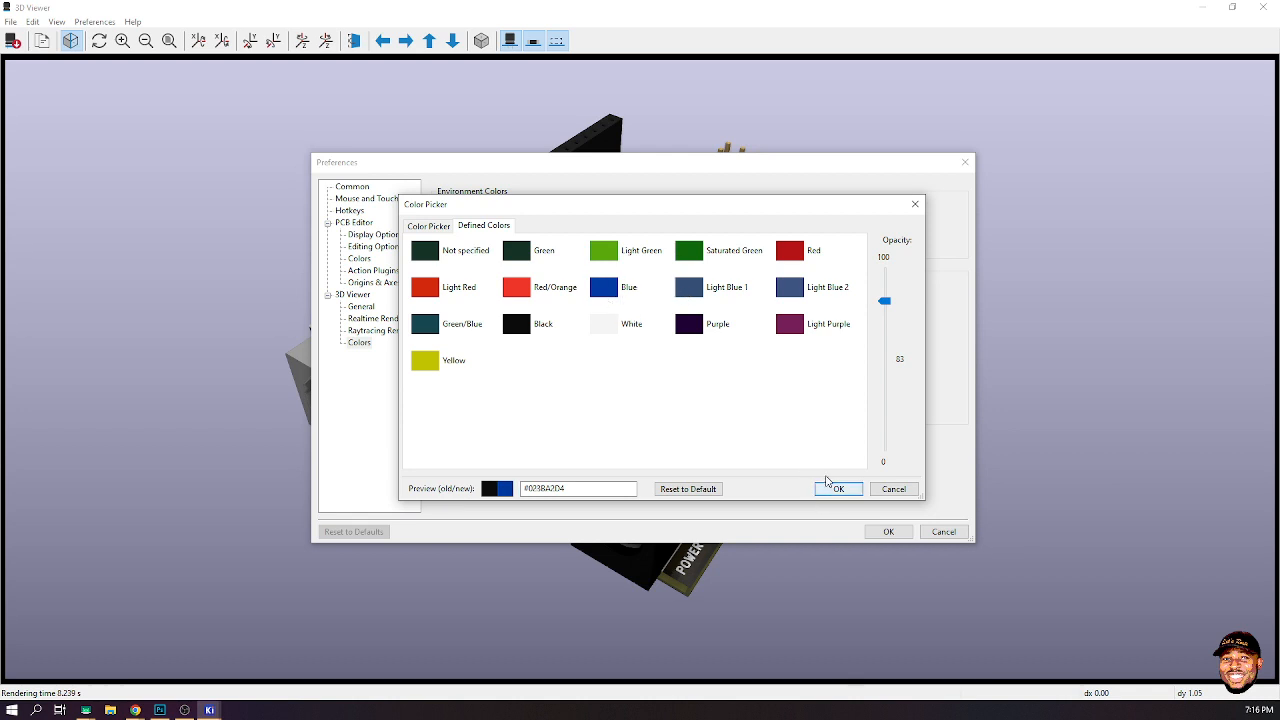
drag(885, 301, 886, 261)
click(838, 488)
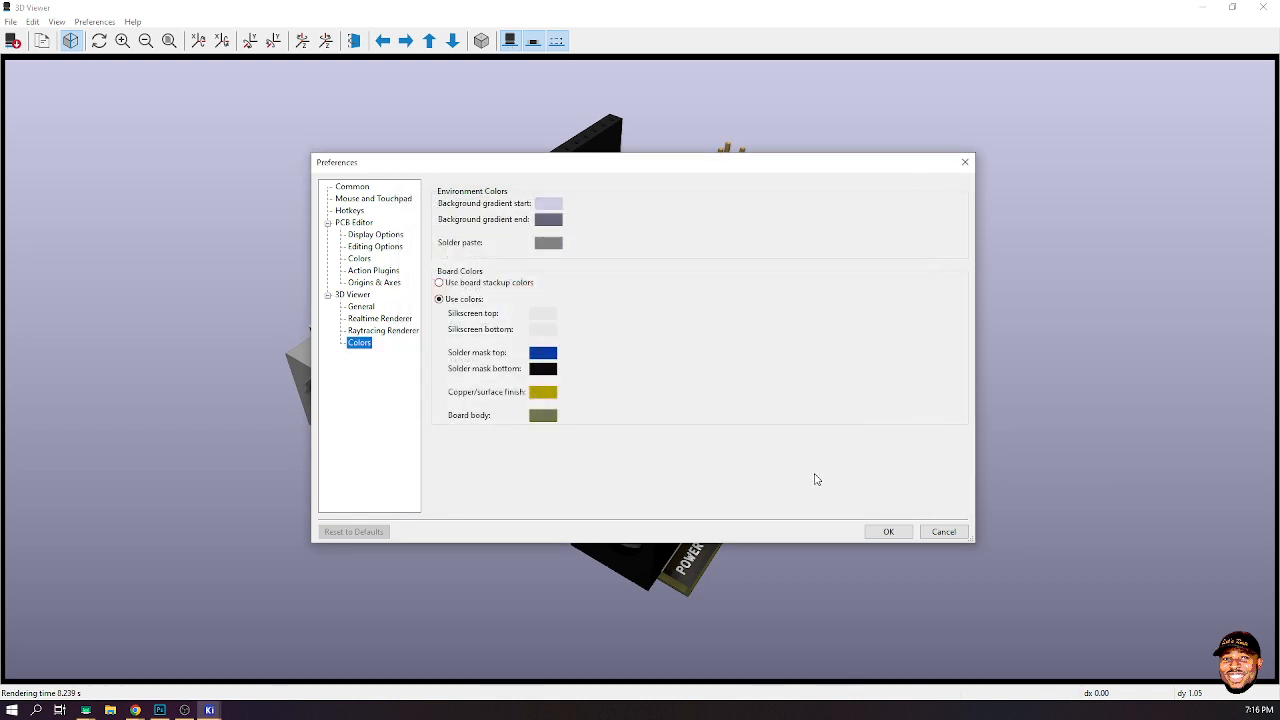
click(544, 355)
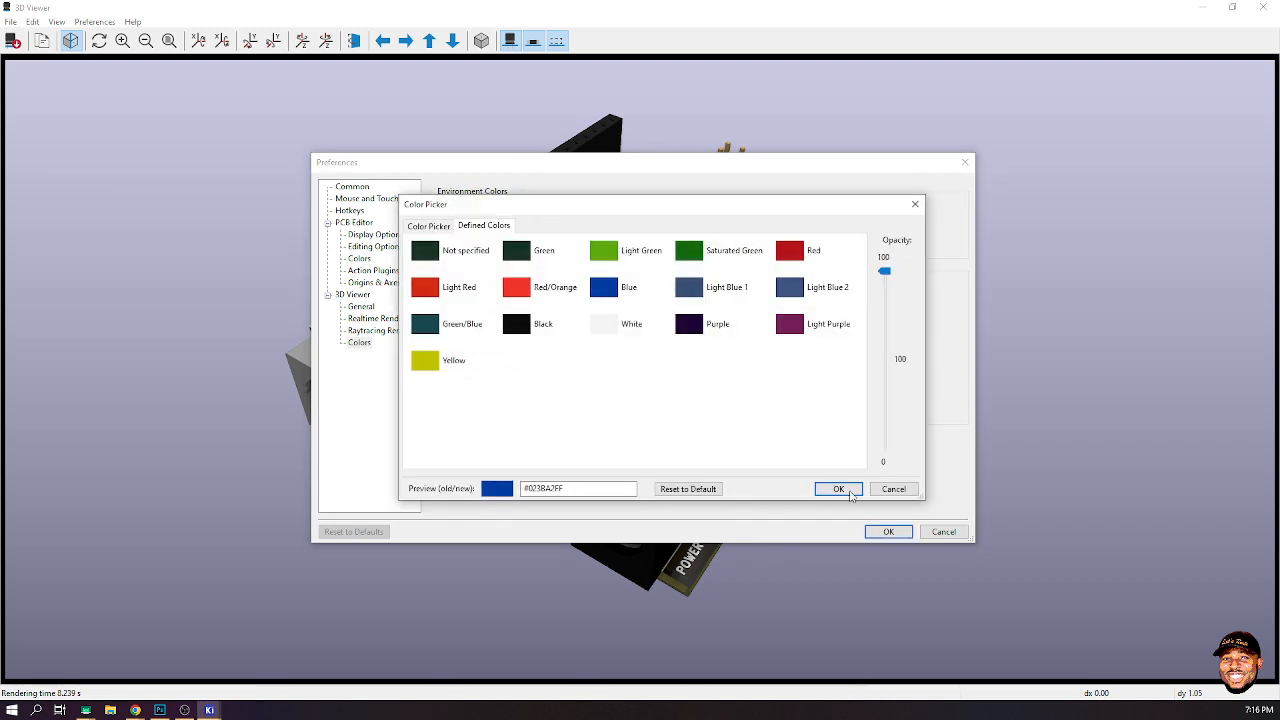
click(849, 494)
click(545, 369)
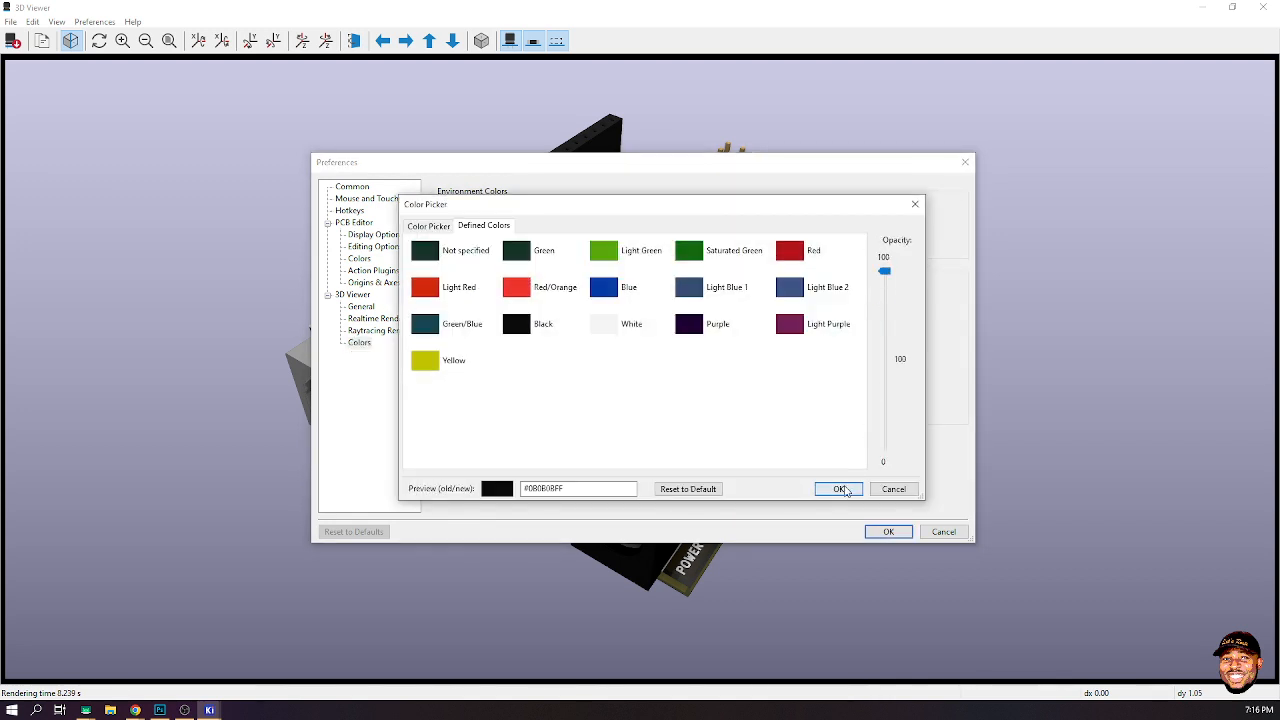
click(838, 488)
click(885, 531)
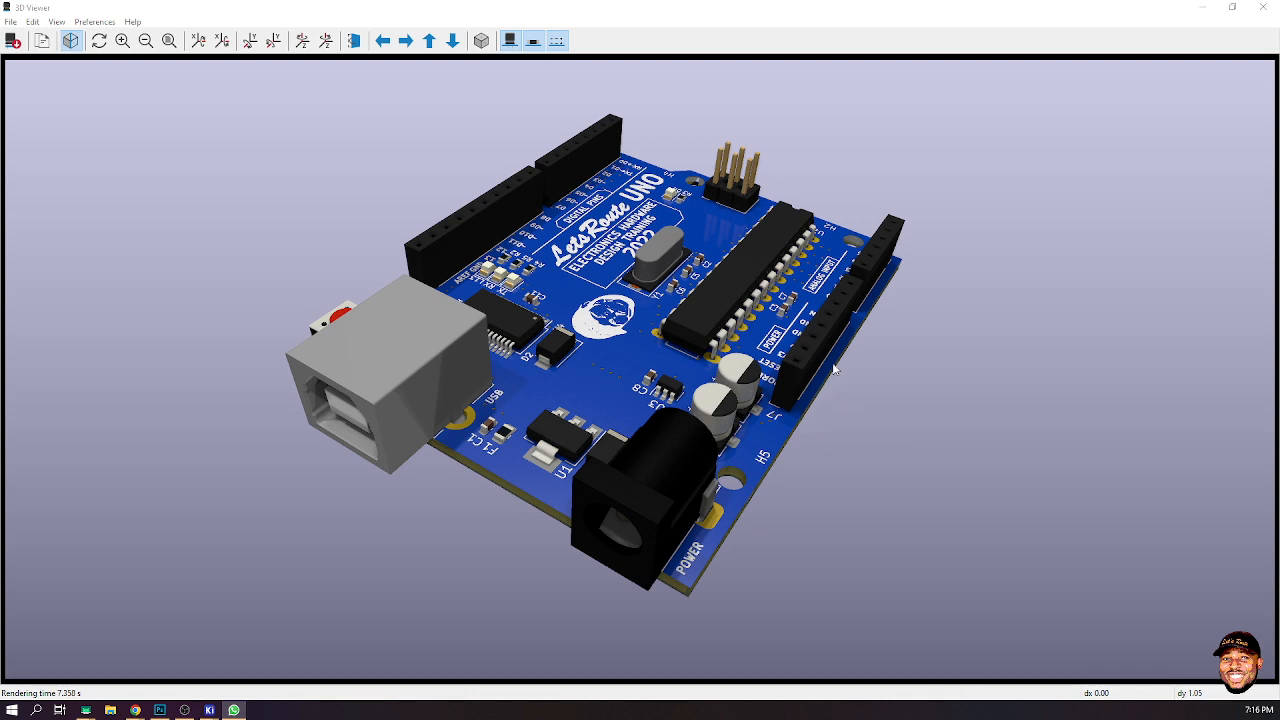
- Copy the rendered 3D board image to the clipboard
click(42, 41)
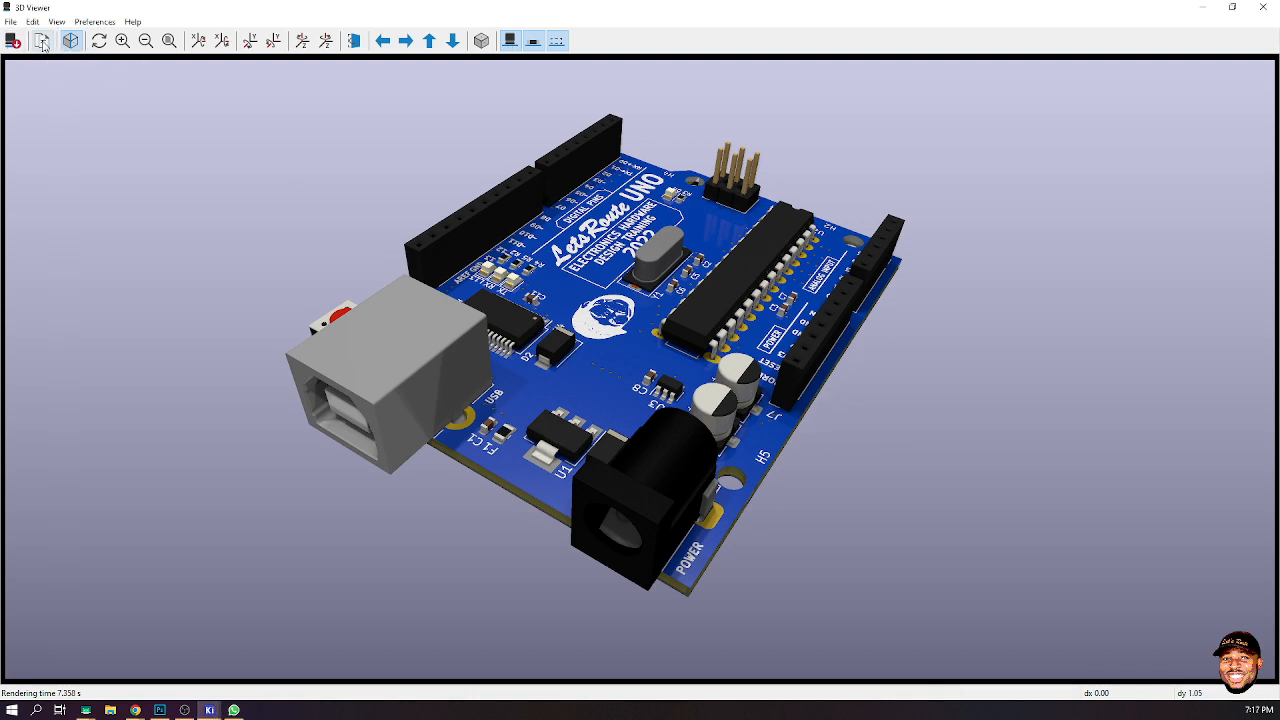
key(alt+Tab)
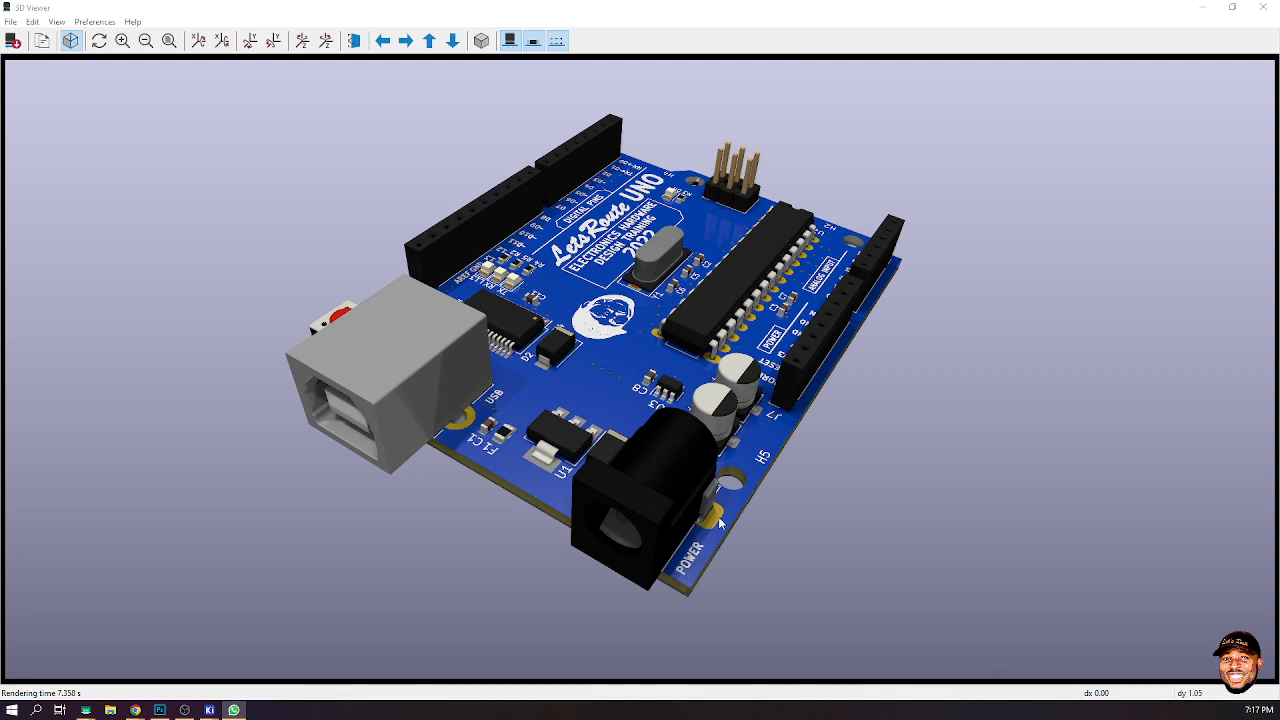
- Orbit the 3D model to examine the top and then the underside of the board
drag(720, 522, 1103, 429)
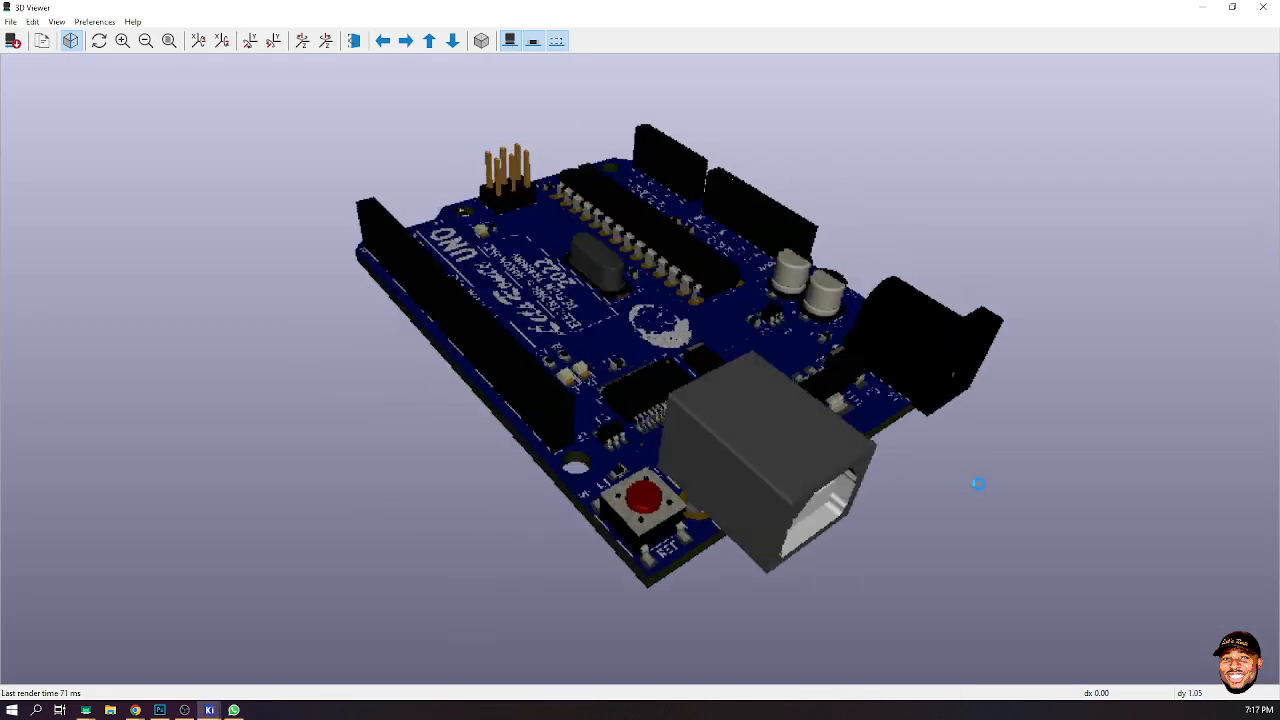
drag(978, 484, 411, 404)
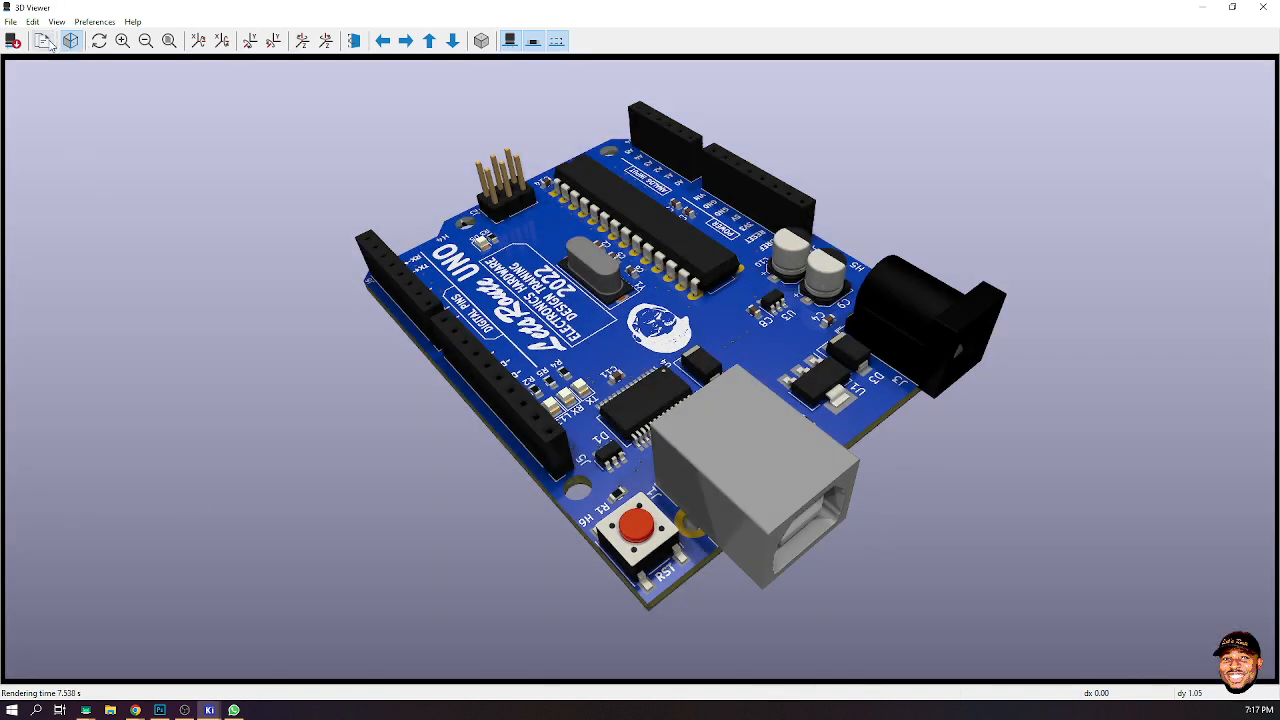
click(233, 710)
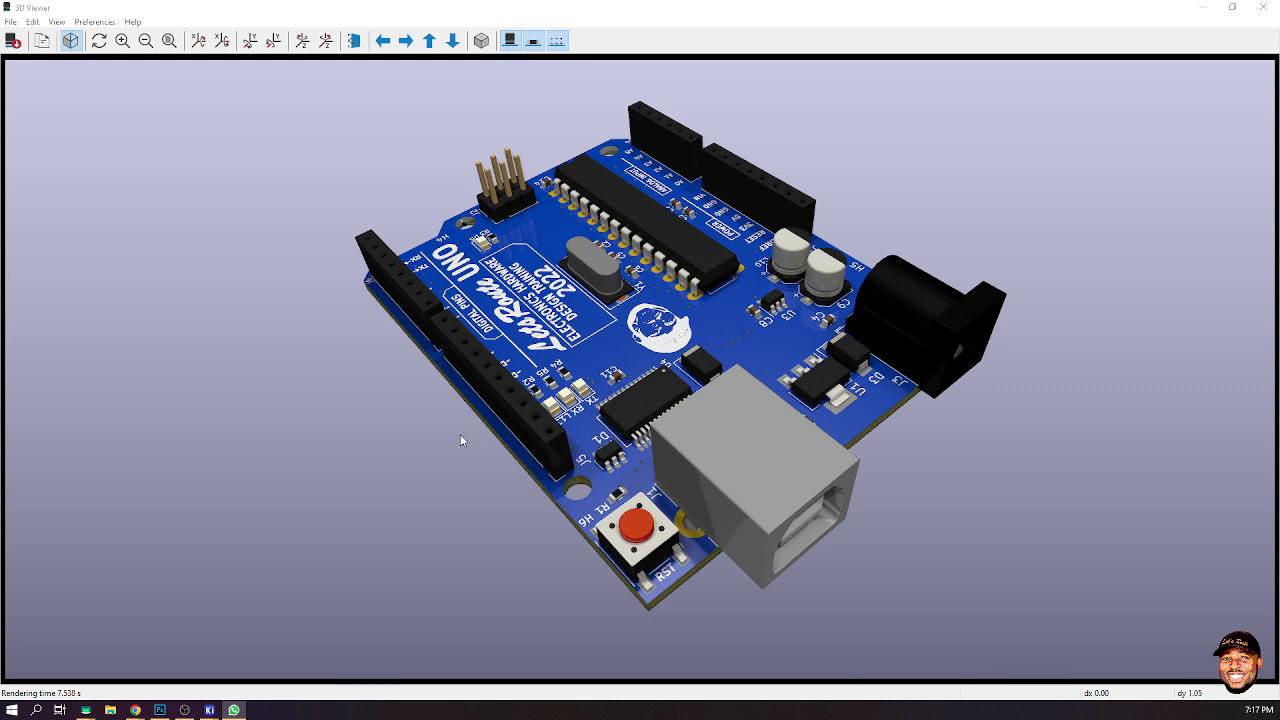
drag(461, 440, 1014, 399)
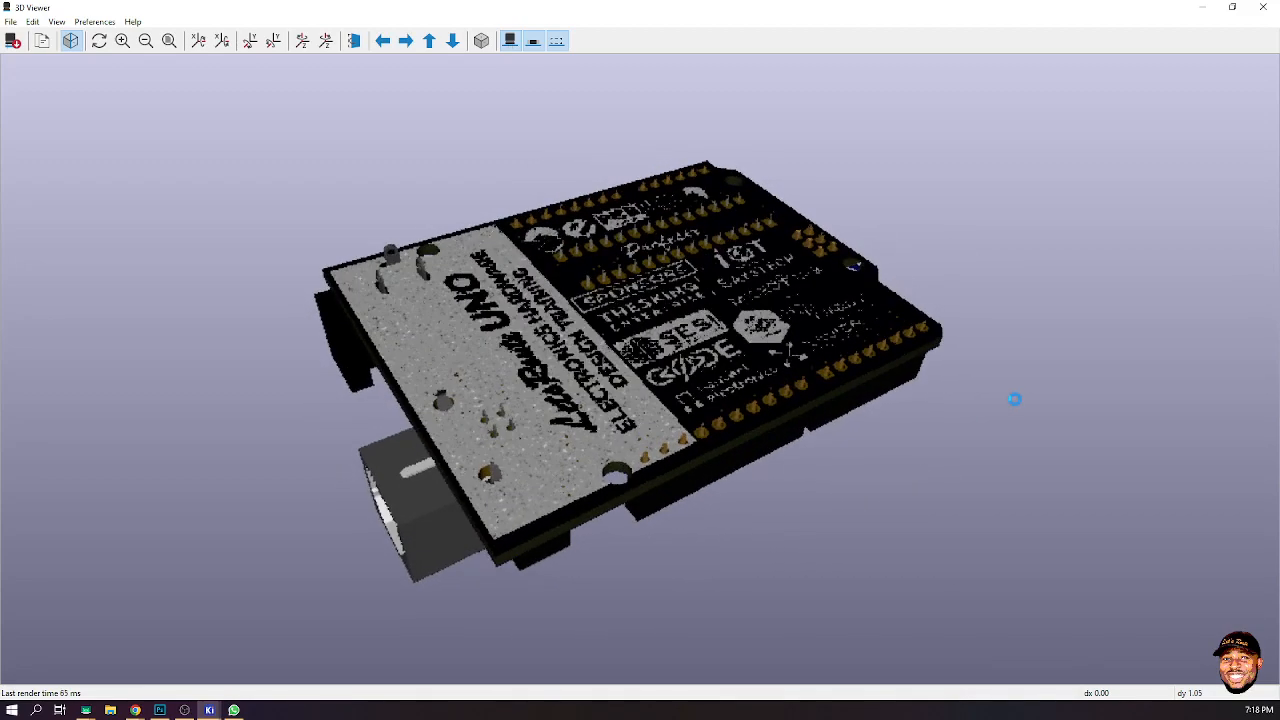
drag(915, 368, 944, 320)
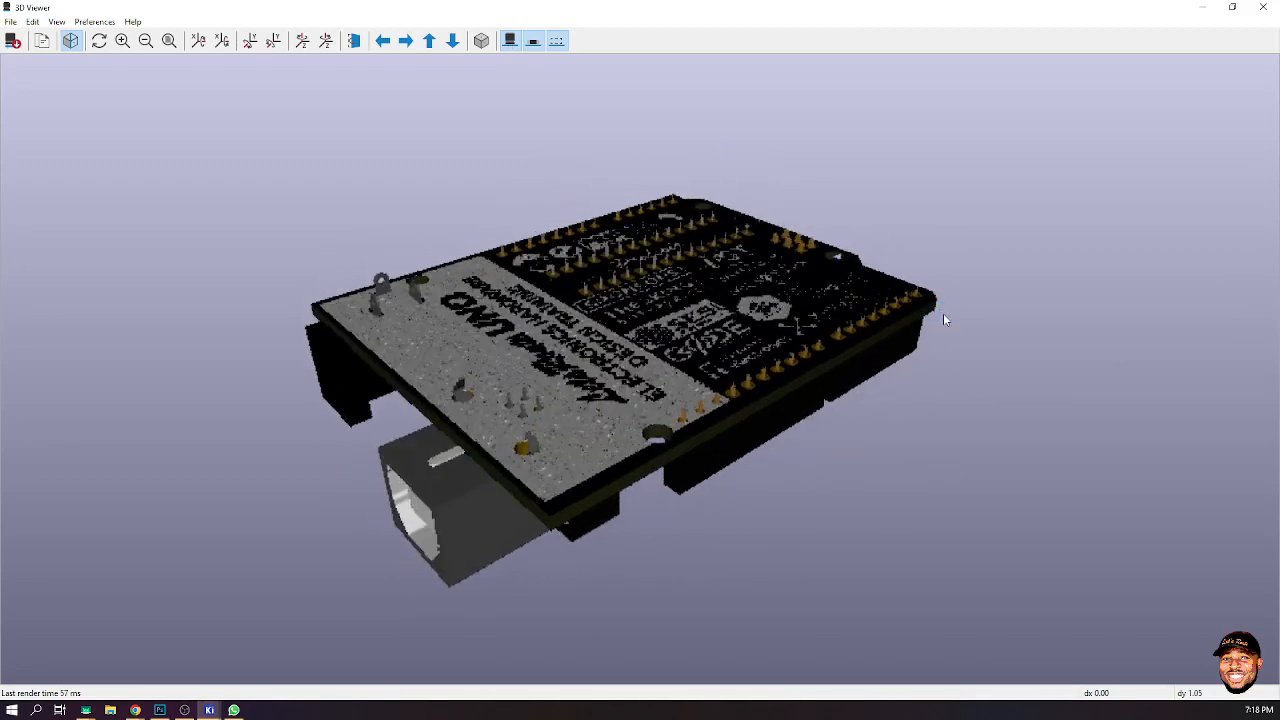
drag(678, 479, 726, 538)
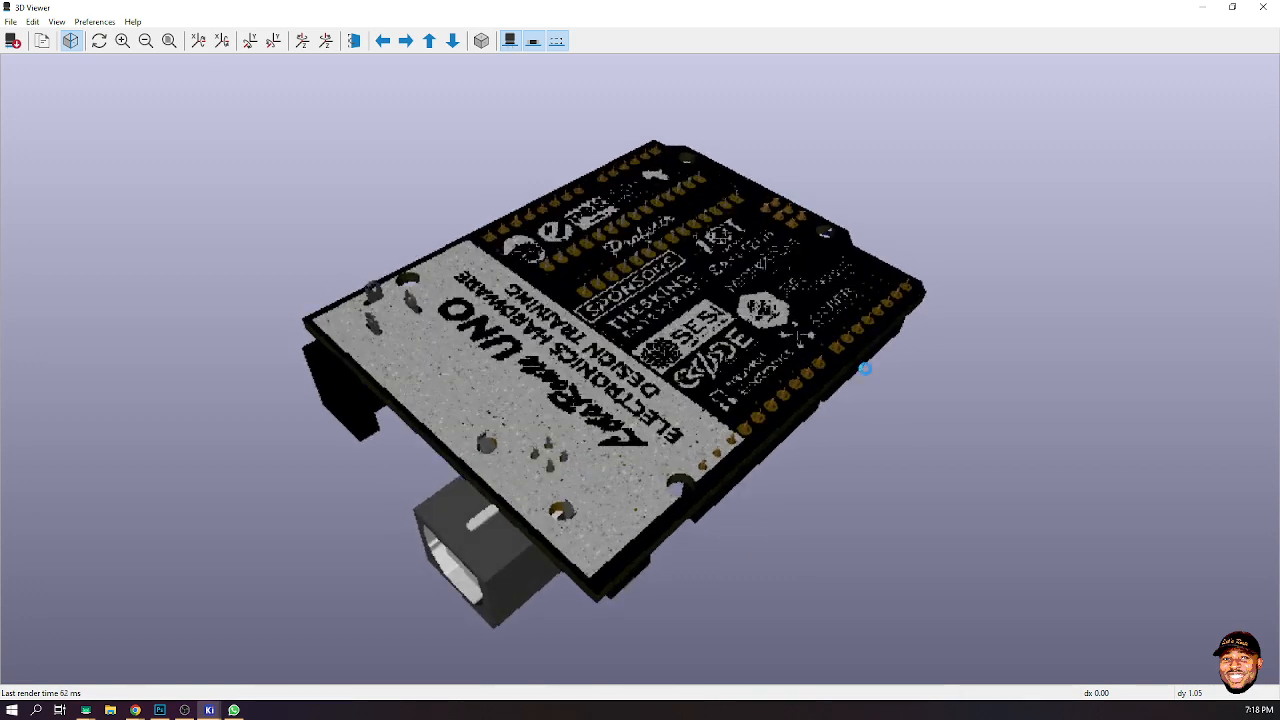
drag(865, 370, 923, 325)
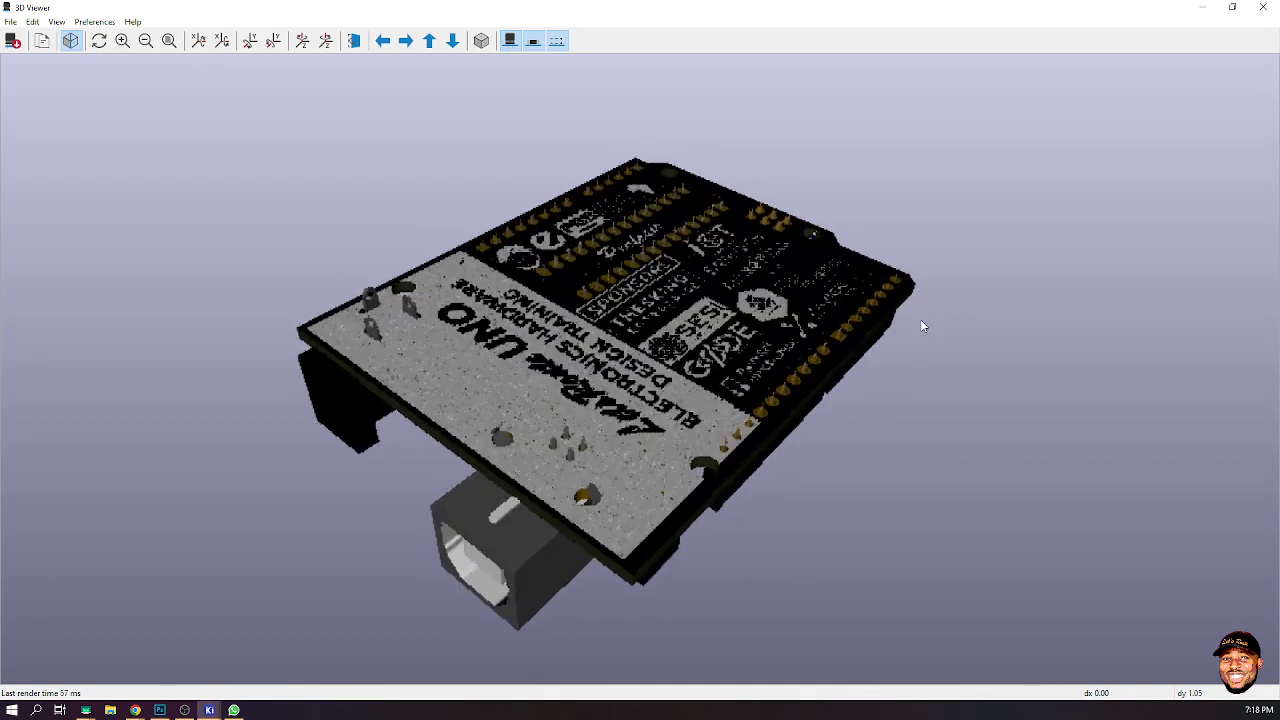
drag(429, 380, 410, 400)
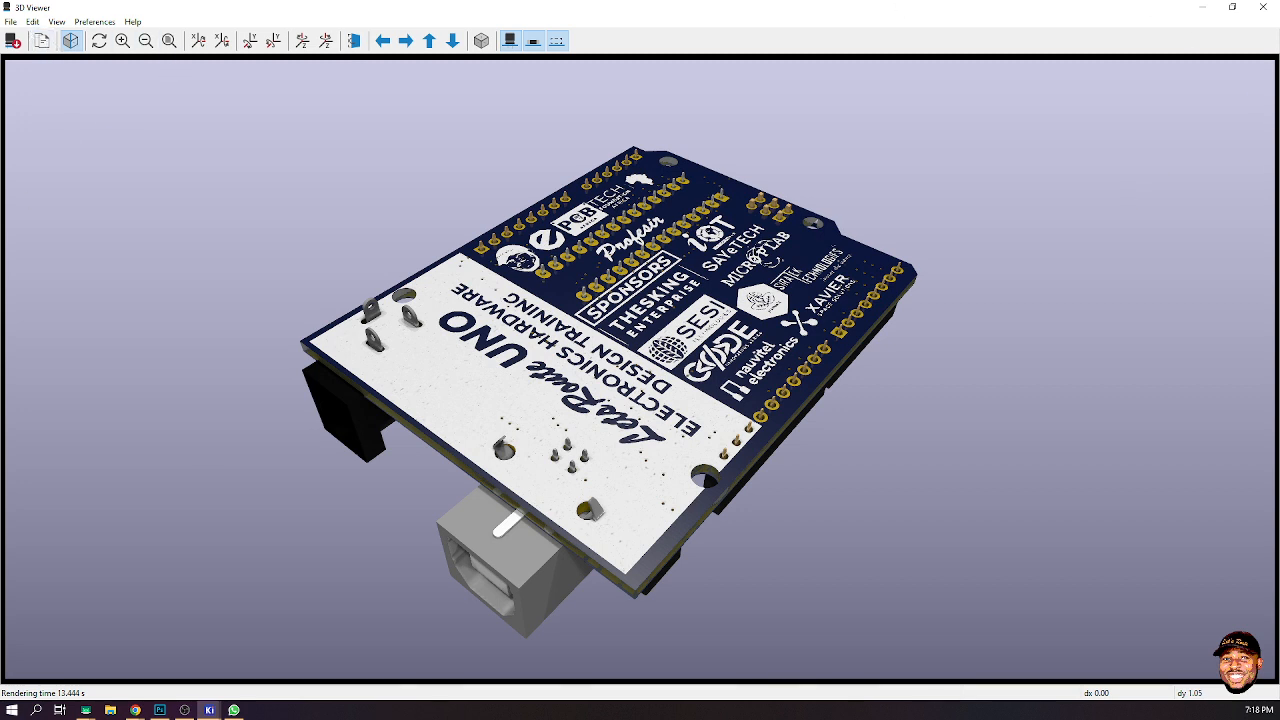
- Examine the board's underside from several angles in the 3D viewer, then close the 3D viewer
key(alt+Tab)
drag(415, 183, 416, 190)
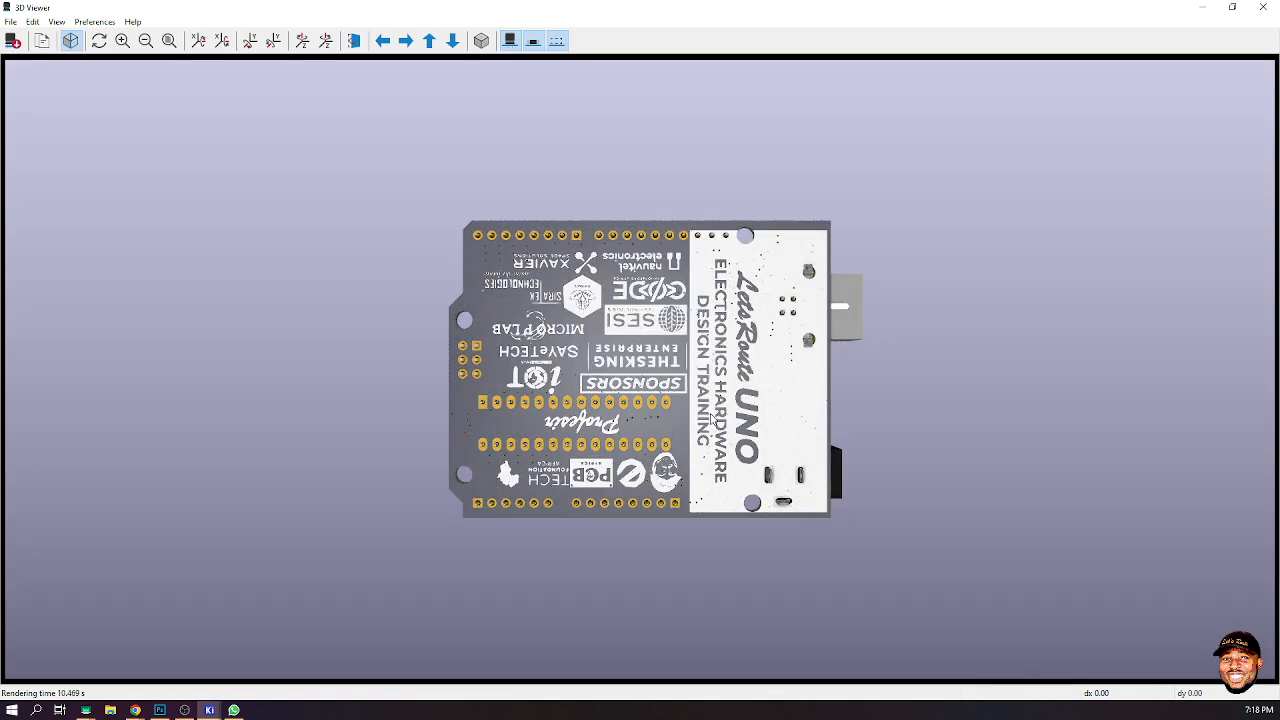
drag(844, 412, 868, 402)
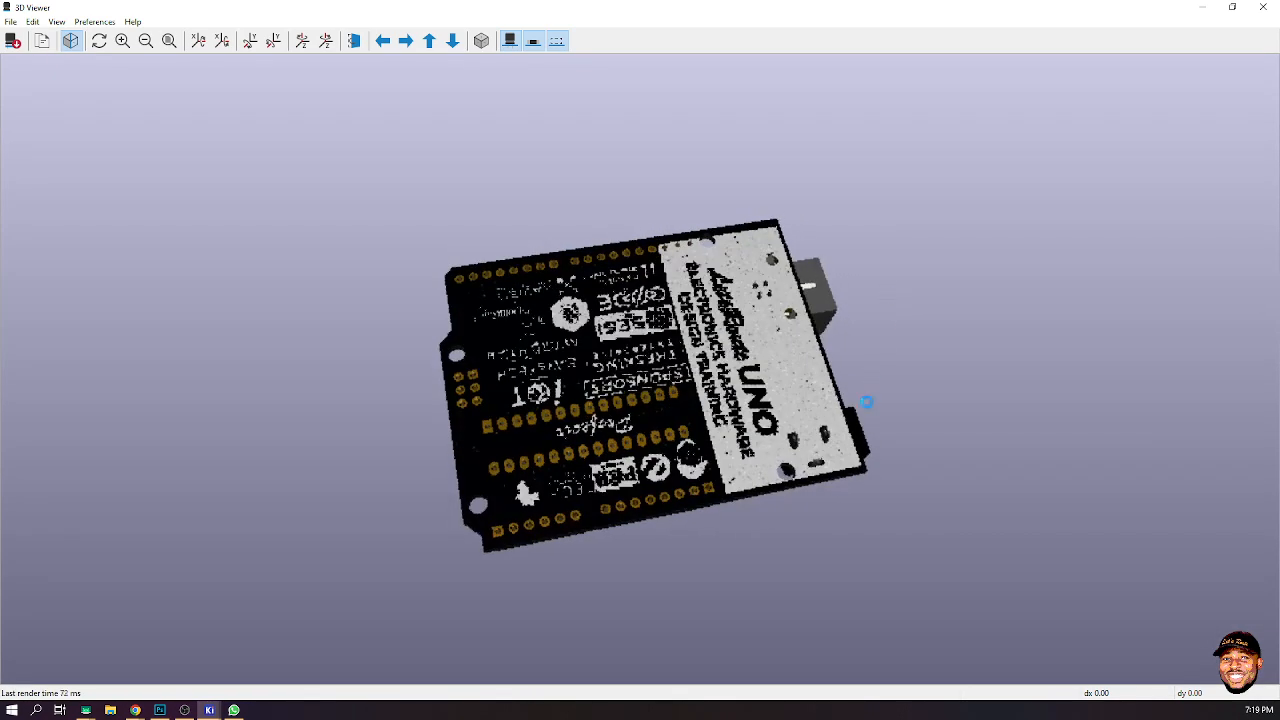
drag(868, 458, 951, 399)
drag(963, 374, 978, 398)
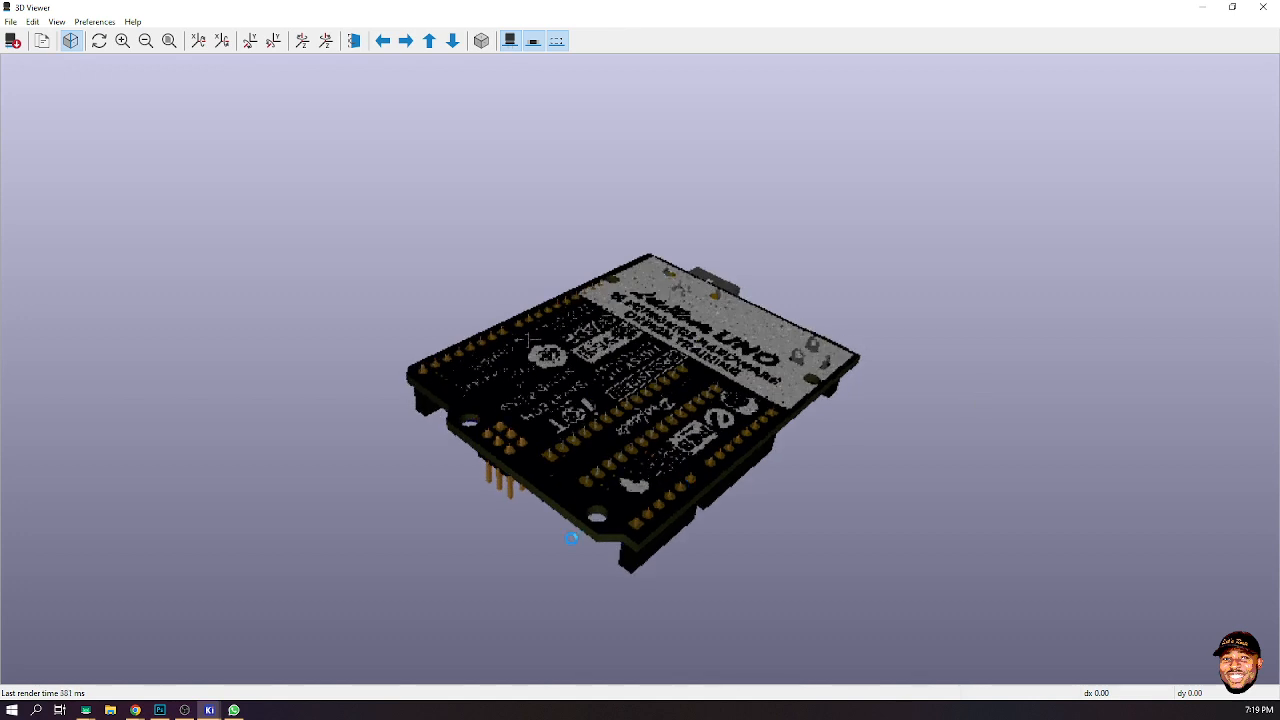
drag(572, 538, 736, 429)
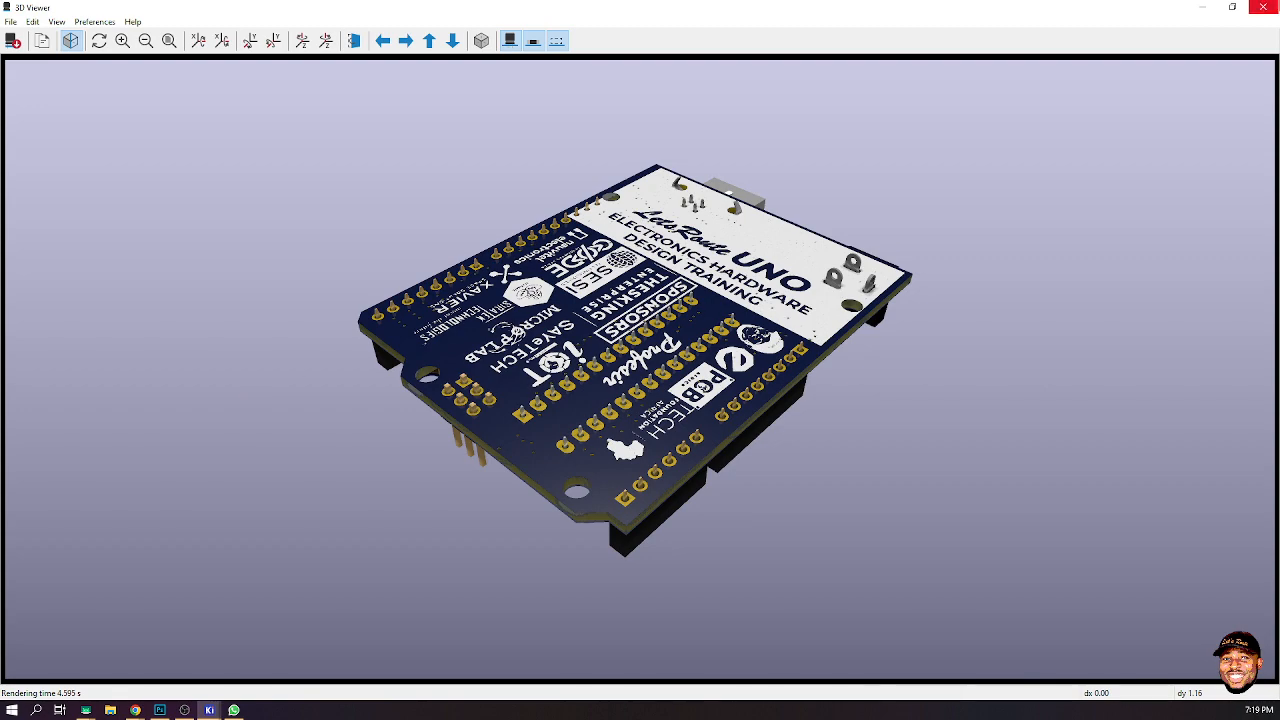
click(1266, 7)
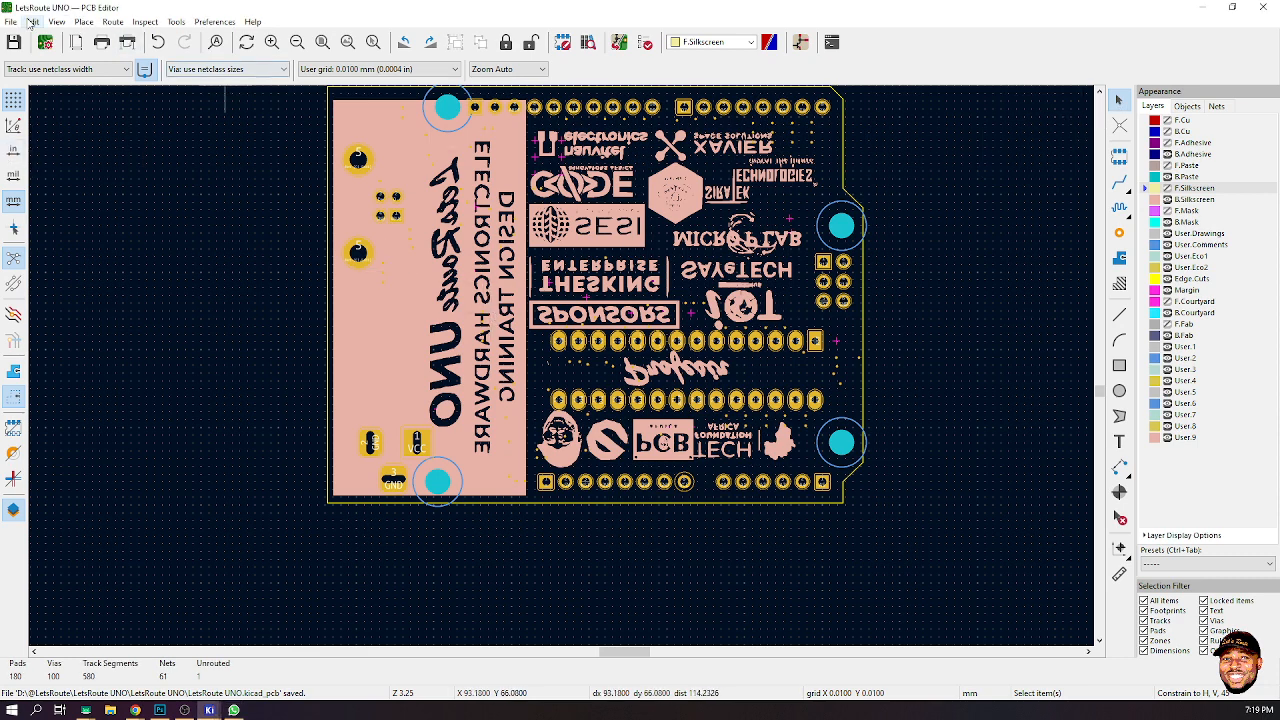
- Flip the board view to examine the layout from the back side
click(57, 21)
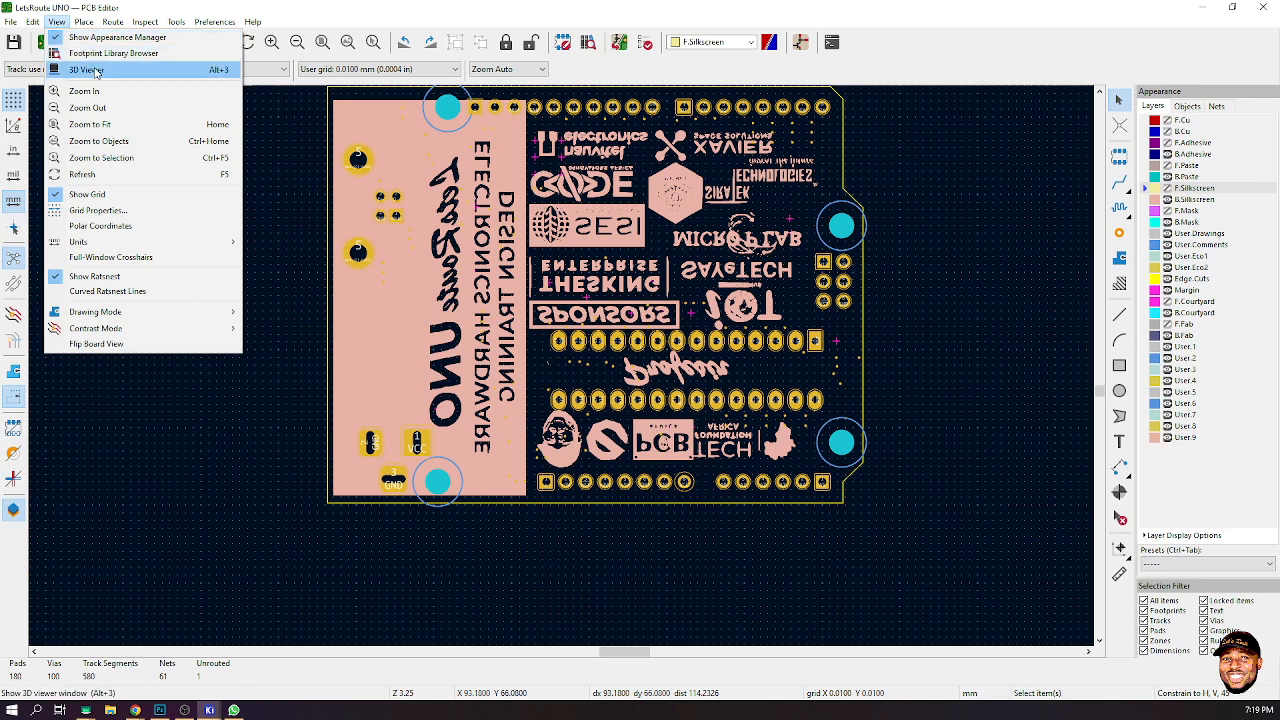
click(93, 344)
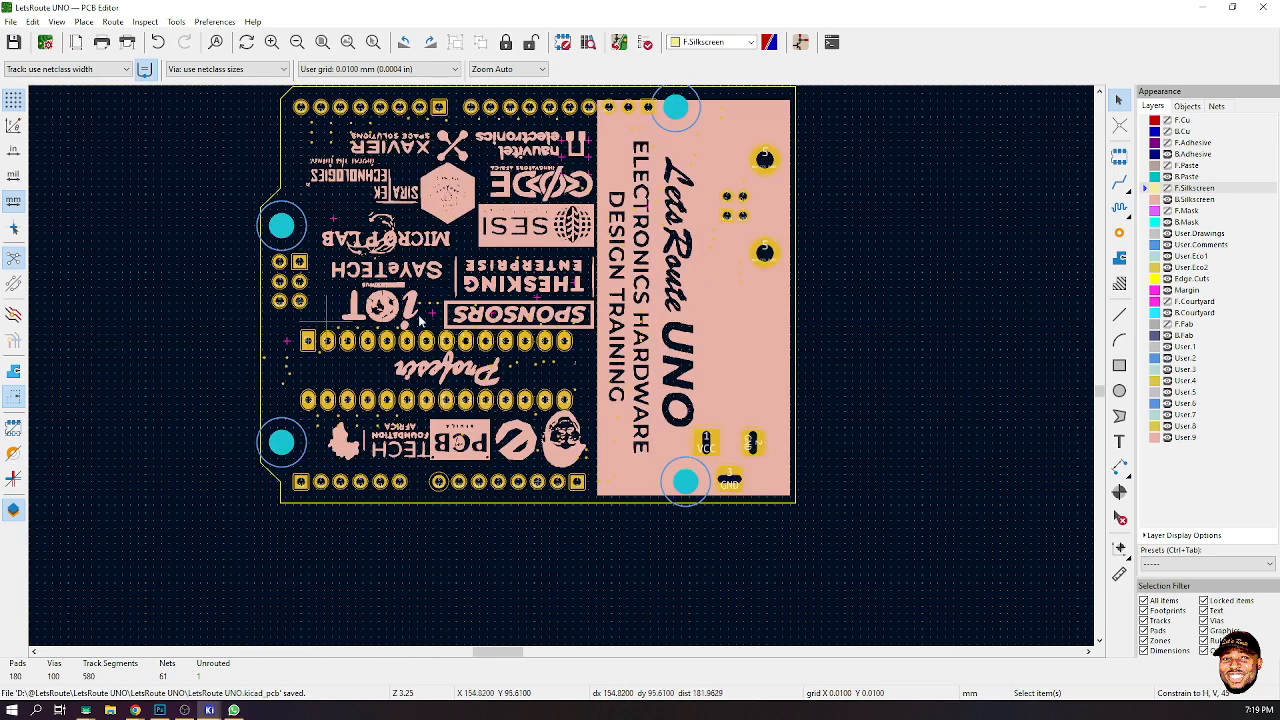
scroll(420, 322, down, 5)
scroll(560, 367, up, 5)
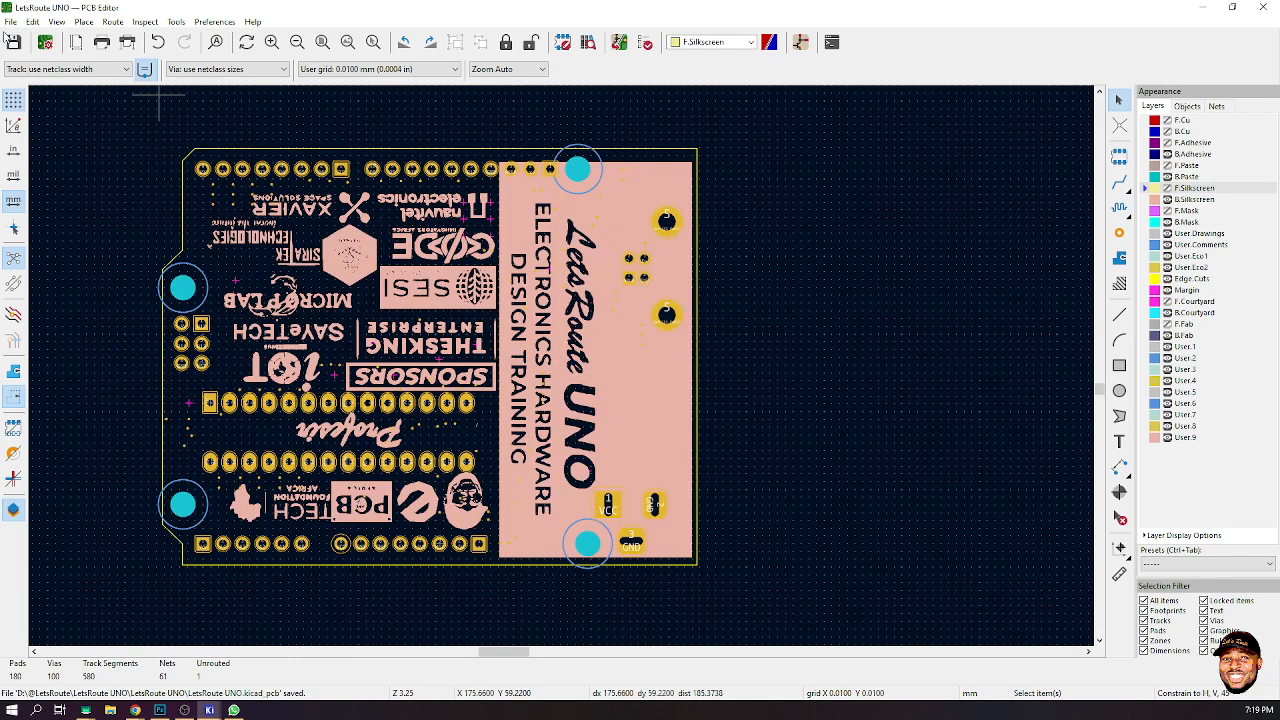
- Flip the board view back to its normal front orientation
click(56, 21)
click(100, 344)
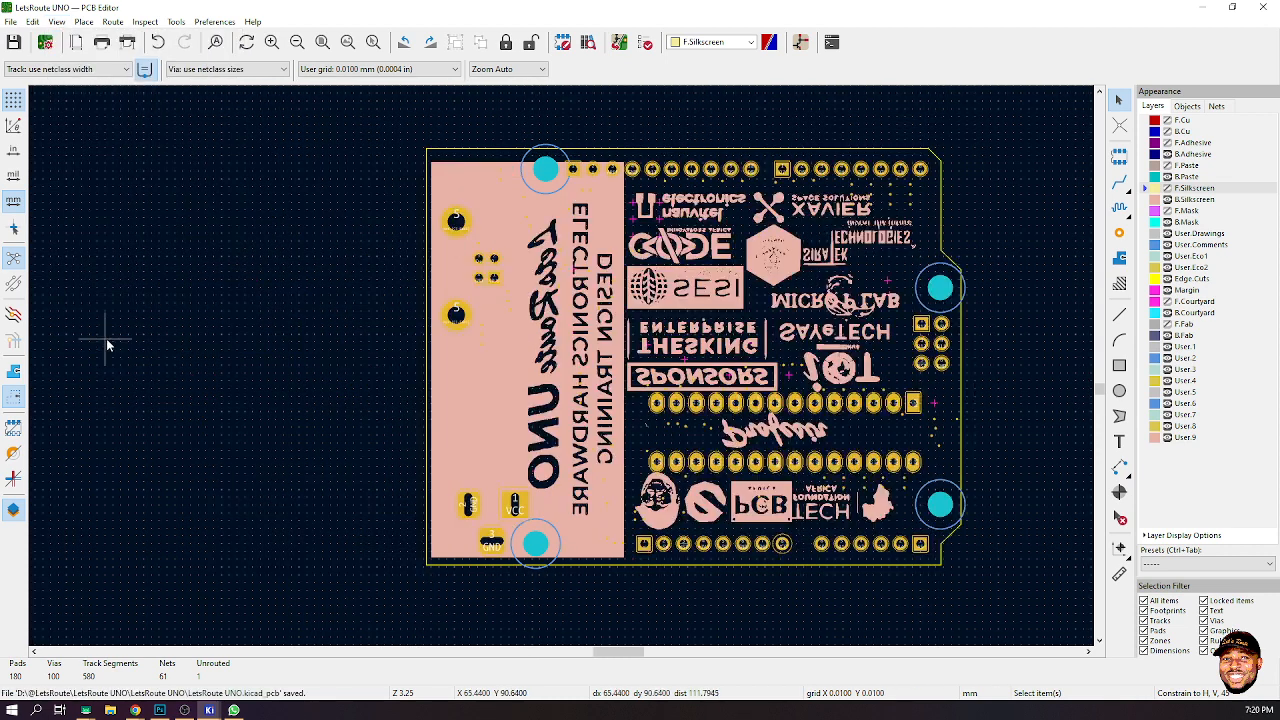
scroll(805, 378, down, 1)
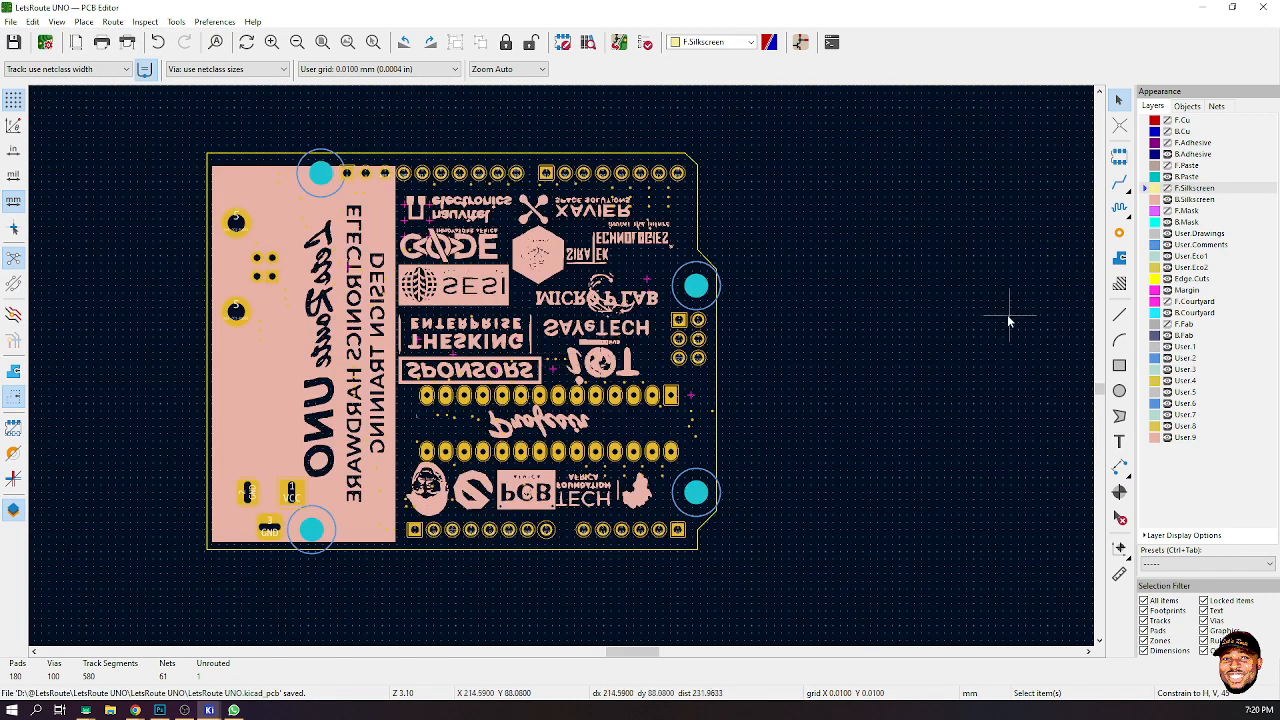
- Show the F.Cu, B.Cu, F.Adhesive, B.Adhesive and F.Silkscreen layers
click(1168, 121)
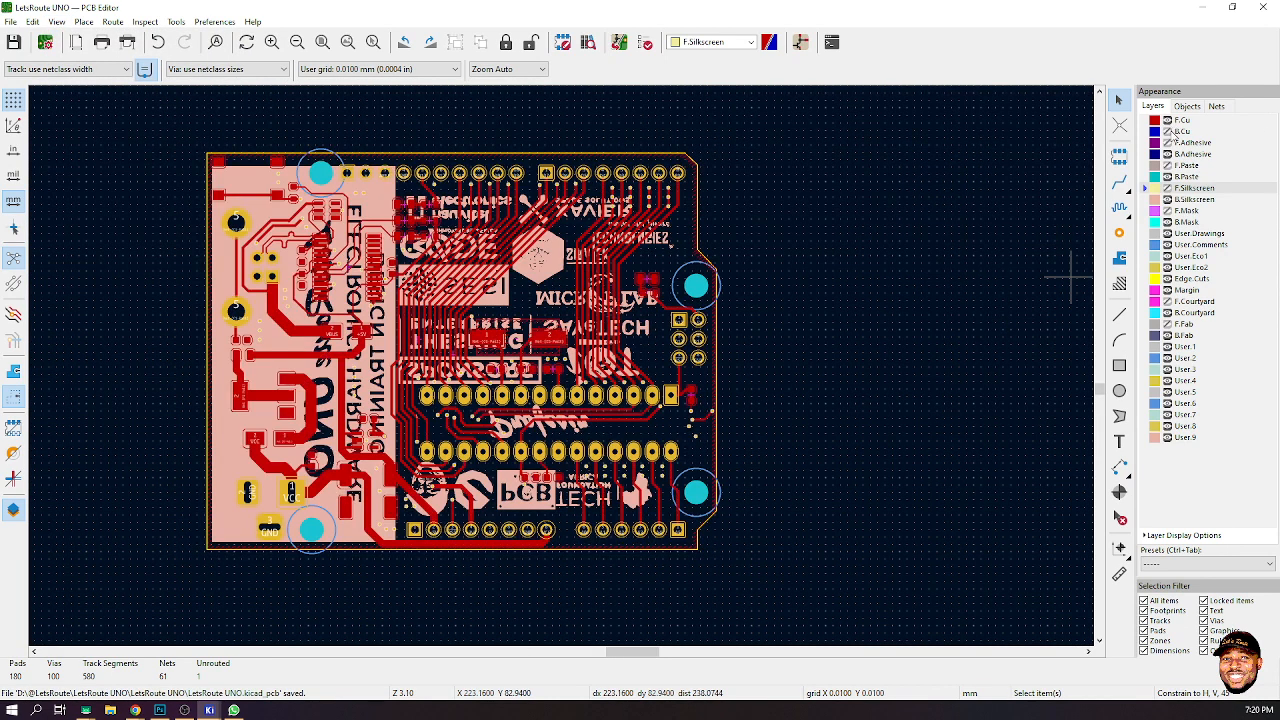
click(1168, 132)
click(1168, 143)
click(1168, 155)
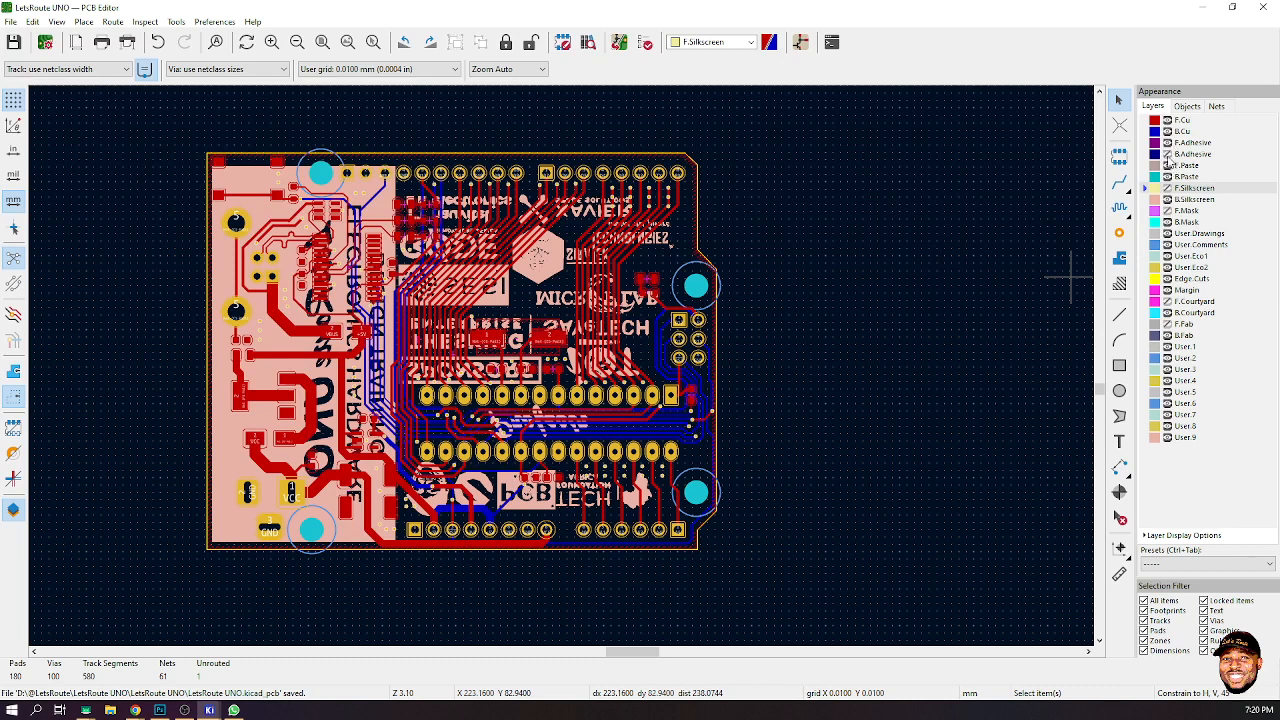
click(1168, 188)
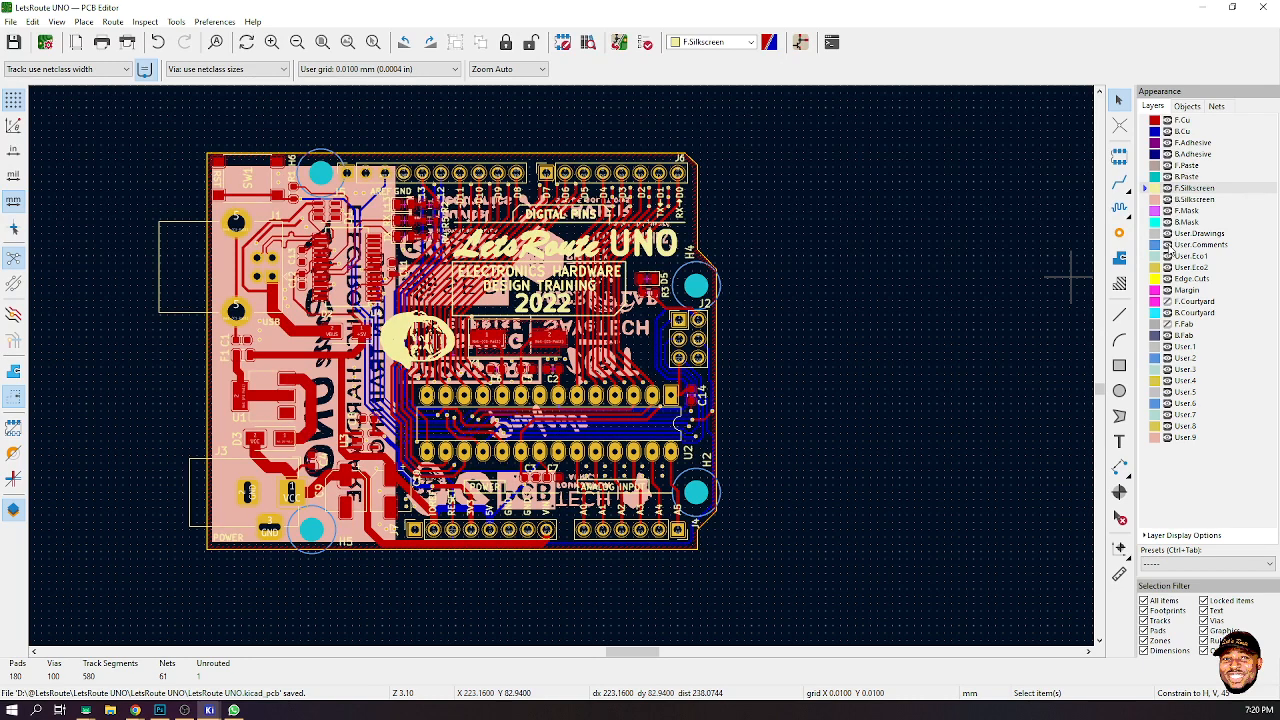
- Show the F.Courtyard and F.Fab layers and hide both the F.Silkscreen and B.Silkscreen layers
click(1168, 301)
click(1168, 324)
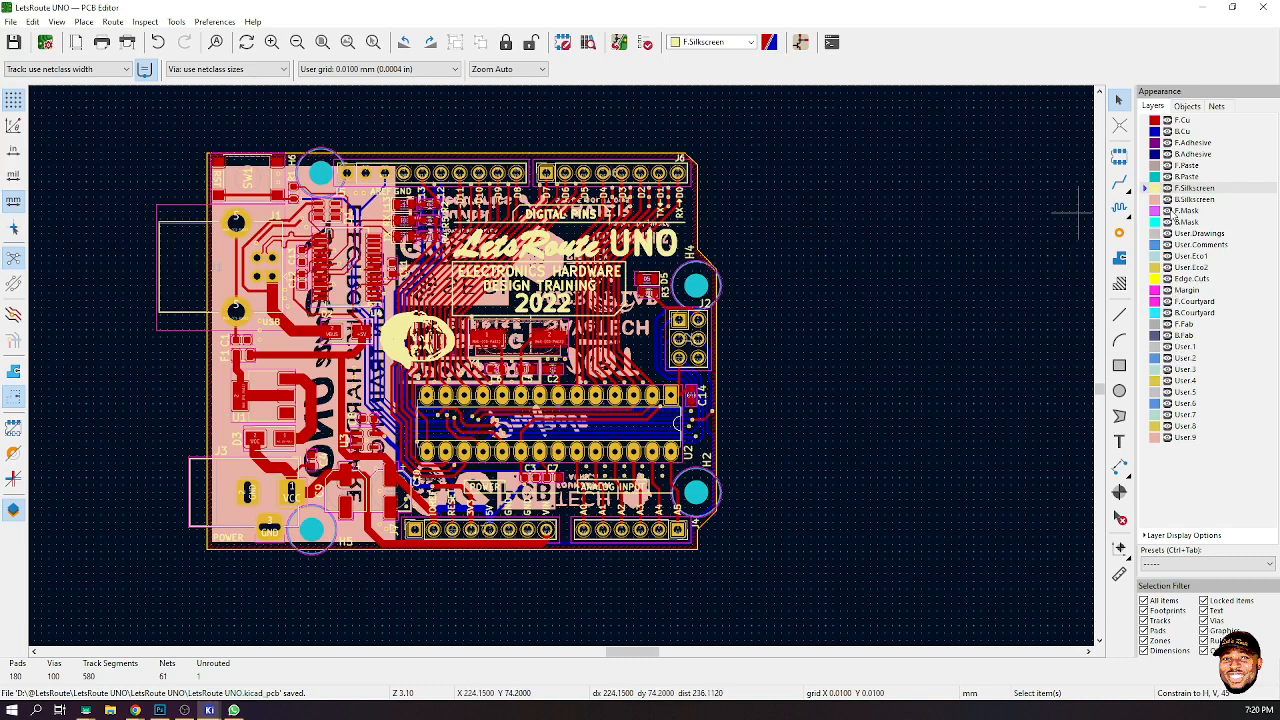
click(1167, 199)
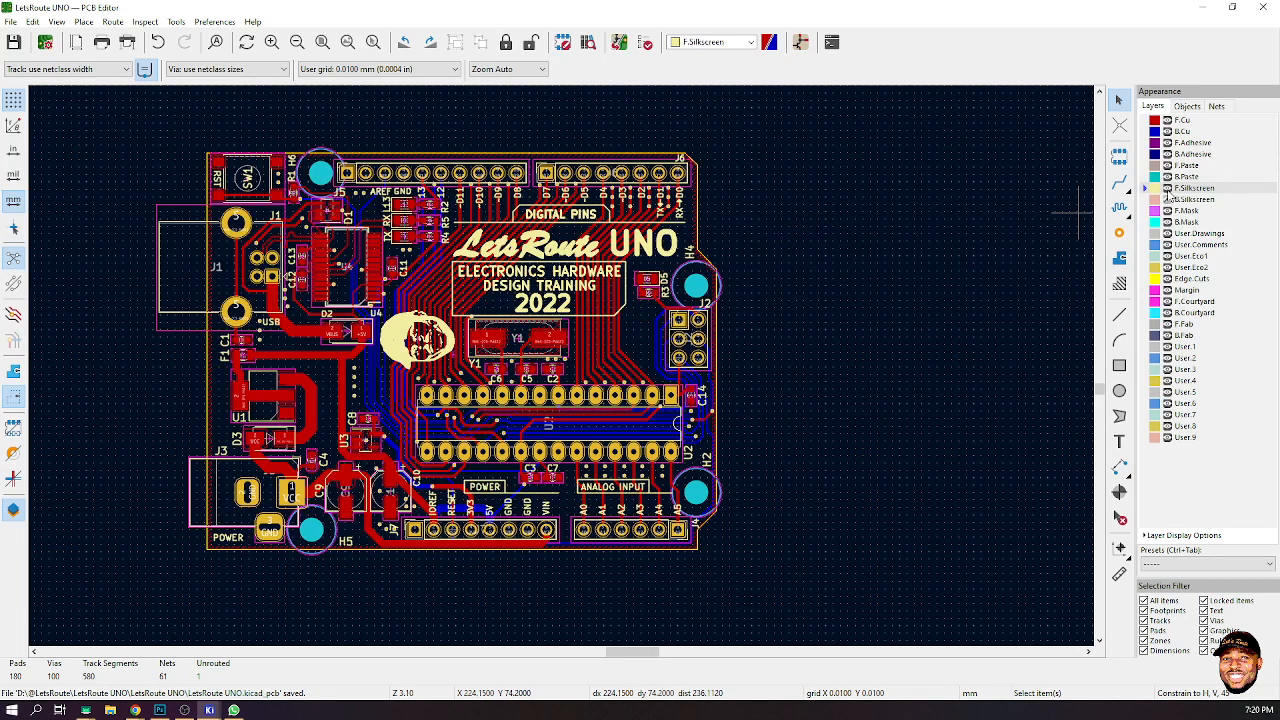
click(1167, 188)
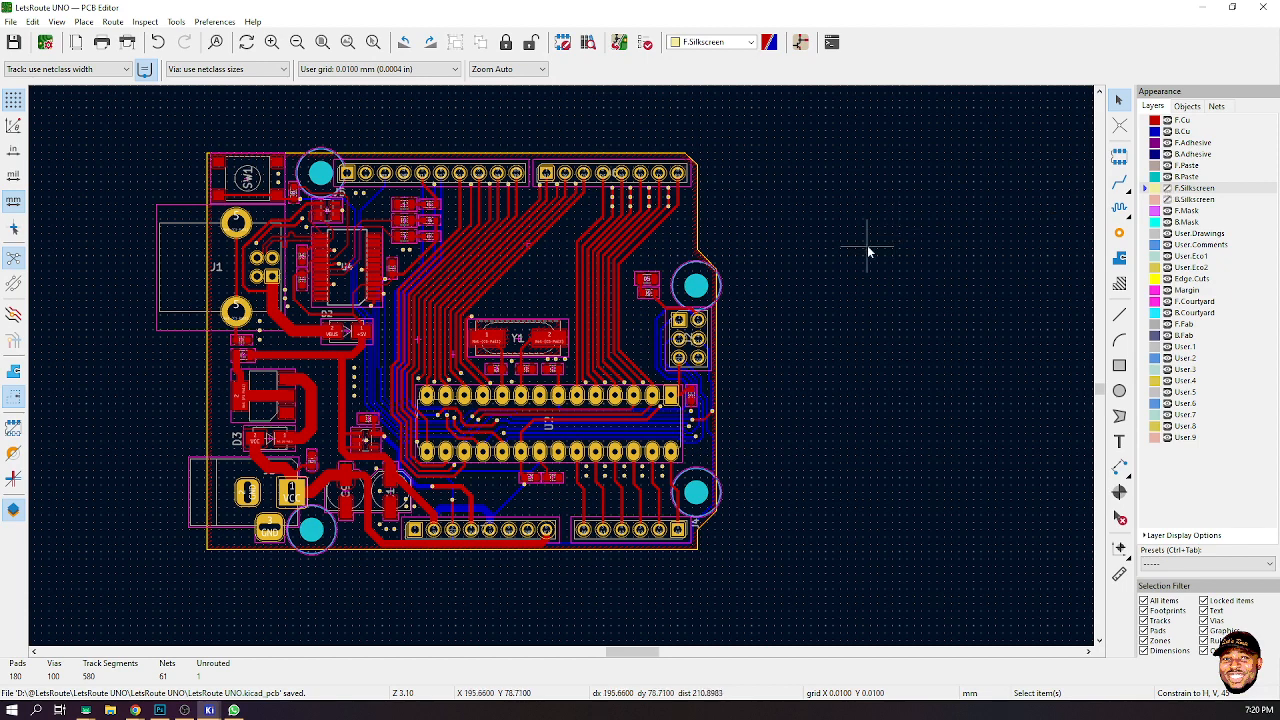
- Zoom to fit the board, refresh the view and make F.Cu the active layer
click(322, 42)
scroll(651, 309, down, 1)
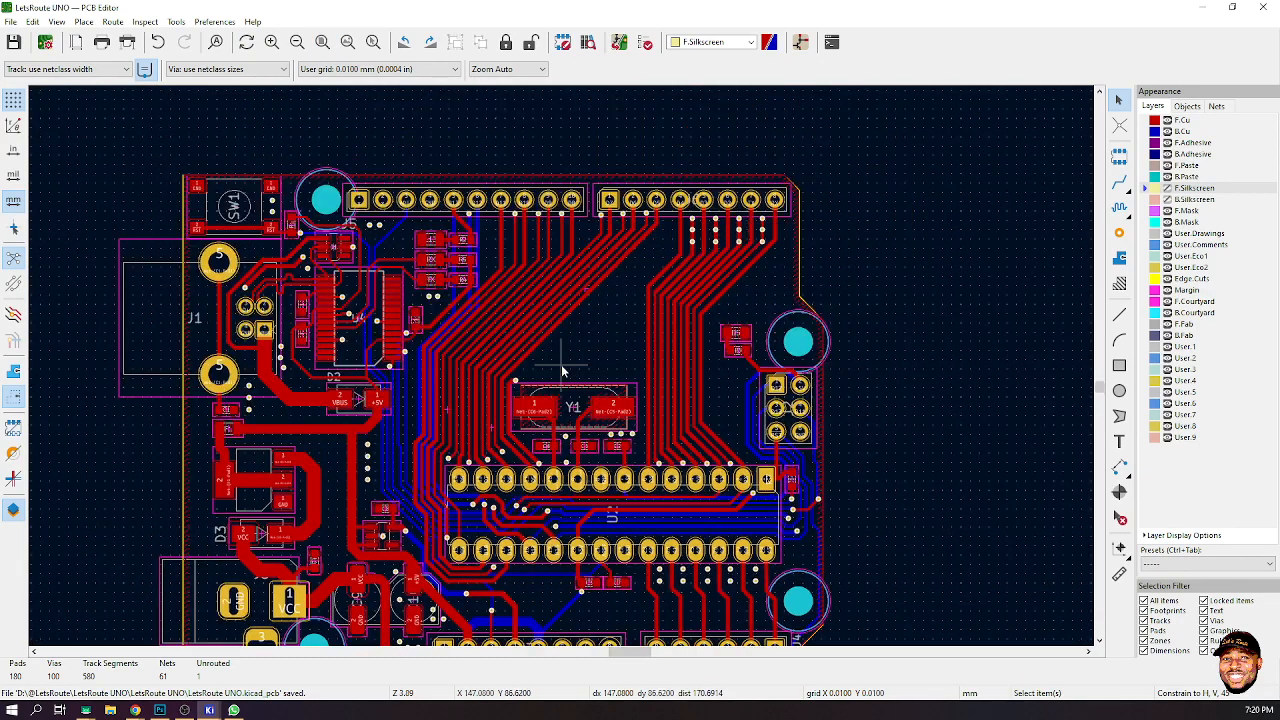
scroll(498, 422, down, 2)
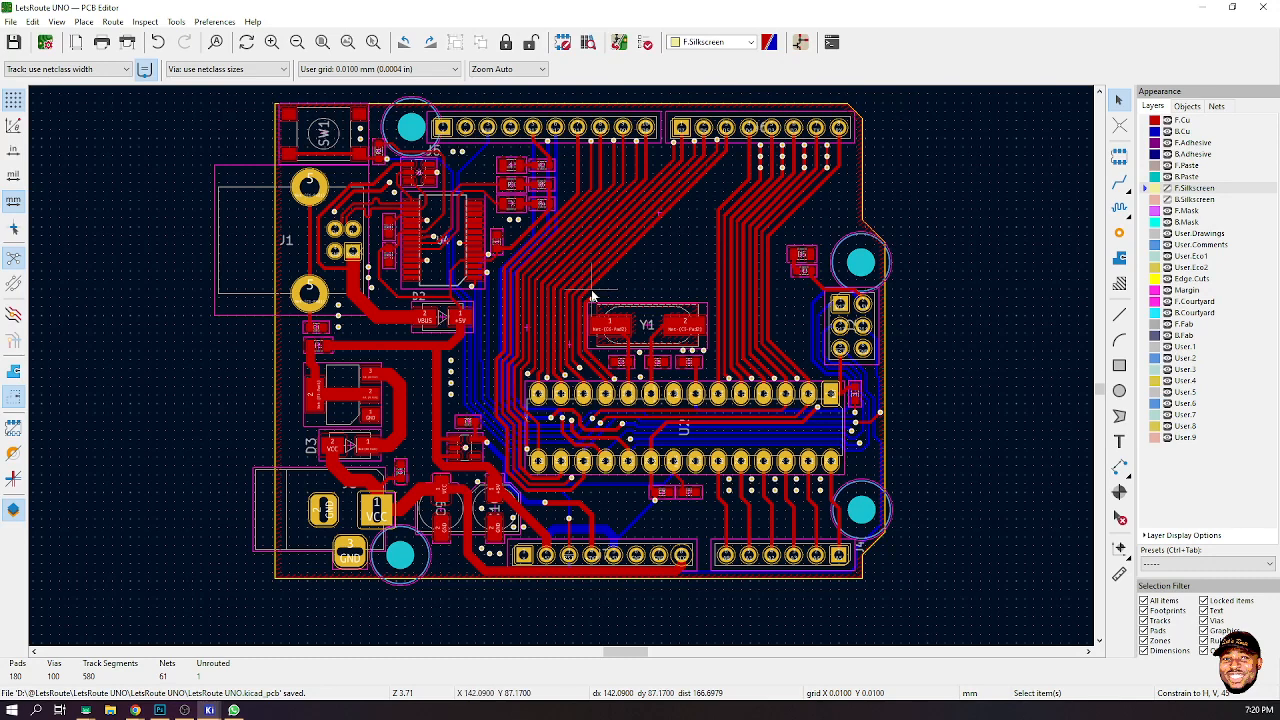
key(F5)
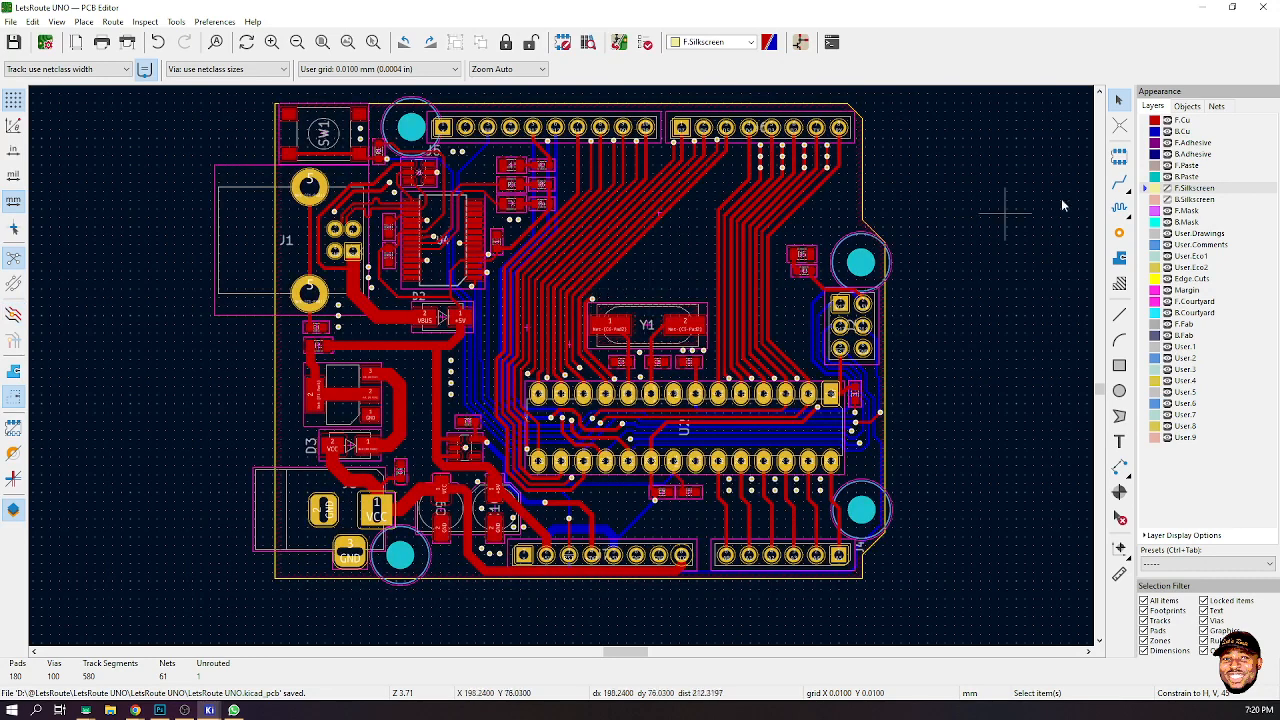
key(Page_Up)
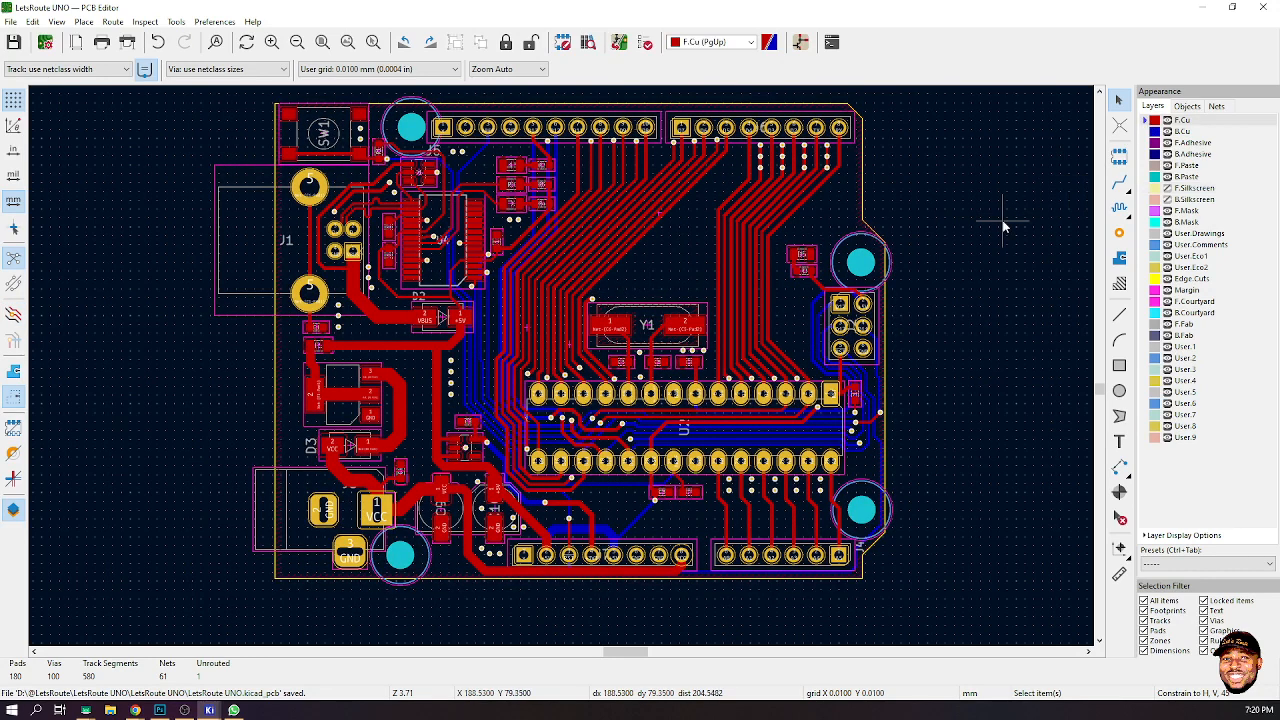
- Cycle through the high-contrast display modes to dim the inactive layers
key(ctrl+h)
key(ctrl+h)
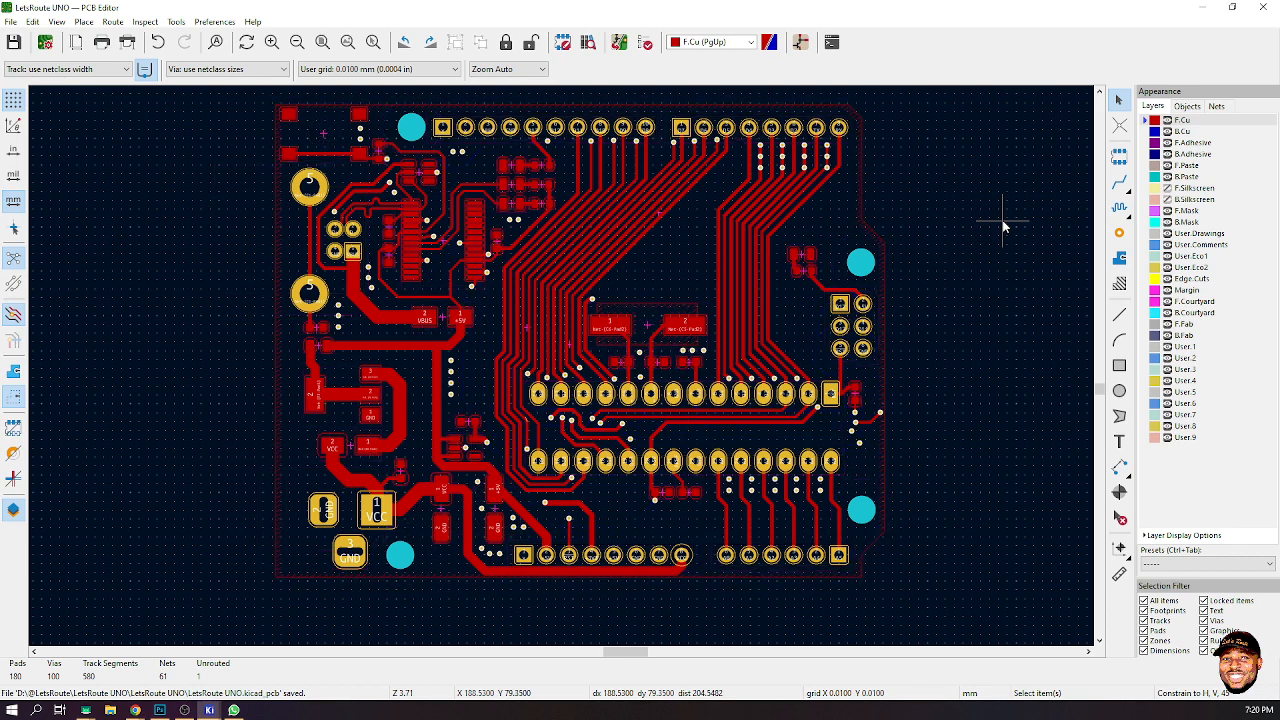
key(ctrl+h)
key(ctrl+h)
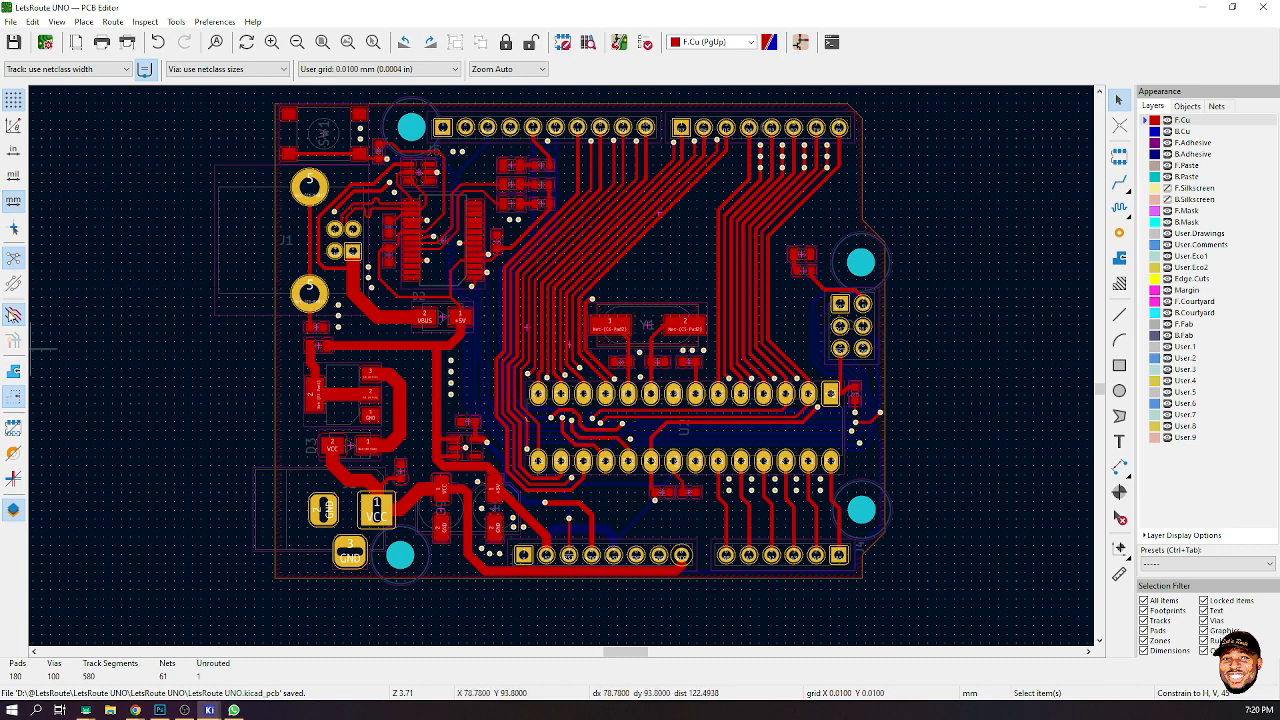
- Turn on filled zone display and refill all copper zones on the board
click(13, 374)
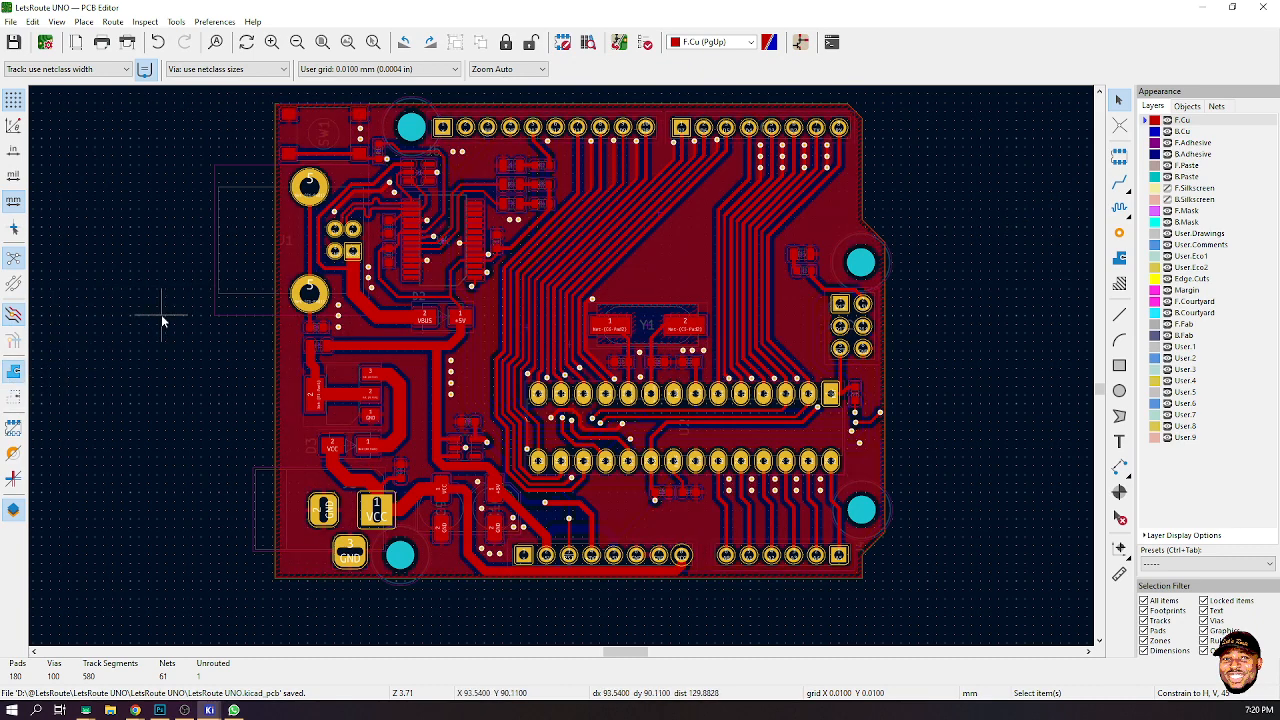
key(b)
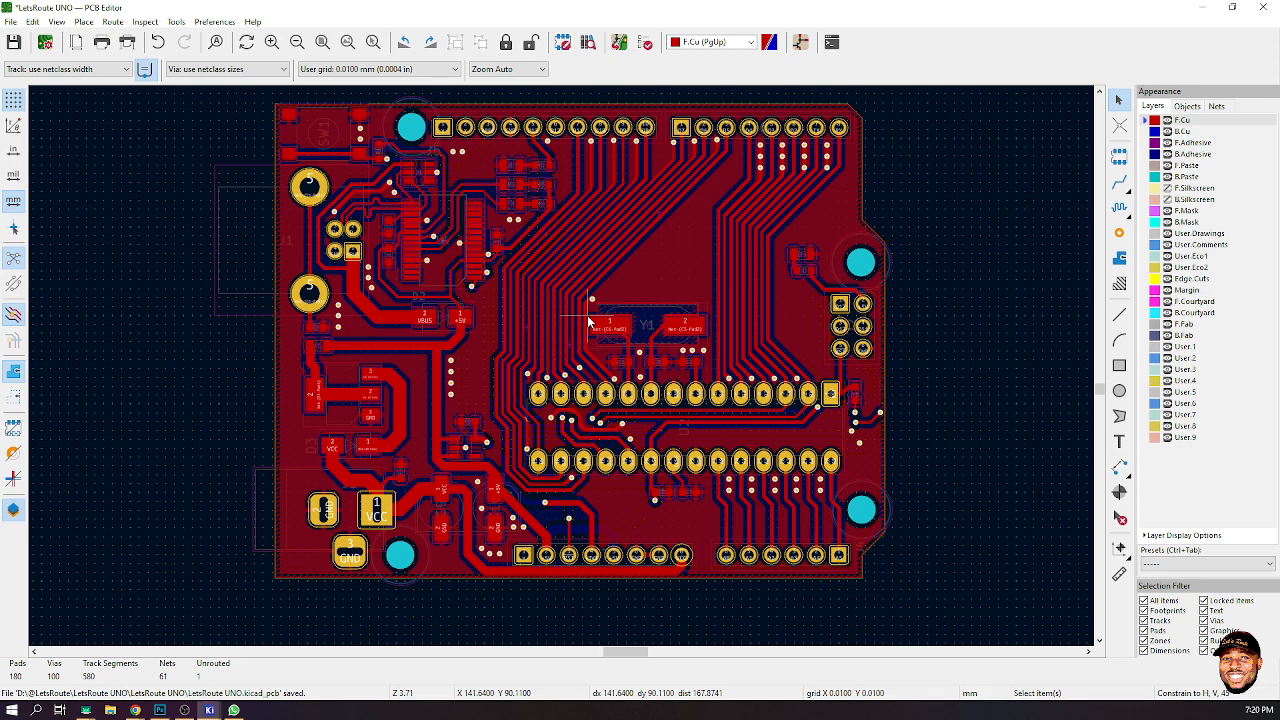
- Switch the contrast mode to hide inactive layers and browse the file export options
key(ctrl+h)
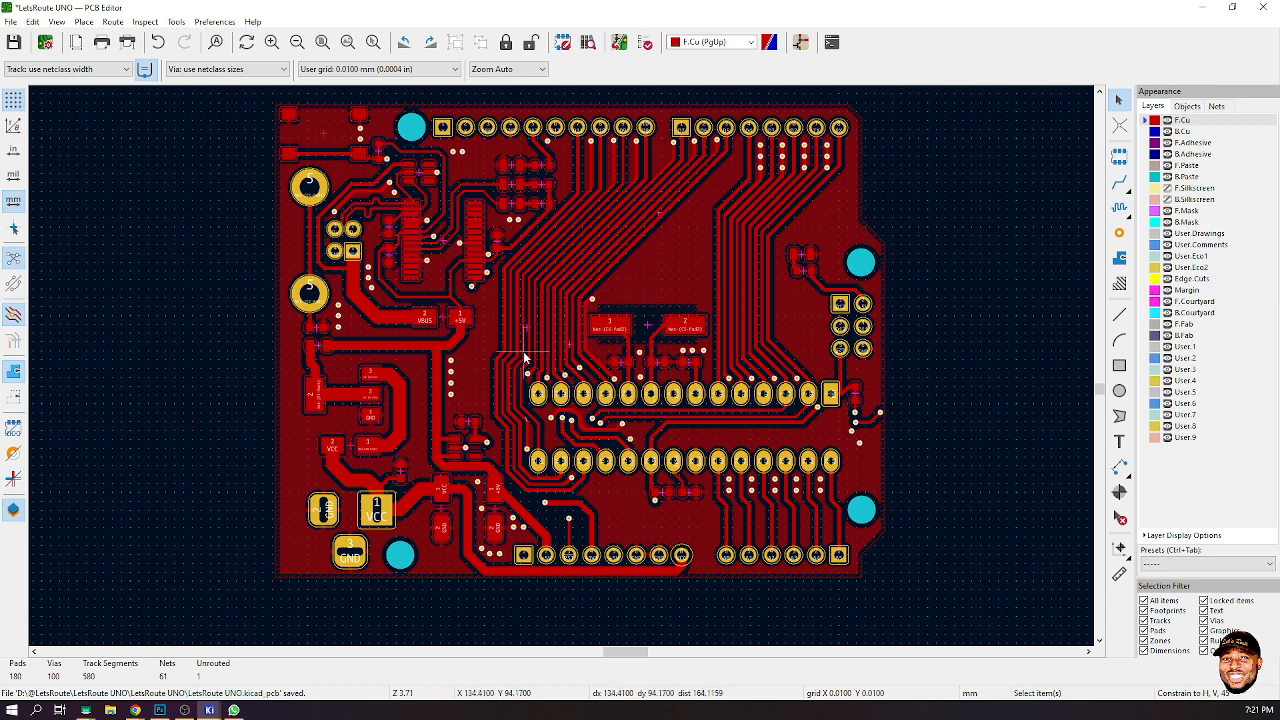
click(12, 22)
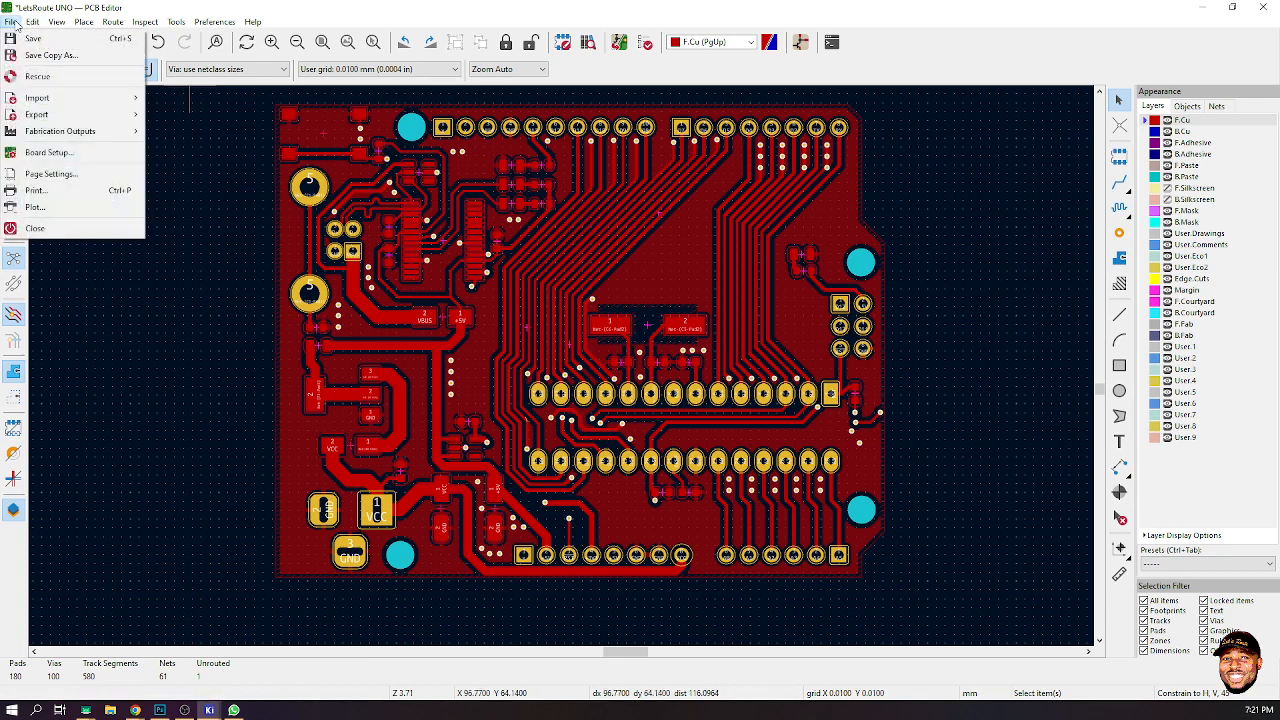
mouse_move(81, 114)
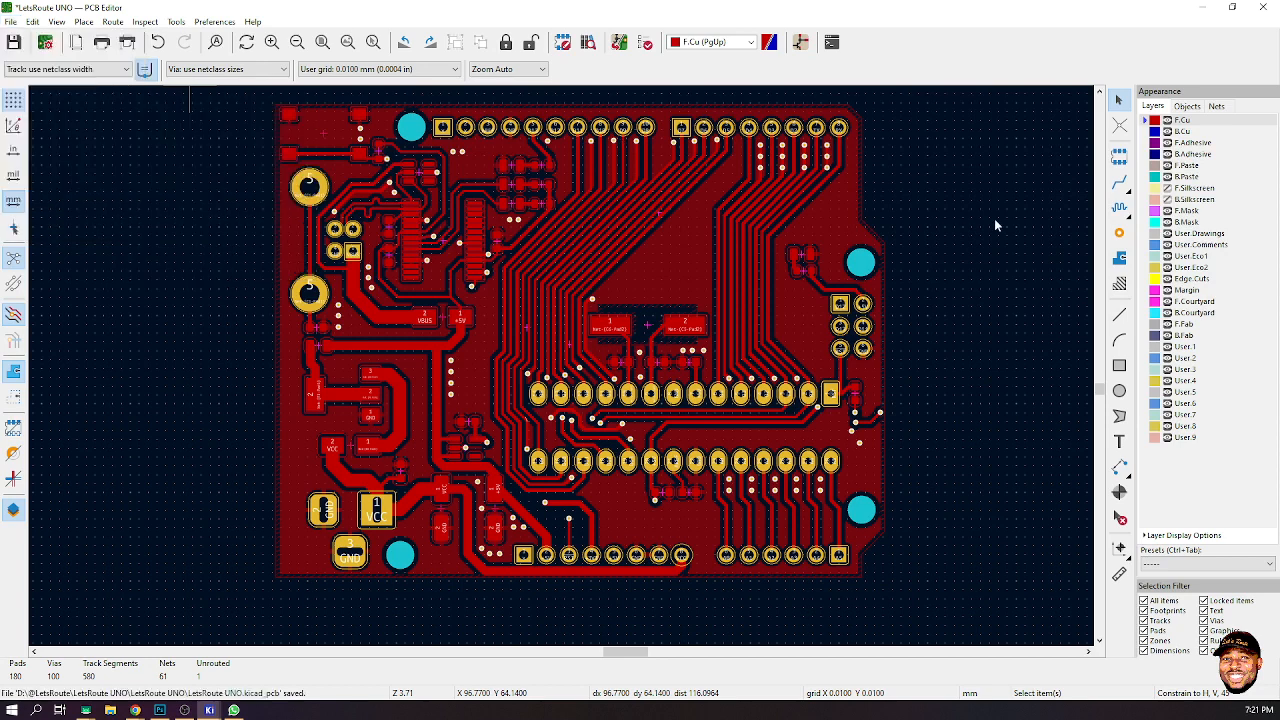
- Save the board
key(ctrl+s)
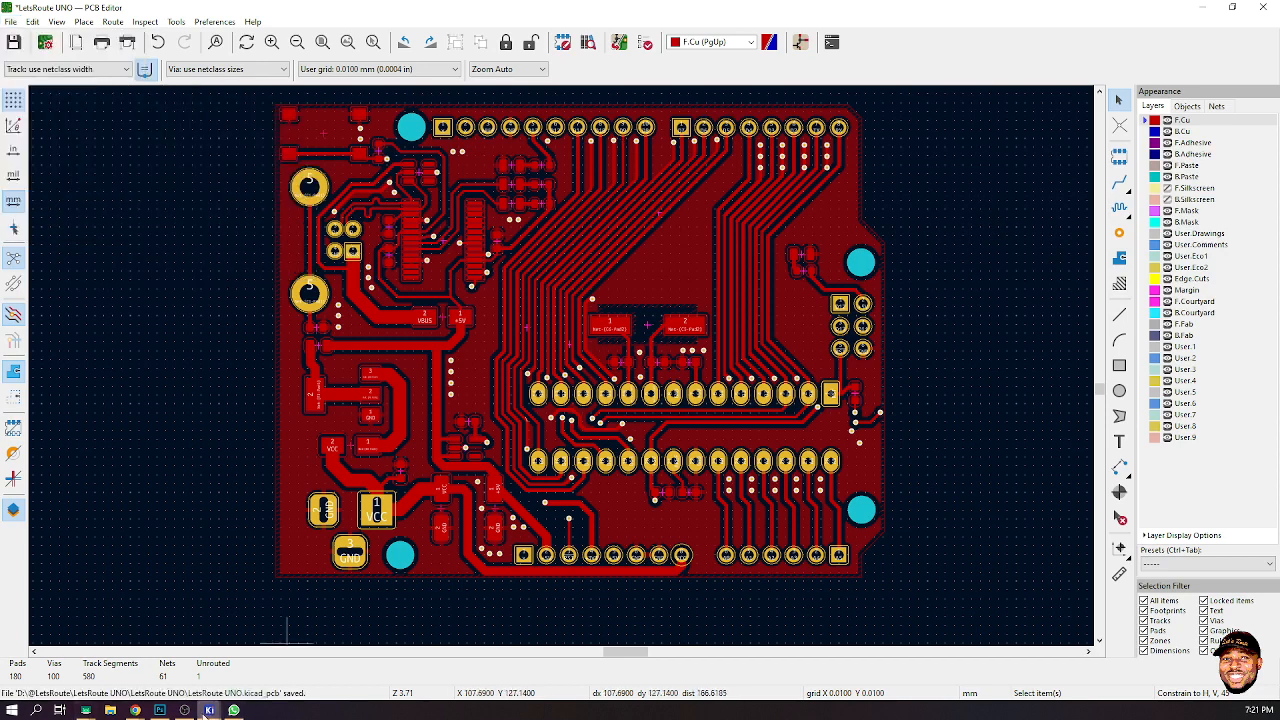
mouse_move(209, 710)
click(234, 710)
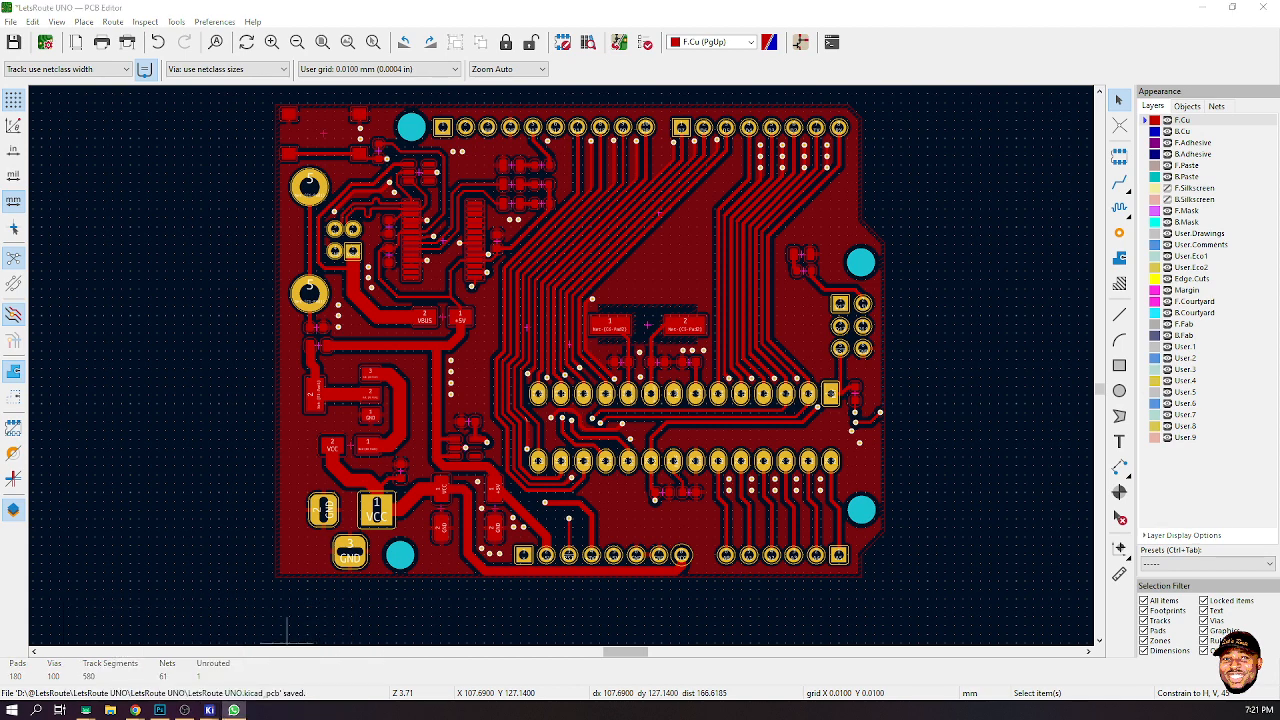
- Make B.Cu the active layer and switch the display back to normal contrast
click(900, 190)
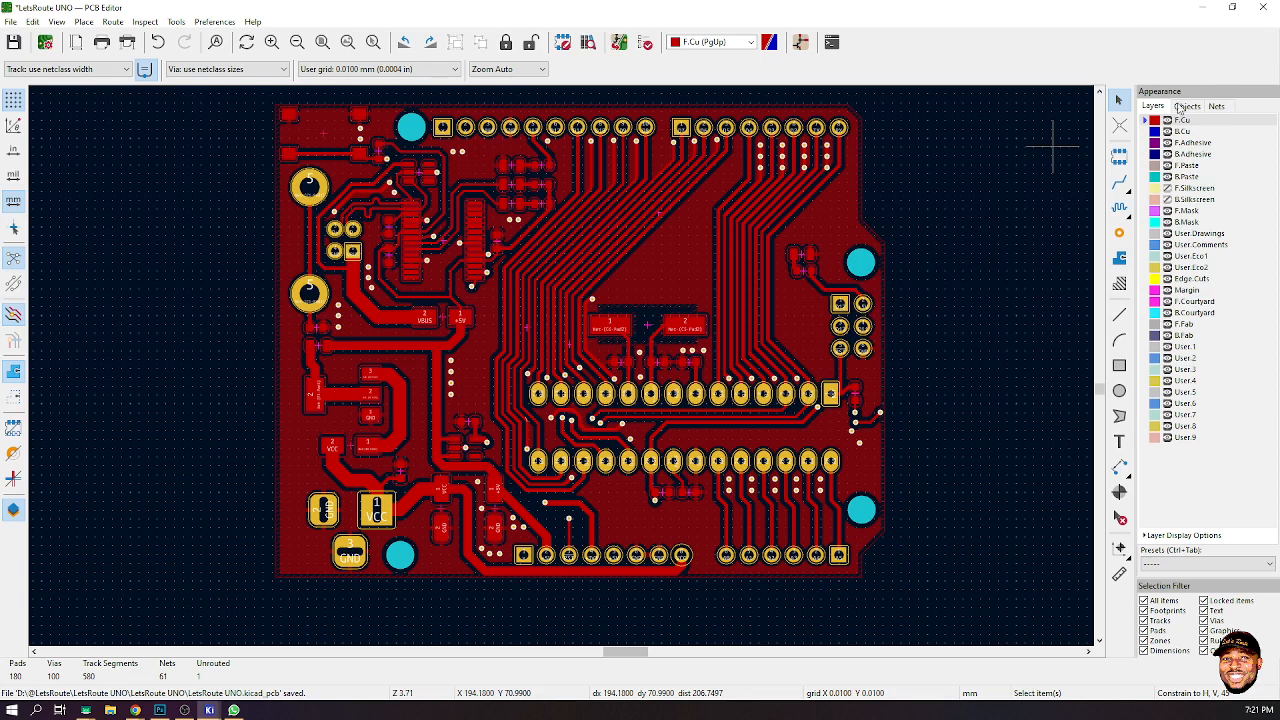
click(1150, 131)
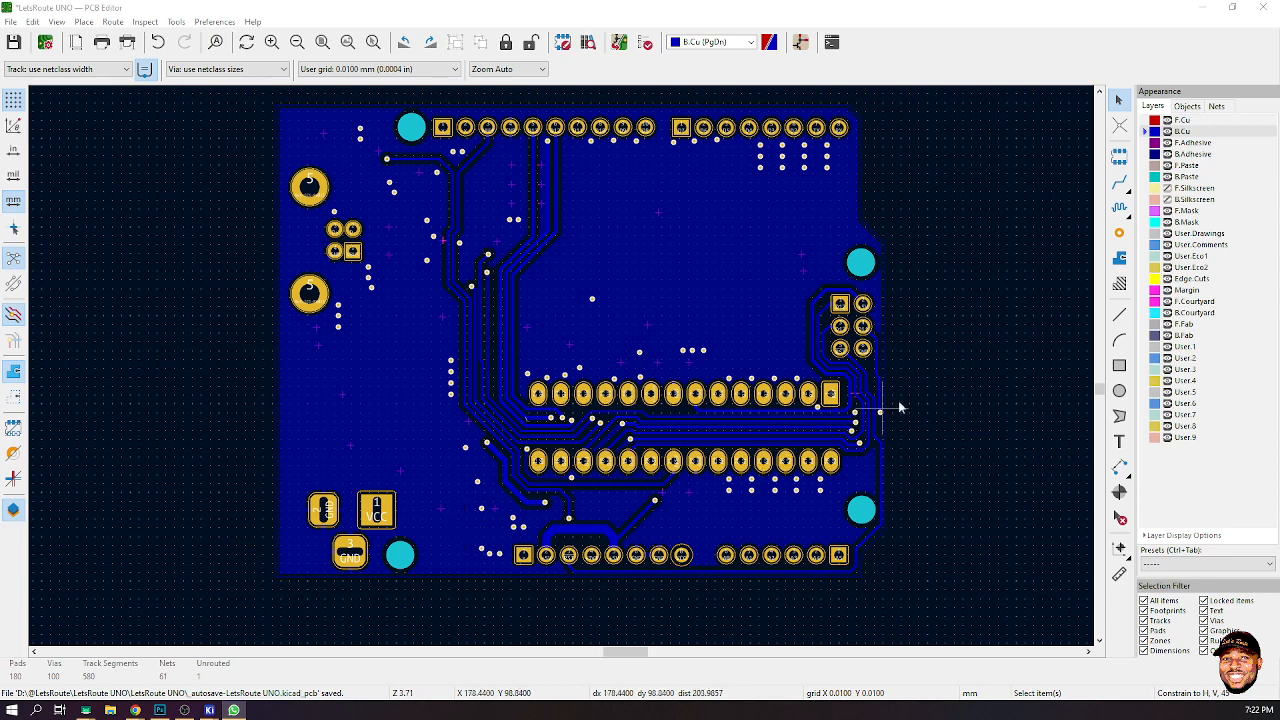
key(ctrl+h)
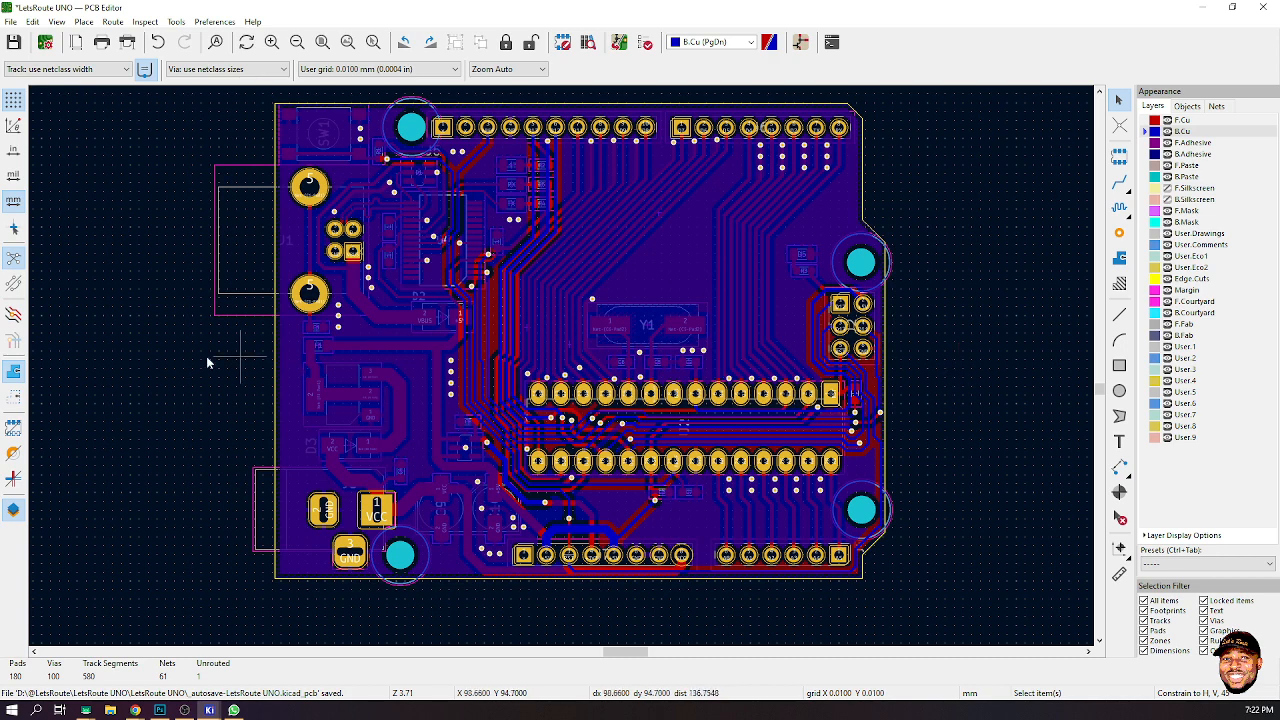
- Switch copper zones to outline display, make F.Cu the active layer again and zoom the board
click(14, 396)
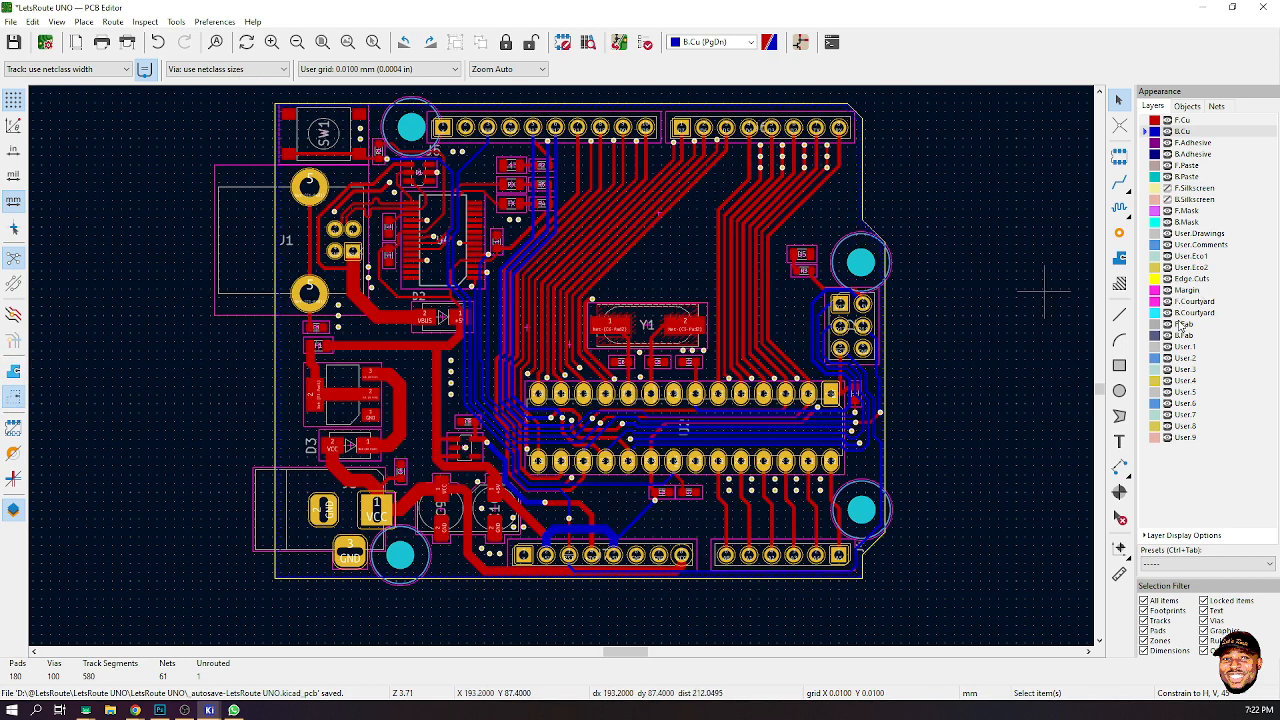
key(Page_Up)
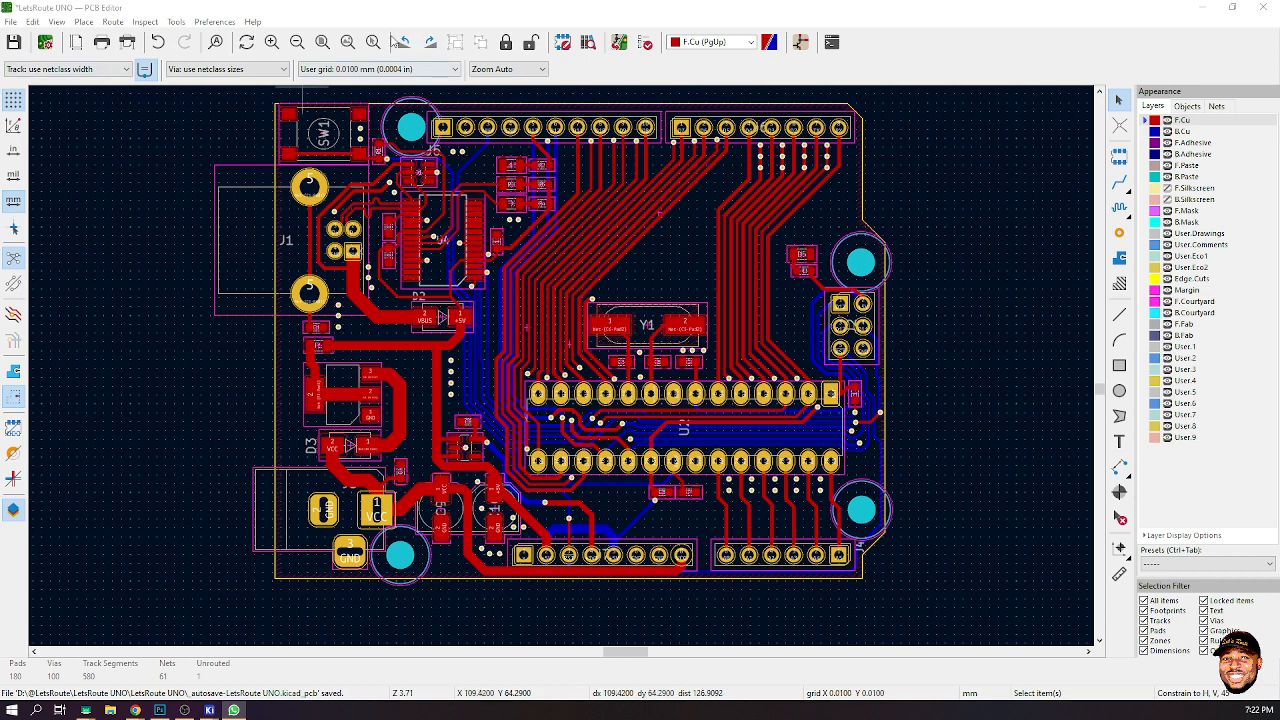
click(322, 42)
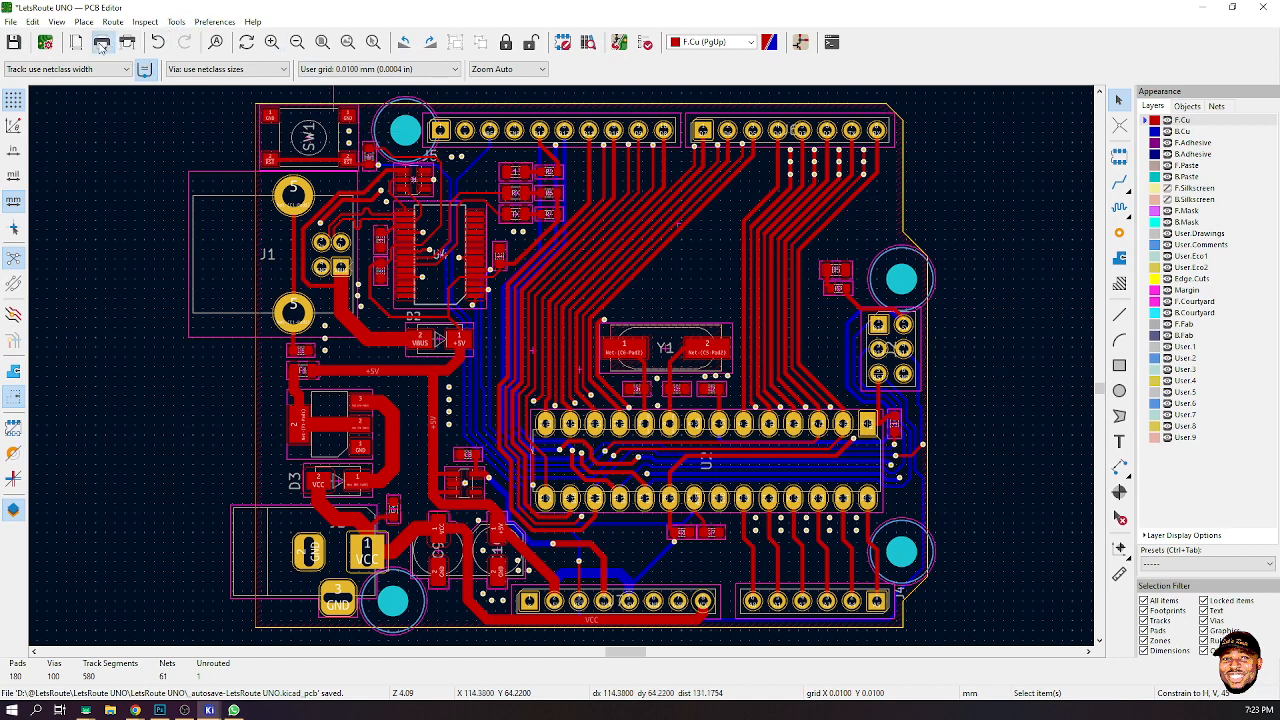
- Open the Print dialog and include the F.Cu and Edge.Cuts layers
key(ctrl+p)
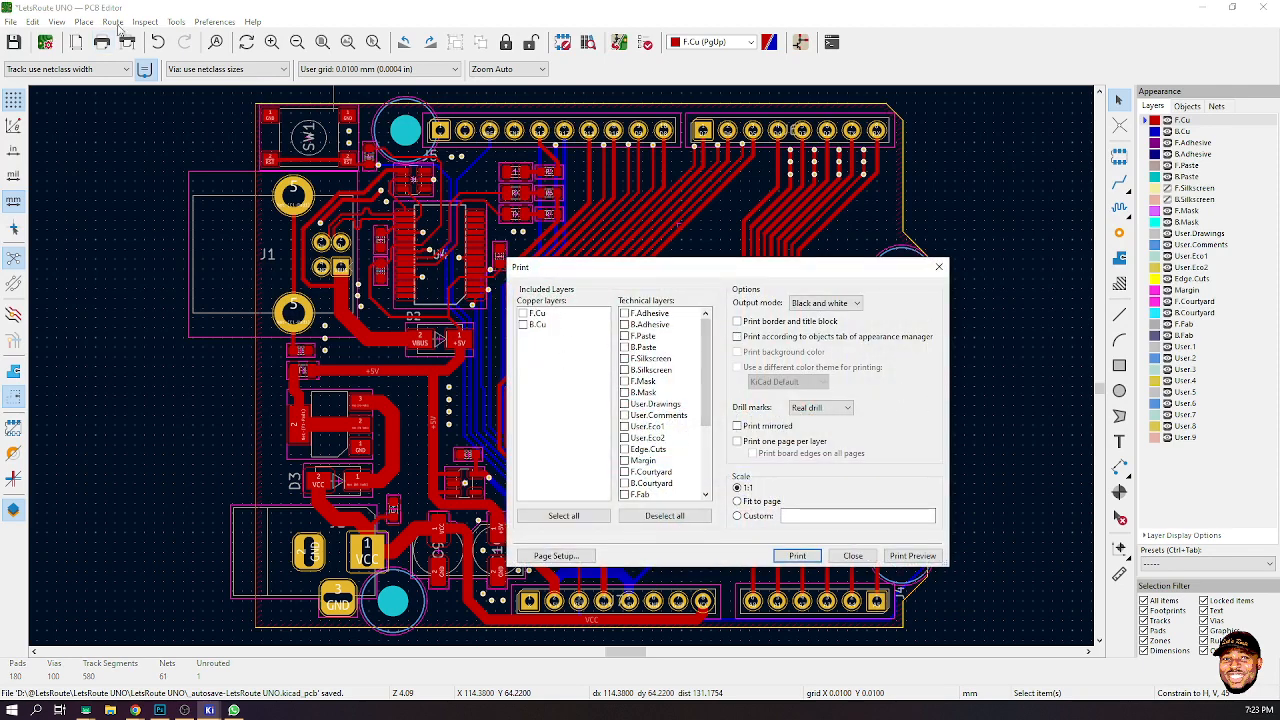
click(522, 314)
scroll(646, 448, down, 2)
scroll(647, 455, down, 2)
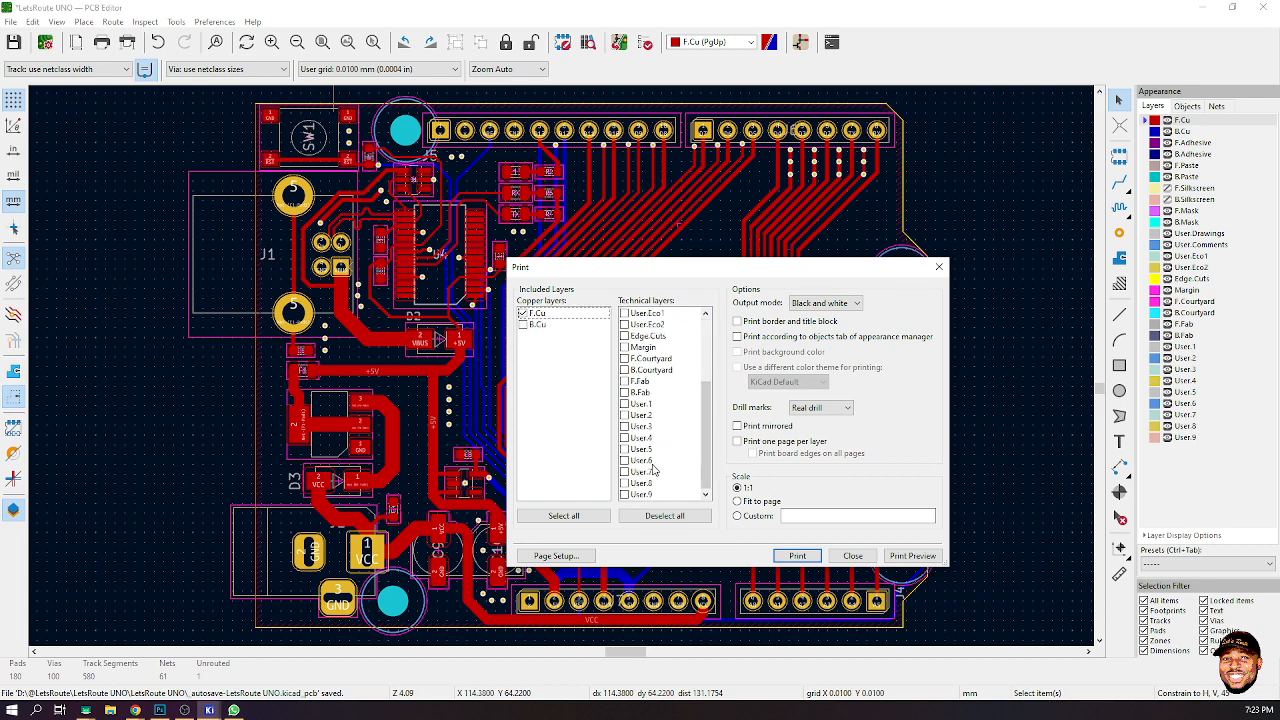
scroll(634, 370, up, 2)
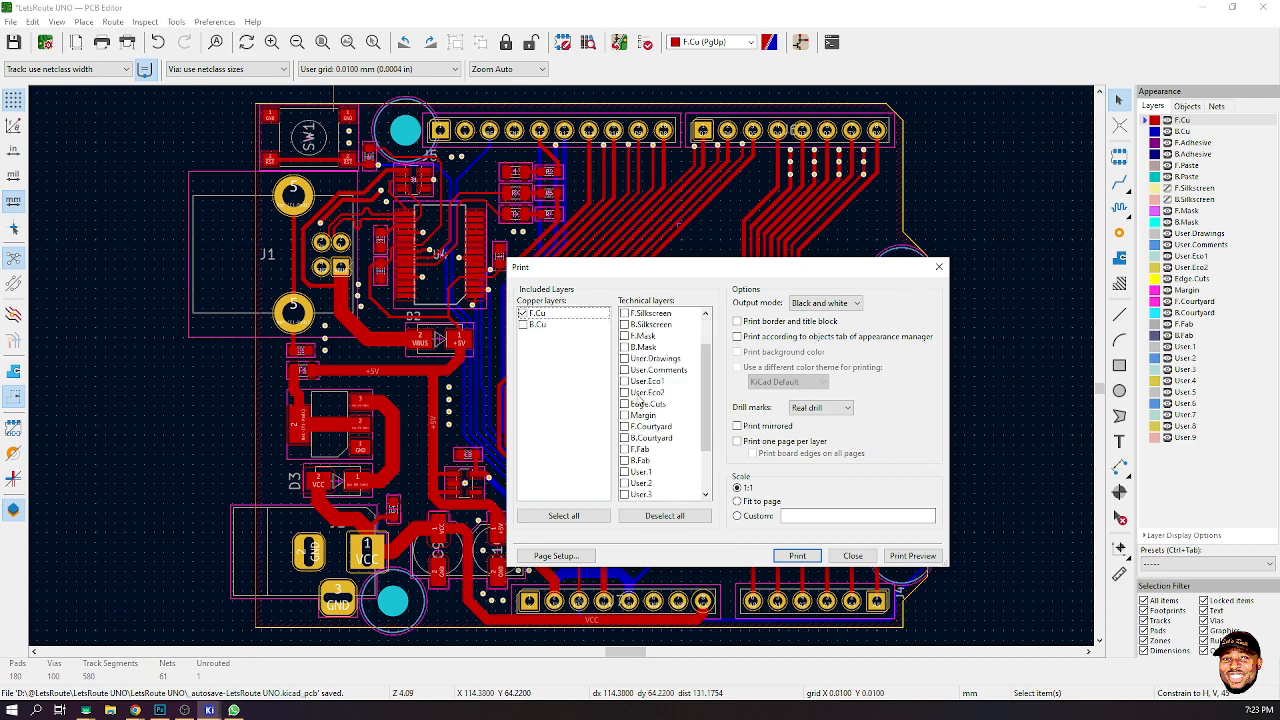
scroll(631, 411, up, 2)
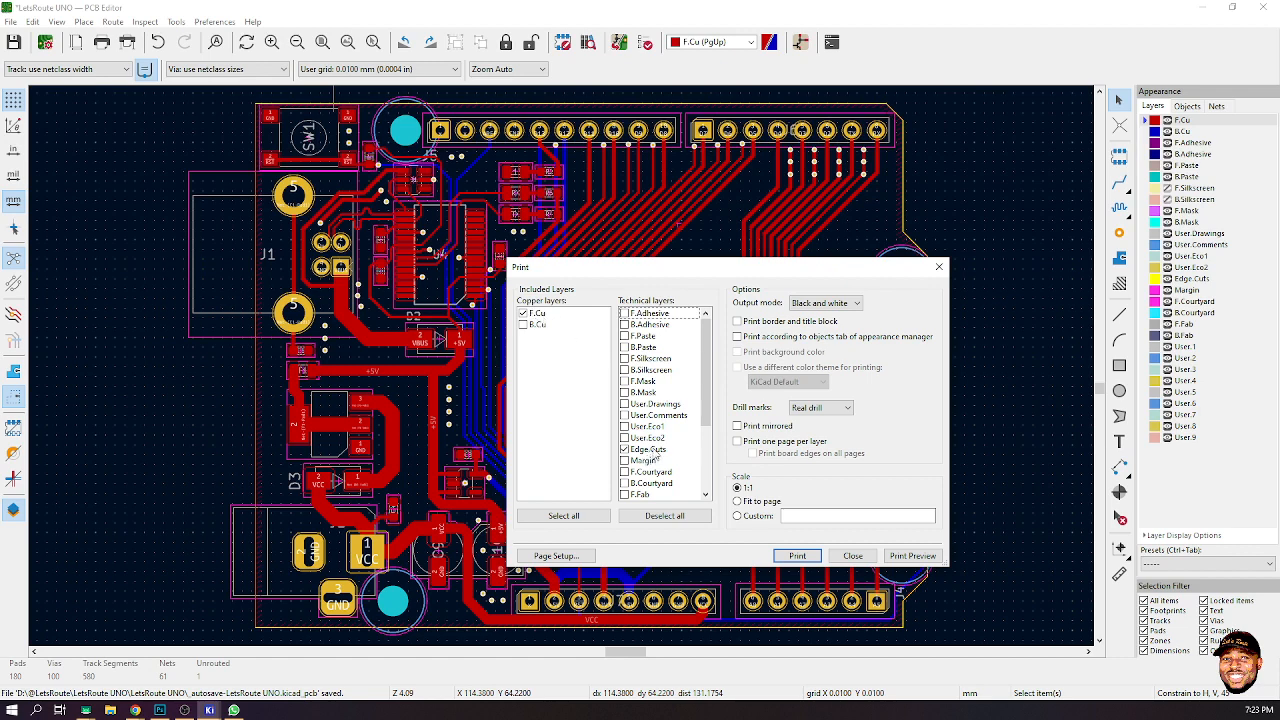
scroll(657, 453, down, 3)
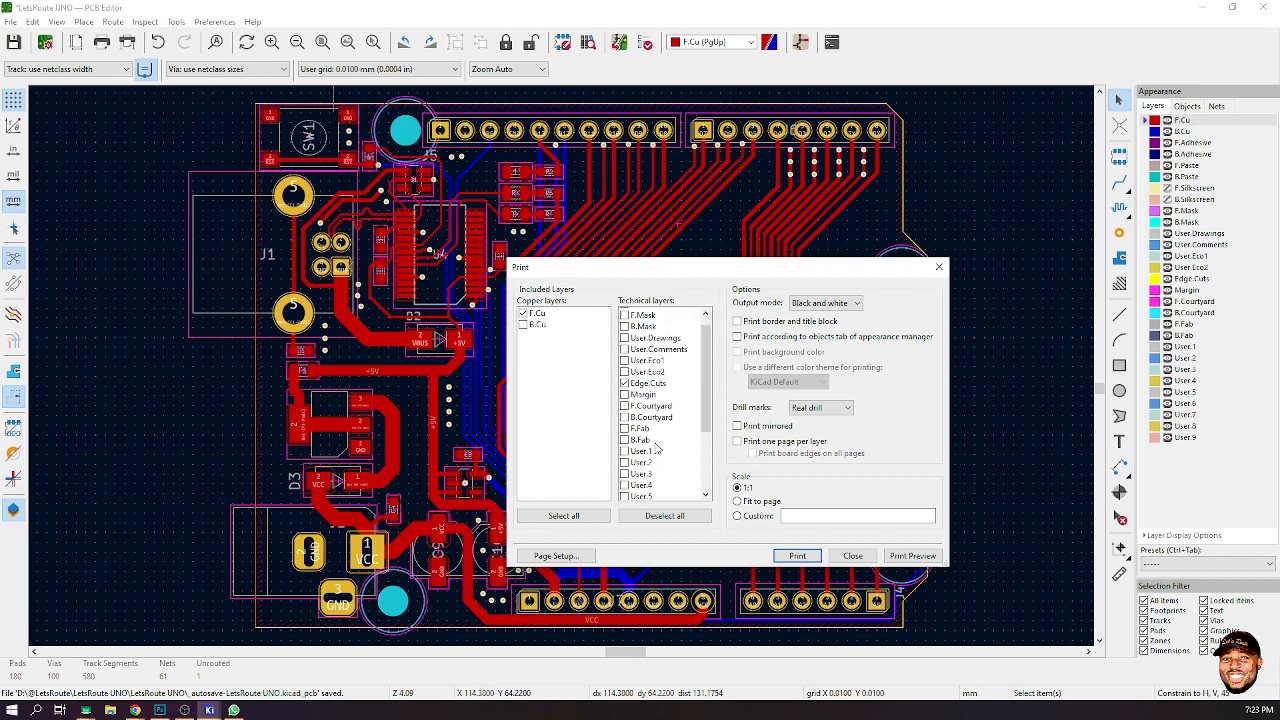
scroll(657, 450, up, 3)
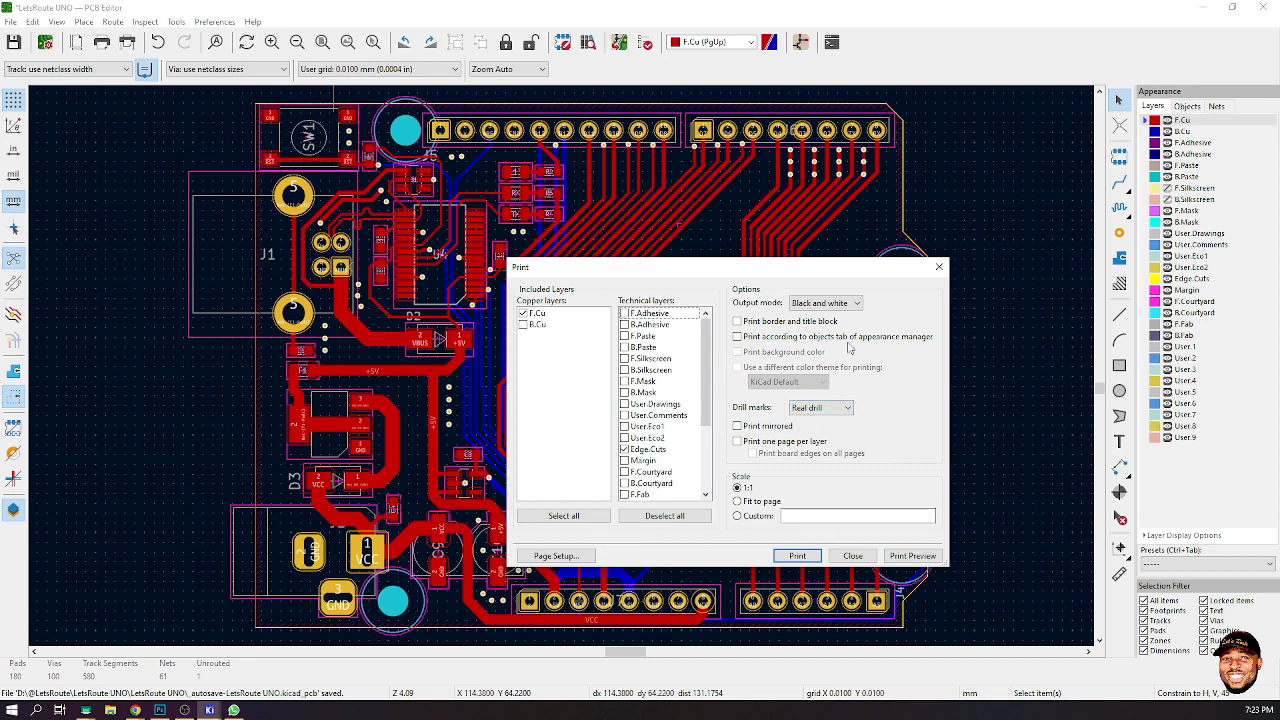
- Preview the black-and-white print of the selected layers
click(825, 302)
click(825, 302)
click(906, 557)
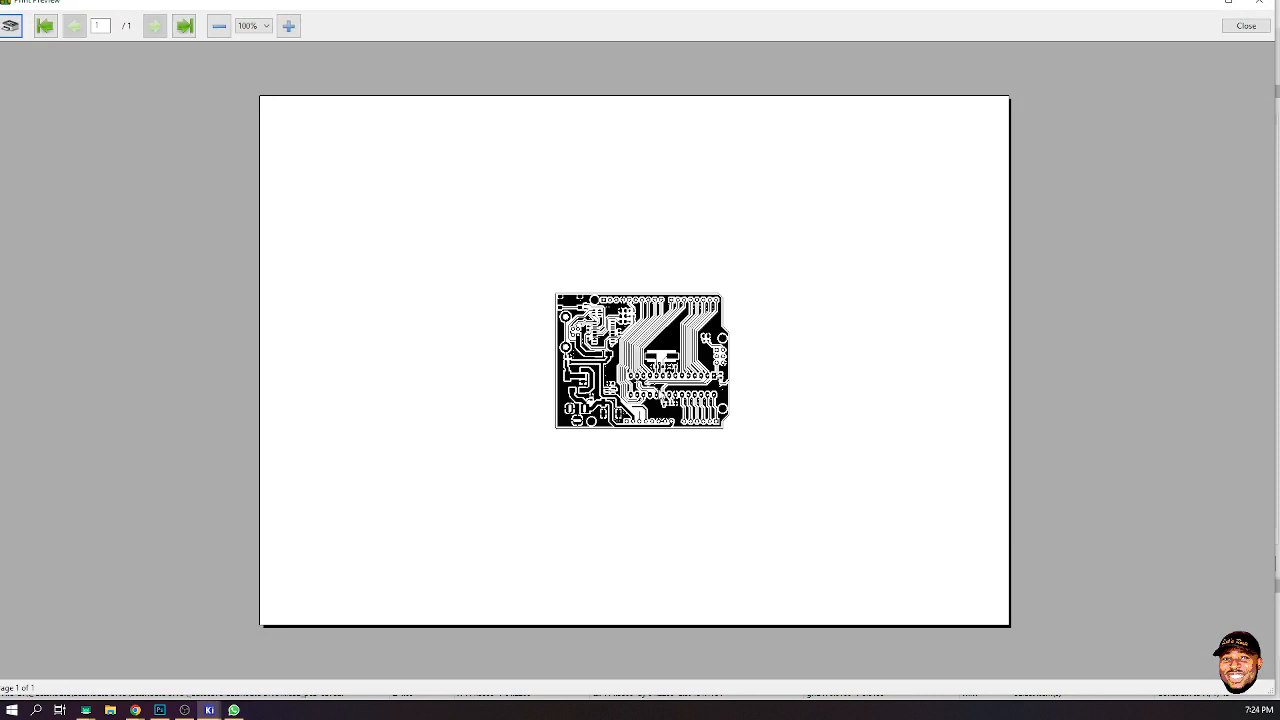
click(1246, 25)
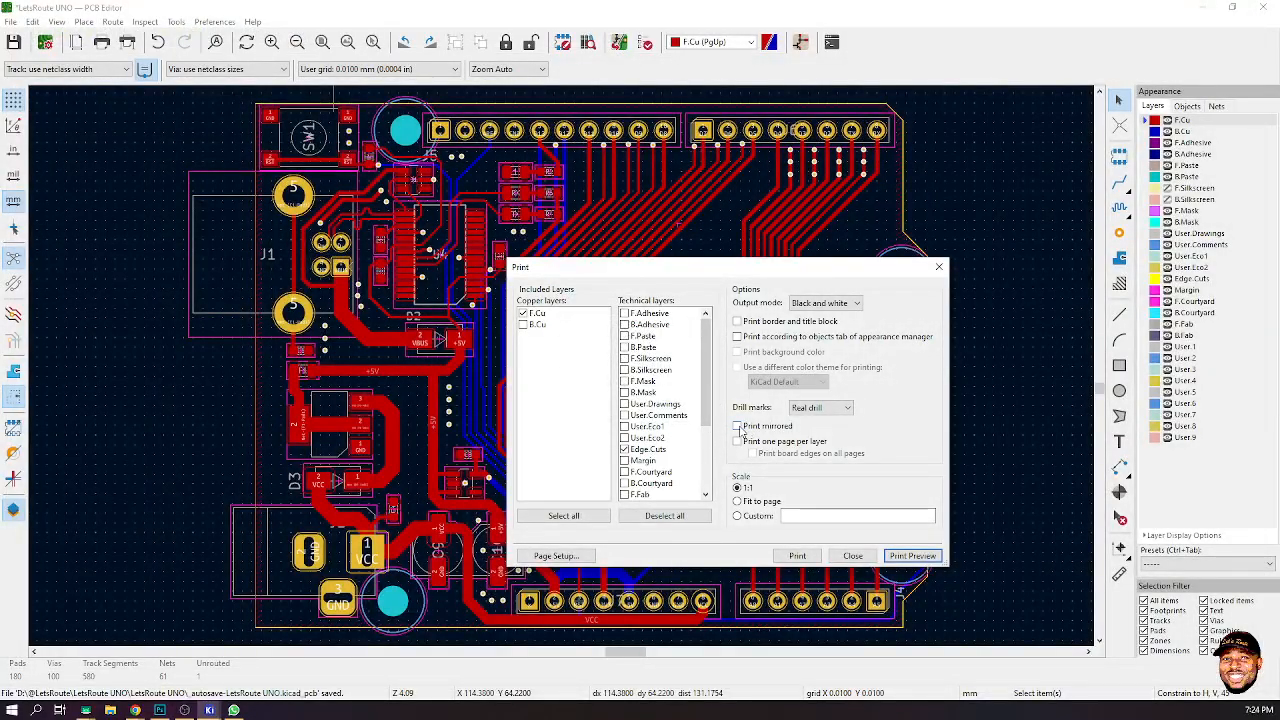
- Enable Print mirrored, preview the mirrored print and close the Print dialog
click(738, 426)
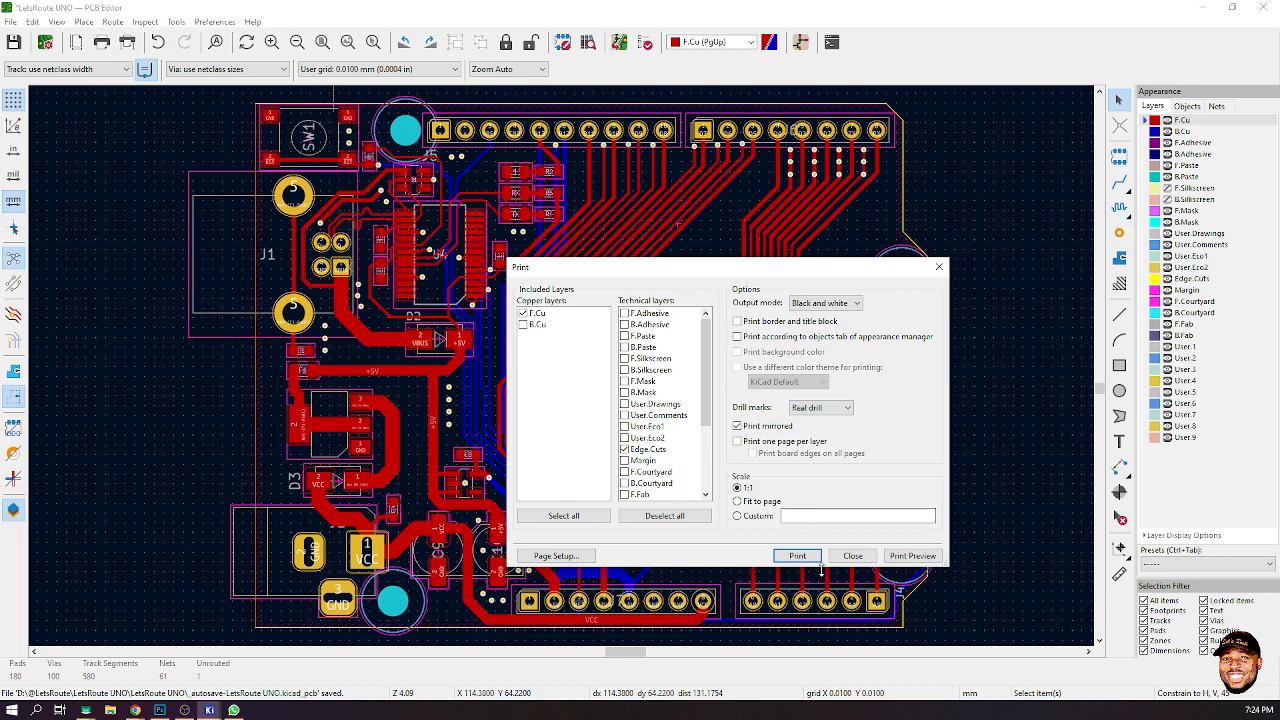
click(911, 555)
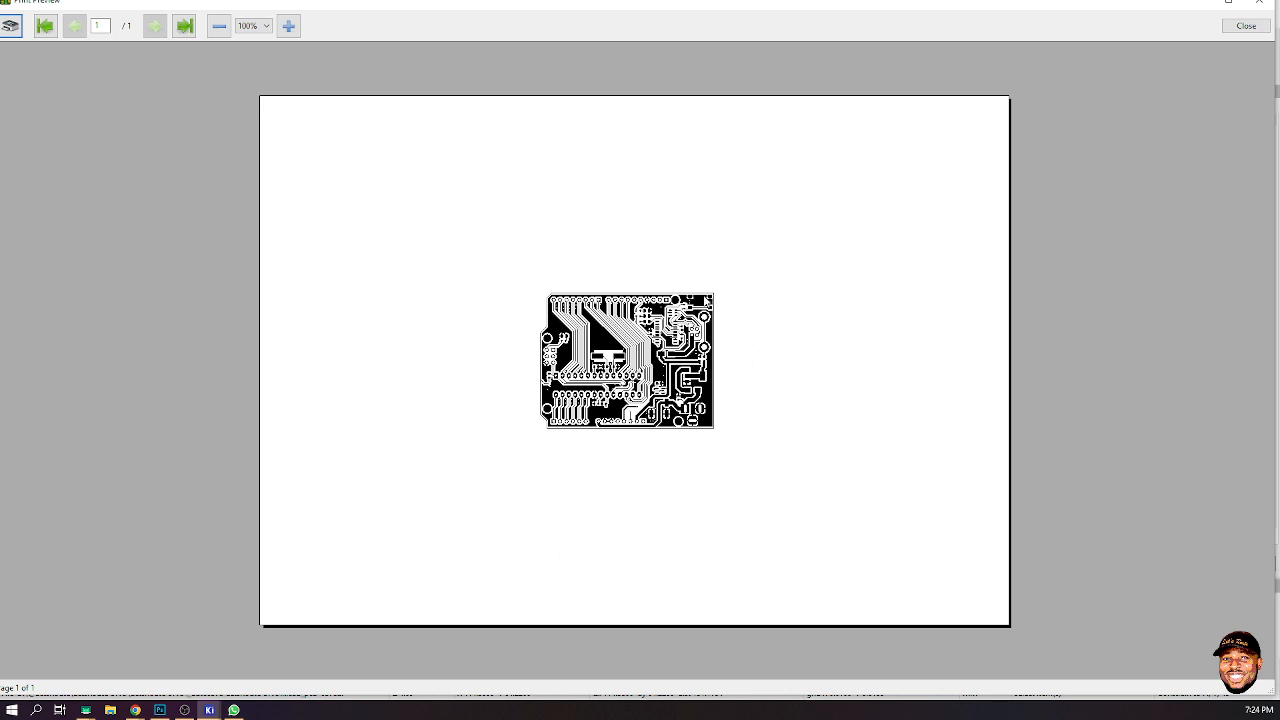
click(1250, 26)
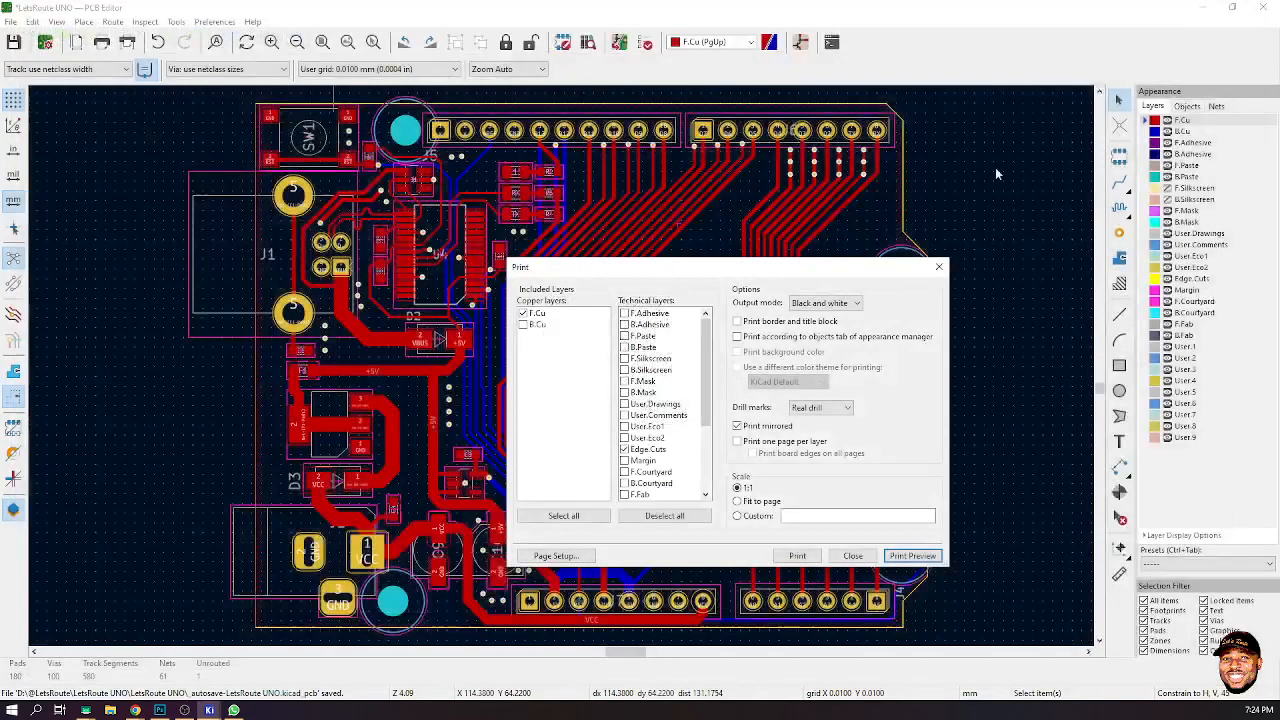
click(938, 266)
- Save a copy of the board as LetsRoute UNO_DEV
scroll(563, 372, down, 4)
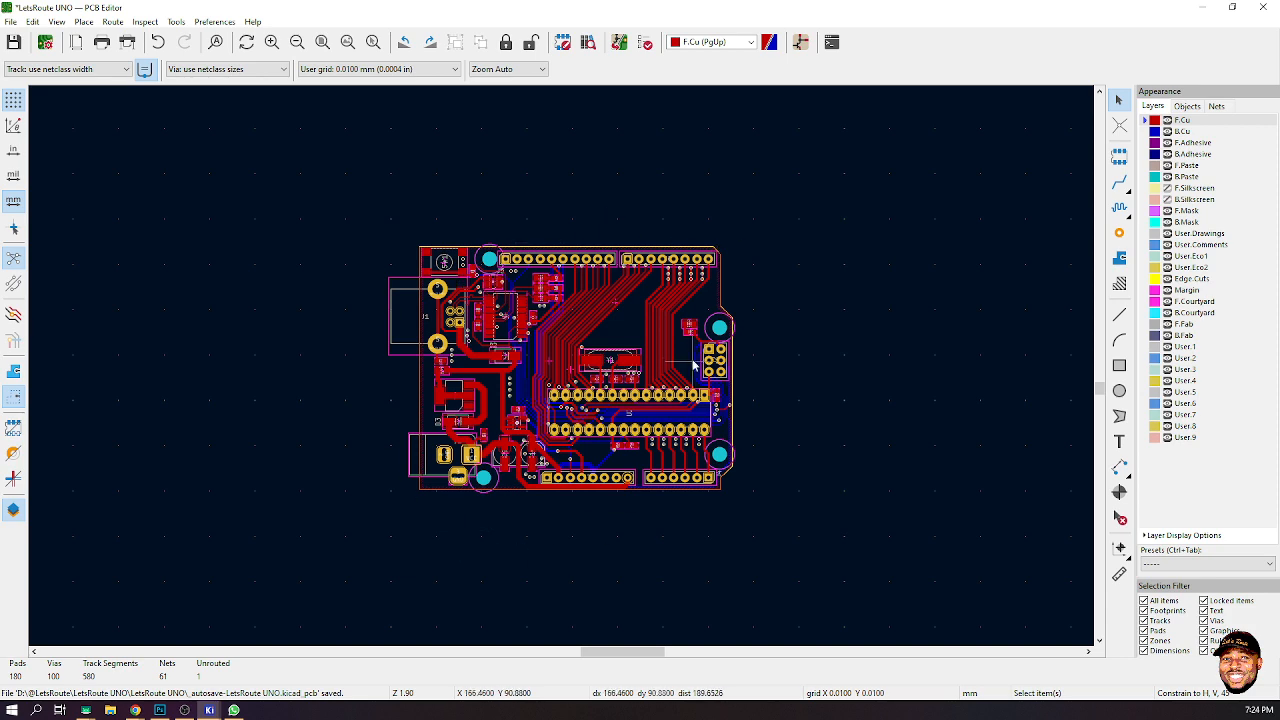
middle_drag(877, 427, 563, 366)
scroll(563, 366, down, 4)
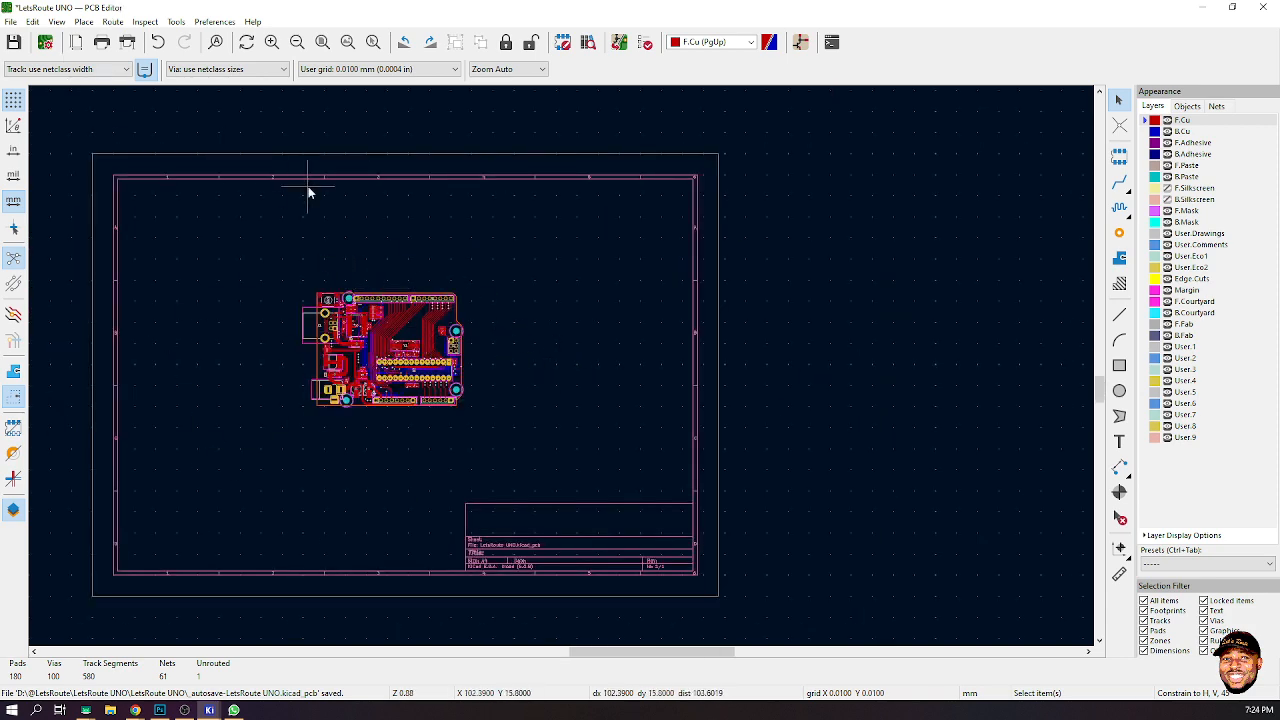
click(10, 21)
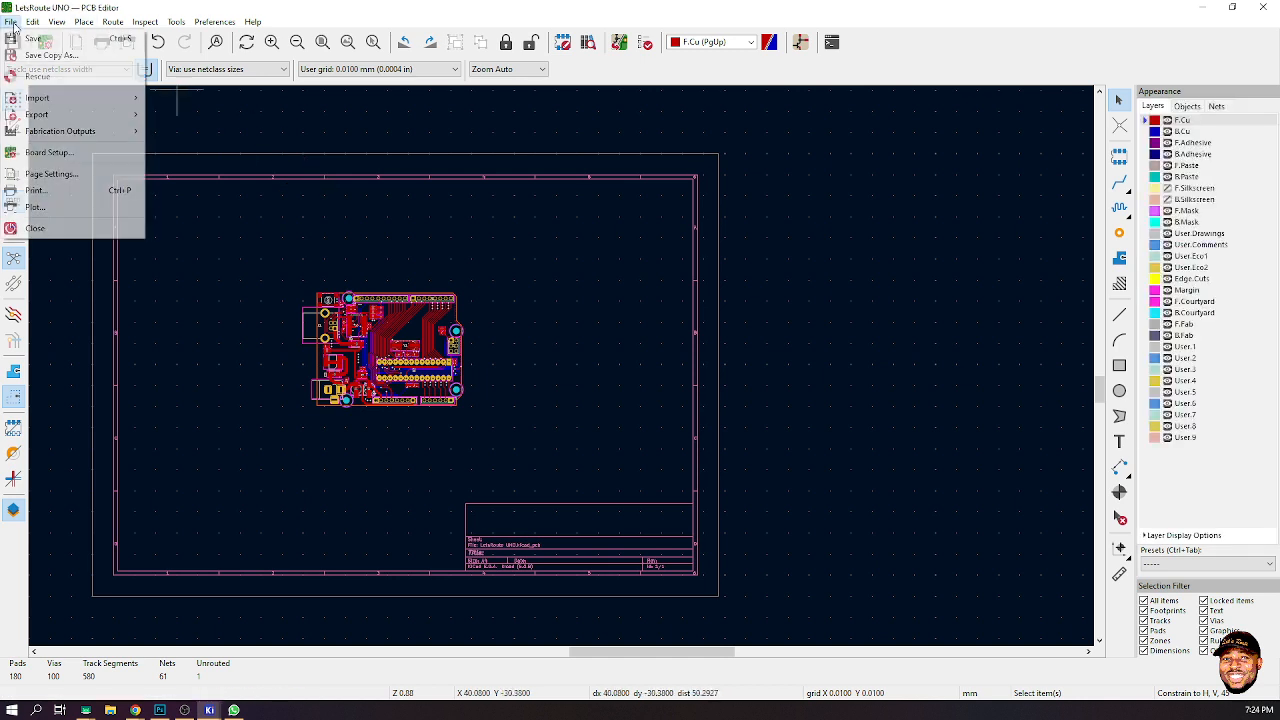
click(88, 56)
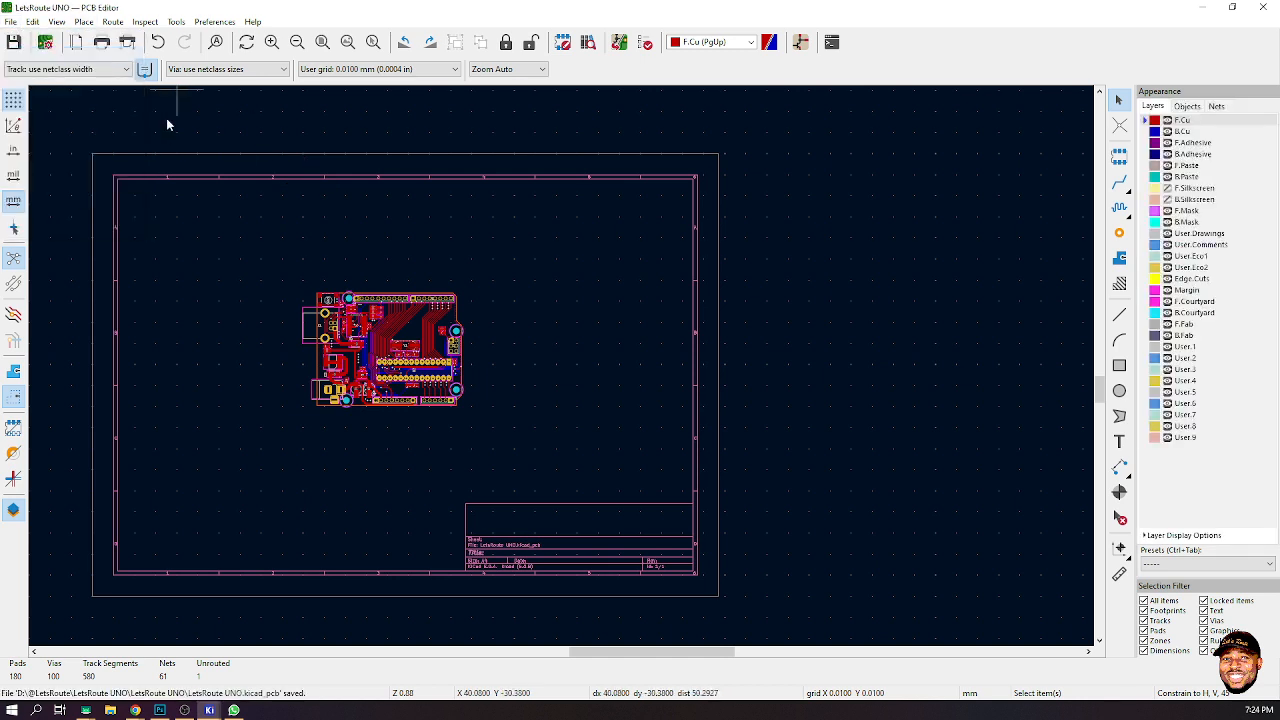
click(228, 322)
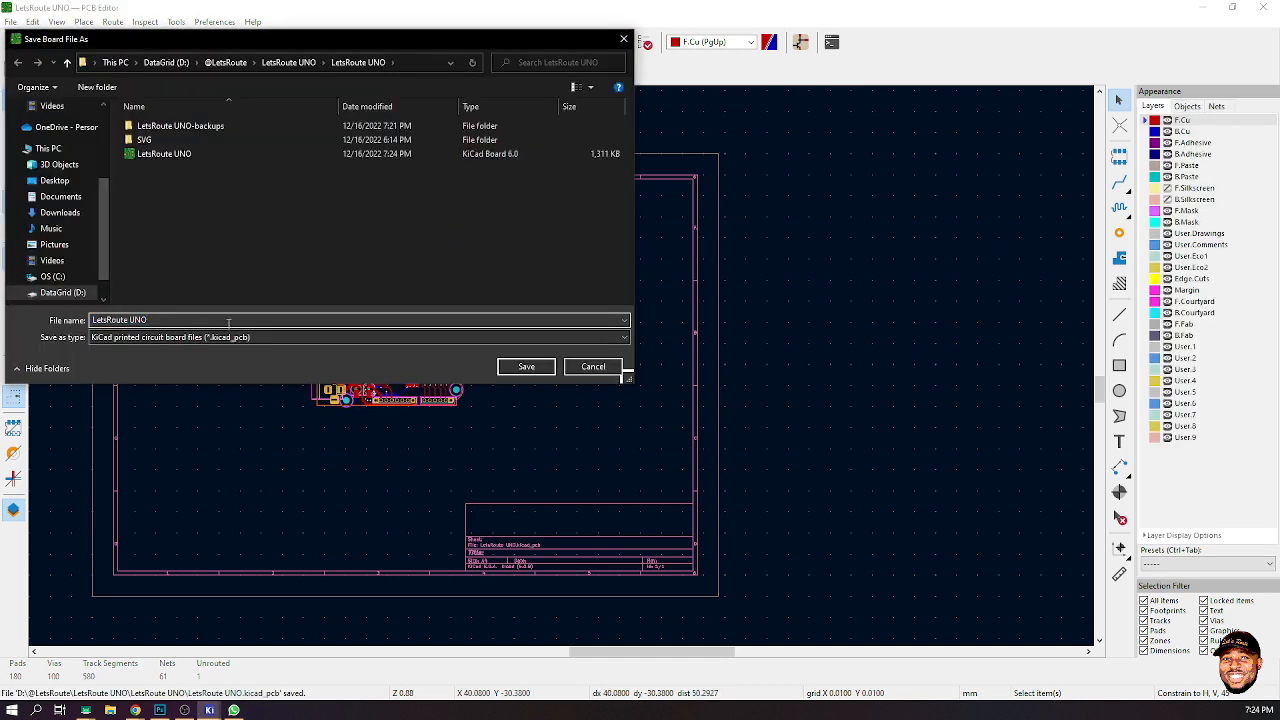
text(_DEV)
key(Return)
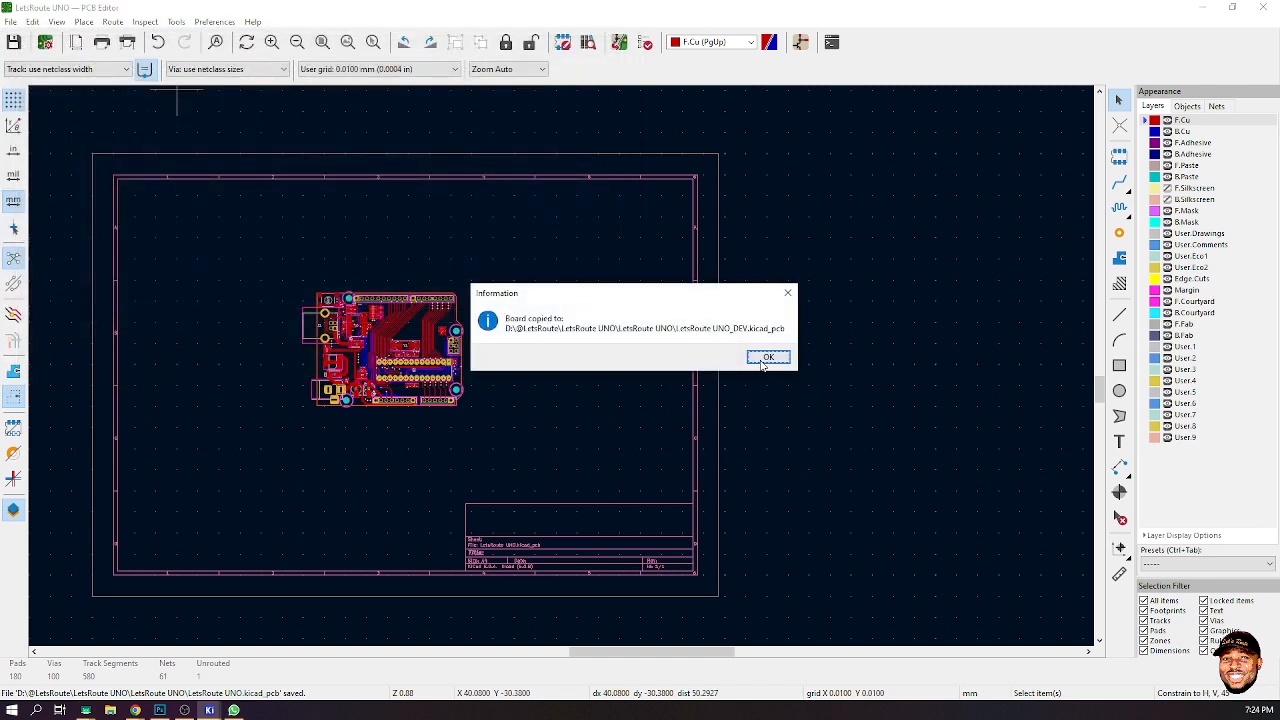
click(766, 358)
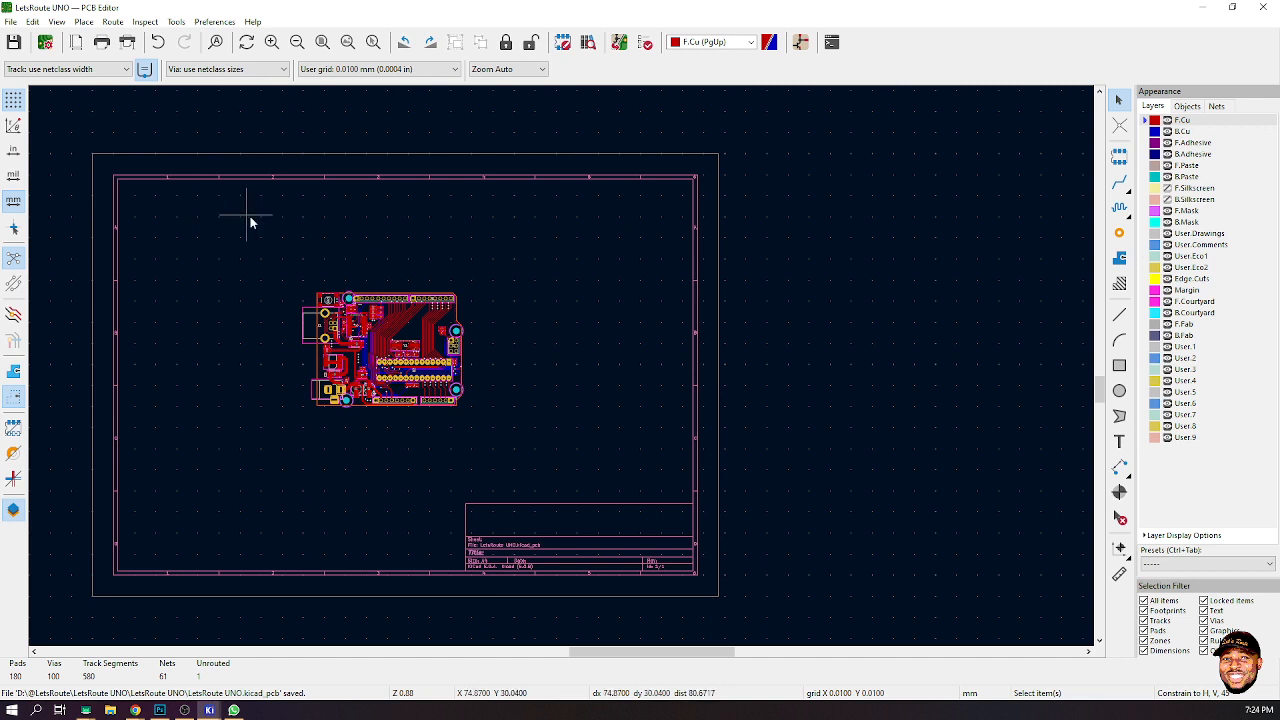
- Save the board and close the PCB editor
click(10, 21)
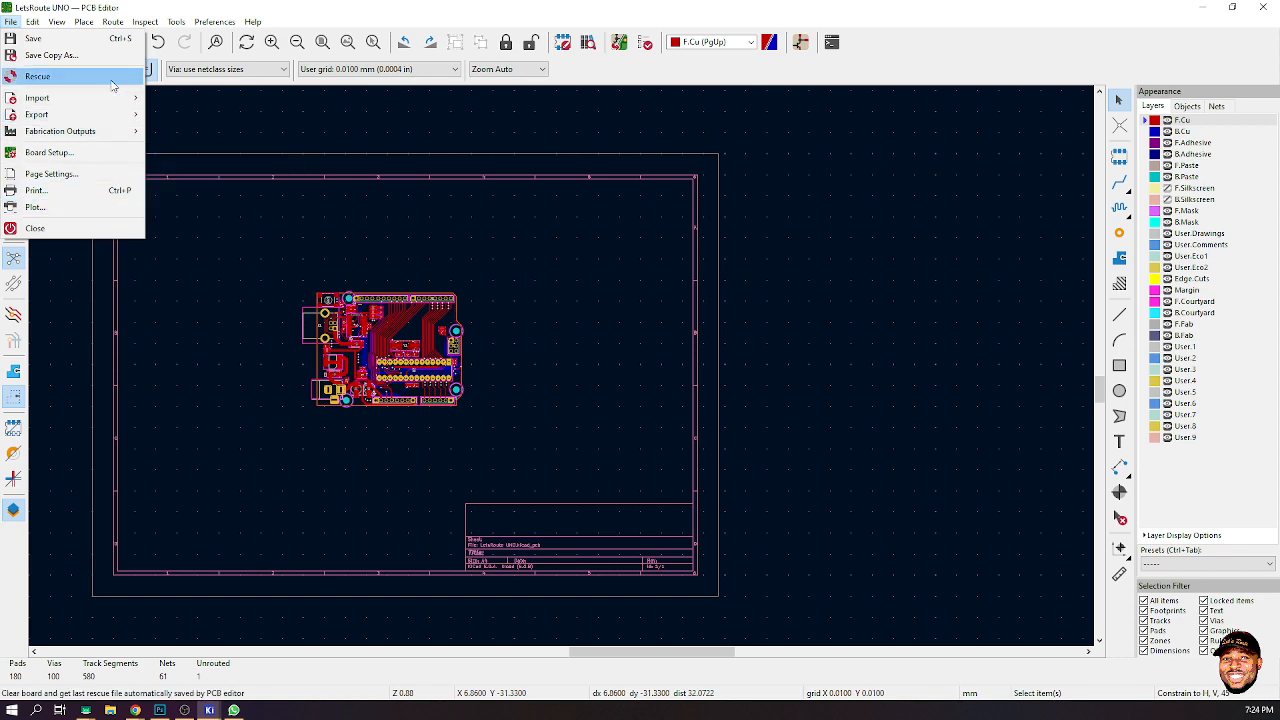
click(341, 124)
key(ctrl+s)
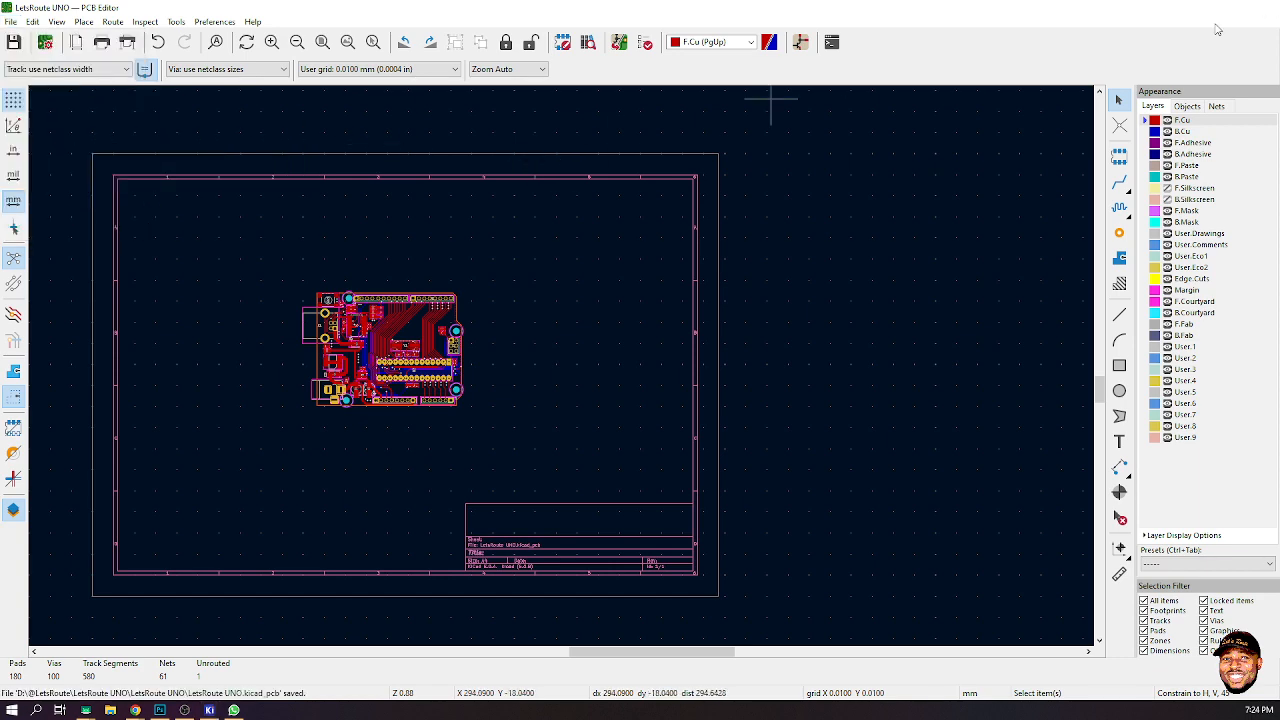
click(1265, 7)
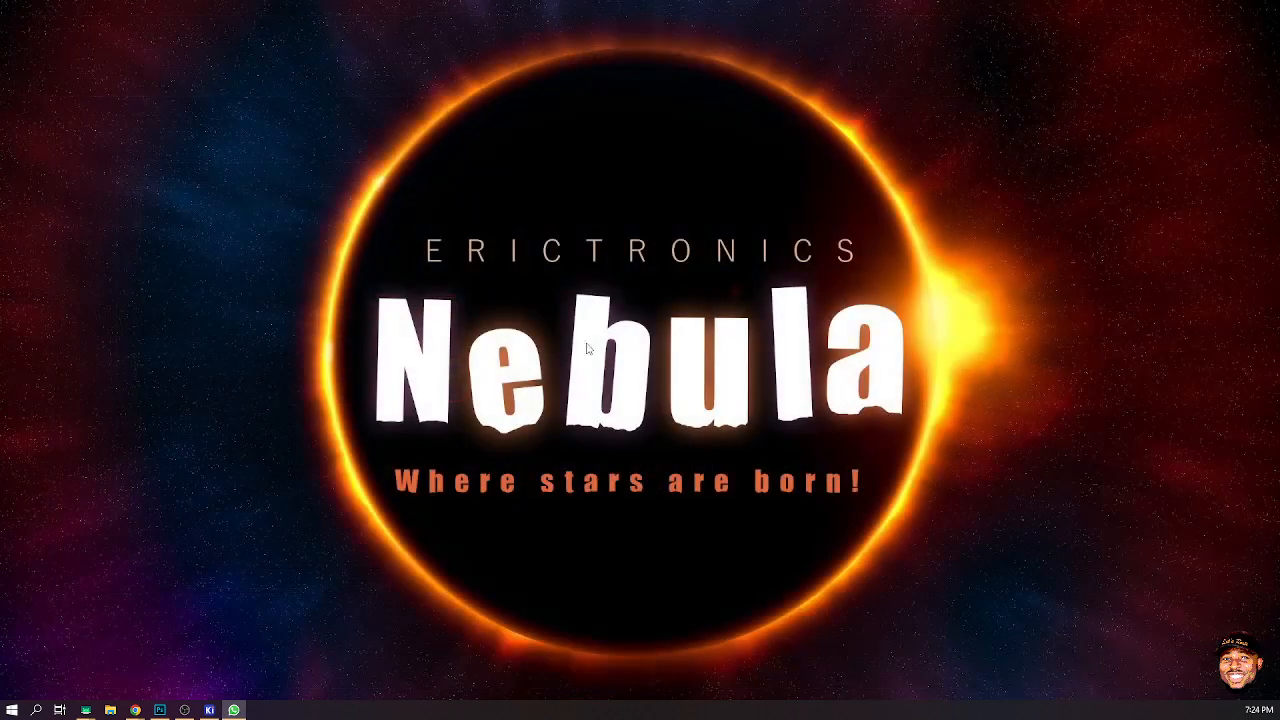
- Open LetsRoute UNO_DEV.kicad_pcb from the project manager and maximize the PCB editor window
click(211, 711)
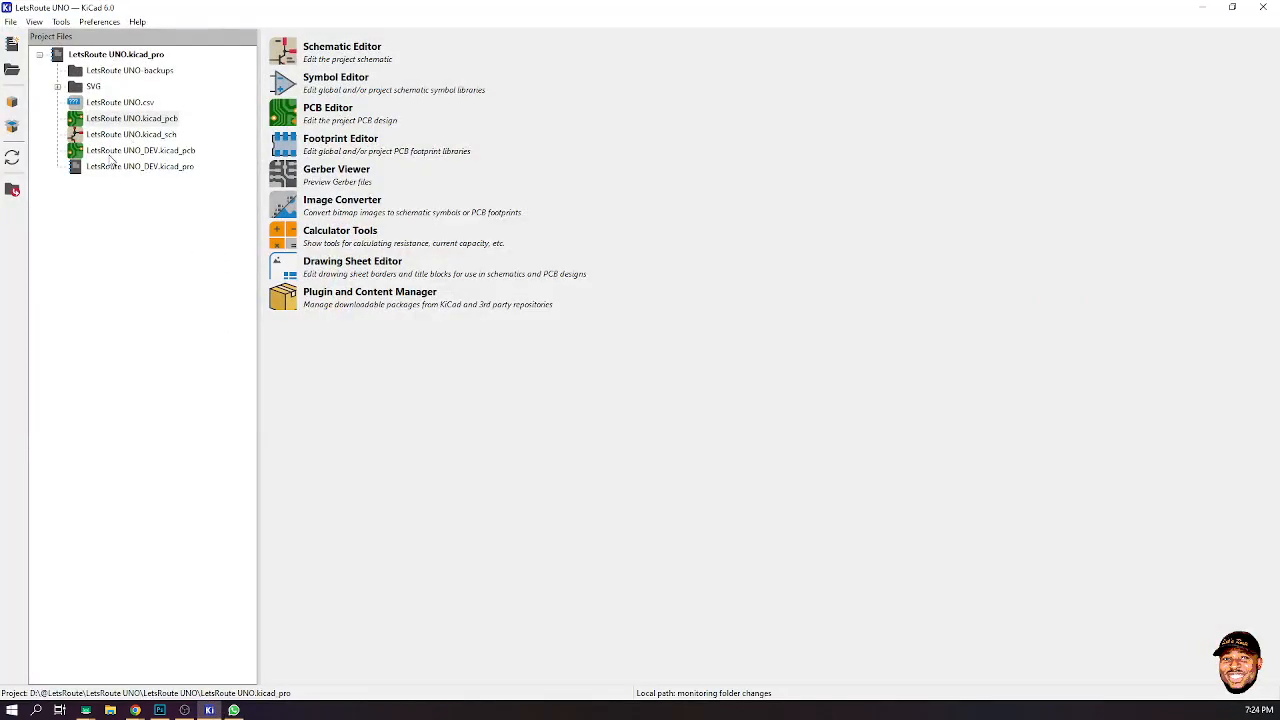
double_click(129, 151)
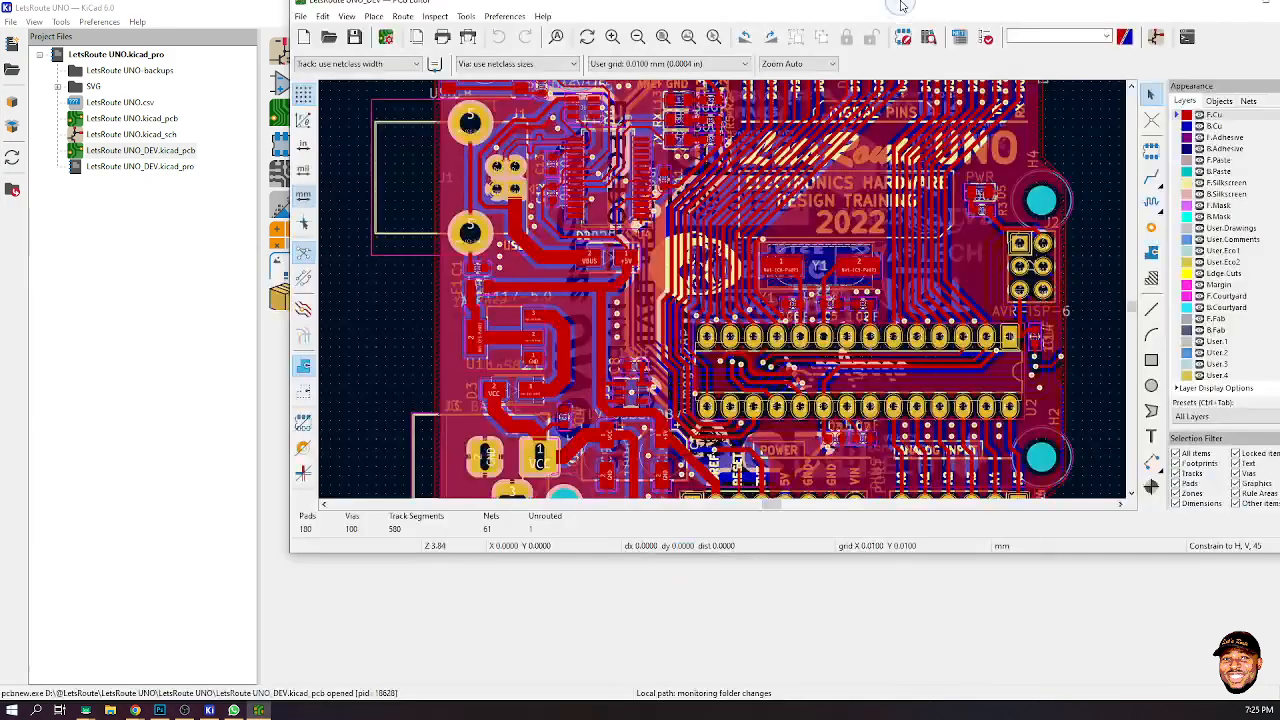
double_click(900, 5)
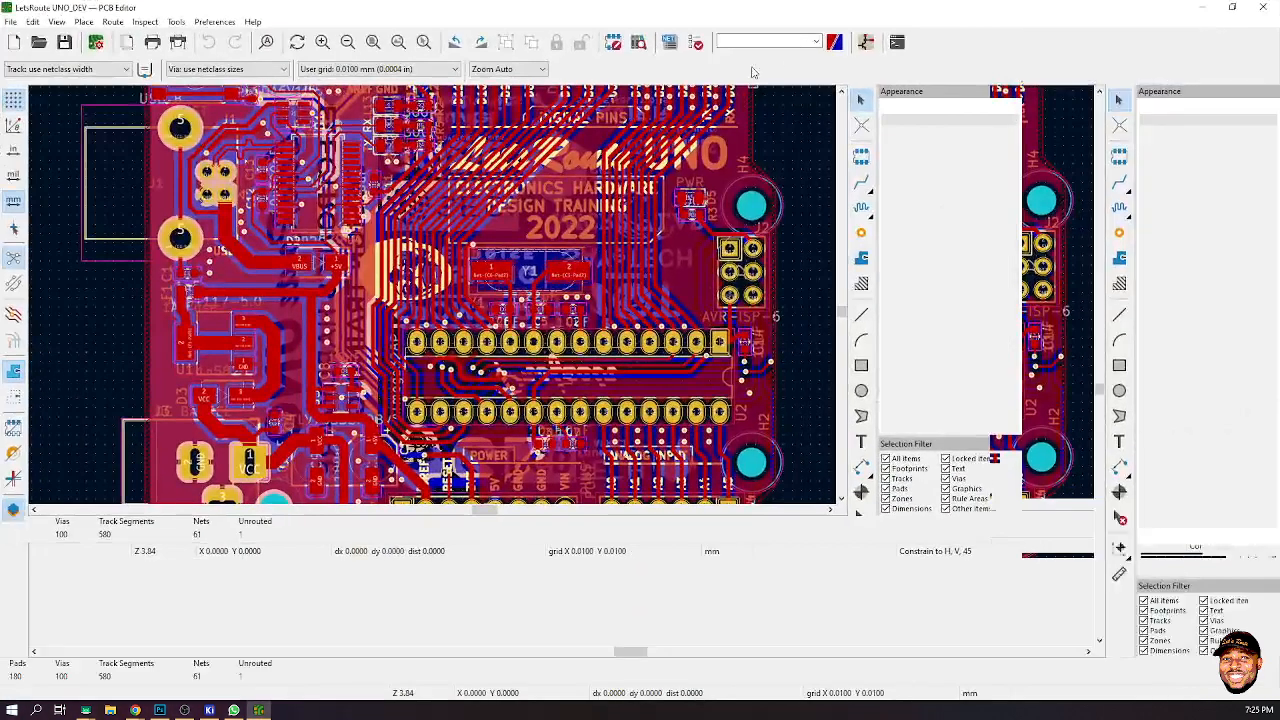
scroll(560, 366, down, 3)
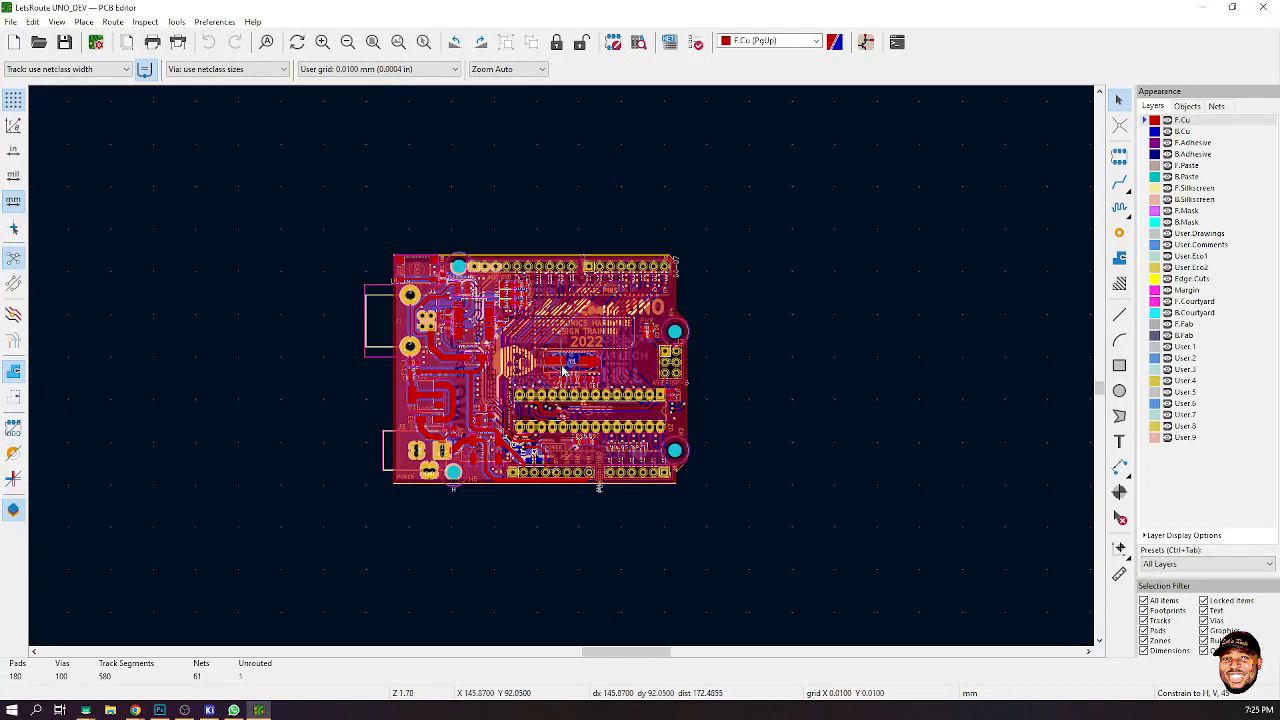
scroll(560, 370, down, 3)
scroll(562, 369, down, 2)
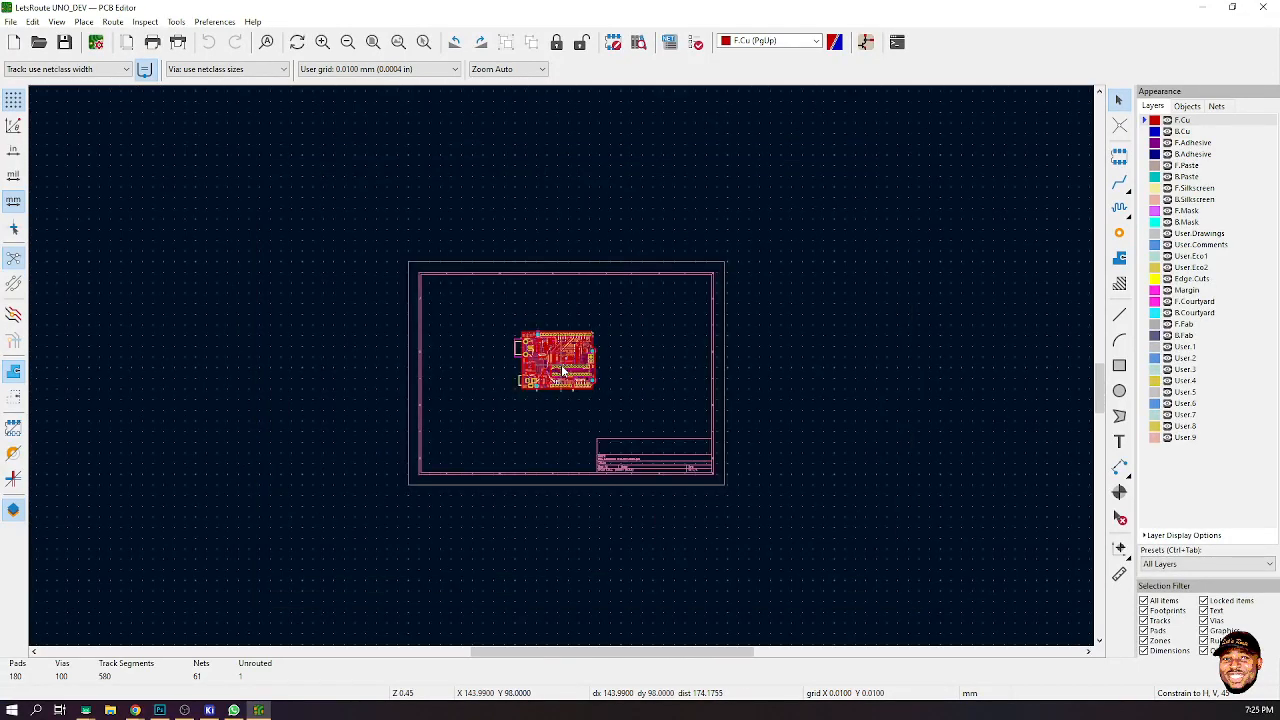
scroll(562, 370, down, 1)
scroll(561, 364, up, 2)
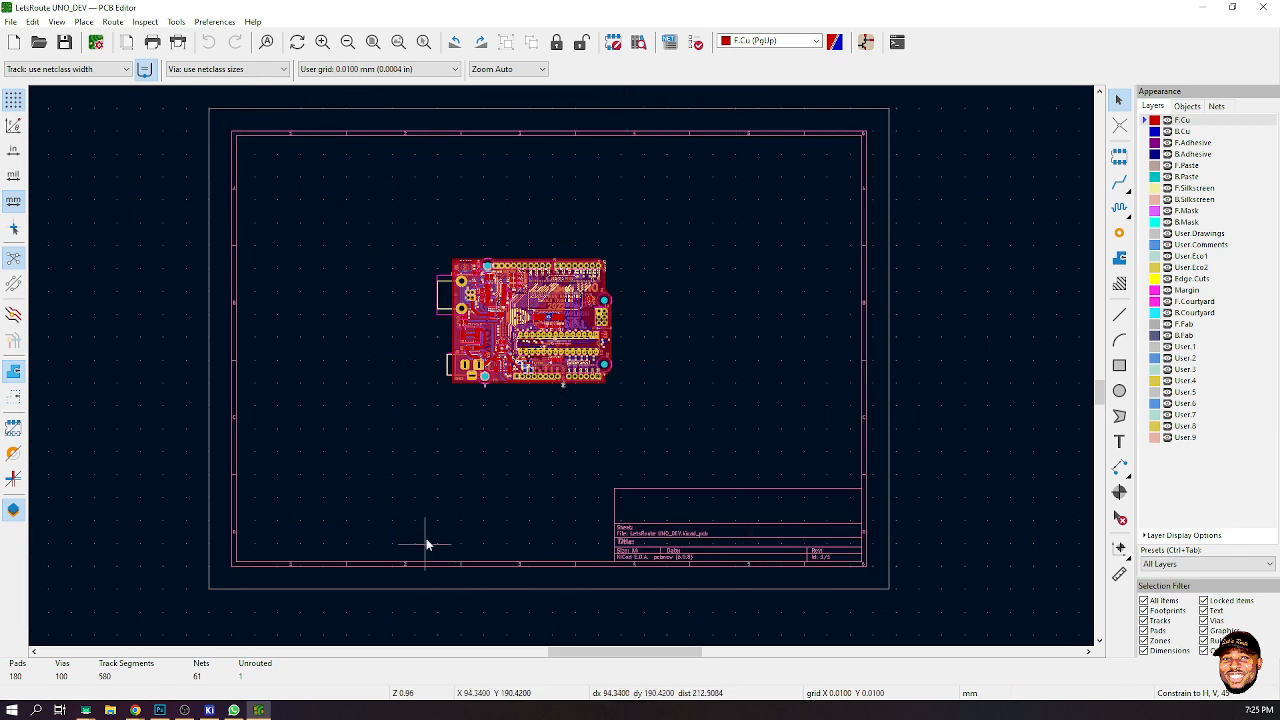
- Select the whole board, override its locked items, rotate it 270° and place it in the sheet's top-left corner
drag(380, 197, 794, 482)
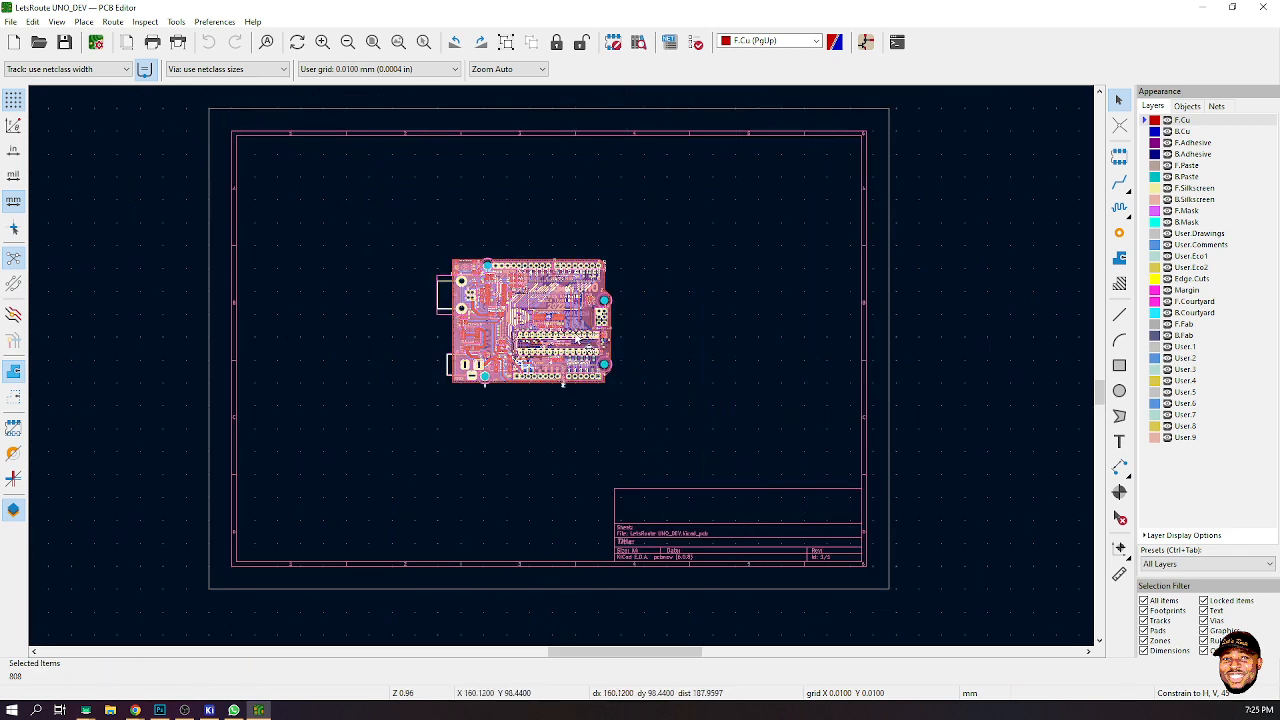
key(m)
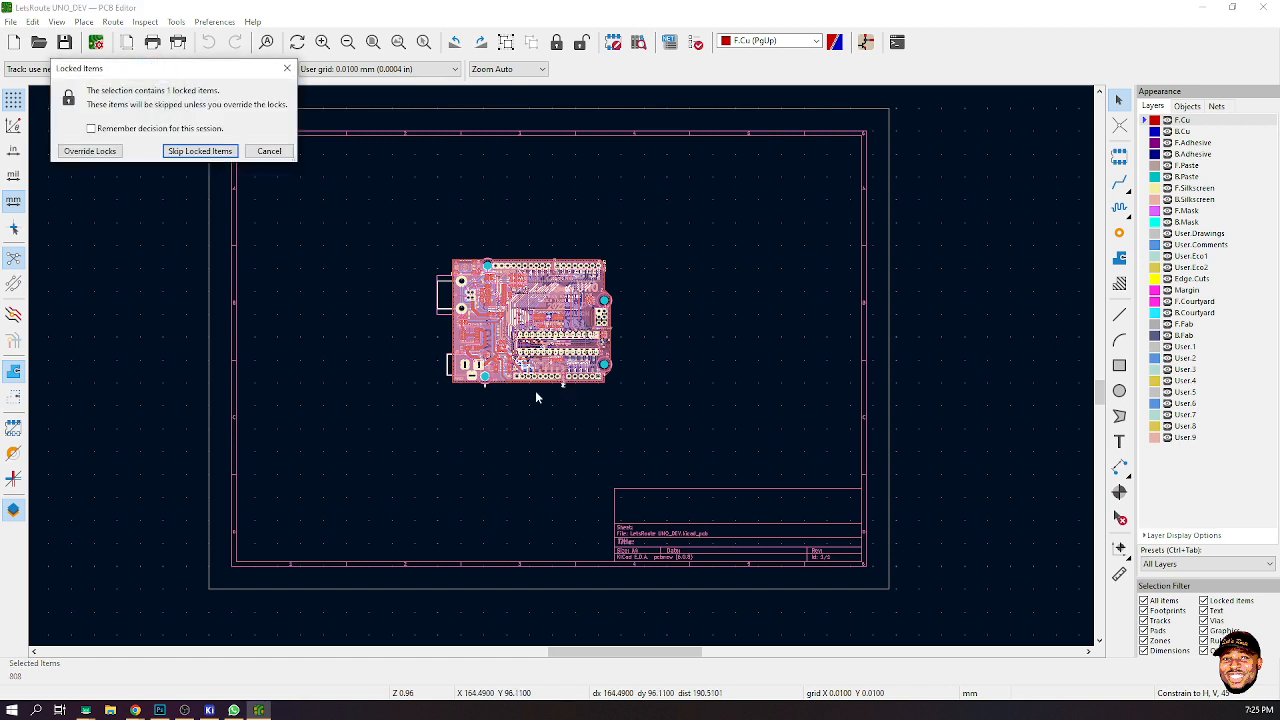
click(92, 129)
click(92, 151)
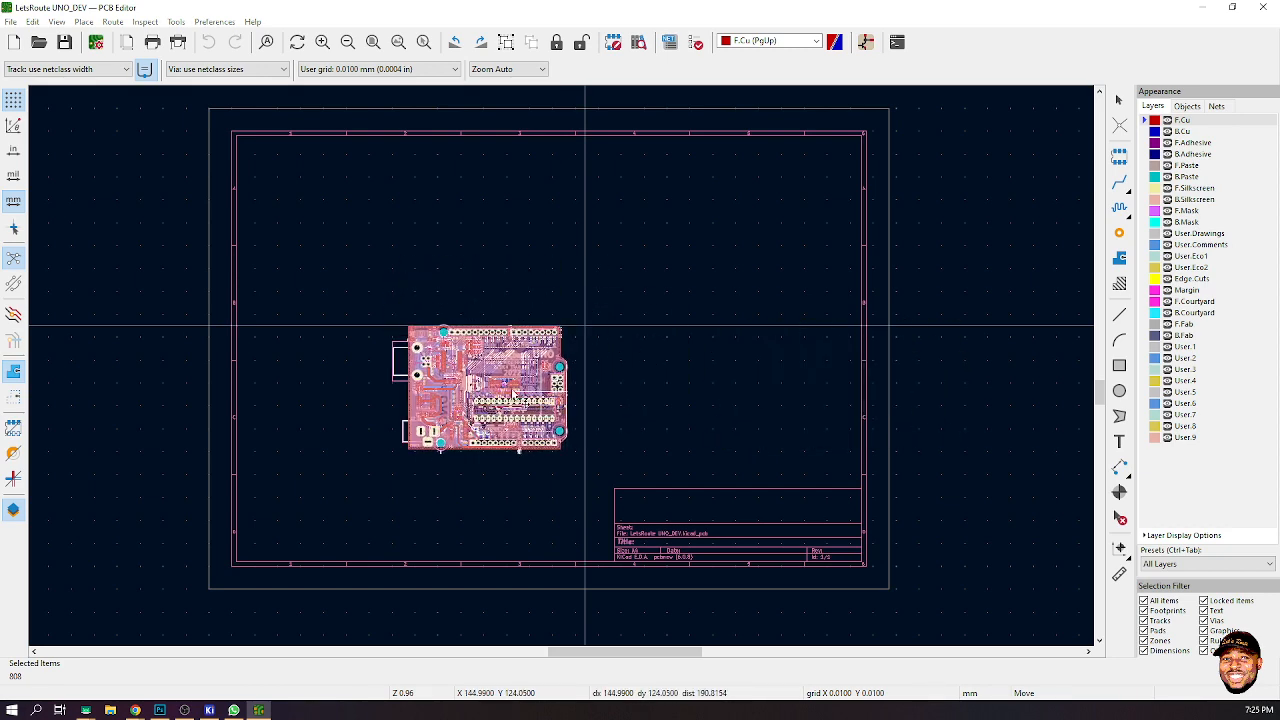
key(r)
key(r)
key(r)
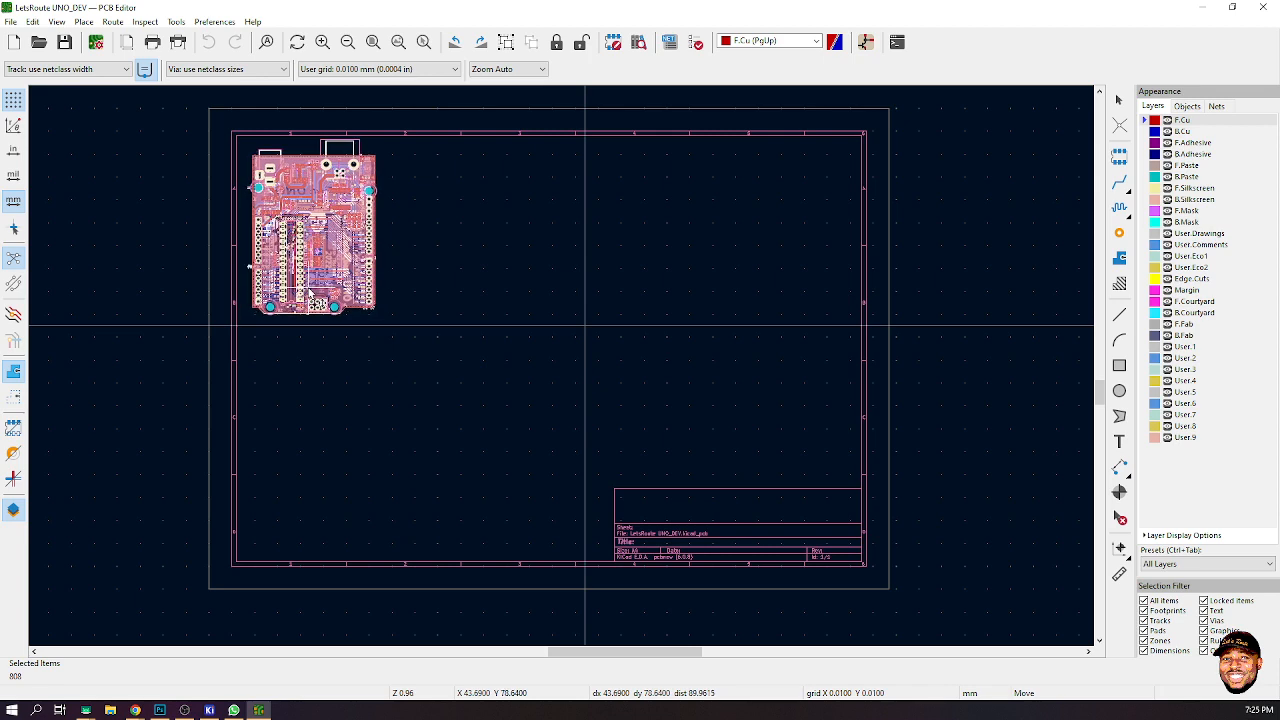
click(357, 309)
- Duplicate the board three times, placing the copies side by side to form a row of four across the sheet
key(ctrl+d)
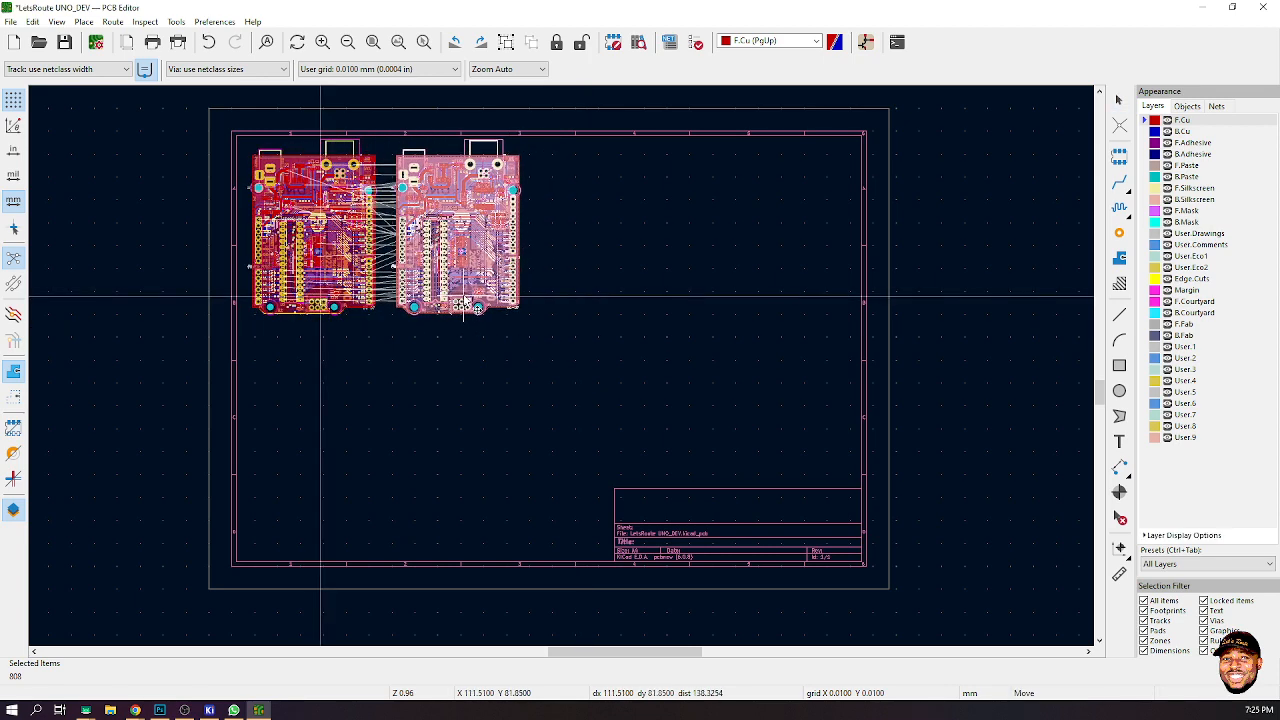
click(466, 306)
key(ctrl+d)
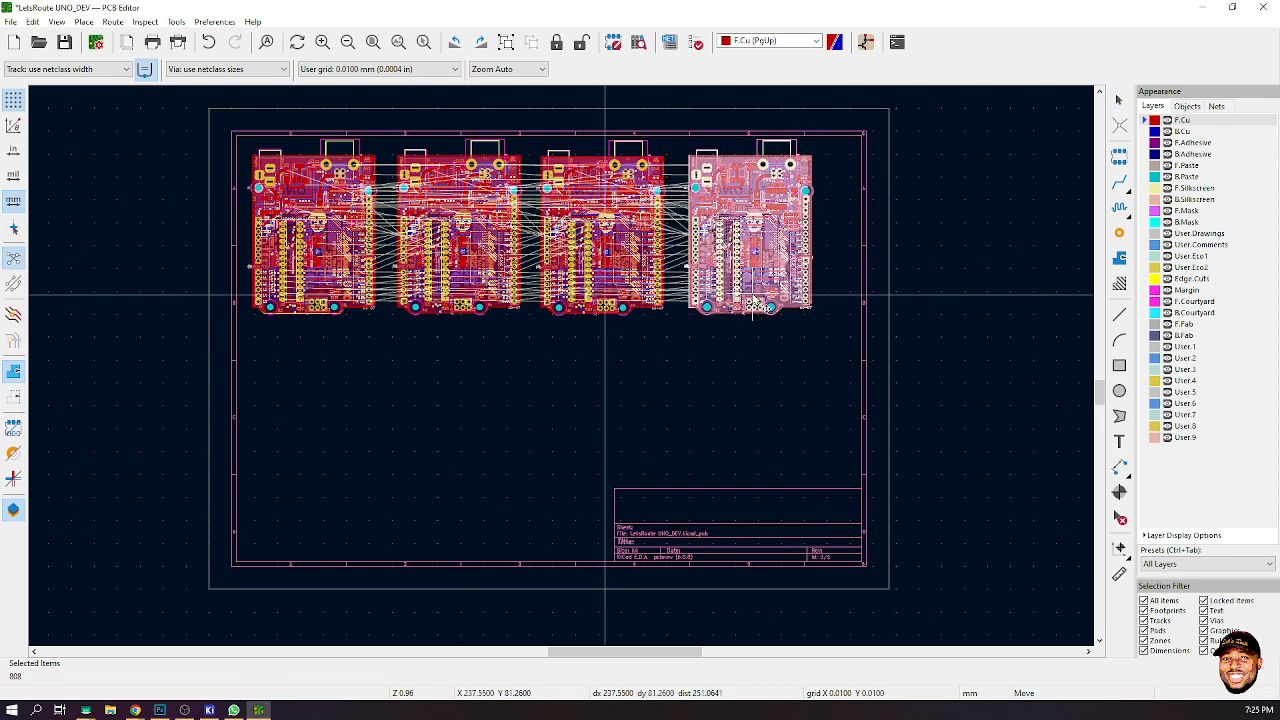
click(757, 305)
- Duplicate the board into a second row of four below the first, then hide the ratsnest lines
drag(703, 318, 316, 512)
click(314, 503)
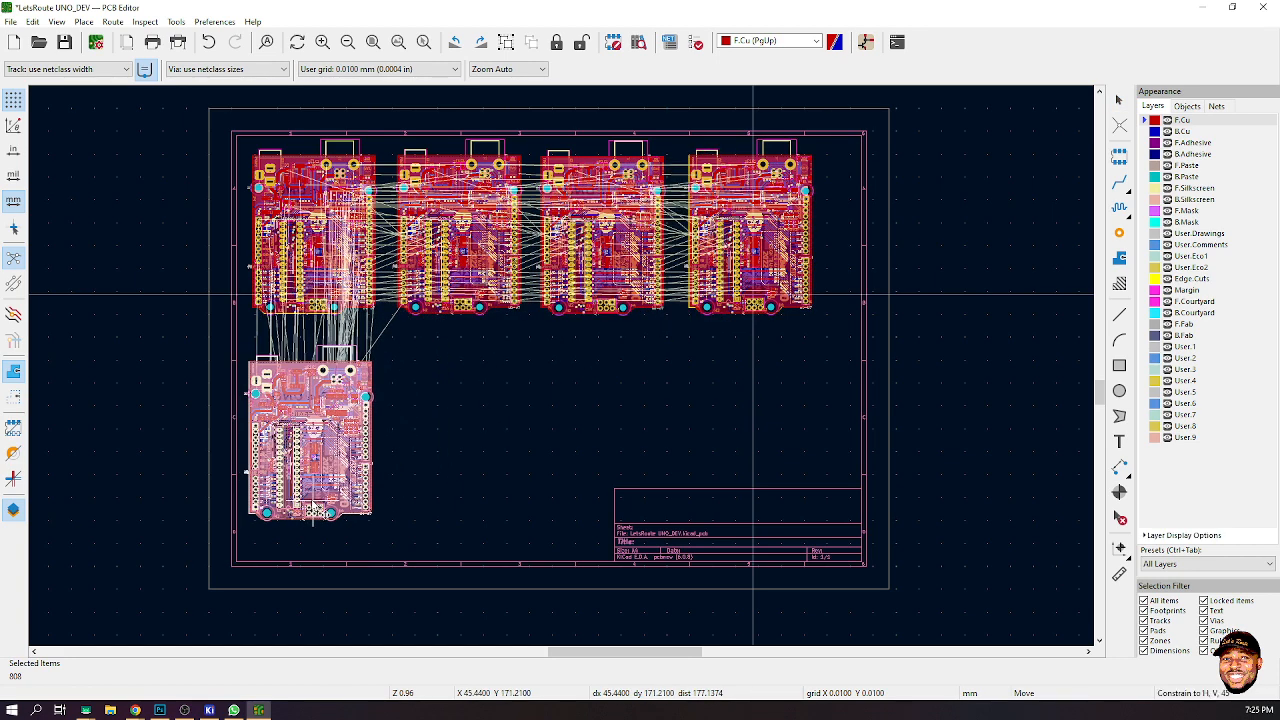
key(ctrl+d)
drag(343, 508, 461, 505)
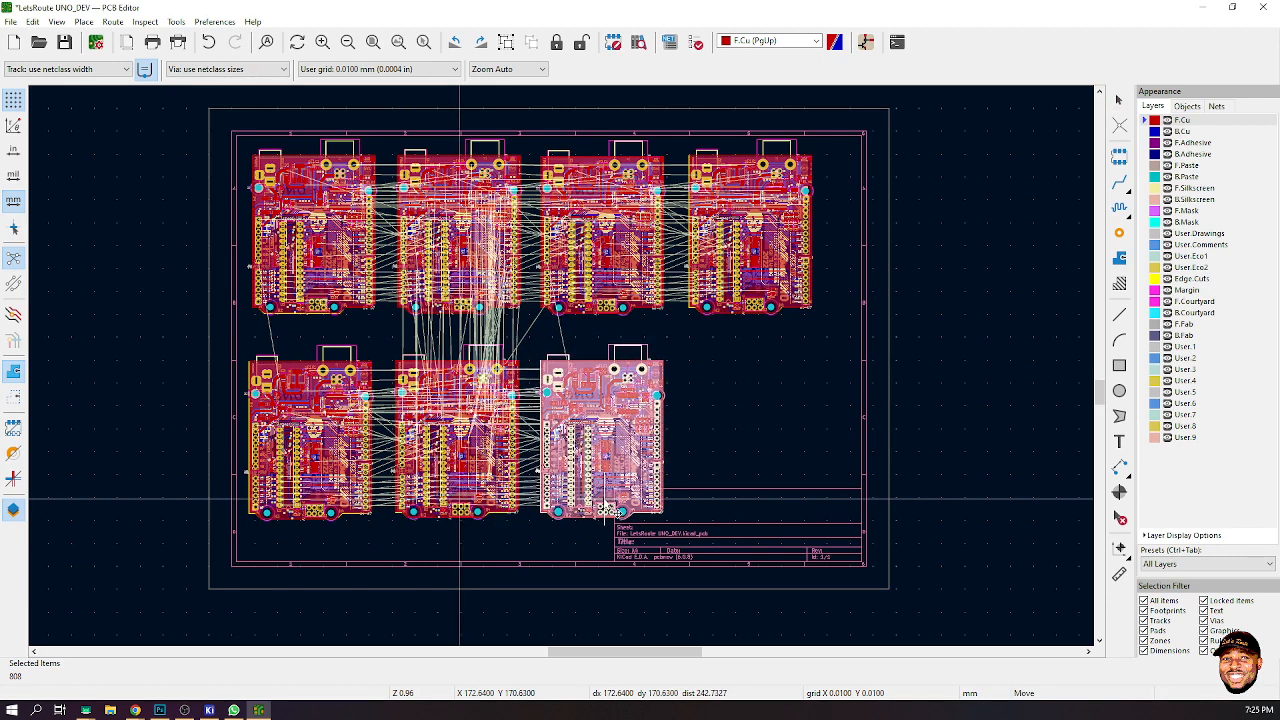
click(605, 508)
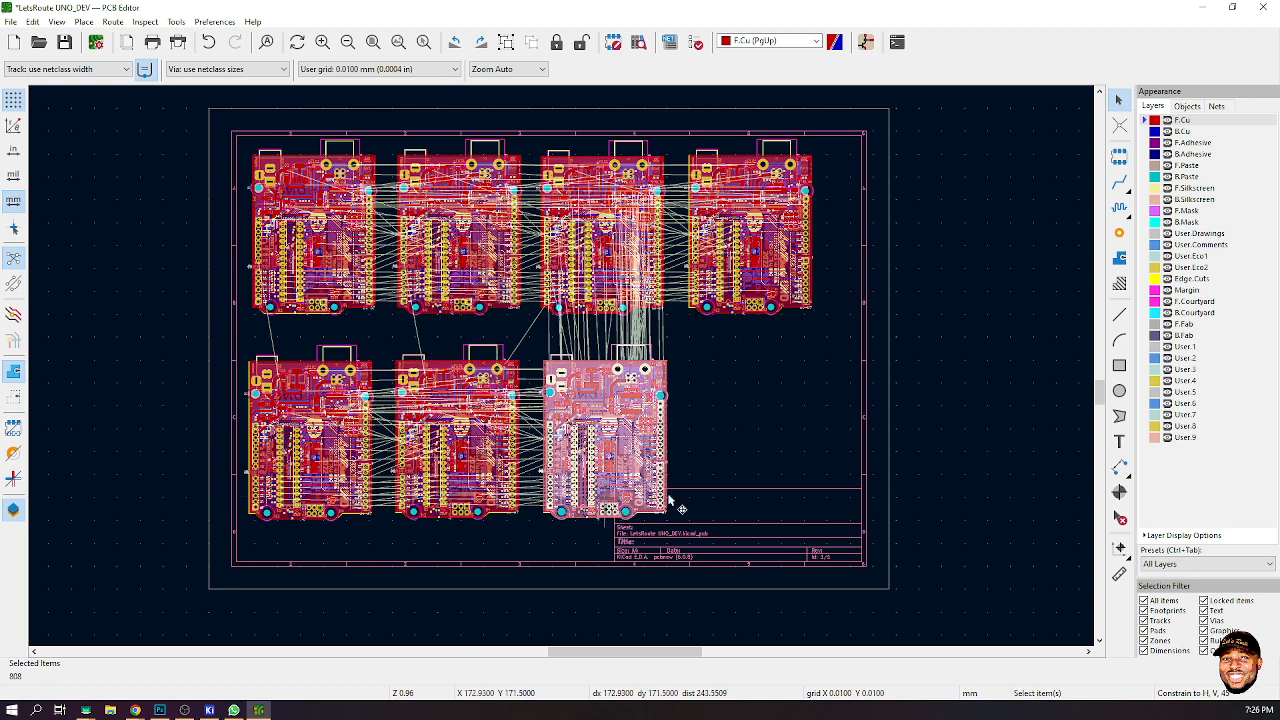
key(ctrl+d)
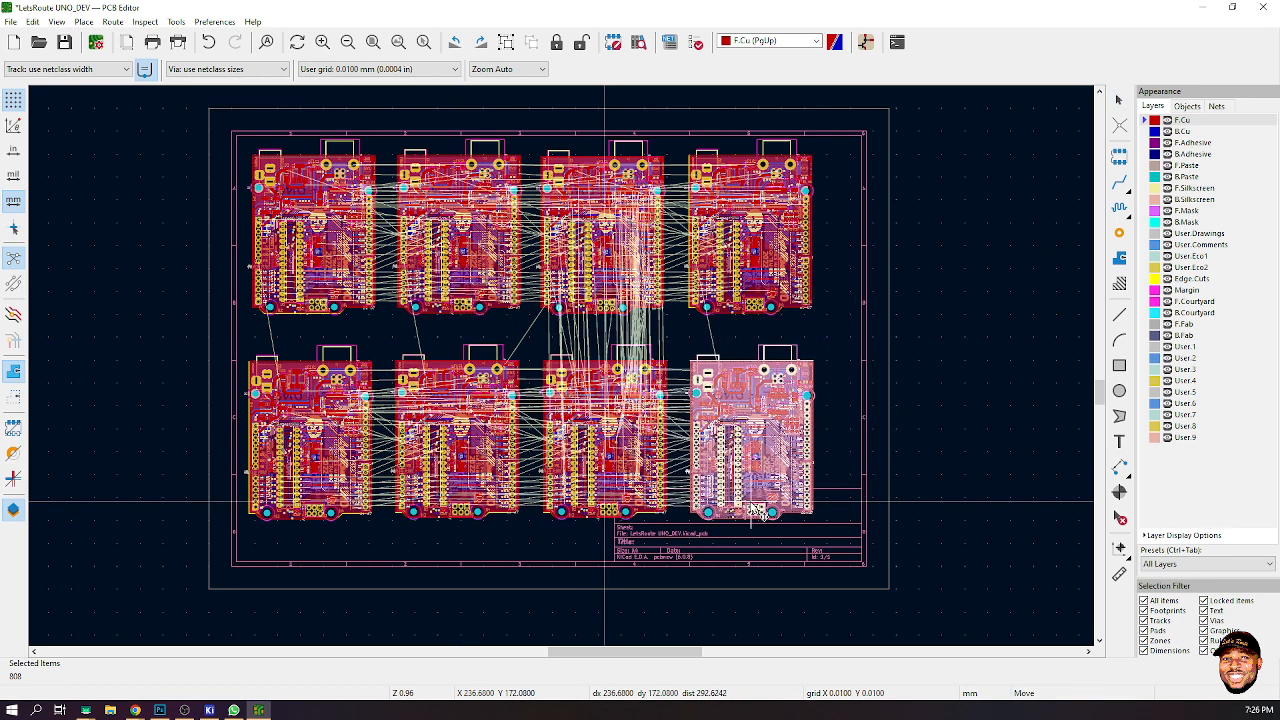
click(757, 507)
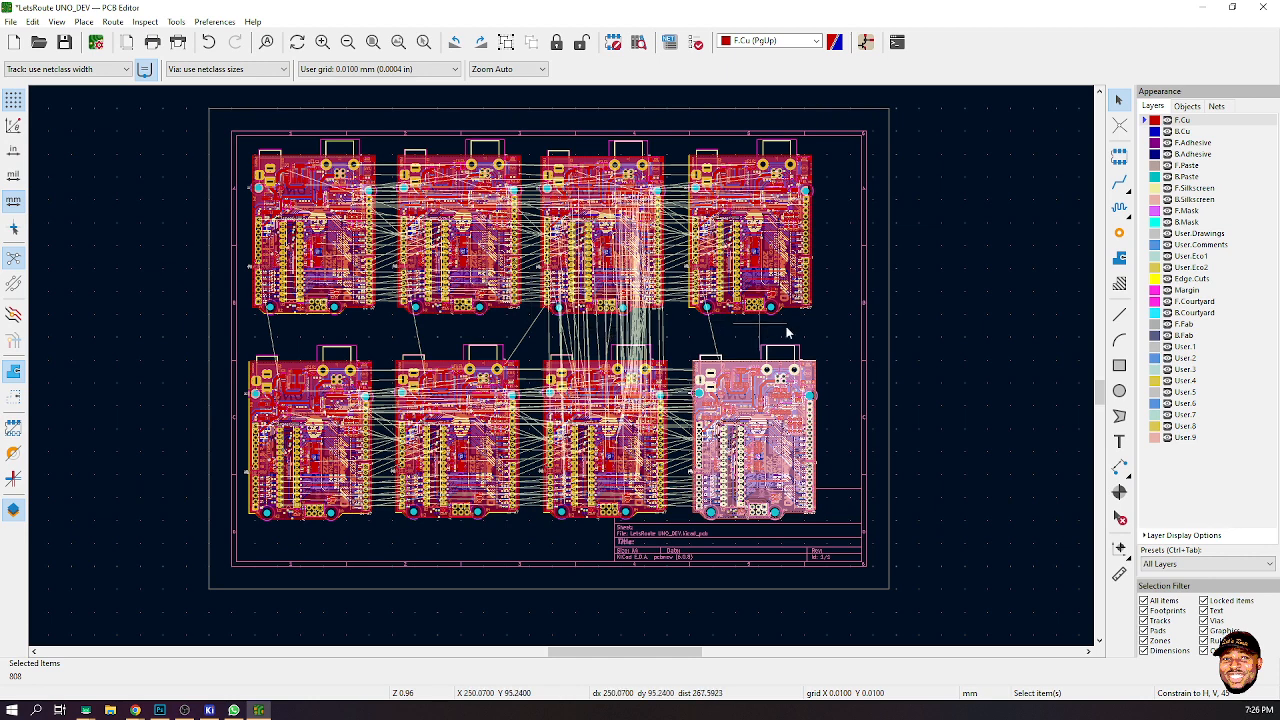
click(841, 332)
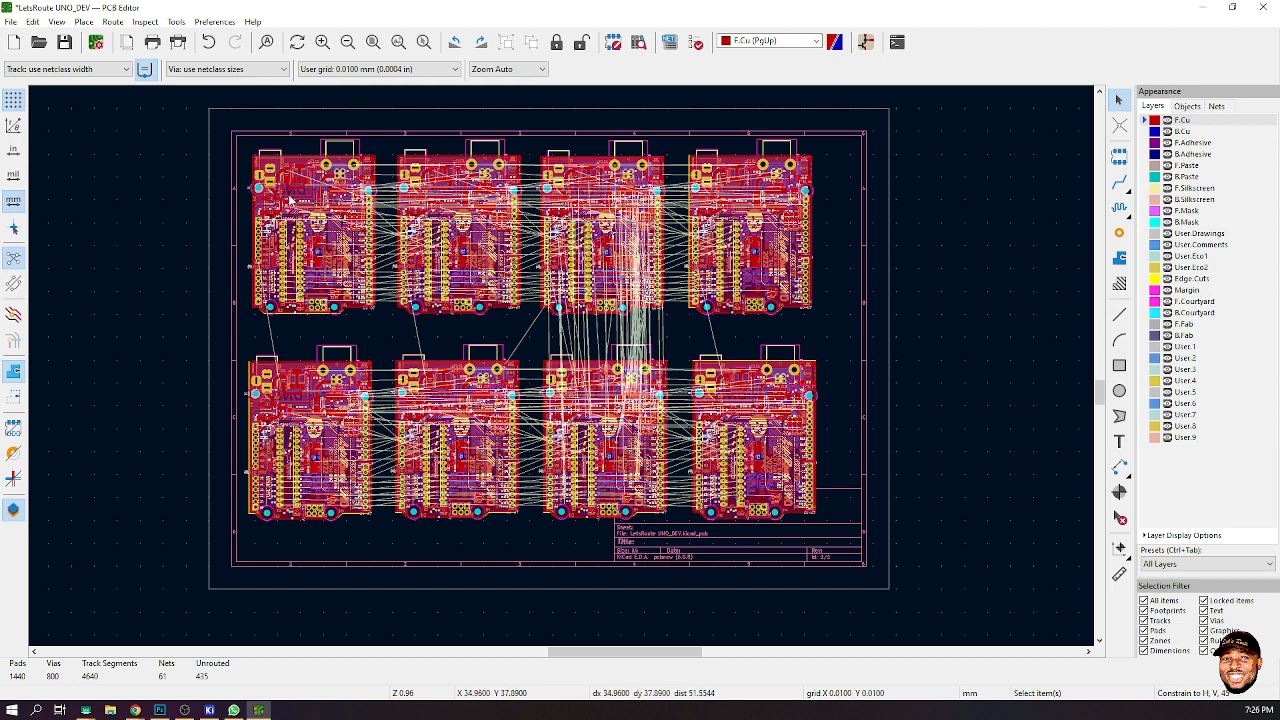
click(13, 258)
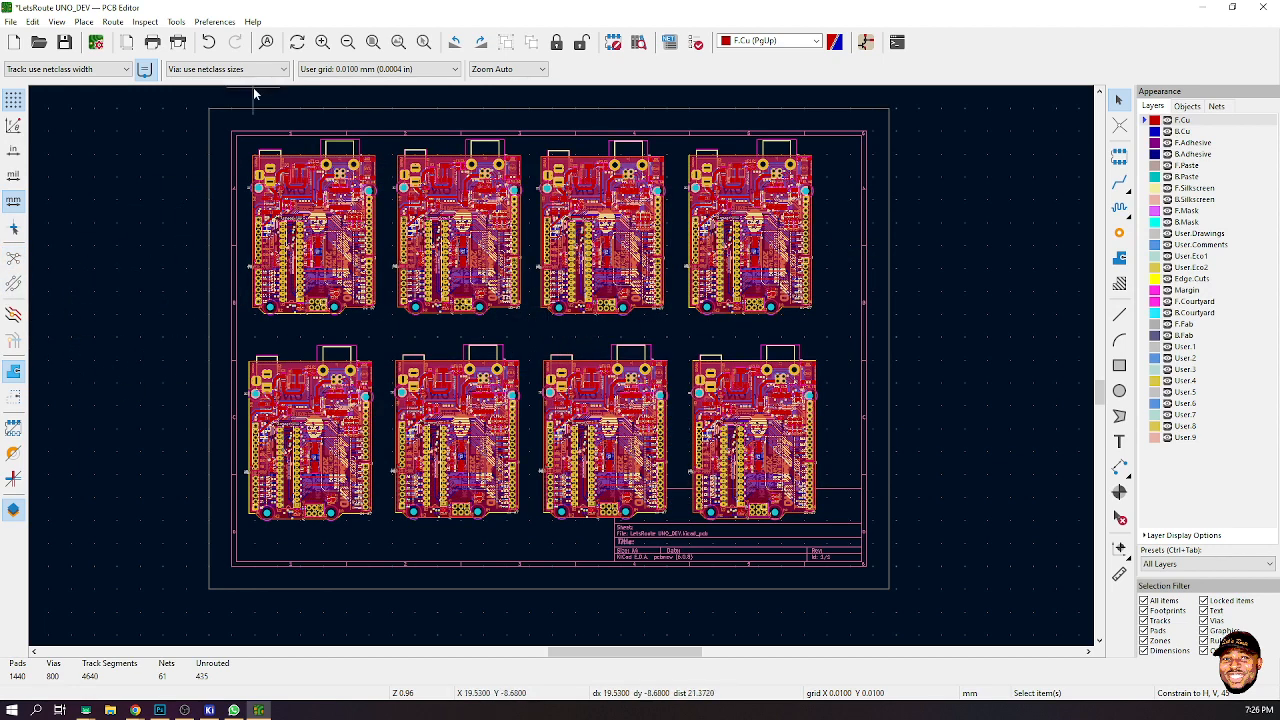
- Print-preview only the F.Cu layer with Print mirrored enabled, then close the preview
click(152, 43)
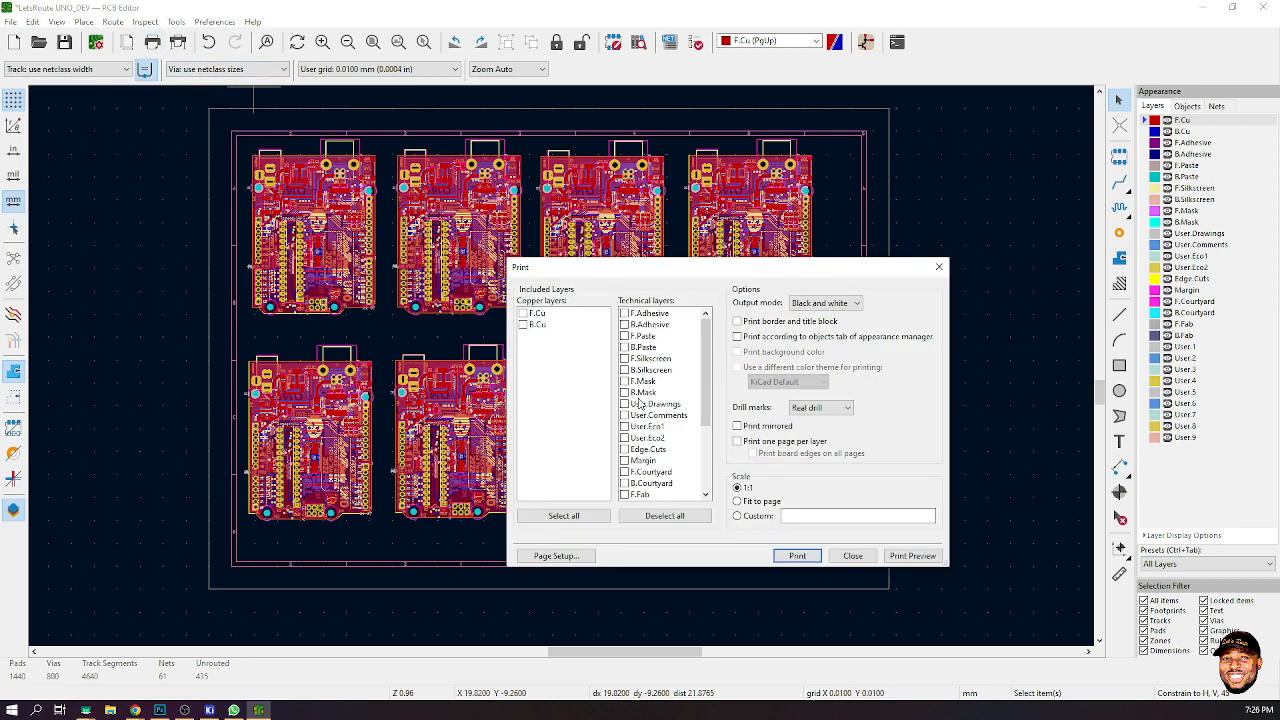
click(522, 313)
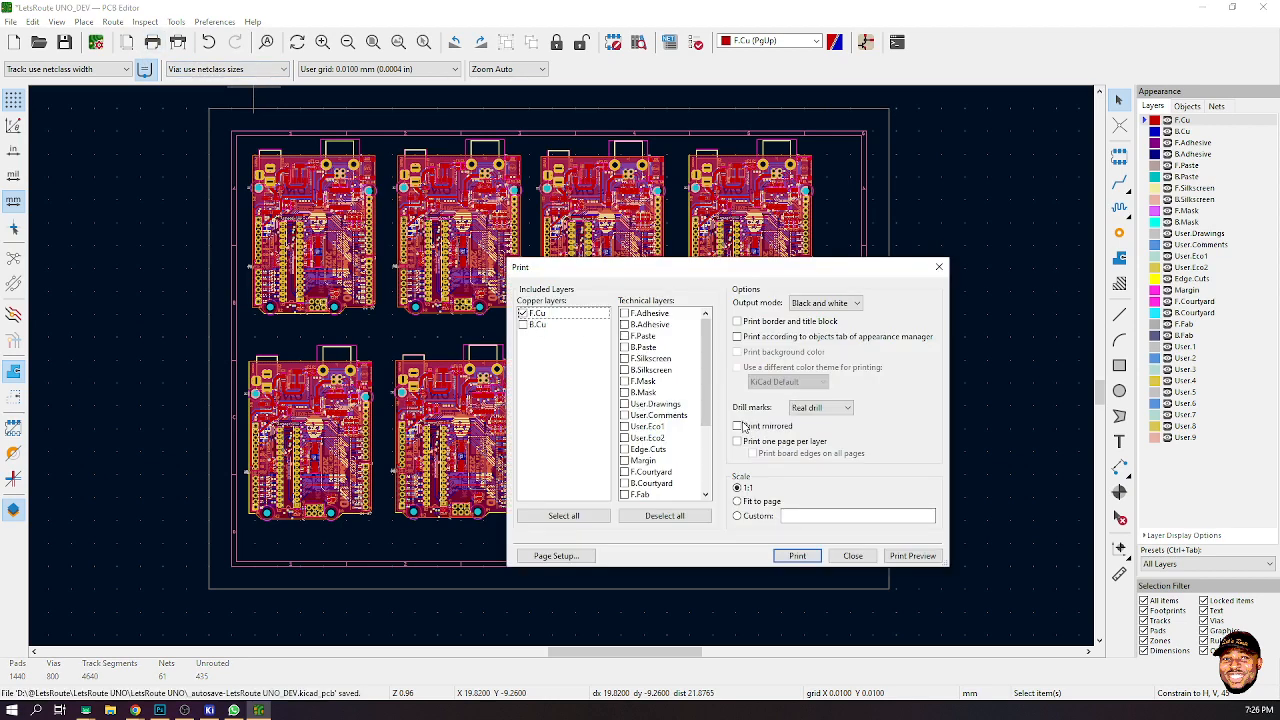
click(738, 426)
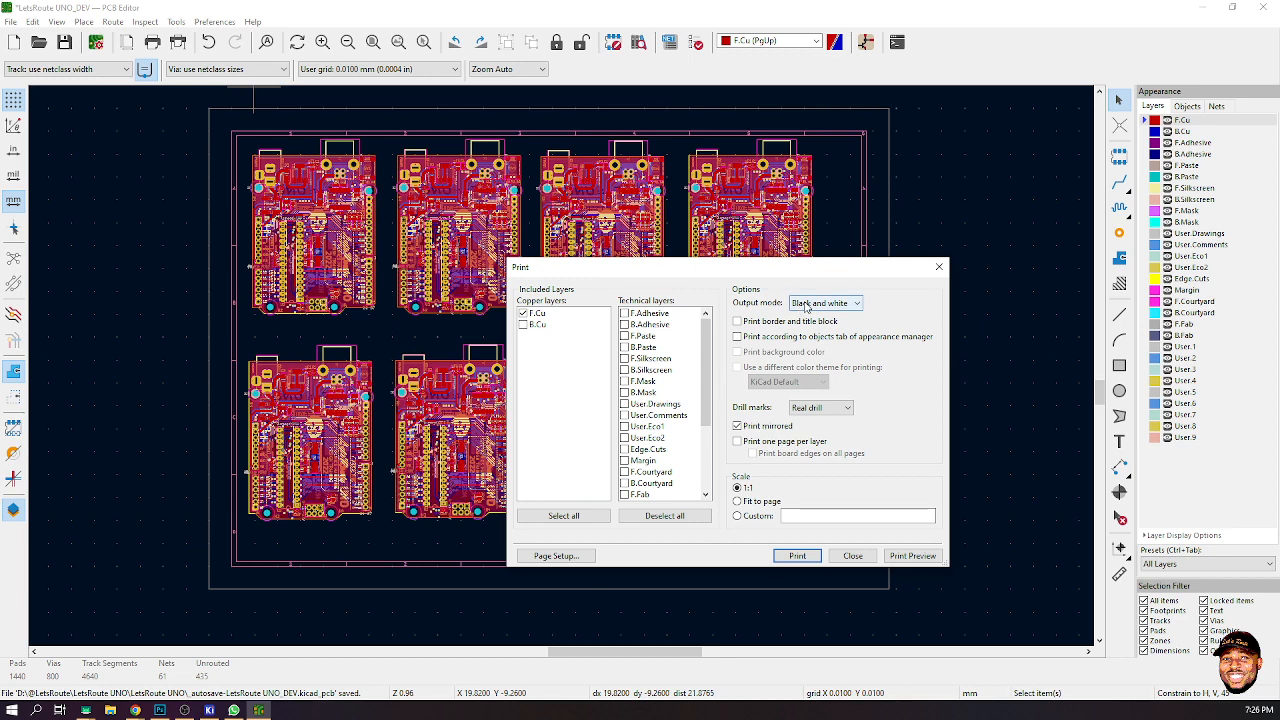
click(911, 556)
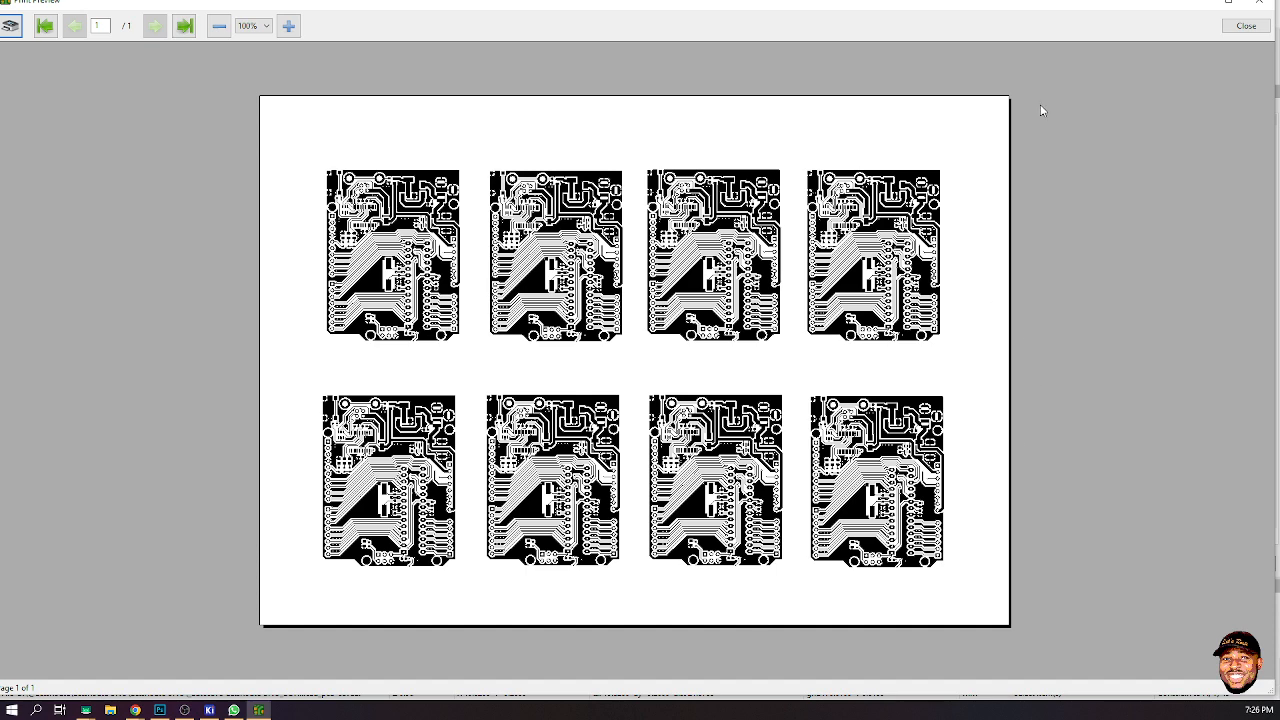
click(1246, 26)
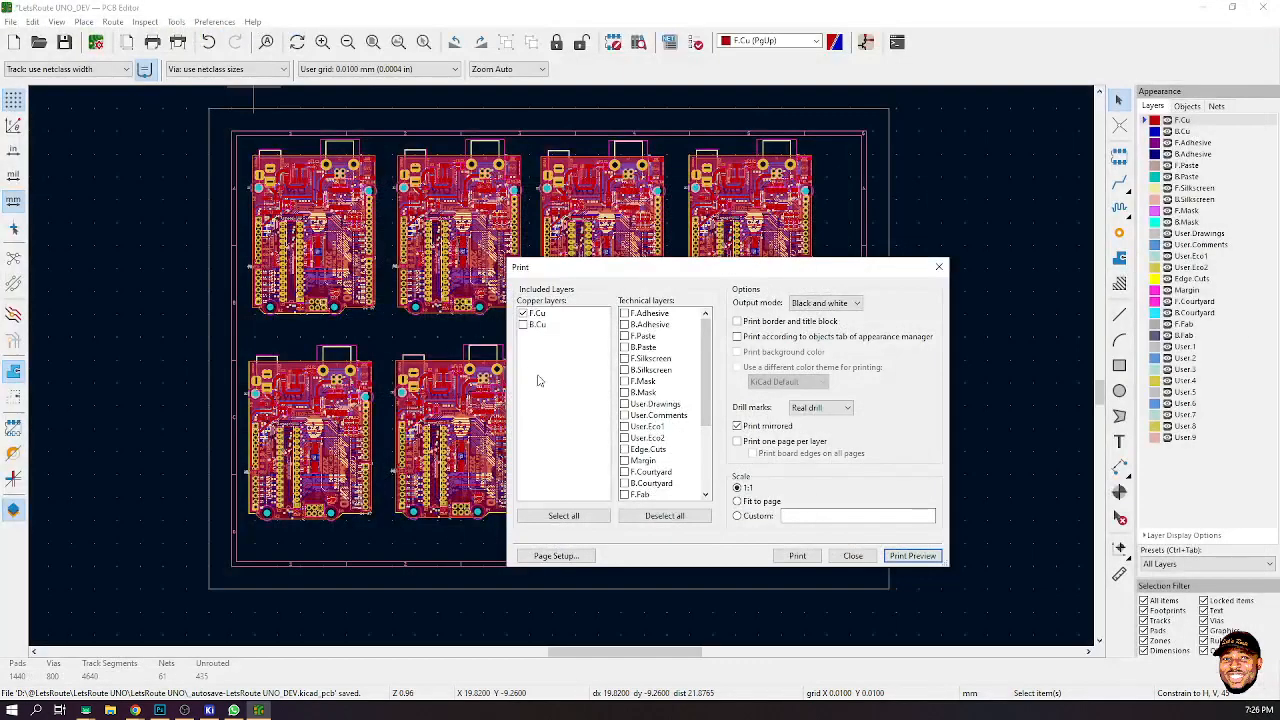
- Print-preview only the B.Cu layer without mirroring, then close the preview and the Print dialog
click(522, 325)
click(522, 313)
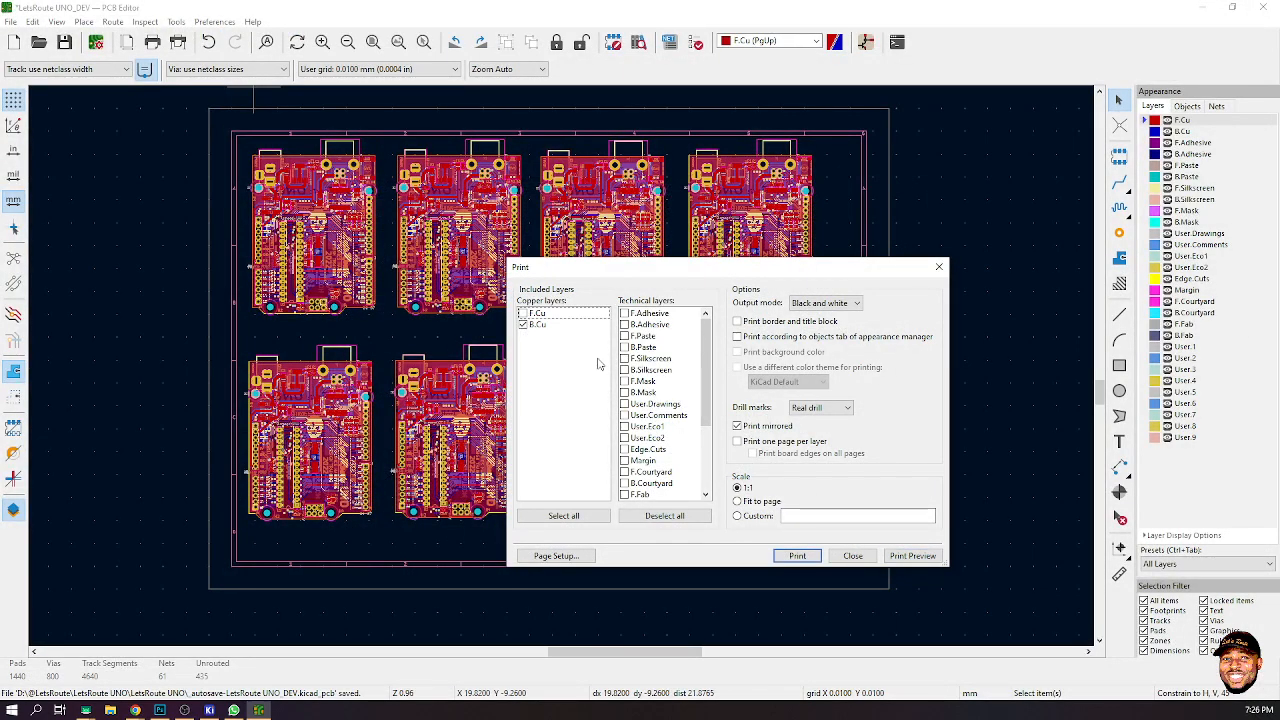
click(738, 427)
click(912, 556)
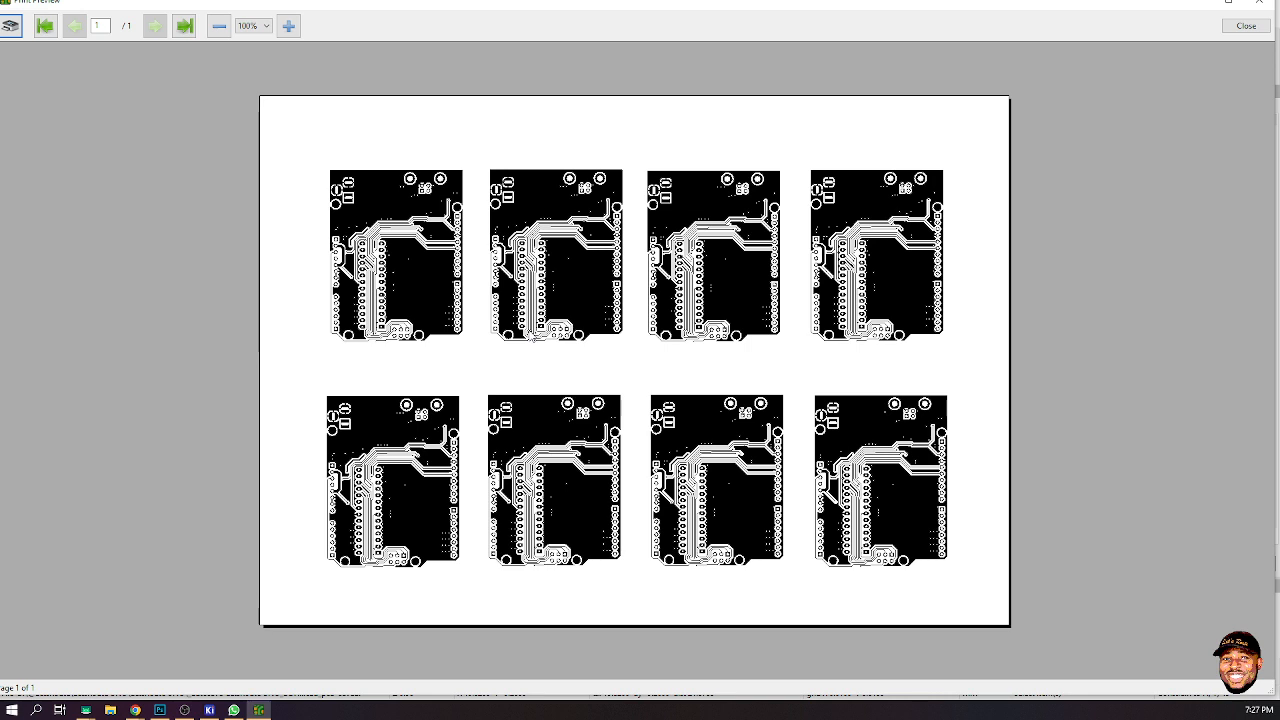
click(1265, 5)
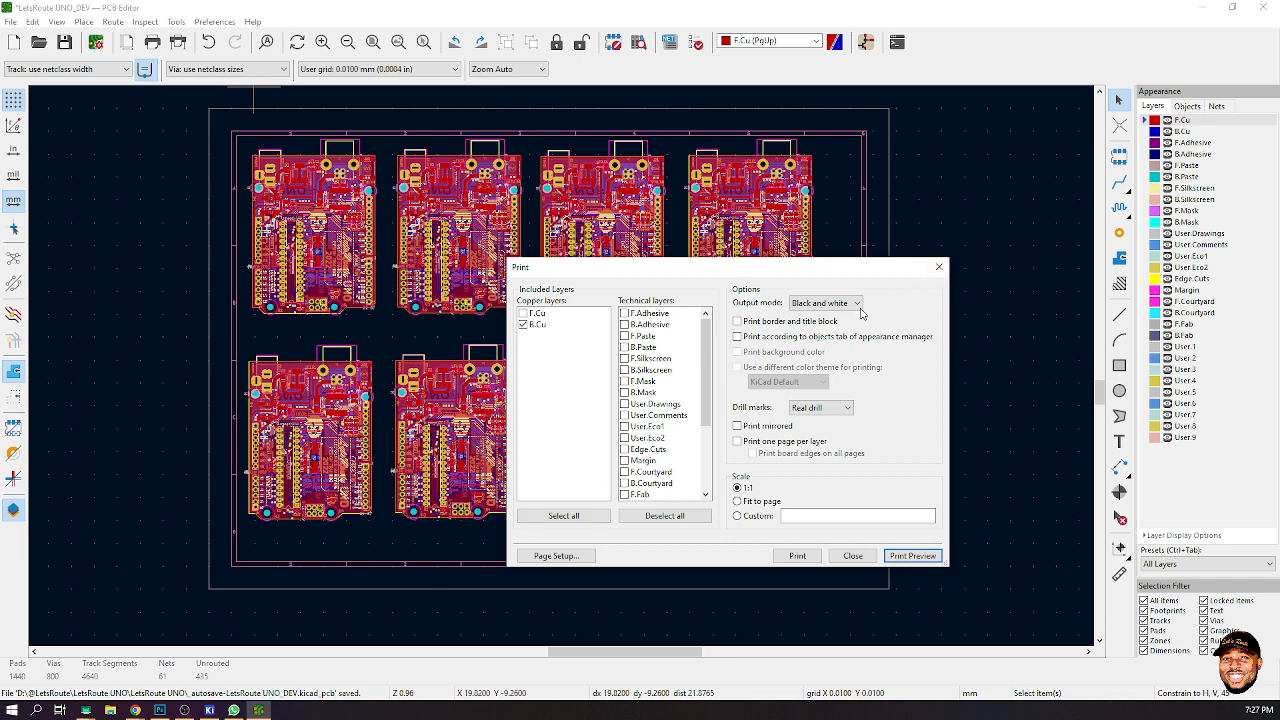
click(939, 266)
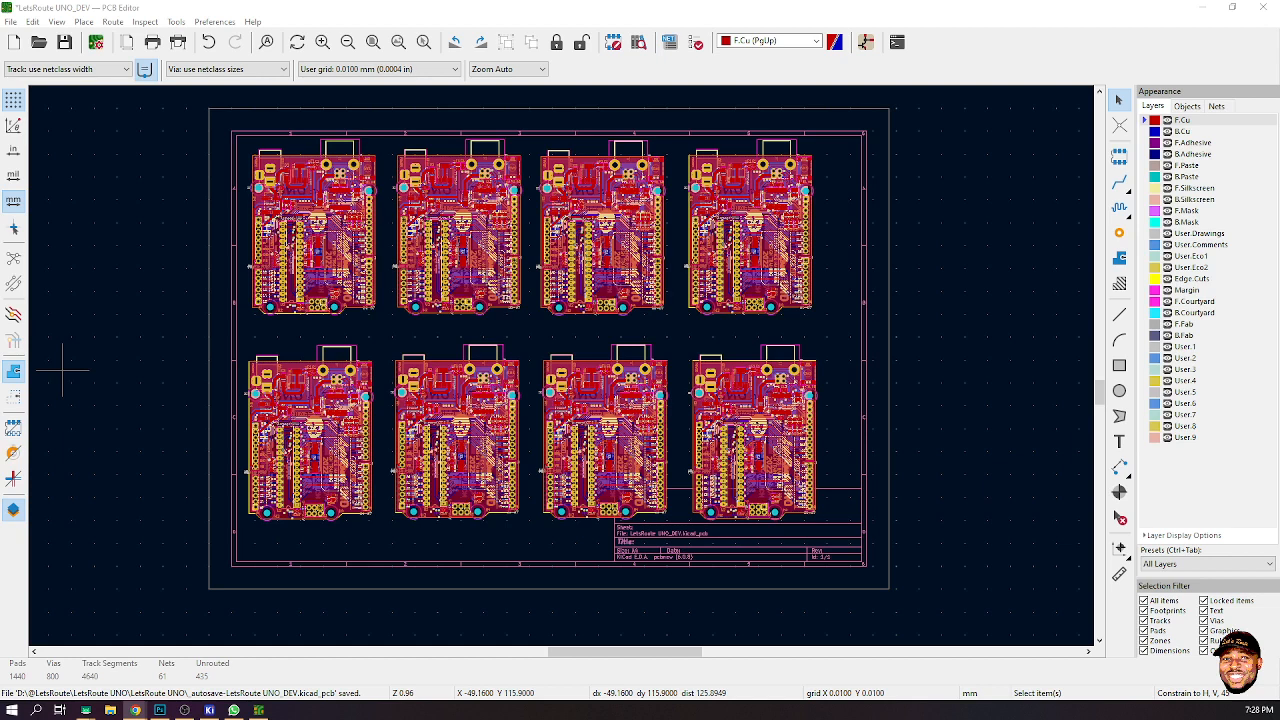
- Switch to the web browser and open facebook.com from the address bar
drag(836, 3, 543, 5)
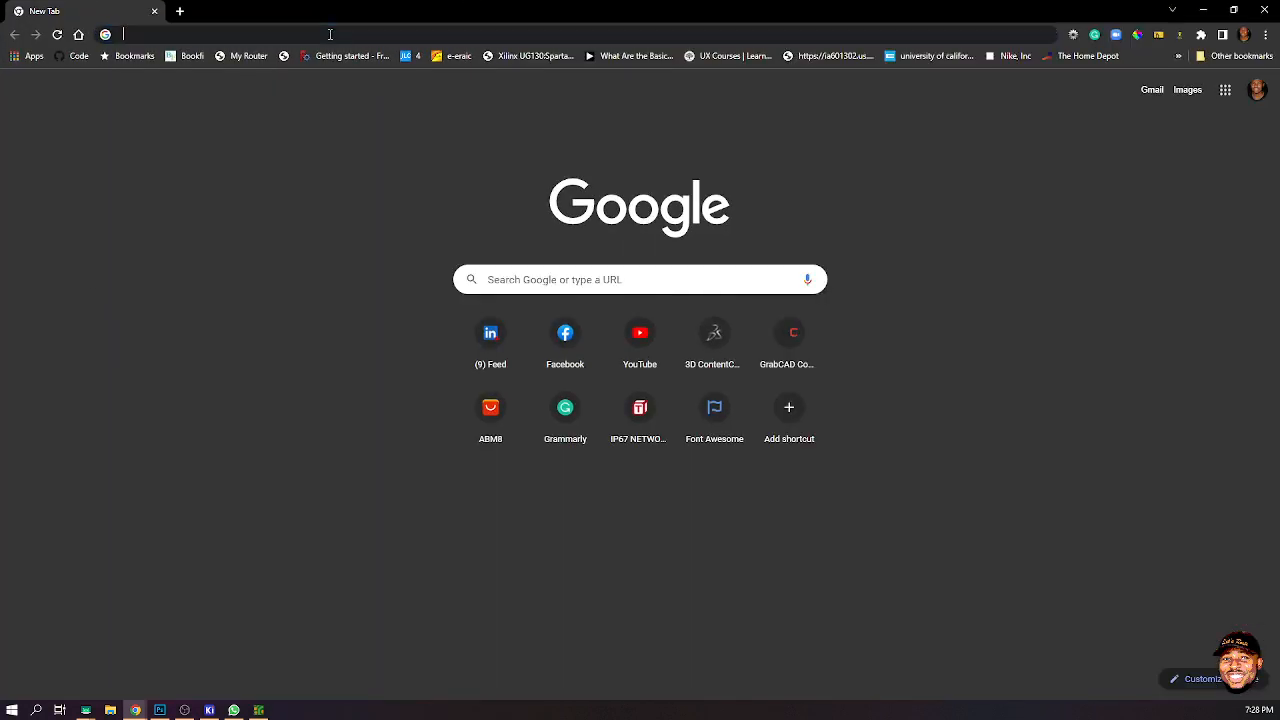
click(330, 34)
text(FACE)
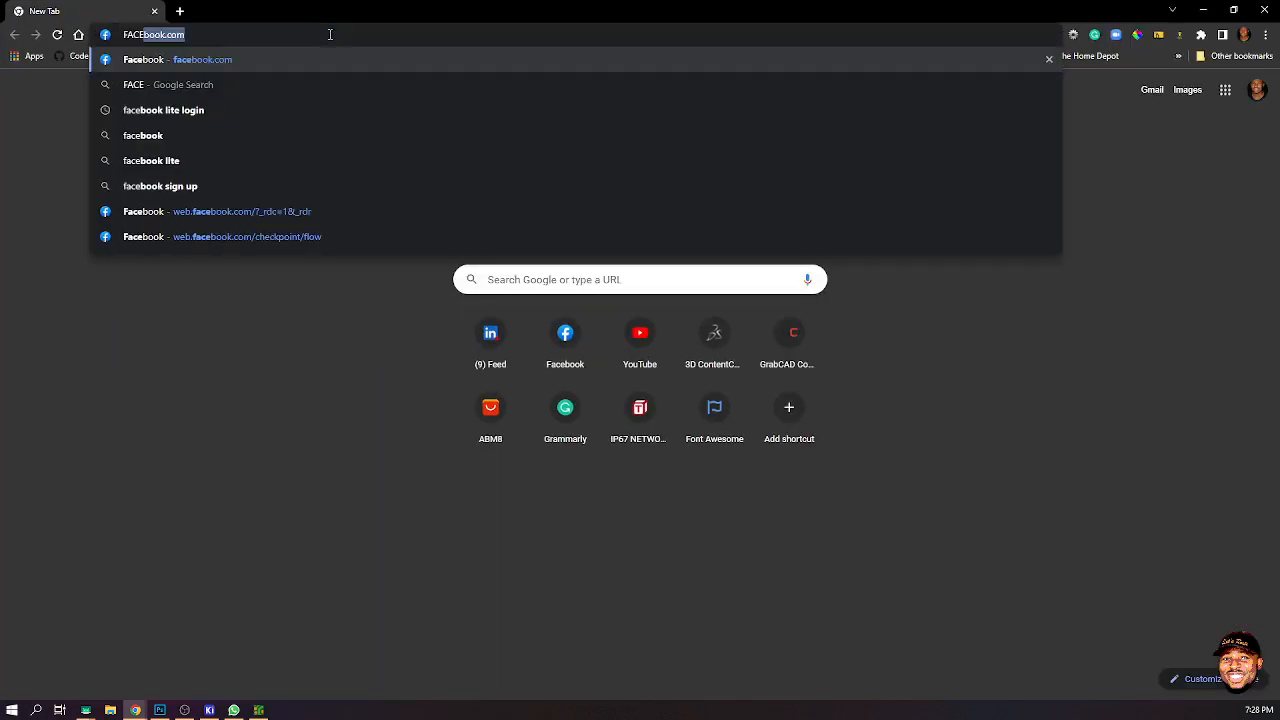
key(Return)
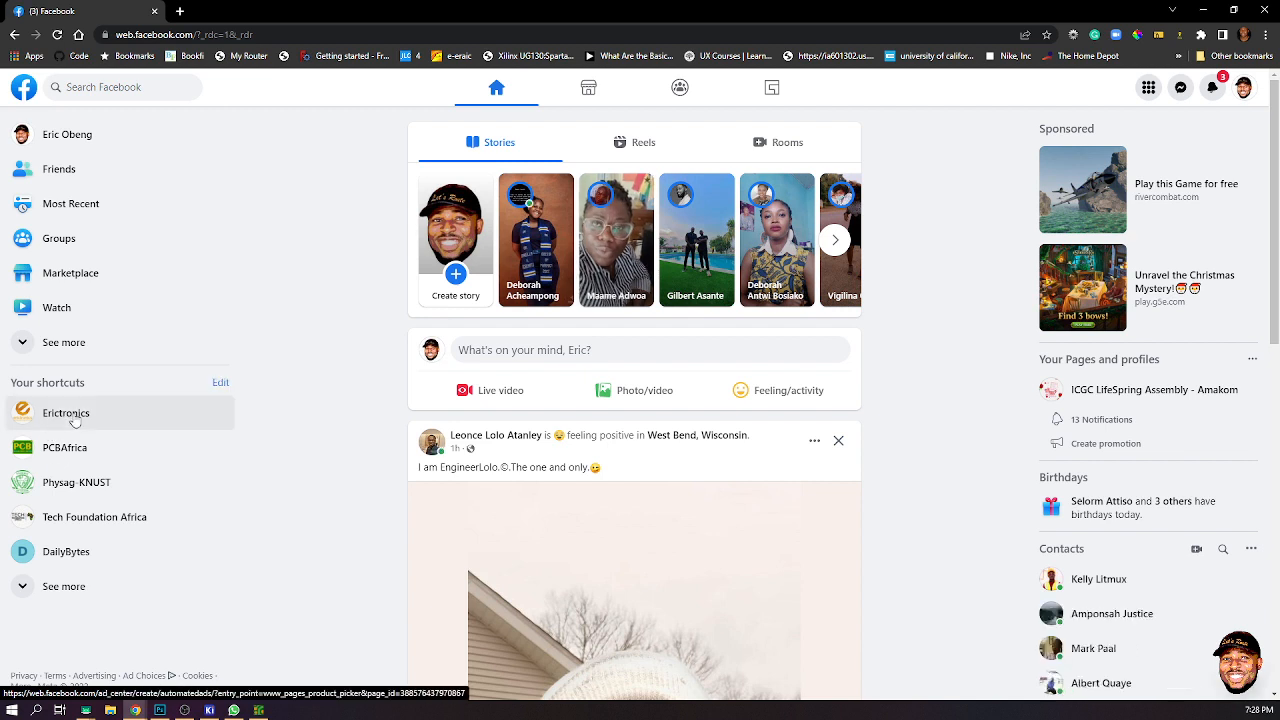
- Open the Erictronics page shortcut and scroll through the page's posts
click(66, 413)
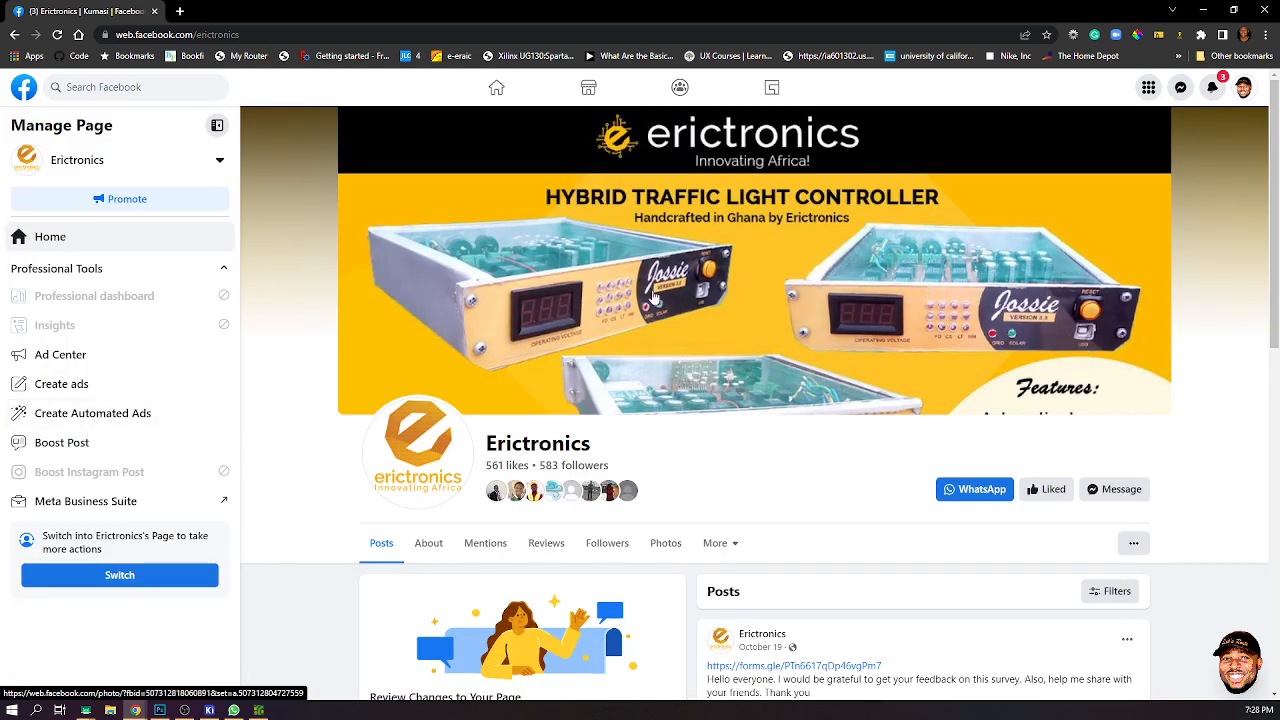
scroll(690, 345, down, 1)
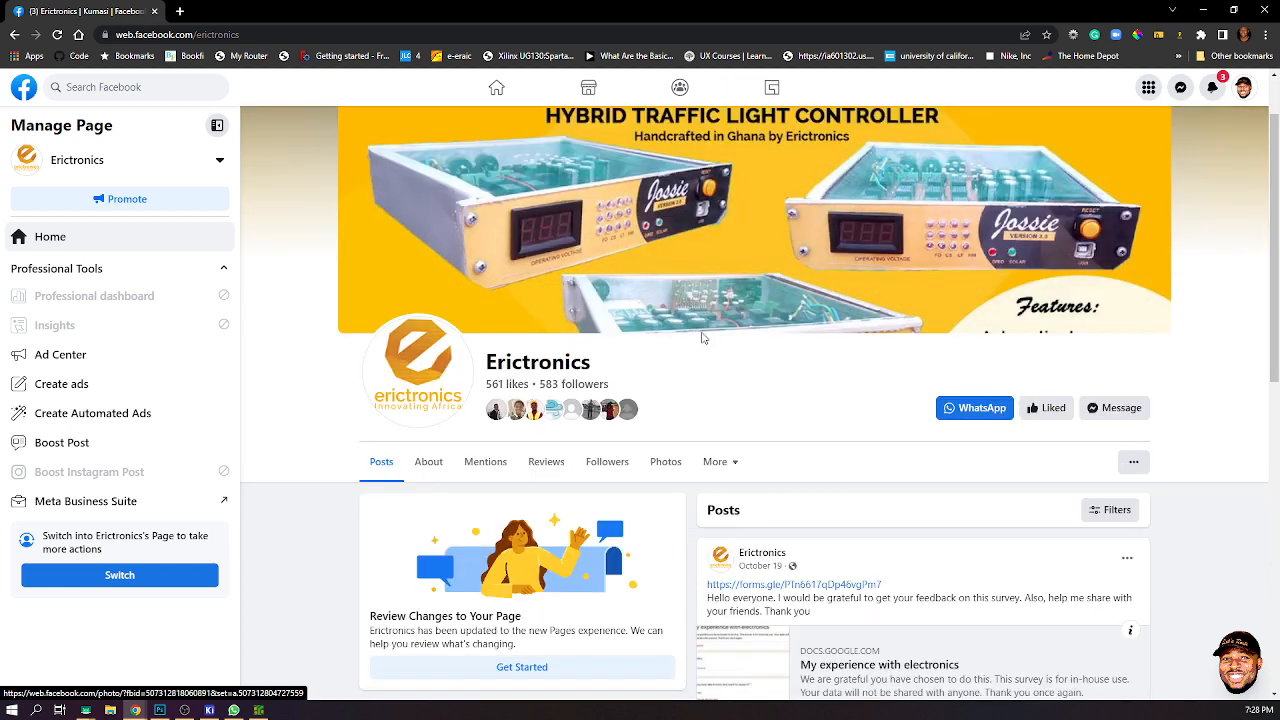
scroll(714, 343, down, 1)
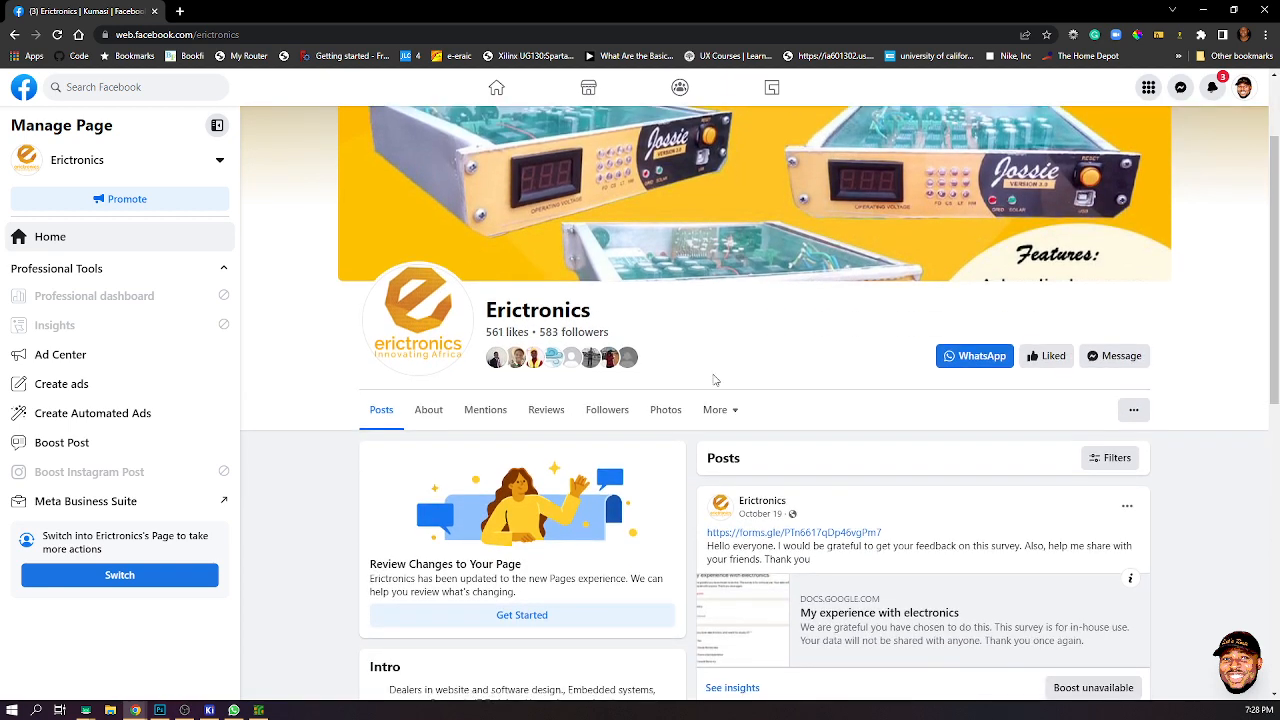
scroll(715, 379, down, 2)
scroll(715, 379, down, 5)
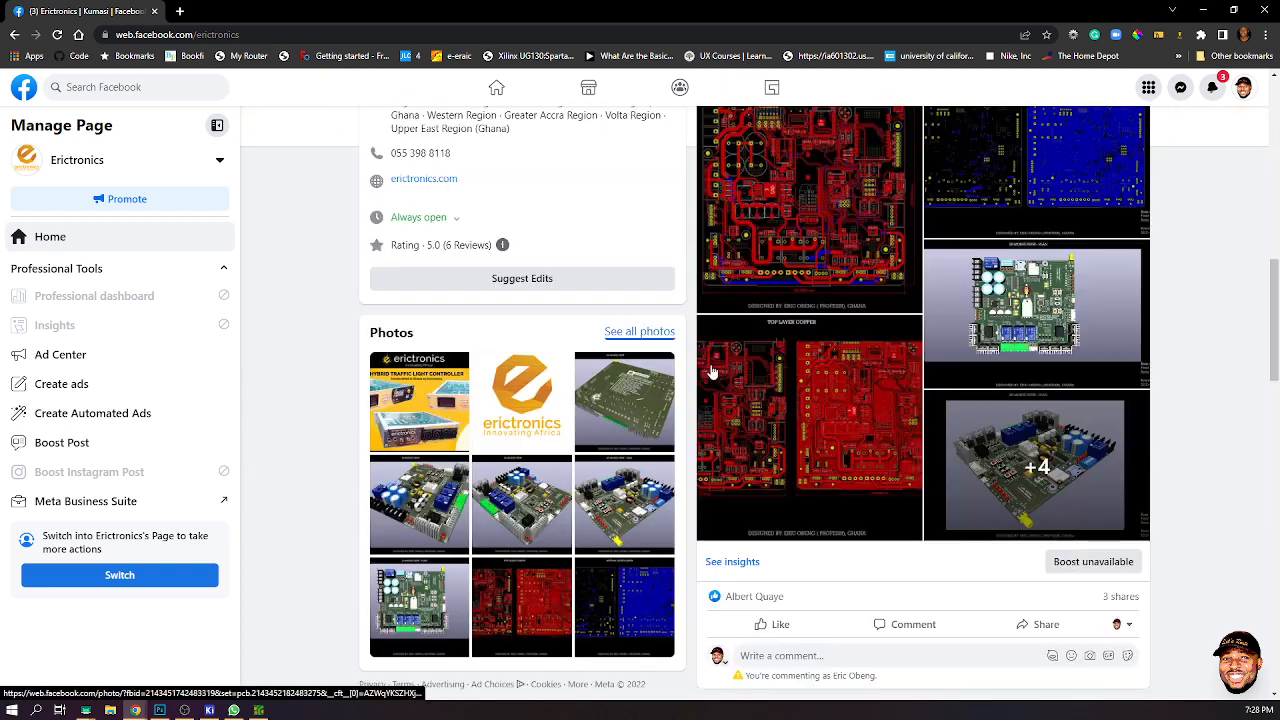
scroll(753, 392, down, 5)
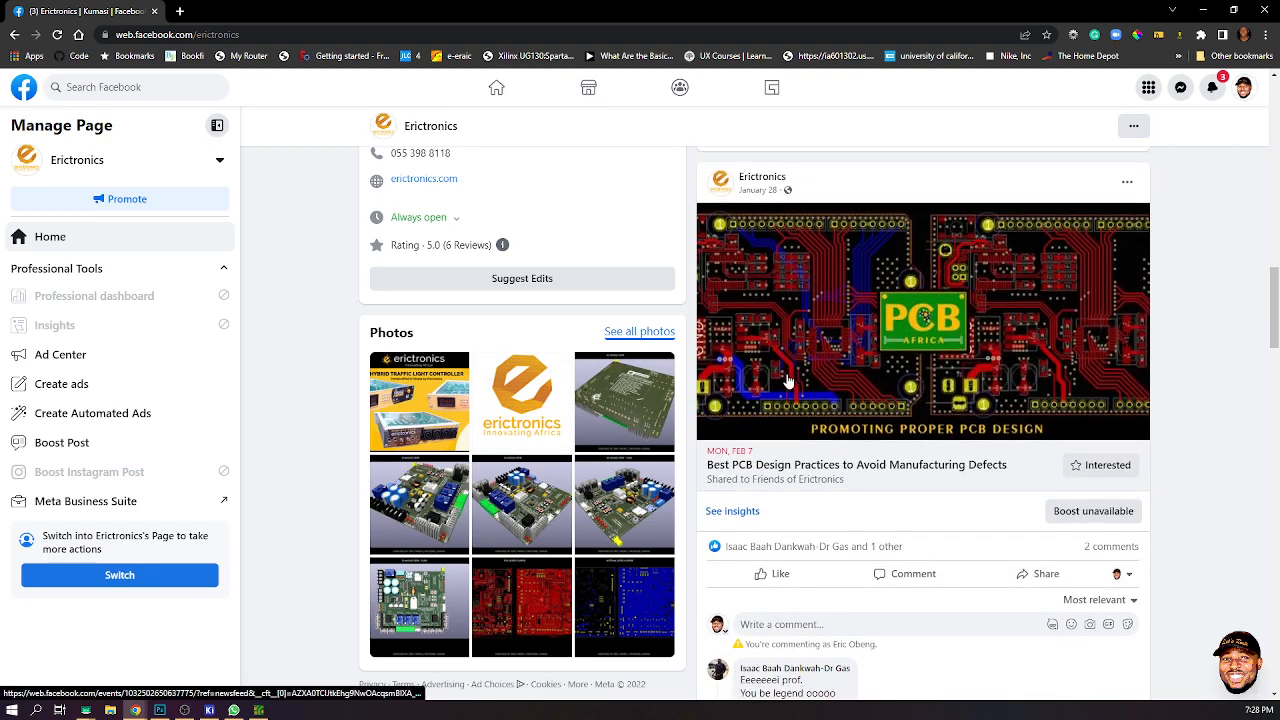
scroll(634, 400, down, 1)
- Open the page's full photo gallery and scroll through the PCB design photos
click(635, 334)
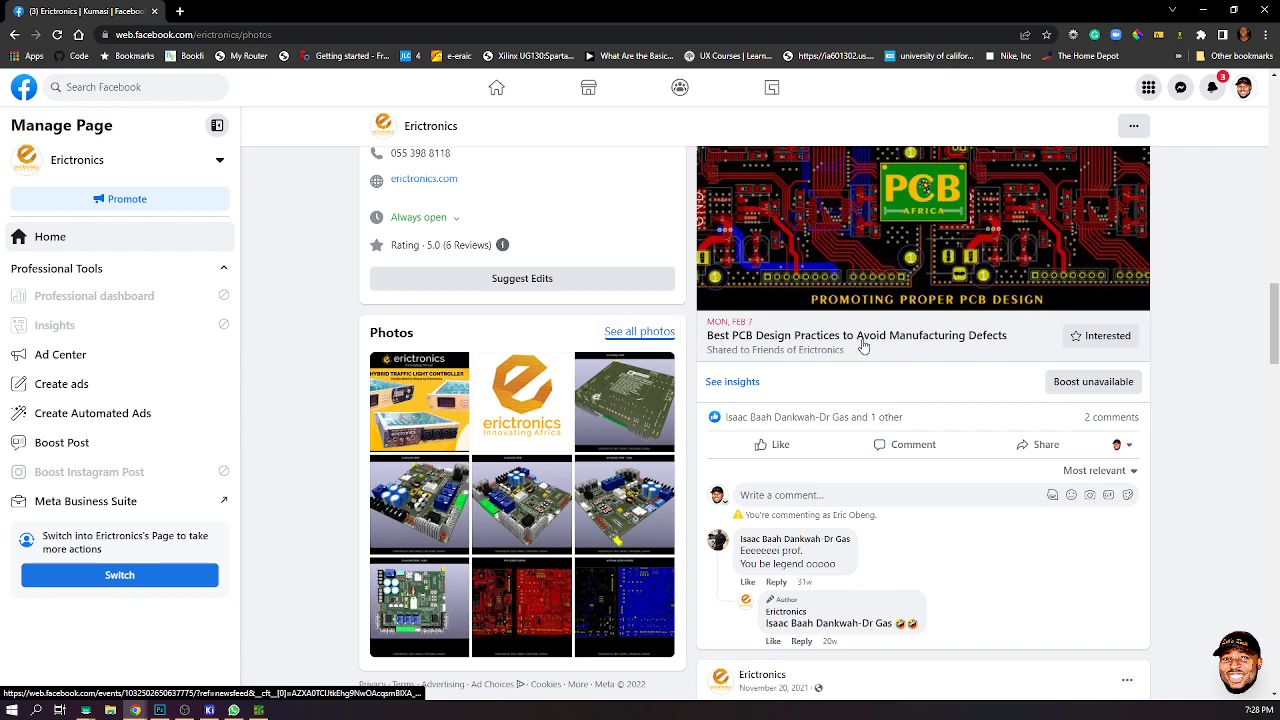
scroll(822, 355, down, 4)
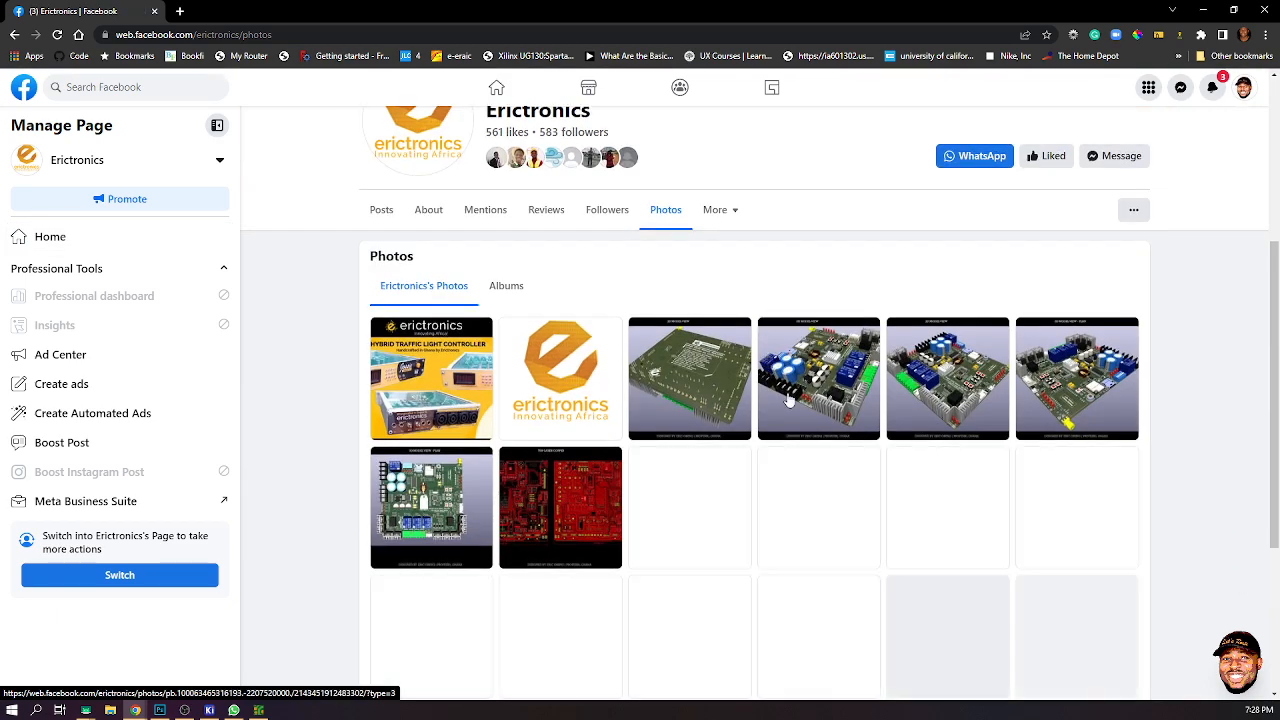
scroll(800, 393, down, 10)
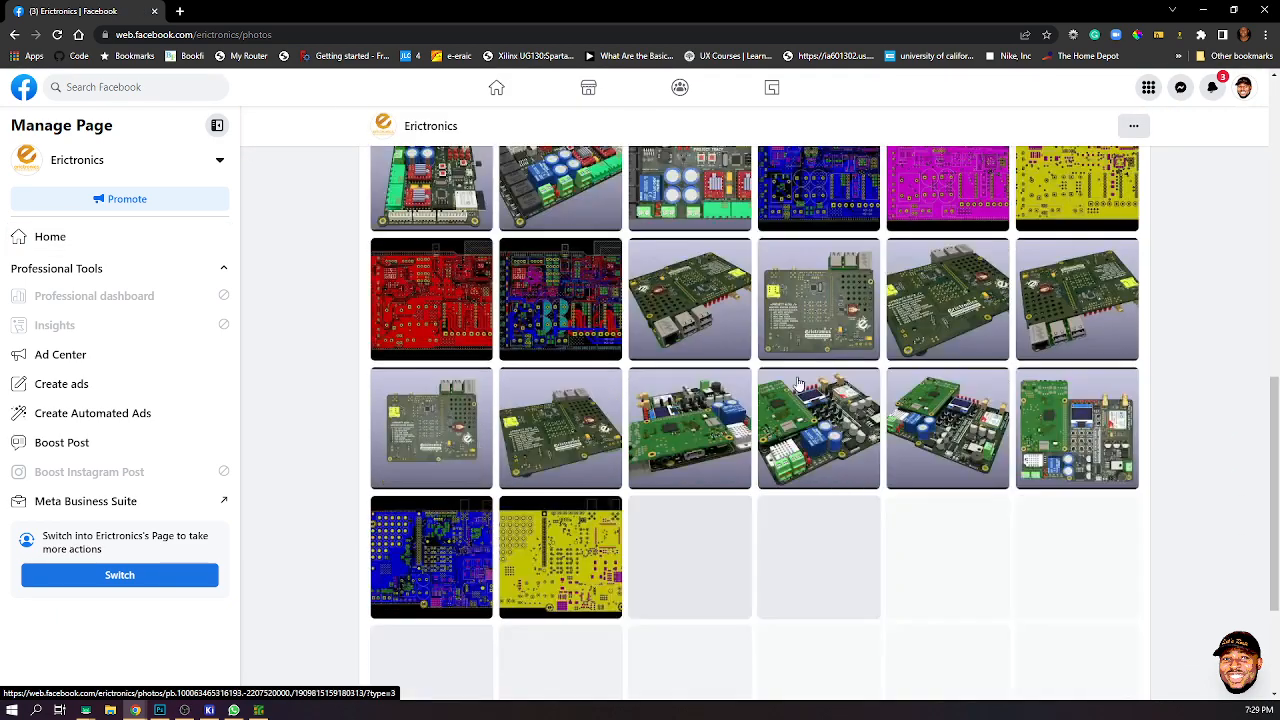
scroll(790, 383, down, 8)
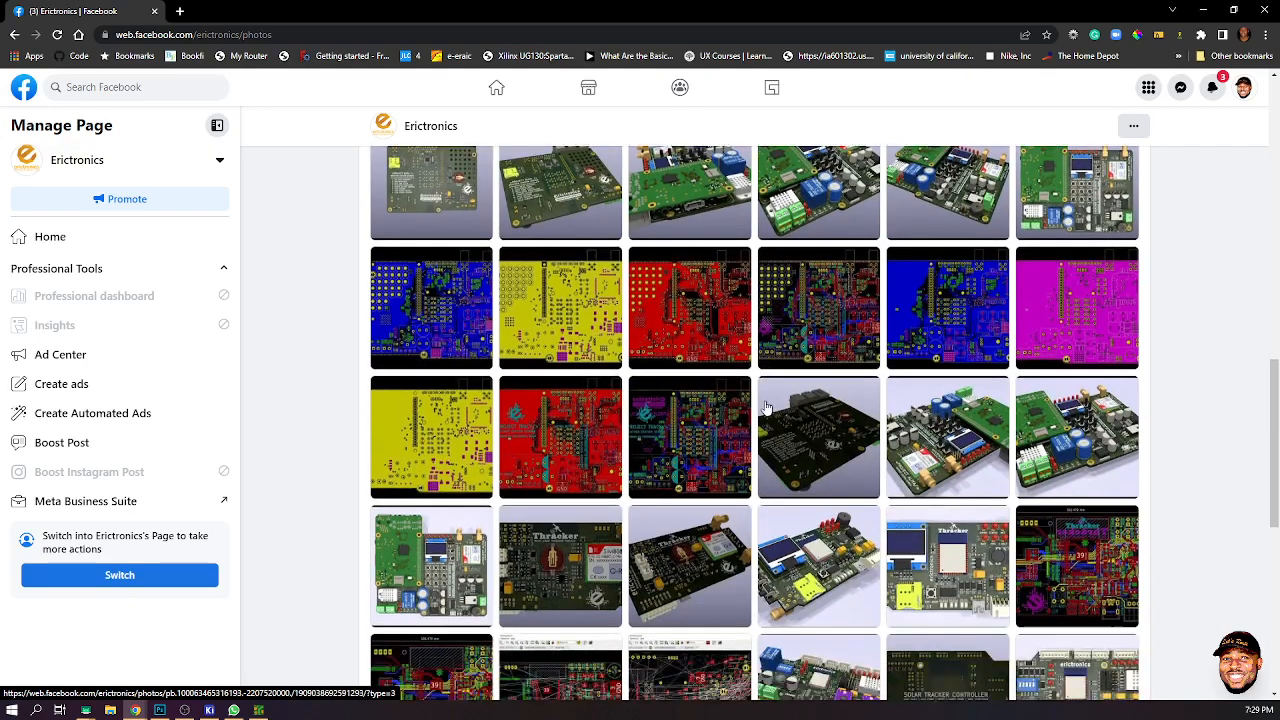
scroll(770, 400, down, 8)
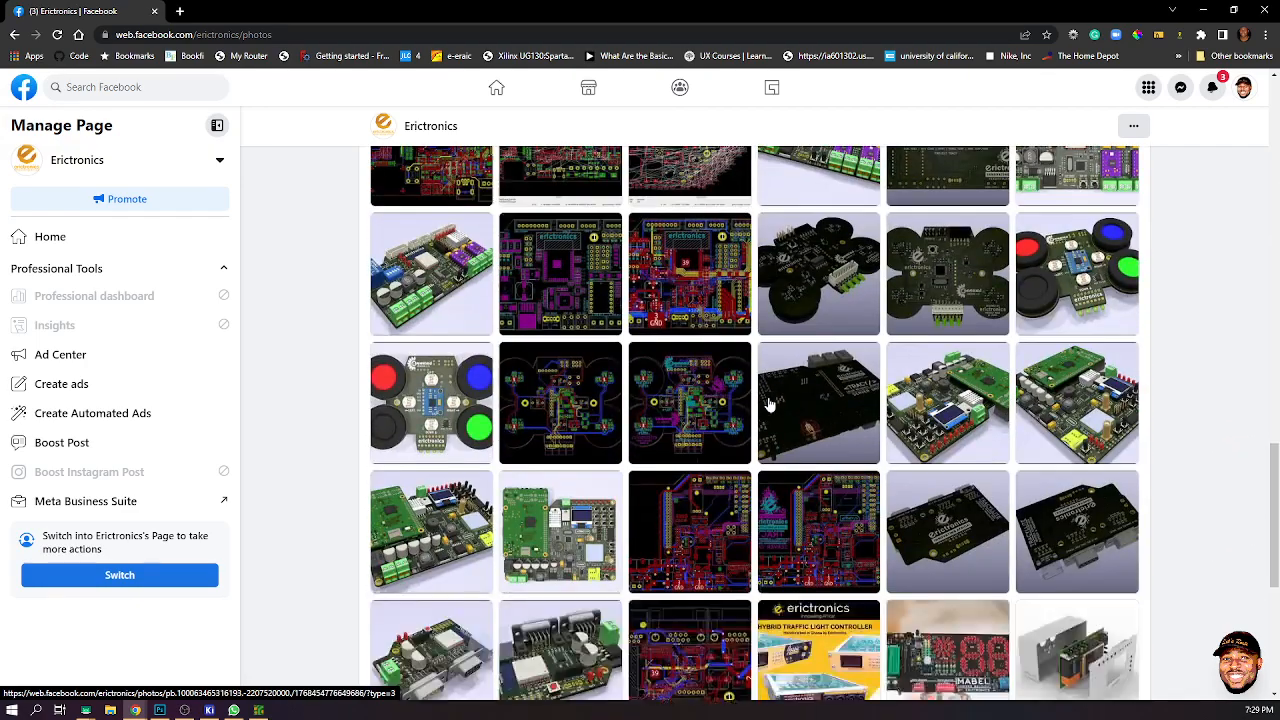
- Scroll further through the photo gallery and open the Erictrino ATMEGA328P photo, then close the viewer
scroll(777, 395, down, 4)
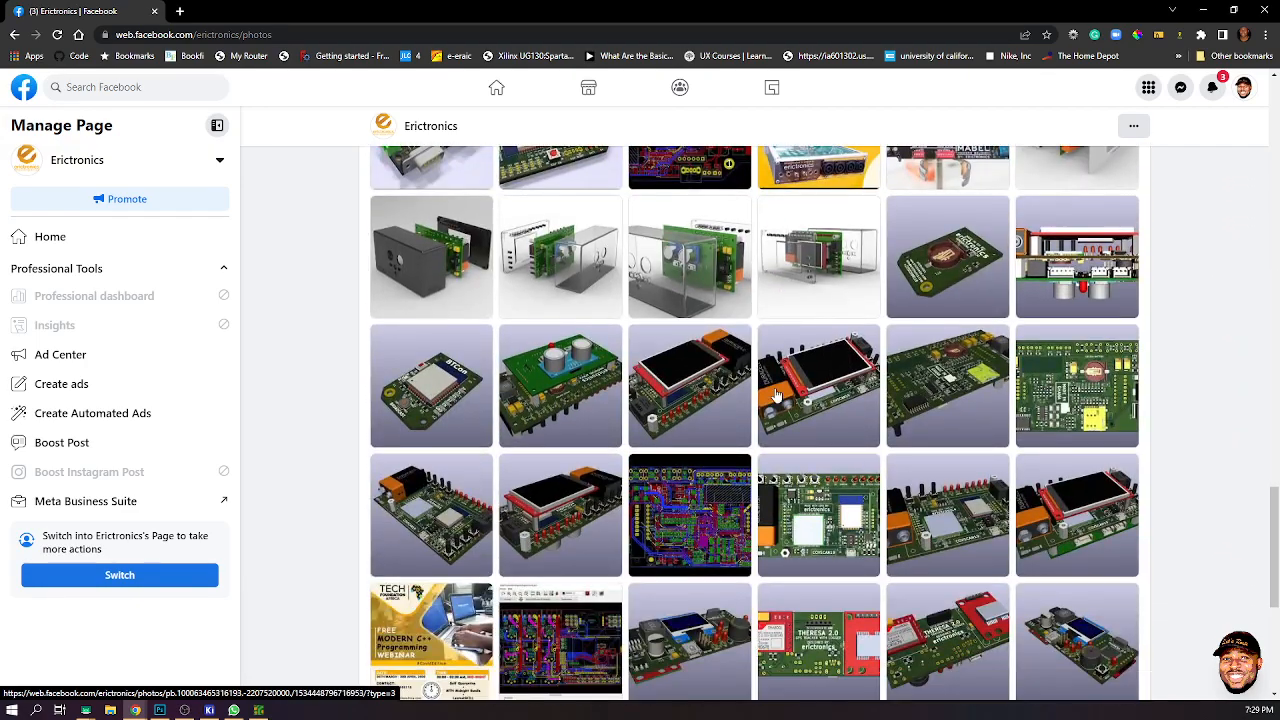
scroll(777, 395, down, 3)
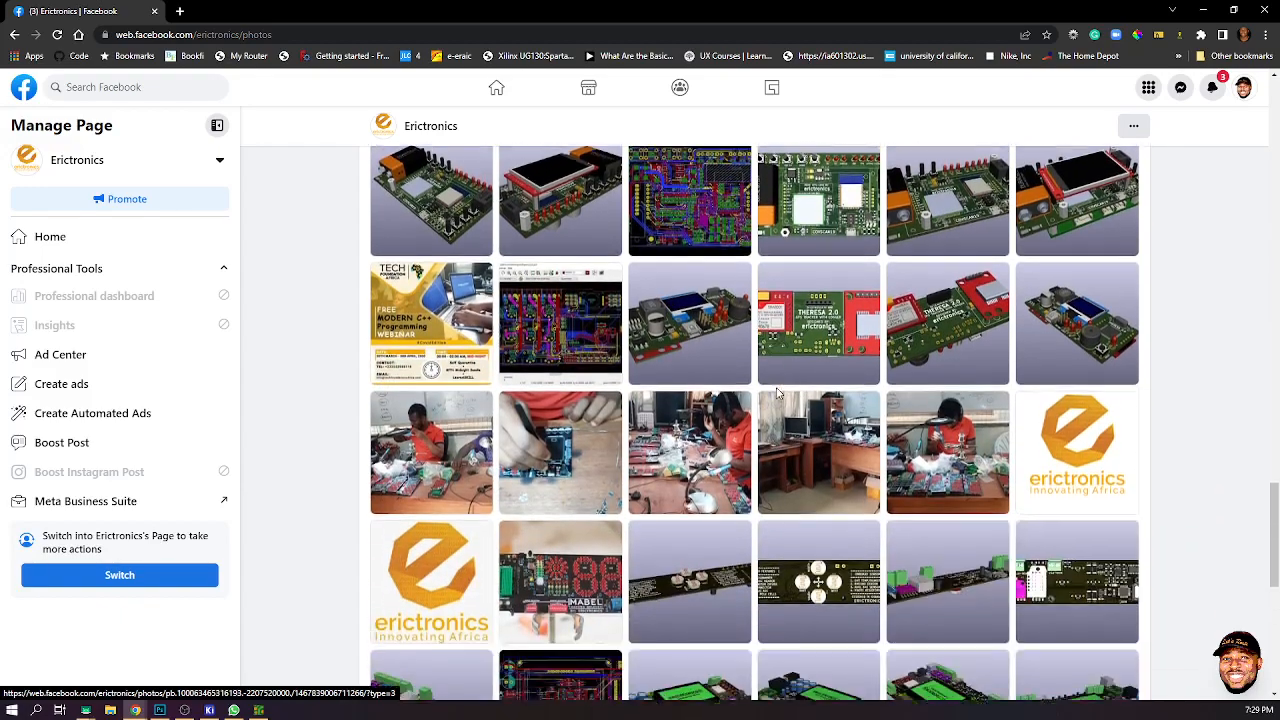
scroll(777, 395, down, 3)
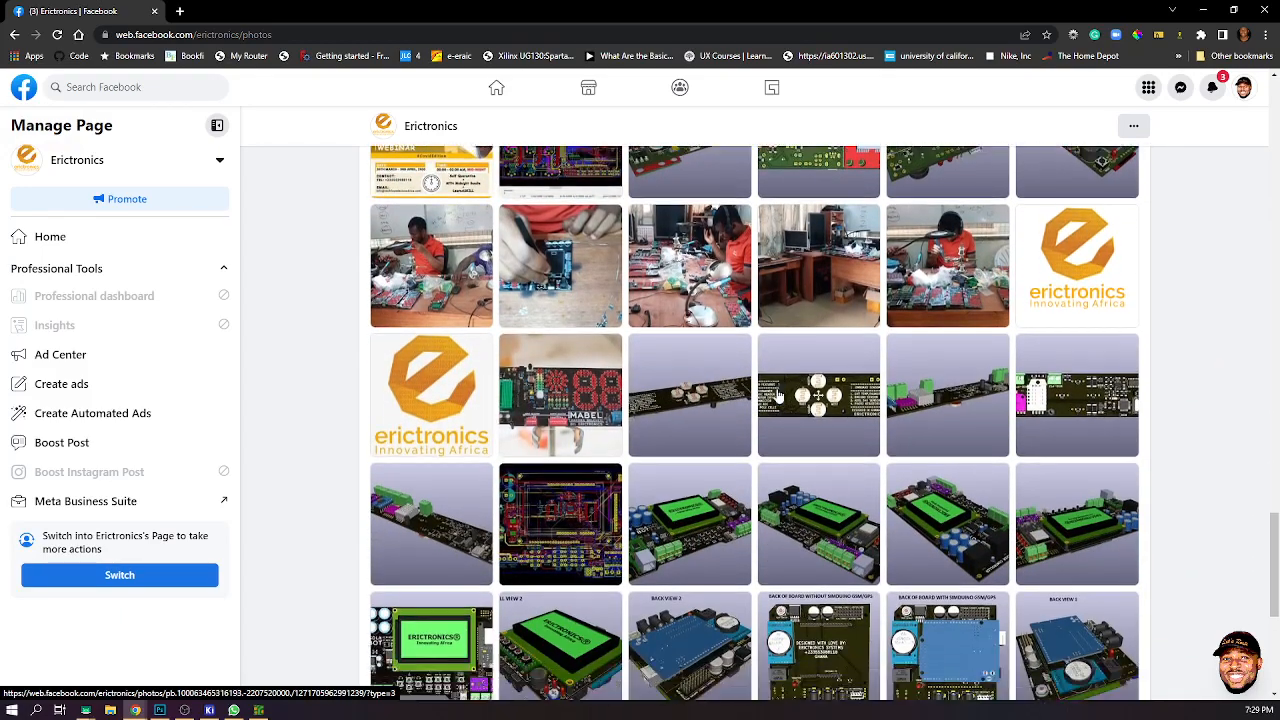
scroll(777, 395, down, 3)
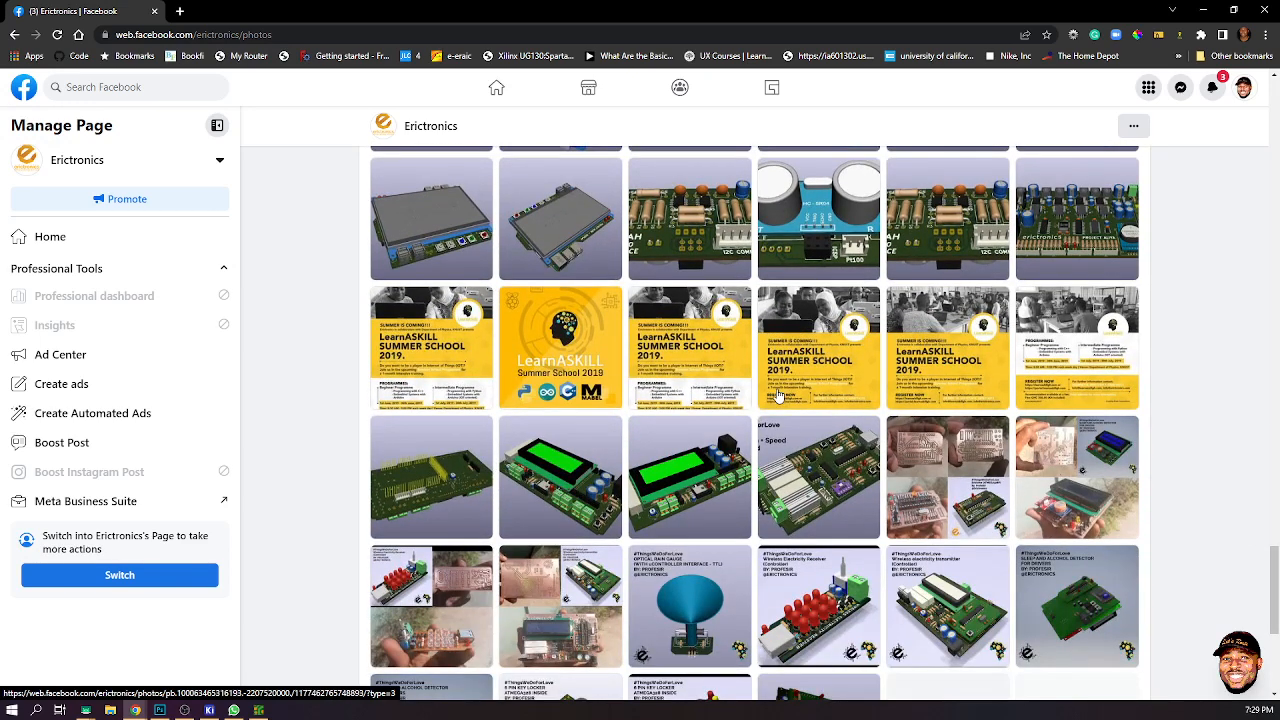
scroll(779, 395, down, 3)
click(955, 337)
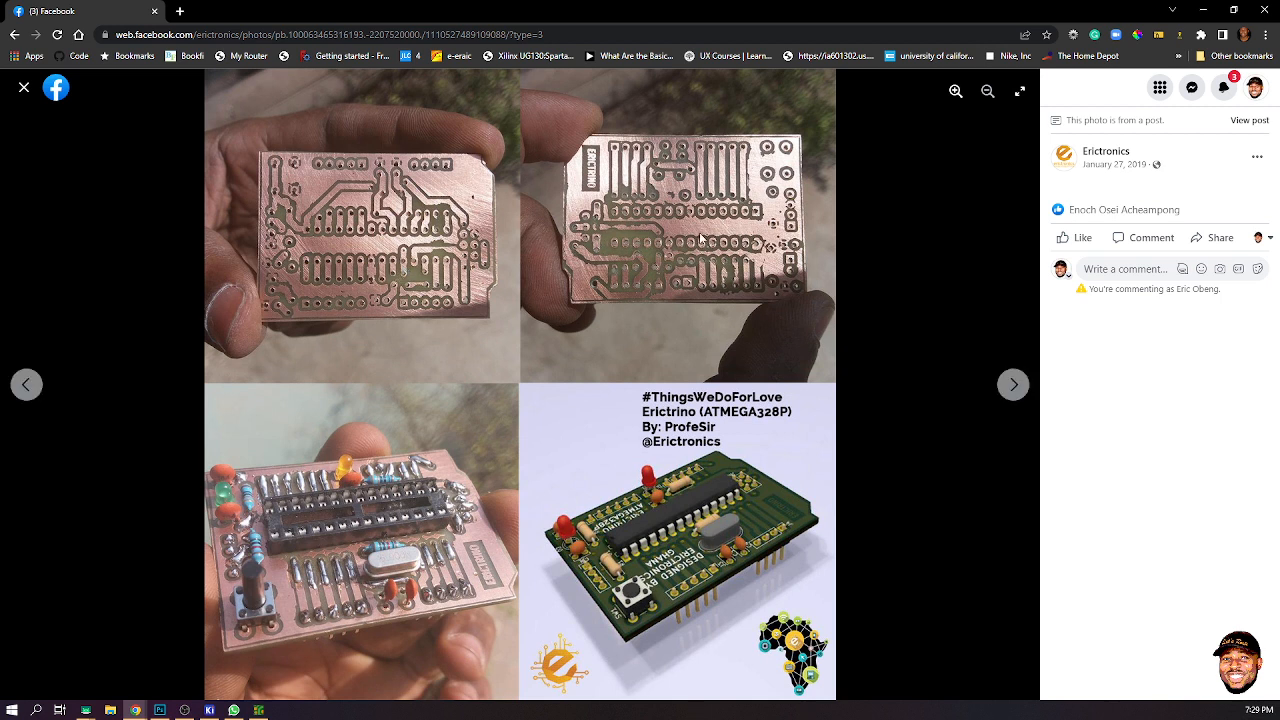
click(24, 88)
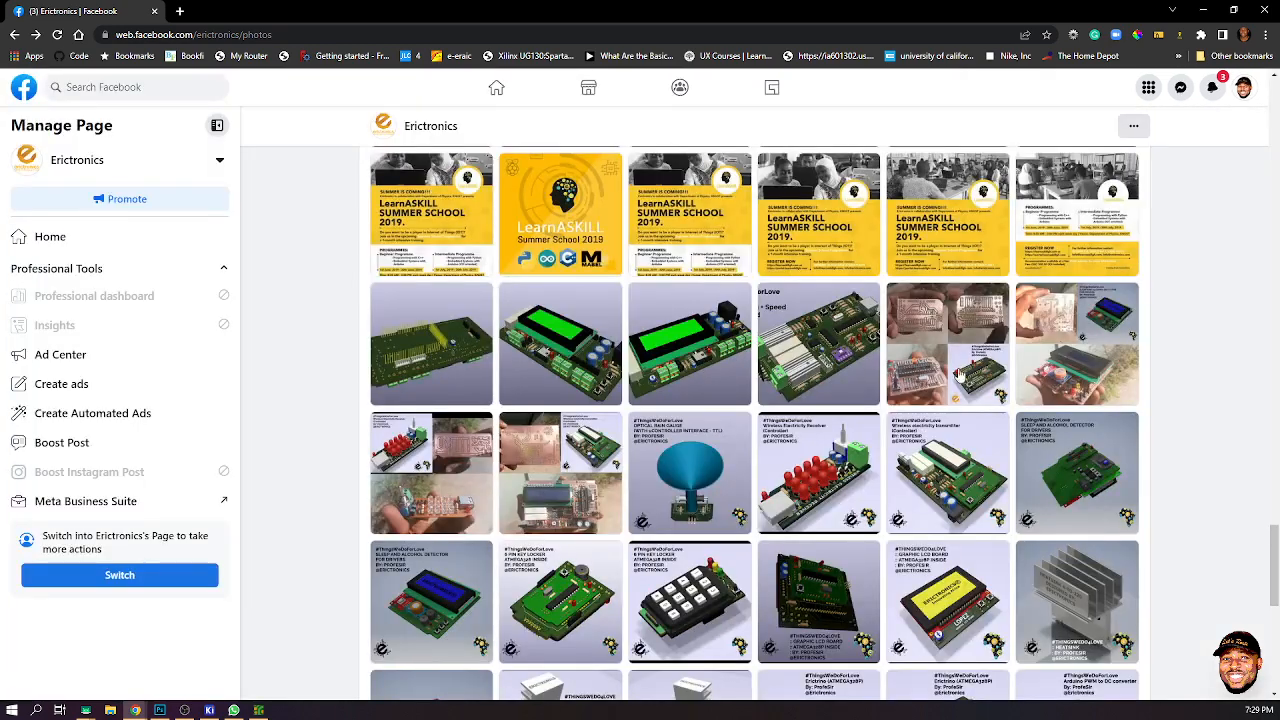
- Open the Wireless Electricity Receiver and transmitter board photos in the viewer, then close it
scroll(792, 396, down, 1)
click(486, 418)
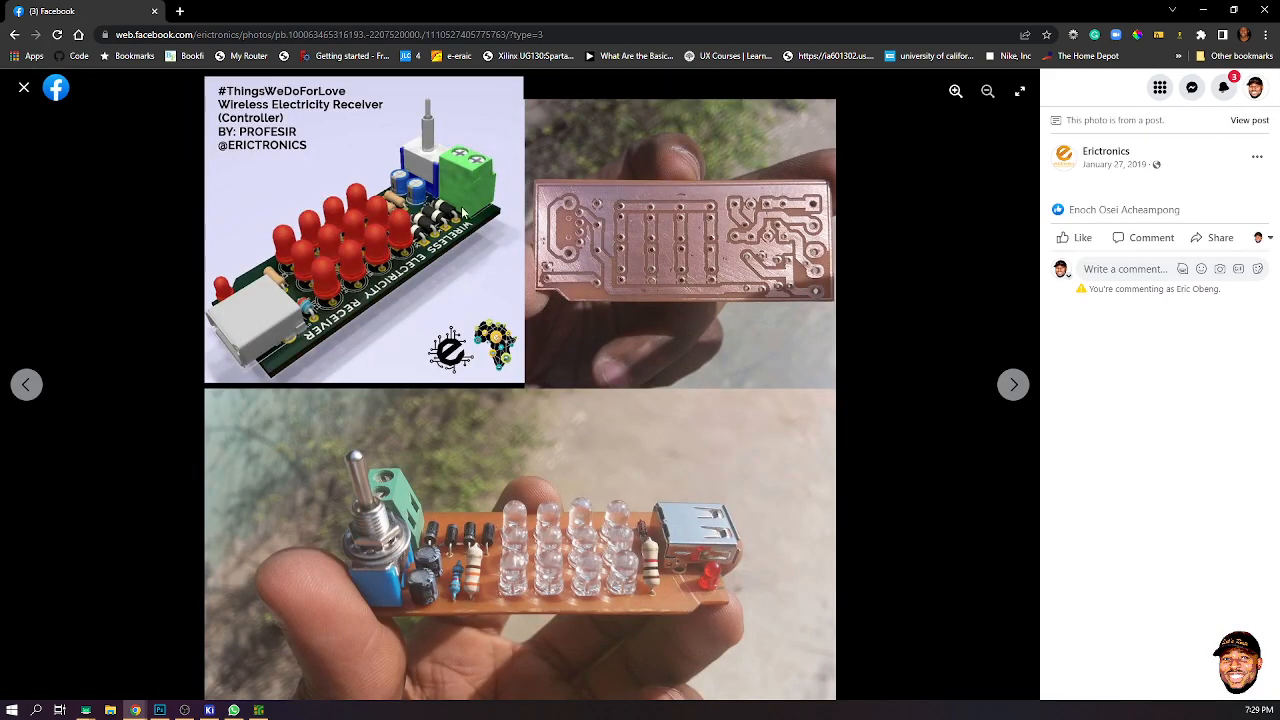
click(24, 88)
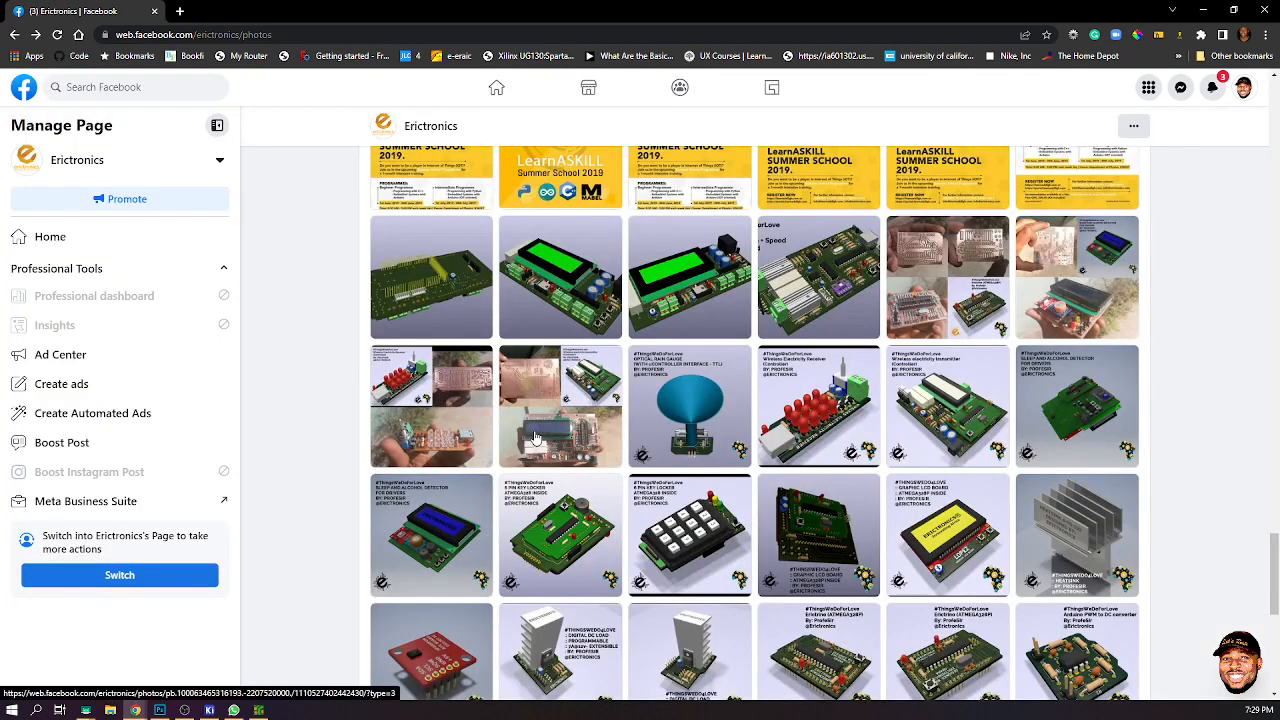
click(580, 392)
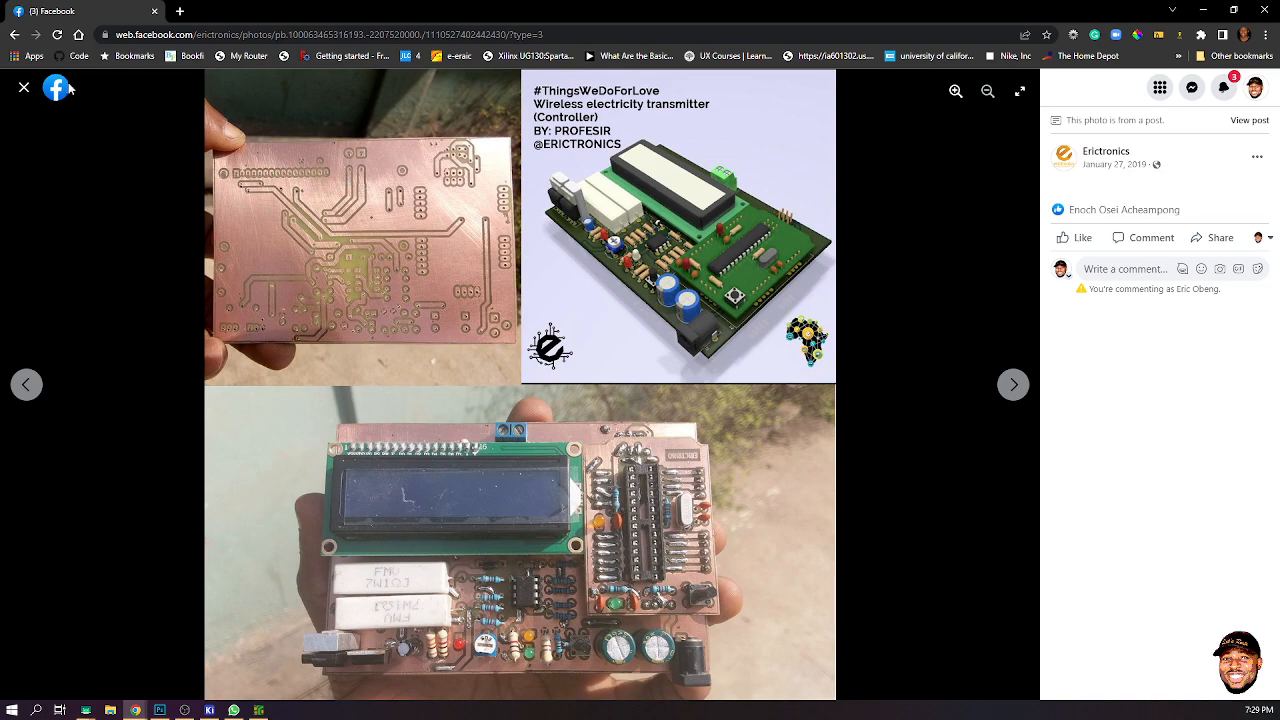
click(24, 88)
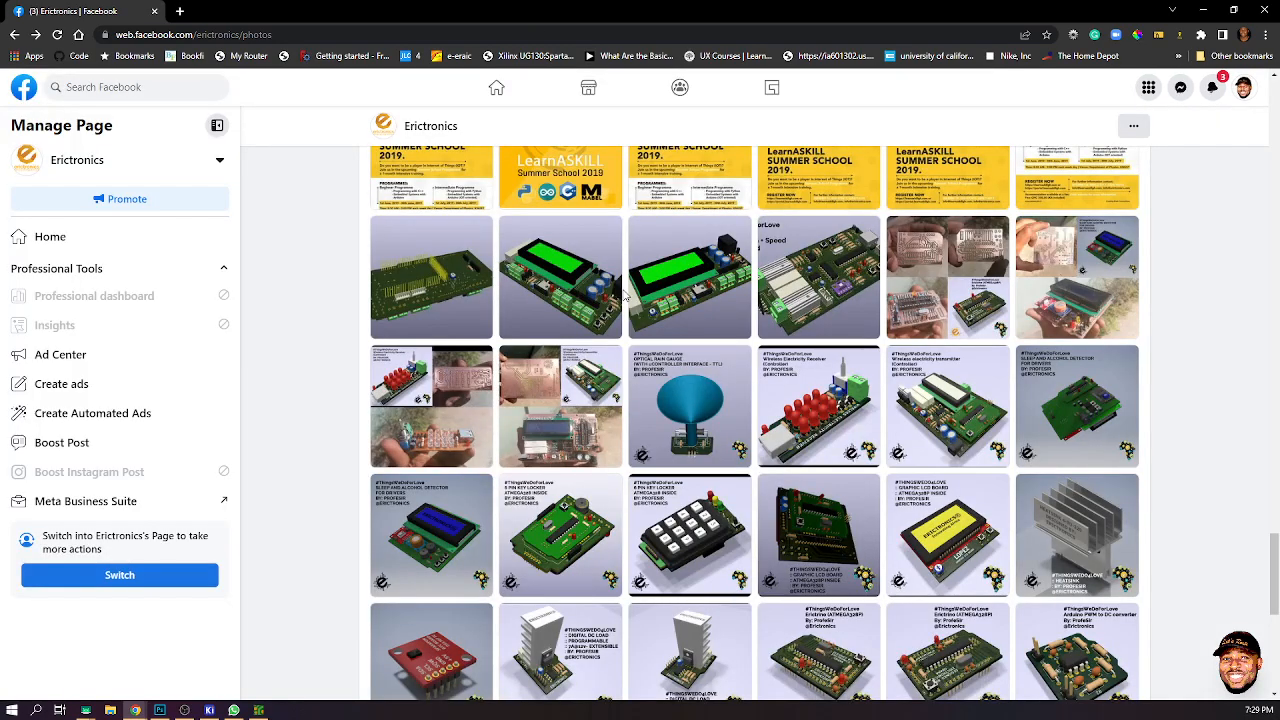
- Scroll down and view the Double-sided Circuit Boards #HandcraftedByErictronics photo, then close it
scroll(623, 298, down, 4)
scroll(623, 298, down, 3)
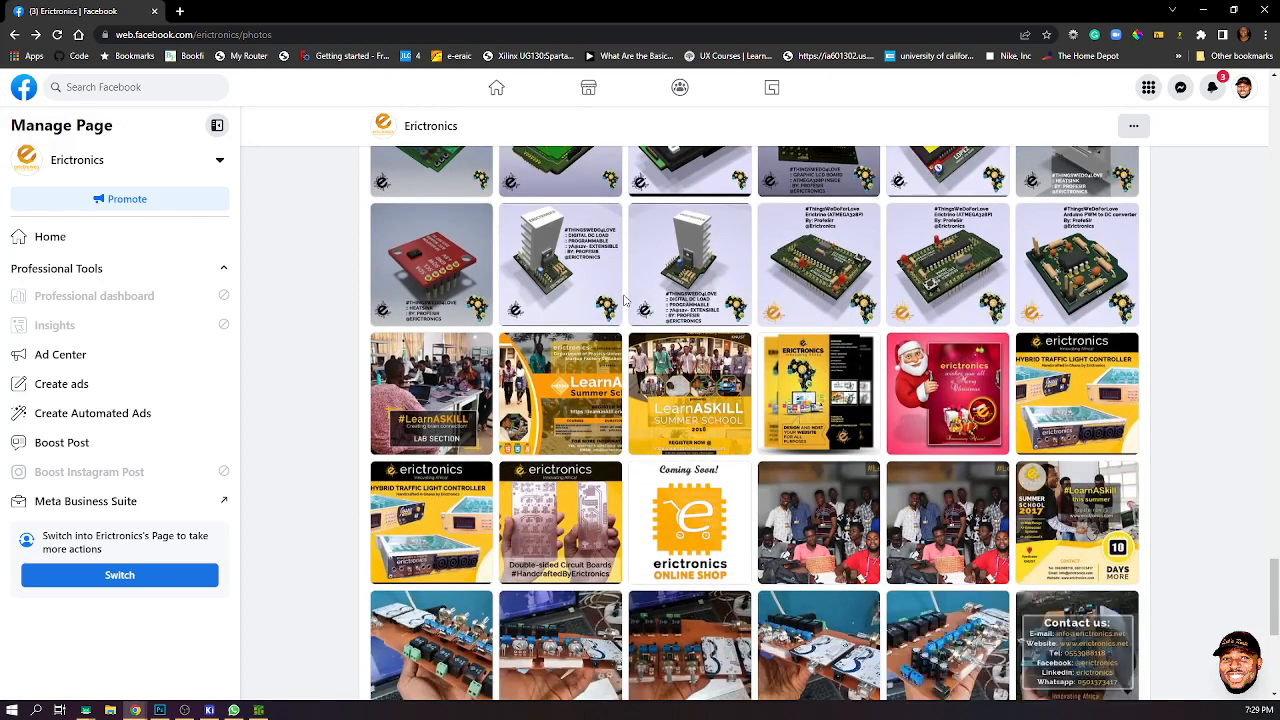
click(552, 367)
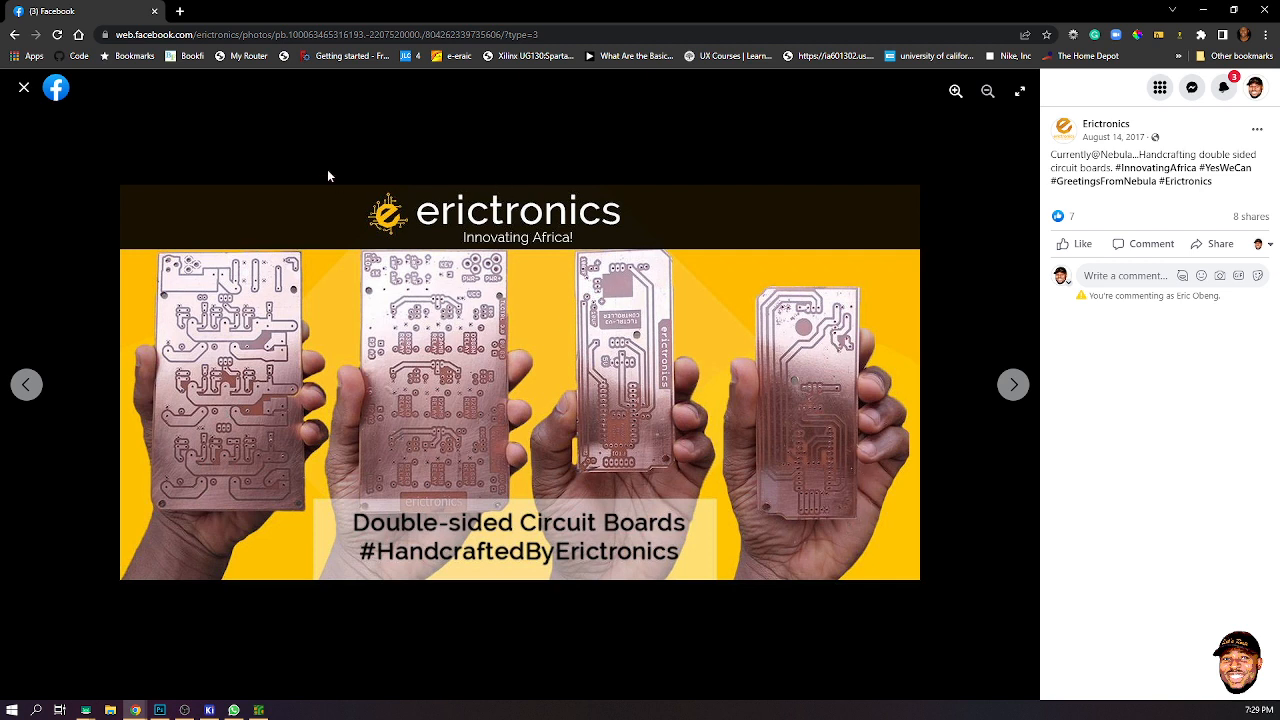
click(24, 88)
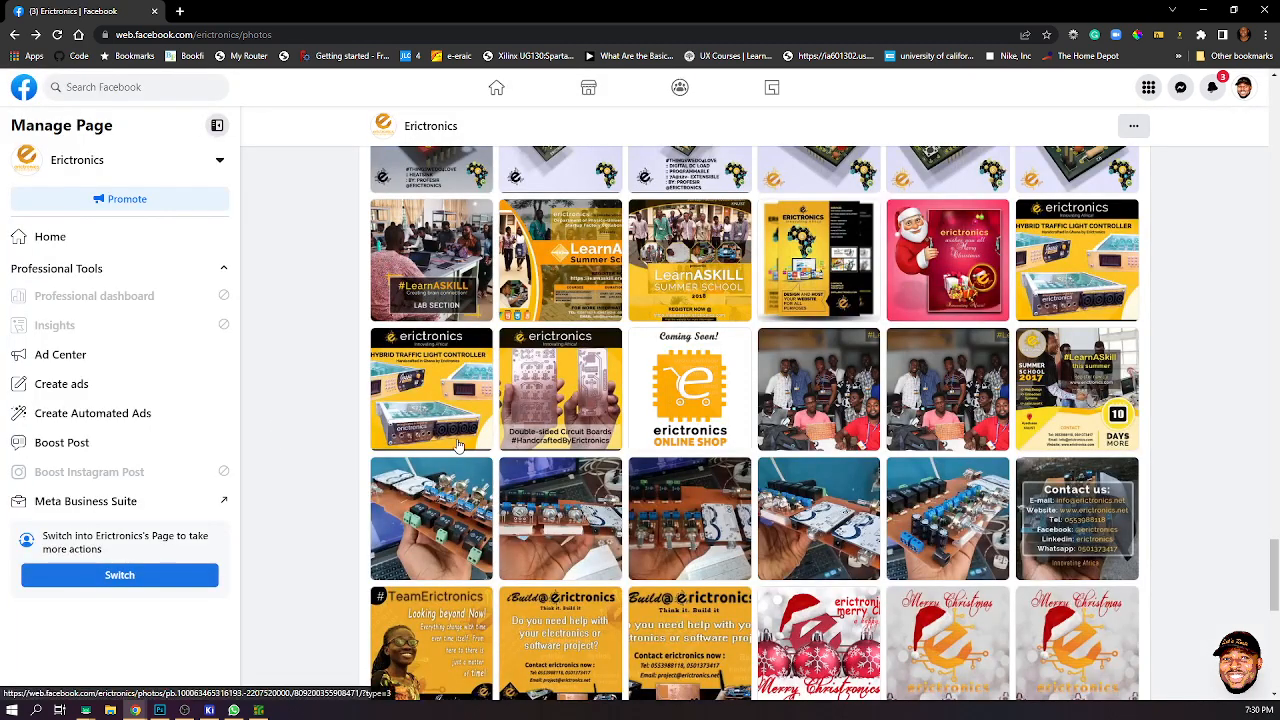
- View the relay board photo, close it, and scroll on through the power-supply unit photos
click(457, 520)
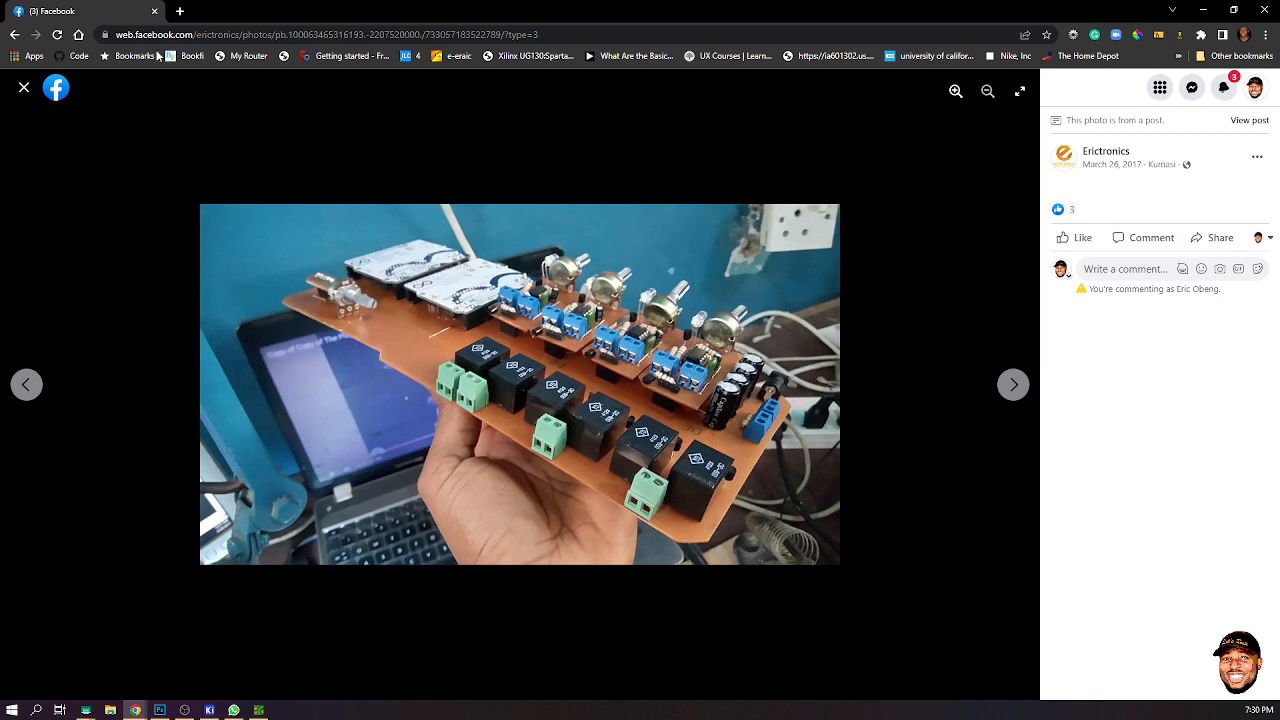
click(22, 88)
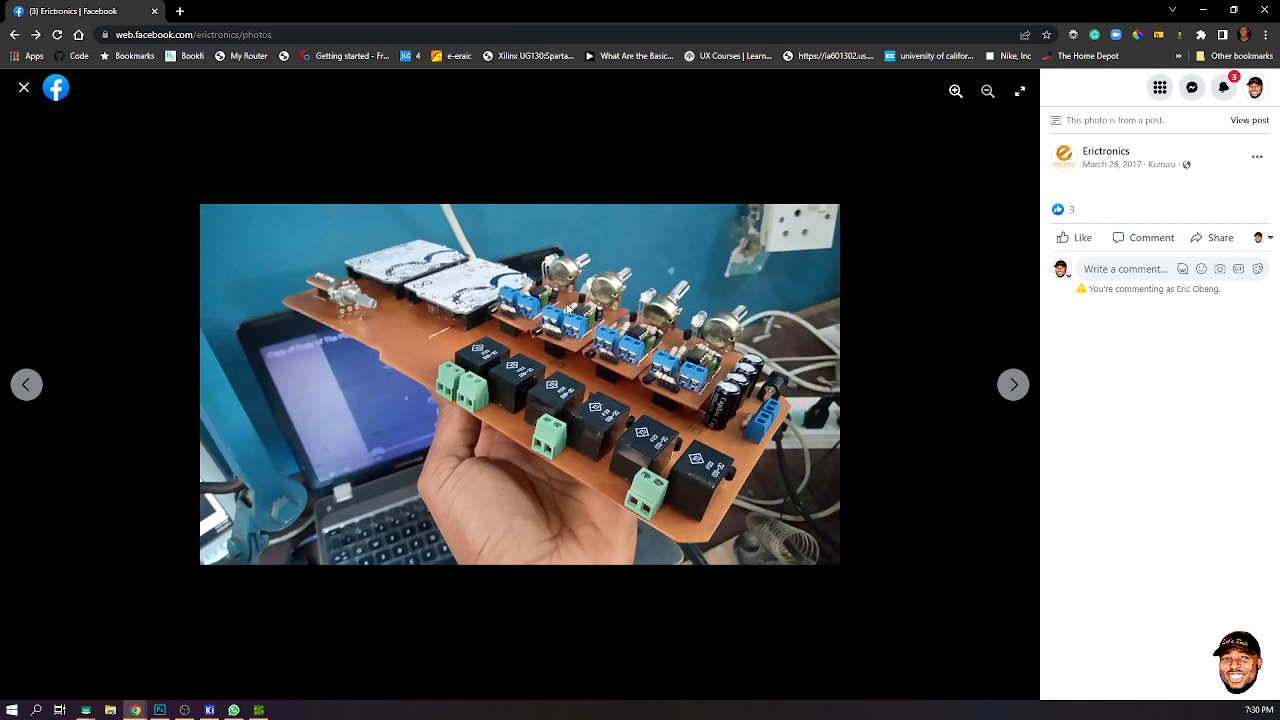
scroll(780, 350, down, 2)
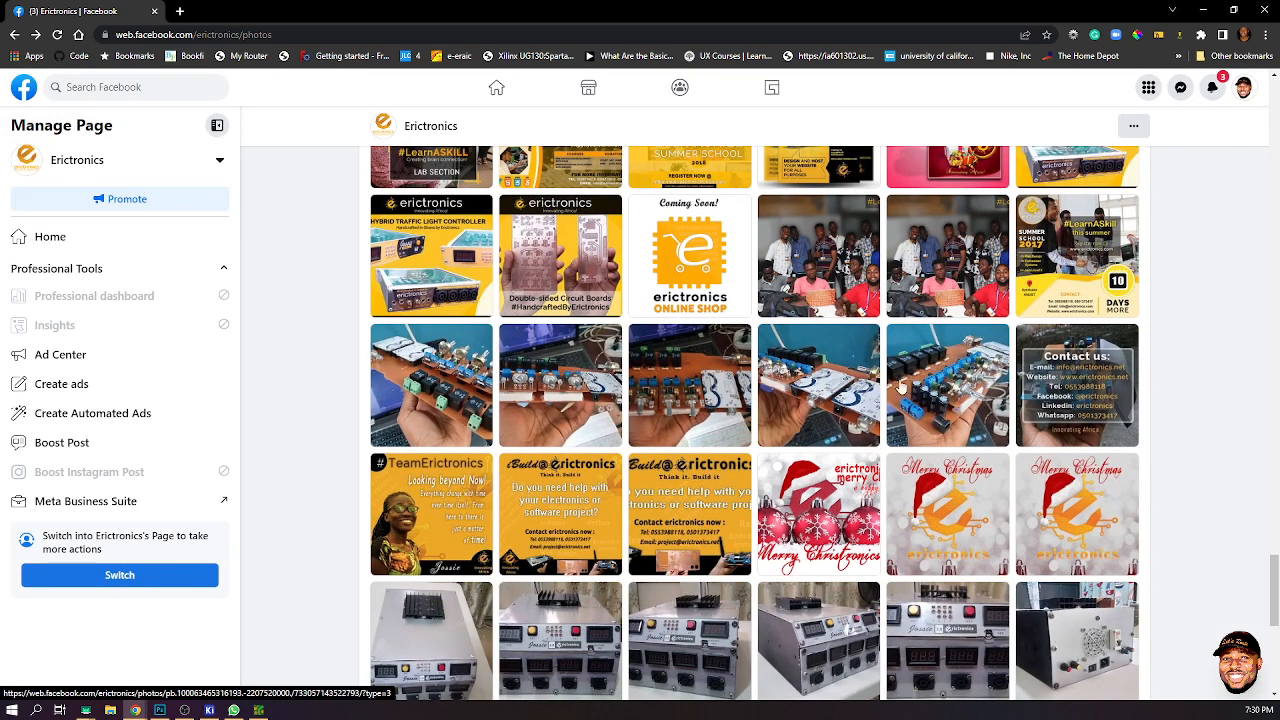
scroll(837, 410, down, 1)
scroll(705, 418, down, 1)
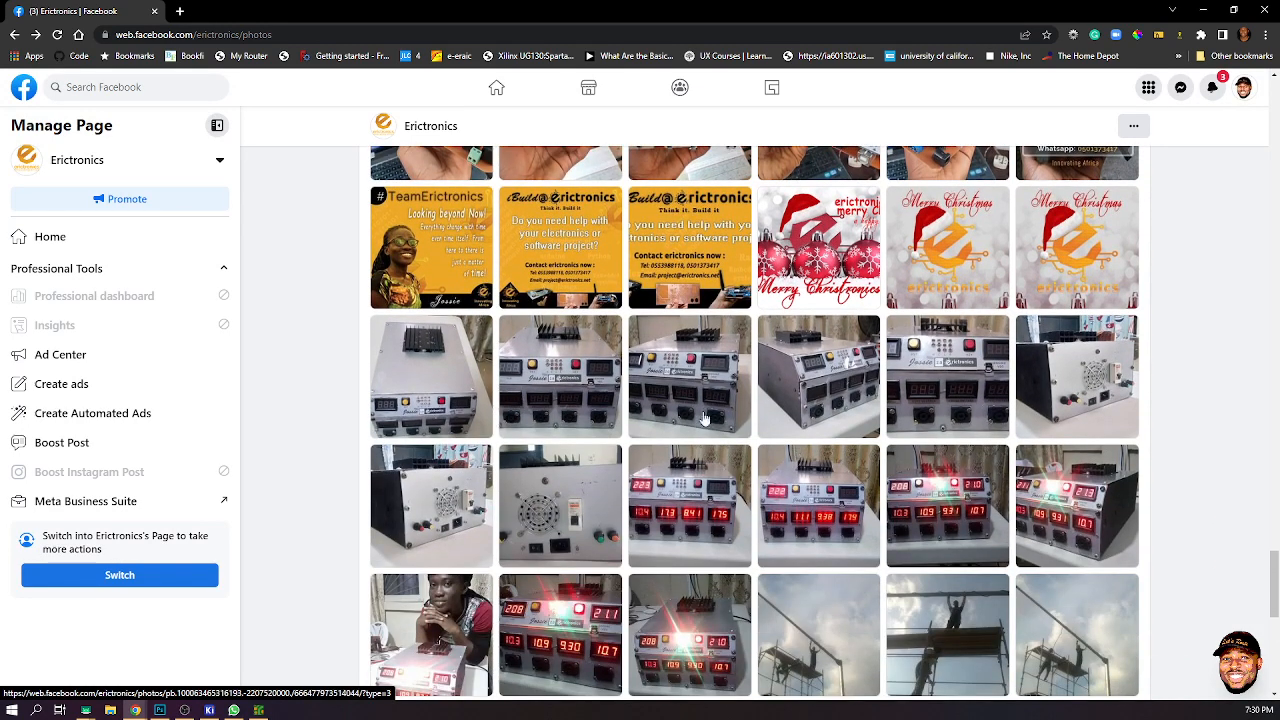
scroll(856, 460, down, 3)
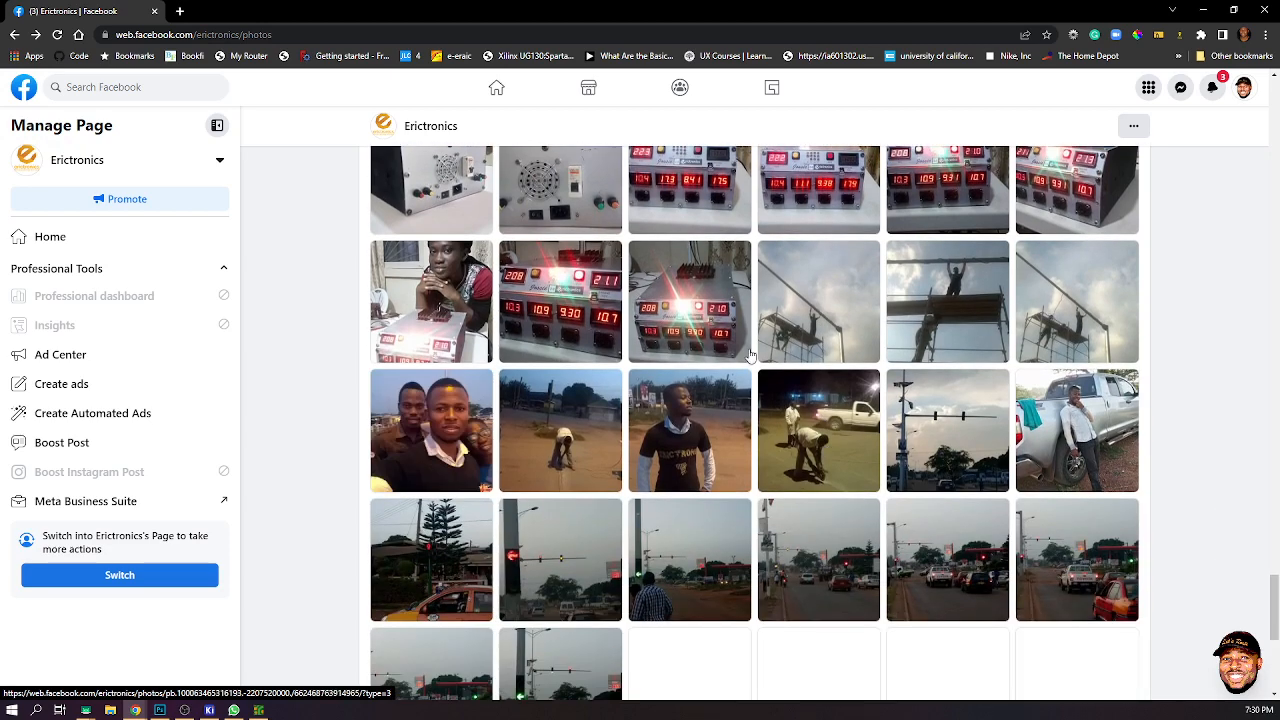
- Scroll further down the gallery and open the photo of three etched copper boards, then close it
scroll(555, 522, down, 1)
scroll(690, 550, down, 2)
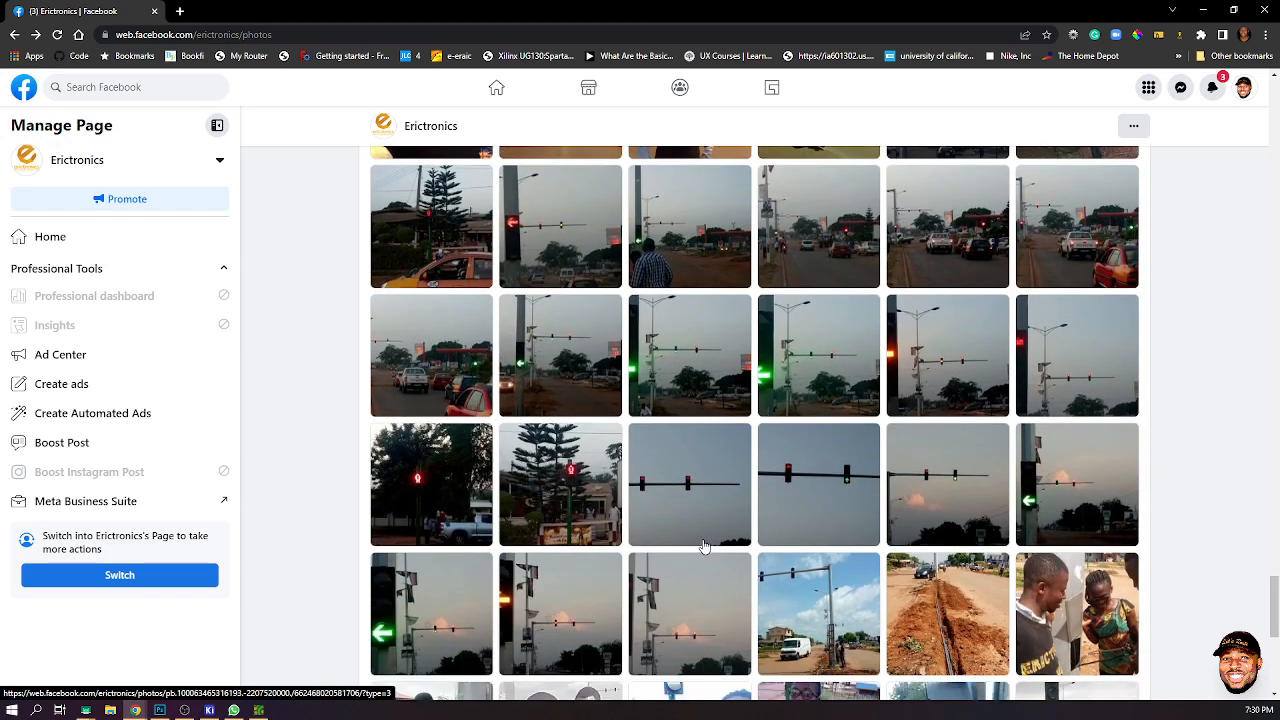
scroll(705, 546, down, 7)
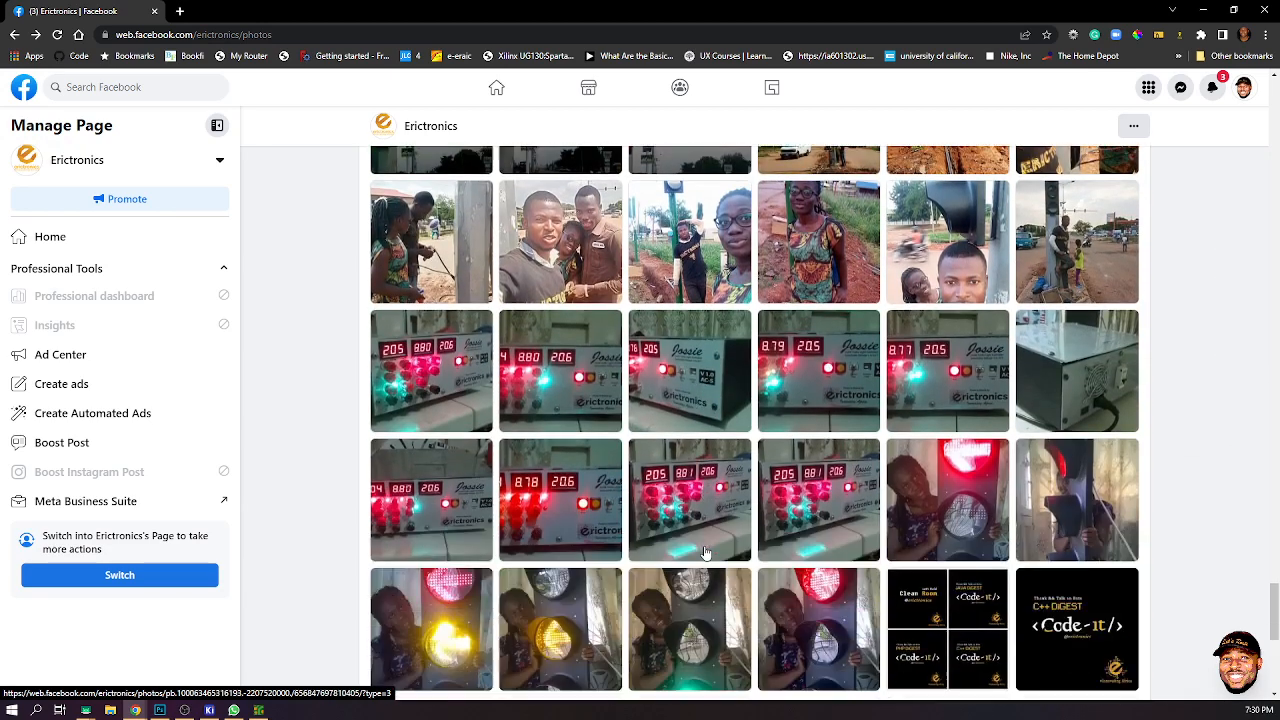
scroll(705, 550, down, 5)
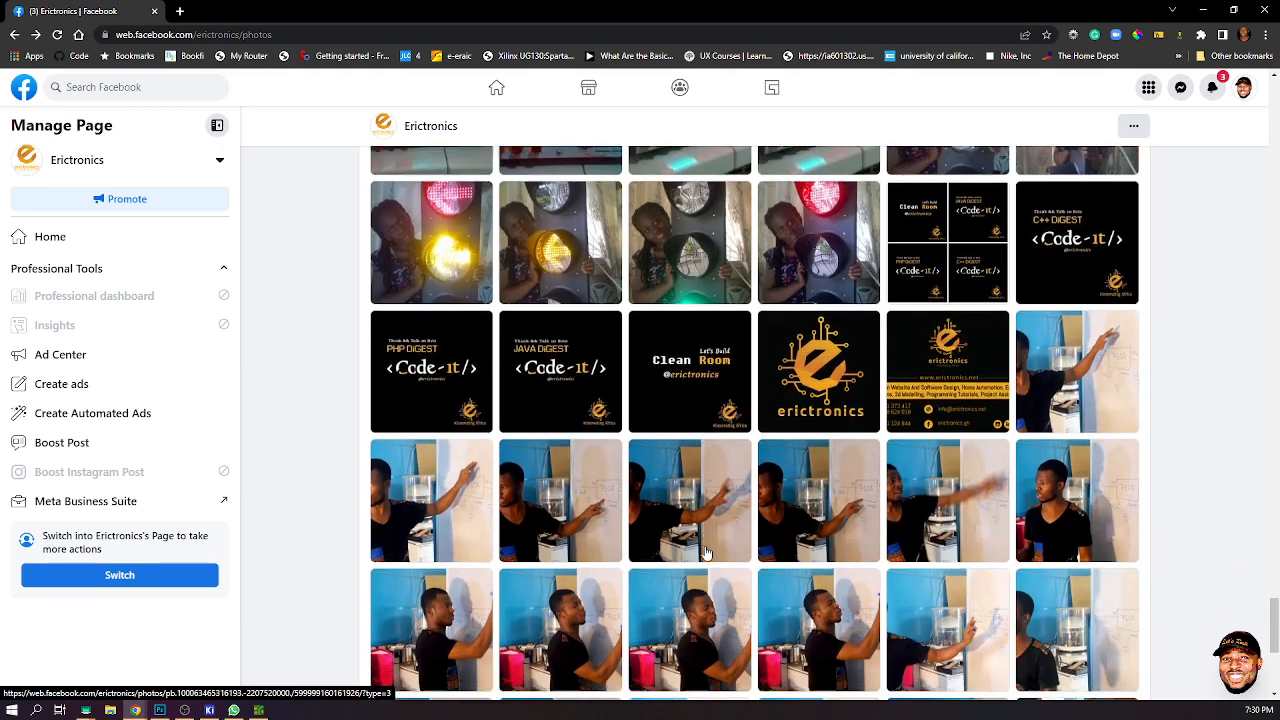
scroll(705, 553, down, 8)
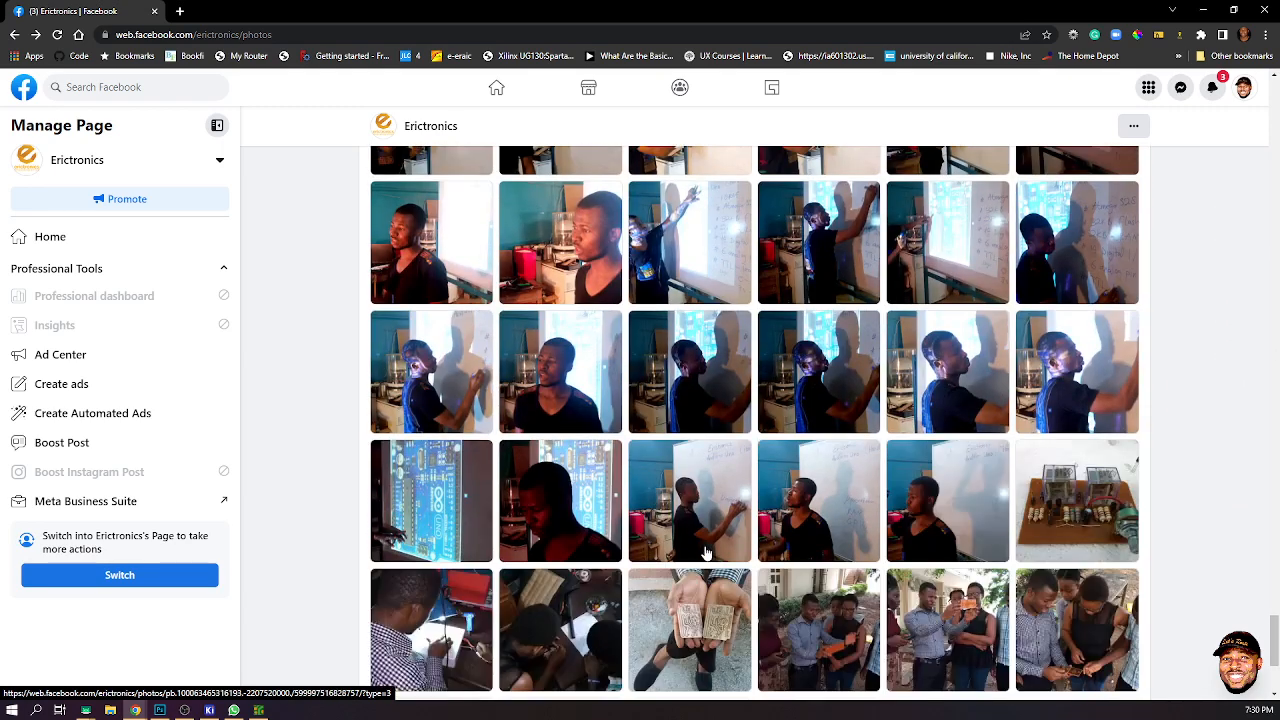
scroll(706, 553, down, 1)
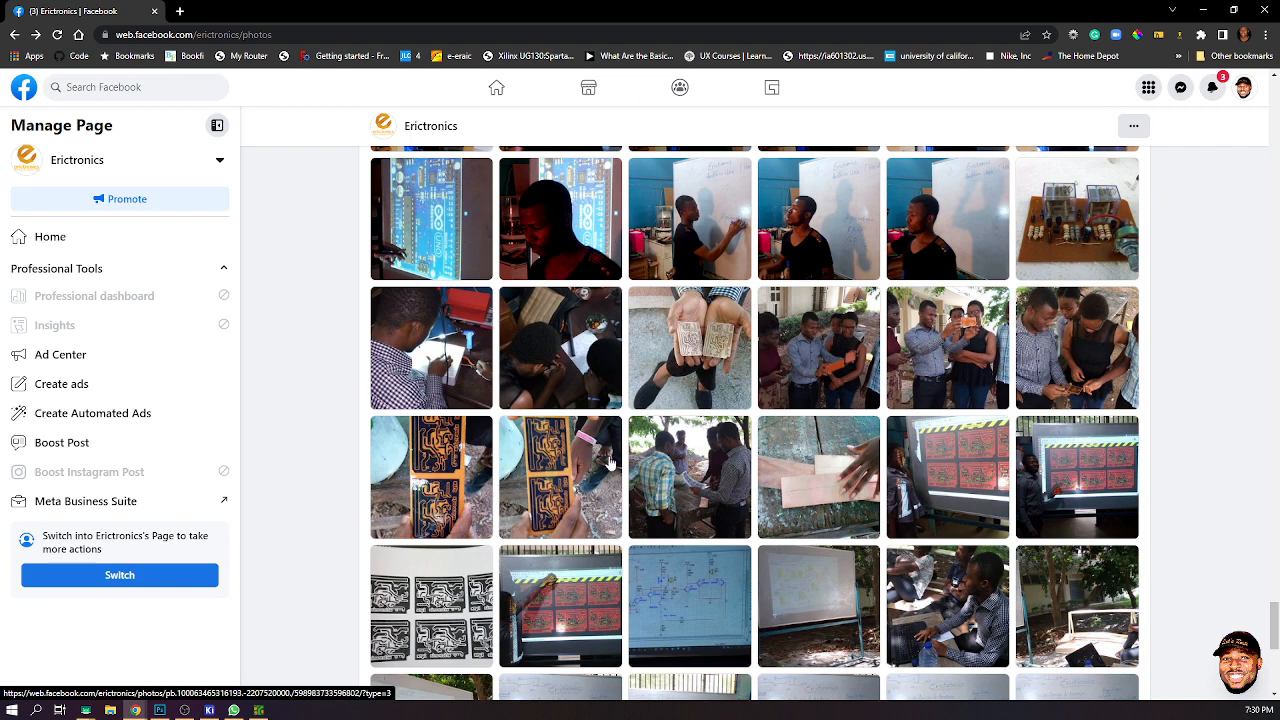
scroll(608, 513, down, 3)
scroll(608, 513, down, 2)
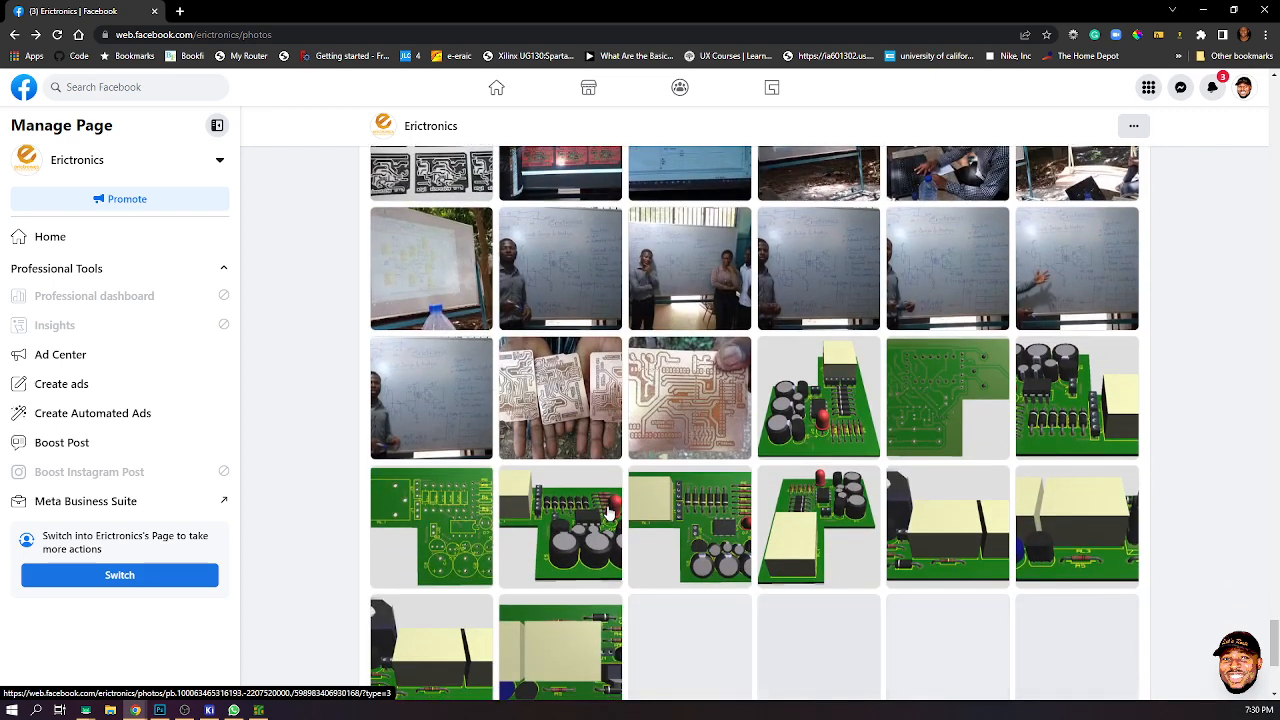
click(588, 417)
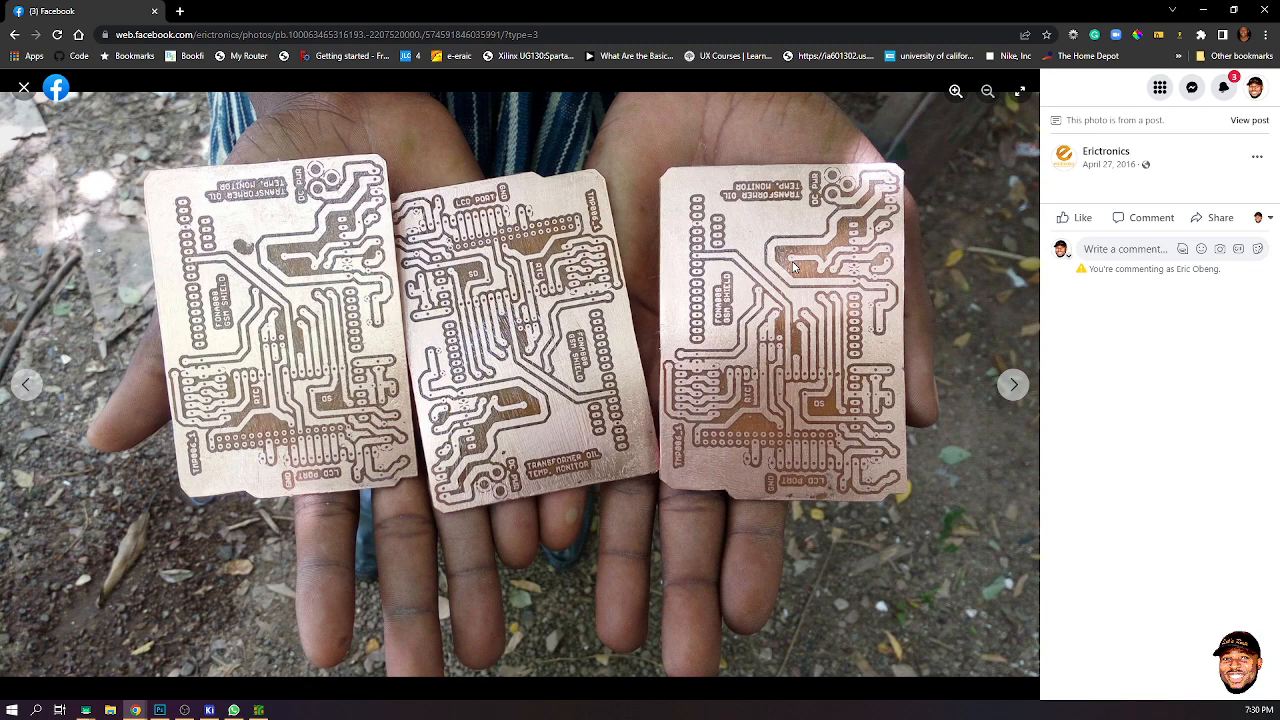
click(24, 88)
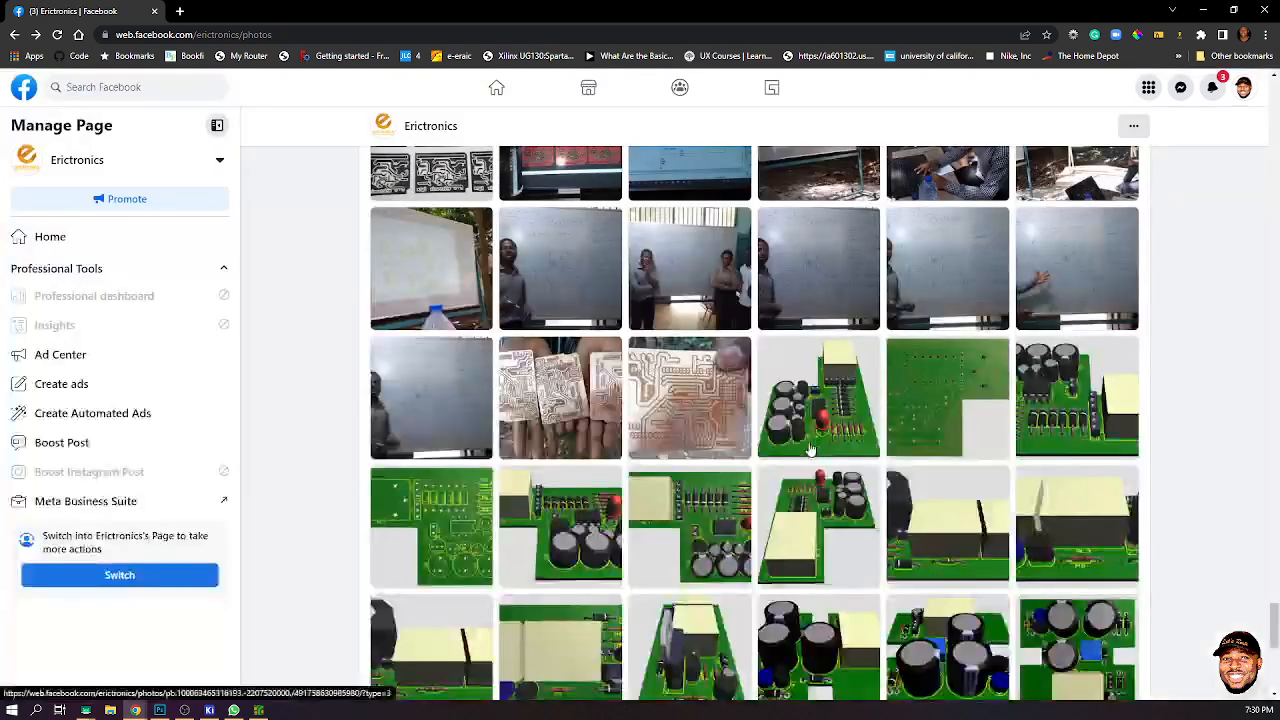
- Scroll to the end of the photo gallery to examine the remaining PCB photos
scroll(766, 466, down, 5)
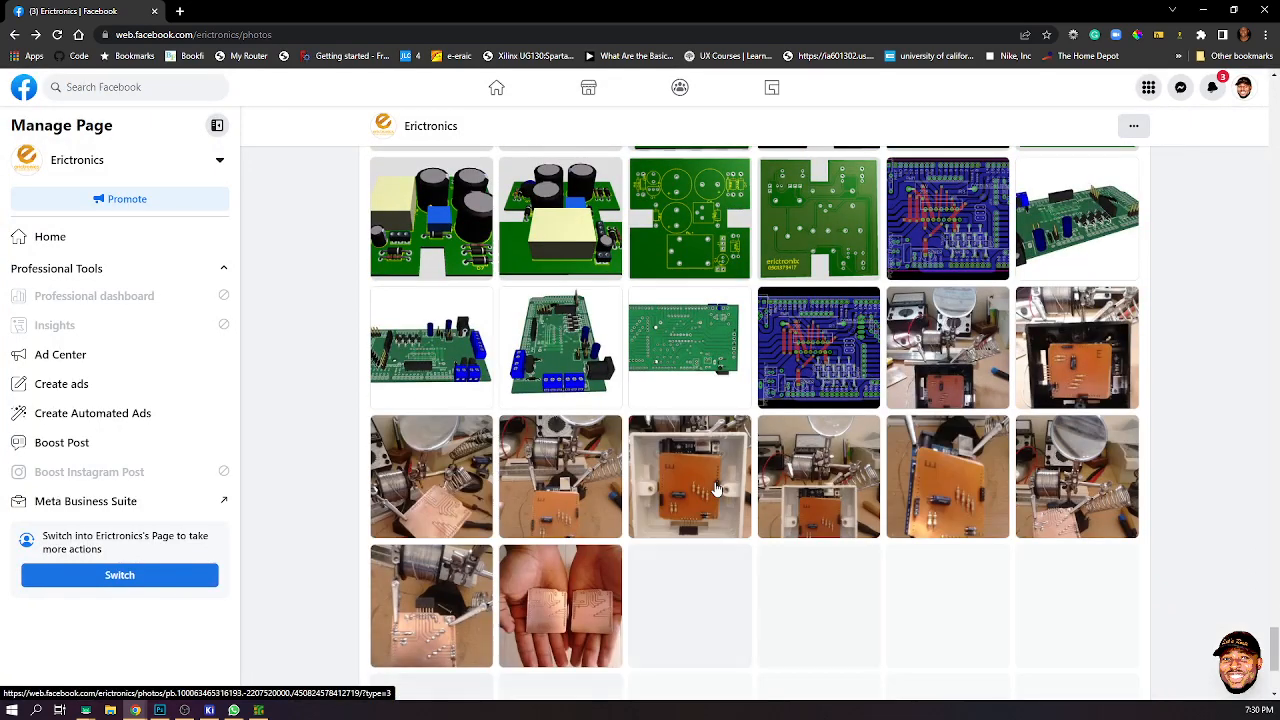
scroll(740, 520, down, 1)
scroll(740, 520, down, 1)
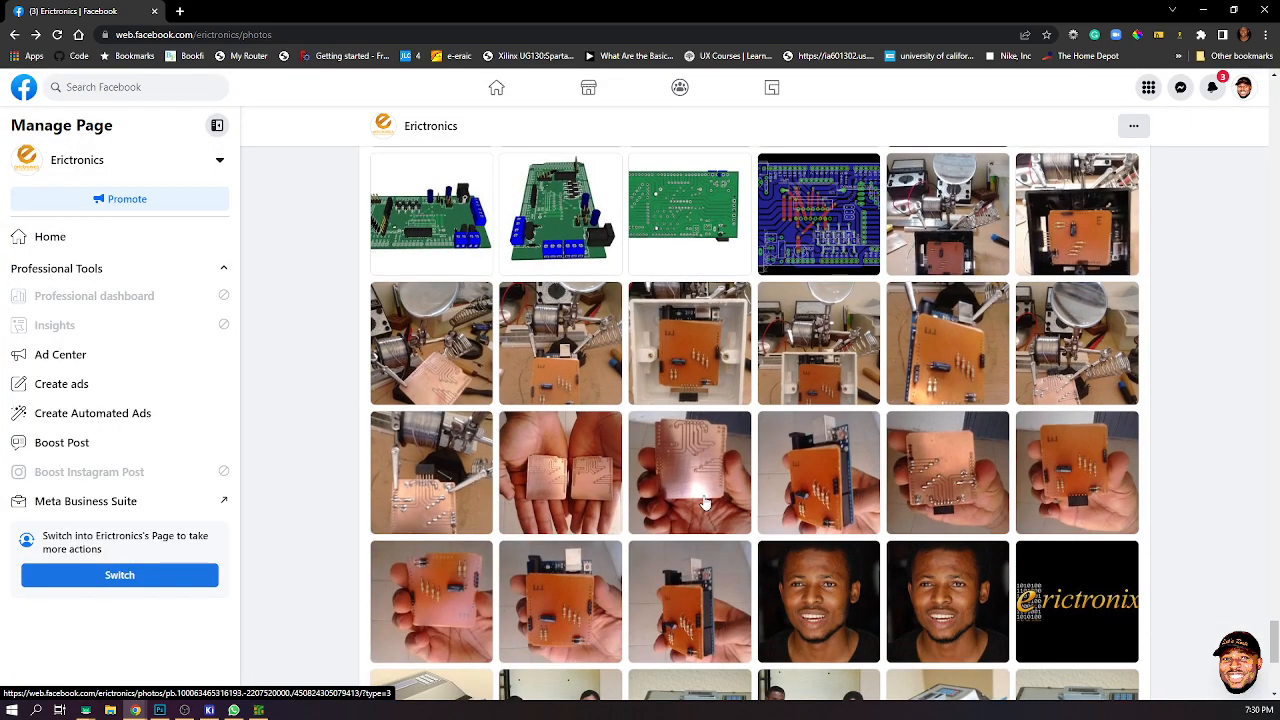
scroll(872, 450, down, 4)
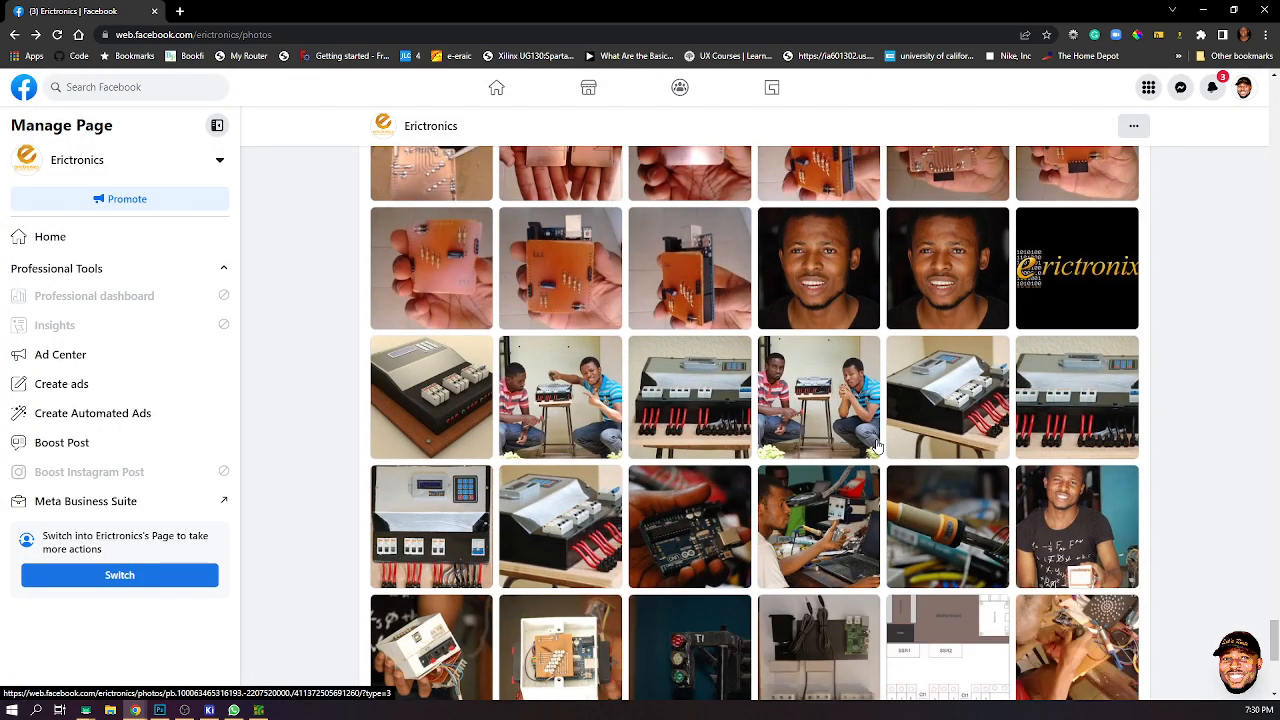
scroll(876, 445, down, 2)
scroll(876, 445, down, 2)
scroll(876, 445, down, 2)
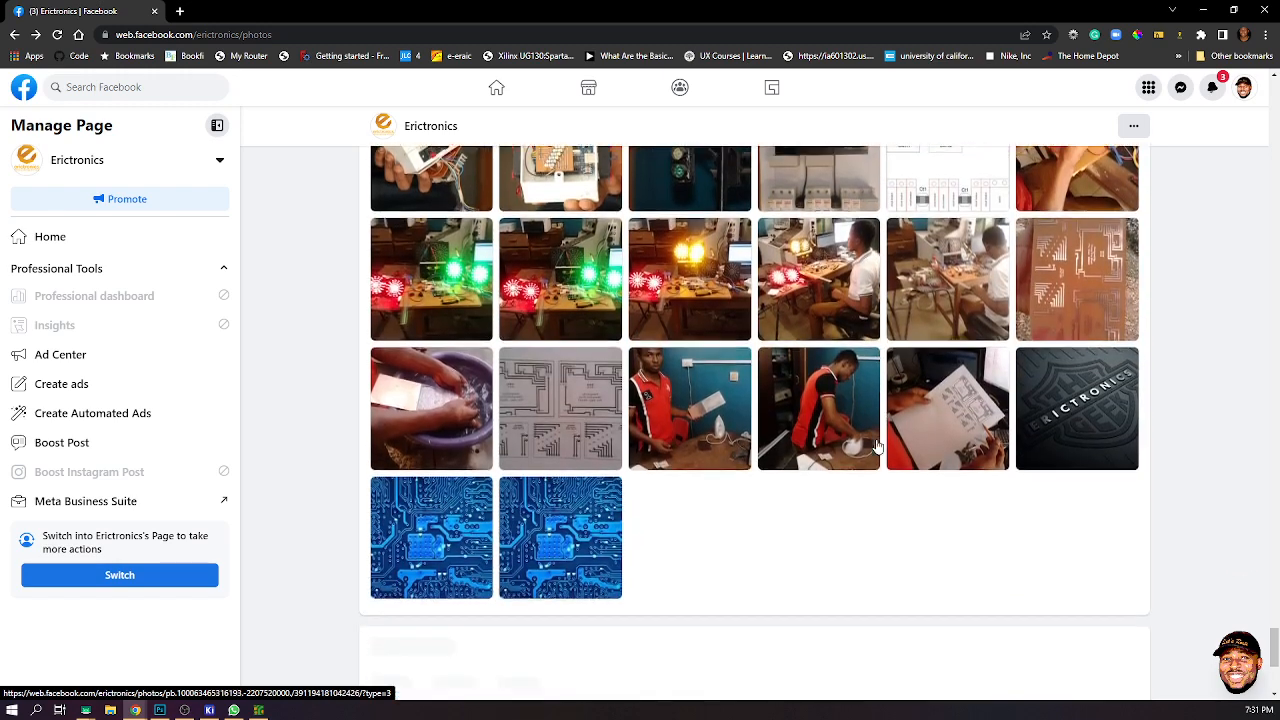
scroll(877, 446, up, 3)
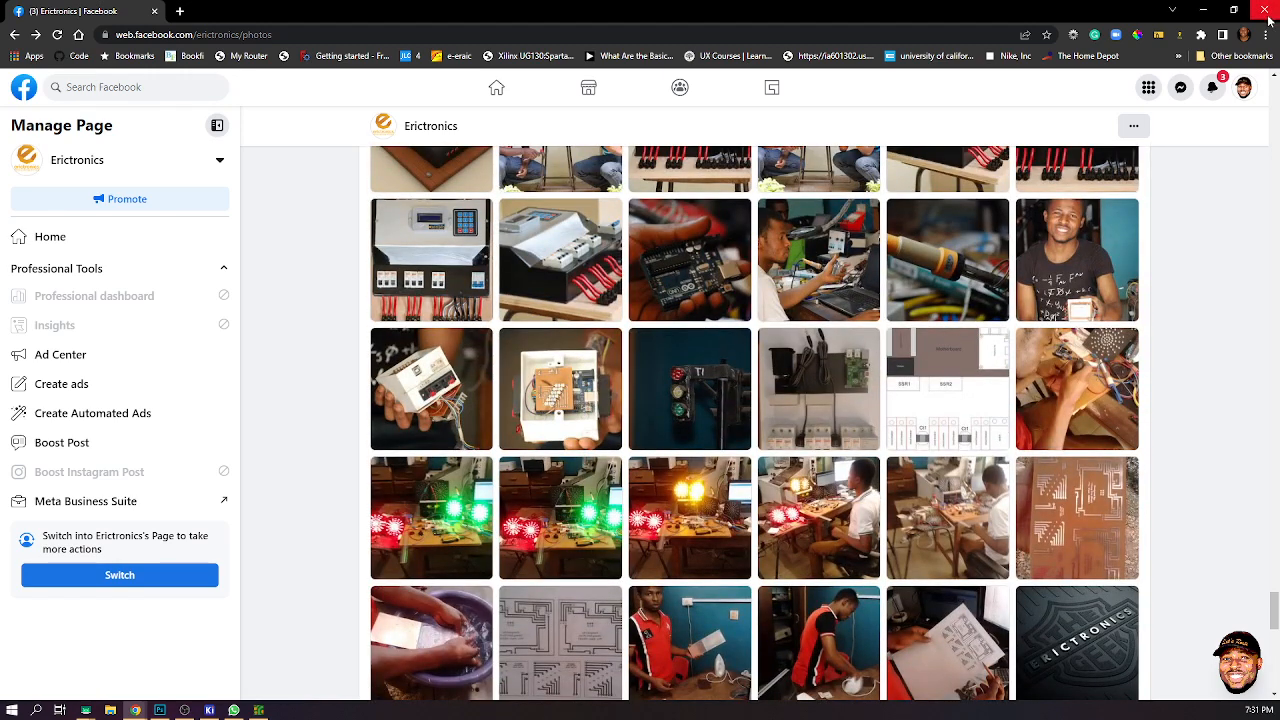
- Return to KiCad, close the panelized board editor, and open LetsRoute UNO.kicad_pcb in a maximized PCB Editor
key(alt+Tab)
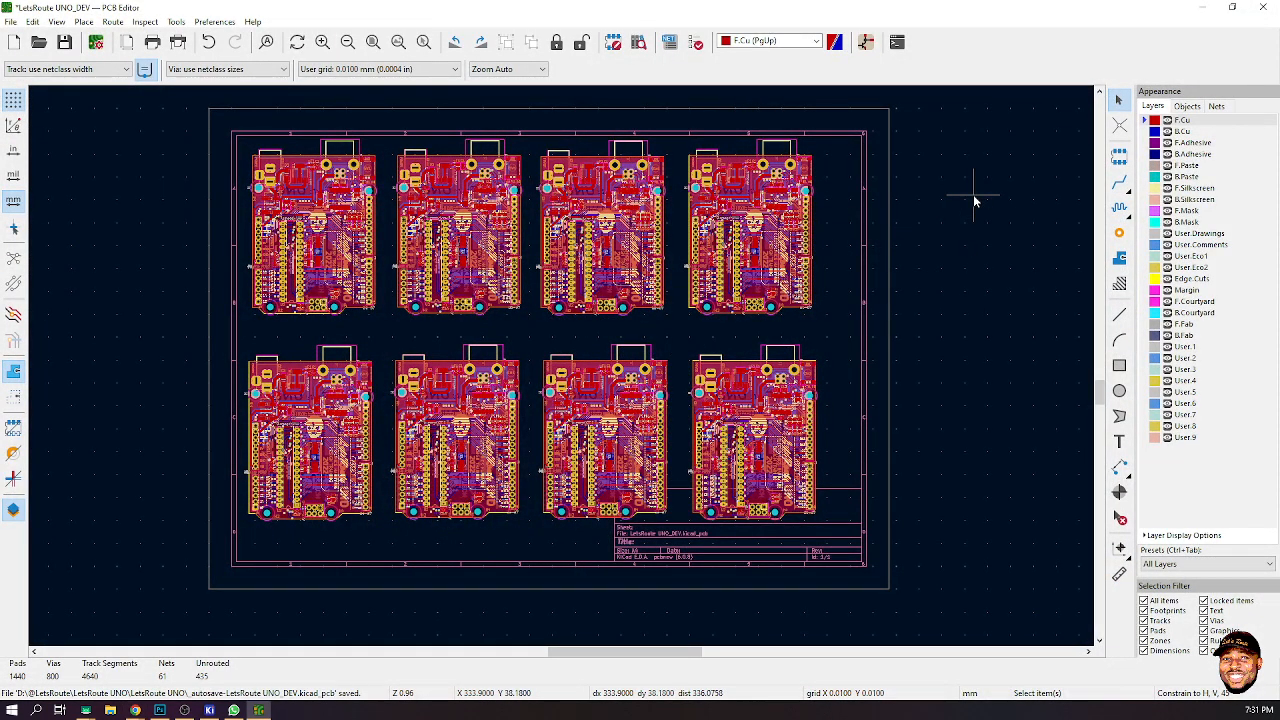
click(1273, 8)
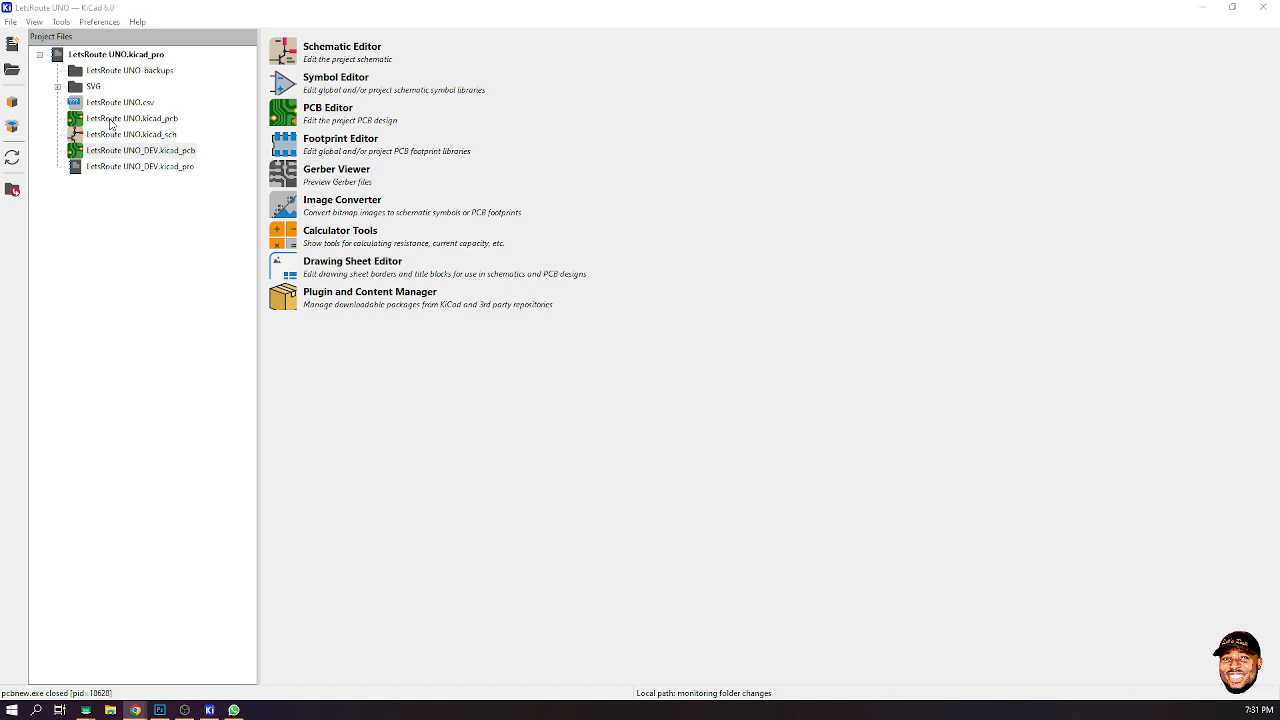
double_click(111, 120)
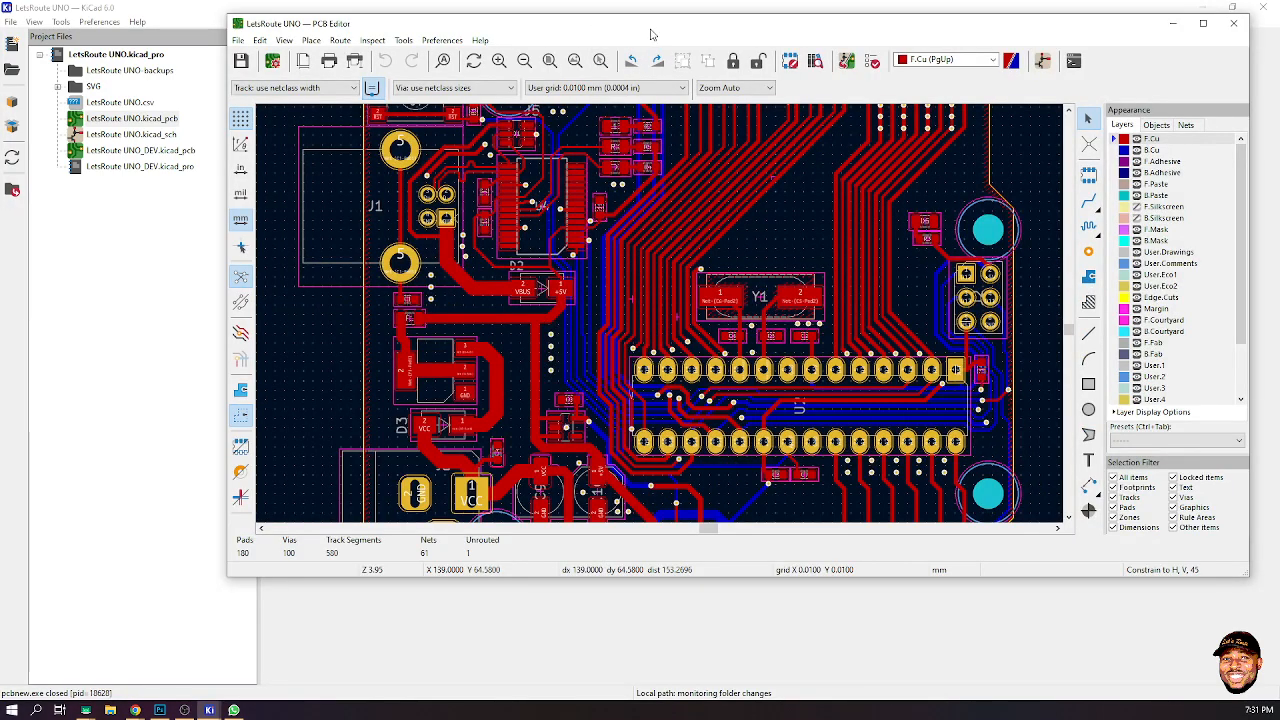
double_click(651, 31)
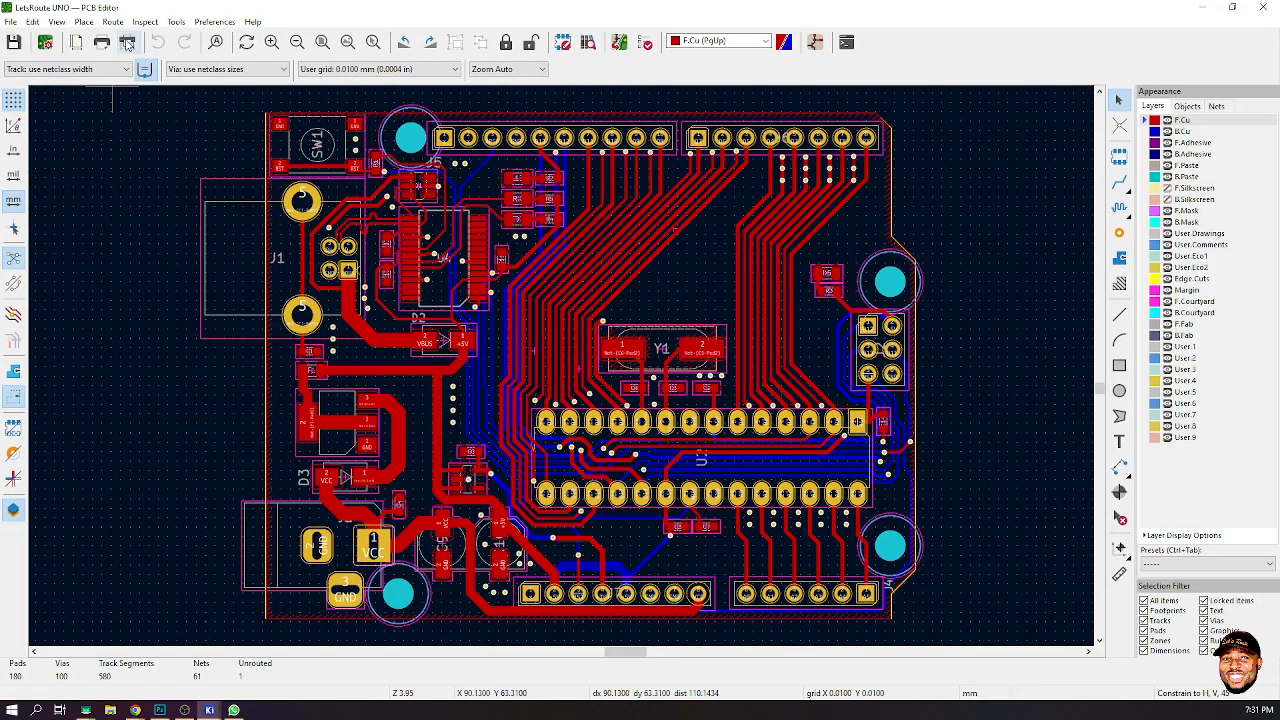
- Open the Plot dialog for the board and keep Gerber as the plot format
click(127, 43)
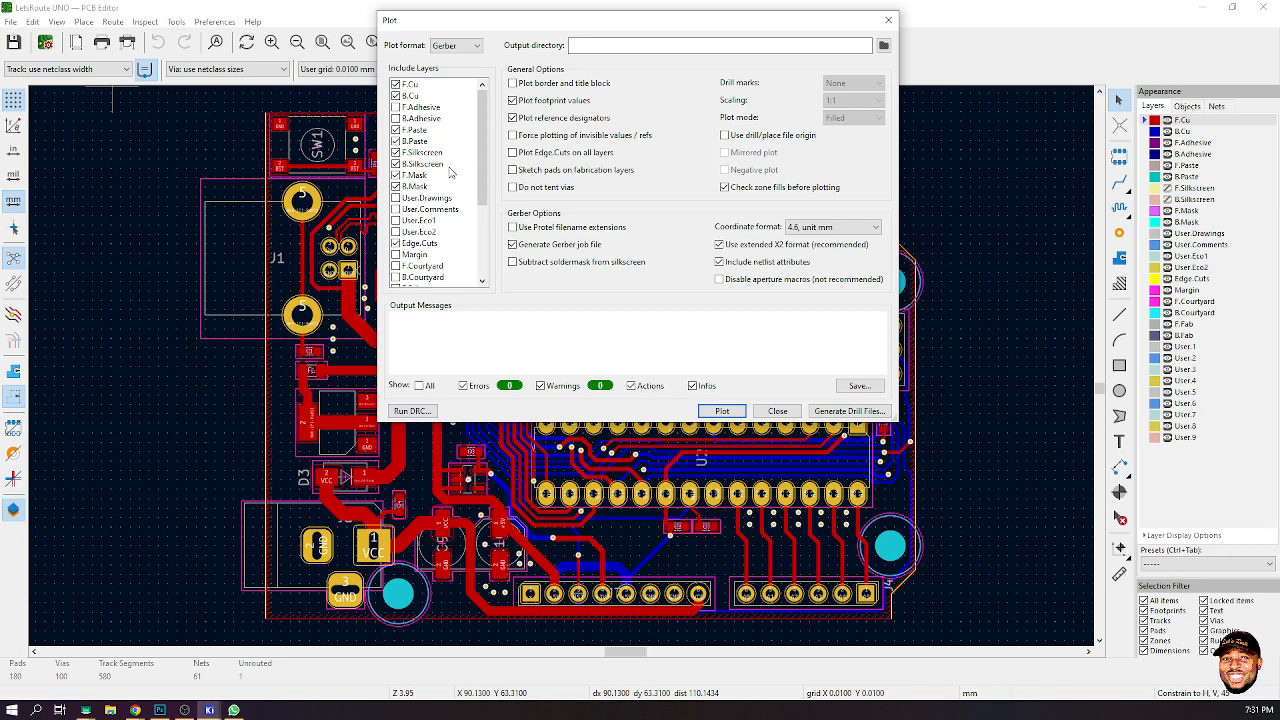
click(445, 45)
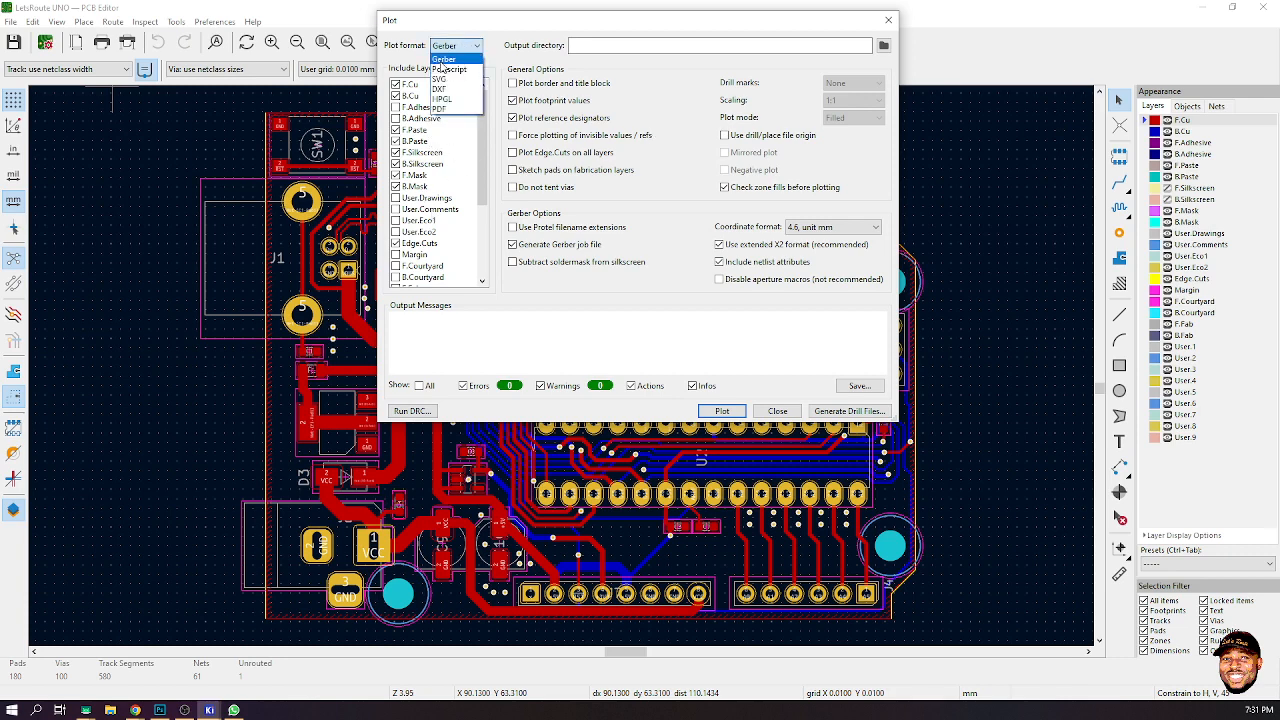
click(449, 60)
click(452, 46)
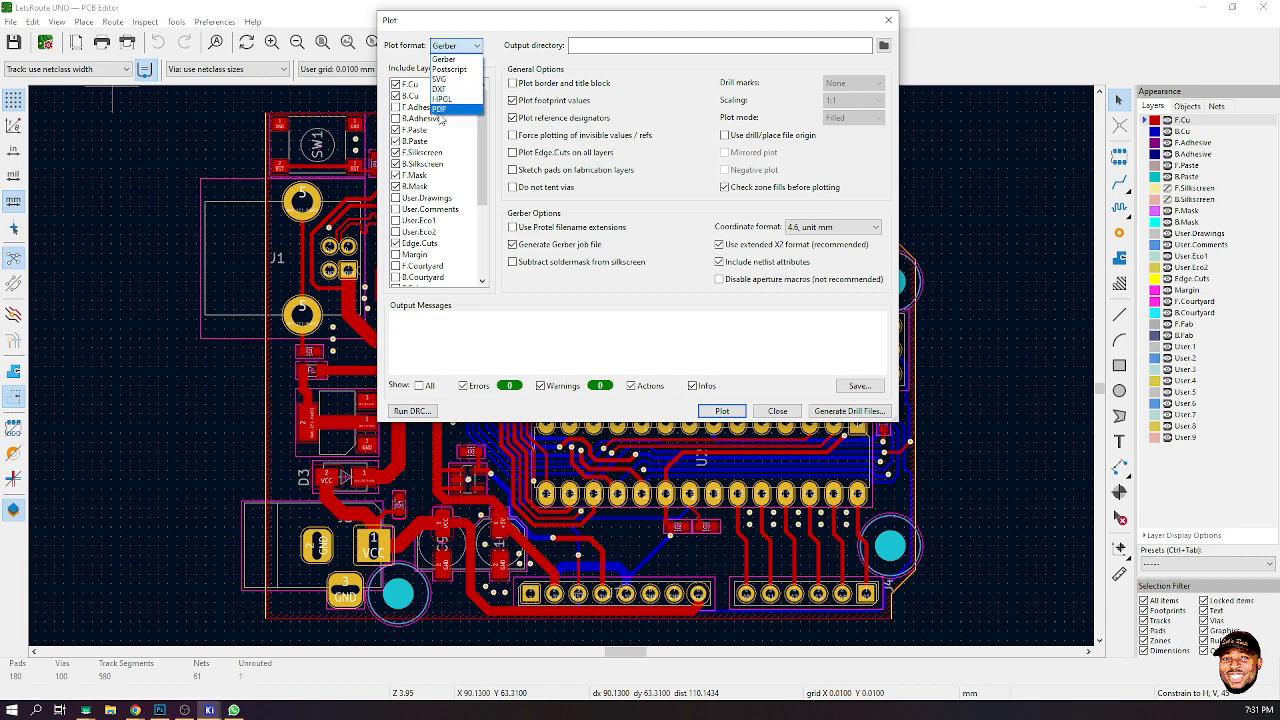
click(457, 46)
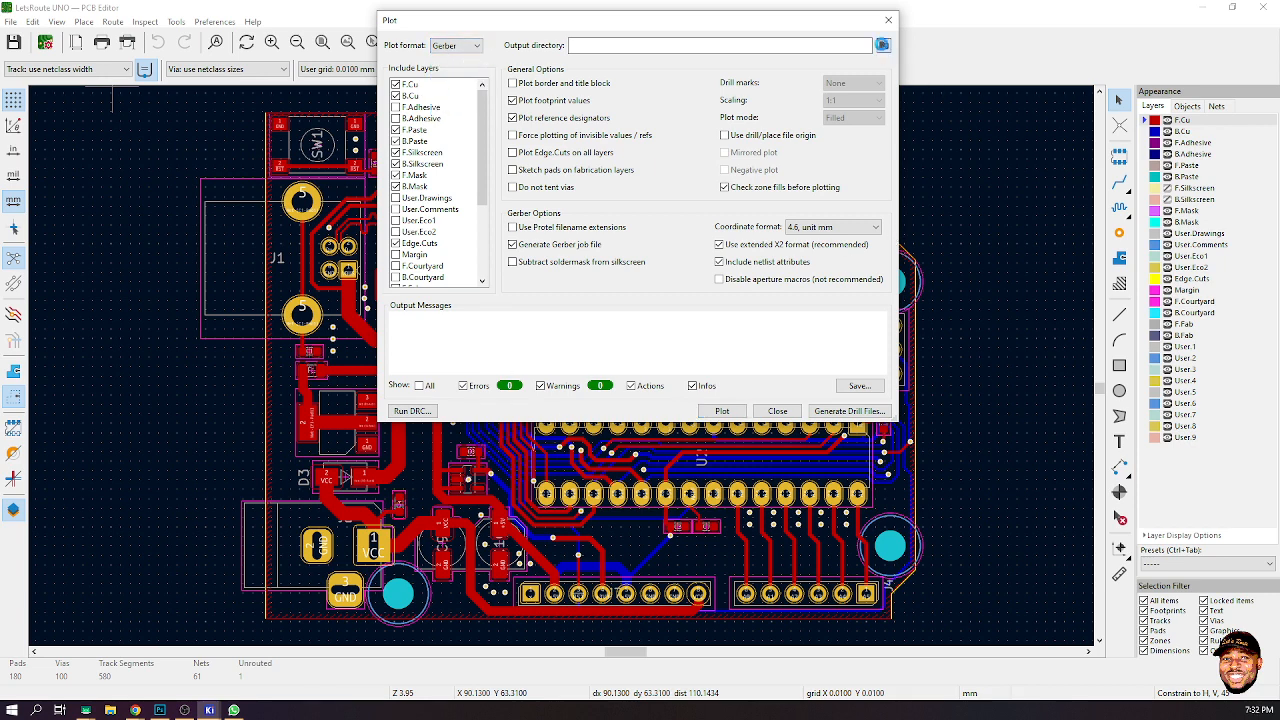
- Create a new folder named Gerber Files in the project directory and select it as the plot output directory
click(883, 45)
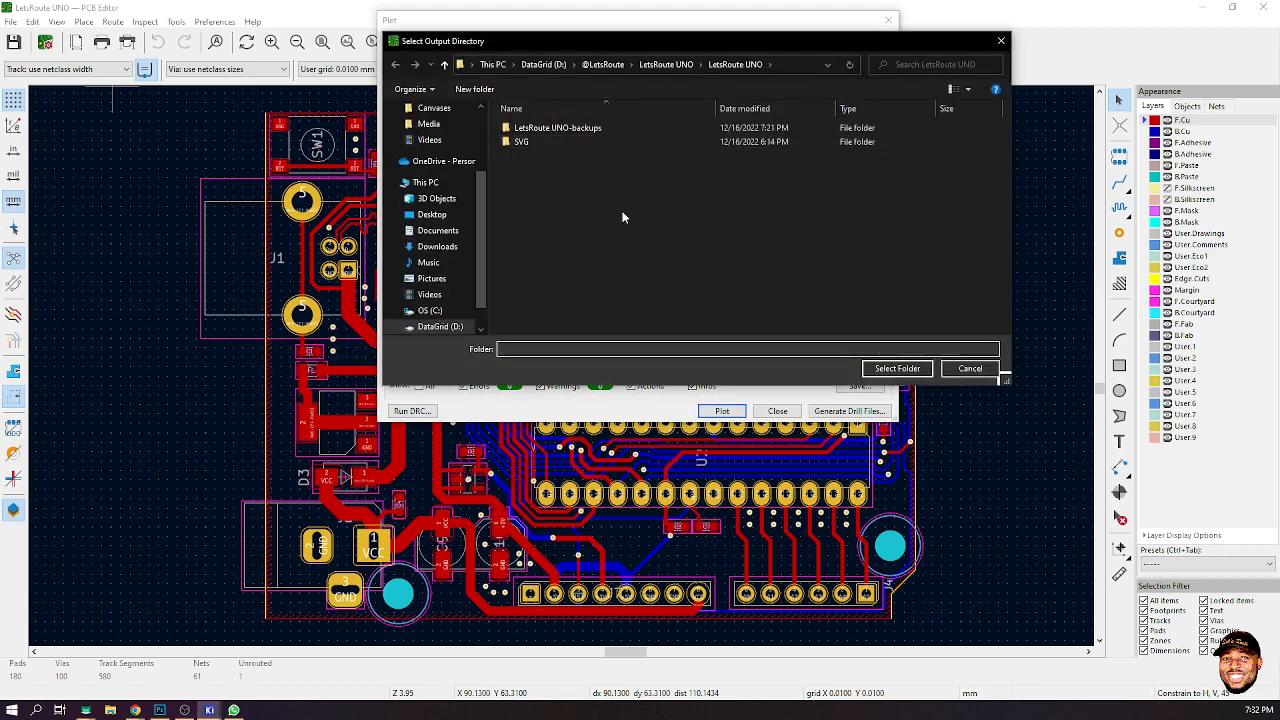
click(728, 65)
click(475, 89)
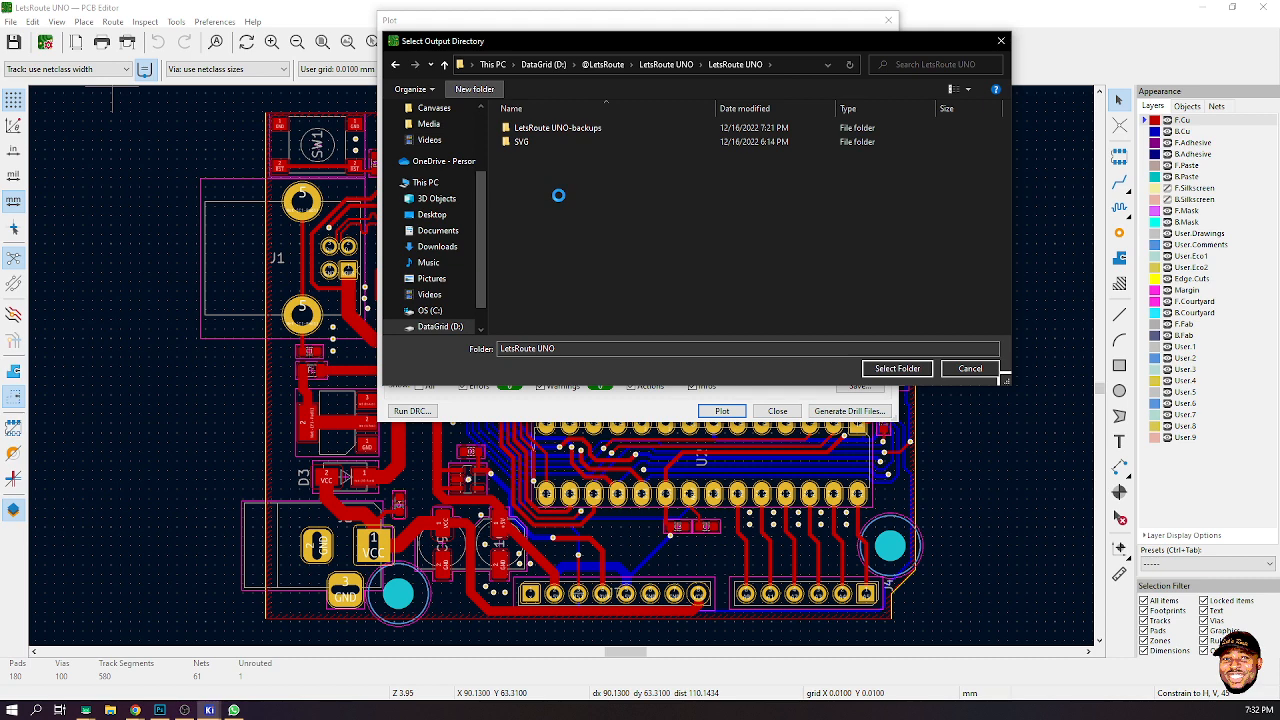
text(Gerber)
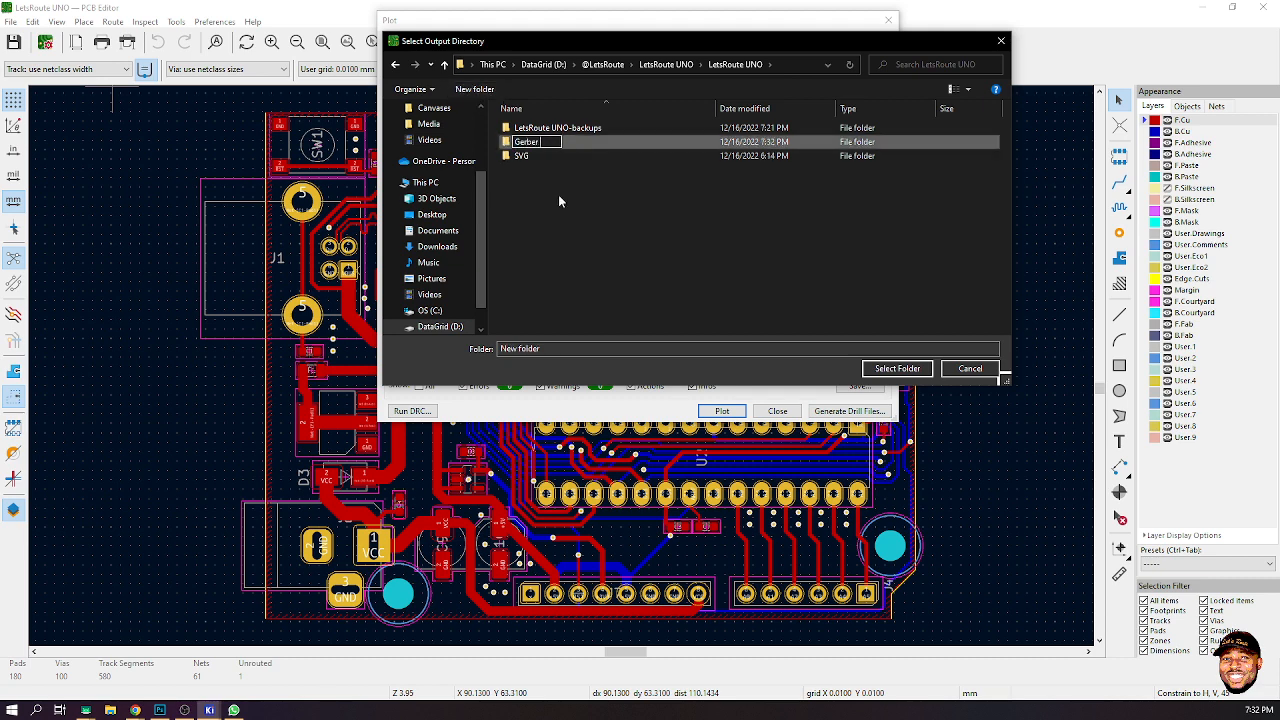
text( Files)
key(Return)
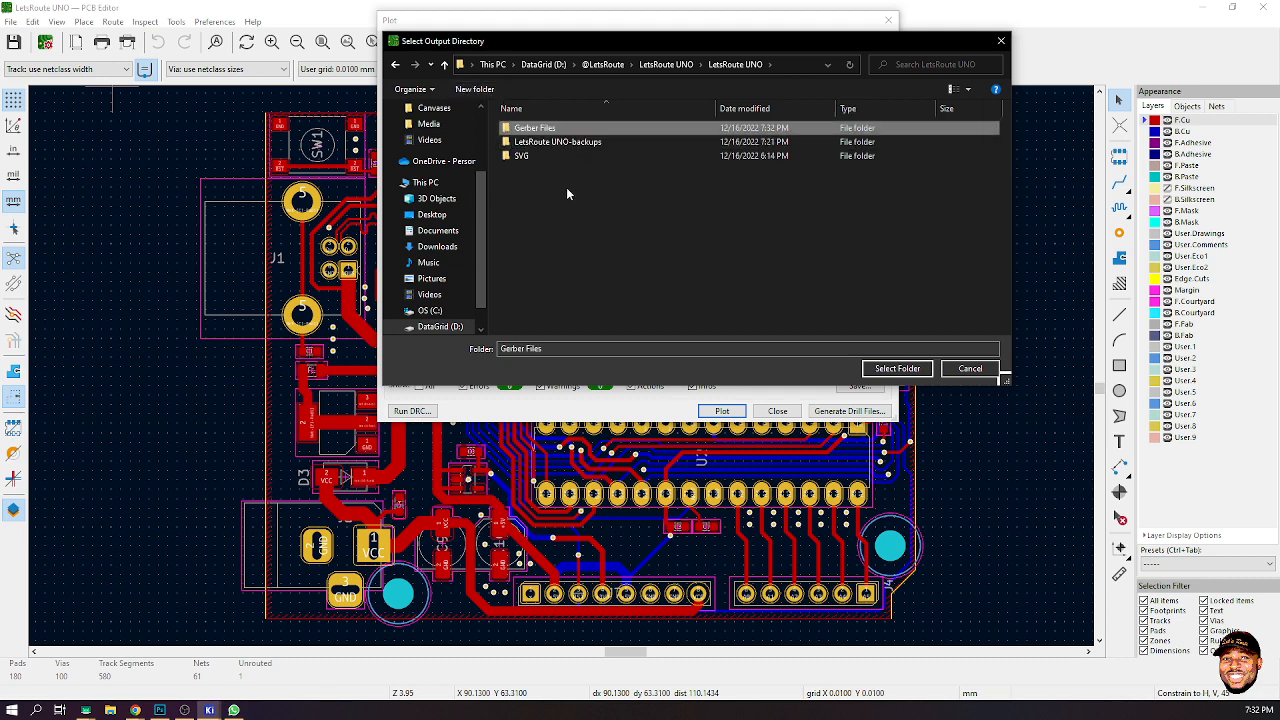
double_click(560, 130)
click(897, 368)
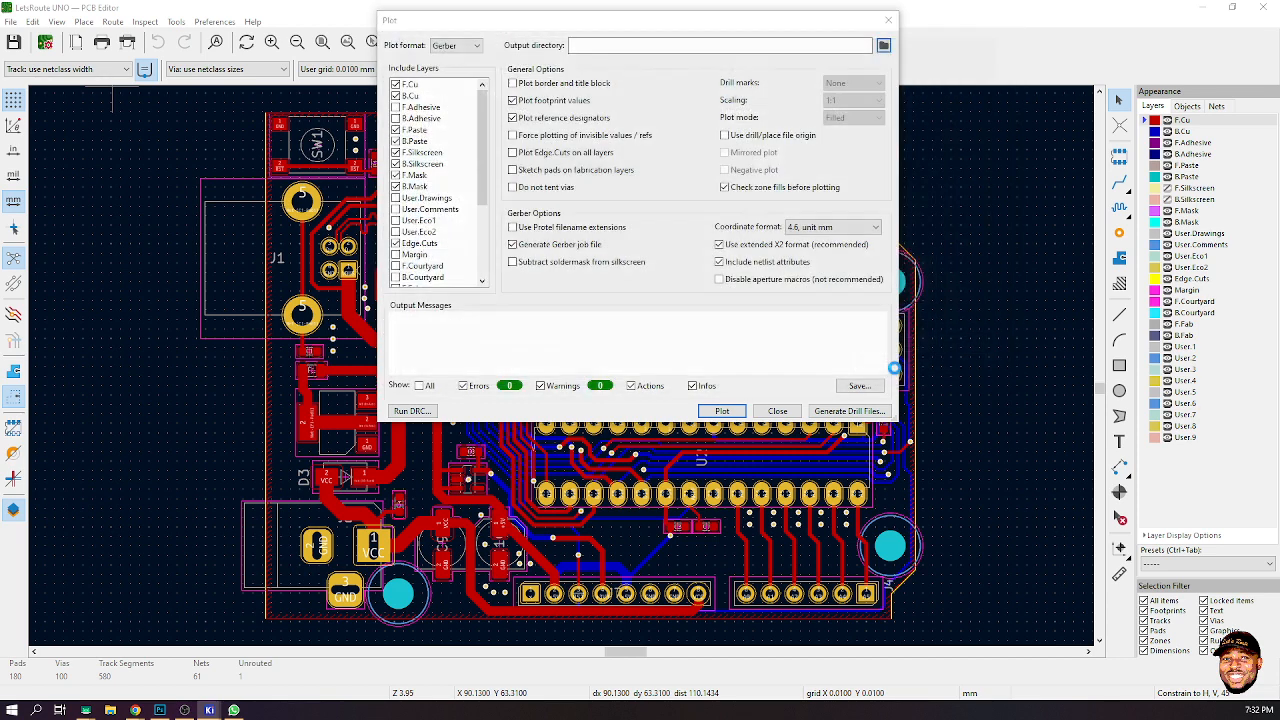
- Turn off plotting of footprint values and plot the Gerber files
click(670, 226)
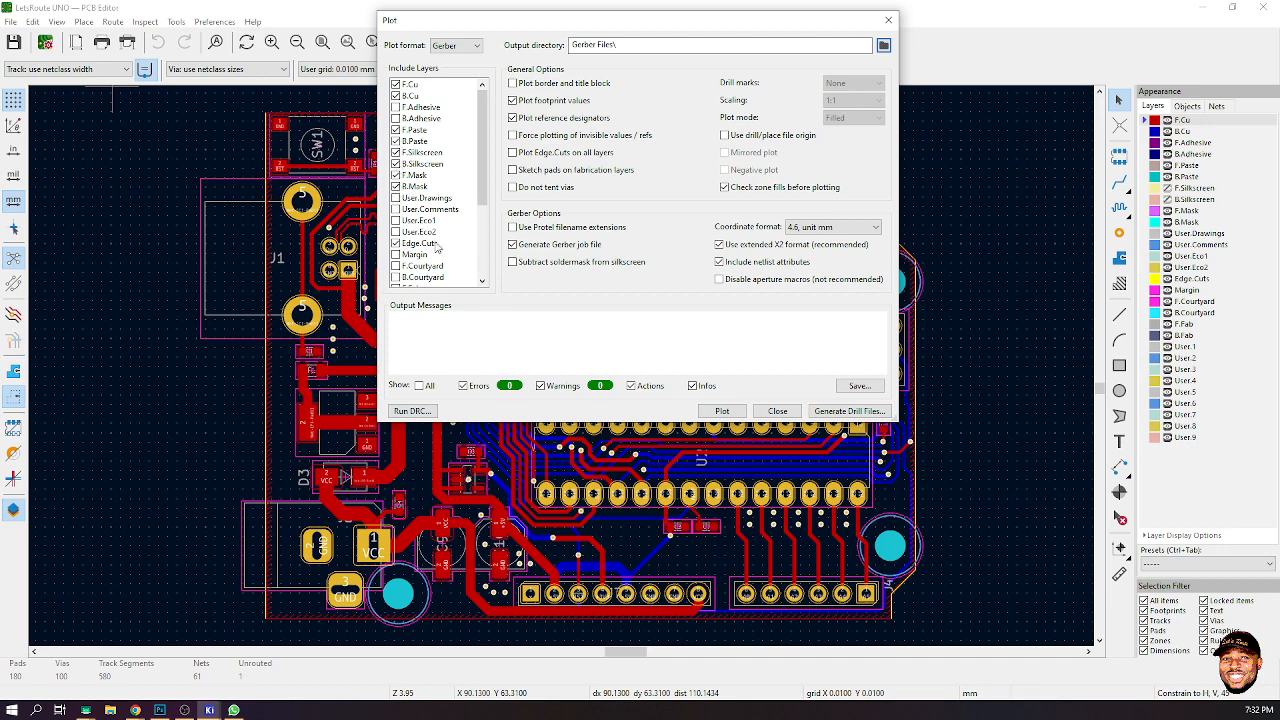
scroll(437, 249, down, 3)
scroll(437, 249, up, 3)
click(512, 101)
click(734, 415)
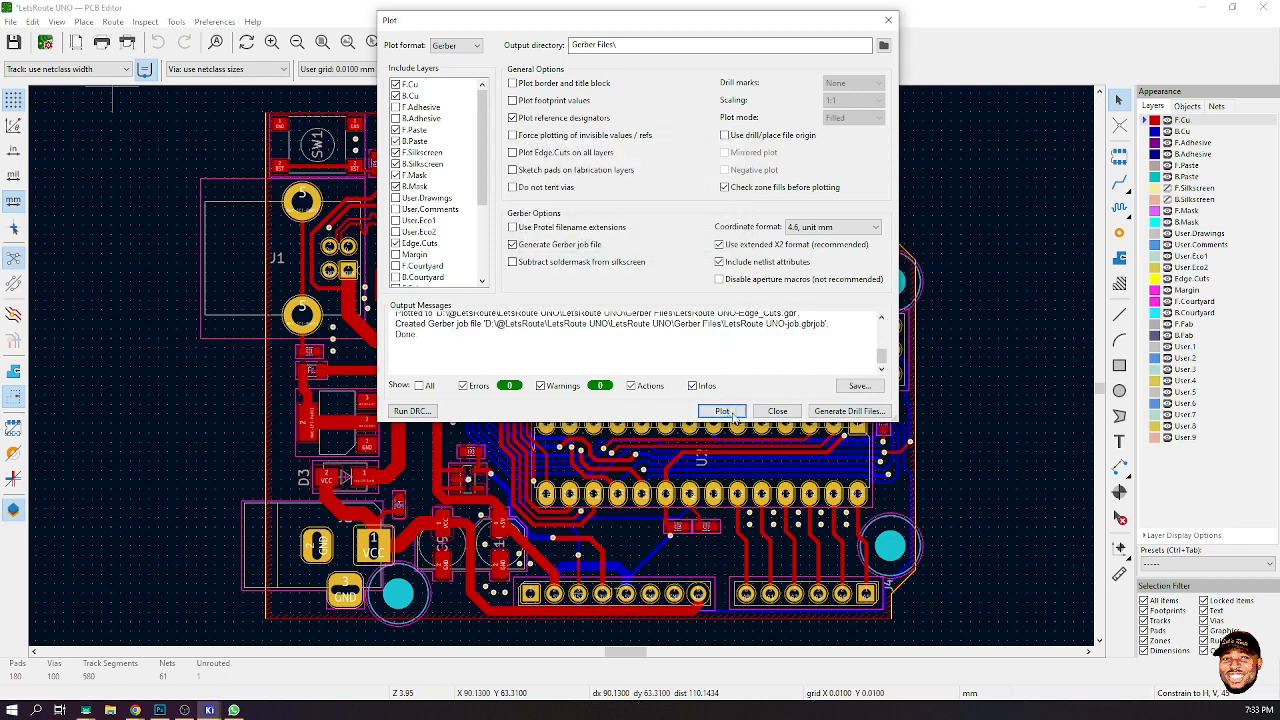
- Enable Protel filename extensions and plot the Gerber files again
scroll(796, 357, up, 2)
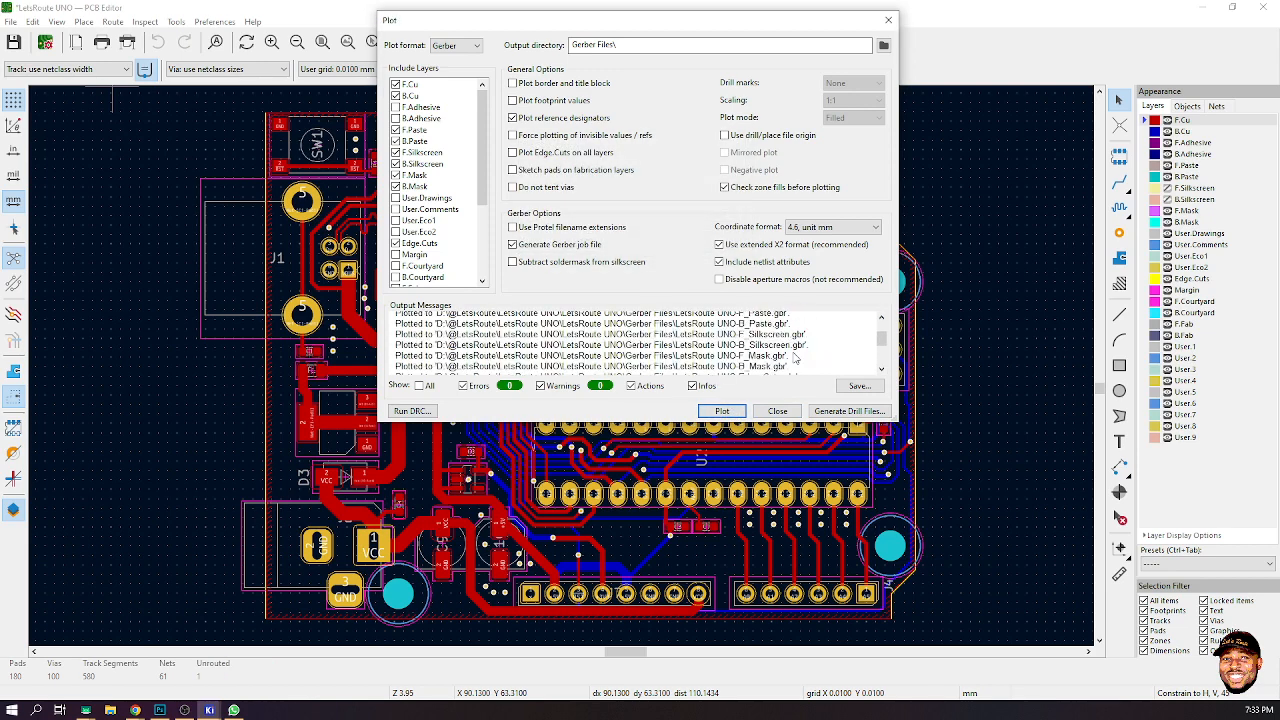
scroll(774, 336, up, 1)
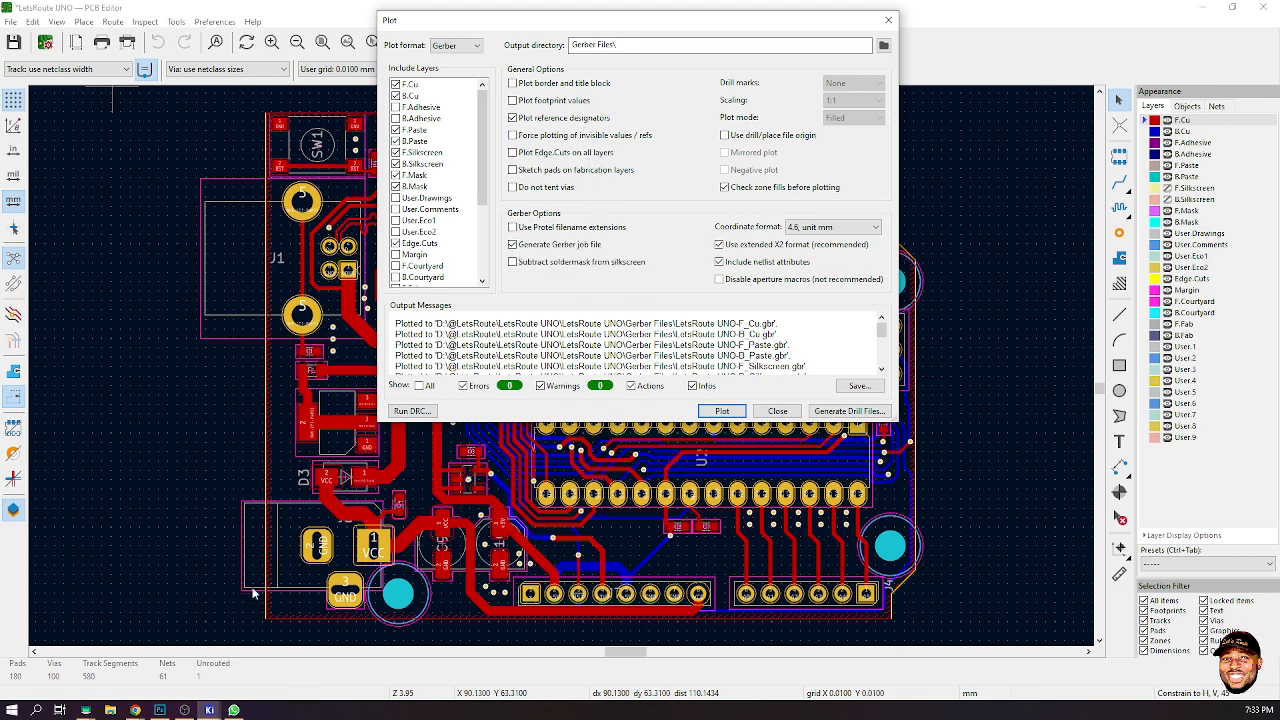
click(112, 710)
click(521, 230)
click(716, 411)
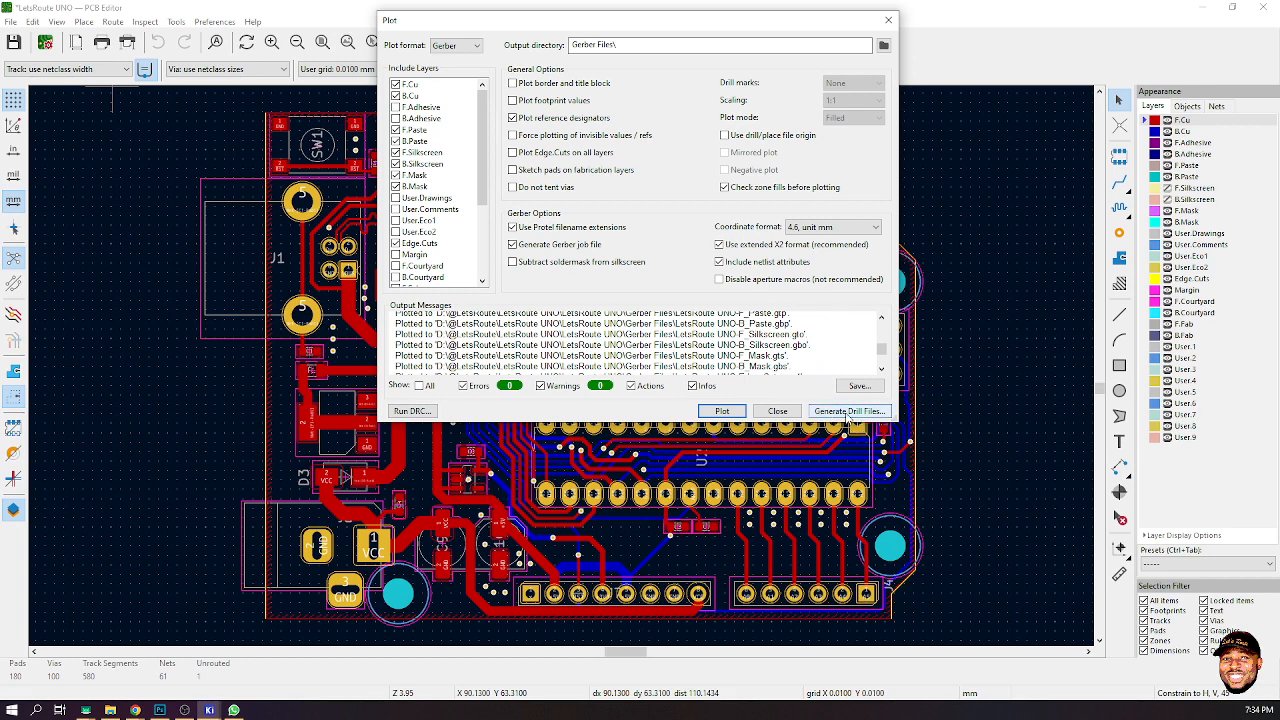
- Open drill file generation, set drill units to millimetres, and generate the drill files
click(836, 416)
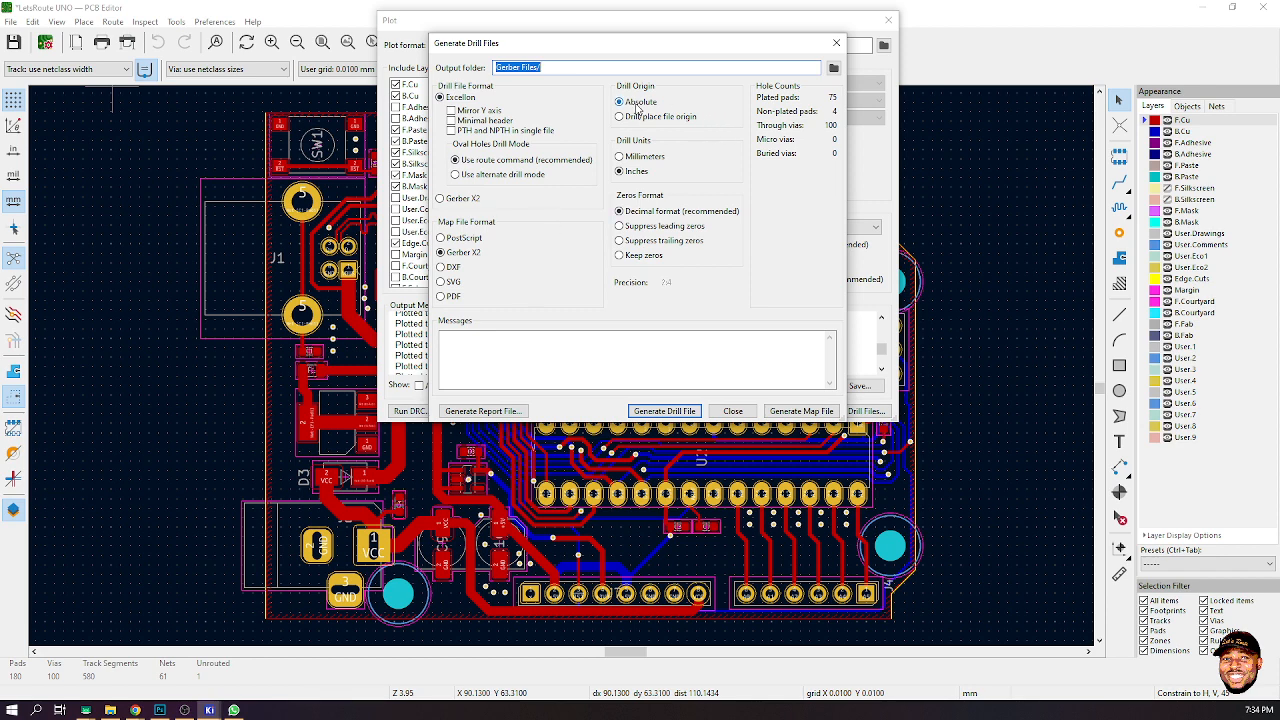
click(631, 158)
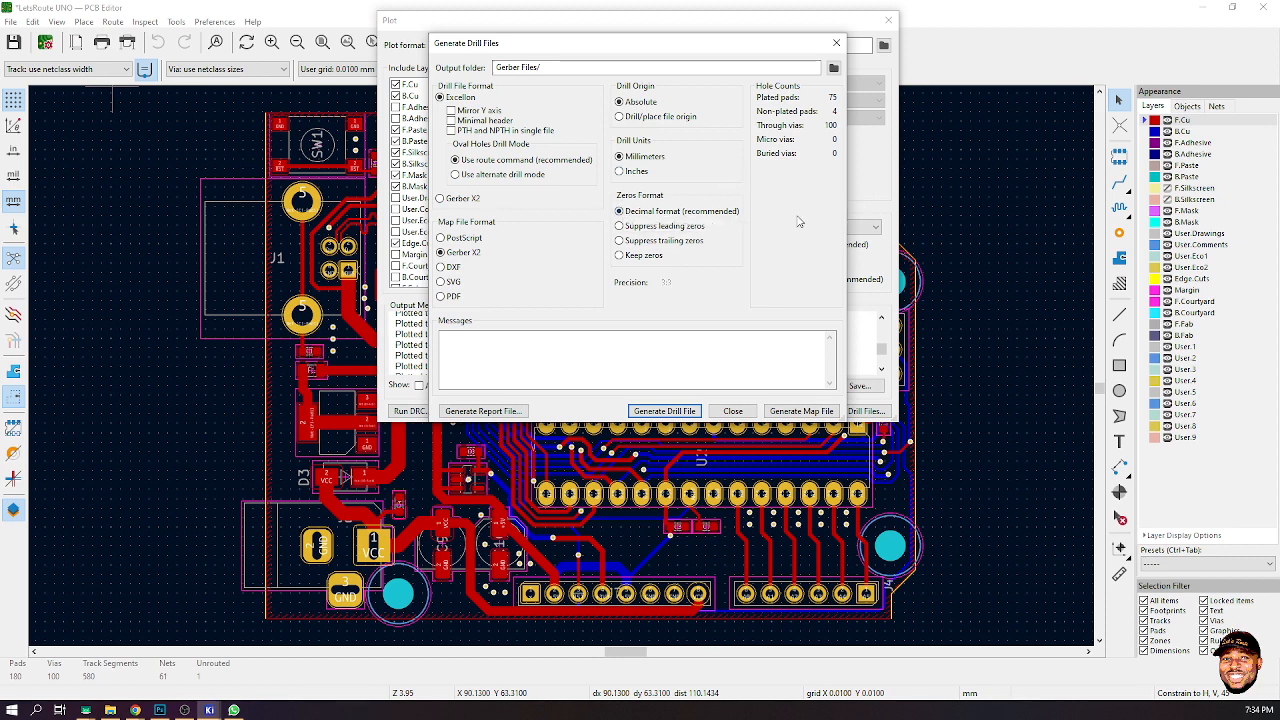
click(484, 411)
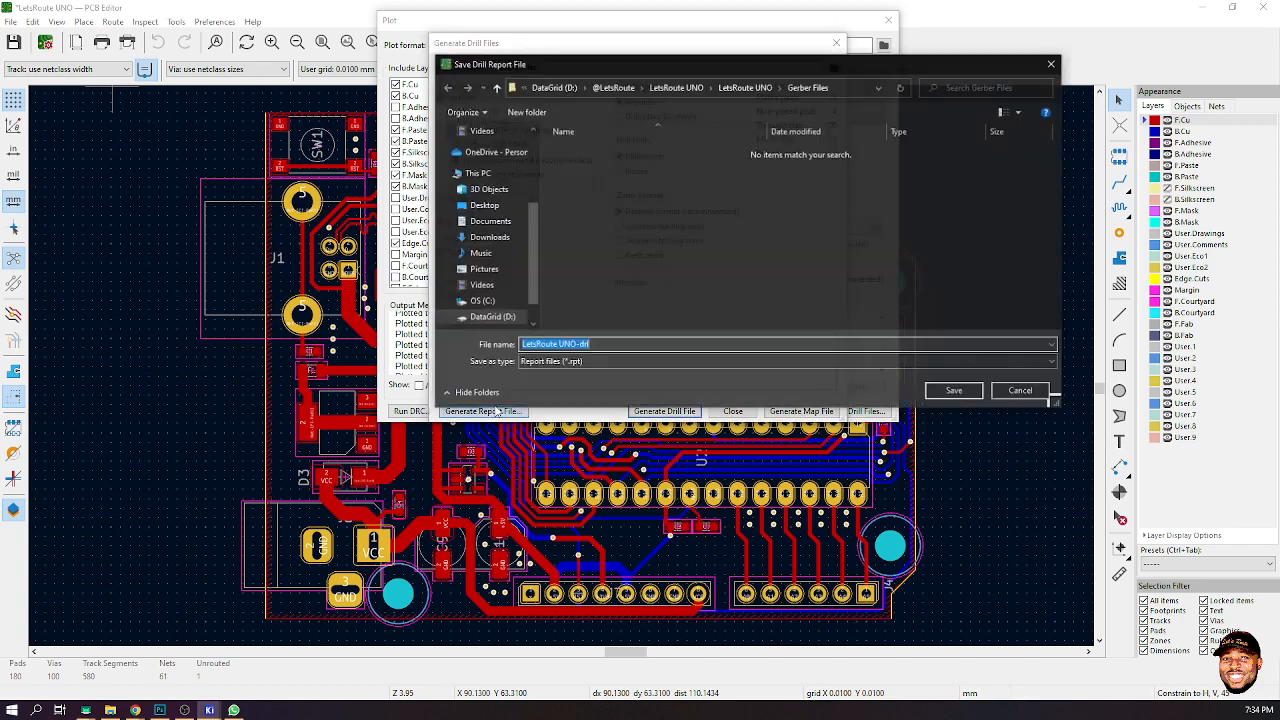
click(1028, 391)
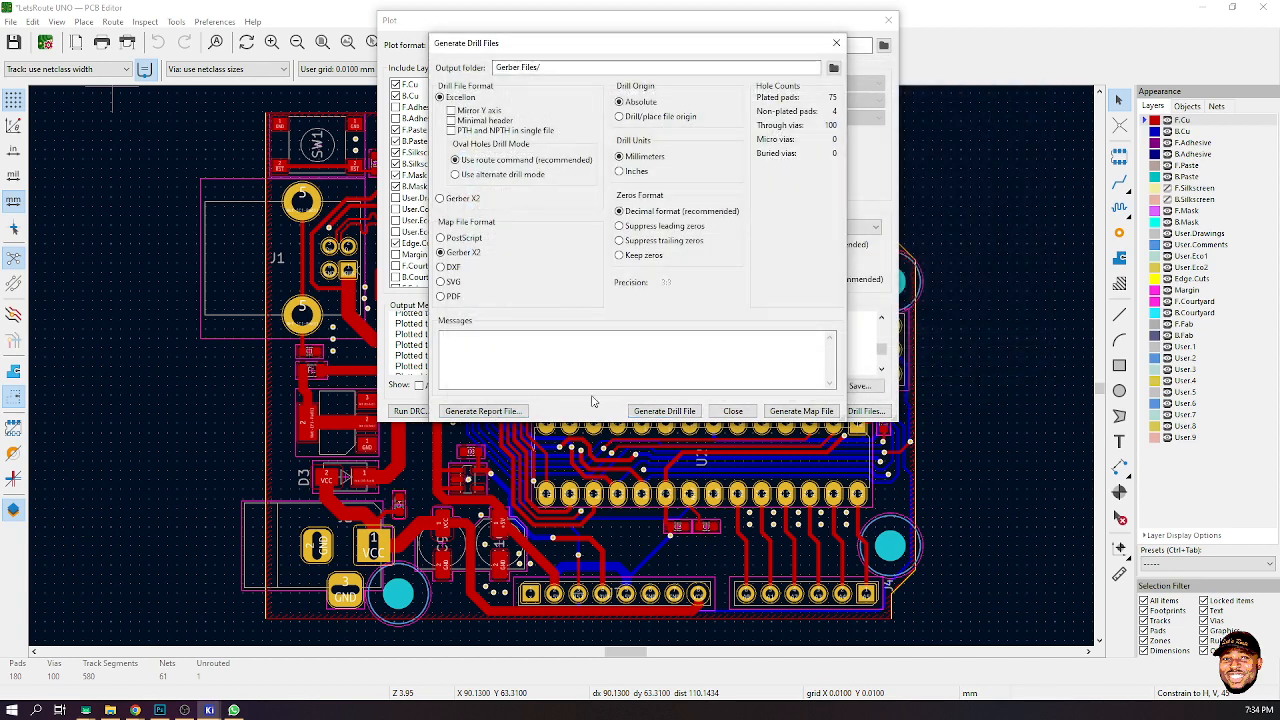
click(677, 413)
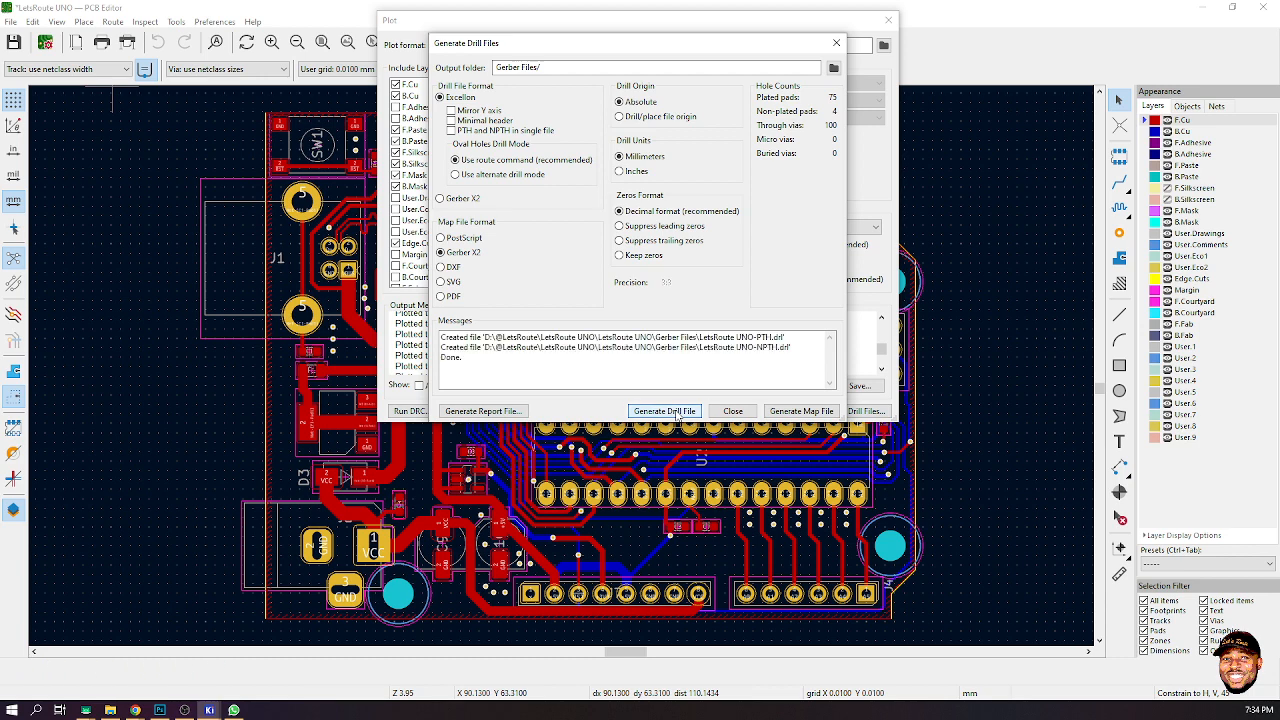
- Generate the drill map file, then close the drill and Plot dialogs
click(808, 418)
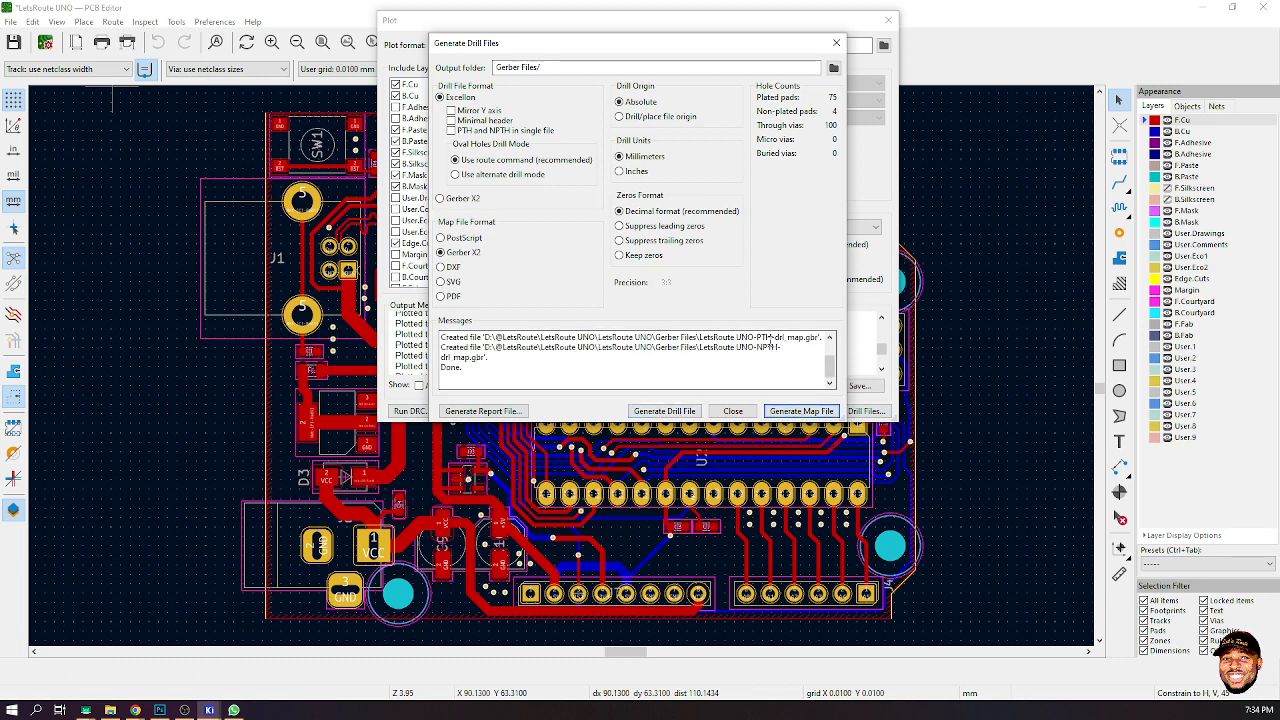
click(735, 412)
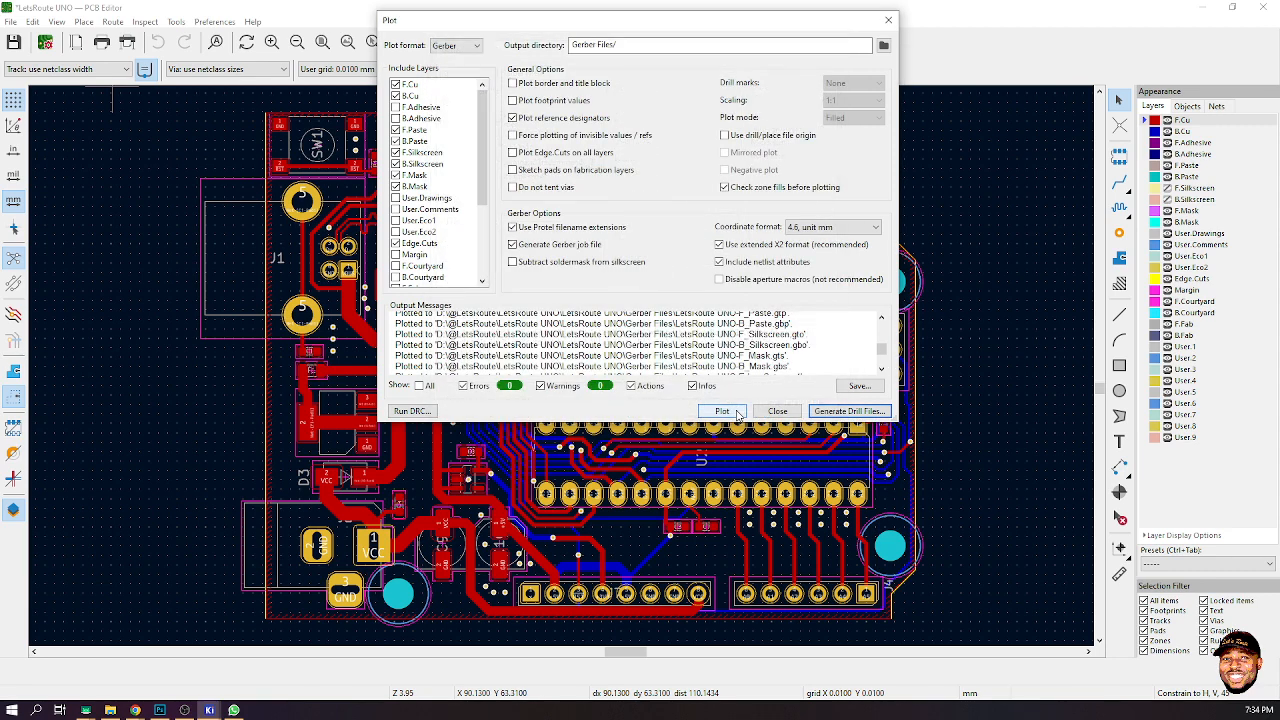
click(777, 411)
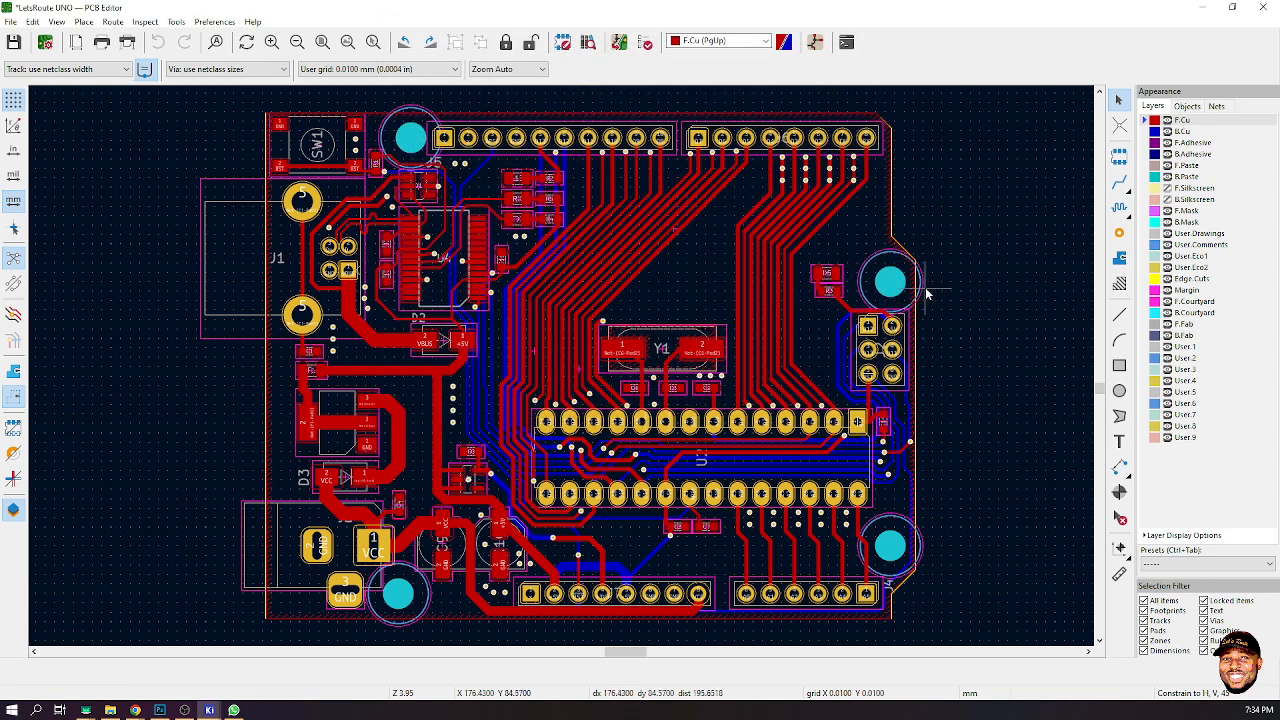
- Minimize the PCB Editor, open File Explorer, and navigate up to the LetsRoute UNO project folder
click(1204, 8)
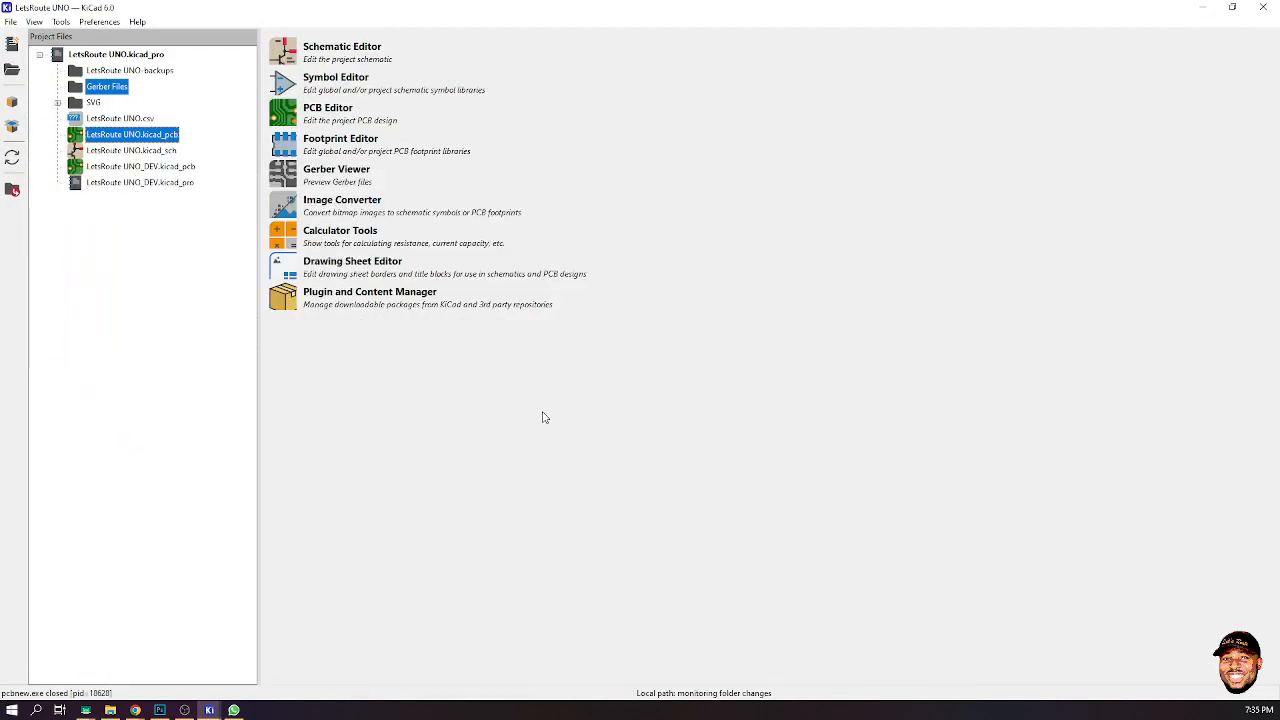
click(110, 710)
drag(0, 474, 758, 2)
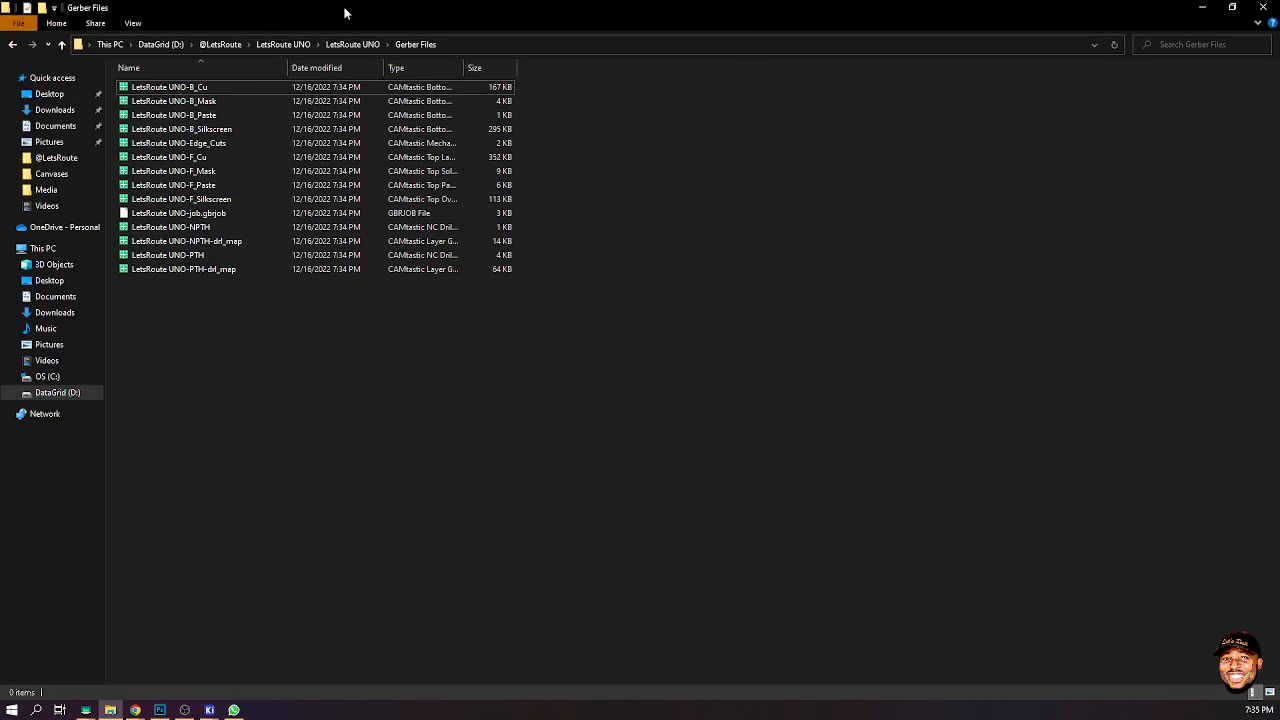
click(356, 44)
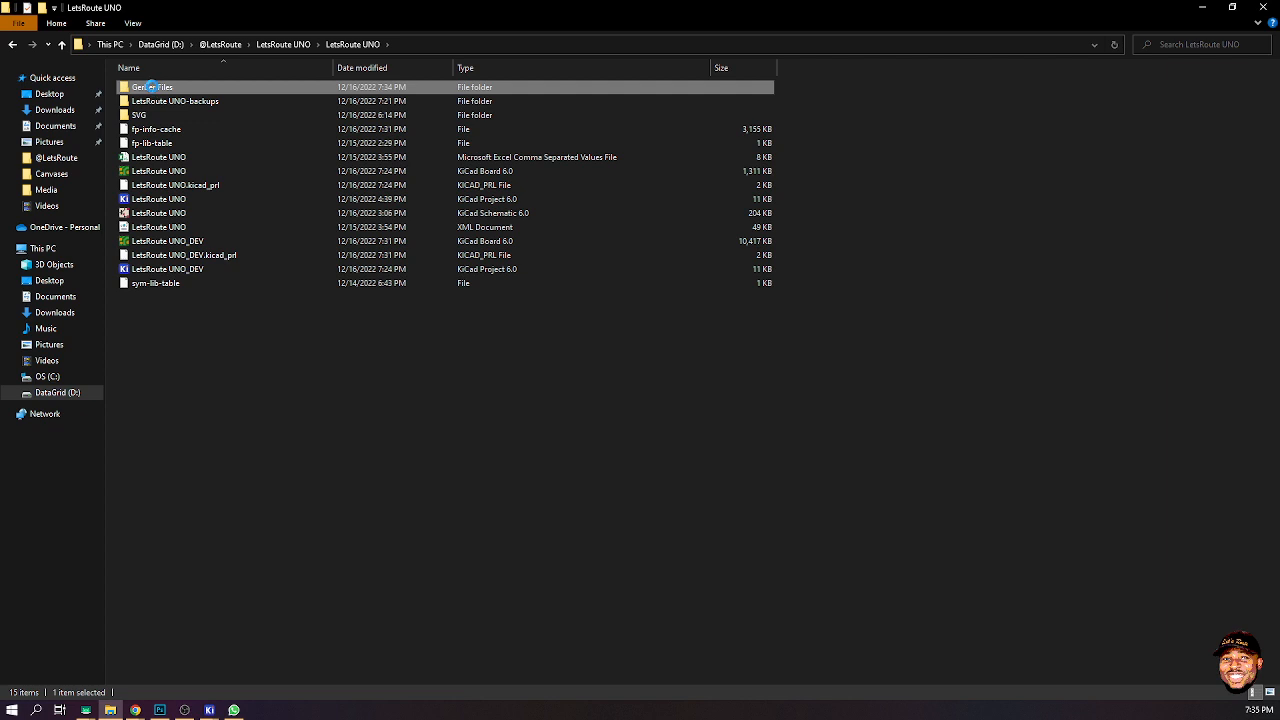
- Compress the Gerber Files folder into a ZIP archive named LetsRouteUNO.zip, then select it and minimize File Explorer
right_click(150, 87)
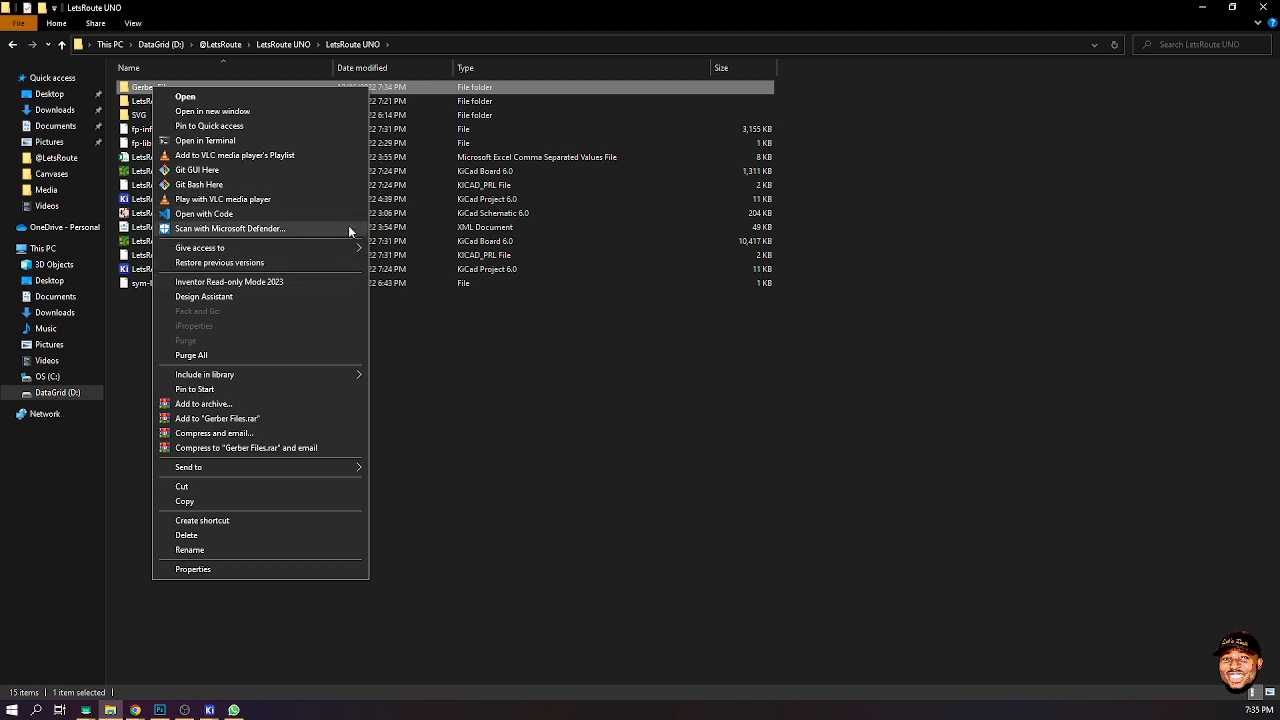
click(392, 335)
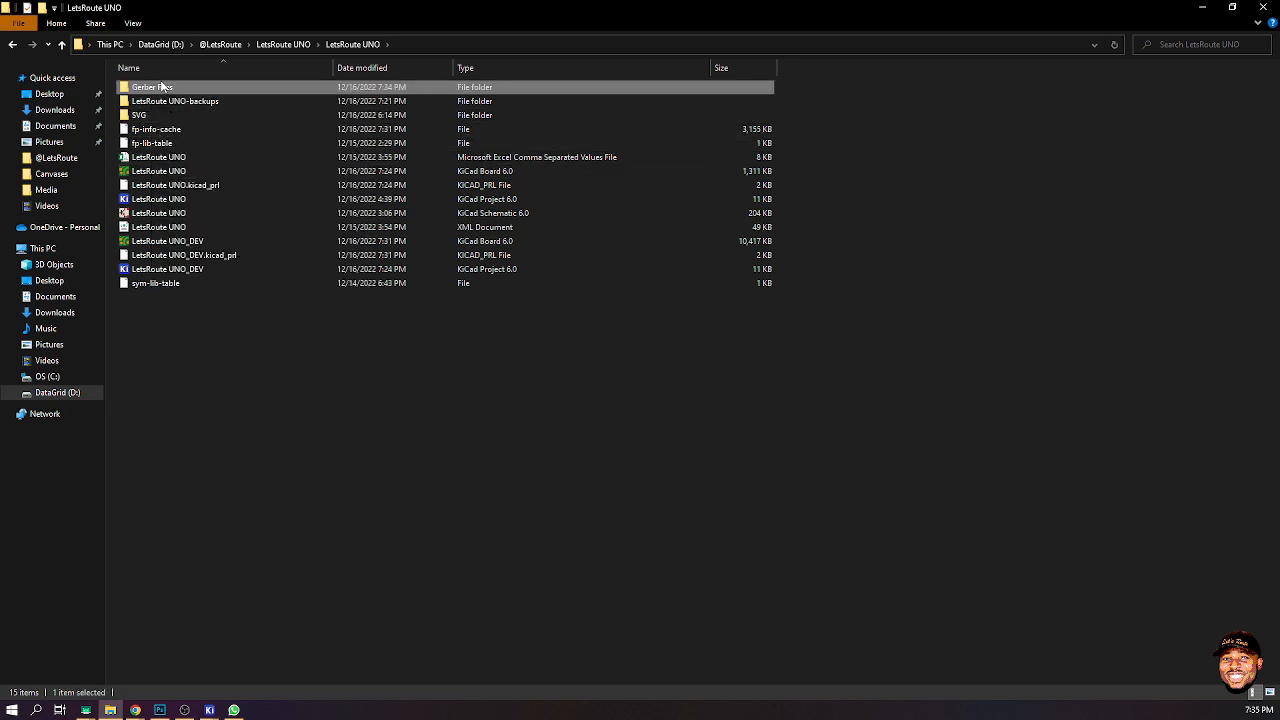
right_click(162, 87)
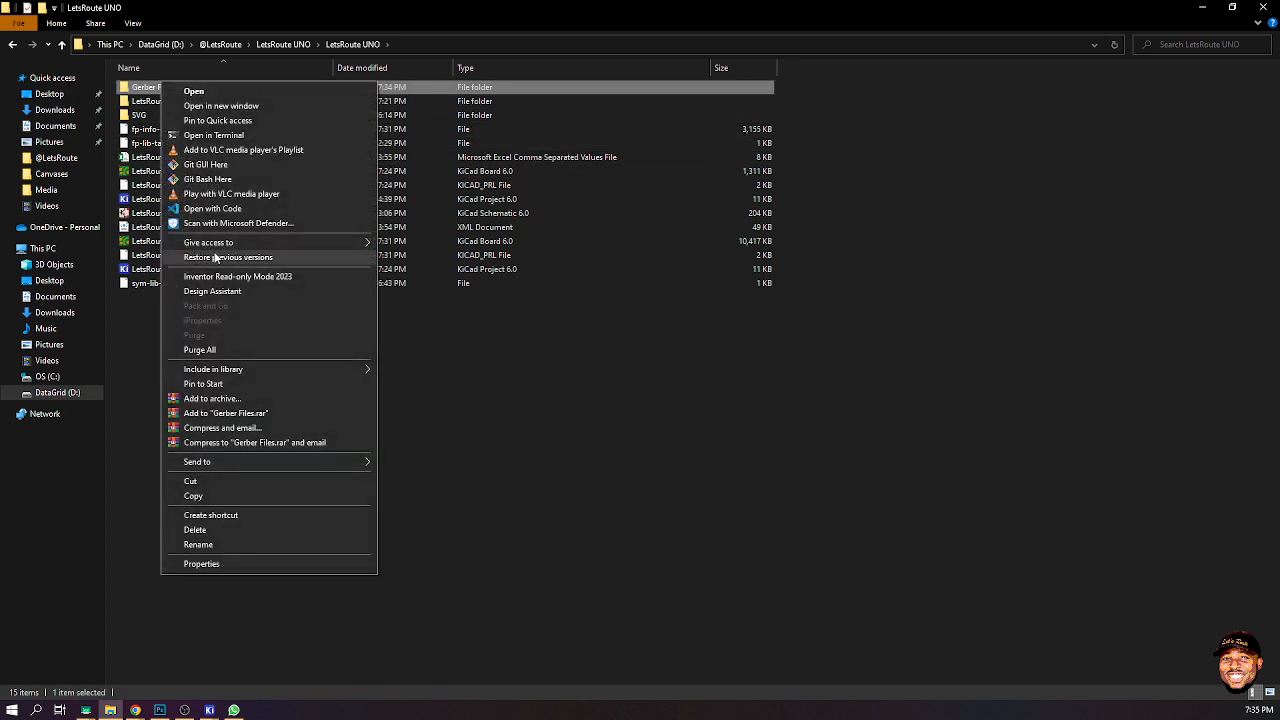
click(241, 401)
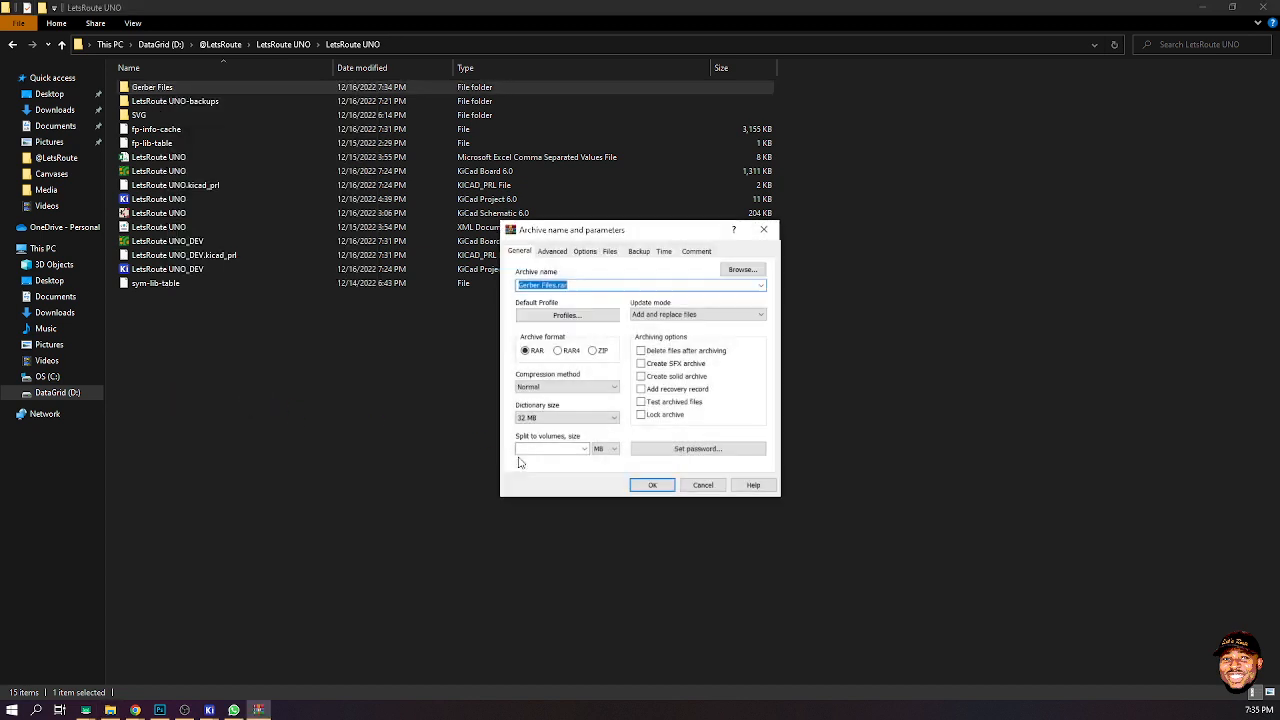
click(593, 350)
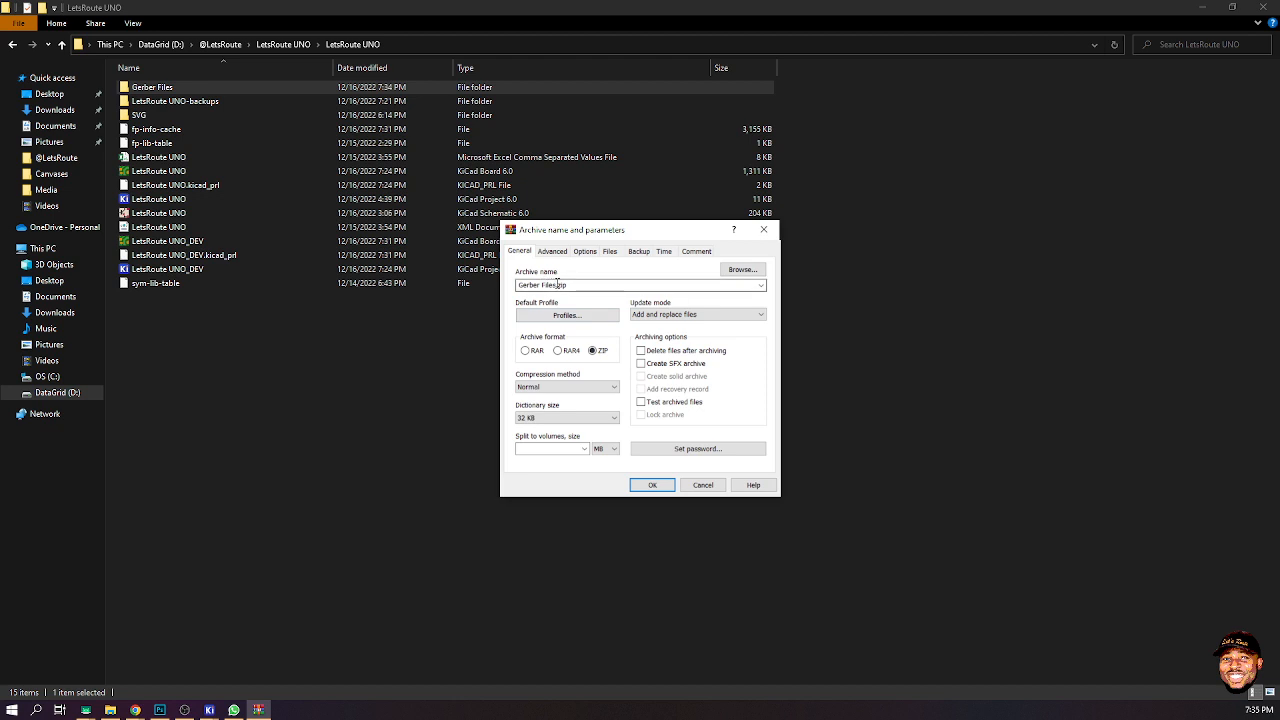
drag(569, 285, 396, 285)
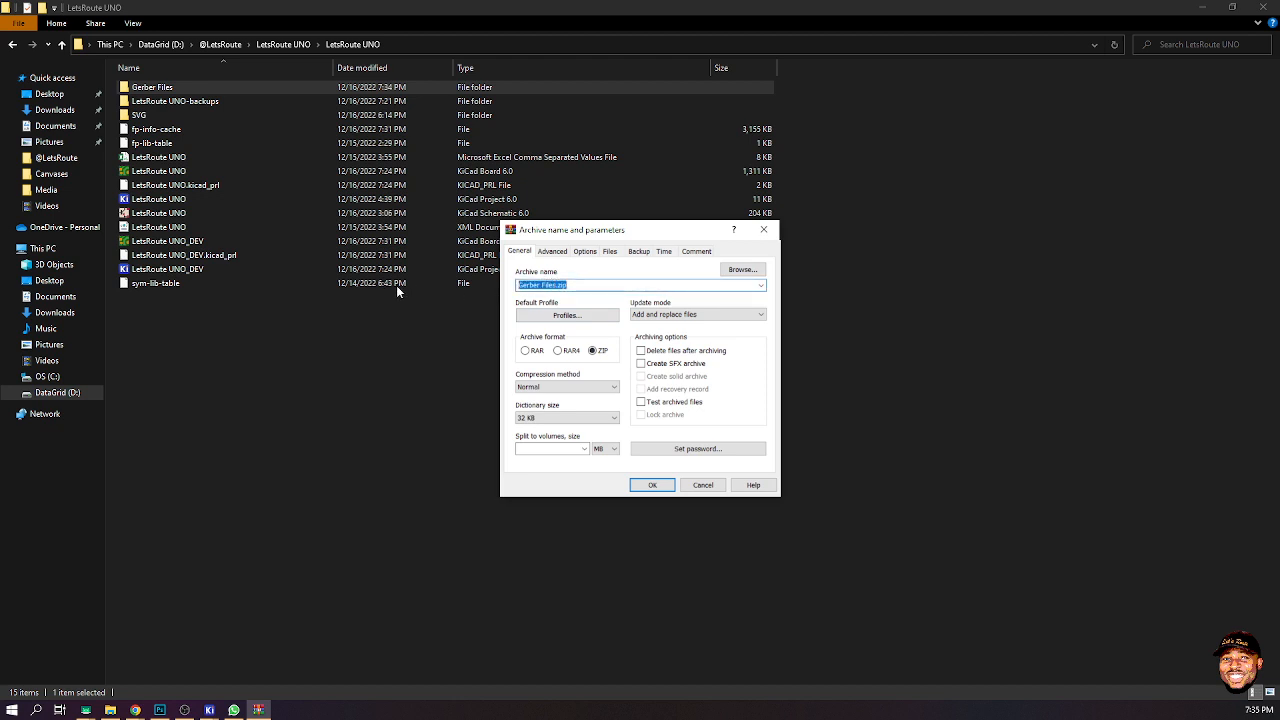
text(LetsRouteUNO)
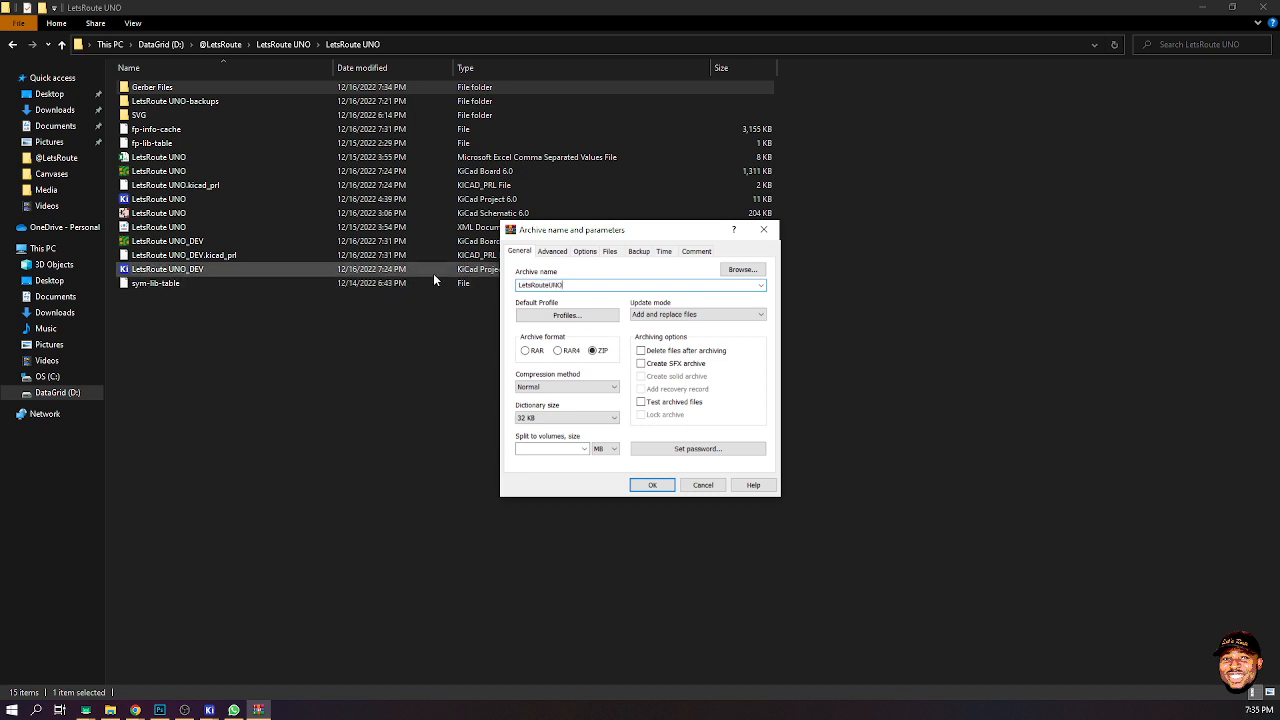
text(.zi)
text(p)
key(BackSpace)
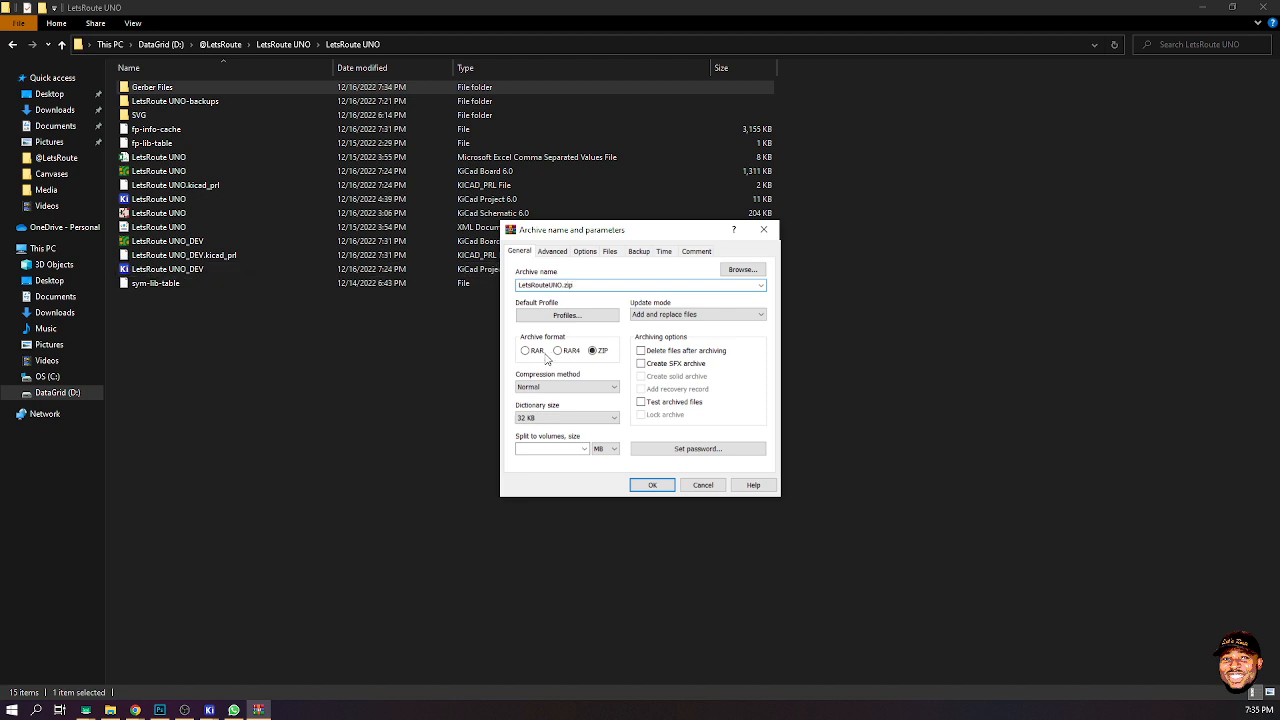
click(660, 485)
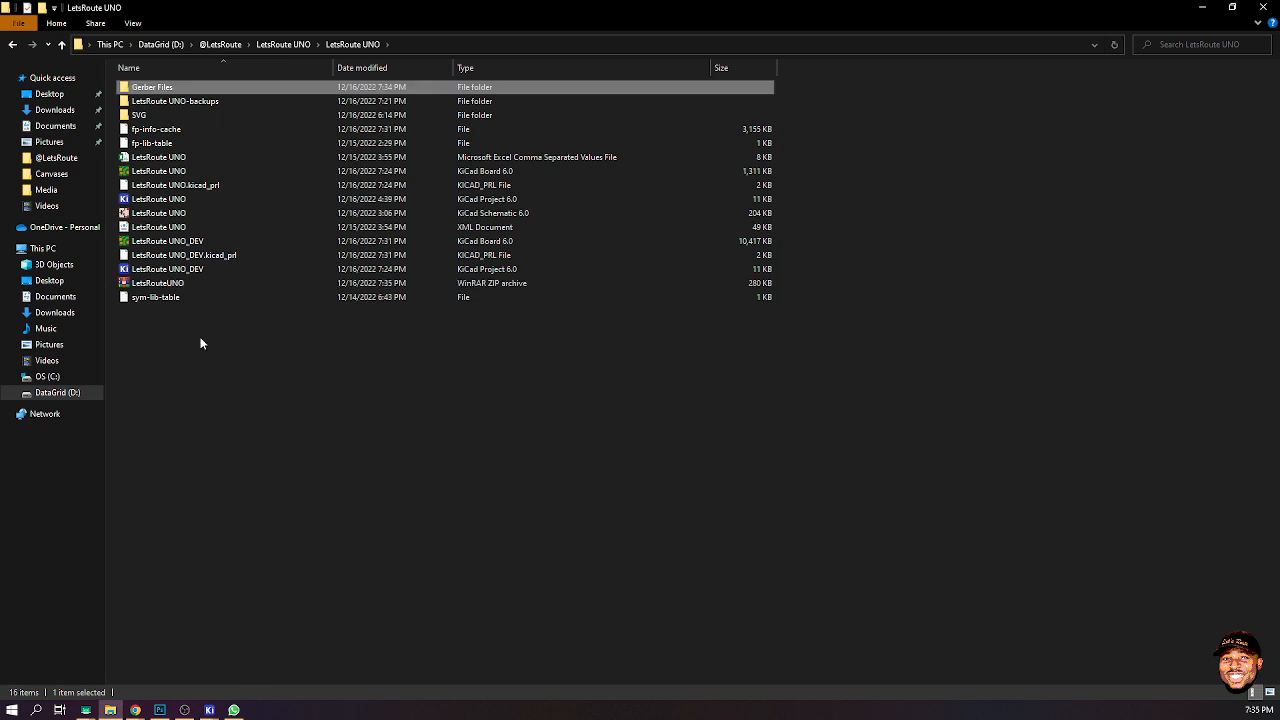
click(172, 285)
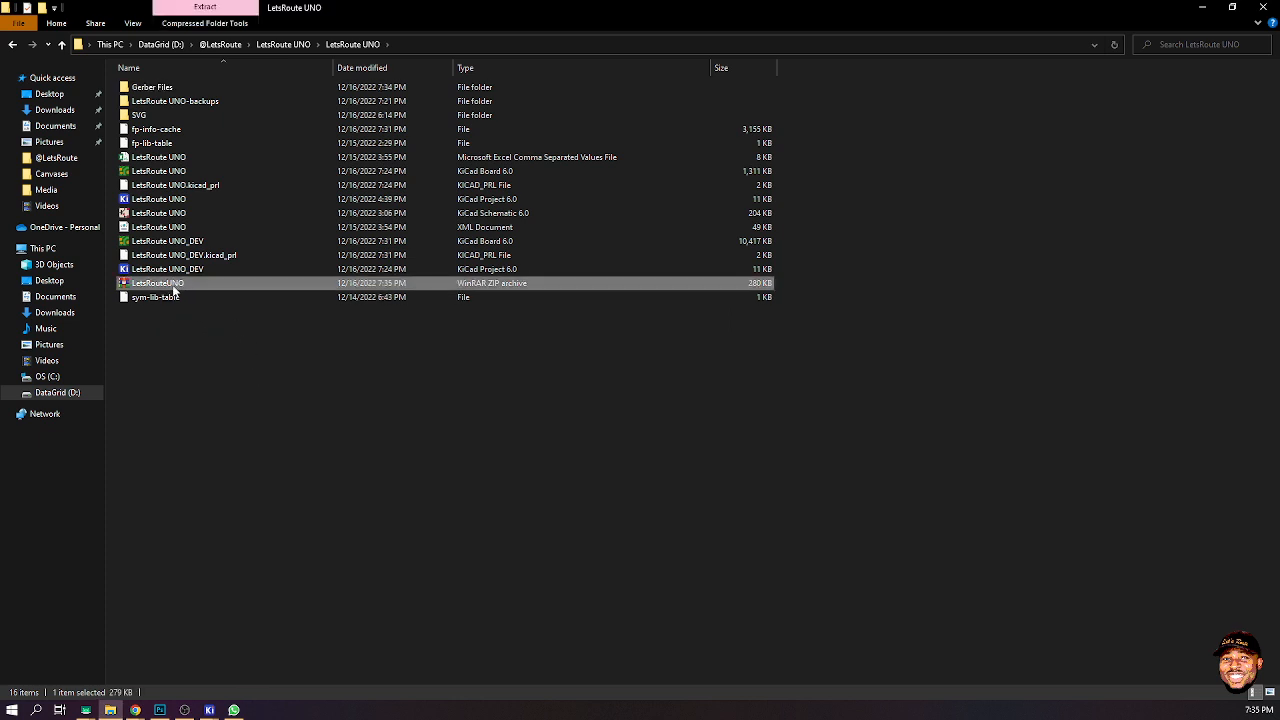
click(1202, 7)
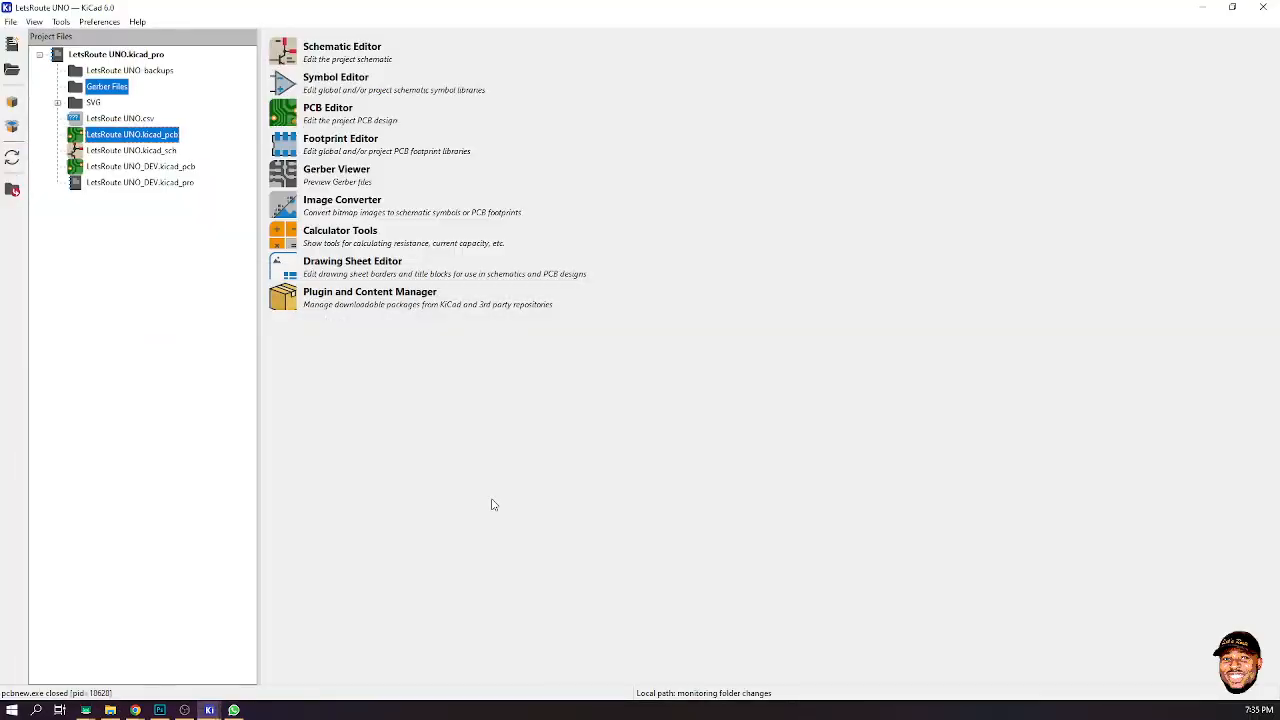
- Minimize KiCad, open the web browser and go to jlcpcb.com
click(1202, 7)
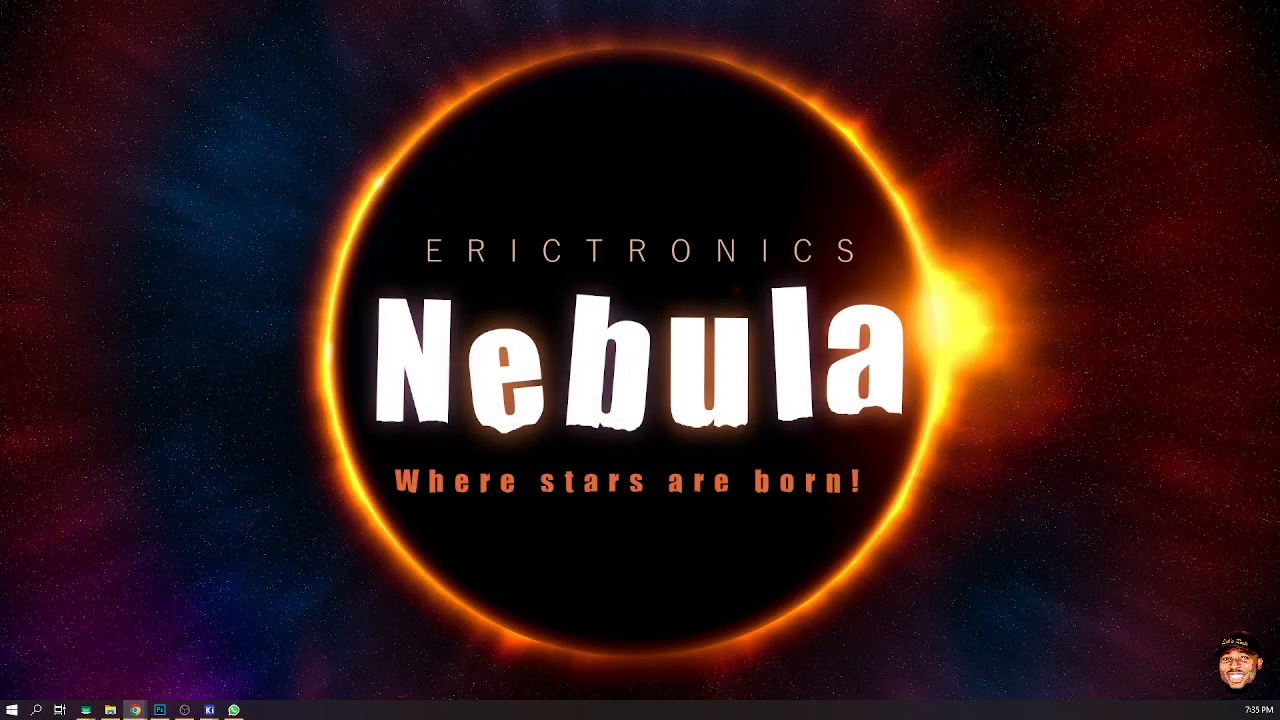
click(135, 710)
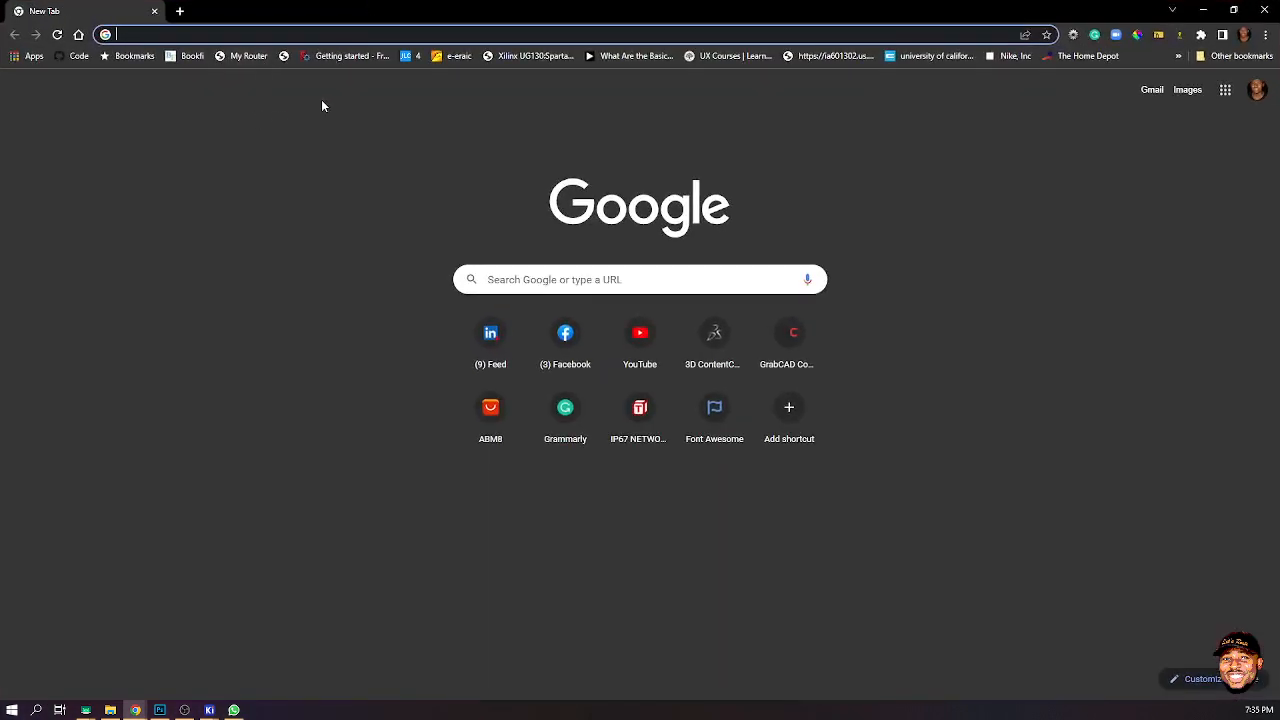
click(380, 35)
text(jlcpcb.com)
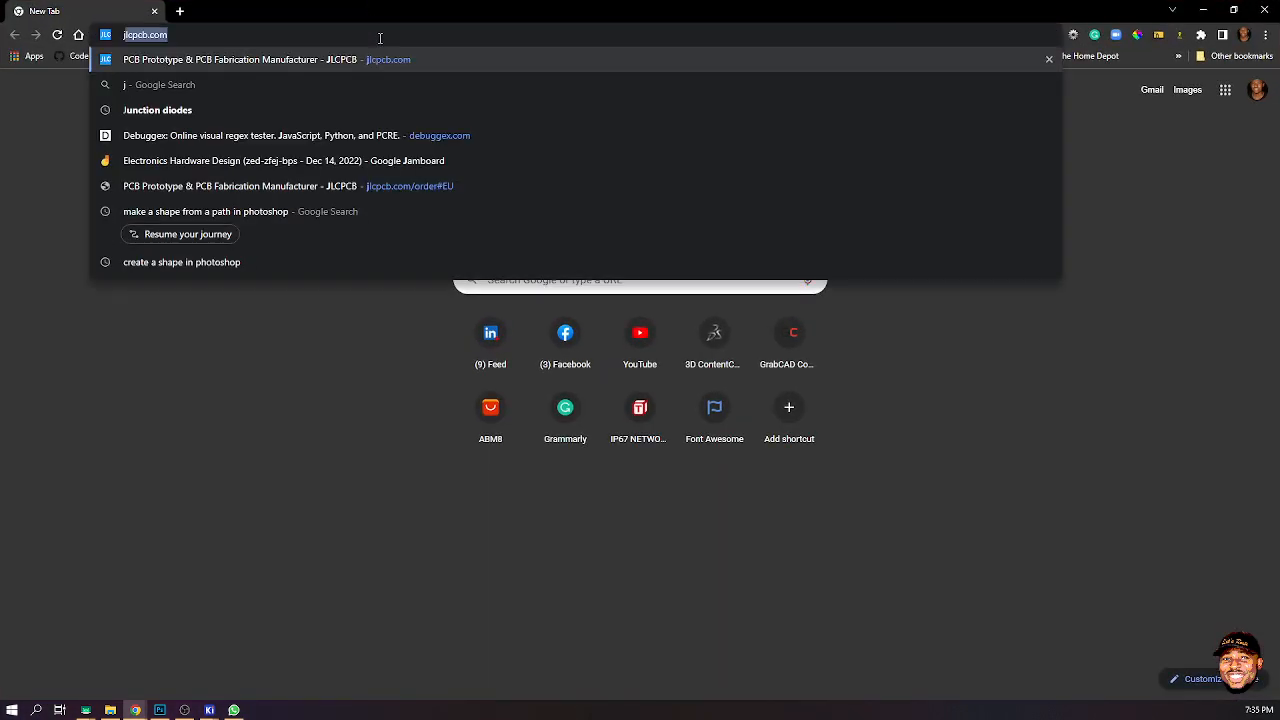
key(Return)
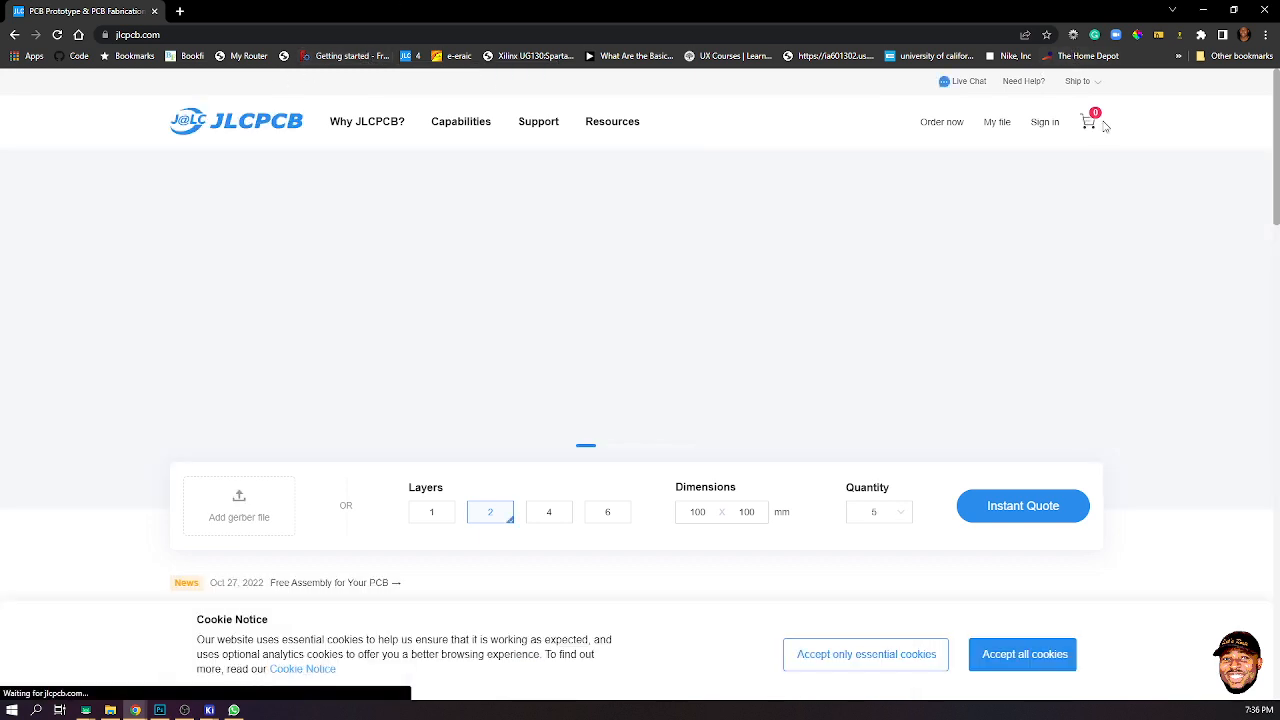
- Open the JLCPCB sign-in page from the account menu, closing the stray extra tab
mouse_move(1077, 86)
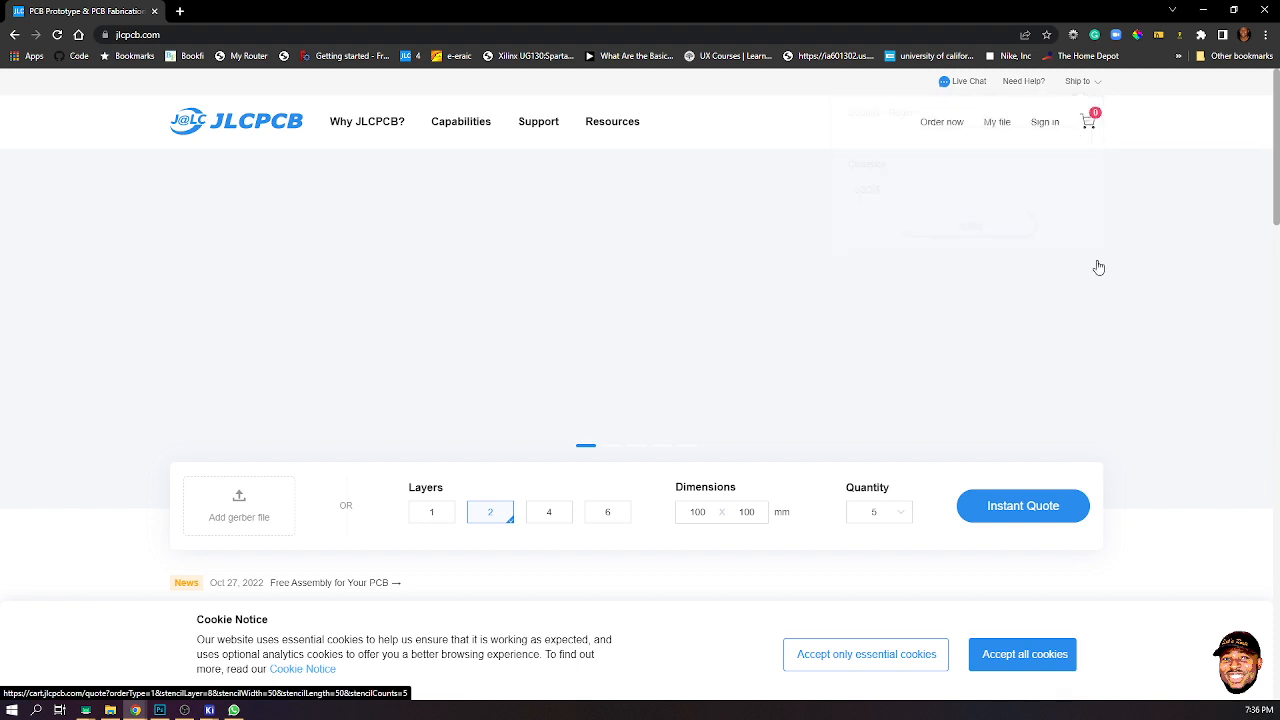
click(1048, 125)
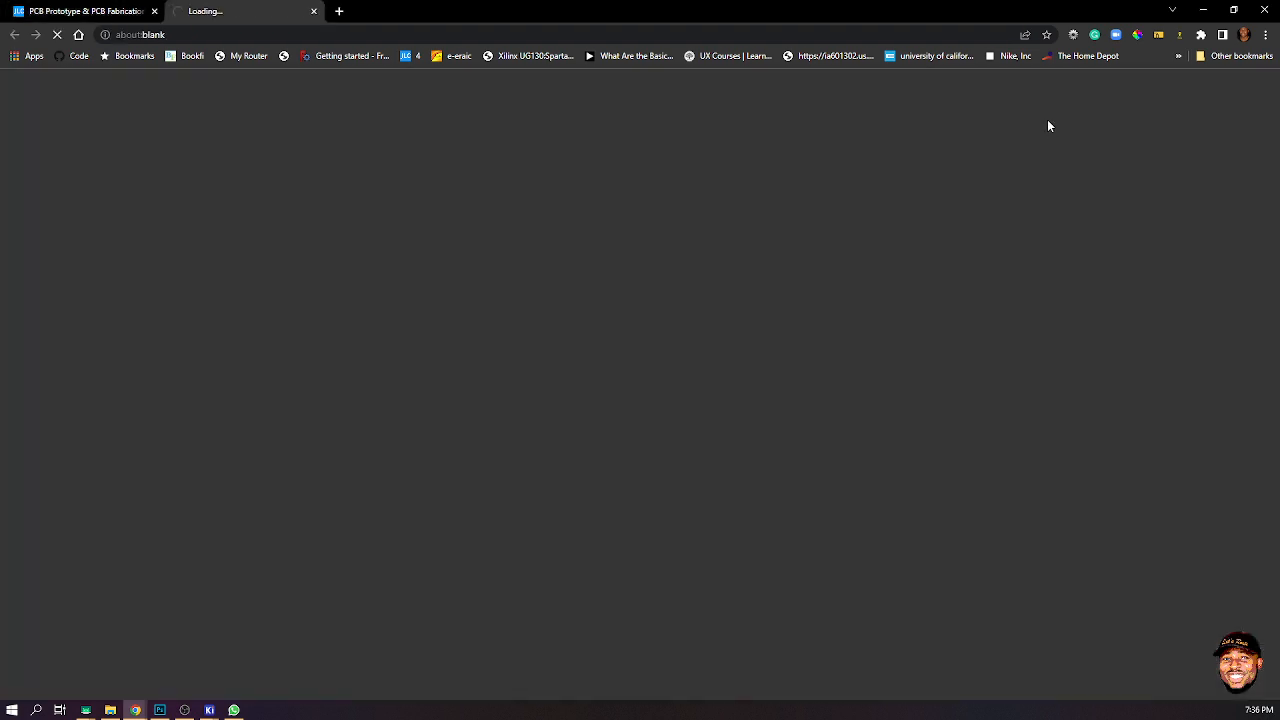
click(314, 13)
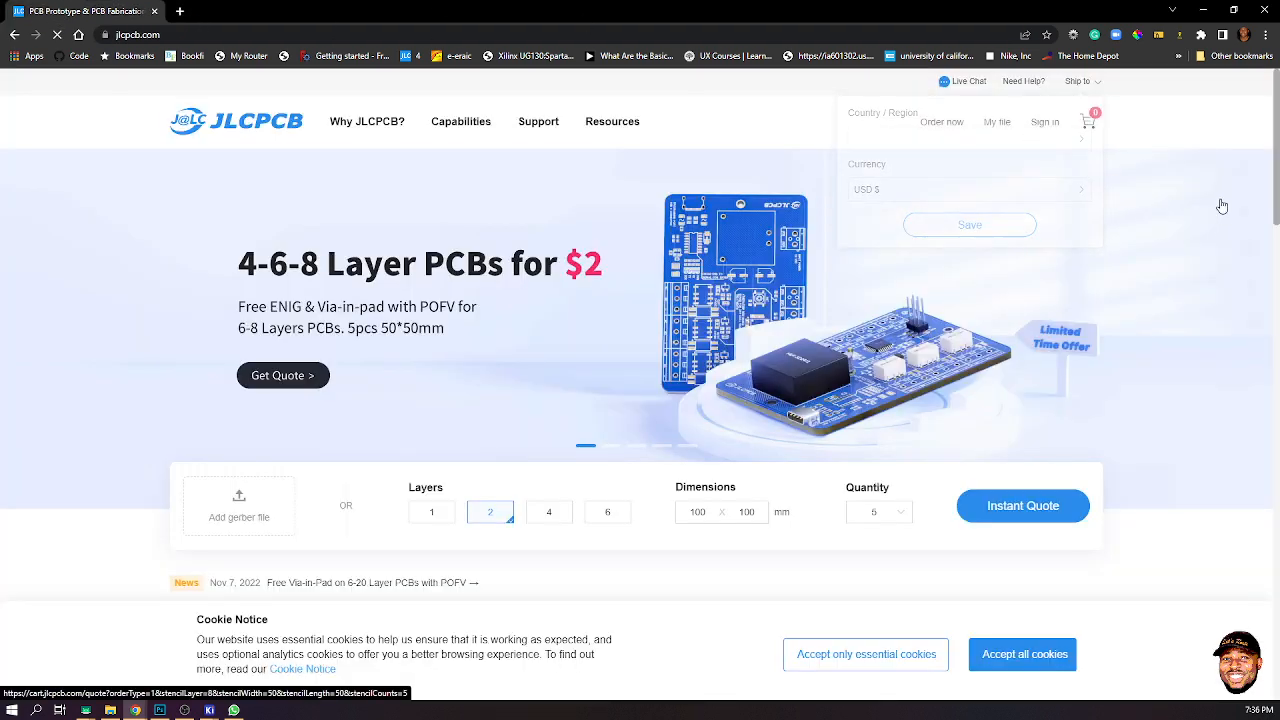
click(1036, 130)
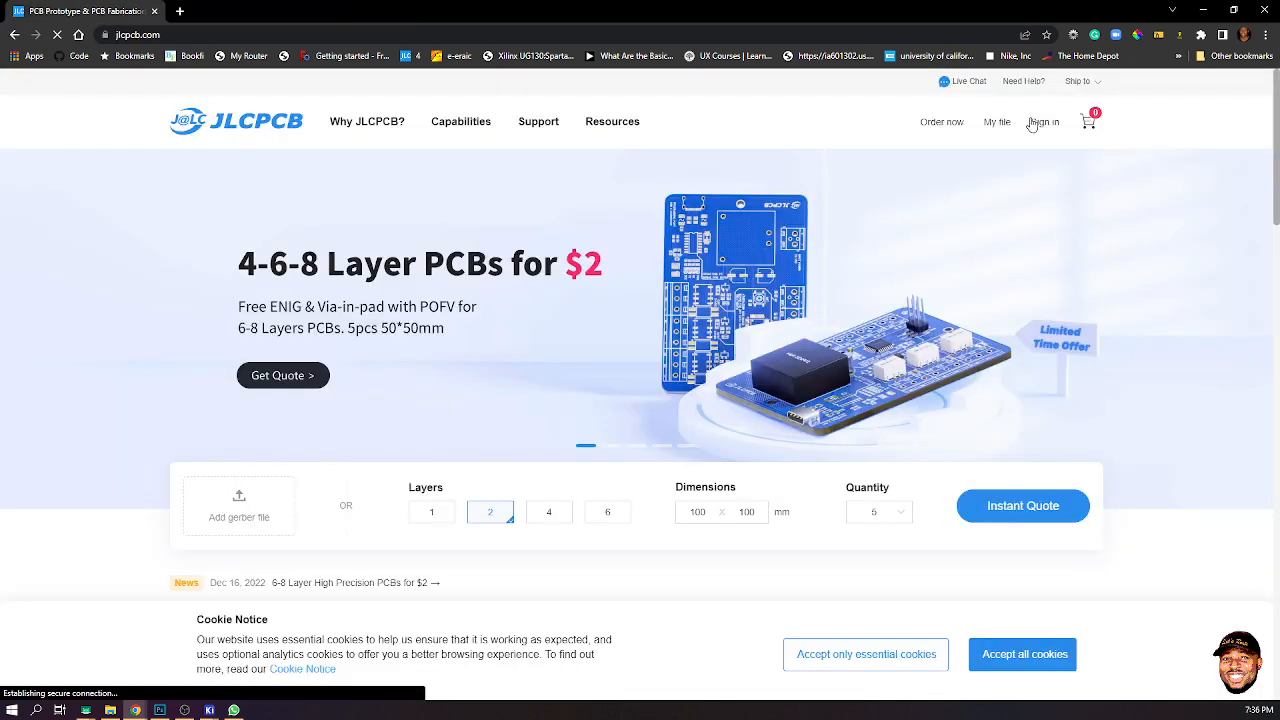
mouse_move(1049, 132)
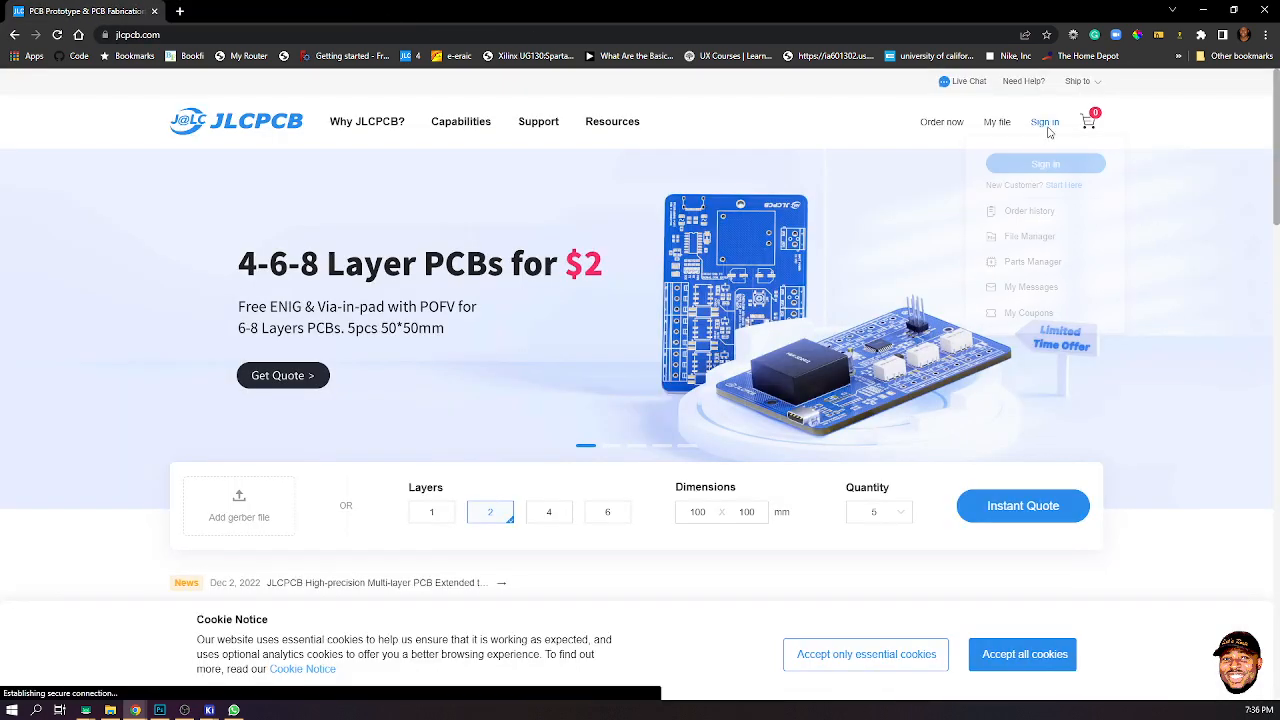
click(1050, 165)
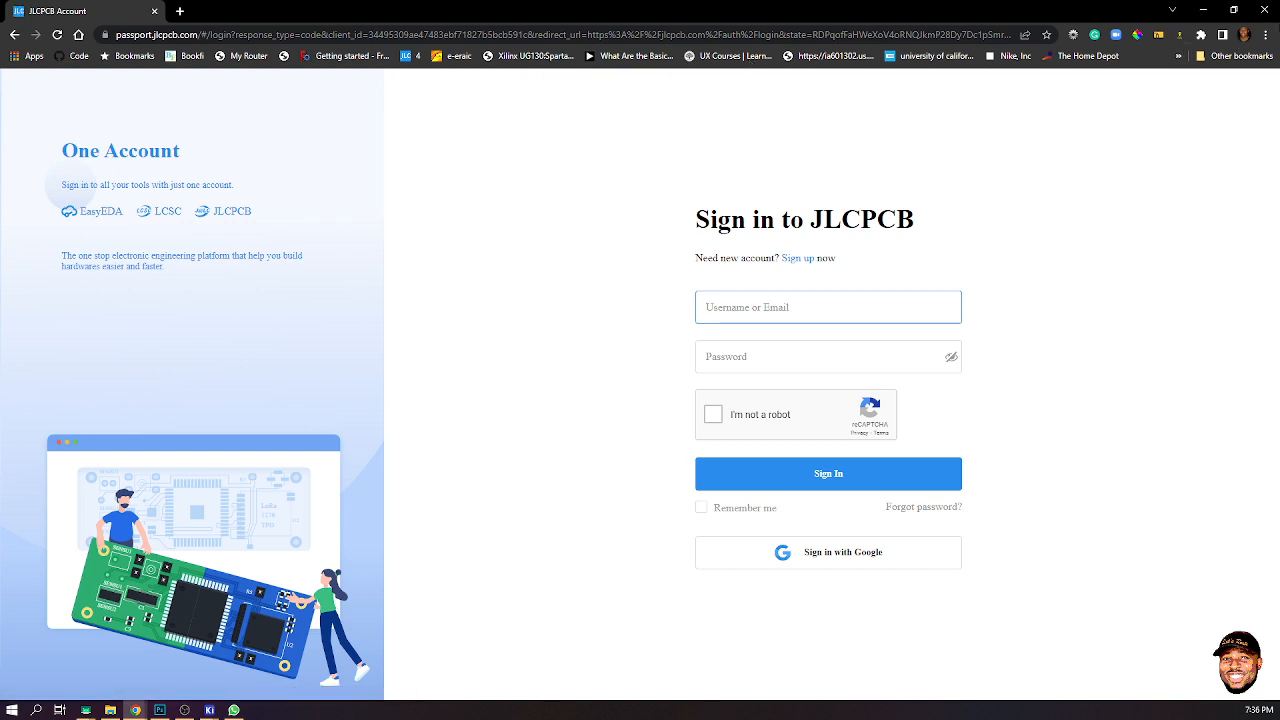
- Switch to a different browser profile and search Google for jlcpcb
click(1245, 36)
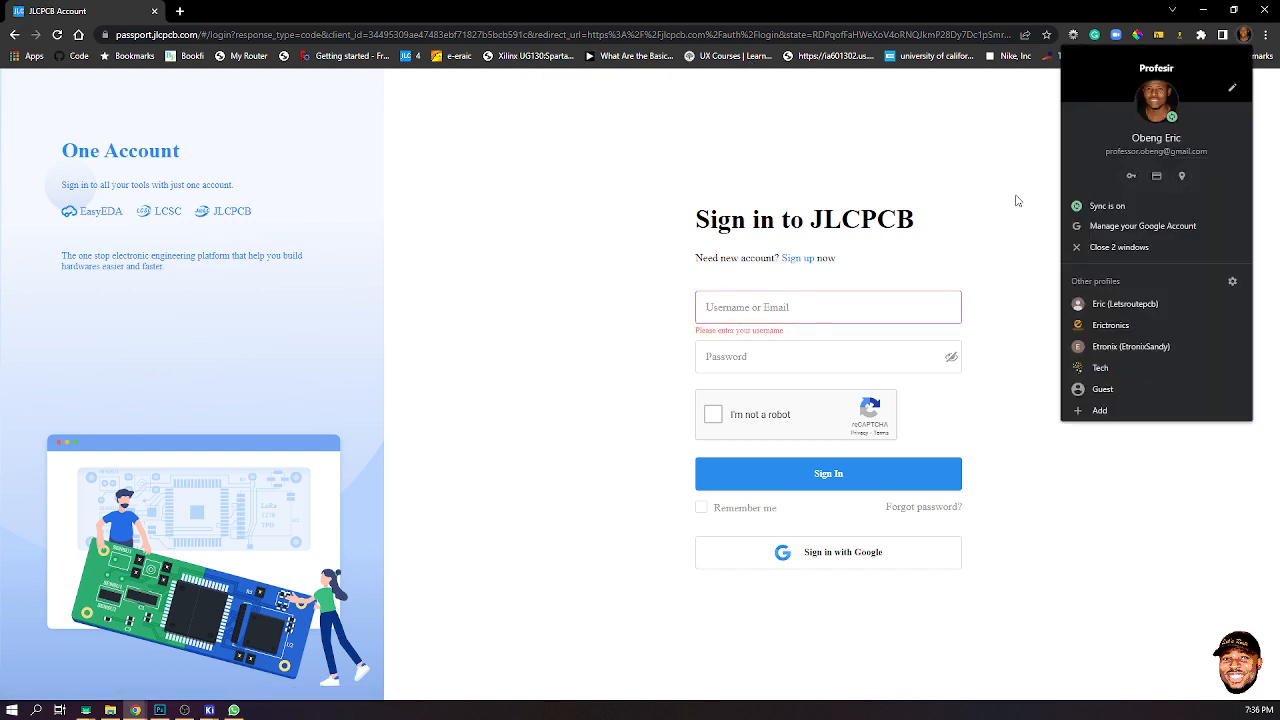
click(1122, 325)
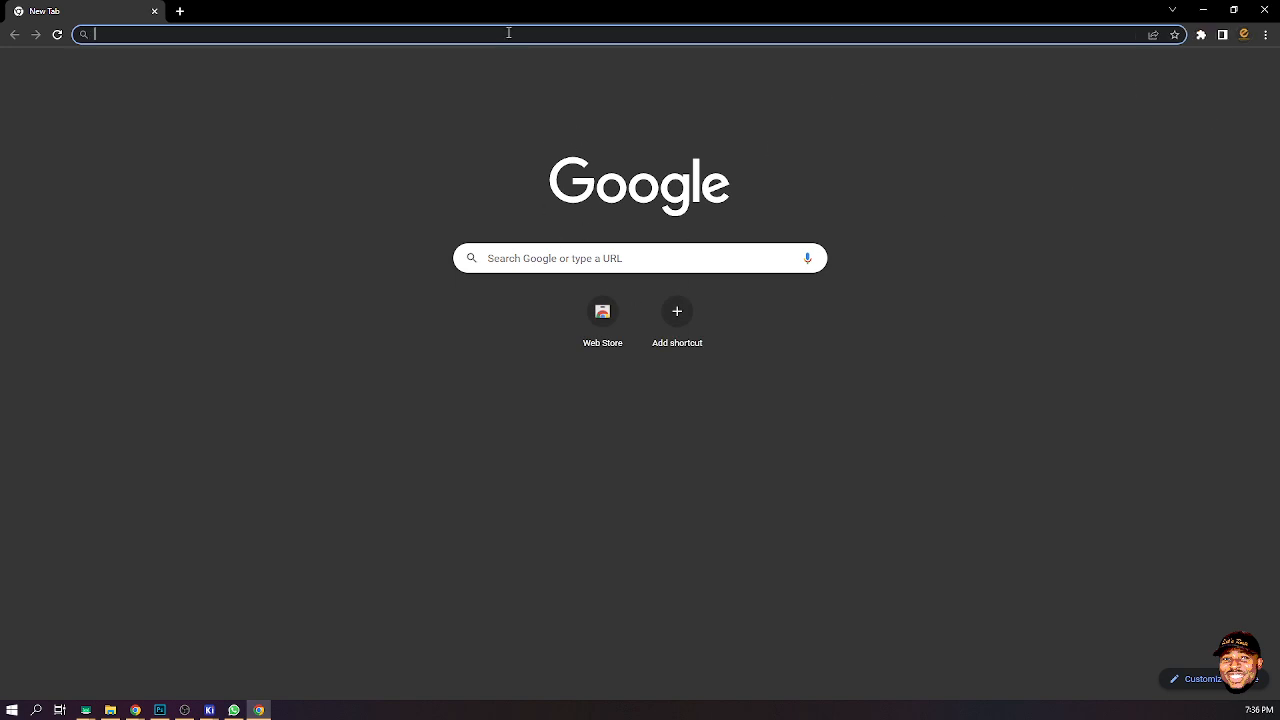
text(jc)
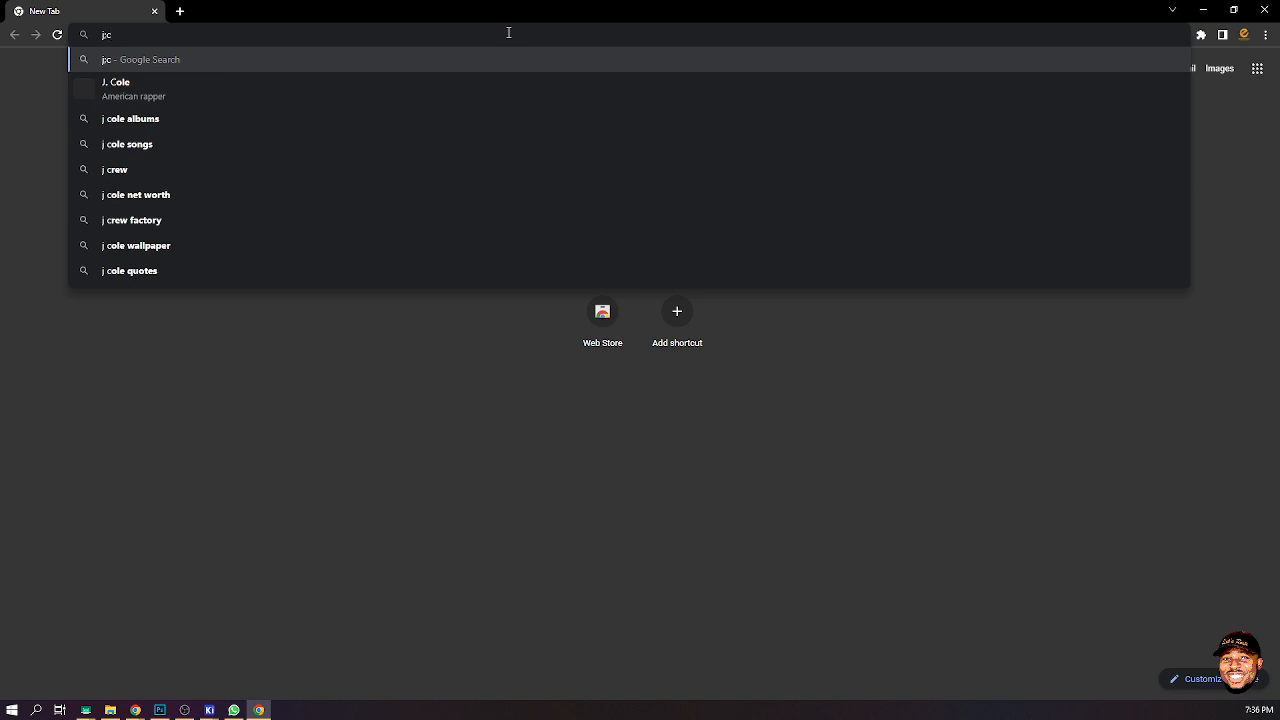
key(BackSpace)
text(lc)
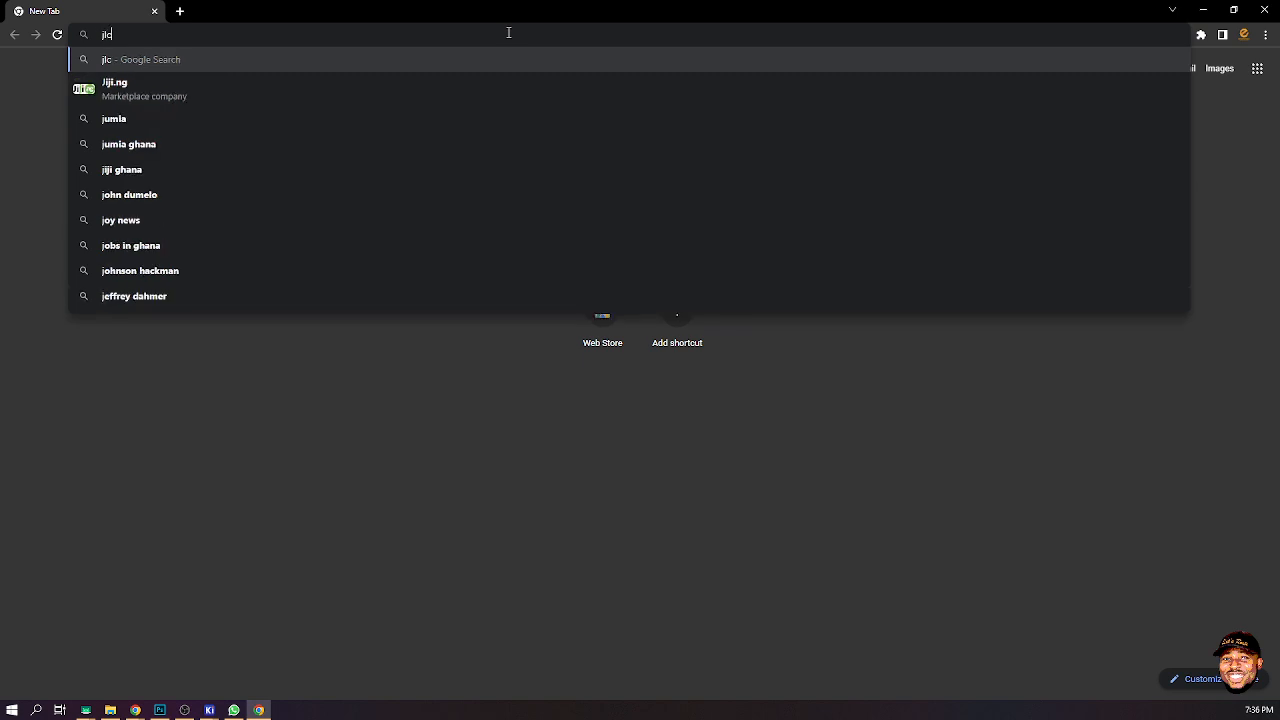
text(pc)
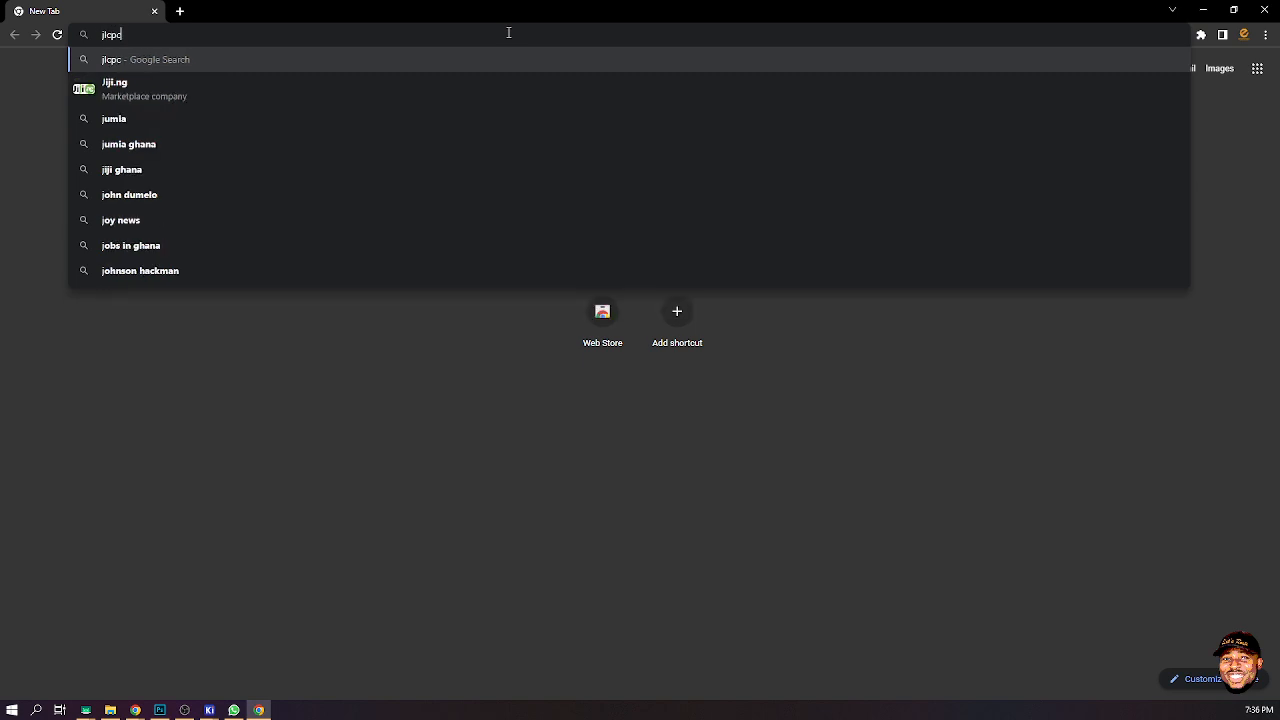
text(b)
key(Return)
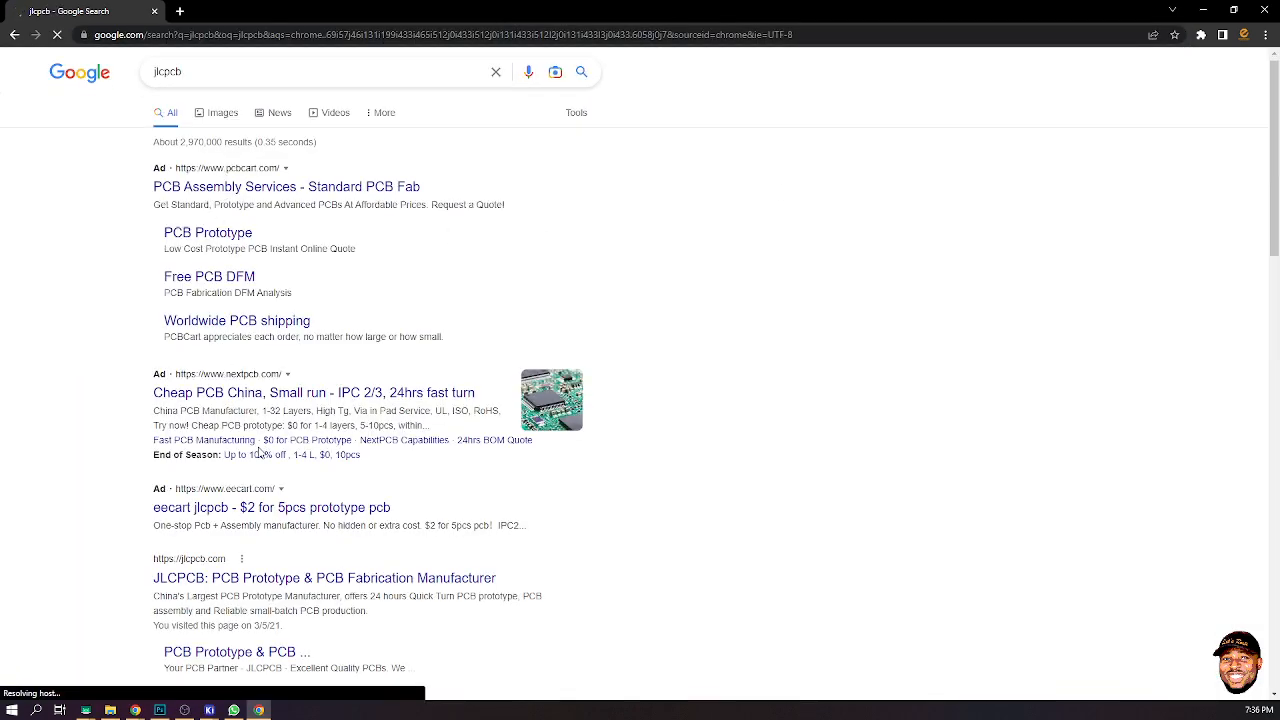
- Open the JLCPCB site from the search results
scroll(258, 455, down, 3)
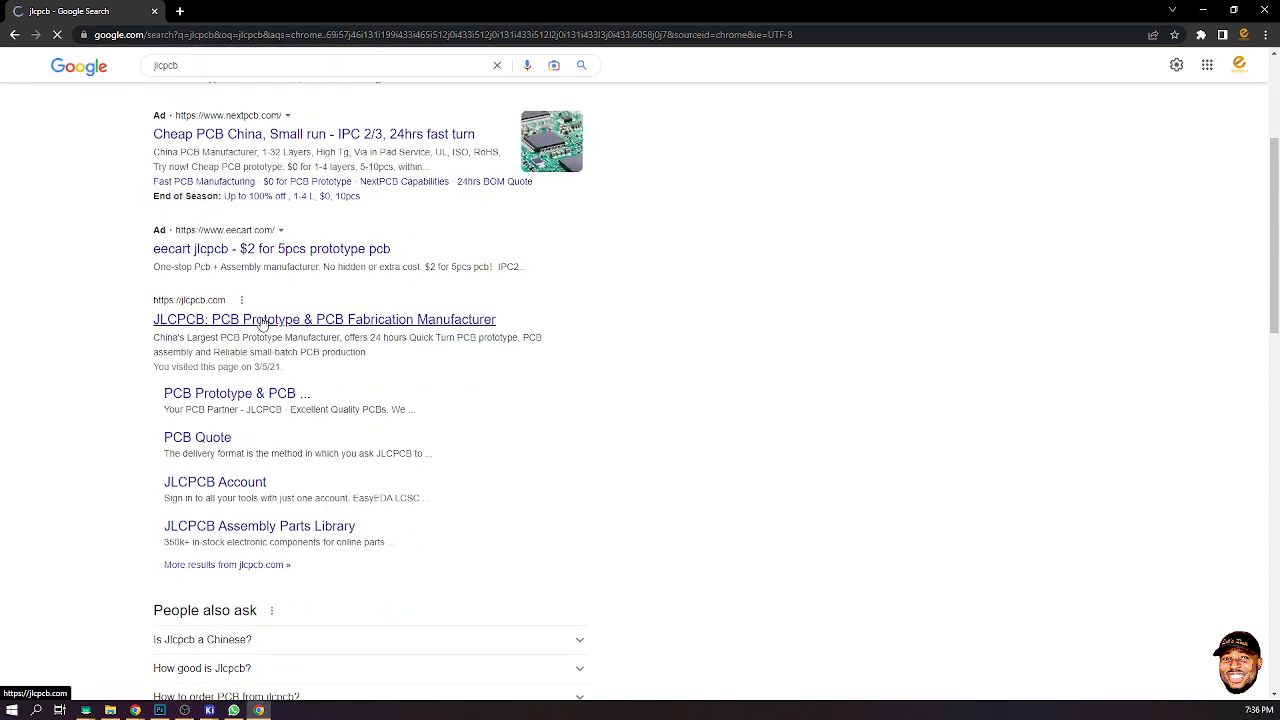
click(263, 322)
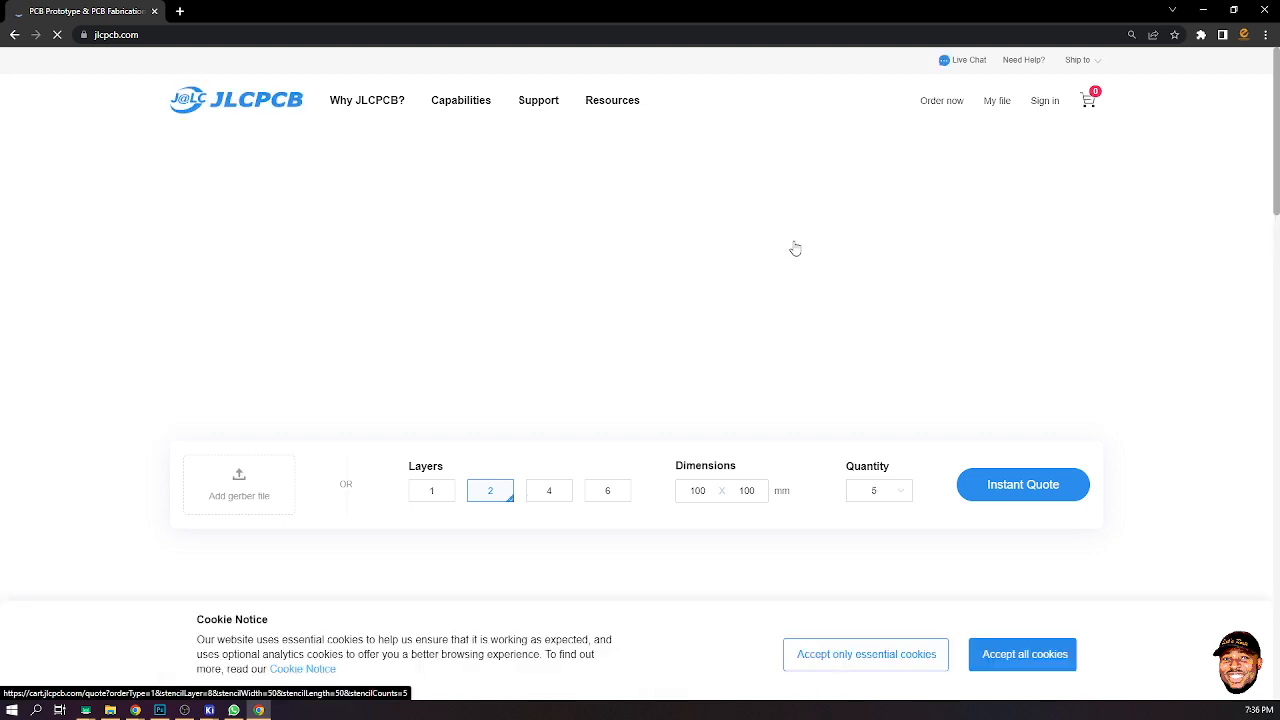
mouse_move(1053, 102)
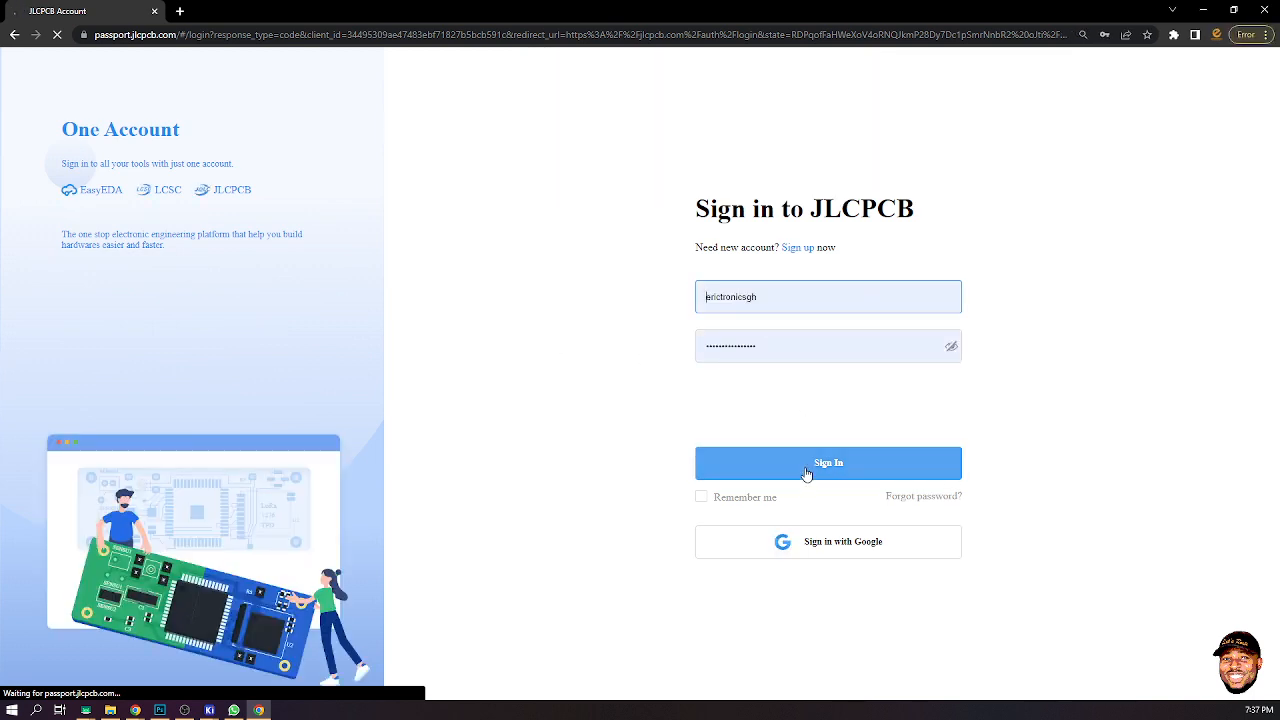
- Sign in to the JLCPCB account with Remember me and the reCAPTCHA checked, then dismiss the password alert
click(701, 498)
click(748, 476)
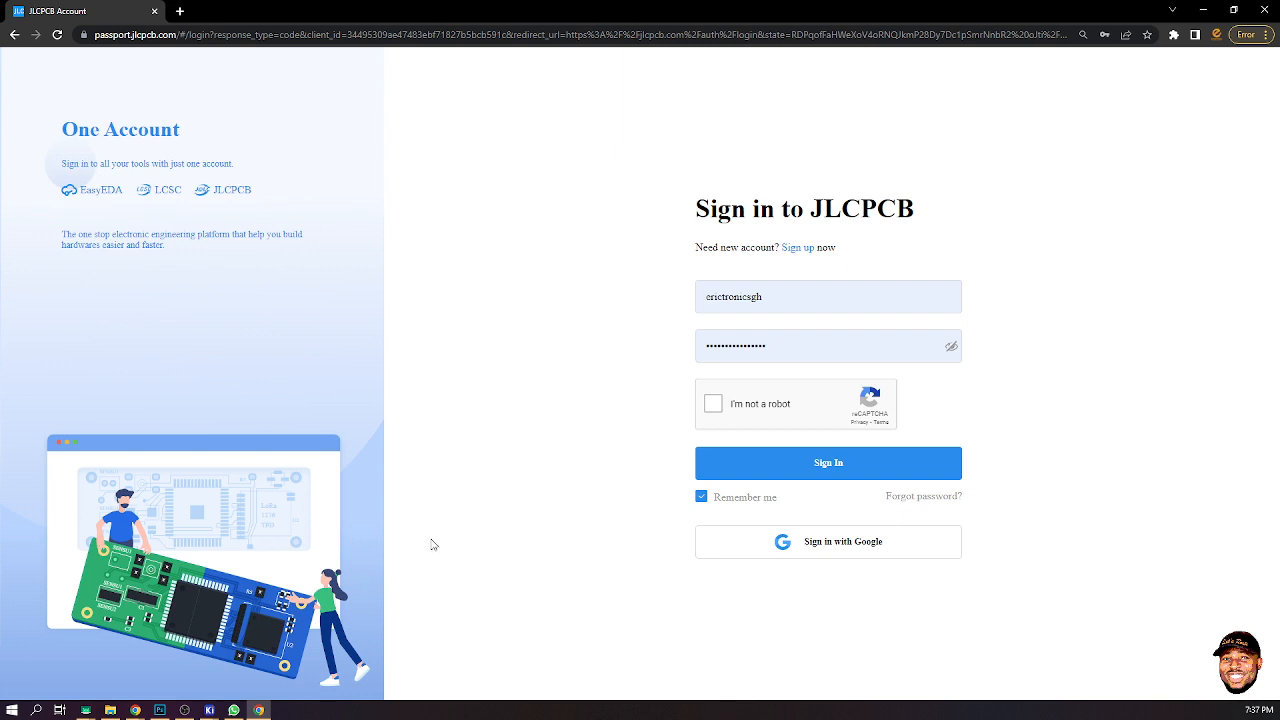
click(713, 404)
click(772, 466)
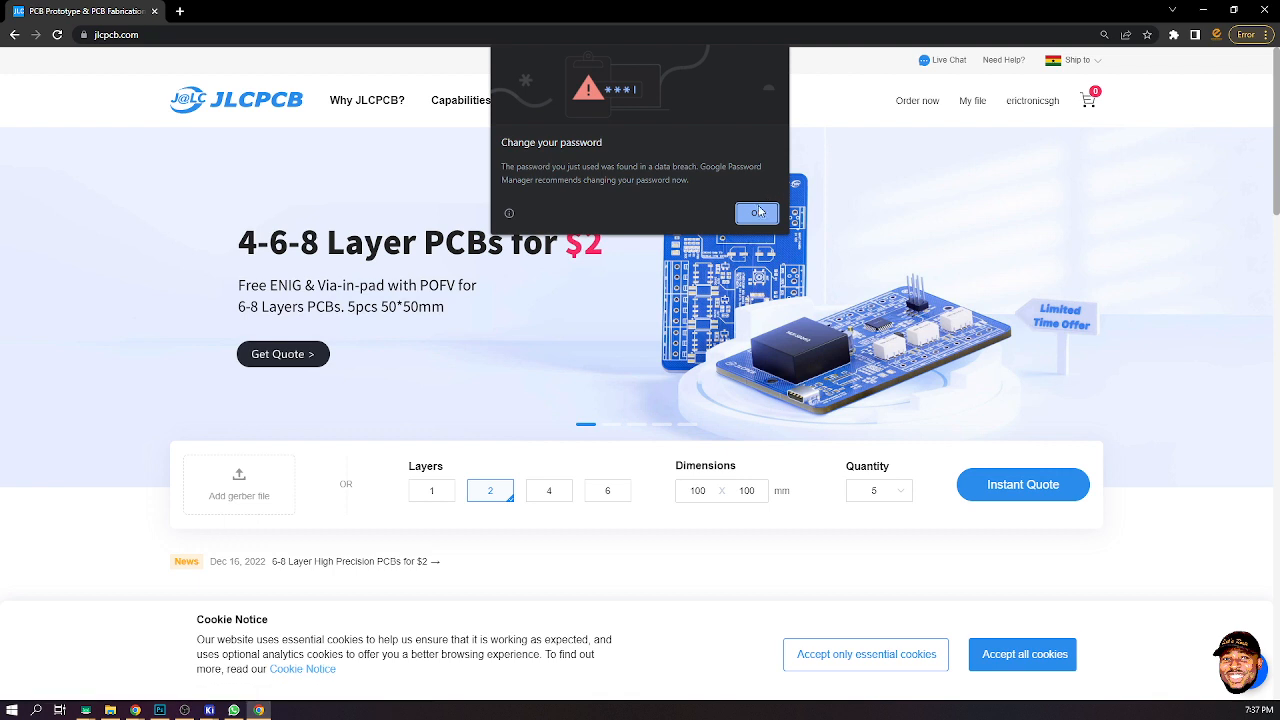
click(758, 212)
- Open the account's order history and scroll through the past PCB orders, expanding the full list
mouse_move(1013, 97)
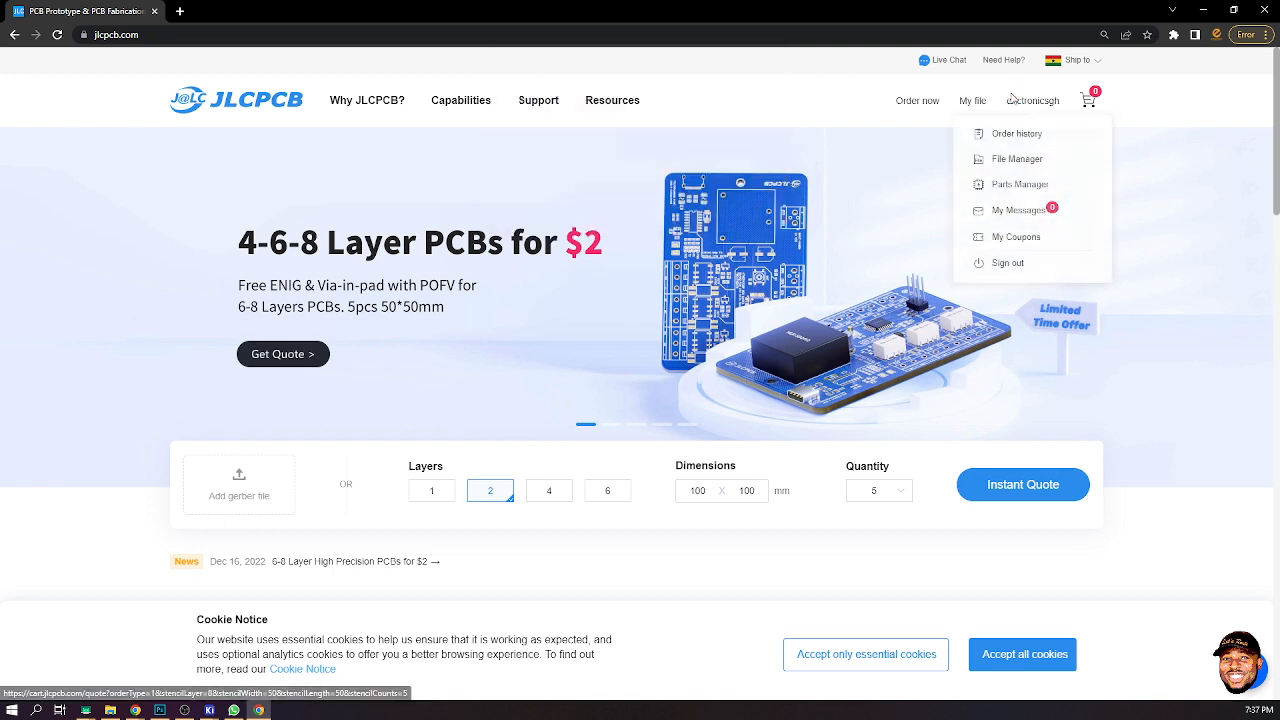
click(1035, 140)
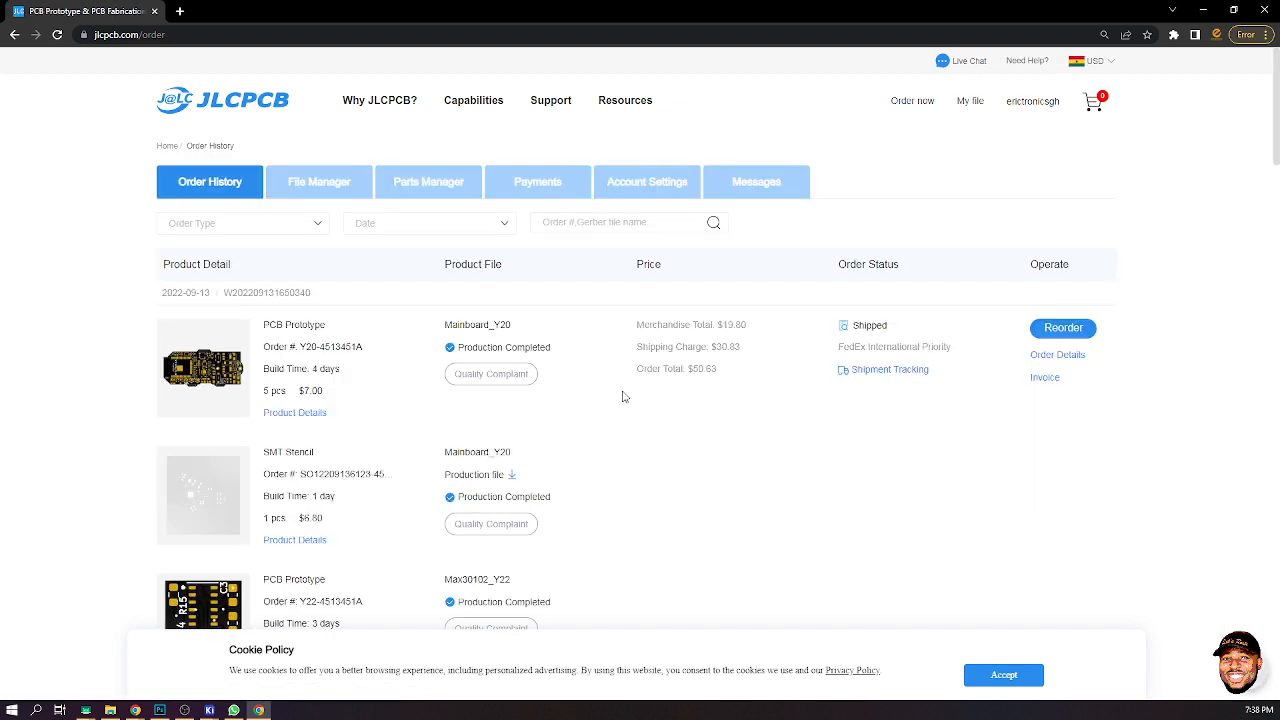
scroll(266, 390, down, 1)
scroll(266, 370, down, 5)
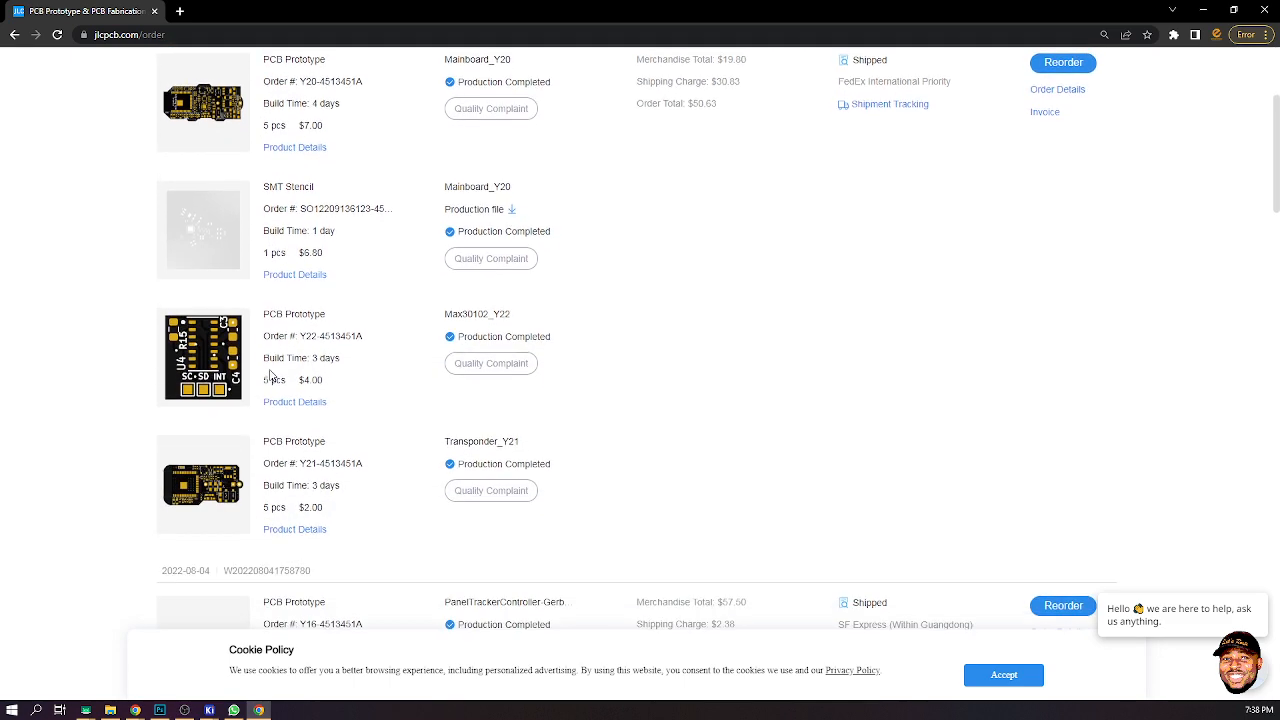
scroll(270, 377, down, 6)
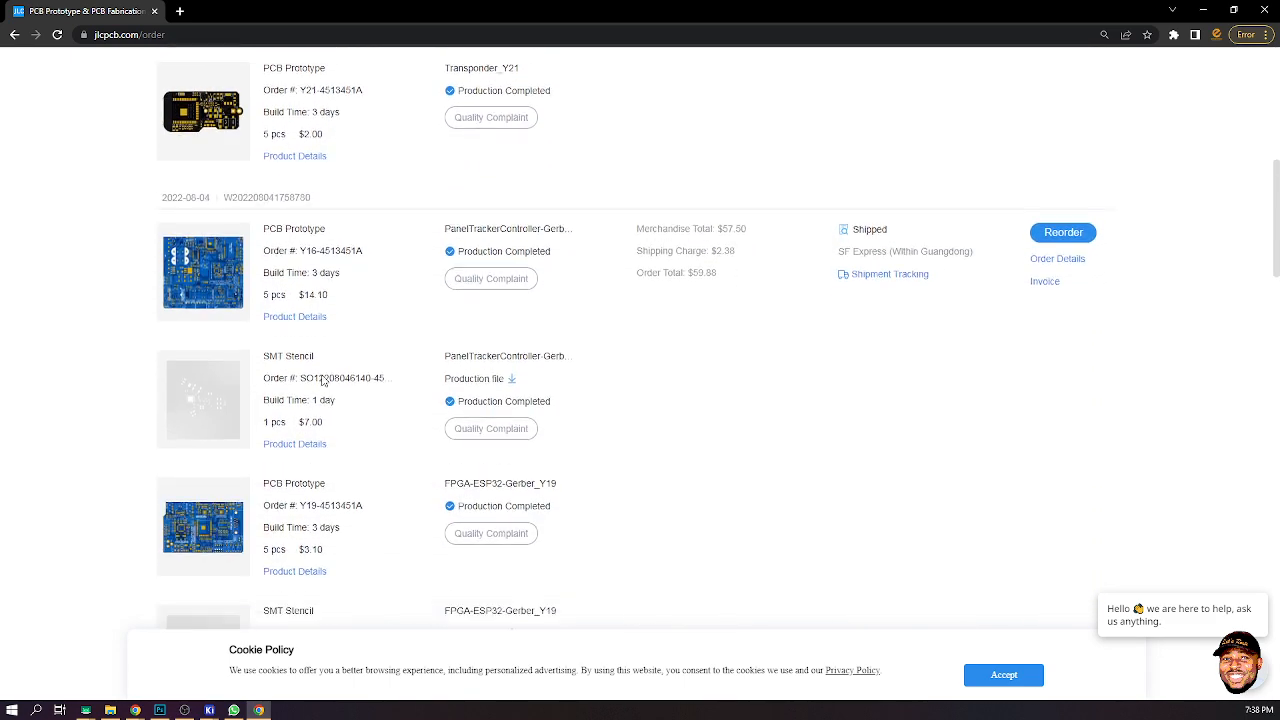
scroll(322, 382, down, 6)
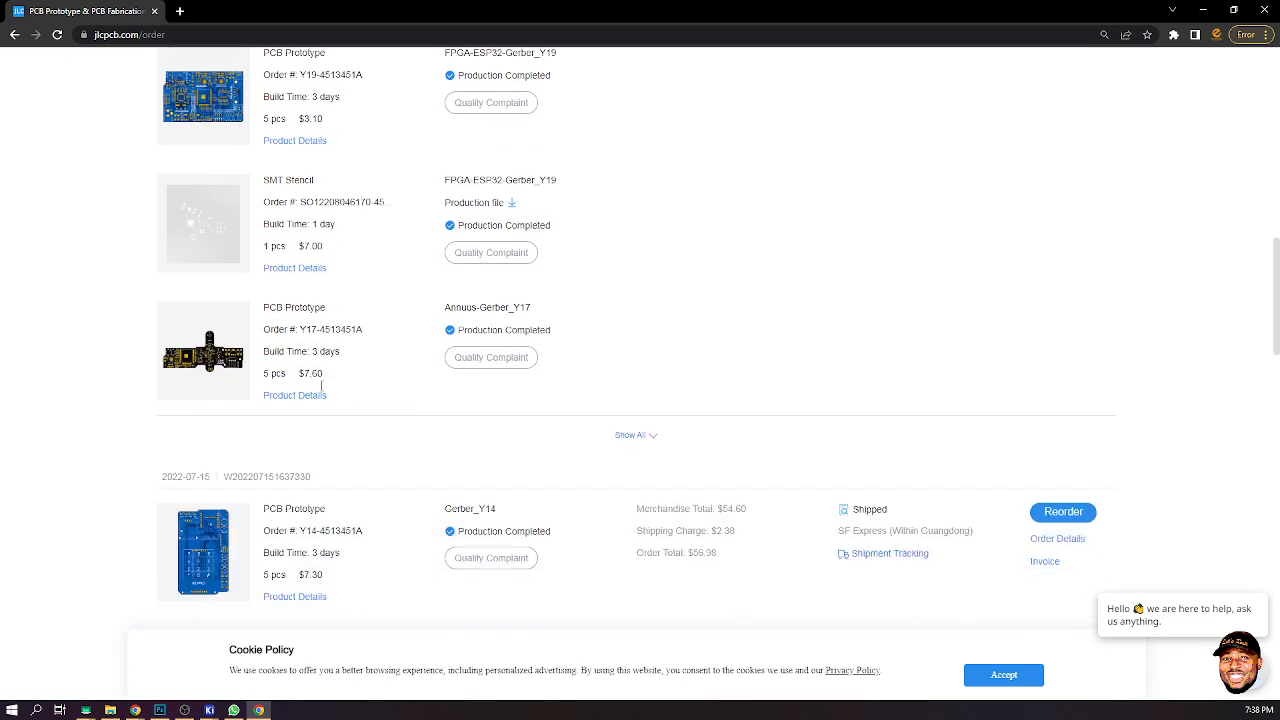
scroll(321, 391, down, 8)
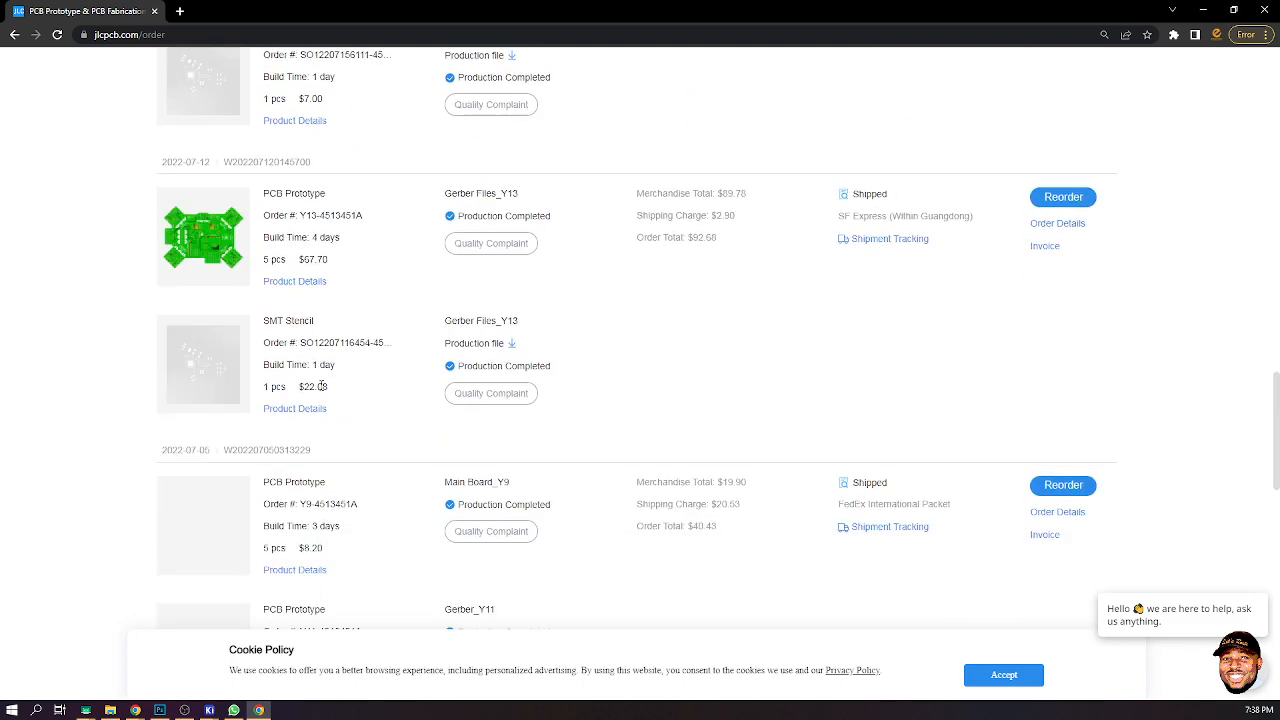
scroll(321, 391, down, 7)
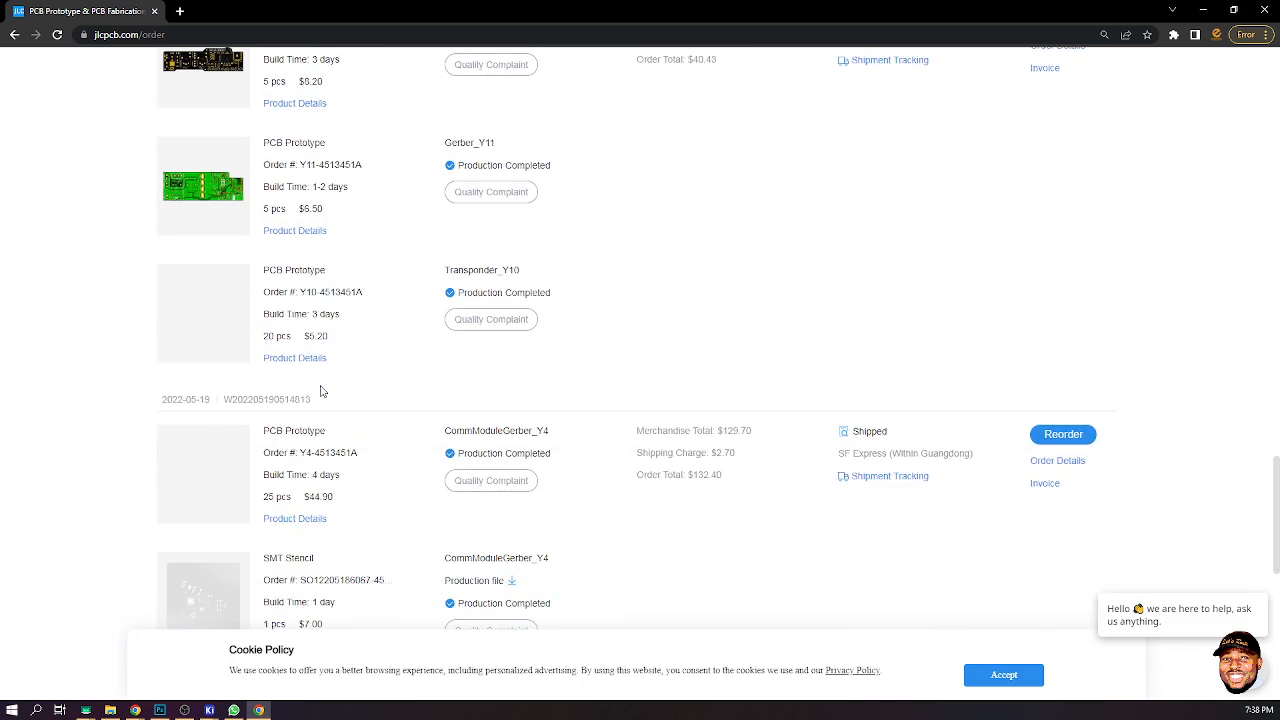
scroll(322, 391, down, 5)
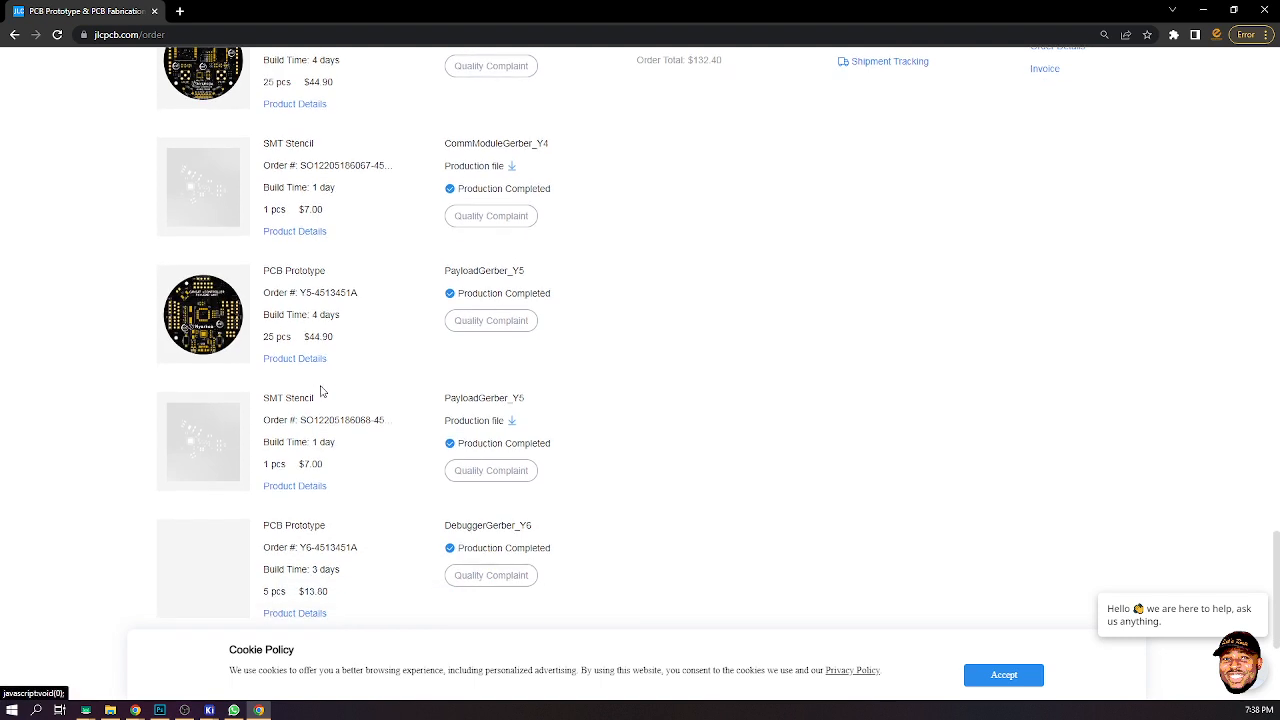
scroll(321, 391, down, 2)
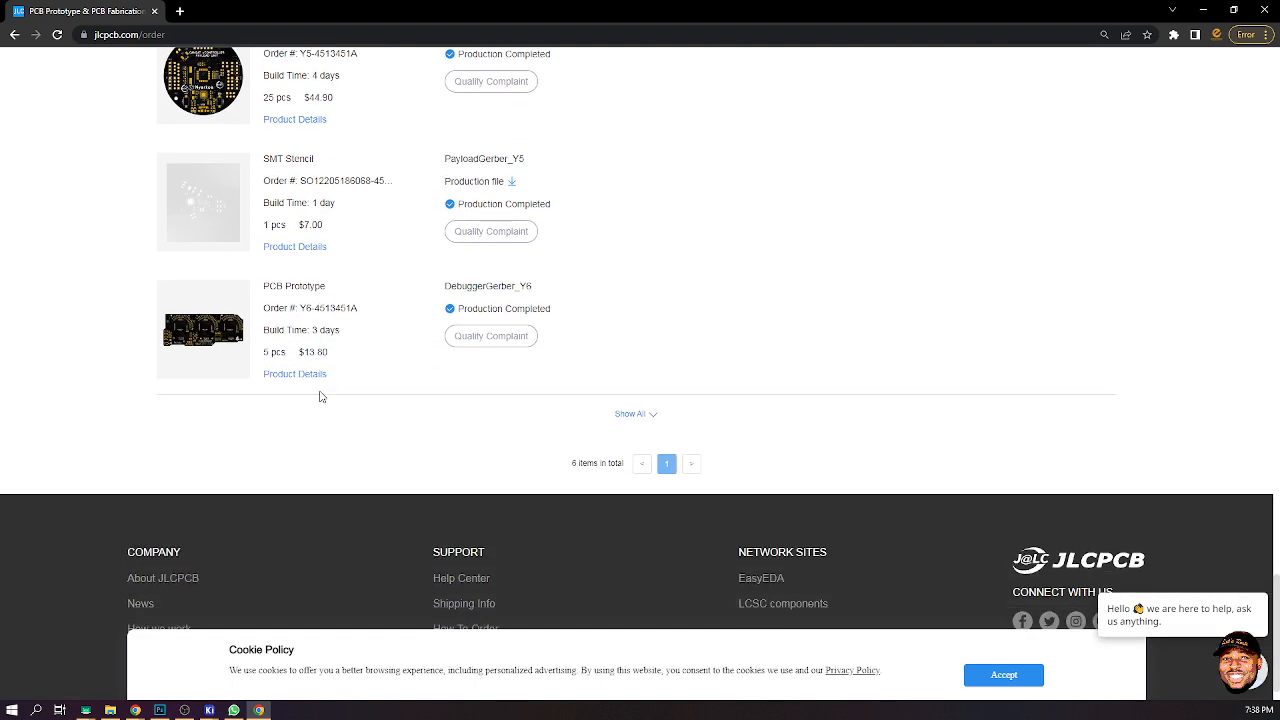
click(638, 403)
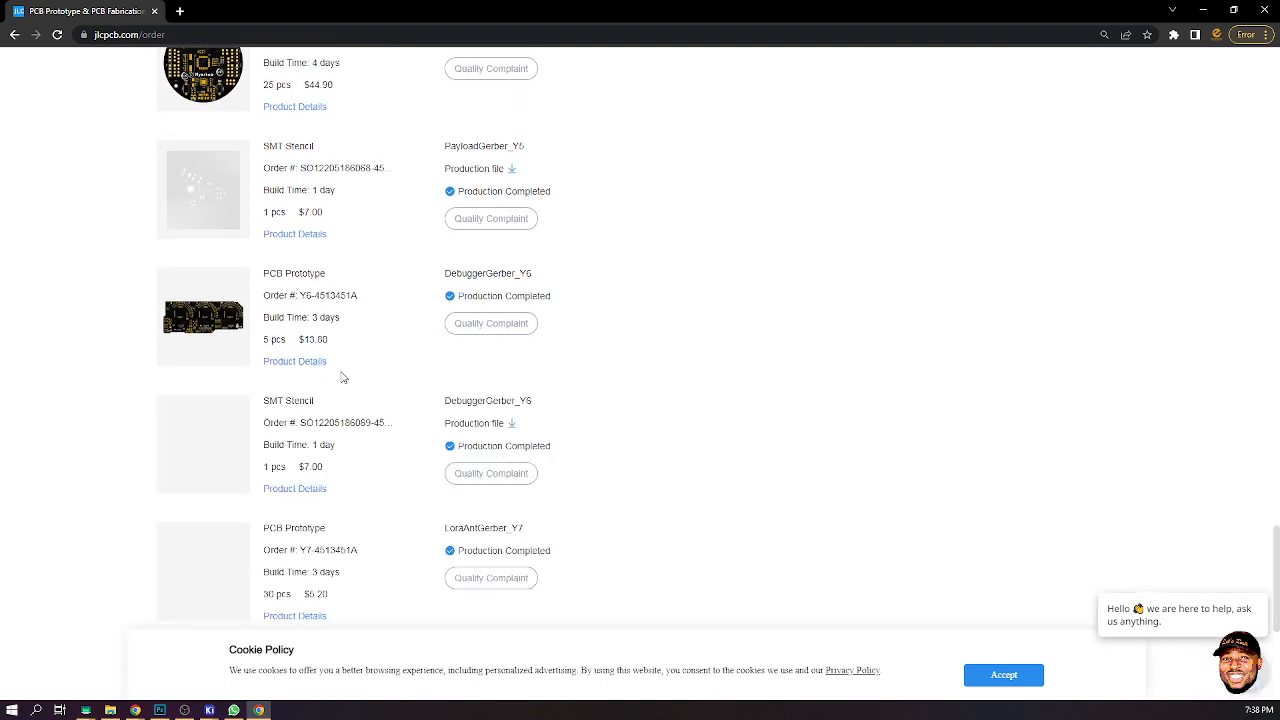
scroll(335, 374, down, 5)
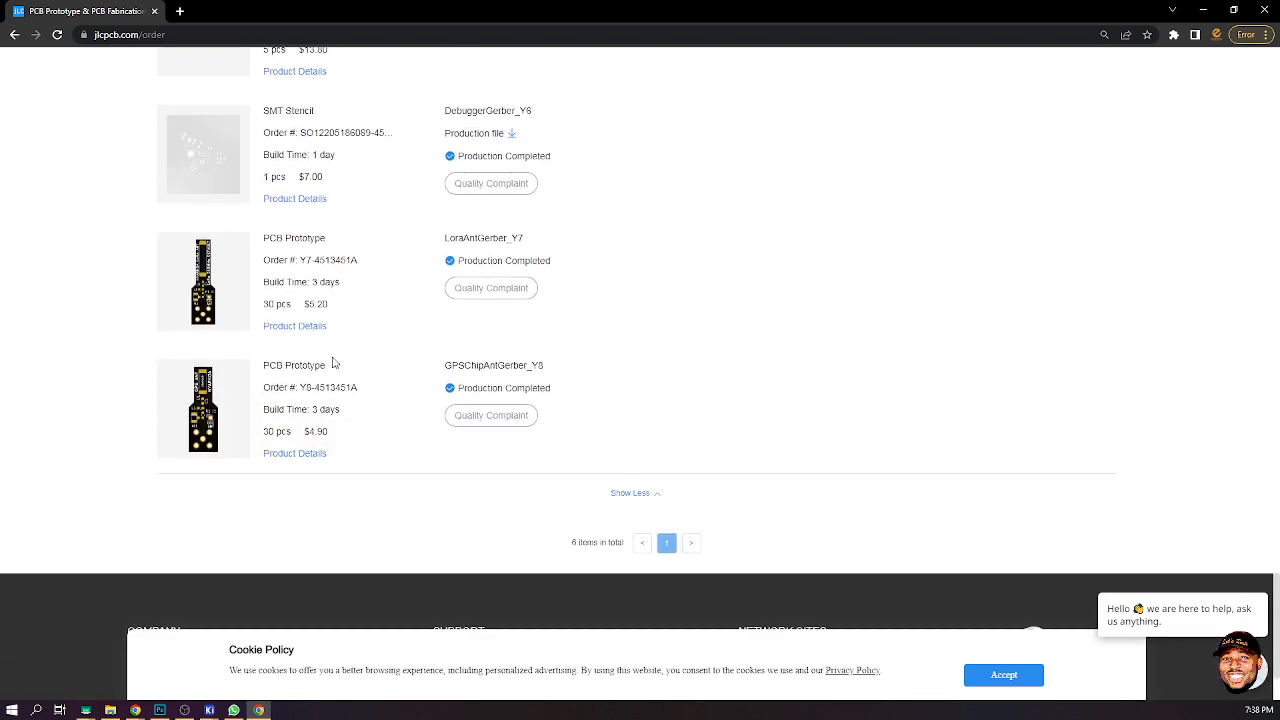
scroll(268, 290, up, 15)
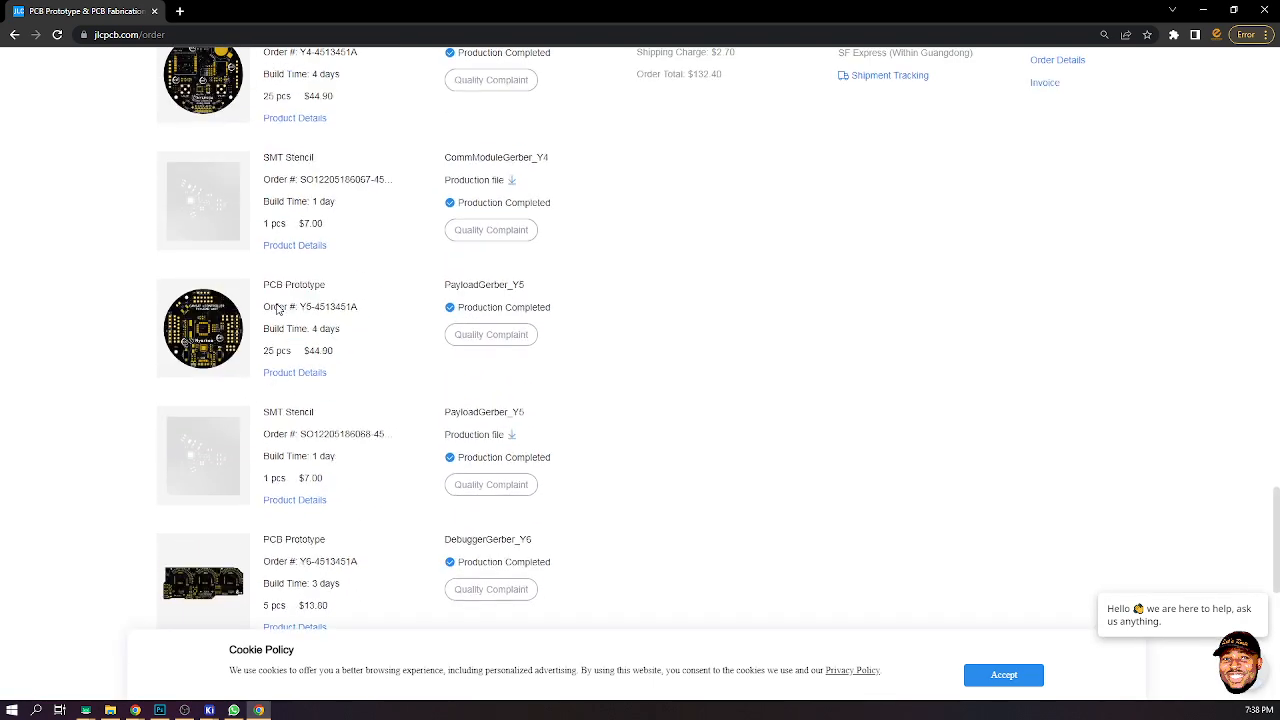
scroll(322, 303, up, 10)
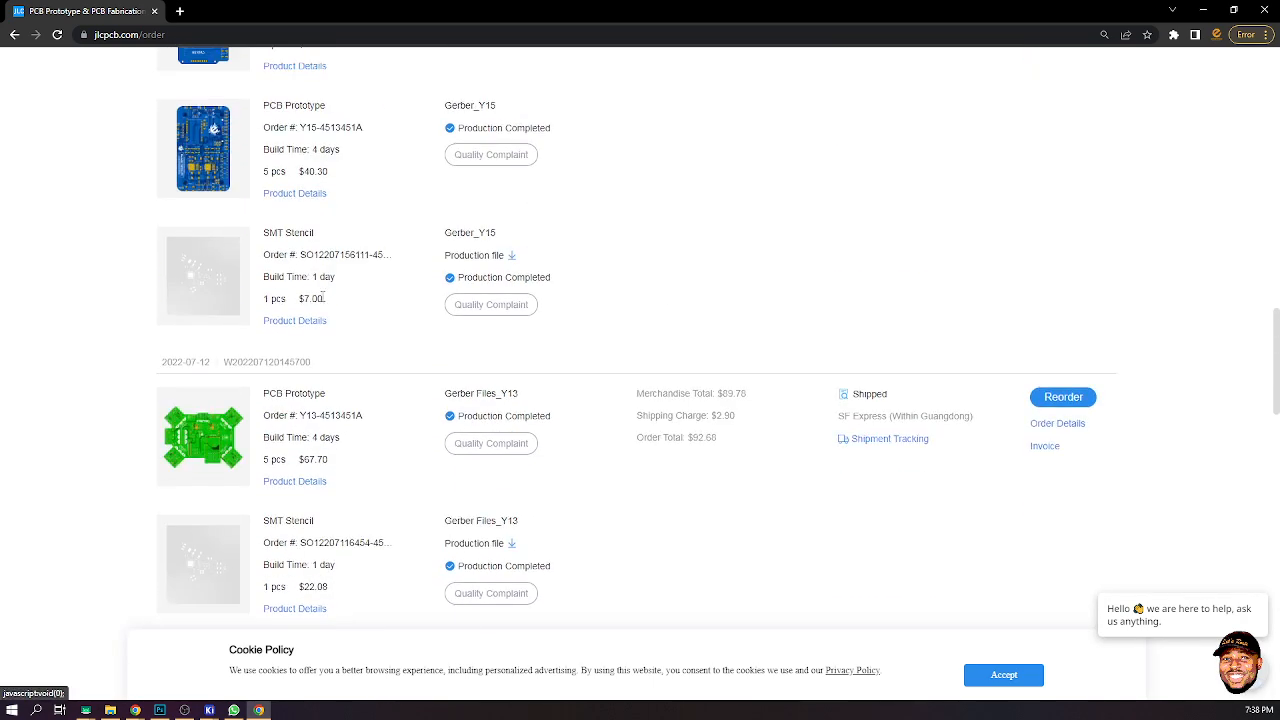
scroll(322, 297, up, 10)
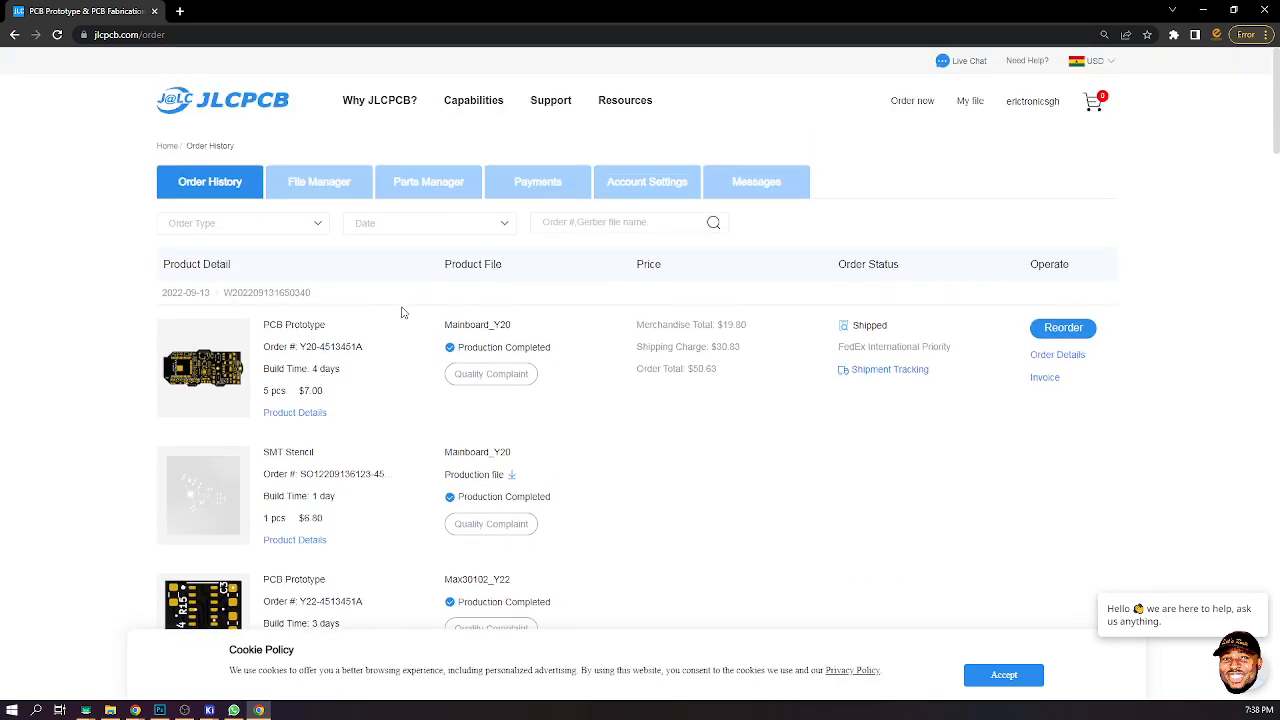
- Start a new PCB order quote from the order history page
scroll(400, 317, down, 3)
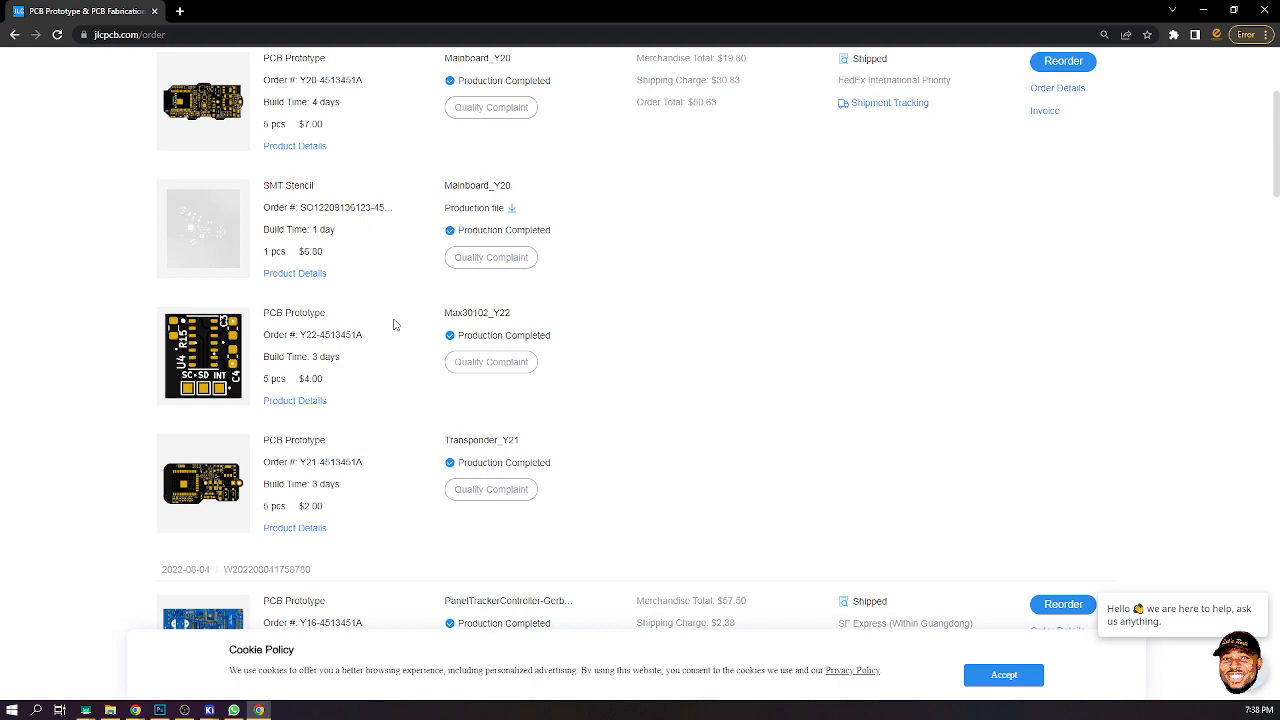
scroll(394, 327, down, 10)
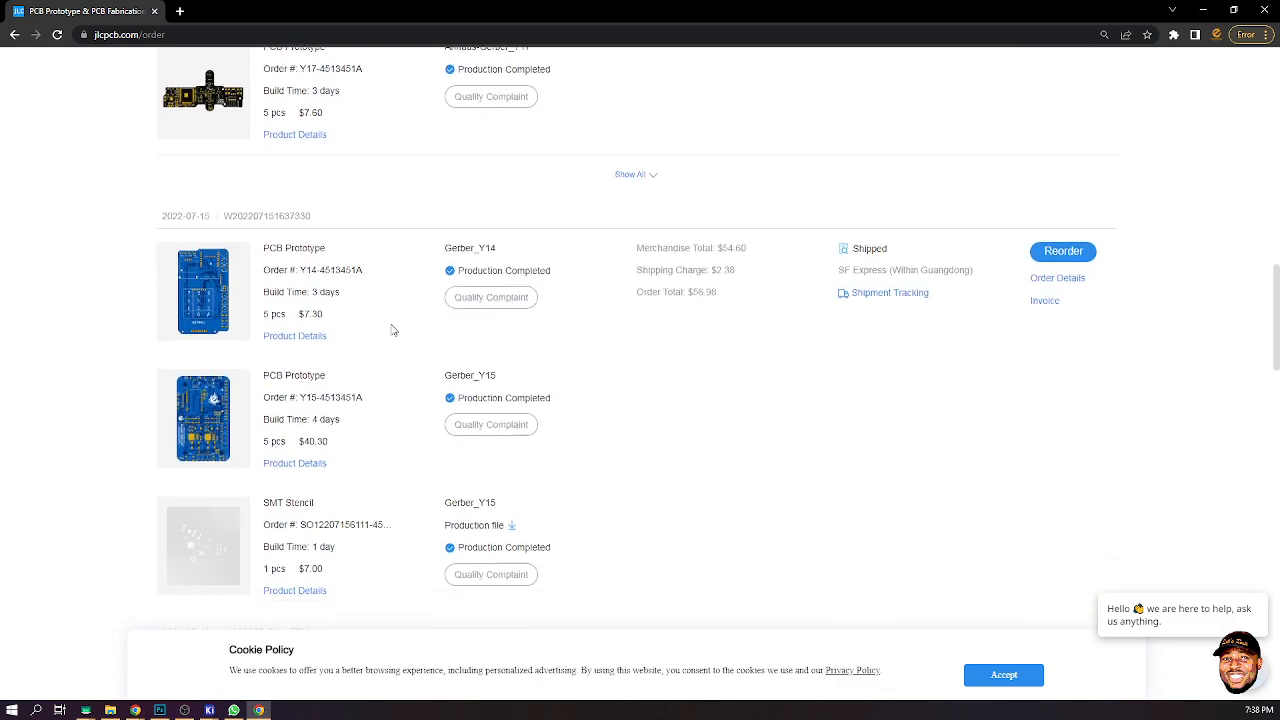
scroll(394, 330, down, 10)
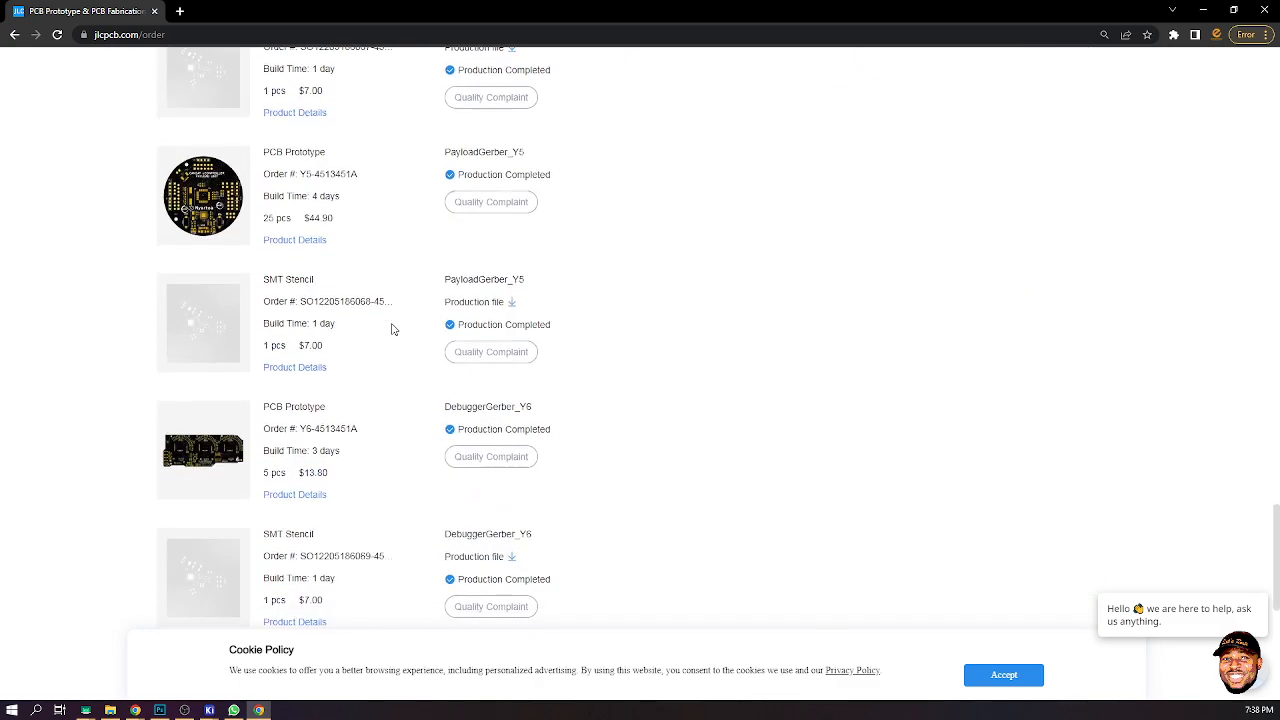
scroll(394, 330, up, 15)
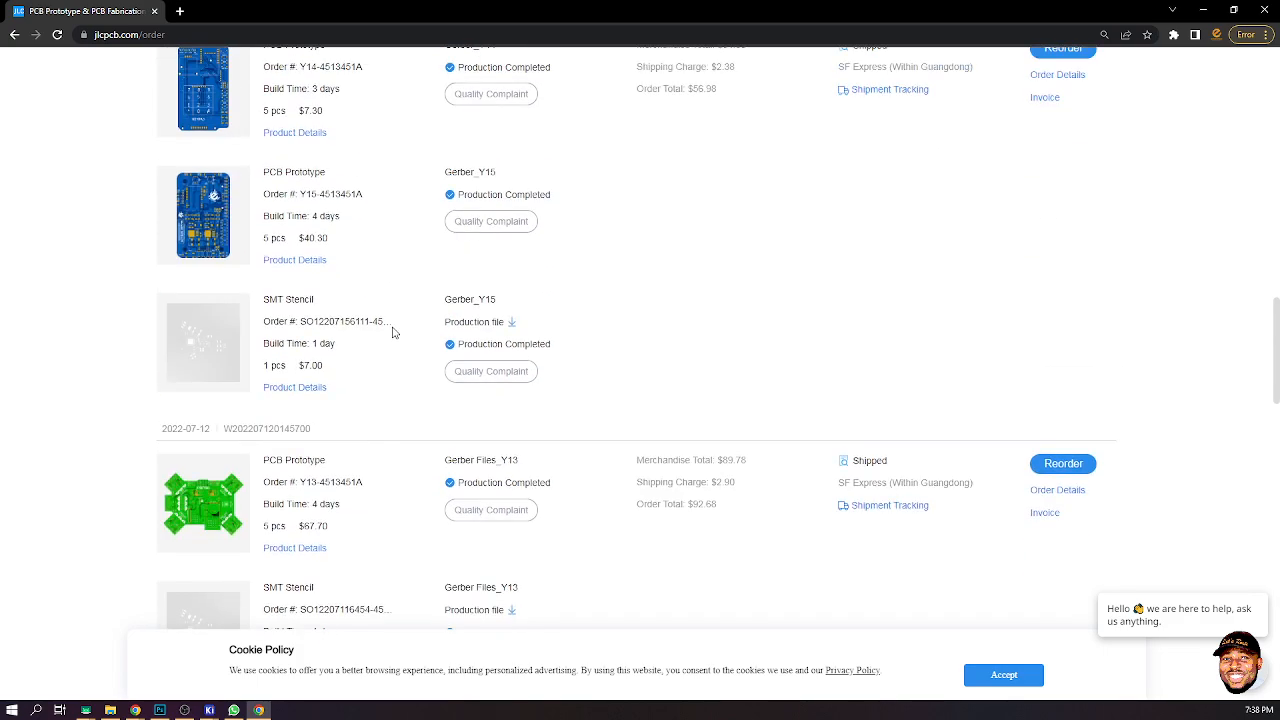
scroll(396, 330, up, 10)
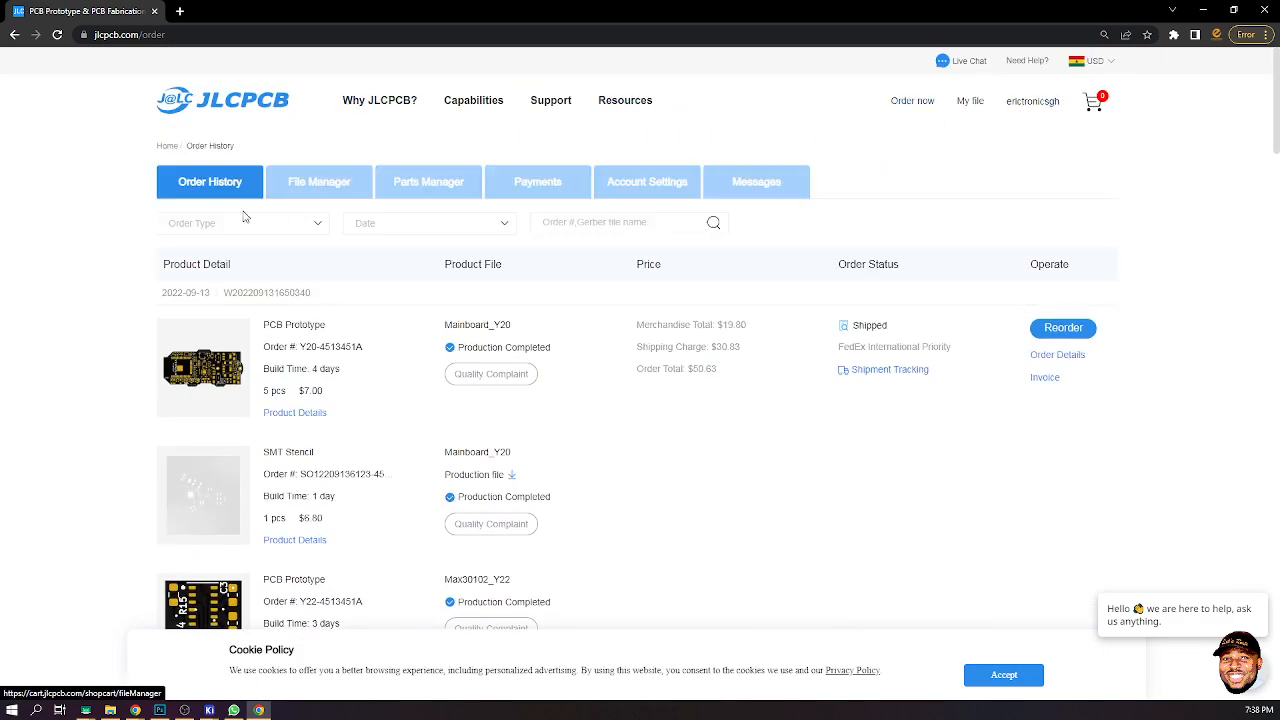
click(914, 103)
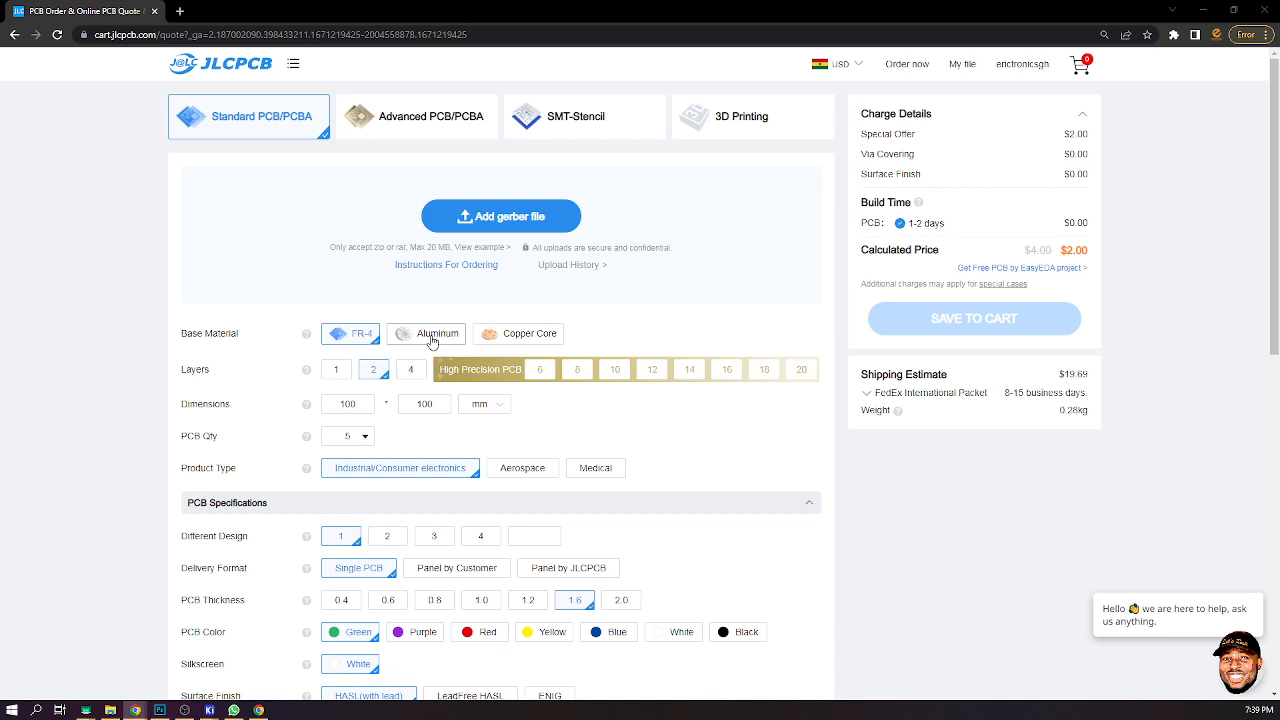
- Upload the LetsRouteUNO zip archive from the LetsRoute UNO project folder on drive D as the Gerber file
click(478, 228)
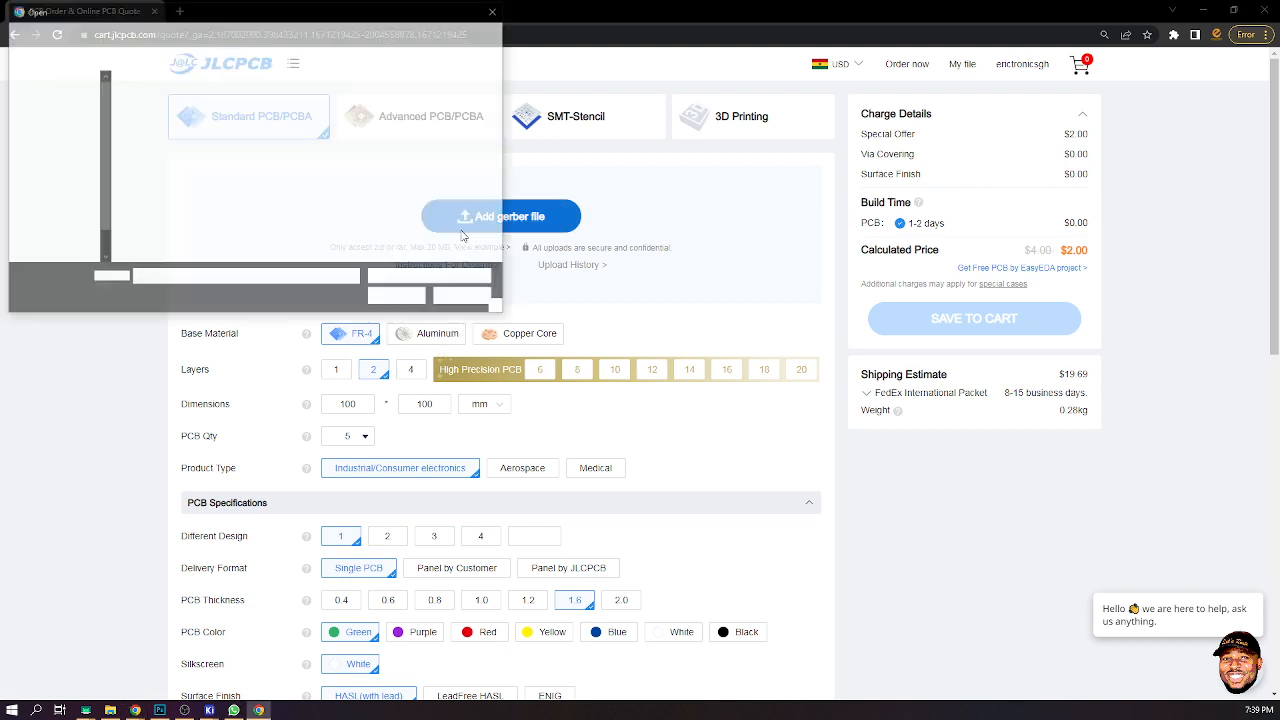
scroll(79, 216, down, 4)
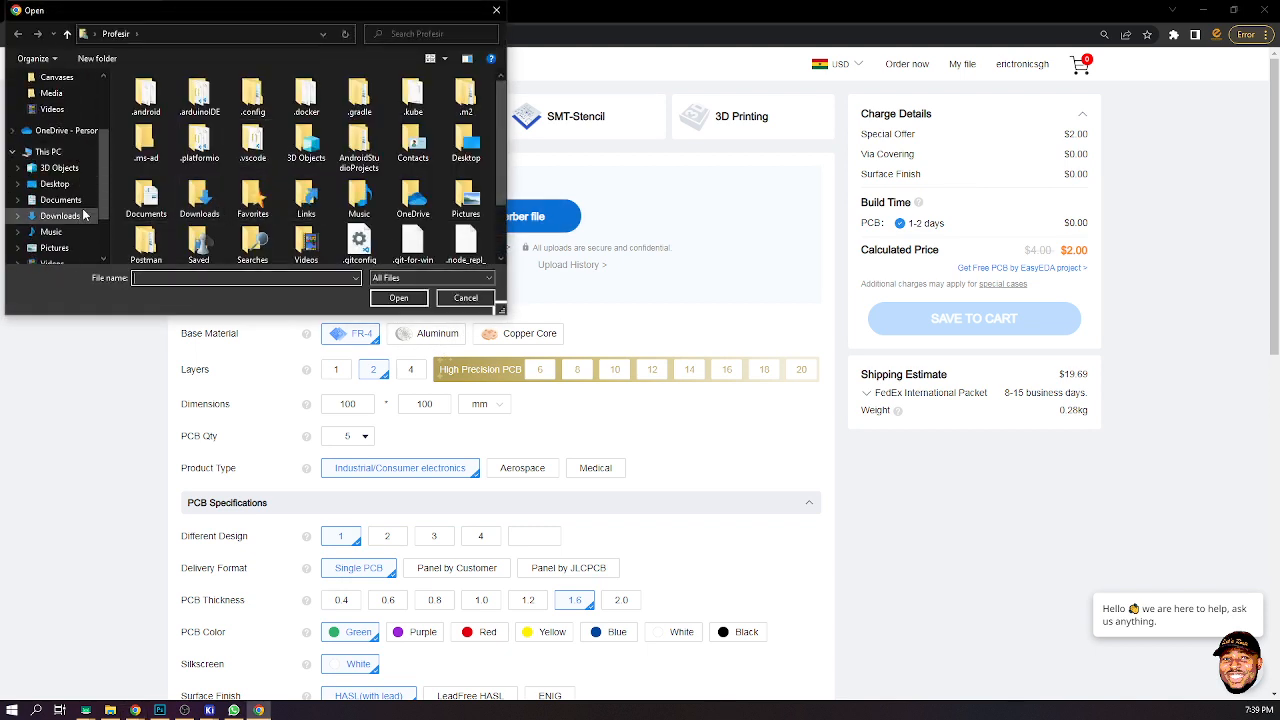
click(63, 227)
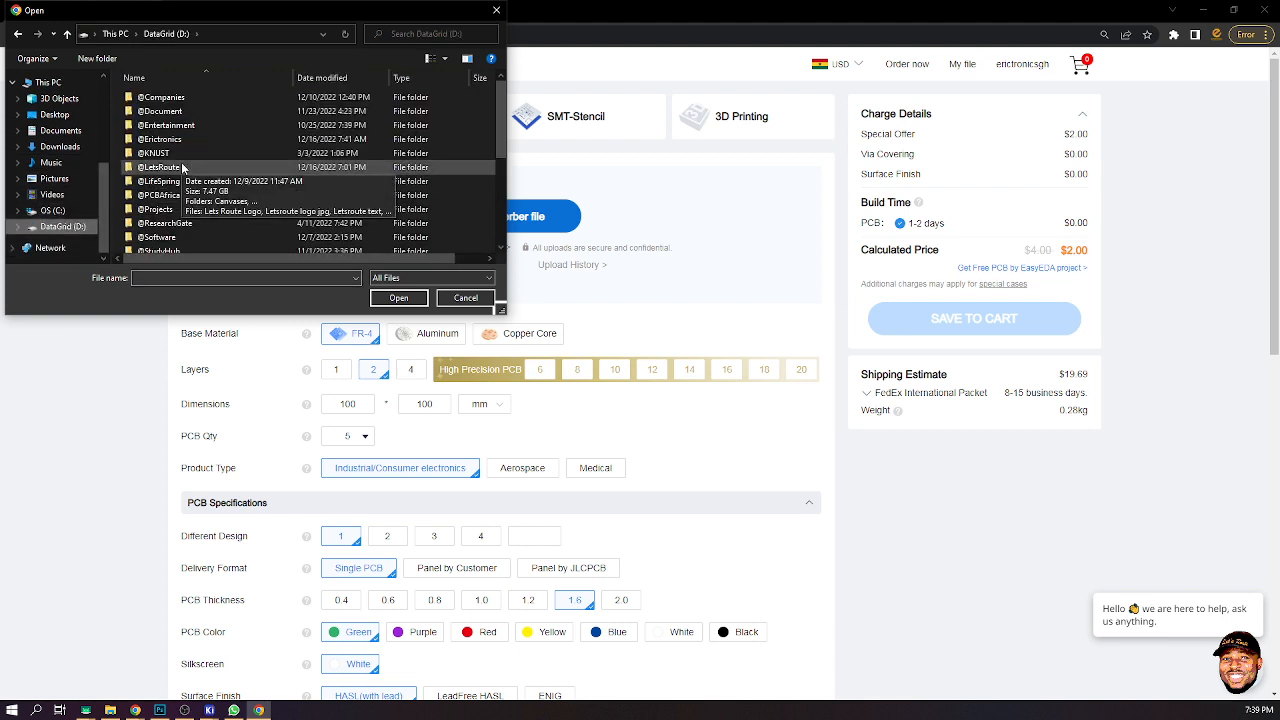
double_click(160, 167)
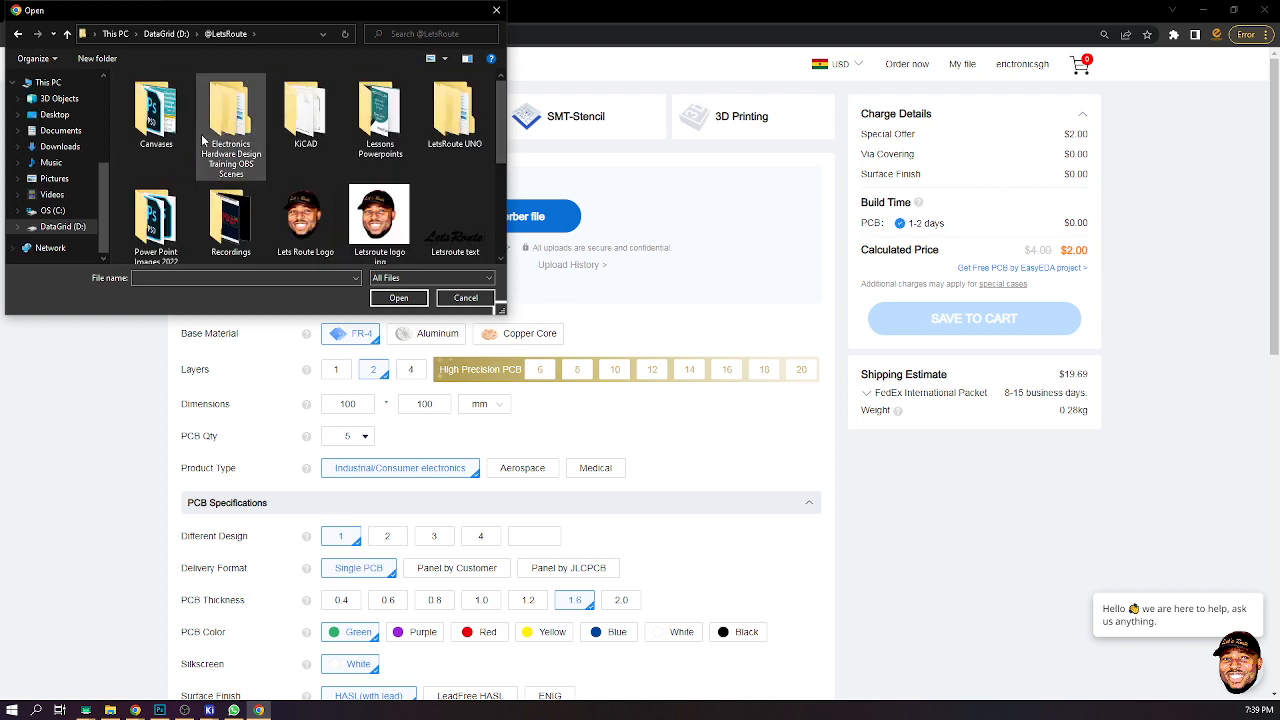
double_click(455, 115)
double_click(165, 97)
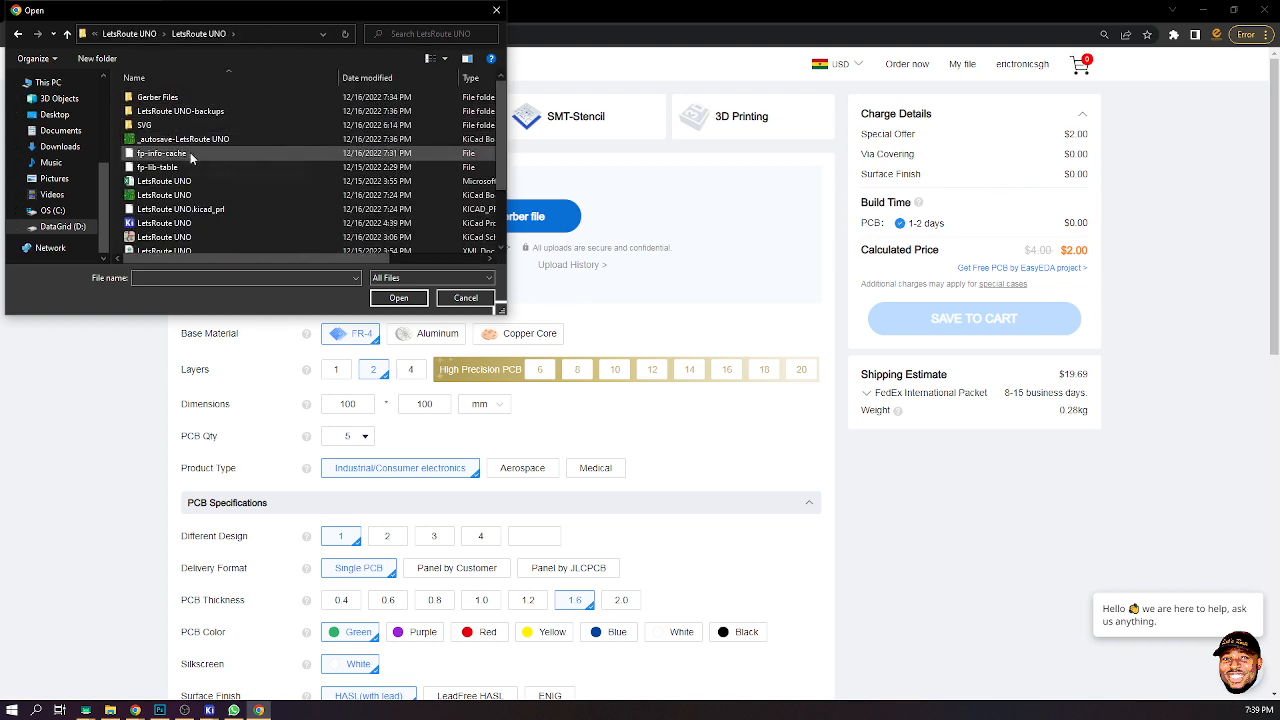
scroll(190, 152, down, 2)
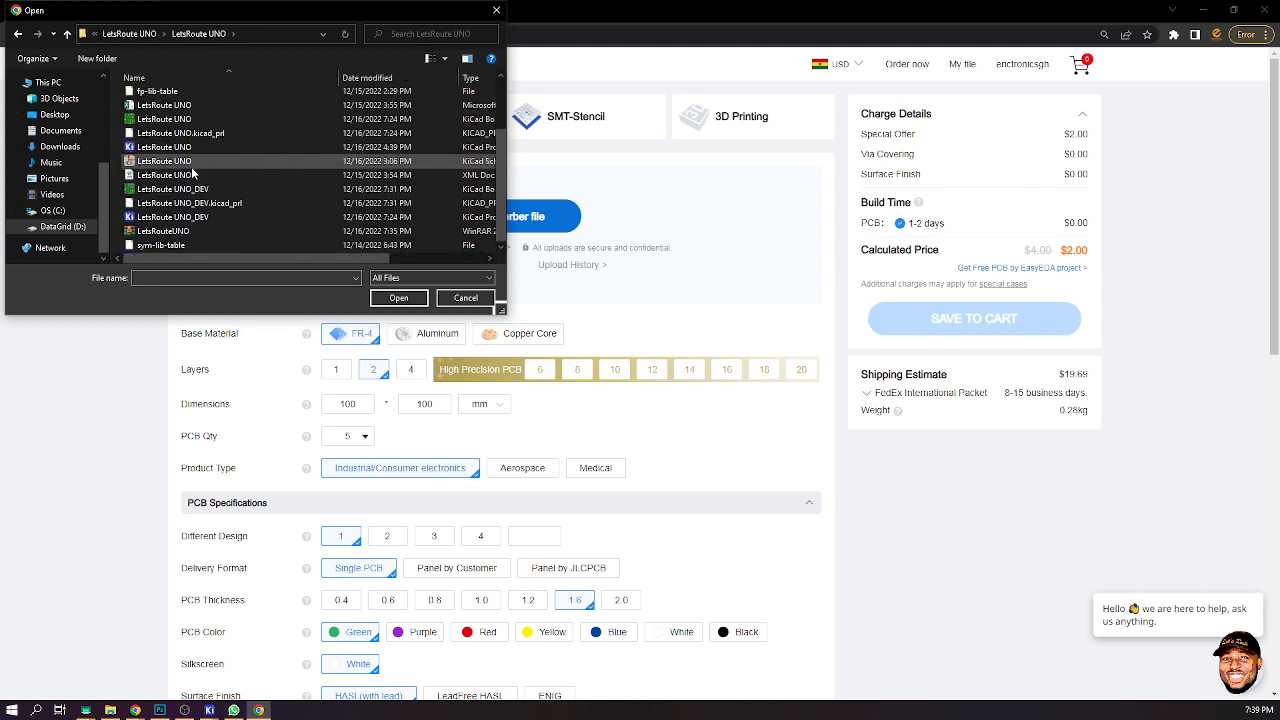
click(159, 233)
click(389, 297)
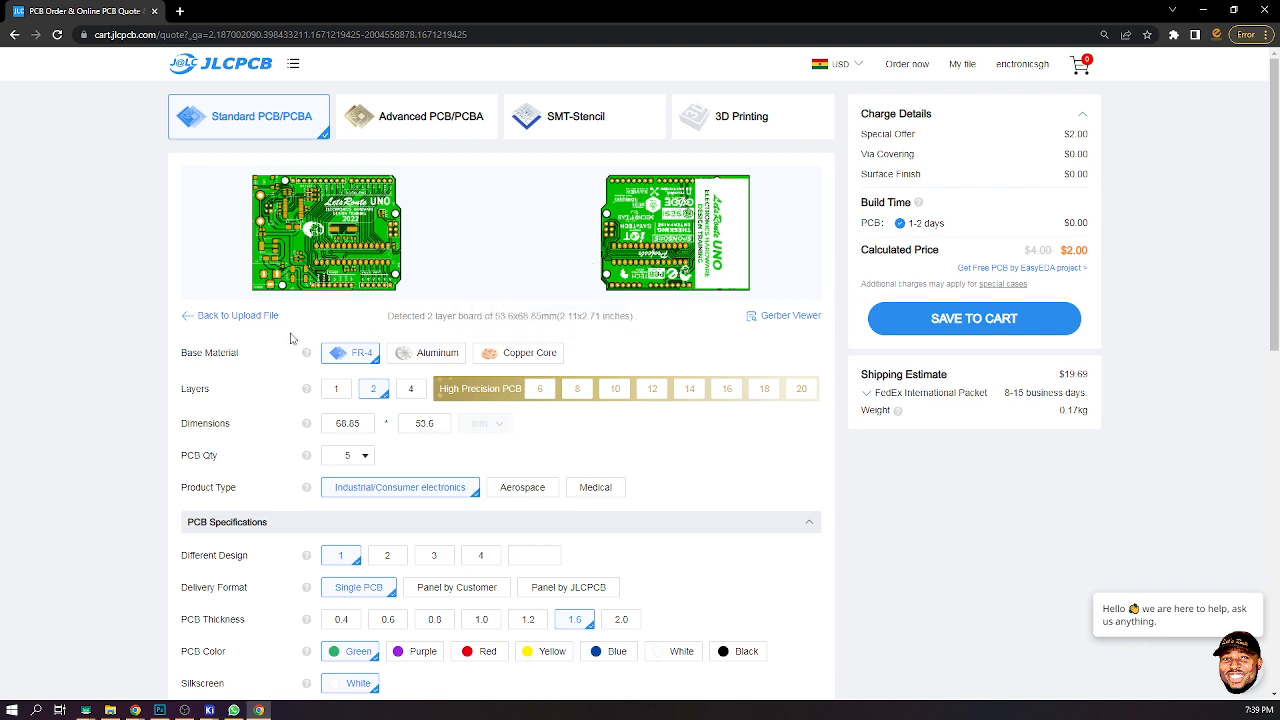
- Set the PCB quantity to 80000
scroll(333, 254, down, 2)
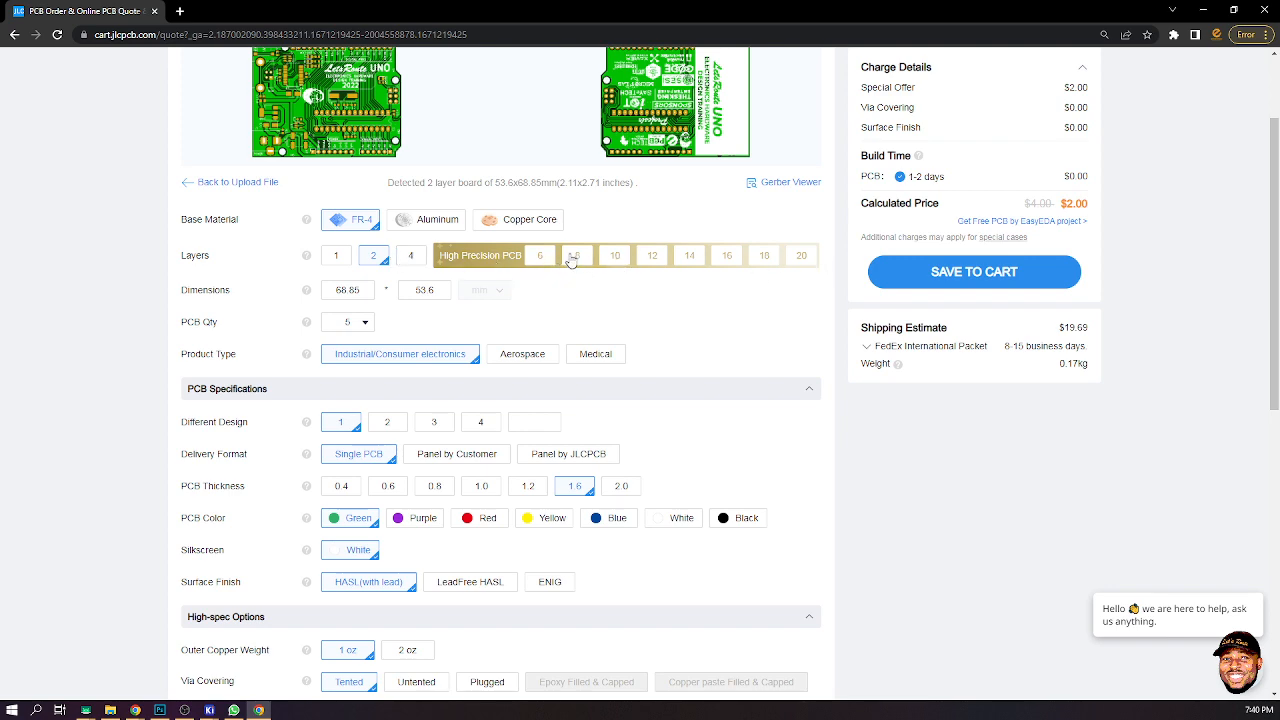
scroll(795, 335, up, 2)
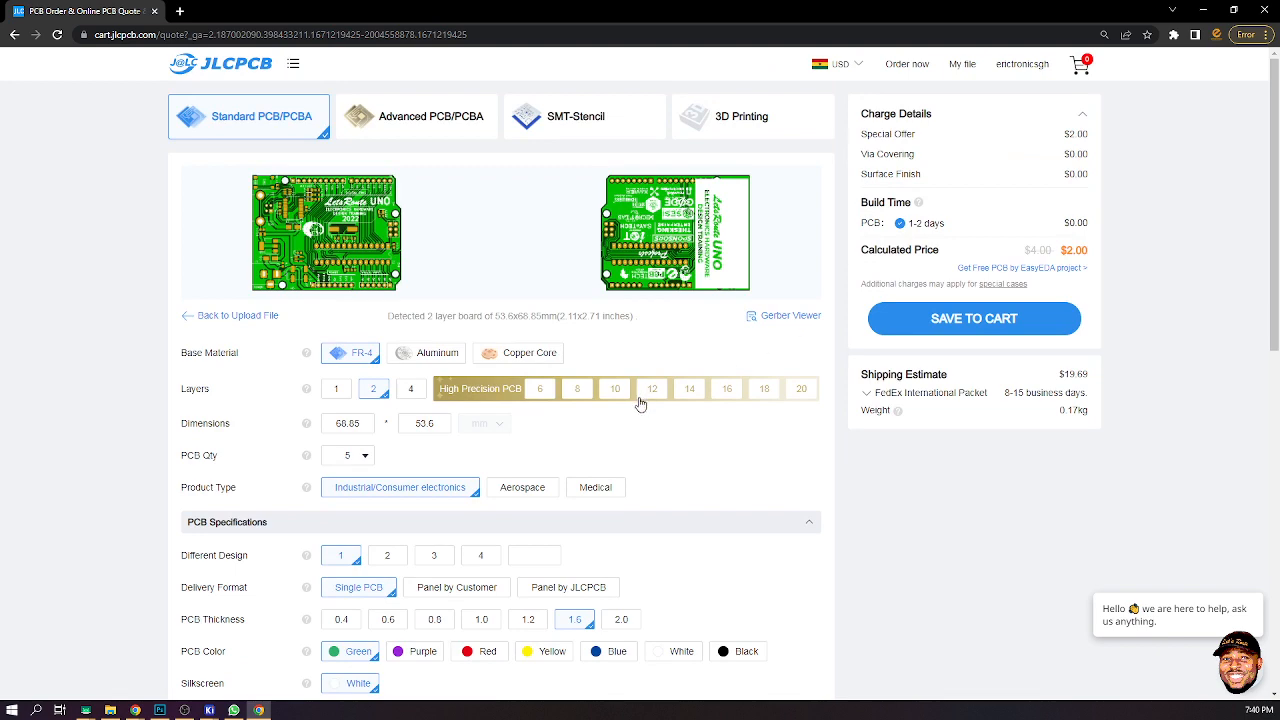
scroll(641, 403, down, 2)
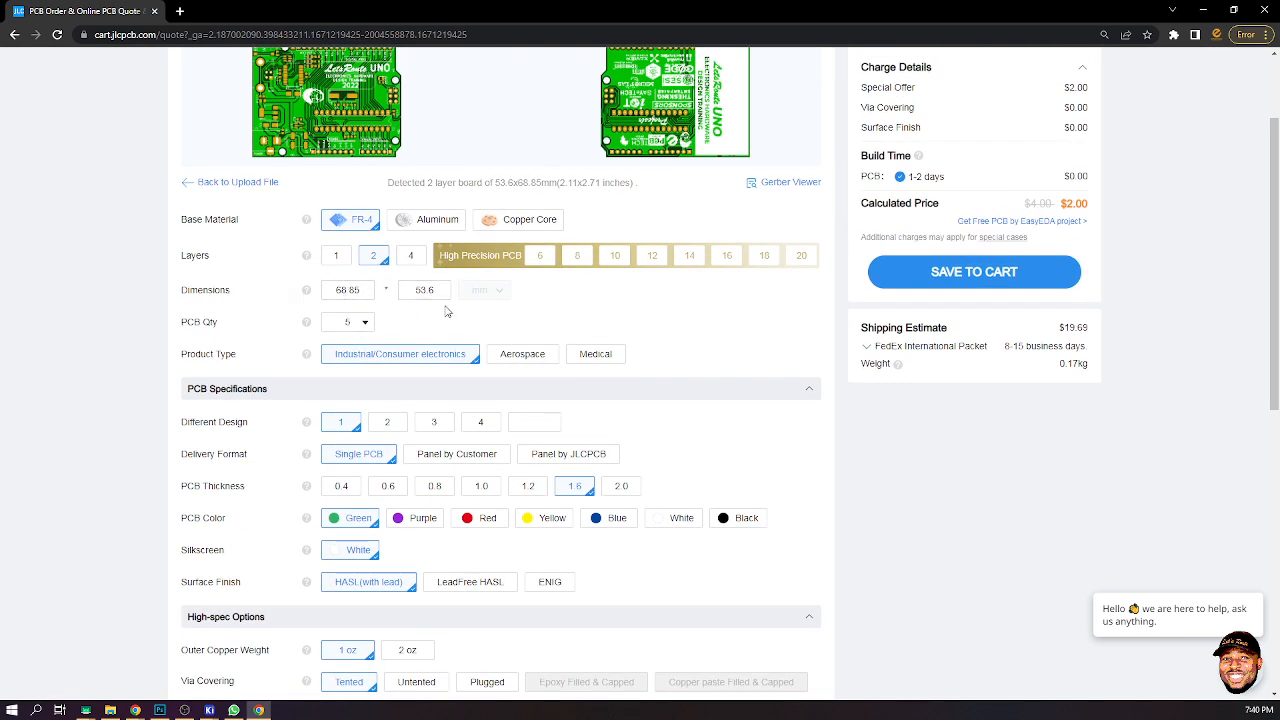
click(365, 322)
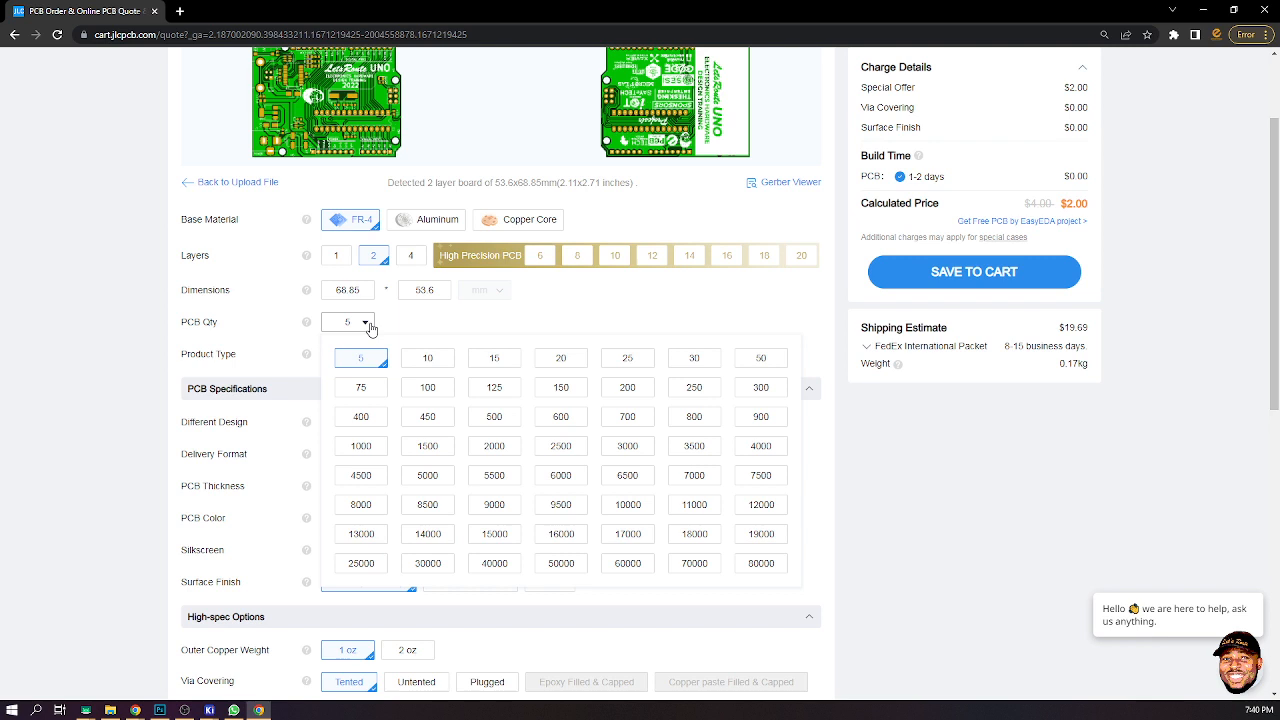
click(764, 566)
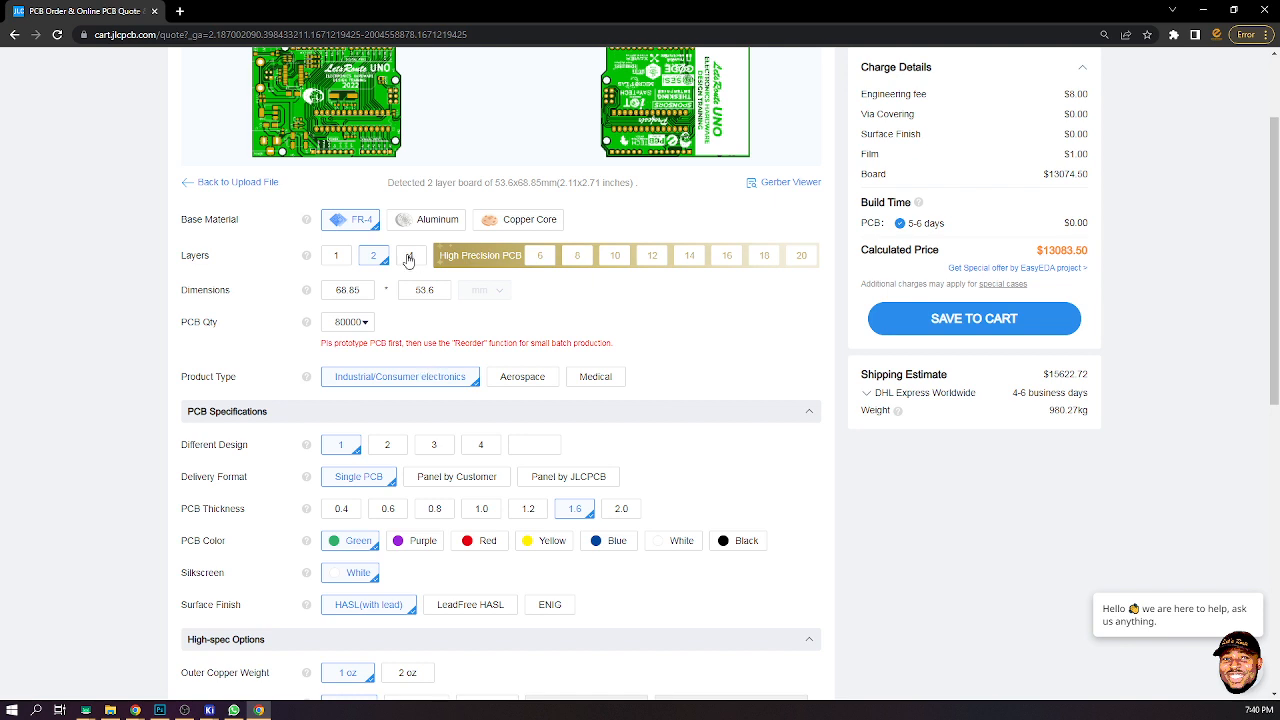
- Set the PCB quantity back to 5
scroll(569, 229, up, 1)
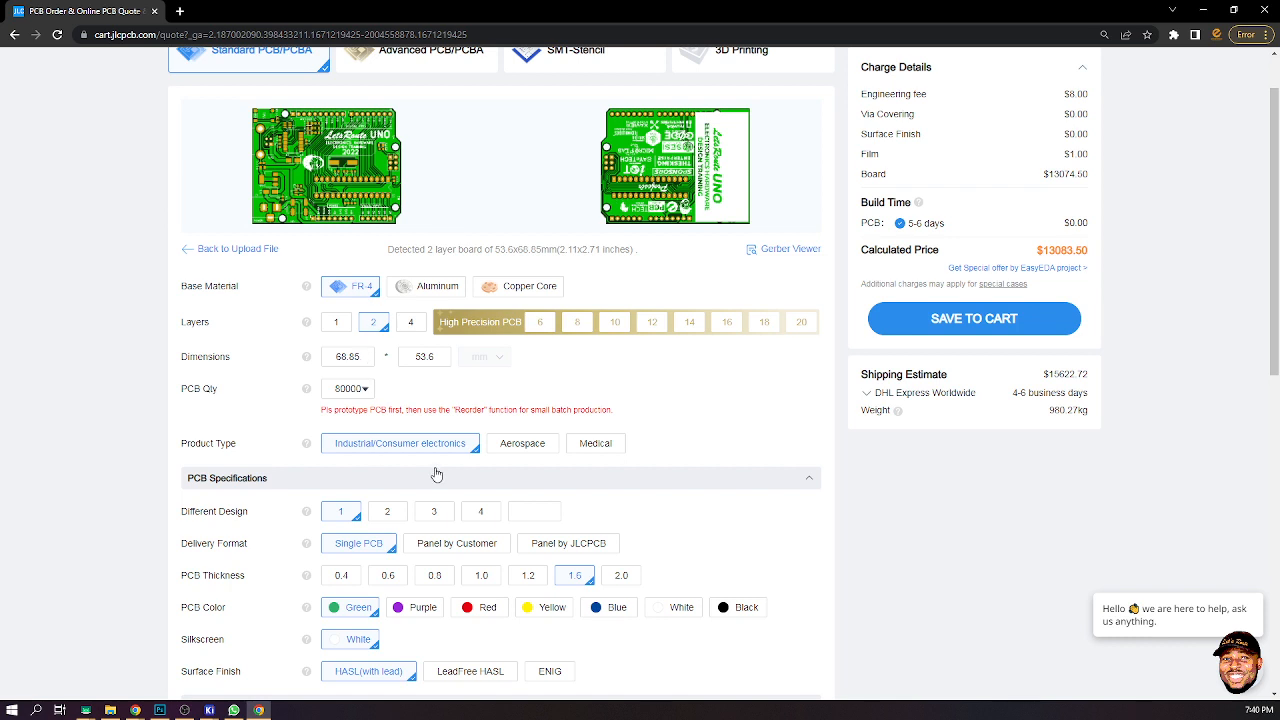
click(352, 389)
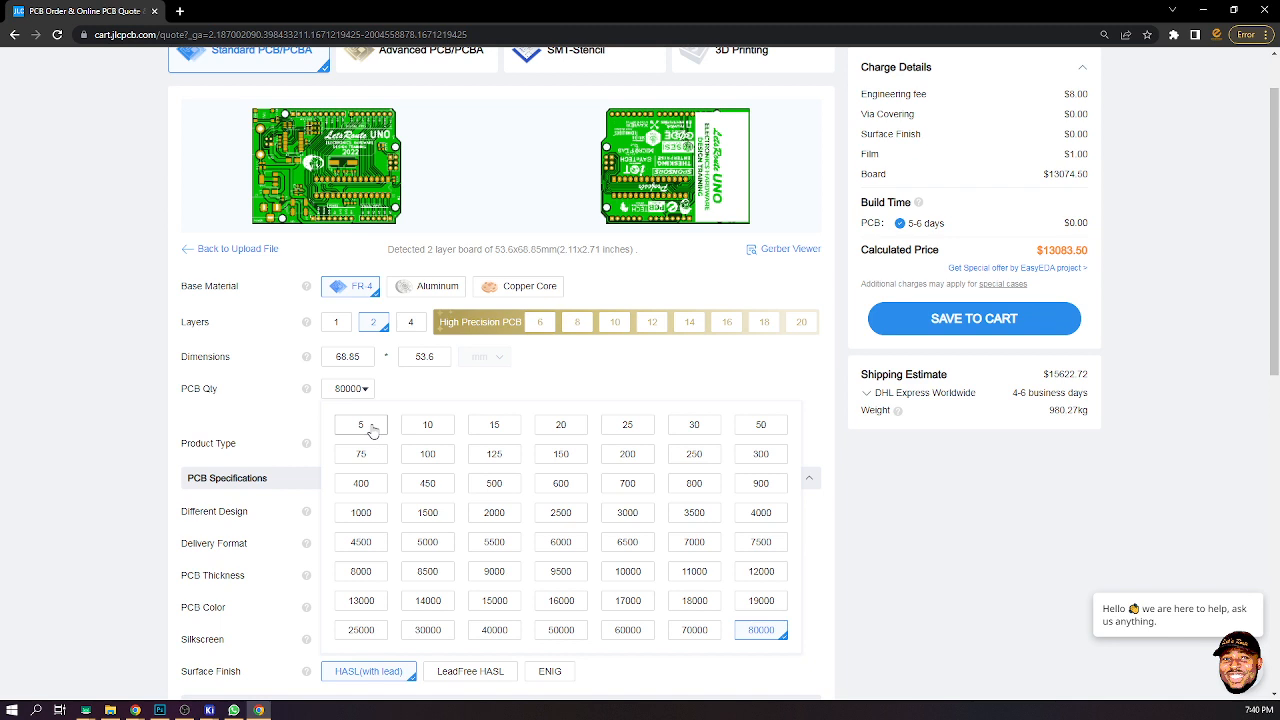
click(361, 425)
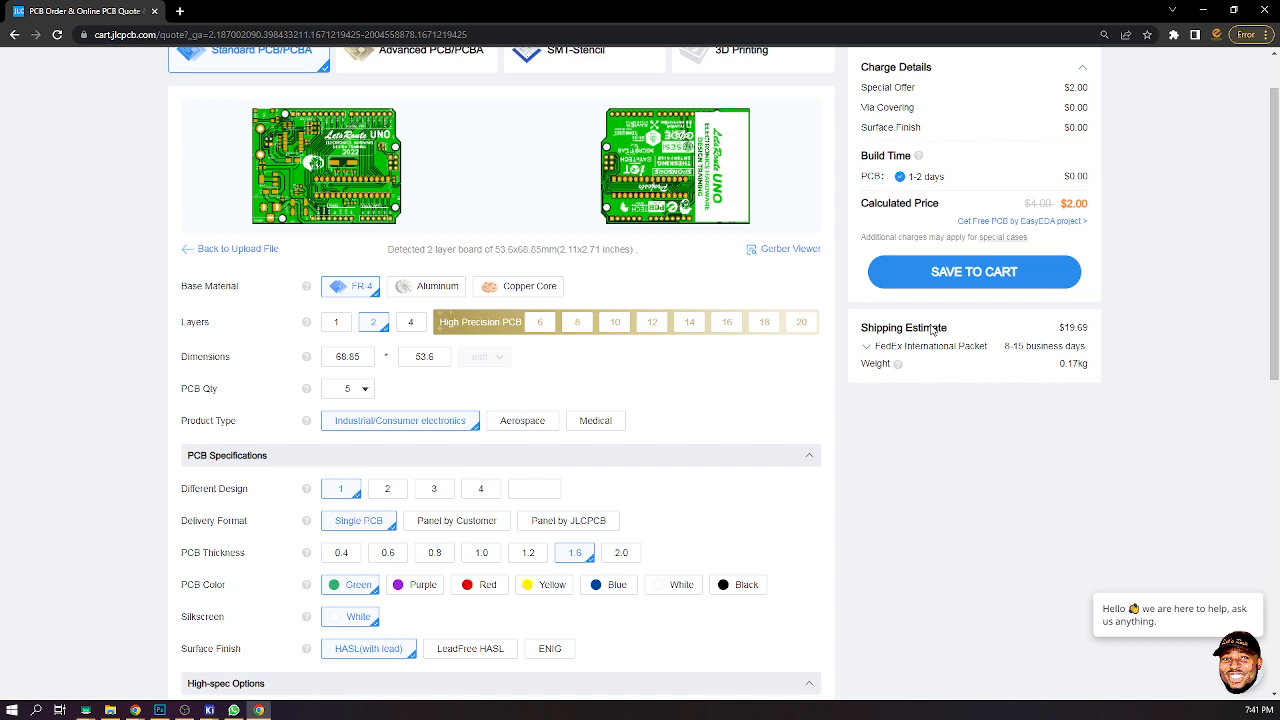
- Try the Aerospace and Medical product types, then return to Industrial/Consumer electronics
scroll(1083, 133, up, 1)
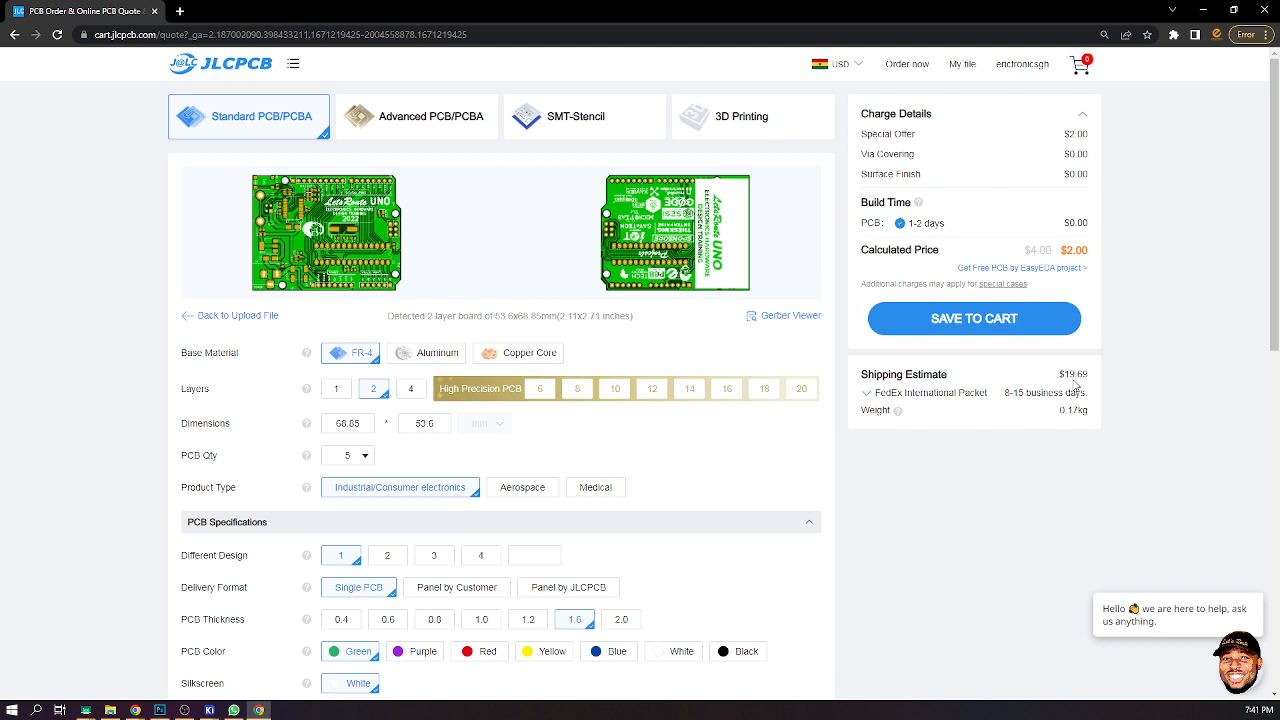
click(512, 489)
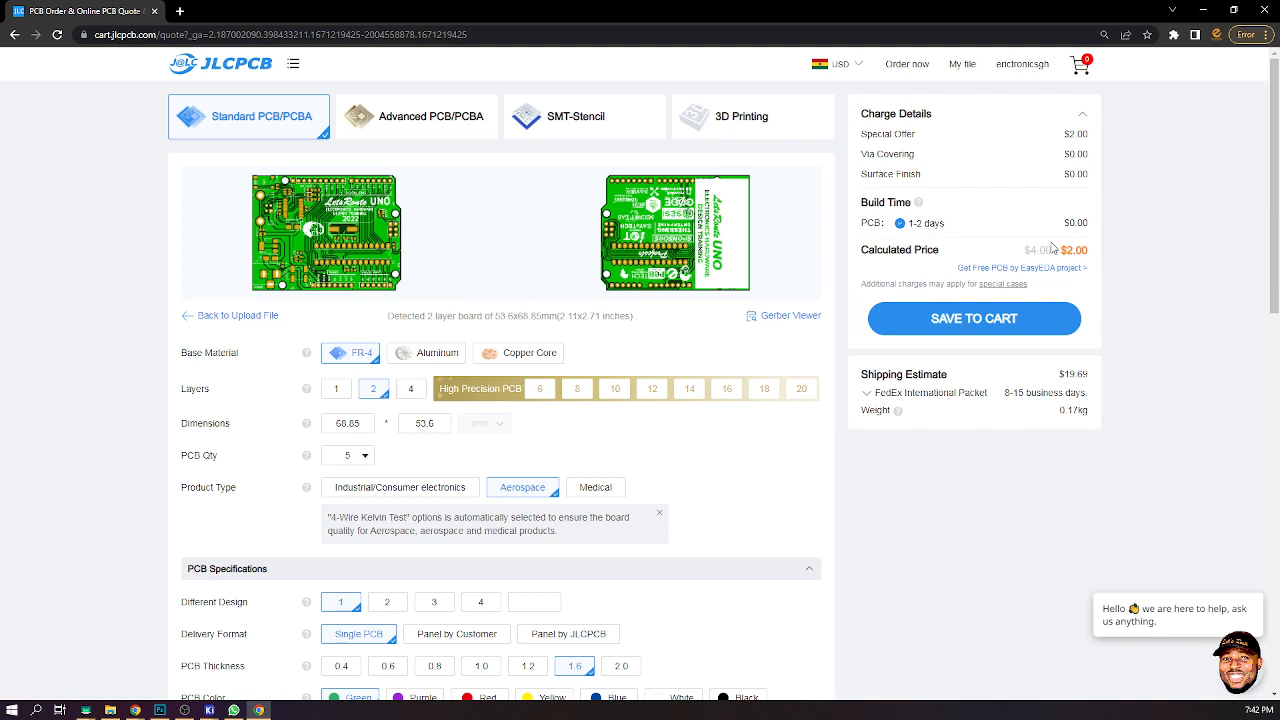
click(605, 489)
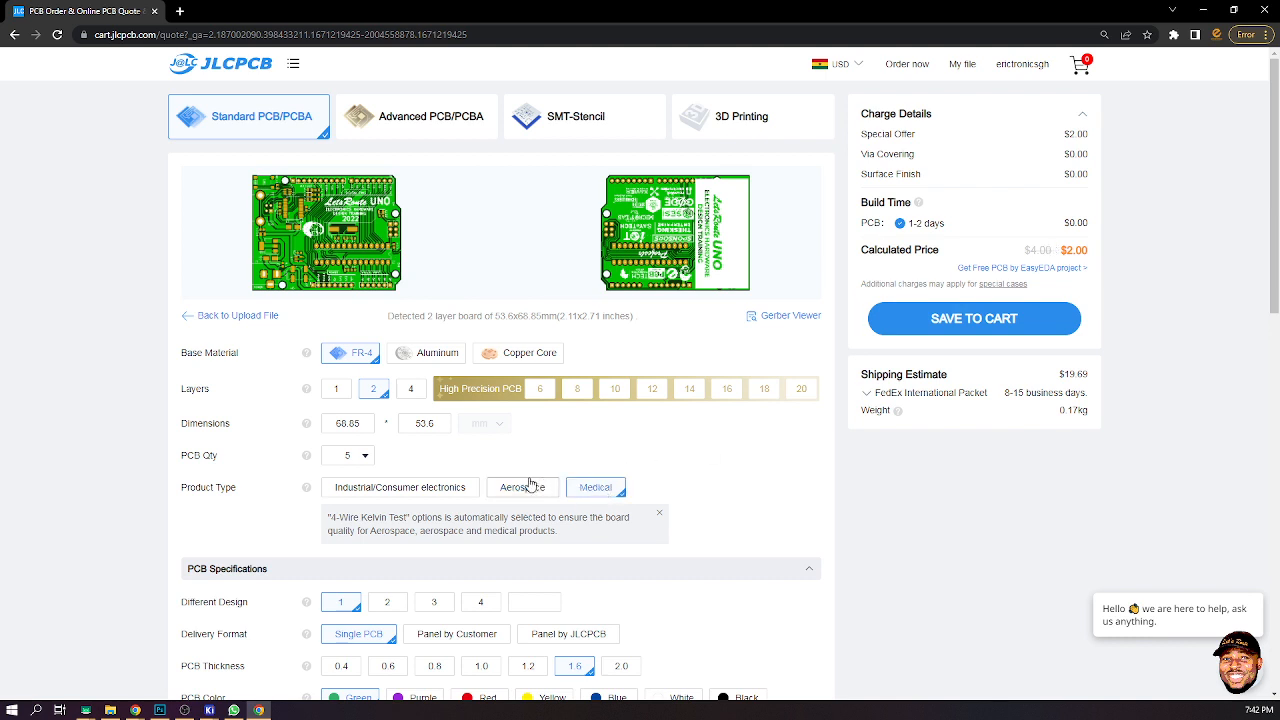
scroll(600, 460, down, 1)
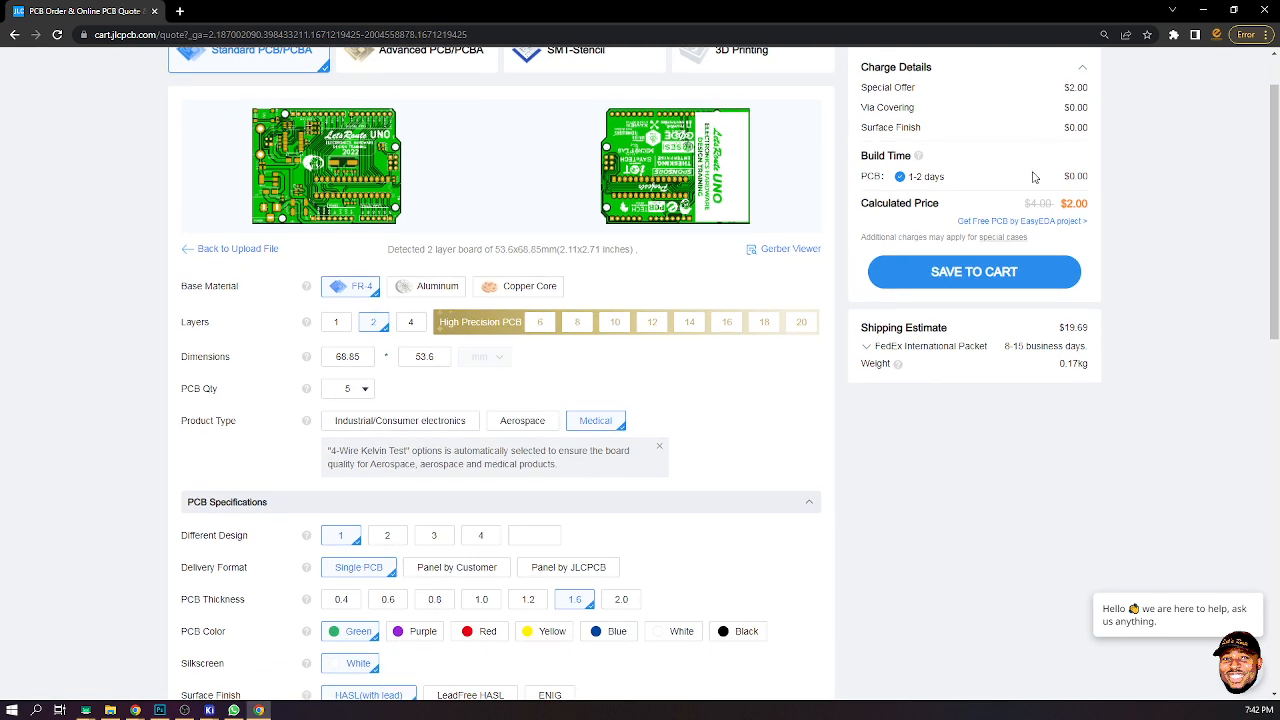
click(421, 423)
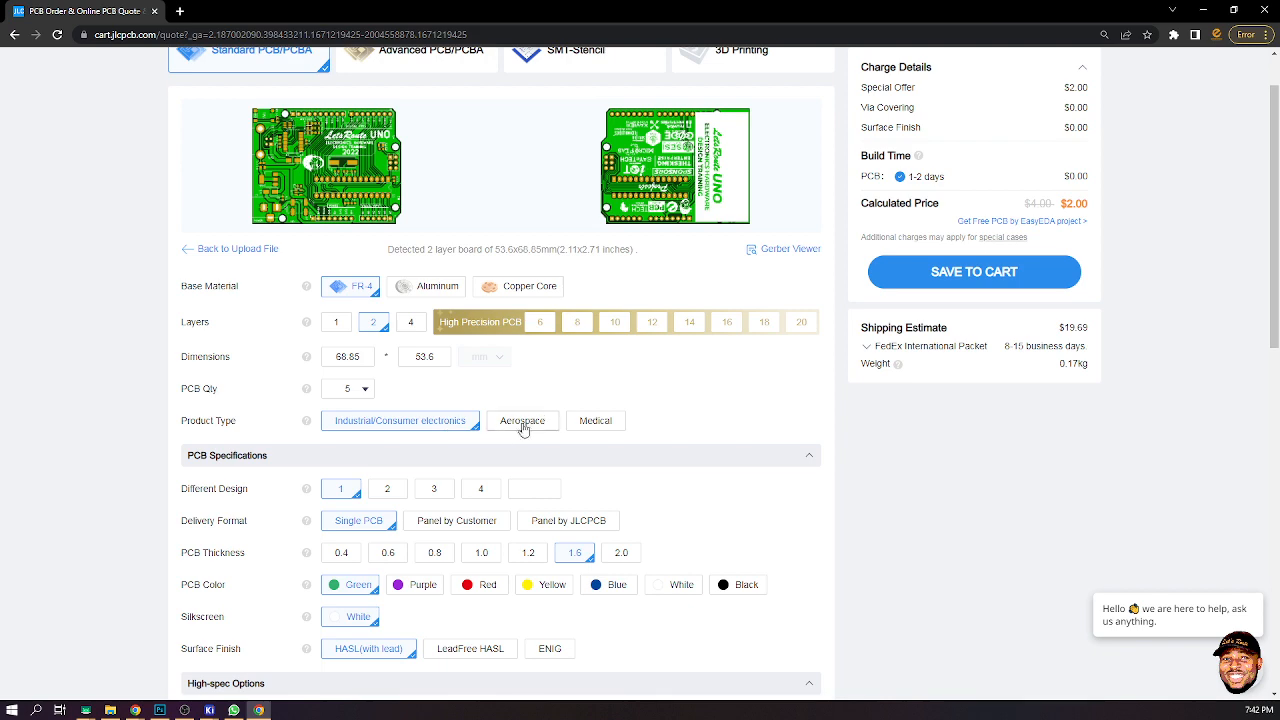
- Try the Panel by JLCPCB delivery format, then switch back to Single PCB
scroll(440, 452, down, 2)
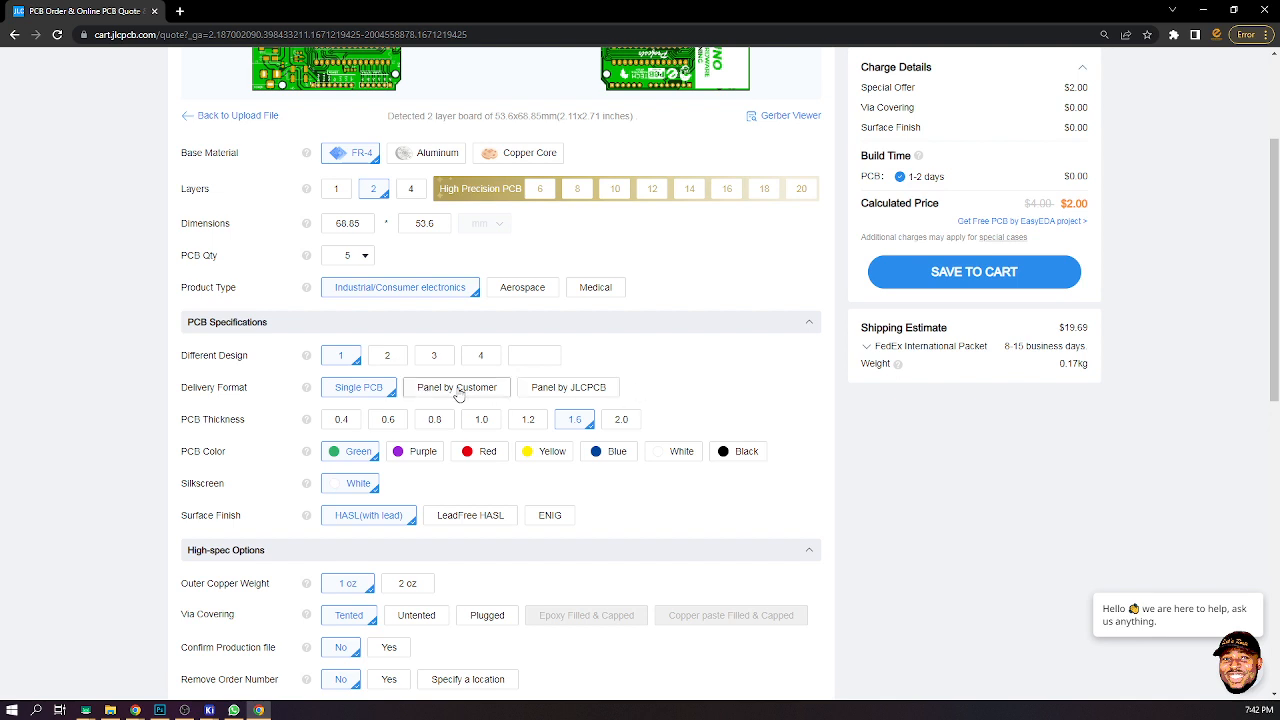
click(587, 391)
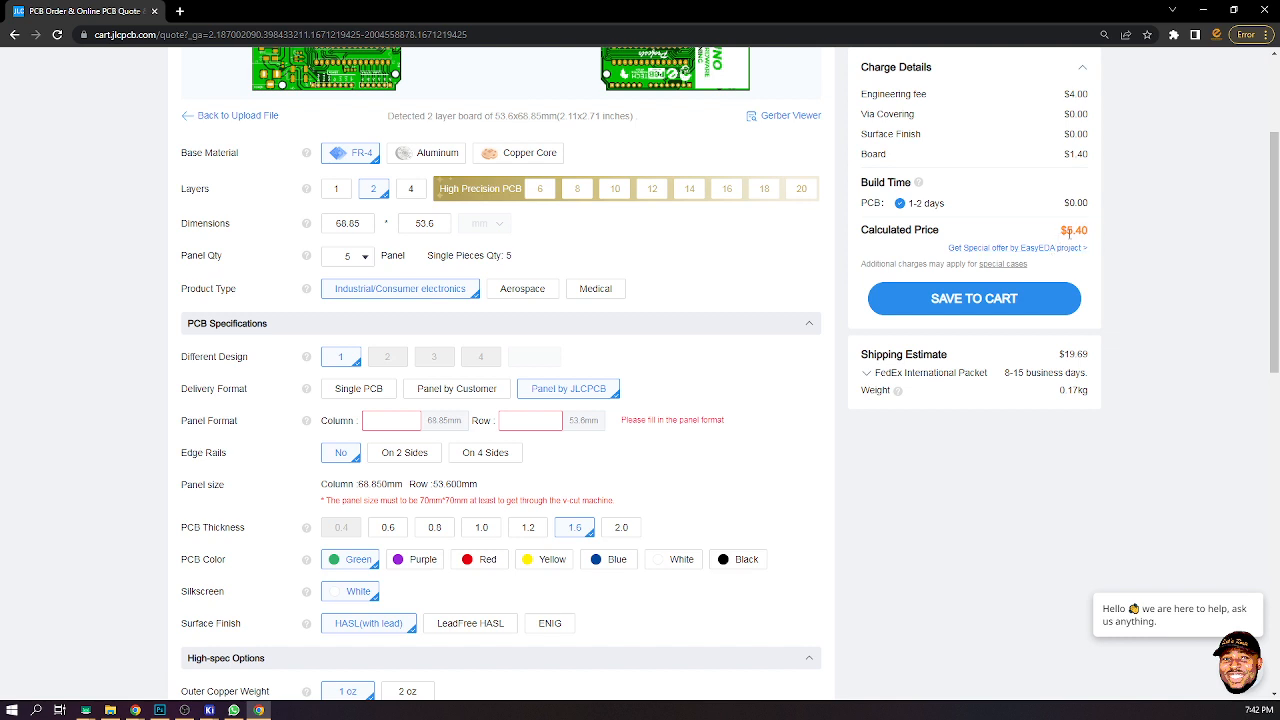
click(356, 394)
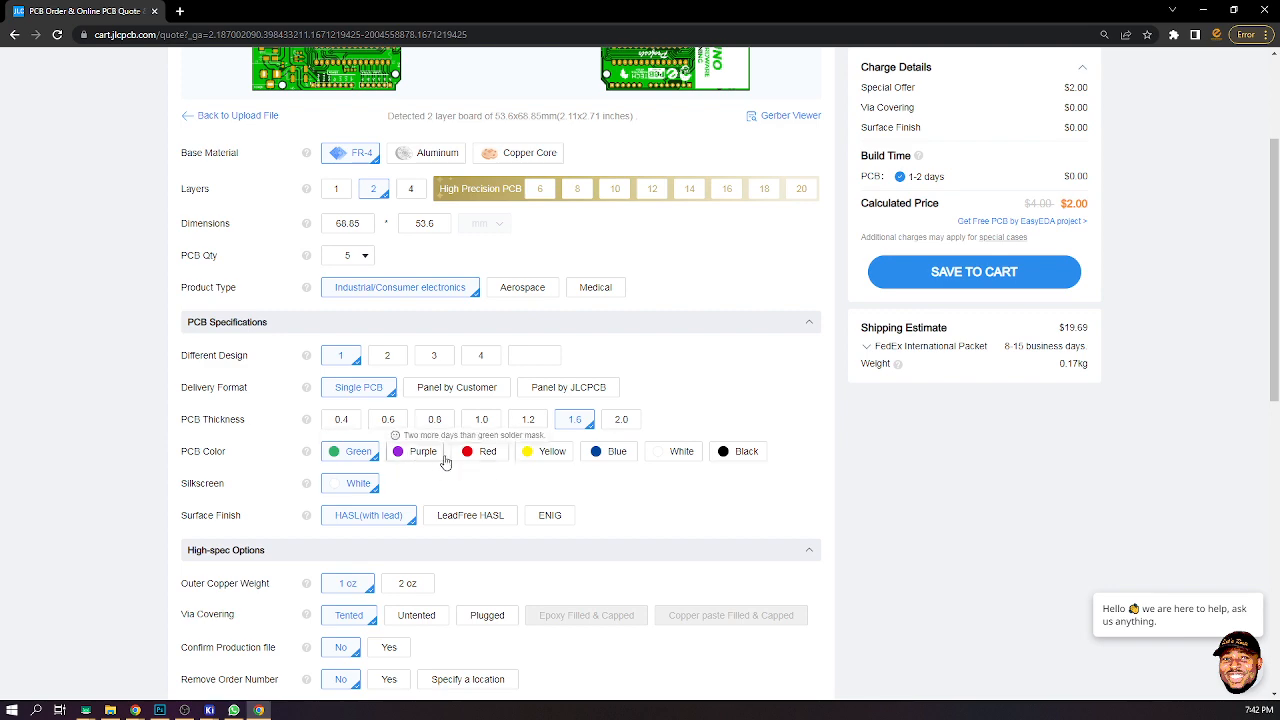
- Preview the board in the different solder mask colours and settle on a White PCB colour
click(412, 452)
scroll(338, 186, up, 2)
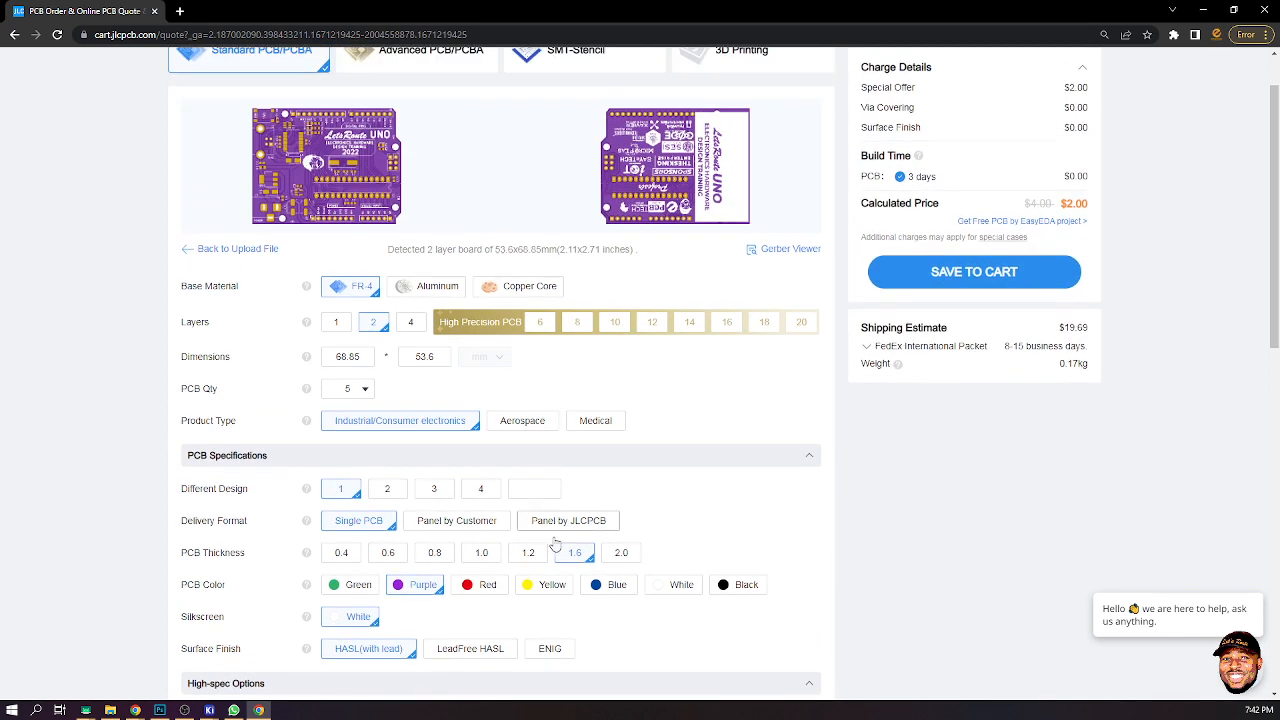
click(486, 587)
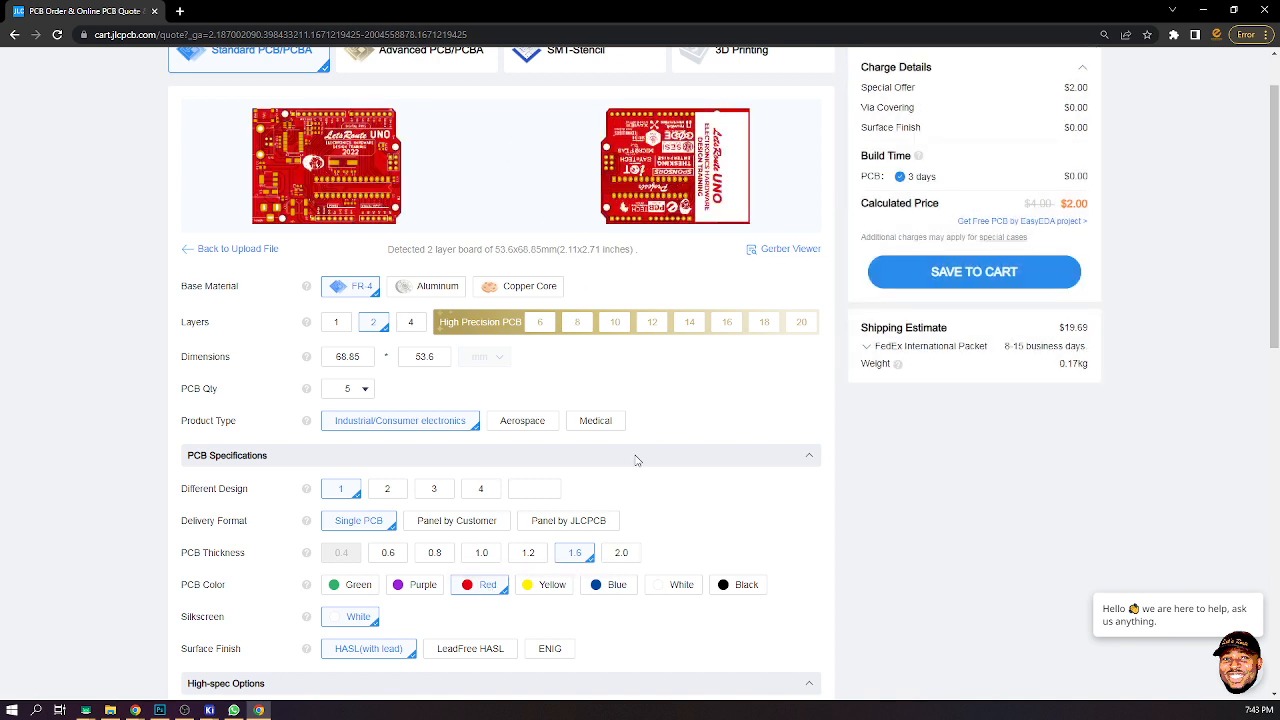
click(532, 590)
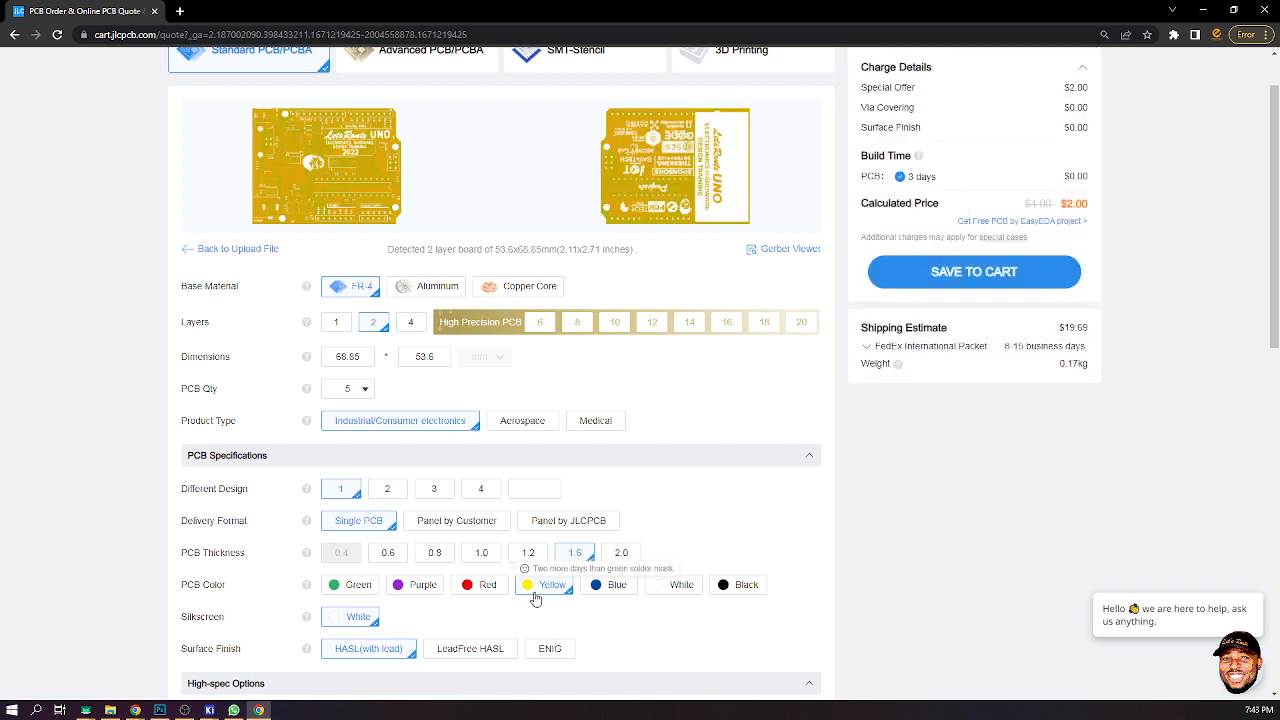
click(600, 588)
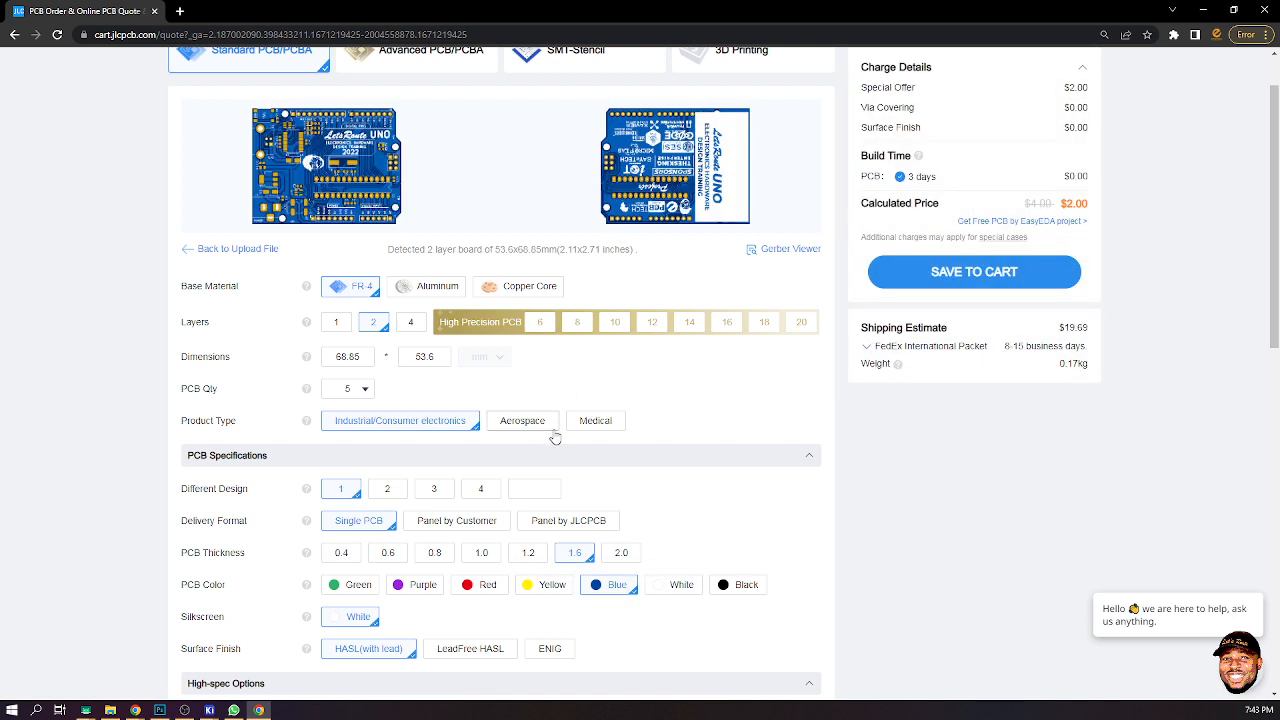
click(663, 588)
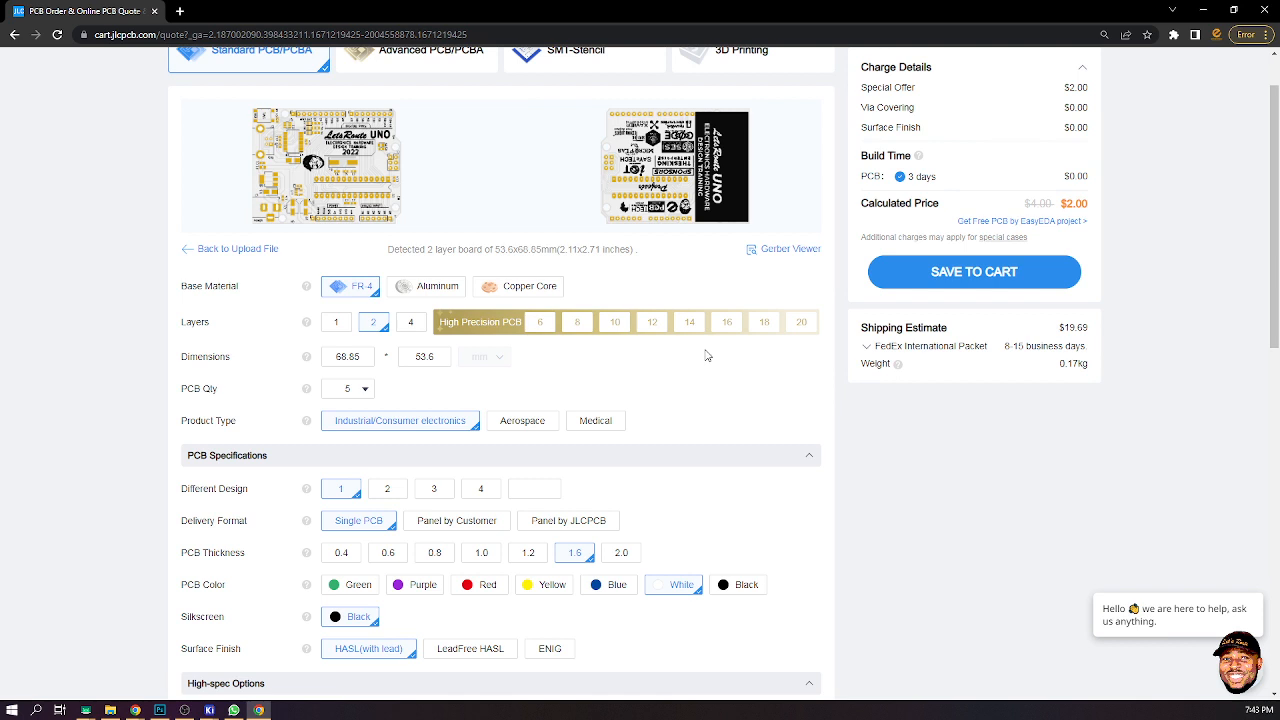
click(614, 585)
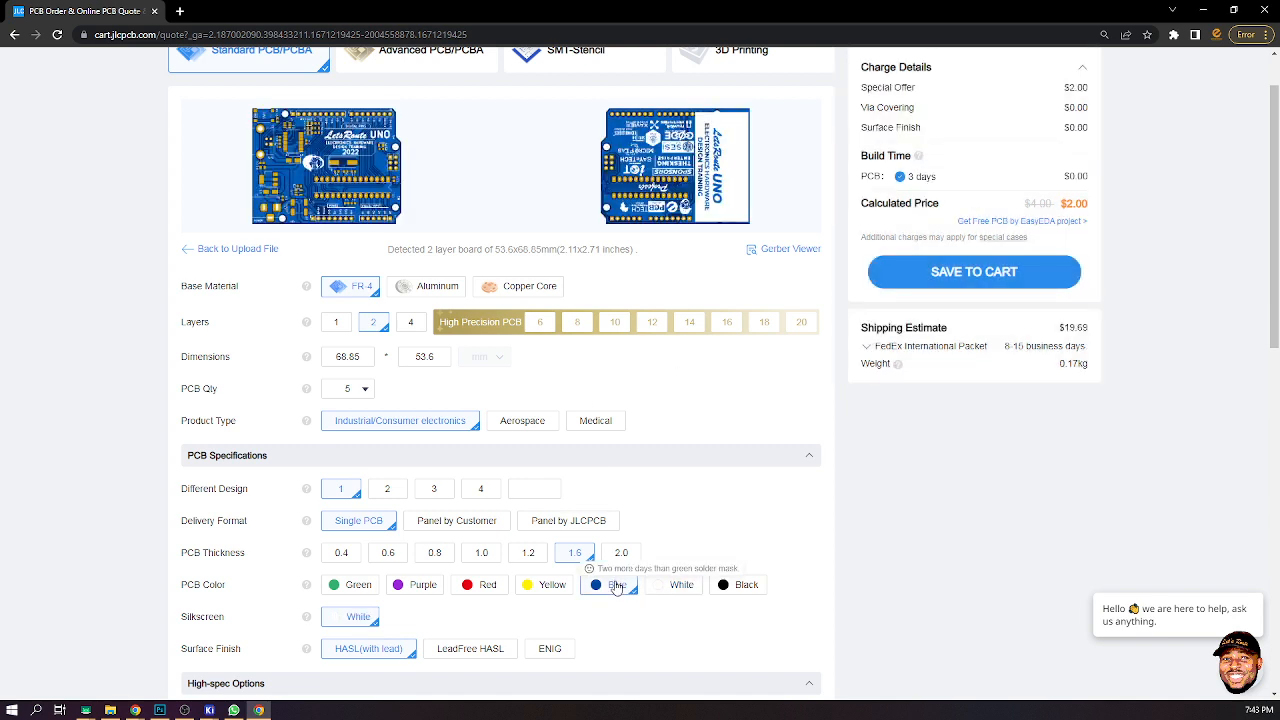
click(730, 590)
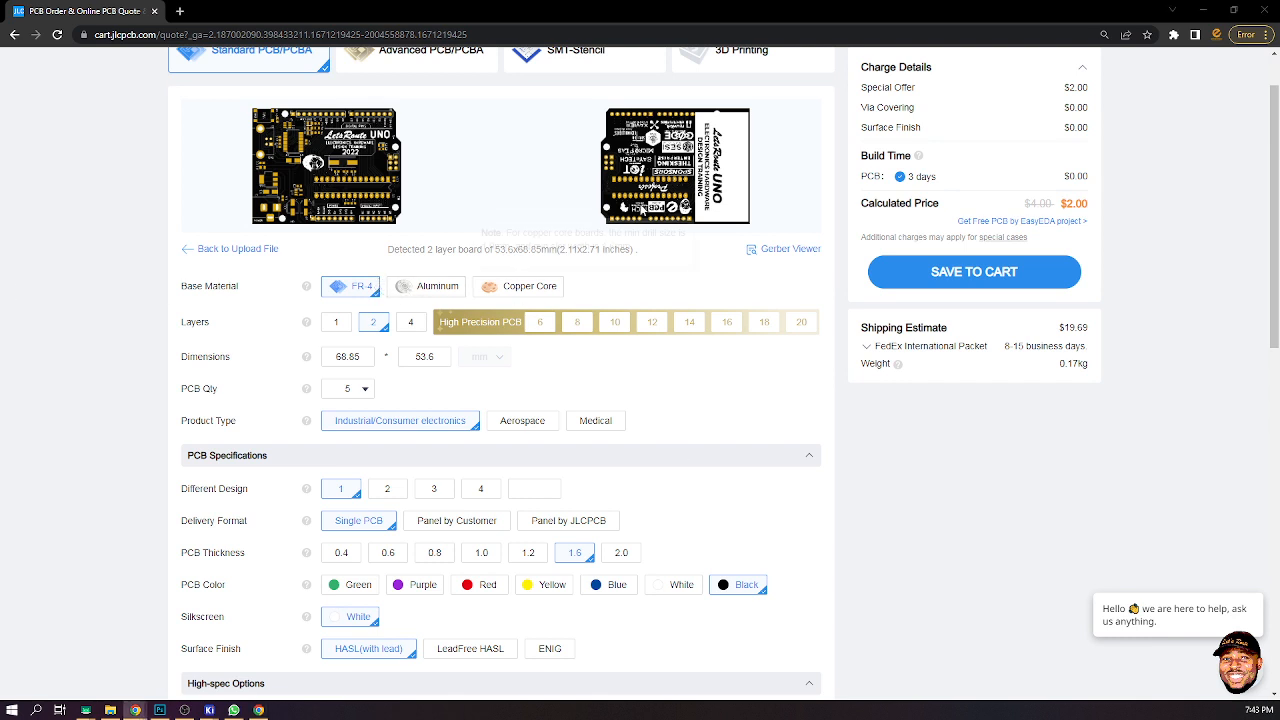
click(682, 584)
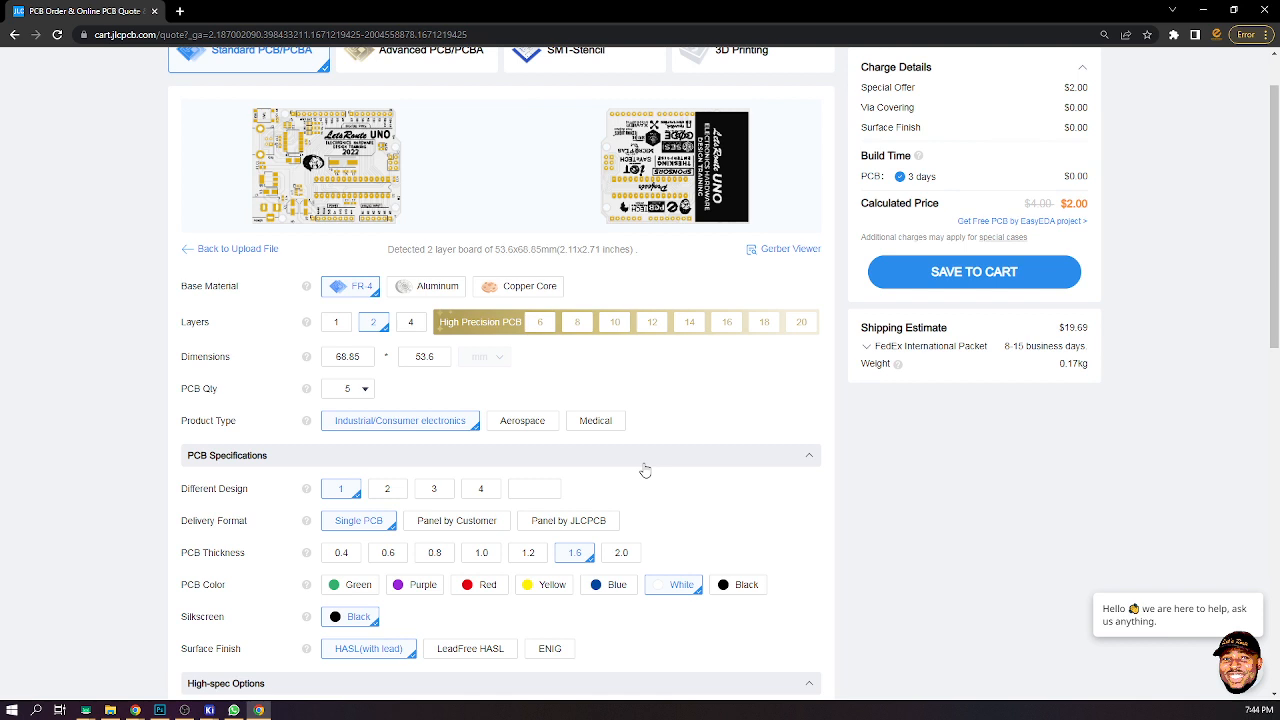
- Try the LeadFree HASL and ENIG surface finishes, then return to HASL(with lead)
scroll(565, 410, down, 1)
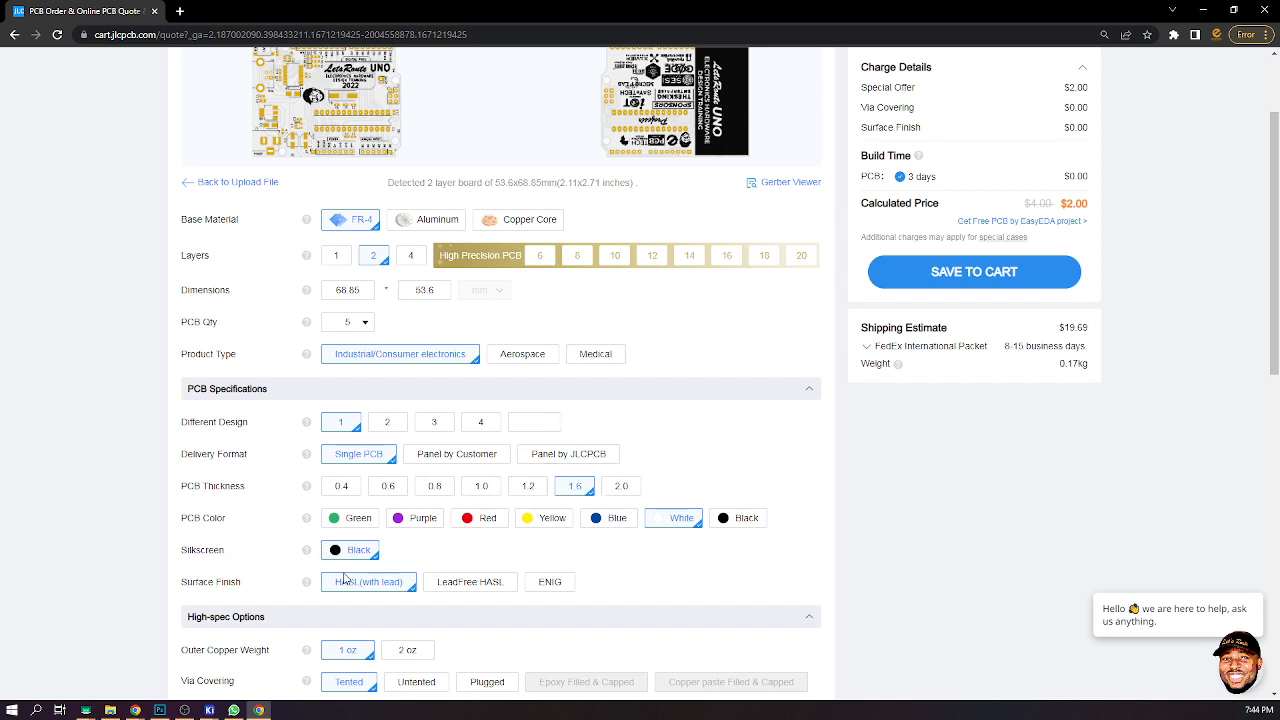
scroll(388, 525, down, 2)
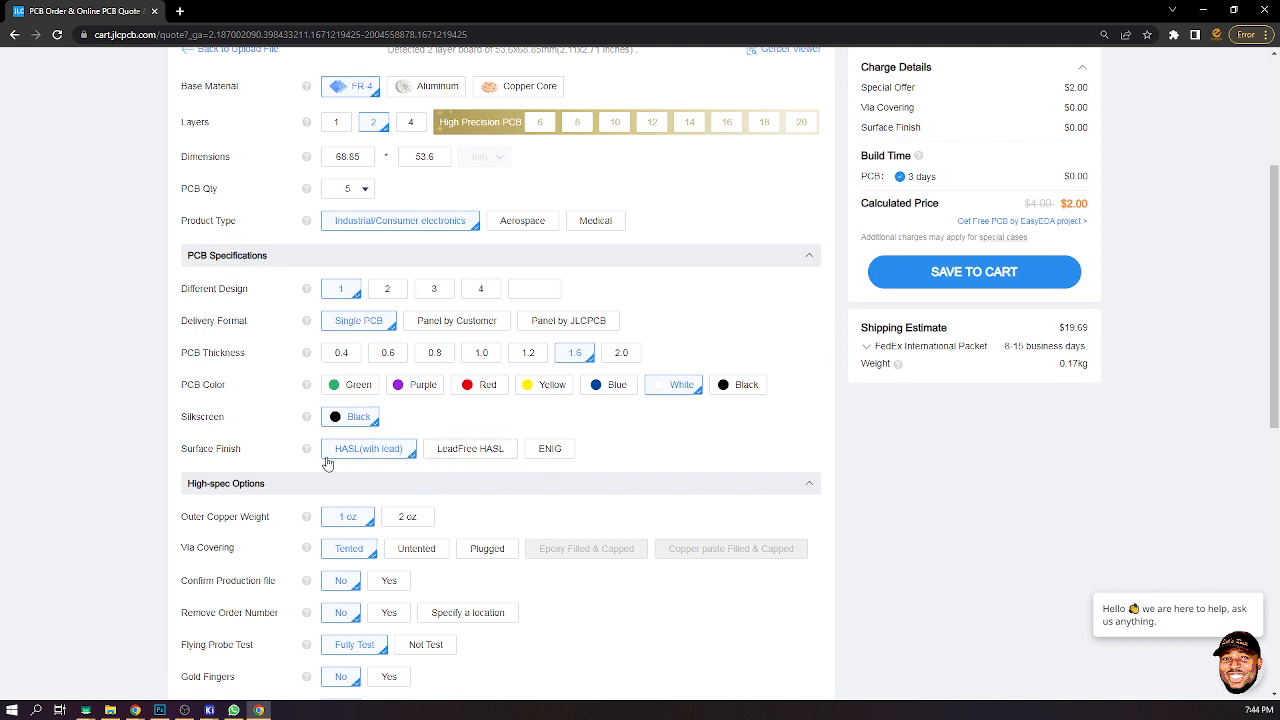
click(481, 450)
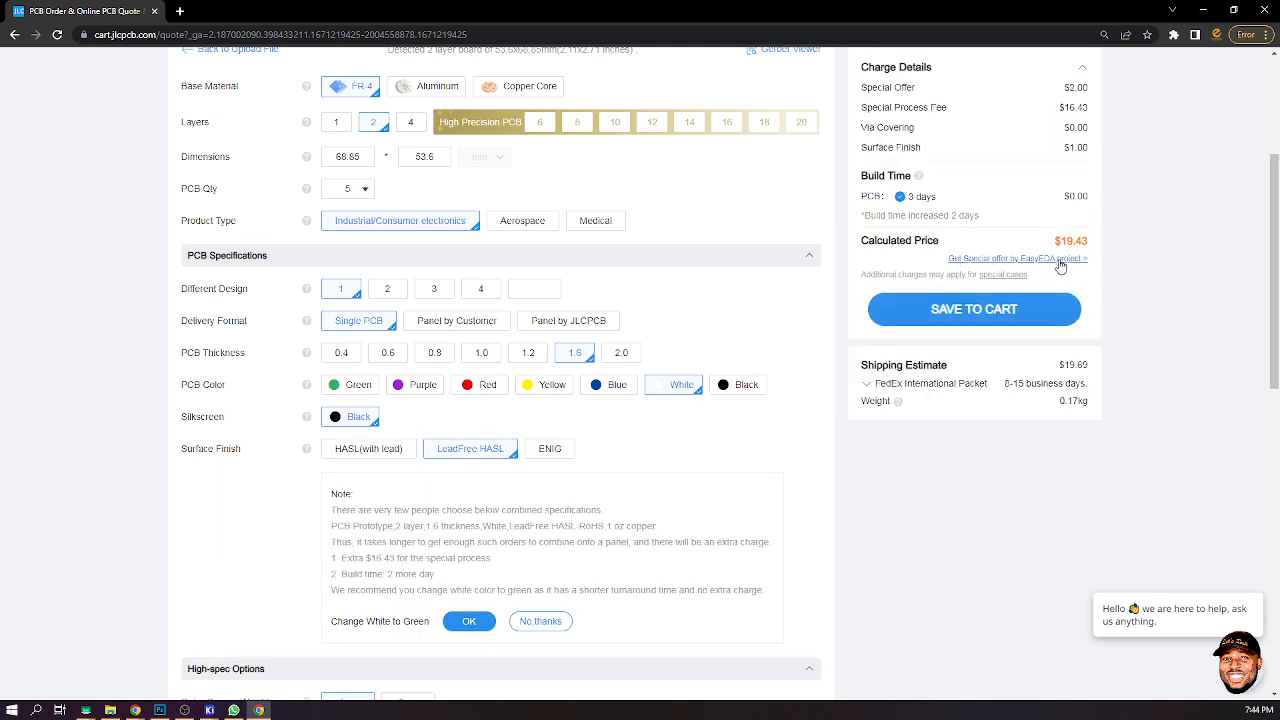
click(378, 452)
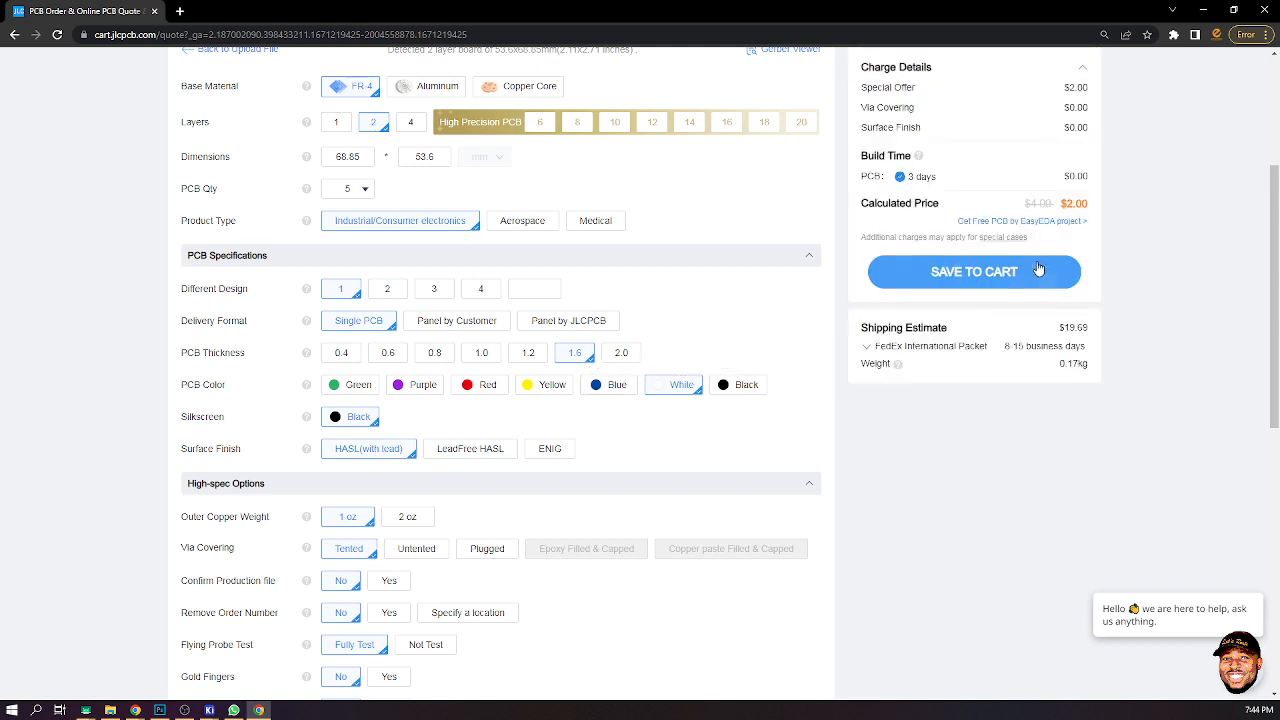
click(476, 449)
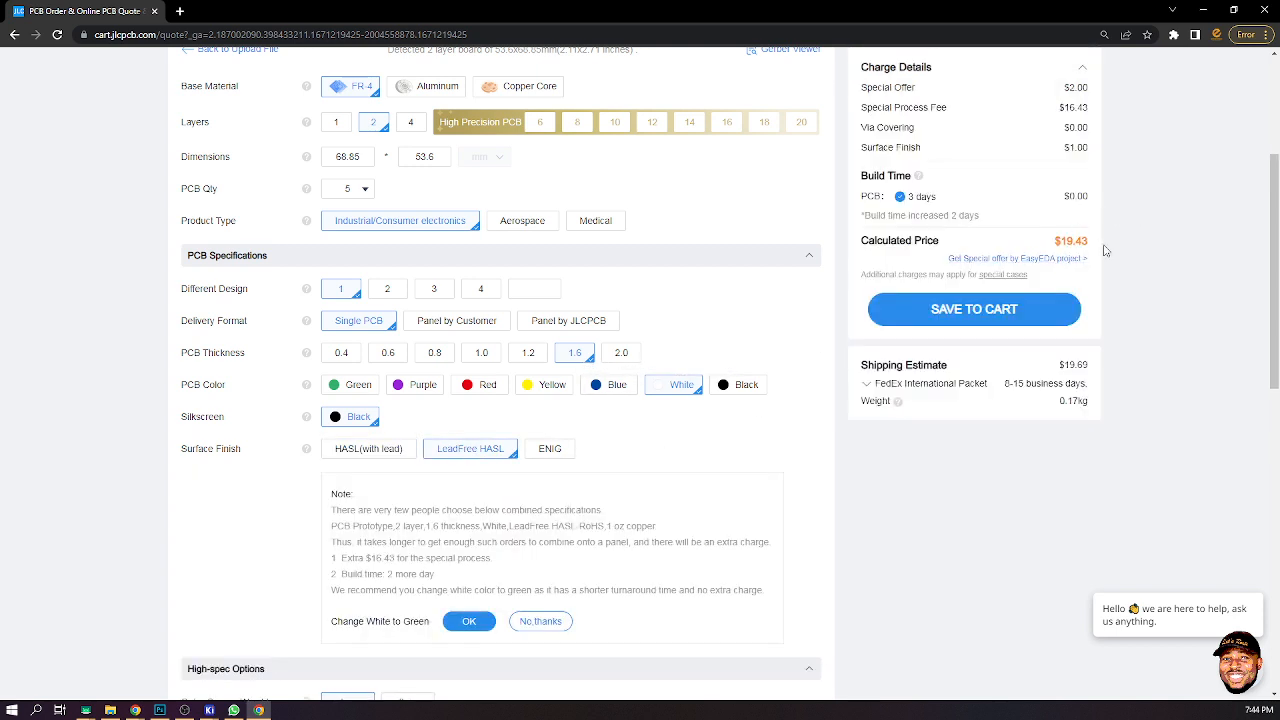
click(556, 452)
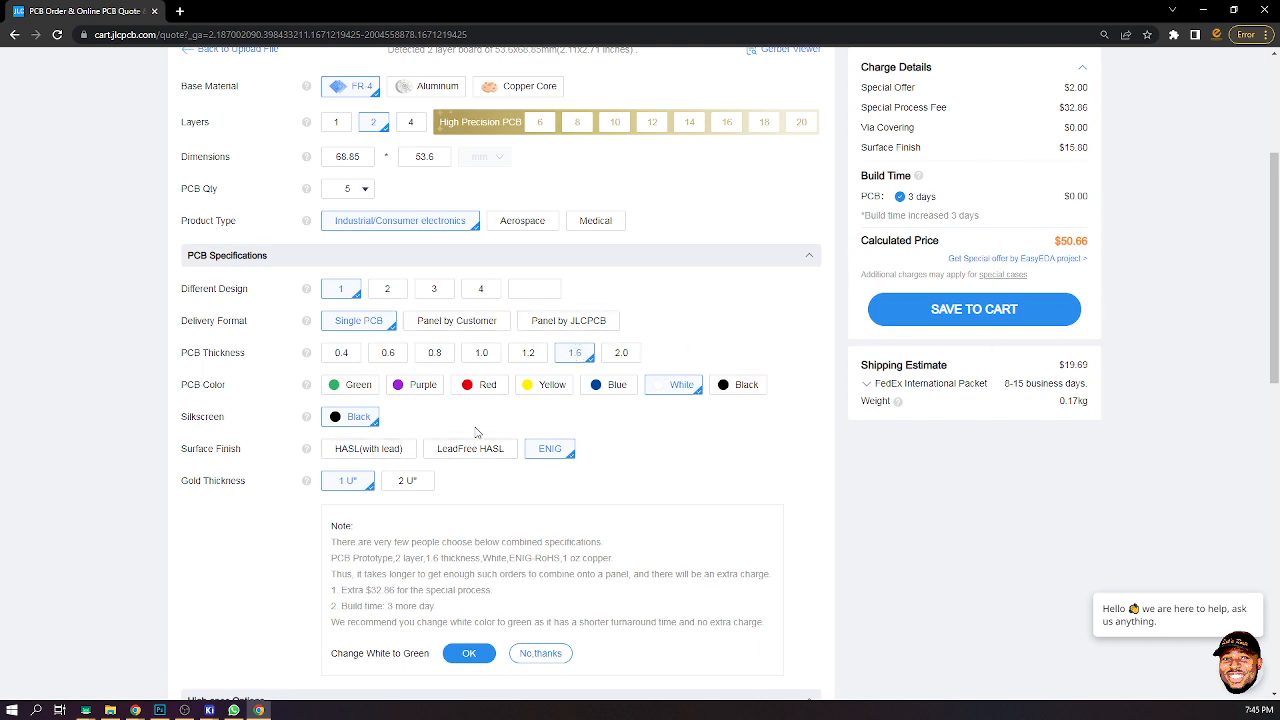
click(385, 455)
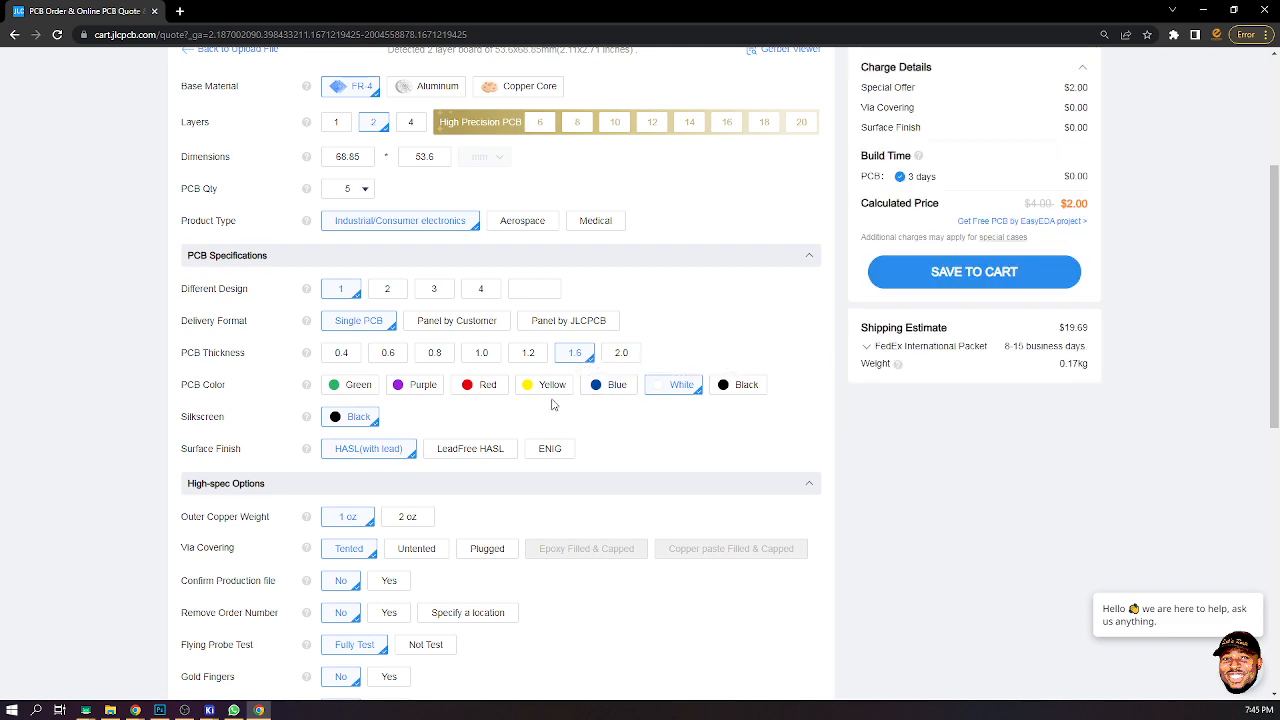
- Review the remaining high-spec and advanced options and save the PCB quote to the cart
scroll(628, 372, down, 1)
scroll(650, 362, down, 2)
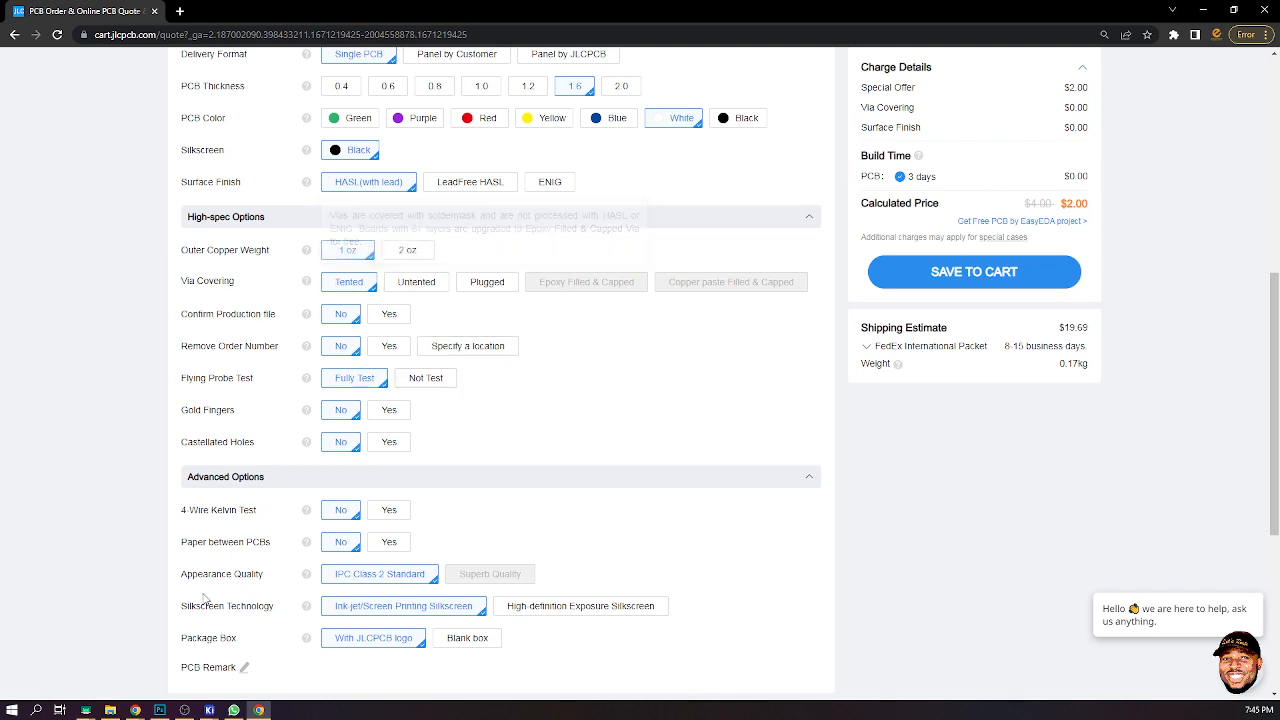
scroll(589, 444, down, 2)
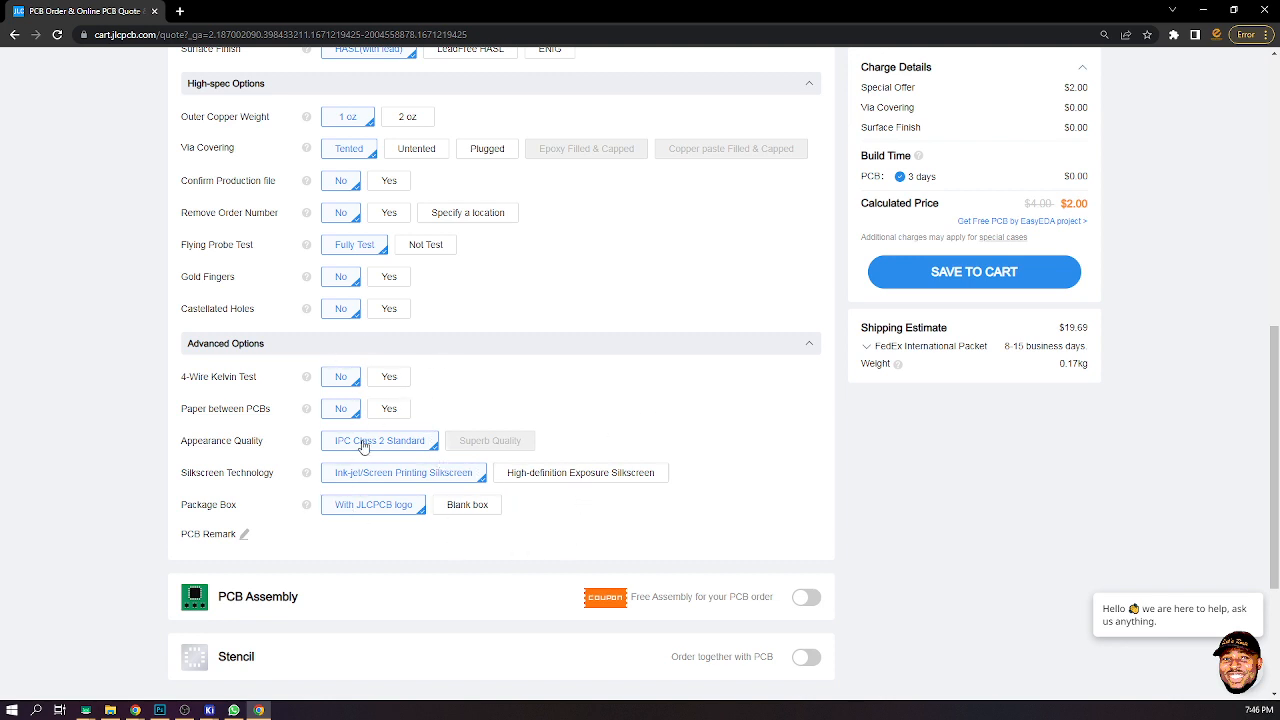
scroll(545, 495, down, 2)
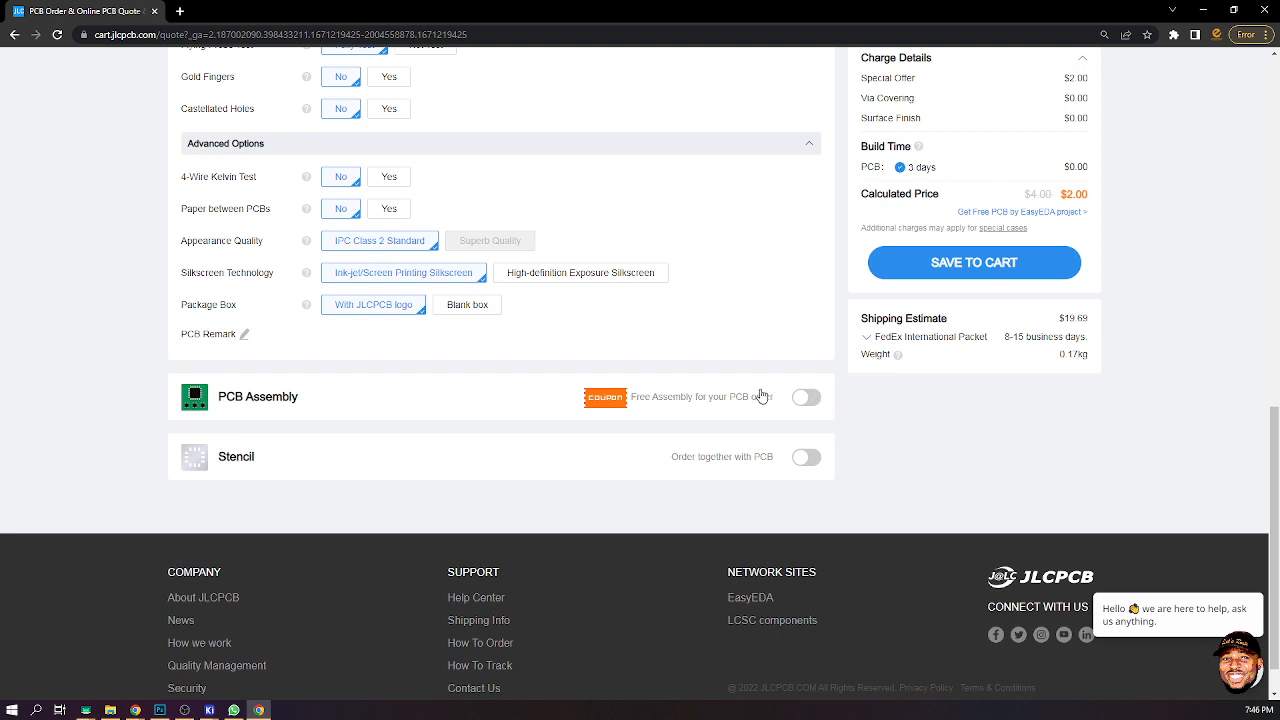
scroll(1050, 280, up, 2)
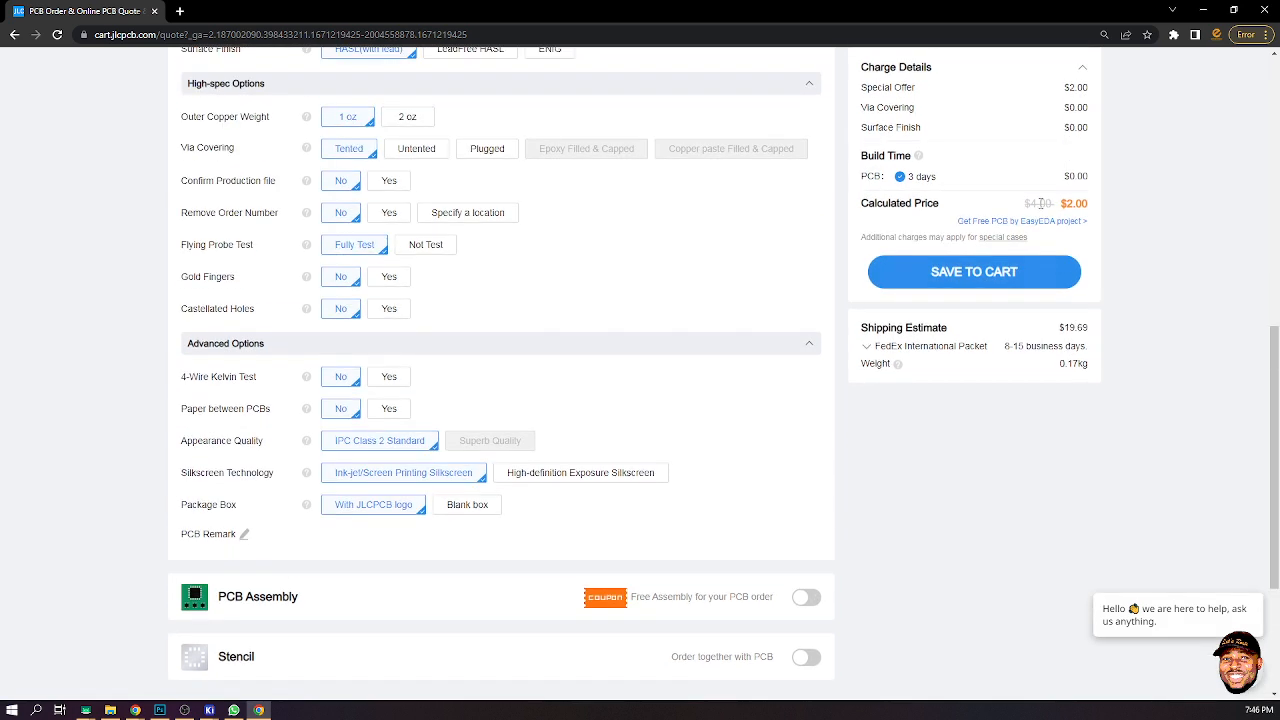
scroll(1080, 172, up, 1)
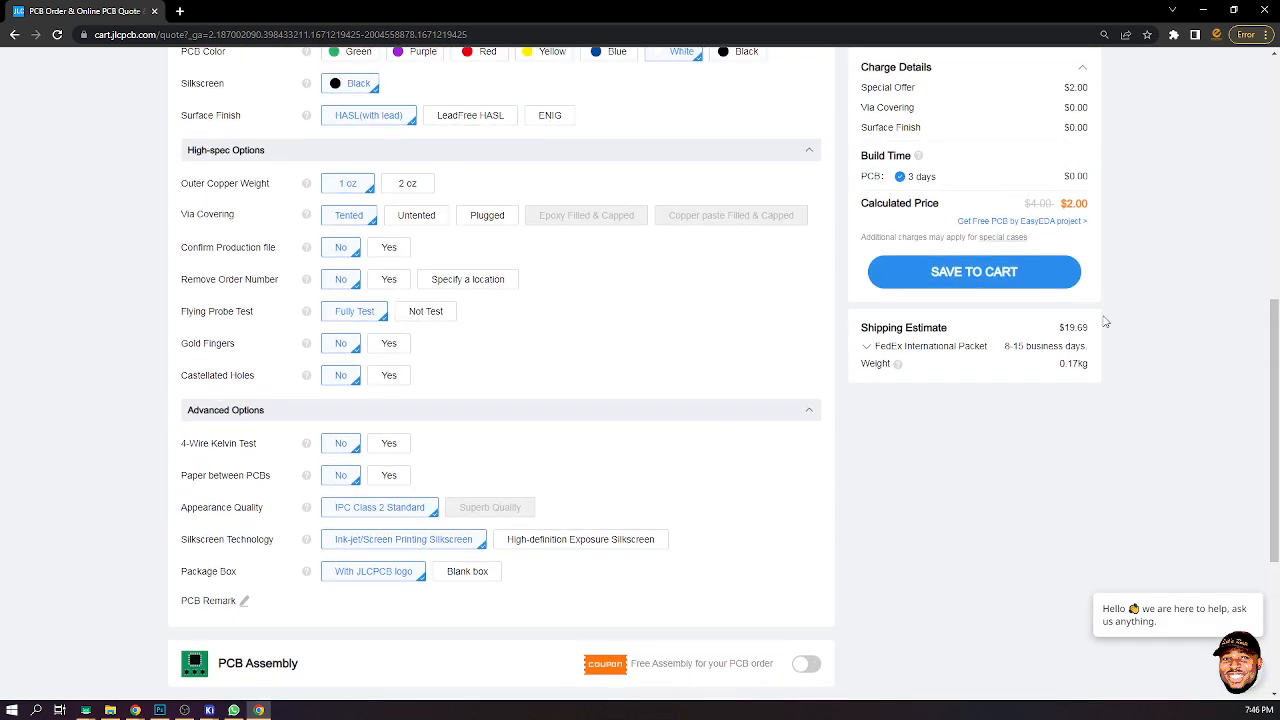
click(1008, 275)
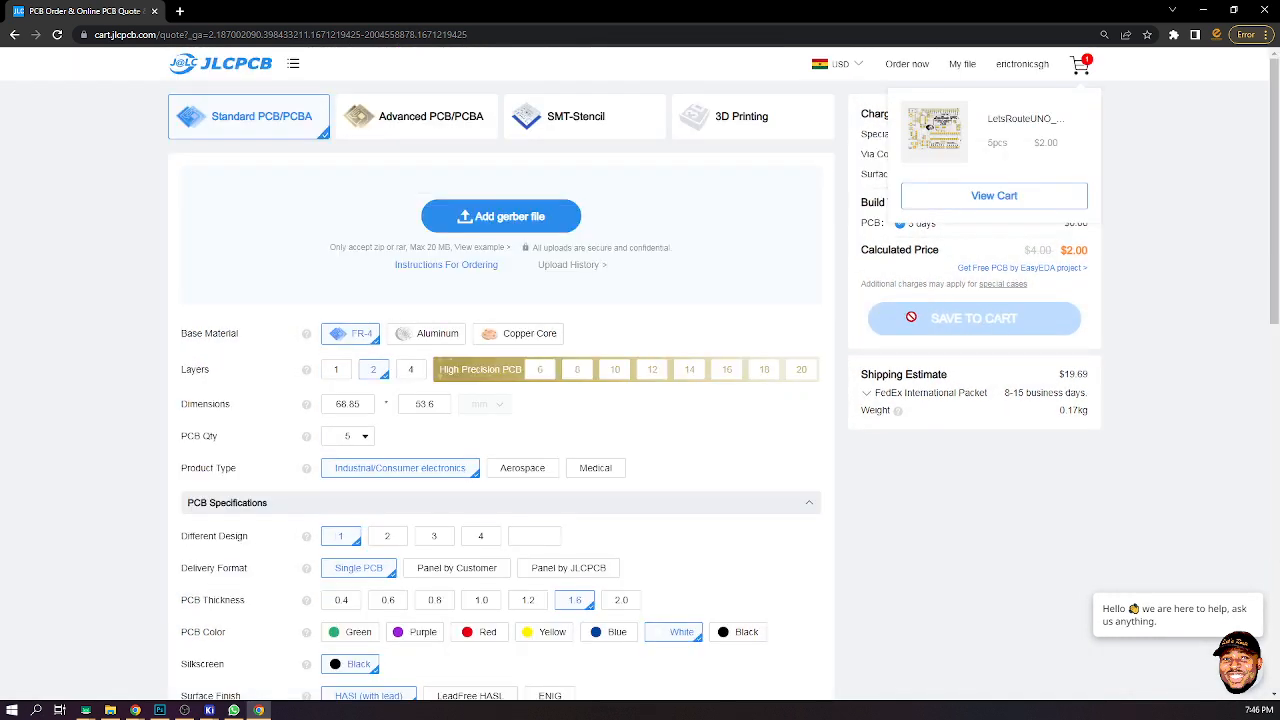
- Open the shopping cart and proceed to secure checkout for the LetsRouteUNO item
click(1030, 201)
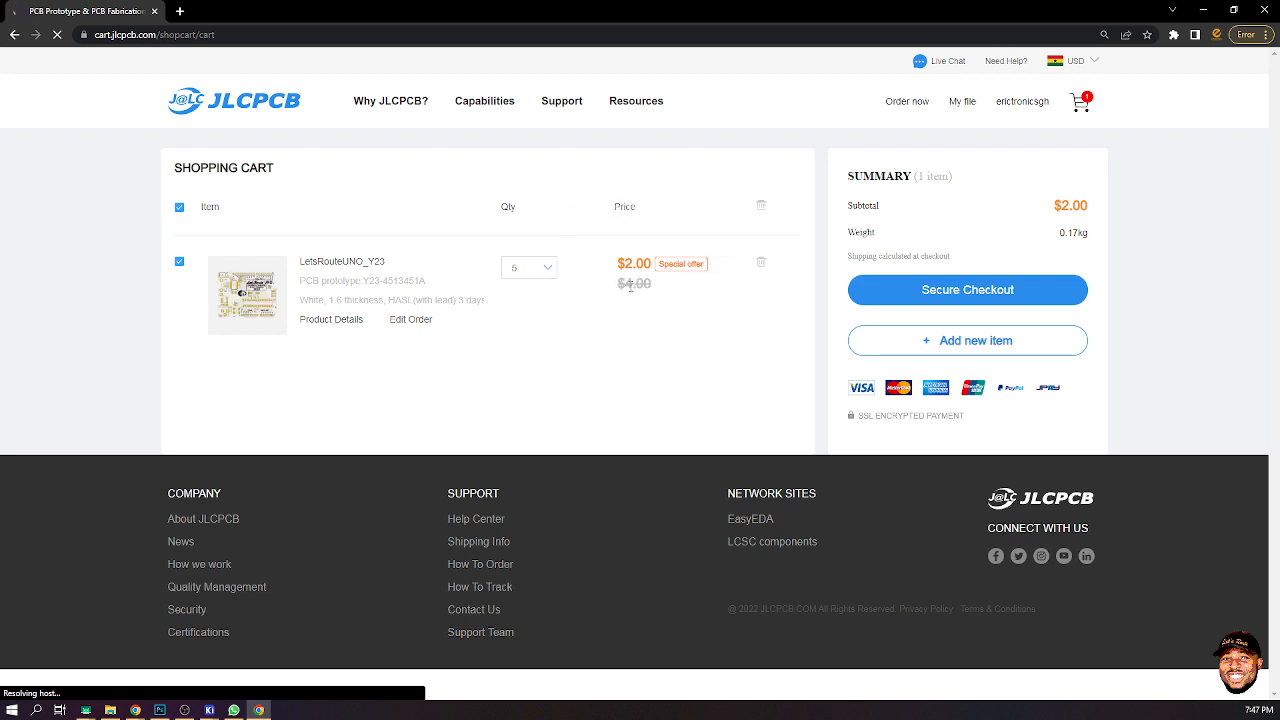
mouse_move(610, 249)
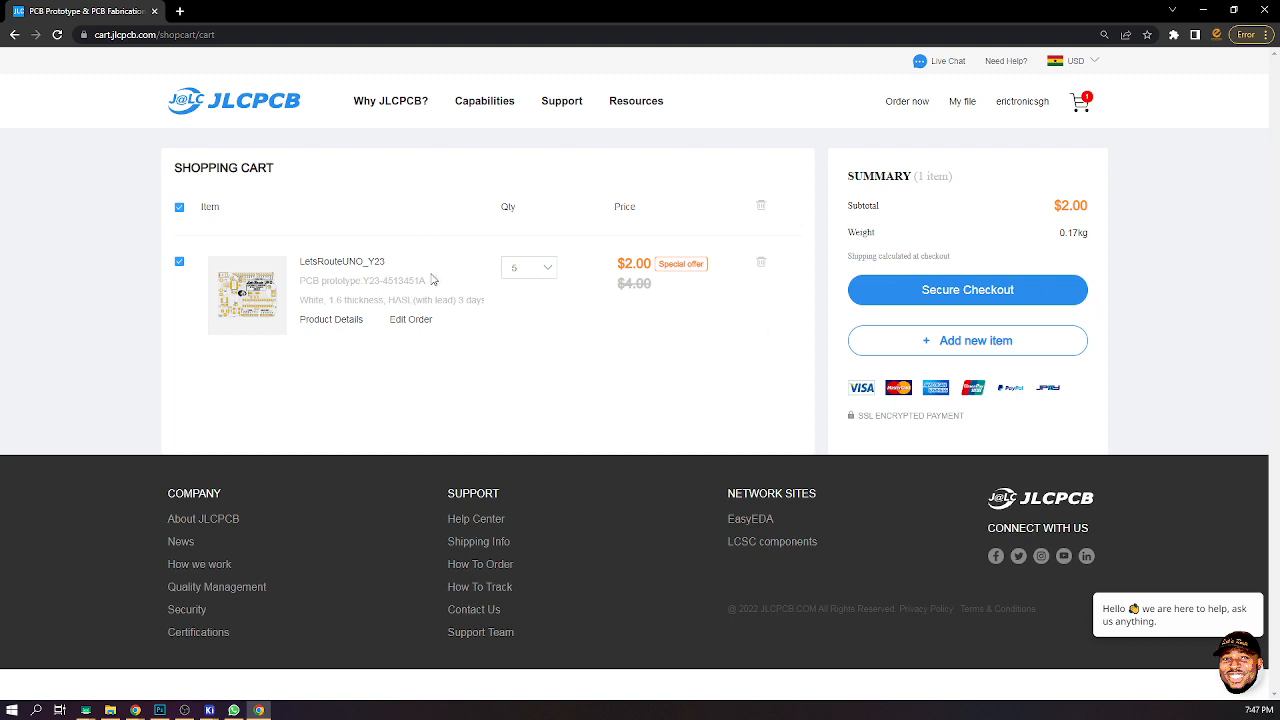
click(969, 292)
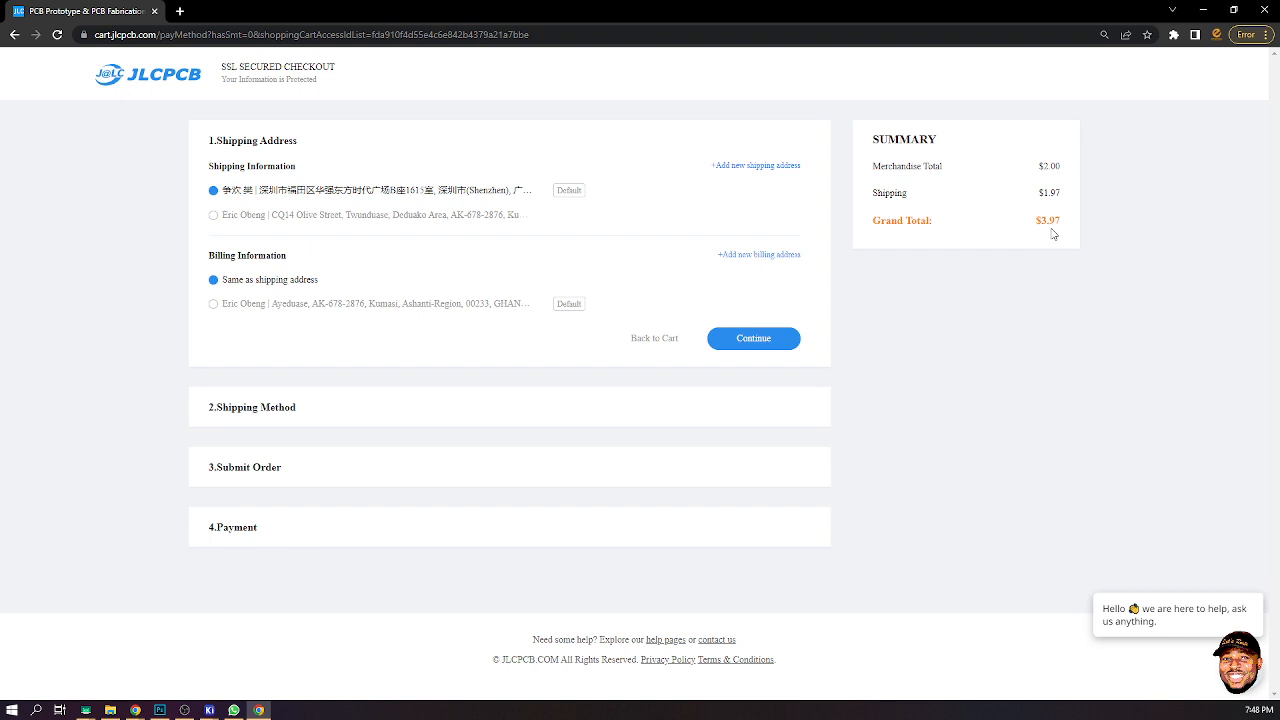
- Accept the default shipping address and shipping method, then submit the order choosing Review Before Payment
click(767, 350)
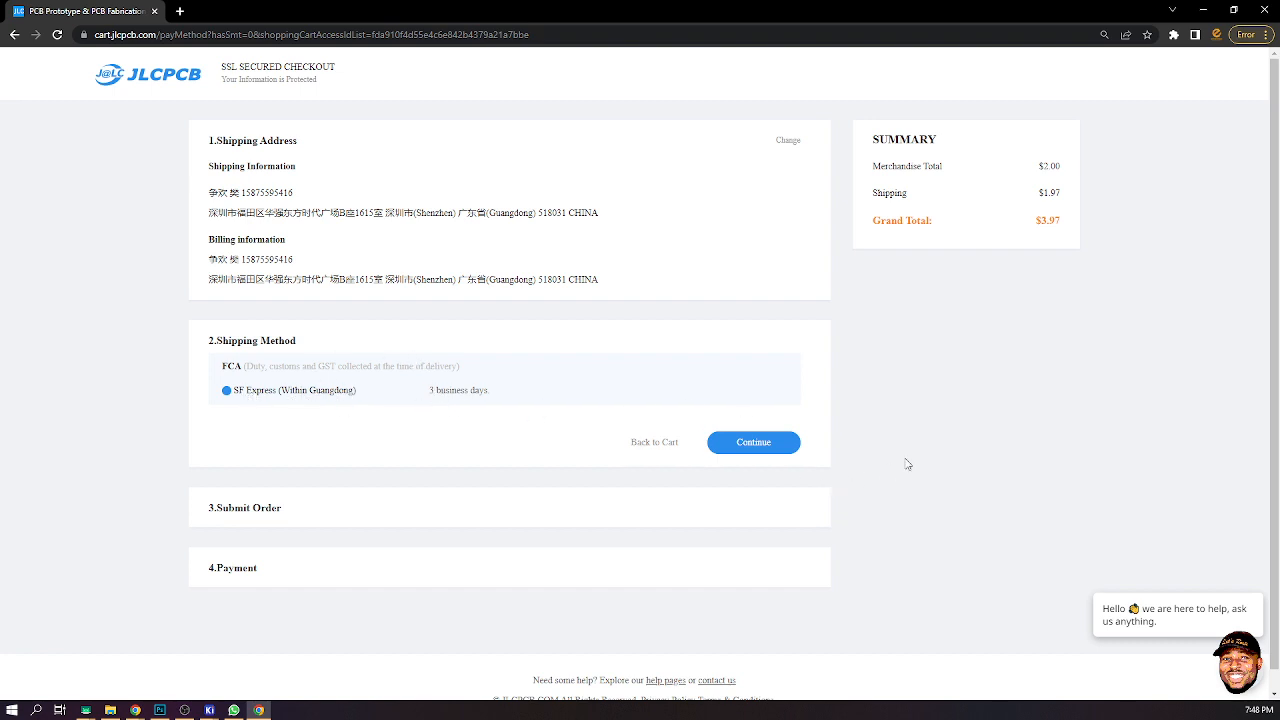
click(762, 456)
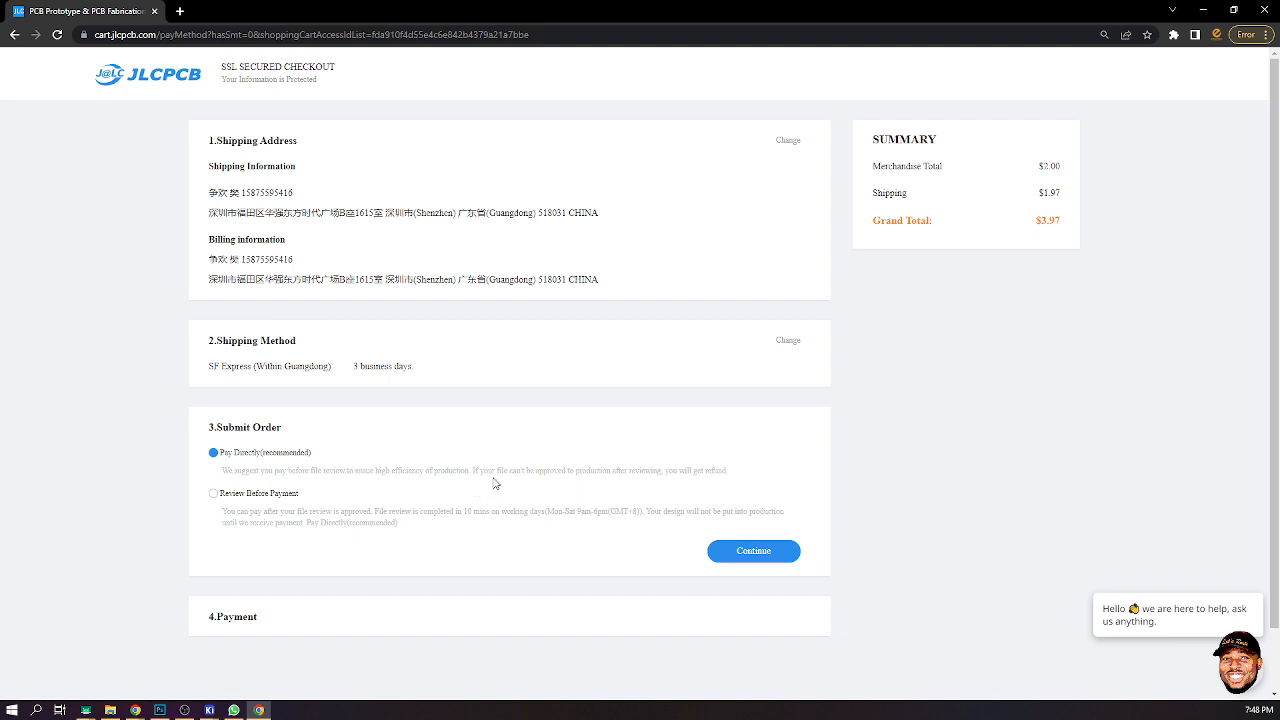
click(236, 496)
click(762, 556)
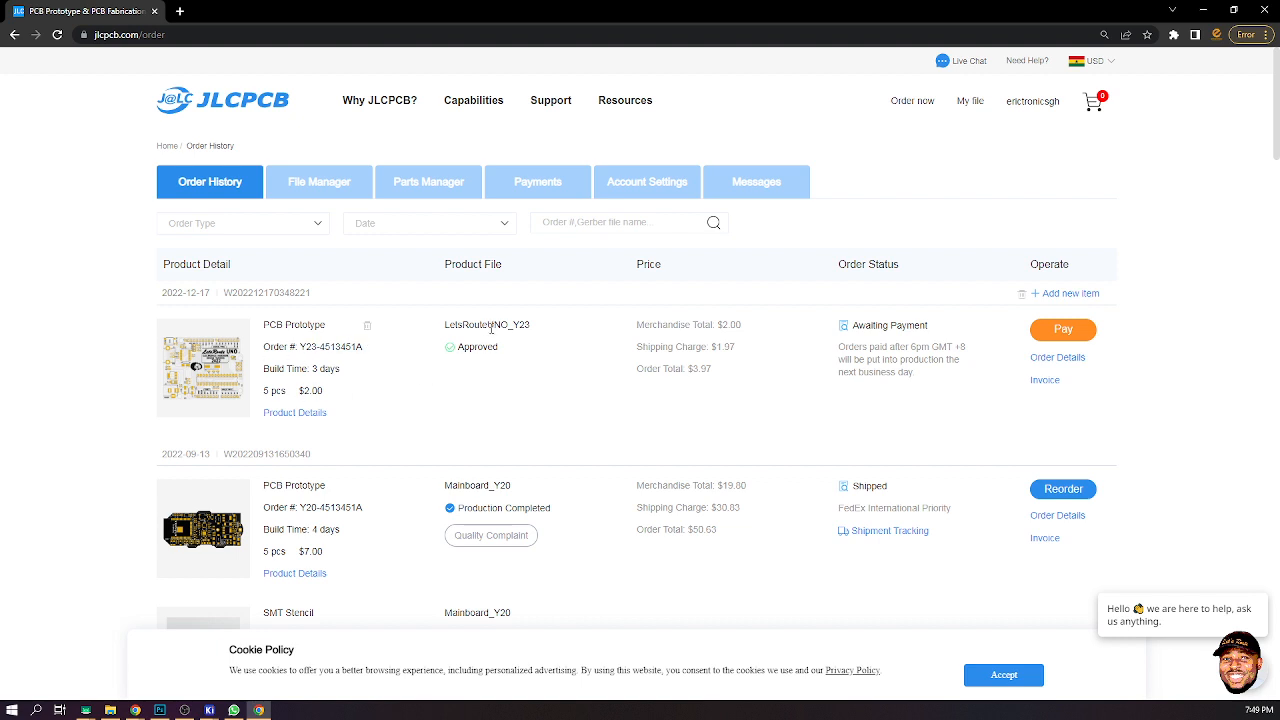
- Review the status and product details of the LetsRouteUNO_Y23 PCB order in the order history, then close the details
mouse_move(249, 374)
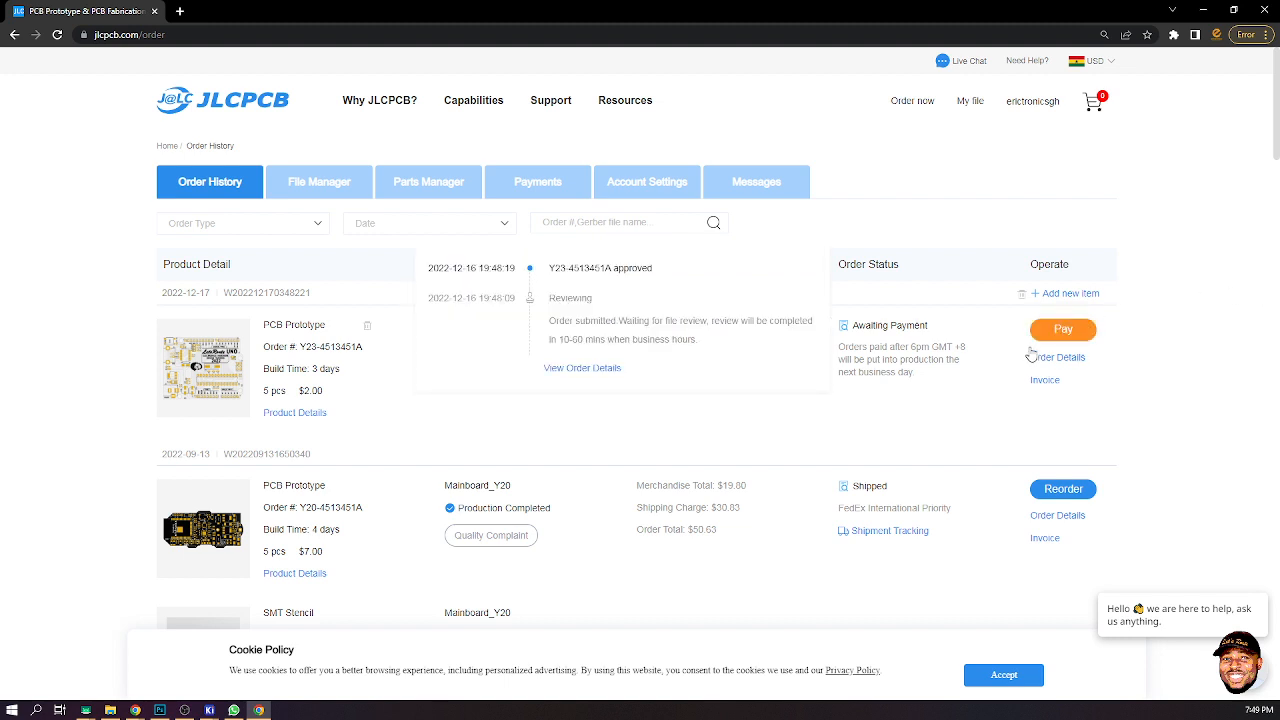
click(1063, 331)
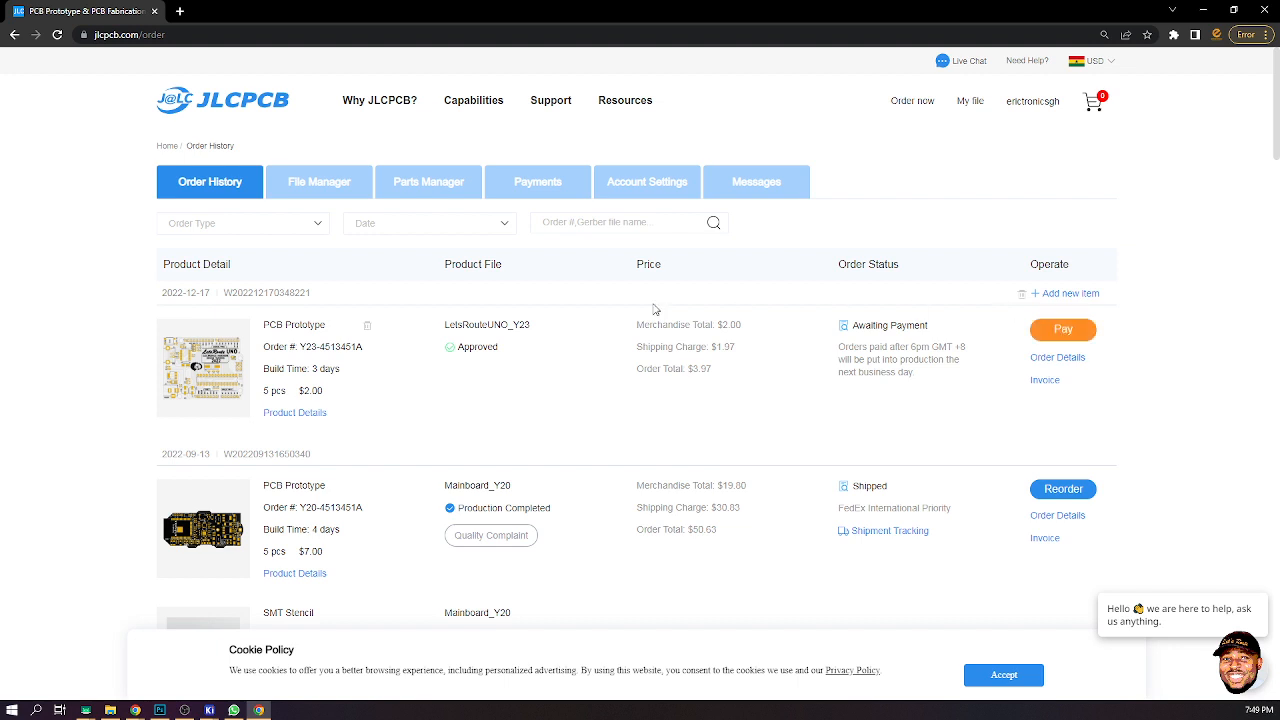
mouse_move(195, 370)
click(309, 416)
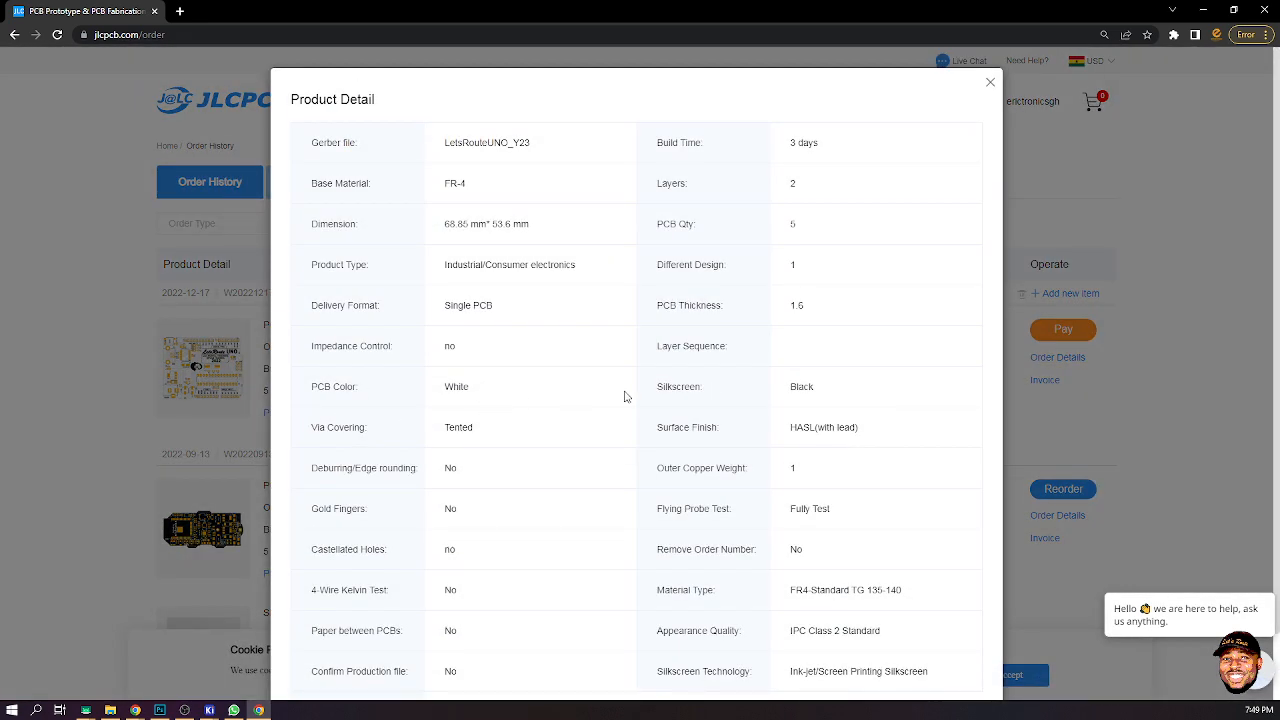
click(988, 86)
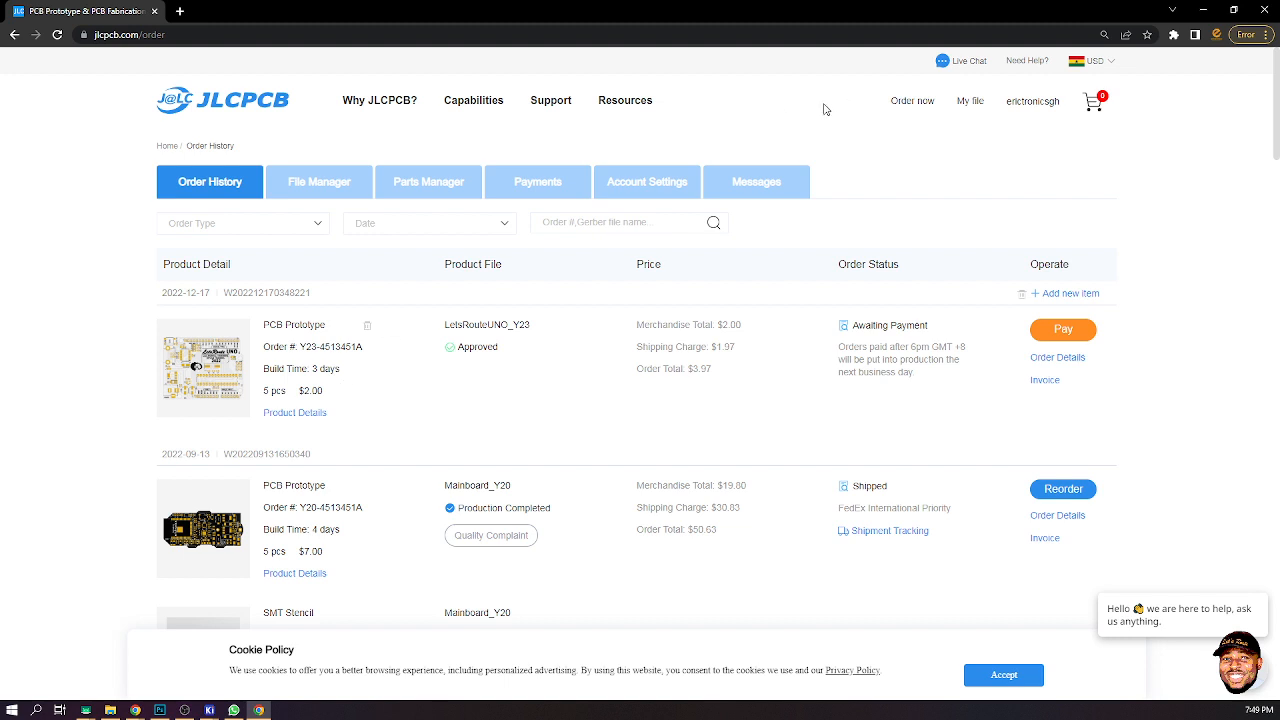
- Close both open browser windows to return to the desktop
click(1263, 16)
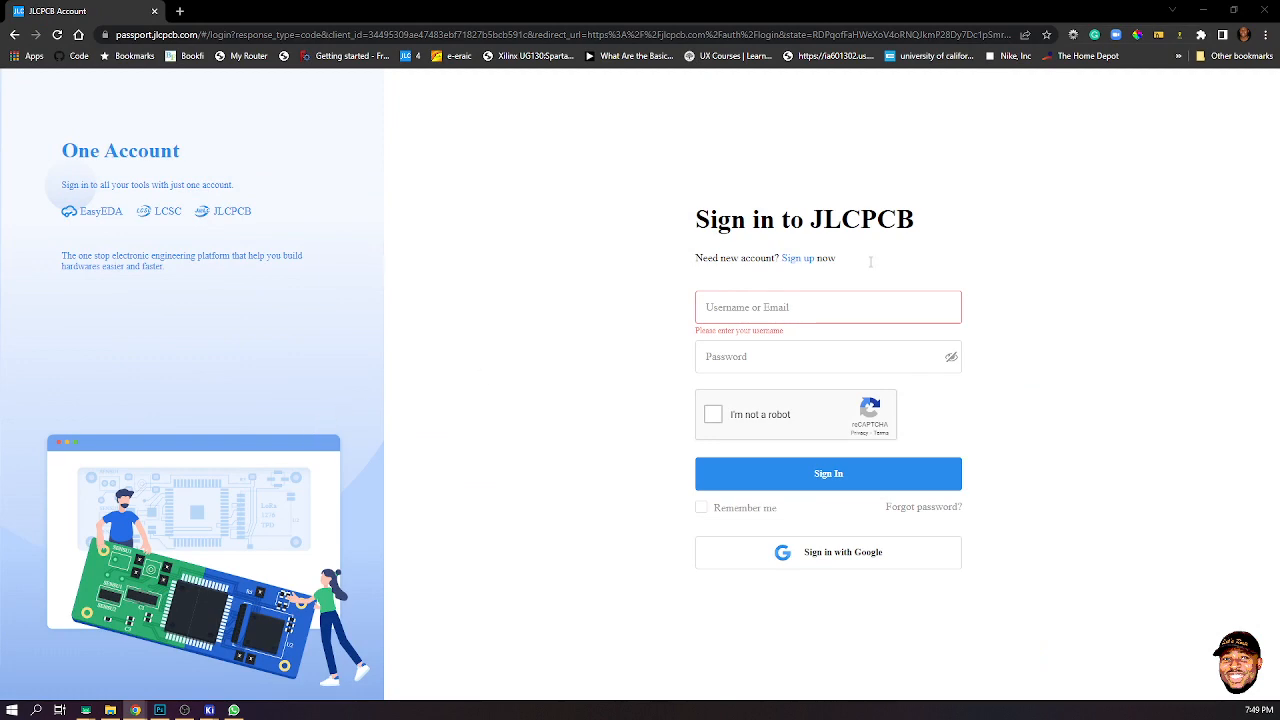
click(1262, 11)
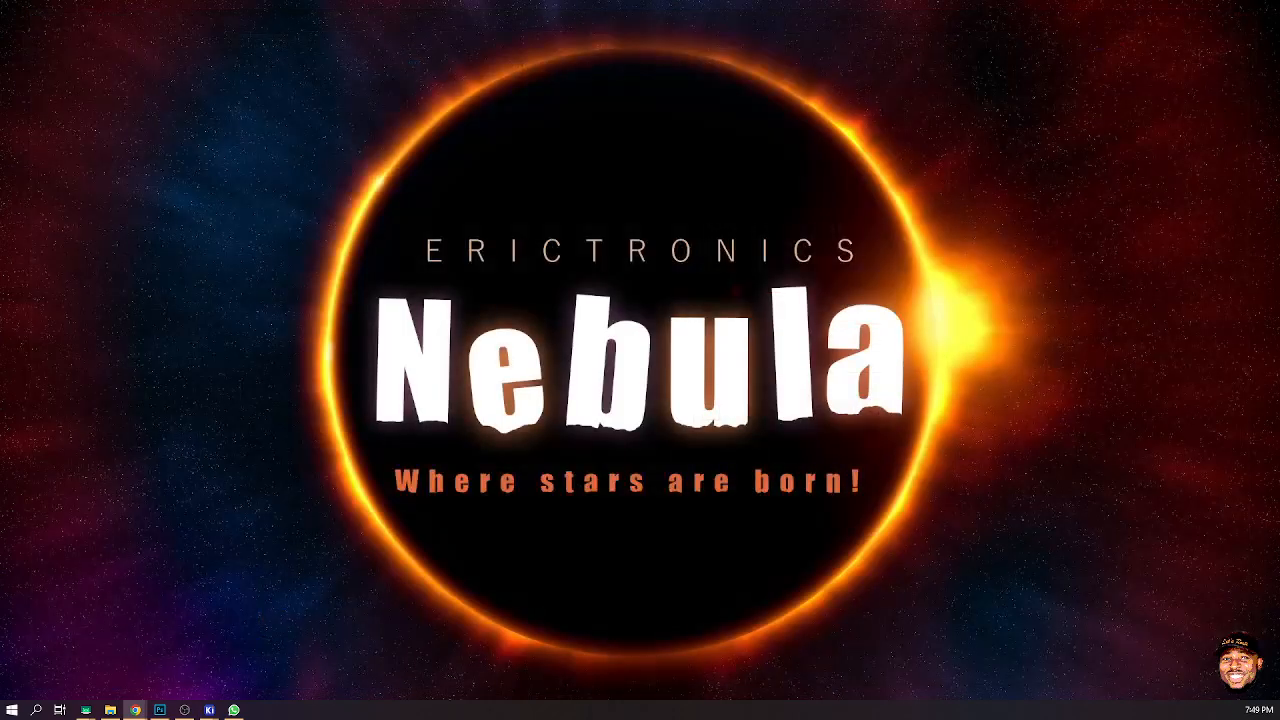
click(185, 710)
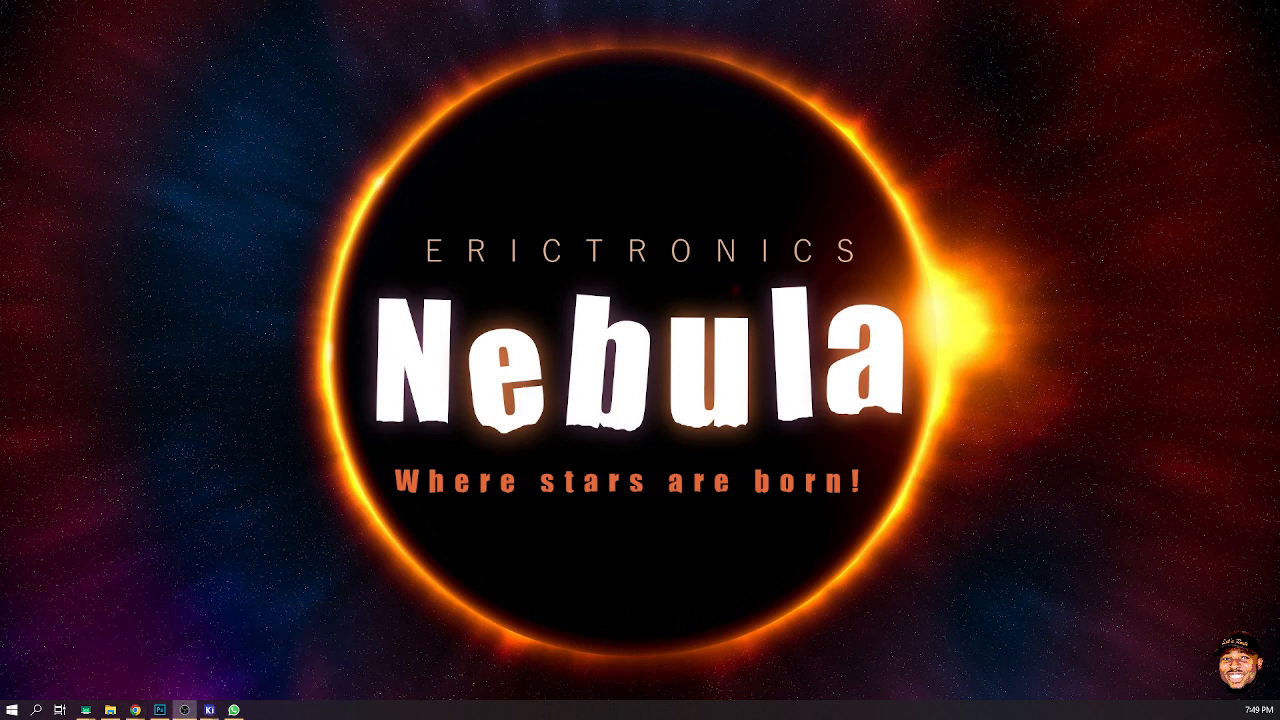